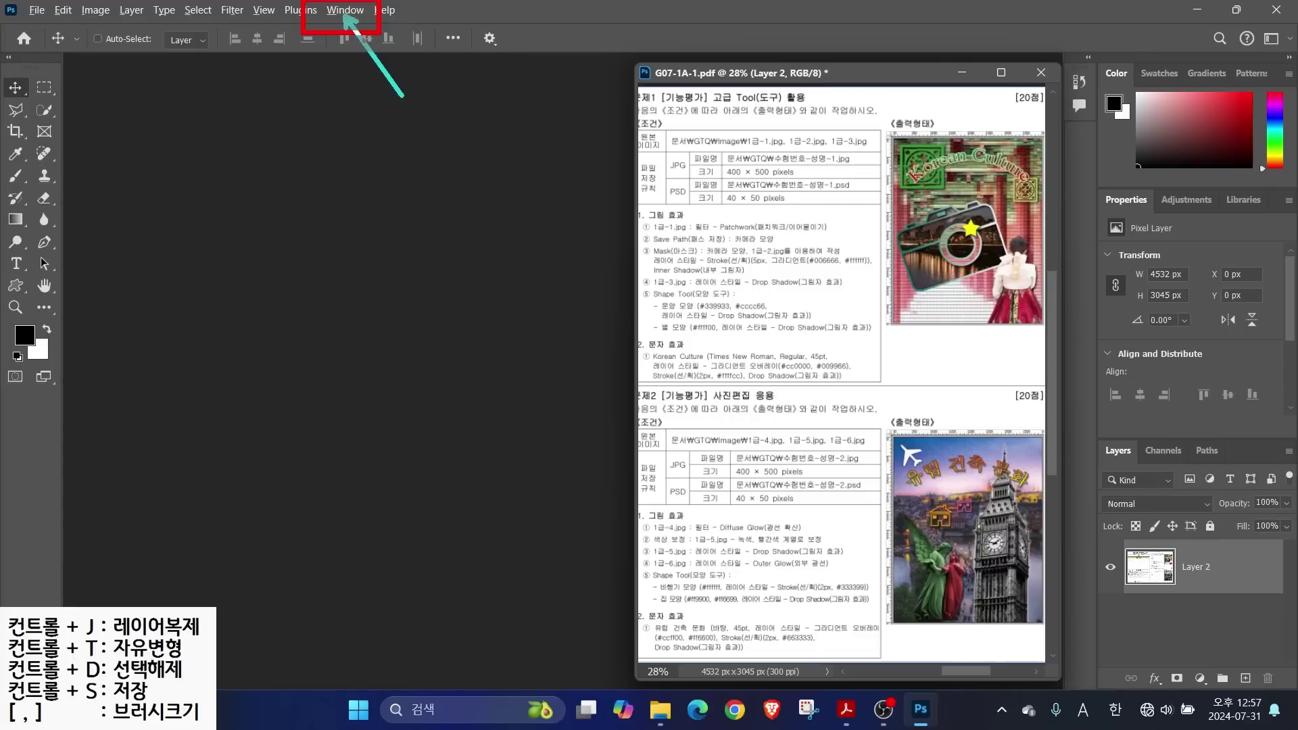
Reset the Essentials workspace to restore its default panel and tool layout
{"action": "left_click", "coordinate": [345, 12]}
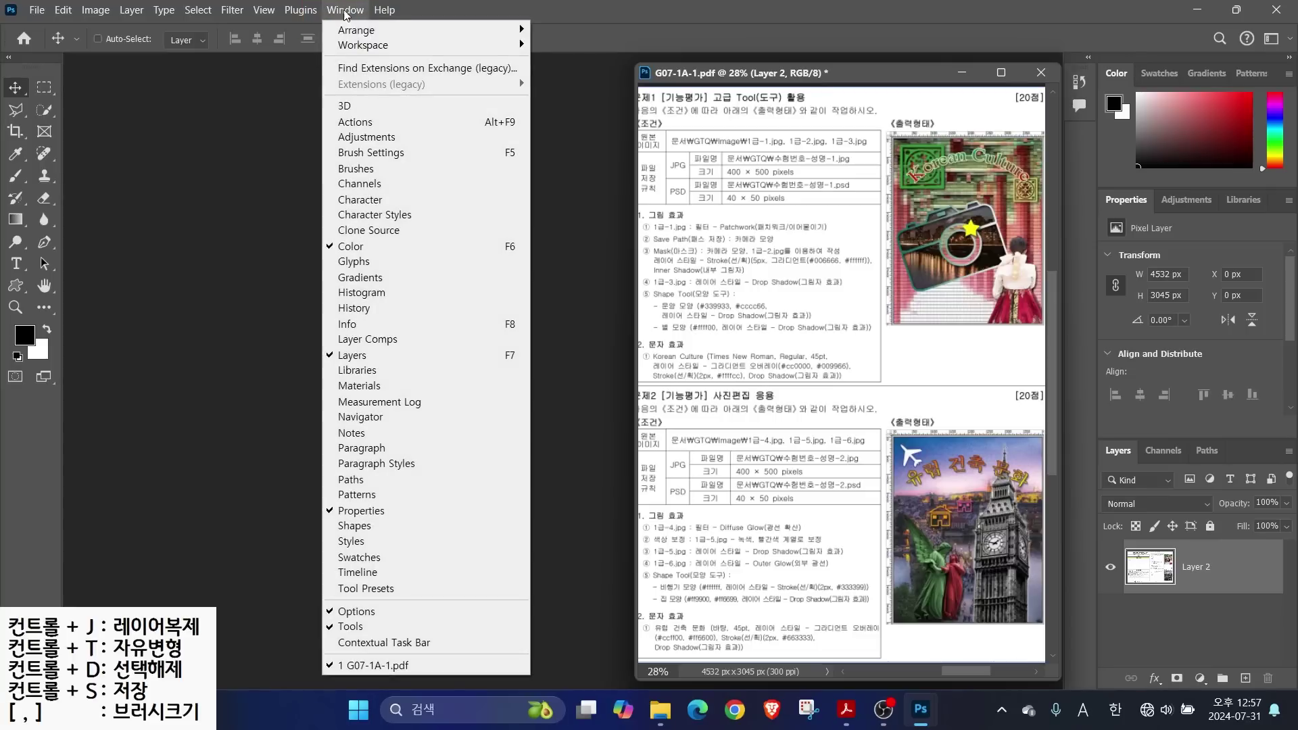
{"action": "mouse_move", "coordinate": [364, 46]}
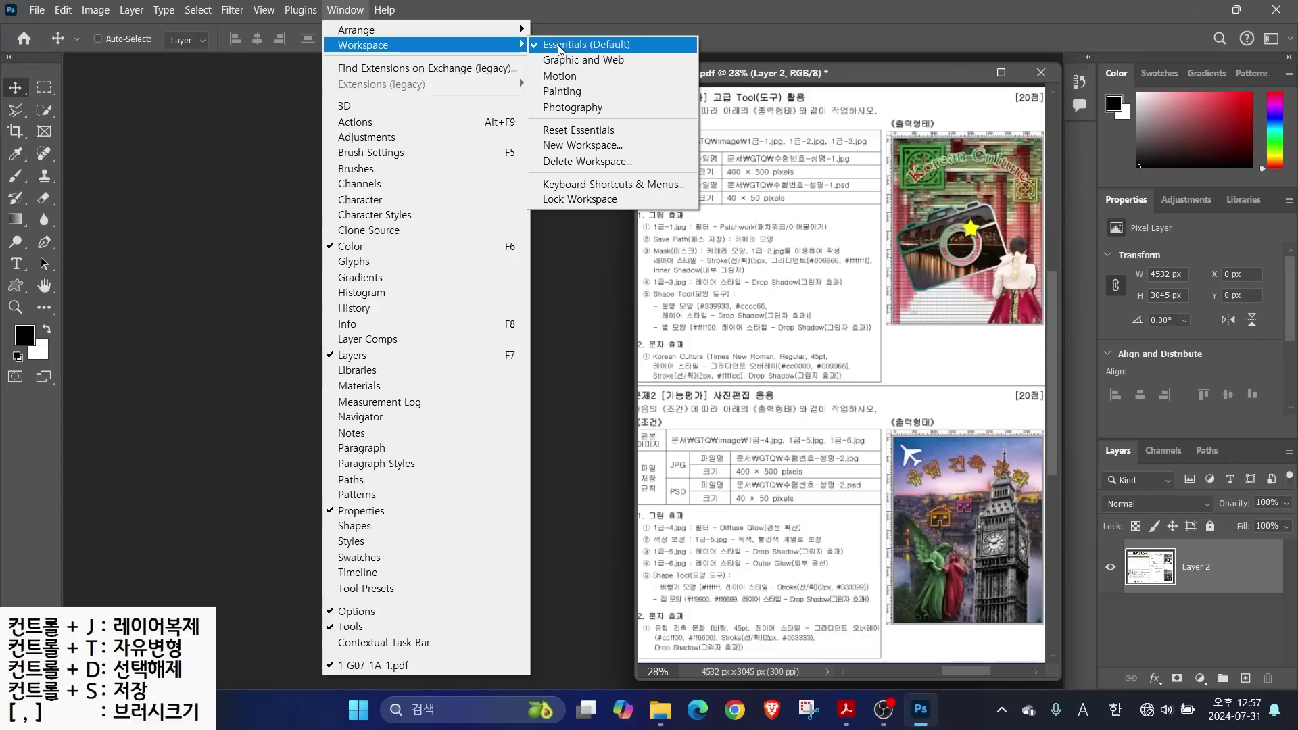
{"action": "left_click", "coordinate": [578, 131]}
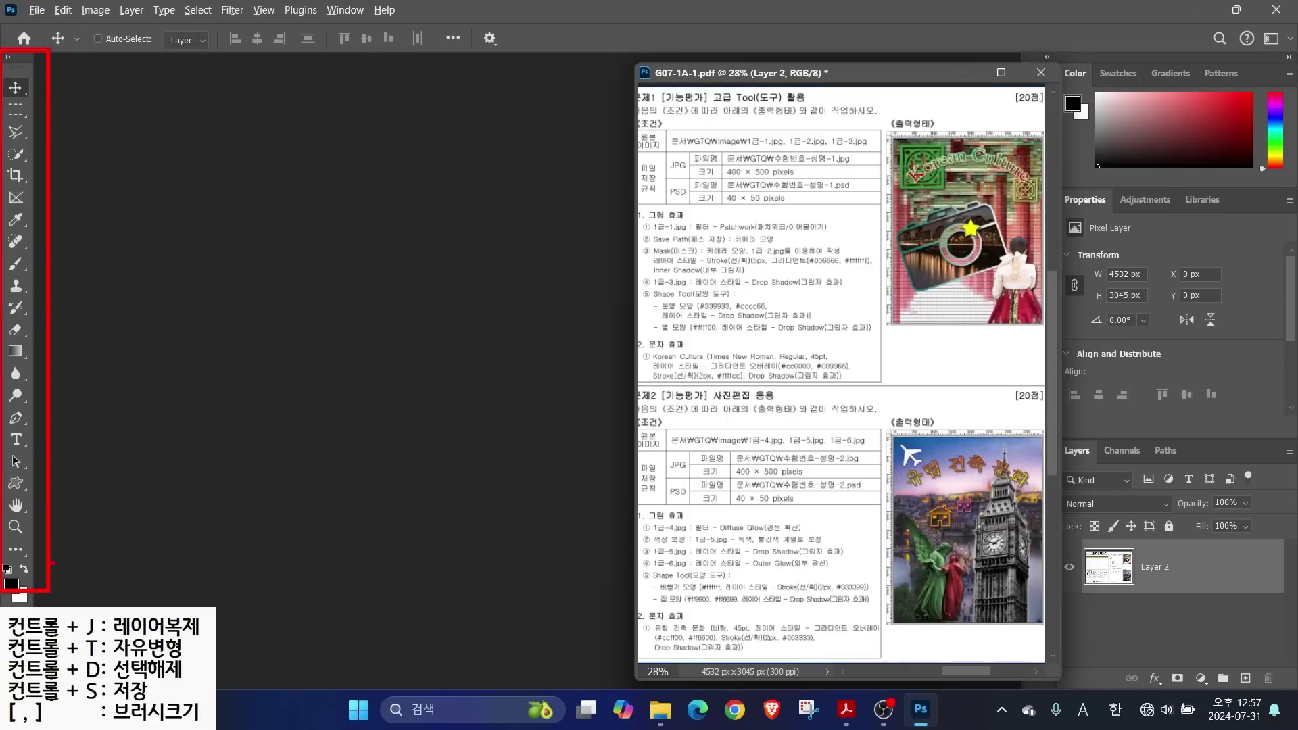
Turn on Auto-Select, show the tools in two columns, and nudge the document window left
{"action": "left_click", "coordinate": [98, 39]}
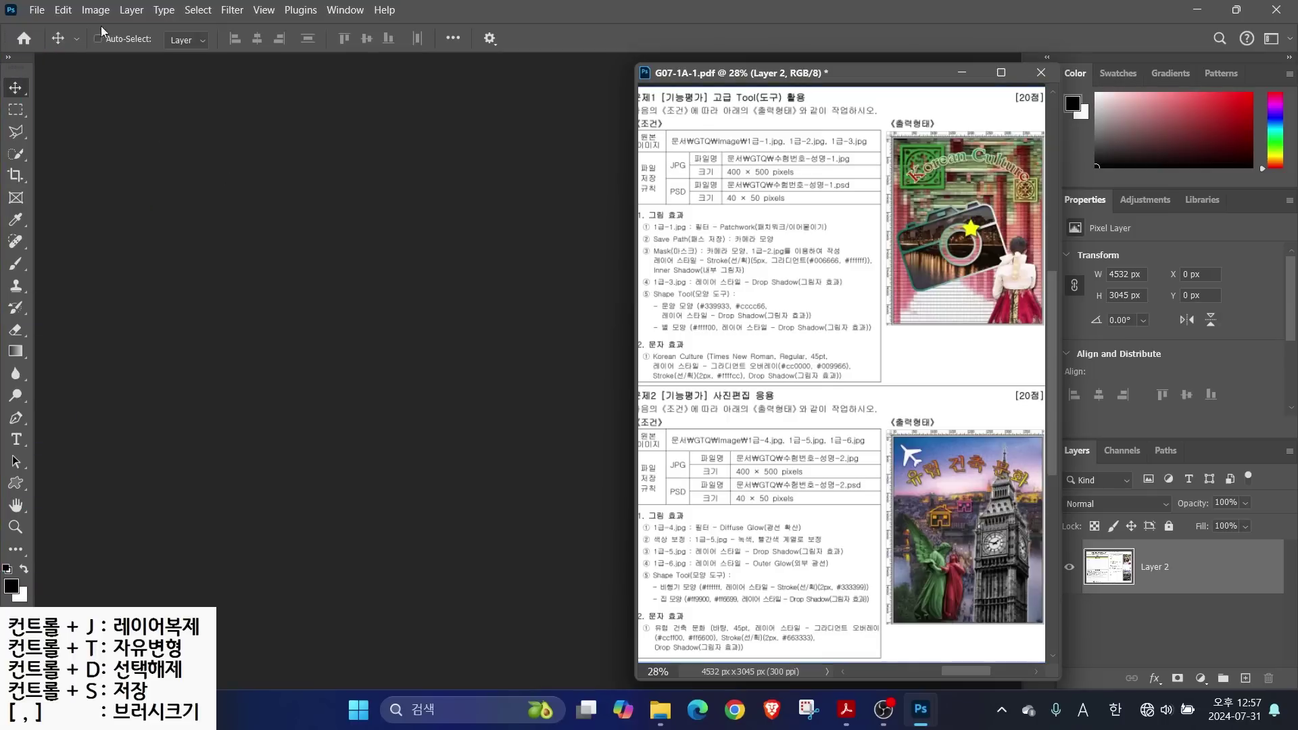
{"action": "left_click", "coordinate": [10, 60]}
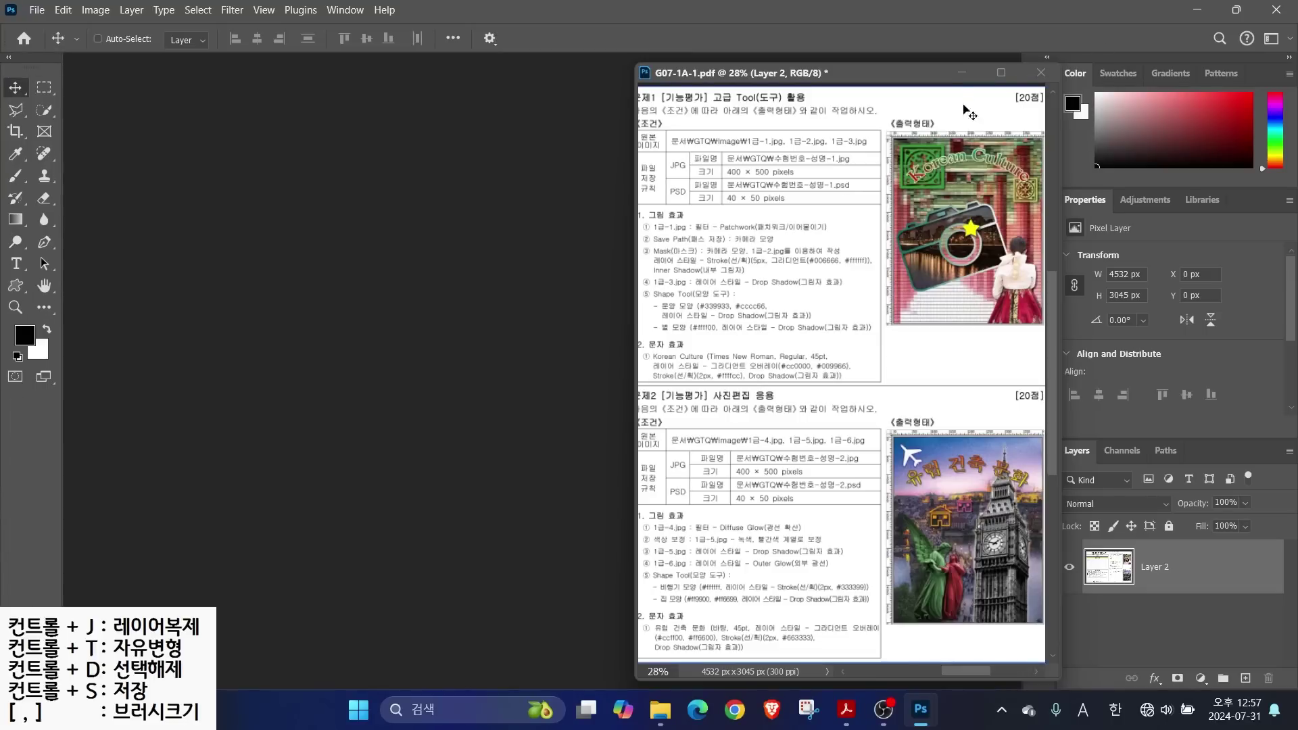
{"action": "left_click_drag", "start_coordinate": [933, 78], "coordinate": [930, 79]}
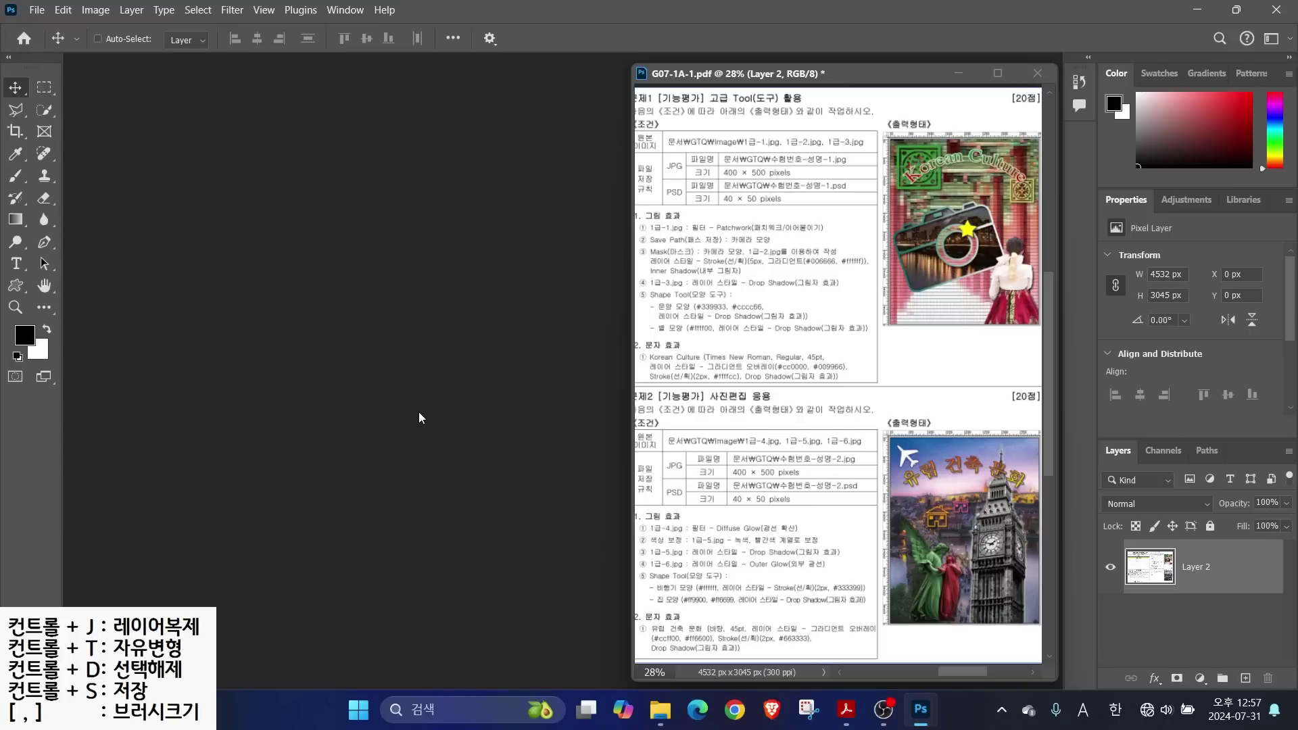
Open the Export page of Preferences, showing PNG as Quick Export Format
{"action": "key", "text": "ctrl"}
{"action": "left_click", "coordinate": [63, 11]}
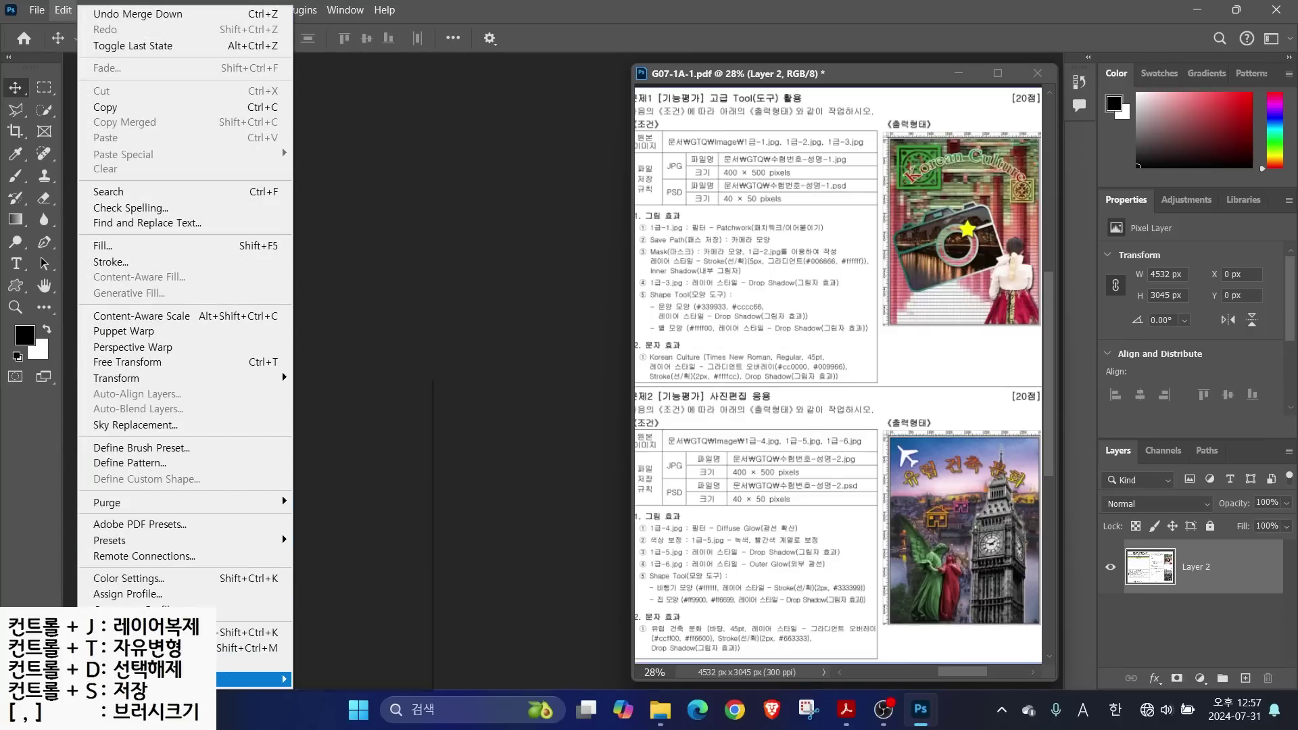
{"action": "mouse_move", "coordinate": [169, 679]}
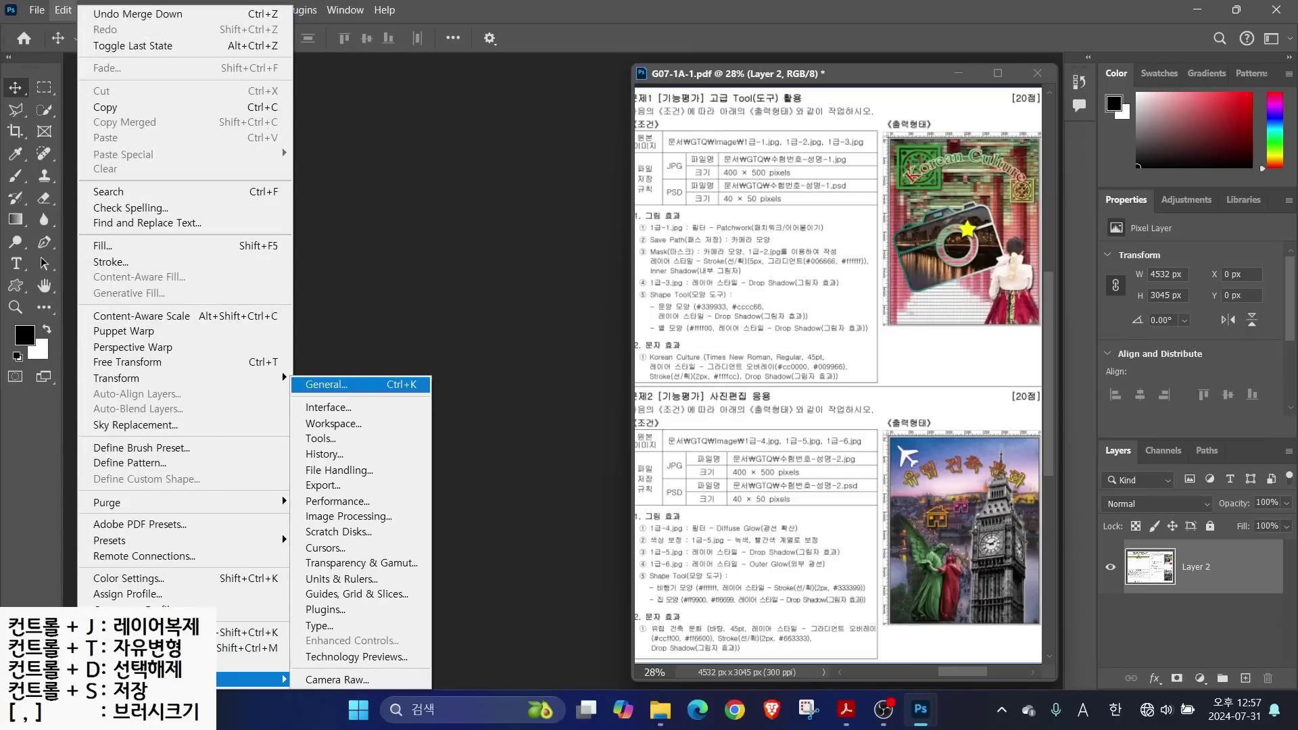
{"action": "left_click", "coordinate": [332, 485]}
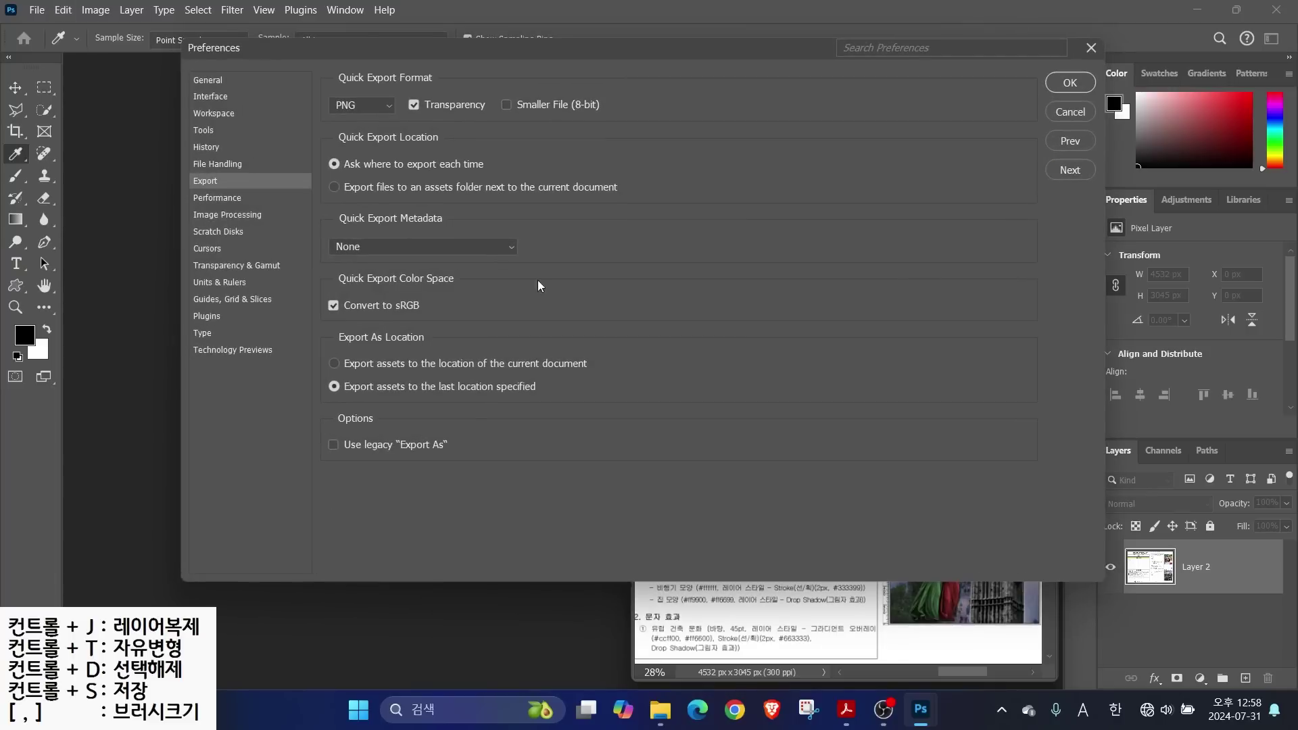
Browse the General, Interface, Workspace, Tools, History and File Handling preference pages
{"action": "left_click", "coordinate": [203, 87]}
{"action": "left_click", "coordinate": [208, 98]}
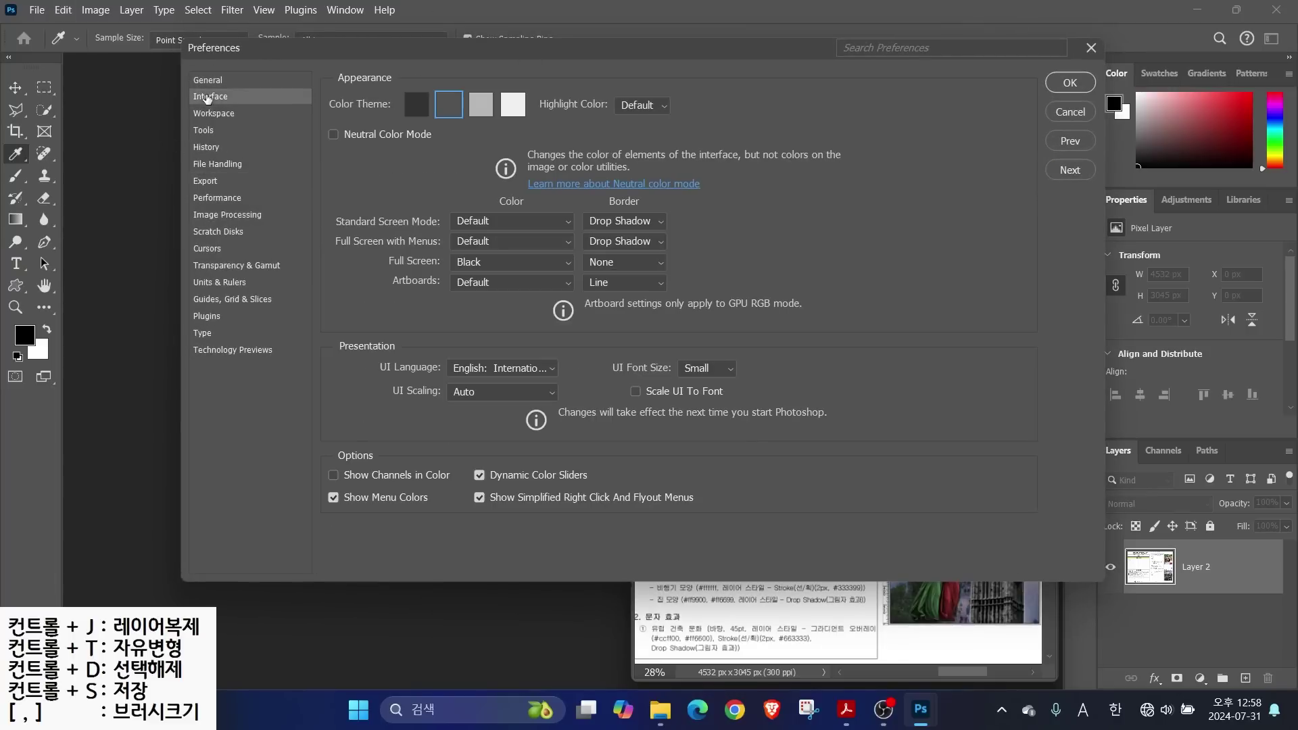
{"action": "left_click", "coordinate": [213, 116]}
{"action": "left_click", "coordinate": [209, 132]}
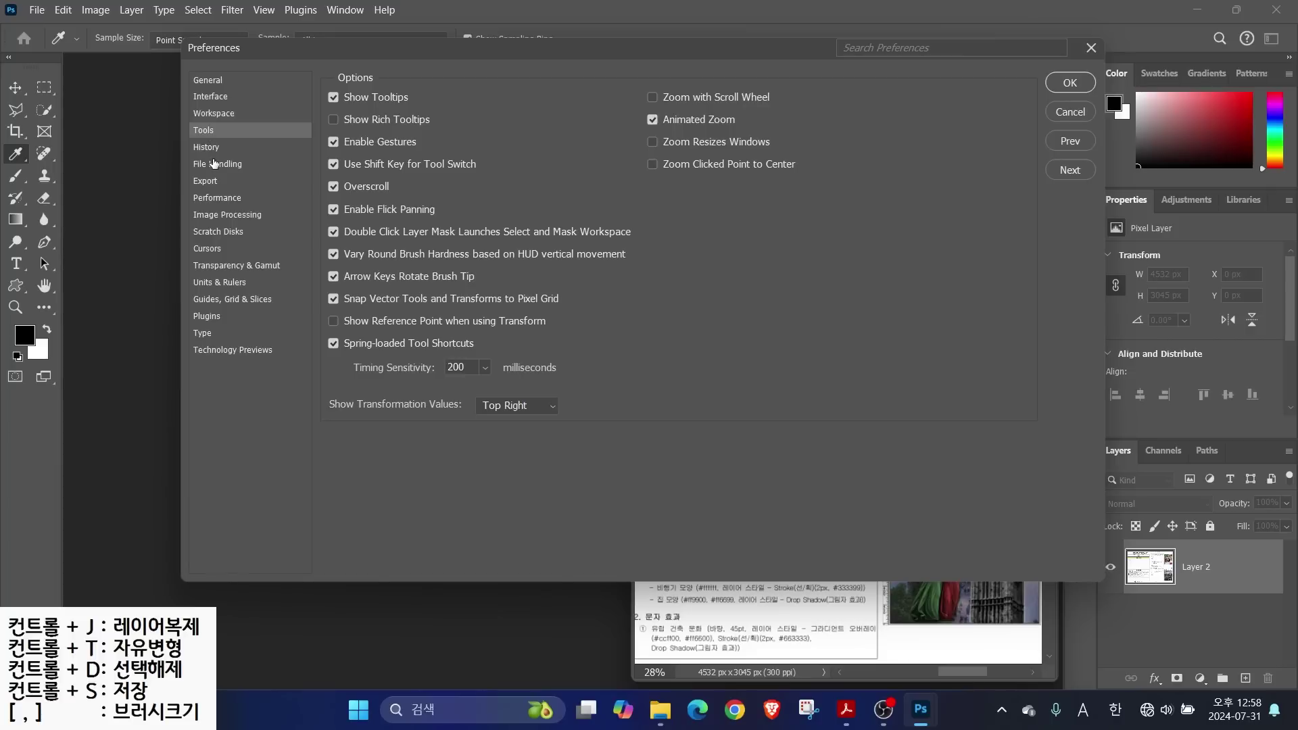
{"action": "left_click", "coordinate": [209, 153]}
{"action": "left_click", "coordinate": [214, 170]}
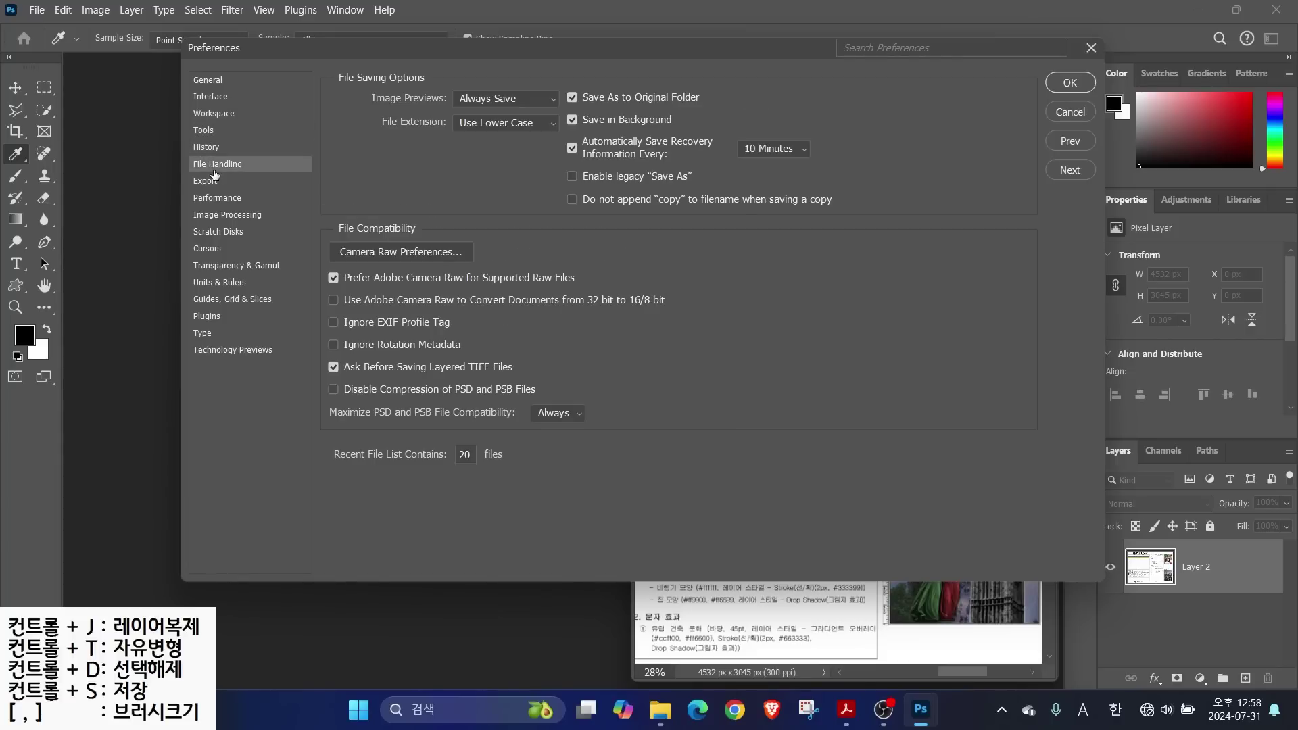
{"action": "left_click", "coordinate": [206, 81]}
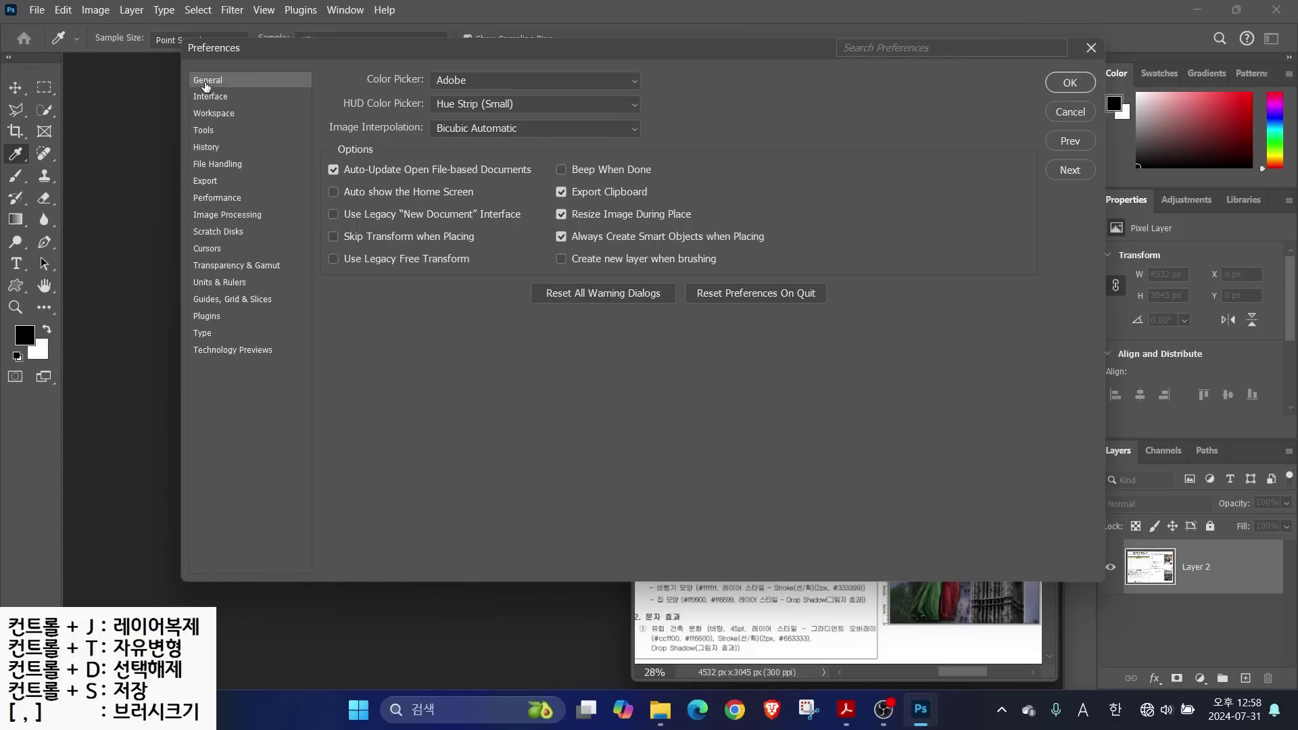
{"action": "left_click", "coordinate": [204, 98]}
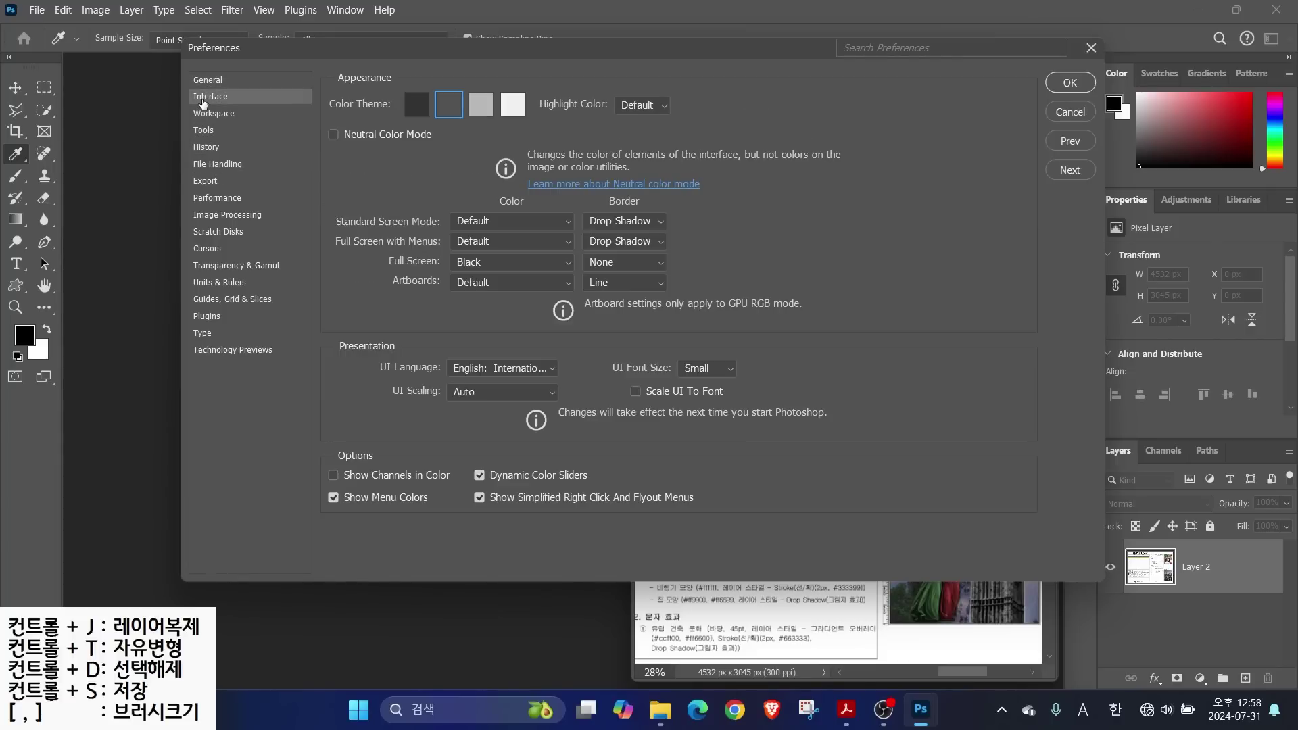
{"action": "key", "text": "alt"}
{"action": "left_click_drag", "start_coordinate": [375, 123], "coordinate": [577, 123]}
{"action": "left_click_drag", "start_coordinate": [426, 90], "coordinate": [387, 30]}
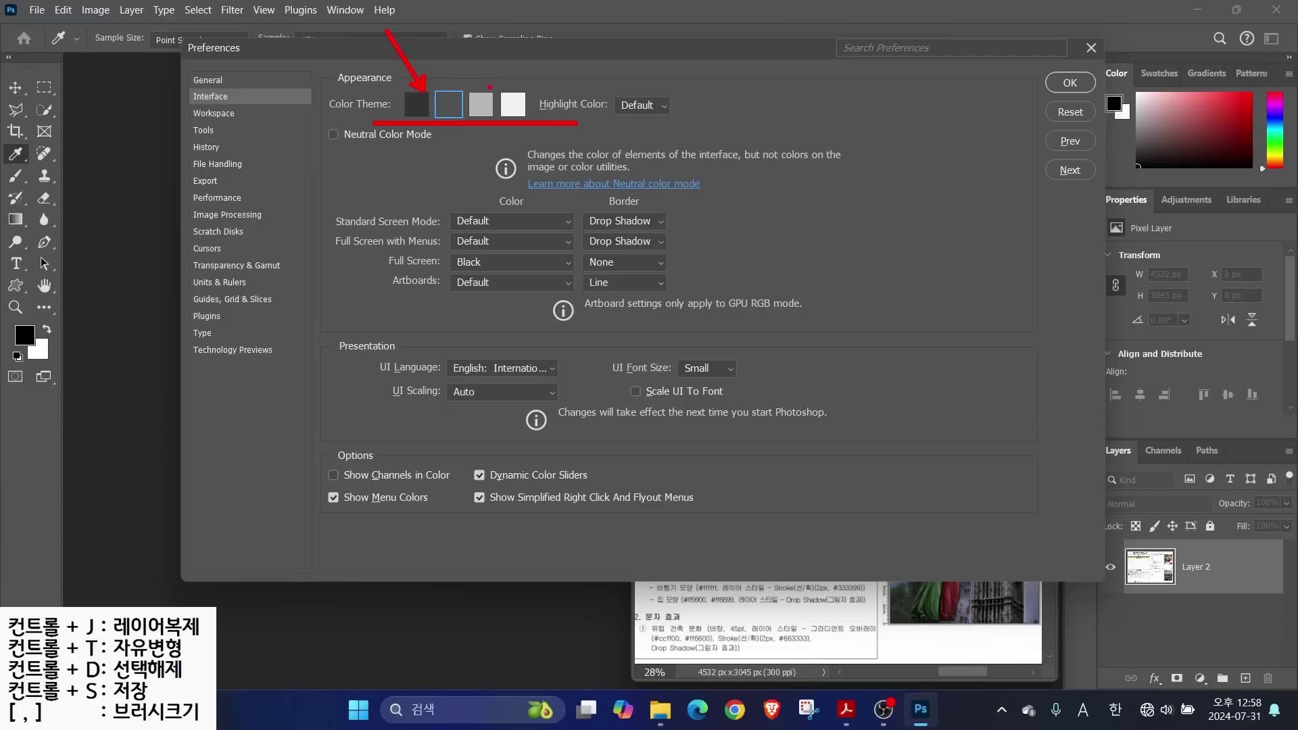
{"action": "left_click_drag", "start_coordinate": [510, 91], "coordinate": [538, 48]}
Review the Workspace preferences, where Open Documents as Tabs is turned off
{"action": "left_click", "coordinate": [214, 113]}
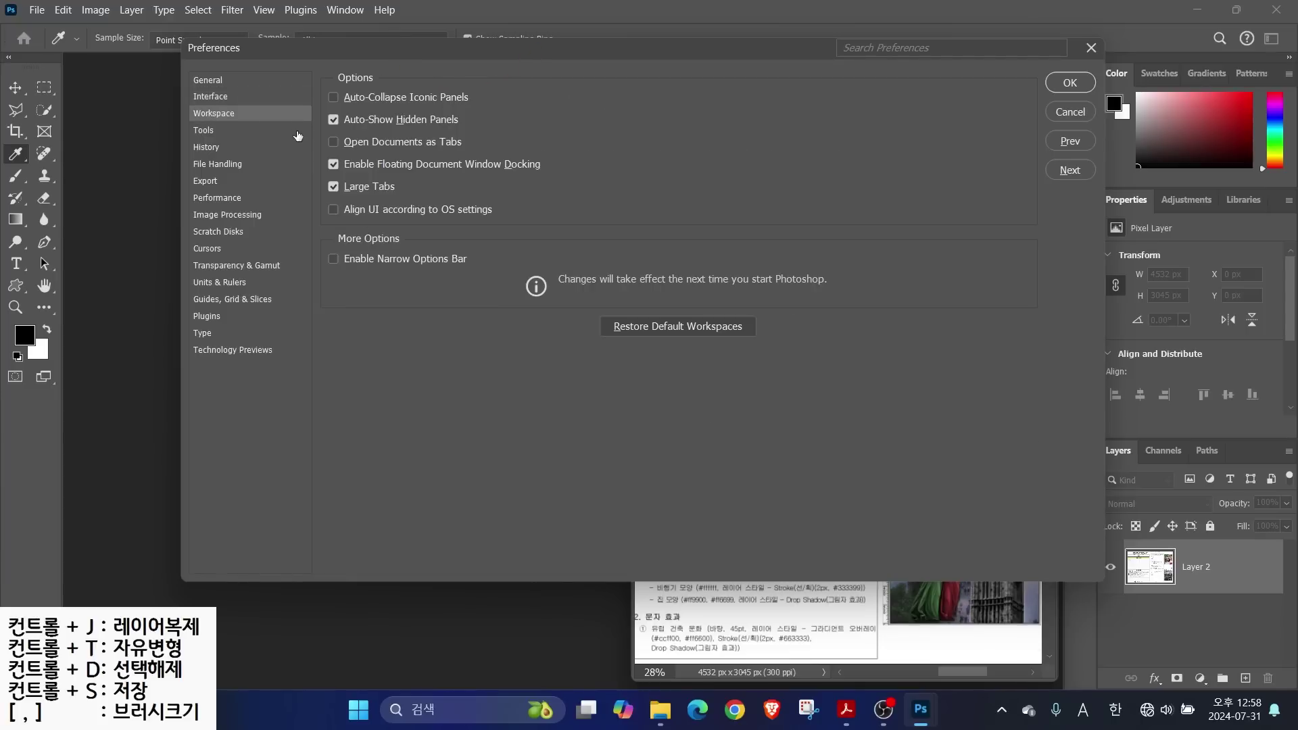
{"action": "key", "text": "alt"}
{"action": "left_click_drag", "start_coordinate": [630, 682], "coordinate": [1068, 133]}
{"action": "mouse_move", "coordinate": [119, 267]}
{"action": "left_mouse_down"}
{"action": "mouse_move", "coordinate": [233, 405]}
{"action": "mouse_move", "coordinate": [527, 660]}
{"action": "left_mouse_up"}
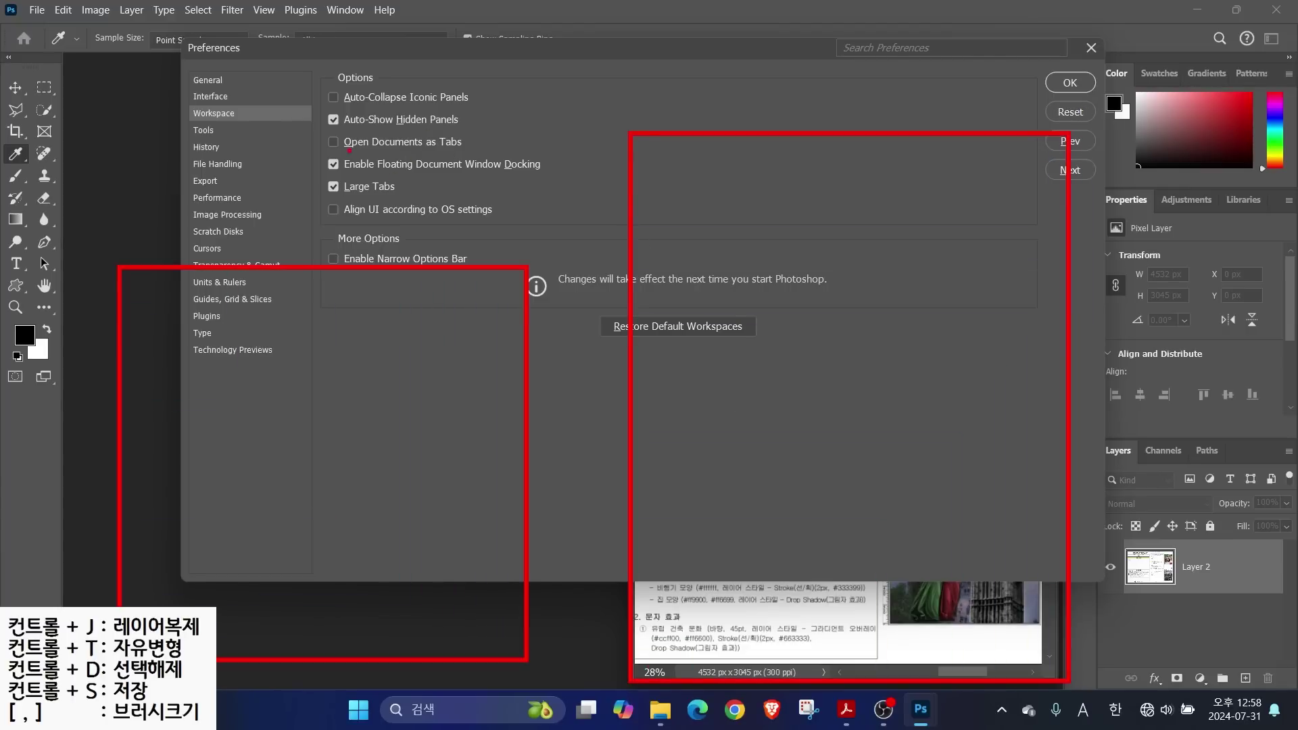
{"action": "left_click_drag", "start_coordinate": [313, 128], "coordinate": [481, 151]}
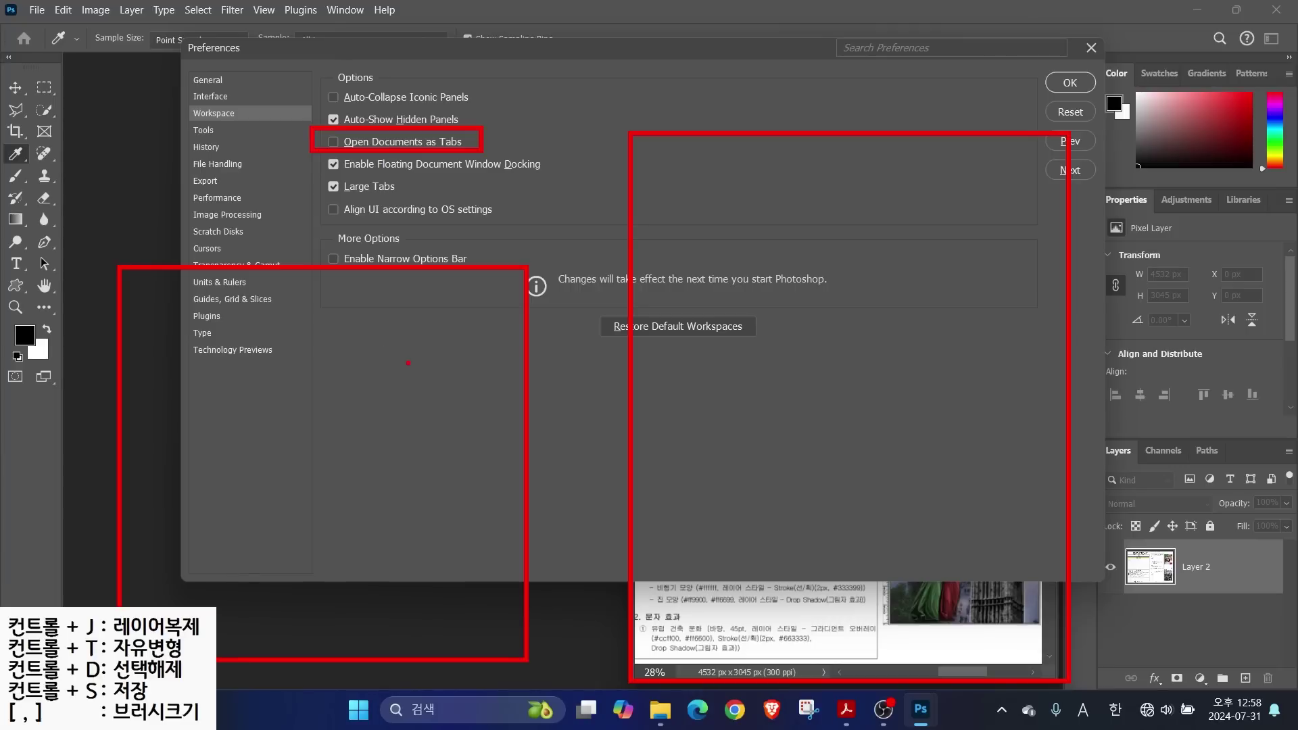
{"action": "mouse_move", "coordinate": [374, 305]}
{"action": "left_mouse_down"}
{"action": "mouse_move", "coordinate": [456, 352]}
{"action": "mouse_move", "coordinate": [402, 337]}
{"action": "left_mouse_up"}
{"action": "left_click_drag", "start_coordinate": [406, 406], "coordinate": [409, 407]}
{"action": "mouse_move", "coordinate": [486, 347]}
{"action": "left_mouse_down"}
{"action": "mouse_move", "coordinate": [409, 465]}
{"action": "mouse_move", "coordinate": [629, 373]}
{"action": "mouse_move", "coordinate": [645, 399]}
{"action": "left_mouse_up"}
{"action": "left_click_drag", "start_coordinate": [630, 353], "coordinate": [669, 421]}
{"action": "left_click_drag", "start_coordinate": [669, 422], "coordinate": [589, 406]}
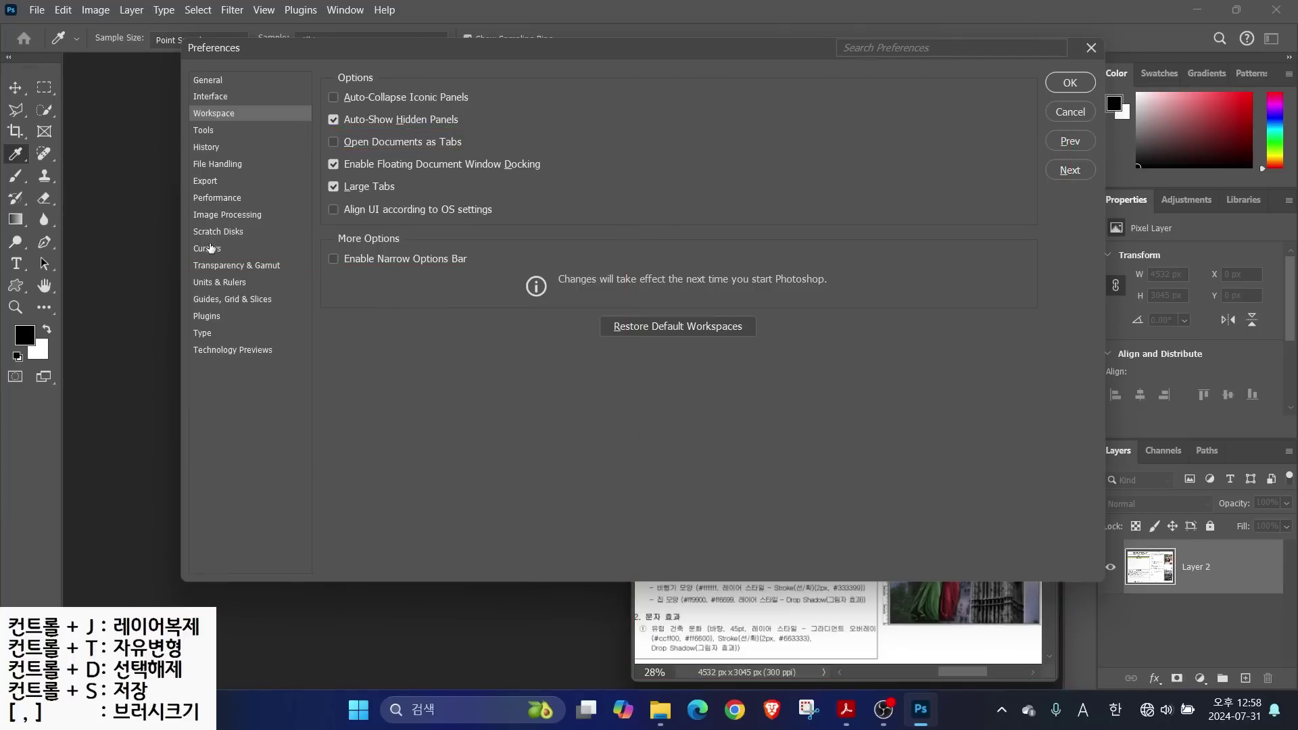
Review the Cursors preferences page
{"action": "left_click", "coordinate": [210, 248]}
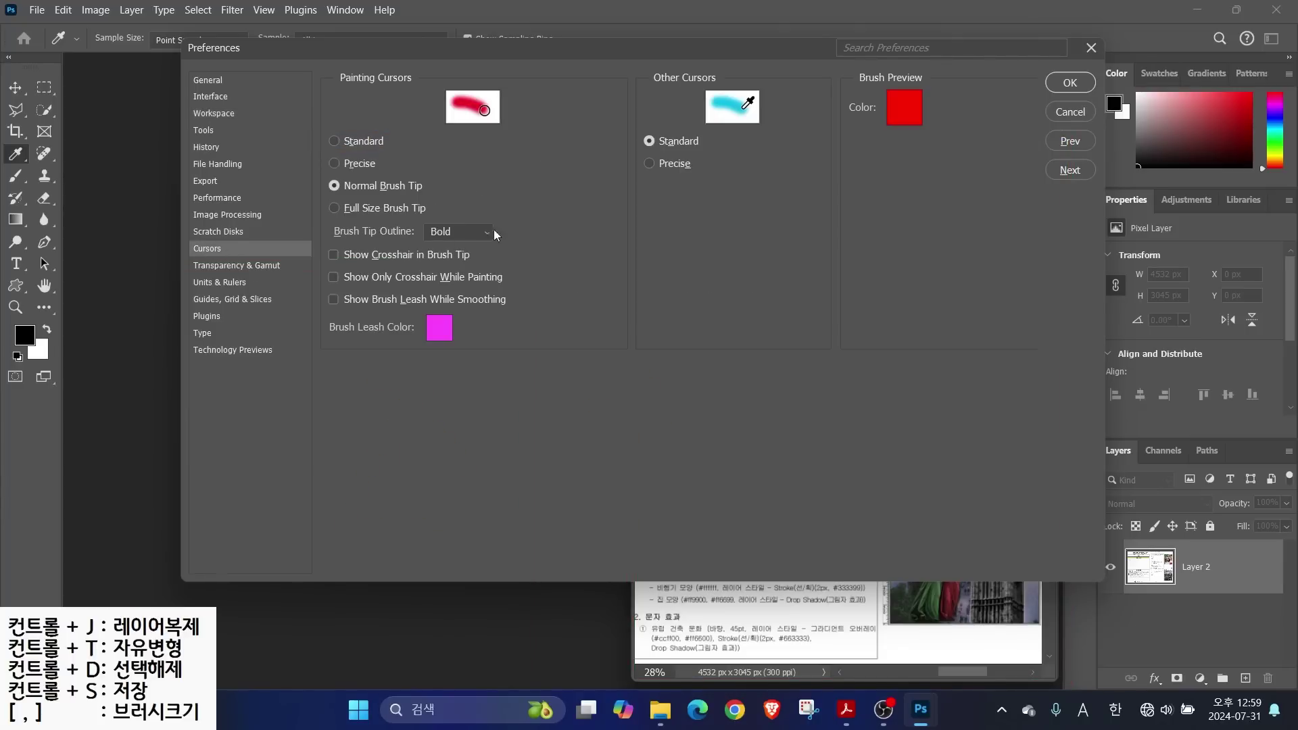
{"action": "key", "text": "alt"}
{"action": "left_click_drag", "start_coordinate": [504, 168], "coordinate": [776, 487]}
{"action": "left_click_drag", "start_coordinate": [853, 490], "coordinate": [853, 490]}
{"action": "mouse_move", "coordinate": [321, 177]}
{"action": "left_mouse_down"}
{"action": "mouse_move", "coordinate": [472, 212]}
{"action": "mouse_move", "coordinate": [456, 201]}
{"action": "left_mouse_up"}
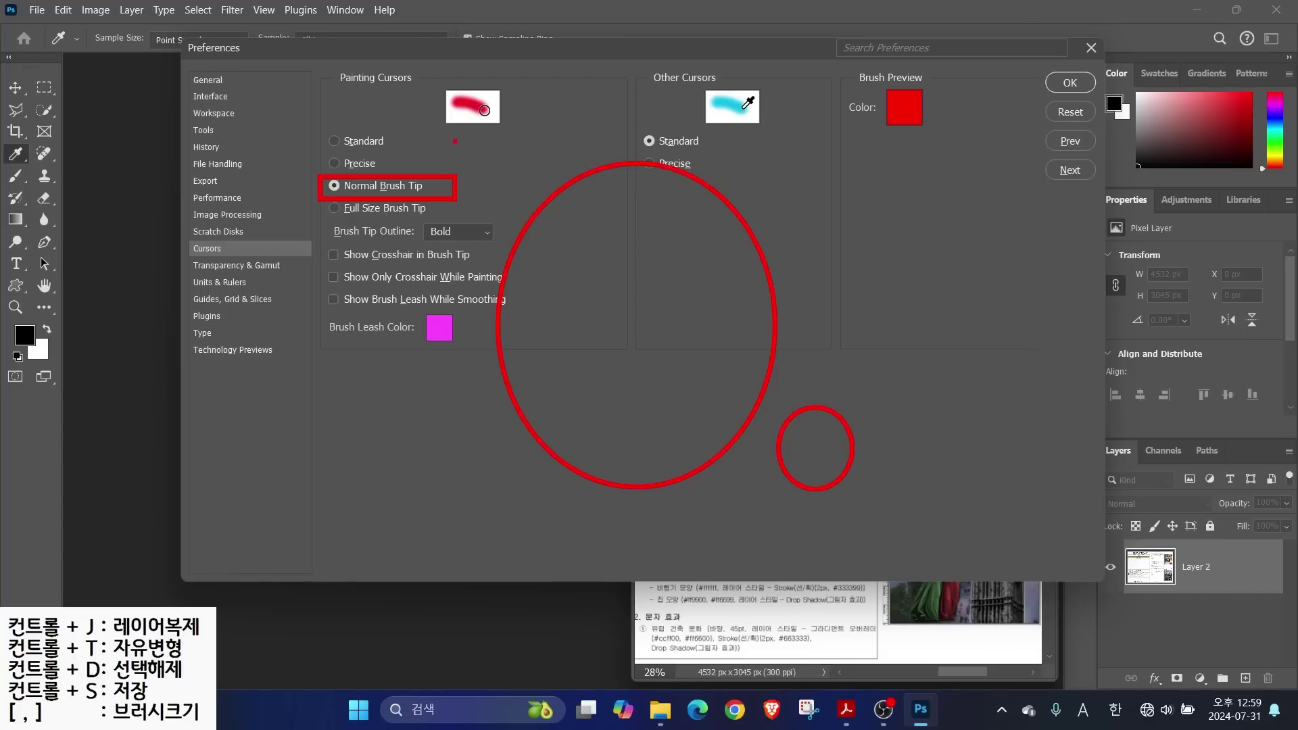
{"action": "key", "text": "Escape"}
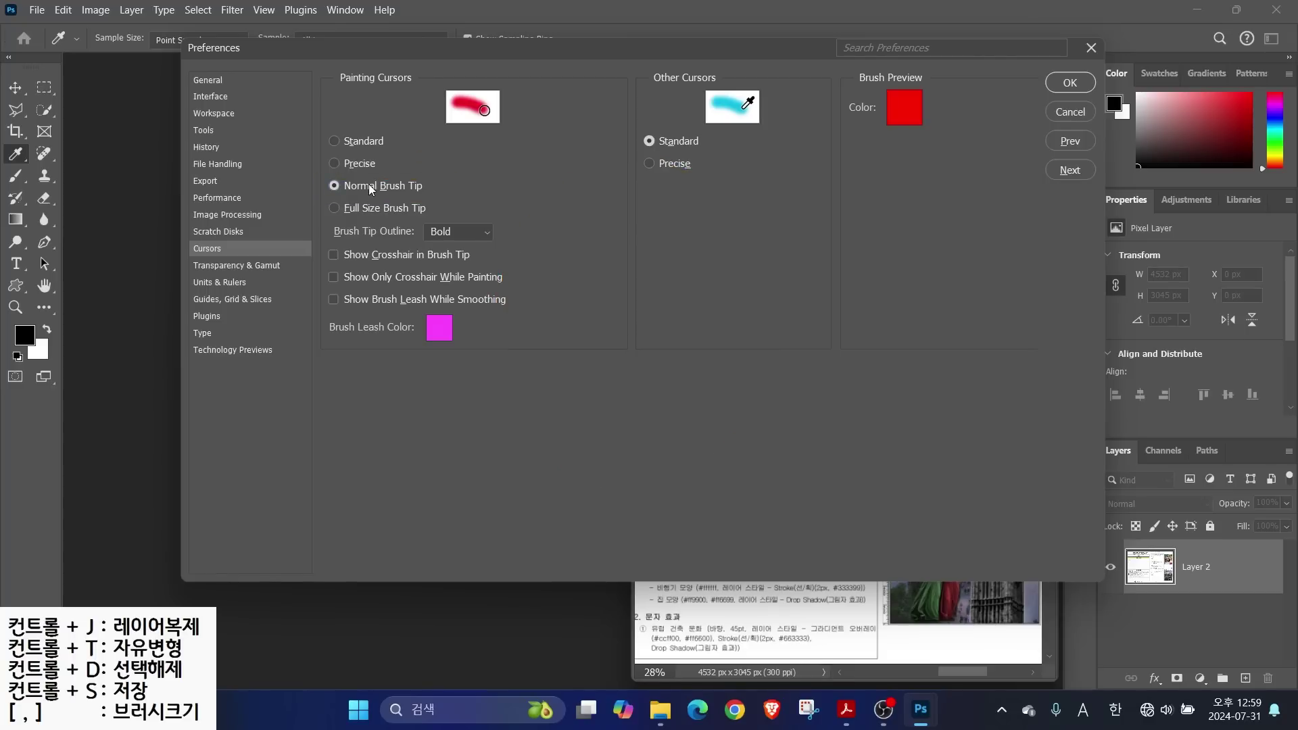
{"action": "key", "text": "ctrl+2"}
{"action": "left_click_drag", "start_coordinate": [496, 210], "coordinate": [614, 205]}
{"action": "left_click_drag", "start_coordinate": [554, 153], "coordinate": [555, 196]}
{"action": "left_click_drag", "start_coordinate": [556, 209], "coordinate": [555, 261]}
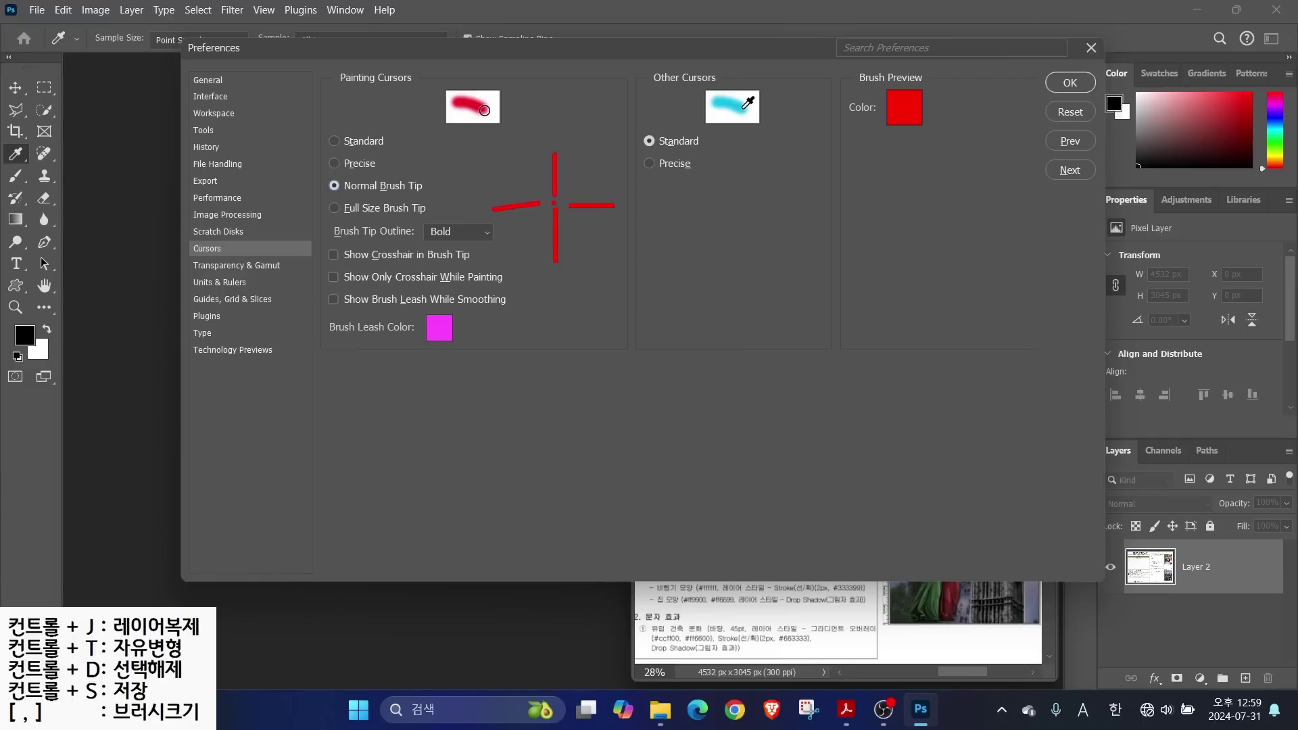
{"action": "key", "text": "Escape"}
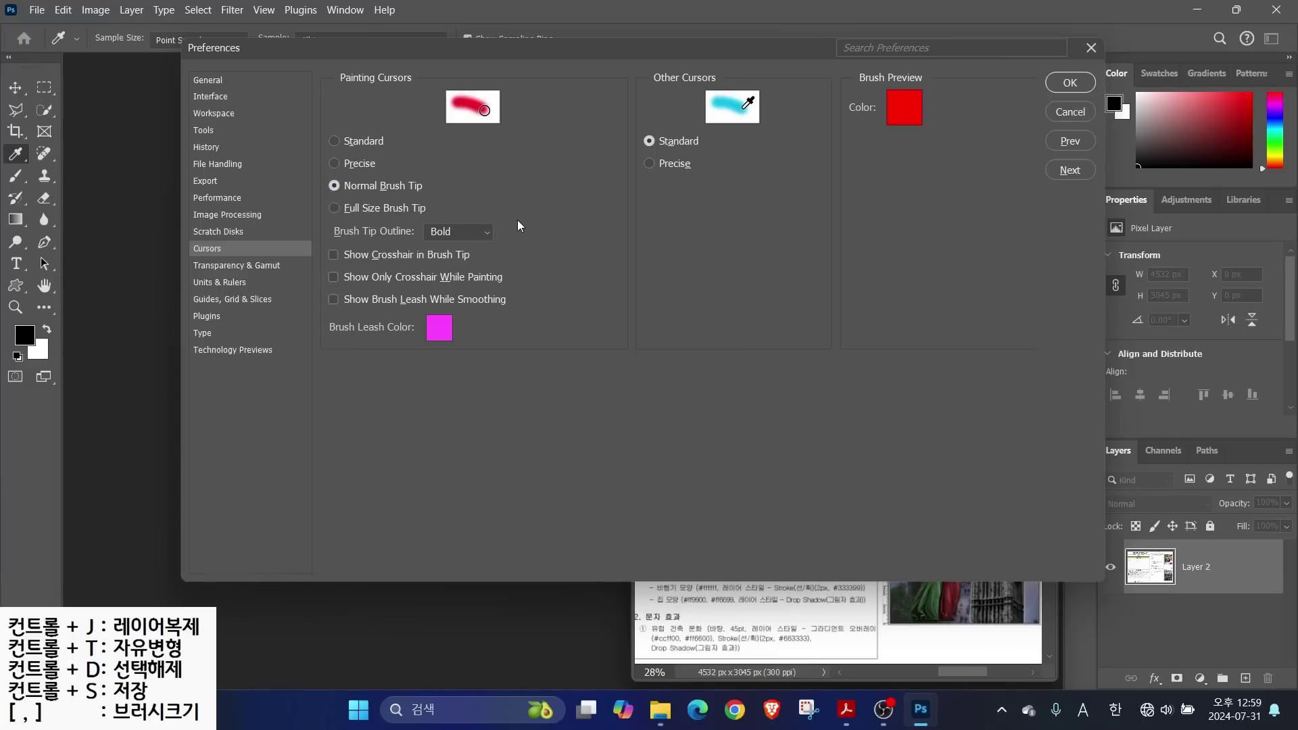
Review the Units & Rulers preferences page
{"action": "left_click", "coordinate": [219, 282]}
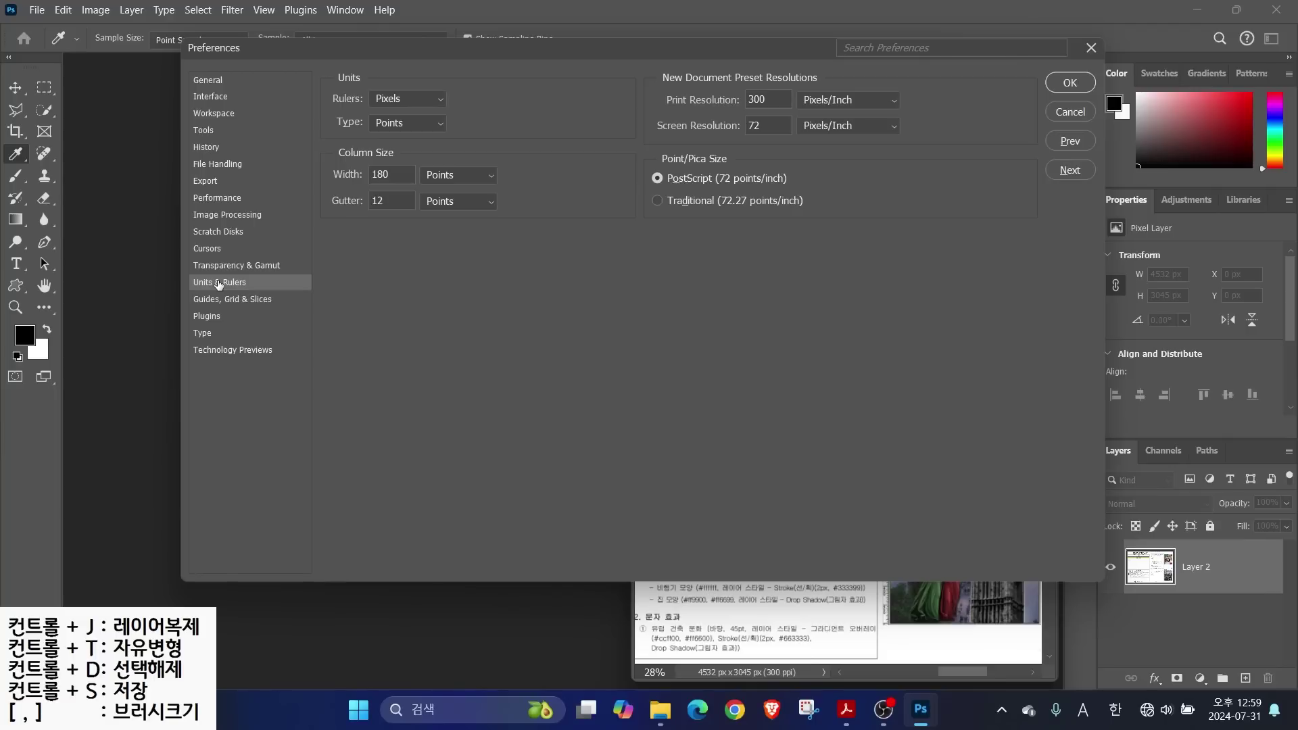
{"action": "key", "text": "alt"}
{"action": "left_click_drag", "start_coordinate": [877, 610], "coordinate": [788, 655]}
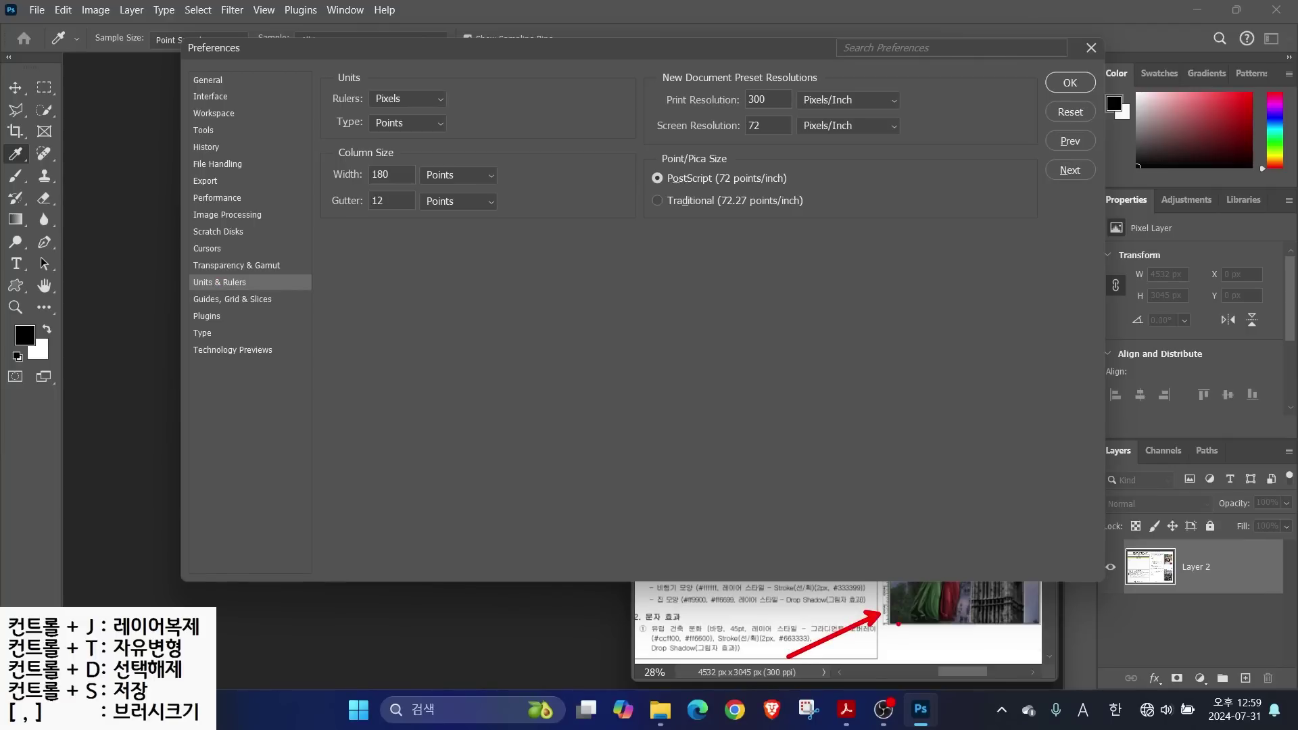
{"action": "mouse_move", "coordinate": [895, 633]}
{"action": "left_mouse_down"}
{"action": "mouse_move", "coordinate": [882, 540]}
{"action": "mouse_move", "coordinate": [899, 630]}
{"action": "left_mouse_up"}
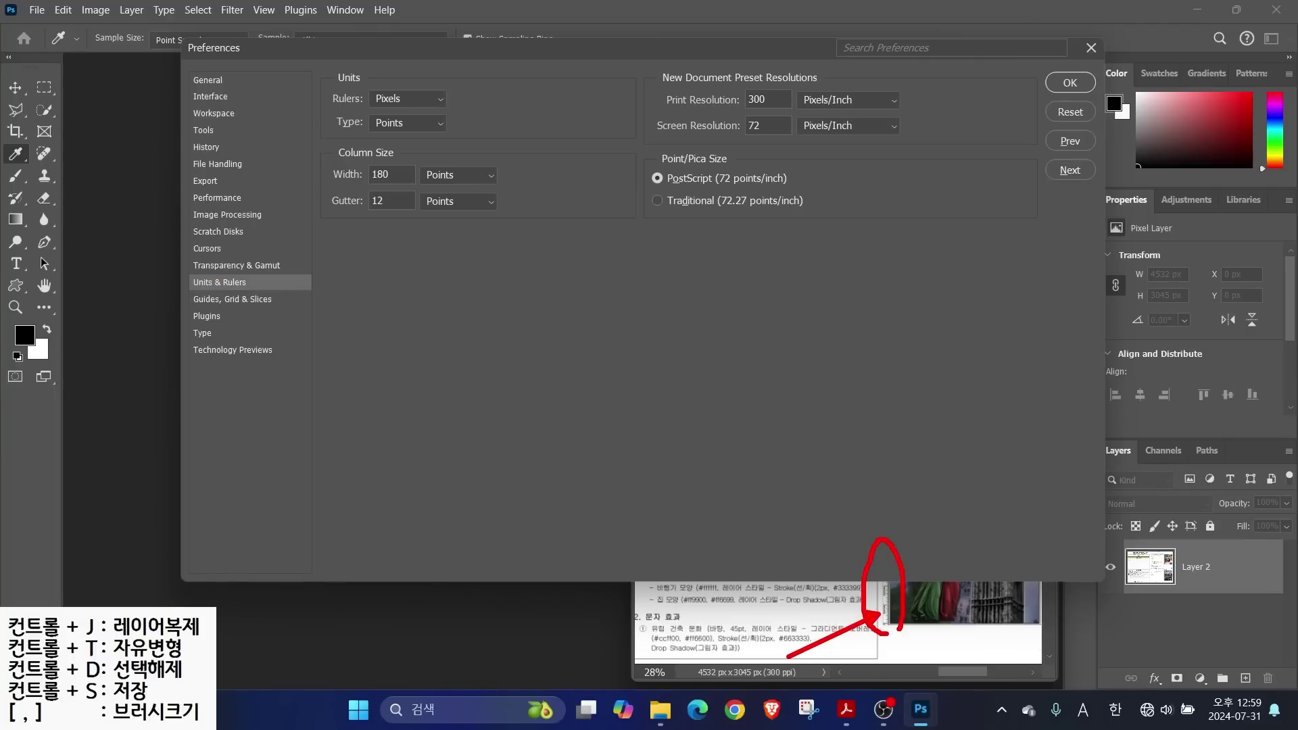
{"action": "left_click_drag", "start_coordinate": [353, 80], "coordinate": [452, 113]}
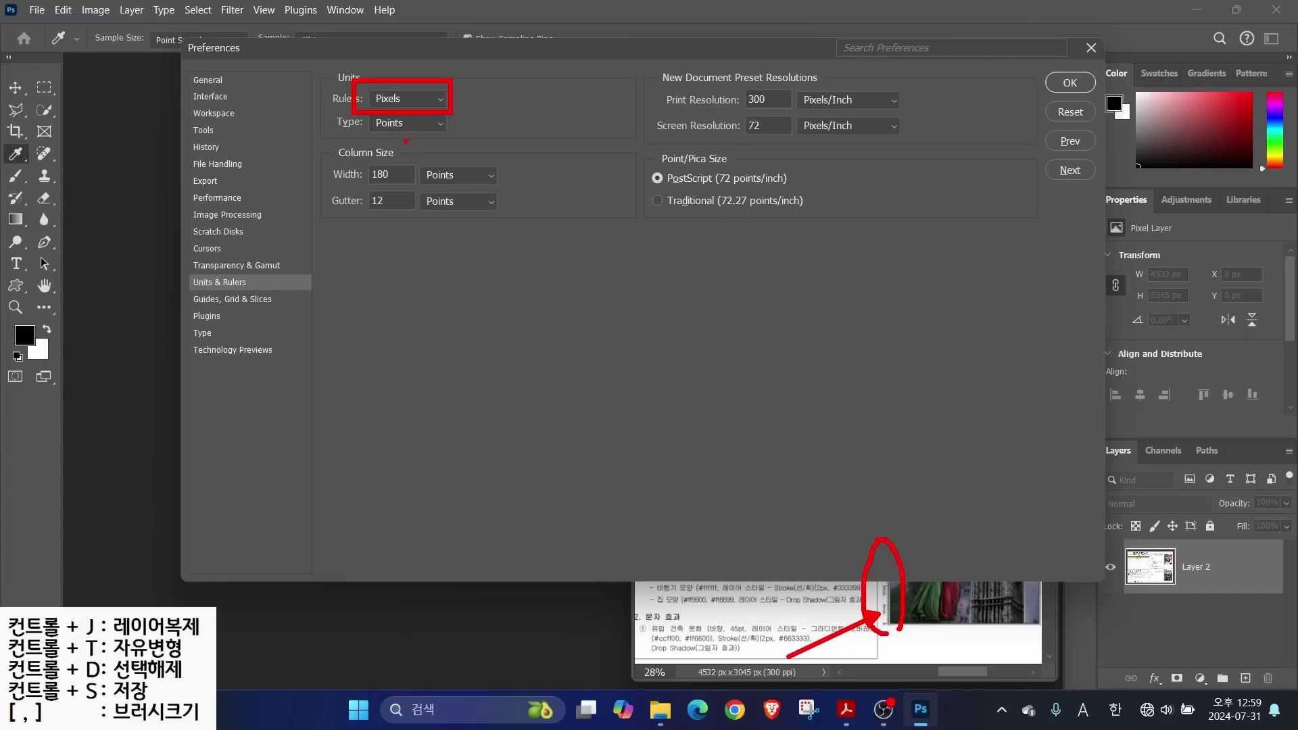
{"action": "left_click_drag", "start_coordinate": [401, 137], "coordinate": [462, 215]}
{"action": "left_click_drag", "start_coordinate": [355, 135], "coordinate": [465, 135]}
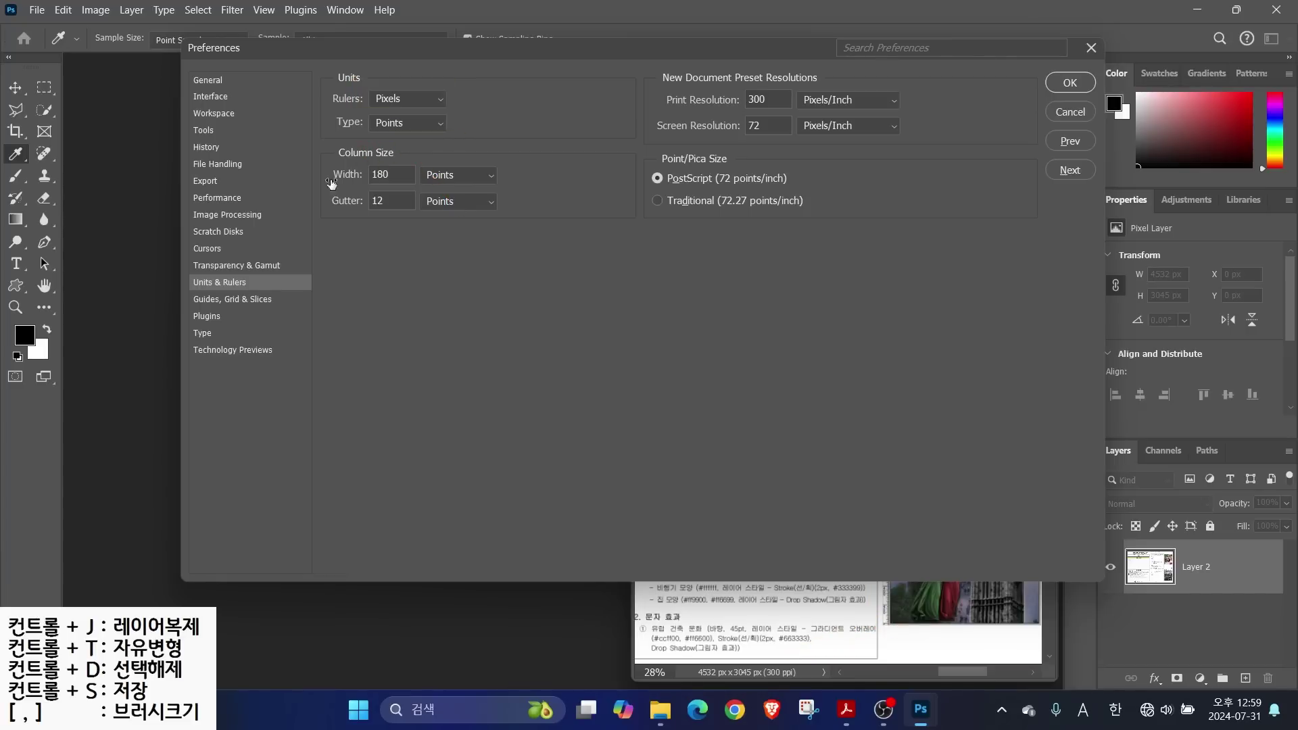
Review the Guides, Grid & Slices preferences, with canvas guides set to Cyan
{"action": "left_click", "coordinate": [226, 300]}
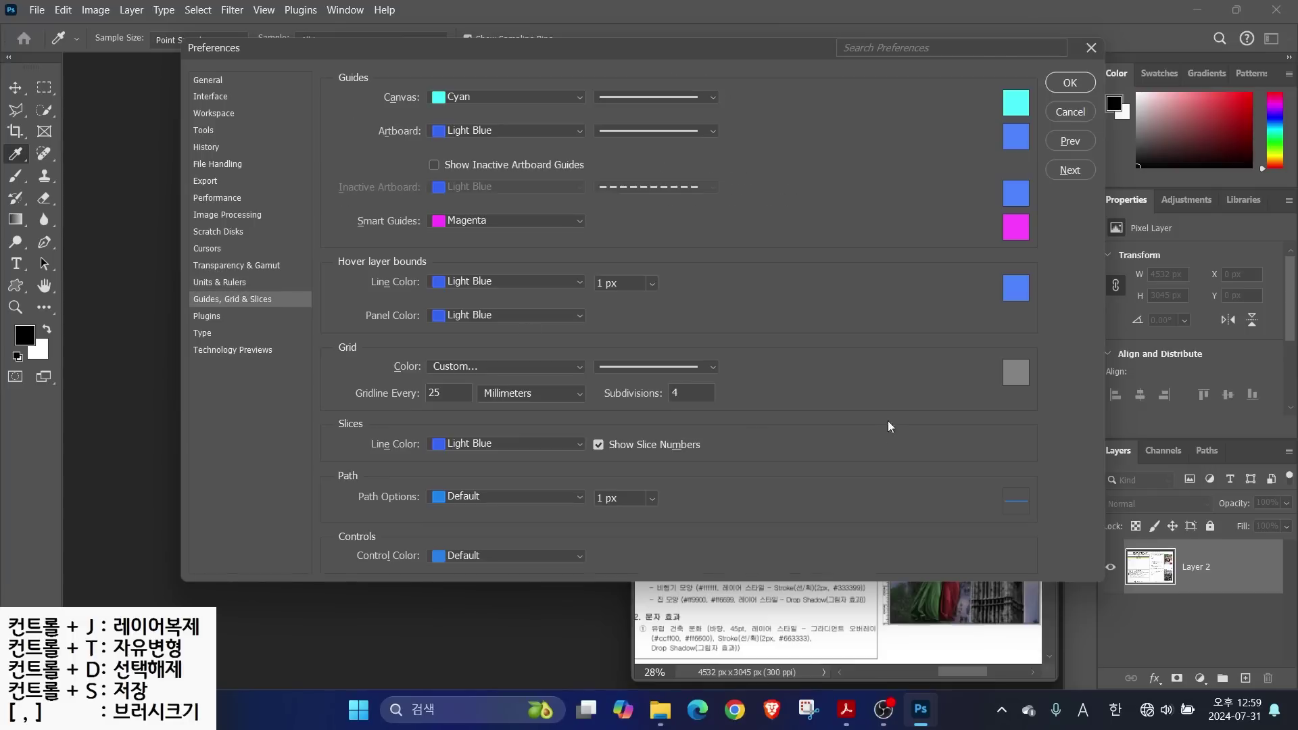
{"action": "key", "text": "alt"}
{"action": "left_click_drag", "start_coordinate": [849, 599], "coordinate": [1083, 599]}
{"action": "left_click_drag", "start_coordinate": [930, 482], "coordinate": [932, 647]}
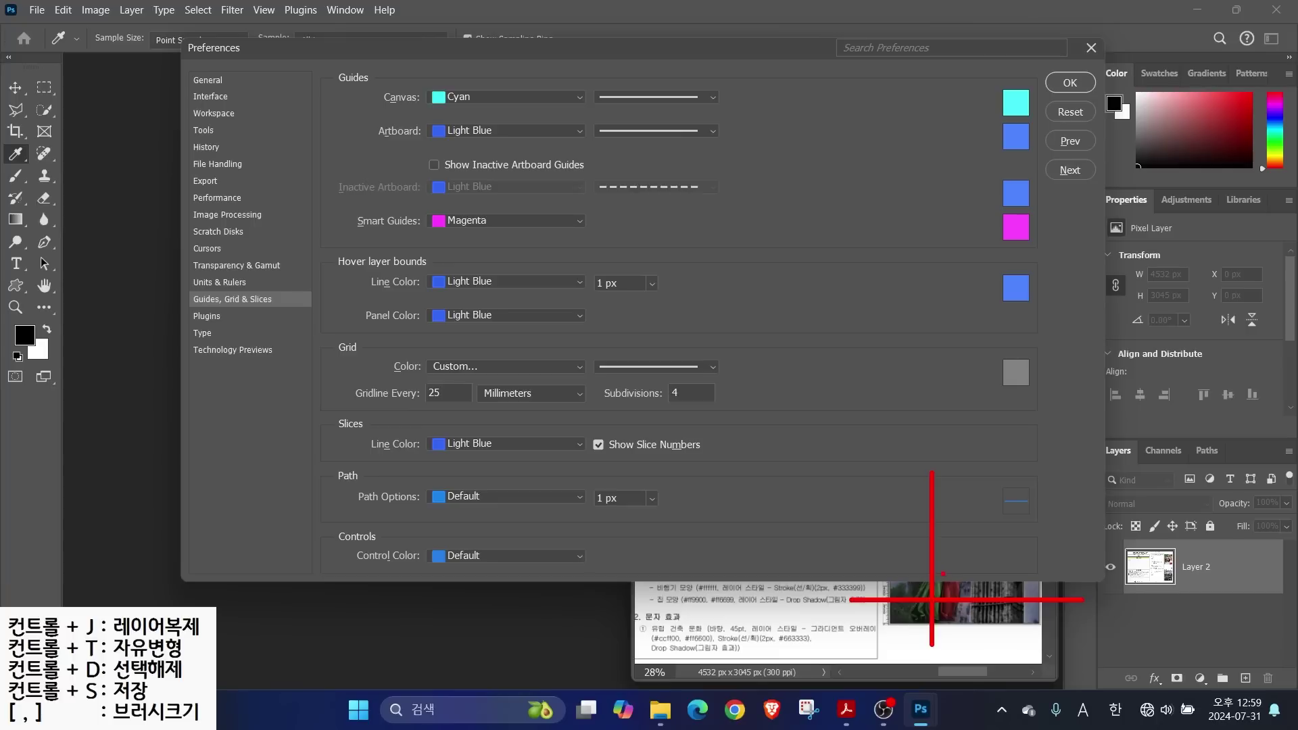
{"action": "left_click_drag", "start_coordinate": [879, 641], "coordinate": [919, 607]}
{"action": "left_click_drag", "start_coordinate": [387, 75], "coordinate": [705, 114]}
Review the Type preferences (Smart Quotes, 10 recent fonts), confirm with OK, and select the Move tool
{"action": "left_click", "coordinate": [203, 333]}
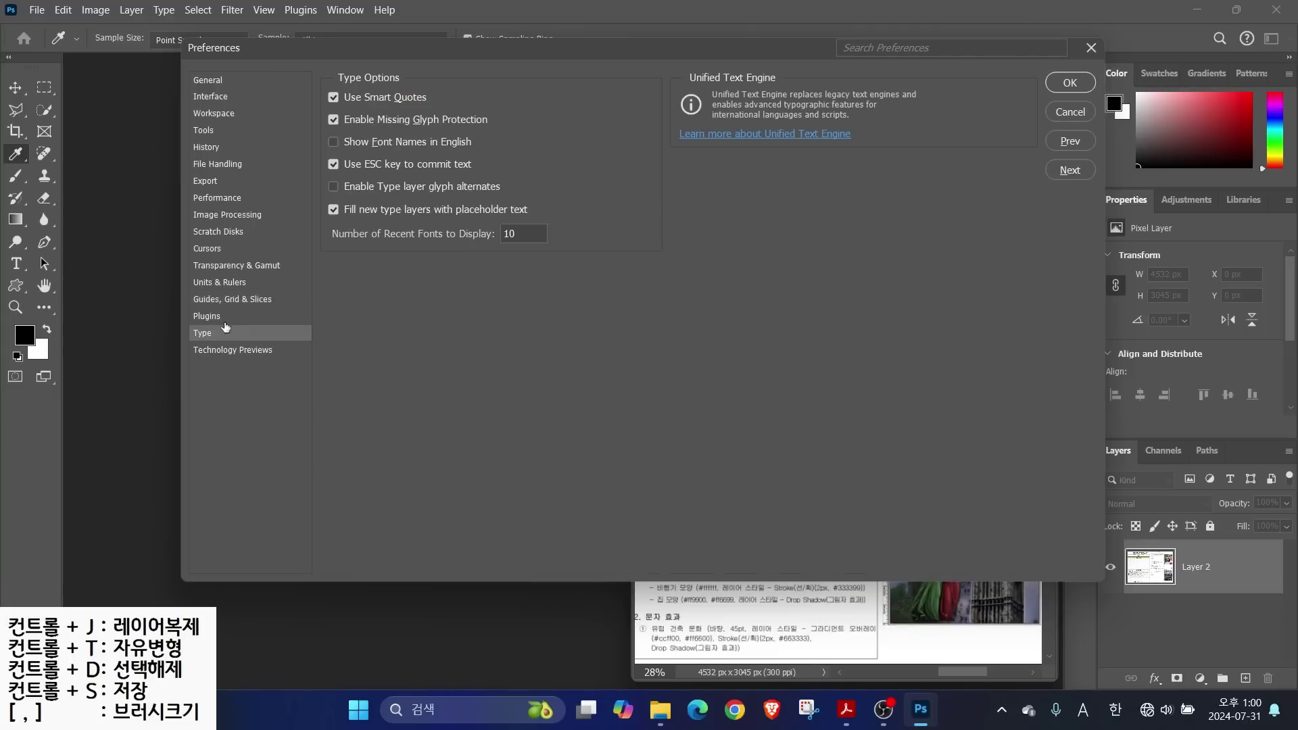
{"action": "key", "text": "alt"}
{"action": "left_click_drag", "start_coordinate": [316, 129], "coordinate": [496, 154]}
{"action": "left_click", "coordinate": [1068, 83]}
{"action": "key", "text": "v"}
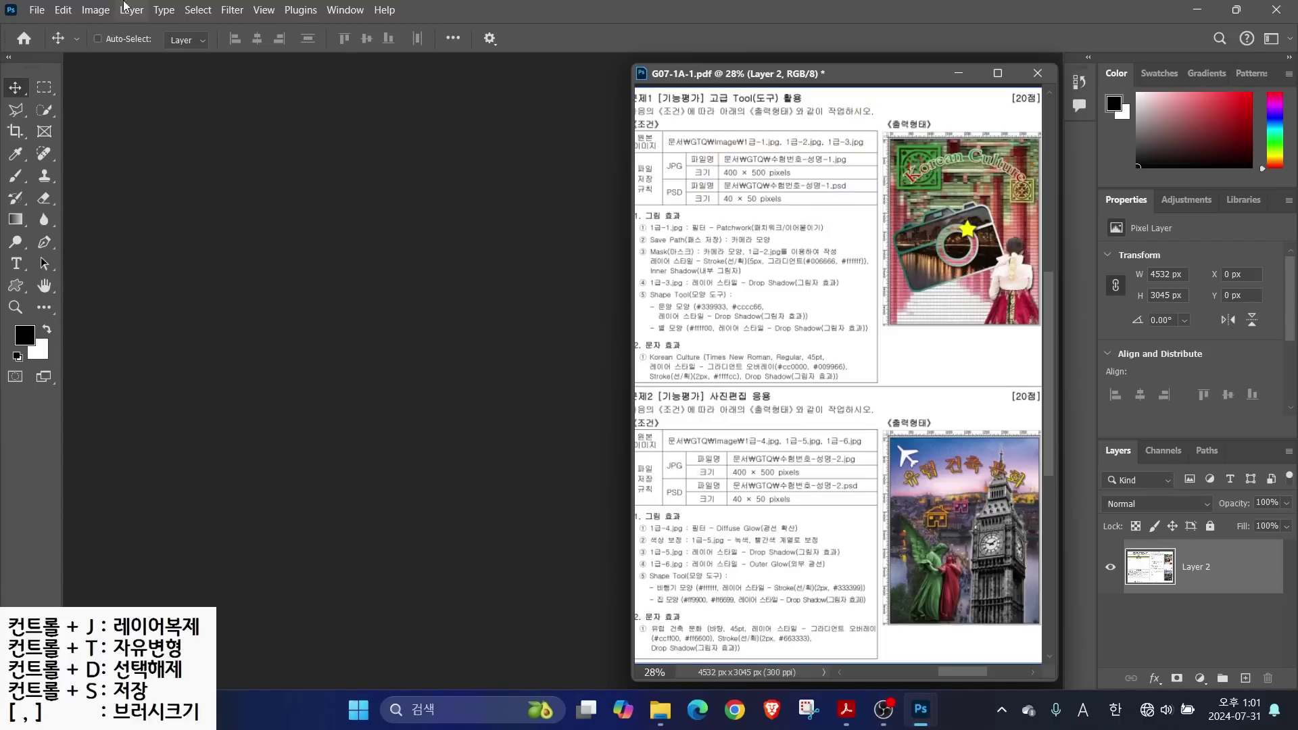
Create a 400 × 500 px, 72 ppi RGB document named with the exam number and the candidate's name
{"action": "left_click", "coordinate": [35, 11]}
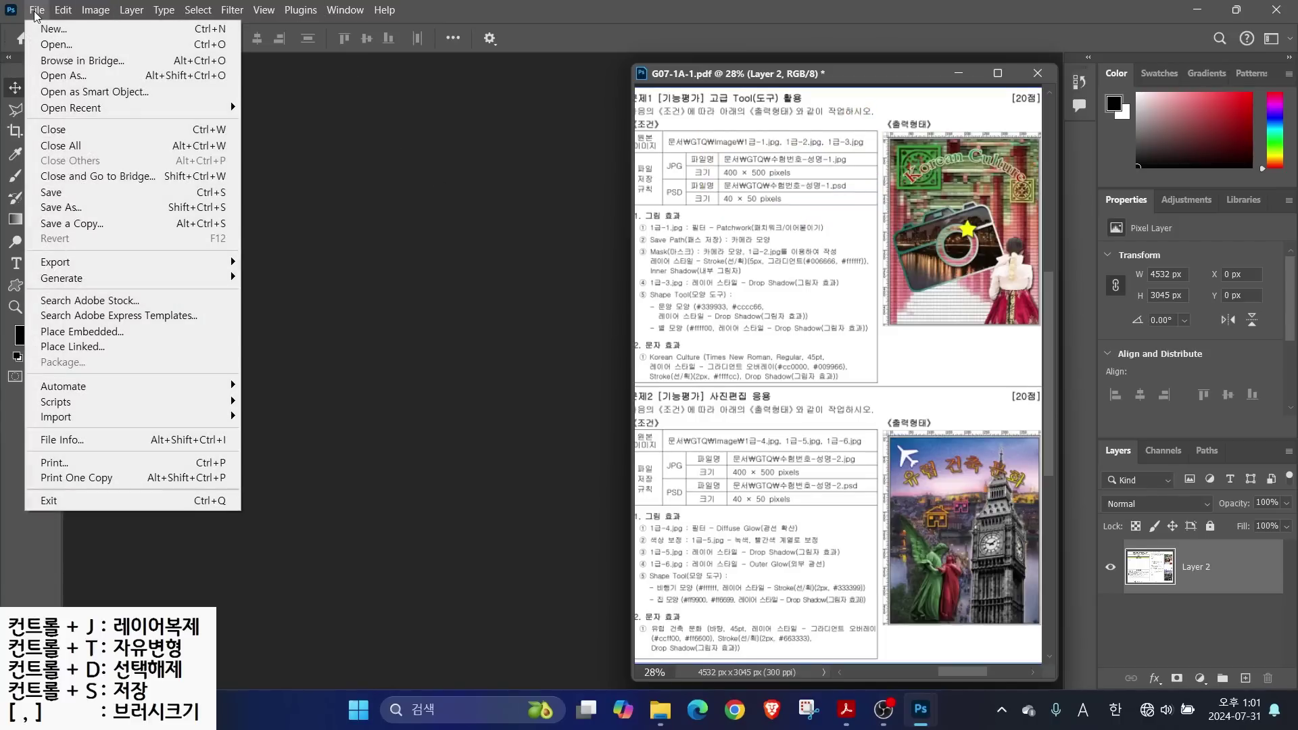
{"action": "left_click", "coordinate": [58, 37]}
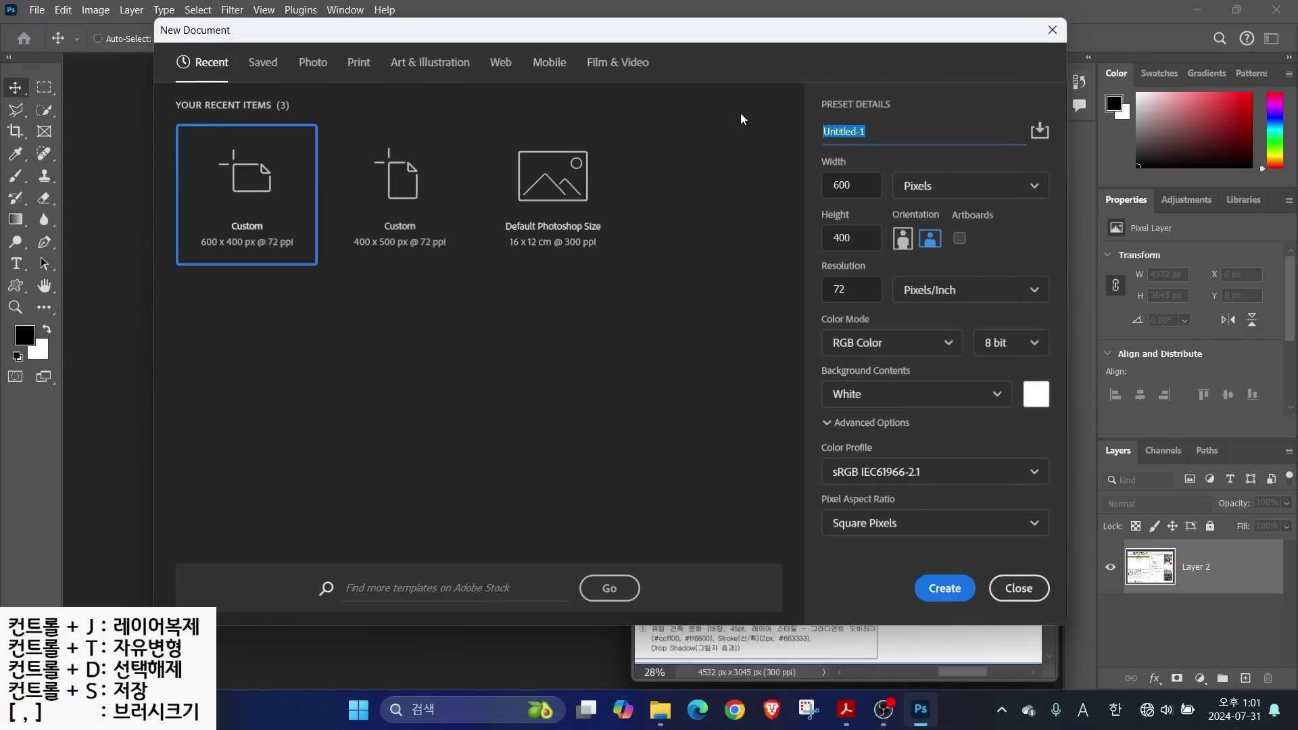
{"action": "type", "text": "1234-"}
{"action": "key", "text": "Hangul"}
{"action": "type", "text": "-"}
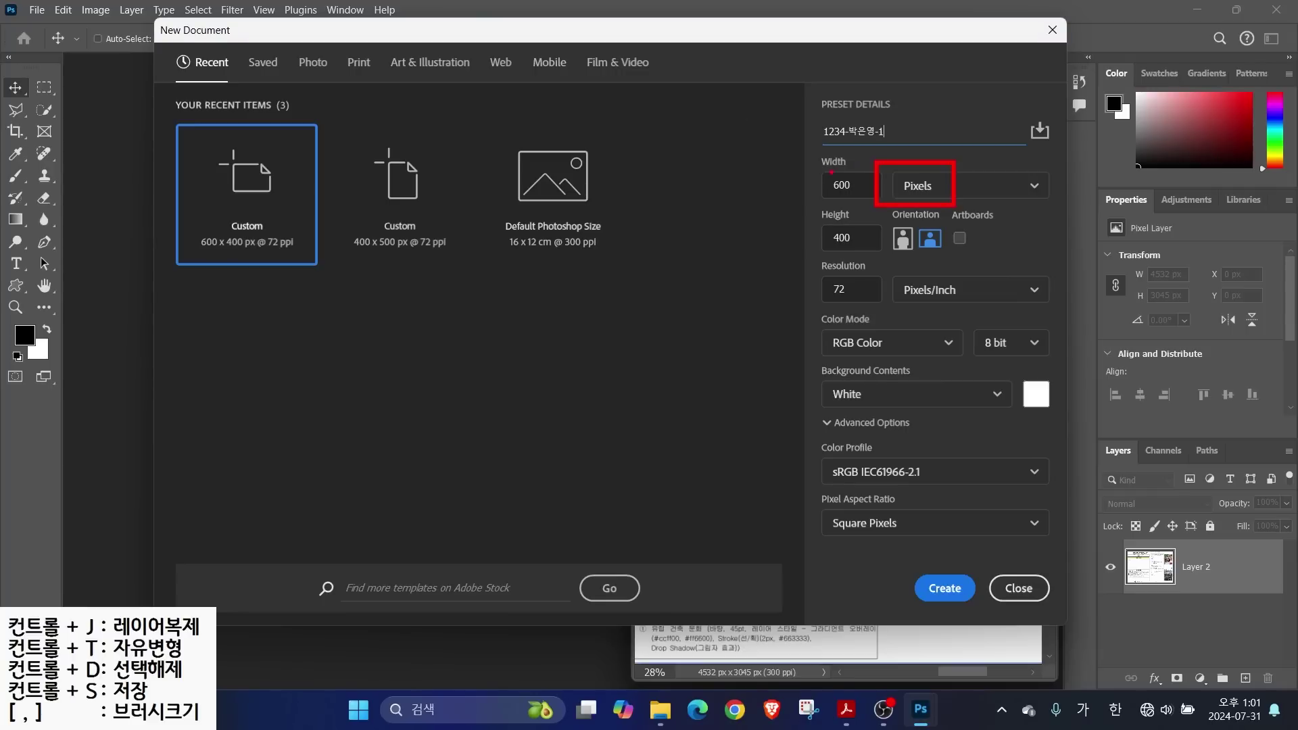
{"action": "type", "text": "1"}
{"action": "key", "text": "Tab"}
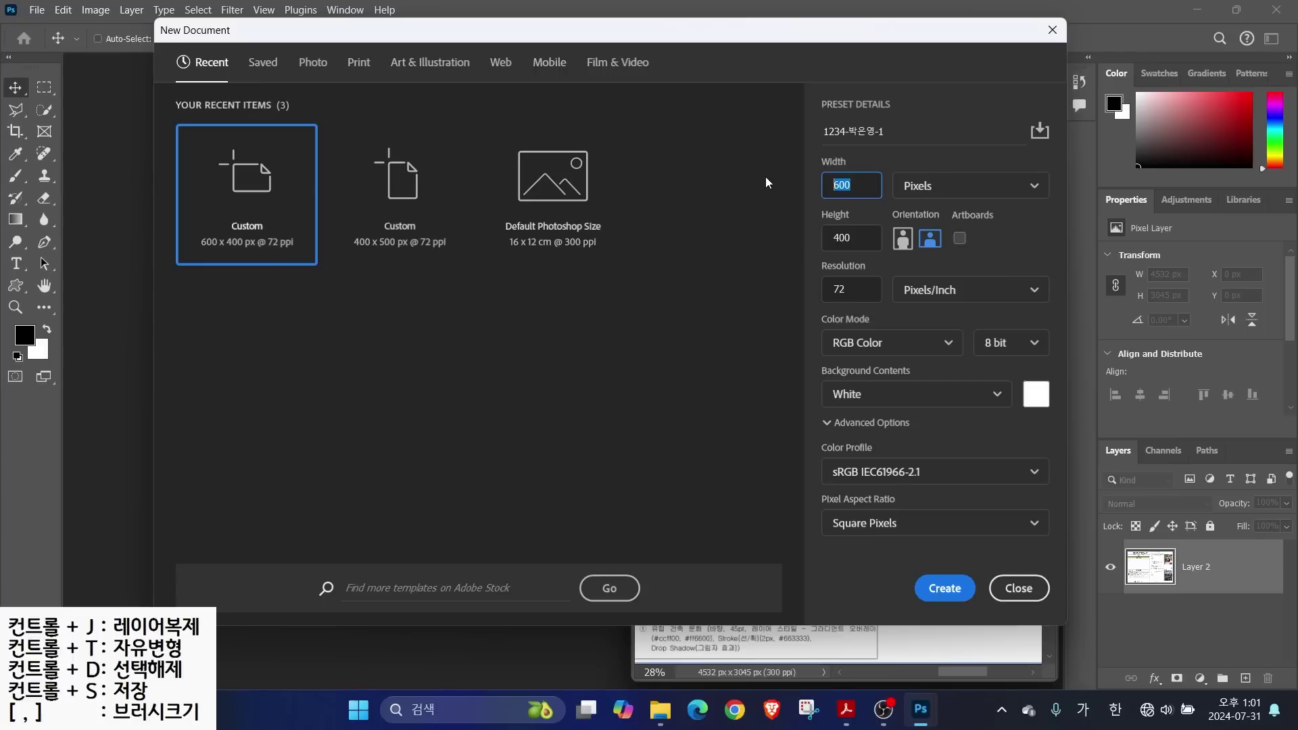
{"action": "type", "text": "400"}
{"action": "key", "text": "Tab"}
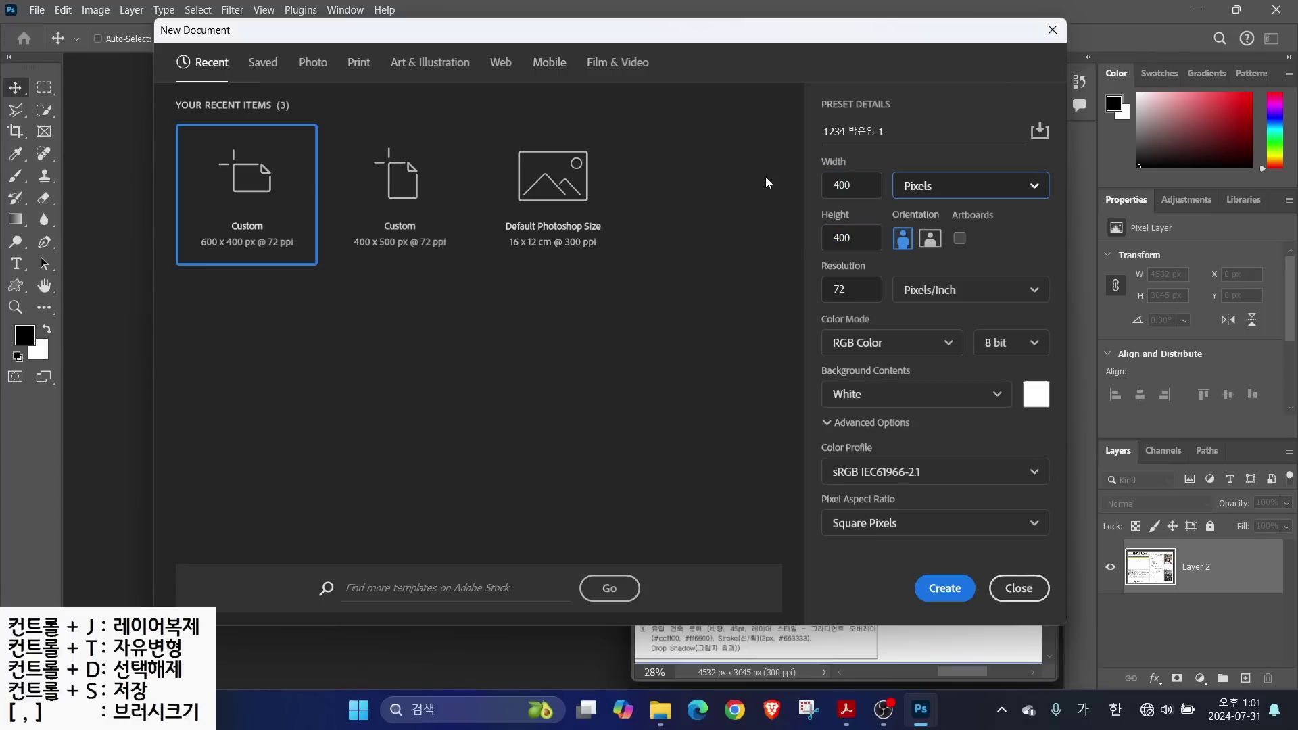
{"action": "key", "text": "Tab"}
{"action": "type", "text": "50"}
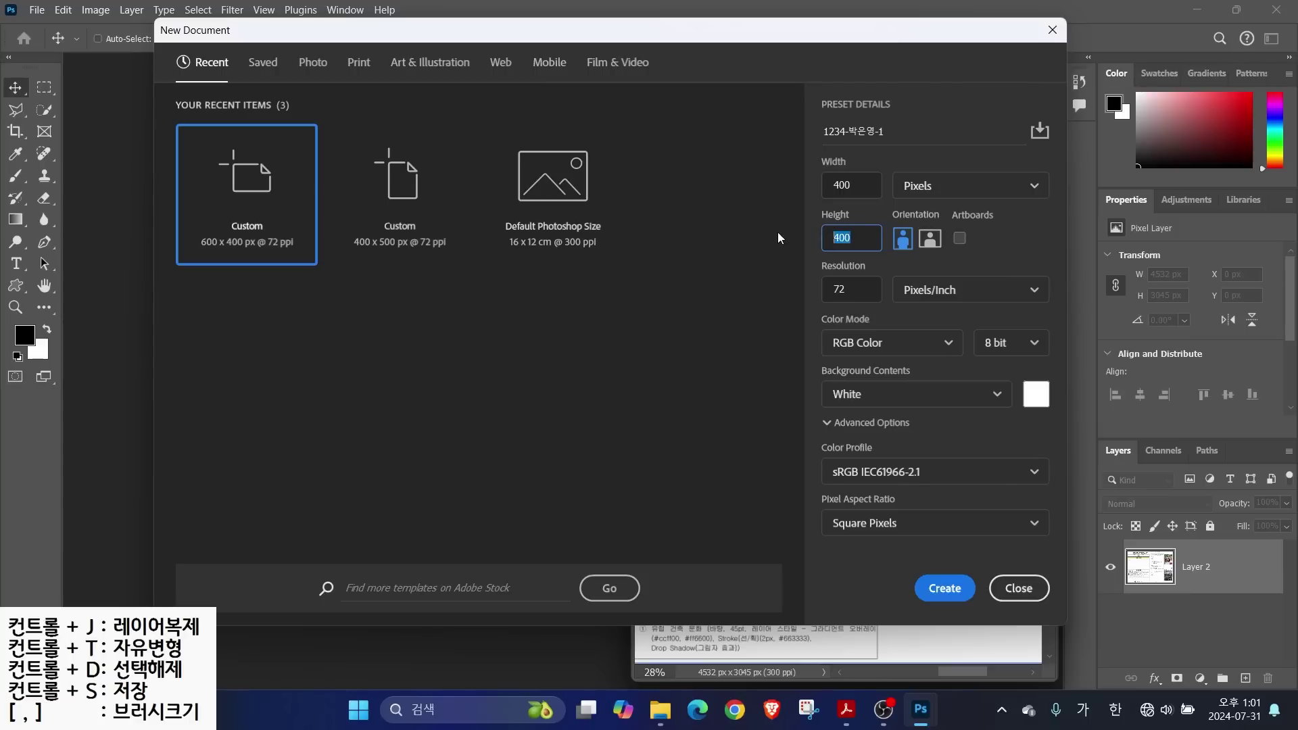
{"action": "type", "text": "0"}
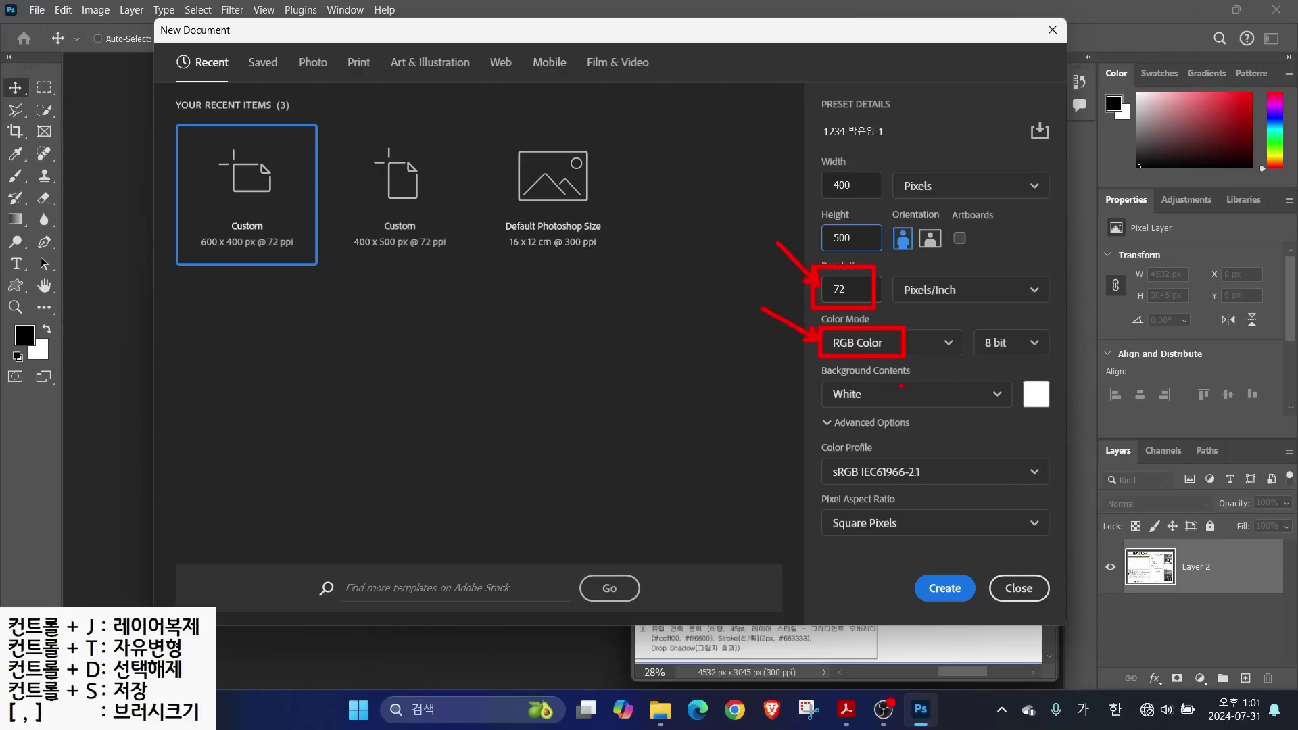
{"action": "left_click", "coordinate": [938, 583]}
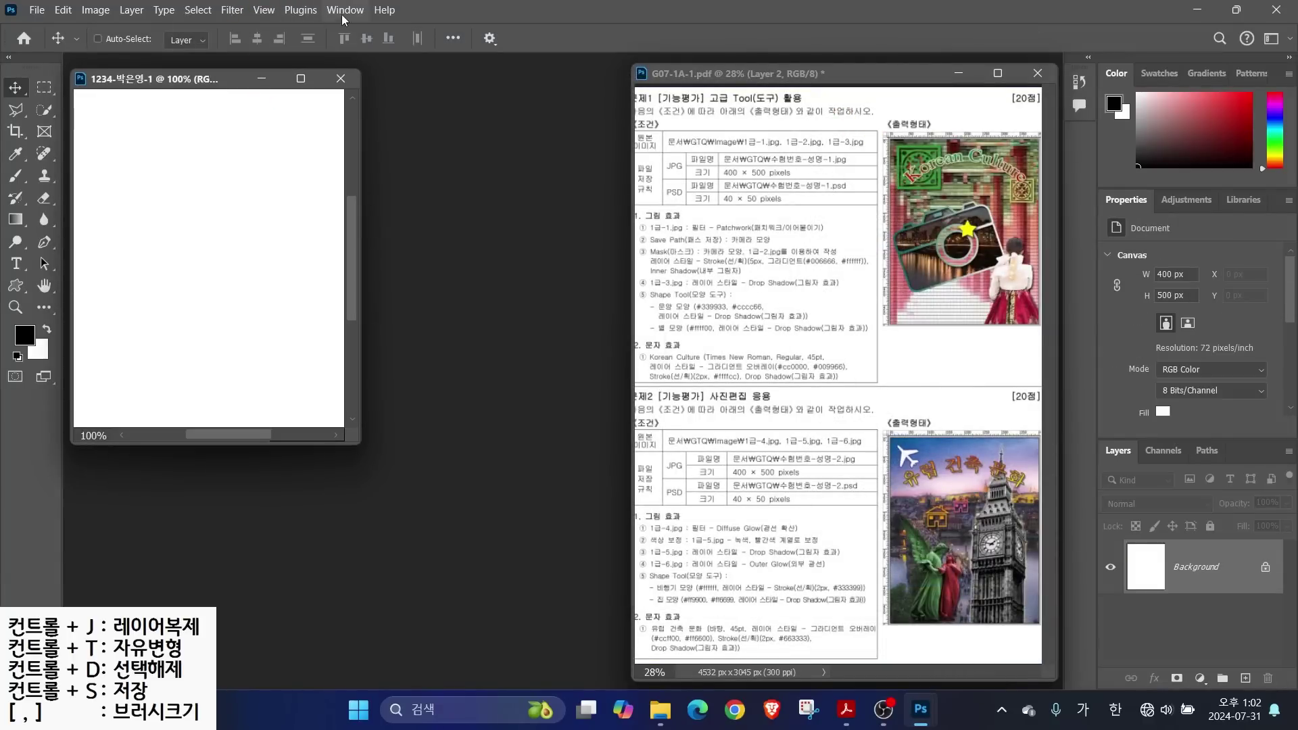
Turn on rulers and fit the blank 400 × 500 px canvas to the screen
{"action": "left_click", "coordinate": [269, 10]}
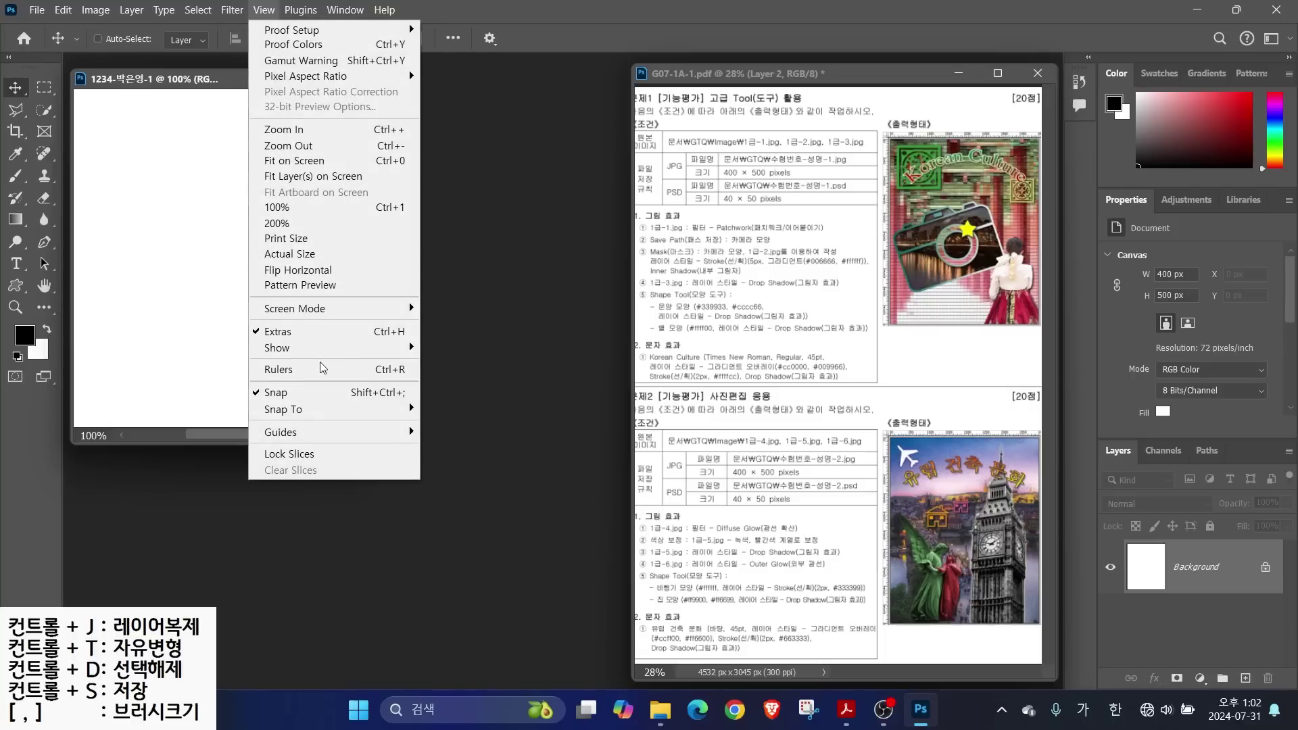
{"action": "left_click", "coordinate": [301, 371]}
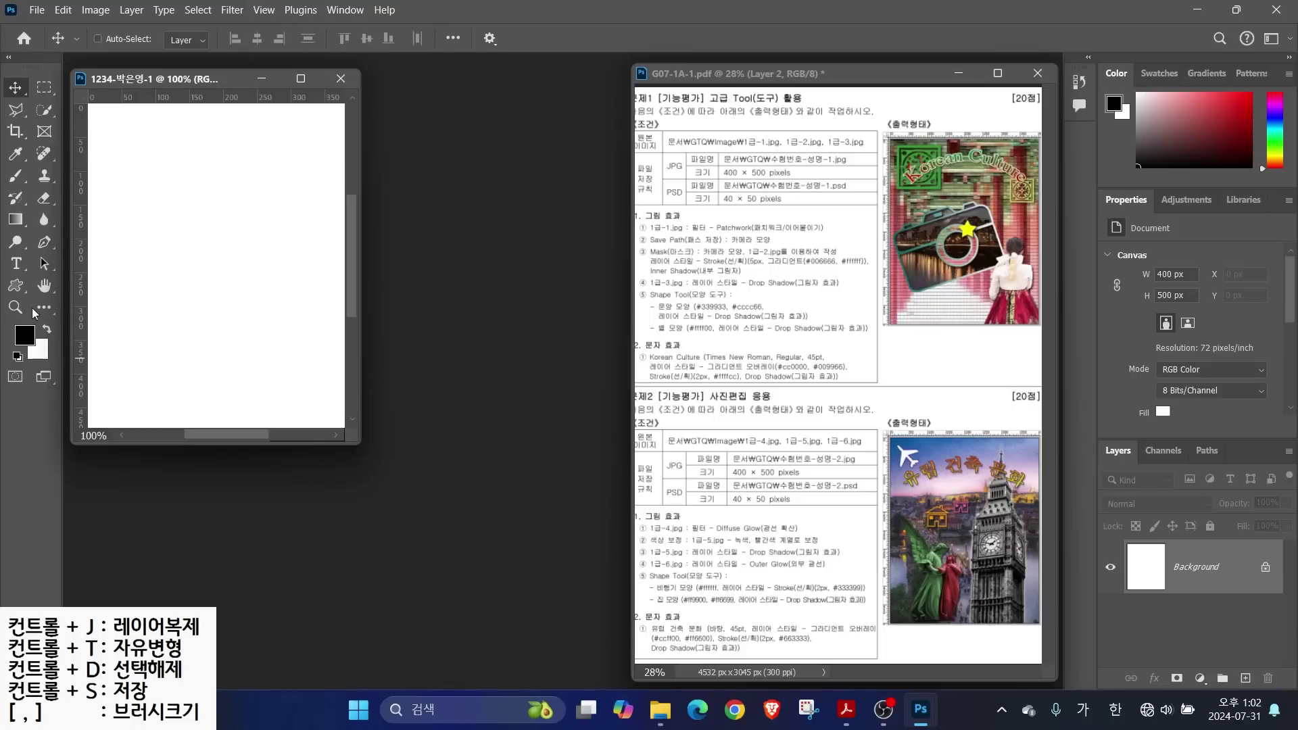
{"action": "double_click", "coordinate": [45, 286]}
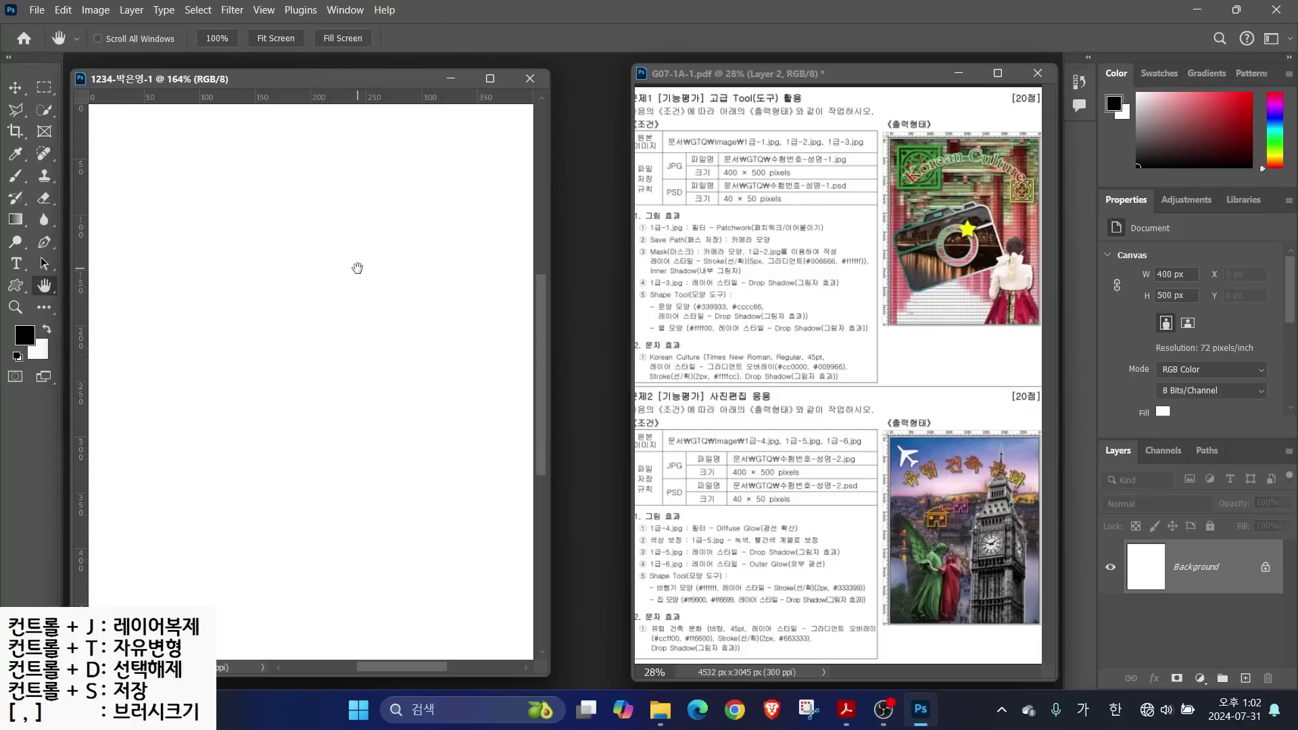
{"action": "left_click_drag", "start_coordinate": [671, 218], "coordinate": [748, 190]}
{"action": "left_click_drag", "start_coordinate": [647, 237], "coordinate": [726, 235]}
{"action": "left_click", "coordinate": [37, 9]}
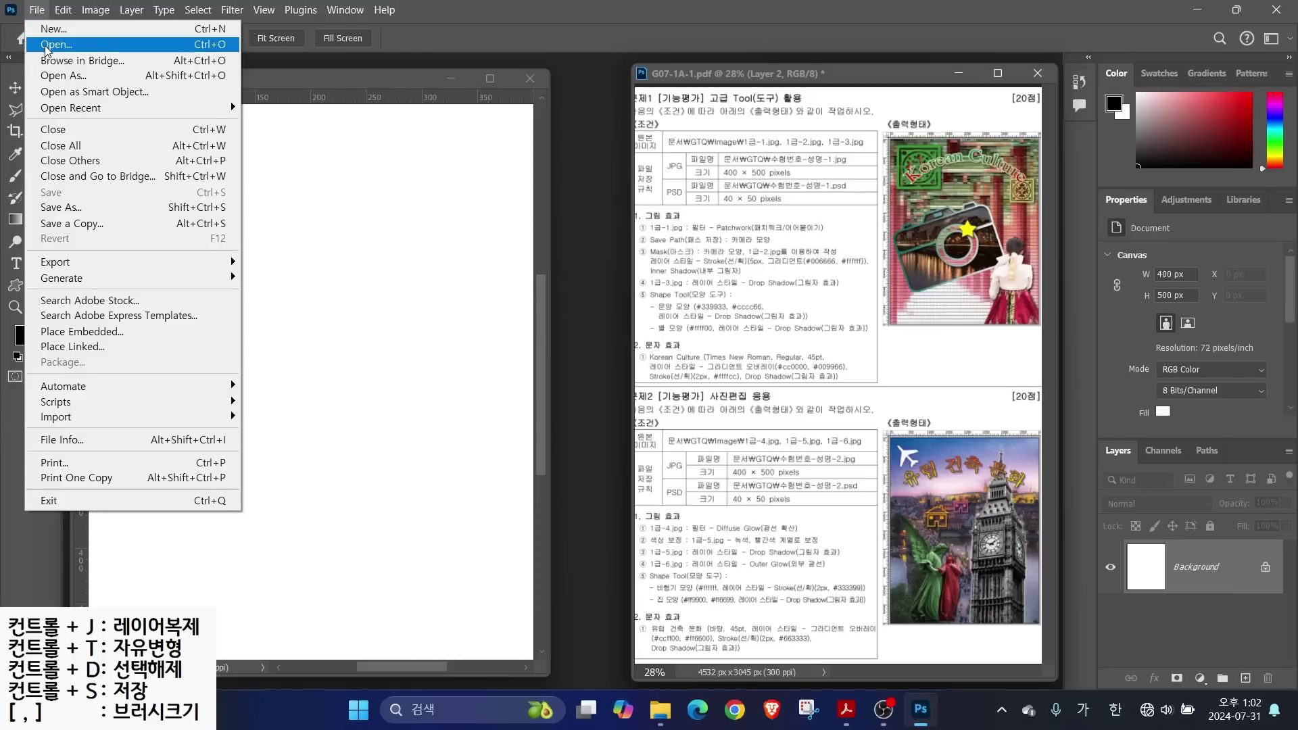
Open 1급-1.jpg from Documents > GTQ > images
{"action": "left_click", "coordinate": [45, 44]}
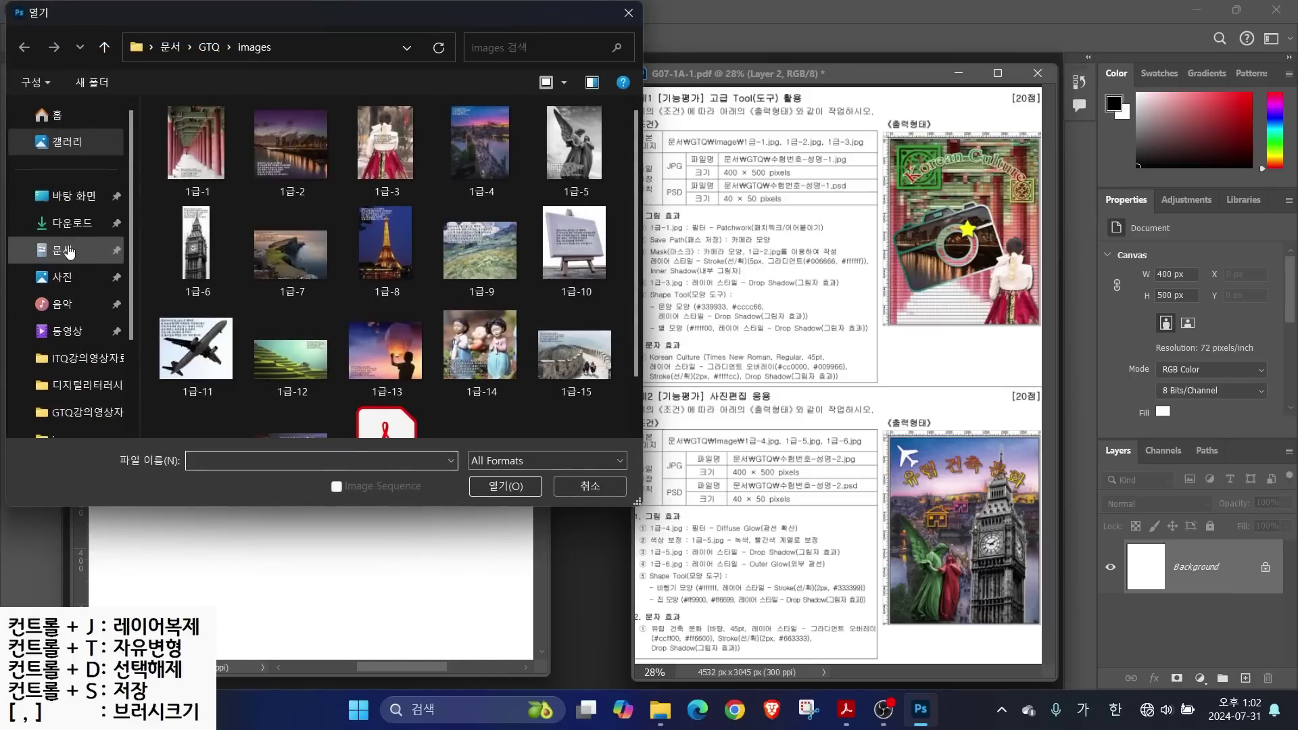
{"action": "left_click", "coordinate": [62, 250]}
{"action": "double_click", "coordinate": [193, 152]}
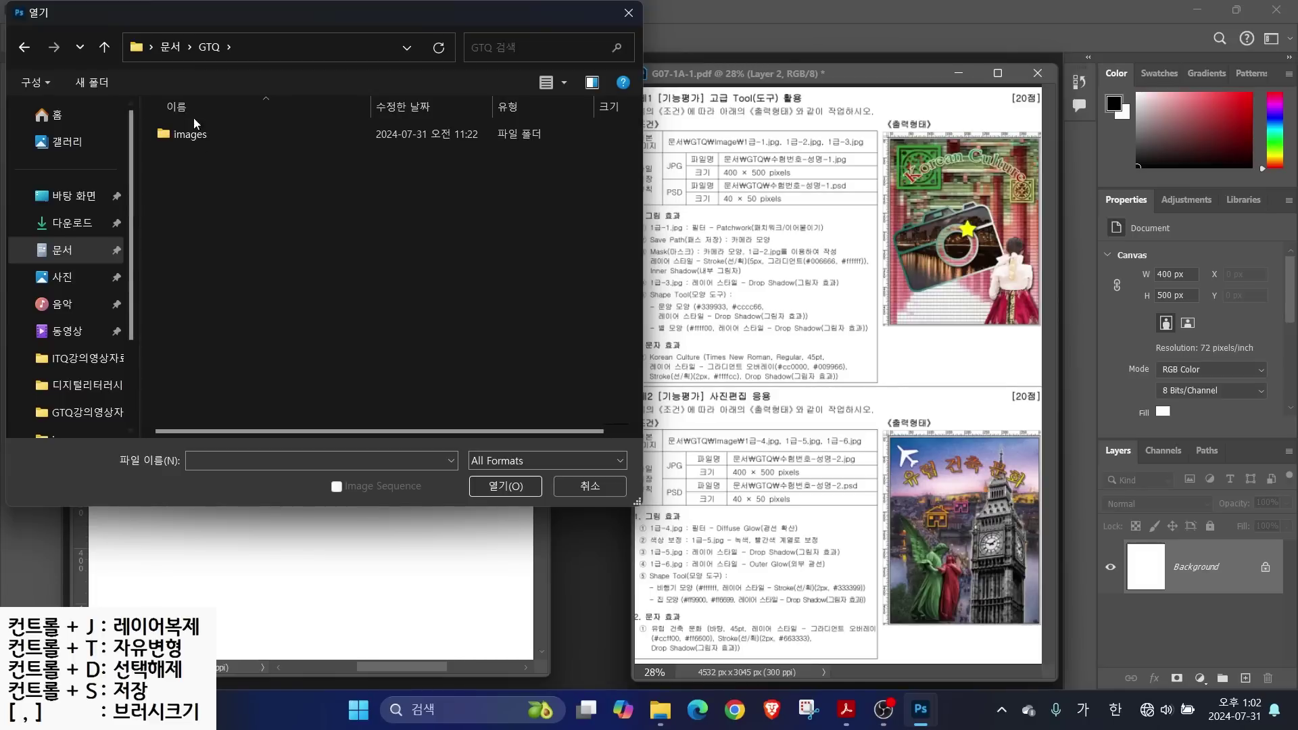
{"action": "double_click", "coordinate": [196, 133]}
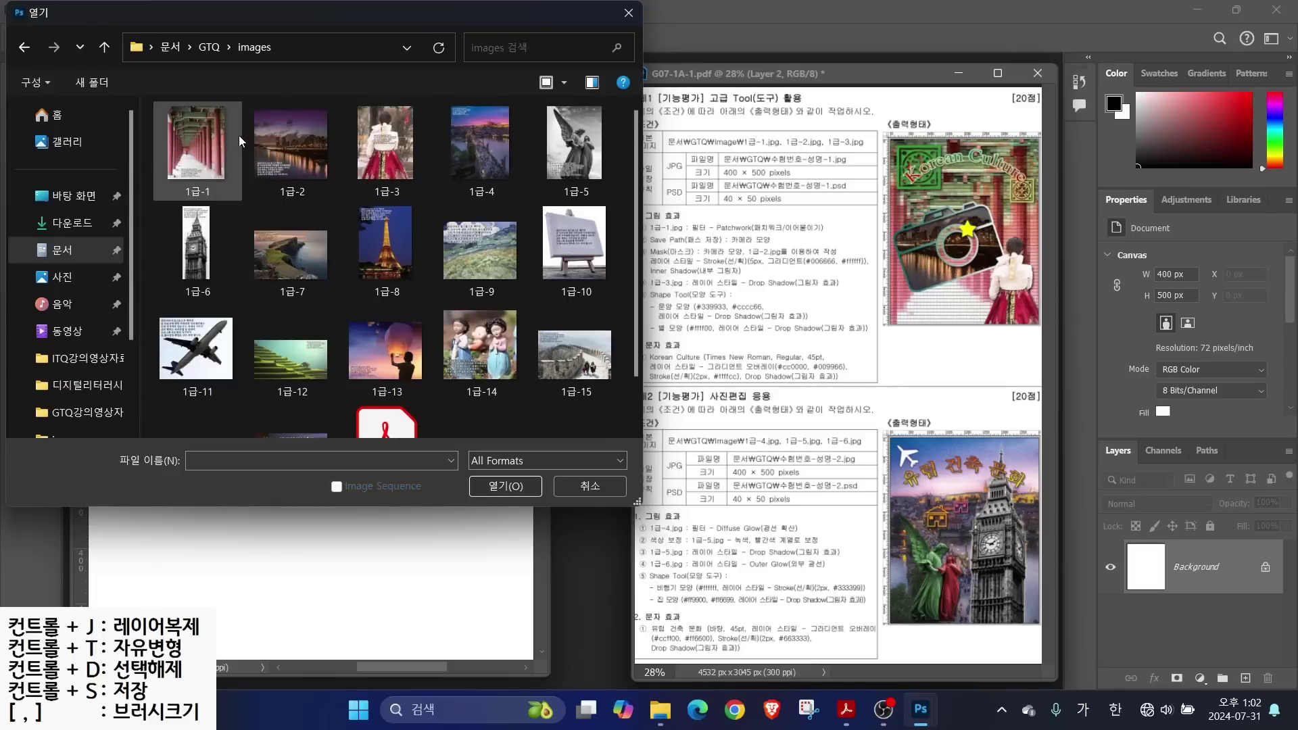
{"action": "left_click", "coordinate": [204, 141]}
{"action": "left_click", "coordinate": [524, 478]}
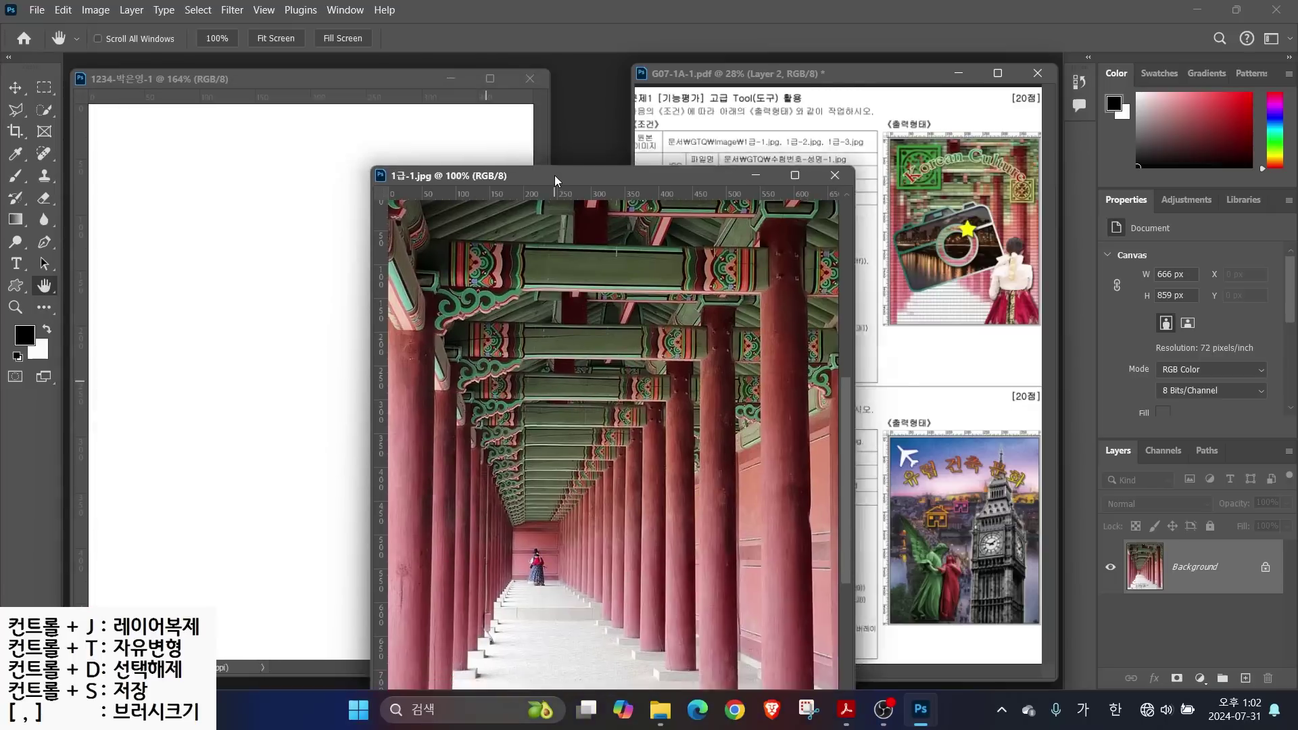
Reposition the 1급-1.jpg window beside the blank canvas
{"action": "left_click_drag", "start_coordinate": [554, 176], "coordinate": [469, 147]}
{"action": "key", "text": "alt+2"}
{"action": "mouse_move", "coordinate": [783, 183]}
{"action": "left_mouse_down"}
{"action": "mouse_move", "coordinate": [783, 160]}
{"action": "mouse_move", "coordinate": [776, 197]}
{"action": "left_mouse_up"}
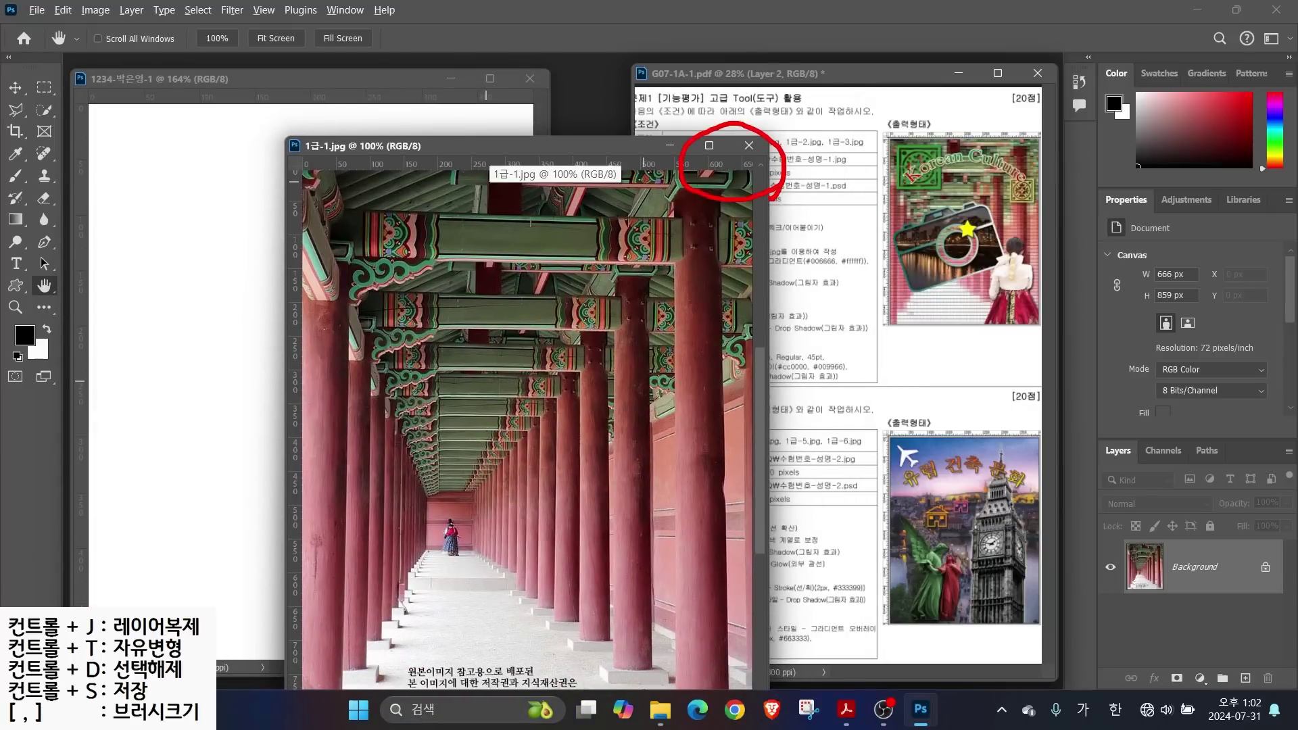
{"action": "key", "text": "Escape"}
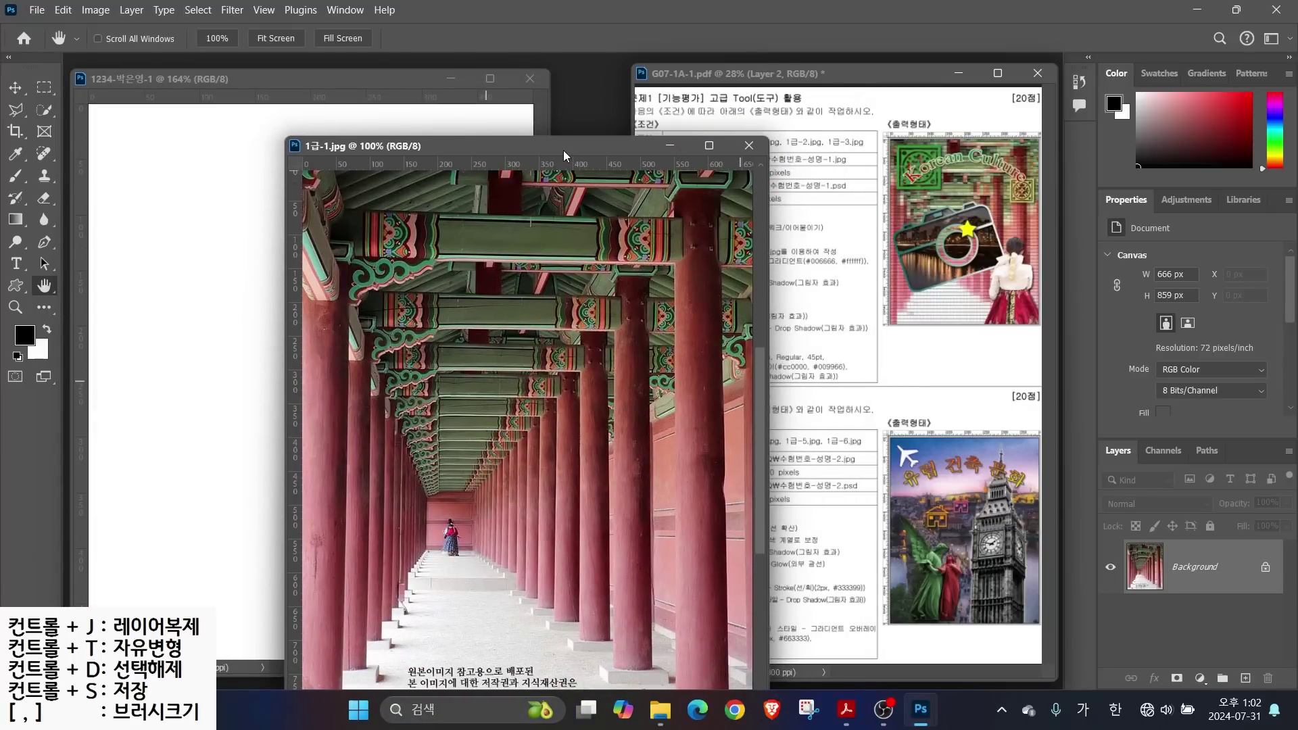
{"action": "left_click_drag", "start_coordinate": [488, 146], "coordinate": [516, 120]}
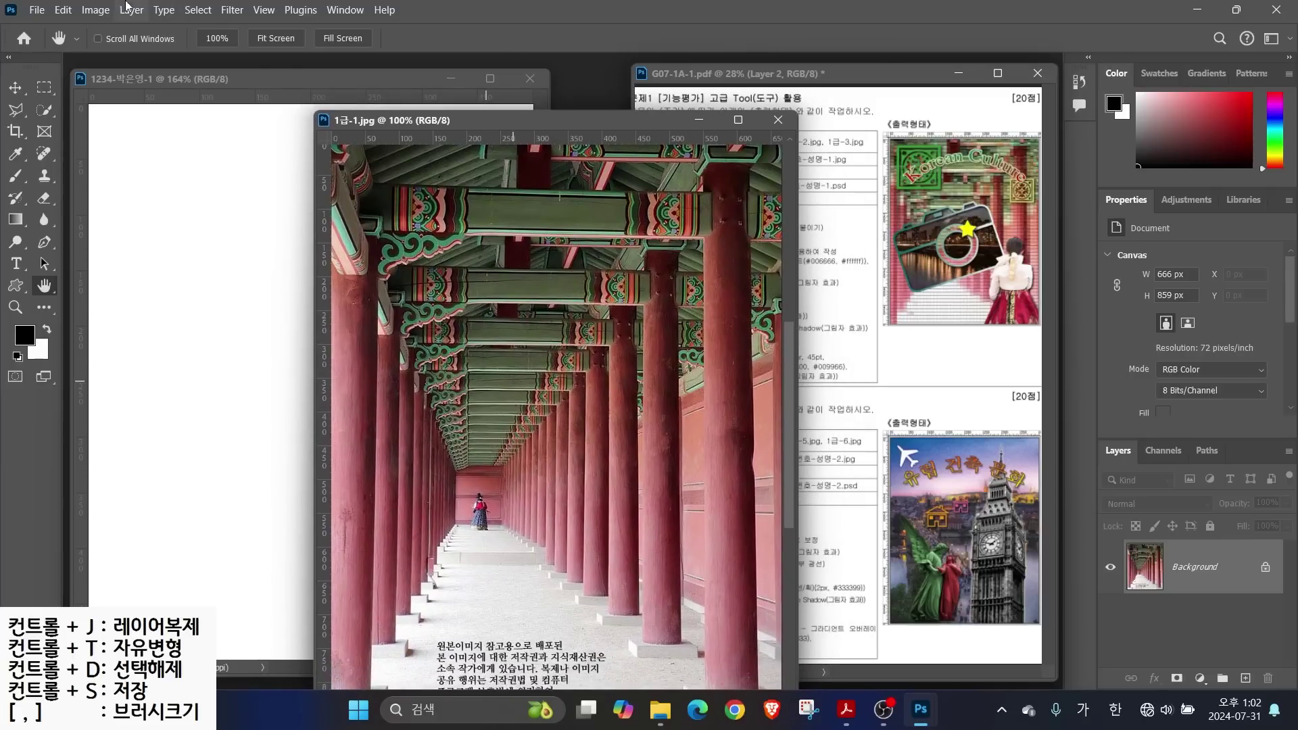
Resize the 1급-1 photo to 400 px wide with Image Size
{"action": "left_click", "coordinate": [92, 10]}
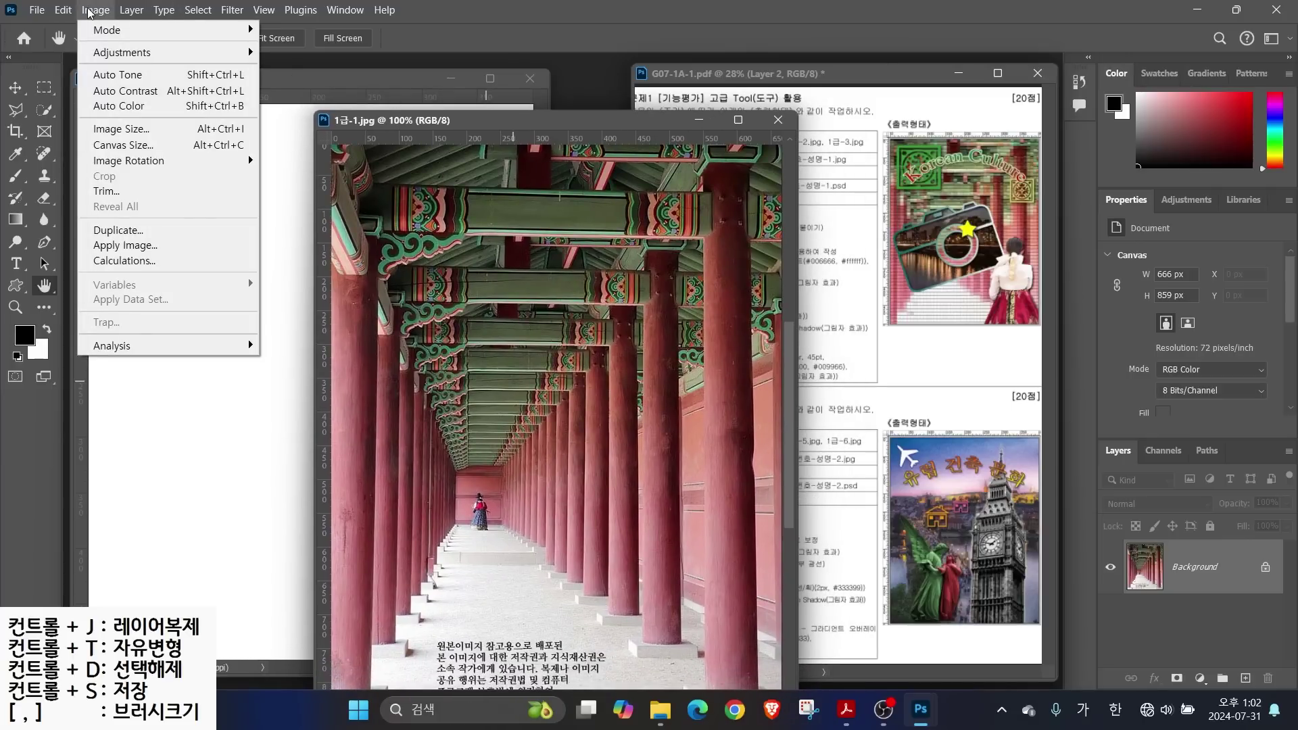
{"action": "left_click", "coordinate": [120, 130]}
{"action": "type", "text": "400"}
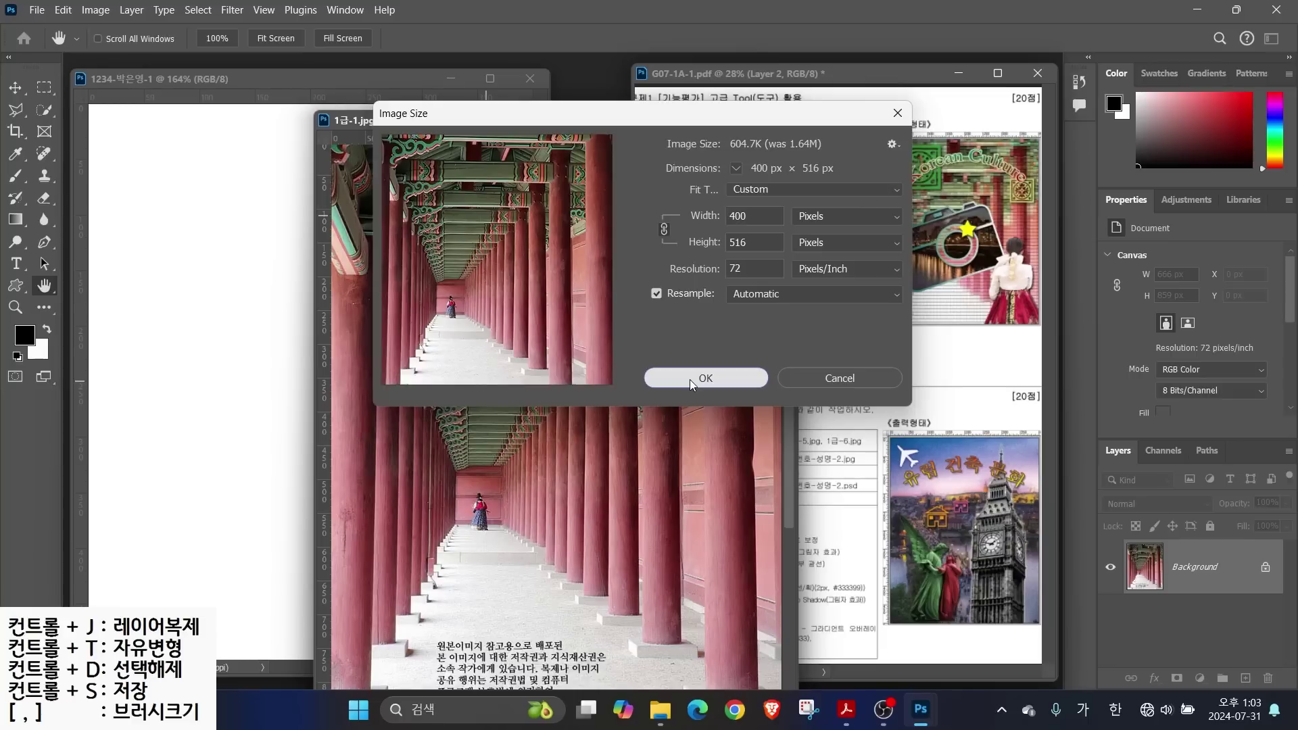
{"action": "left_click", "coordinate": [689, 380]}
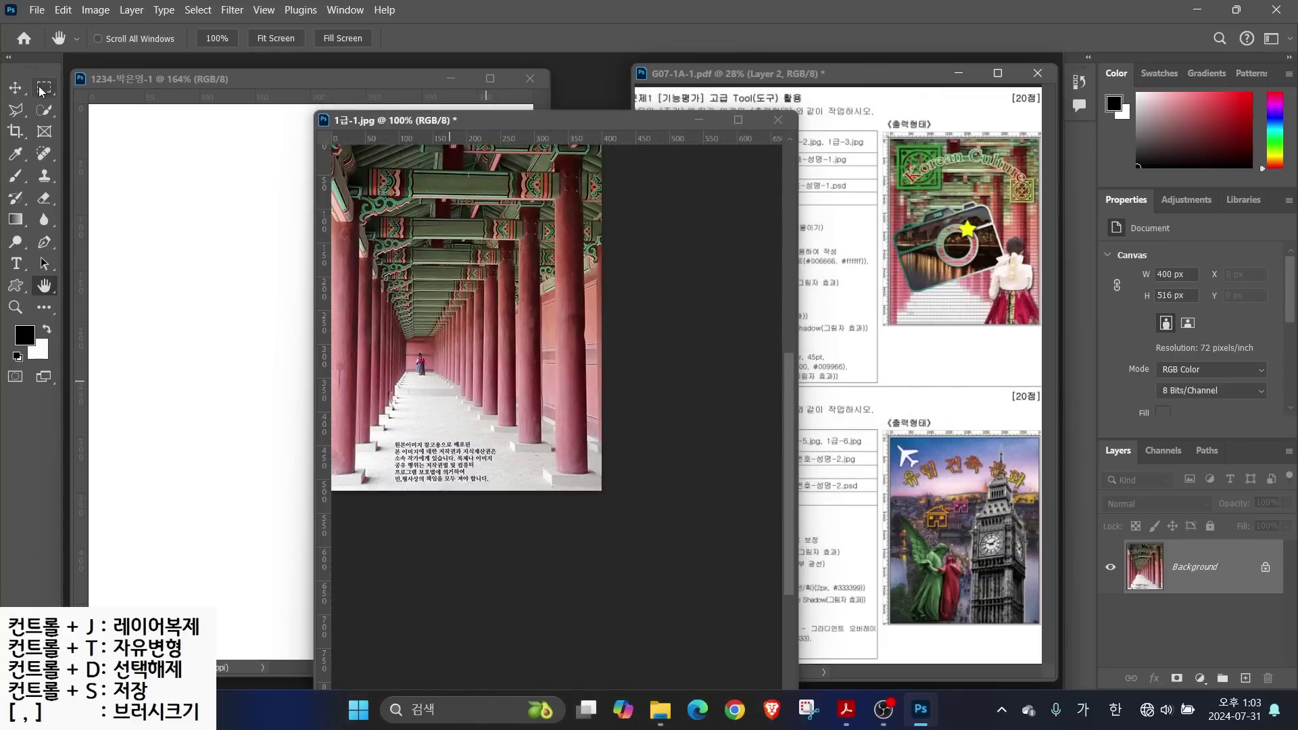
Drag the resized photo into the new document, then close 1급-1.jpg without saving
{"action": "left_click", "coordinate": [15, 93]}
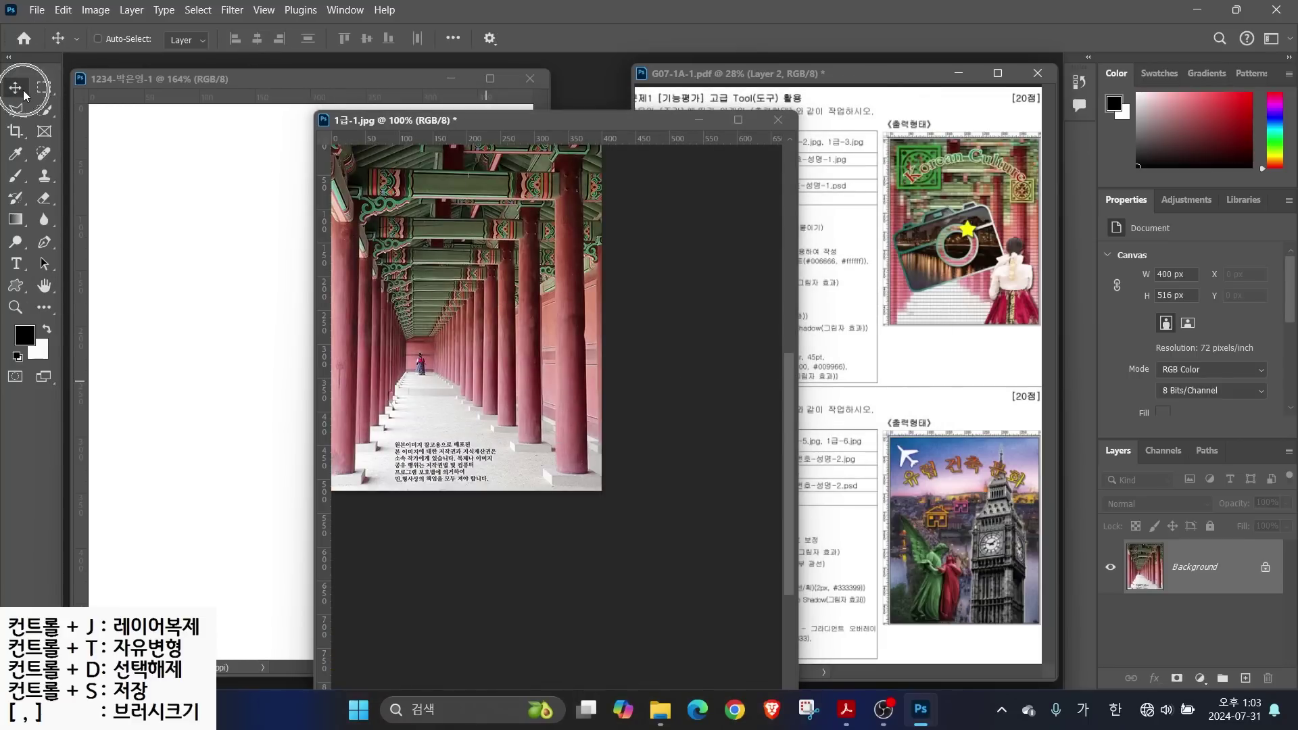
{"action": "left_click_drag", "start_coordinate": [447, 318], "coordinate": [314, 359]}
{"action": "left_click", "coordinate": [617, 127]}
{"action": "left_click", "coordinate": [776, 118]}
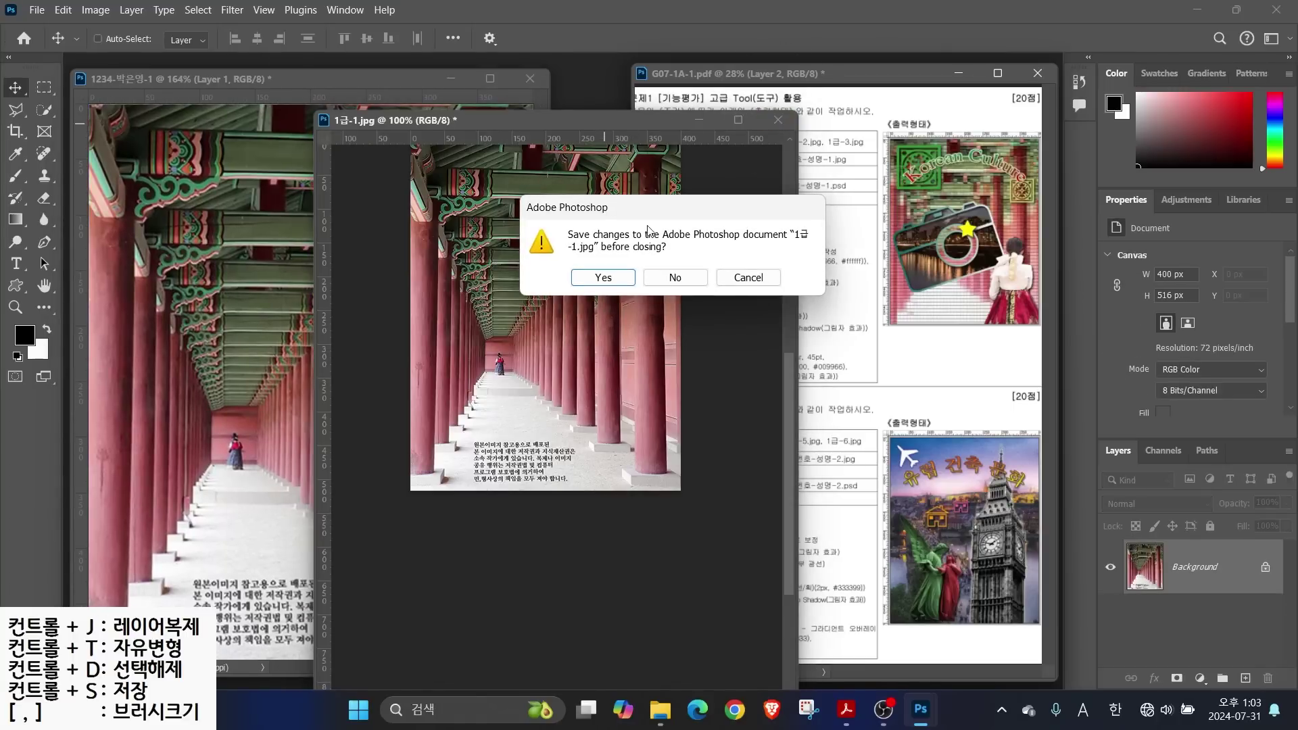
{"action": "left_click", "coordinate": [673, 278]}
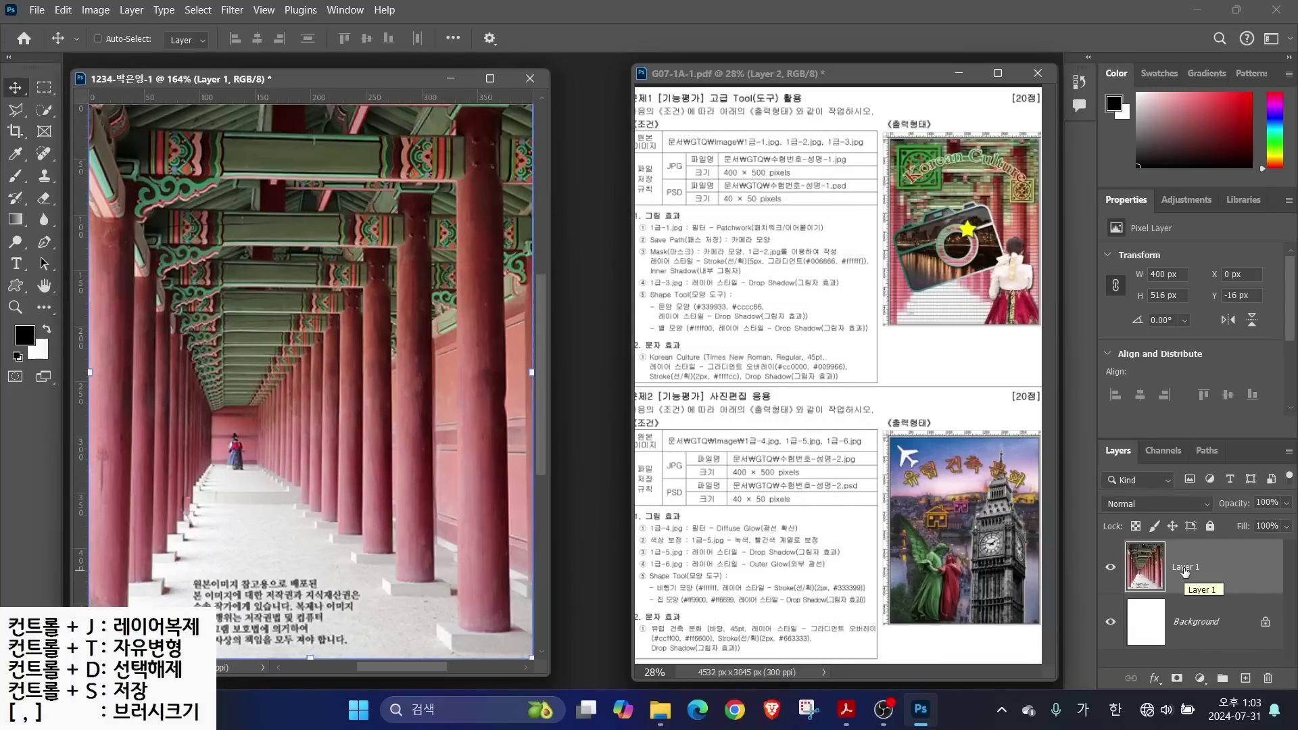
Rename Layer 1 to '1-1' in the Layers panel
{"action": "double_click", "coordinate": [1186, 568]}
{"action": "type", "text": "1-1"}
{"action": "key", "text": "Return"}
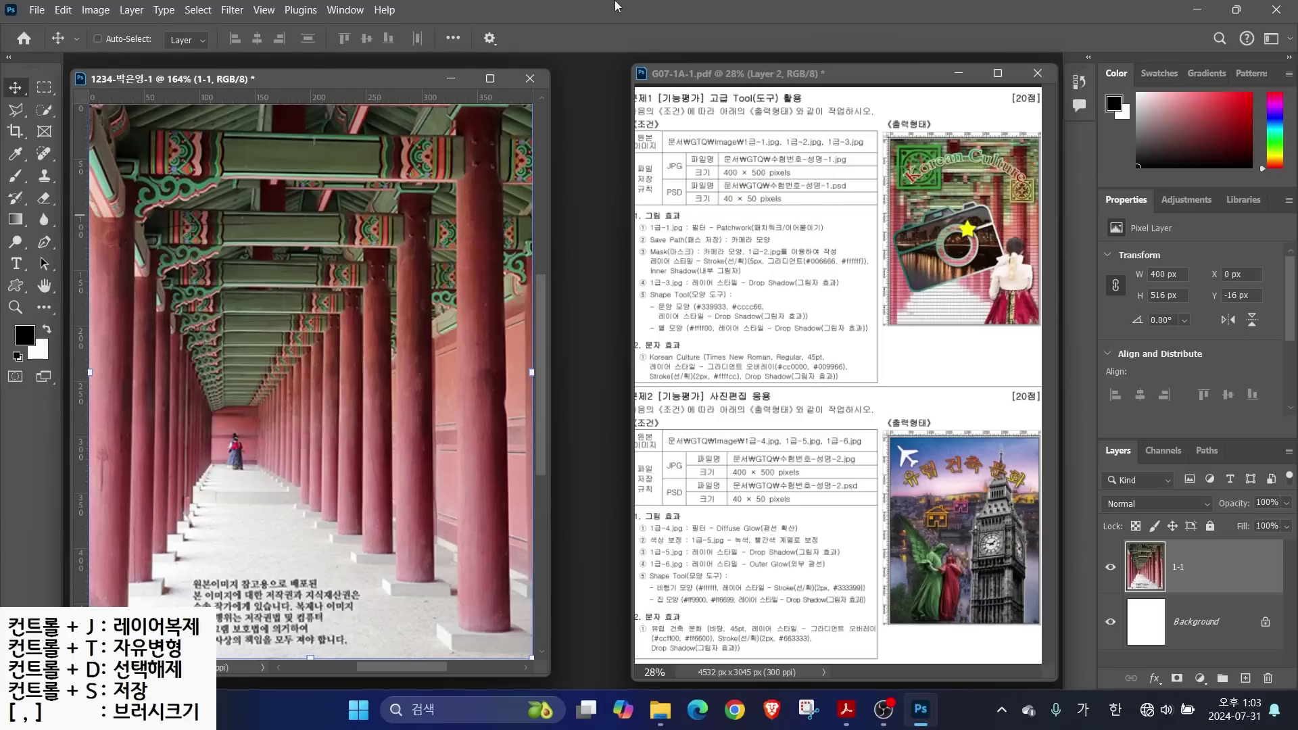
{"action": "left_click", "coordinate": [238, 14]}
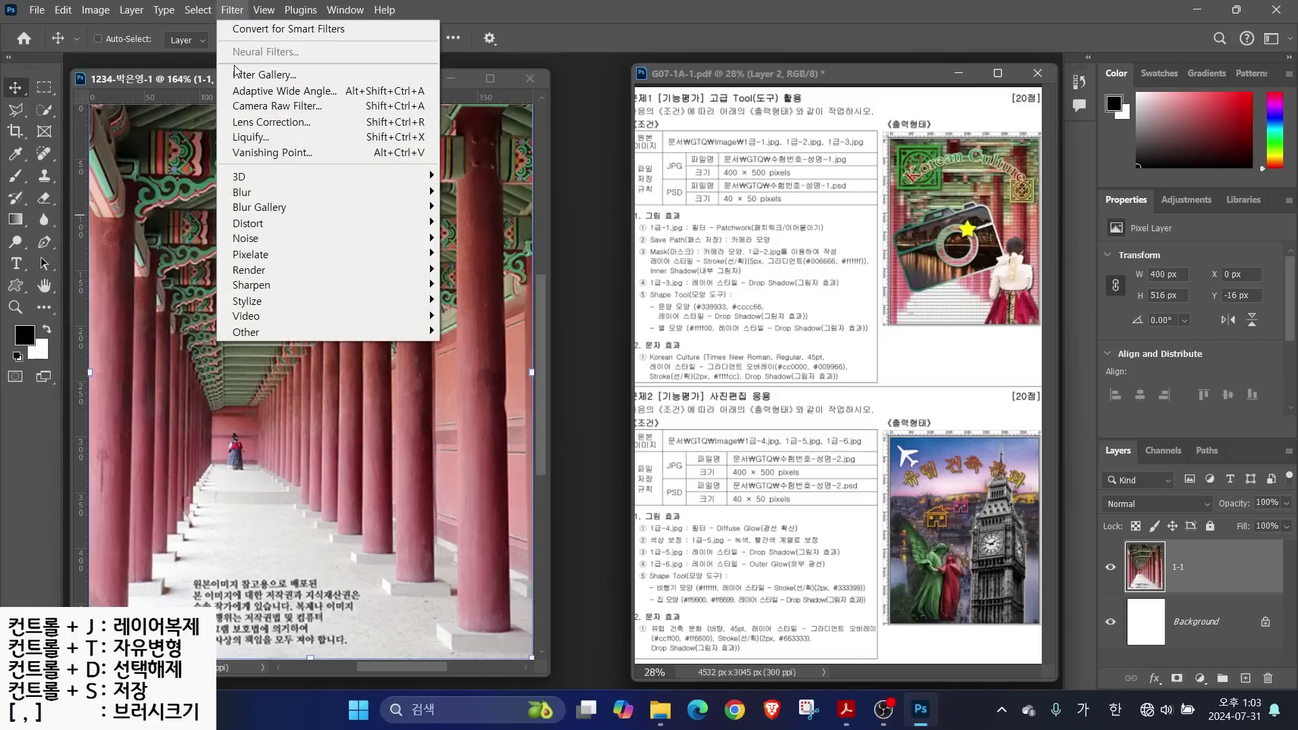
Apply the Filter Gallery's Patchwork texture (Square Size 4, Relief 8) to layer 1-1
{"action": "left_click", "coordinate": [264, 74]}
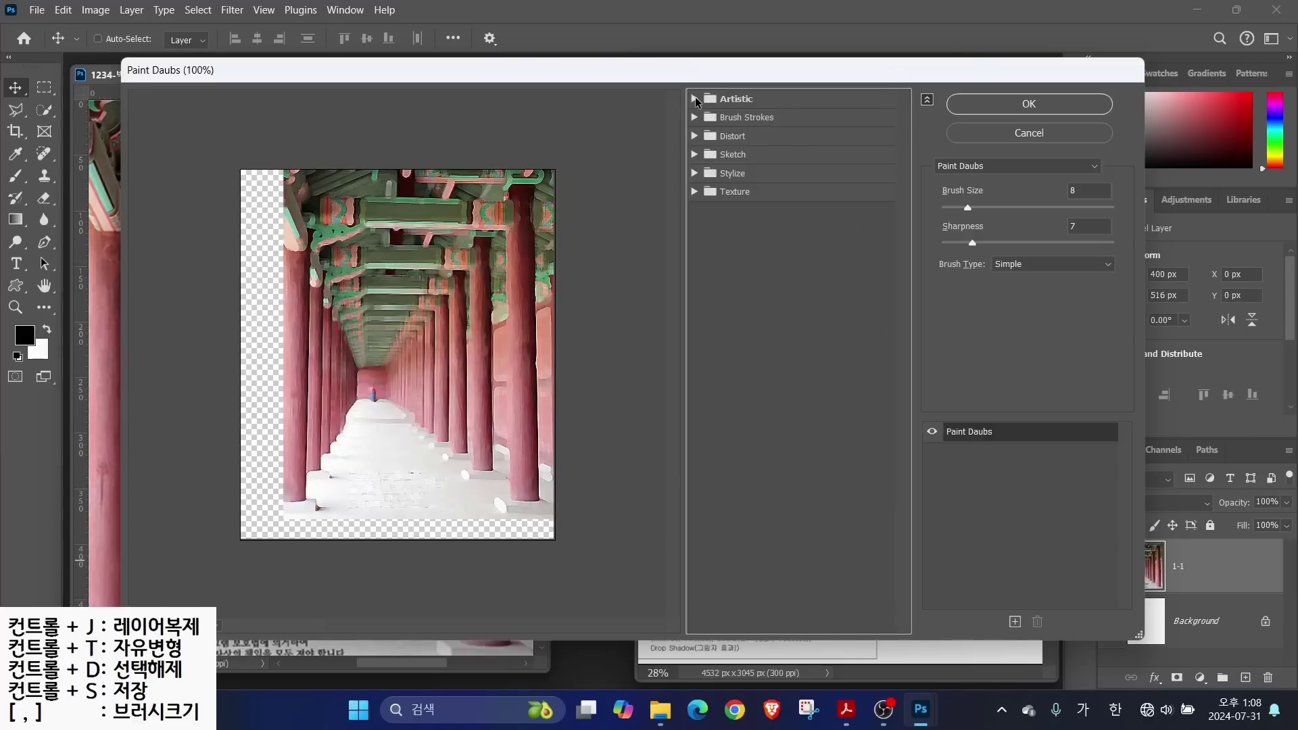
{"action": "left_click", "coordinate": [695, 100]}
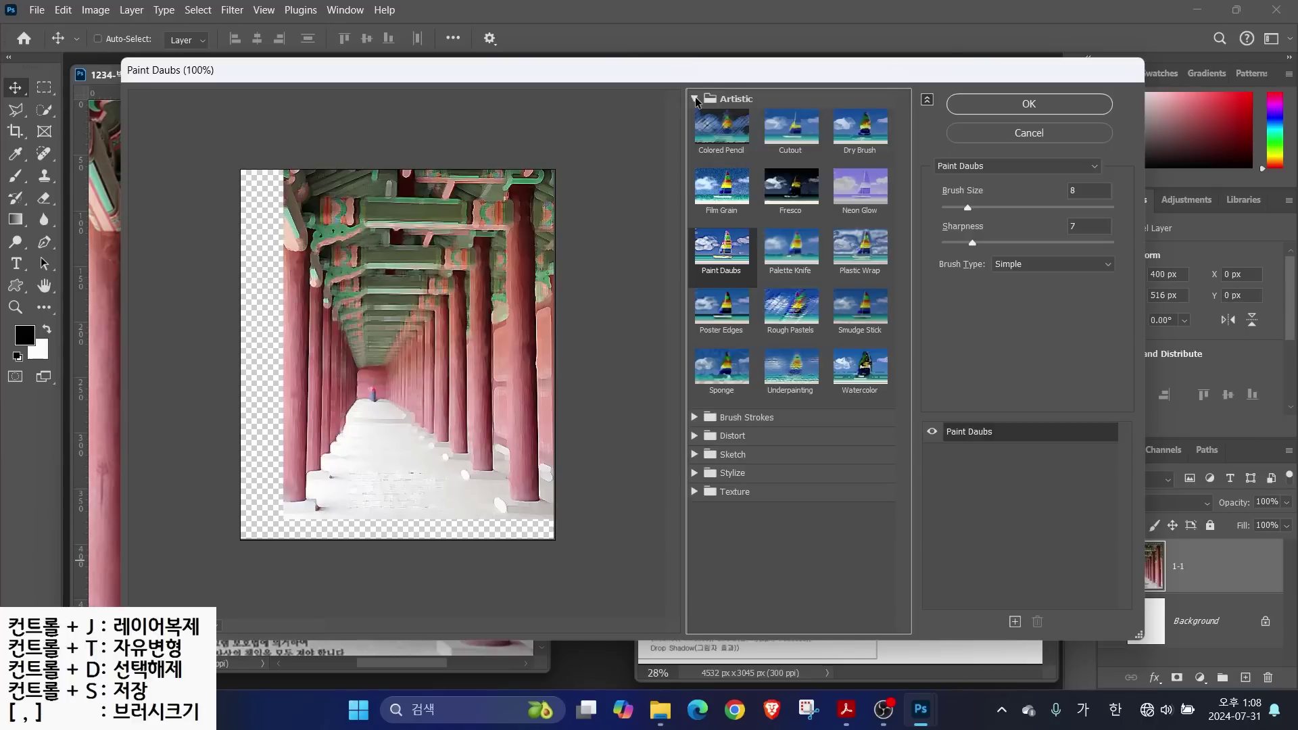
{"action": "left_click", "coordinate": [695, 99]}
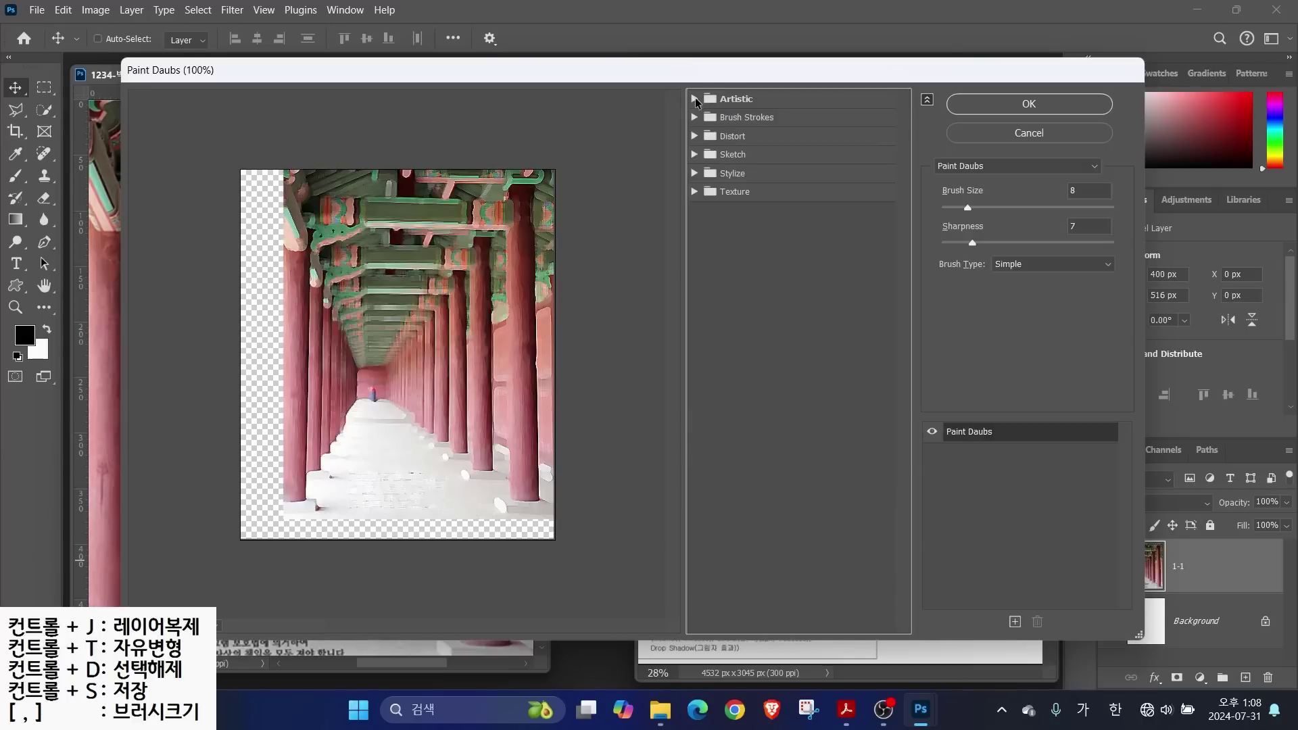
{"action": "left_click", "coordinate": [695, 191]}
{"action": "key", "text": "alt"}
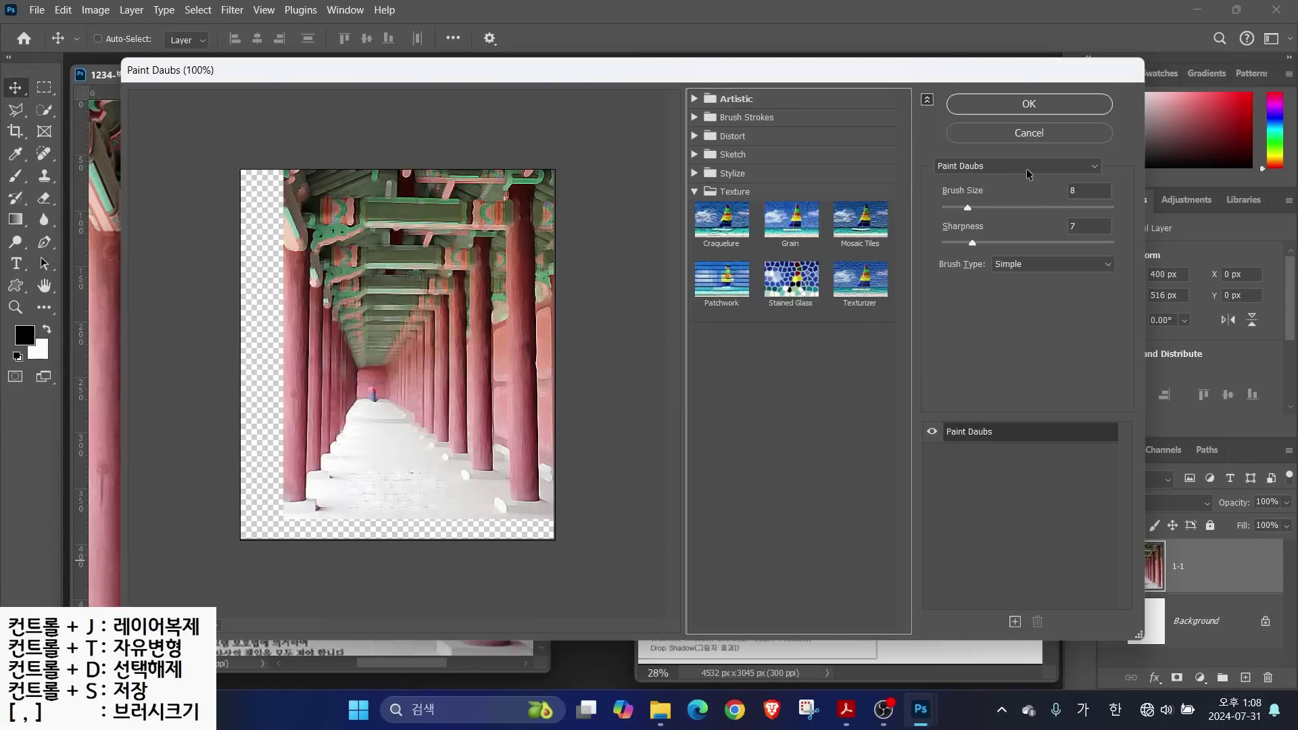
{"action": "left_click", "coordinate": [1086, 167]}
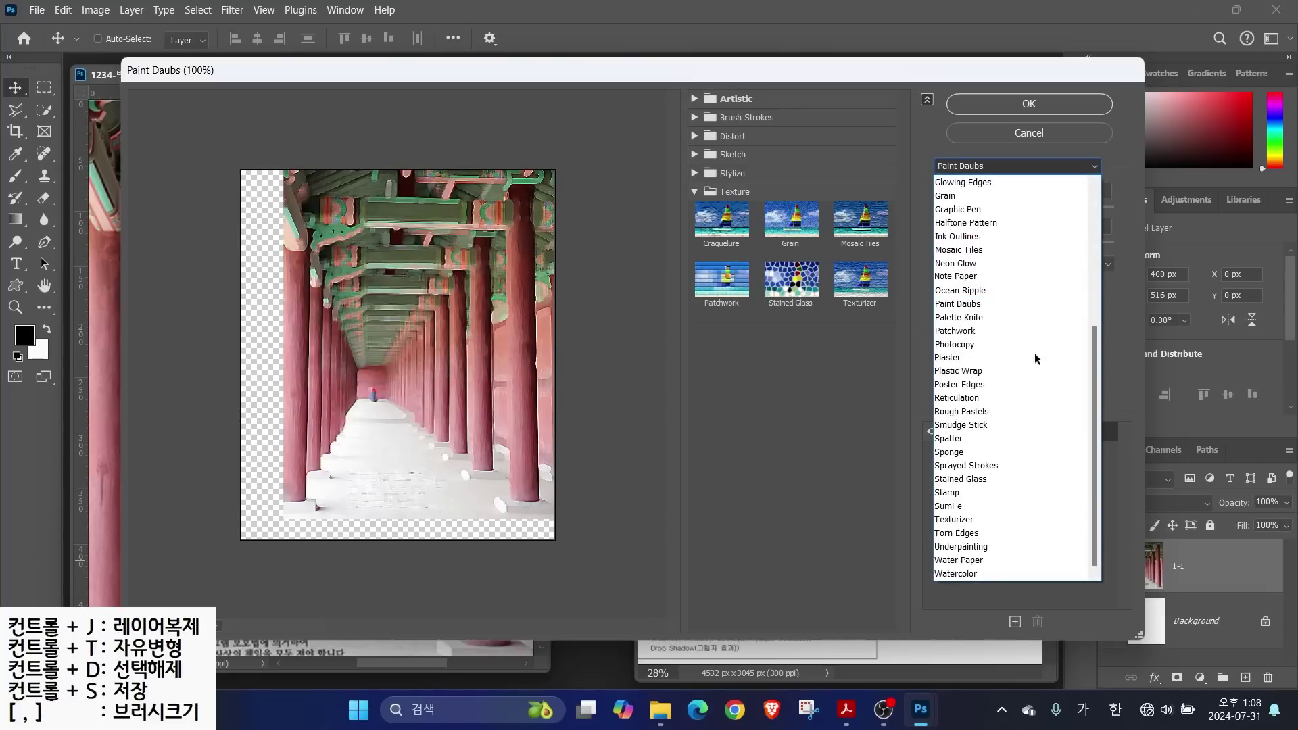
{"action": "left_click", "coordinate": [962, 332]}
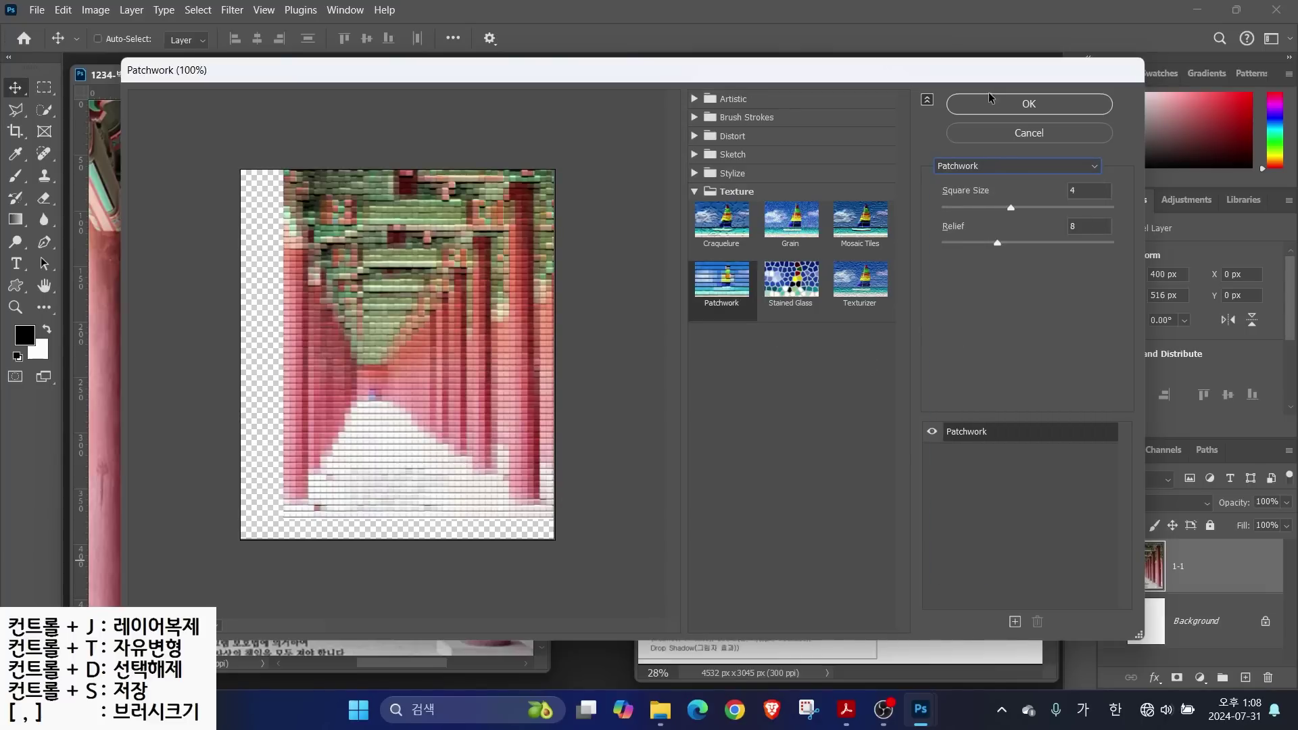
{"action": "left_click", "coordinate": [1008, 102]}
{"action": "left_click_drag", "start_coordinate": [641, 249], "coordinate": [788, 247]}
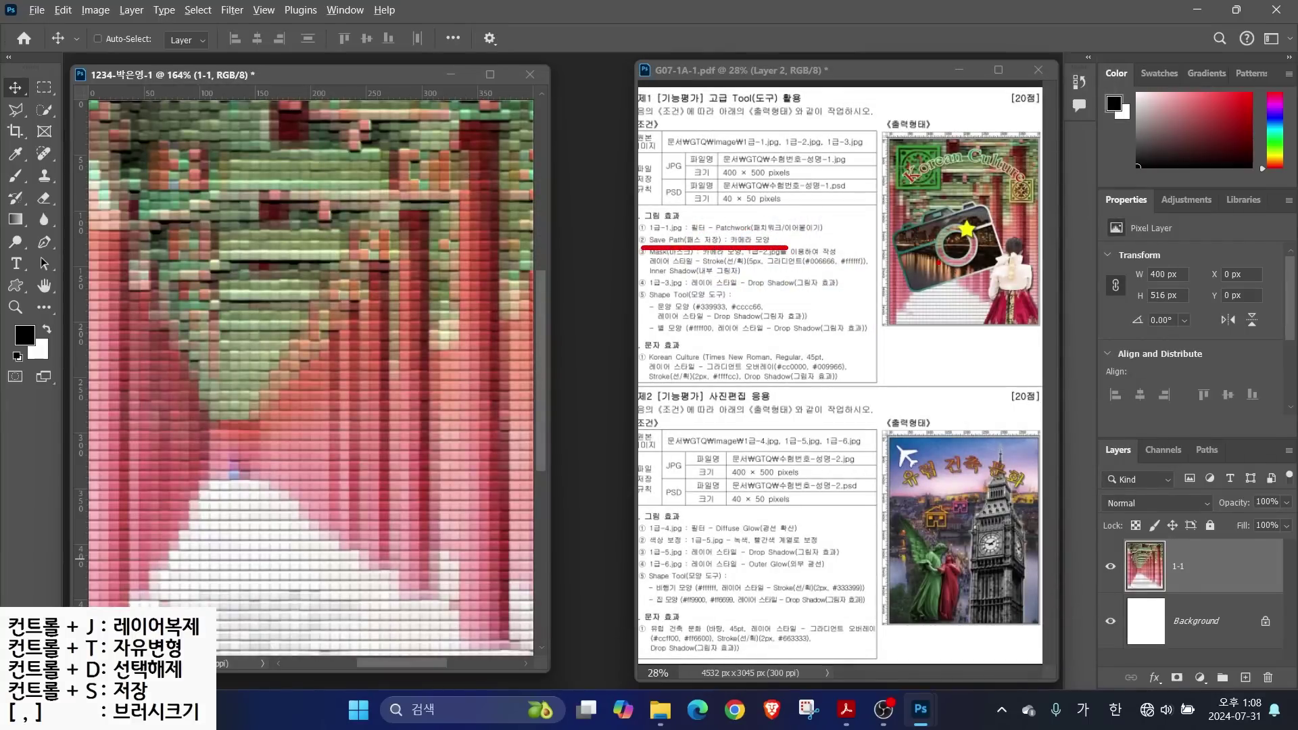
Hide layer 1-1 so the canvas shows only the white Background layer
{"action": "mouse_move", "coordinate": [995, 275]}
{"action": "left_mouse_down"}
{"action": "mouse_move", "coordinate": [970, 294]}
{"action": "mouse_move", "coordinate": [876, 242]}
{"action": "mouse_move", "coordinate": [955, 193]}
{"action": "mouse_move", "coordinate": [998, 278]}
{"action": "left_mouse_up"}
{"action": "left_click_drag", "start_coordinate": [913, 387], "coordinate": [937, 274]}
{"action": "key", "text": "Escape"}
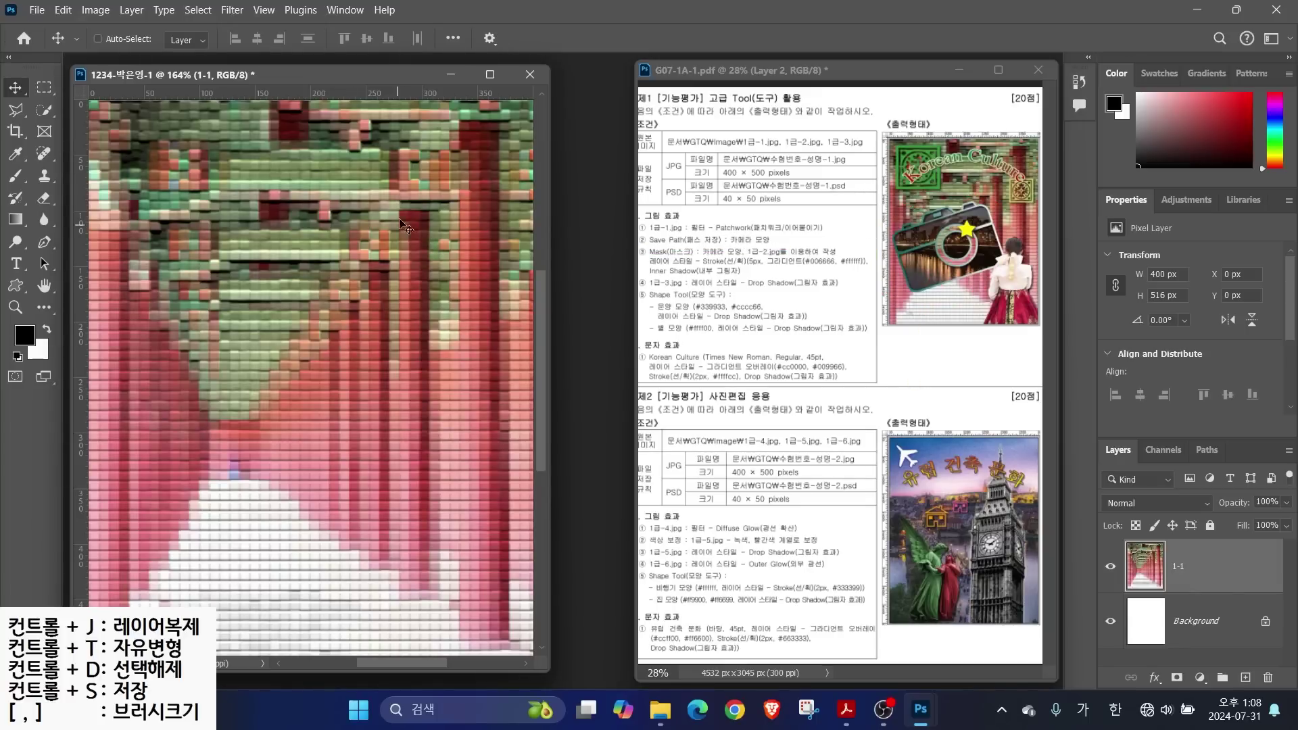
{"action": "left_click", "coordinate": [1110, 568]}
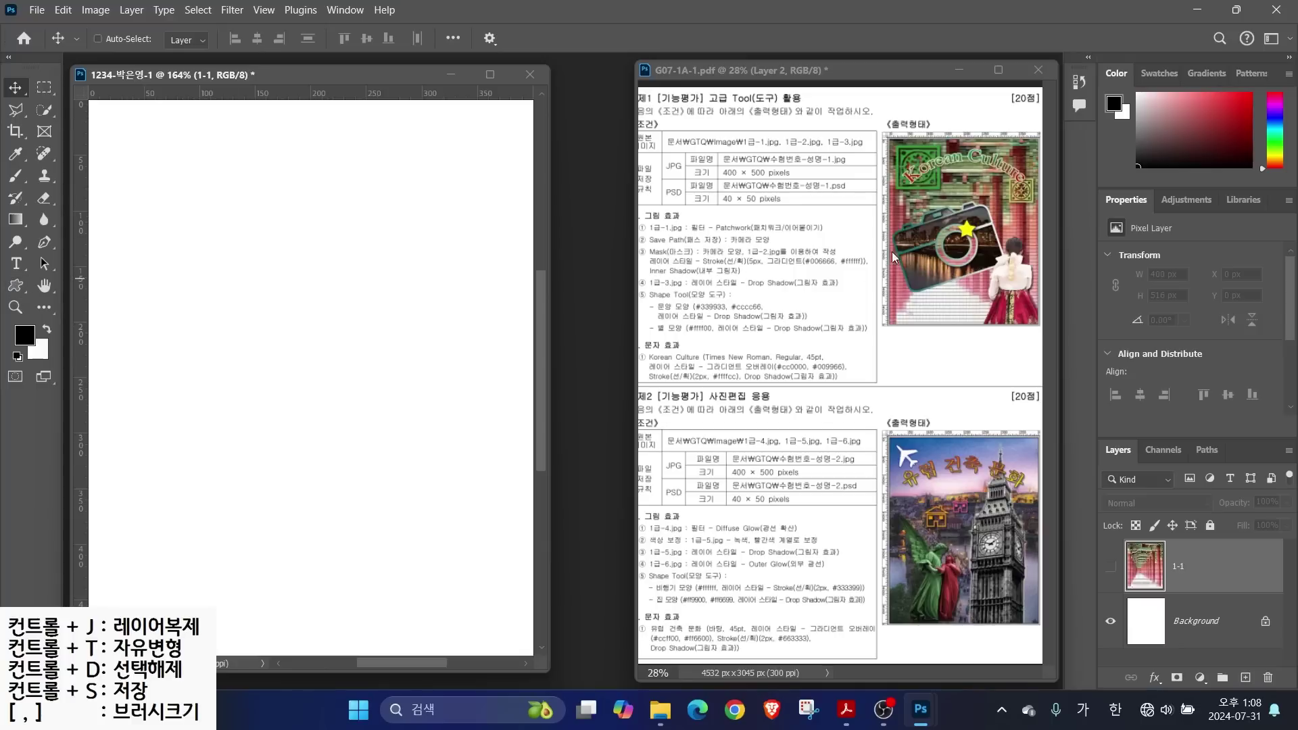
Set up the Rectangle Tool with a red fill and a 10 px corner radius
{"action": "left_click", "coordinate": [15, 287]}
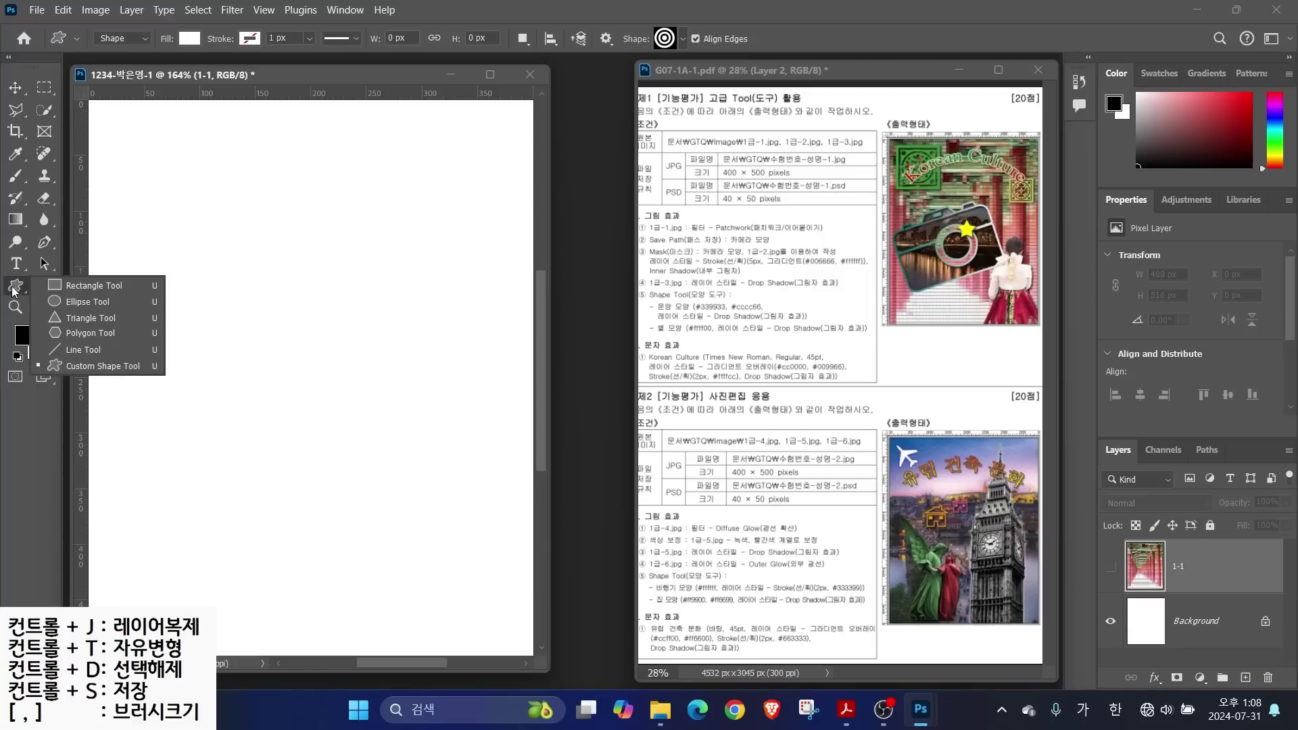
{"action": "left_click", "coordinate": [94, 287]}
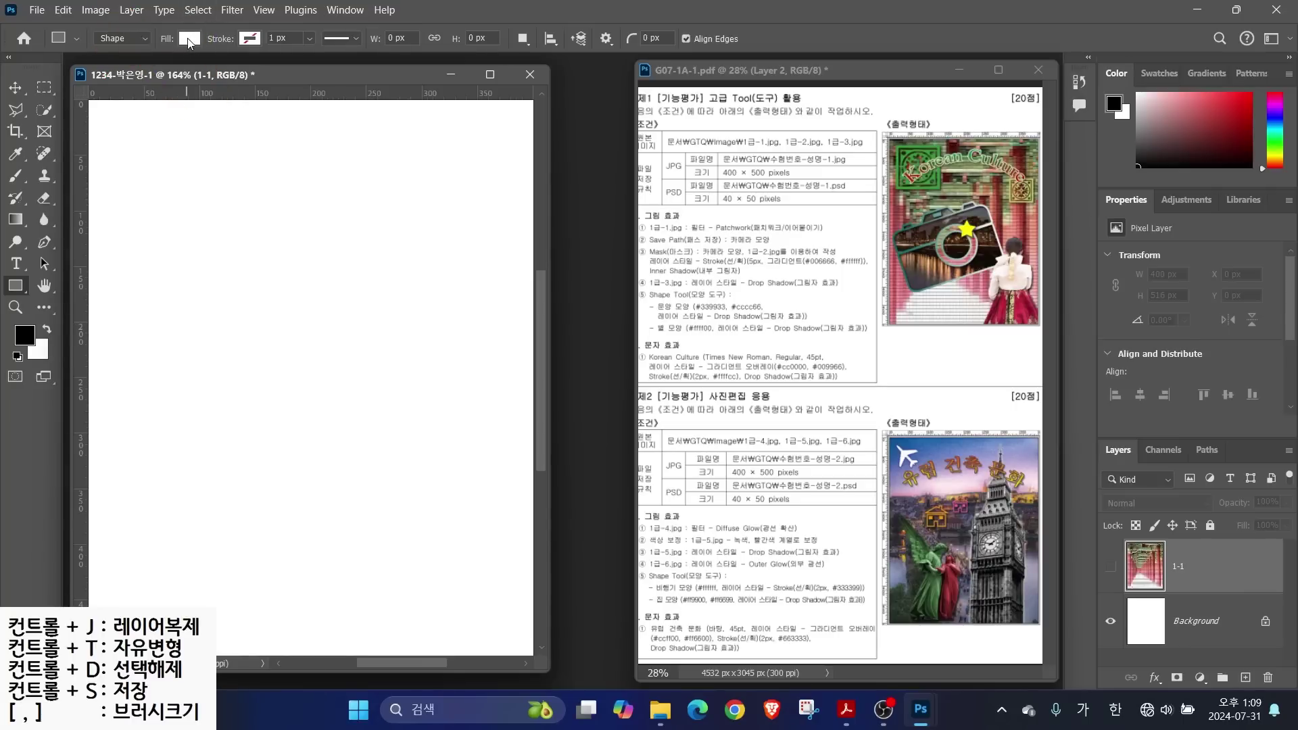
{"action": "left_click", "coordinate": [190, 39]}
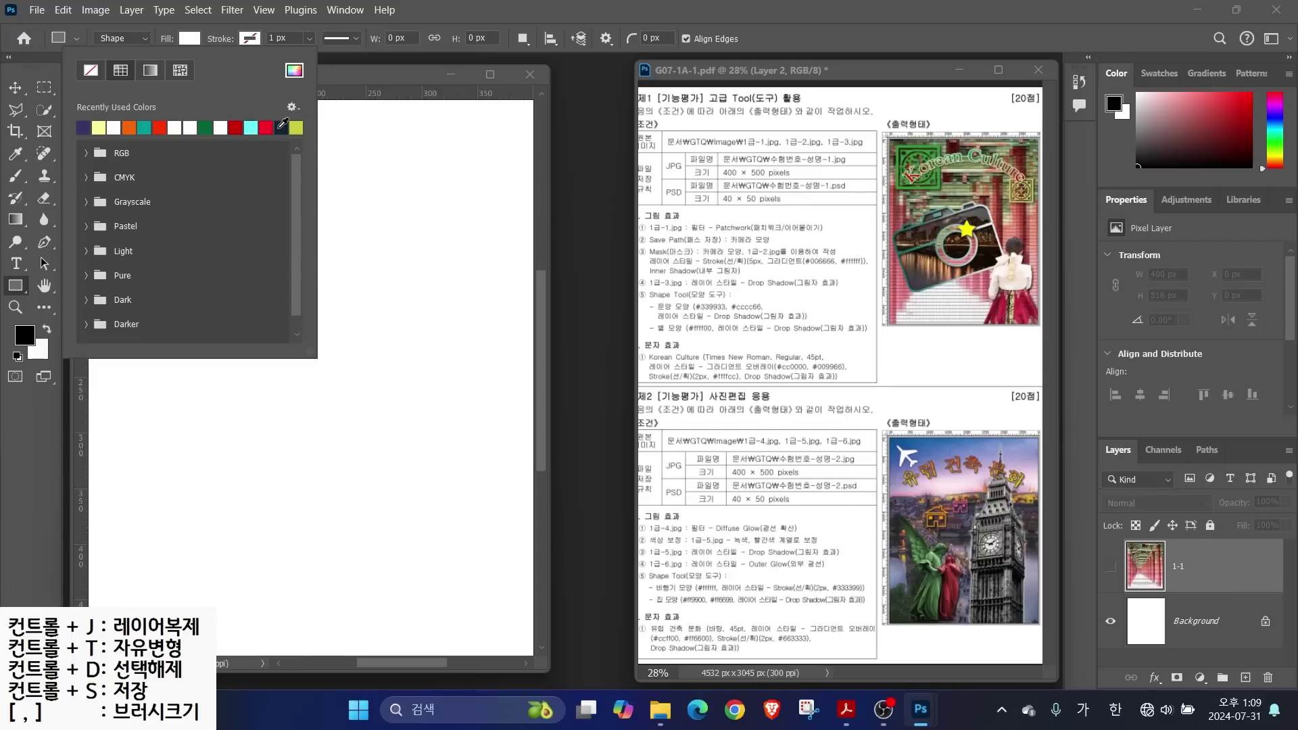
{"action": "left_click", "coordinate": [268, 128]}
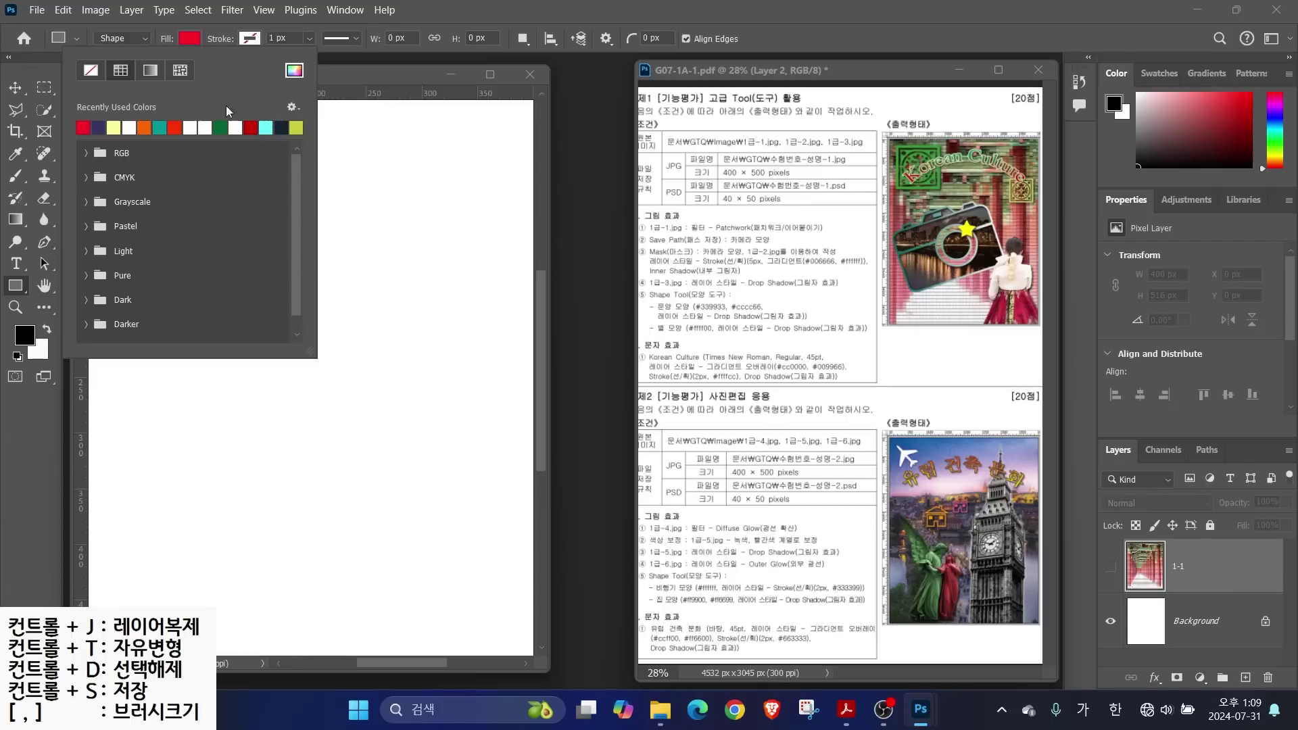
{"action": "left_click", "coordinate": [248, 41]}
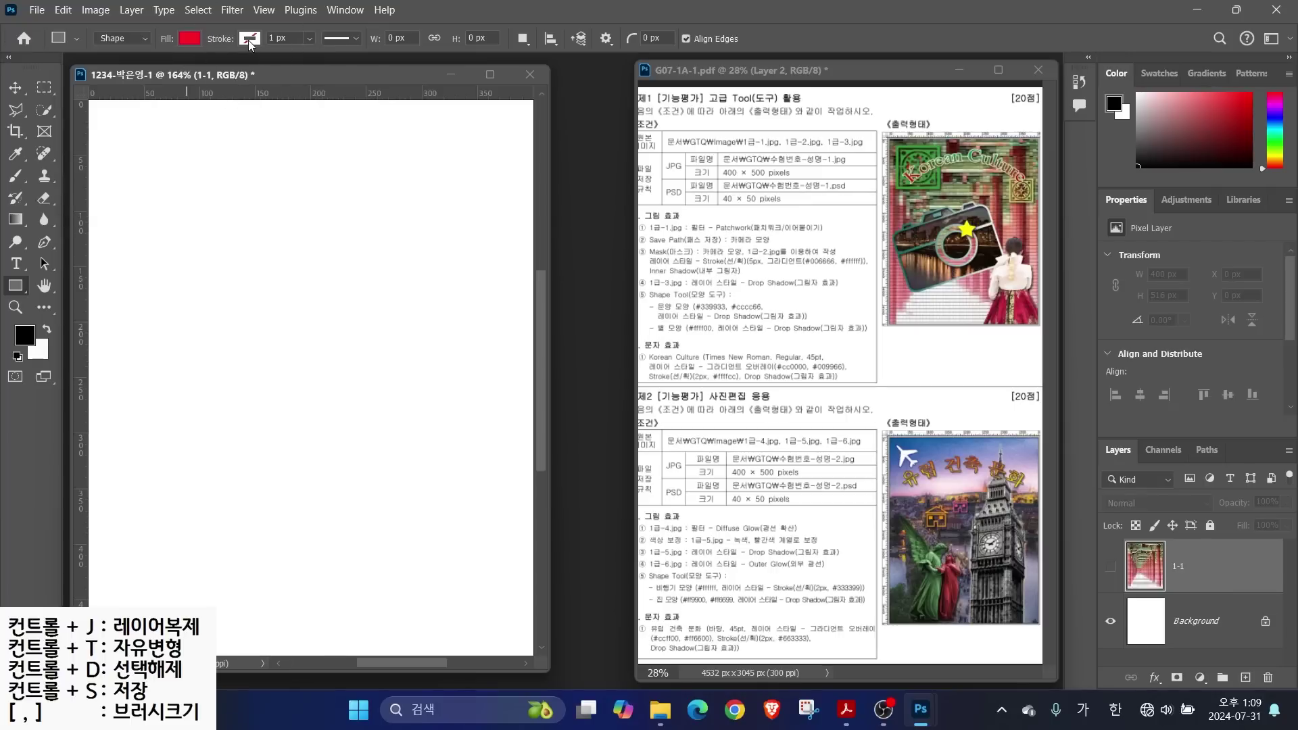
{"action": "left_click", "coordinate": [248, 40]}
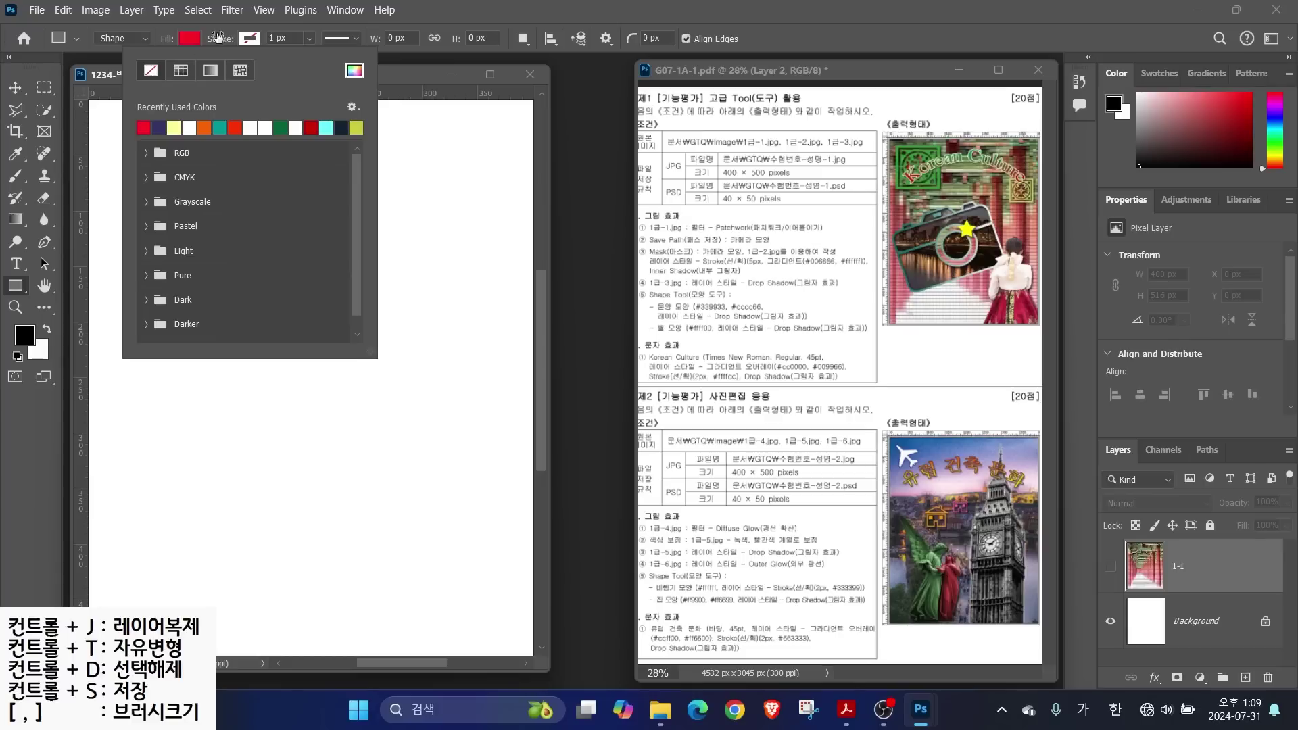
{"action": "left_click", "coordinate": [225, 41]}
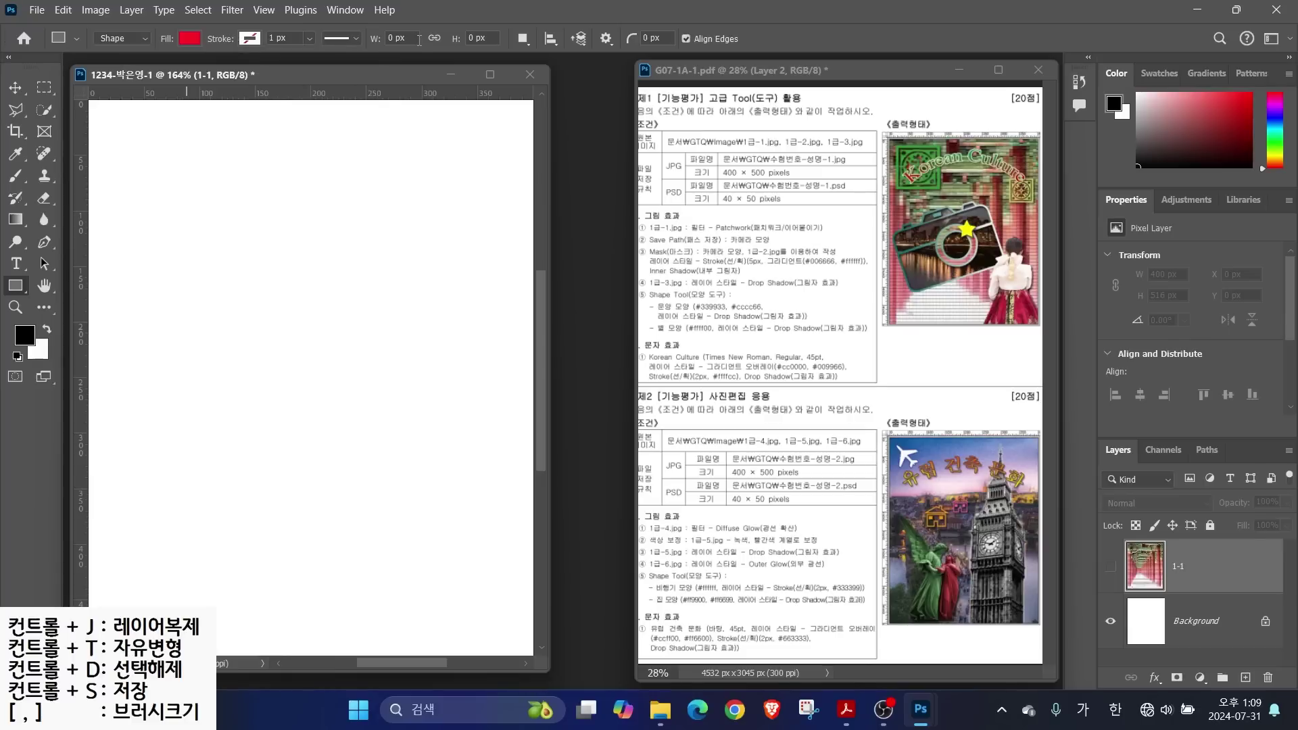
{"action": "mouse_move", "coordinate": [678, 48]}
{"action": "left_mouse_down"}
{"action": "mouse_move", "coordinate": [624, 49]}
{"action": "mouse_move", "coordinate": [644, 26]}
{"action": "mouse_move", "coordinate": [681, 33]}
{"action": "mouse_move", "coordinate": [671, 49]}
{"action": "mouse_move", "coordinate": [703, 95]}
{"action": "left_mouse_up"}
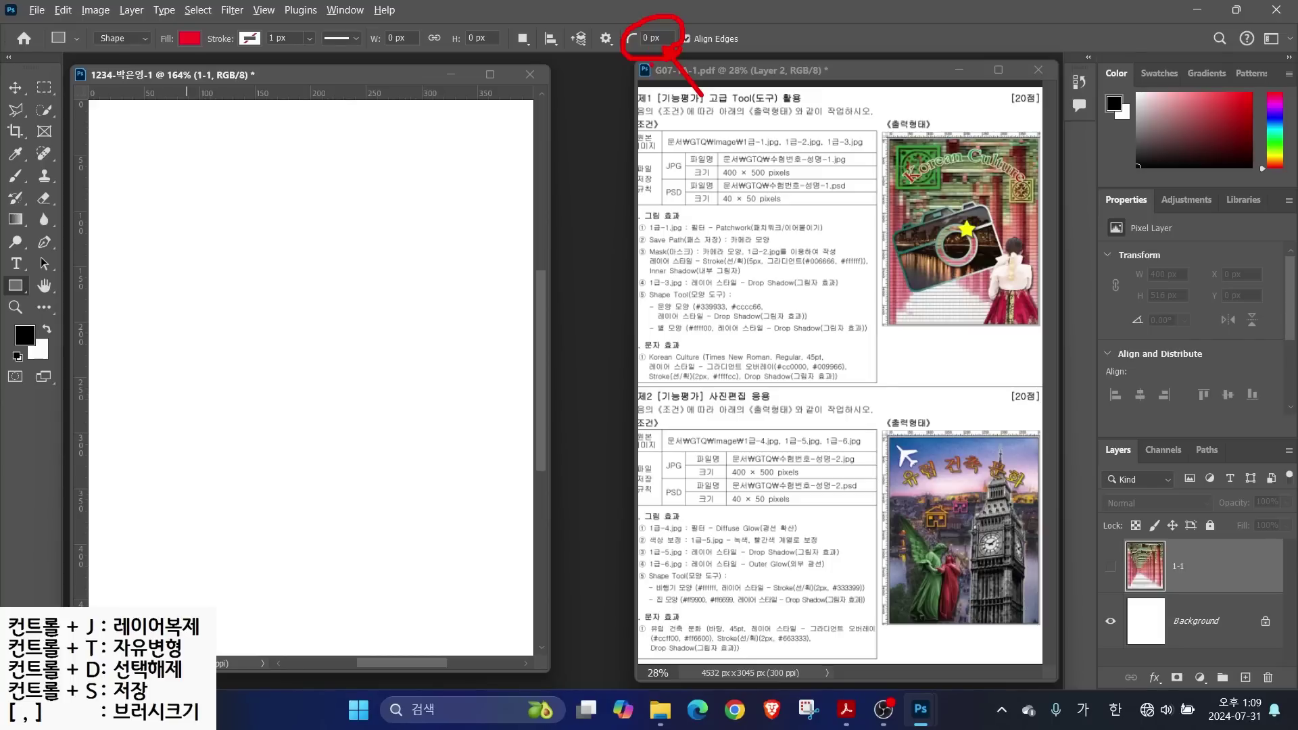
{"action": "key", "text": "Escape"}
{"action": "left_click", "coordinate": [665, 38]}
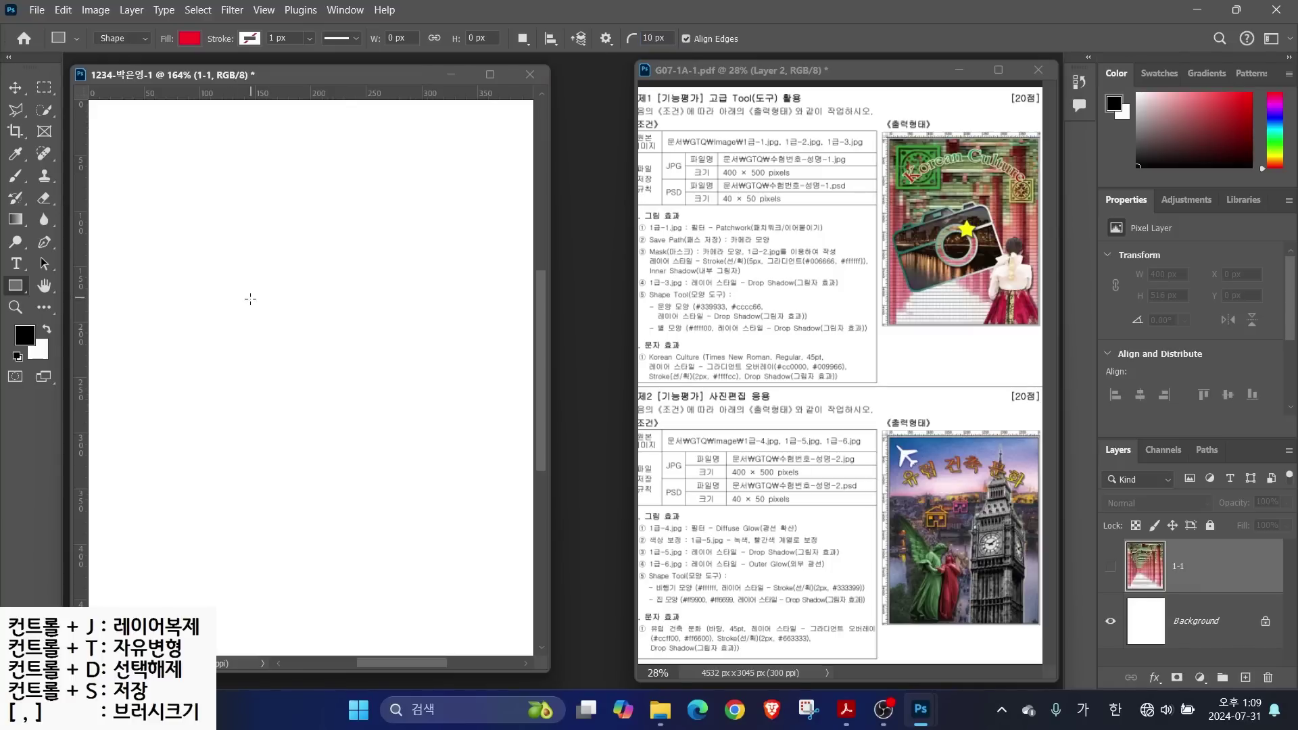
Draw a red 225 × 153 px rectangle and round its corners to 21 px
{"action": "left_click_drag", "start_coordinate": [206, 269], "coordinate": [454, 440]}
{"action": "key", "text": "alt"}
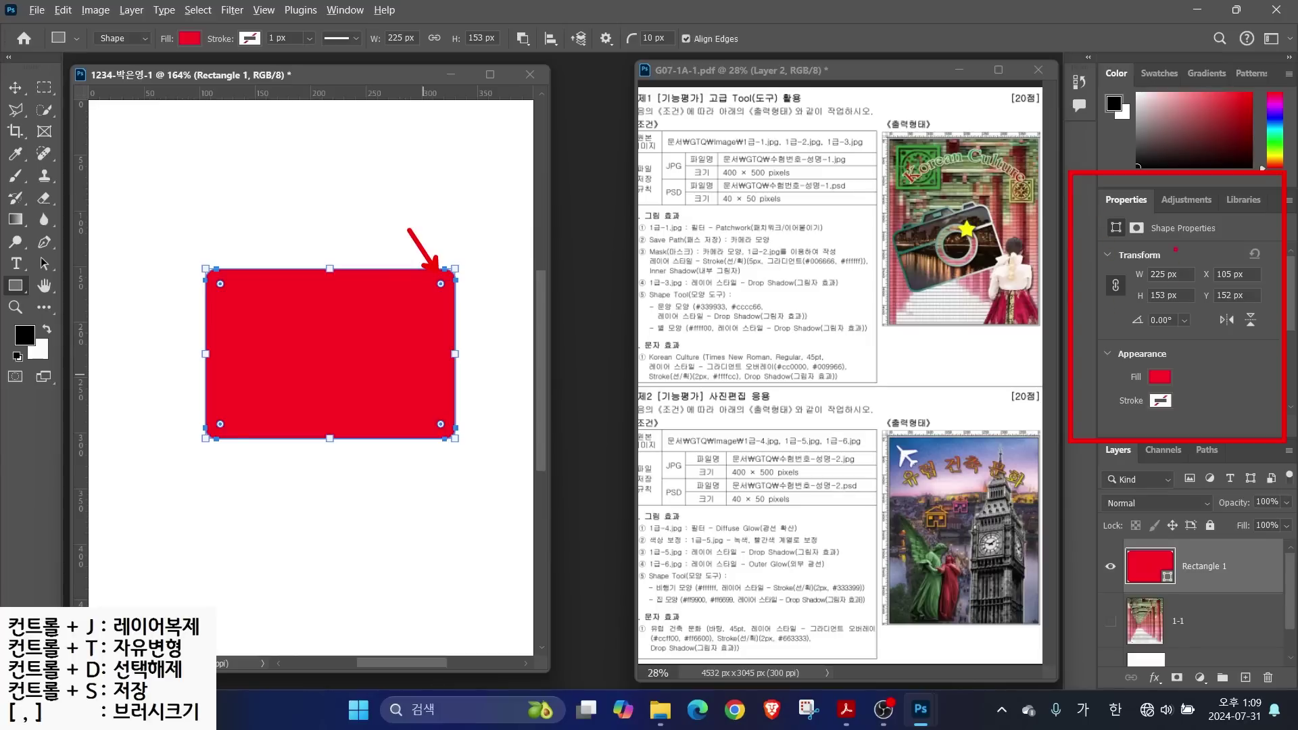
{"action": "left_click_drag", "start_coordinate": [1293, 300], "coordinate": [1294, 369]}
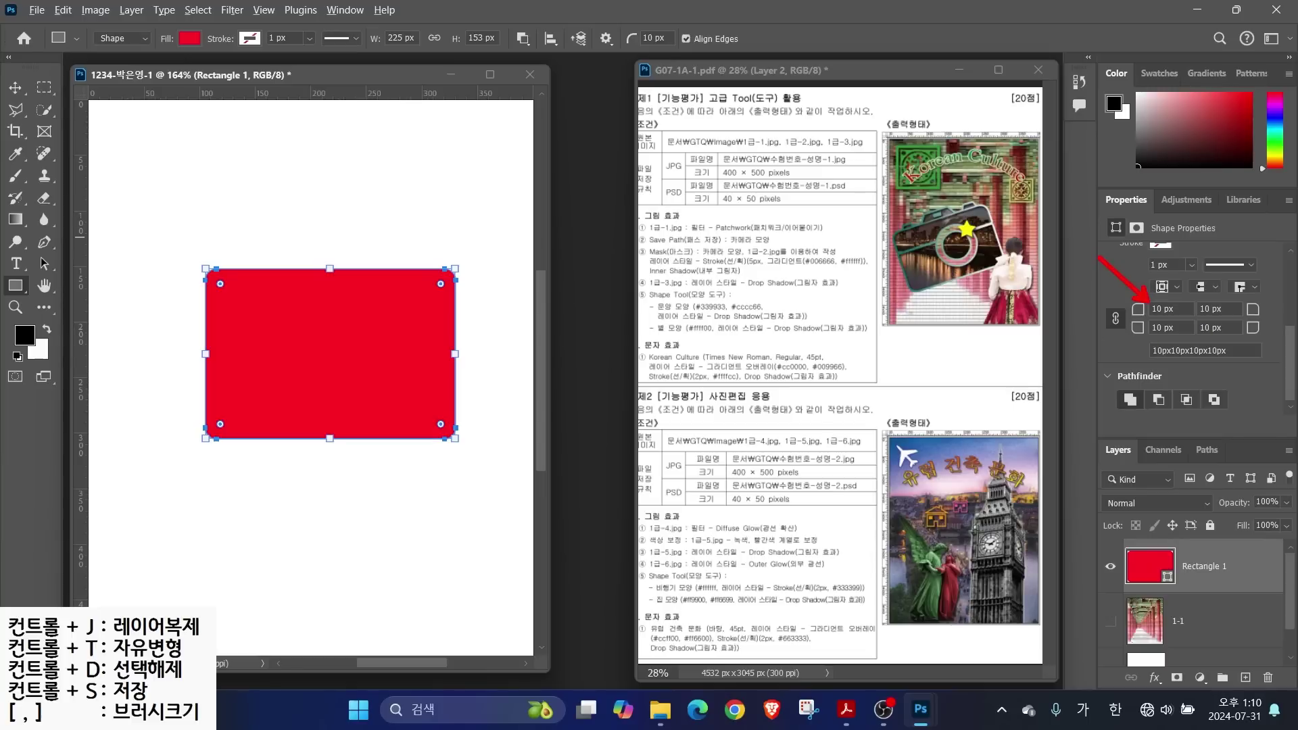
{"action": "left_click_drag", "start_coordinate": [440, 283], "coordinate": [432, 292]}
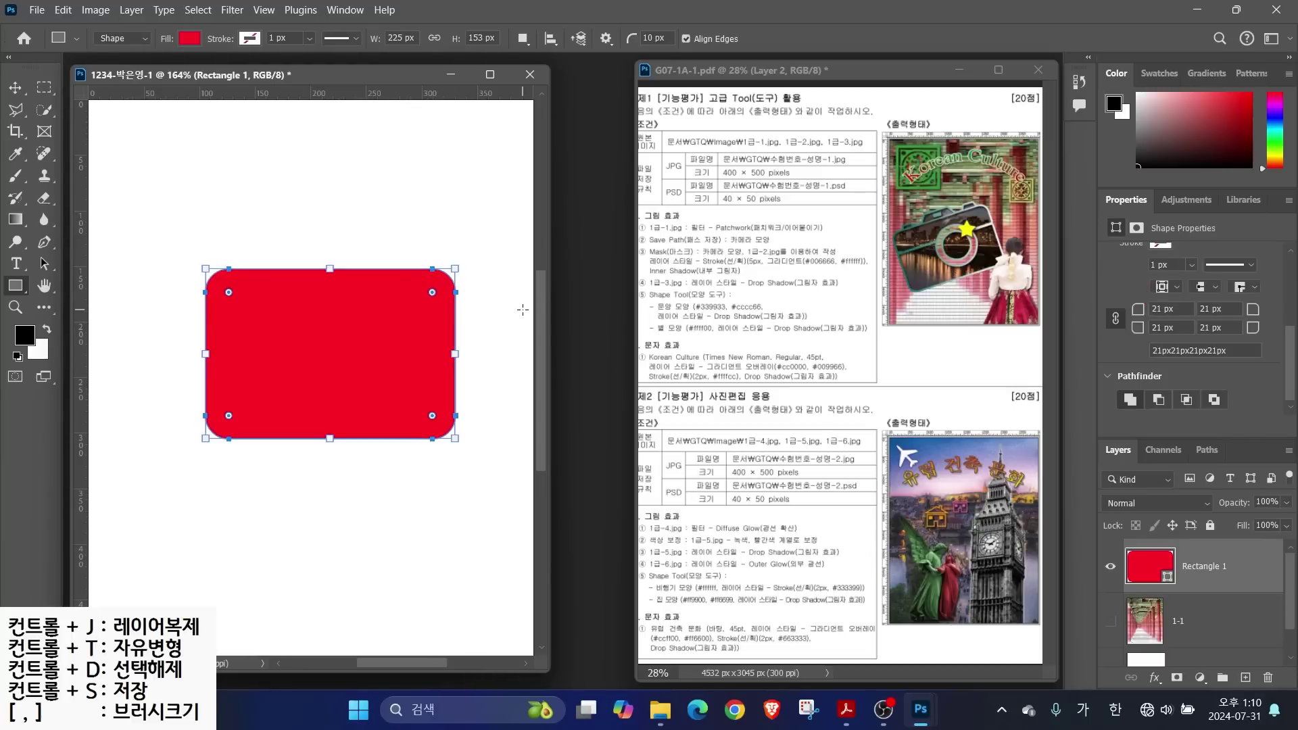
{"action": "key", "text": "alt"}
Undo a stray thin bar and reset the options-bar corner radius to 0
{"action": "left_click_drag", "start_coordinate": [171, 327], "coordinate": [499, 335]}
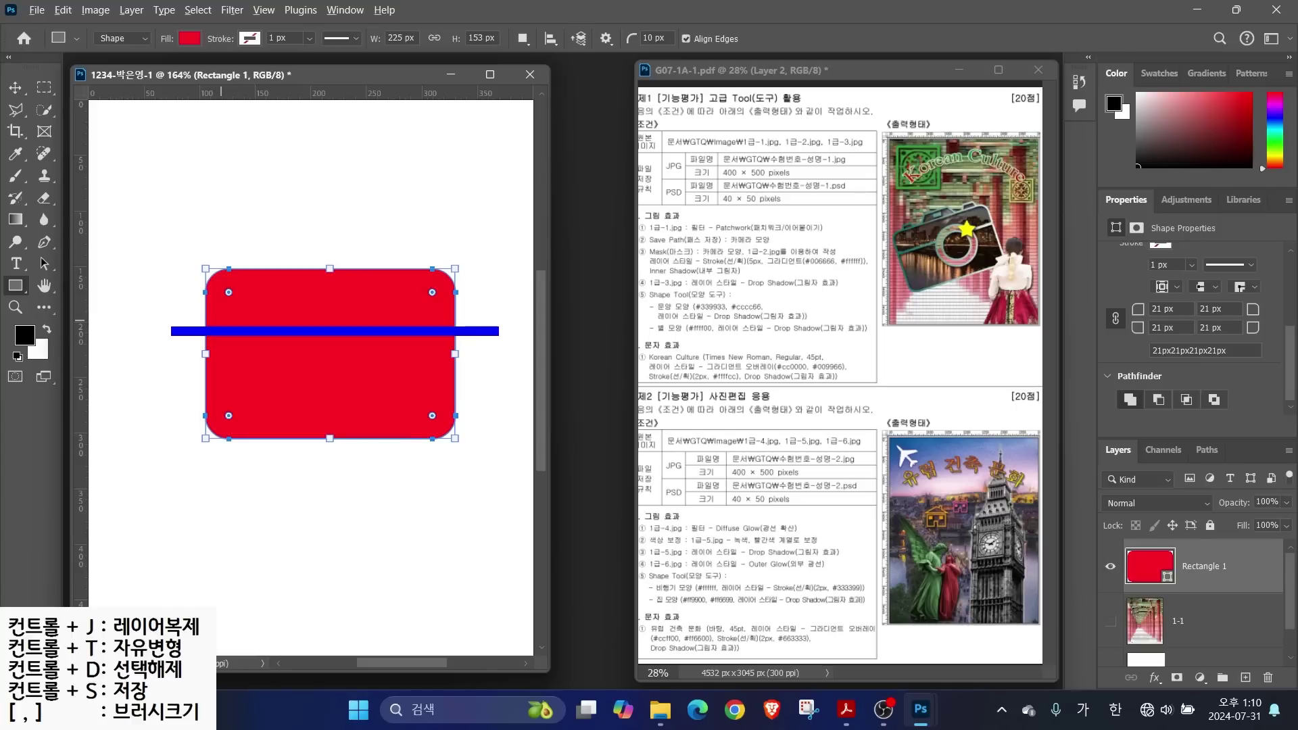
{"action": "key", "text": "ctrl+z"}
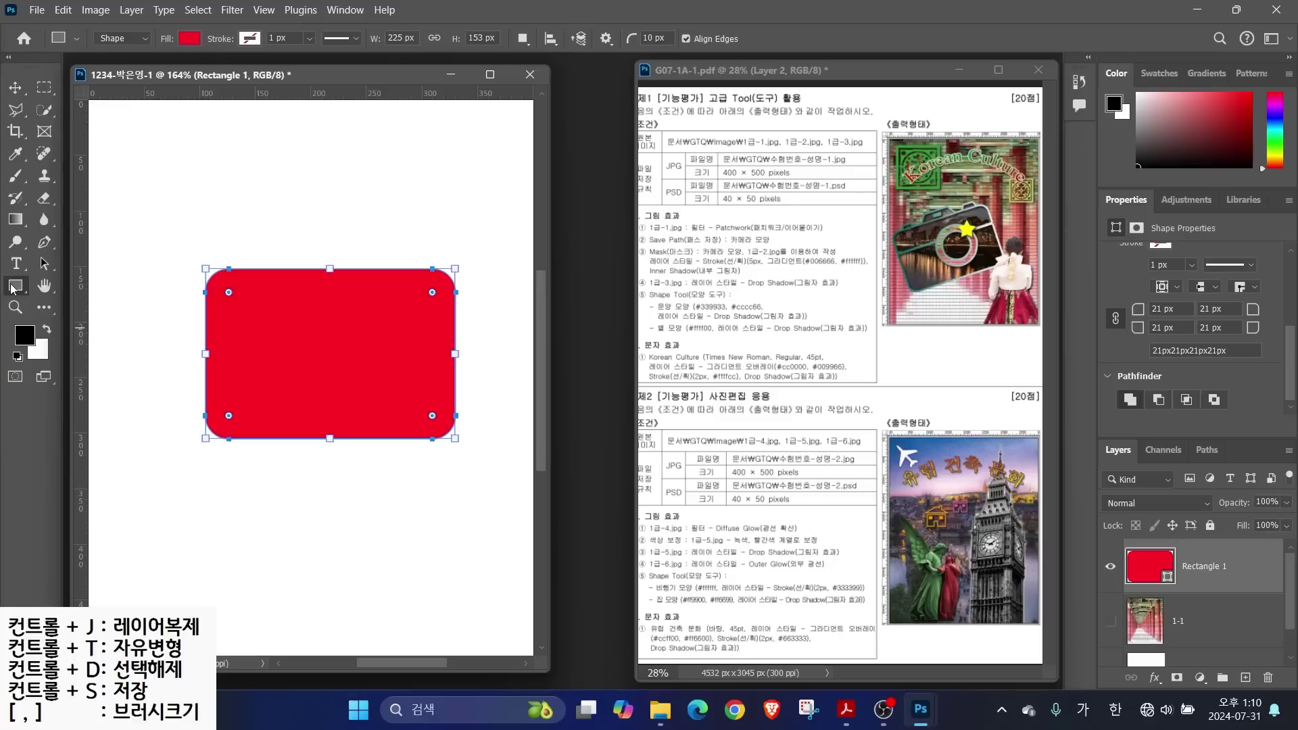
{"action": "left_click", "coordinate": [668, 38]}
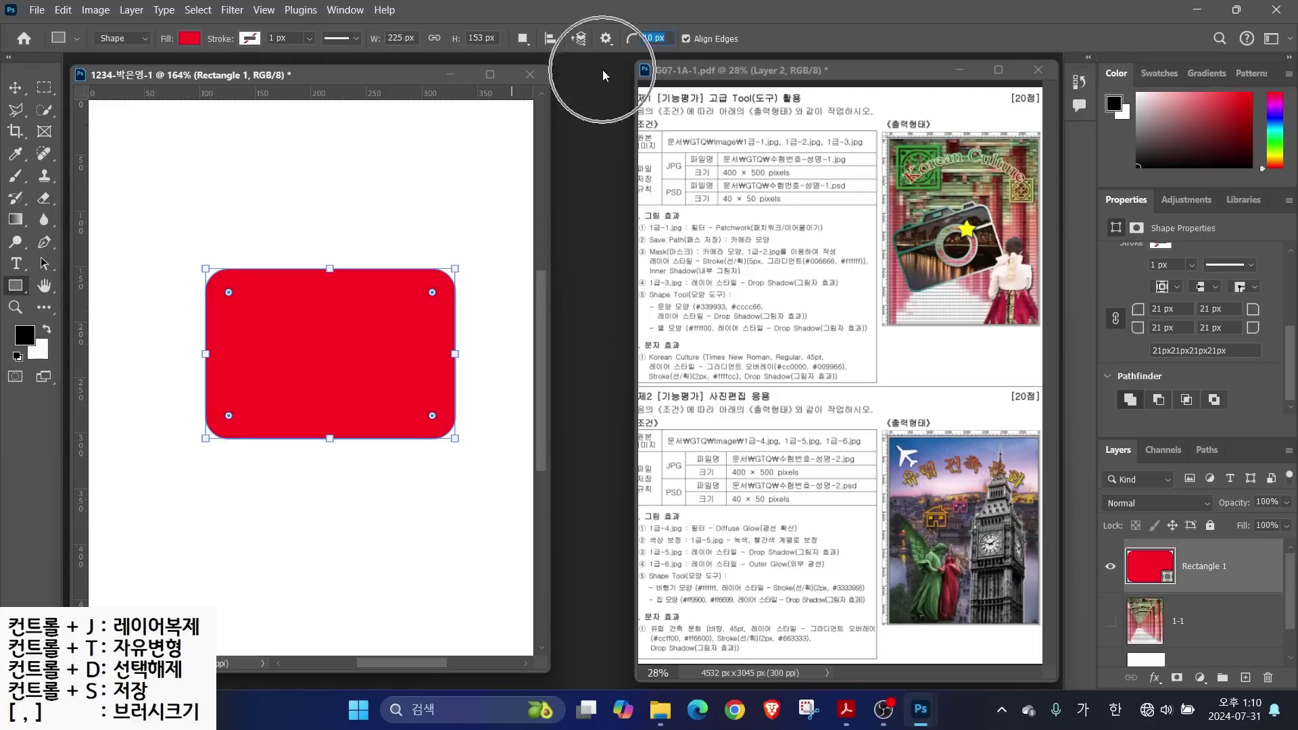
{"action": "type", "text": "0"}
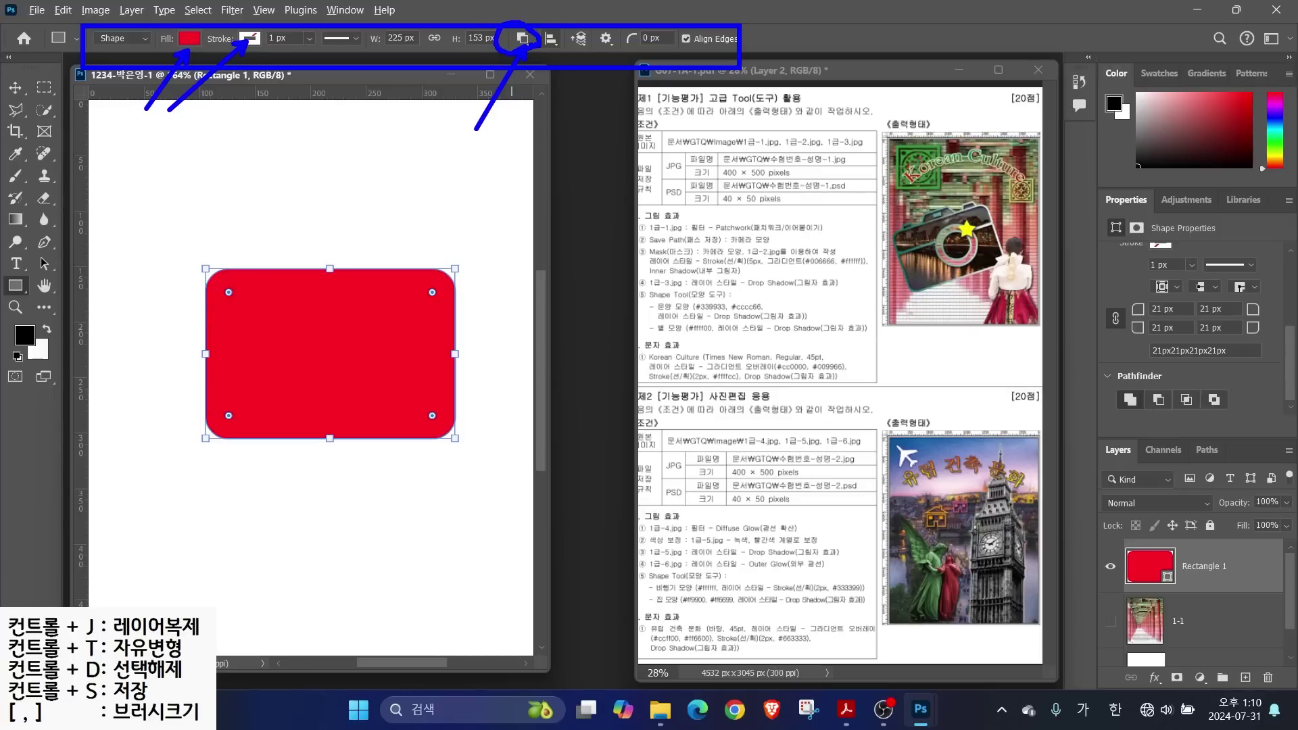
Switch the shape path operation to Subtract Front Shape, then select layer 1-1
{"action": "left_click", "coordinate": [524, 39]}
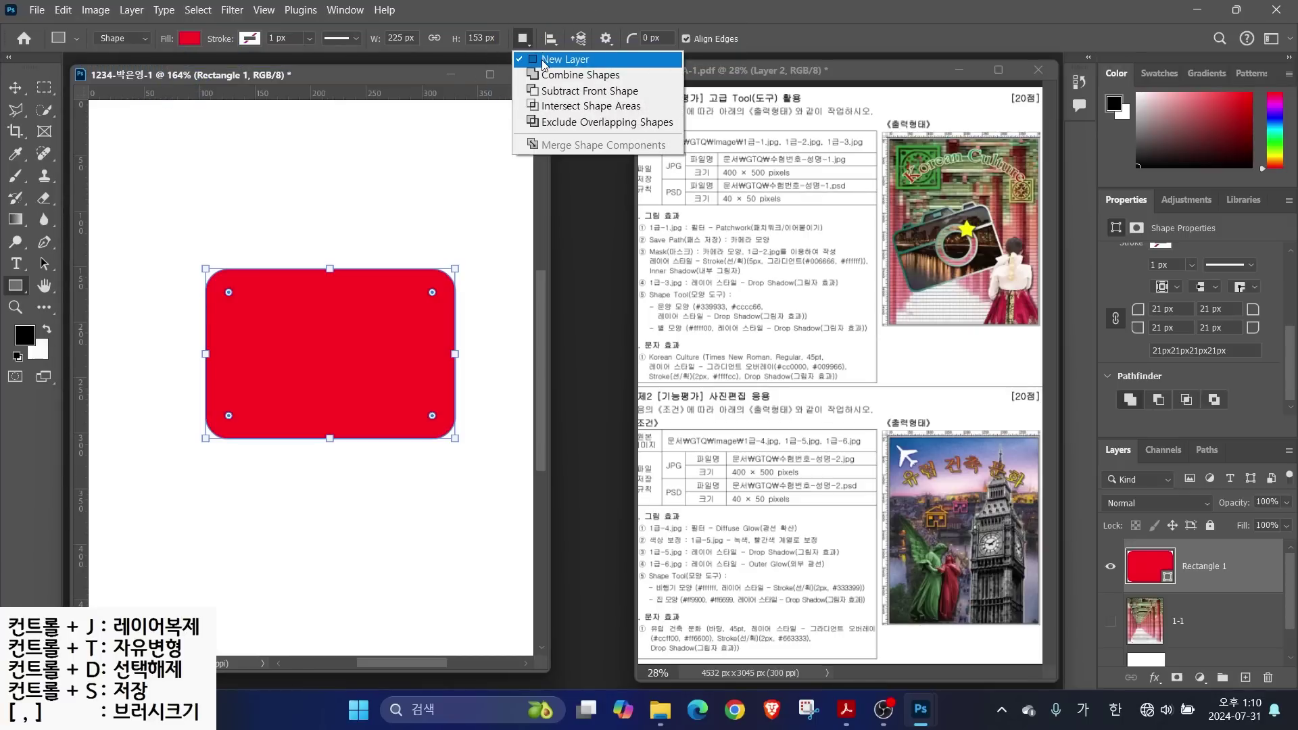
{"action": "left_click", "coordinate": [544, 63]}
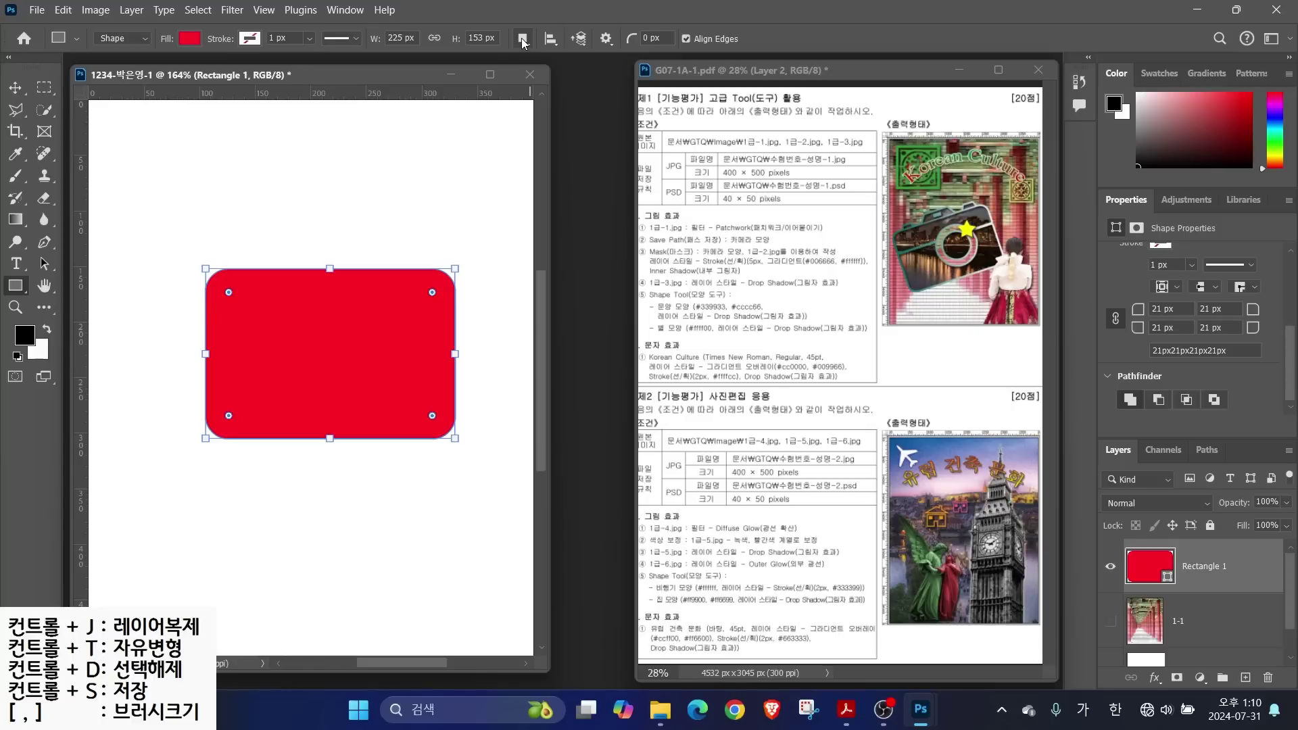
{"action": "left_click", "coordinate": [523, 39]}
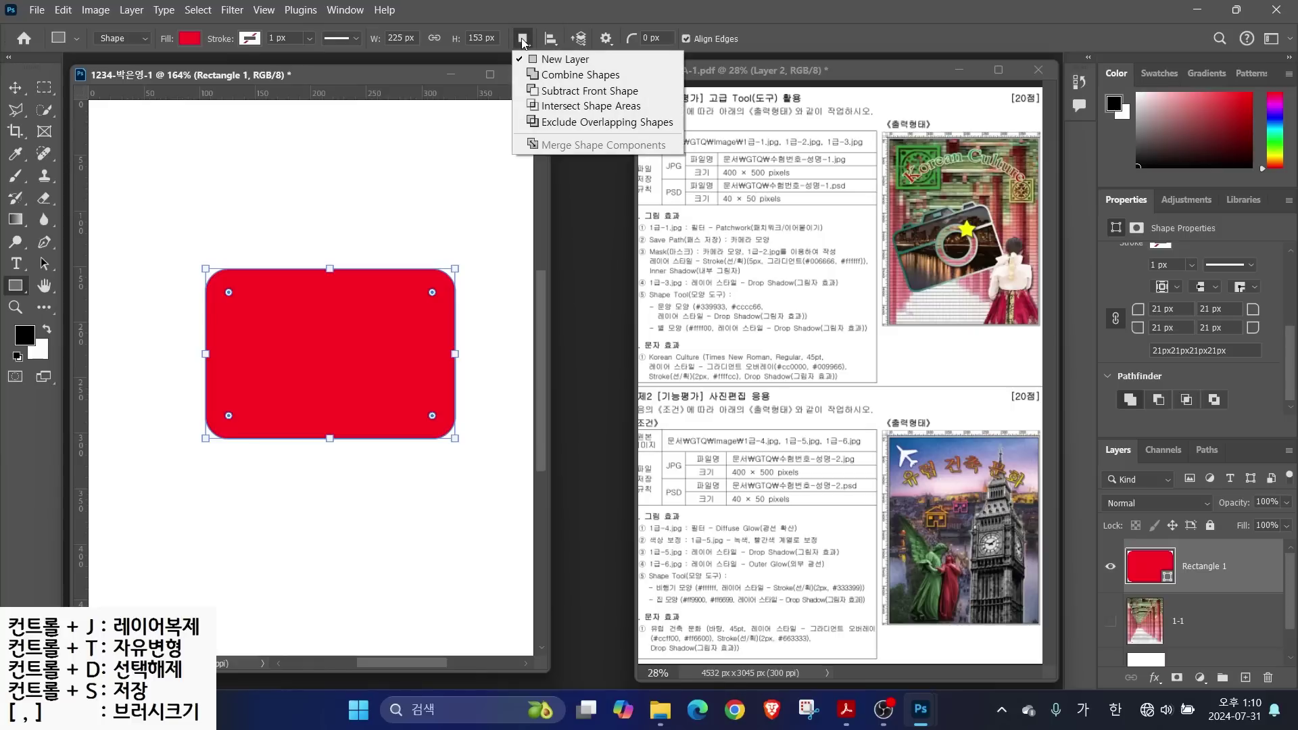
{"action": "left_click", "coordinate": [551, 91]}
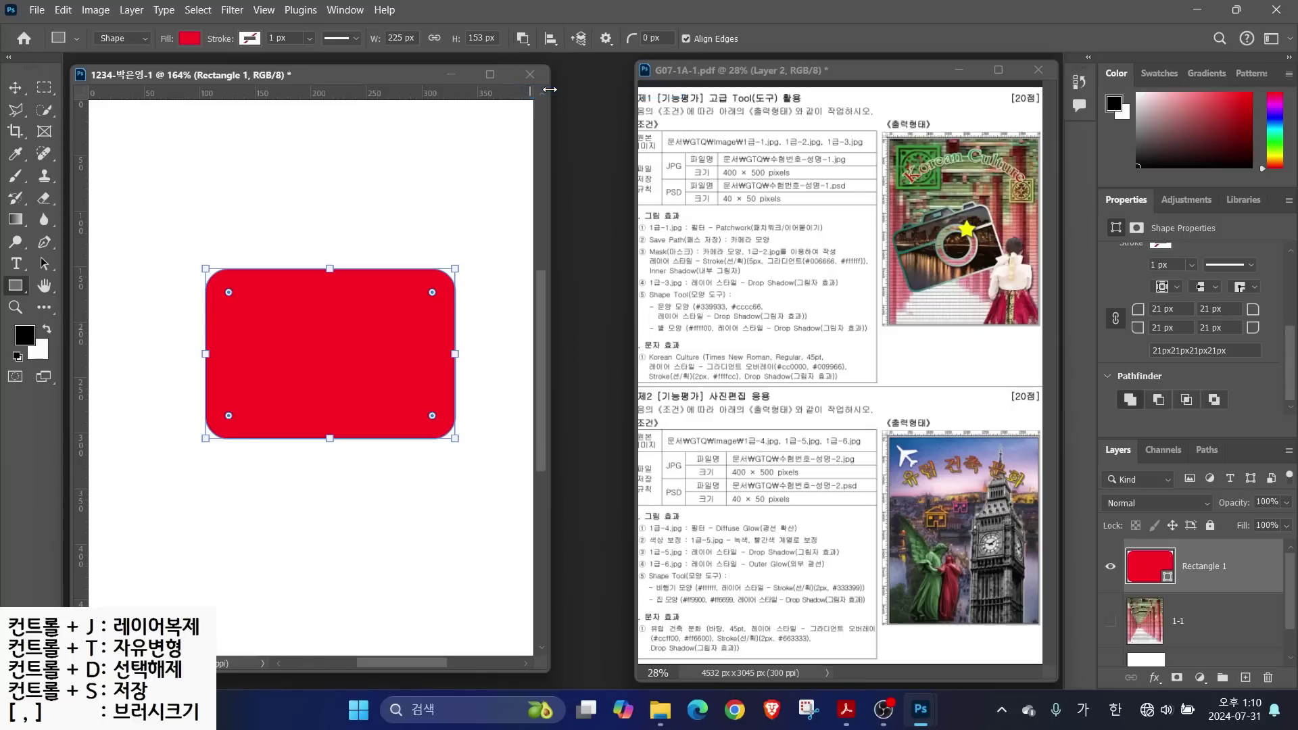
{"action": "left_click", "coordinate": [524, 41]}
{"action": "left_click", "coordinate": [1205, 620]}
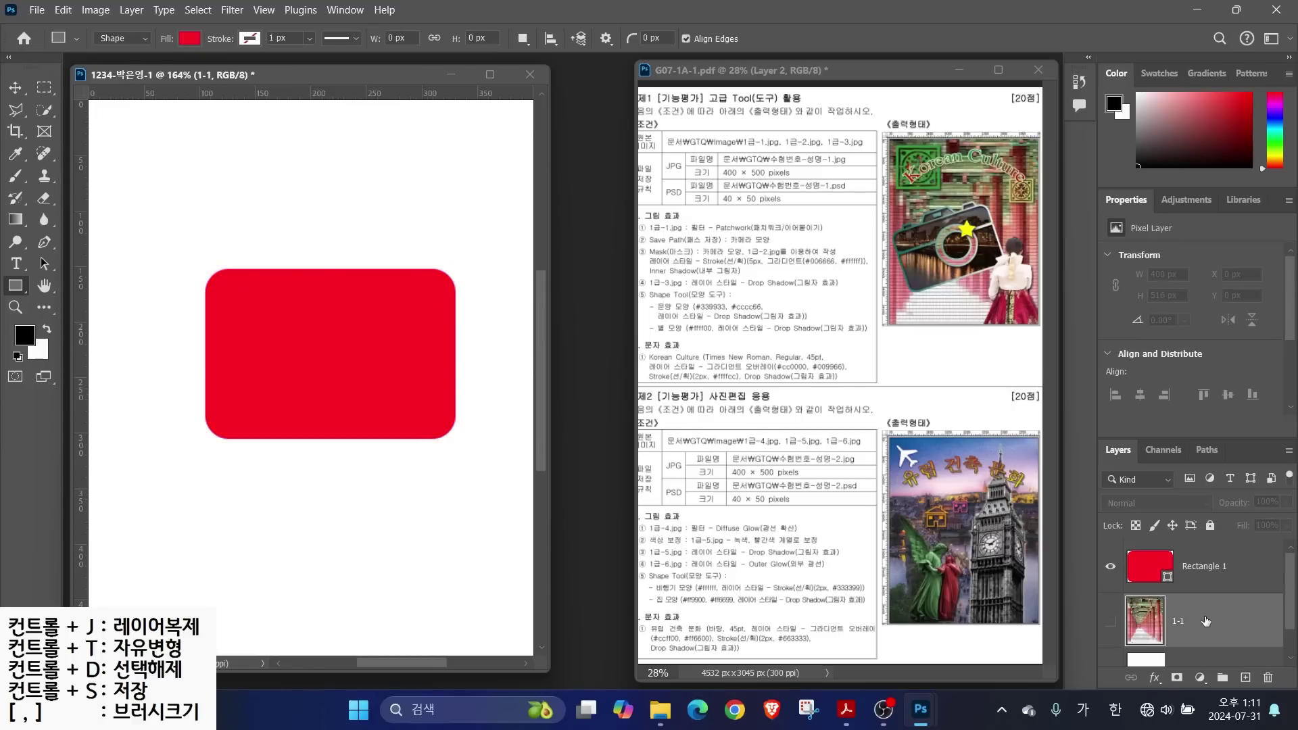
Cut a thin 4 px horizontal strip across the red rectangle and merge shape components
{"action": "left_click", "coordinate": [1241, 566]}
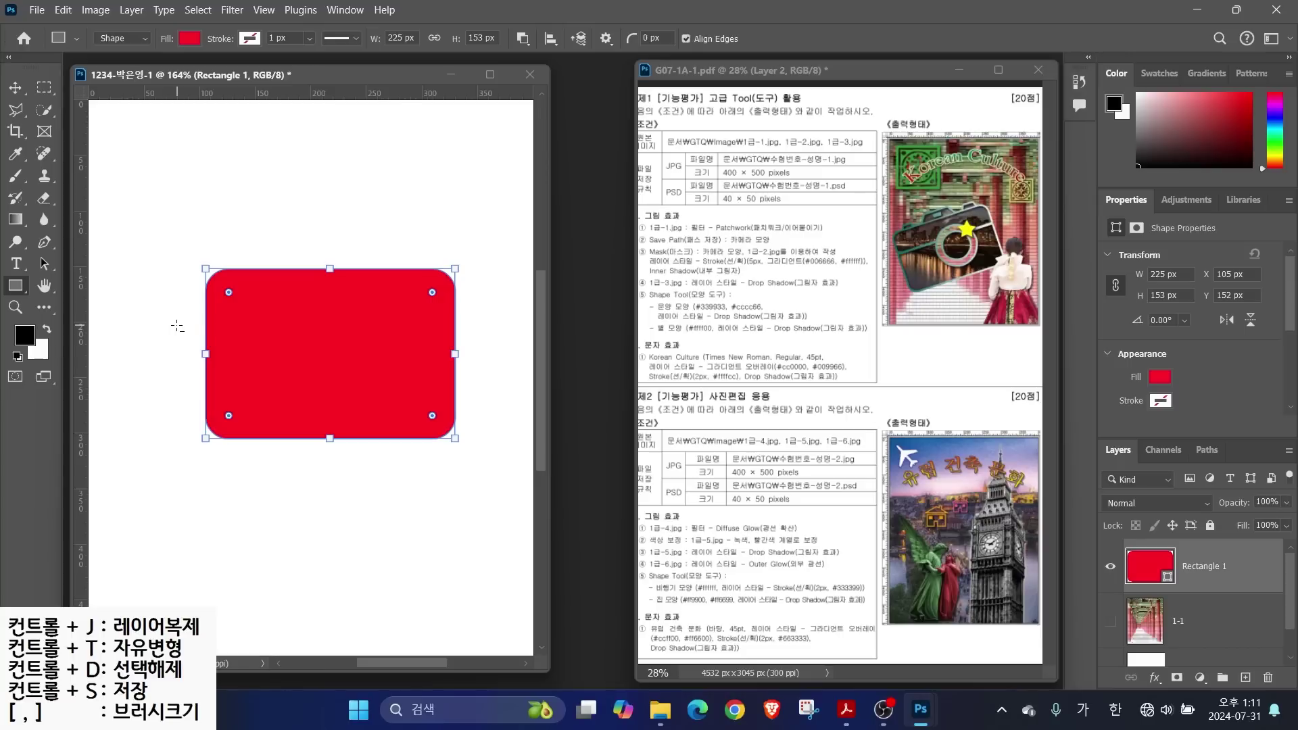
{"action": "left_click_drag", "start_coordinate": [173, 330], "coordinate": [484, 332]}
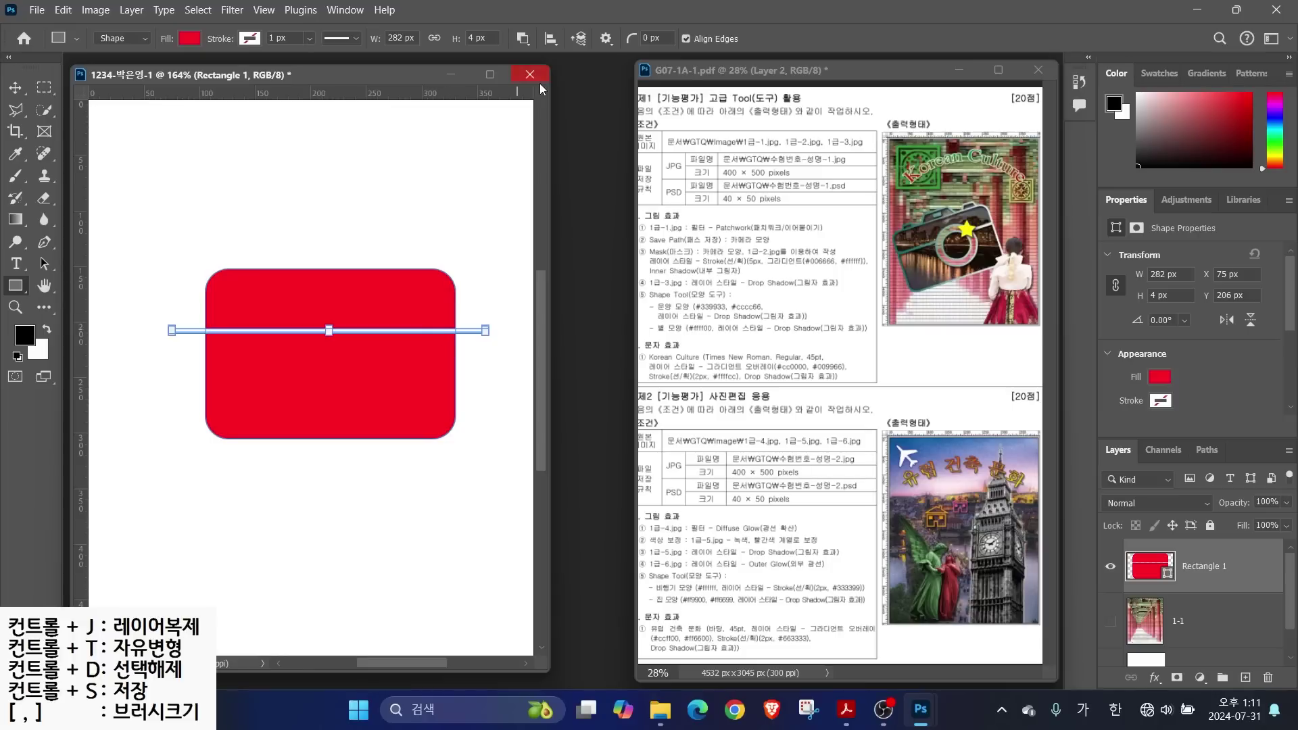
{"action": "left_click", "coordinate": [523, 38]}
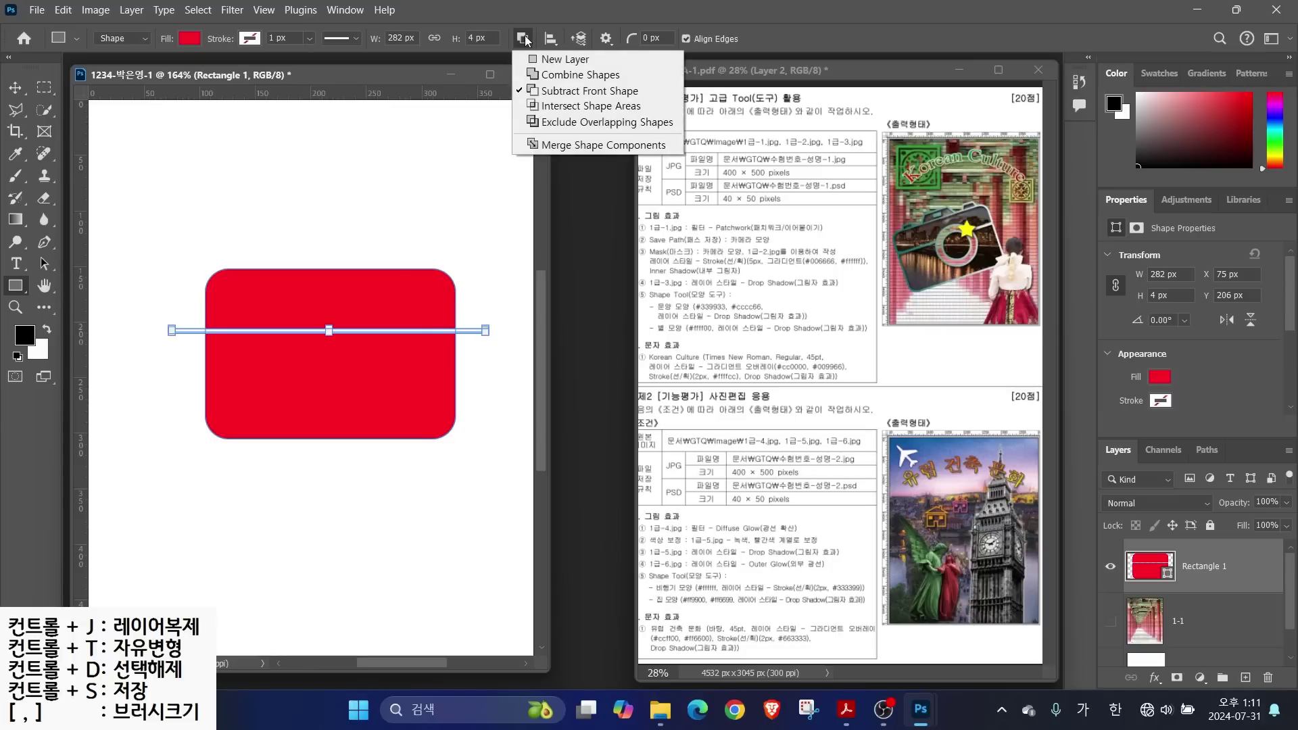
{"action": "left_click", "coordinate": [565, 147]}
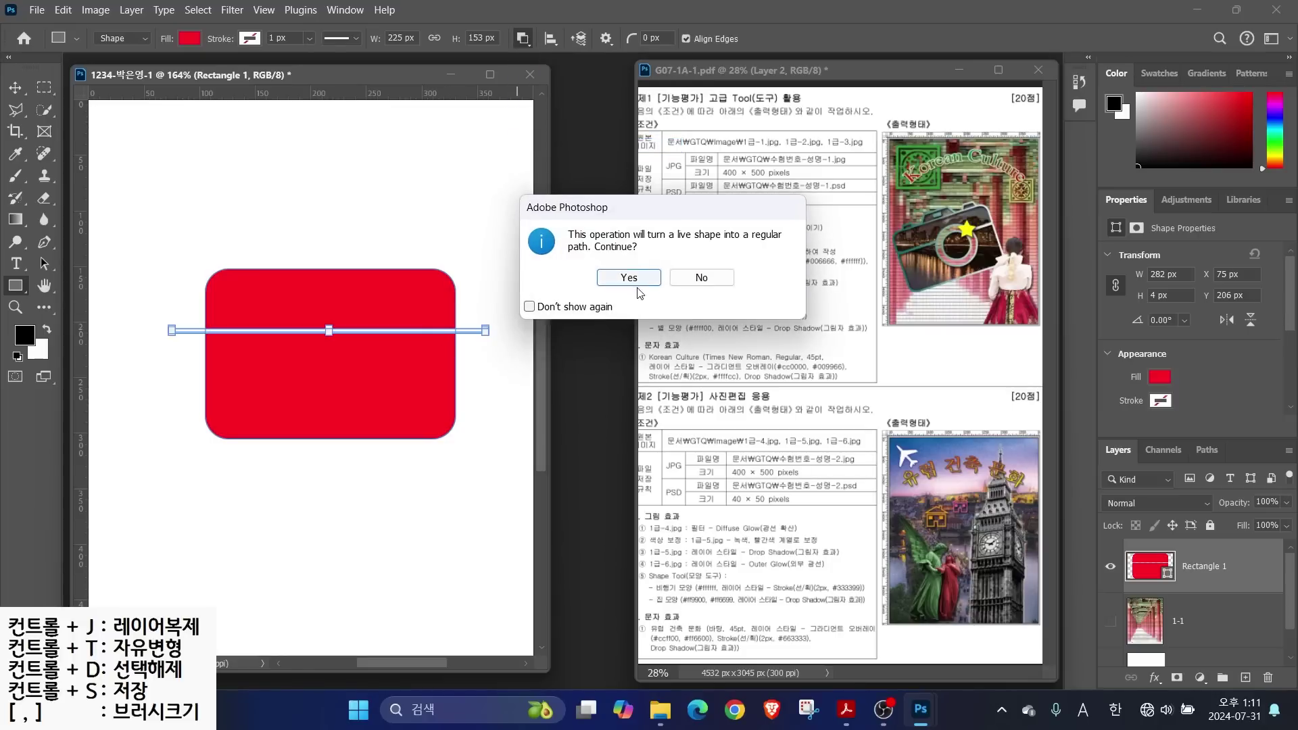
{"action": "left_click", "coordinate": [620, 279]}
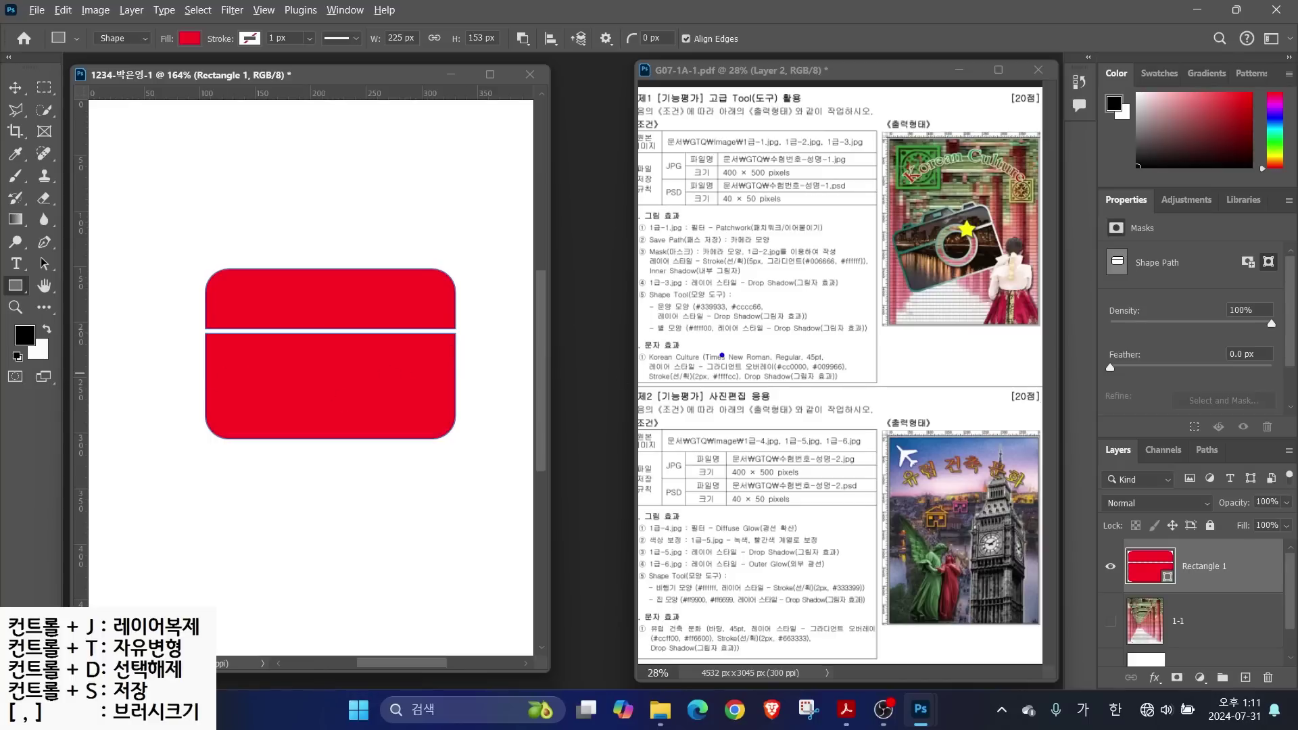
Cut a 96 × 96 px circular hole on the dividing line using the Ellipse Tool, merging components
{"action": "left_click_drag", "start_coordinate": [944, 256], "coordinate": [850, 338]}
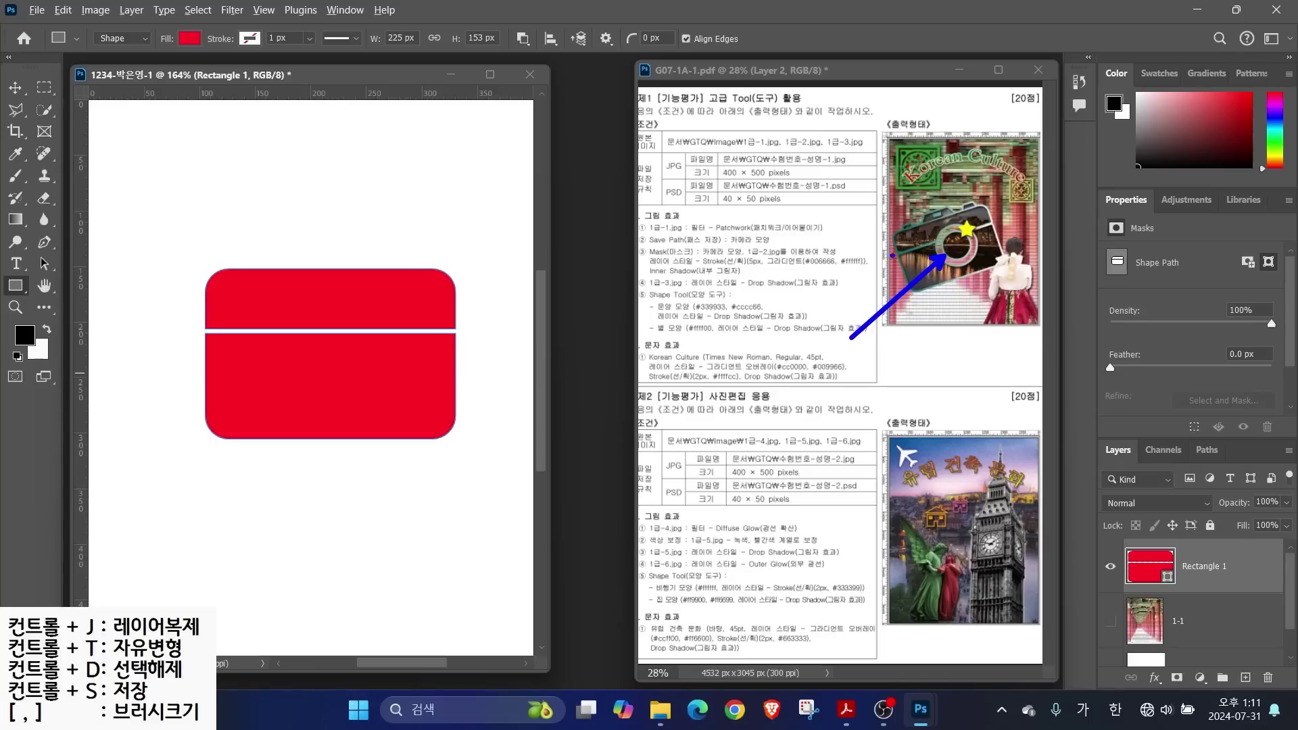
{"action": "right_click", "coordinate": [15, 286]}
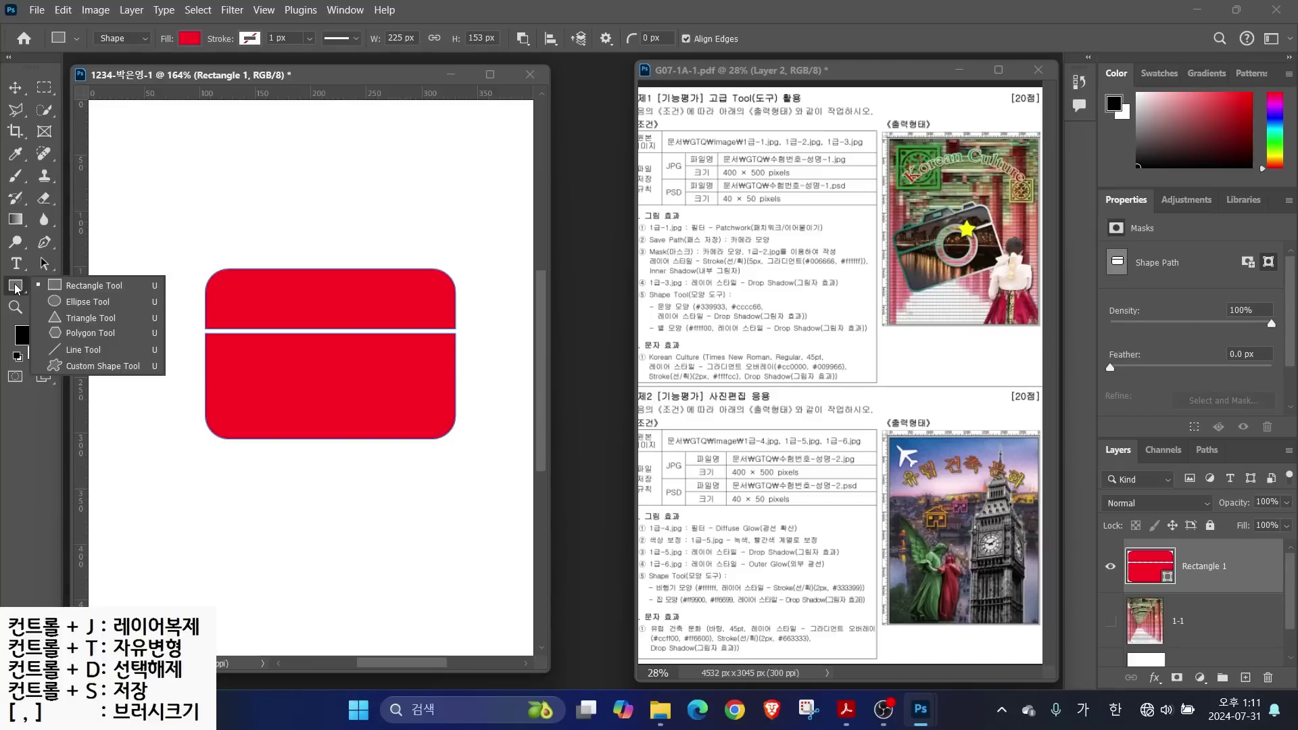
{"action": "left_click", "coordinate": [67, 302]}
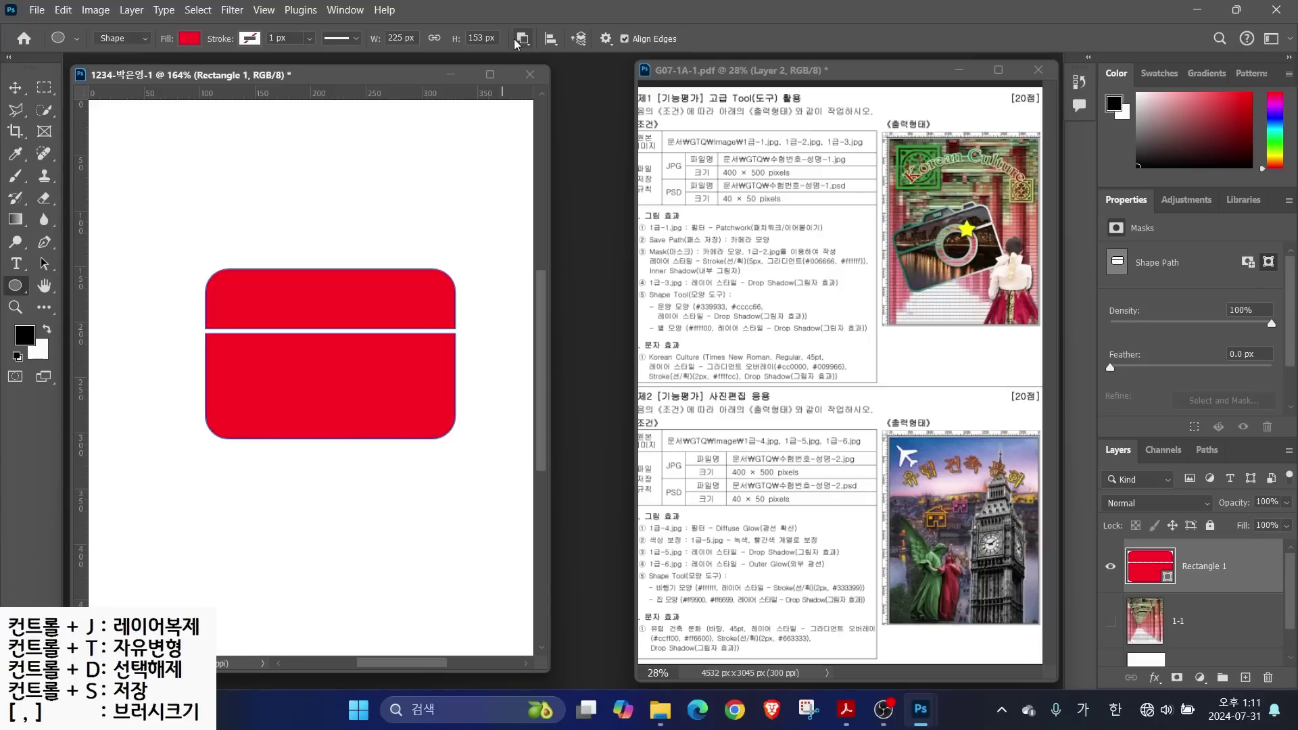
{"action": "mouse_move", "coordinate": [545, 50]}
{"action": "left_mouse_down"}
{"action": "mouse_move", "coordinate": [496, 37]}
{"action": "mouse_move", "coordinate": [534, 20]}
{"action": "mouse_move", "coordinate": [598, 129]}
{"action": "left_mouse_up"}
{"action": "key", "text": "Escape"}
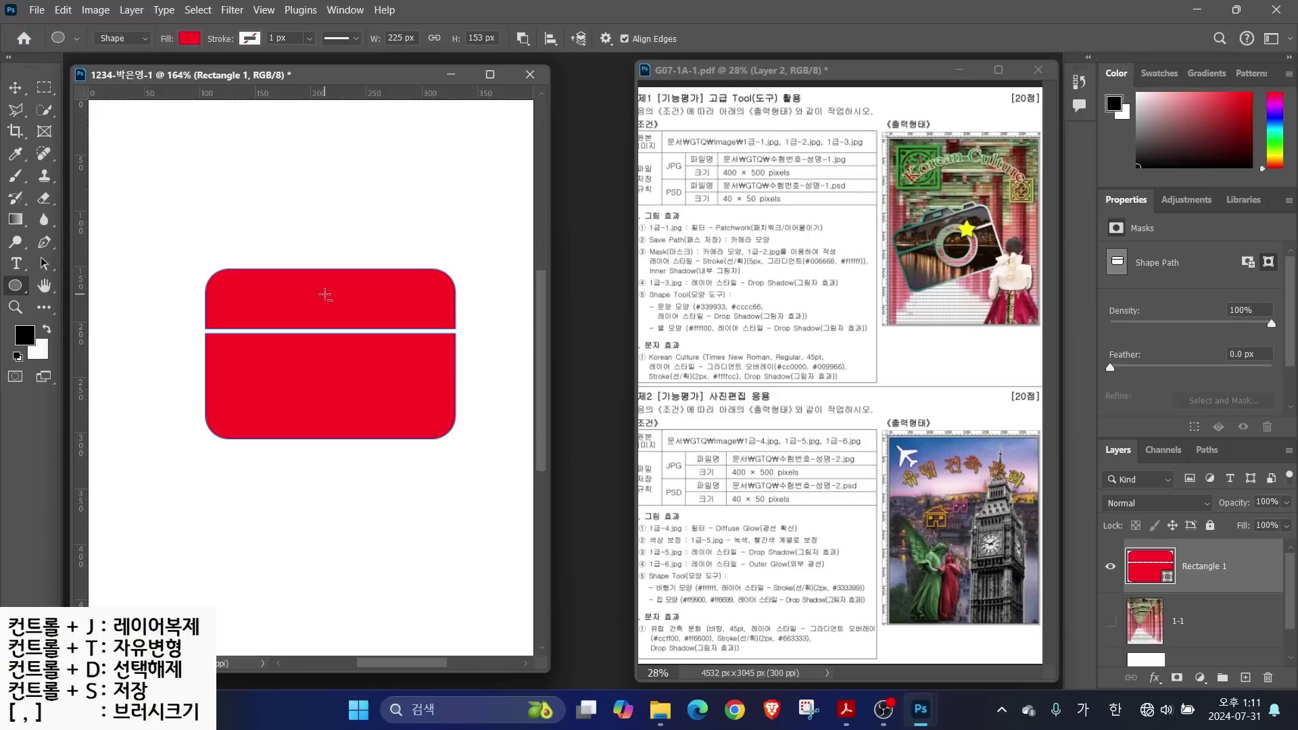
{"action": "left_click_drag", "start_coordinate": [324, 292], "coordinate": [429, 399]}
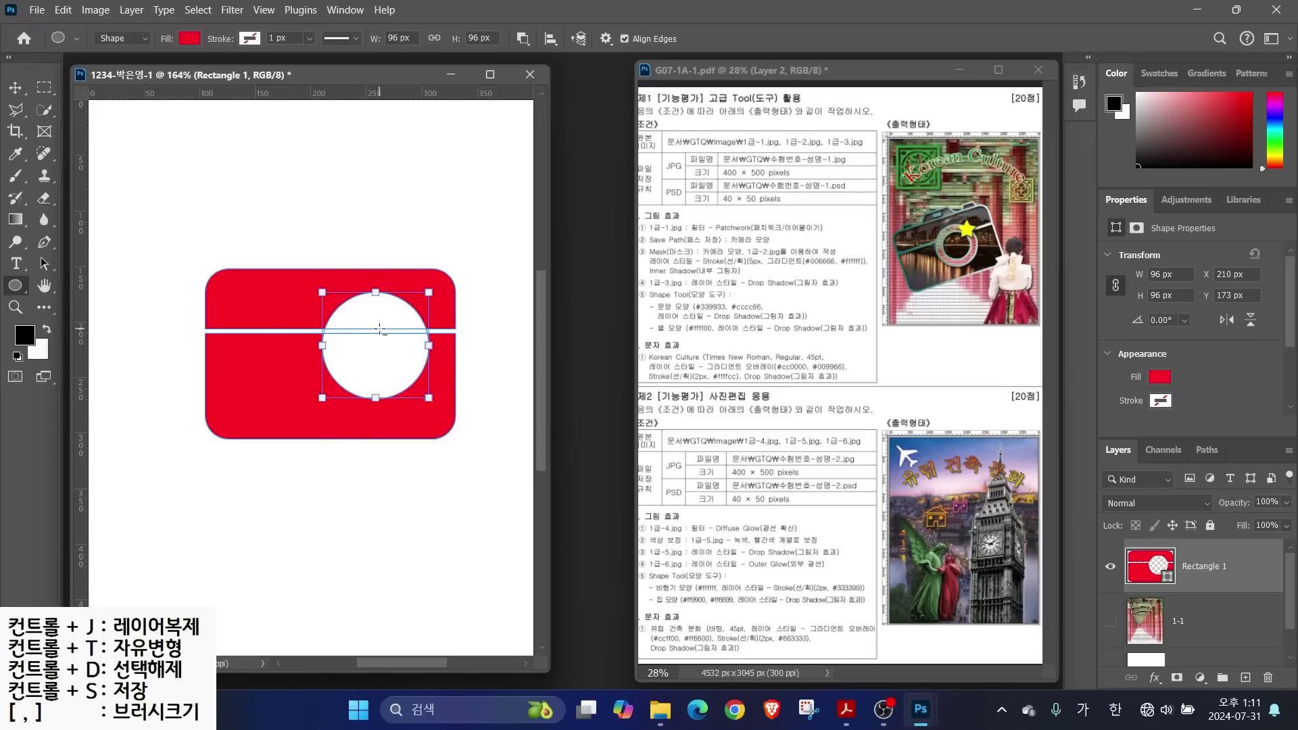
{"action": "left_click", "coordinate": [523, 38]}
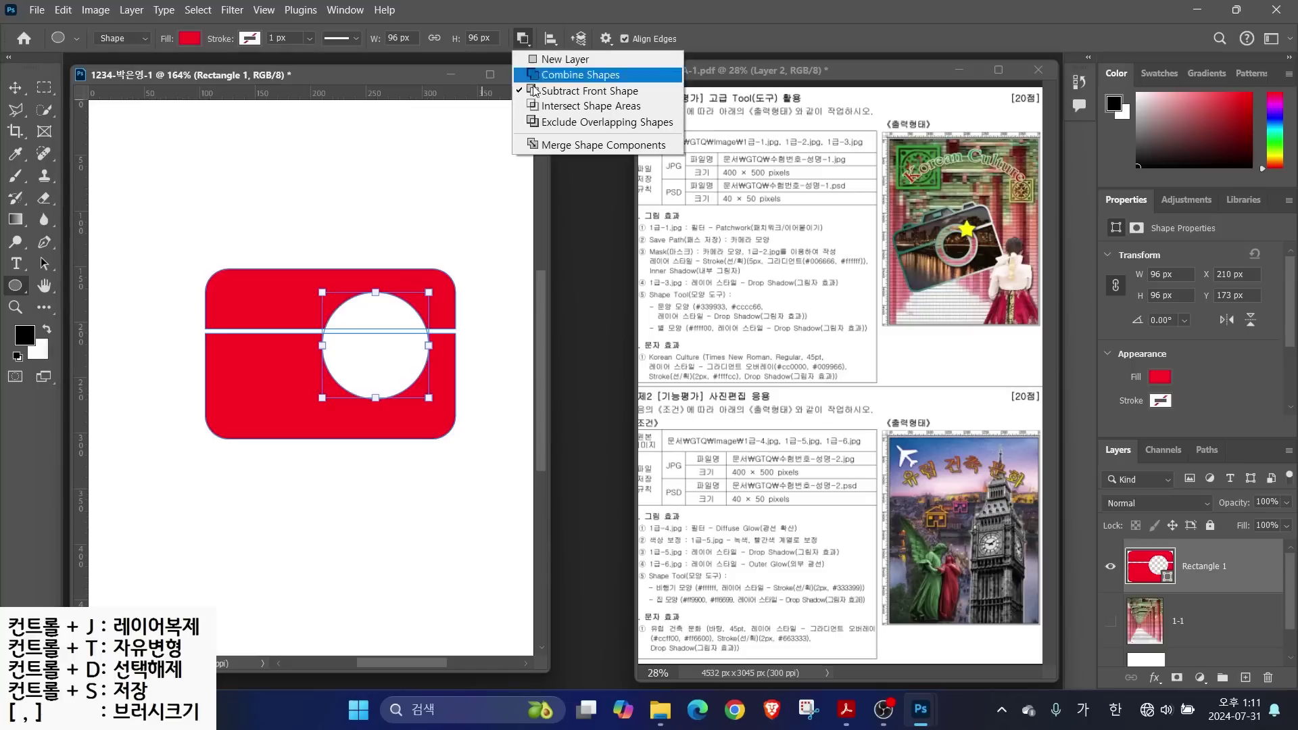
{"action": "left_click", "coordinate": [551, 145]}
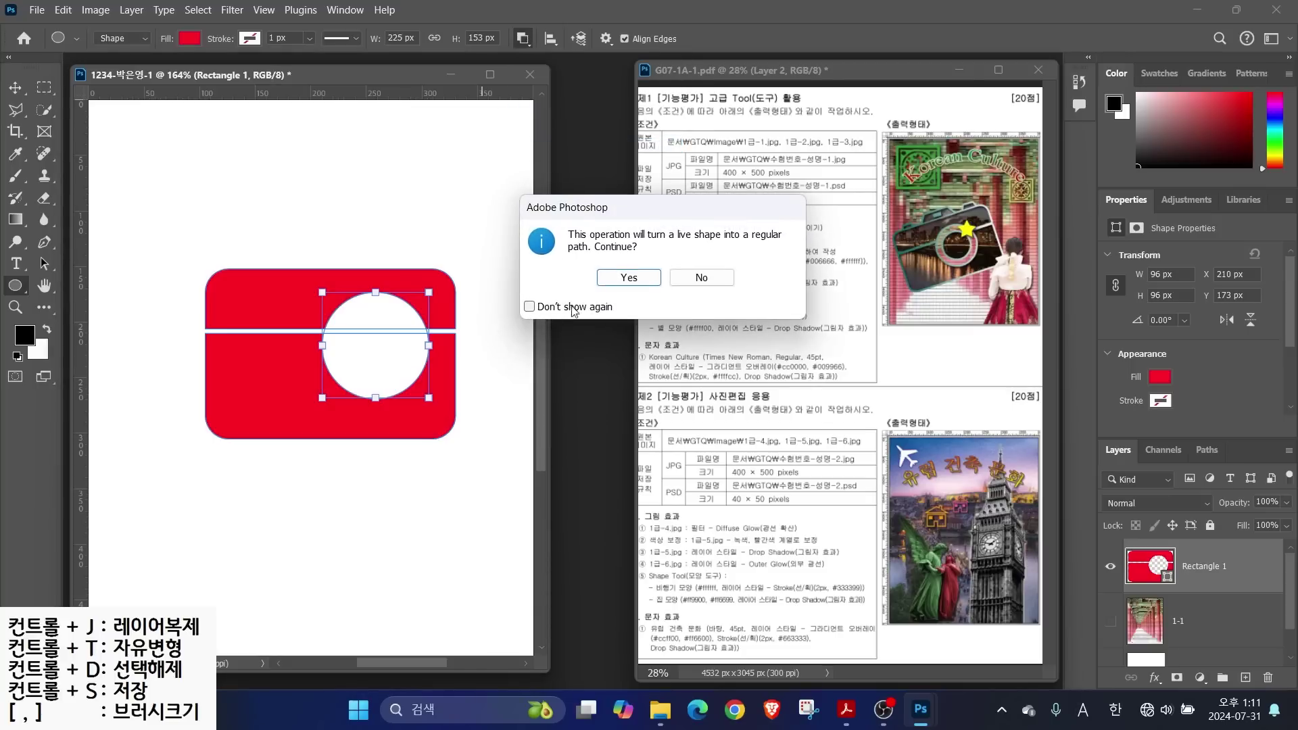
{"action": "left_click", "coordinate": [529, 307]}
{"action": "left_click", "coordinate": [628, 279]}
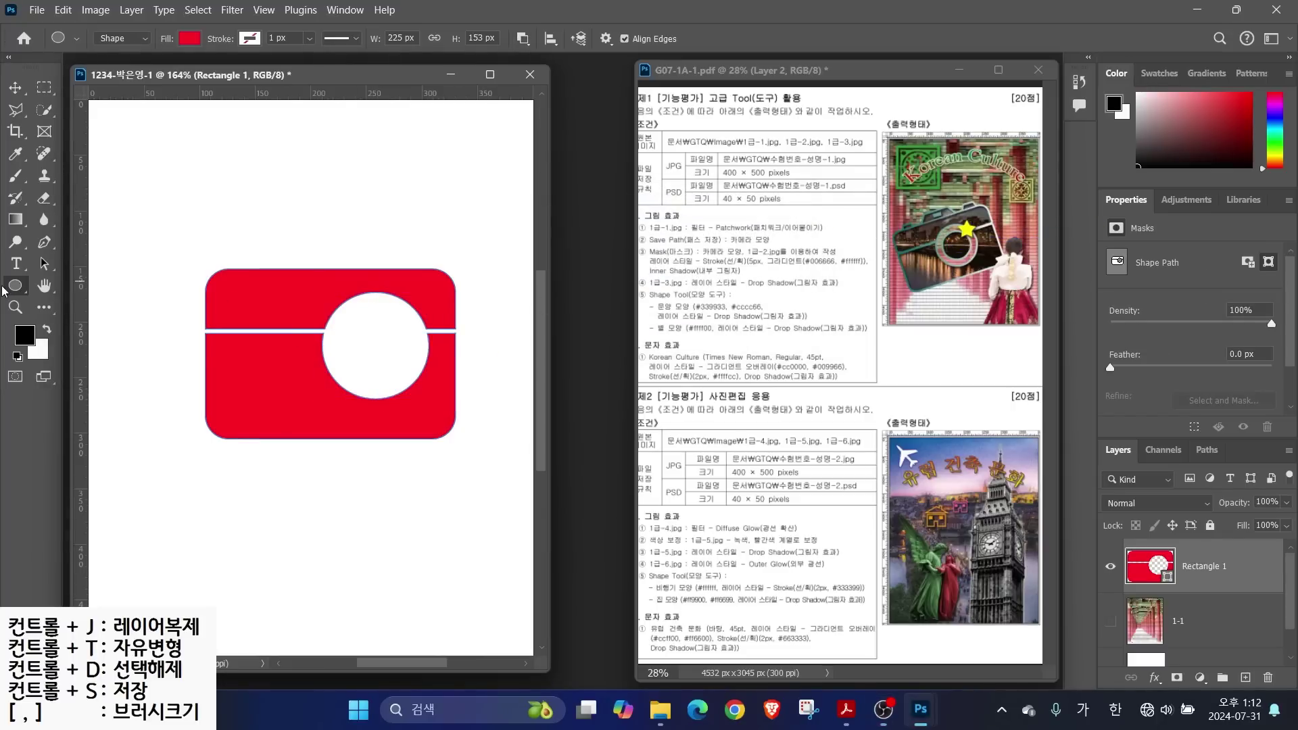
With Combine Shapes on Rectangle 1, draw a smaller 67 × 67 px circle inside the hole
{"action": "left_click", "coordinate": [524, 41]}
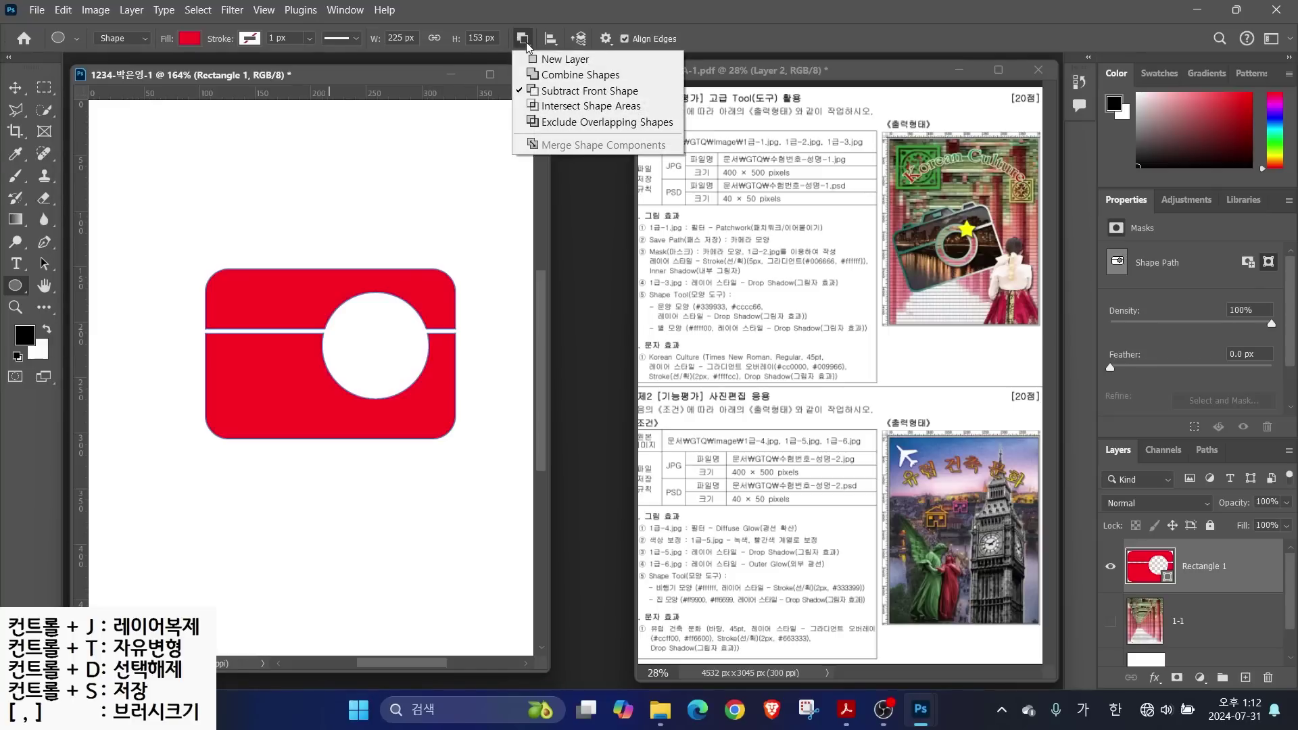
{"action": "left_click", "coordinate": [558, 77]}
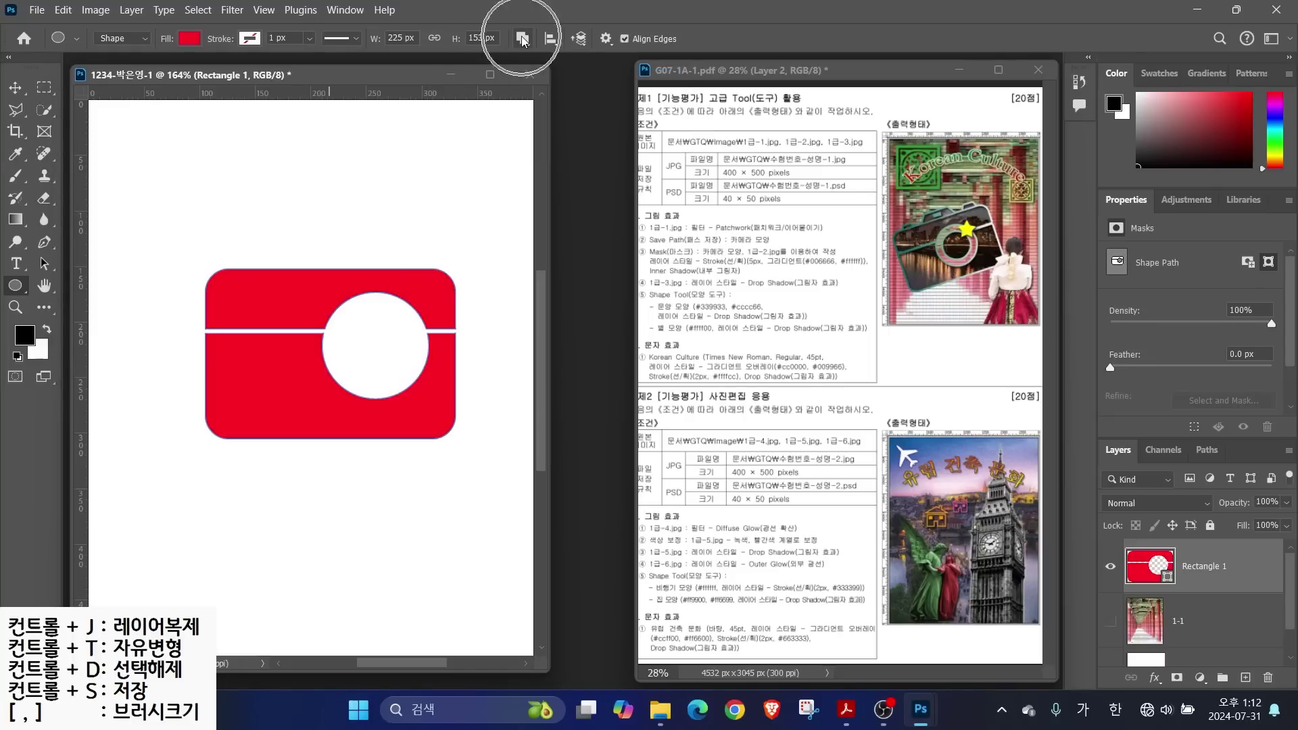
{"action": "left_click", "coordinate": [1215, 619]}
{"action": "left_click", "coordinate": [1214, 571]}
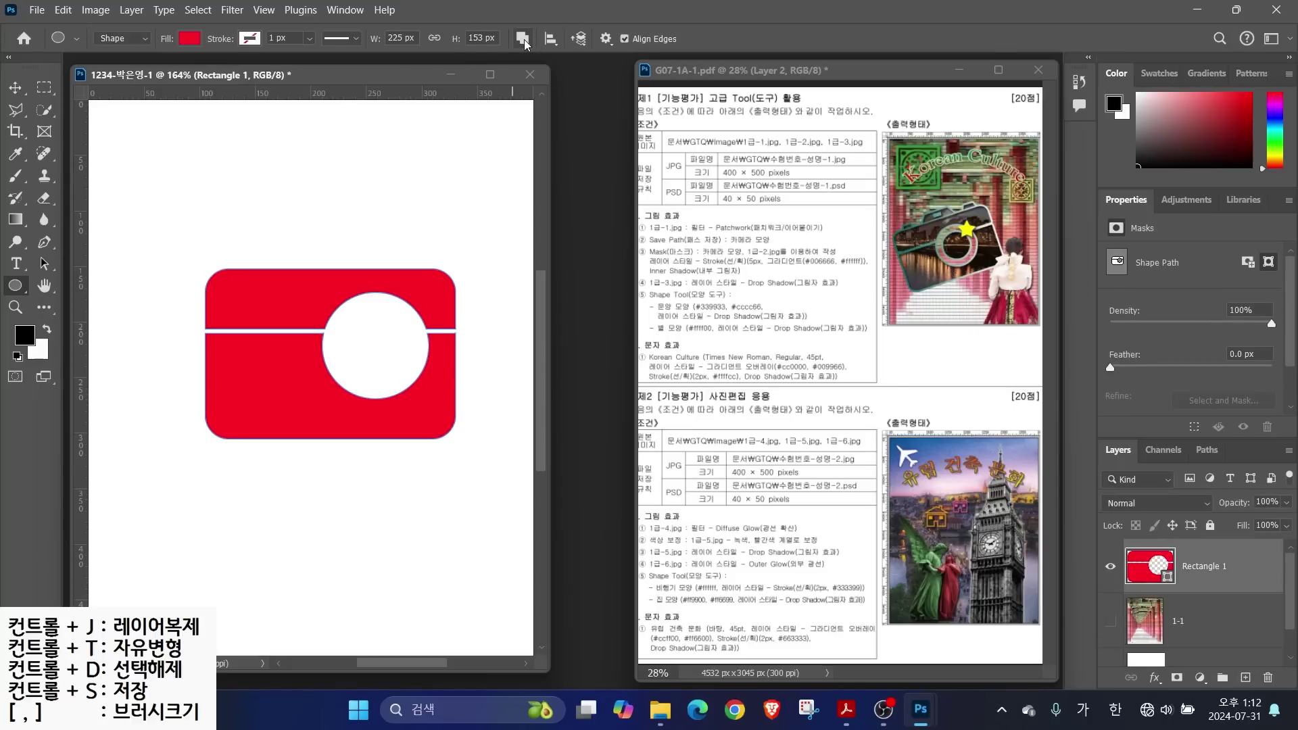
{"action": "left_click_drag", "start_coordinate": [342, 306], "coordinate": [416, 380]}
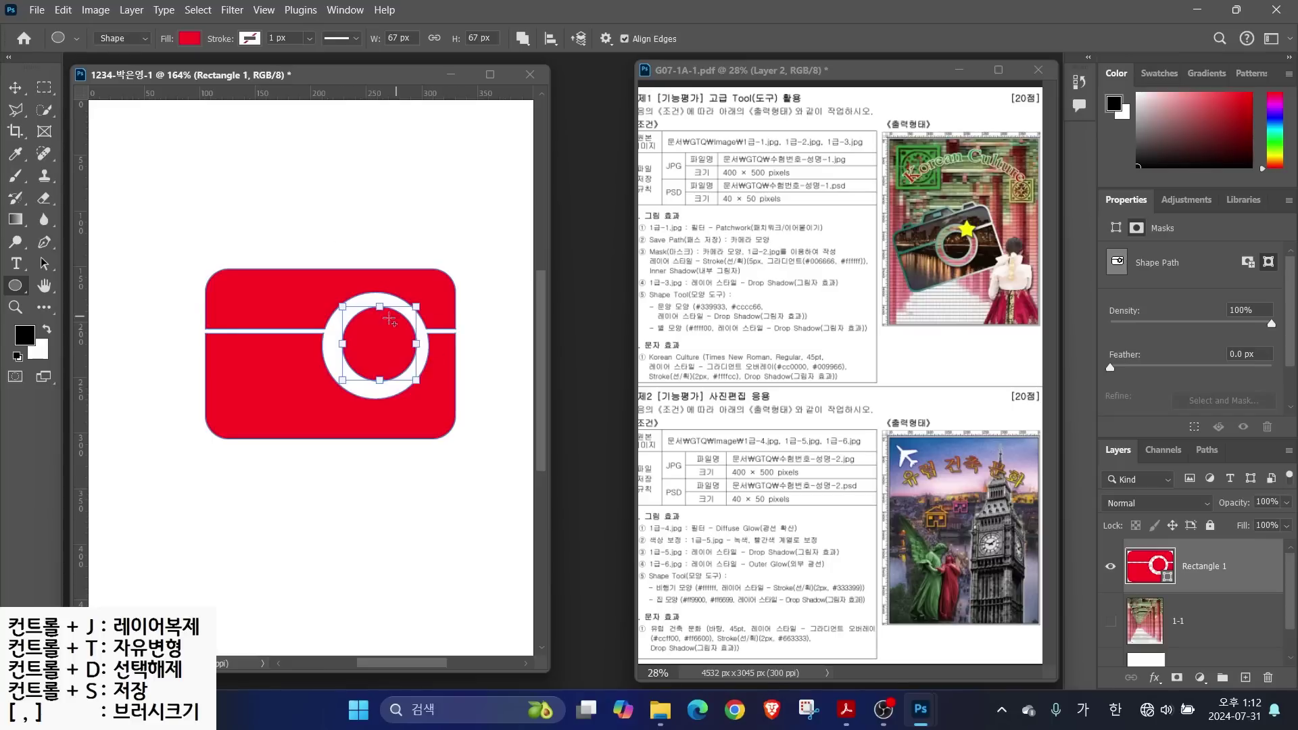
{"action": "key", "text": "Return"}
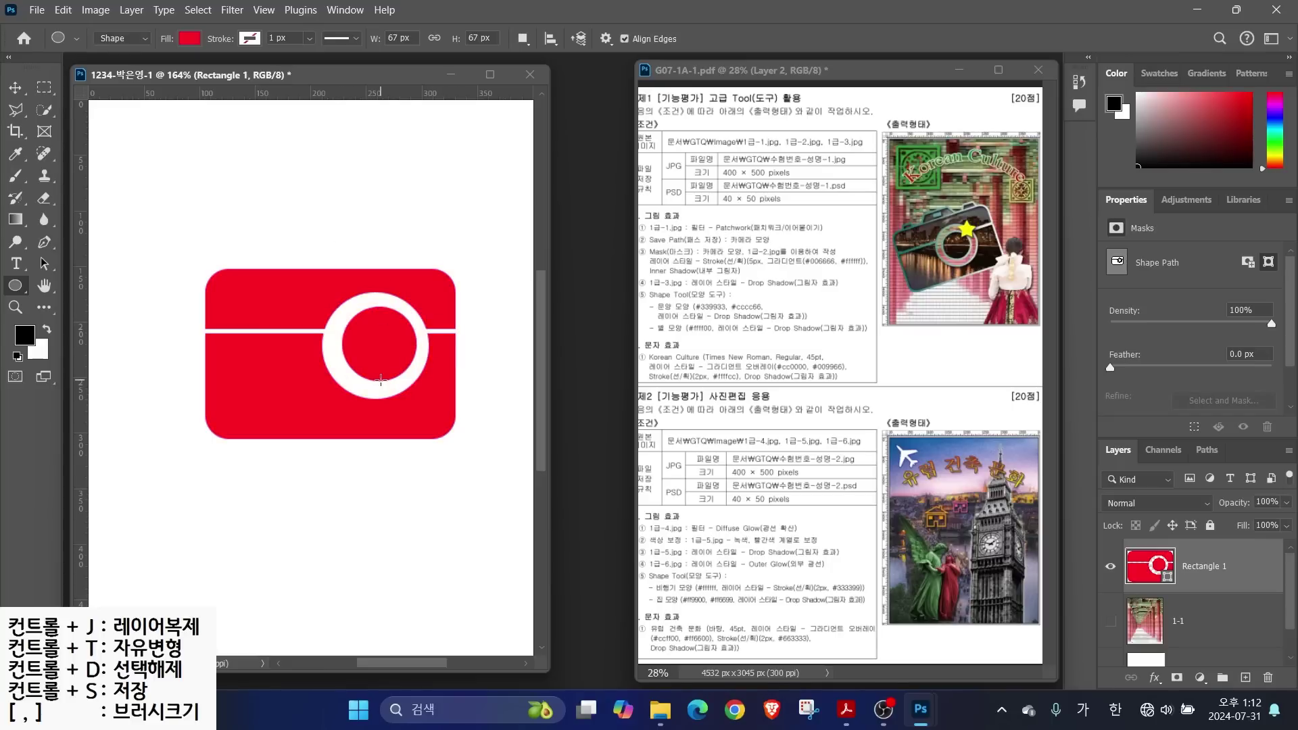
Centre the inner circle in the hole with the Path Selection Tool and arrow-key nudges
{"action": "right_click", "coordinate": [44, 263]}
{"action": "left_click", "coordinate": [108, 262]}
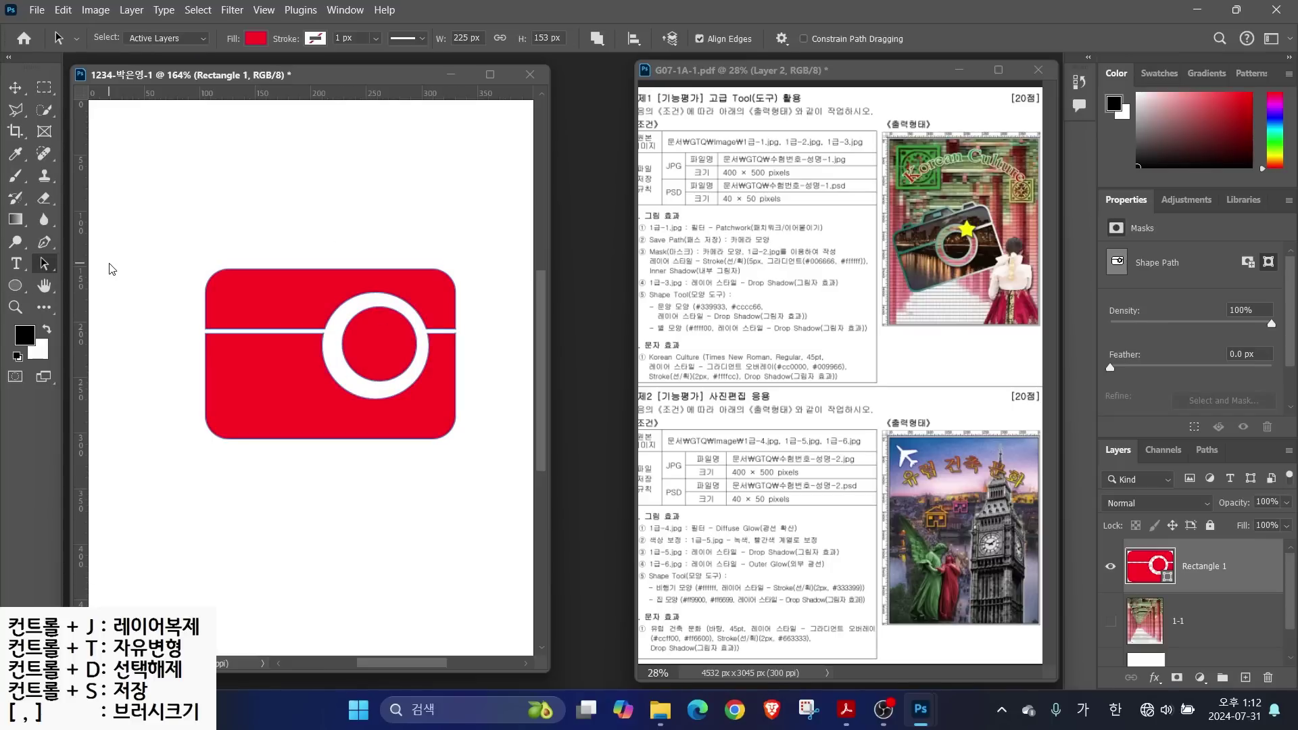
{"action": "left_click", "coordinate": [374, 310]}
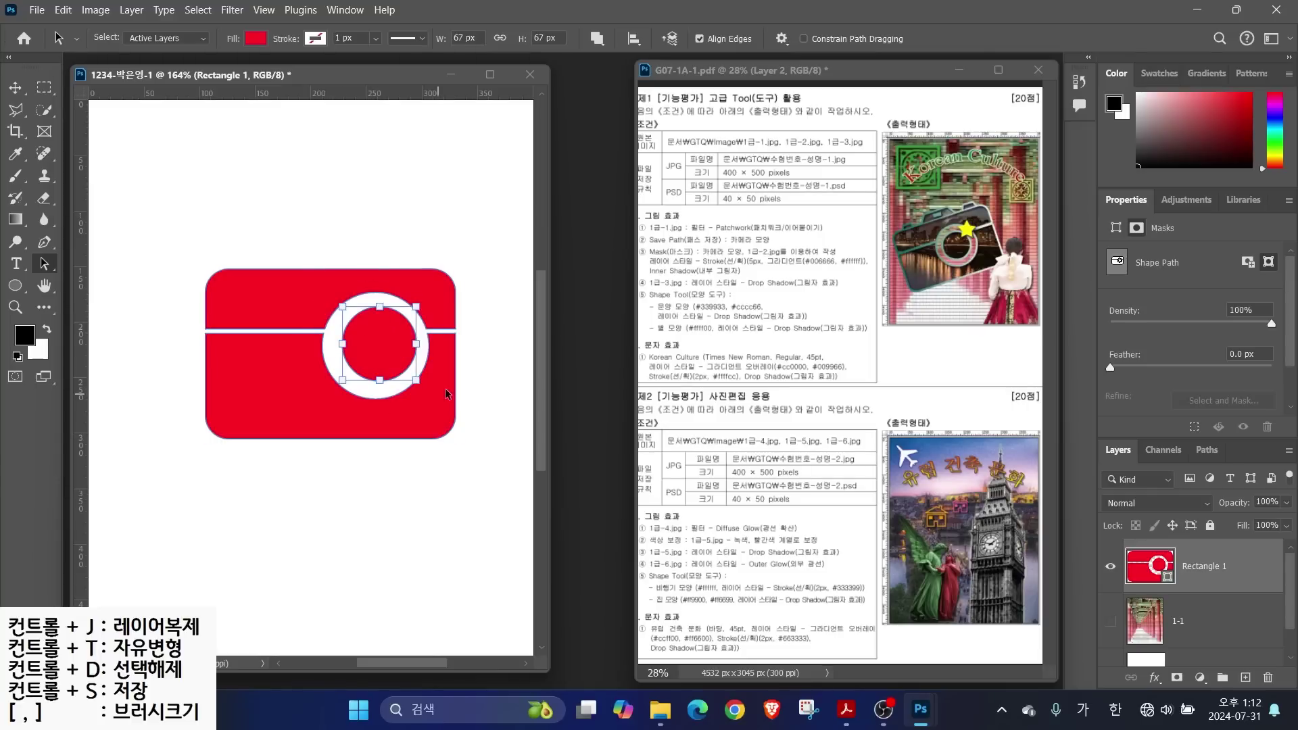
{"action": "key", "text": "Left"}
{"action": "key", "text": "Left"}
{"action": "key", "text": "Down"}
{"action": "key", "text": "Down"}
{"action": "key", "text": "Left"}
{"action": "key", "text": "Left"}
{"action": "key", "text": "Right"}
{"action": "key", "text": "Right"}
{"action": "key", "text": "Down"}
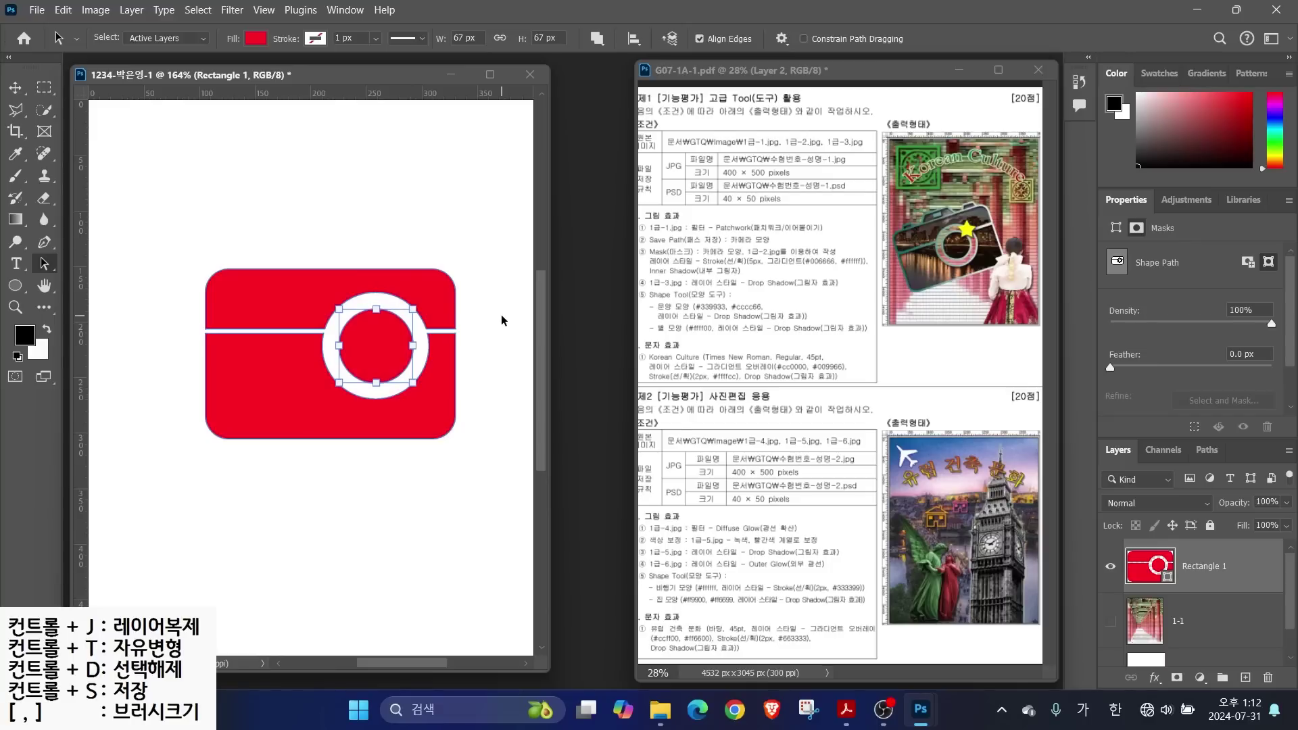
{"action": "key", "text": "Return"}
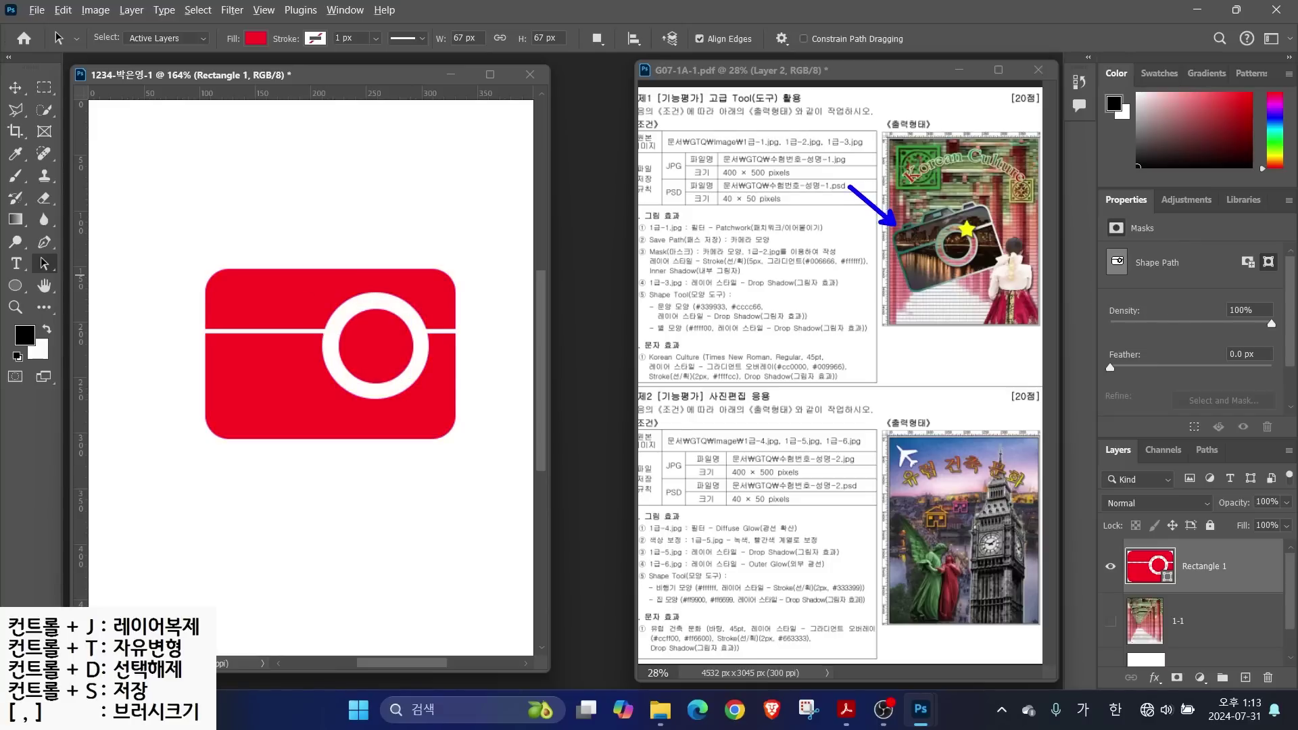
Set the Rectangle Tool to Combine Shapes on Rectangle 1 and zoom in on the camera
{"action": "left_click", "coordinate": [15, 285]}
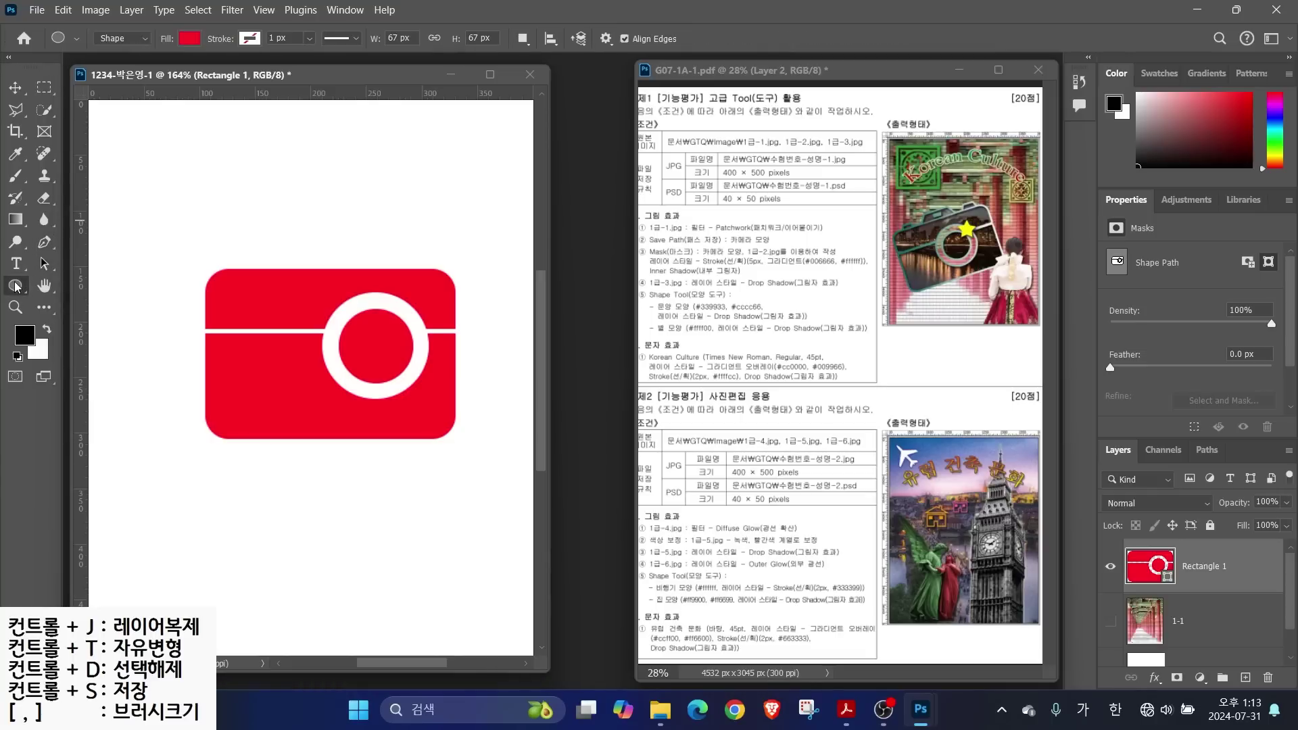
{"action": "left_click", "coordinate": [71, 286]}
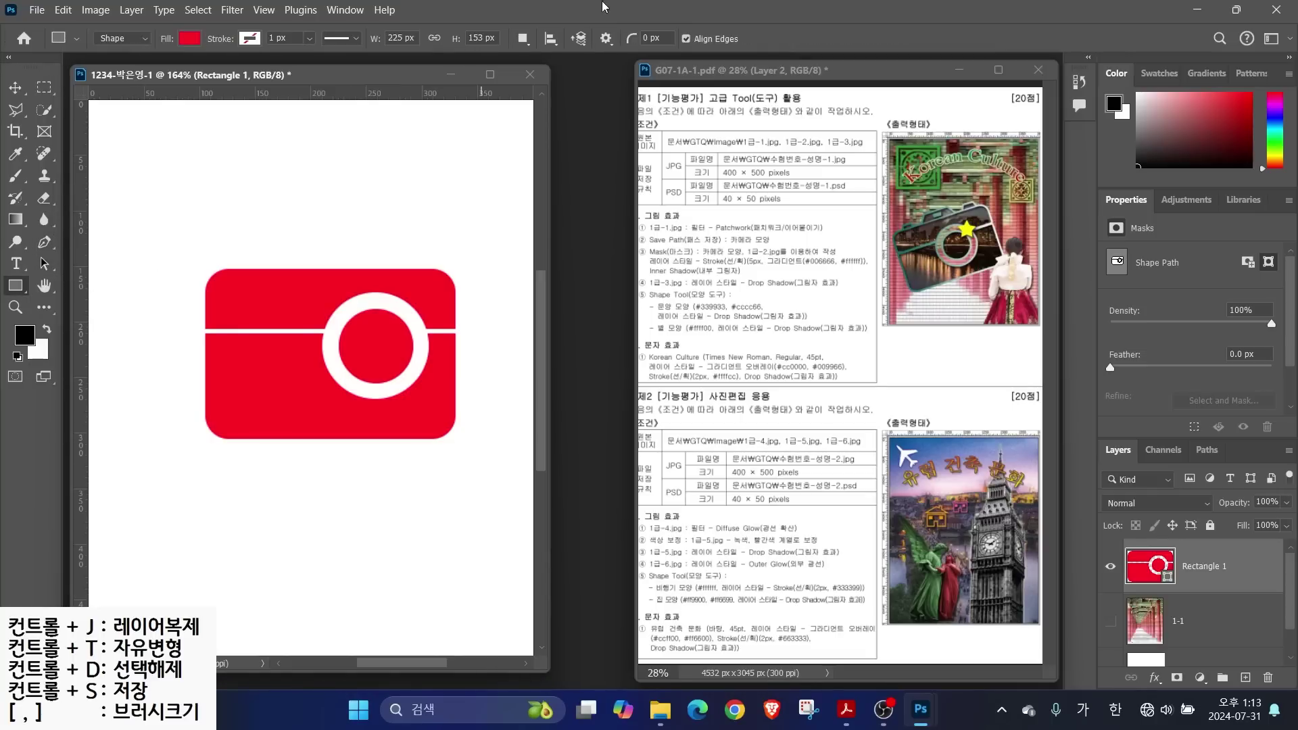
{"action": "left_click", "coordinate": [525, 38]}
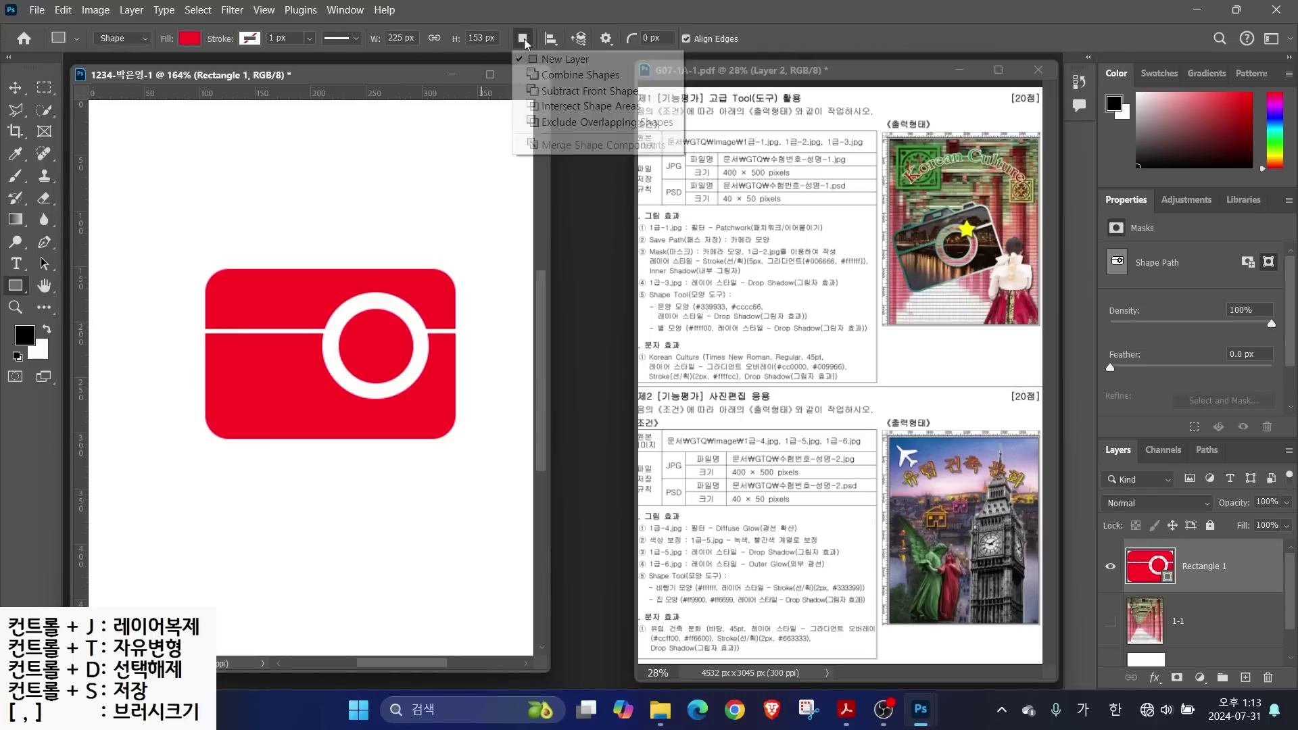
{"action": "left_click", "coordinate": [543, 76]}
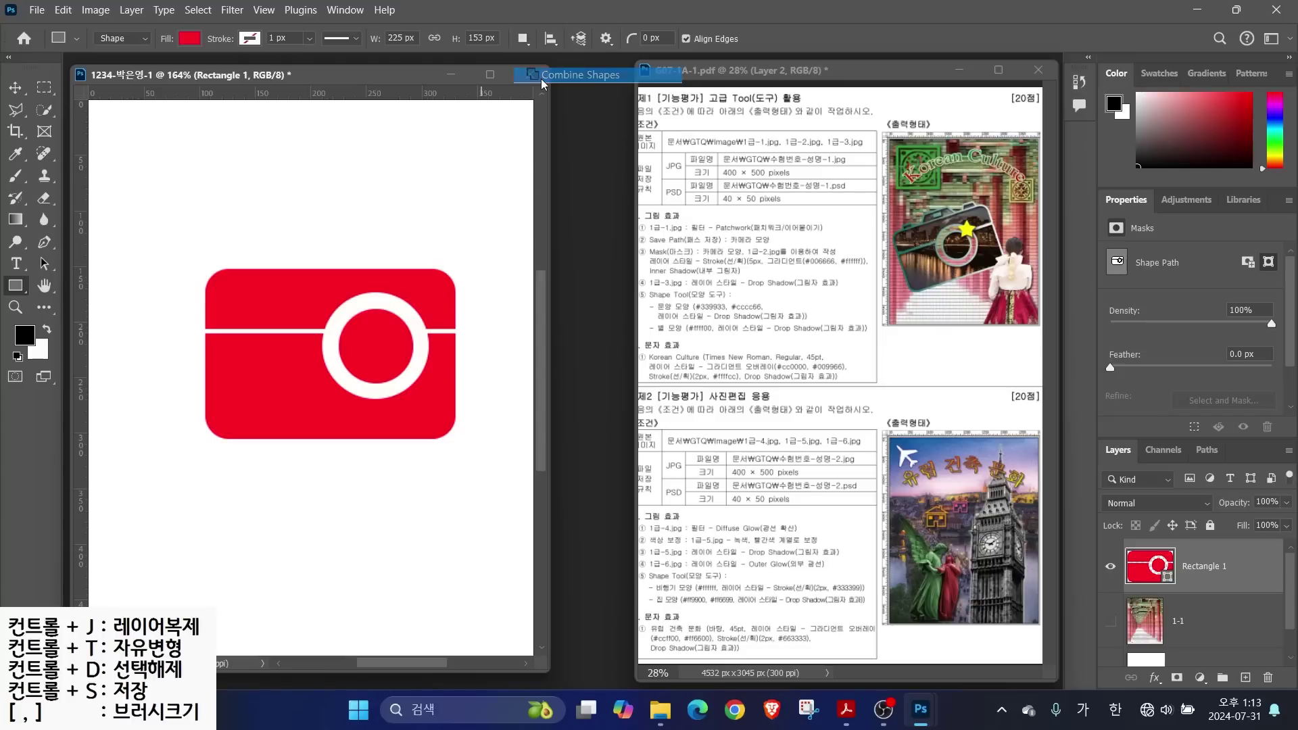
{"action": "left_click", "coordinate": [526, 39]}
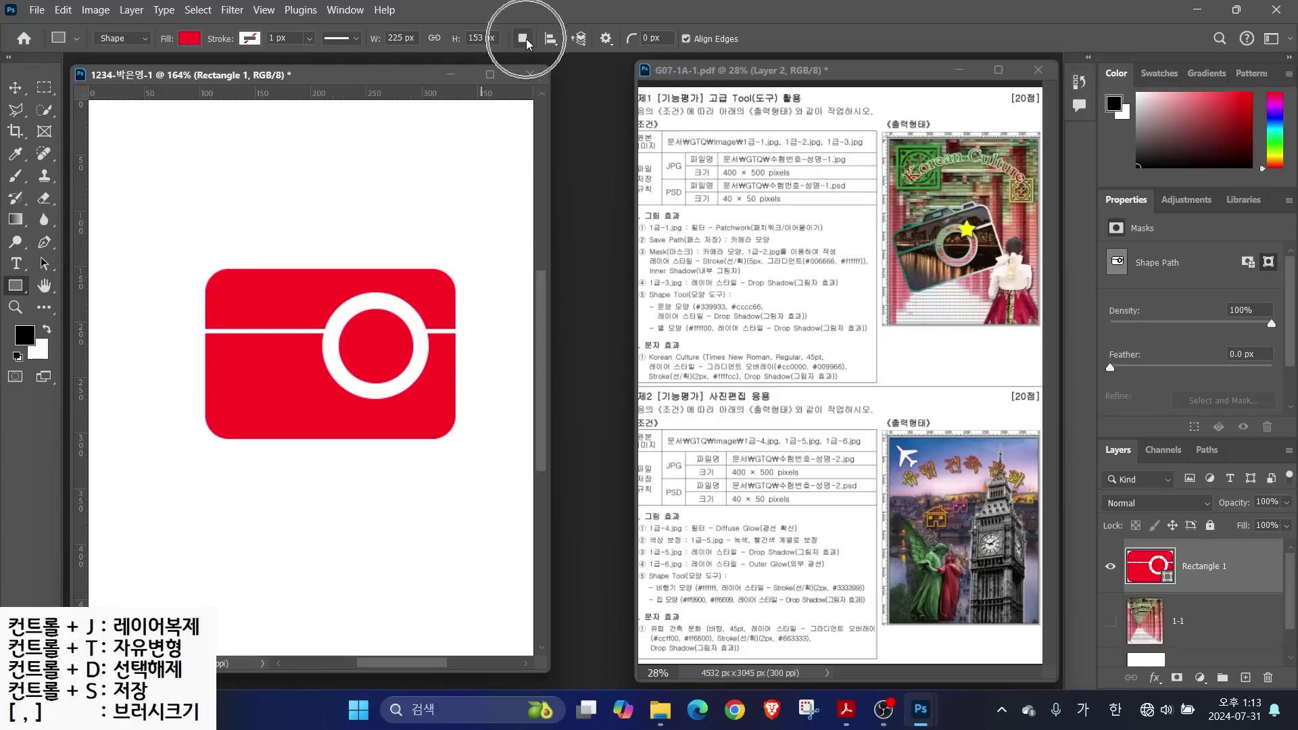
{"action": "left_click", "coordinate": [542, 76]}
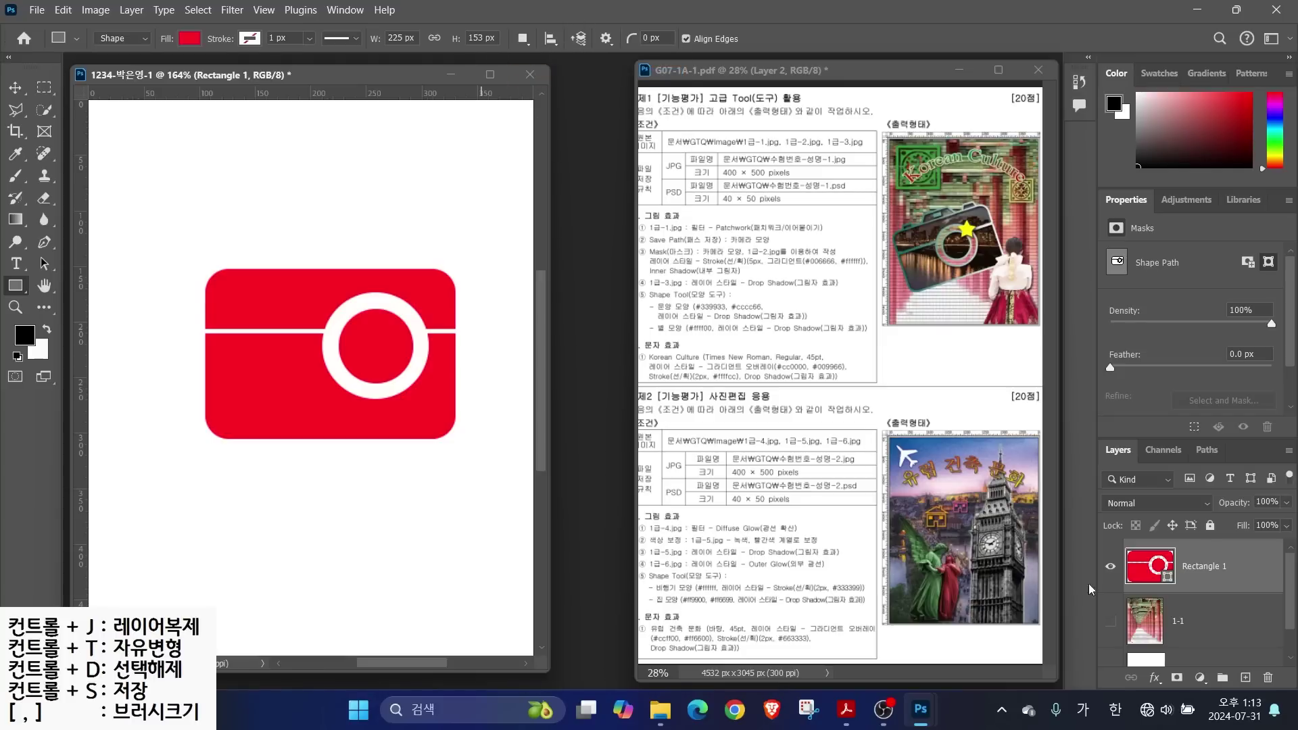
{"action": "left_click", "coordinate": [1195, 614]}
{"action": "left_click", "coordinate": [1203, 572]}
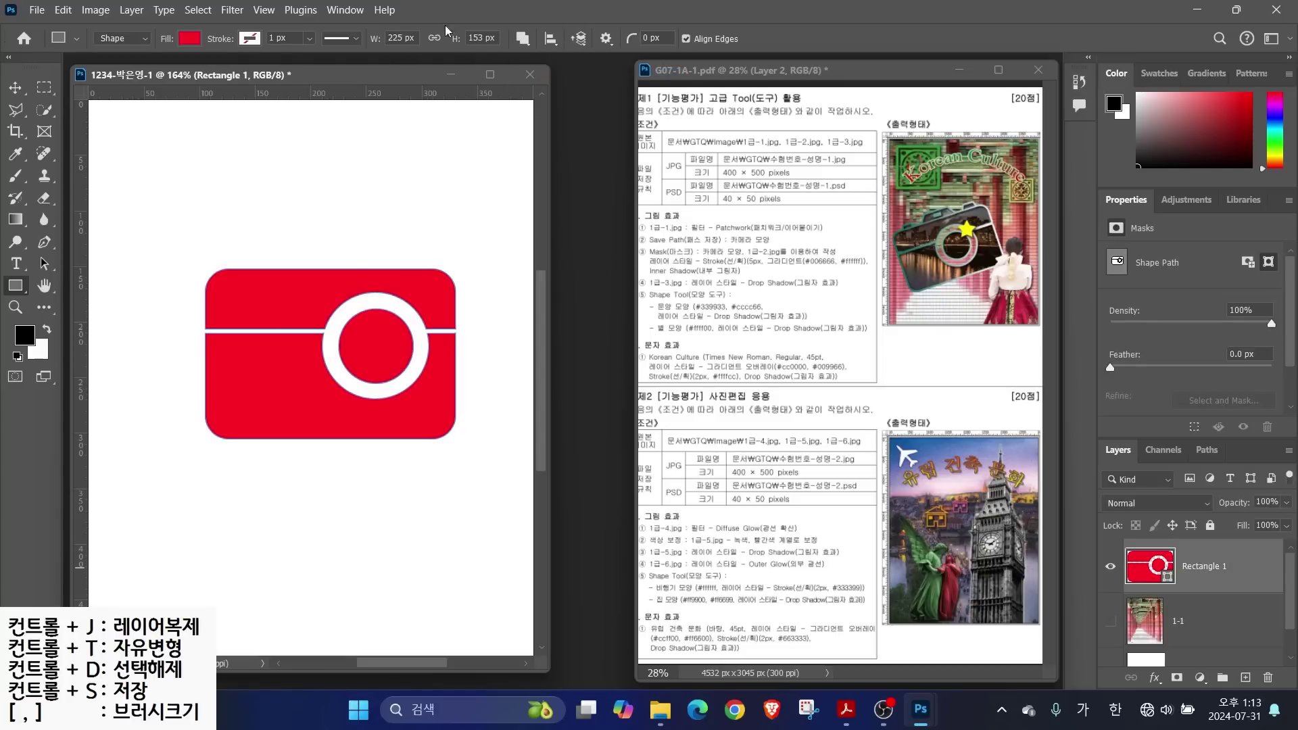
{"action": "left_click", "coordinate": [526, 46]}
{"action": "scroll", "coordinate": [233, 260], "scroll_direction": "up", "scroll_amount": 3}
Draw a small rectangle above the body's top-left and reshape it into a trapezoid hump
{"action": "left_click_drag", "start_coordinate": [233, 273], "coordinate": [298, 238]}
{"action": "left_click", "coordinate": [44, 264]}
{"action": "right_click", "coordinate": [44, 263]}
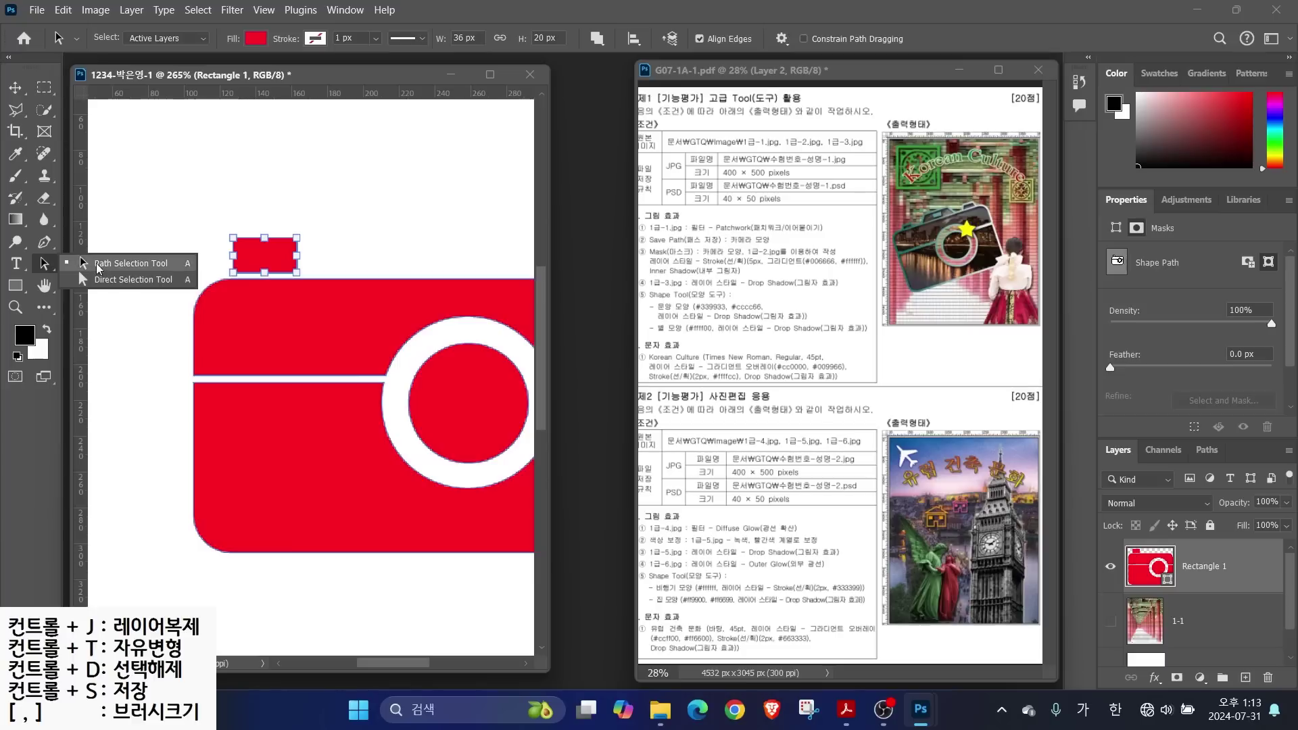
{"action": "left_click", "coordinate": [108, 284]}
{"action": "left_click_drag", "start_coordinate": [204, 200], "coordinate": [288, 250]}
{"action": "left_click", "coordinate": [201, 238]}
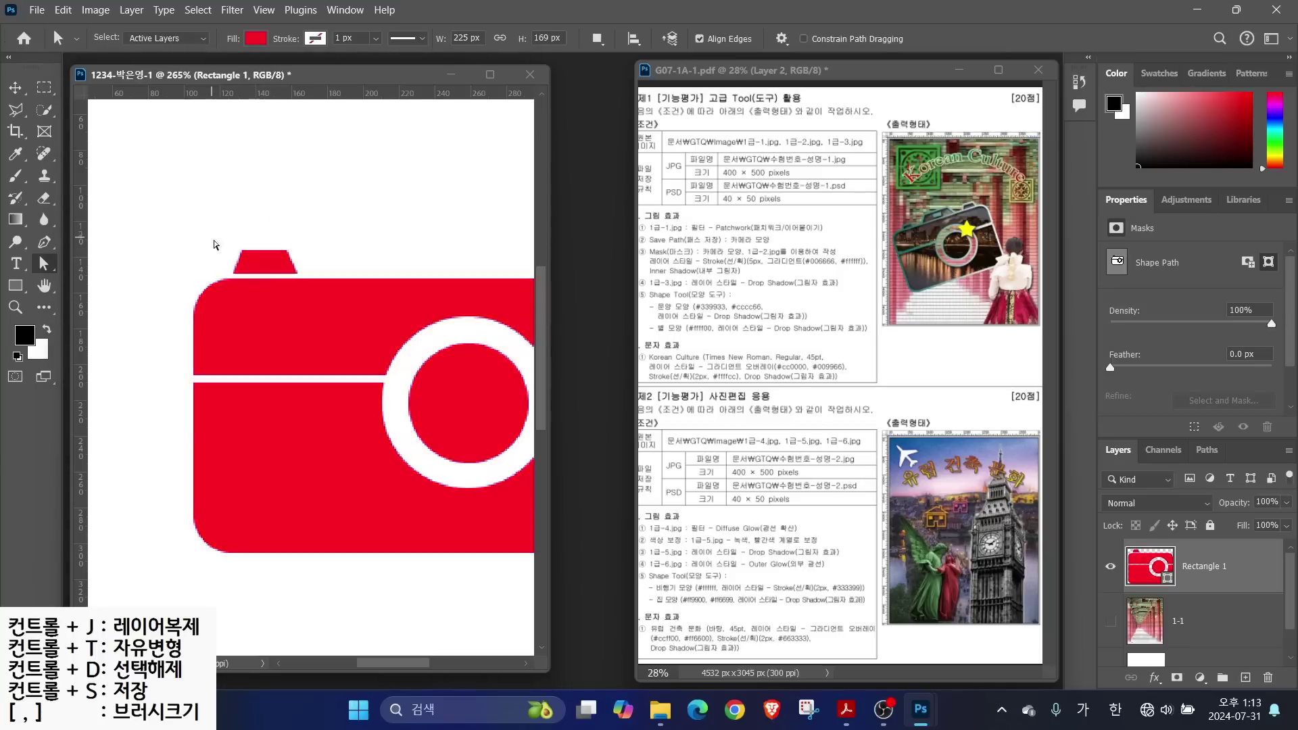
Alt-drag copies of the small trapezoid to the right side and middle of the camera top
{"action": "right_click", "coordinate": [42, 265]}
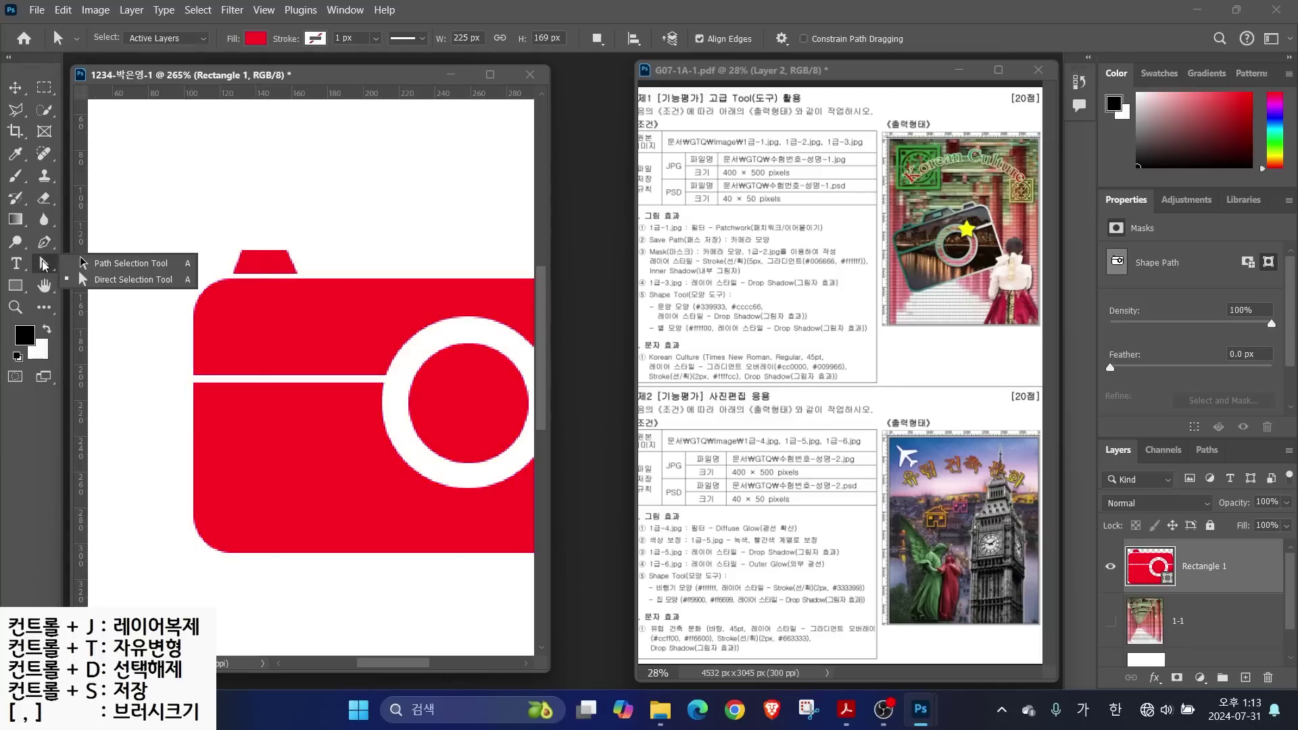
{"action": "left_click", "coordinate": [118, 263]}
{"action": "right_click", "coordinate": [44, 267]}
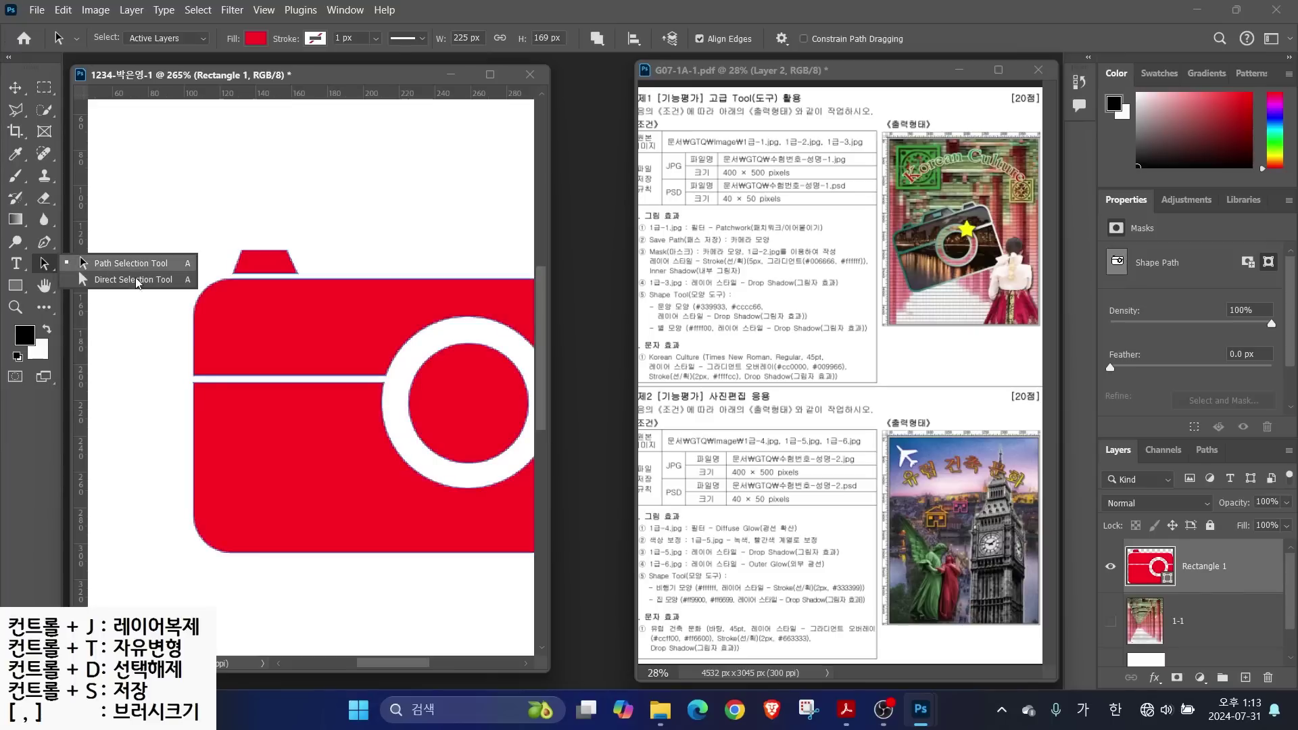
{"action": "left_click", "coordinate": [116, 280]}
{"action": "left_click", "coordinate": [273, 257]}
{"action": "left_click_drag", "start_coordinate": [396, 245], "coordinate": [291, 251]}
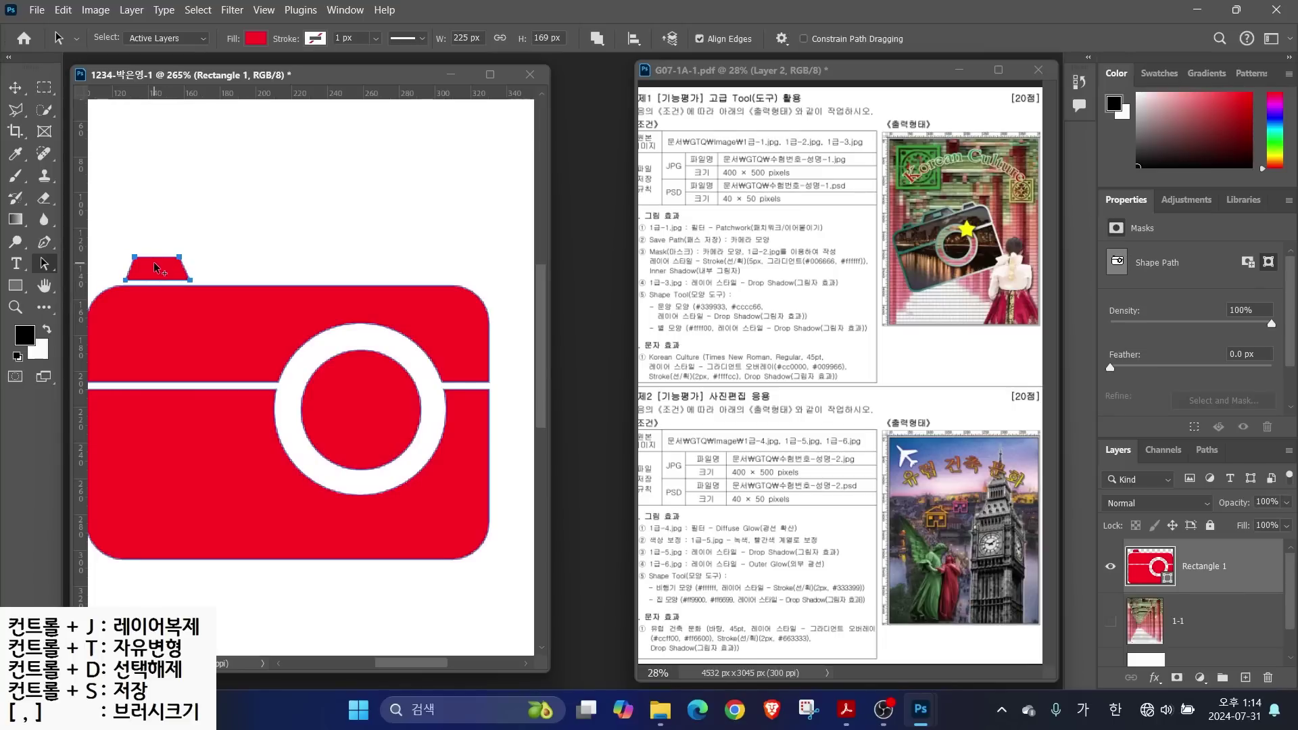
{"action": "left_click_drag", "start_coordinate": [153, 262], "coordinate": [421, 264]}
{"action": "left_click_drag", "start_coordinate": [418, 261], "coordinate": [240, 261]}
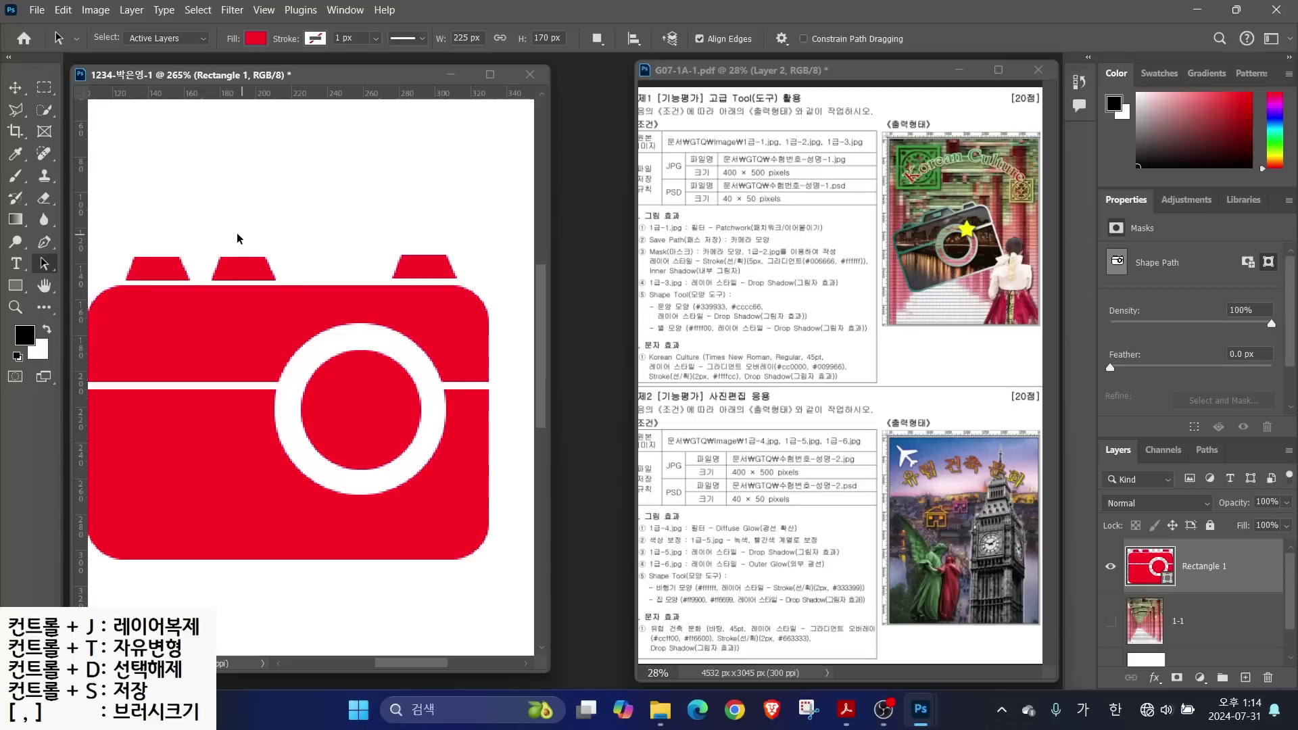
Widen and raise the middle trapezoid's anchors into a taller central hump
{"action": "left_click_drag", "start_coordinate": [240, 242], "coordinate": [279, 281]}
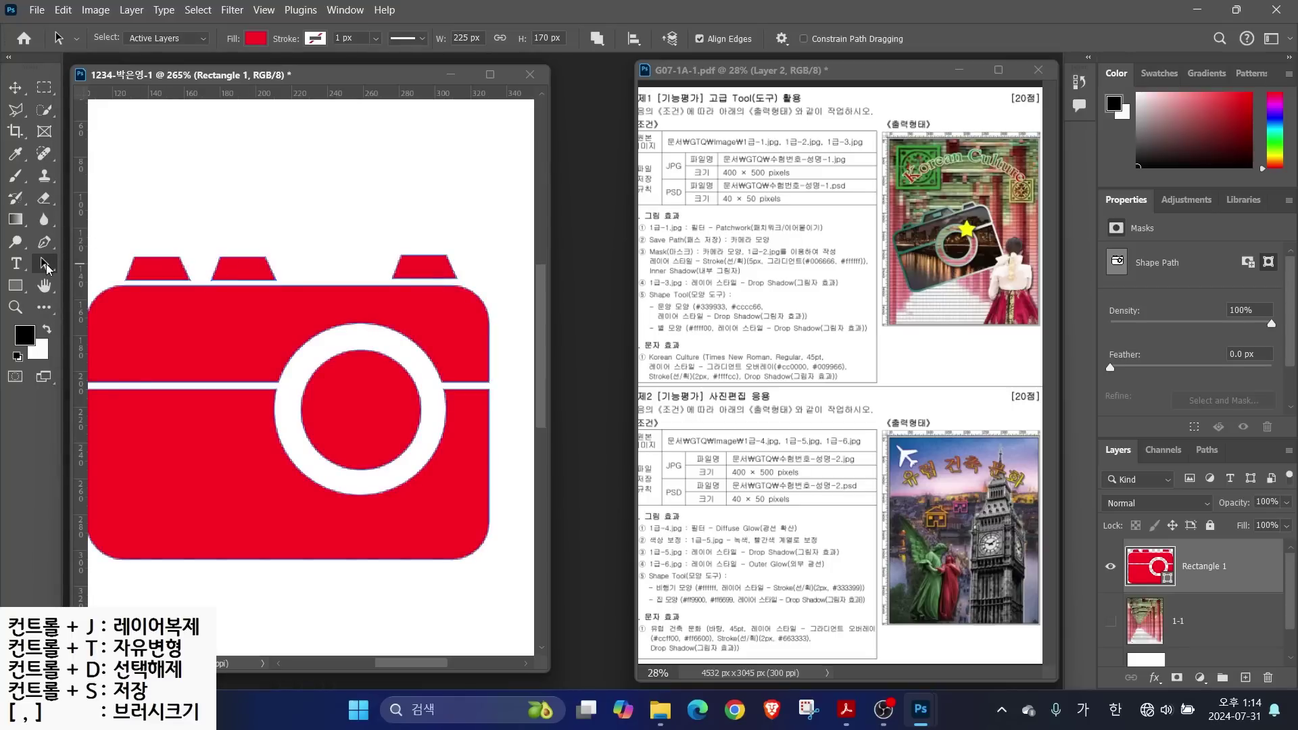
{"action": "right_click", "coordinate": [44, 265]}
{"action": "left_click", "coordinate": [108, 282]}
{"action": "left_click_drag", "start_coordinate": [270, 278], "coordinate": [203, 243]}
{"action": "left_click_drag", "start_coordinate": [351, 256], "coordinate": [350, 226]}
{"action": "left_click_drag", "start_coordinate": [220, 226], "coordinate": [240, 226]}
{"action": "left_click_drag", "start_coordinate": [350, 225], "coordinate": [484, 292]}
Nudge the right small trapezoid down to line it up with the camera body
{"action": "left_click_drag", "start_coordinate": [377, 239], "coordinate": [475, 293]}
{"action": "key", "text": "Down"}
{"action": "key", "text": "Return"}
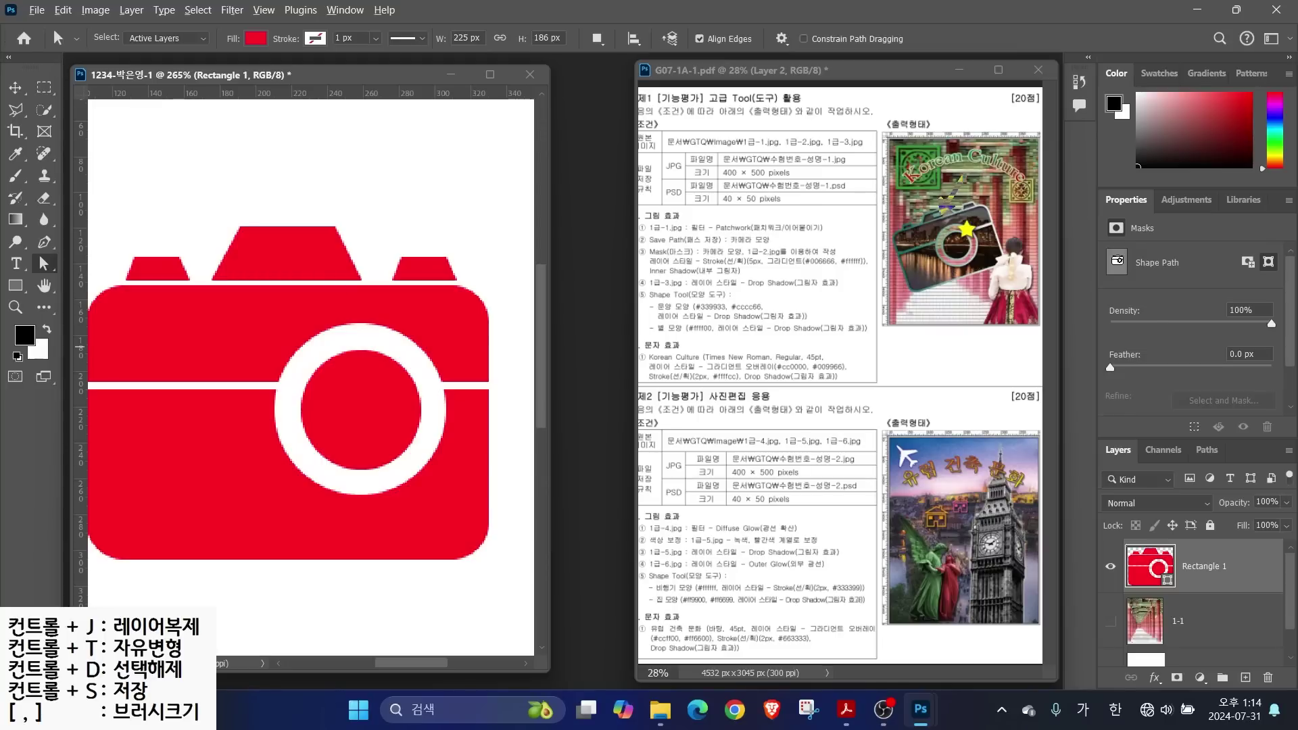
Cut a small 21 × 8 px rectangular slot into the camera's central bump with Subtract Front Shape
{"action": "left_click", "coordinate": [16, 287]}
{"action": "left_click", "coordinate": [523, 38]}
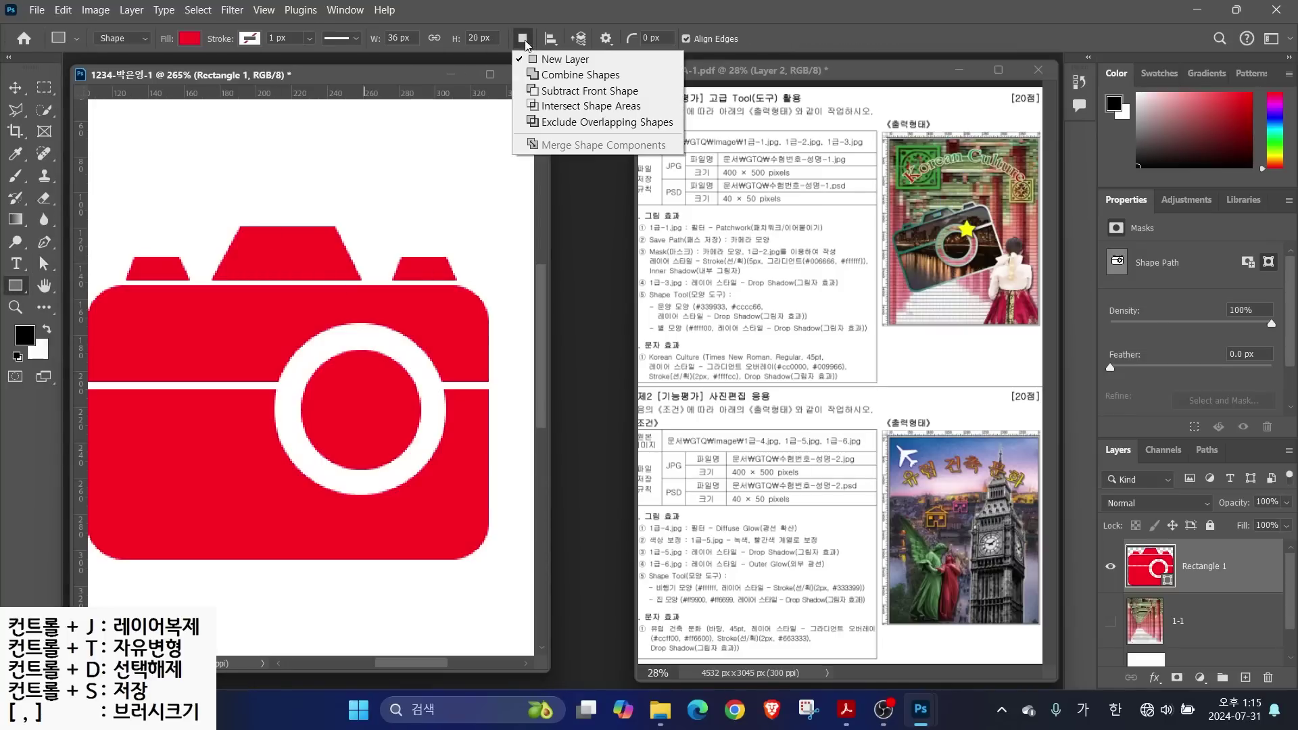
{"action": "left_click", "coordinate": [560, 100]}
{"action": "left_click", "coordinate": [523, 39]}
{"action": "left_click", "coordinate": [551, 98]}
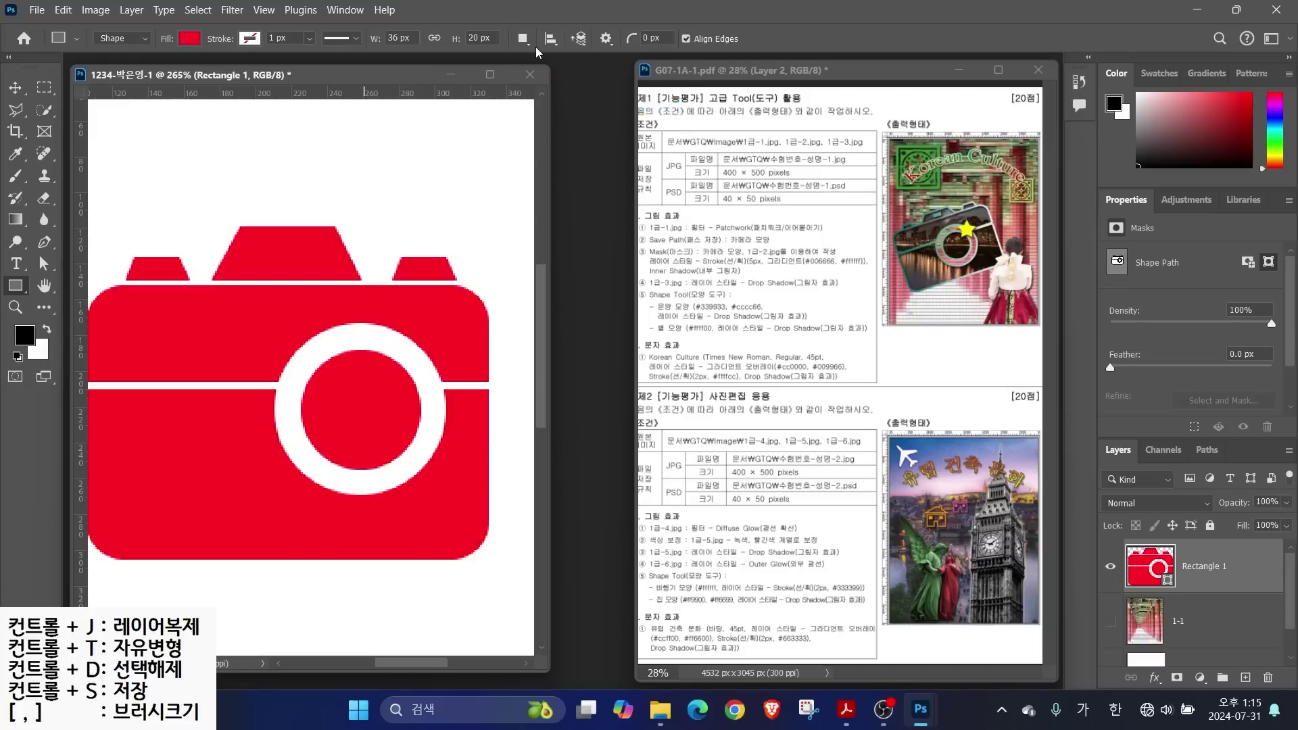
{"action": "left_click", "coordinate": [1211, 617]}
{"action": "left_click", "coordinate": [1210, 579]}
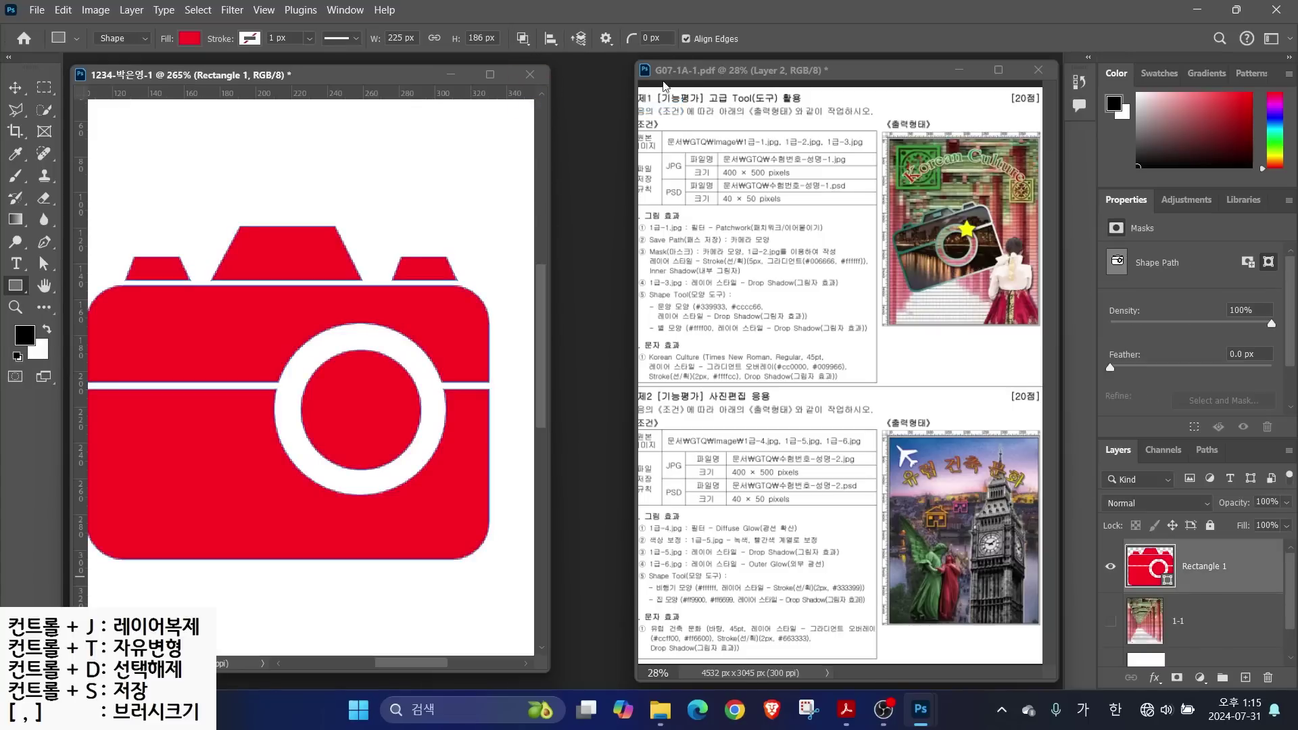
{"action": "left_click", "coordinate": [526, 39]}
{"action": "left_click", "coordinate": [551, 98]}
{"action": "left_click_drag", "start_coordinate": [271, 247], "coordinate": [306, 260]}
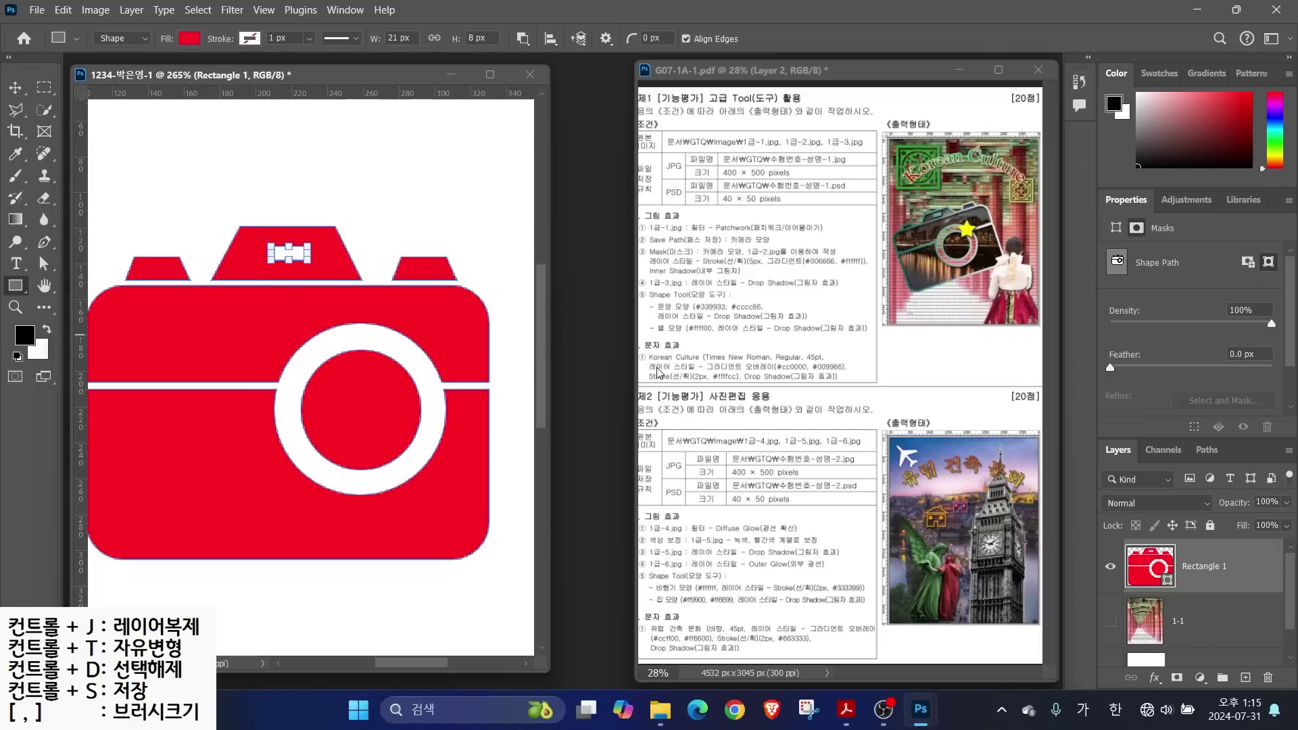
{"action": "key", "text": "Return"}
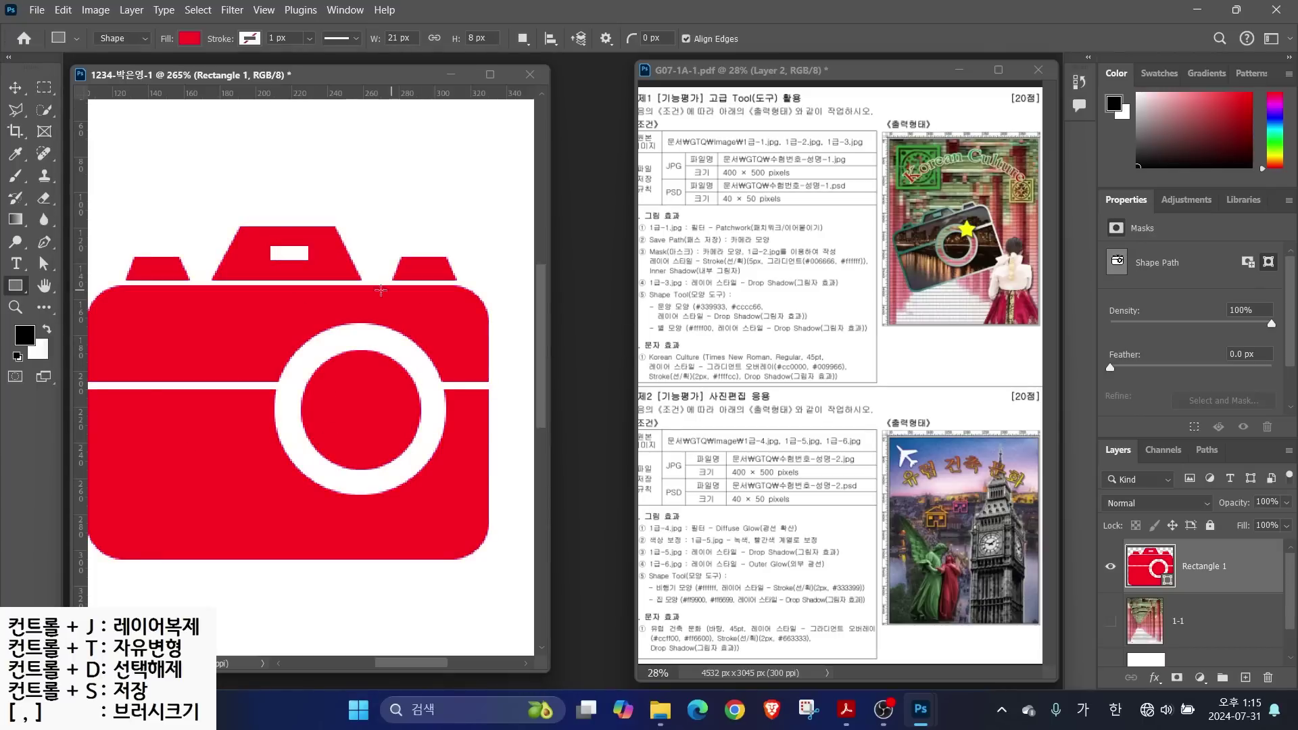
{"action": "double_click", "coordinate": [50, 288]}
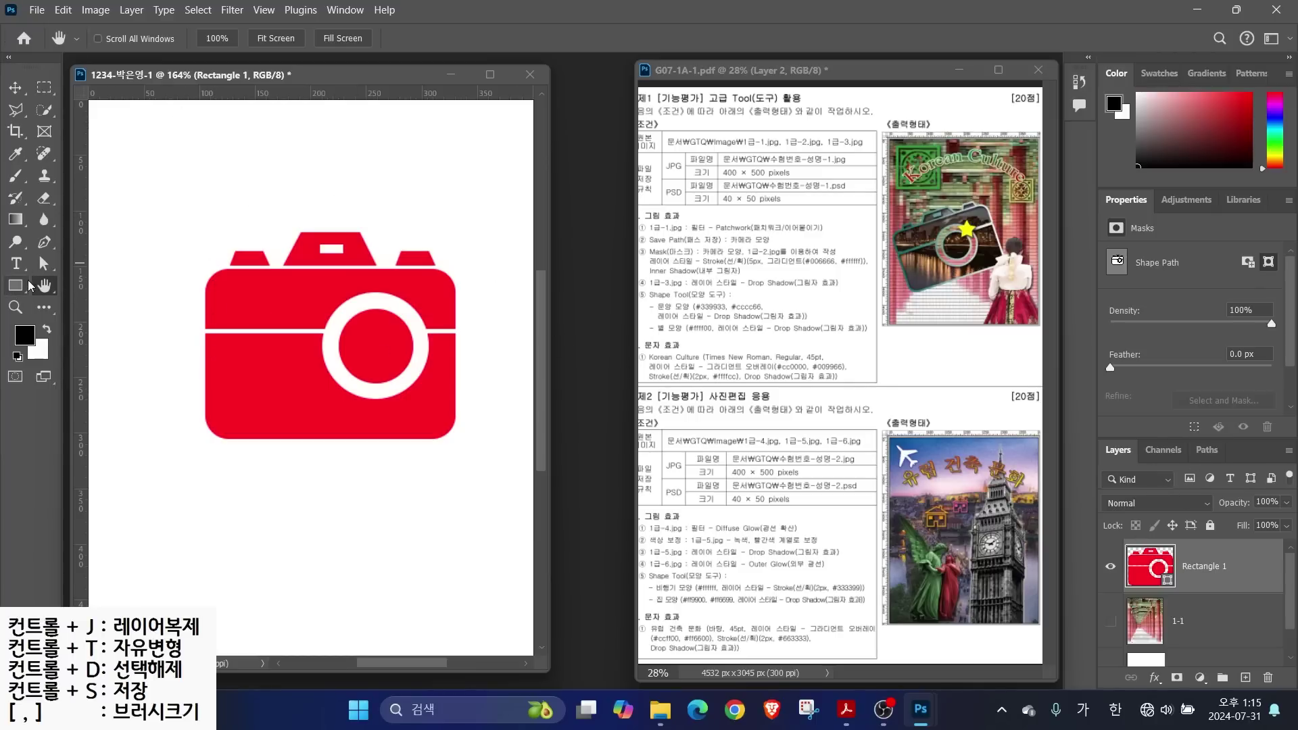
Select the entire camera outline with the Path Selection tool
{"action": "right_click", "coordinate": [44, 263]}
{"action": "left_click", "coordinate": [101, 260]}
{"action": "left_click_drag", "start_coordinate": [157, 199], "coordinate": [497, 485]}
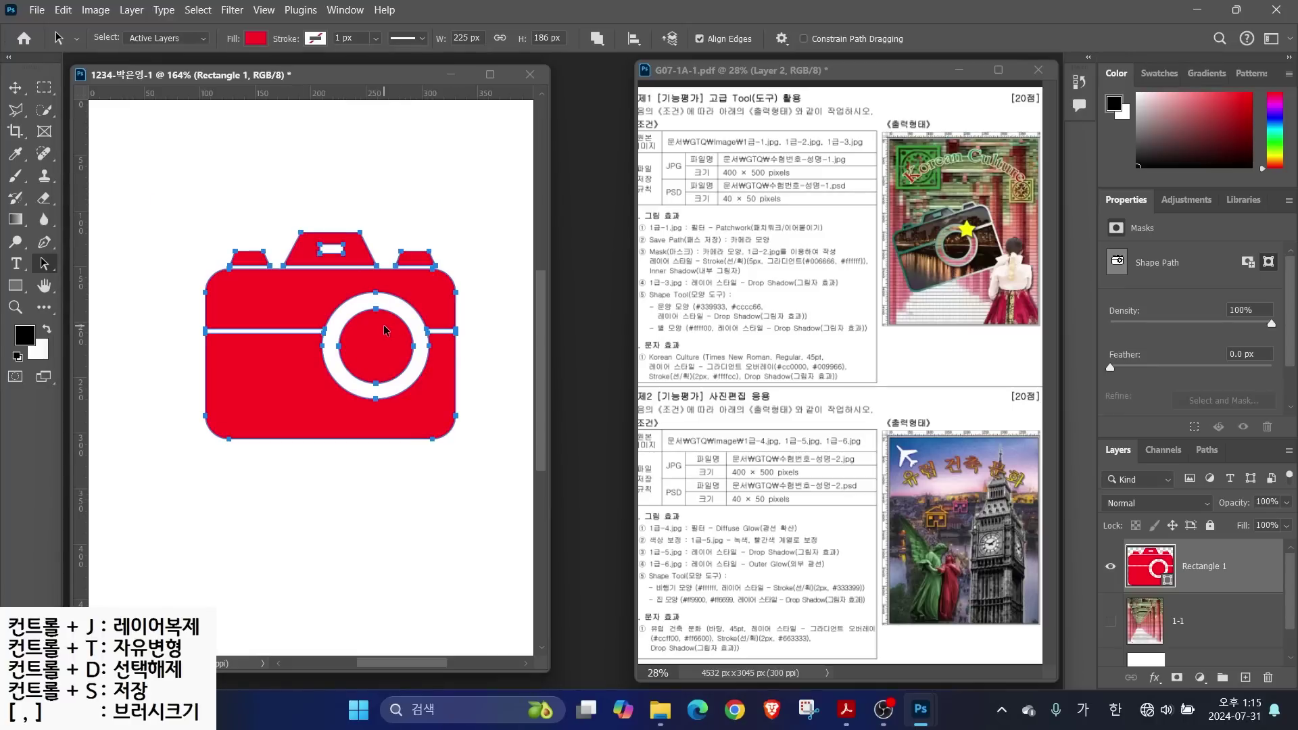
Free-transform the camera path: rotate it −18°, move it down-left and scale to about 122.6%
{"action": "left_click", "coordinate": [62, 10]}
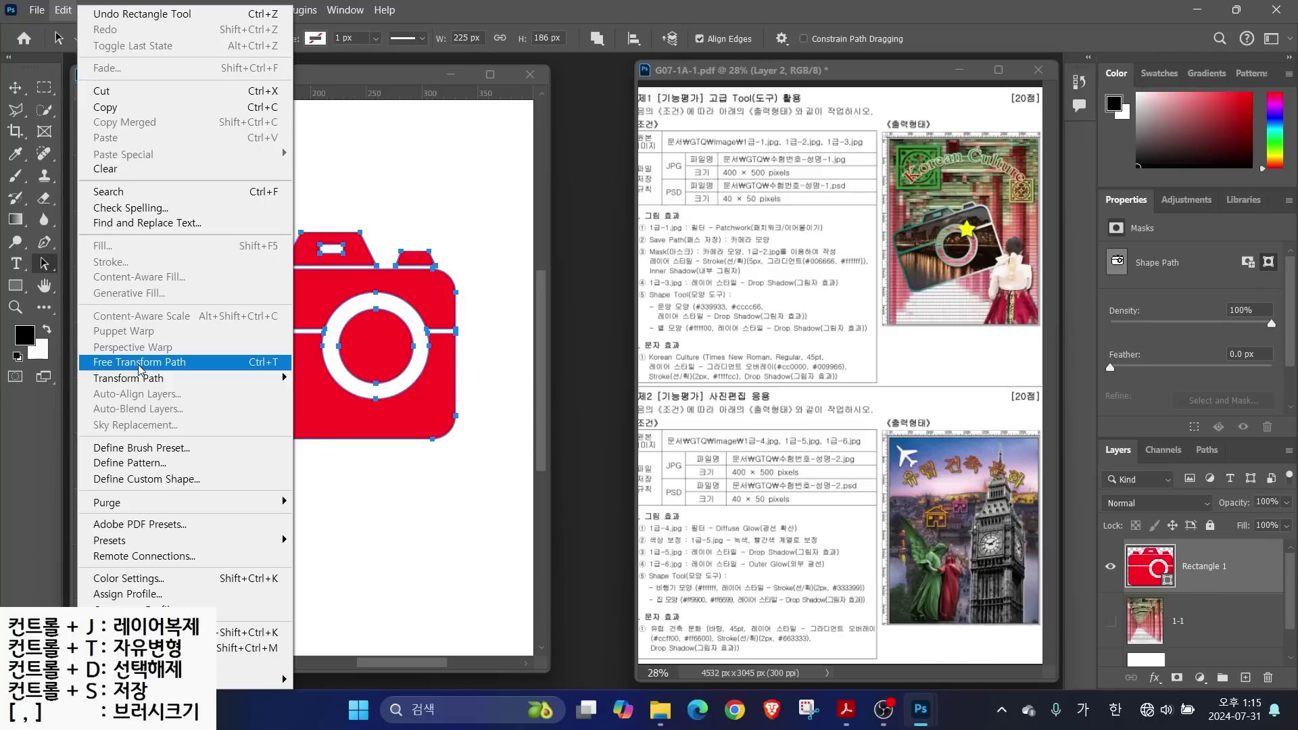
{"action": "left_click", "coordinate": [164, 363]}
{"action": "left_click_drag", "start_coordinate": [474, 222], "coordinate": [469, 122]}
{"action": "left_click_drag", "start_coordinate": [278, 326], "coordinate": [202, 413]}
{"action": "left_click_drag", "start_coordinate": [338, 284], "coordinate": [403, 238]}
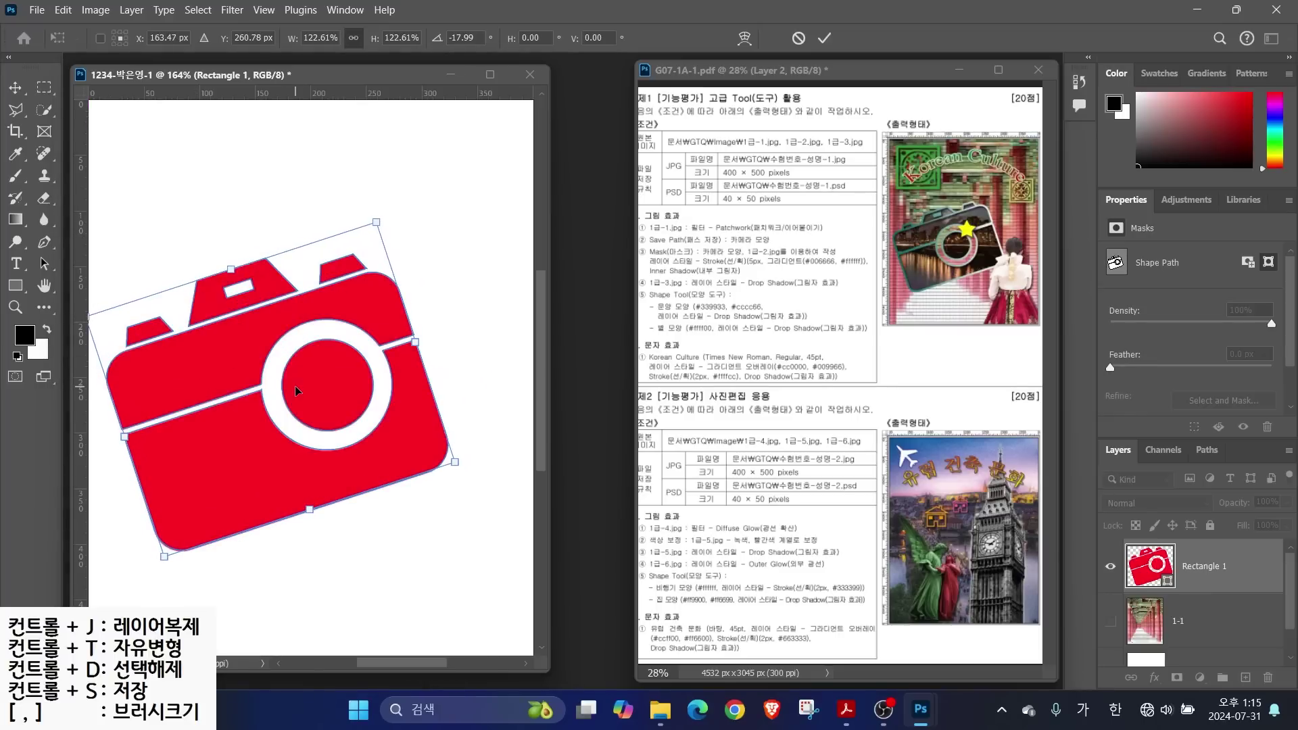
{"action": "key", "text": "Return"}
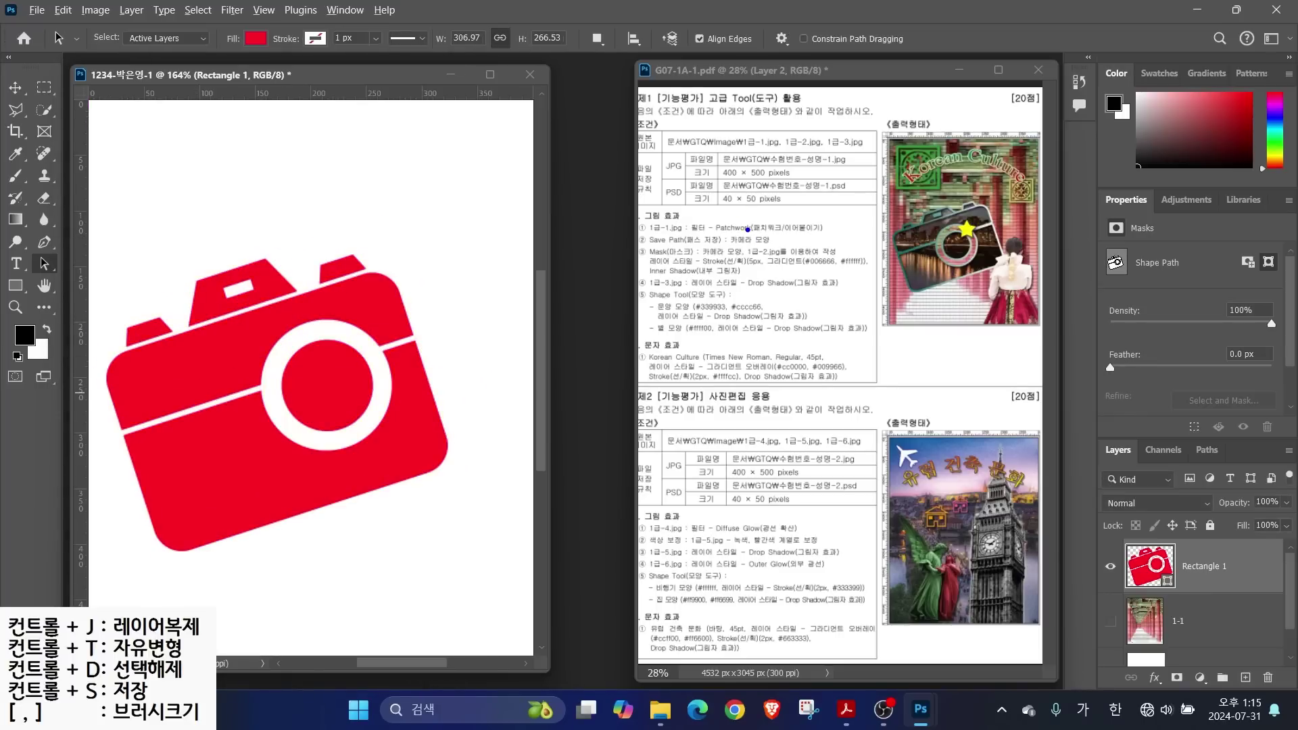
{"action": "left_click_drag", "start_coordinate": [749, 233], "coordinate": [803, 194]}
{"action": "mouse_move", "coordinate": [1089, 426]}
{"action": "left_mouse_down"}
{"action": "mouse_move", "coordinate": [1146, 467]}
{"action": "mouse_move", "coordinate": [1168, 449]}
{"action": "mouse_move", "coordinate": [1184, 467]}
{"action": "mouse_move", "coordinate": [1247, 467]}
{"action": "mouse_move", "coordinate": [1278, 406]}
{"action": "left_mouse_up"}
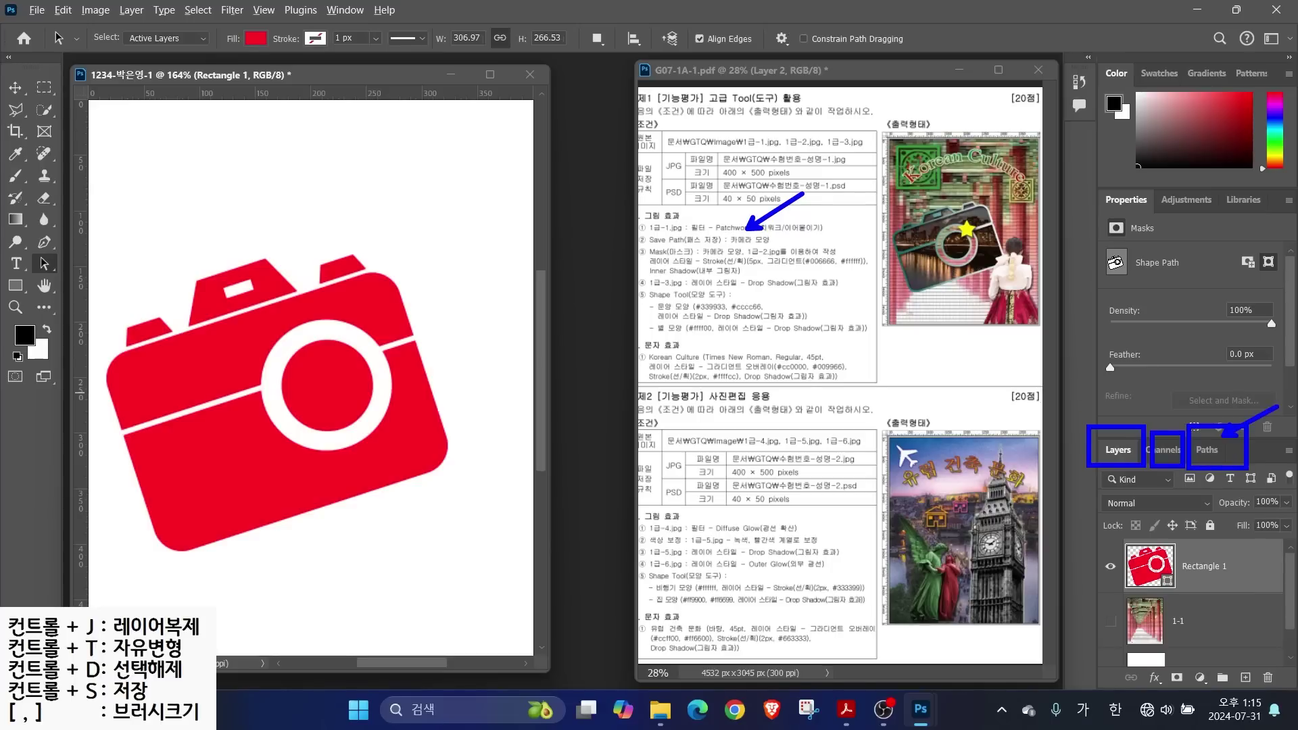
In the Paths panel, save Rectangle 1 Shape Path as a new path named 카메라 모양
{"action": "left_click", "coordinate": [1203, 453]}
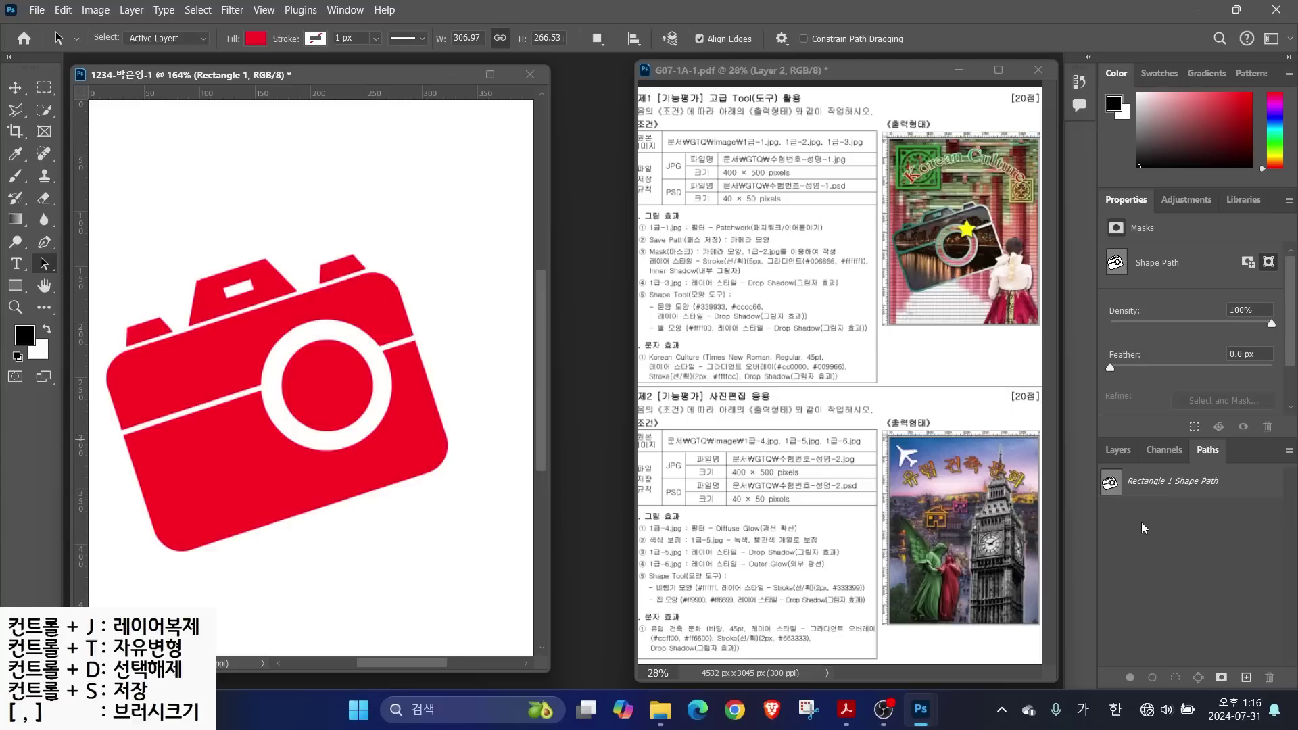
{"action": "left_click_drag", "start_coordinate": [1169, 487], "coordinate": [1208, 548]}
{"action": "left_click_drag", "start_coordinate": [1295, 461], "coordinate": [1290, 438]}
{"action": "left_click", "coordinate": [1289, 451]}
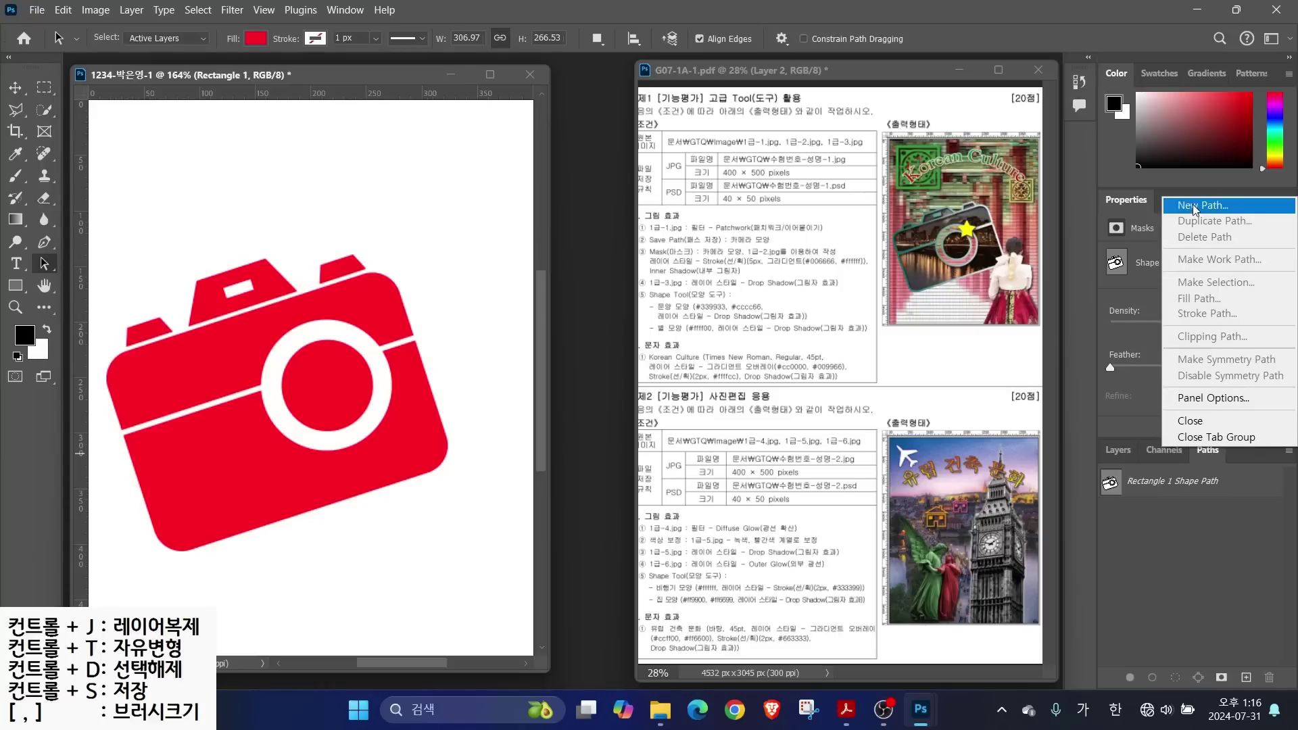
{"action": "left_click", "coordinate": [1200, 562]}
{"action": "left_click", "coordinate": [1234, 484]}
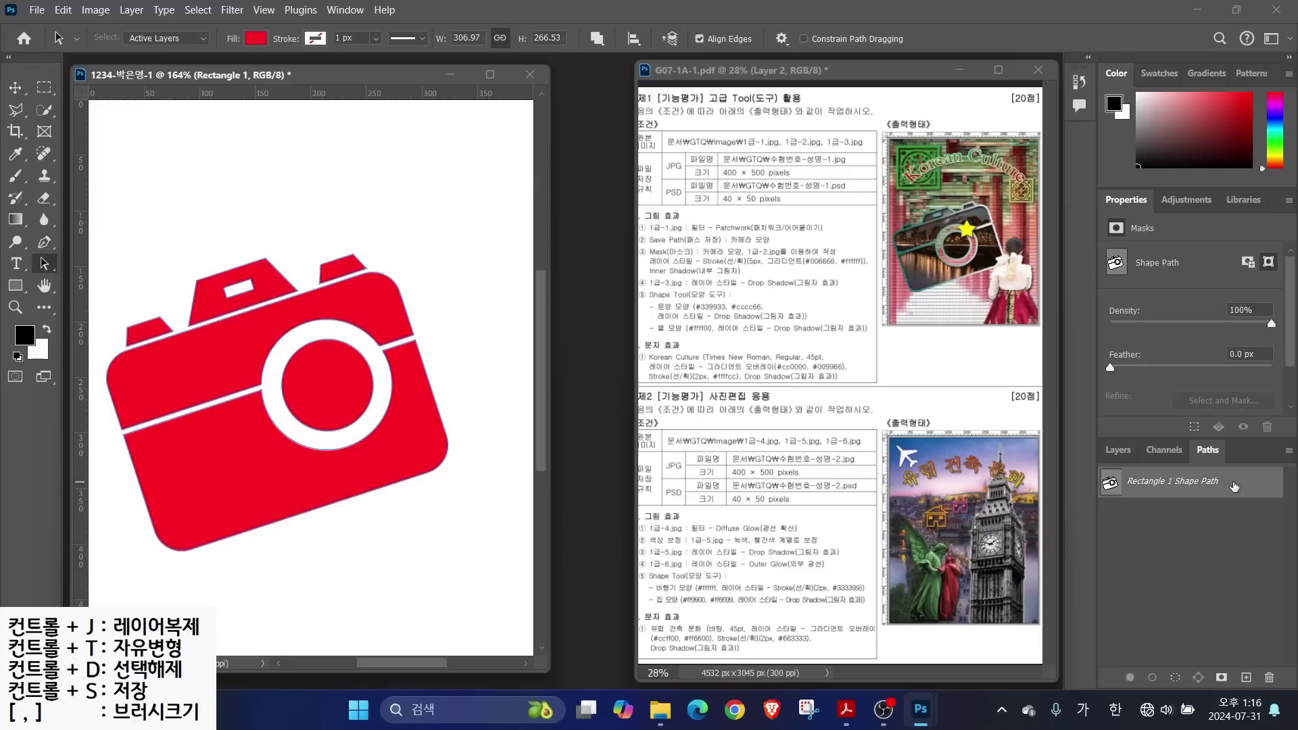
{"action": "double_click", "coordinate": [1234, 484]}
{"action": "left_click_drag", "start_coordinate": [573, 177], "coordinate": [791, 370]}
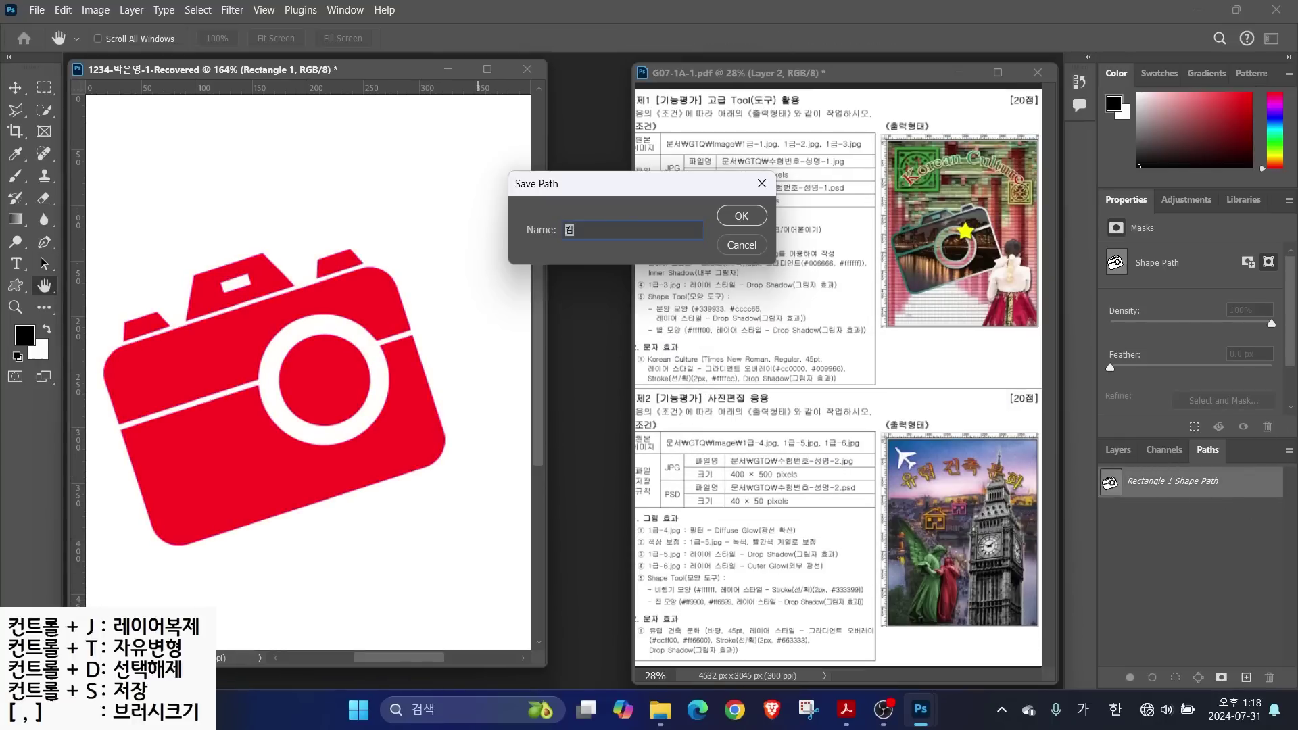
{"action": "type", "text": "카메라 모양"}
{"action": "key", "text": "Return"}
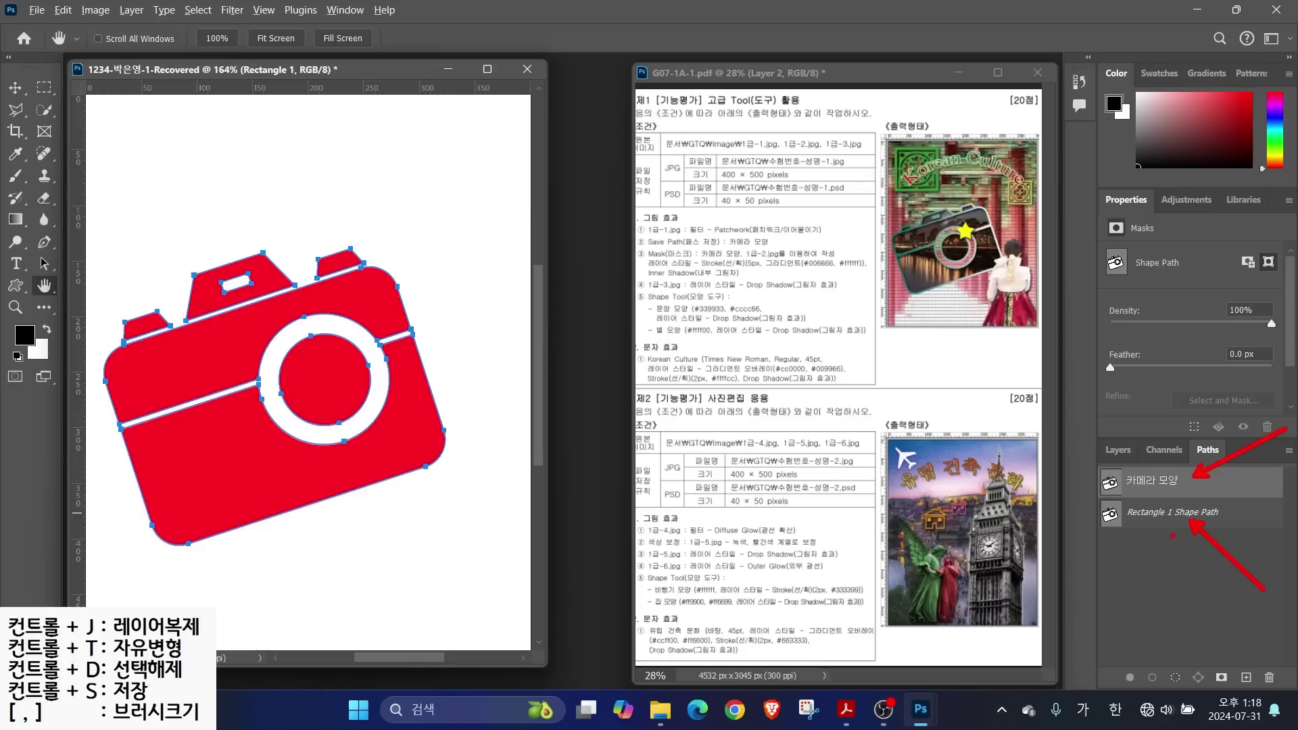
{"action": "left_click", "coordinate": [1194, 573]}
{"action": "left_click_drag", "start_coordinate": [1193, 563], "coordinate": [1241, 520]}
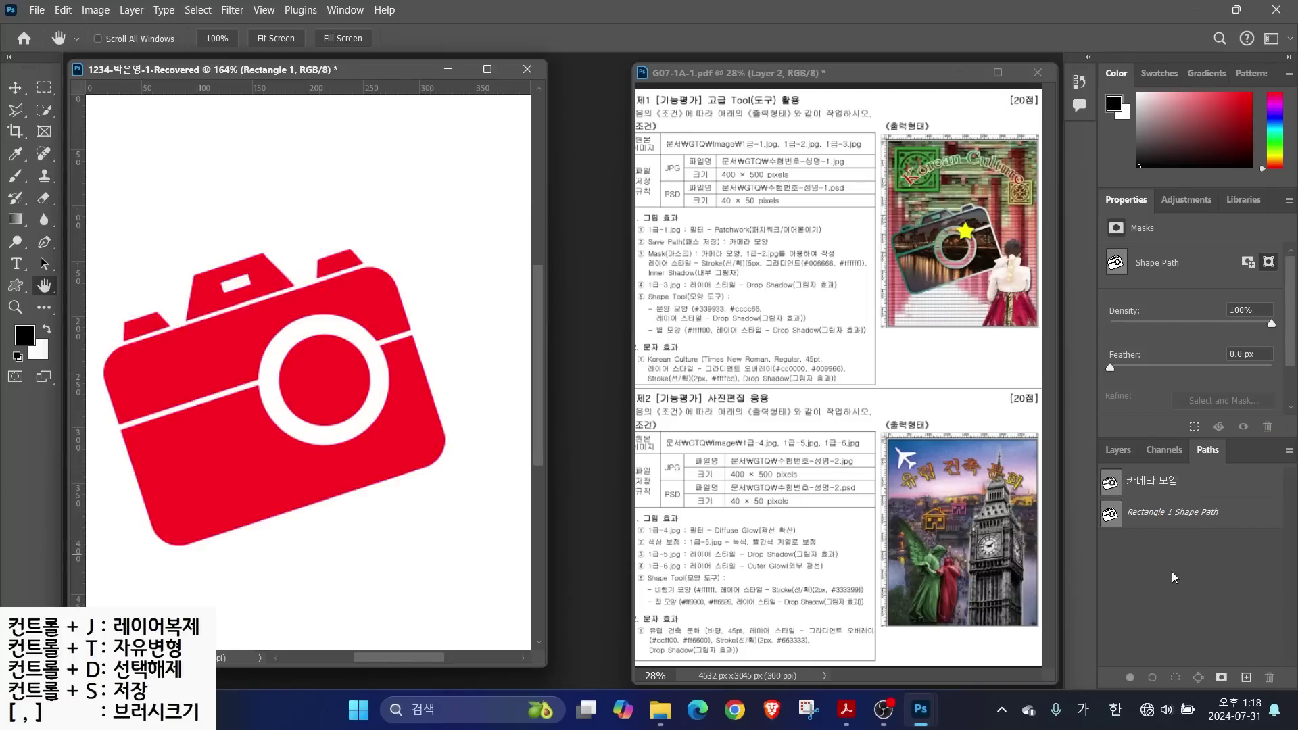
Return to the Layers panel and make the patchwork 1-1 layer visible
{"action": "left_click", "coordinate": [1120, 452]}
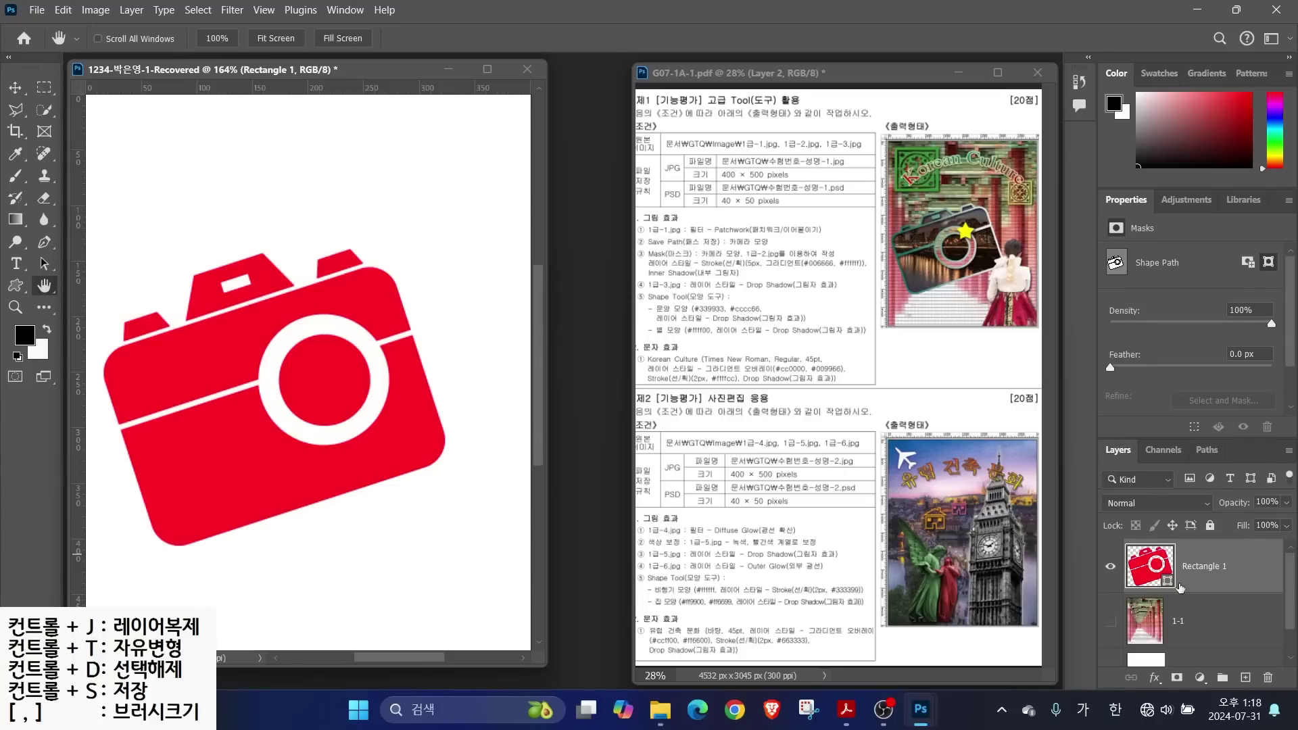
{"action": "left_click", "coordinate": [1109, 622]}
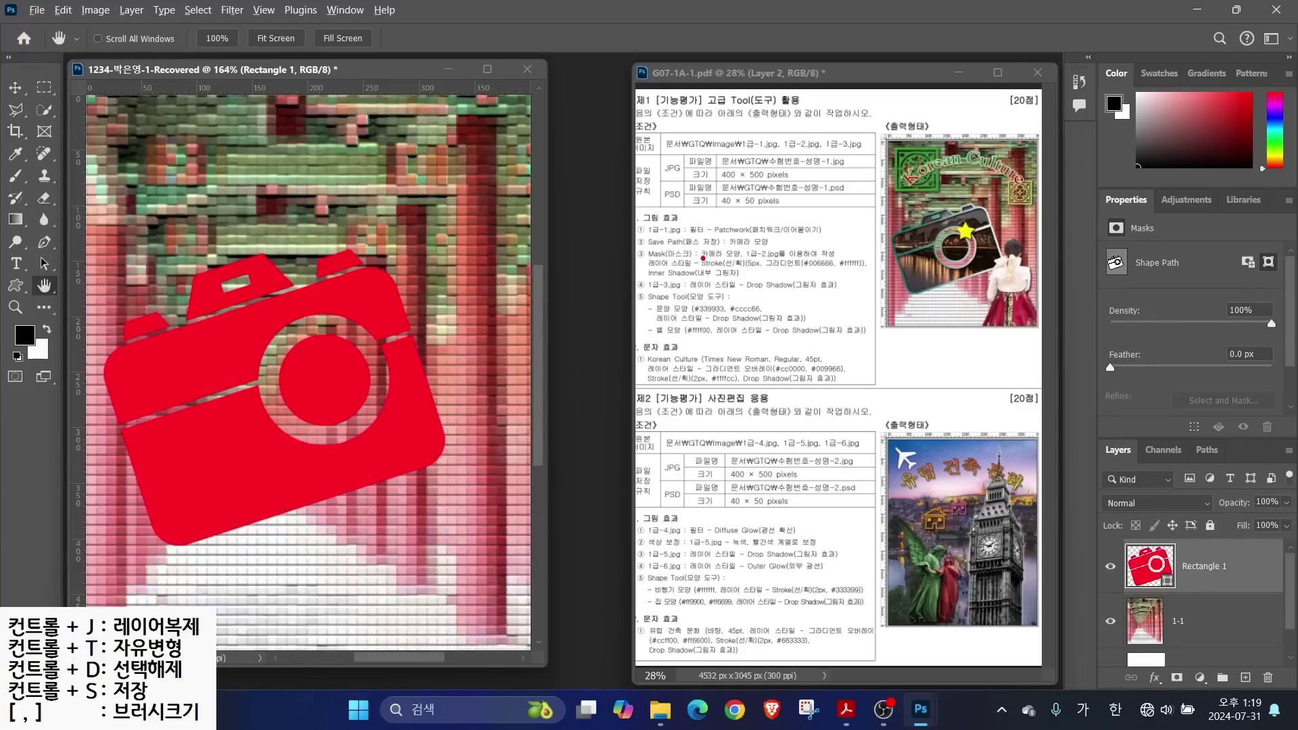
{"action": "left_click_drag", "start_coordinate": [703, 259], "coordinate": [882, 259]}
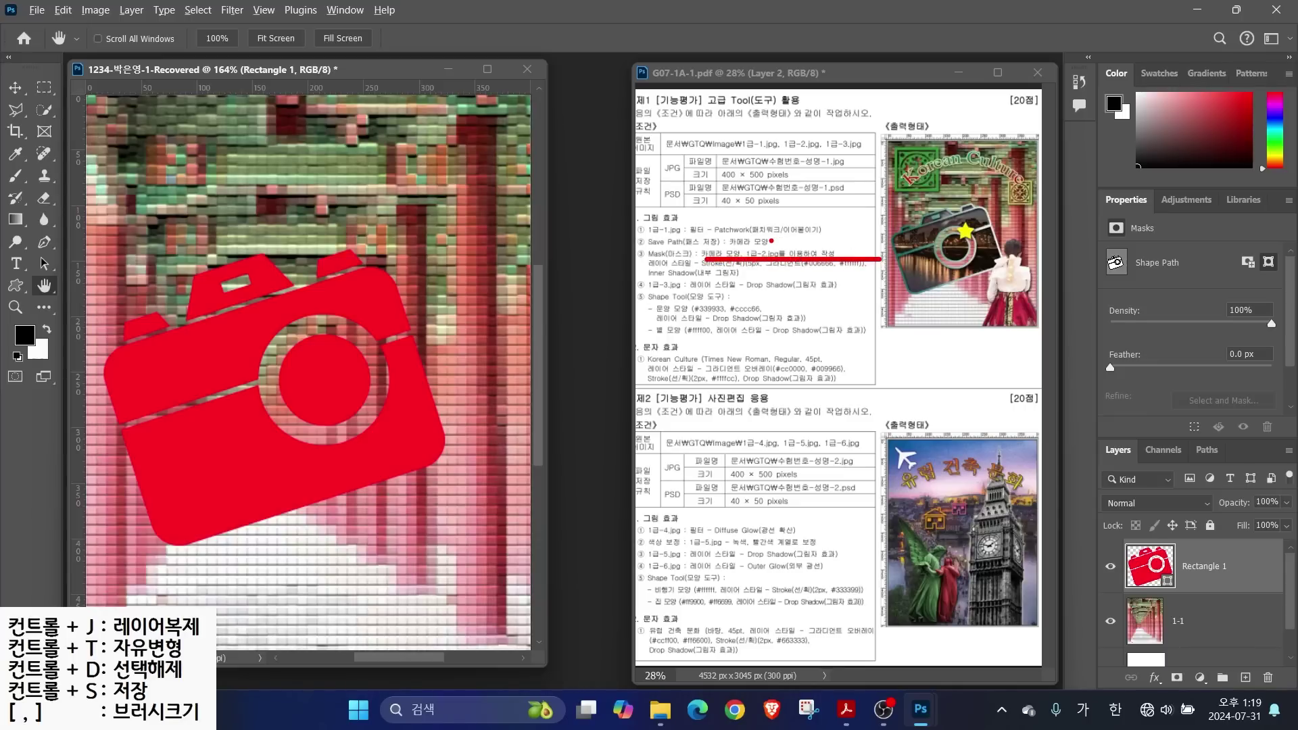
{"action": "mouse_move", "coordinate": [997, 288]}
{"action": "left_mouse_down"}
{"action": "mouse_move", "coordinate": [872, 243]}
{"action": "mouse_move", "coordinate": [990, 186]}
{"action": "mouse_move", "coordinate": [999, 303]}
{"action": "left_mouse_up"}
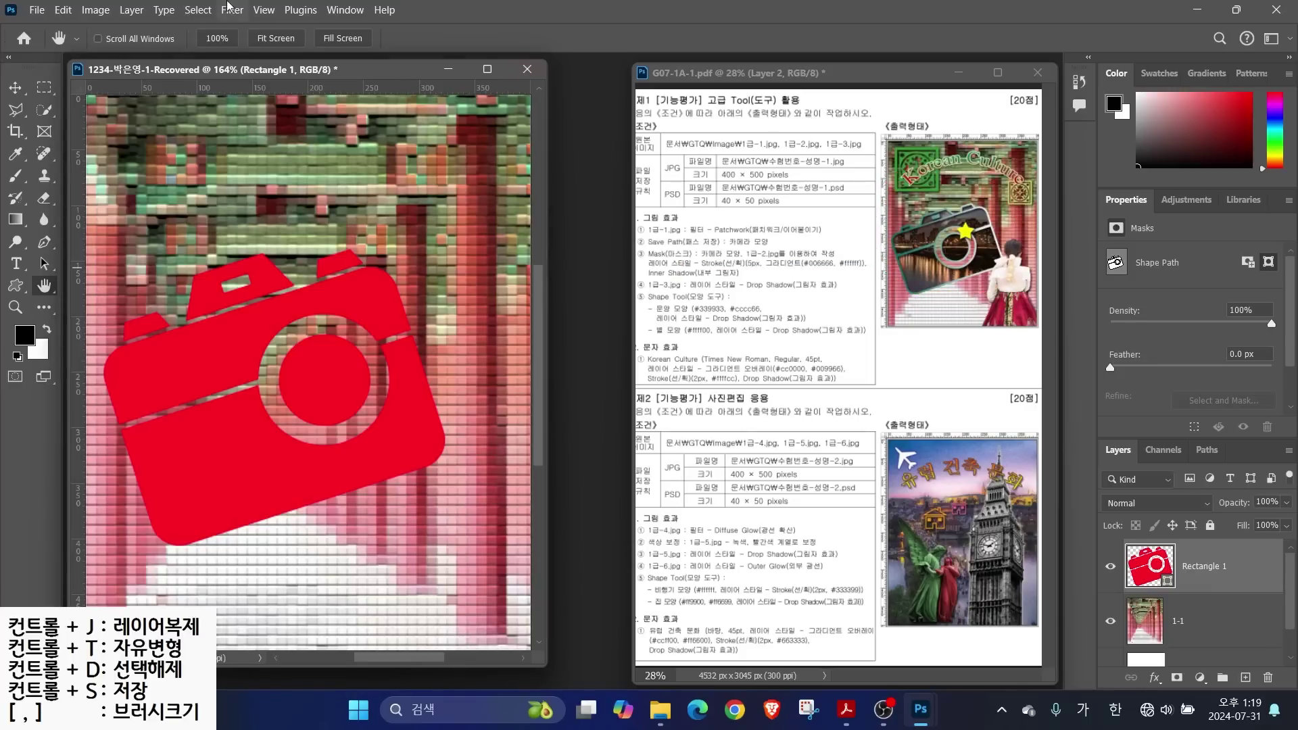
Open the 1급-2 night city image
{"action": "left_click", "coordinate": [37, 10]}
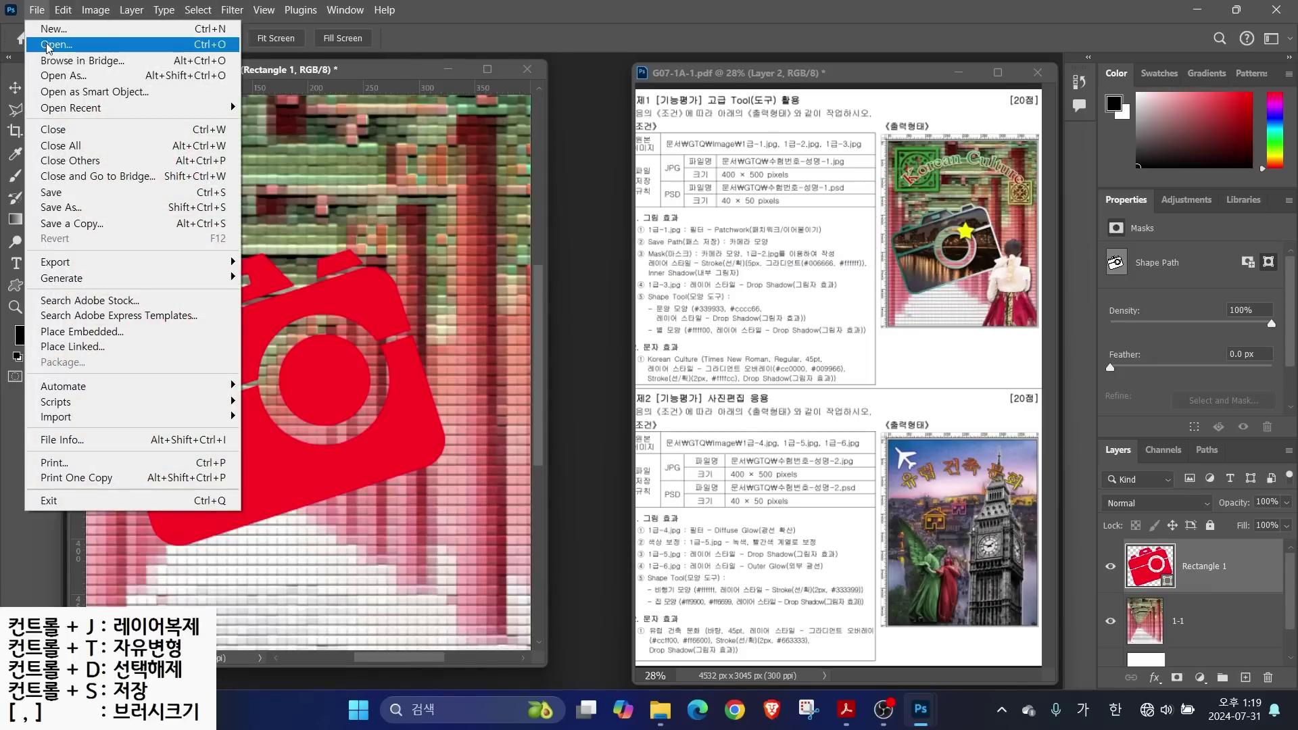
{"action": "left_click", "coordinate": [56, 44]}
{"action": "left_click", "coordinate": [306, 162]}
{"action": "left_click", "coordinate": [505, 486]}
{"action": "left_click_drag", "start_coordinate": [275, 99], "coordinate": [580, 238]}
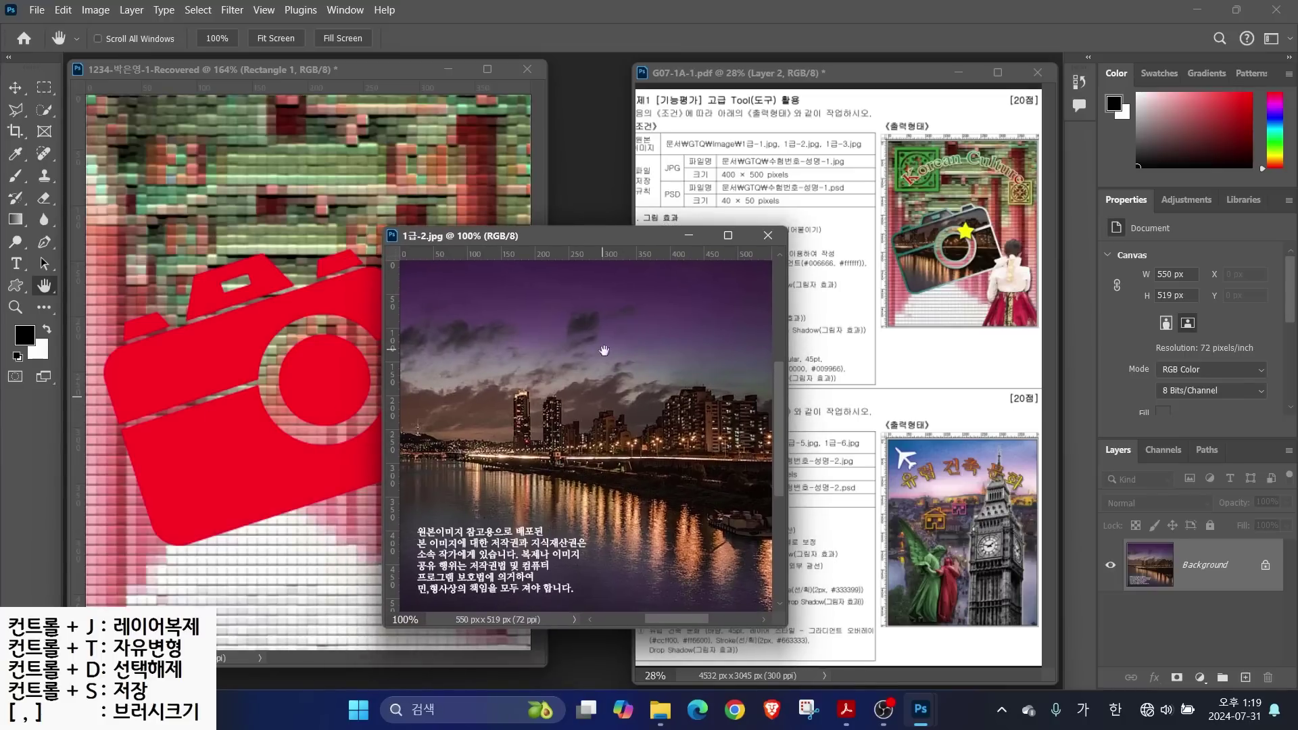
Drag the night city photo into the 1234 document, close its window, and shift it up-left
{"action": "left_click", "coordinate": [16, 89]}
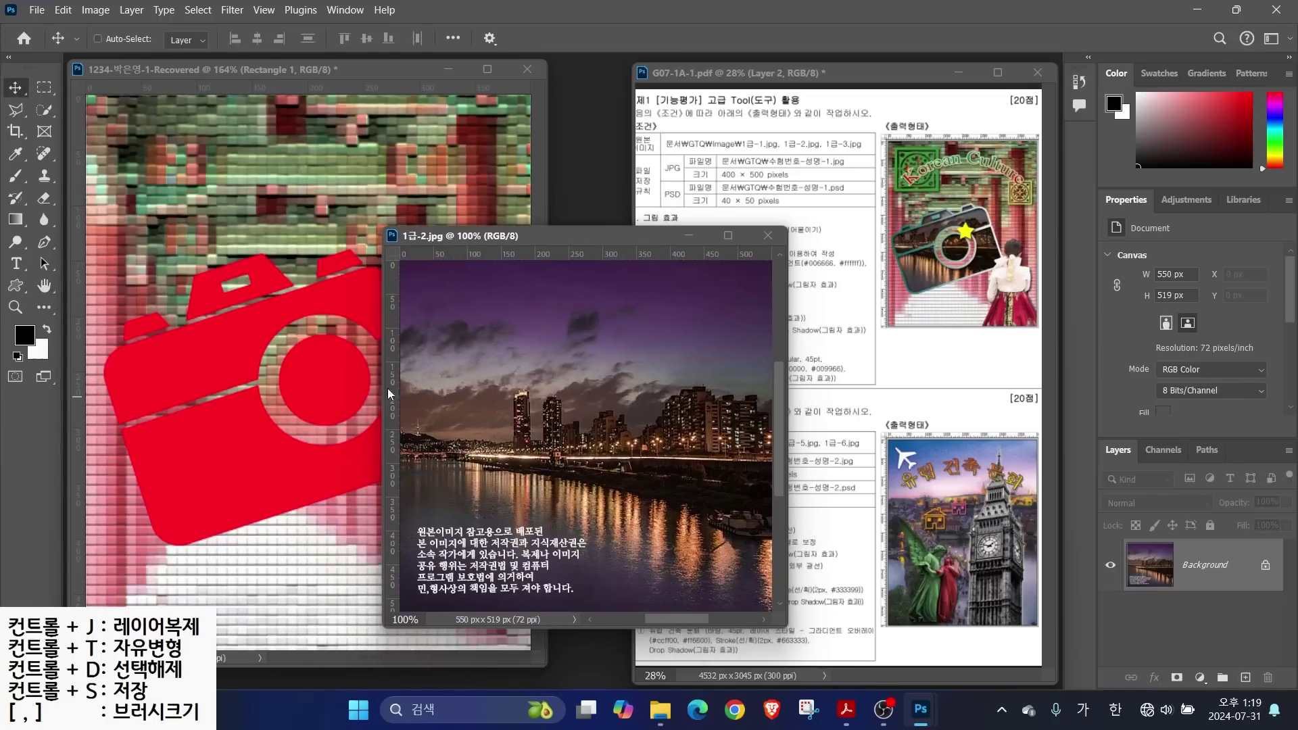
{"action": "left_click_drag", "start_coordinate": [486, 385], "coordinate": [274, 322]}
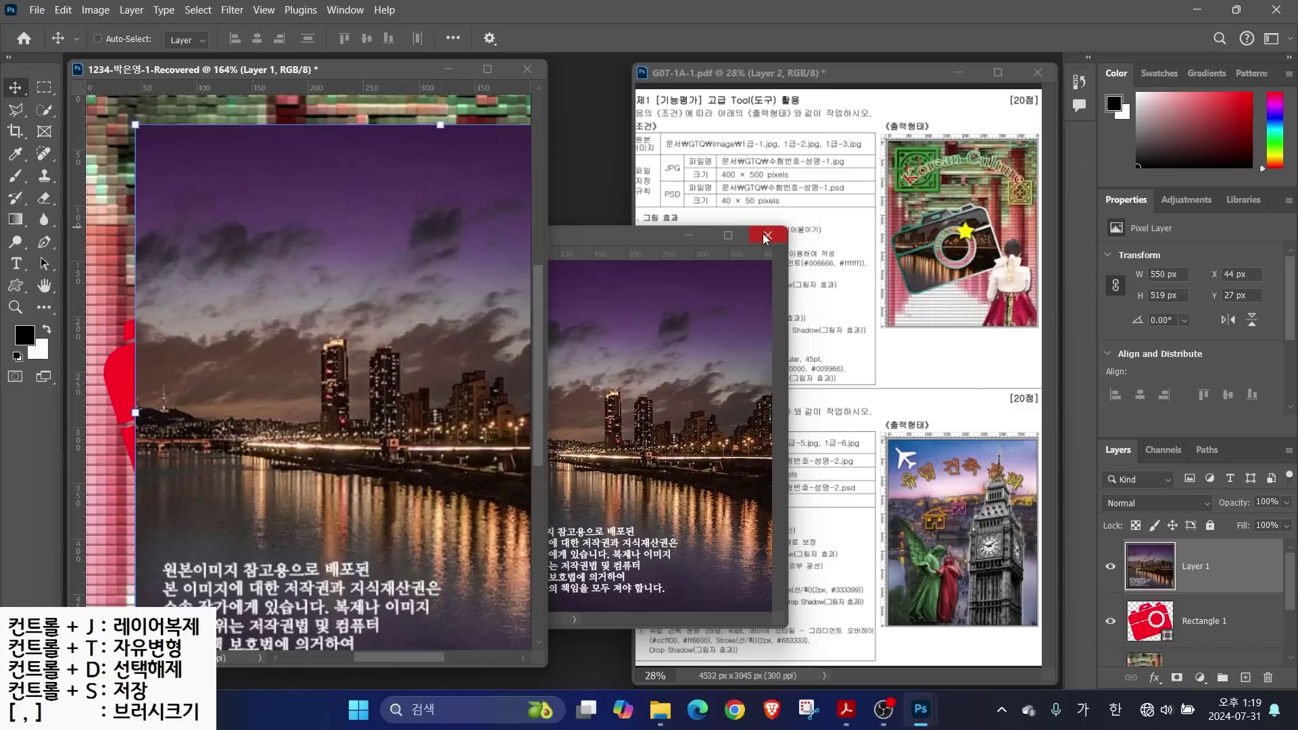
{"action": "left_click", "coordinate": [768, 234]}
{"action": "left_click_drag", "start_coordinate": [412, 340], "coordinate": [332, 272]}
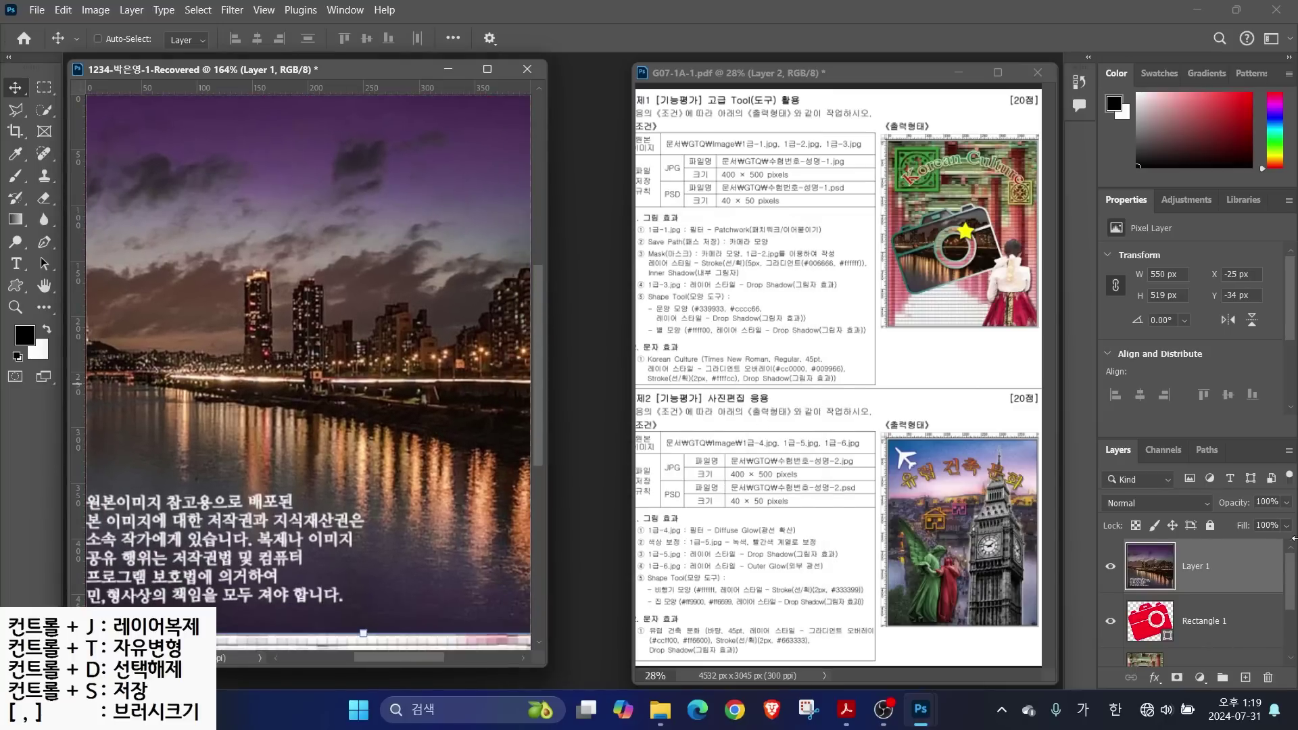
Rename the new photo layer to 1-2, above the Rectangle 1 camera layer
{"action": "double_click", "coordinate": [1194, 568]}
{"action": "type", "text": "1-2"}
{"action": "key", "text": "Return"}
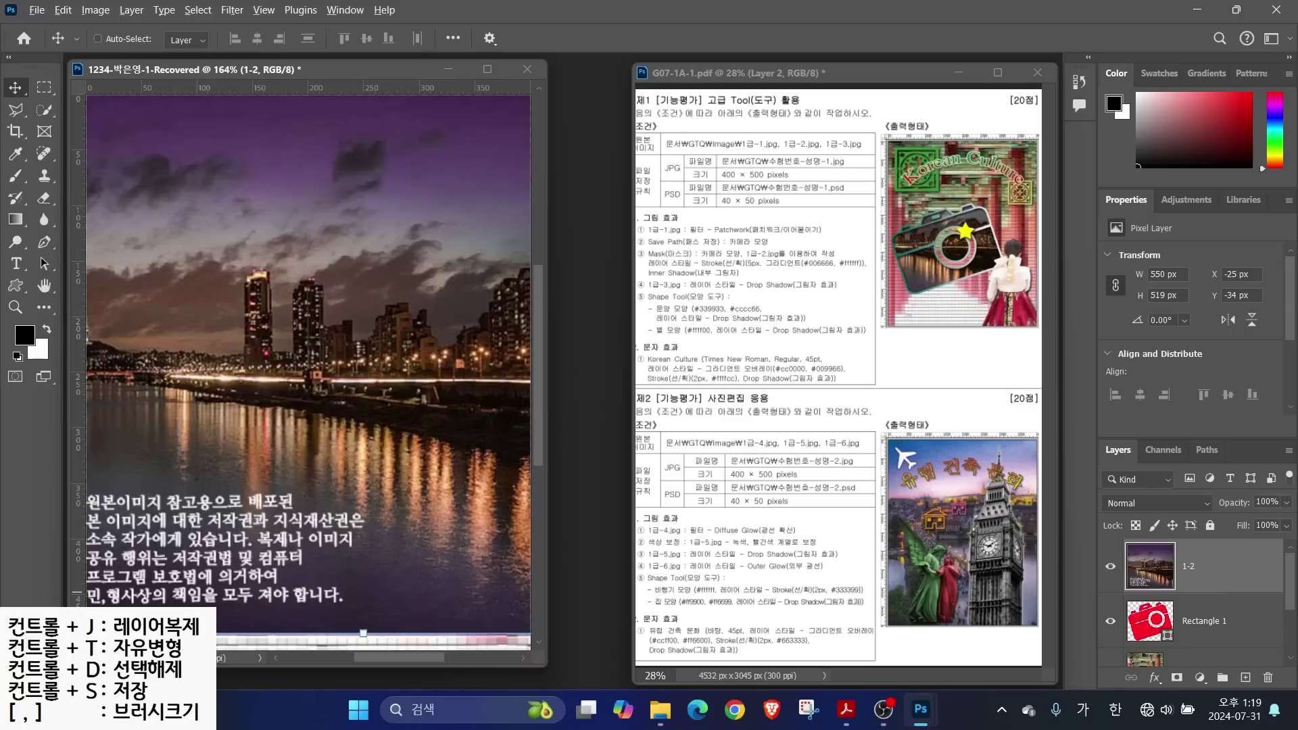
{"action": "left_click_drag", "start_coordinate": [1037, 661], "coordinate": [1122, 629]}
{"action": "left_click_drag", "start_coordinate": [1059, 491], "coordinate": [1122, 547]}
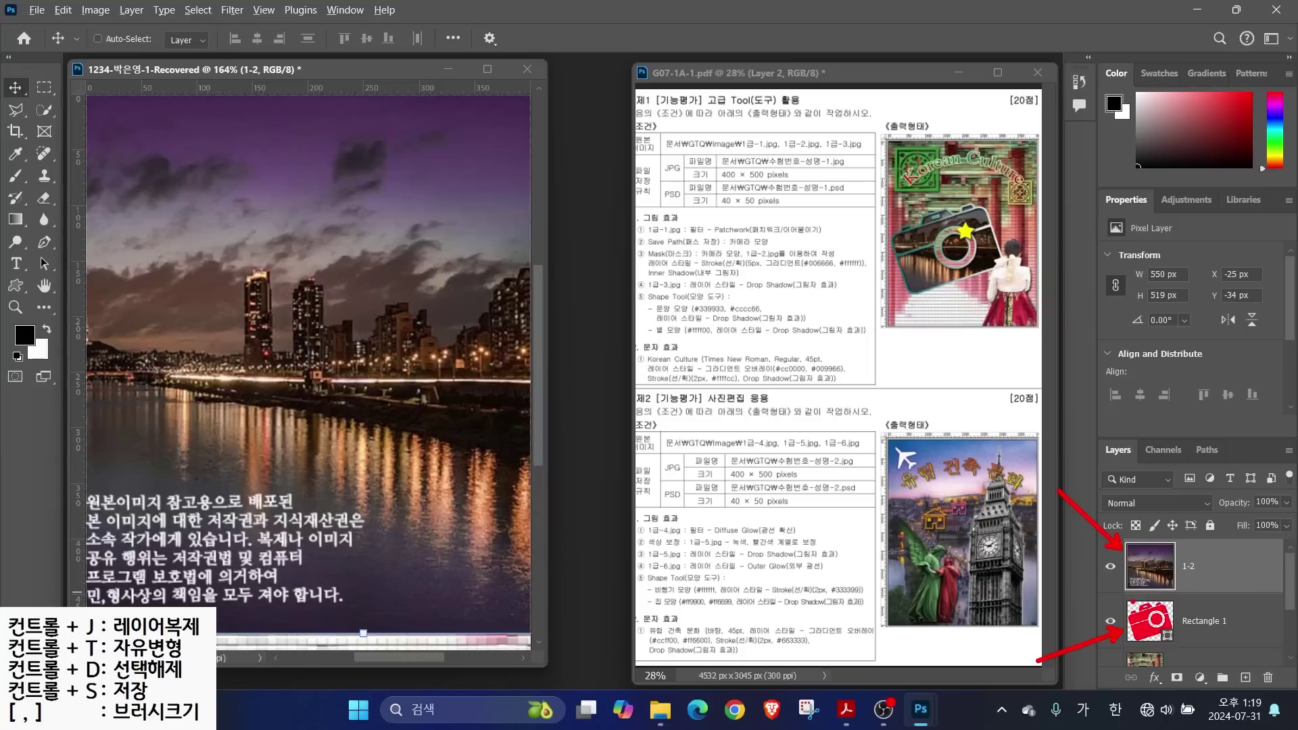
{"action": "mouse_move", "coordinate": [1129, 600]}
{"action": "left_mouse_down"}
{"action": "mouse_move", "coordinate": [1190, 637]}
{"action": "mouse_move", "coordinate": [1280, 648]}
{"action": "left_mouse_up"}
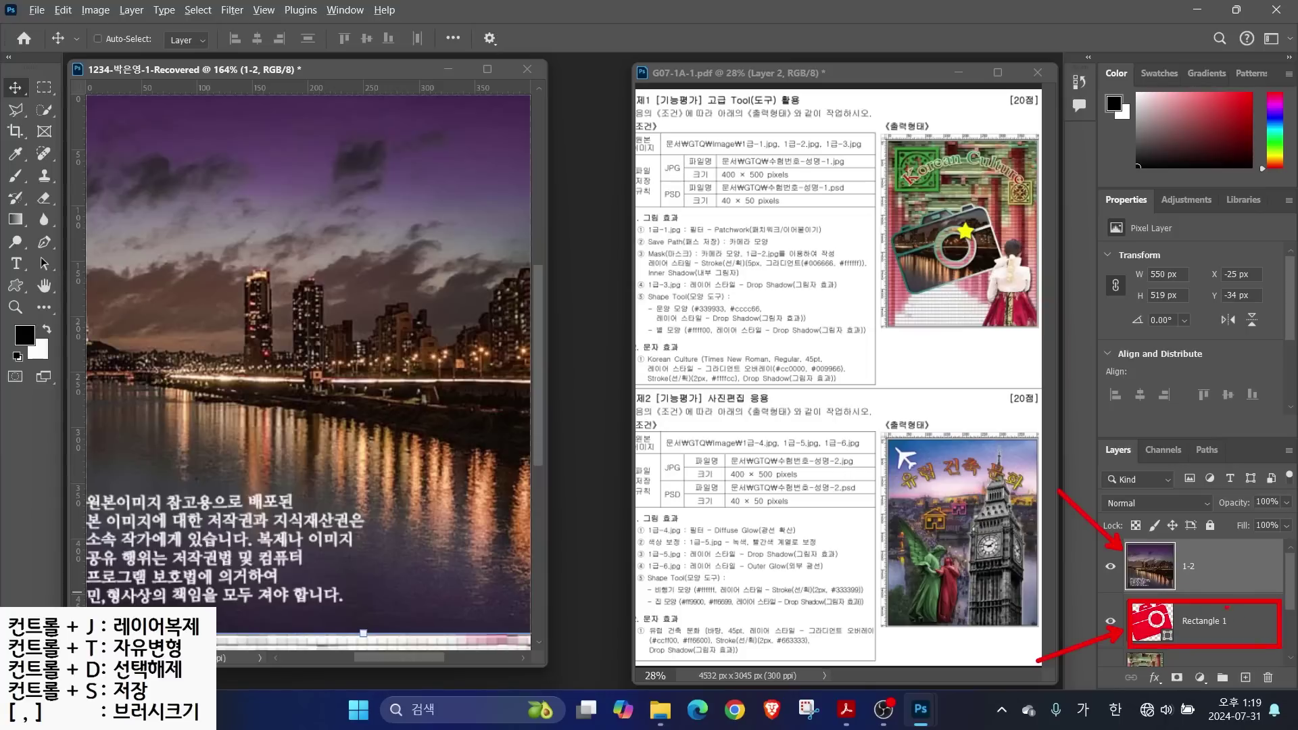
{"action": "left_click_drag", "start_coordinate": [1131, 542], "coordinate": [1285, 588]}
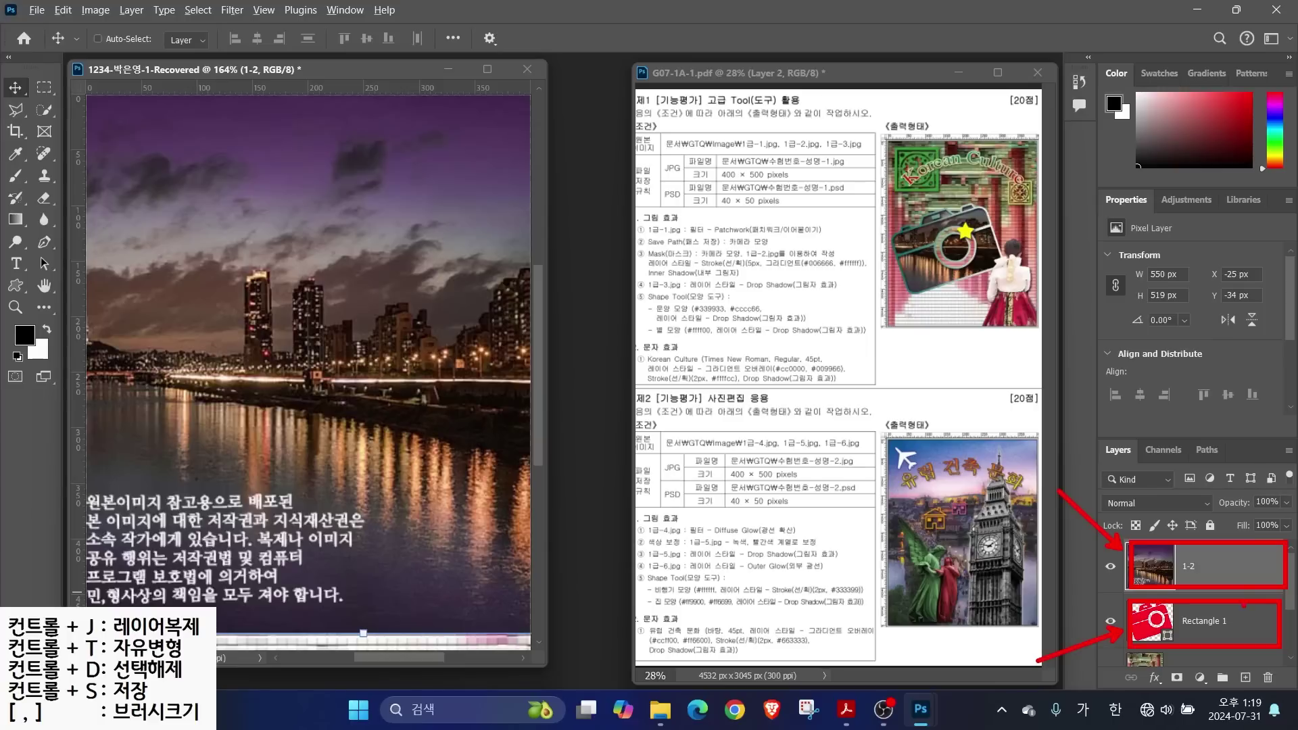
{"action": "key", "text": "Escape"}
{"action": "left_click", "coordinate": [1226, 565]}
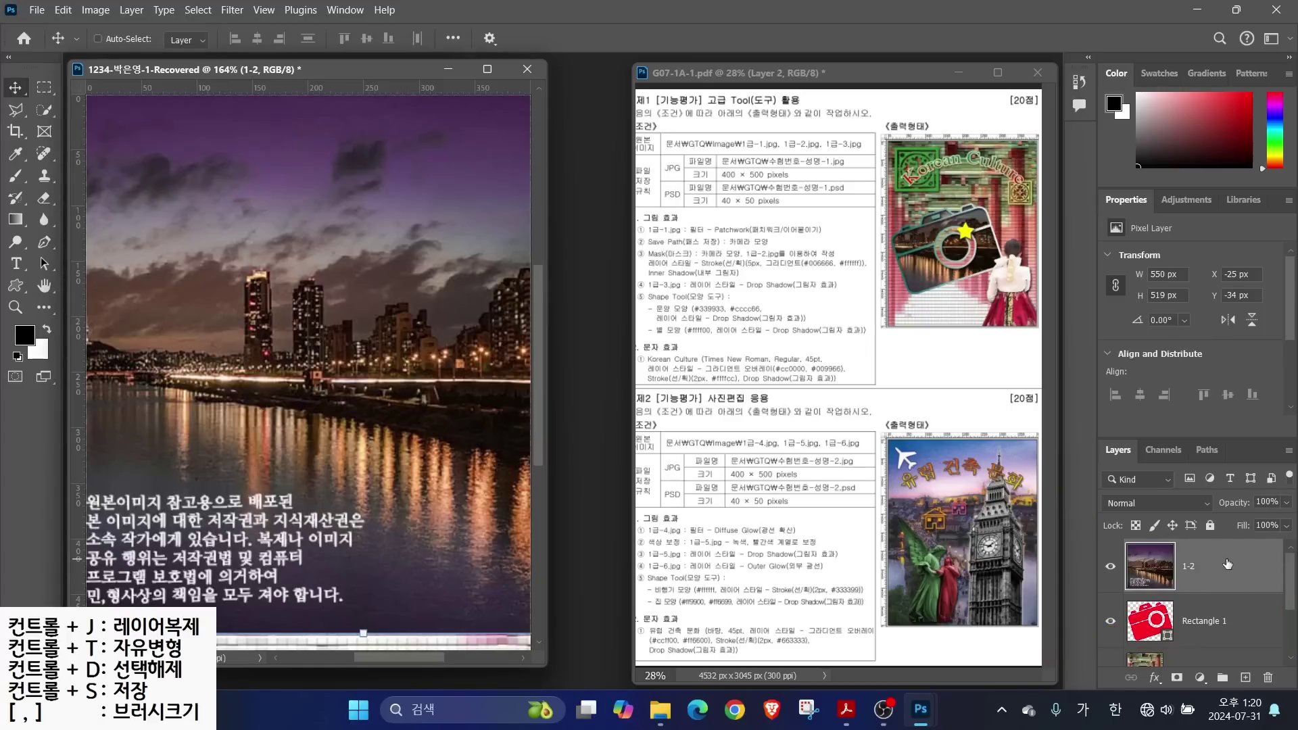
Clip layer 1-2 into the camera shape and shift the city scene to X −129, Y −19 px
{"action": "right_click", "coordinate": [1227, 564]}
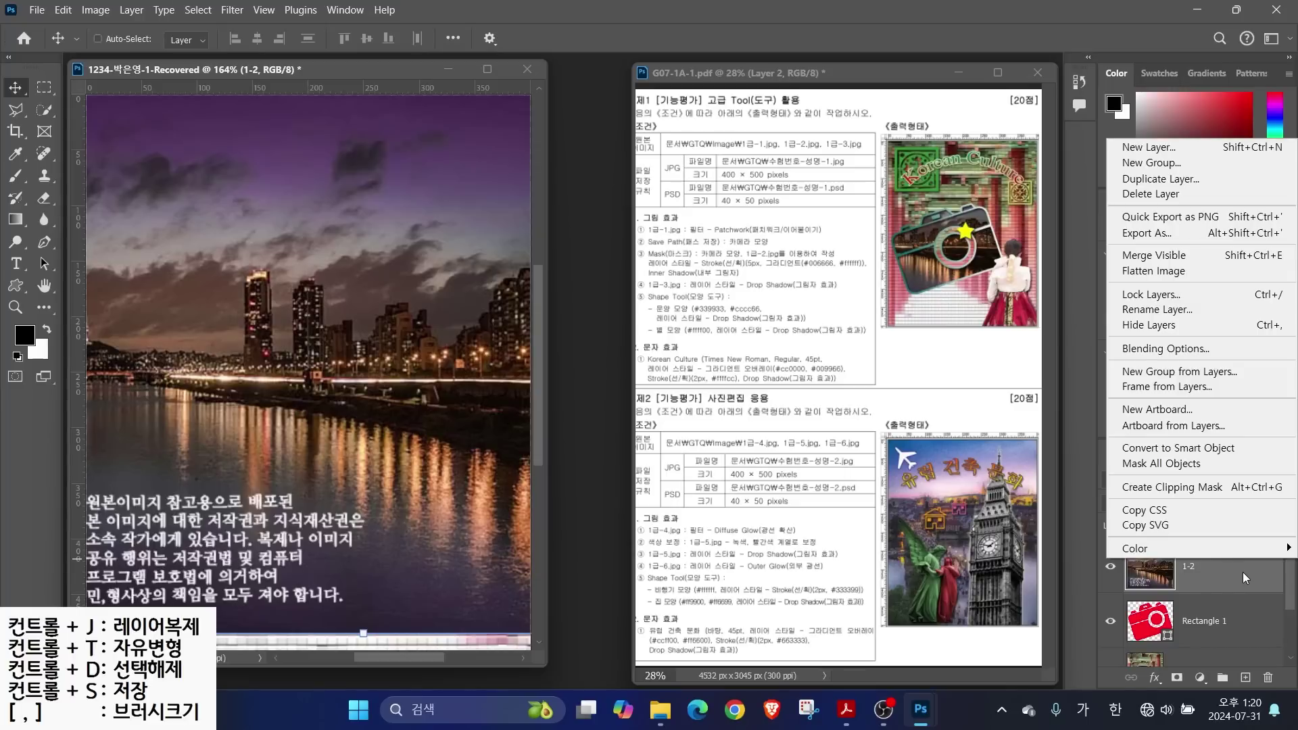
{"action": "right_click", "coordinate": [1243, 572]}
{"action": "left_click", "coordinate": [1224, 501]}
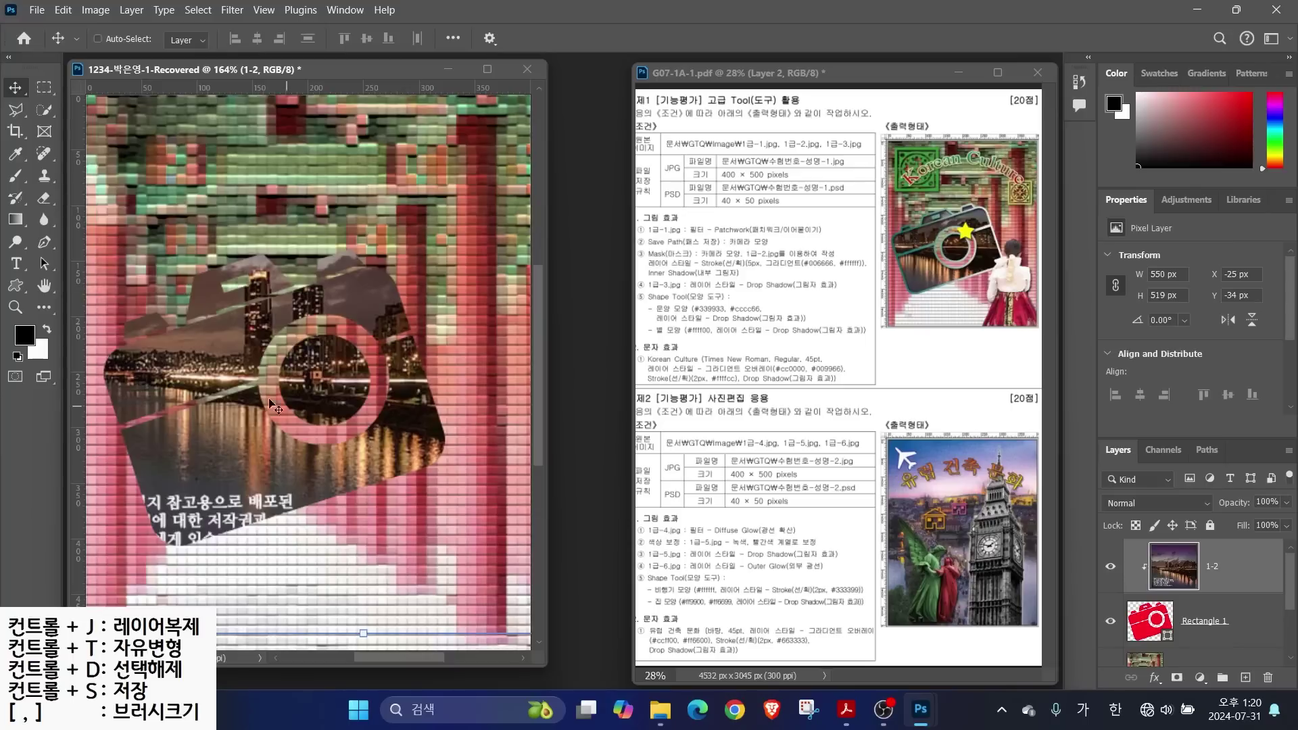
{"action": "left_click_drag", "start_coordinate": [255, 443], "coordinate": [235, 475]}
{"action": "left_click_drag", "start_coordinate": [698, 257], "coordinate": [764, 215]}
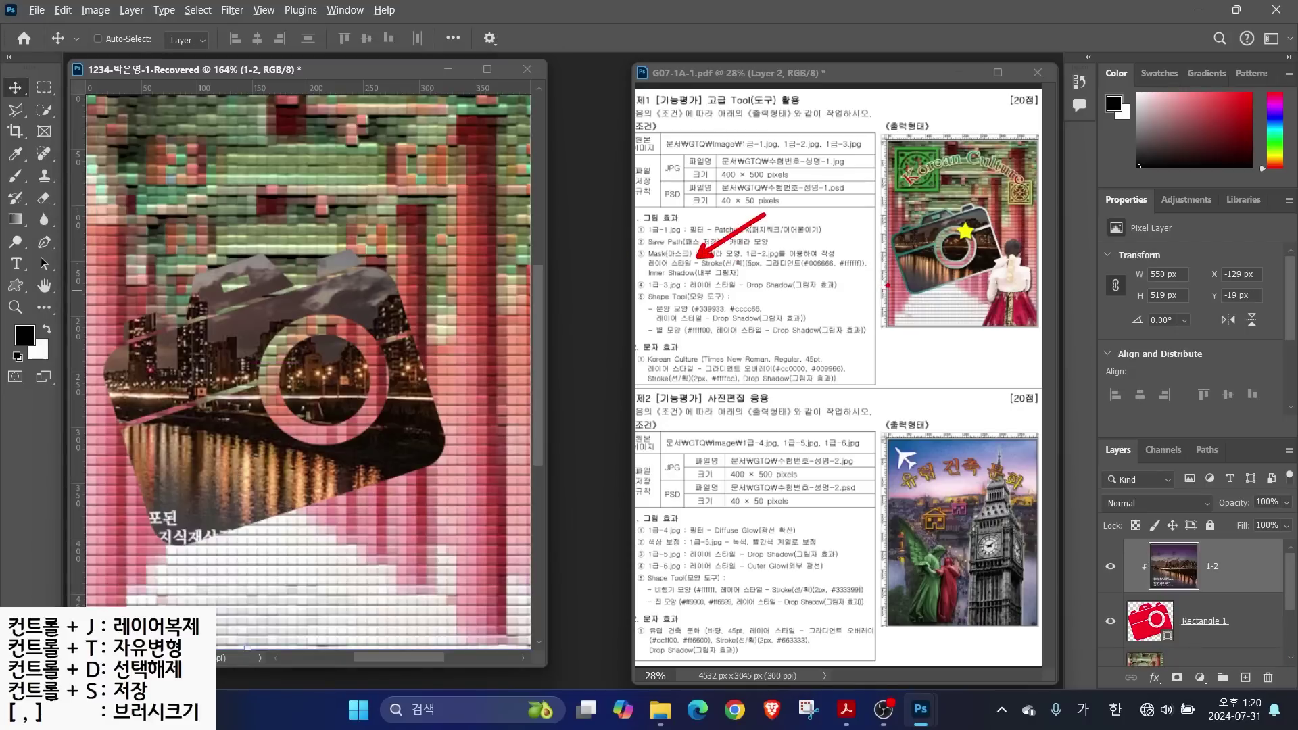
{"action": "left_click_drag", "start_coordinate": [894, 280], "coordinate": [838, 309]}
{"action": "mouse_move", "coordinate": [1125, 594]}
{"action": "left_mouse_down"}
{"action": "mouse_move", "coordinate": [1190, 633]}
{"action": "mouse_move", "coordinate": [1265, 641]}
{"action": "left_mouse_up"}
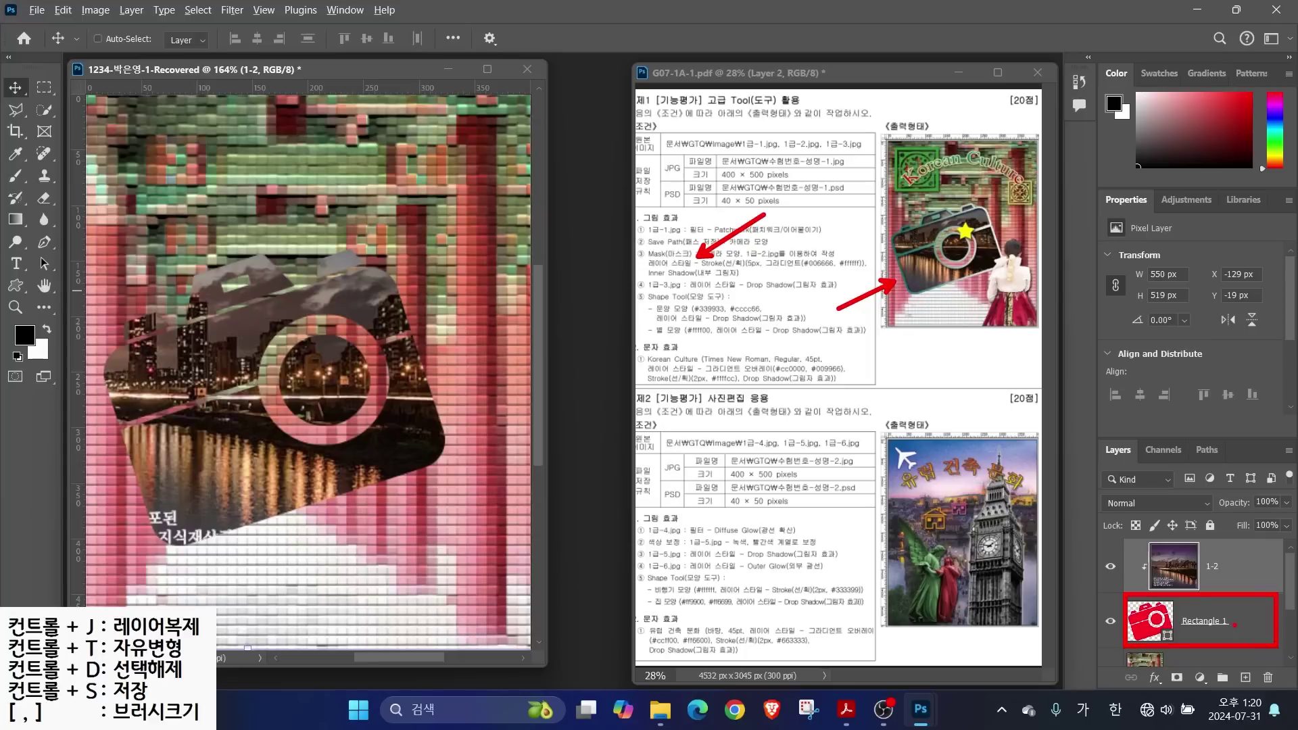
{"action": "key", "text": "Escape"}
{"action": "left_click", "coordinate": [1217, 622]}
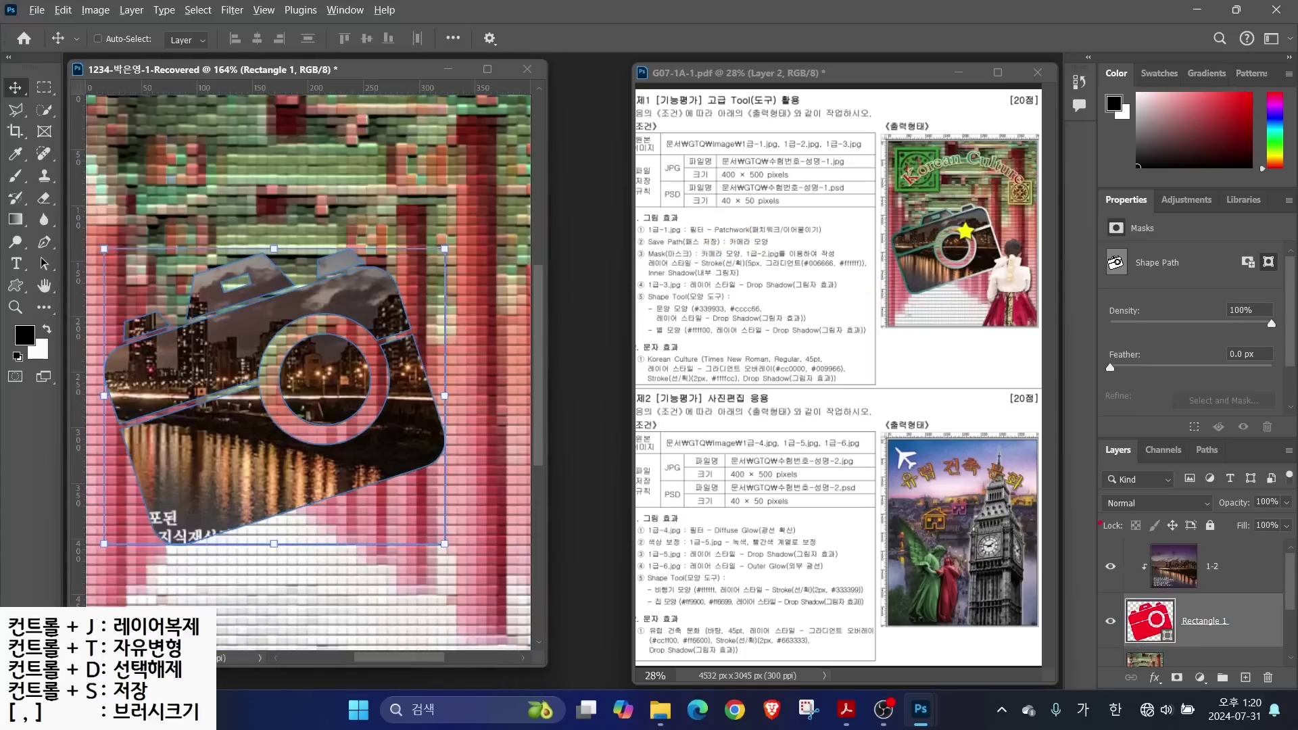
Add a Stroke effect of 5 px to the camera shape layer
{"action": "left_click_drag", "start_coordinate": [1083, 427], "coordinate": [1296, 692]}
{"action": "left_click_drag", "start_coordinate": [1140, 662], "coordinate": [1181, 692]}
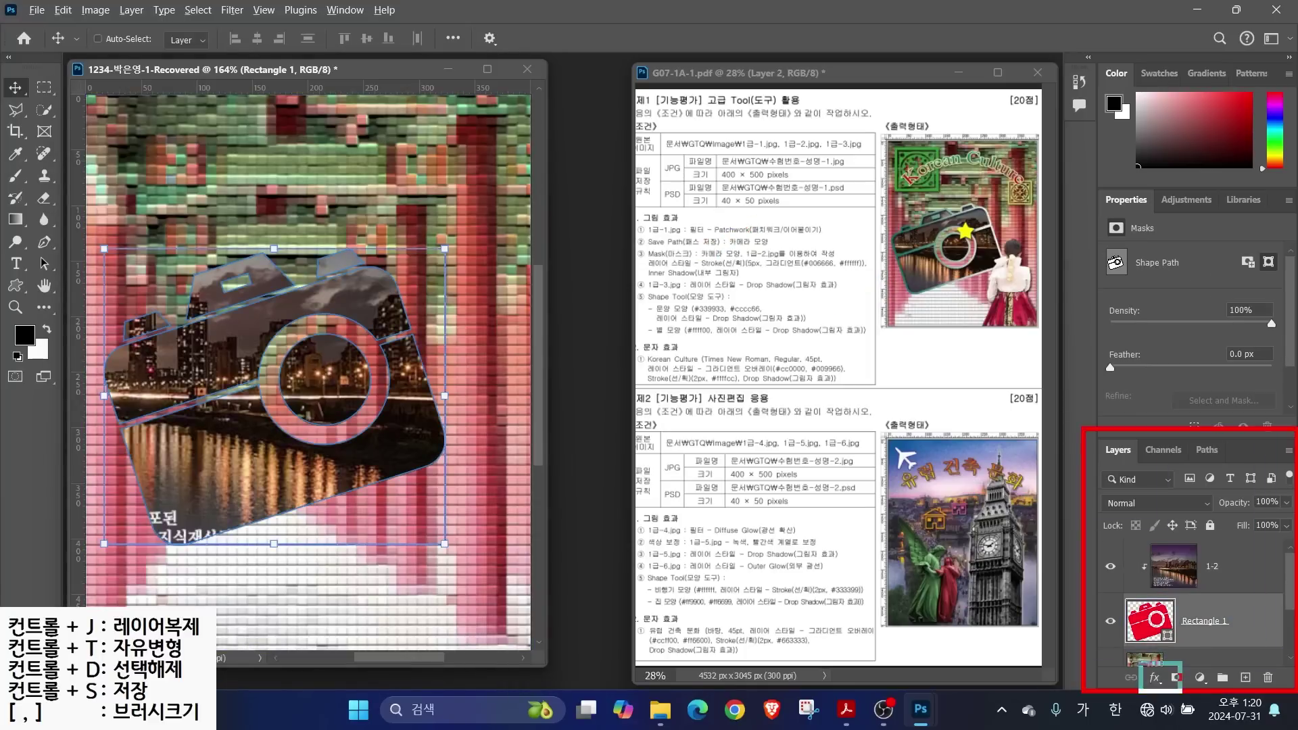
{"action": "left_click_drag", "start_coordinate": [1204, 628], "coordinate": [1161, 663]}
{"action": "key", "text": "Escape"}
{"action": "left_click", "coordinate": [1154, 677]}
{"action": "left_click", "coordinate": [1173, 551]}
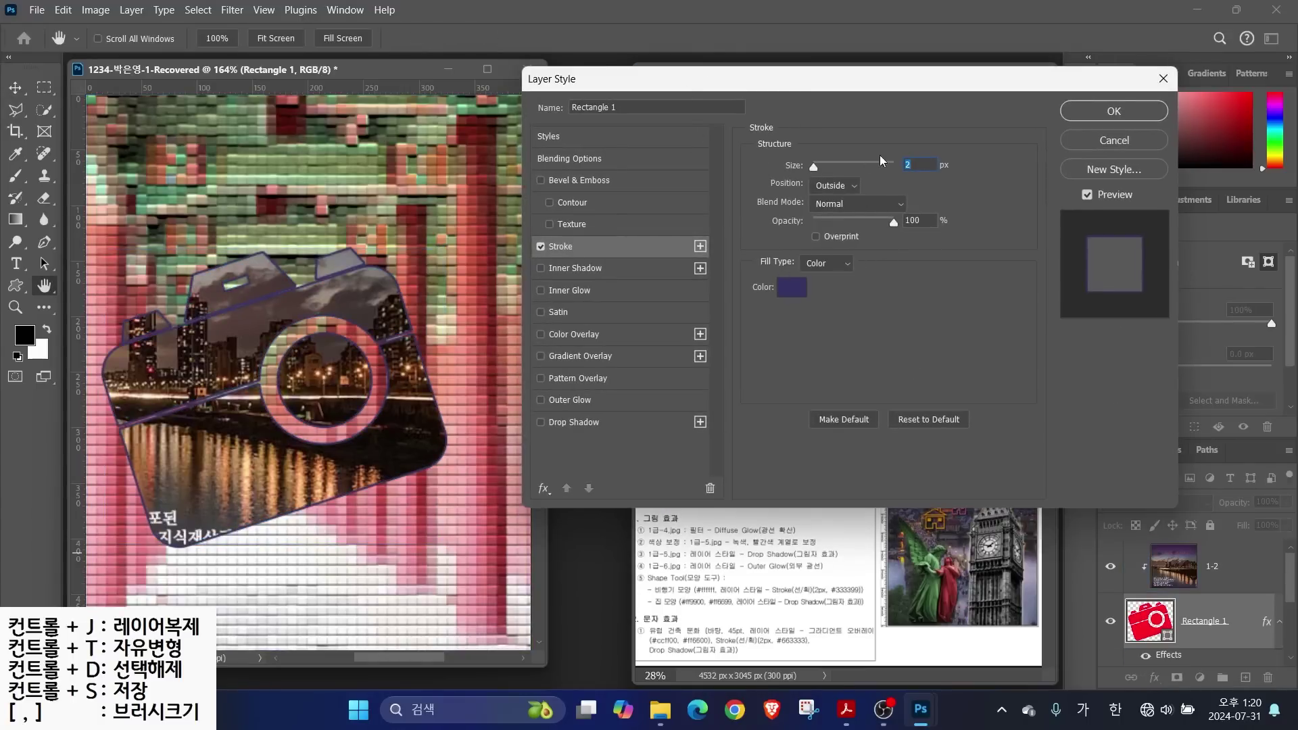
{"action": "type", "text": "5"}
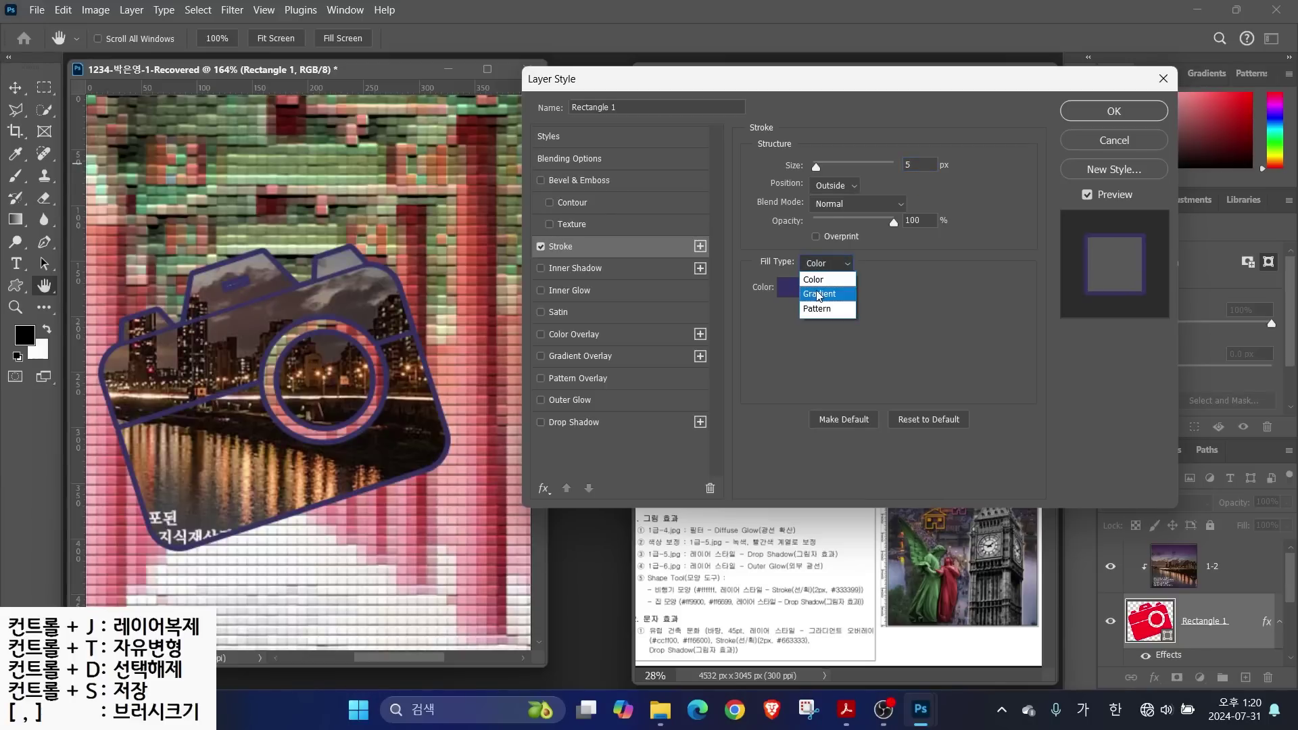
Make the stroke a gradient fill running from #006666 teal to #ffffff white
{"action": "left_click", "coordinate": [820, 295]}
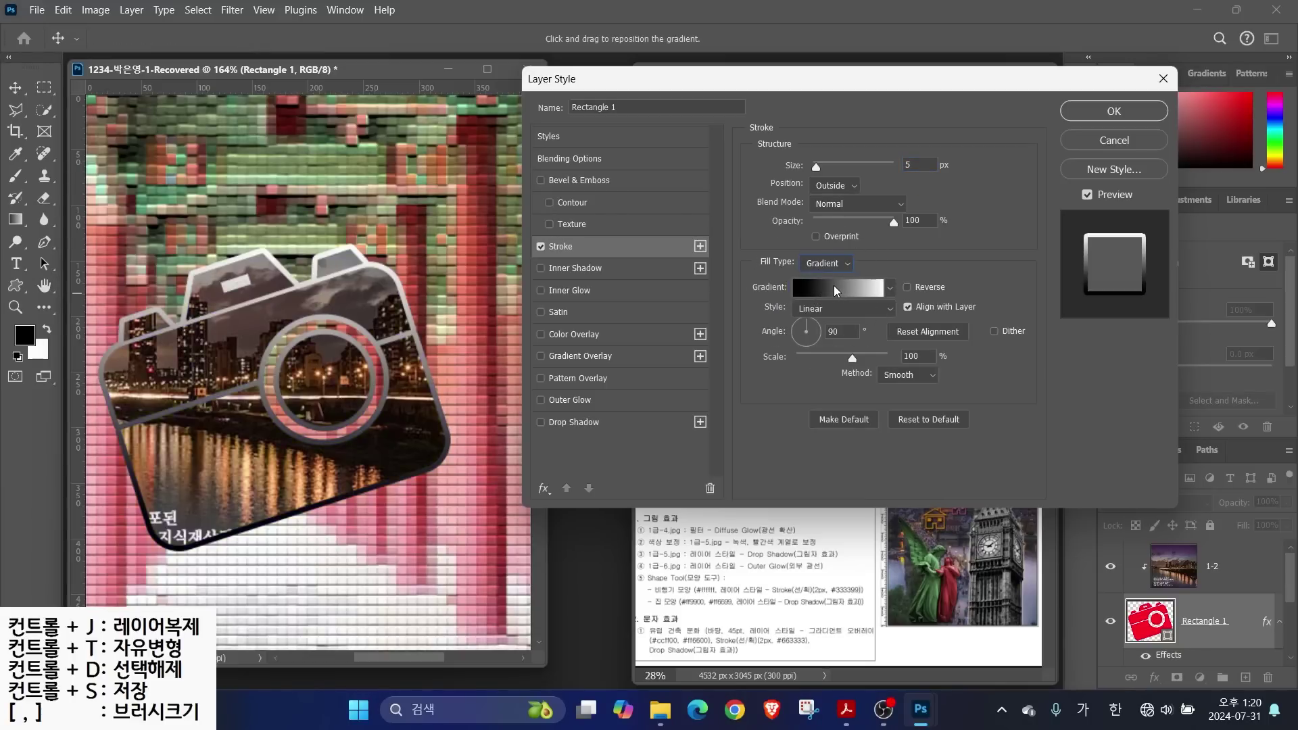
{"action": "left_click", "coordinate": [834, 285]}
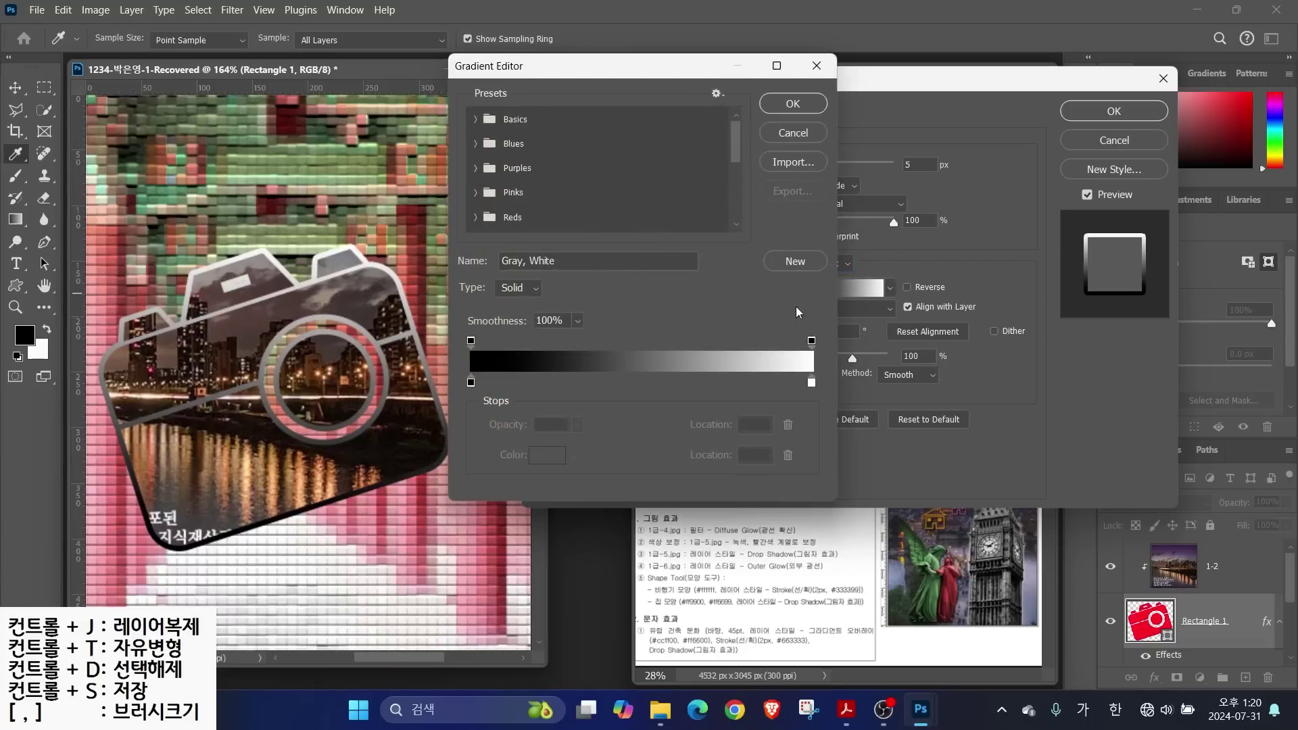
{"action": "key", "text": "alt"}
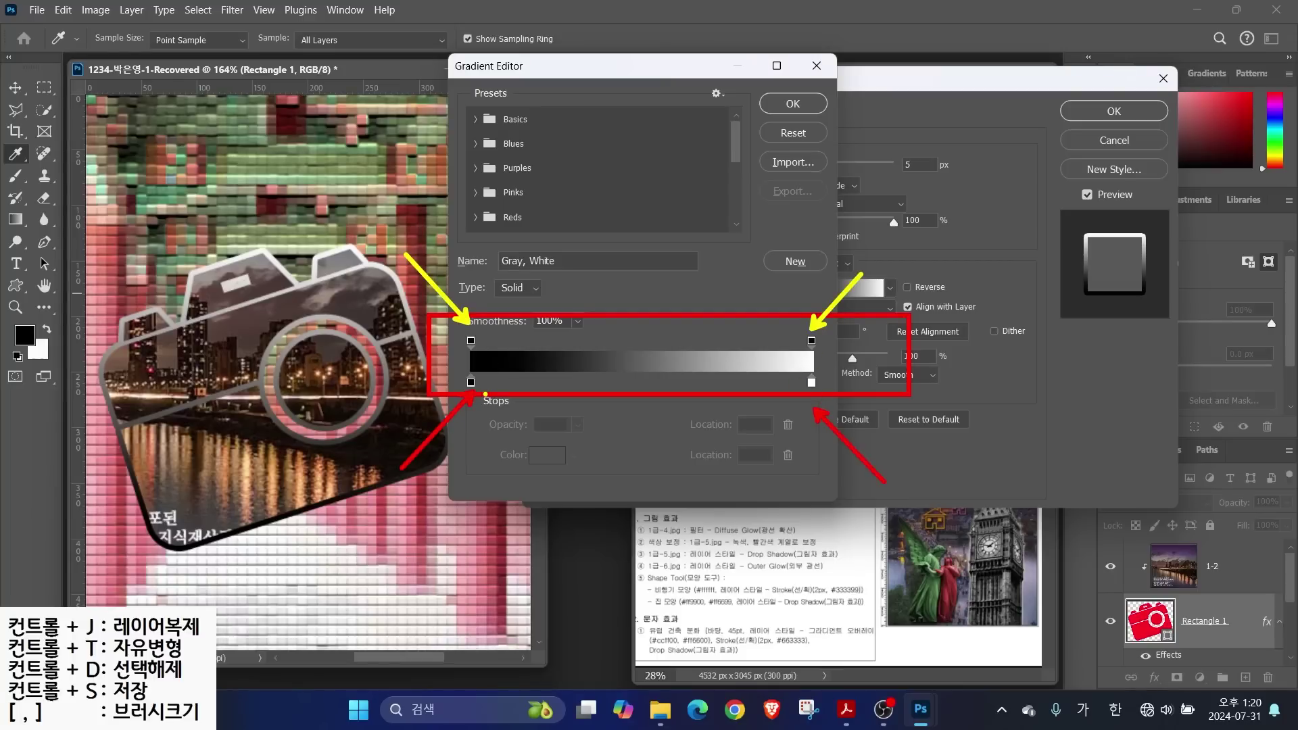
{"action": "double_click", "coordinate": [471, 382]}
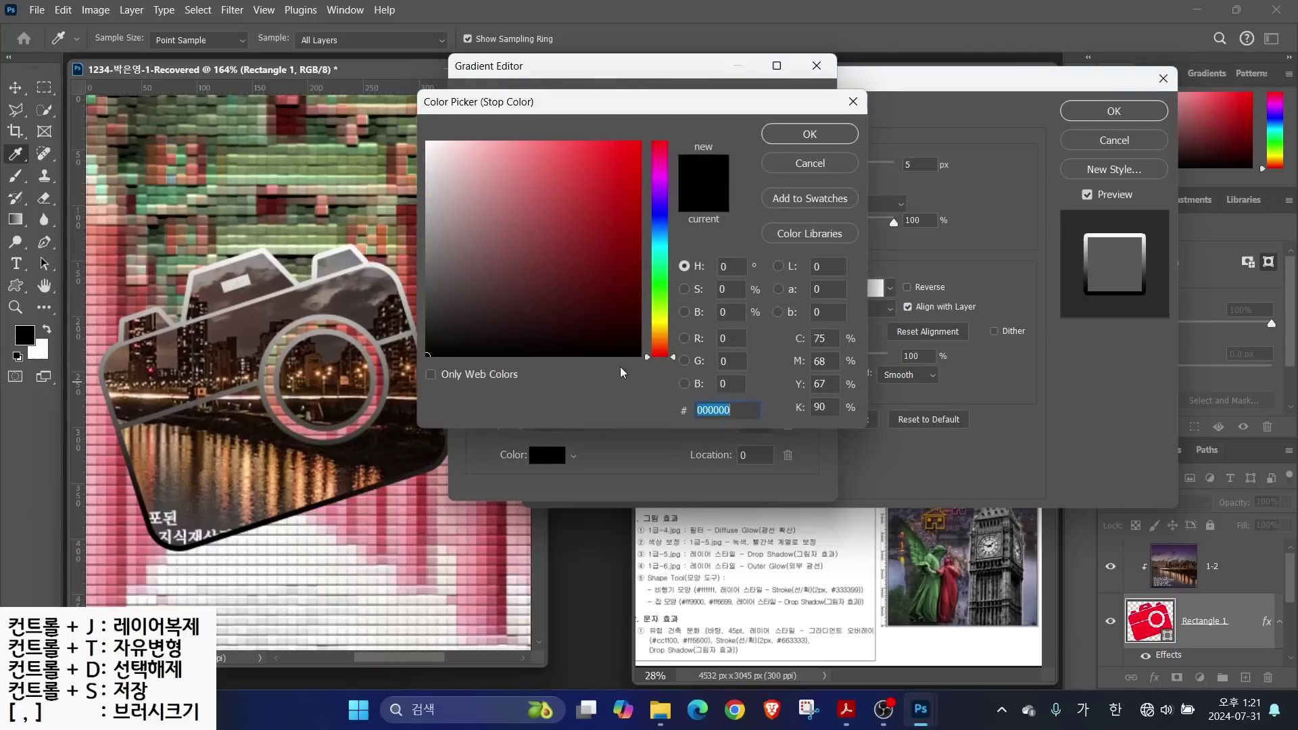
{"action": "type", "text": "006666"}
{"action": "key", "text": "Return"}
{"action": "left_click", "coordinate": [812, 384]}
{"action": "double_click", "coordinate": [812, 384]}
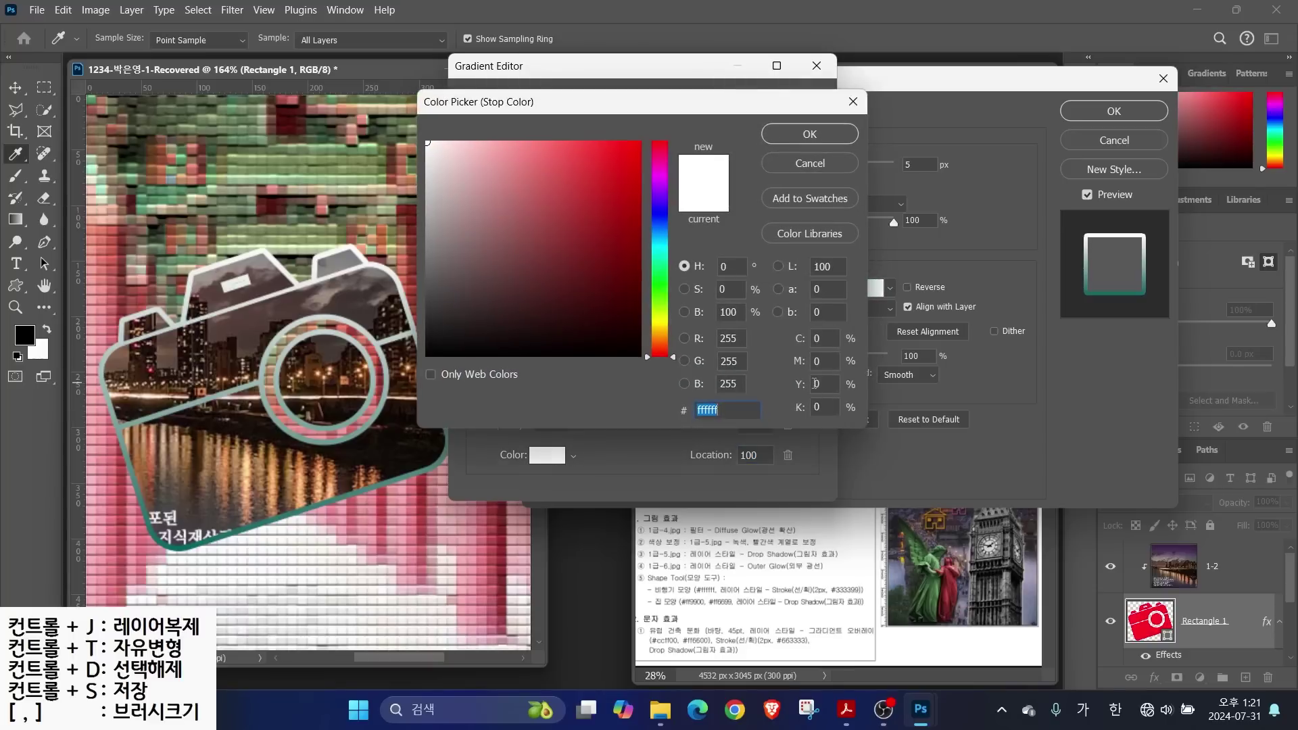
{"action": "key", "text": "BackSpace"}
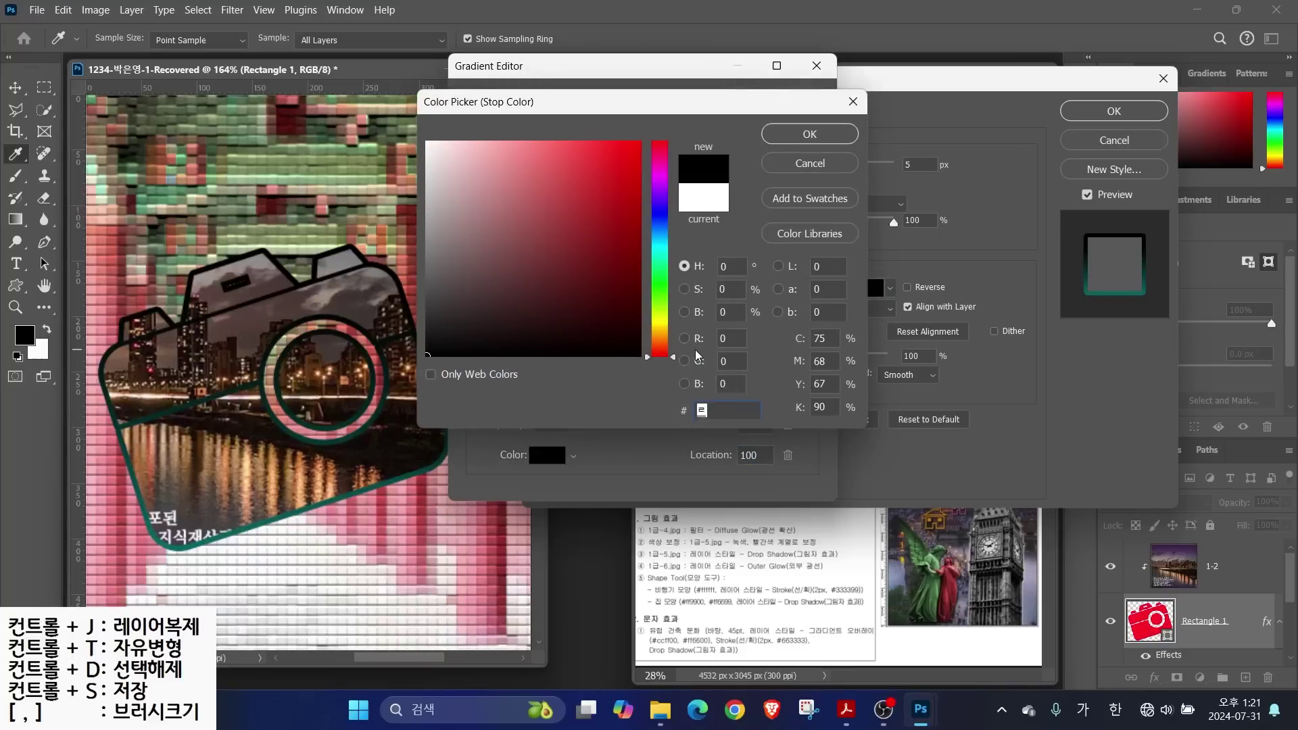
{"action": "type", "text": "fff"}
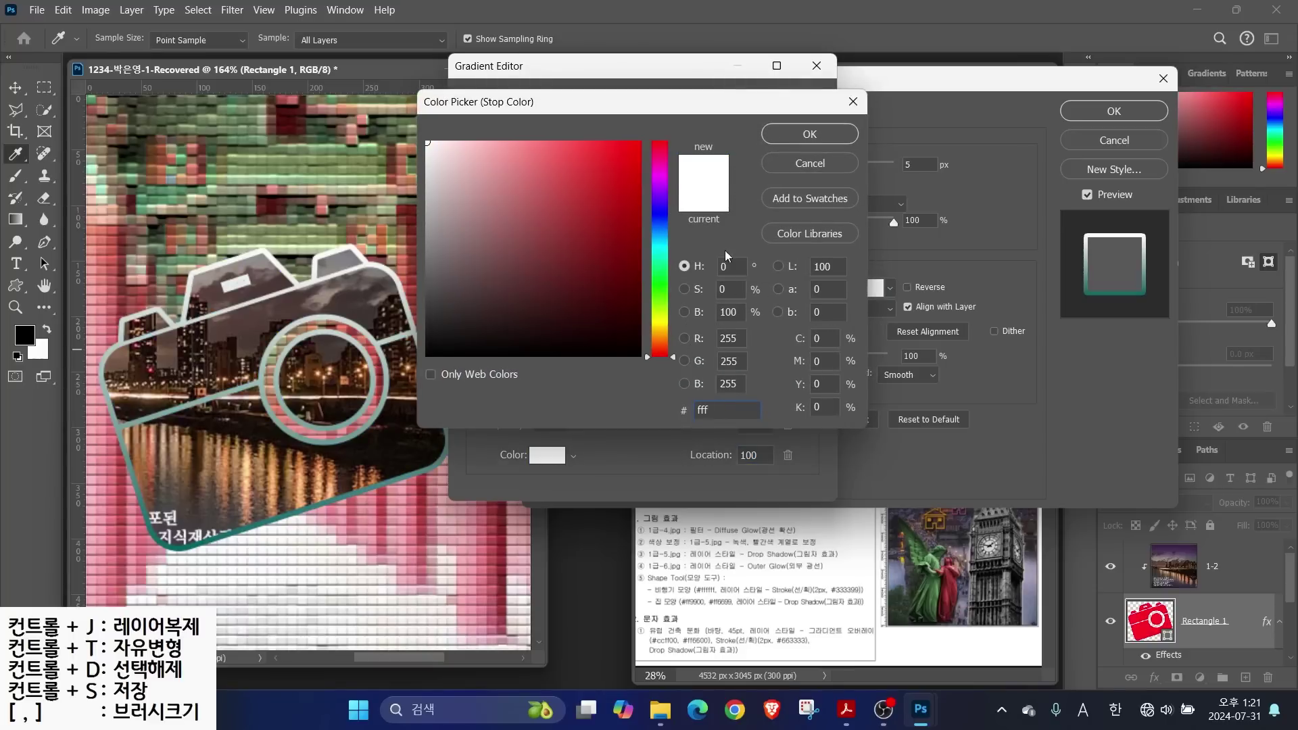
{"action": "left_click", "coordinate": [809, 135]}
{"action": "left_click", "coordinate": [764, 110]}
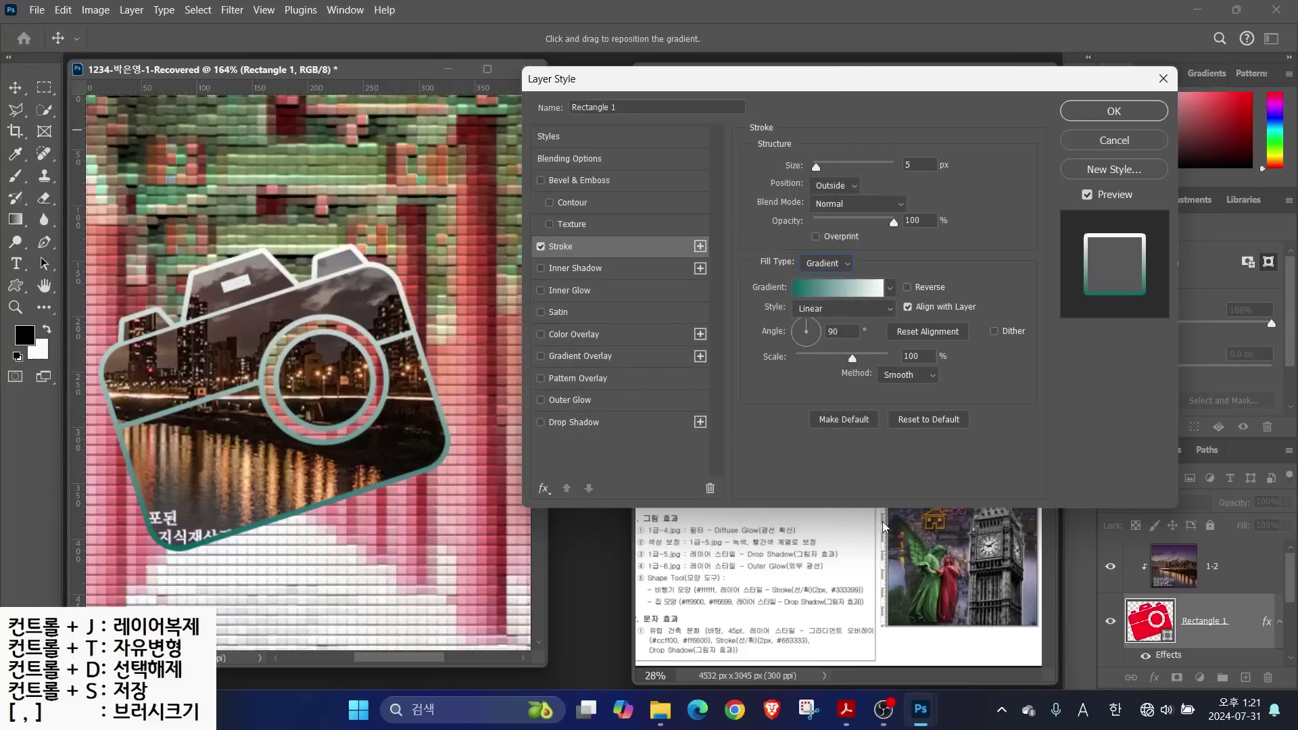
{"action": "key", "text": "alt"}
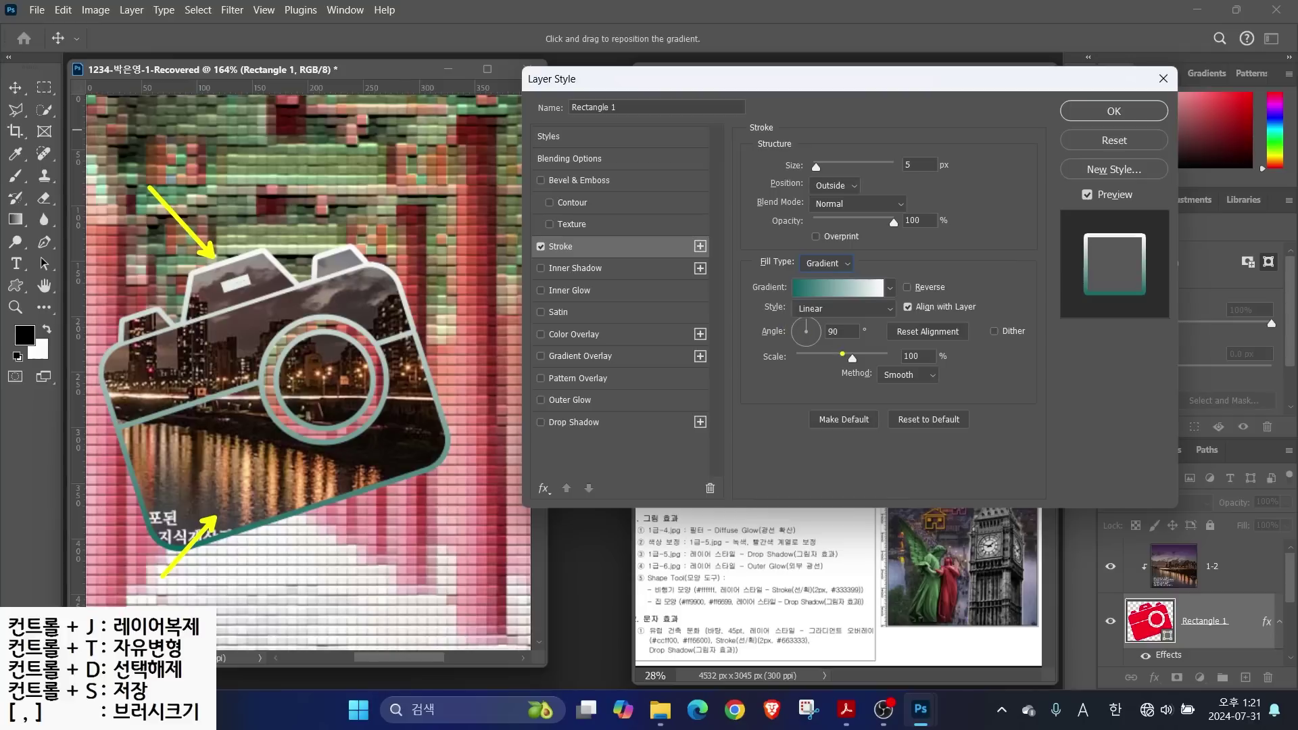
Set the stroke gradient angle to -4°, add an Inner Shadow, and apply the styles
{"action": "left_click_drag", "start_coordinate": [806, 323], "coordinate": [821, 337]}
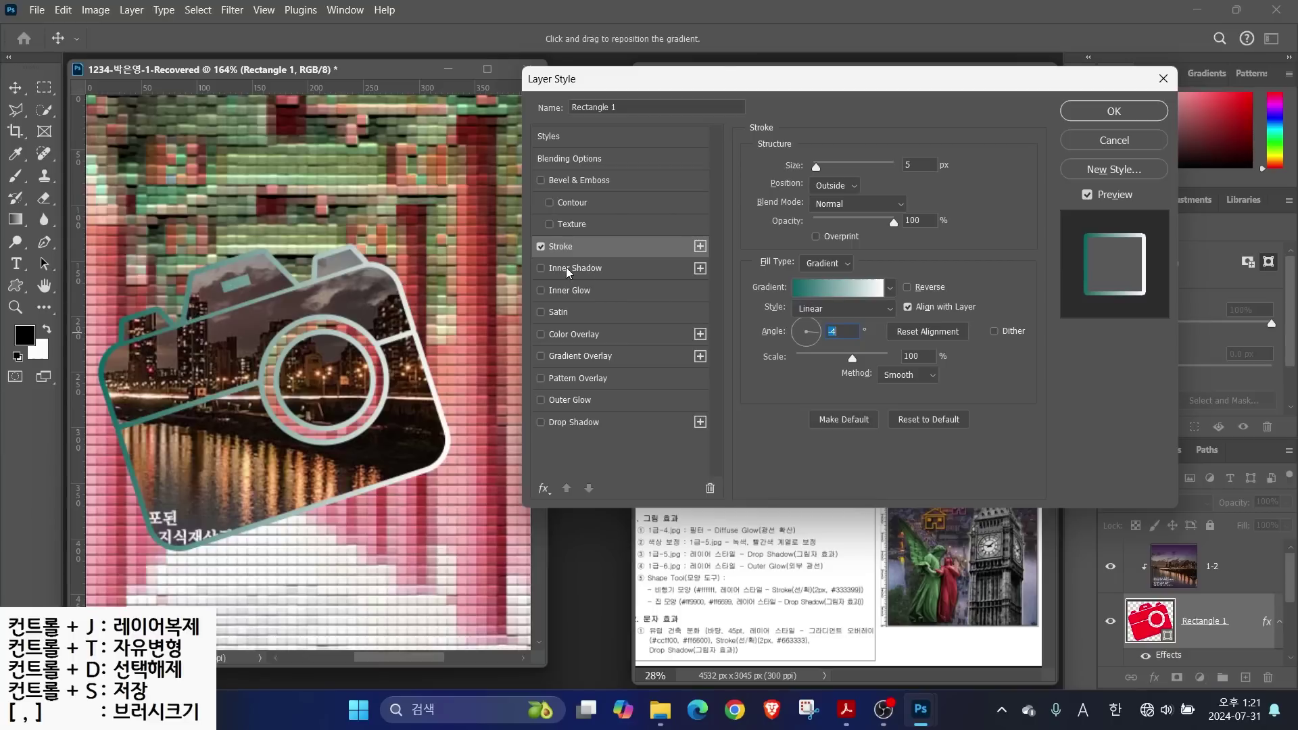
{"action": "left_click", "coordinate": [541, 268]}
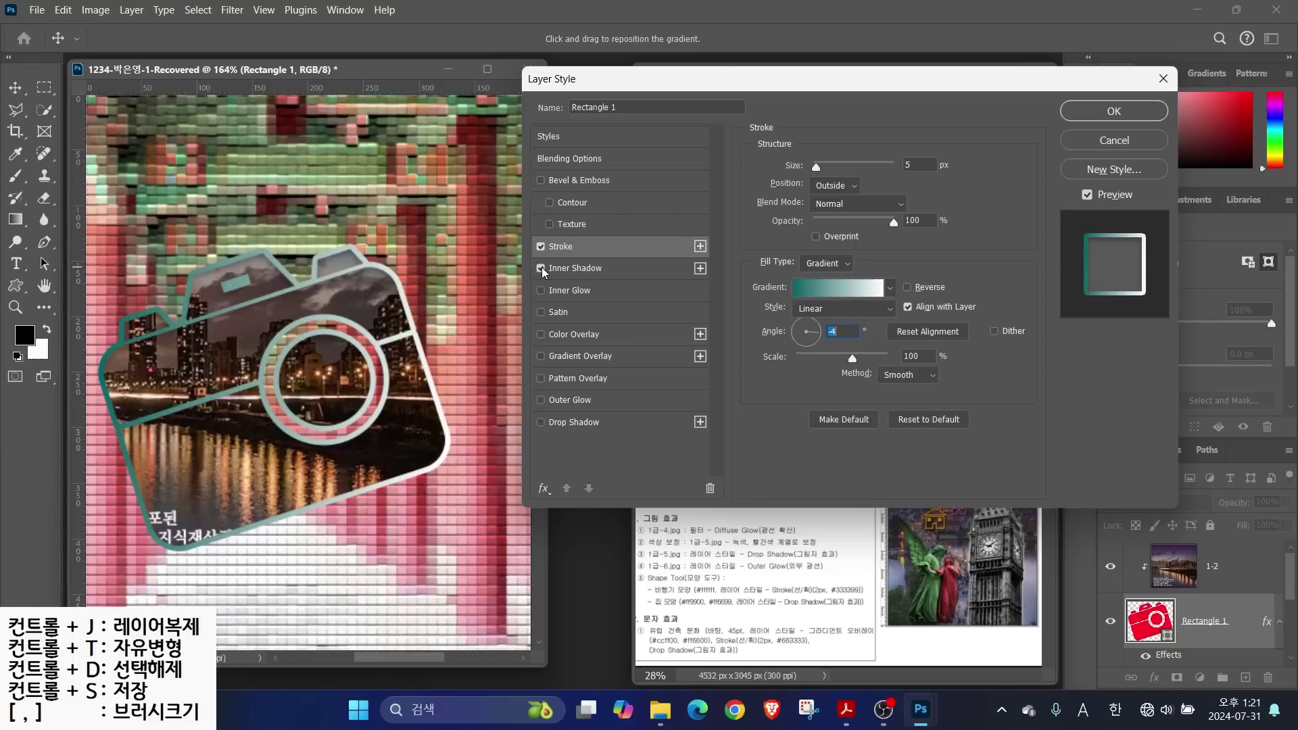
{"action": "left_click", "coordinate": [542, 268]}
{"action": "left_click", "coordinate": [541, 268]}
{"action": "left_click", "coordinate": [1113, 110]}
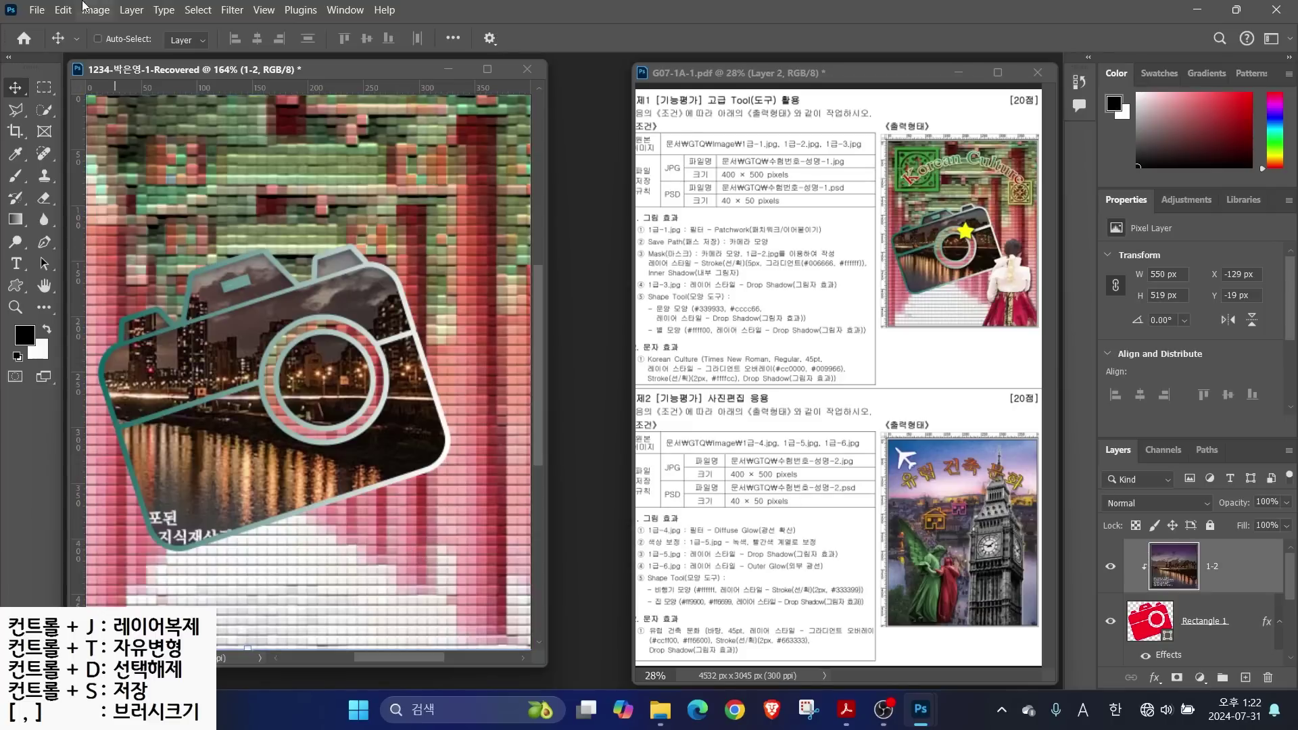
Save As a Photoshop PSD in the GTQ folder, removing '-Recovered' from the file name
{"action": "left_click", "coordinate": [41, 11]}
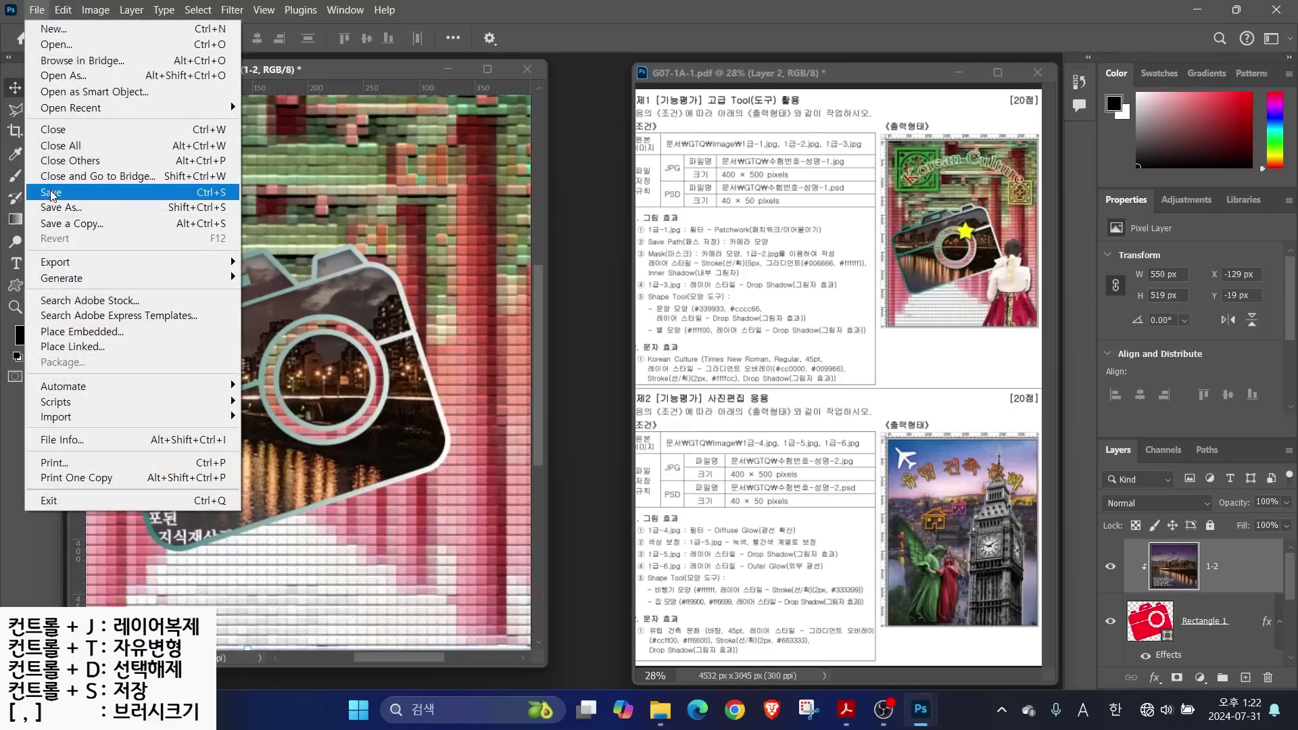
{"action": "left_click", "coordinate": [52, 193]}
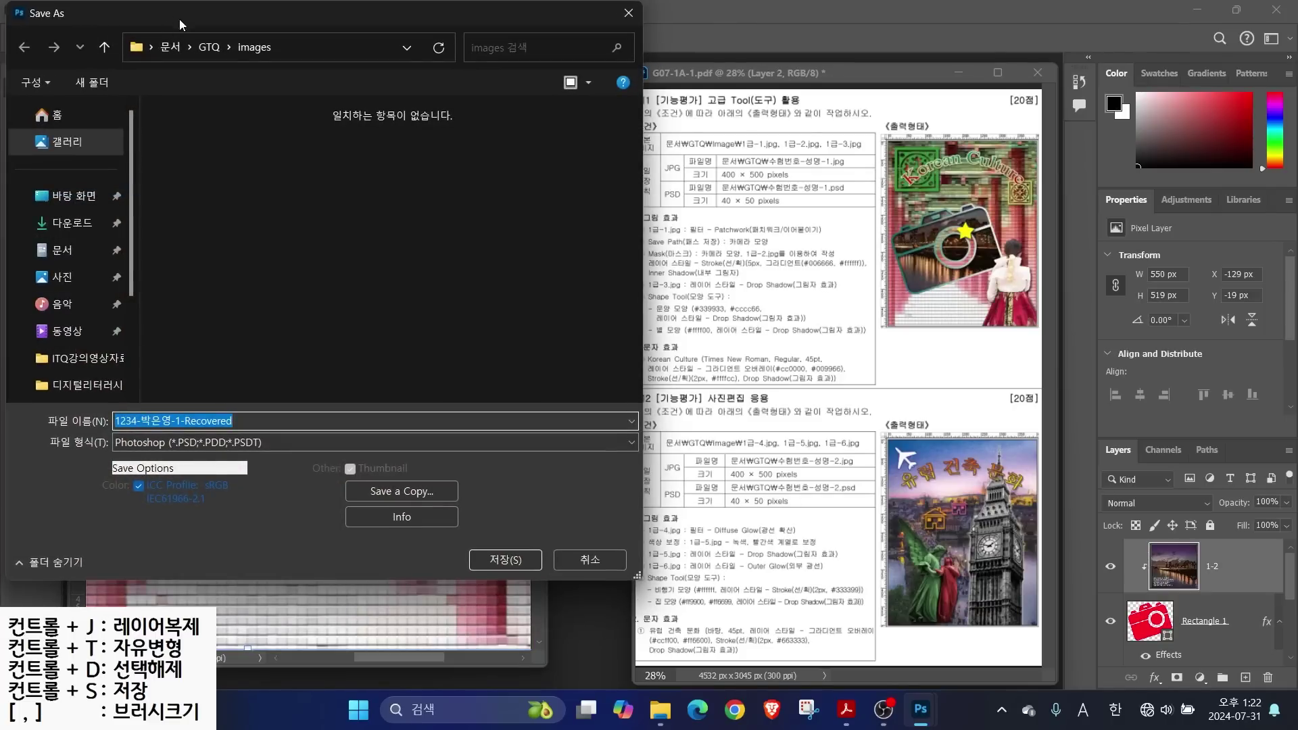
{"action": "left_click", "coordinate": [208, 47]}
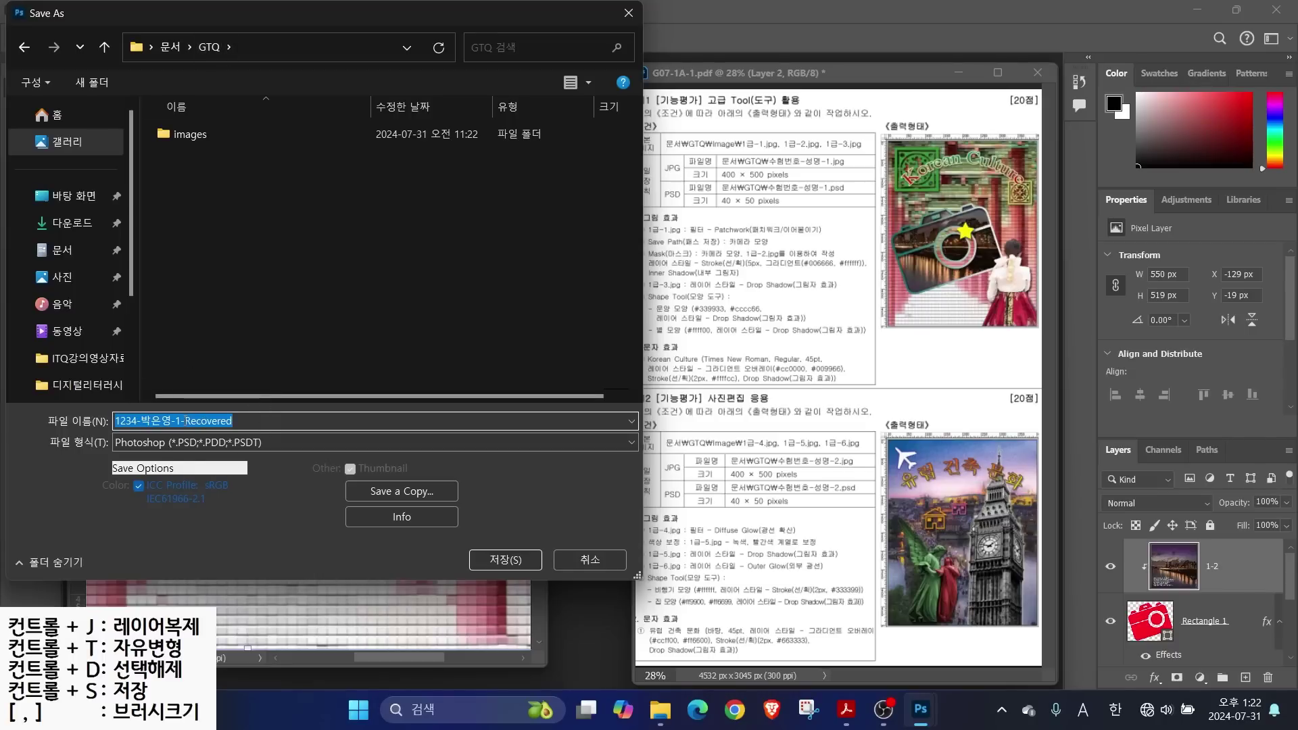
{"action": "left_click_drag", "start_coordinate": [179, 421], "coordinate": [266, 424]}
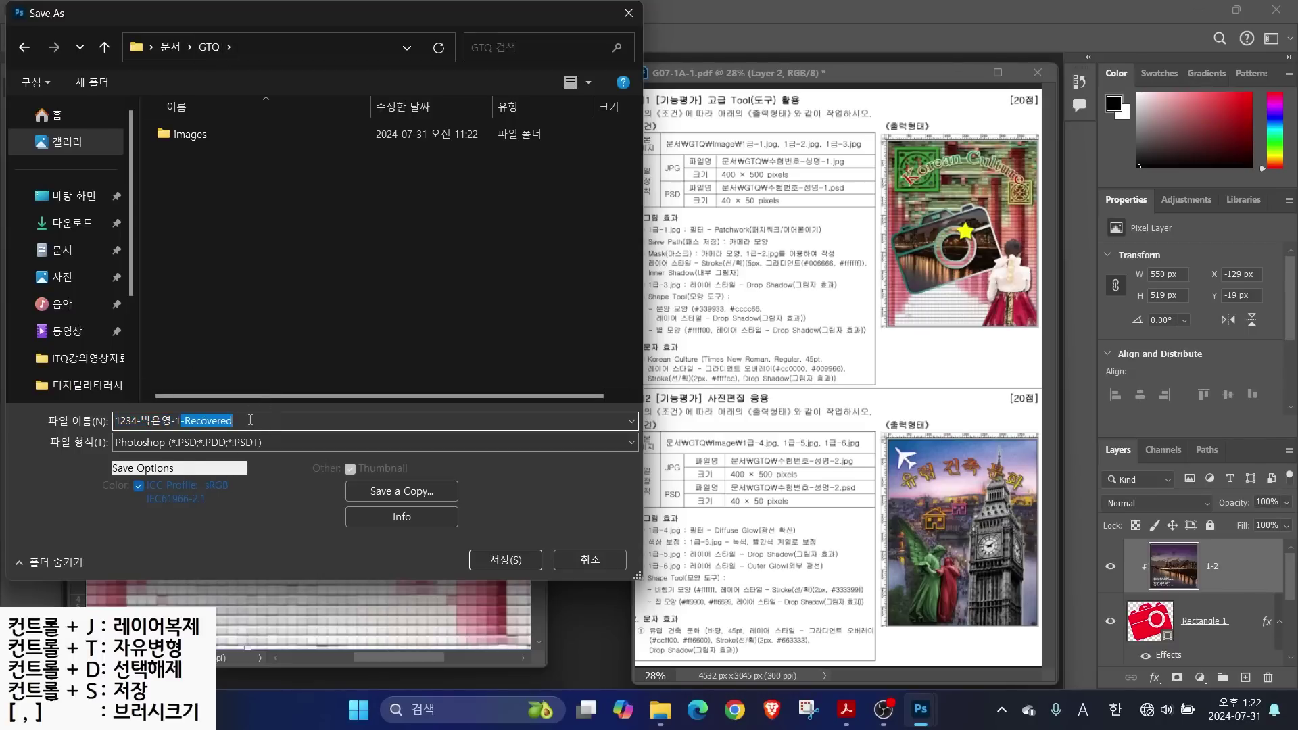
{"action": "key", "text": "BackSpace"}
{"action": "left_click", "coordinate": [507, 560]}
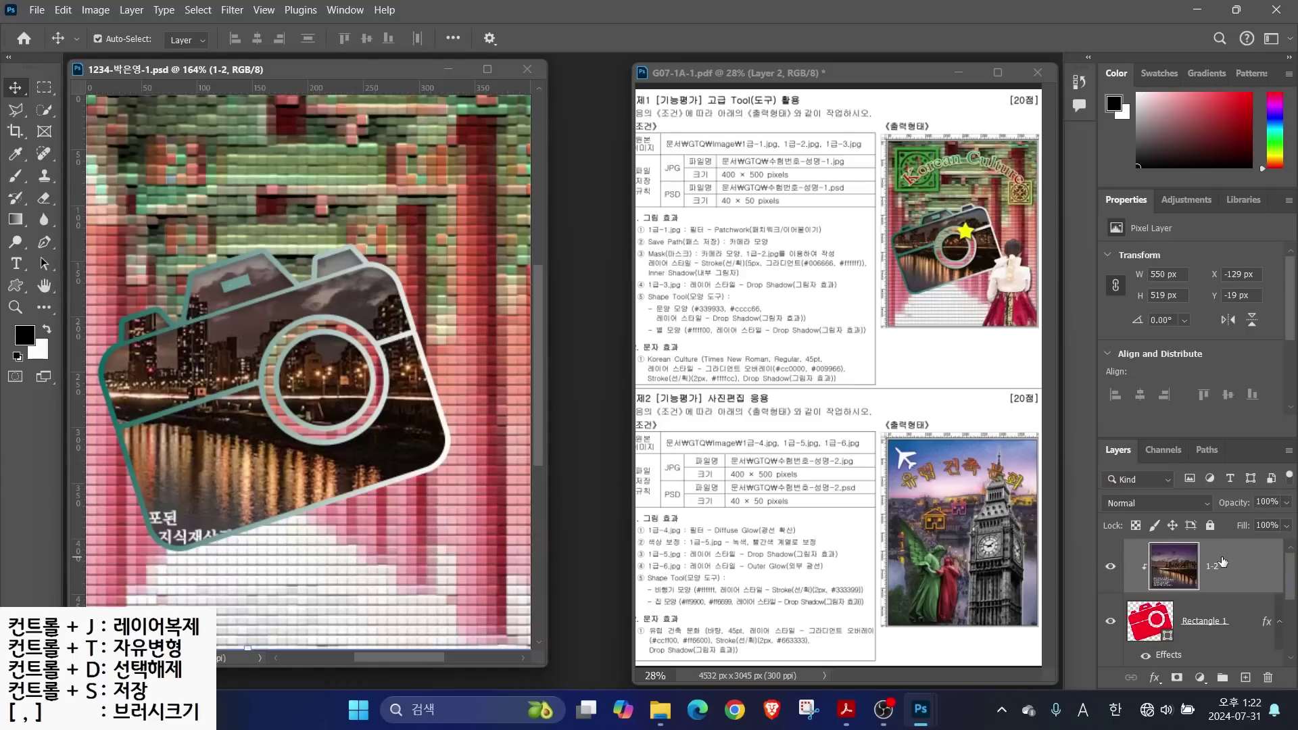
Open images/1급-3.jpg and place its window beside the composition
{"action": "left_click", "coordinate": [37, 10]}
{"action": "left_click", "coordinate": [54, 44]}
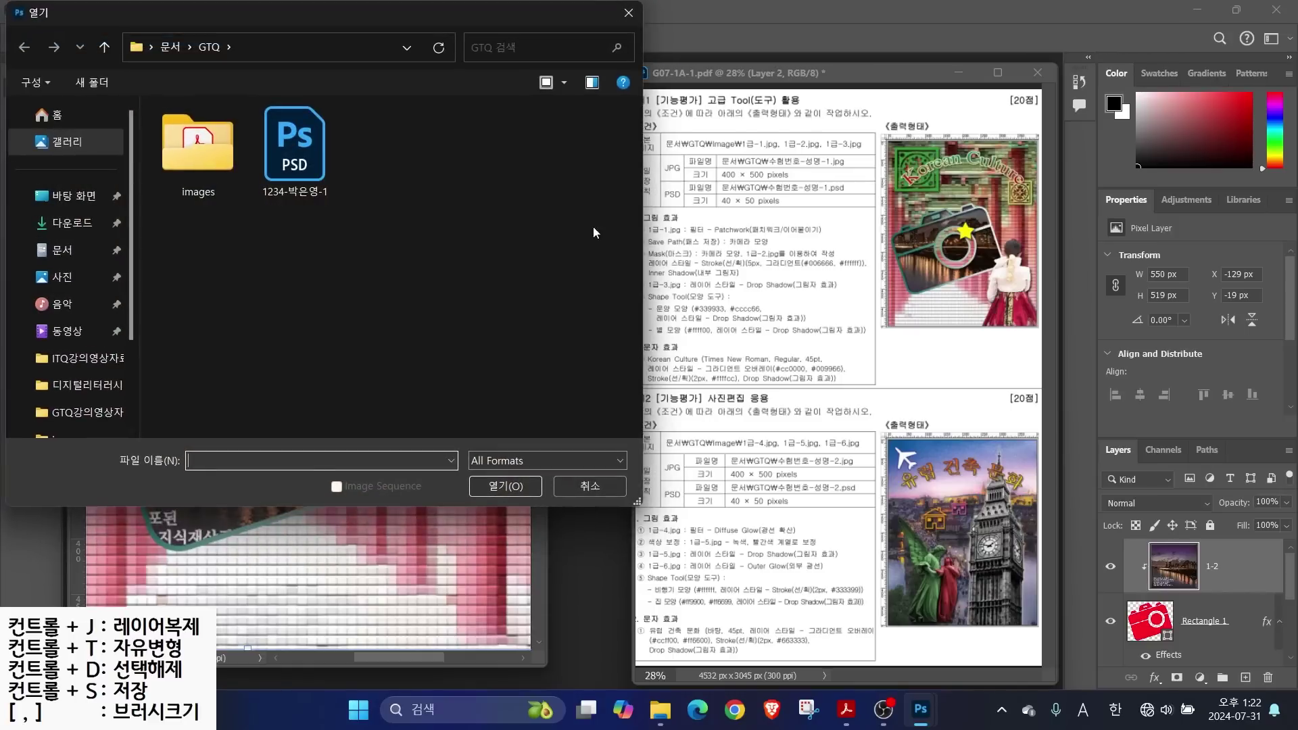
{"action": "double_click", "coordinate": [197, 159]}
{"action": "double_click", "coordinate": [387, 148]}
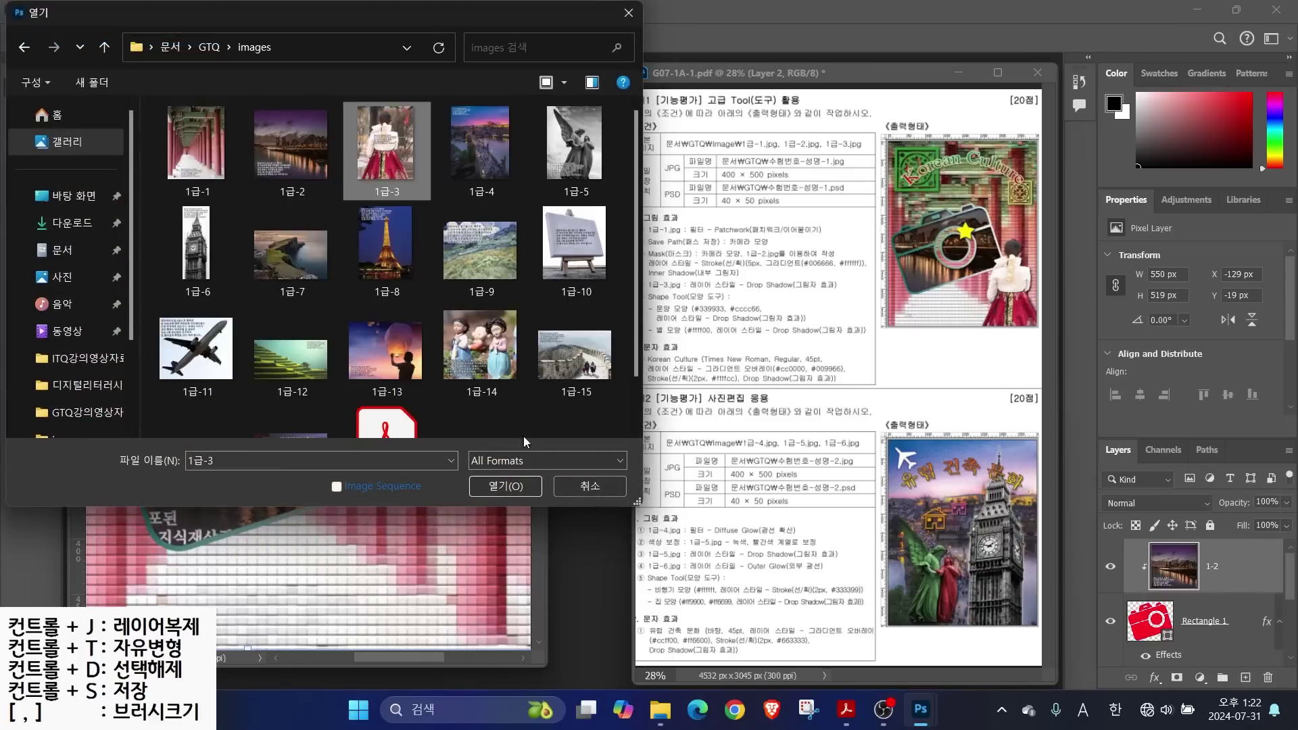
{"action": "left_click_drag", "start_coordinate": [210, 102], "coordinate": [542, 144]}
Quick-select the hanbok woman, refining by adding and subtracting areas, and drag her into the composition
{"action": "left_click", "coordinate": [43, 113]}
{"action": "mouse_move", "coordinate": [563, 219]}
{"action": "left_mouse_down"}
{"action": "mouse_move", "coordinate": [581, 304]}
{"action": "mouse_move", "coordinate": [513, 516]}
{"action": "mouse_move", "coordinate": [534, 398]}
{"action": "mouse_move", "coordinate": [520, 406]}
{"action": "mouse_move", "coordinate": [554, 338]}
{"action": "mouse_move", "coordinate": [541, 319]}
{"action": "mouse_move", "coordinate": [500, 379]}
{"action": "mouse_move", "coordinate": [512, 434]}
{"action": "mouse_move", "coordinate": [470, 486]}
{"action": "mouse_move", "coordinate": [521, 316]}
{"action": "left_mouse_up"}
{"action": "mouse_move", "coordinate": [499, 337]}
{"action": "left_mouse_down"}
{"action": "mouse_move", "coordinate": [539, 347]}
{"action": "mouse_move", "coordinate": [558, 304]}
{"action": "mouse_move", "coordinate": [598, 347]}
{"action": "mouse_move", "coordinate": [612, 315]}
{"action": "mouse_move", "coordinate": [595, 358]}
{"action": "mouse_move", "coordinate": [593, 300]}
{"action": "mouse_move", "coordinate": [572, 323]}
{"action": "mouse_move", "coordinate": [591, 470]}
{"action": "mouse_move", "coordinate": [556, 439]}
{"action": "mouse_move", "coordinate": [561, 500]}
{"action": "mouse_move", "coordinate": [576, 514]}
{"action": "mouse_move", "coordinate": [642, 511]}
{"action": "mouse_move", "coordinate": [646, 467]}
{"action": "mouse_move", "coordinate": [608, 399]}
{"action": "mouse_move", "coordinate": [577, 402]}
{"action": "left_mouse_up"}
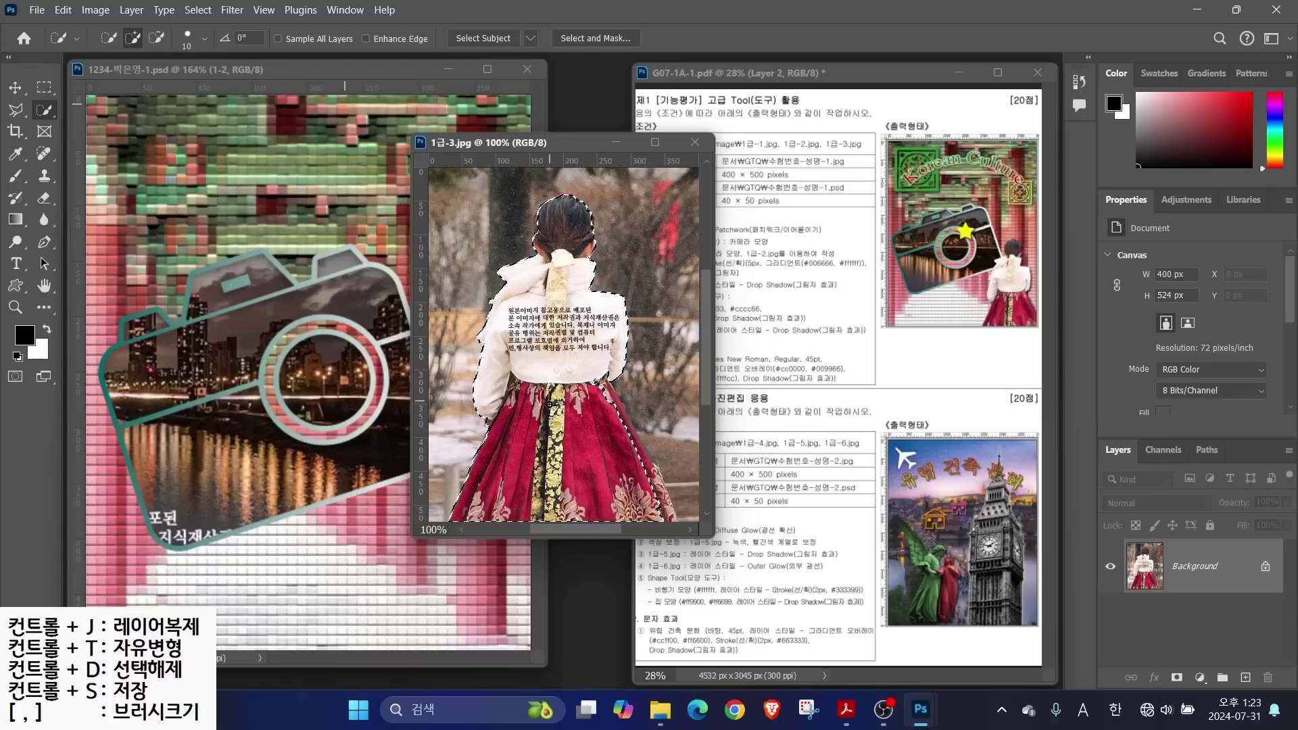
{"action": "left_click", "coordinate": [156, 38]}
{"action": "mouse_move", "coordinate": [212, 125]}
{"action": "left_mouse_down"}
{"action": "mouse_move", "coordinate": [221, 259]}
{"action": "mouse_move", "coordinate": [277, 258]}
{"action": "left_mouse_up"}
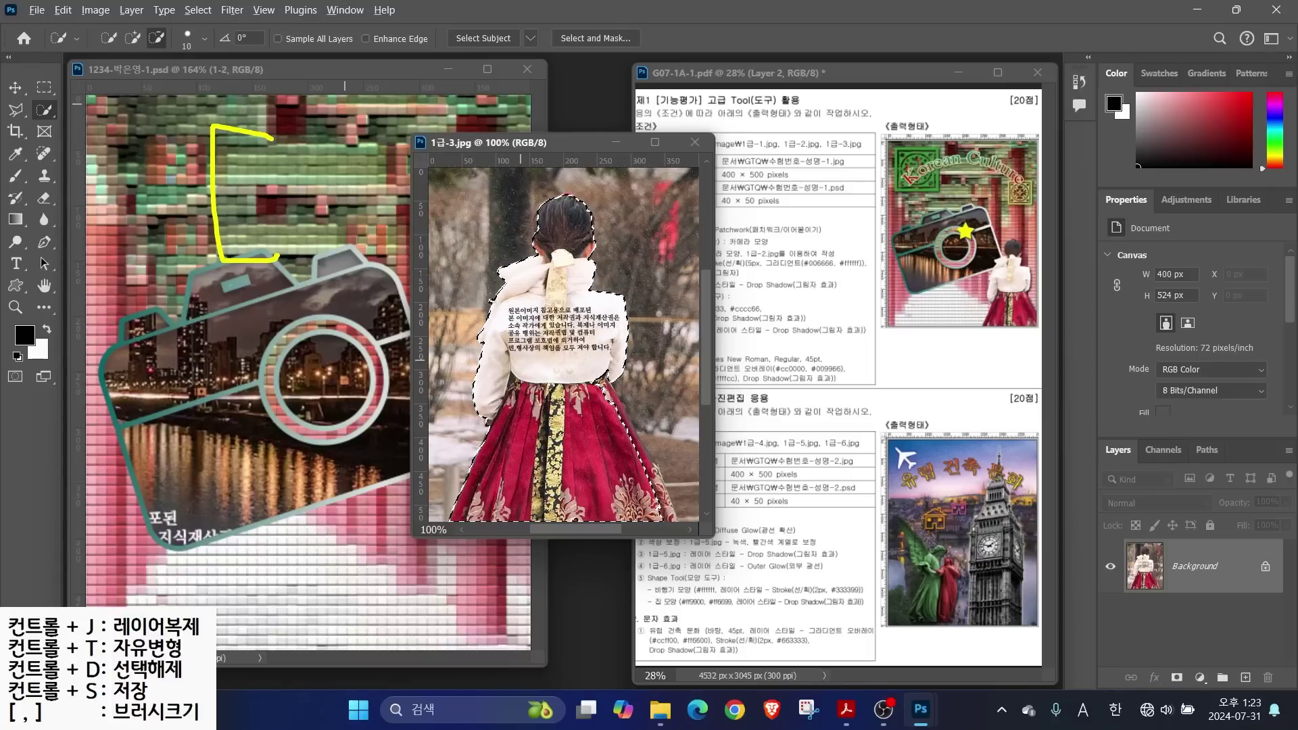
{"action": "left_click_drag", "start_coordinate": [383, 111], "coordinate": [337, 319]}
{"action": "mouse_move", "coordinate": [458, 125]}
{"action": "left_mouse_down"}
{"action": "mouse_move", "coordinate": [507, 133]}
{"action": "mouse_move", "coordinate": [459, 277]}
{"action": "left_mouse_up"}
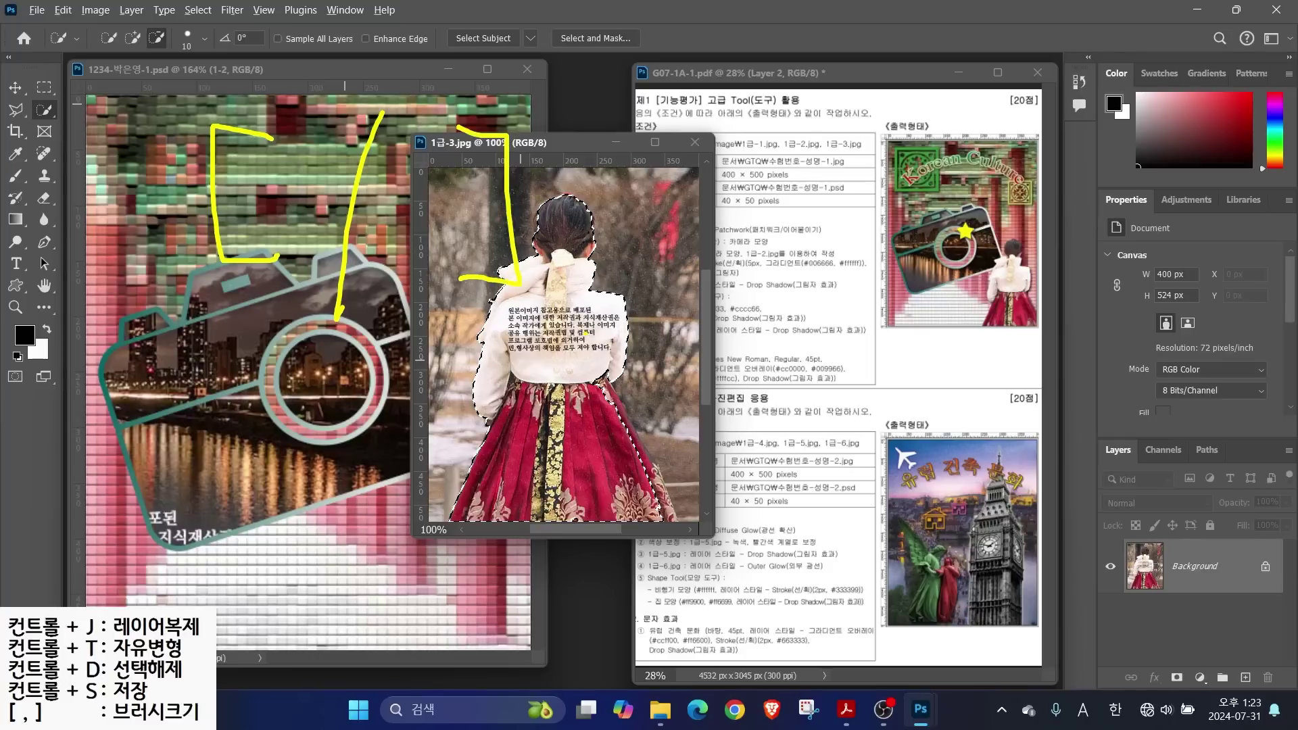
{"action": "key", "text": "Escape"}
{"action": "left_click", "coordinate": [132, 38]}
{"action": "key", "text": "bracketright"}
{"action": "key", "text": "bracketright"}
{"action": "key", "text": "bracketright"}
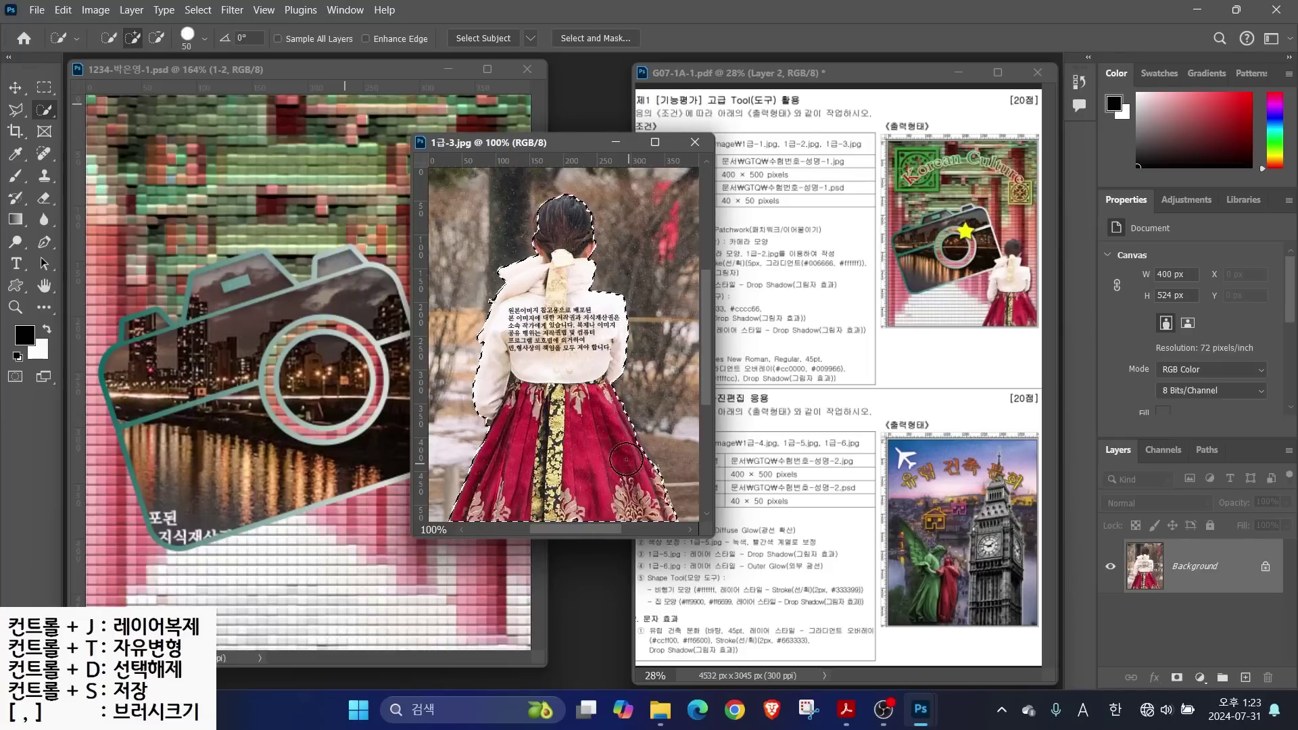
{"action": "key", "text": "v"}
{"action": "left_click_drag", "start_coordinate": [528, 348], "coordinate": [322, 354]}
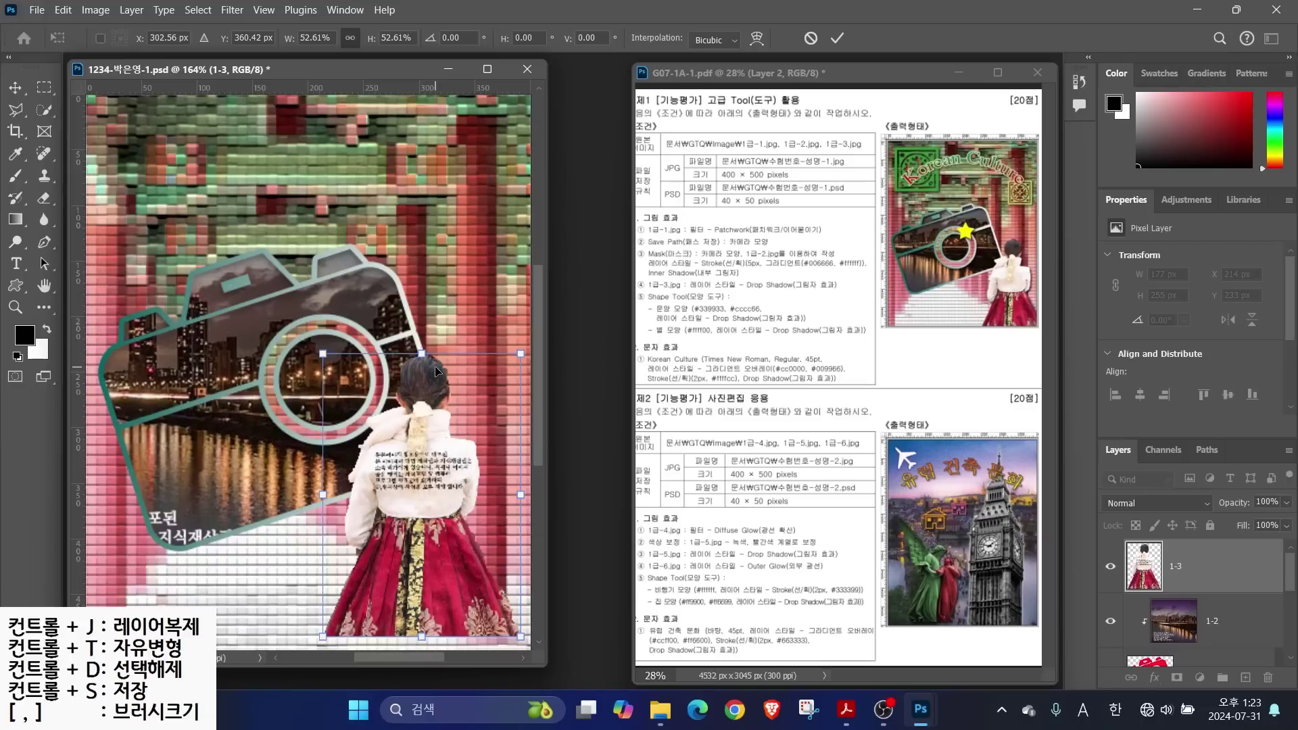
Scale the woman layer 1-3 to about 54.9% (187 × 266 px) and commit
{"action": "left_click_drag", "start_coordinate": [323, 354], "coordinate": [317, 380]}
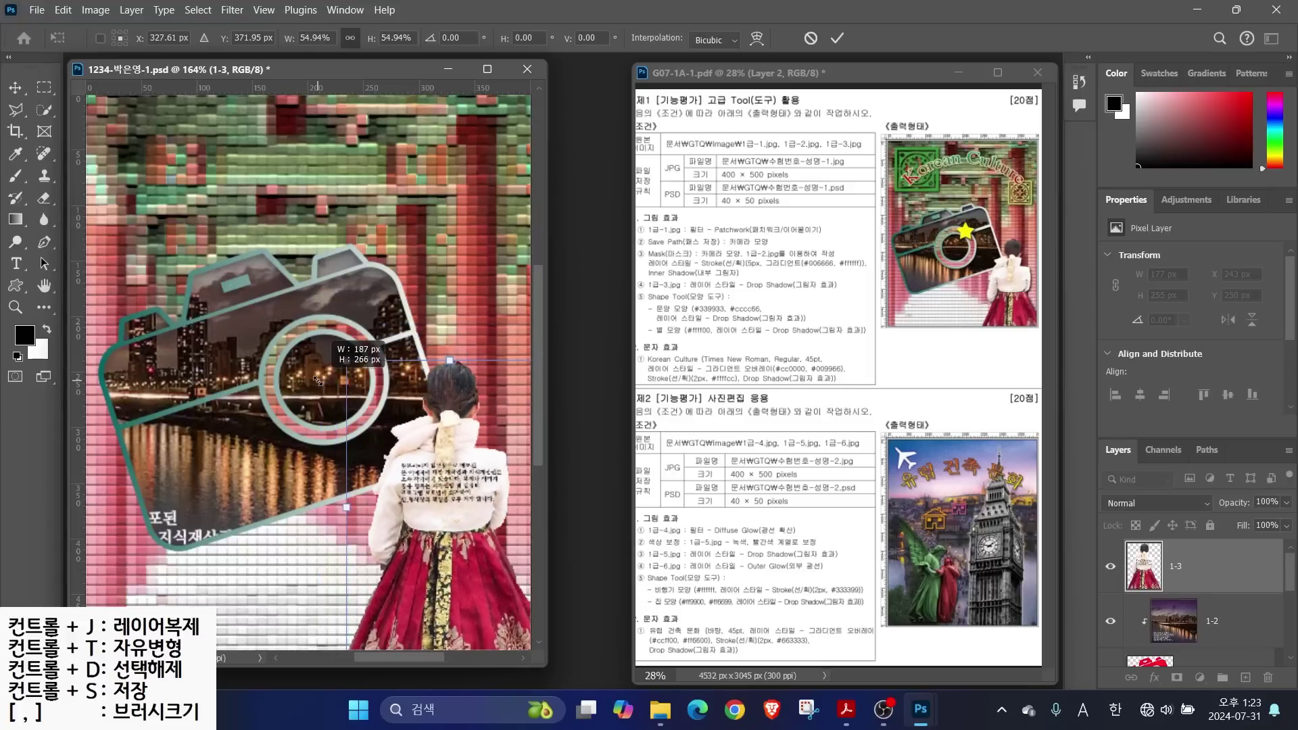
{"action": "left_click_drag", "start_coordinate": [317, 380], "coordinate": [317, 380]}
{"action": "key", "text": "Return"}
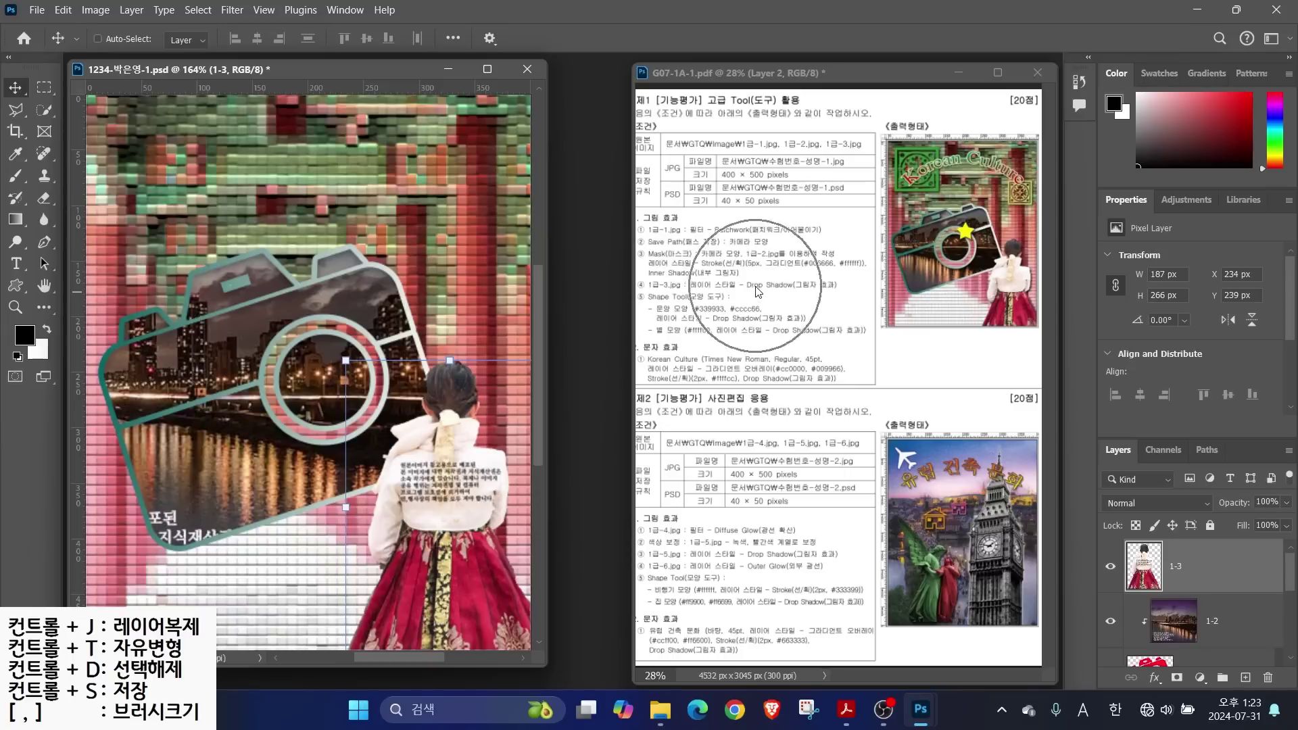
Add a Multiply drop shadow at 76% opacity to the hanbok woman layer 1-3
{"action": "left_click_drag", "start_coordinate": [1149, 566], "coordinate": [1154, 678]}
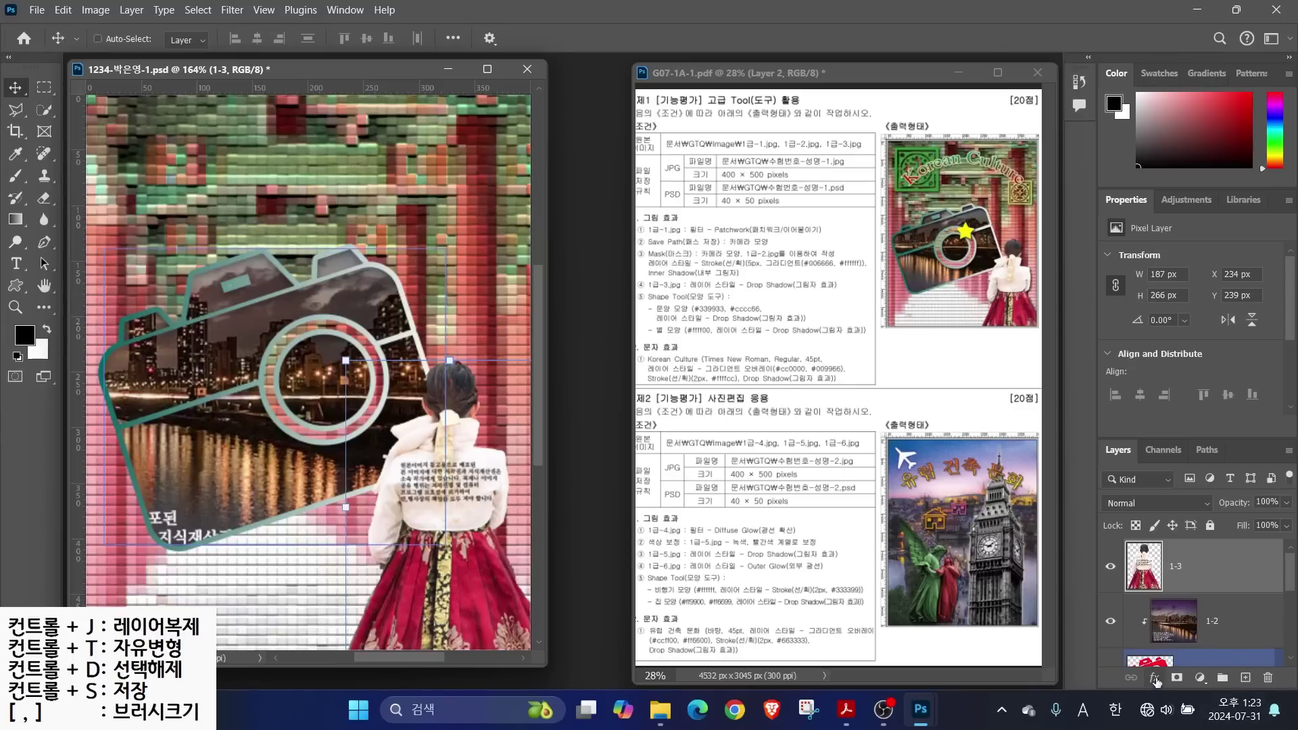
{"action": "left_click", "coordinate": [1155, 678]}
{"action": "left_click", "coordinate": [1168, 670]}
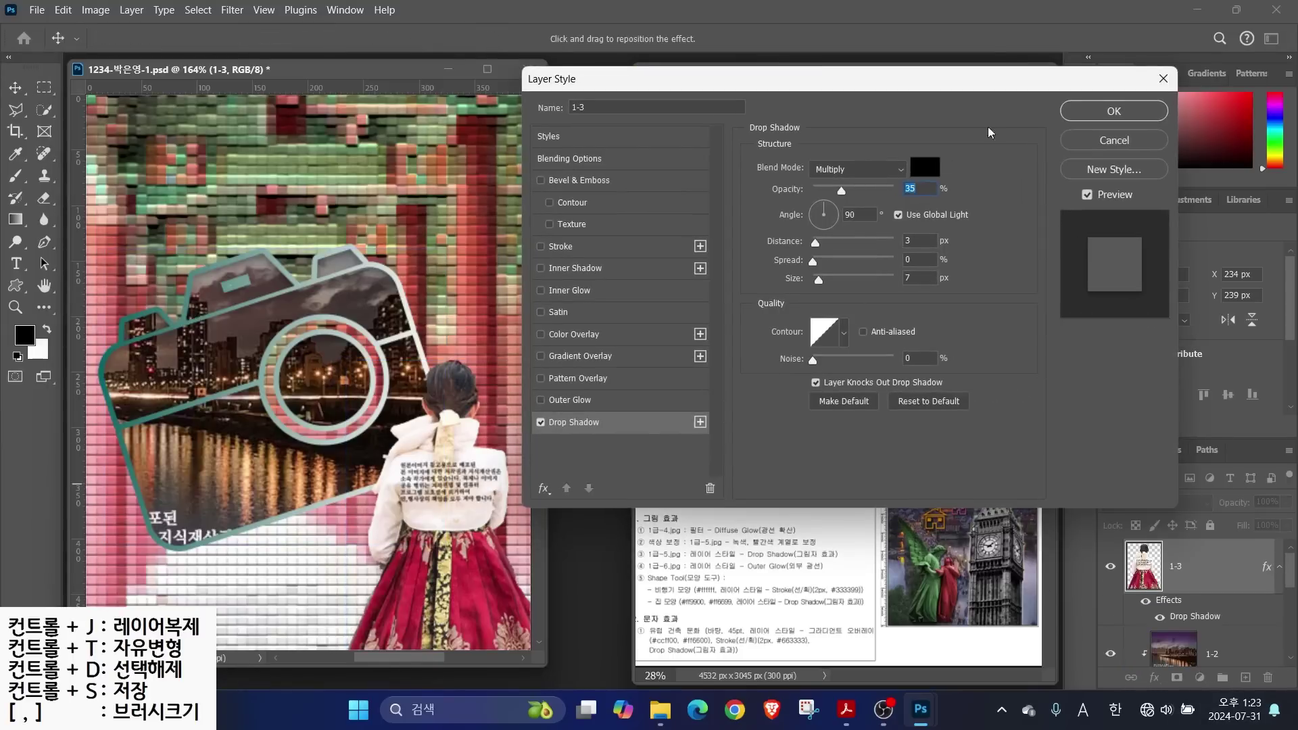
{"action": "left_click", "coordinate": [541, 422]}
{"action": "left_click", "coordinate": [541, 423]}
{"action": "left_click", "coordinate": [541, 423]}
{"action": "left_click", "coordinate": [541, 422]}
{"action": "left_click", "coordinate": [541, 422]}
{"action": "left_click", "coordinate": [541, 422]}
{"action": "left_click", "coordinate": [541, 422]}
{"action": "left_click", "coordinate": [541, 422]}
{"action": "left_click_drag", "start_coordinate": [848, 197], "coordinate": [877, 203]}
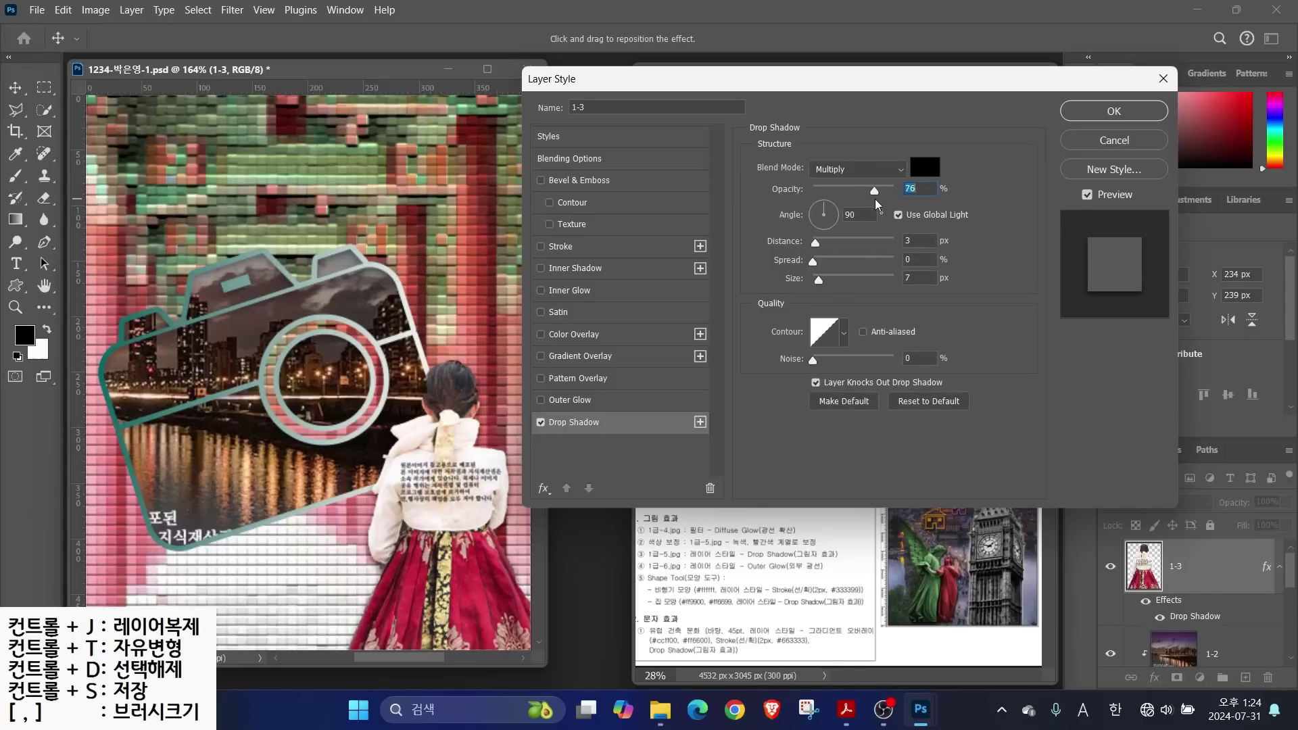
{"action": "left_click", "coordinate": [541, 422]}
{"action": "left_click", "coordinate": [541, 422]}
{"action": "left_click", "coordinate": [541, 423]}
{"action": "left_click", "coordinate": [541, 423]}
{"action": "left_click", "coordinate": [1104, 112]}
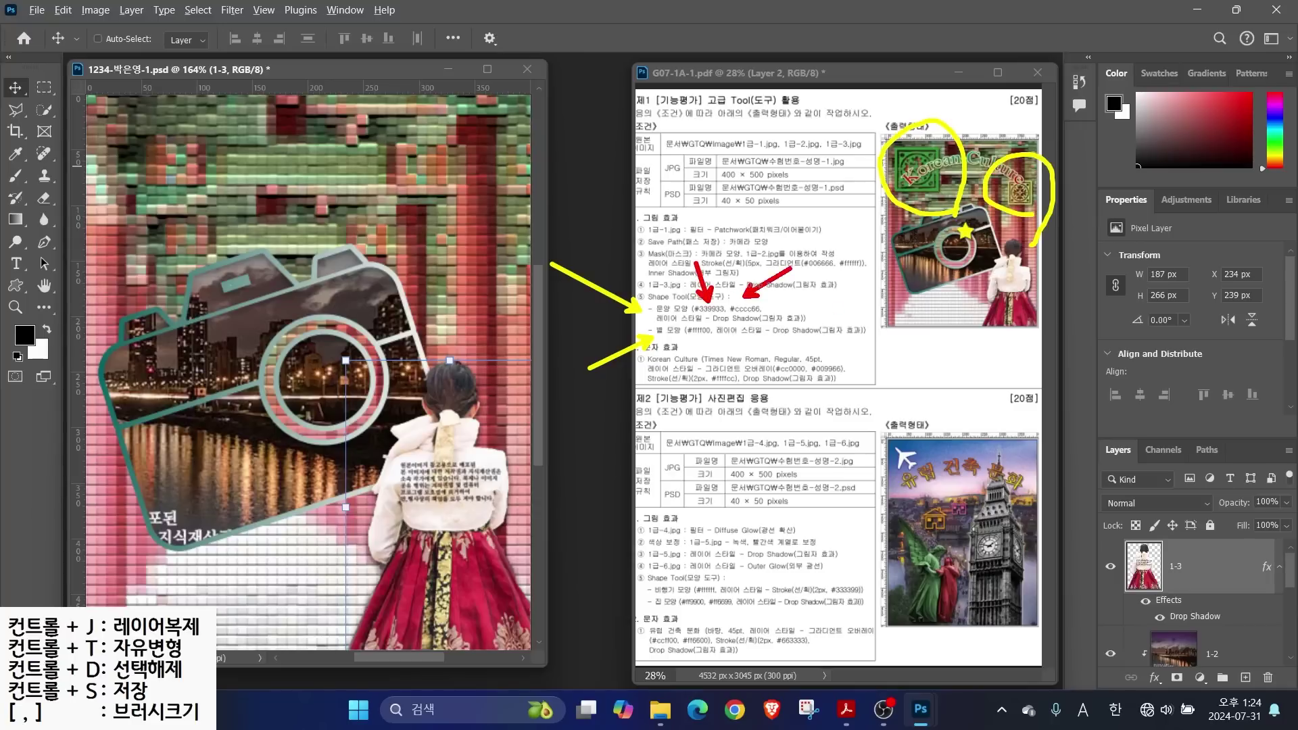
Switch to the Custom Shape tool and browse the Legacy Shapes and More folder in the shape picker
{"action": "left_click", "coordinate": [16, 287]}
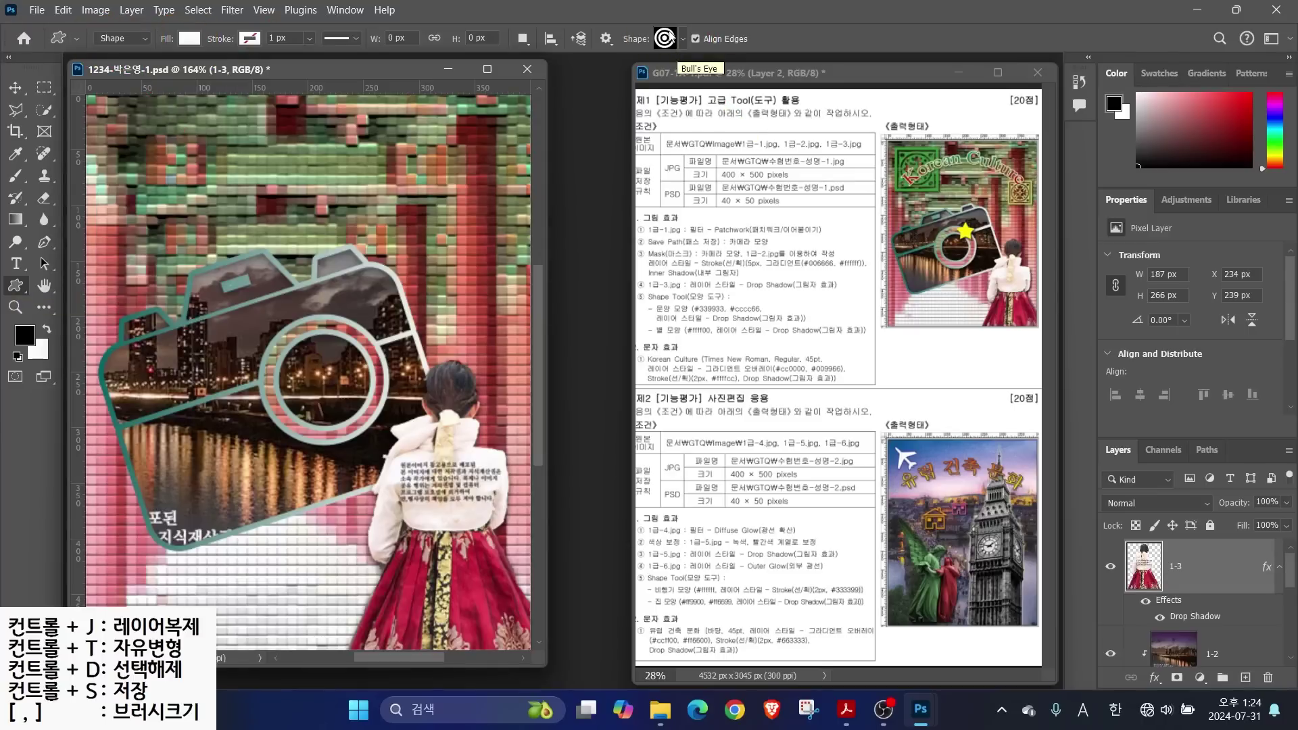
{"action": "left_click", "coordinate": [676, 40]}
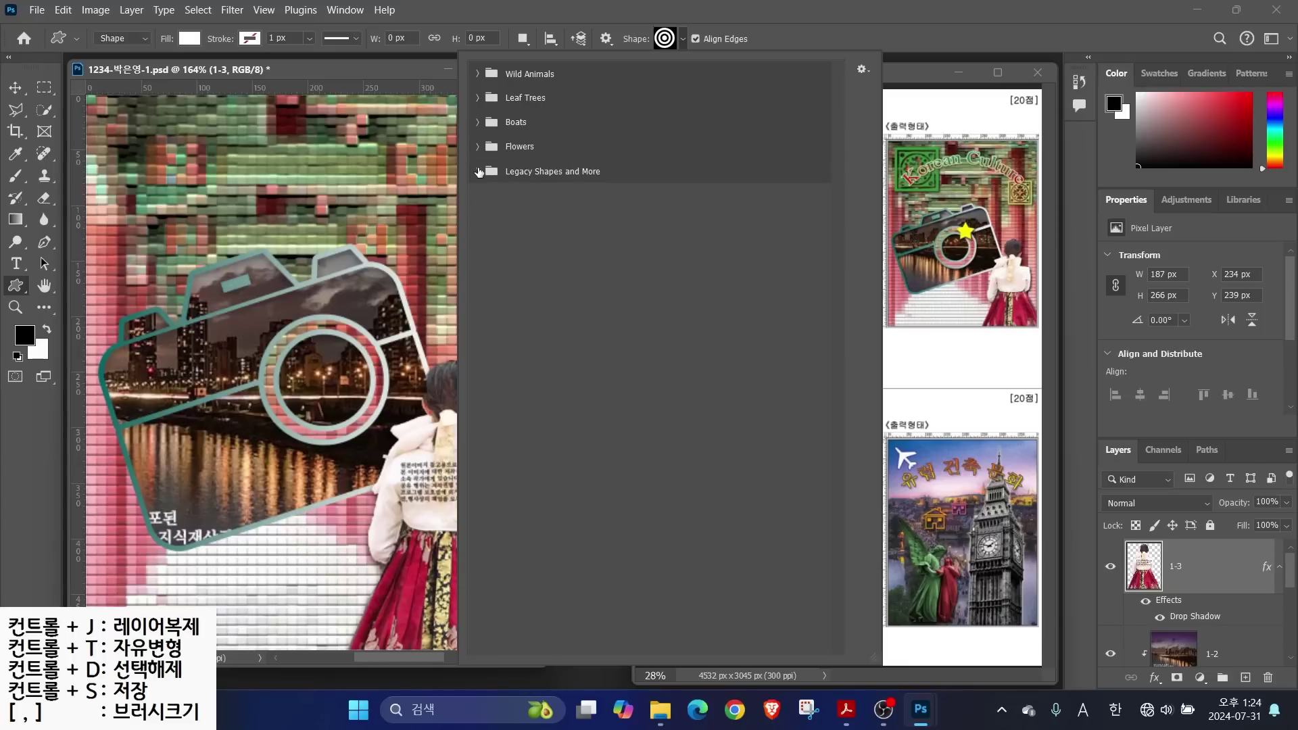
{"action": "left_click", "coordinate": [477, 172]}
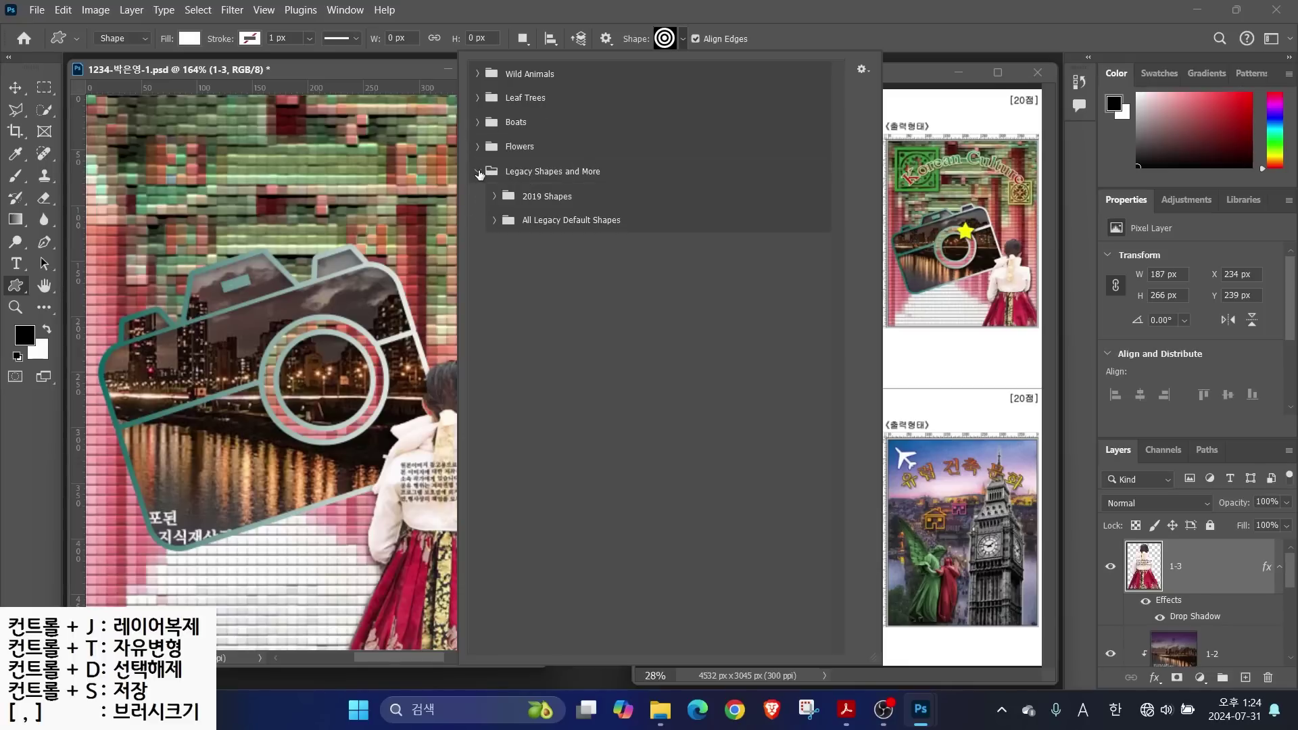
{"action": "left_click", "coordinate": [478, 171]}
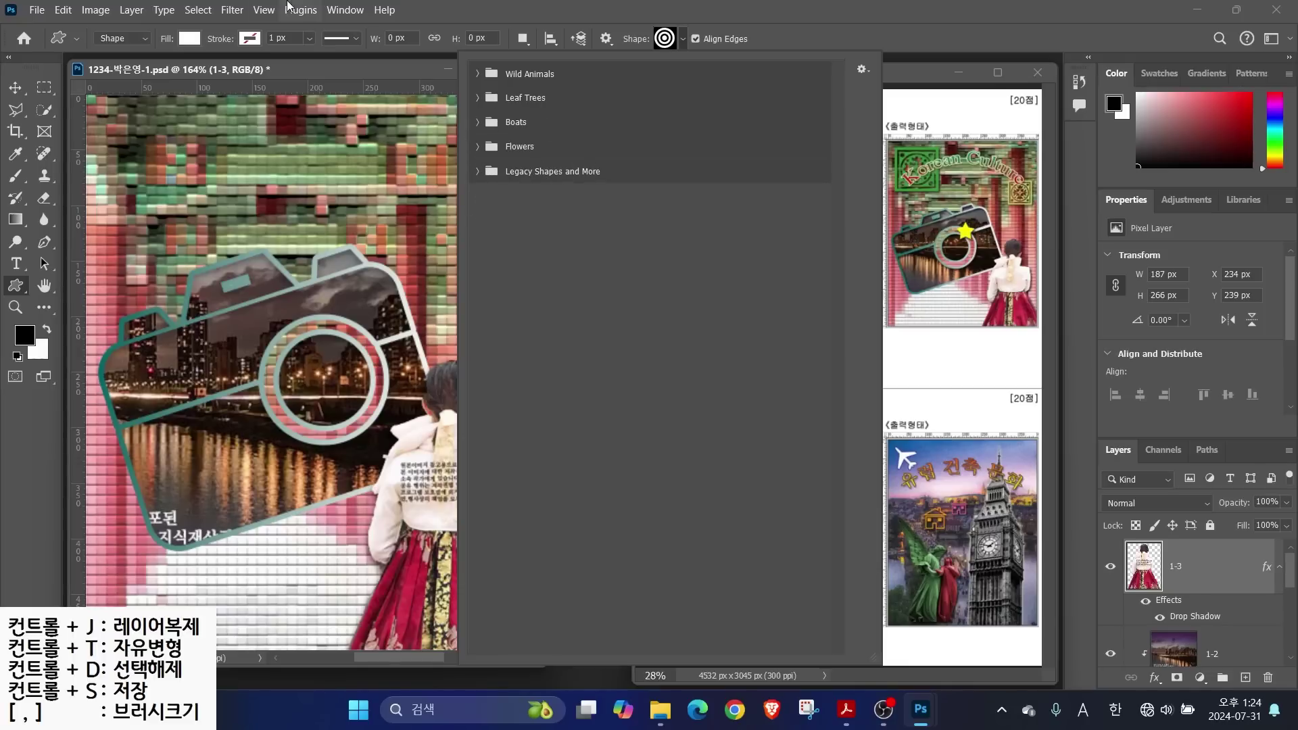
Load the Legacy Shapes and More set from the Shapes panel menu
{"action": "left_click", "coordinate": [336, 11]}
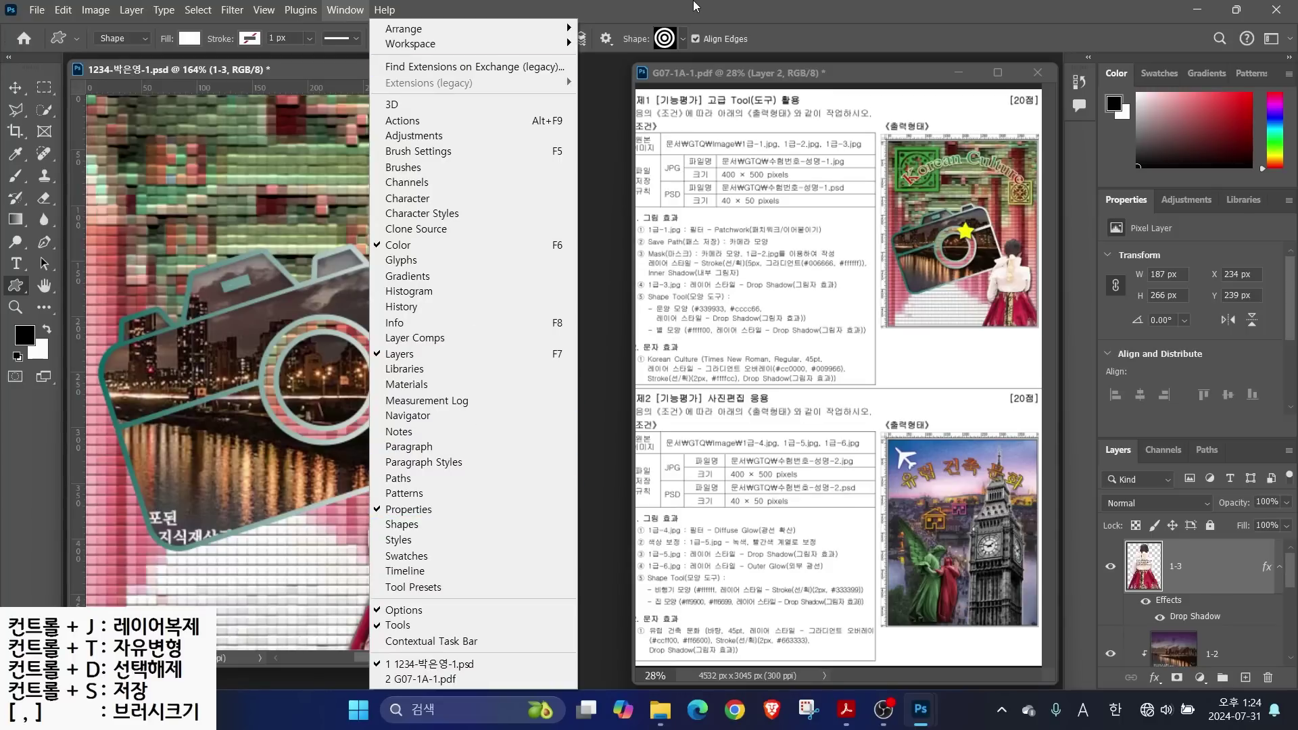
{"action": "left_click", "coordinate": [682, 39]}
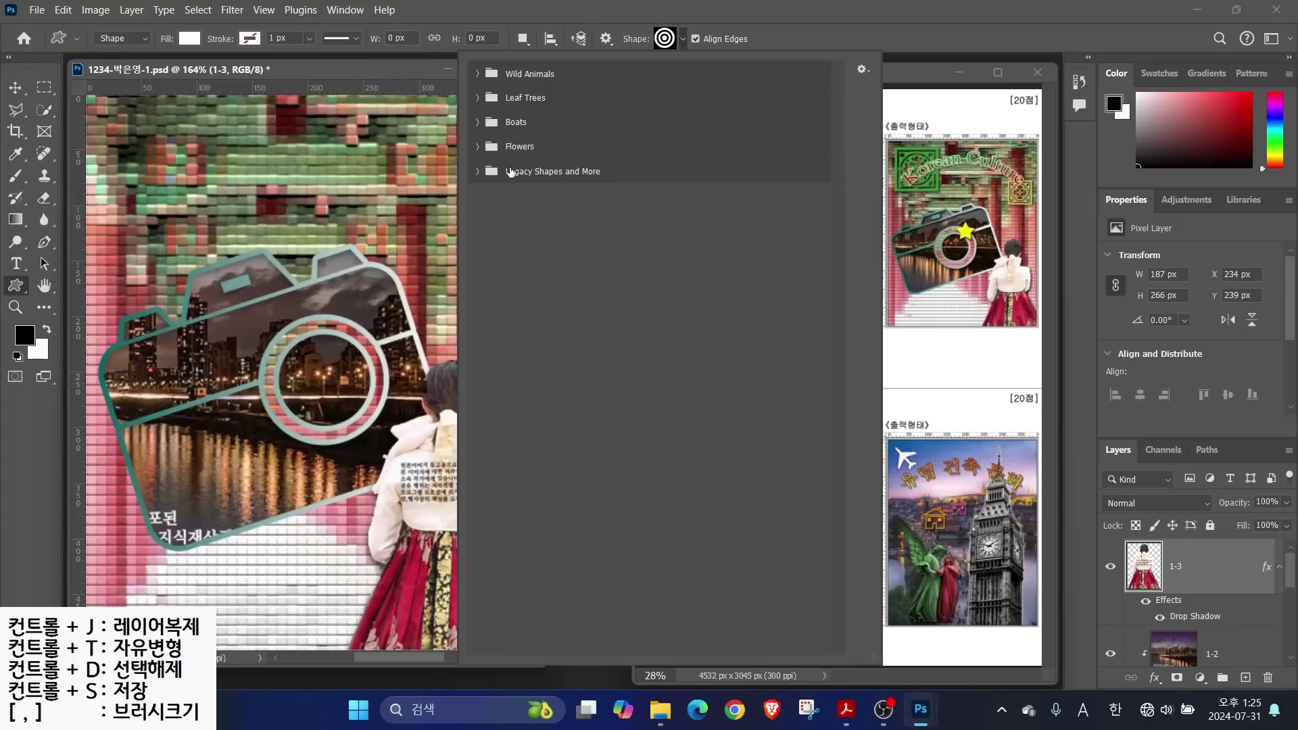
{"action": "left_click", "coordinate": [345, 10]}
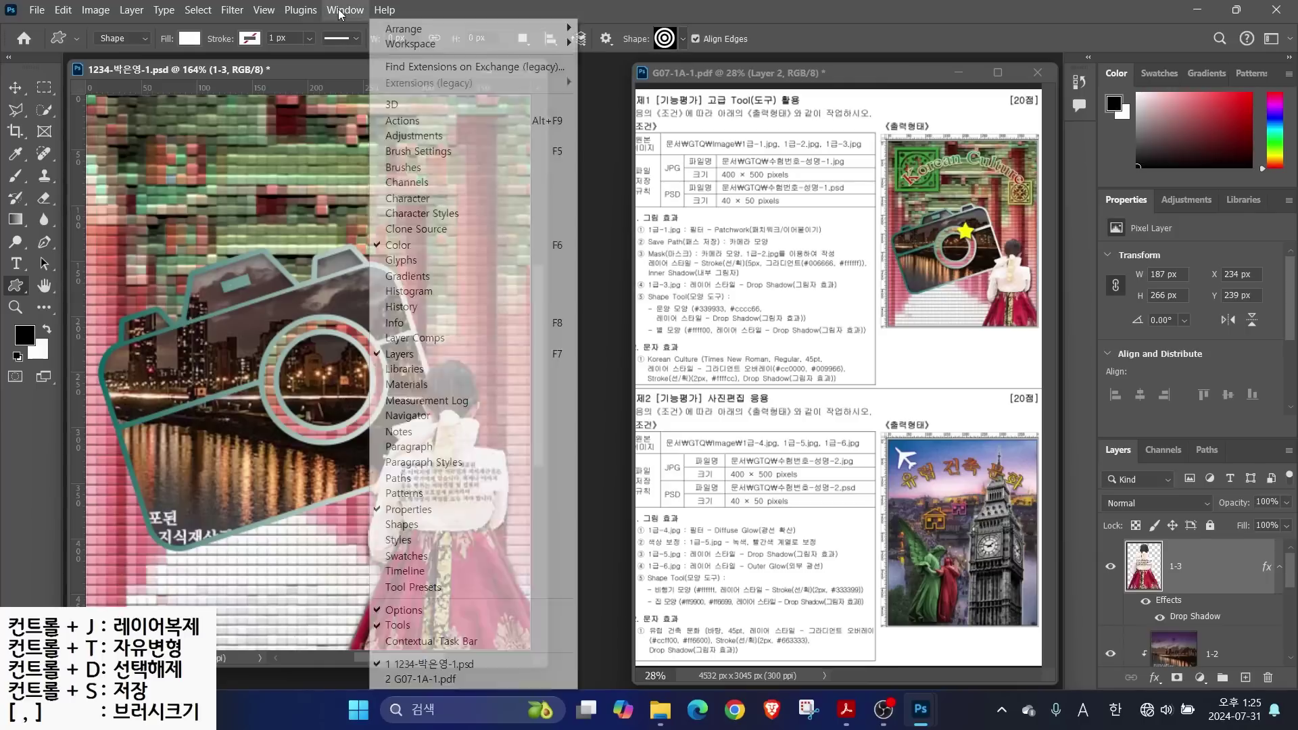
{"action": "left_click", "coordinate": [409, 527]}
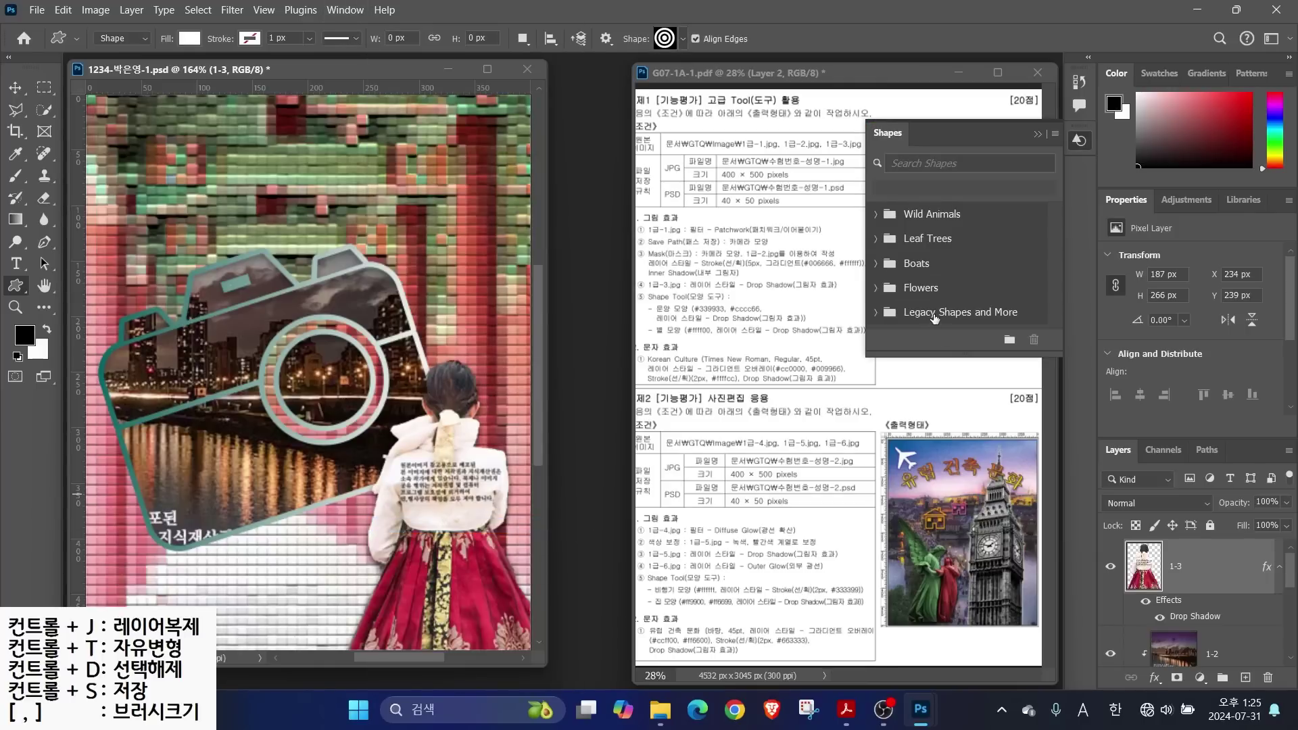
{"action": "left_click", "coordinate": [1055, 135]}
{"action": "left_click", "coordinate": [1112, 379]}
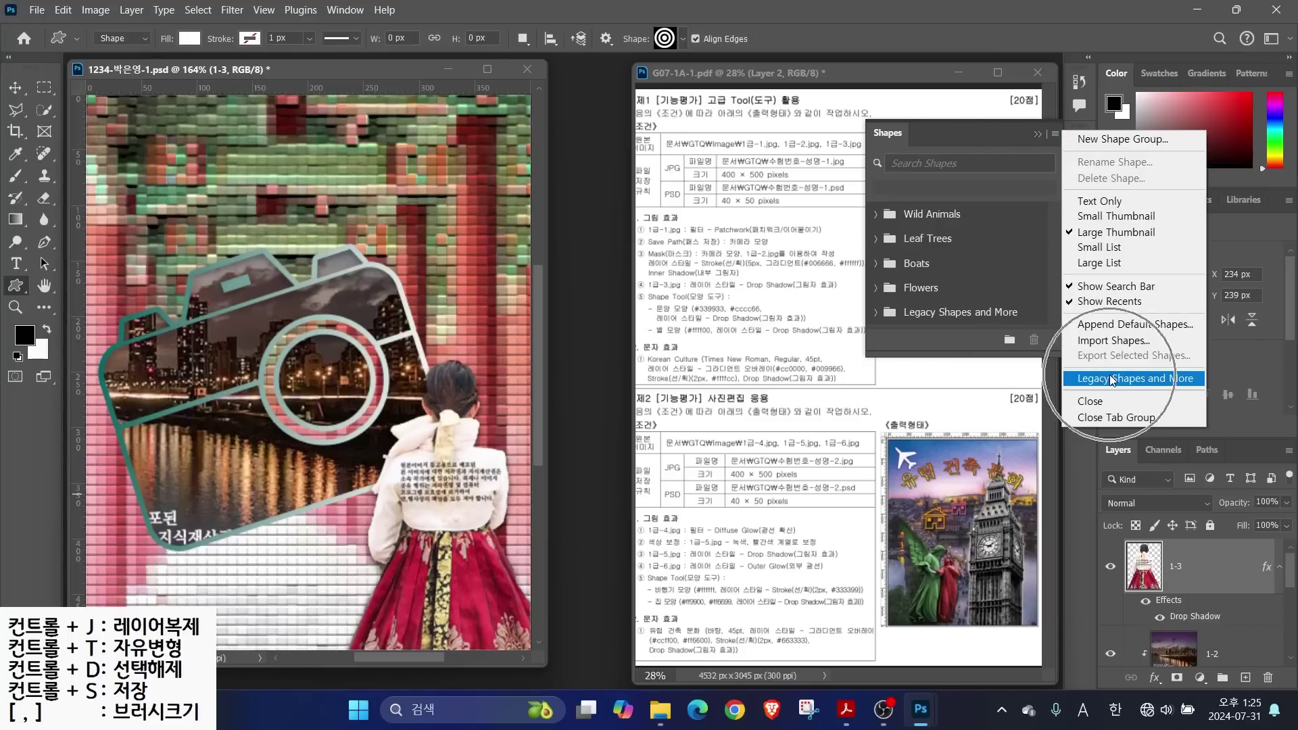
{"action": "left_click", "coordinate": [1038, 135]}
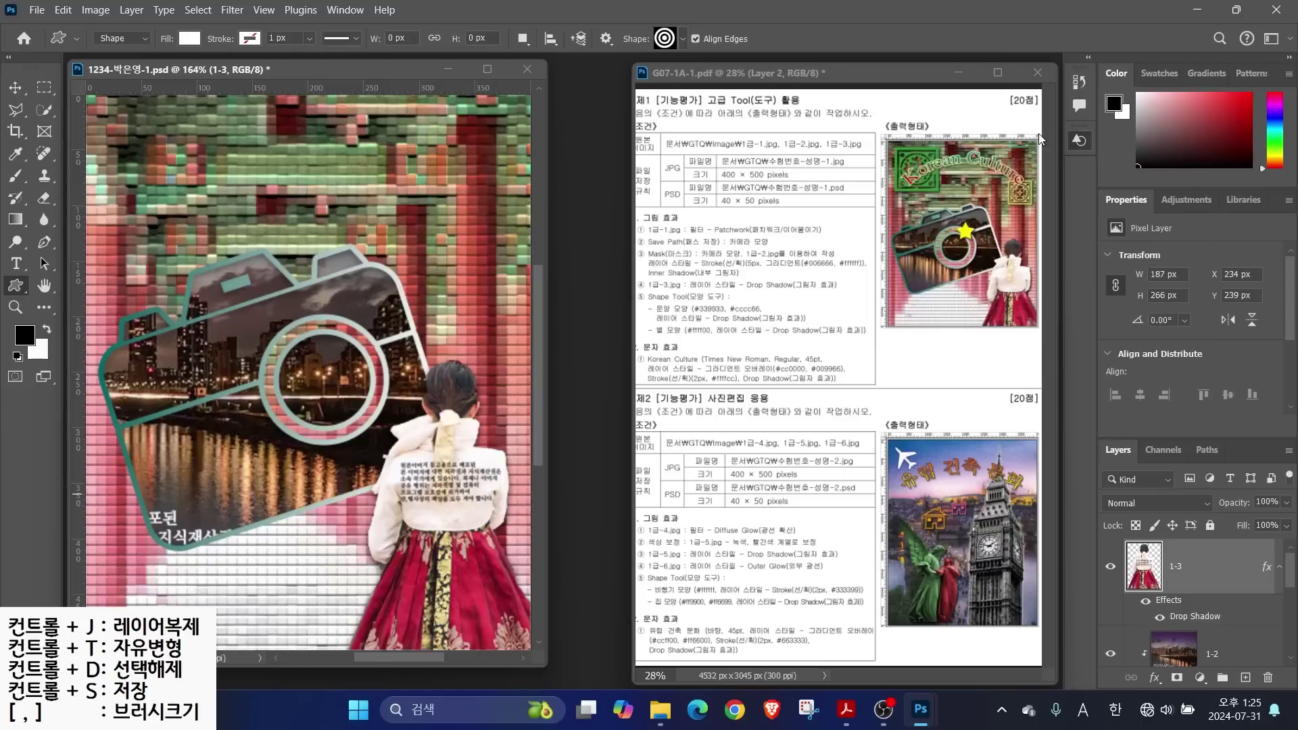
Expand All Legacy Default Shapes in the shape picker and choose an Ornaments shape
{"action": "left_click", "coordinate": [682, 38]}
{"action": "left_click", "coordinate": [477, 172]}
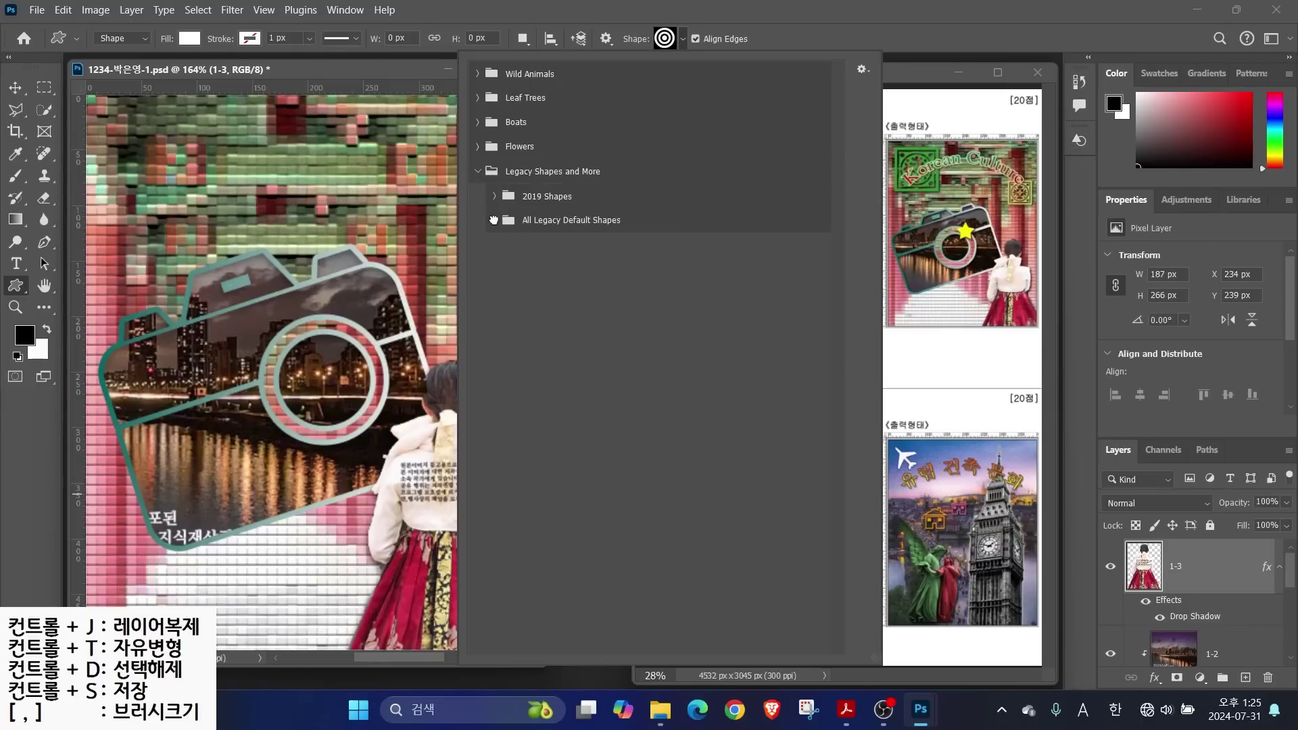
{"action": "left_click", "coordinate": [493, 220]}
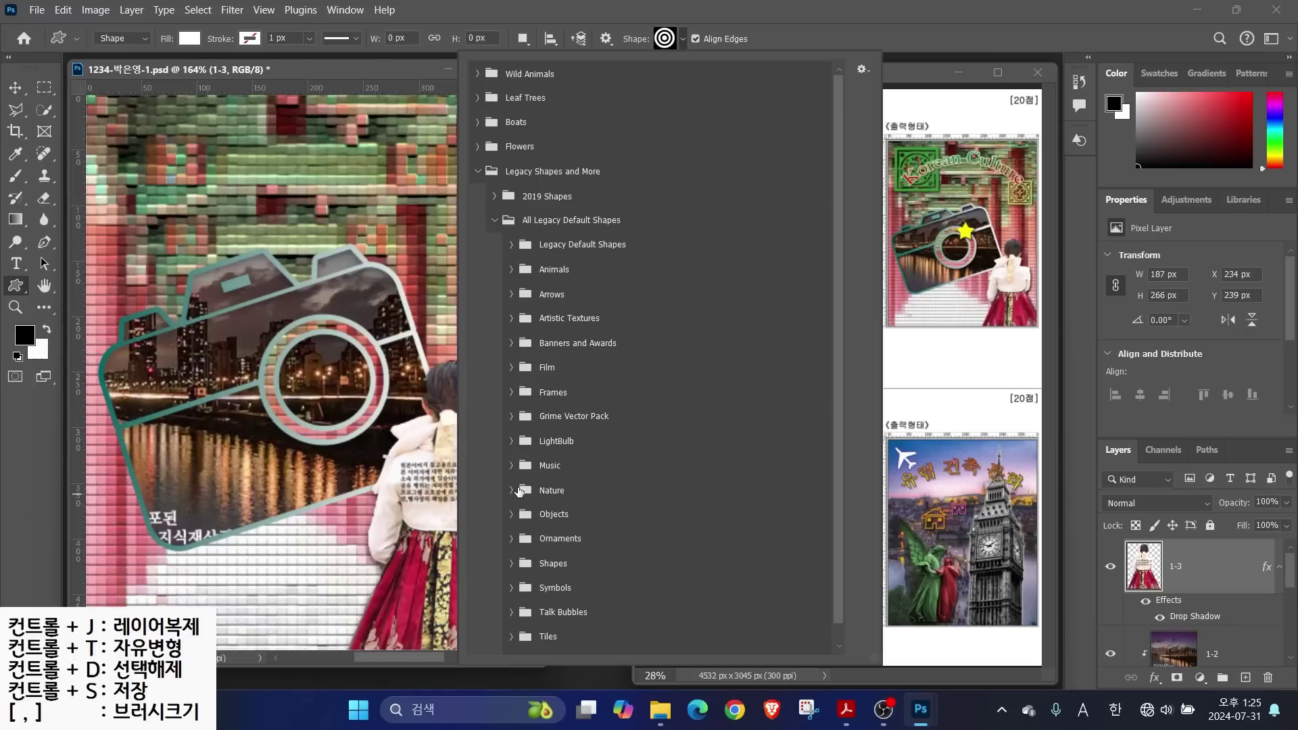
{"action": "scroll", "coordinate": [520, 508], "scroll_direction": "down", "scroll_amount": 1}
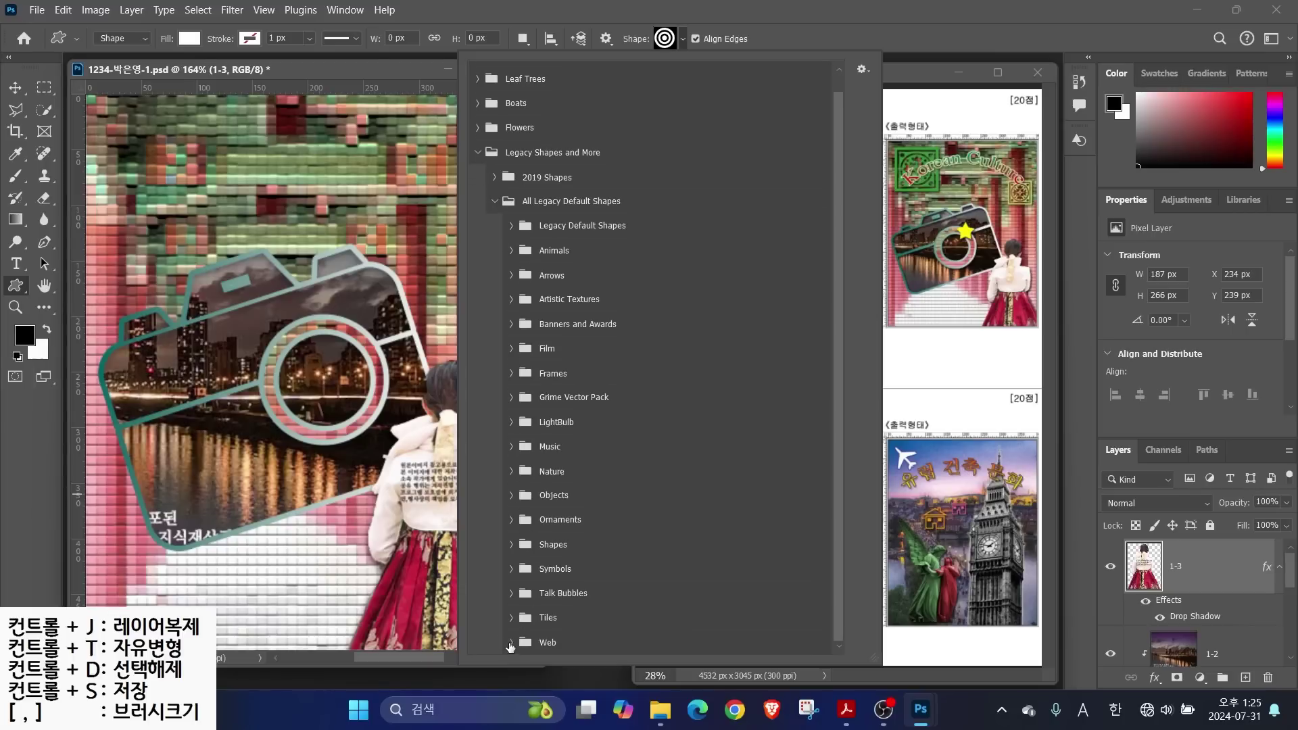
{"action": "left_click", "coordinate": [511, 620]}
{"action": "left_click", "coordinate": [512, 594]}
{"action": "left_click", "coordinate": [512, 568]}
{"action": "left_click", "coordinate": [512, 544]}
{"action": "left_click", "coordinate": [511, 520]}
{"action": "left_click", "coordinate": [511, 496]}
{"action": "left_click", "coordinate": [512, 471]}
{"action": "left_click", "coordinate": [512, 447]}
{"action": "left_click", "coordinate": [512, 421]}
{"action": "left_click", "coordinate": [512, 397]}
{"action": "left_click", "coordinate": [512, 373]}
{"action": "left_click", "coordinate": [512, 348]}
{"action": "left_click", "coordinate": [512, 323]}
{"action": "left_click", "coordinate": [512, 299]}
{"action": "left_click", "coordinate": [512, 276]}
{"action": "left_click", "coordinate": [512, 250]}
{"action": "left_click", "coordinate": [512, 225]}
{"action": "scroll", "coordinate": [841, 230], "scroll_direction": "down", "scroll_amount": 15}
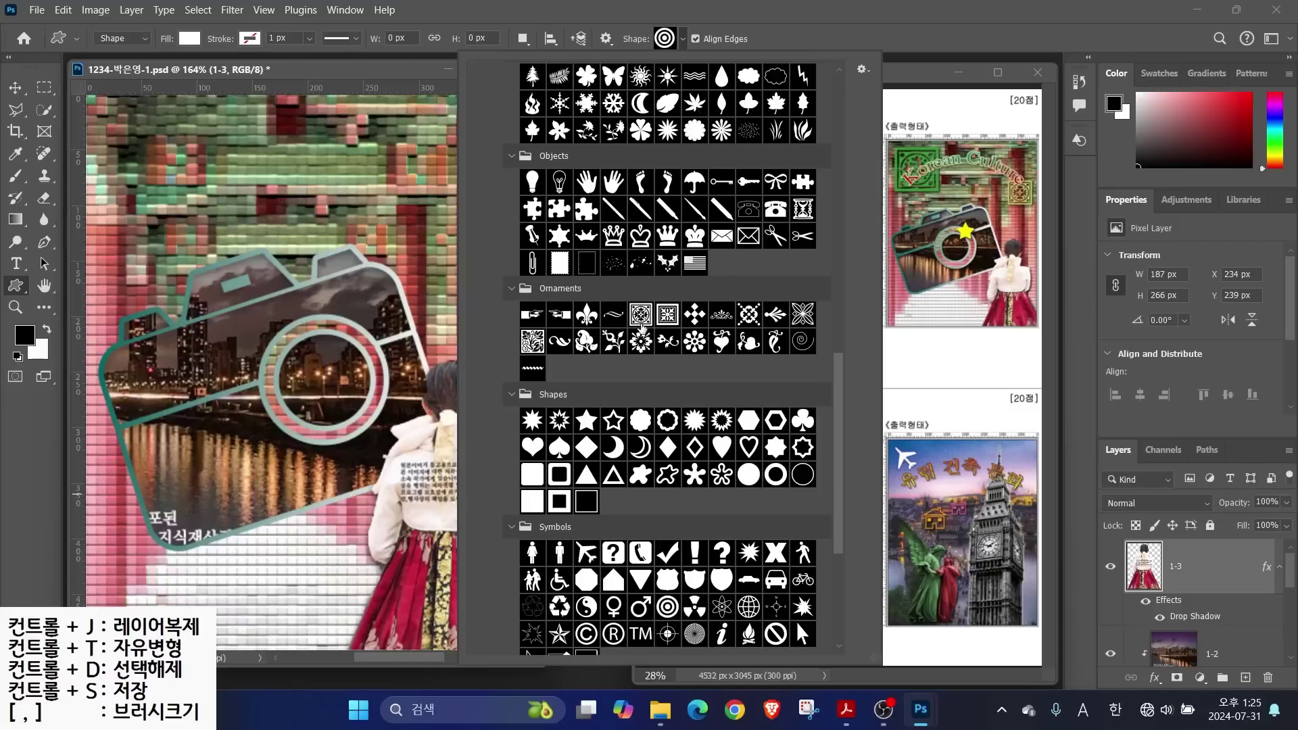
{"action": "left_click", "coordinate": [640, 314]}
Drag out a white 119.94 × 119.94 px ornament shape near the canvas's top-left corner
{"action": "left_click", "coordinate": [116, 123]}
{"action": "left_click_drag", "start_coordinate": [117, 123], "coordinate": [241, 260]}
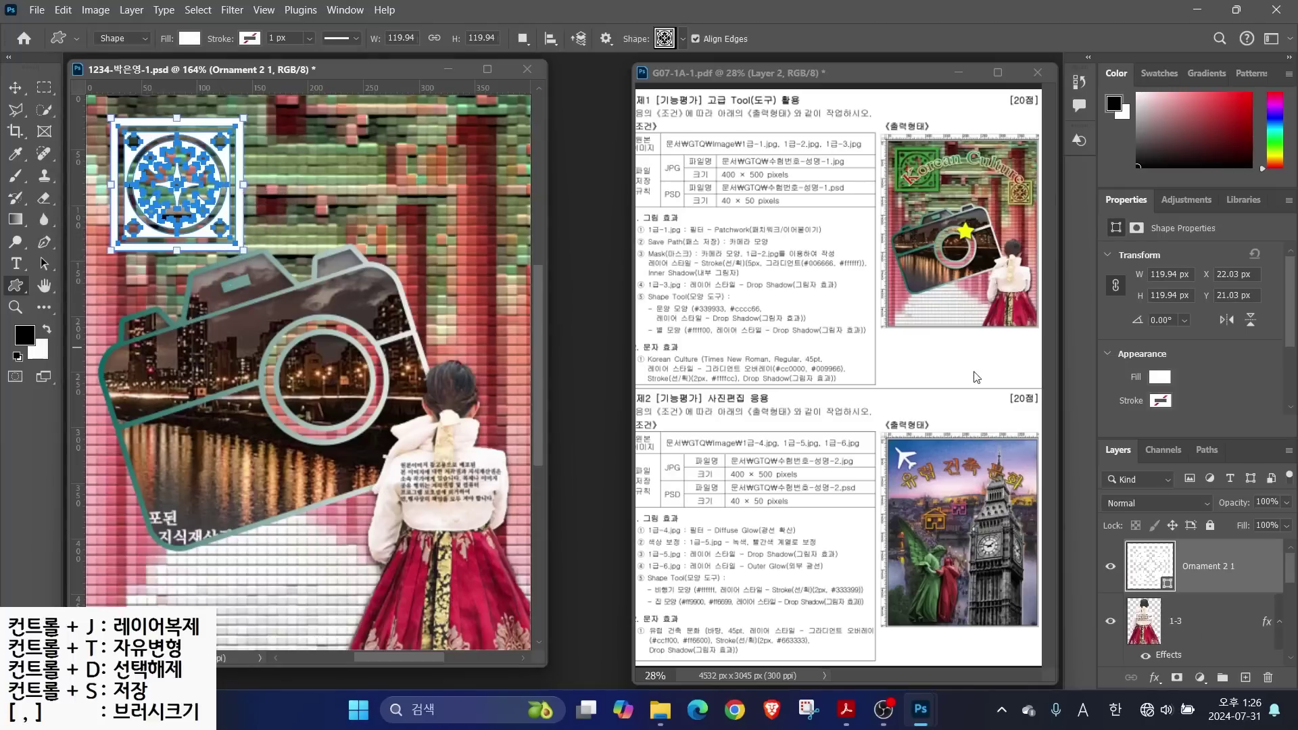
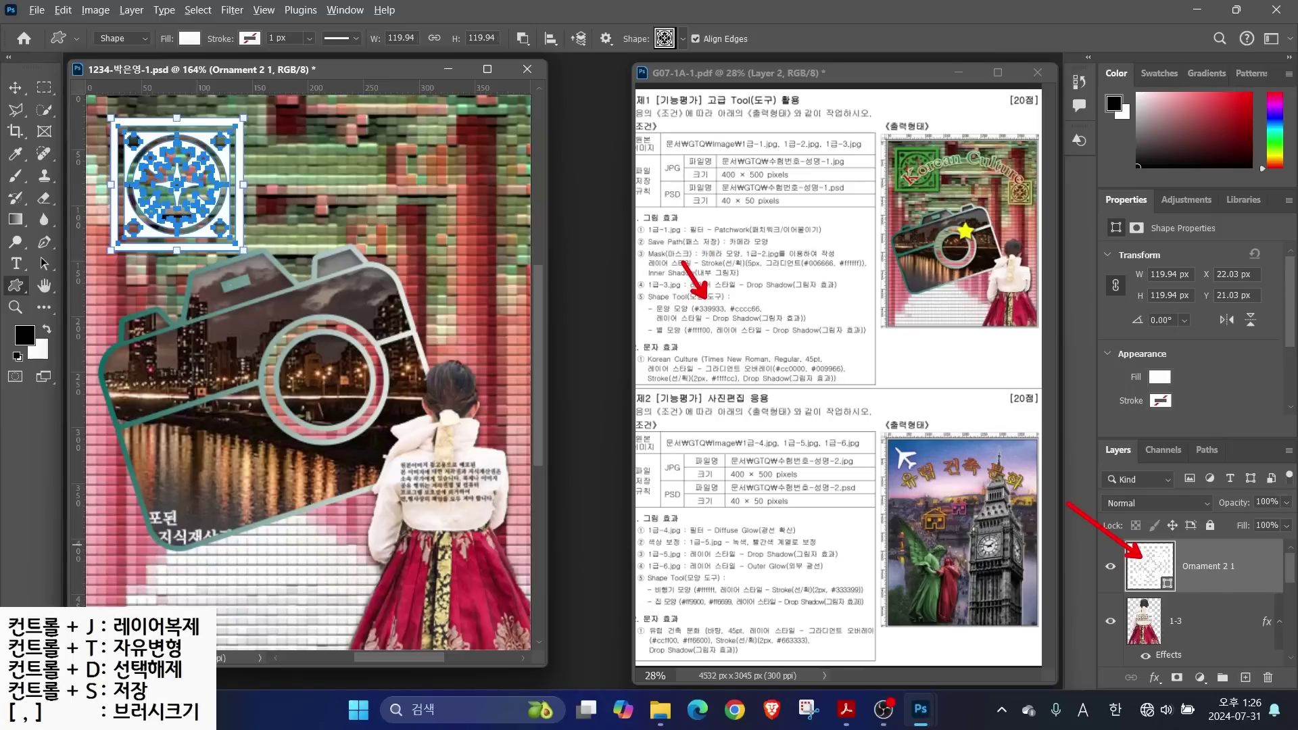
Fill the ornament shape layer green #339933
{"action": "double_click", "coordinate": [1155, 576]}
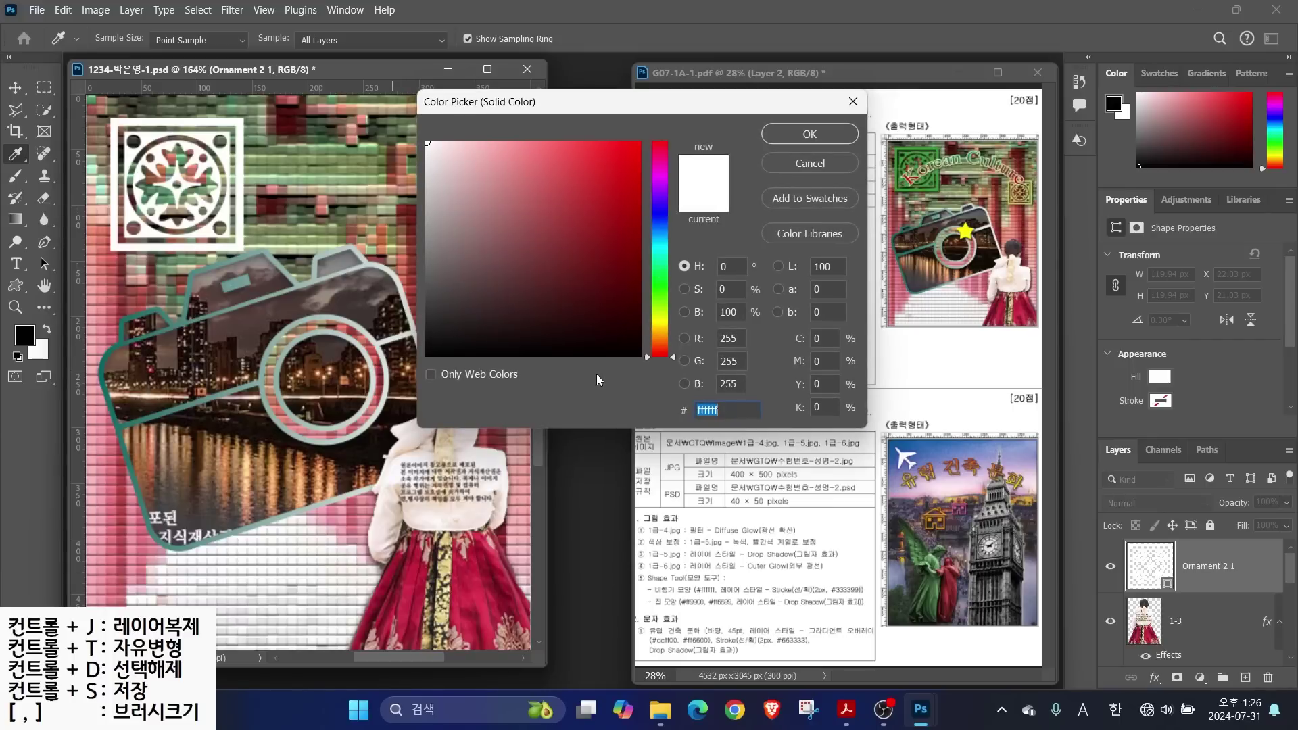
{"action": "type", "text": "339933"}
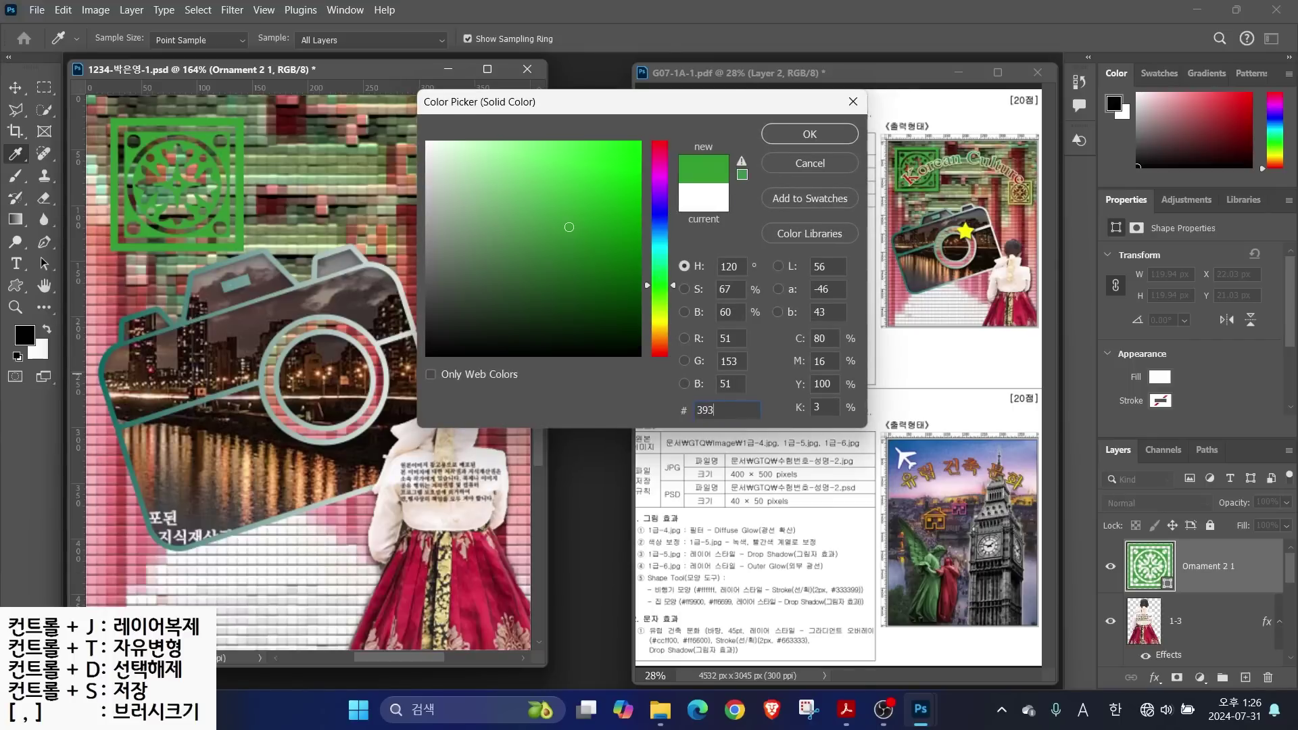
{"action": "key", "text": "Return"}
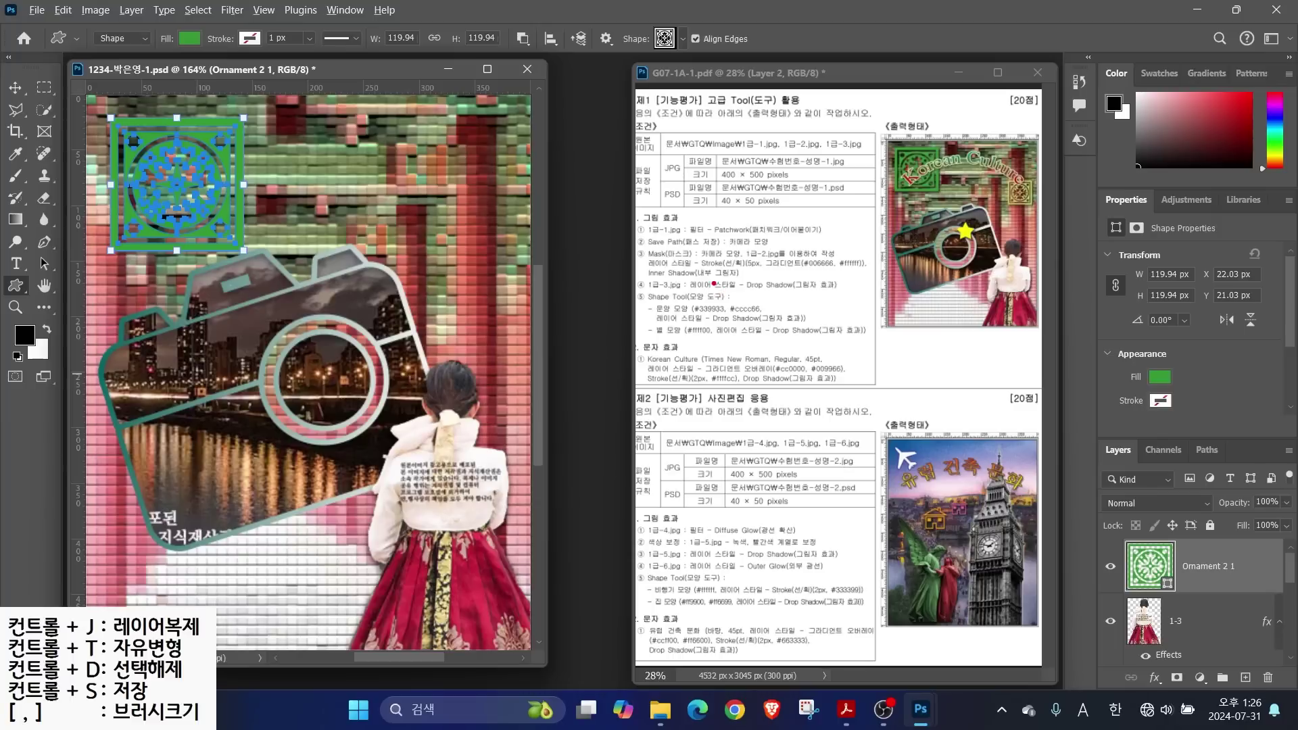
{"action": "left_click_drag", "start_coordinate": [739, 321], "coordinate": [771, 367]}
Add a default drop shadow to the Ornament 2 1 layer
{"action": "left_click", "coordinate": [1154, 678]}
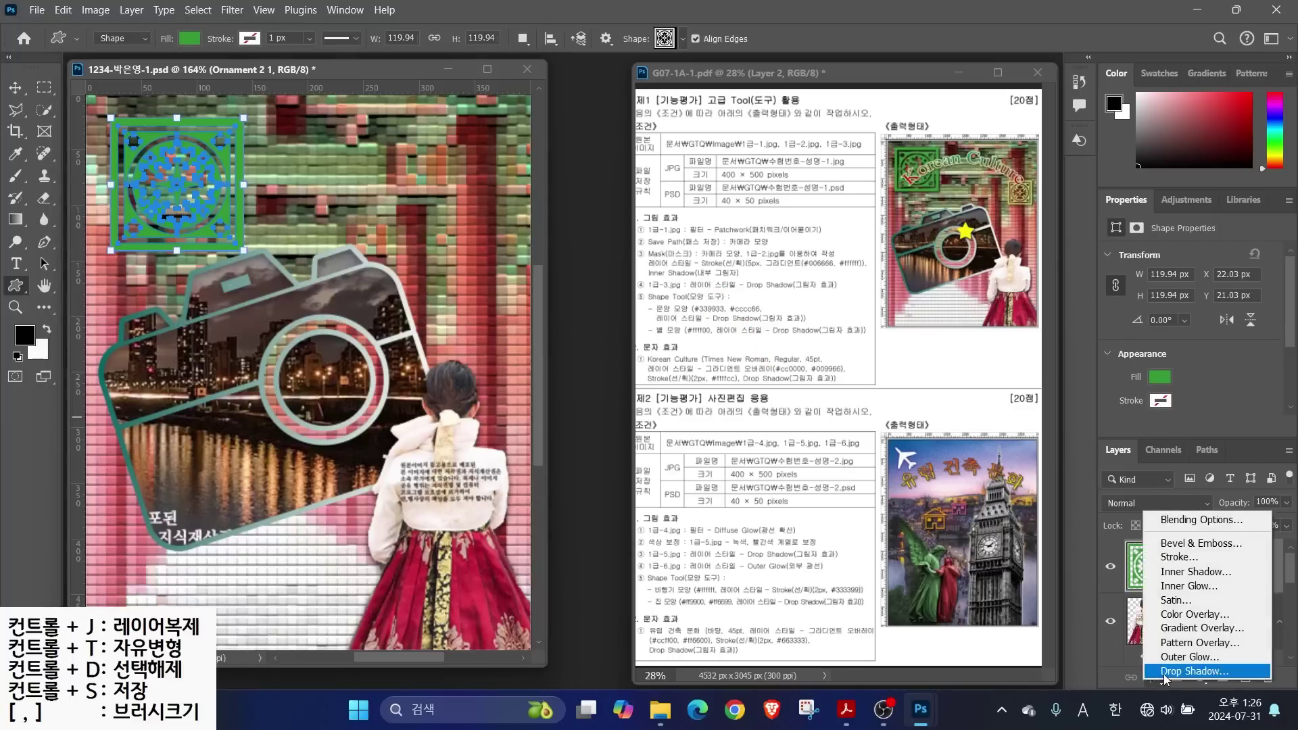
{"action": "left_click", "coordinate": [1109, 673]}
{"action": "left_click", "coordinate": [1112, 112]}
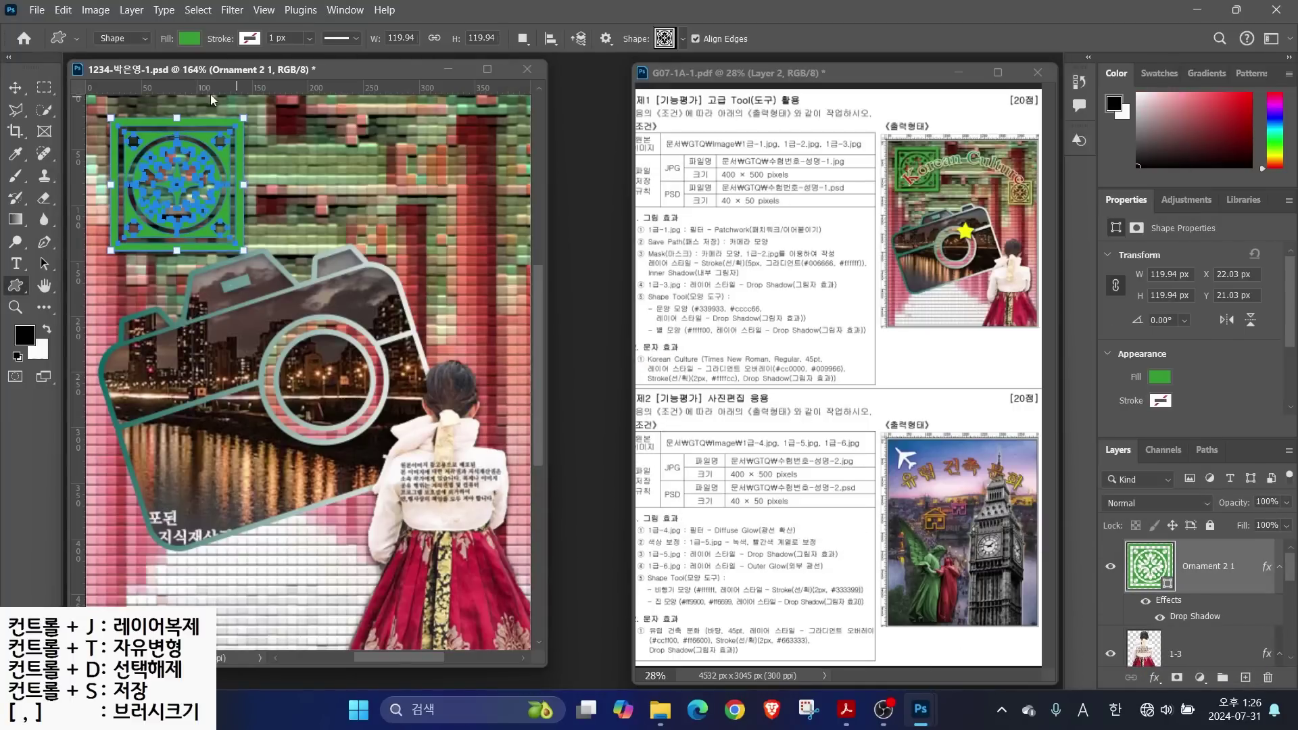
{"action": "key", "text": "alt"}
{"action": "mouse_move", "coordinate": [1036, 186]}
{"action": "left_mouse_down"}
{"action": "mouse_move", "coordinate": [1089, 164]}
{"action": "mouse_move", "coordinate": [975, 197]}
{"action": "mouse_move", "coordinate": [1041, 162]}
{"action": "left_mouse_up"}
{"action": "mouse_move", "coordinate": [1206, 507]}
{"action": "left_mouse_down"}
{"action": "mouse_move", "coordinate": [1176, 608]}
{"action": "mouse_move", "coordinate": [1182, 470]}
{"action": "left_mouse_up"}
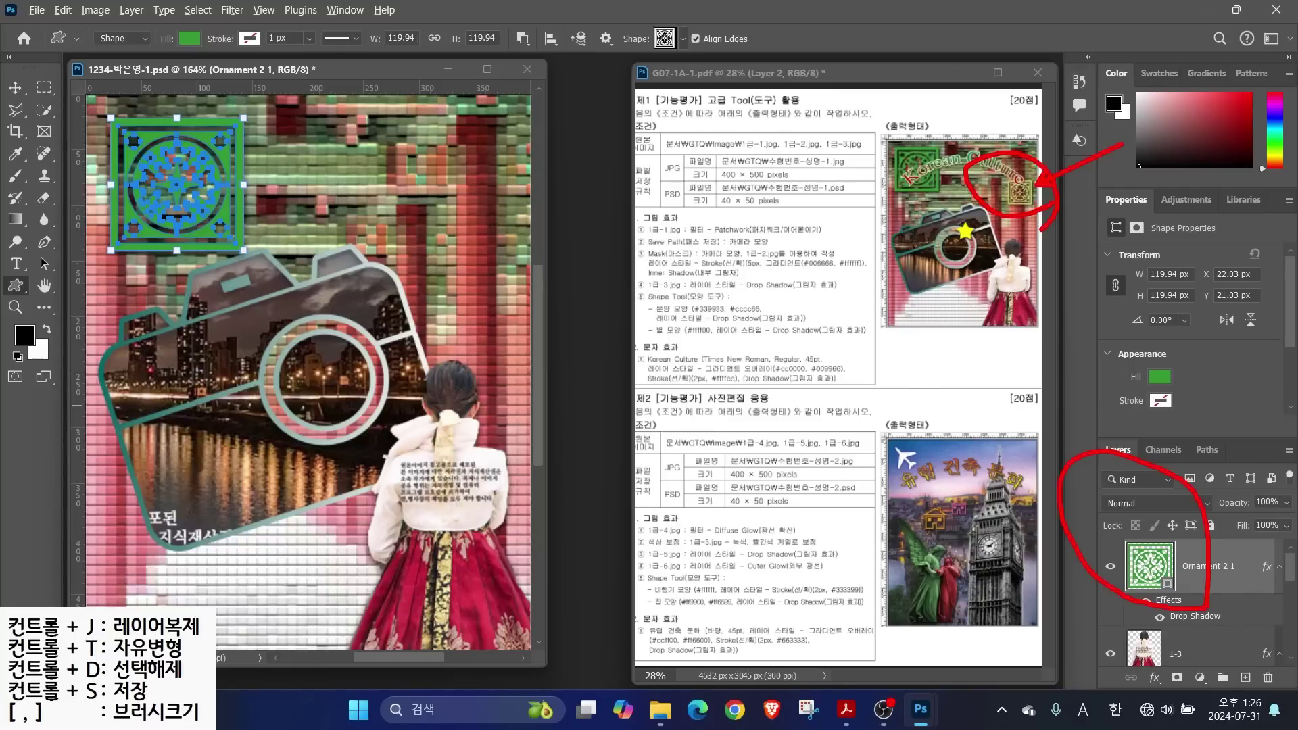
{"action": "key", "text": "Escape"}
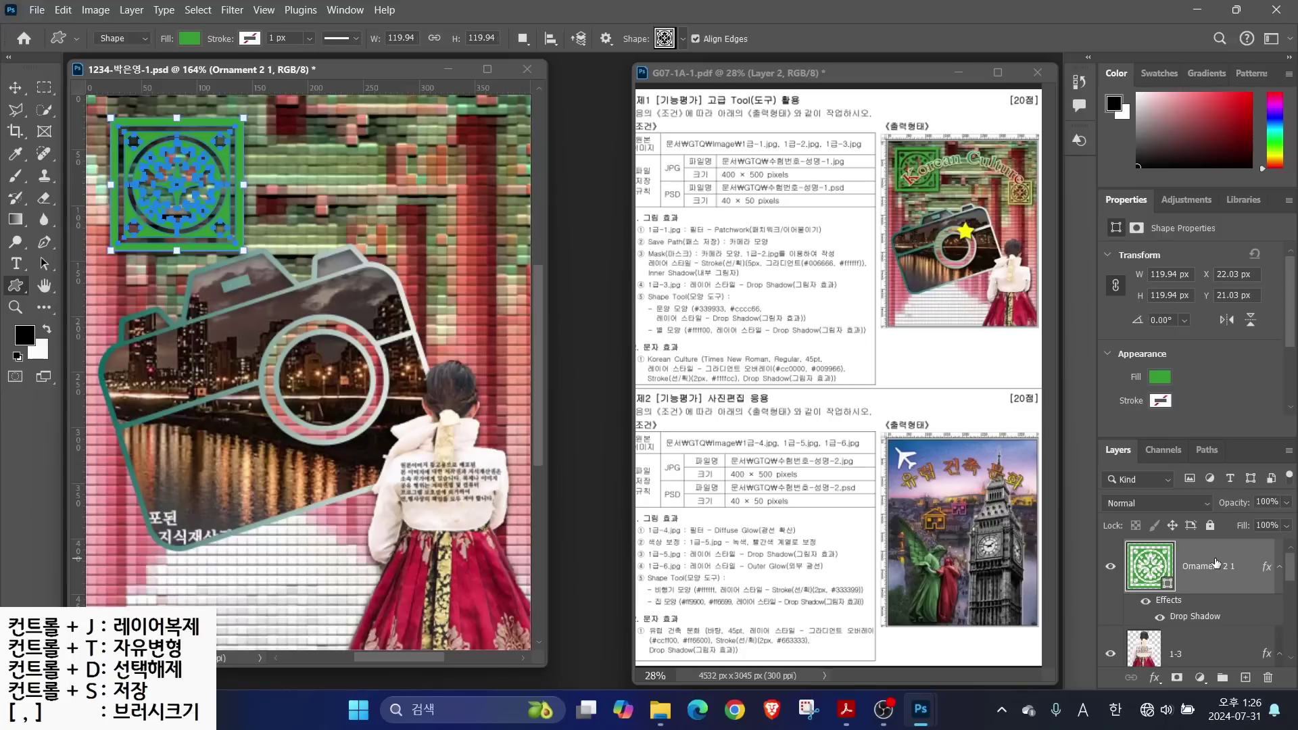
Duplicate the ornament, shrink the copy to about 66 px and move it upper right
{"action": "key", "text": "ctrl+j"}
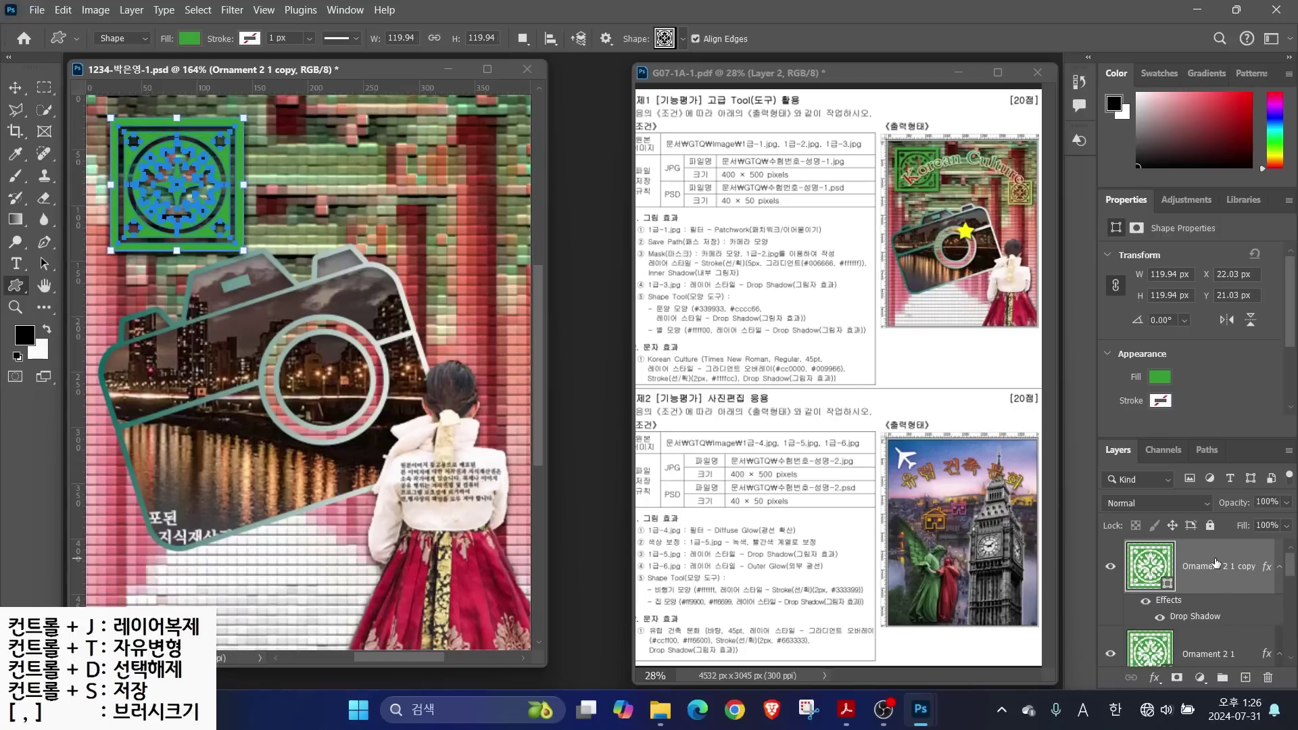
{"action": "mouse_move", "coordinate": [1248, 605]}
{"action": "left_mouse_down"}
{"action": "mouse_move", "coordinate": [1119, 518]}
{"action": "mouse_move", "coordinate": [1274, 587]}
{"action": "mouse_move", "coordinate": [1264, 635]}
{"action": "left_mouse_up"}
{"action": "key", "text": "Escape"}
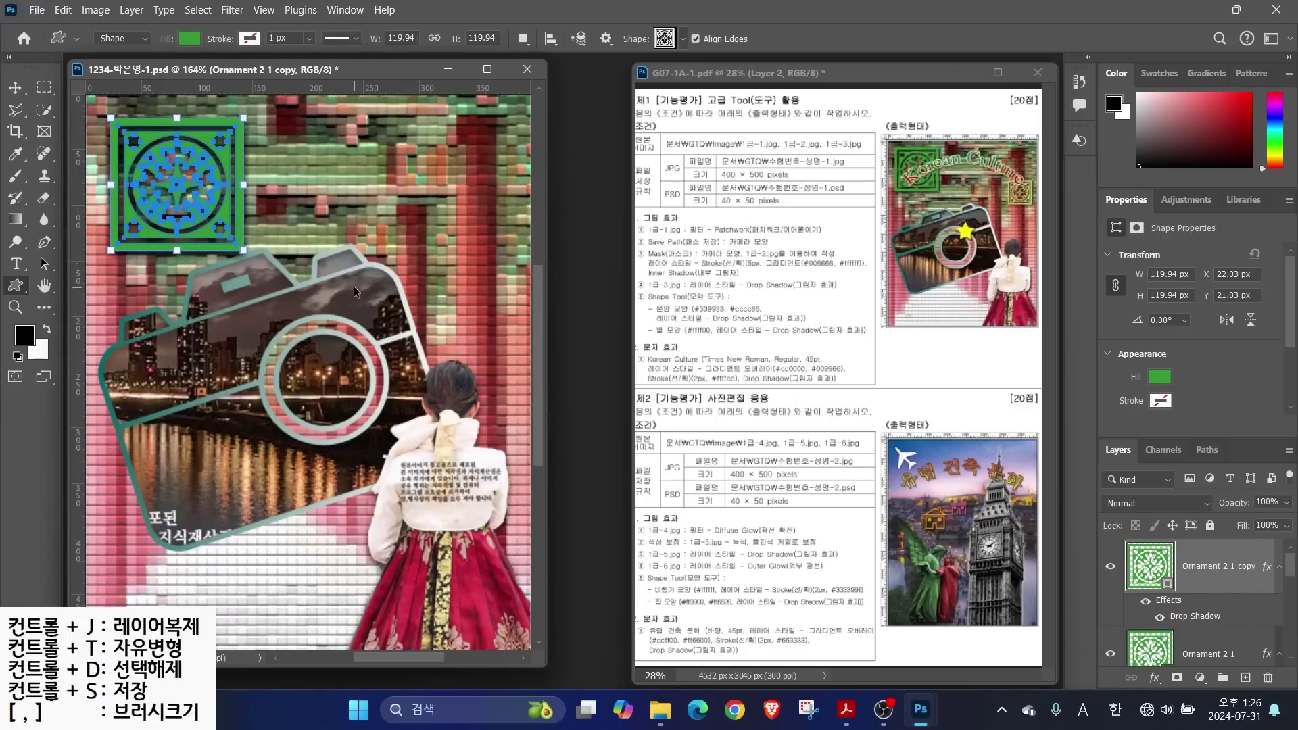
{"action": "key", "text": "ctrl+t"}
{"action": "left_click_drag", "start_coordinate": [243, 118], "coordinate": [193, 169]}
{"action": "left_click_drag", "start_coordinate": [172, 218], "coordinate": [478, 228]}
{"action": "left_click_drag", "start_coordinate": [491, 238], "coordinate": [498, 242]}
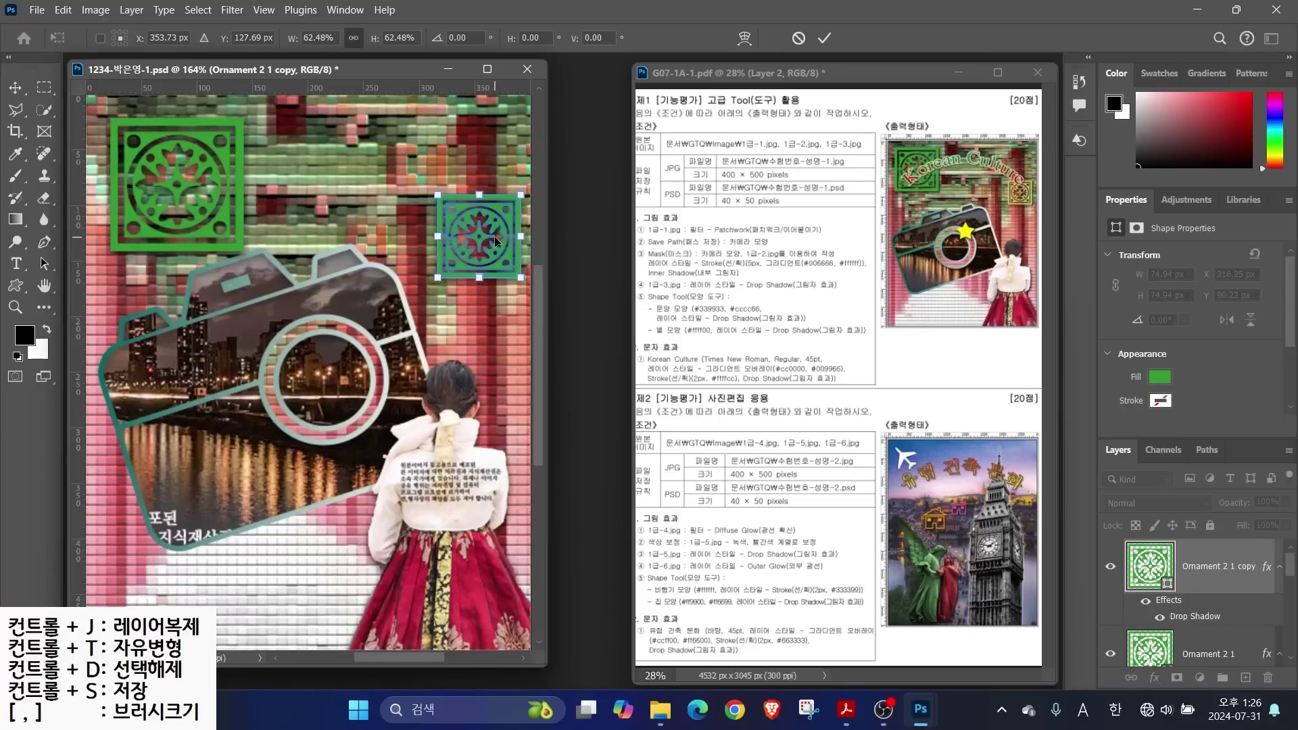
{"action": "left_click_drag", "start_coordinate": [438, 195], "coordinate": [448, 206]}
{"action": "key", "text": "Return"}
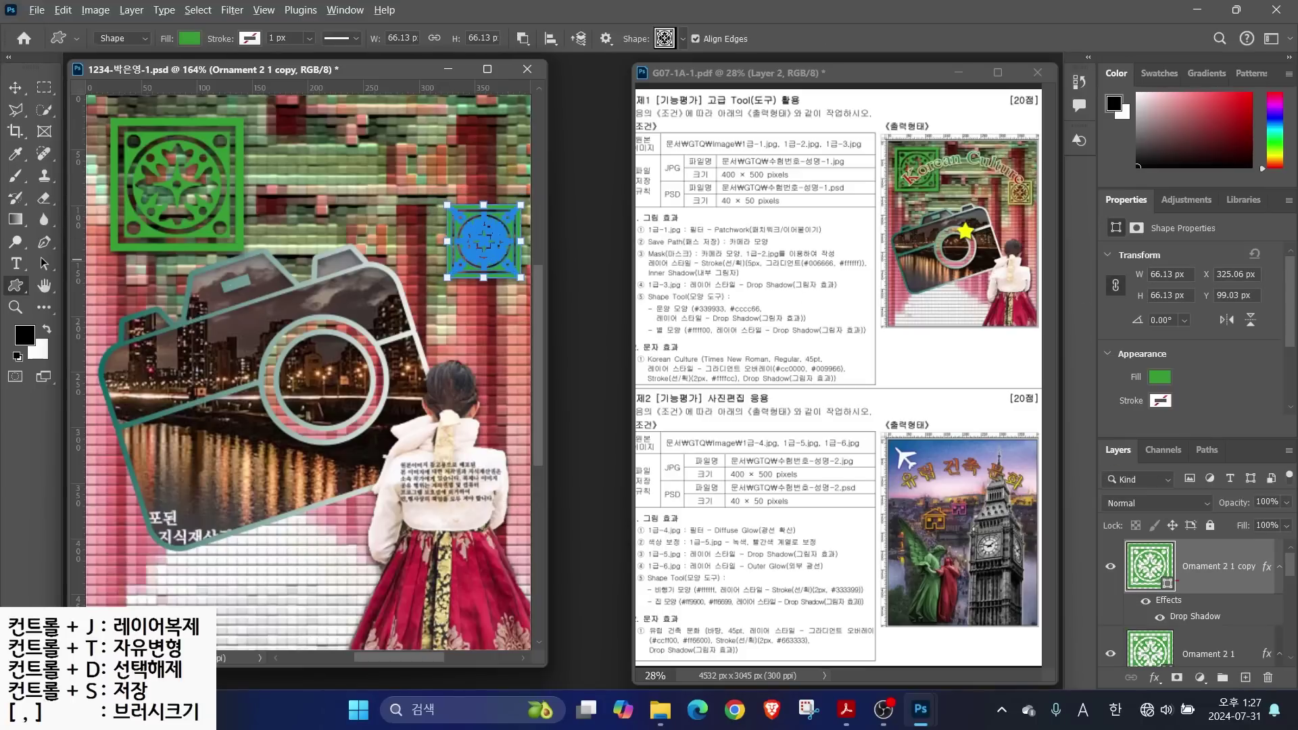
Fill the ornament copy yellow-green #cccc66
{"action": "left_click_drag", "start_coordinate": [1188, 590], "coordinate": [1173, 568]}
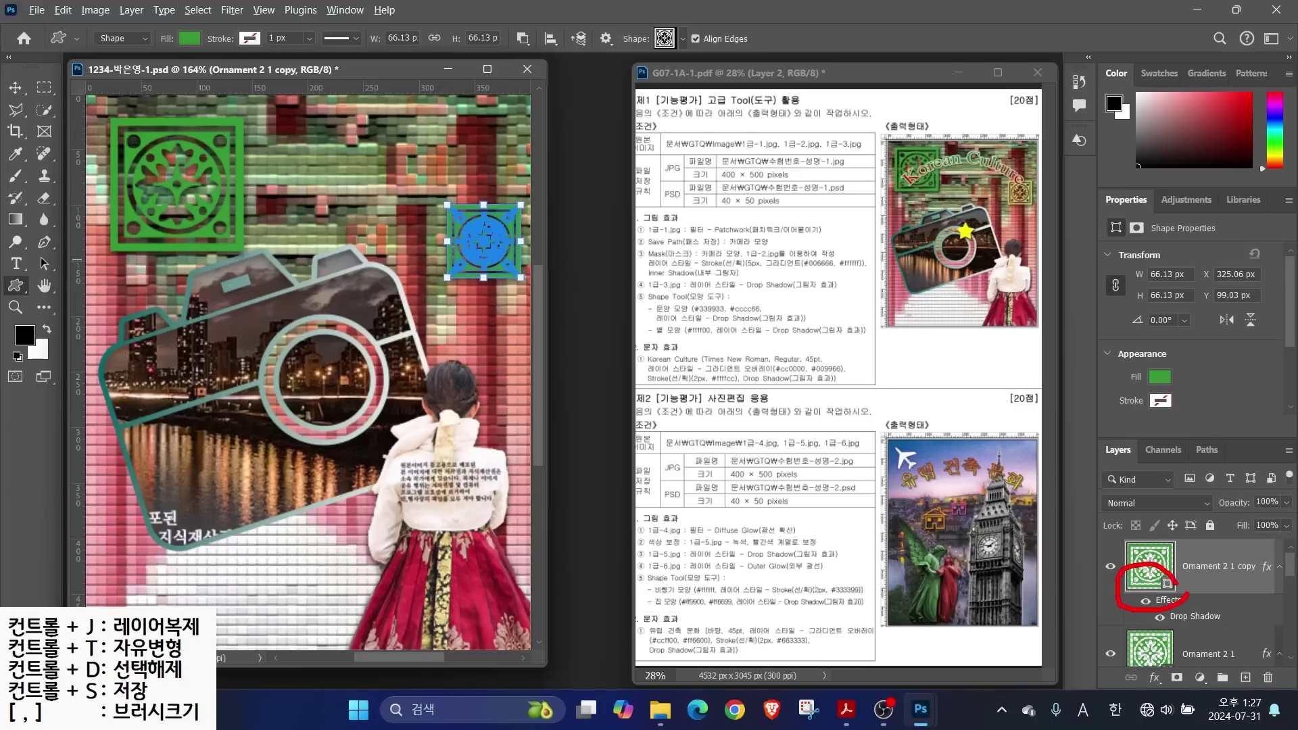
{"action": "double_click", "coordinate": [1160, 575]}
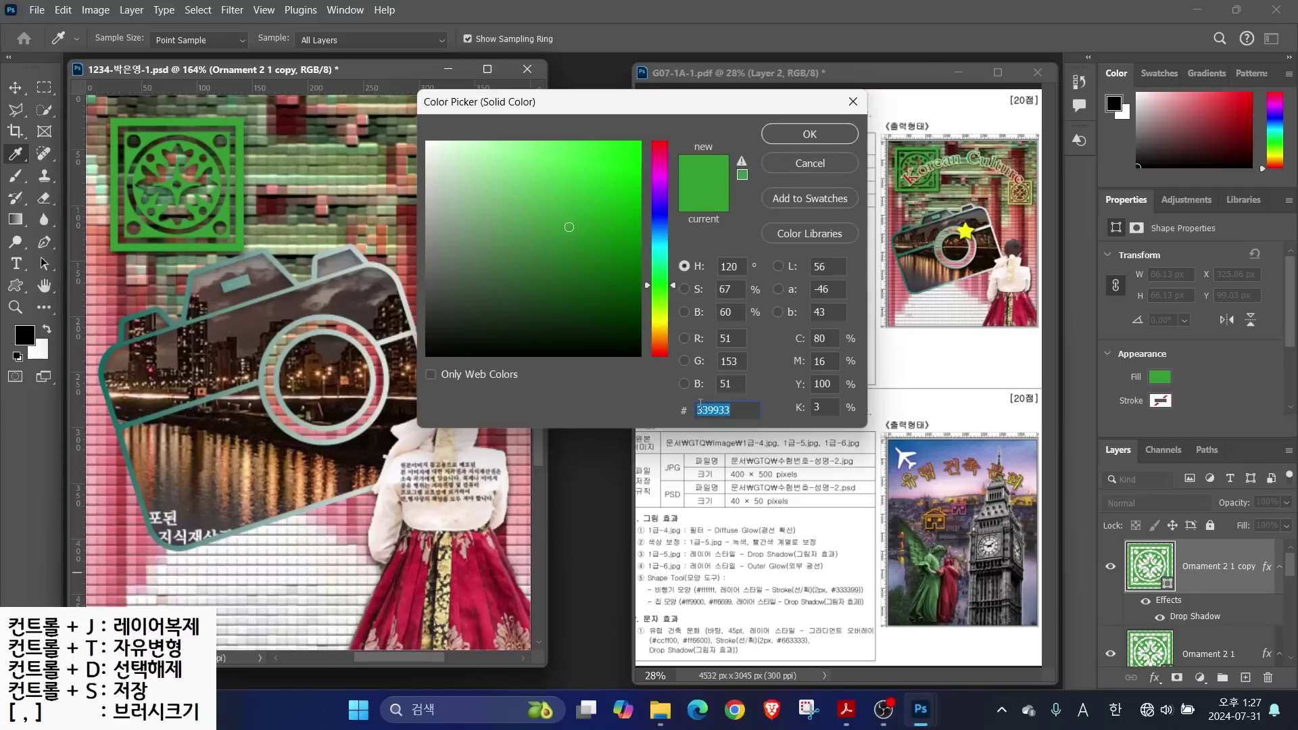
{"action": "type", "text": "cccc66"}
{"action": "key", "text": "Return"}
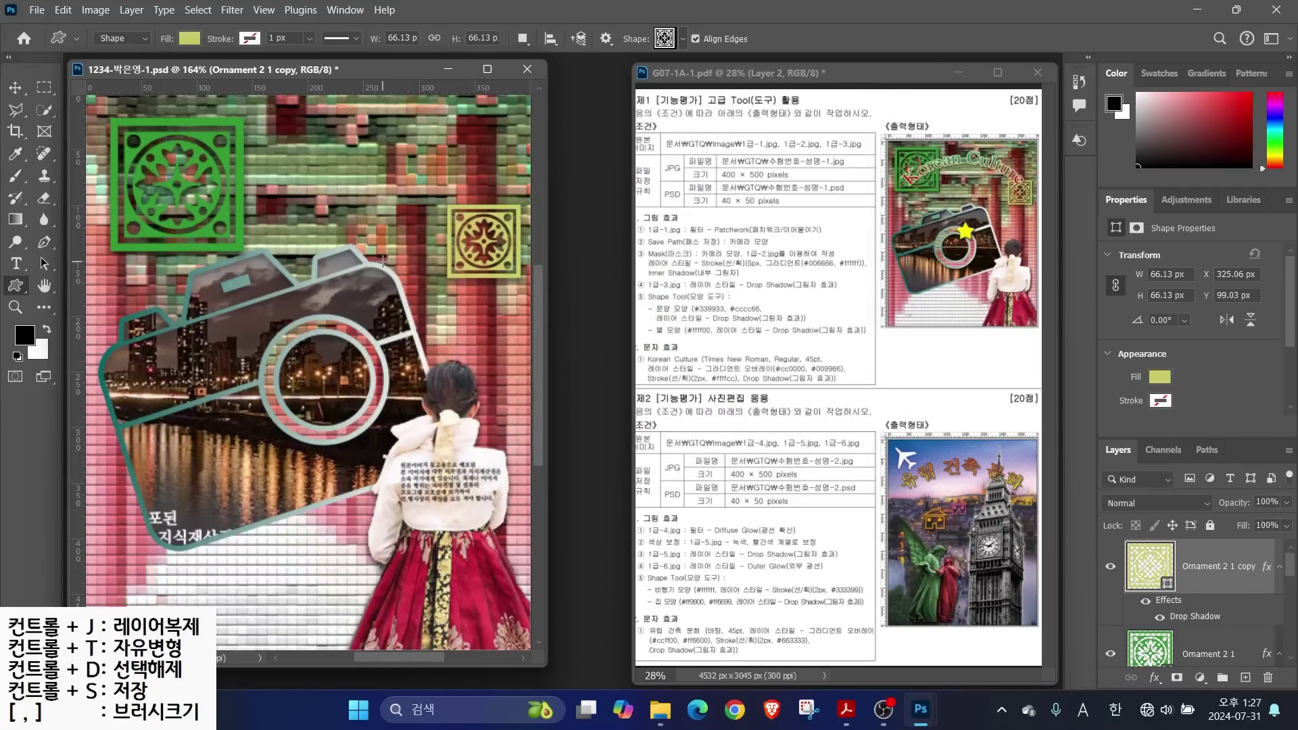
{"action": "left_click", "coordinate": [665, 38]}
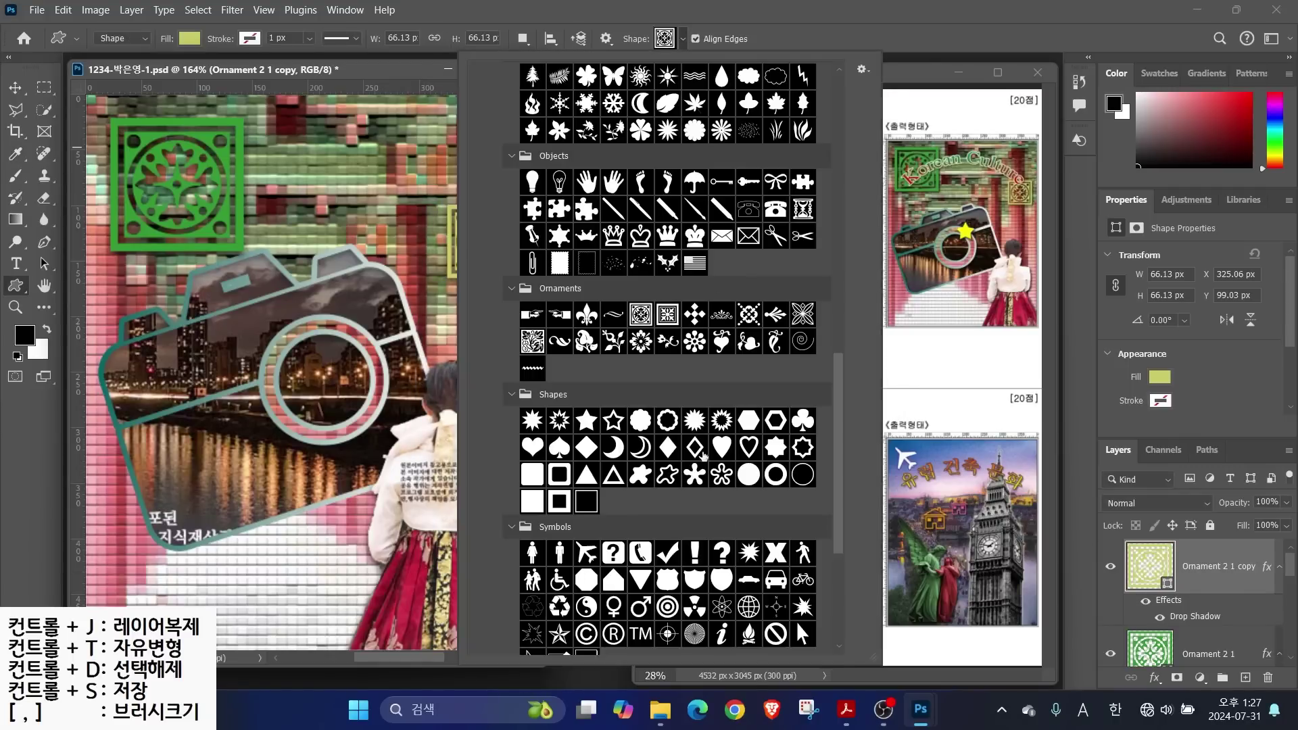
Draw a 5 Point Star over the camera lens ring and fill it yellow #ffff00
{"action": "double_click", "coordinate": [586, 420]}
{"action": "left_click_drag", "start_coordinate": [318, 299], "coordinate": [382, 358]}
{"action": "double_click", "coordinate": [1149, 566]}
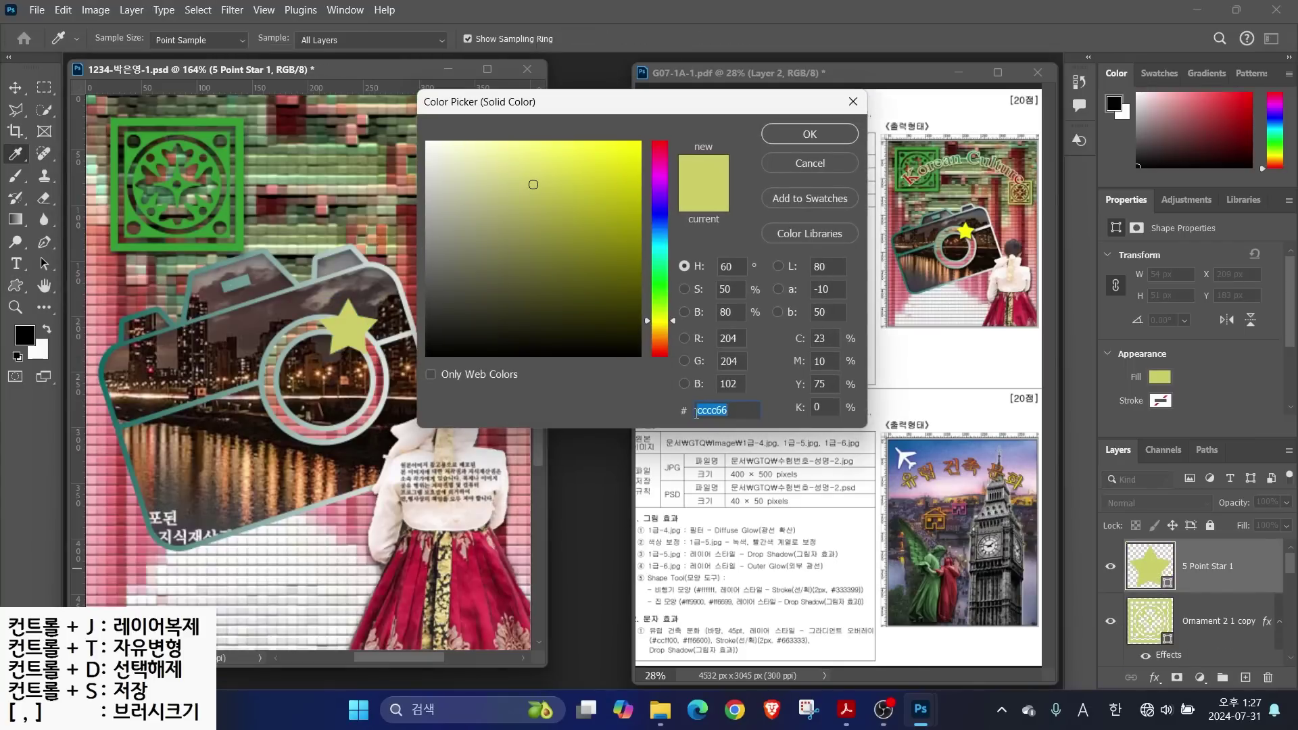
{"action": "type", "text": "ffff00"}
{"action": "key", "text": "Return"}
Add a drop shadow to the star and nudge it into place on the lens
{"action": "left_click", "coordinate": [1154, 677]}
{"action": "left_click", "coordinate": [1179, 670]}
{"action": "left_click", "coordinate": [1113, 111]}
{"action": "left_click_drag", "start_coordinate": [330, 346], "coordinate": [345, 323]}
{"action": "key", "text": "v"}
{"action": "left_click_drag", "start_coordinate": [665, 359], "coordinate": [631, 289]}
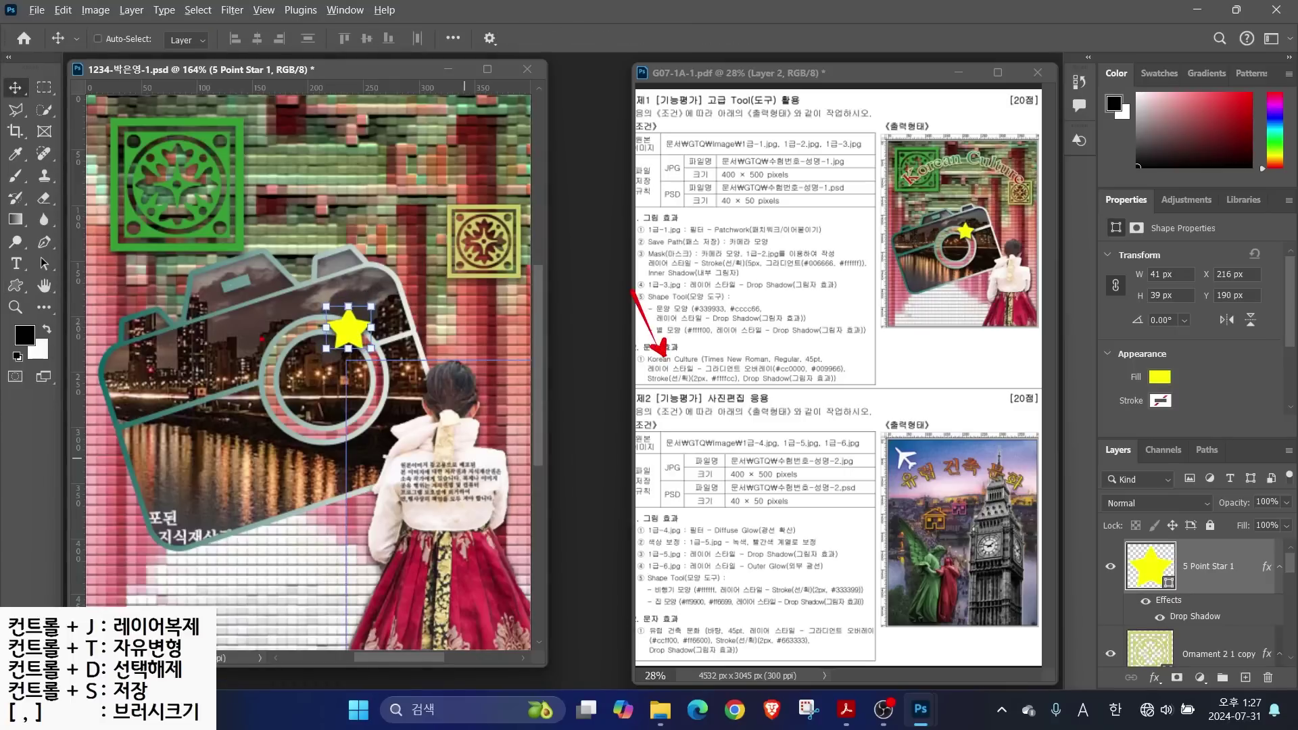
{"action": "mouse_move", "coordinate": [29, 277]}
{"action": "left_mouse_down"}
{"action": "mouse_move", "coordinate": [2, 272]}
{"action": "mouse_move", "coordinate": [16, 237]}
{"action": "mouse_move", "coordinate": [35, 265]}
{"action": "left_mouse_up"}
Type the title 'Korean Culture' above the camera
{"action": "left_click", "coordinate": [16, 264]}
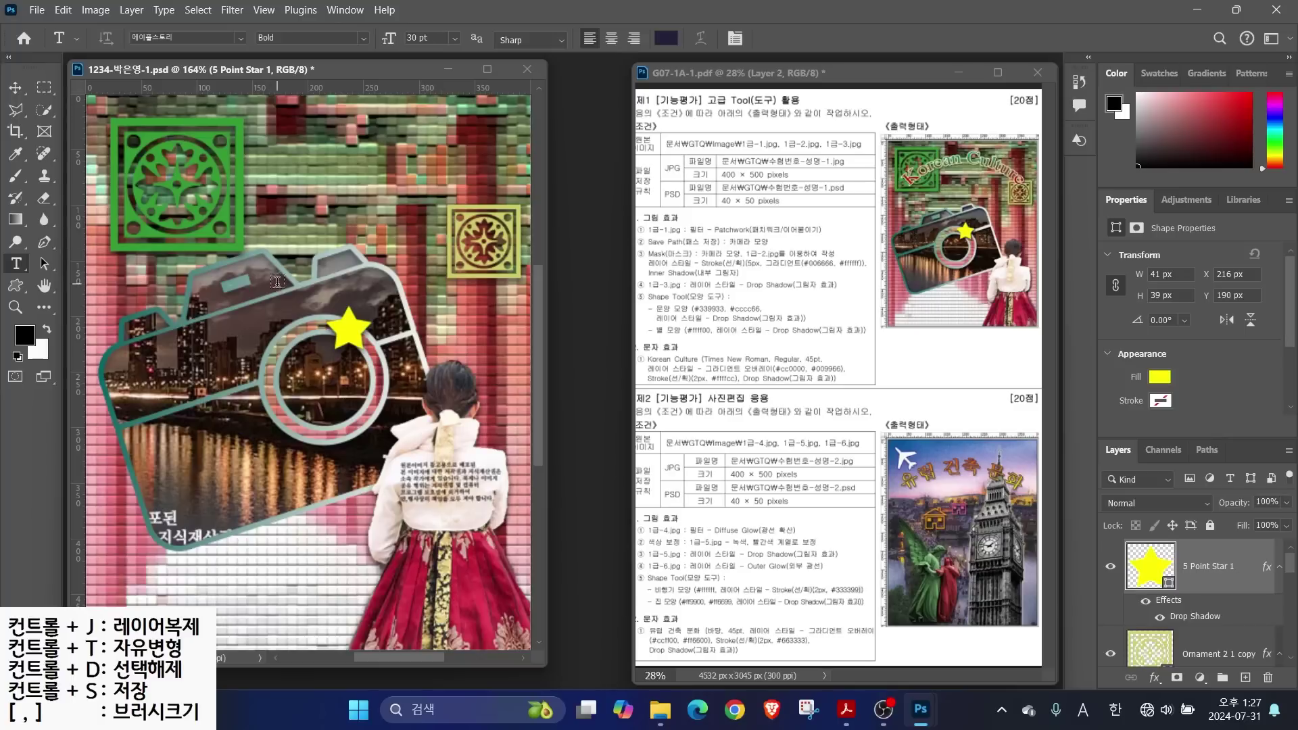
{"action": "left_click", "coordinate": [144, 271]}
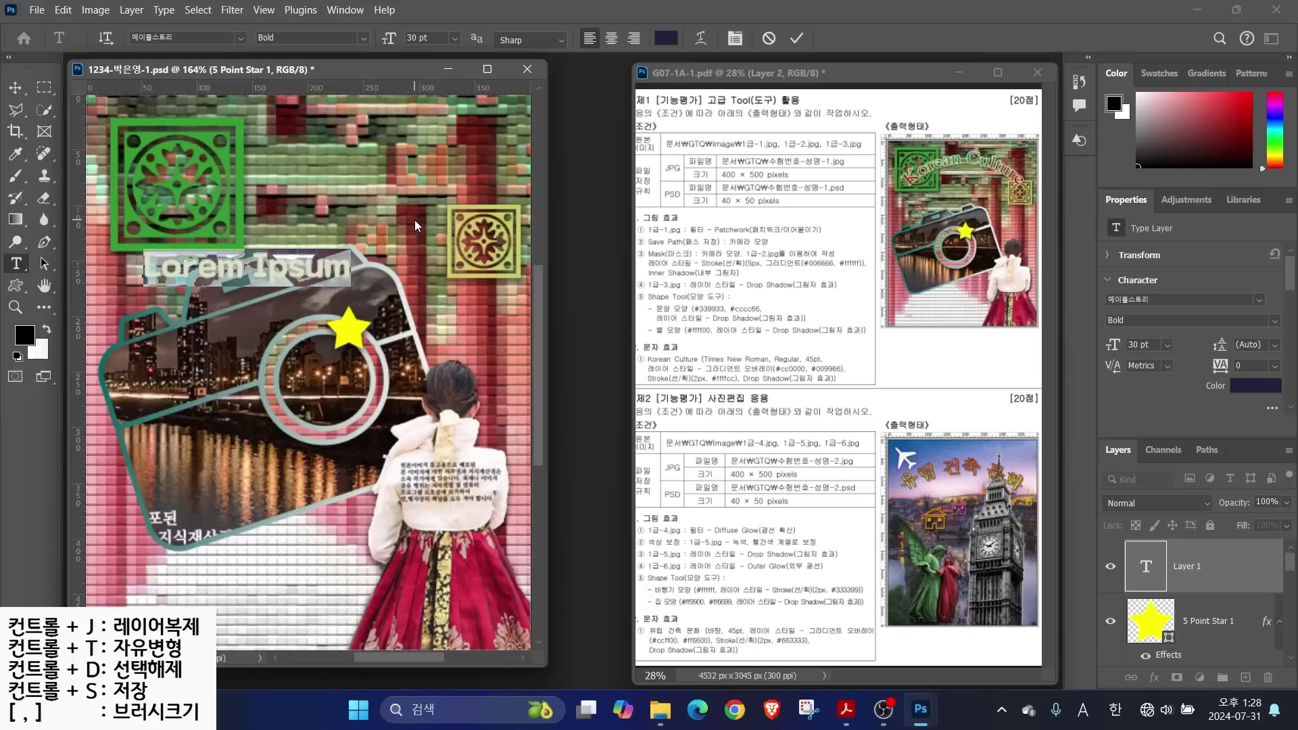
{"action": "type", "text": "Korean C"}
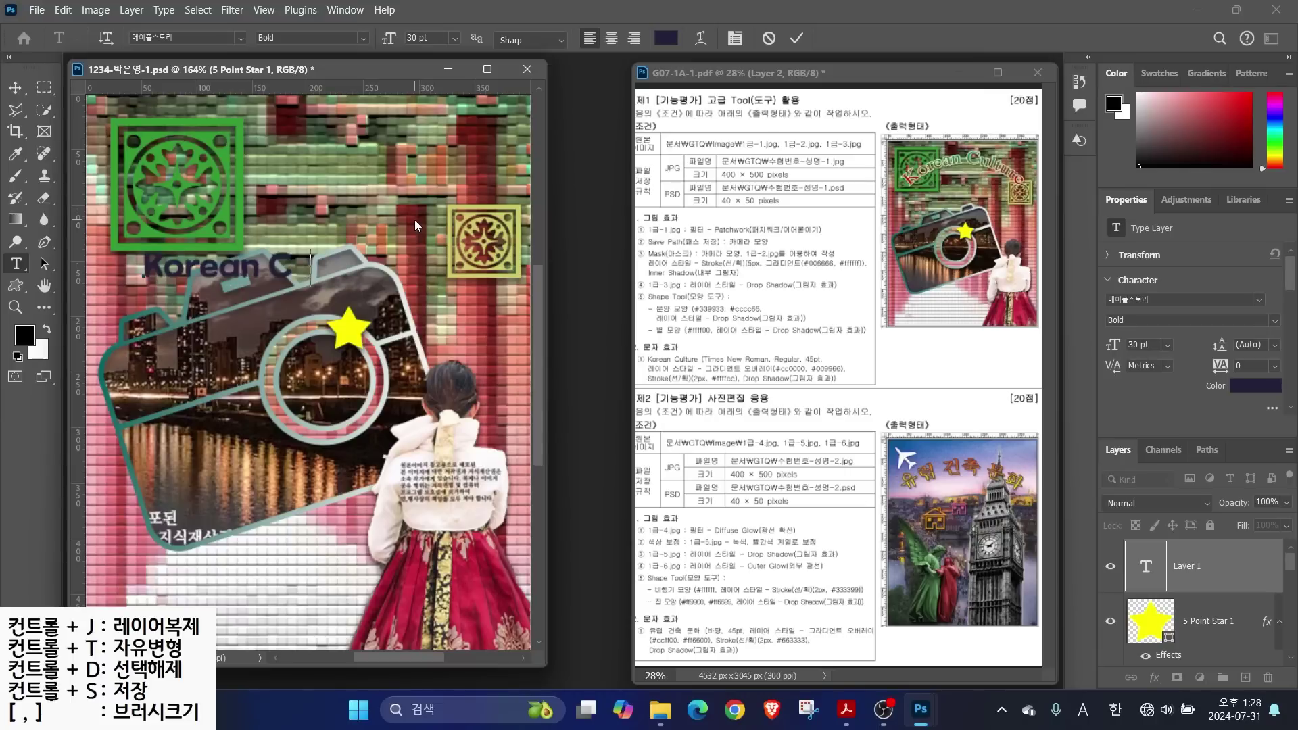
{"action": "type", "text": "ulture"}
{"action": "key", "text": "ctrl+Return"}
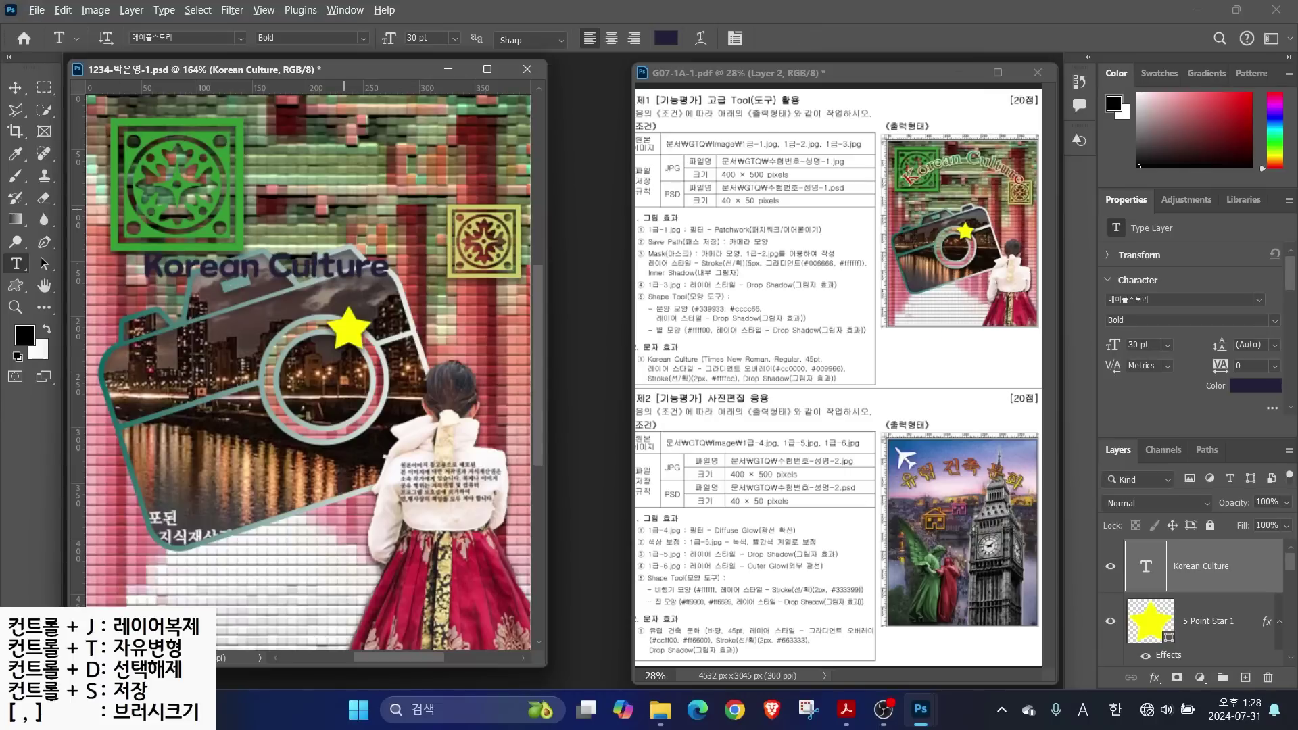
{"action": "left_click_drag", "start_coordinate": [709, 305], "coordinate": [737, 354]}
{"action": "left_click_drag", "start_coordinate": [818, 305], "coordinate": [802, 352]}
{"action": "left_click_drag", "start_coordinate": [693, 371], "coordinate": [676, 430]}
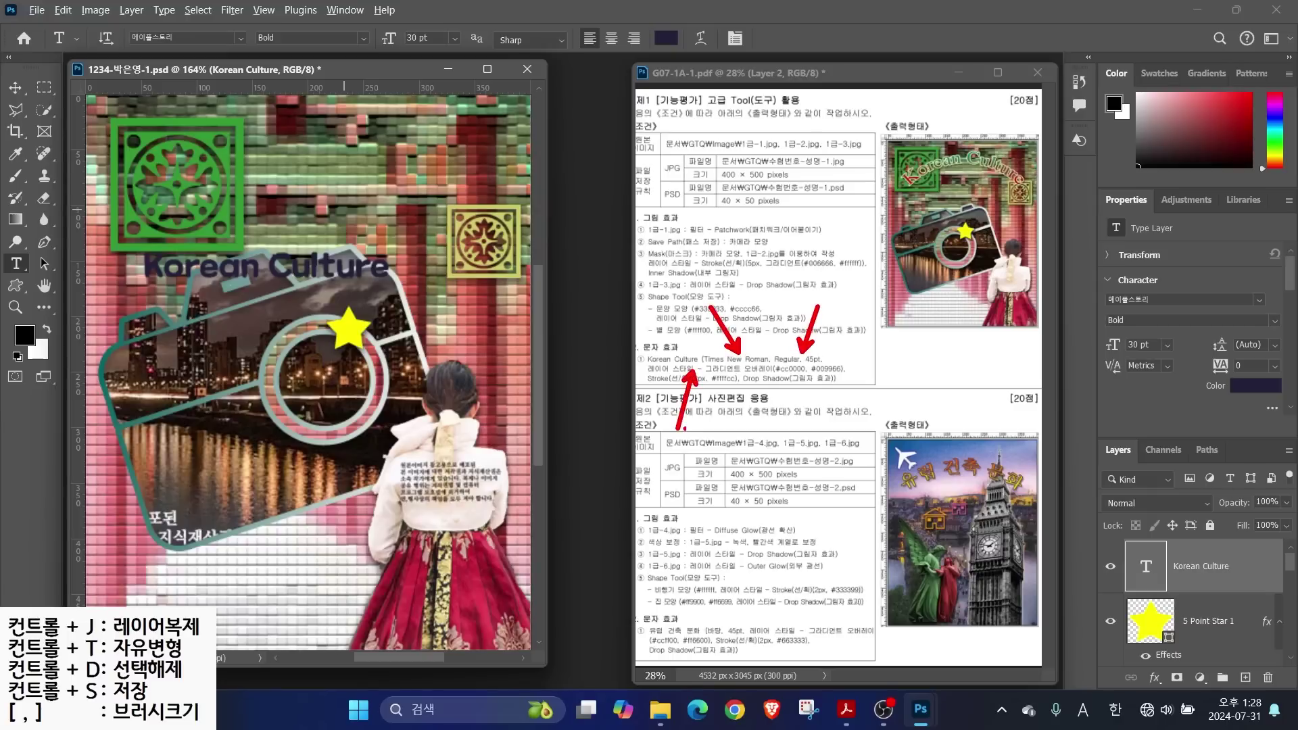
{"action": "key", "text": "Escape"}
Set the title font to Times New Roman Regular
{"action": "left_click", "coordinate": [236, 39]}
{"action": "left_click", "coordinate": [330, 179]}
{"action": "left_click", "coordinate": [363, 38]}
{"action": "left_click", "coordinate": [294, 60]}
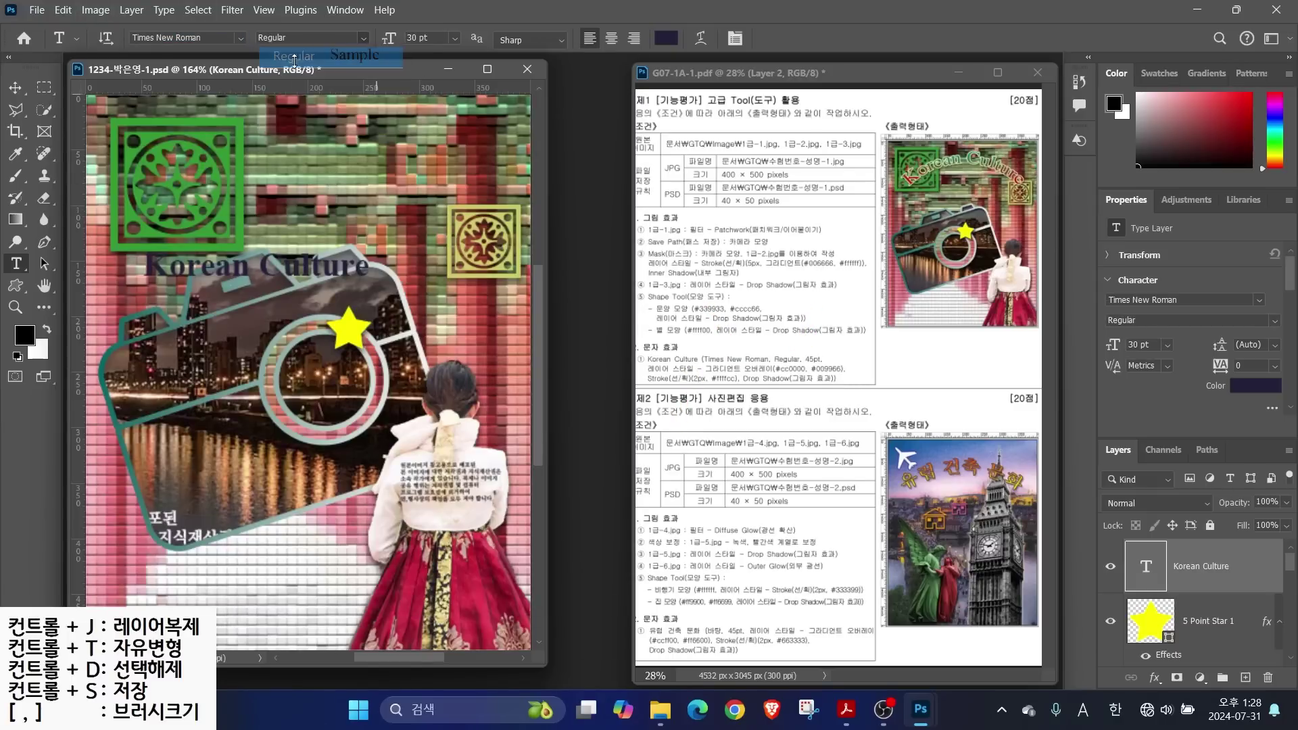
{"action": "left_click", "coordinate": [416, 37]}
Size the title 45 pt and add a red #cc1f00 to green #009966 gradient overlay
{"action": "type", "text": "45"}
{"action": "key", "text": "Return"}
{"action": "left_click", "coordinate": [1154, 677]}
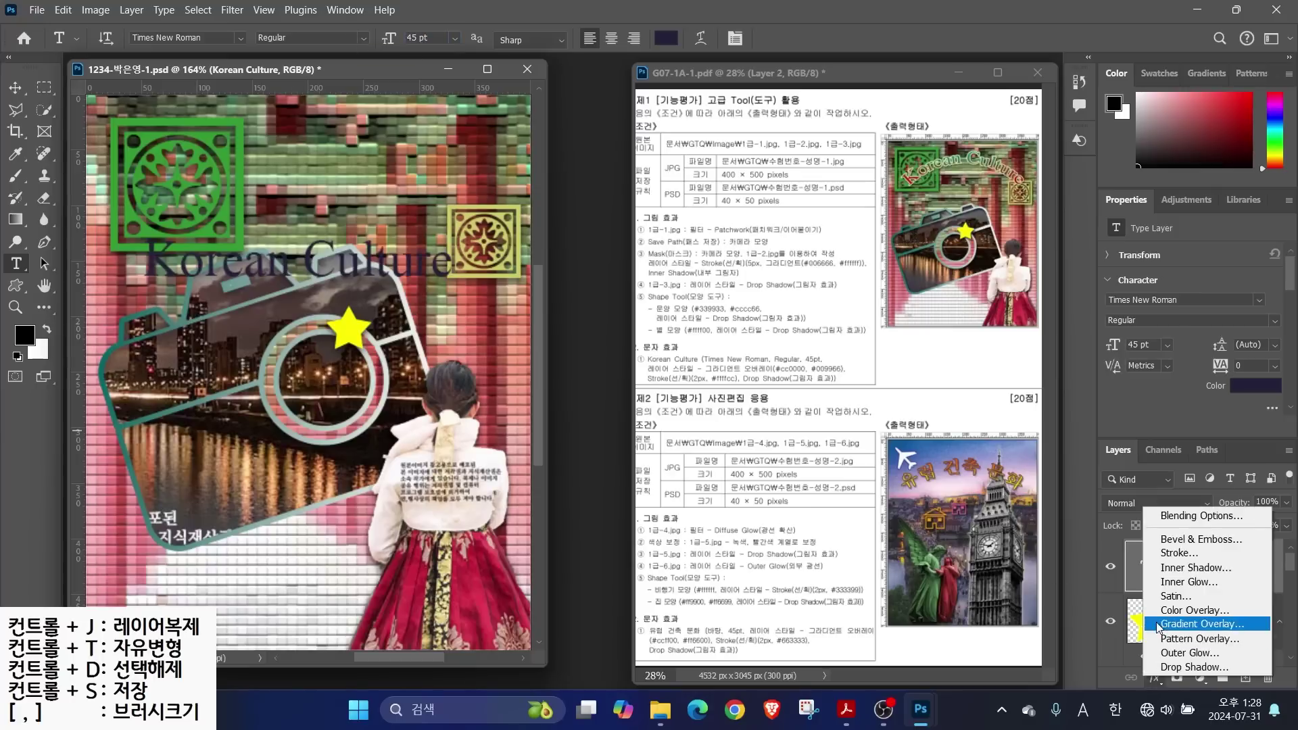
{"action": "left_click", "coordinate": [1130, 634]}
{"action": "left_click", "coordinate": [872, 204]}
{"action": "double_click", "coordinate": [466, 381]}
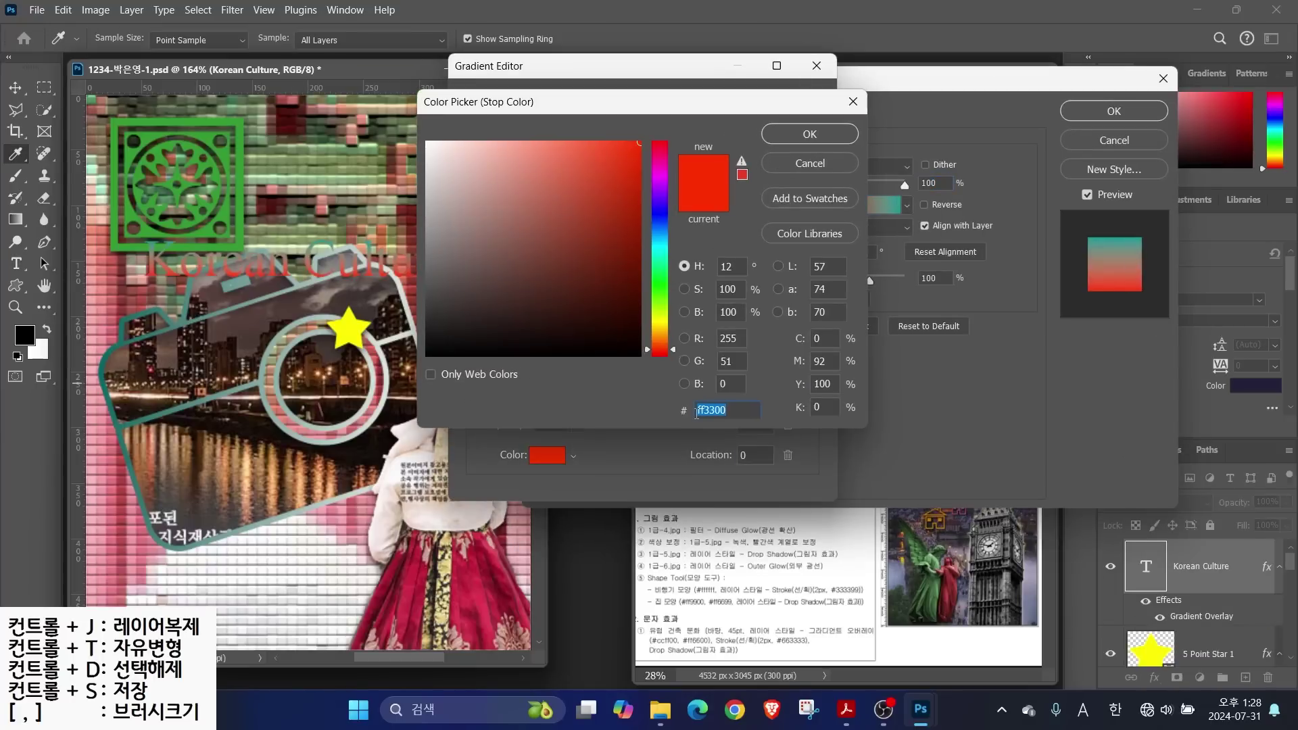
{"action": "type", "text": "cc1f00"}
{"action": "key", "text": "Return"}
{"action": "double_click", "coordinate": [814, 388]}
{"action": "type", "text": "096"}
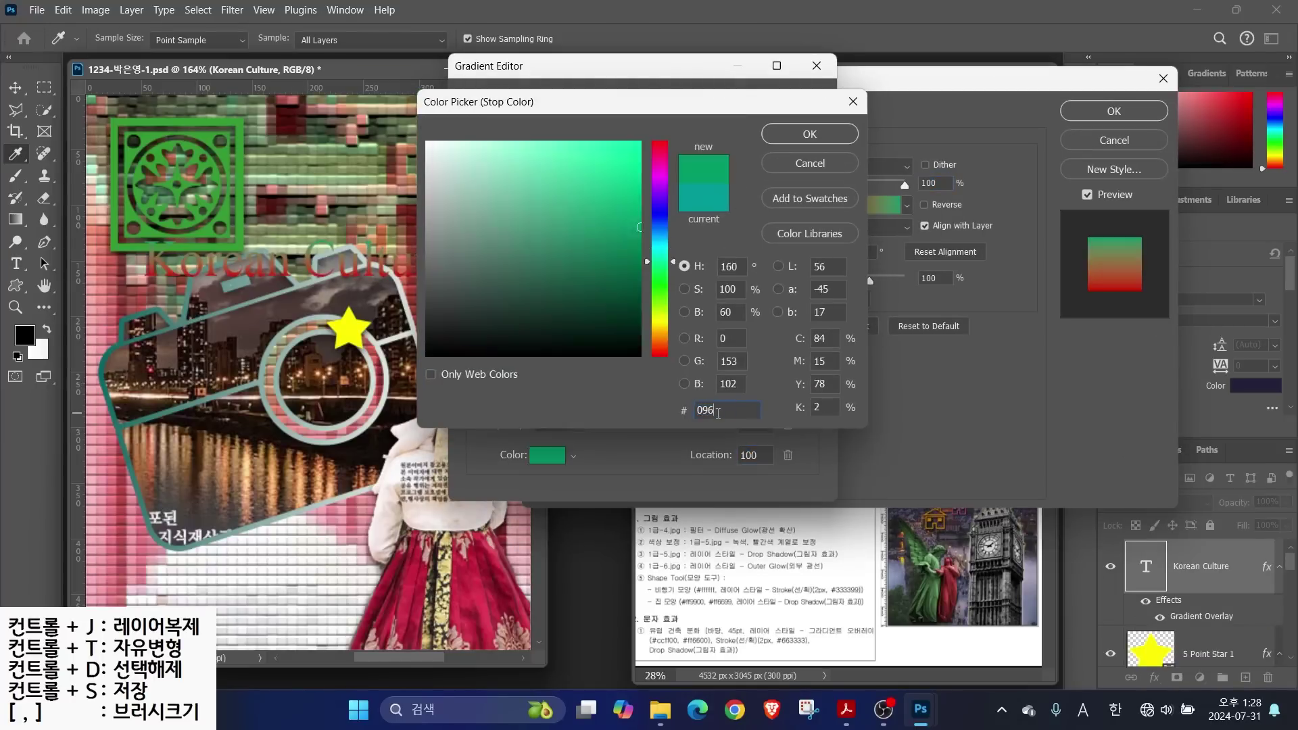
{"action": "key", "text": "Return"}
{"action": "left_click", "coordinate": [791, 107]}
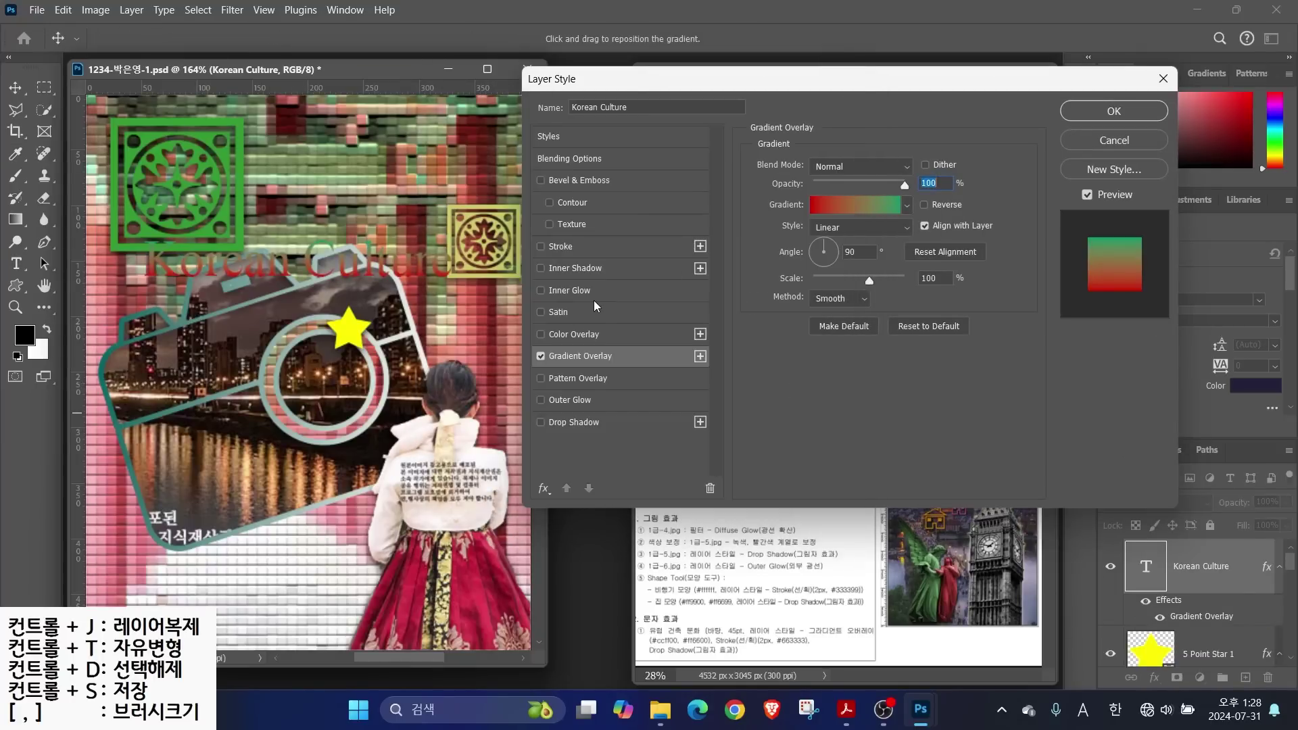
Give the title a 2 px solid #ffffcc stroke and a drop shadow
{"action": "left_click", "coordinate": [561, 248]}
{"action": "key", "text": "alt"}
{"action": "left_click_drag", "start_coordinate": [837, 268], "coordinate": [886, 226]}
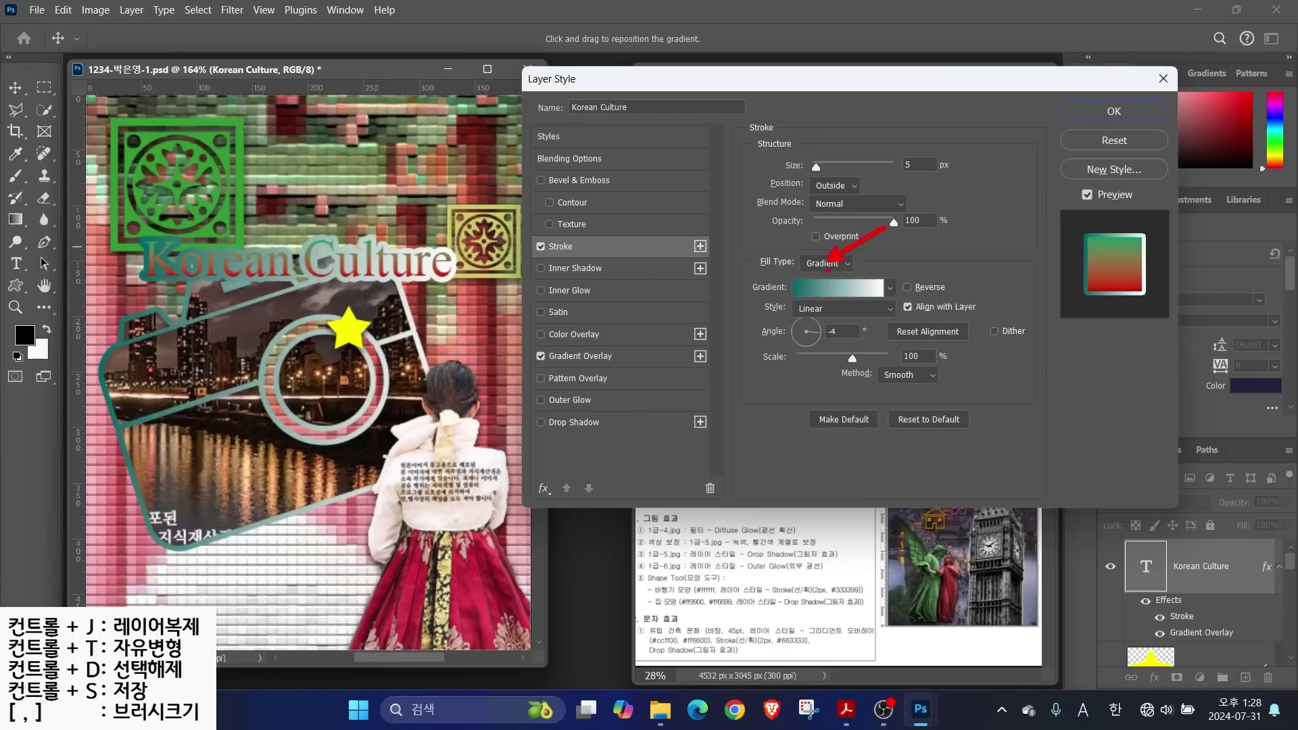
{"action": "left_click", "coordinate": [825, 263]}
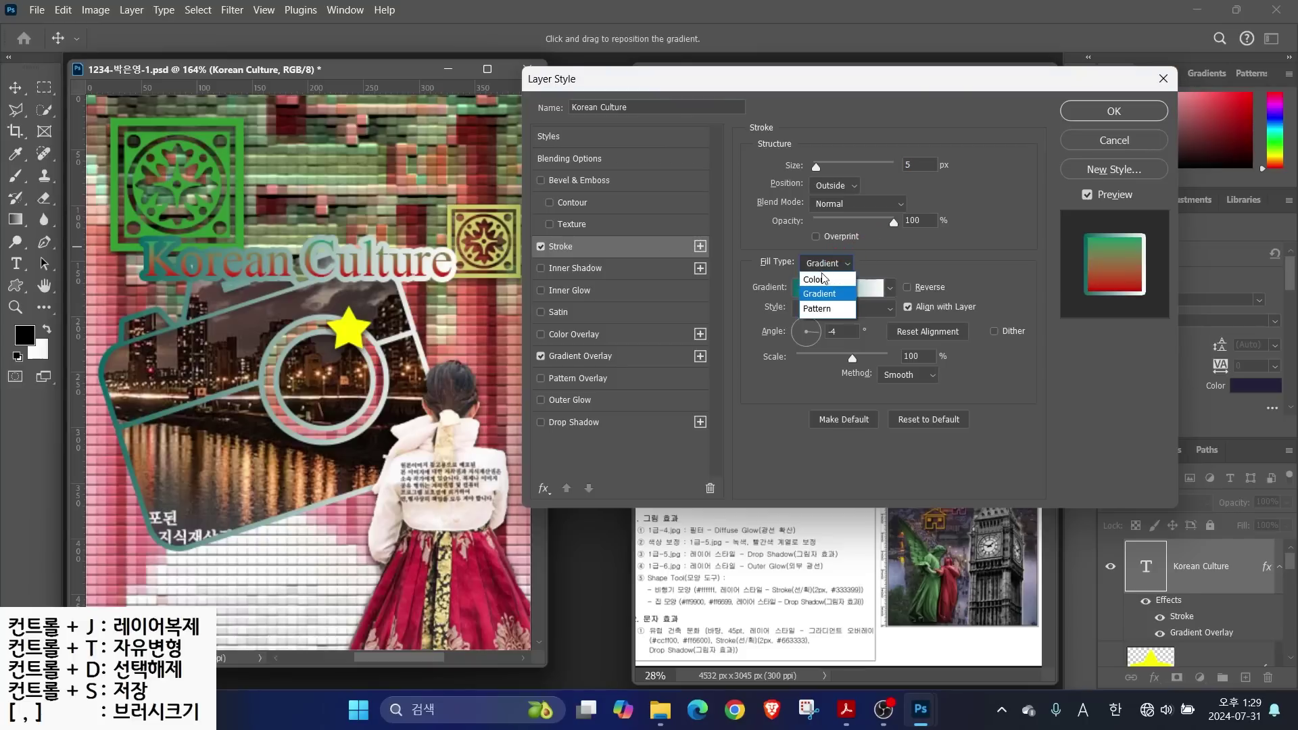
{"action": "left_click", "coordinate": [826, 276]}
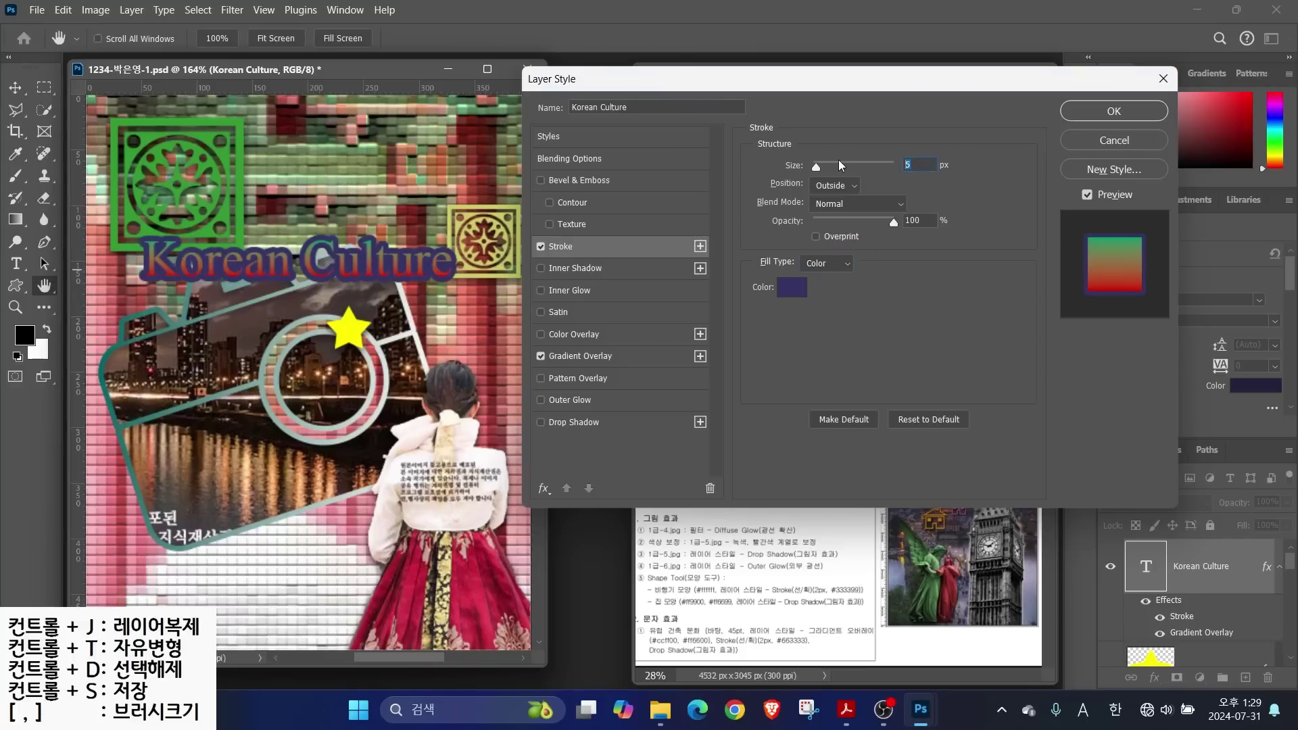
{"action": "type", "text": "2"}
{"action": "left_click", "coordinate": [791, 286]}
{"action": "double_click", "coordinate": [721, 410]}
{"action": "type", "text": "ffc"}
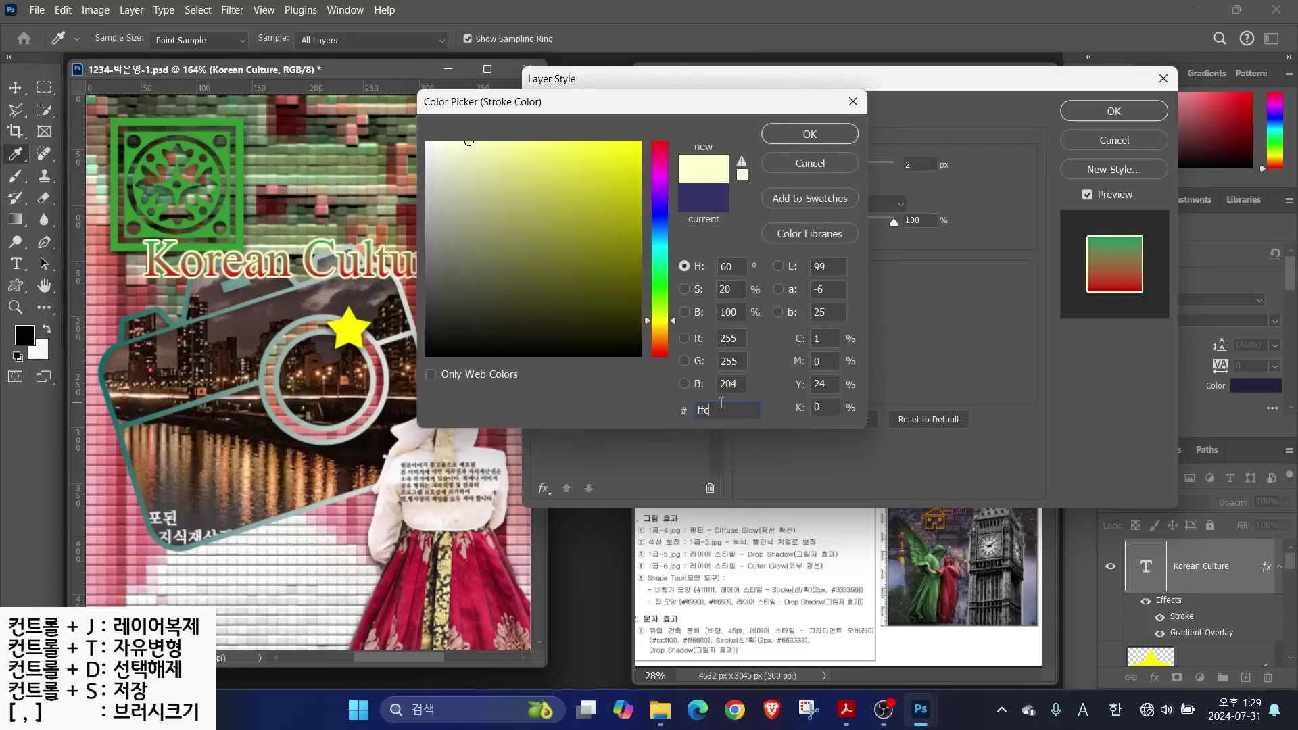
{"action": "key", "text": "Return"}
{"action": "left_click", "coordinate": [566, 415]}
{"action": "left_click", "coordinate": [1108, 117]}
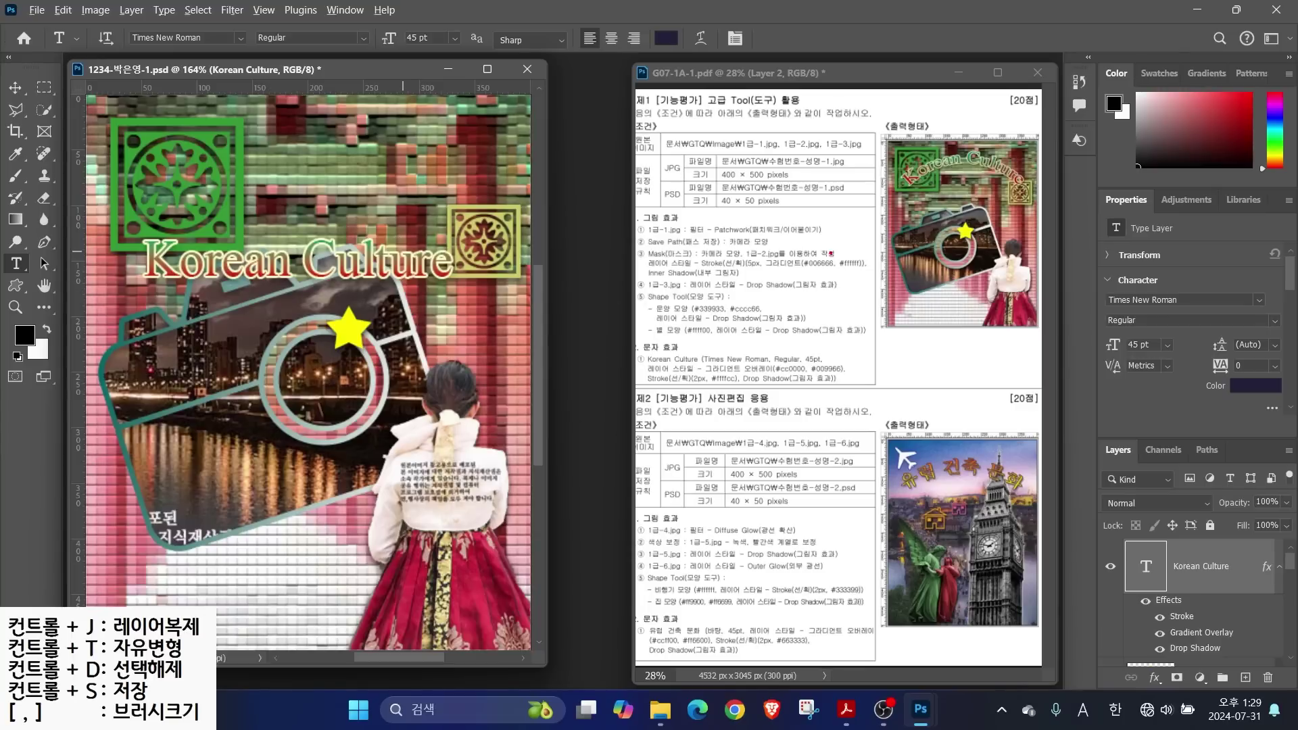
Compare the arched-title requirements in the reference PDF with the current text settings
{"action": "mouse_move", "coordinate": [897, 206]}
{"action": "left_mouse_down"}
{"action": "mouse_move", "coordinate": [965, 168]}
{"action": "mouse_move", "coordinate": [1031, 201]}
{"action": "left_mouse_up"}
{"action": "left_click_drag", "start_coordinate": [750, 369], "coordinate": [706, 300]}
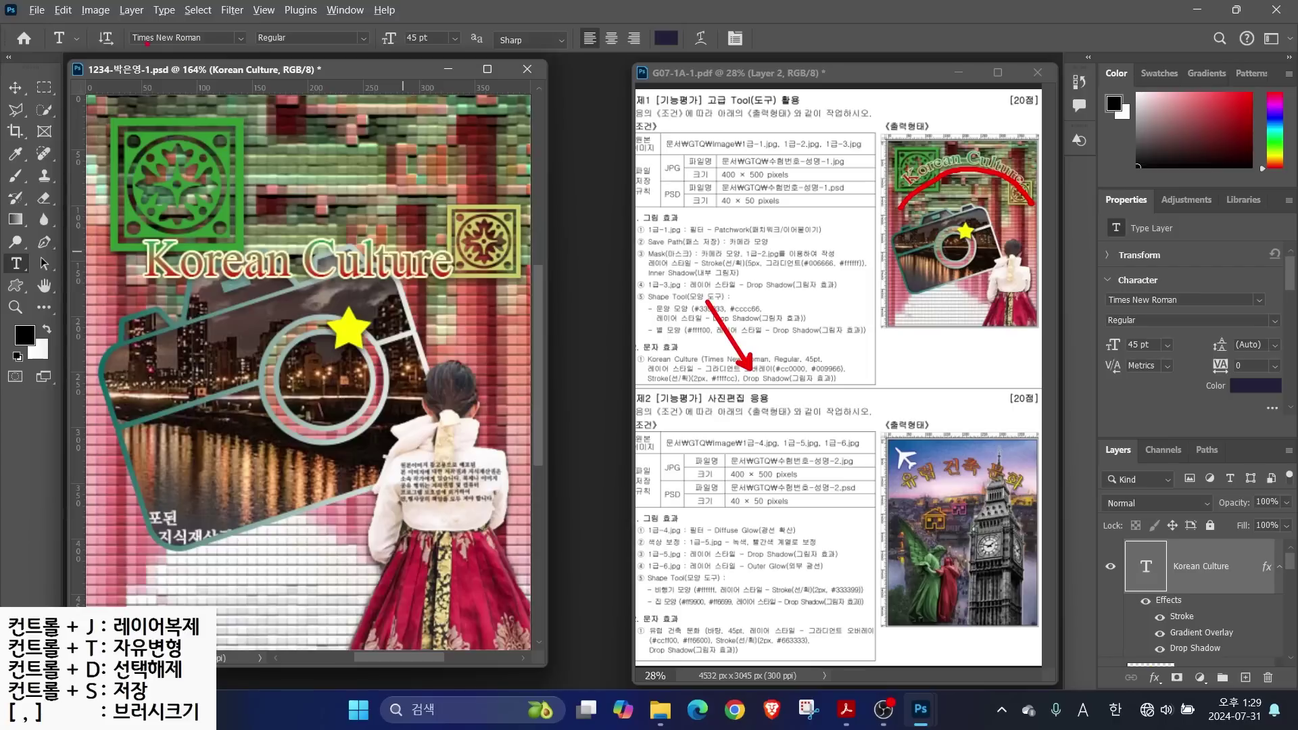
{"action": "left_click_drag", "start_coordinate": [70, 10], "coordinate": [765, 72]}
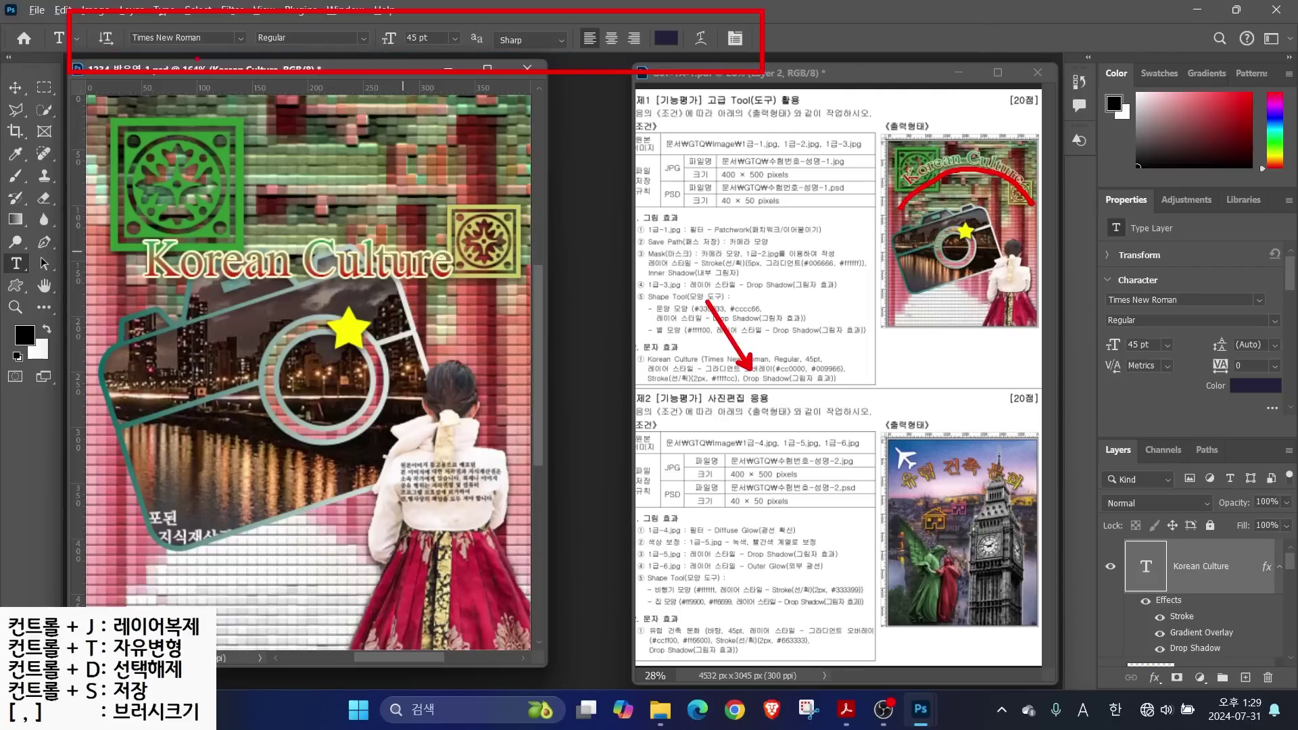
{"action": "left_click_drag", "start_coordinate": [182, 47], "coordinate": [215, 85]}
{"action": "left_click_drag", "start_coordinate": [305, 47], "coordinate": [354, 91]}
{"action": "left_click_drag", "start_coordinate": [452, 54], "coordinate": [492, 104]}
{"action": "left_click_drag", "start_coordinate": [661, 51], "coordinate": [697, 101]}
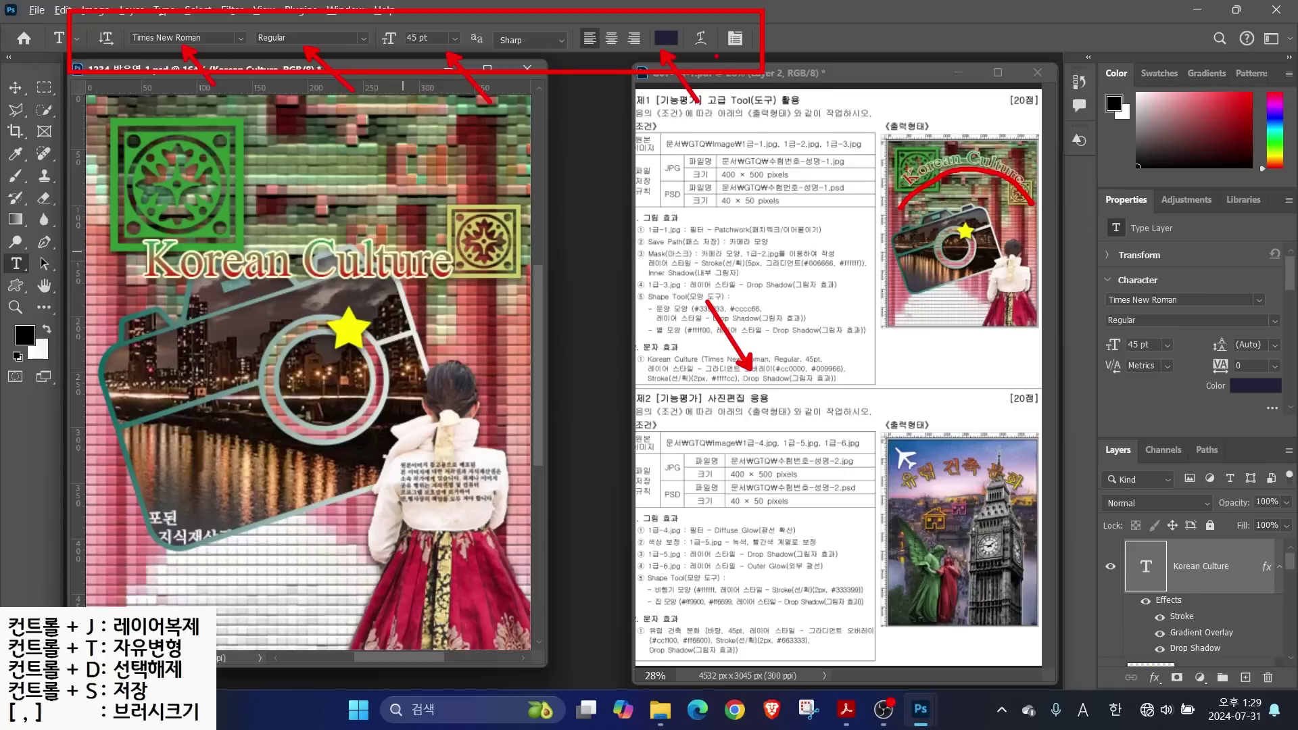
{"action": "left_click_drag", "start_coordinate": [688, 52], "coordinate": [684, 29]}
{"action": "key", "text": "Escape"}
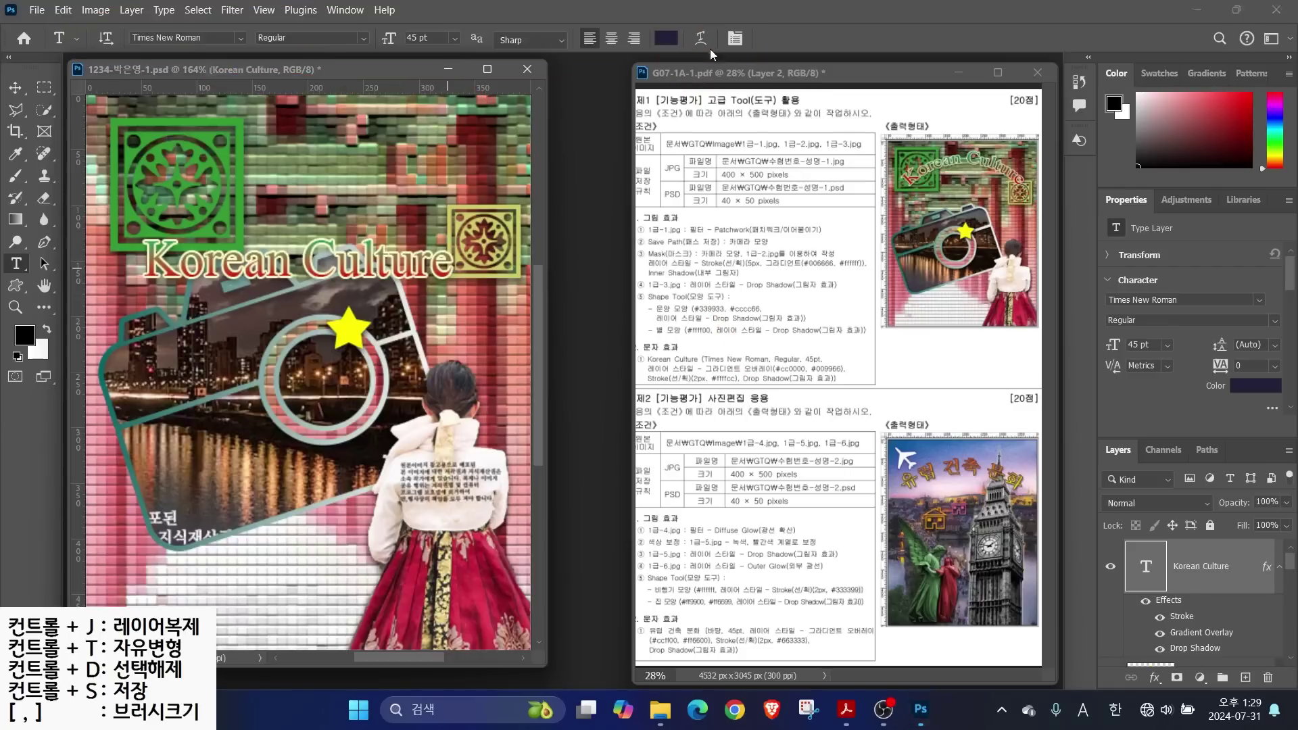
Warp the title with Arc style at Bend +53 and move it up and right
{"action": "left_click", "coordinate": [702, 37]}
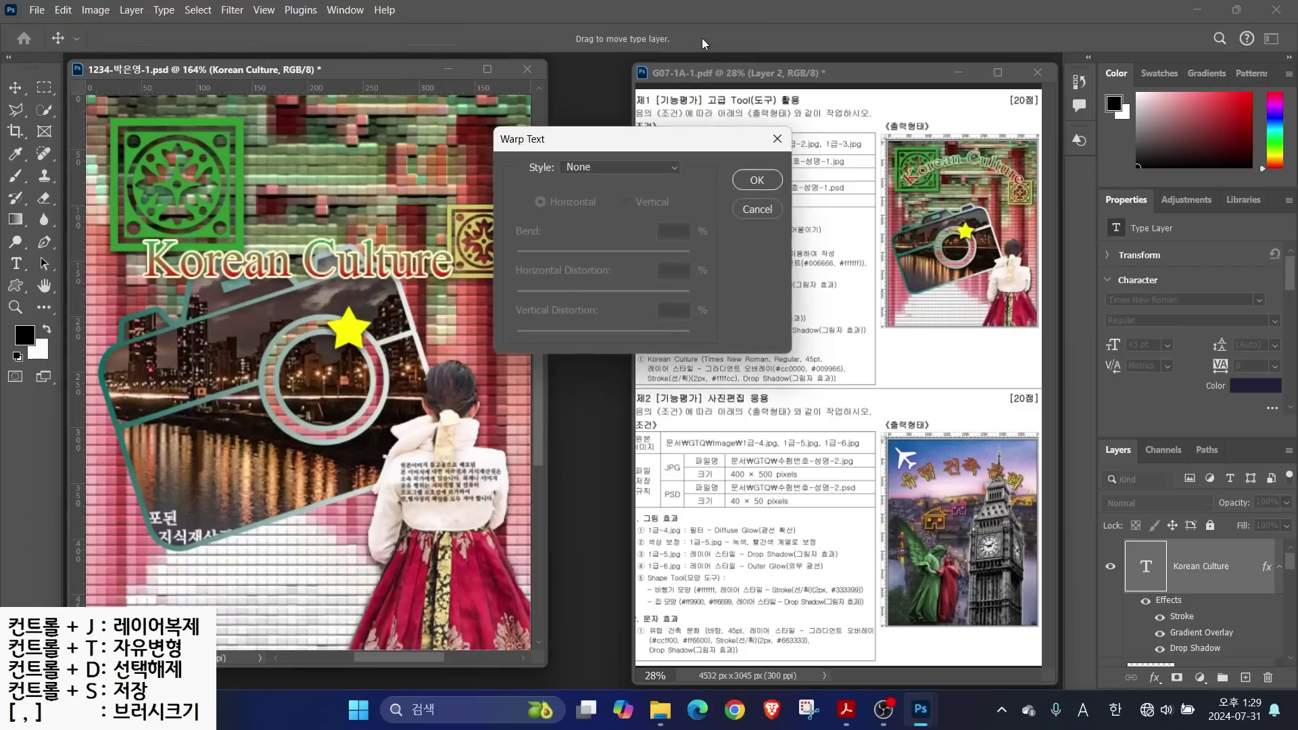
{"action": "left_click", "coordinate": [589, 166]}
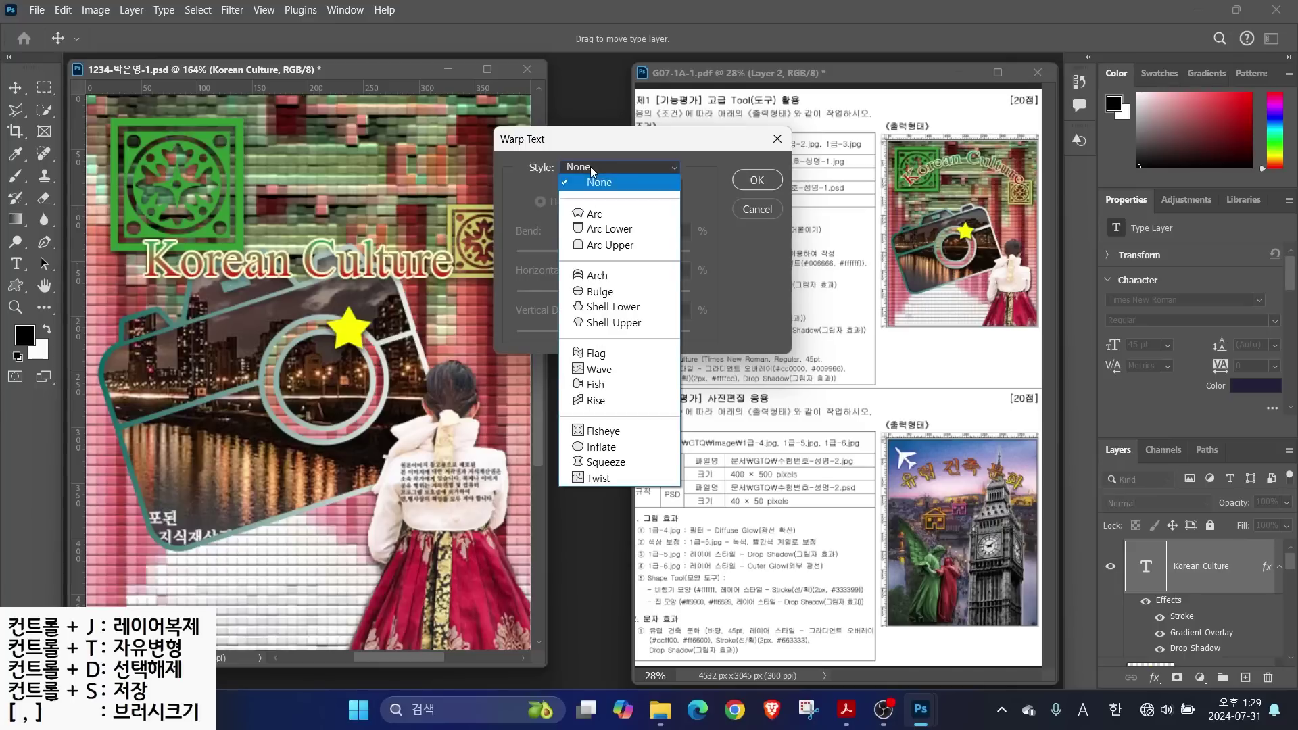
{"action": "left_click", "coordinate": [594, 215]}
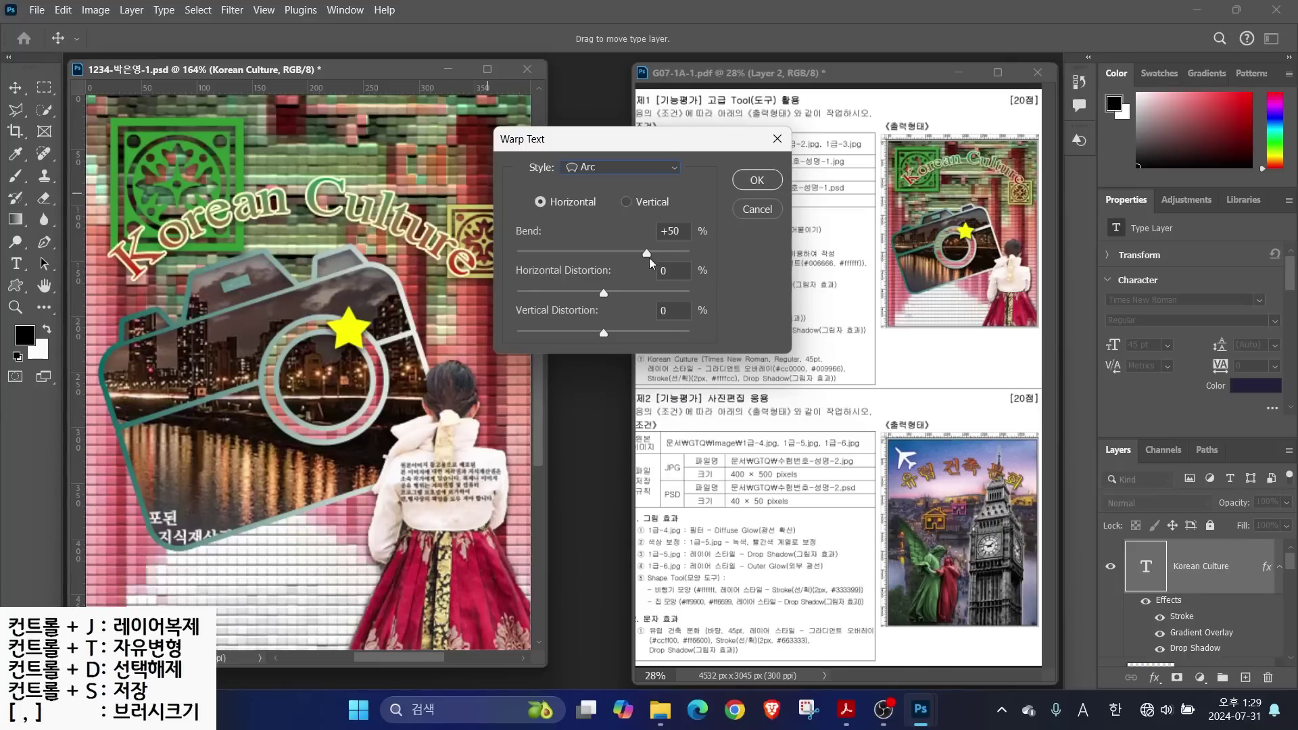
{"action": "mouse_move", "coordinate": [648, 256]}
{"action": "left_mouse_down"}
{"action": "mouse_move", "coordinate": [664, 259]}
{"action": "mouse_move", "coordinate": [650, 254]}
{"action": "left_mouse_up"}
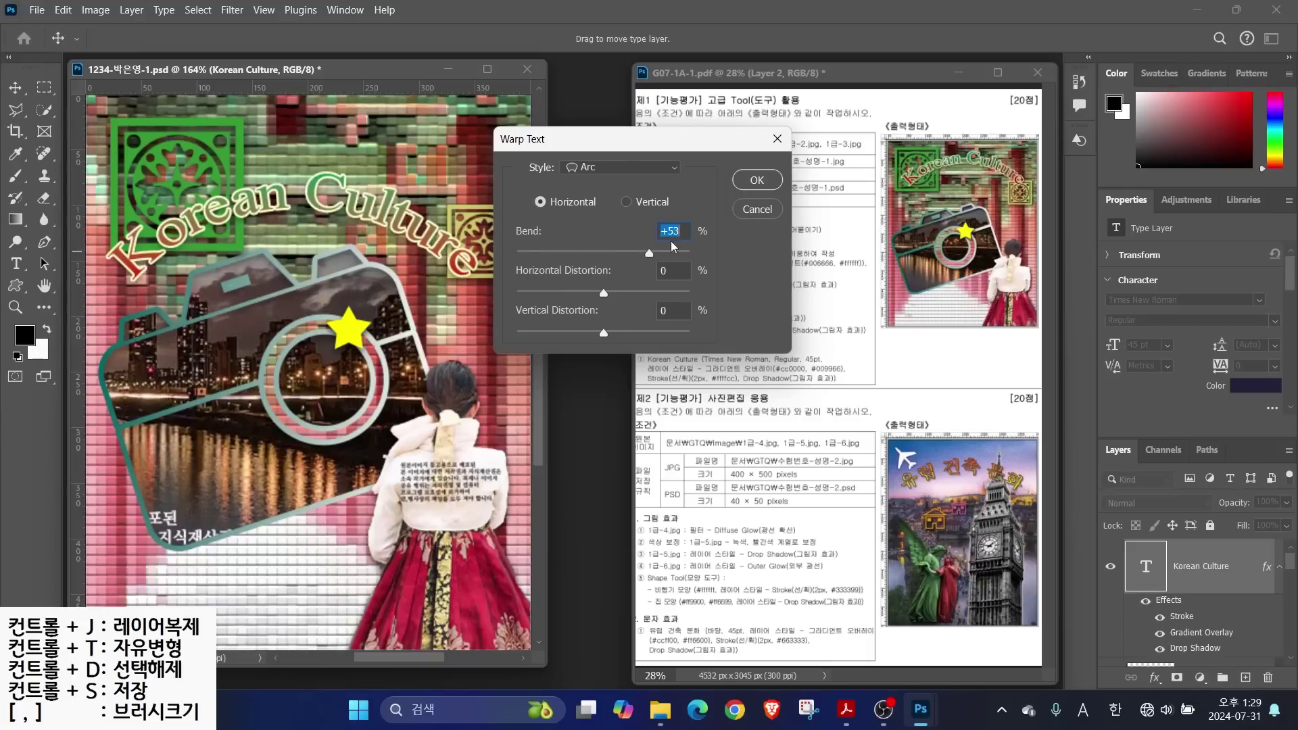
{"action": "left_click", "coordinate": [756, 180]}
{"action": "key", "text": "v"}
{"action": "left_click_drag", "start_coordinate": [260, 206], "coordinate": [288, 169]}
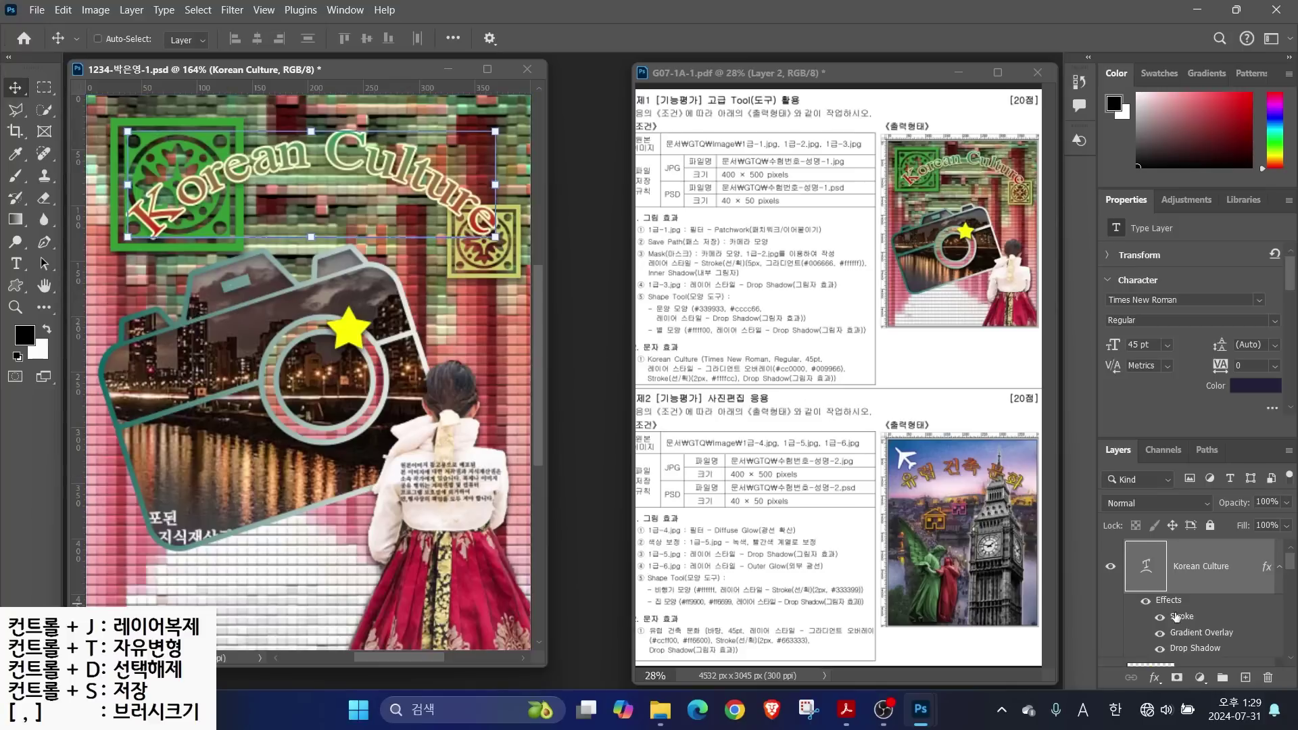
Review the JPG and 40 × 50 px PSD requirements, save the PSD, then choose Save As
{"action": "mouse_move", "coordinate": [1293, 566]}
{"action": "left_mouse_down"}
{"action": "mouse_move", "coordinate": [1294, 639]}
{"action": "mouse_move", "coordinate": [1291, 555]}
{"action": "mouse_move", "coordinate": [1294, 589]}
{"action": "left_mouse_up"}
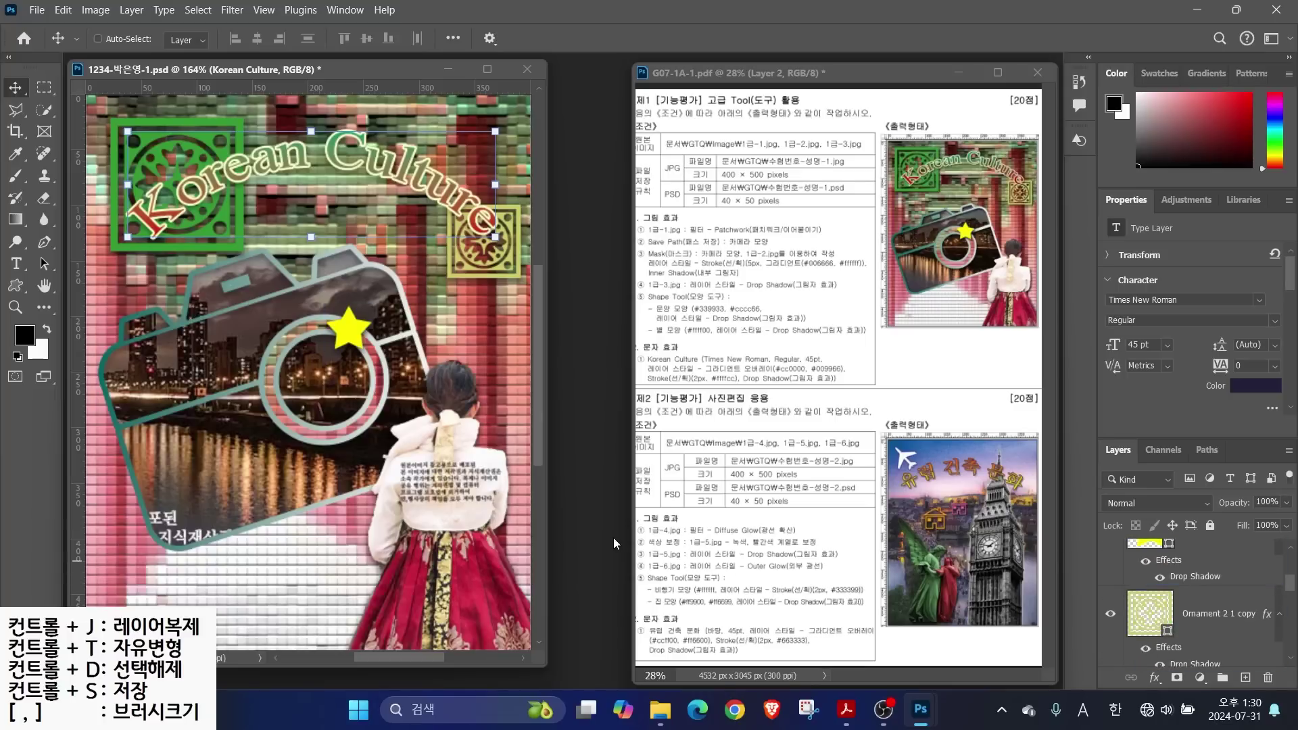
{"action": "left_click_drag", "start_coordinate": [659, 149], "coordinate": [859, 190]}
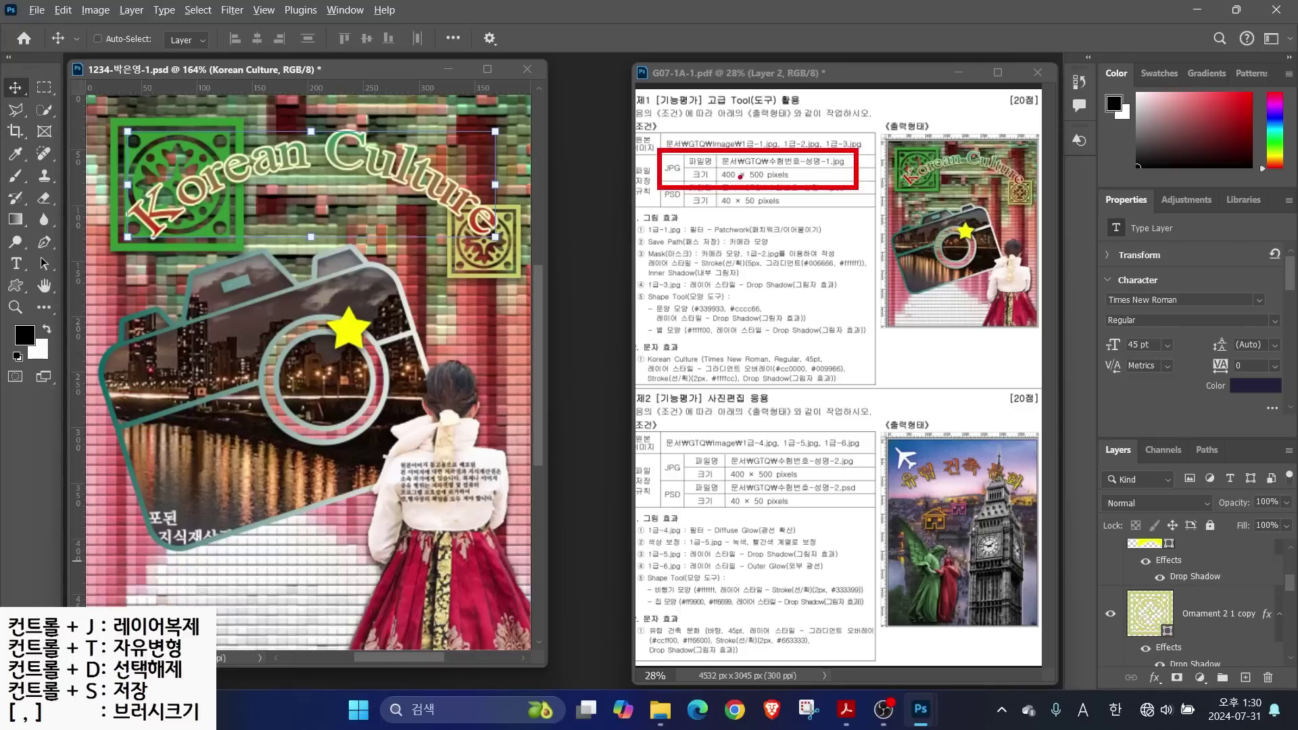
{"action": "left_click_drag", "start_coordinate": [690, 187], "coordinate": [820, 217]}
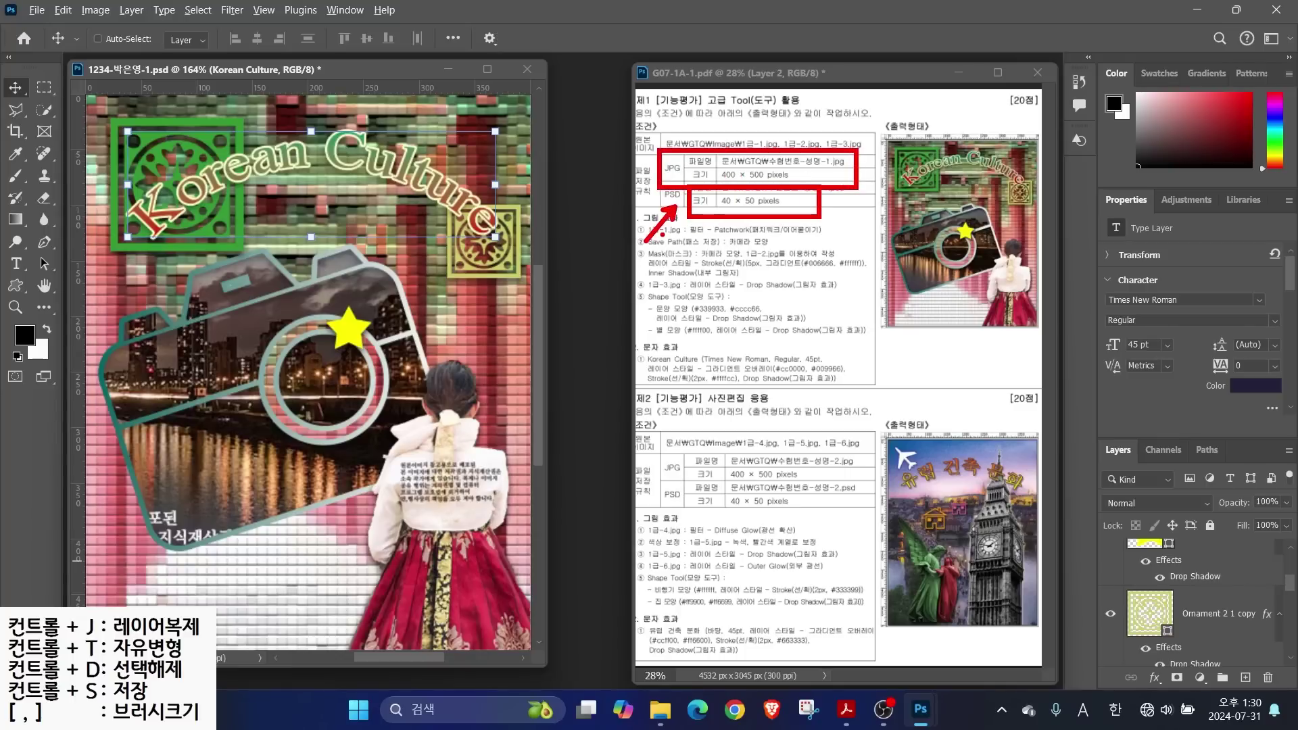
{"action": "key", "text": "Escape"}
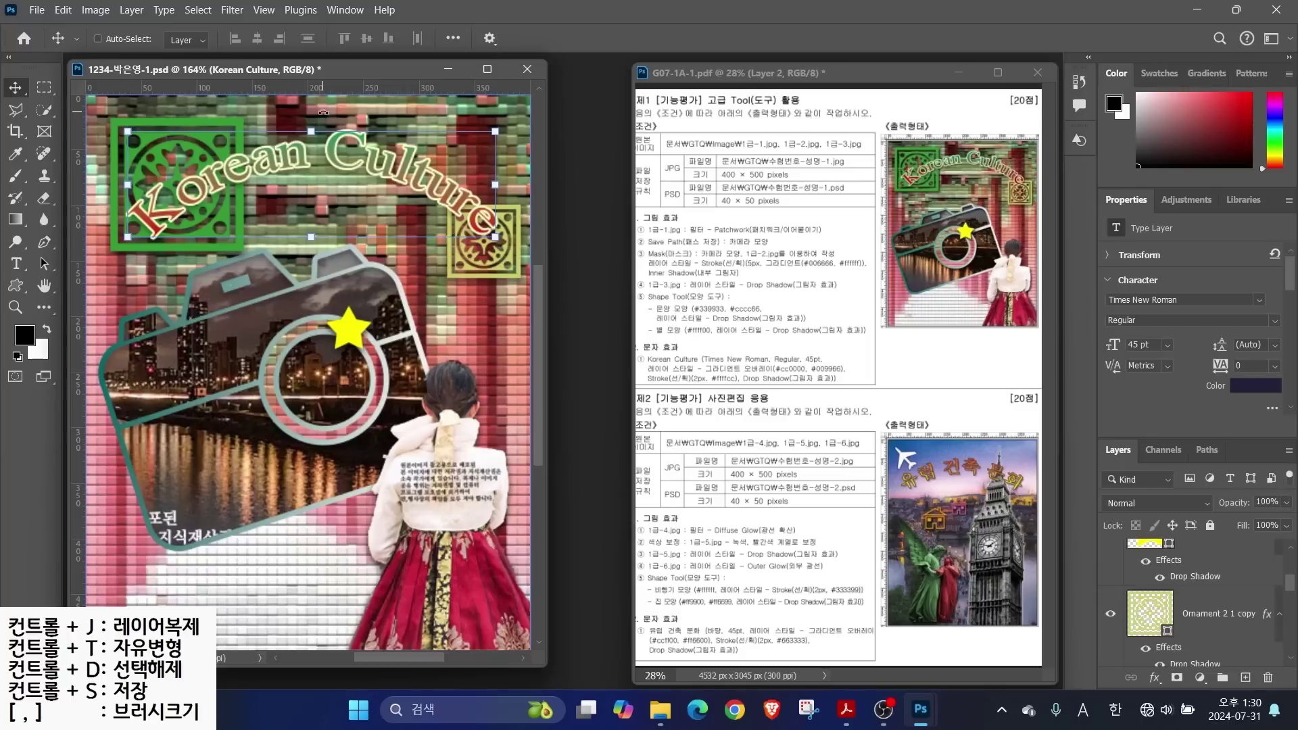
{"action": "key", "text": "ctrl"}
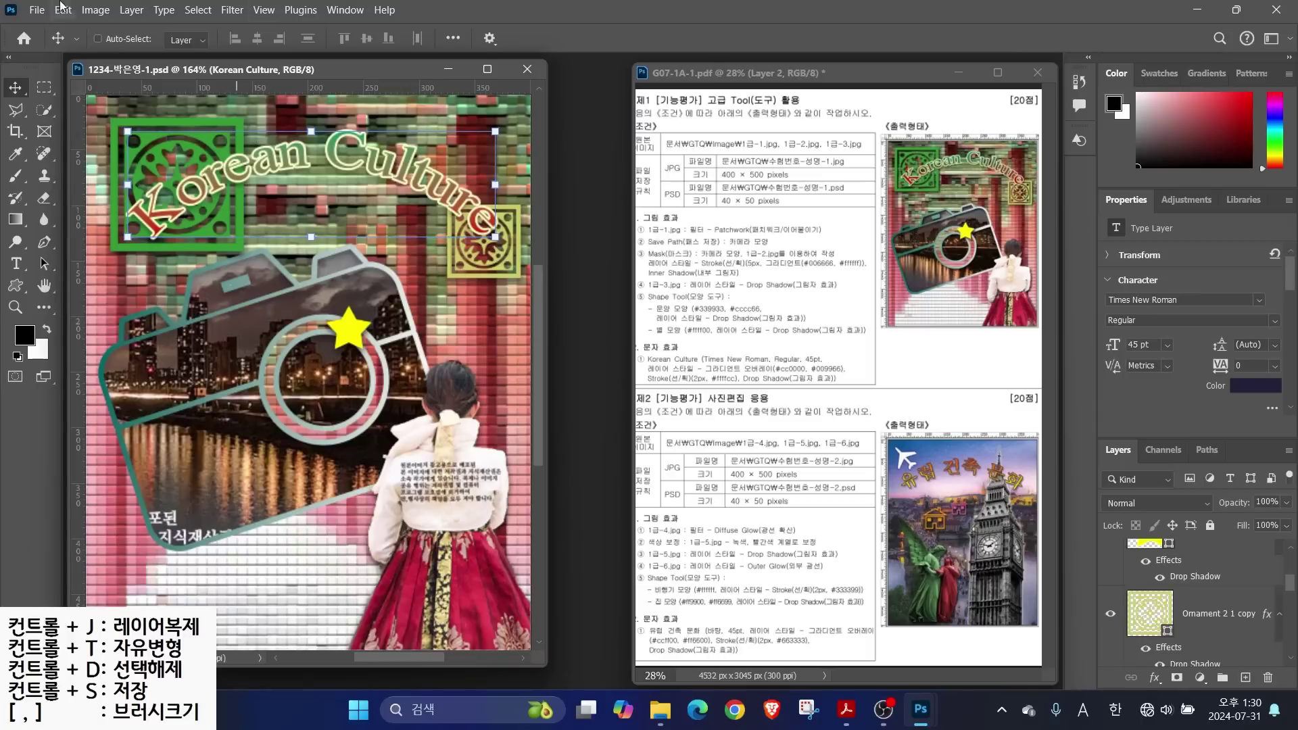
{"action": "left_click", "coordinate": [38, 14]}
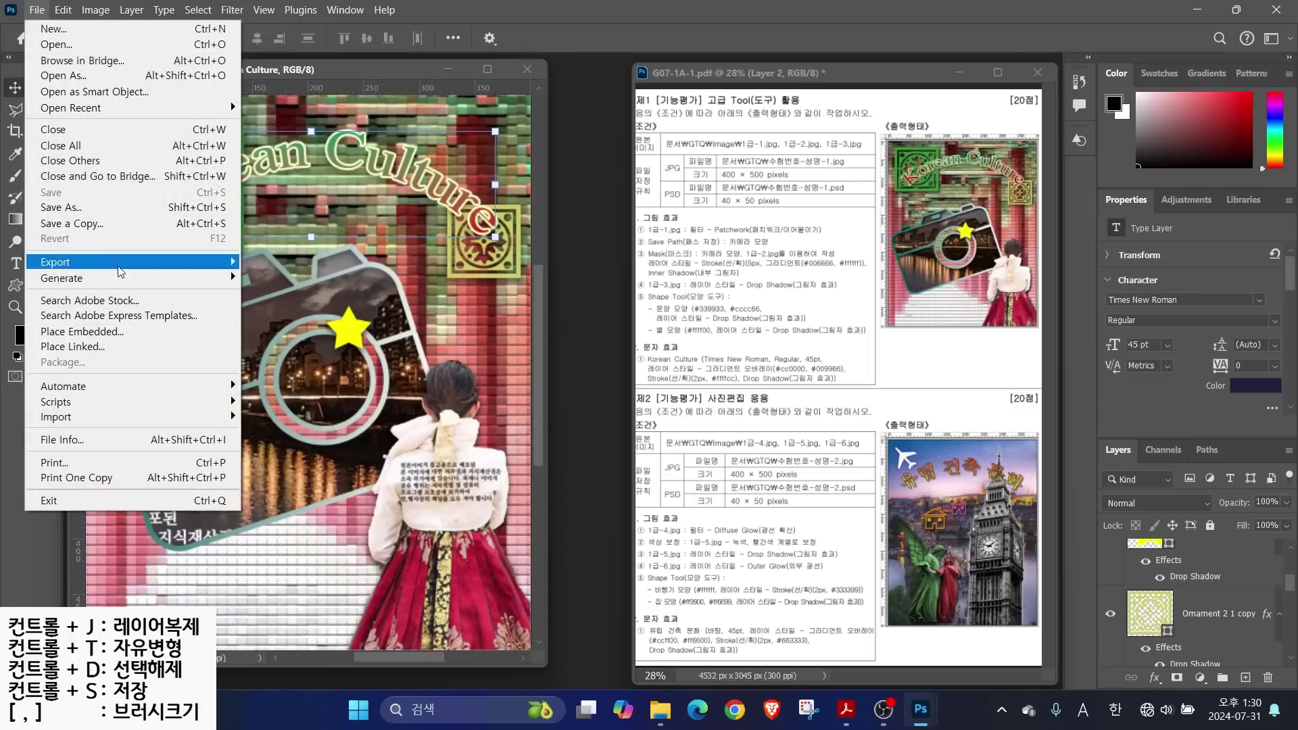
{"action": "left_click", "coordinate": [62, 209]}
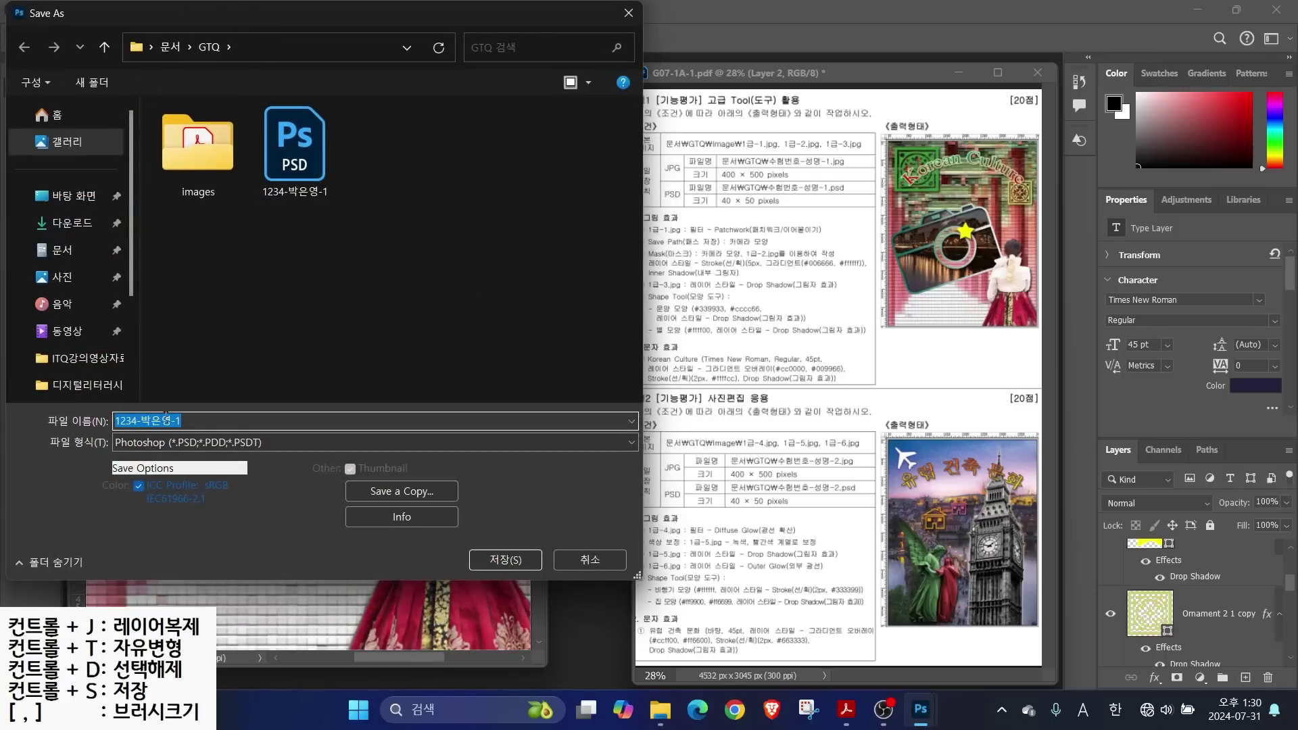
Save a JPEG copy of the poster in GTQ, removing ' copy' from the name
{"action": "left_click", "coordinate": [147, 443]}
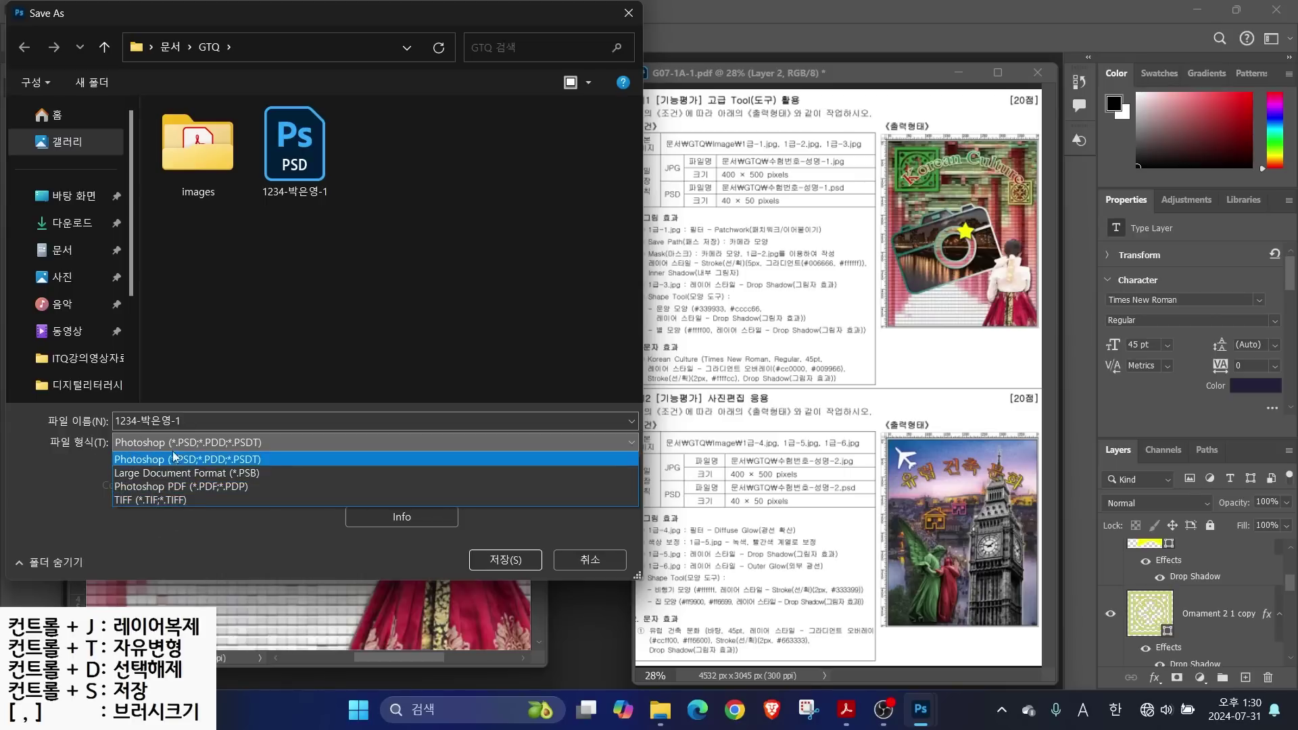
{"action": "left_click", "coordinate": [59, 484]}
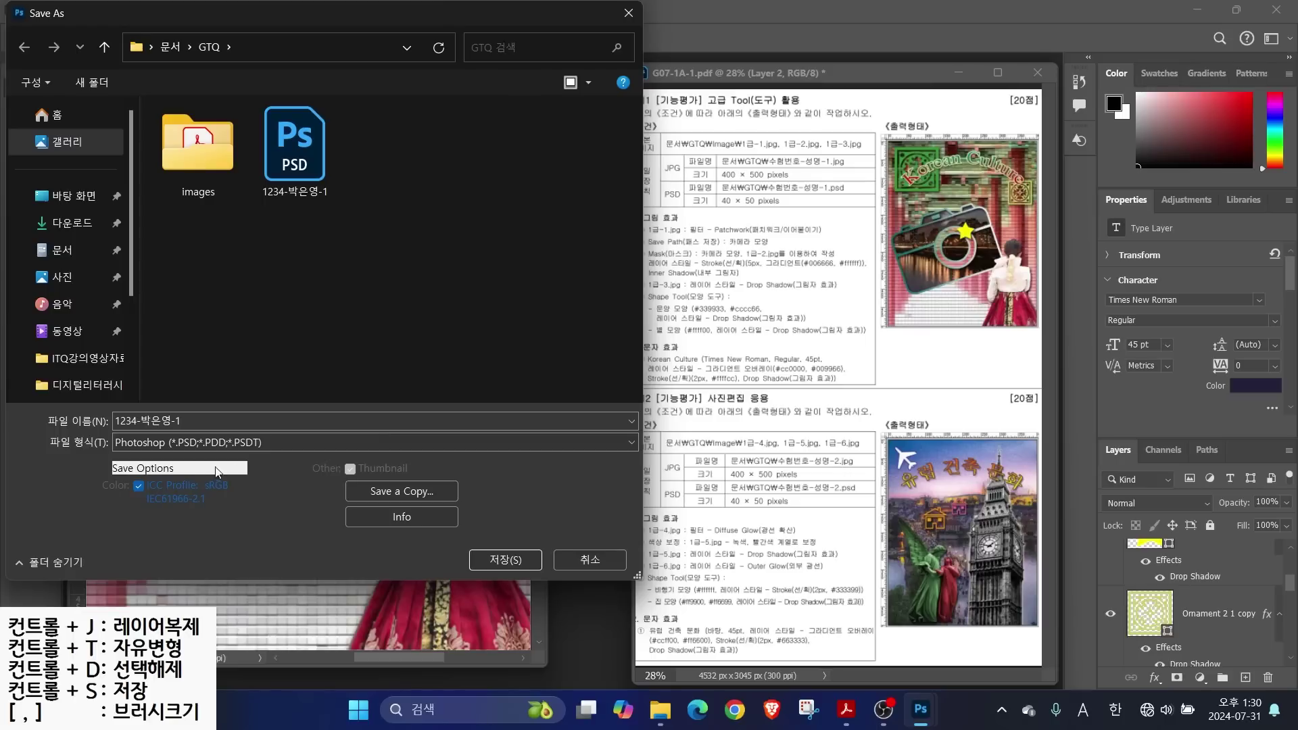
{"action": "left_click", "coordinate": [407, 491]}
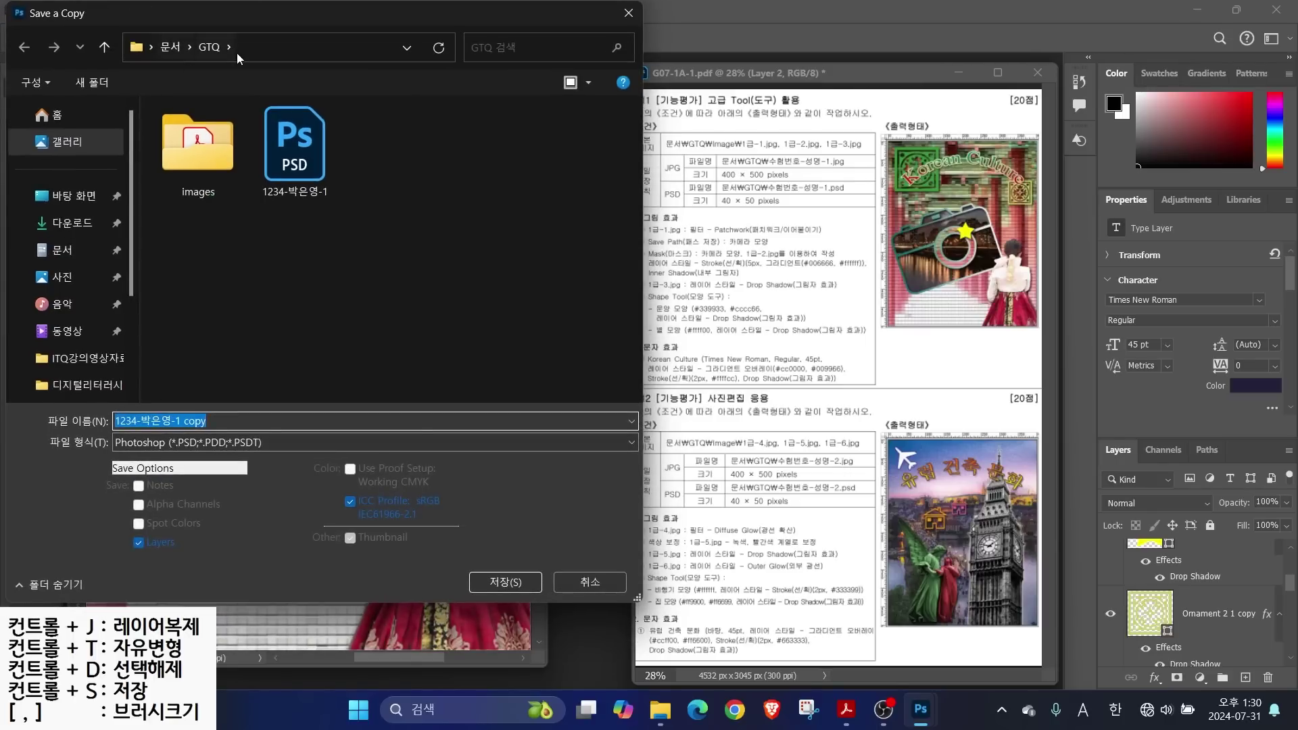
{"action": "left_click", "coordinate": [216, 417]}
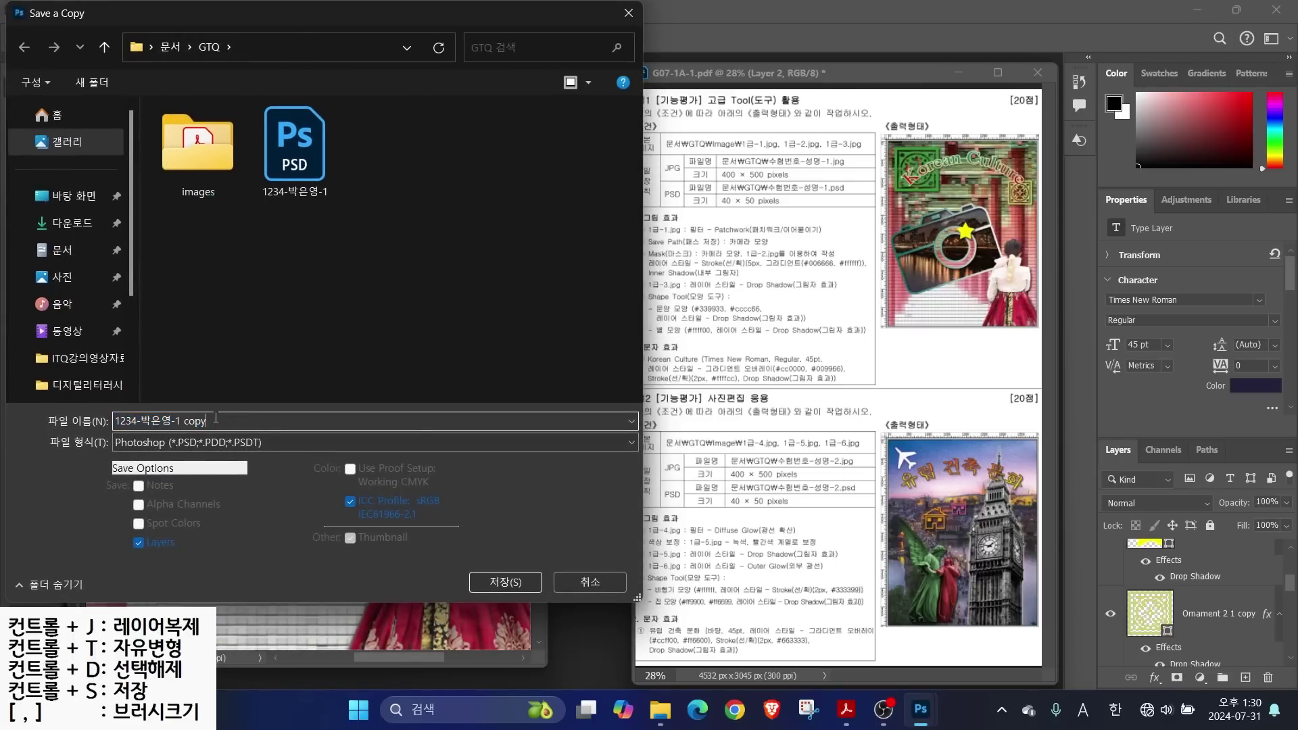
{"action": "key", "text": "BackSpace"}
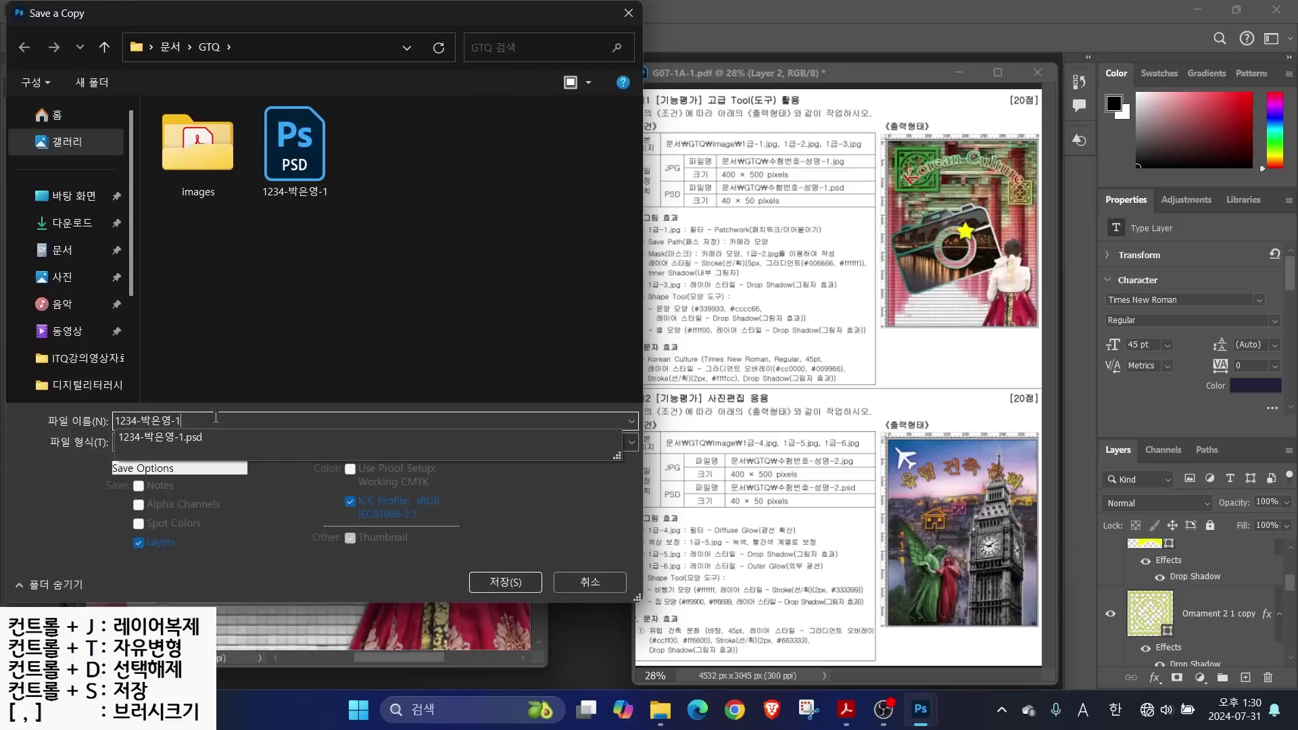
{"action": "left_click", "coordinate": [219, 387]}
{"action": "left_click", "coordinate": [142, 444]}
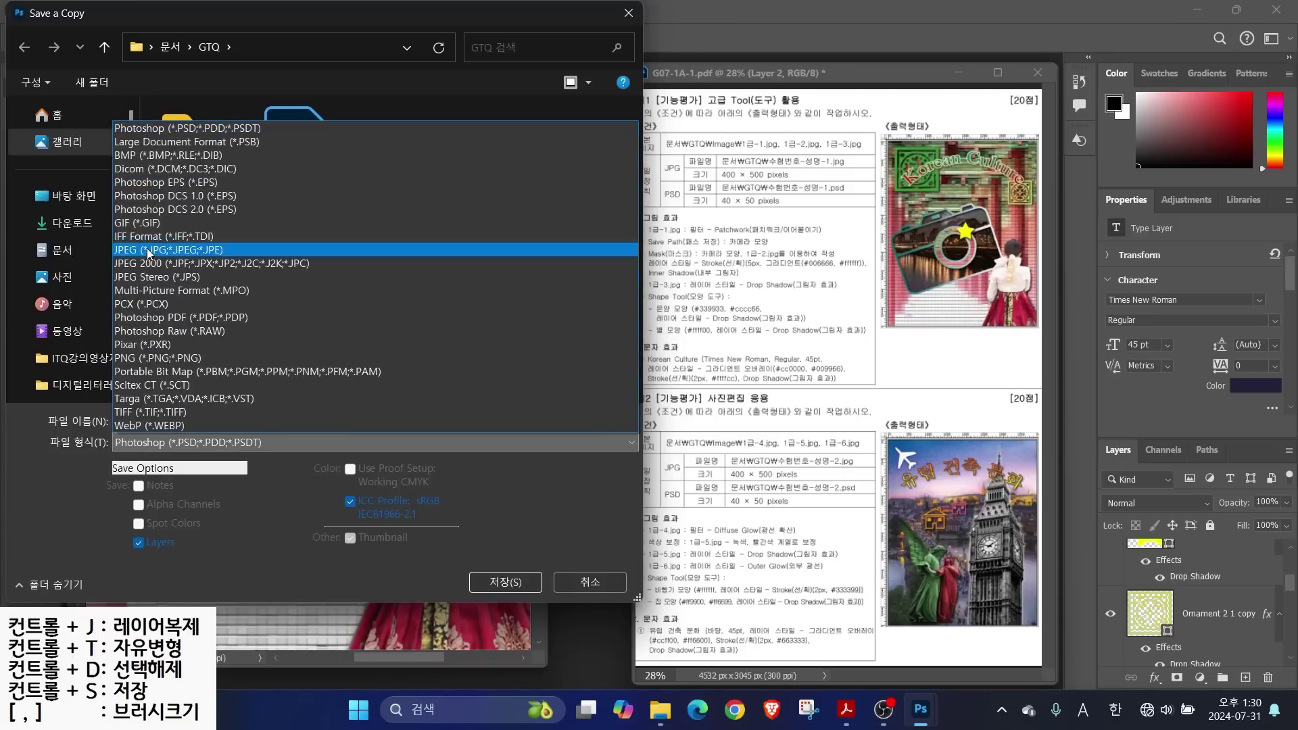
{"action": "left_click", "coordinate": [139, 251]}
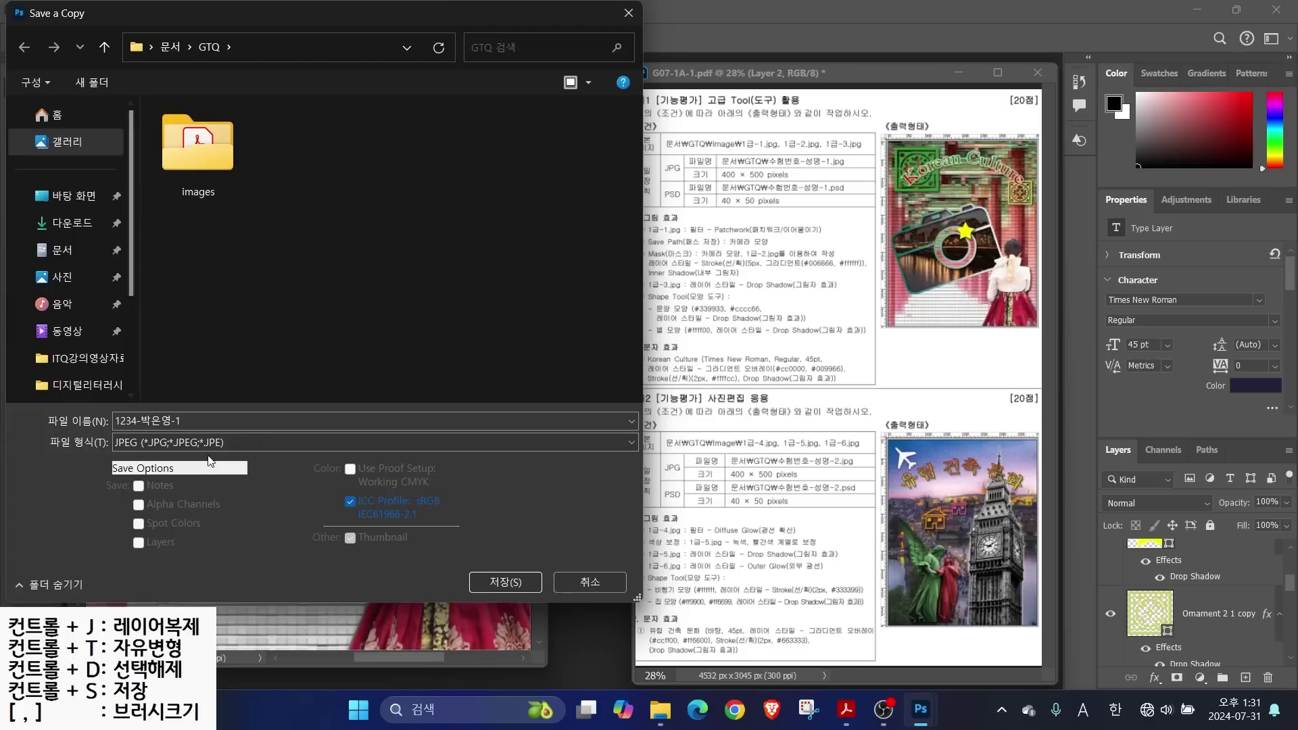
{"action": "left_click", "coordinate": [489, 581]}
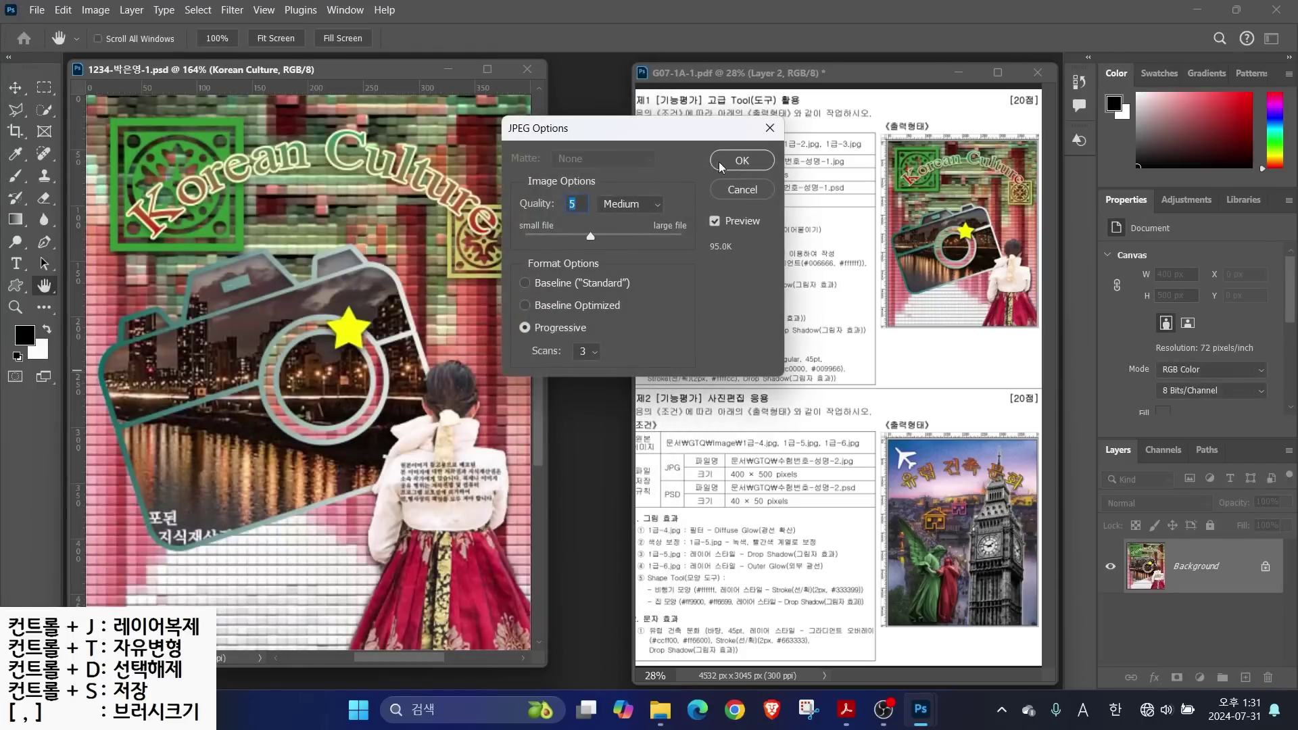
Set the JPEG quality preset to High
{"action": "left_click_drag", "start_coordinate": [587, 234], "coordinate": [681, 243]}
{"action": "key", "text": "alt"}
{"action": "left_click_drag", "start_coordinate": [580, 191], "coordinate": [643, 156]}
{"action": "left_click", "coordinate": [628, 204]}
{"action": "left_click", "coordinate": [613, 251]}
{"action": "left_click_drag", "start_coordinate": [632, 237], "coordinate": [680, 237]}
Confirm the JPEG options and resize the poster to 40 × 50 px
{"action": "left_click", "coordinate": [742, 160]}
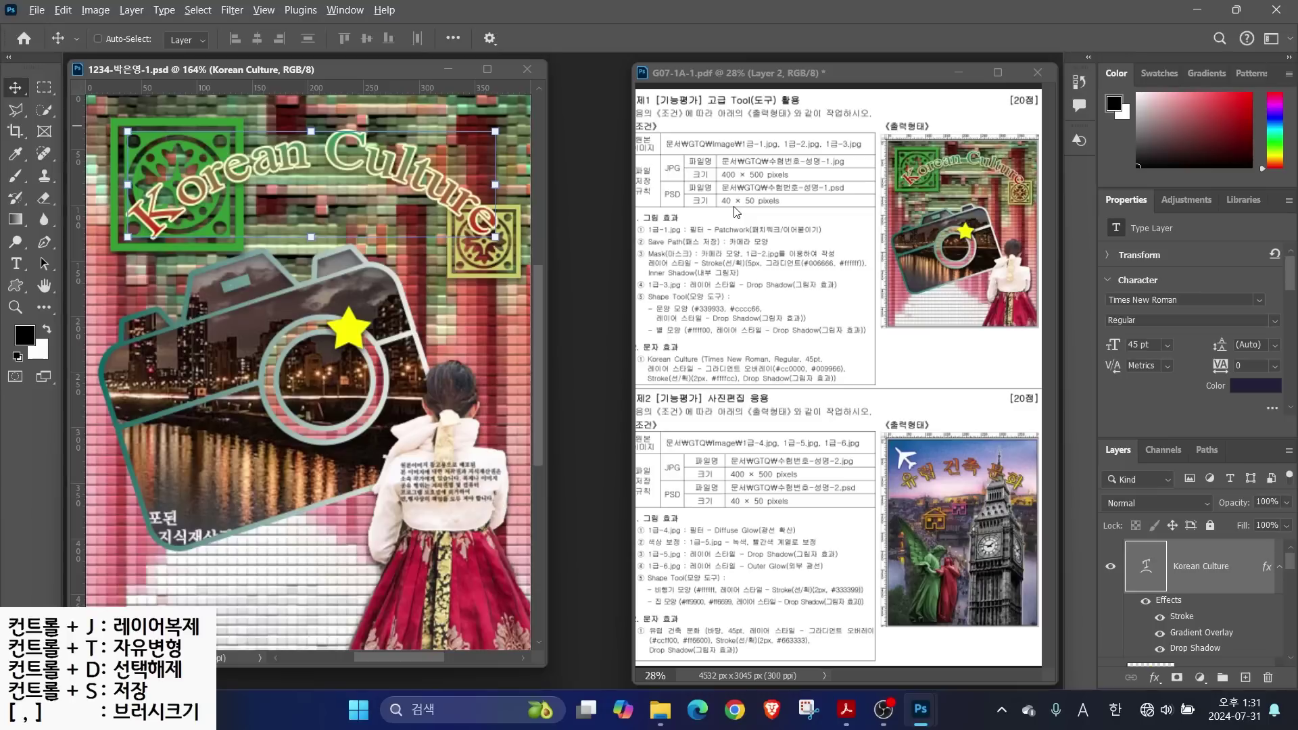
{"action": "mouse_move", "coordinate": [770, 224]}
{"action": "left_mouse_down"}
{"action": "mouse_move", "coordinate": [777, 175]}
{"action": "mouse_move", "coordinate": [781, 233]}
{"action": "left_mouse_up"}
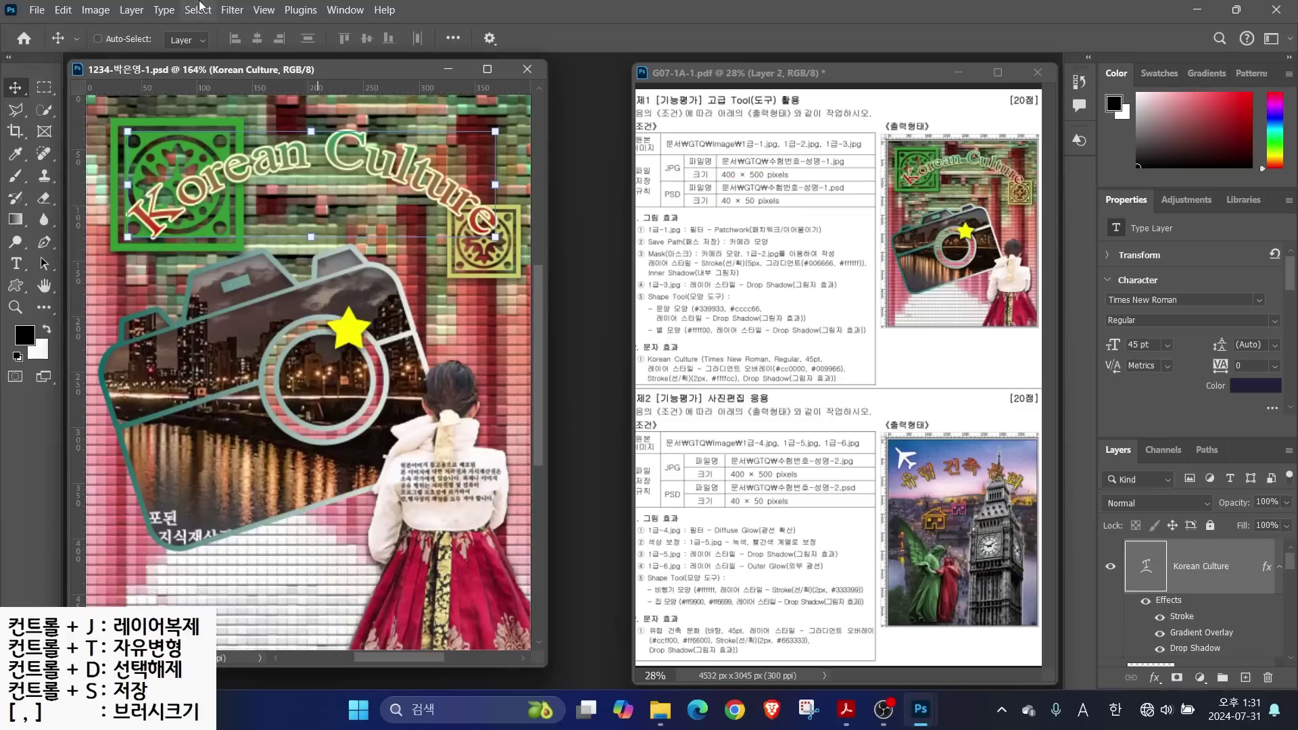
{"action": "left_click", "coordinate": [87, 7]}
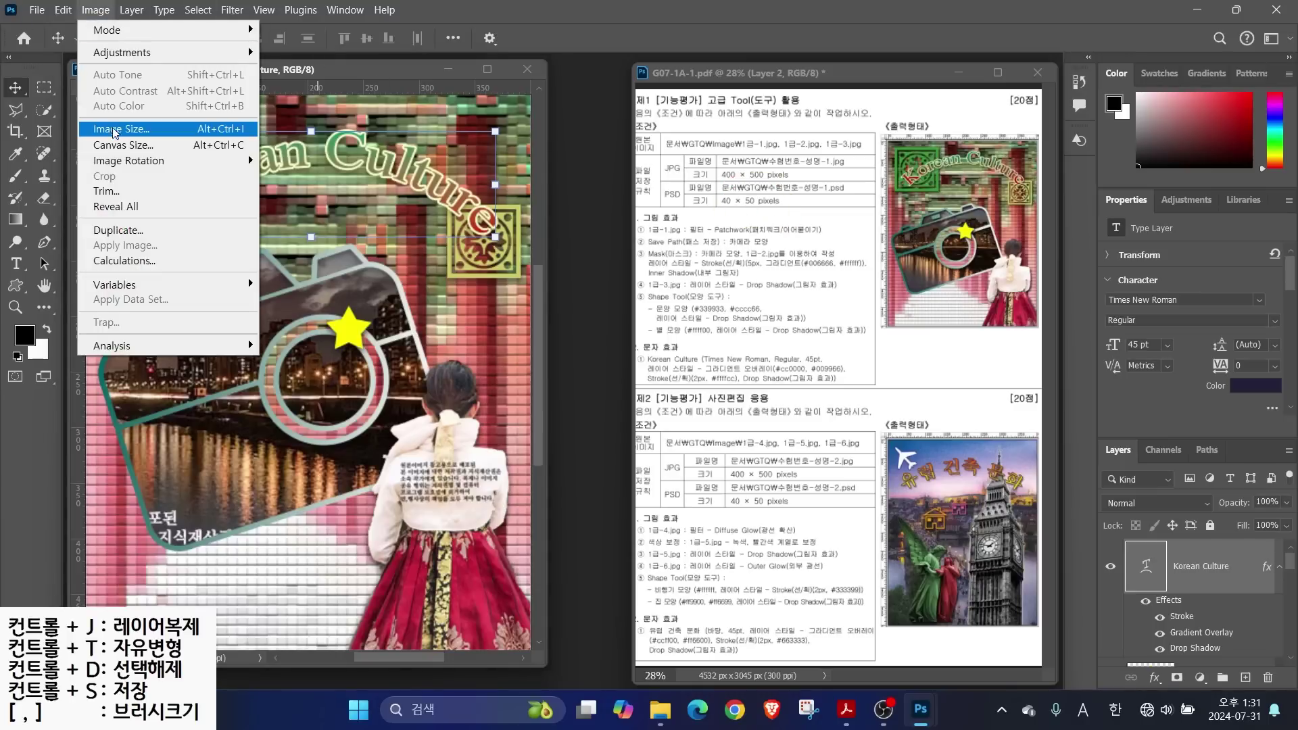
{"action": "left_click", "coordinate": [114, 129]}
{"action": "type", "text": "40"}
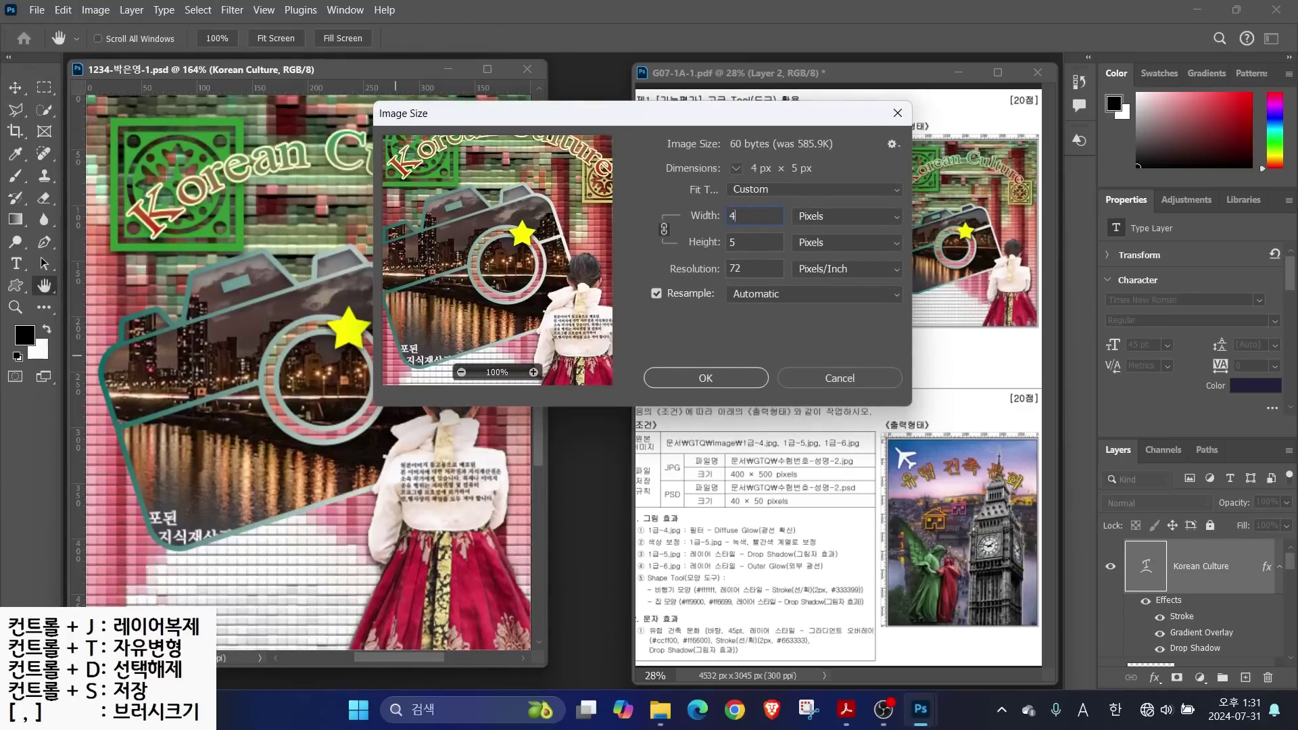
{"action": "key", "text": "Return"}
Save the small poster over the existing PSD in GTQ and close the document
{"action": "left_click", "coordinate": [701, 358]}
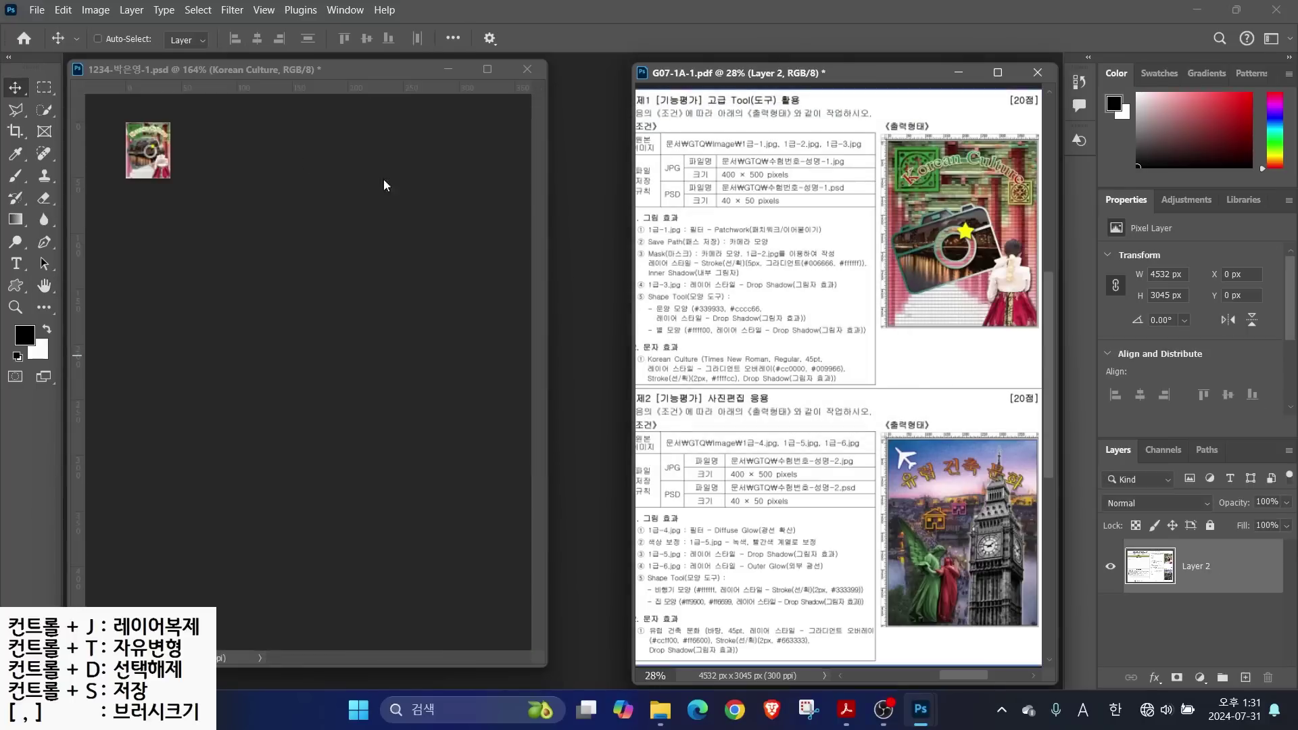
{"action": "left_click", "coordinate": [35, 10]}
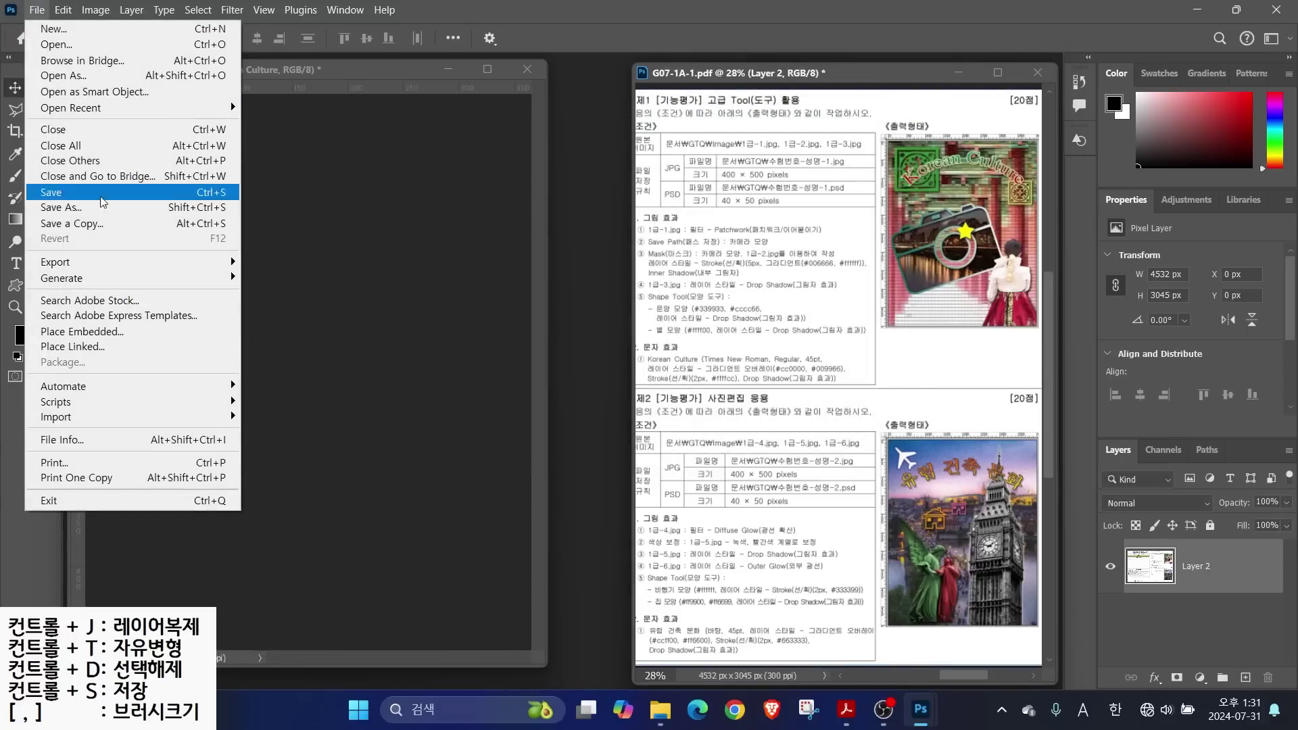
{"action": "left_click", "coordinate": [61, 207]}
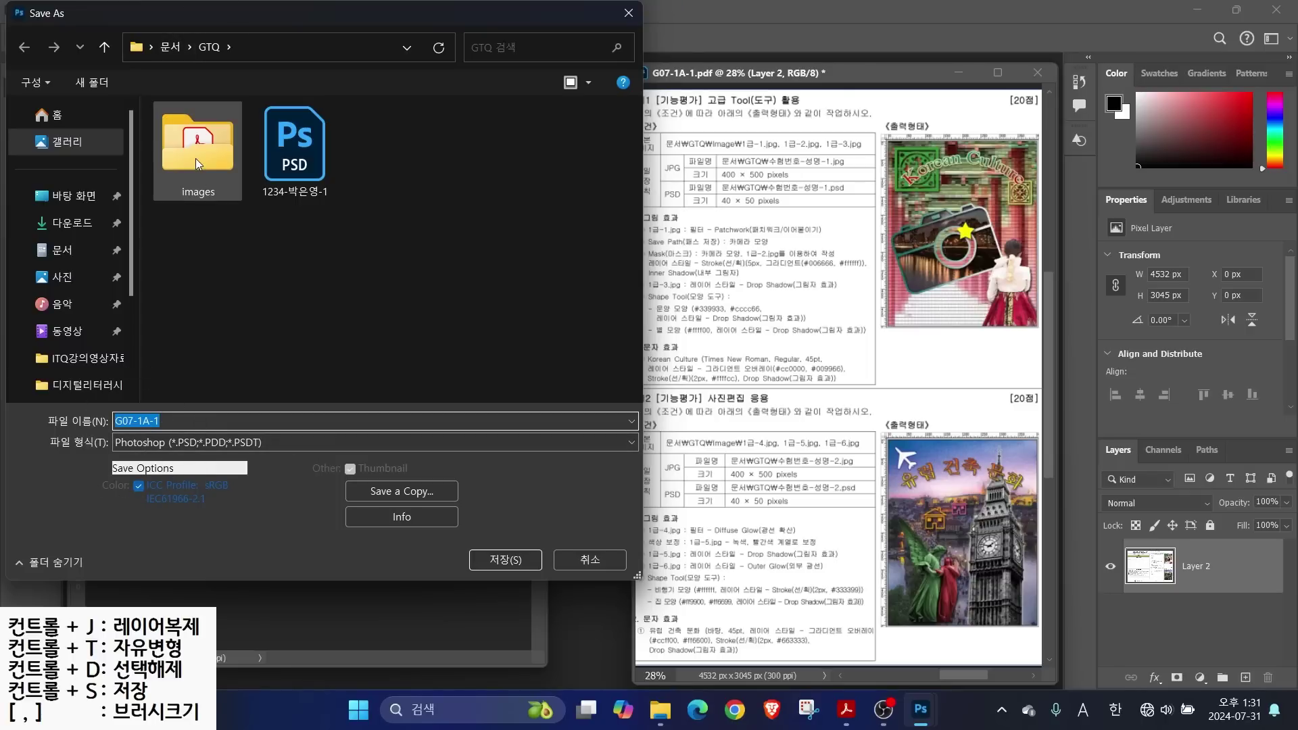
{"action": "left_click", "coordinate": [293, 146]}
{"action": "left_click", "coordinate": [505, 559]}
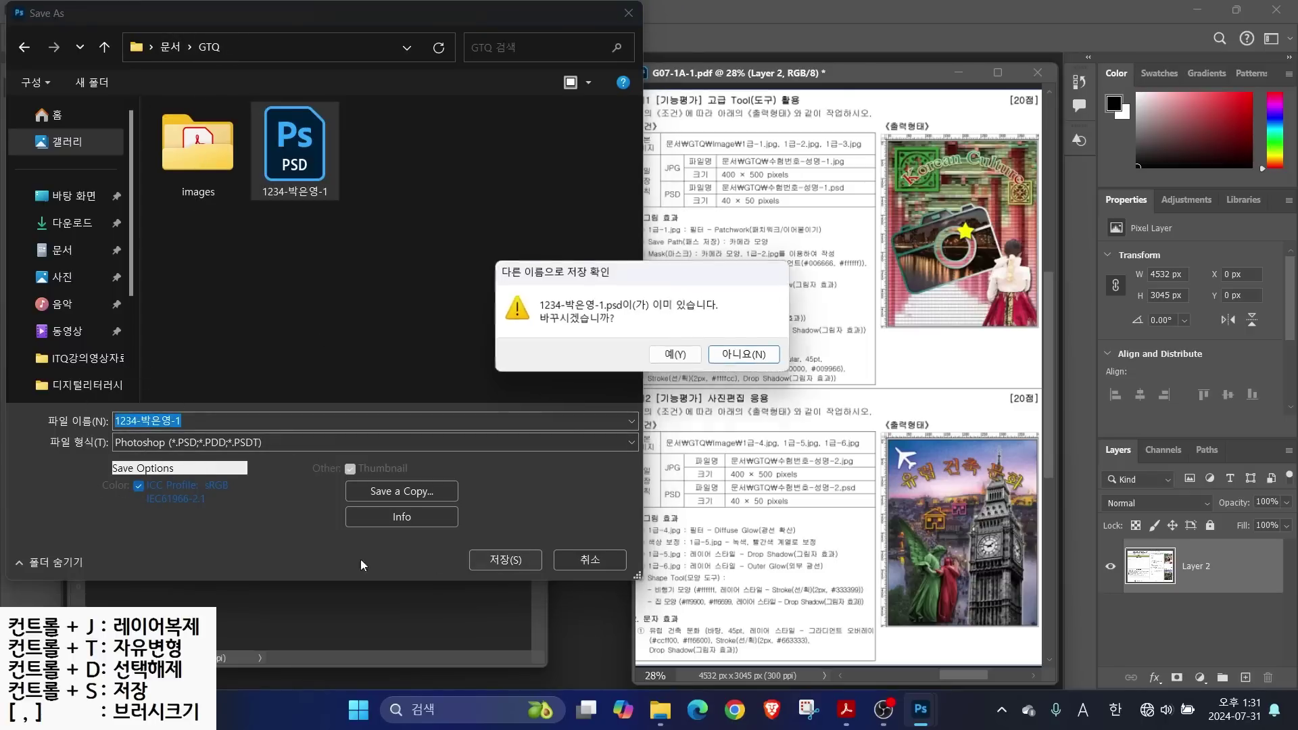
{"action": "left_click", "coordinate": [672, 352]}
{"action": "left_click", "coordinate": [673, 289]}
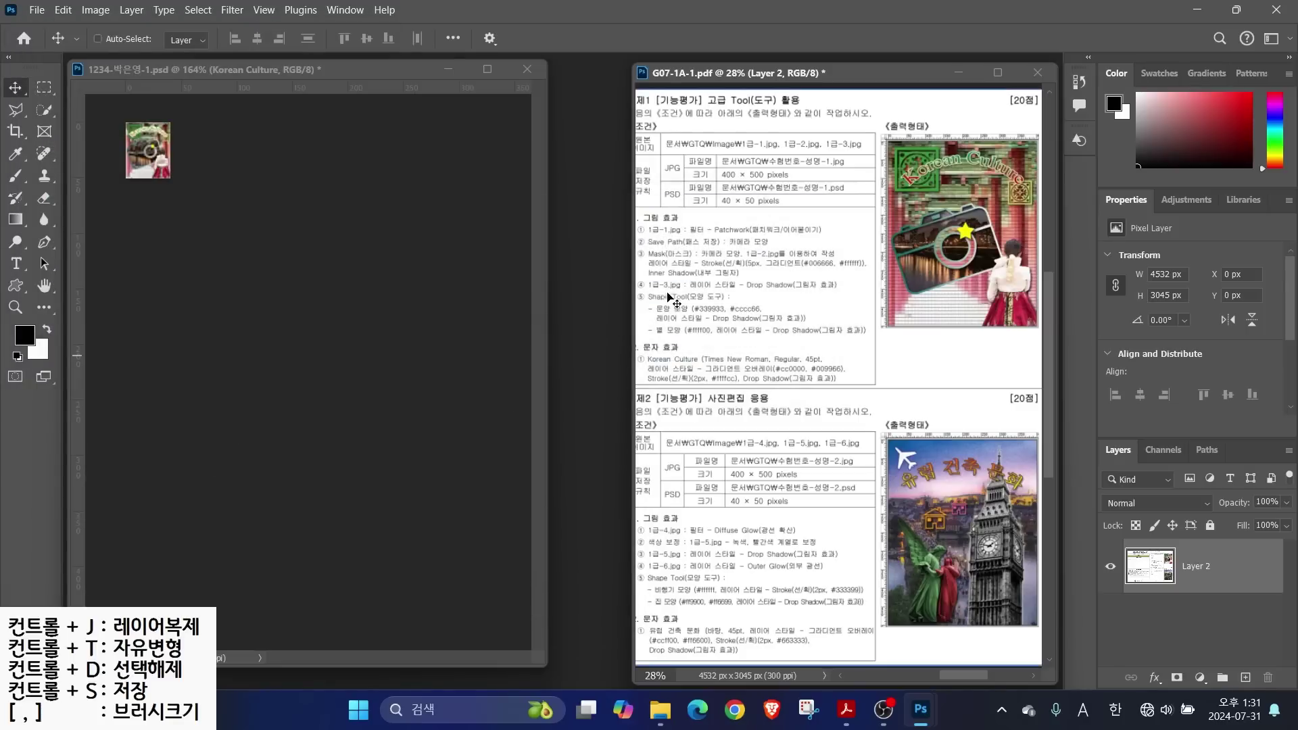
{"action": "key", "text": "ctrl+w"}
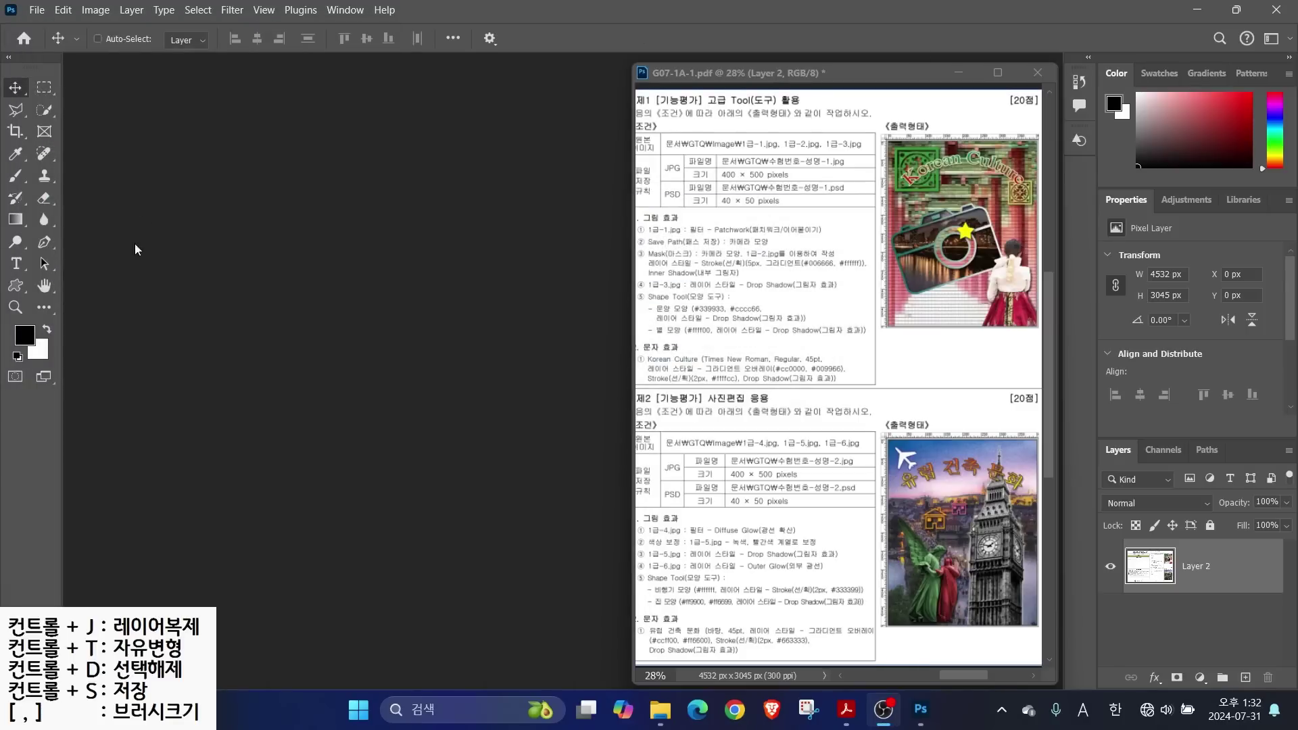
Start a new document named with the candidate's number and name
{"action": "left_click_drag", "start_coordinate": [711, 446], "coordinate": [882, 492]}
{"action": "mouse_move", "coordinate": [838, 397]}
{"action": "left_mouse_down"}
{"action": "mouse_move", "coordinate": [771, 449]}
{"action": "mouse_move", "coordinate": [832, 533]}
{"action": "left_mouse_up"}
{"action": "key", "text": "Escape"}
{"action": "left_click", "coordinate": [37, 10]}
{"action": "left_click", "coordinate": [42, 24]}
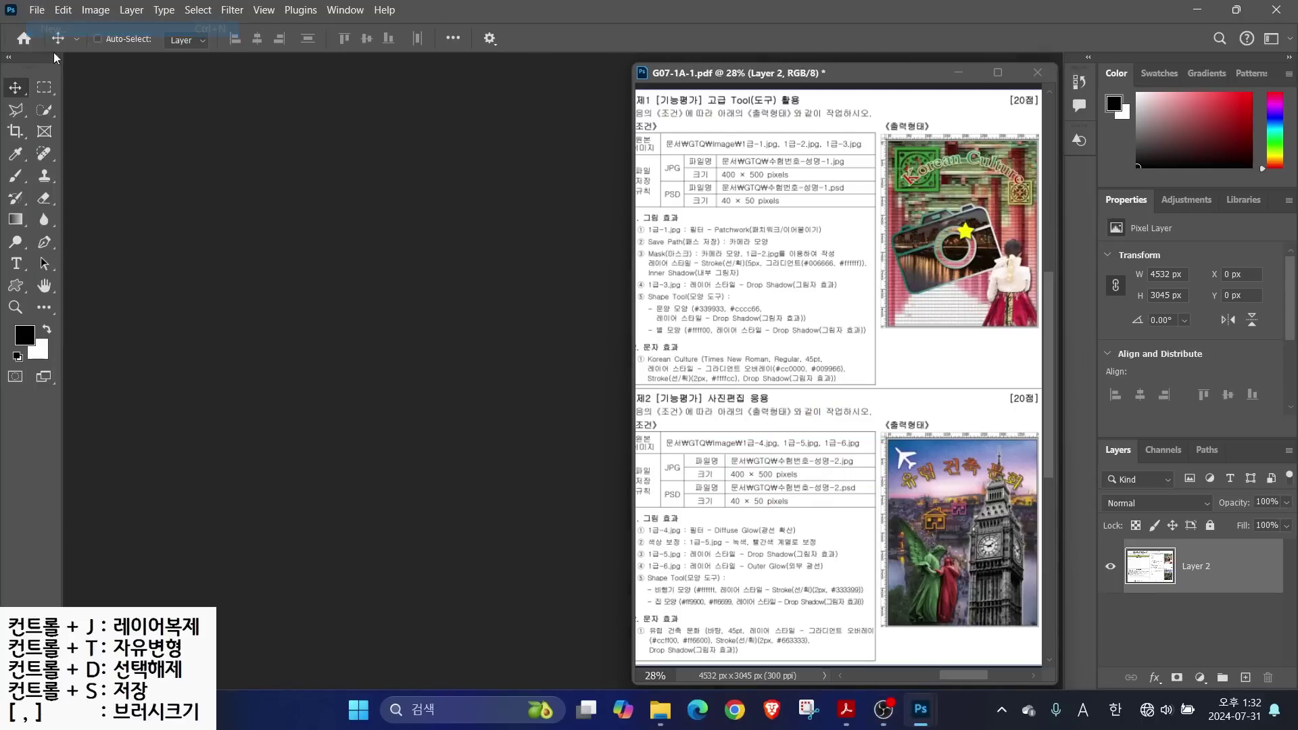
{"action": "type", "text": "1234-"}
{"action": "key", "text": "Hangul"}
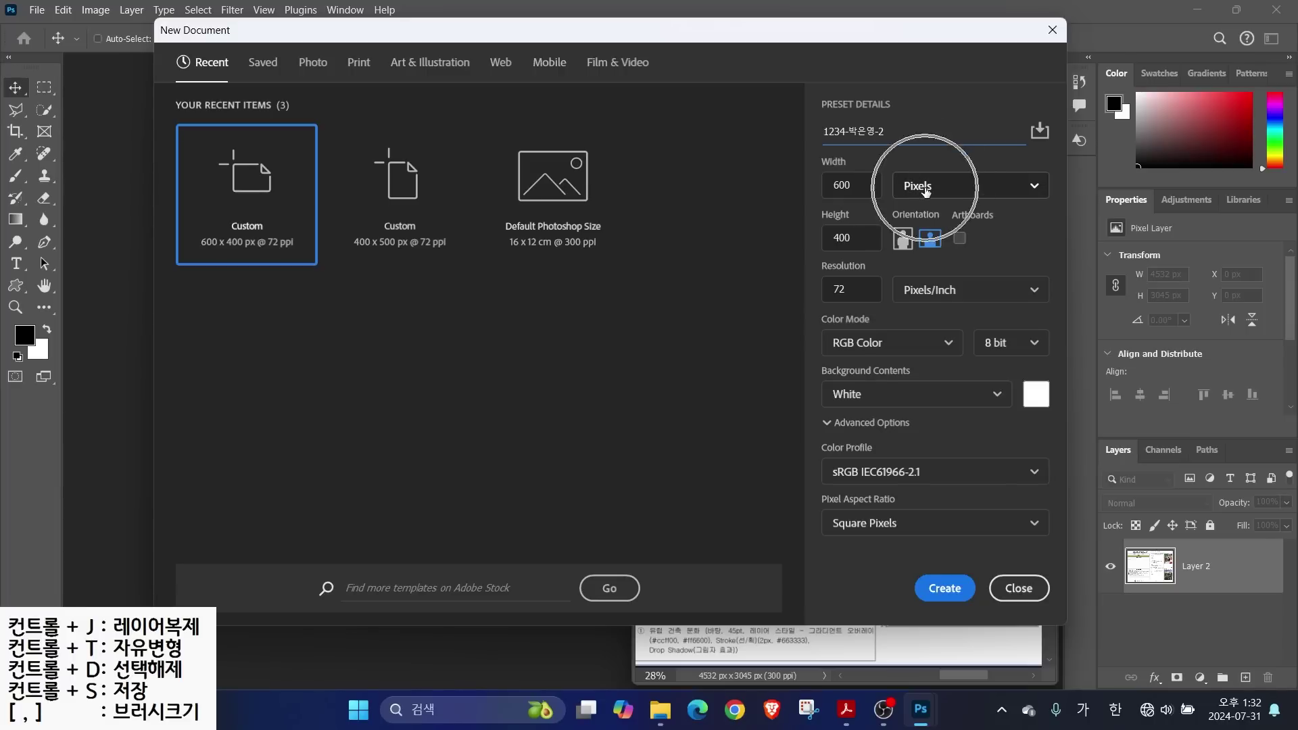
Create it at 400×500 px, 72 ppi, RGB with a white background
{"action": "left_click", "coordinate": [828, 181]}
{"action": "type", "text": "400"}
{"action": "key", "text": "Tab"}
{"action": "type", "text": "500"}
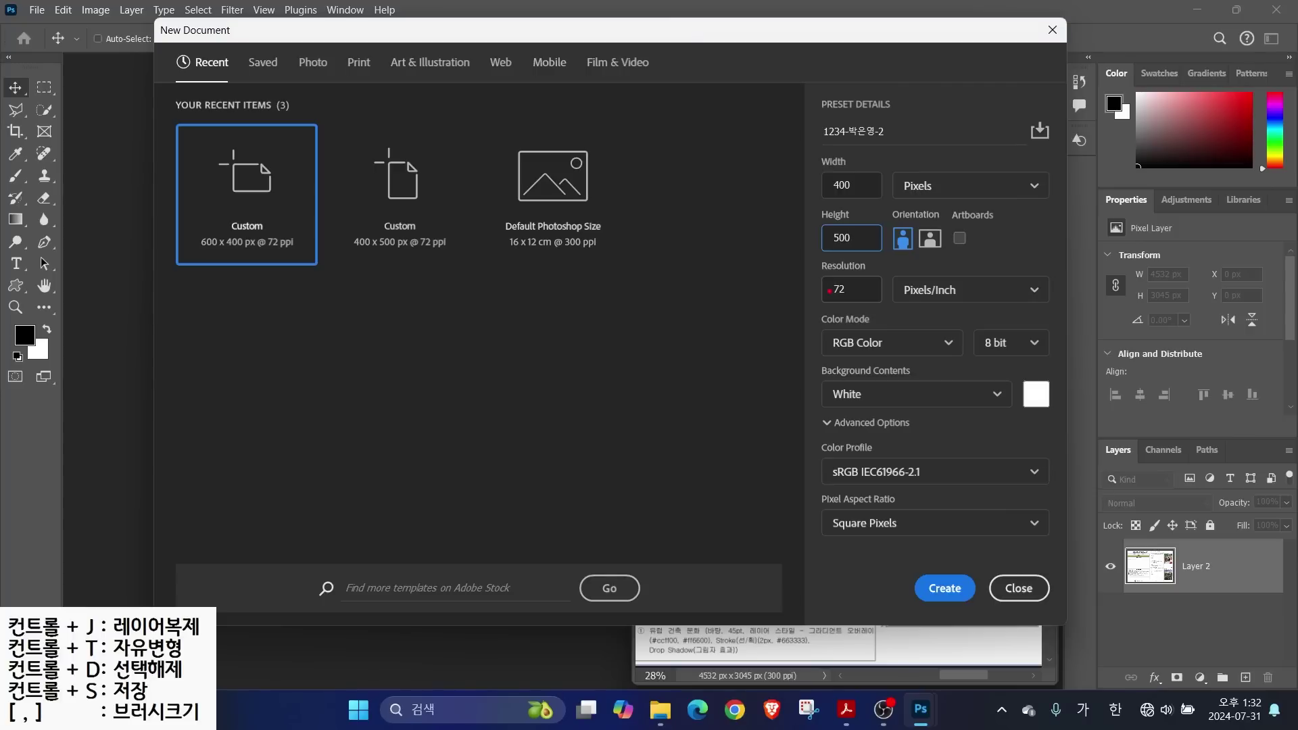
{"action": "mouse_move", "coordinate": [816, 274]}
{"action": "left_mouse_down"}
{"action": "mouse_move", "coordinate": [865, 301]}
{"action": "mouse_move", "coordinate": [901, 356]}
{"action": "left_mouse_up"}
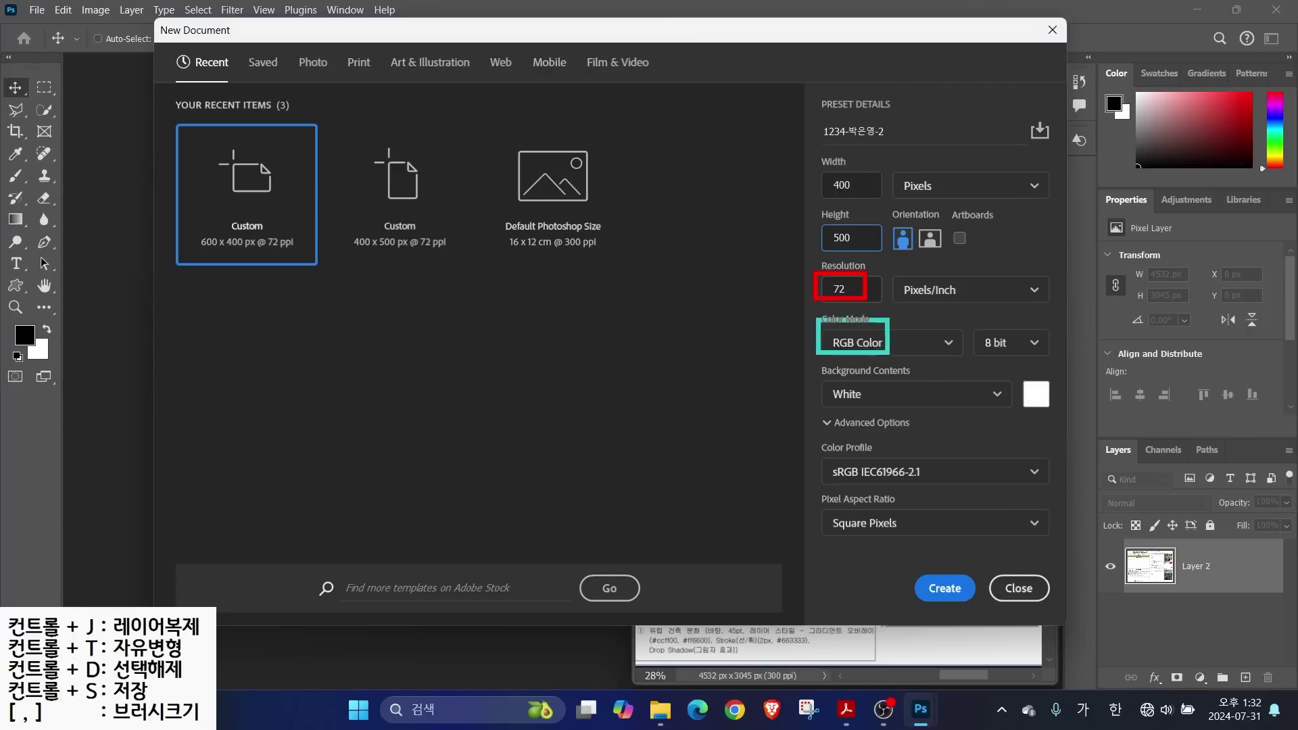
{"action": "left_click_drag", "start_coordinate": [814, 370], "coordinate": [878, 413]}
{"action": "key", "text": "Return"}
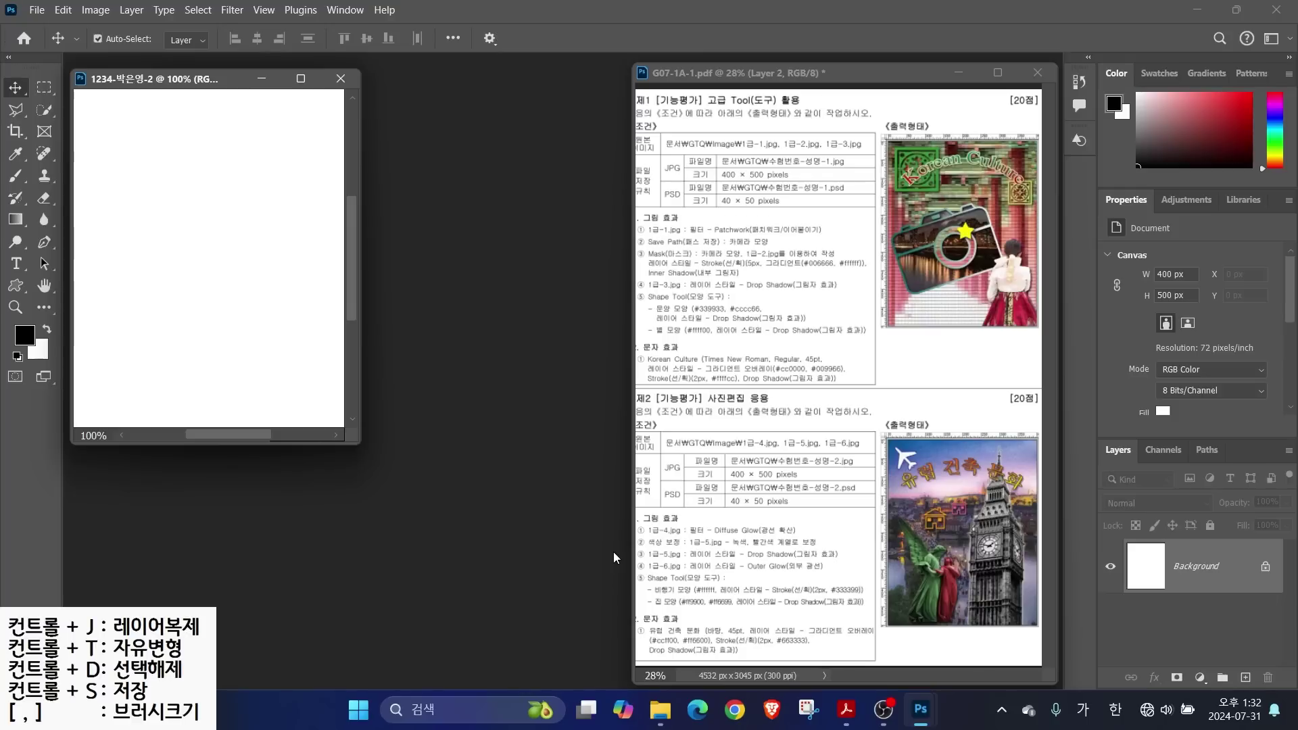
Turn on rulers (Ctrl+R) and fit the blank 400×500 canvas to the window
{"action": "key", "text": "ctrl+r"}
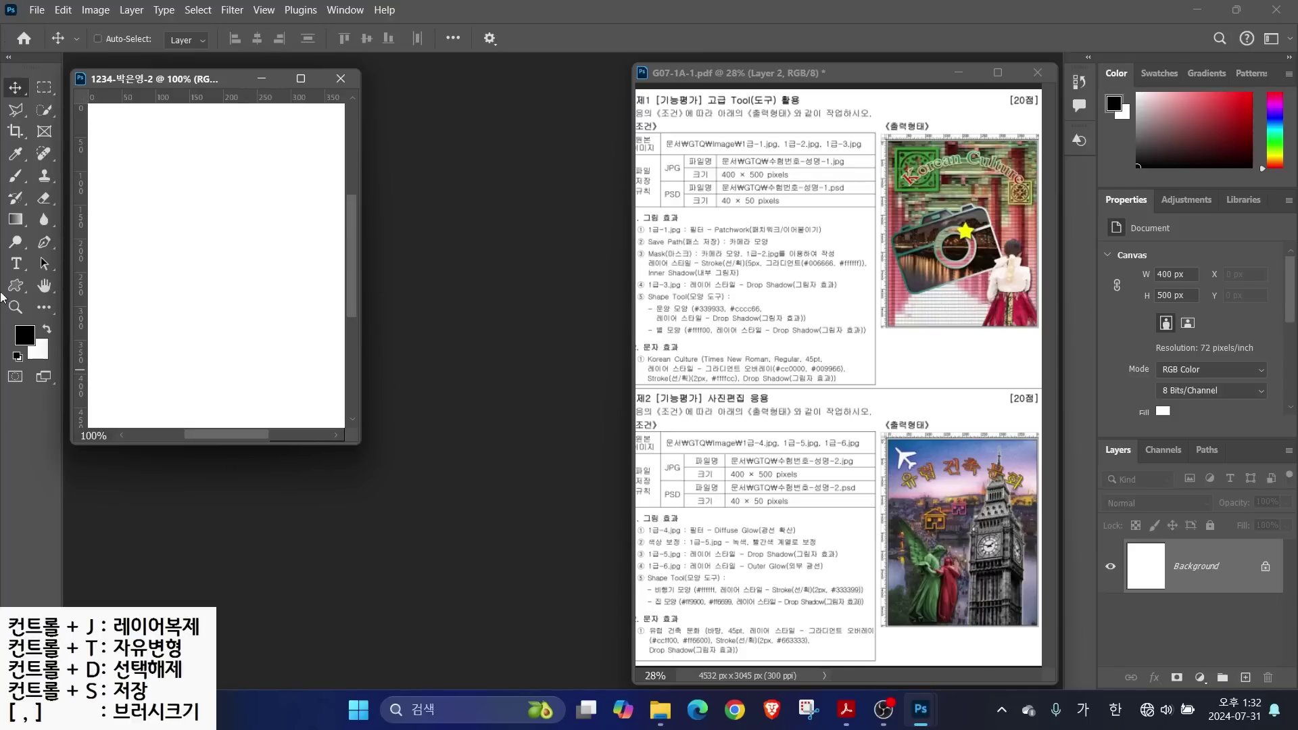
{"action": "double_click", "coordinate": [43, 286]}
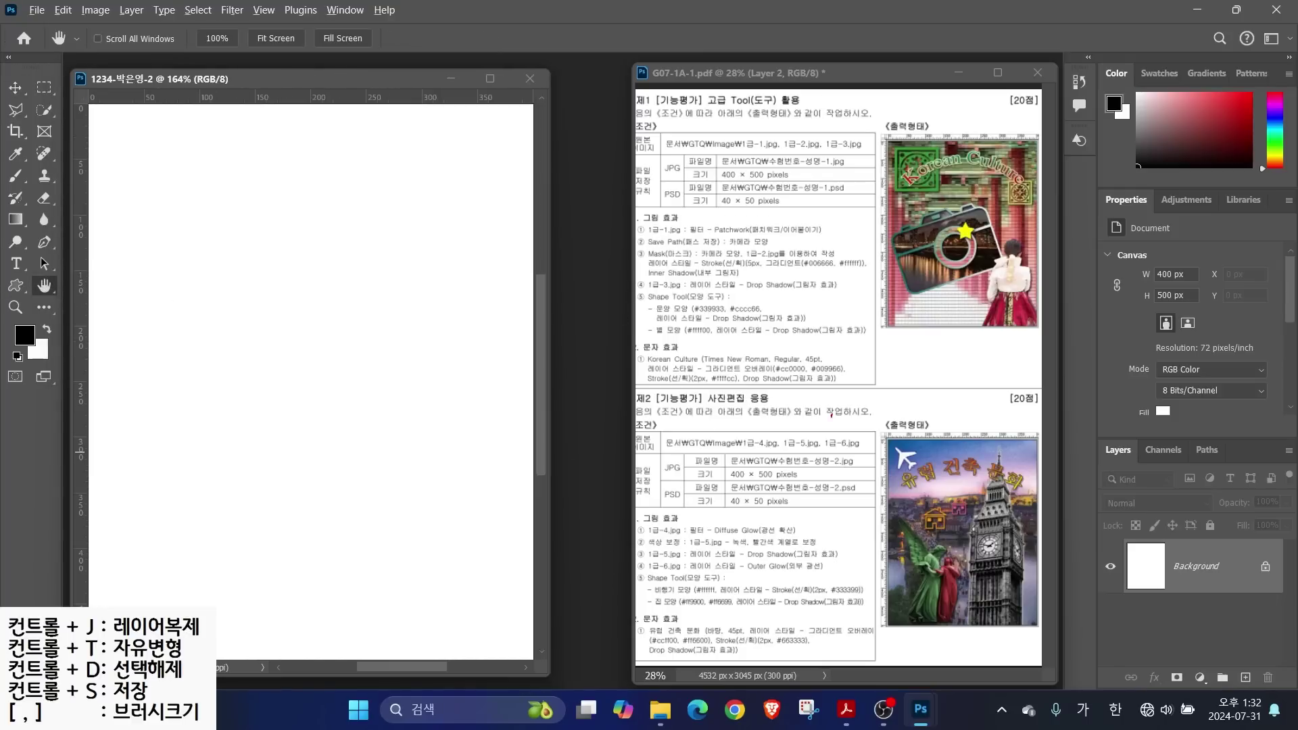
{"action": "left_click_drag", "start_coordinate": [641, 521], "coordinate": [584, 472]}
{"action": "left_click_drag", "start_coordinate": [713, 536], "coordinate": [825, 534]}
{"action": "key", "text": "Escape"}
{"action": "left_click_drag", "start_coordinate": [124, 109], "coordinate": [532, 598]}
{"action": "left_click_drag", "start_coordinate": [641, 98], "coordinate": [1045, 639]}
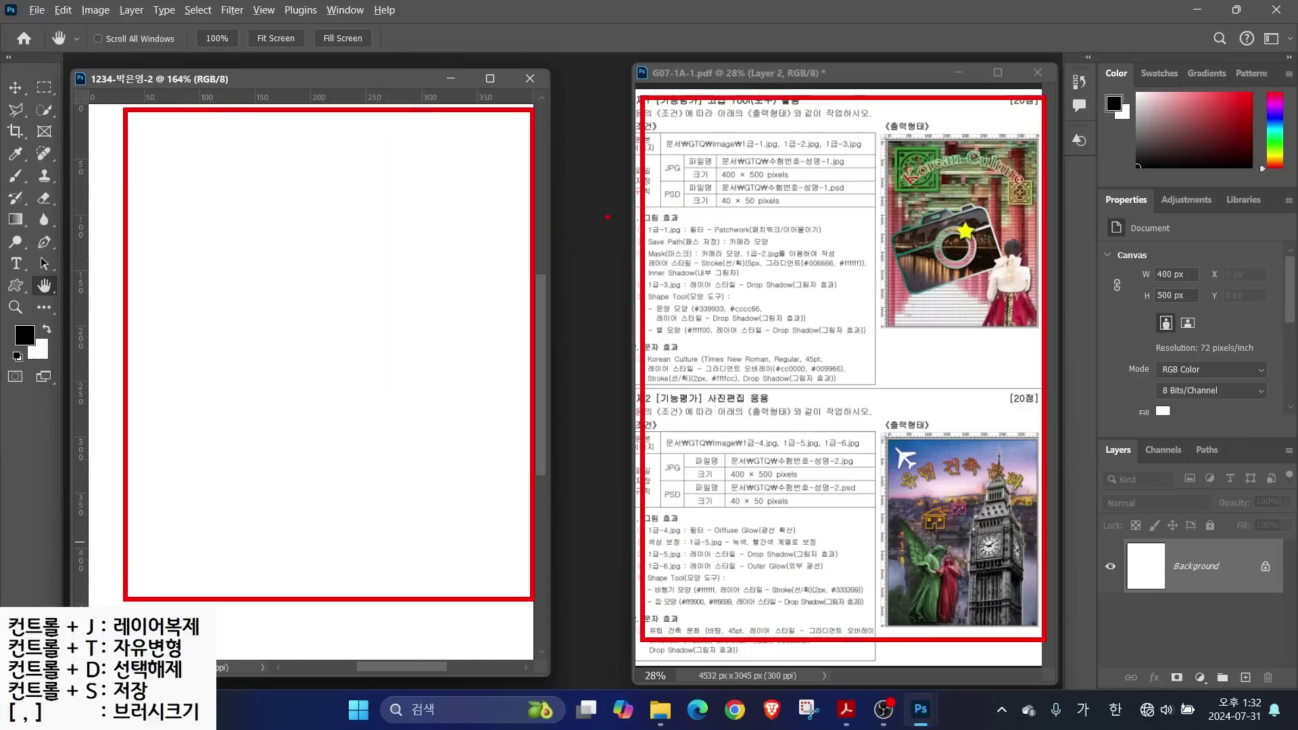
{"action": "mouse_move", "coordinate": [599, 214]}
{"action": "left_mouse_down"}
{"action": "mouse_move", "coordinate": [640, 249]}
{"action": "mouse_move", "coordinate": [601, 335]}
{"action": "mouse_move", "coordinate": [593, 406]}
{"action": "left_mouse_up"}
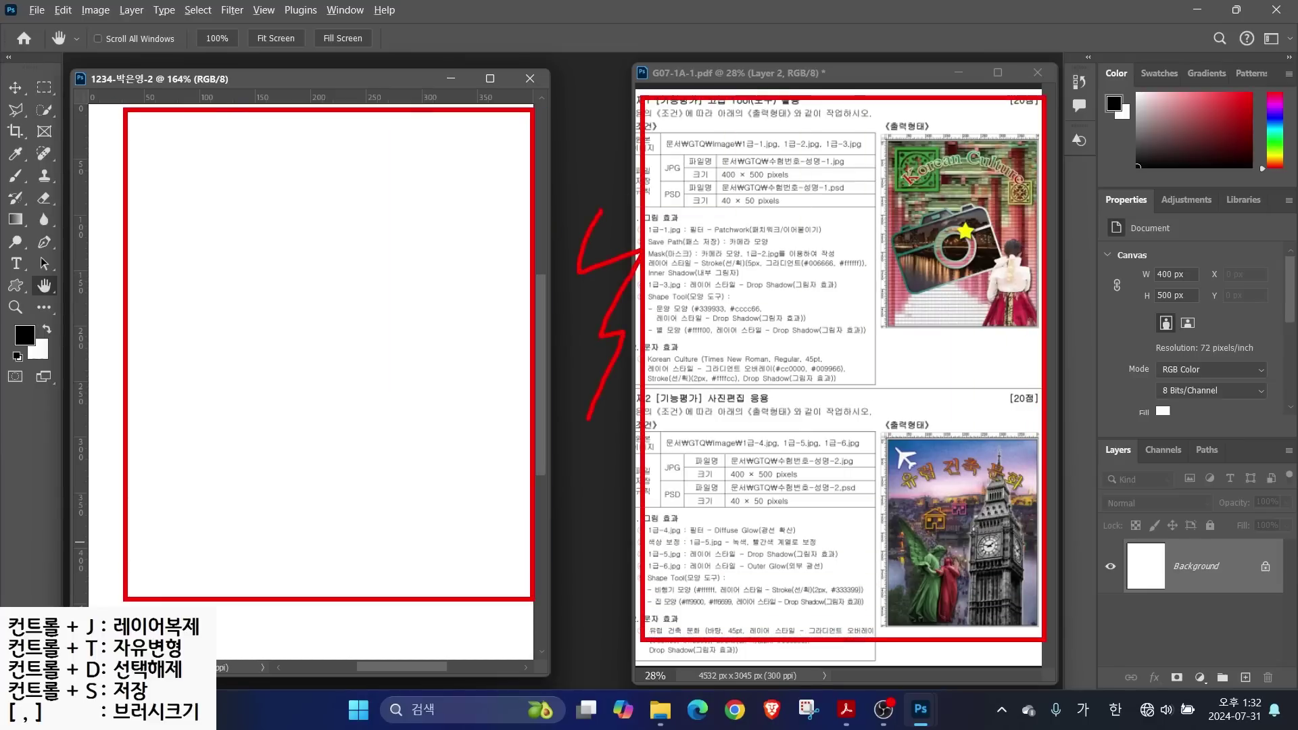
{"action": "key", "text": "Escape"}
Open images\1급-4.jpg and resize it to 400×500 px
{"action": "key", "text": "ctrl+o"}
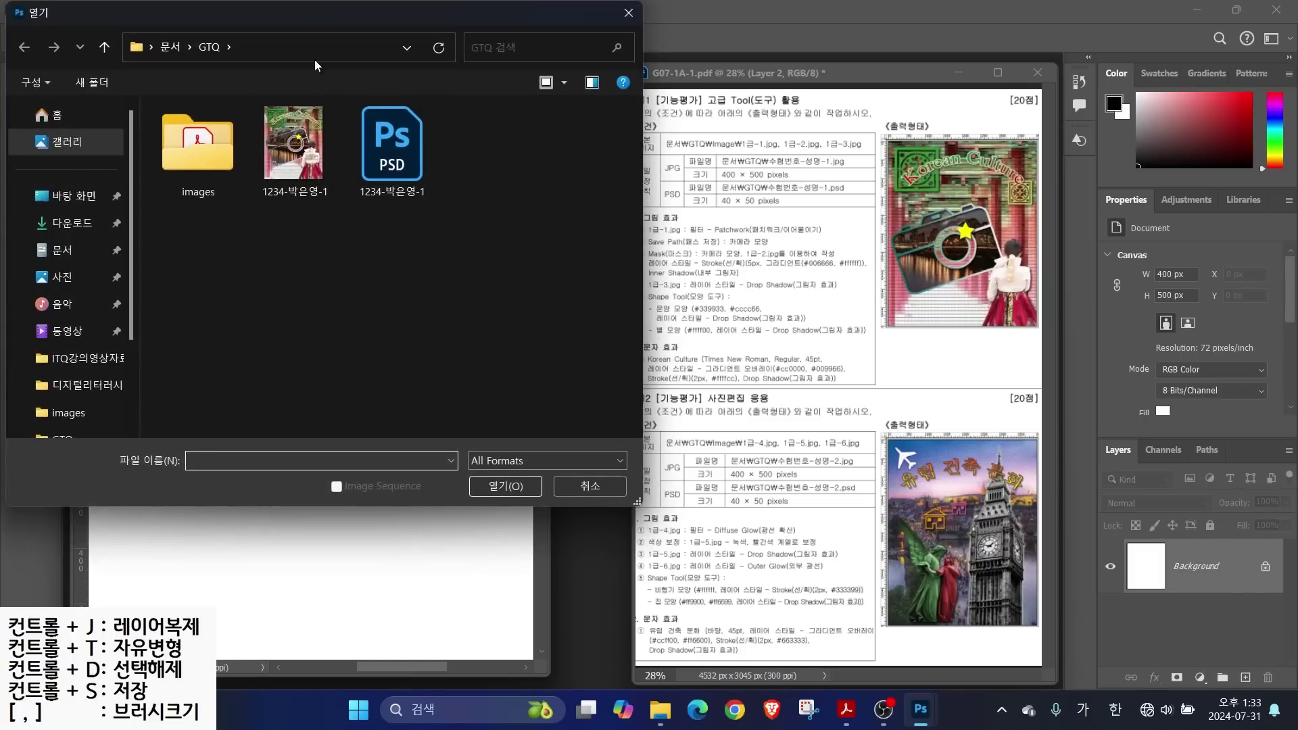
{"action": "double_click", "coordinate": [200, 147]}
{"action": "left_click", "coordinate": [478, 127]}
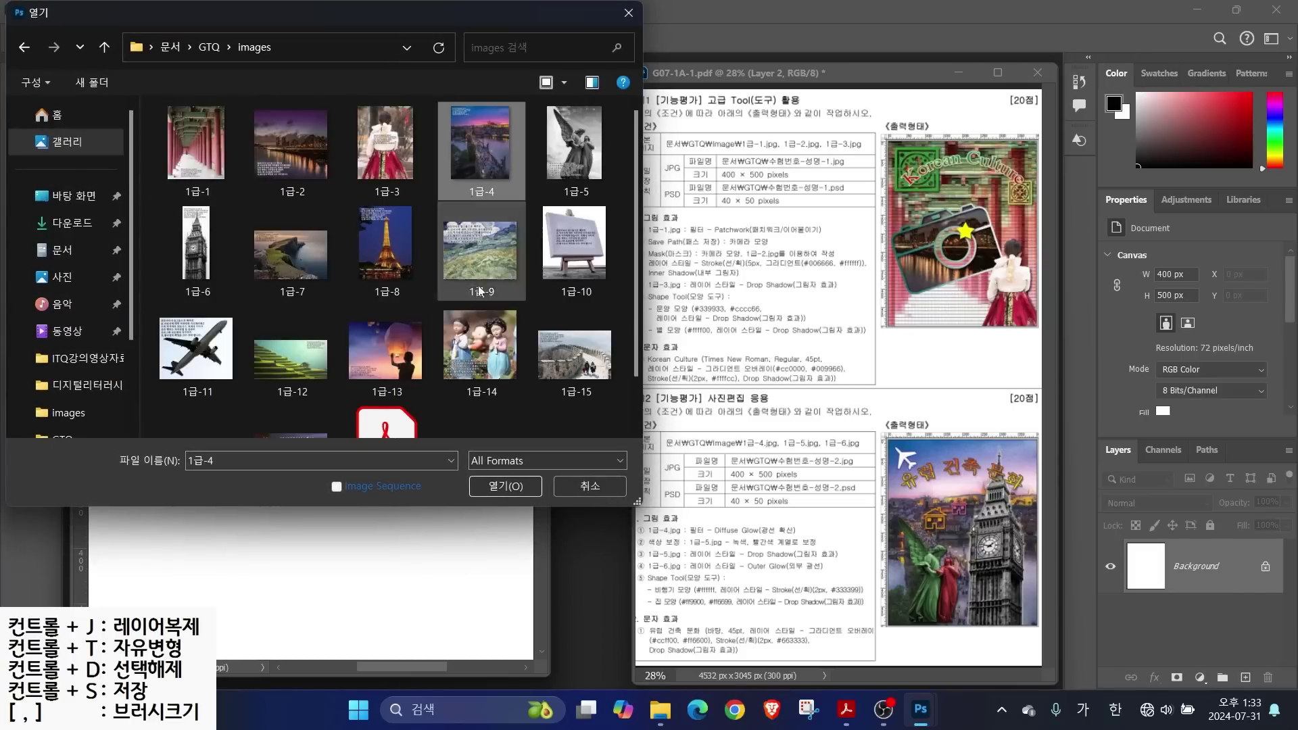
{"action": "left_click", "coordinate": [500, 487]}
{"action": "left_click_drag", "start_coordinate": [246, 92], "coordinate": [603, 146]}
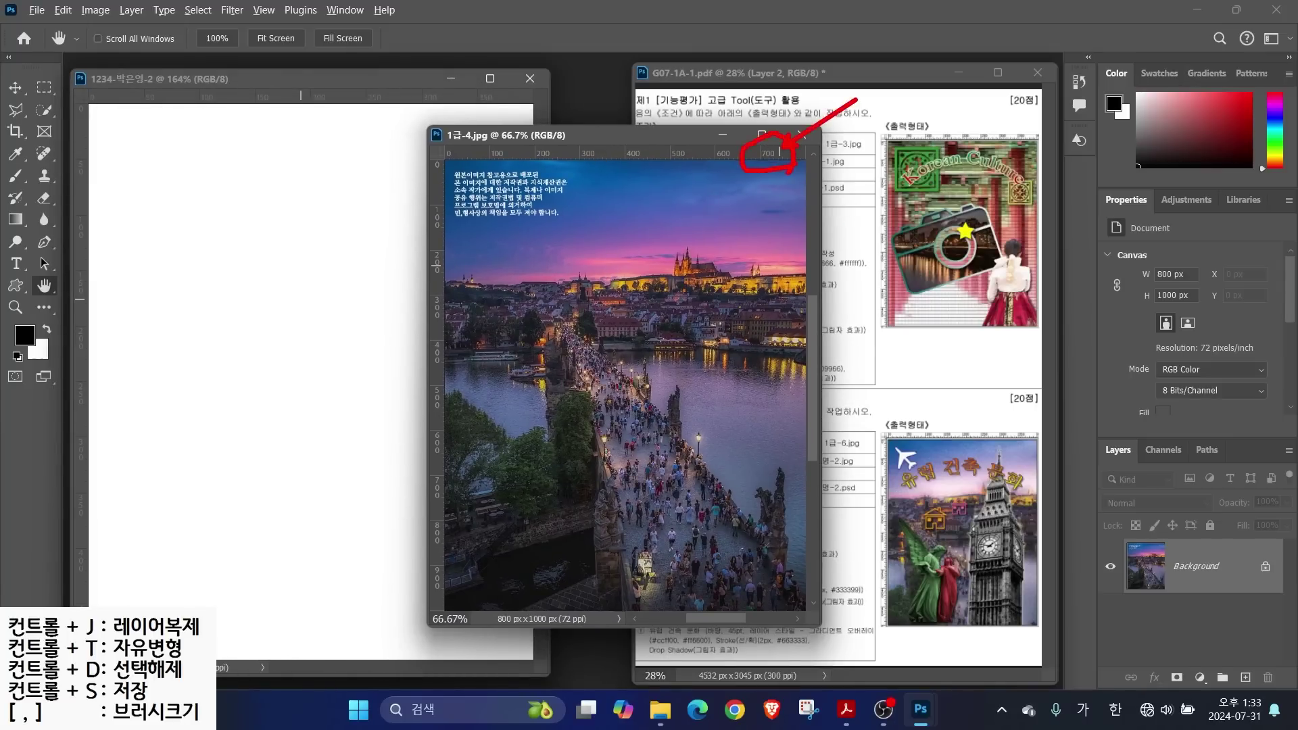
{"action": "left_click", "coordinate": [98, 9]}
{"action": "left_click", "coordinate": [109, 131]}
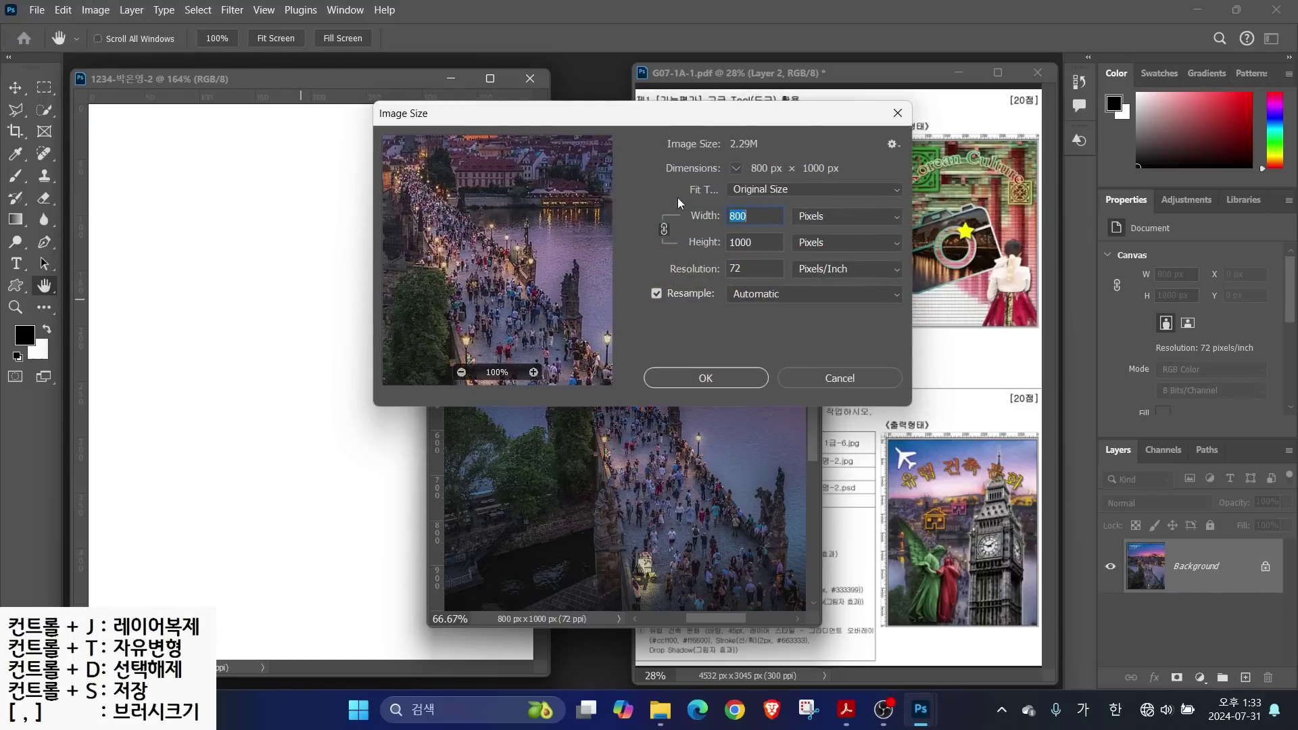
{"action": "type", "text": "400"}
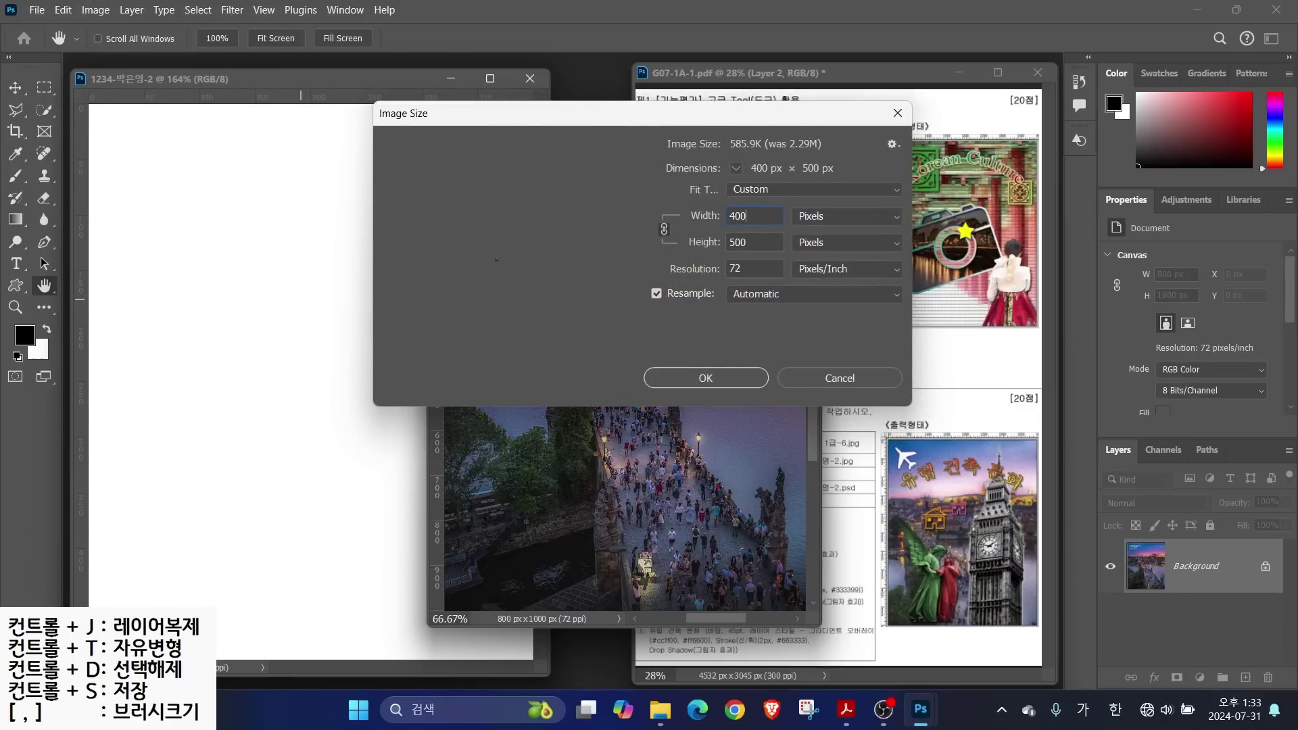
{"action": "key", "text": "Return"}
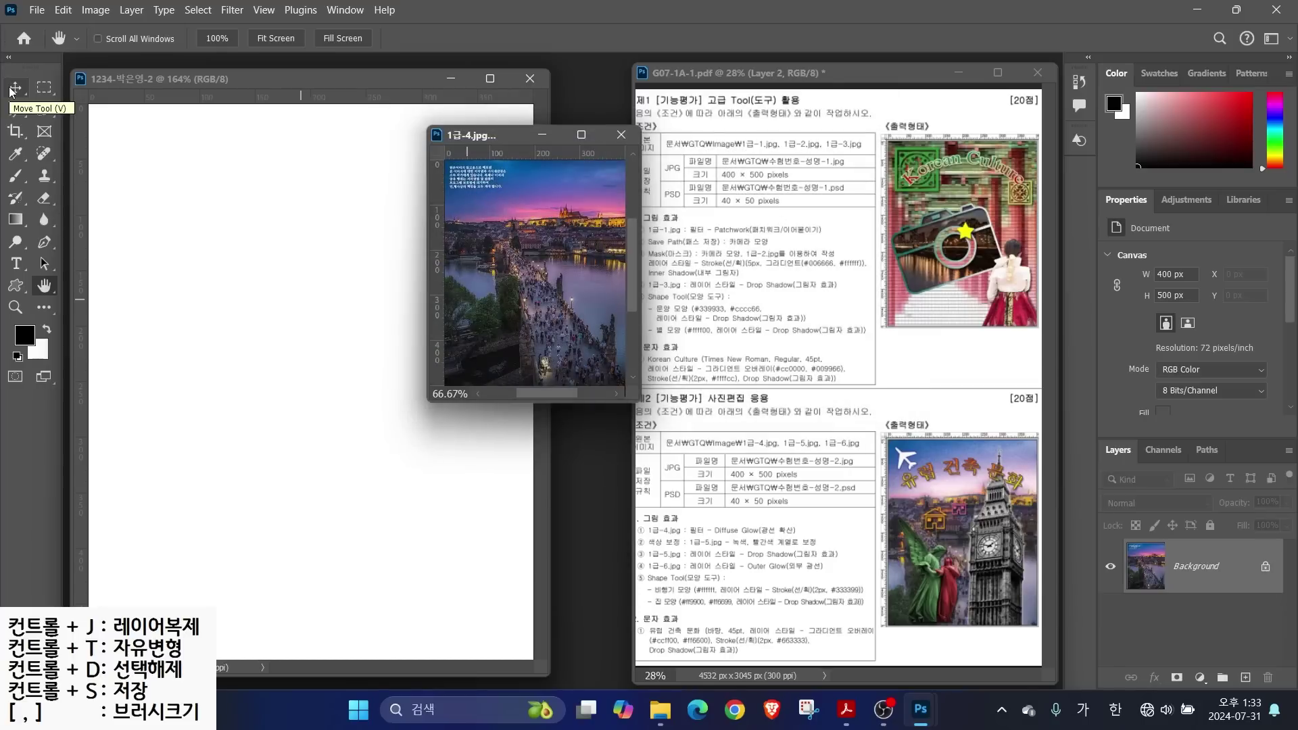
Copy the photo into the poster, close the JPG unsaved, and name the layer 1-4
{"action": "left_click", "coordinate": [15, 88]}
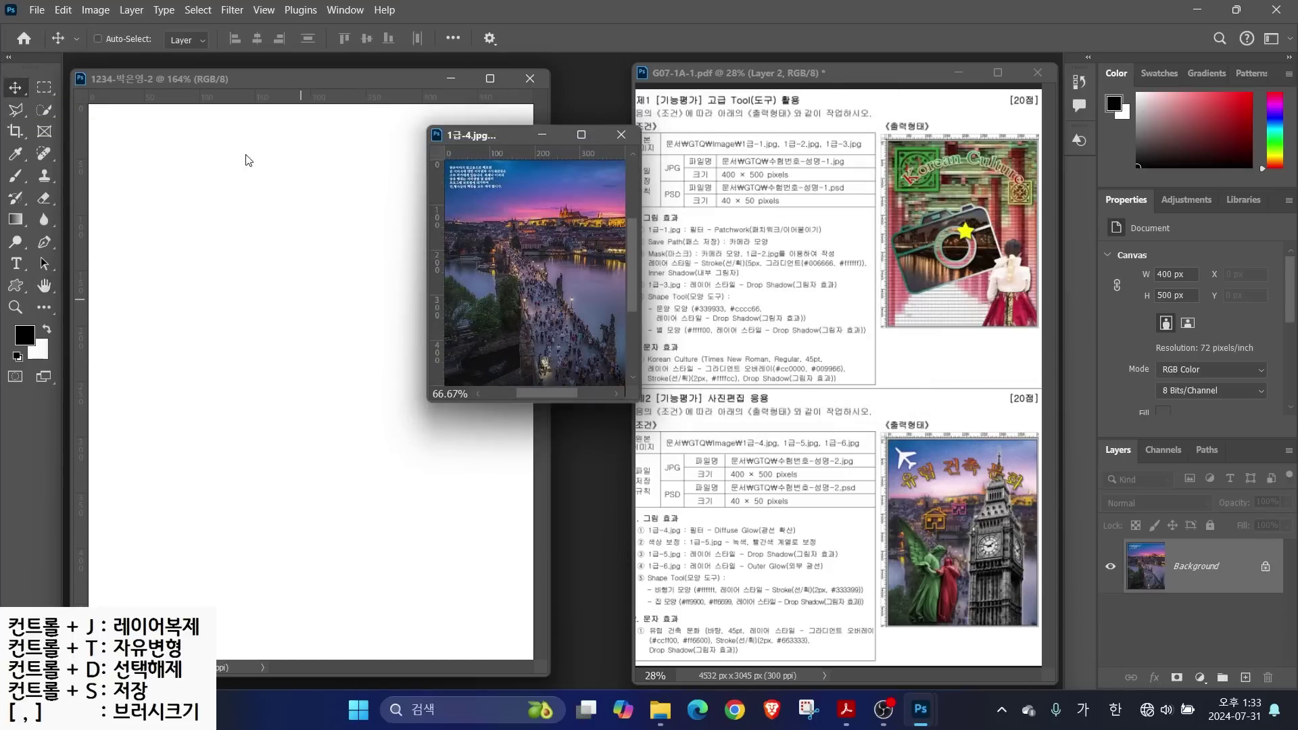
{"action": "left_click_drag", "start_coordinate": [522, 261], "coordinate": [325, 338]}
{"action": "left_click", "coordinate": [621, 135]}
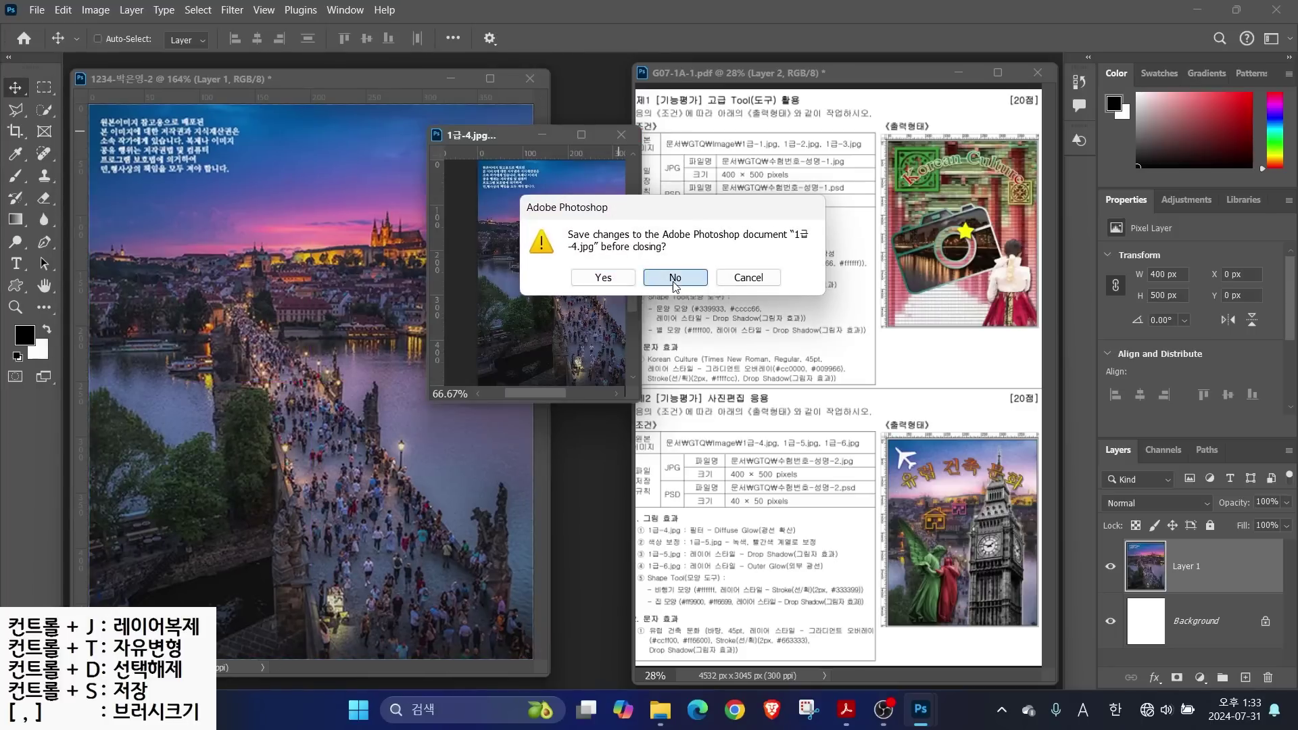
{"action": "left_click", "coordinate": [677, 277]}
{"action": "double_click", "coordinate": [1177, 566]}
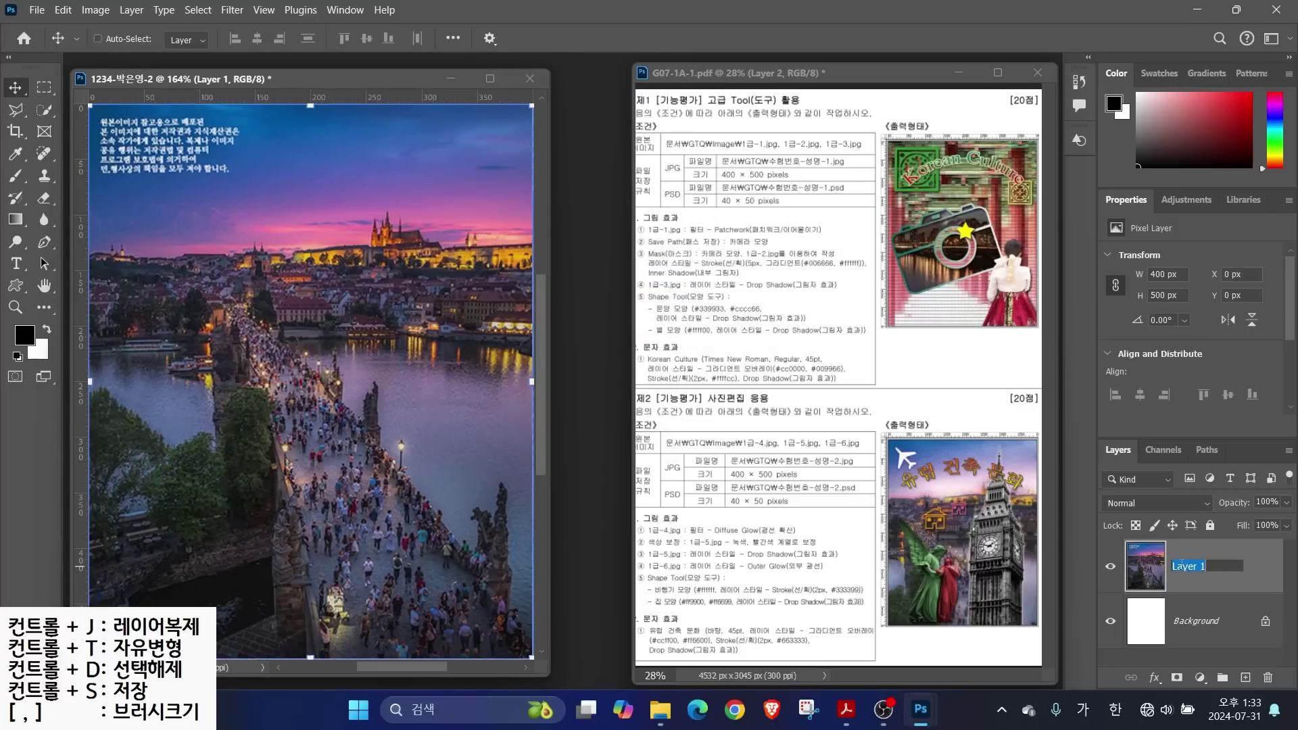
{"action": "type", "text": "1-4"}
{"action": "key", "text": "Return"}
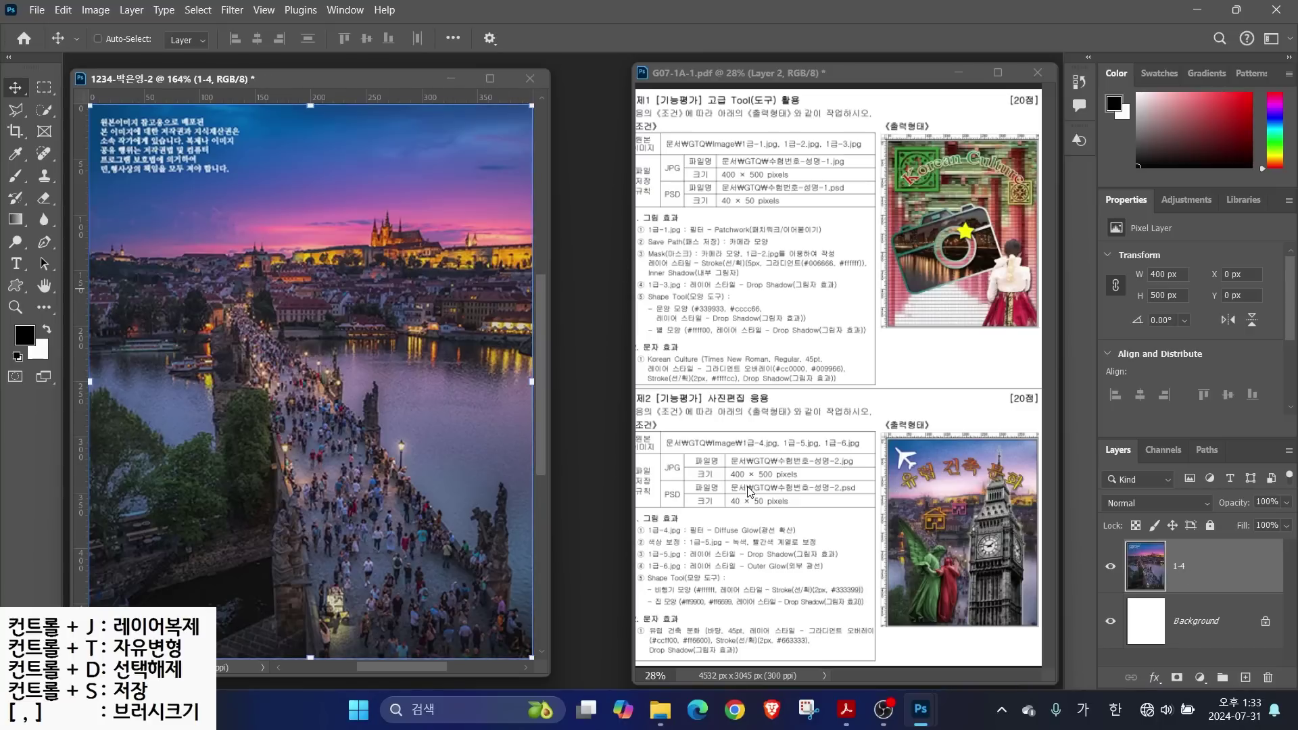
Apply Diffuse Glow from the Filter Gallery to layer 1-4 instead of Patchwork
{"action": "left_click", "coordinate": [232, 10]}
{"action": "left_click", "coordinate": [250, 76]}
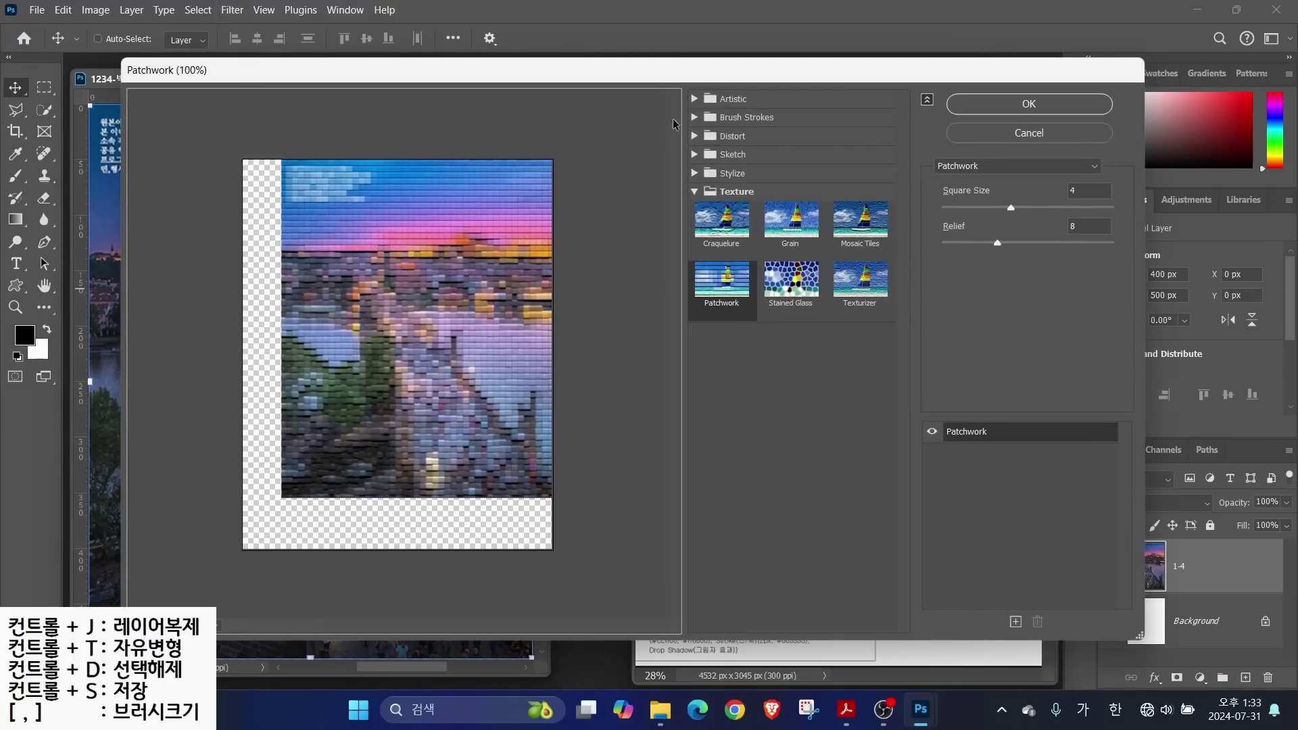
{"action": "left_click", "coordinate": [695, 99]}
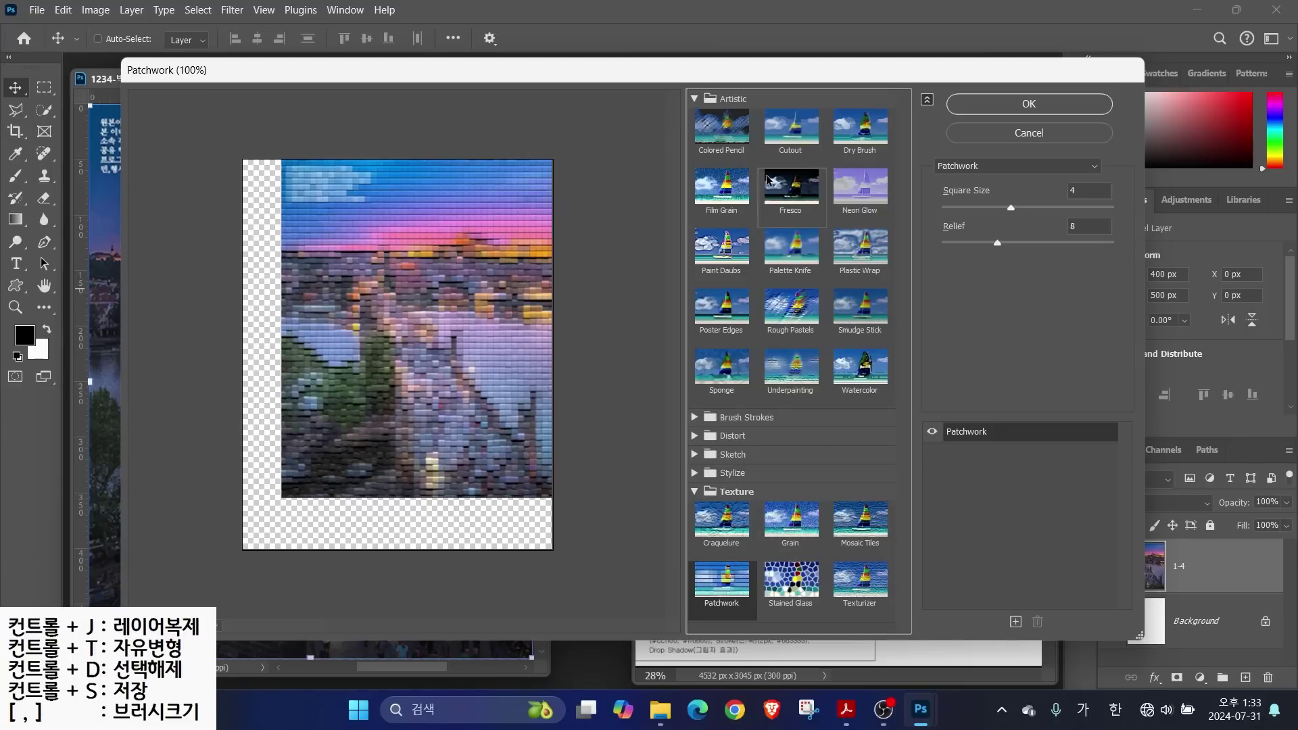
{"action": "left_click", "coordinate": [971, 168]}
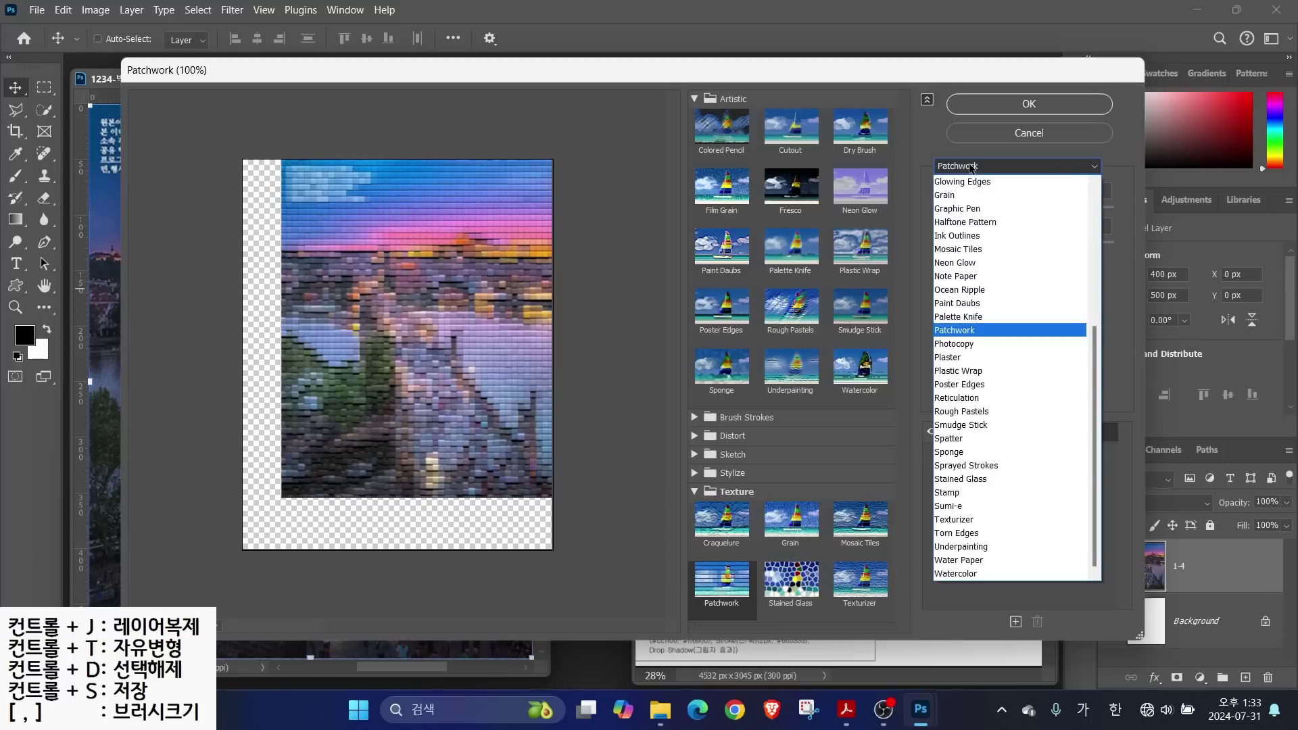
{"action": "left_click_drag", "start_coordinate": [1096, 345], "coordinate": [1096, 211]}
{"action": "left_click", "coordinate": [963, 346]}
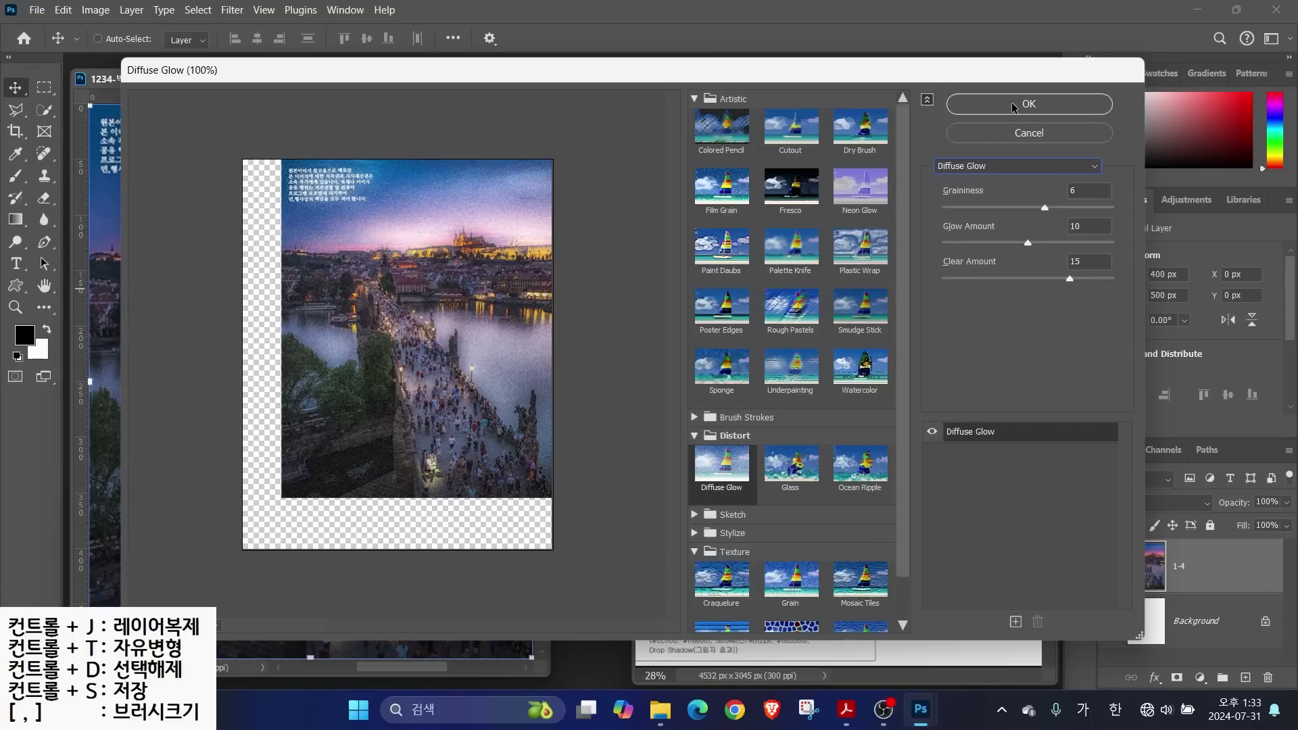
{"action": "left_click", "coordinate": [1014, 105]}
{"action": "mouse_move", "coordinate": [732, 505]}
{"action": "left_mouse_down"}
{"action": "mouse_move", "coordinate": [685, 530]}
{"action": "mouse_move", "coordinate": [708, 550]}
{"action": "mouse_move", "coordinate": [773, 550]}
{"action": "left_mouse_up"}
{"action": "key", "text": "Escape"}
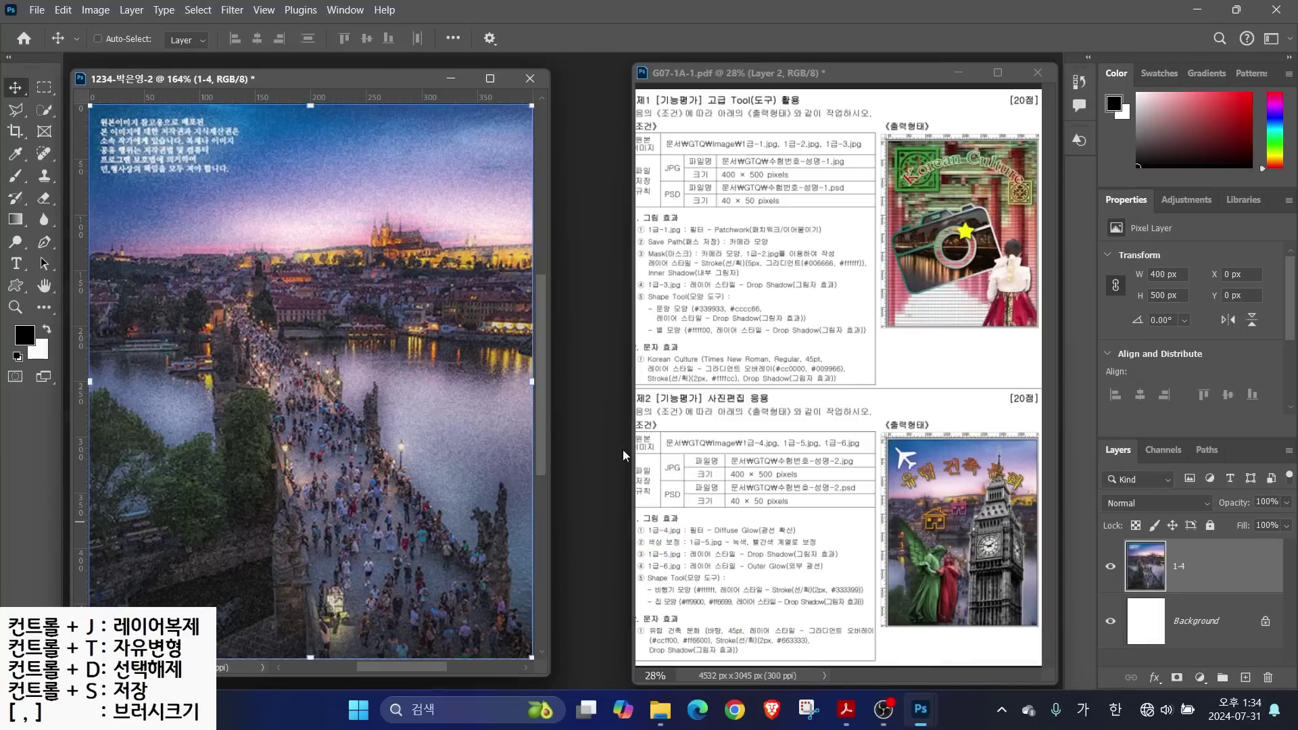
Open 1급-5.jpg and quick-select the two angel statues, trimming stray areas
{"action": "double_click", "coordinate": [589, 312]}
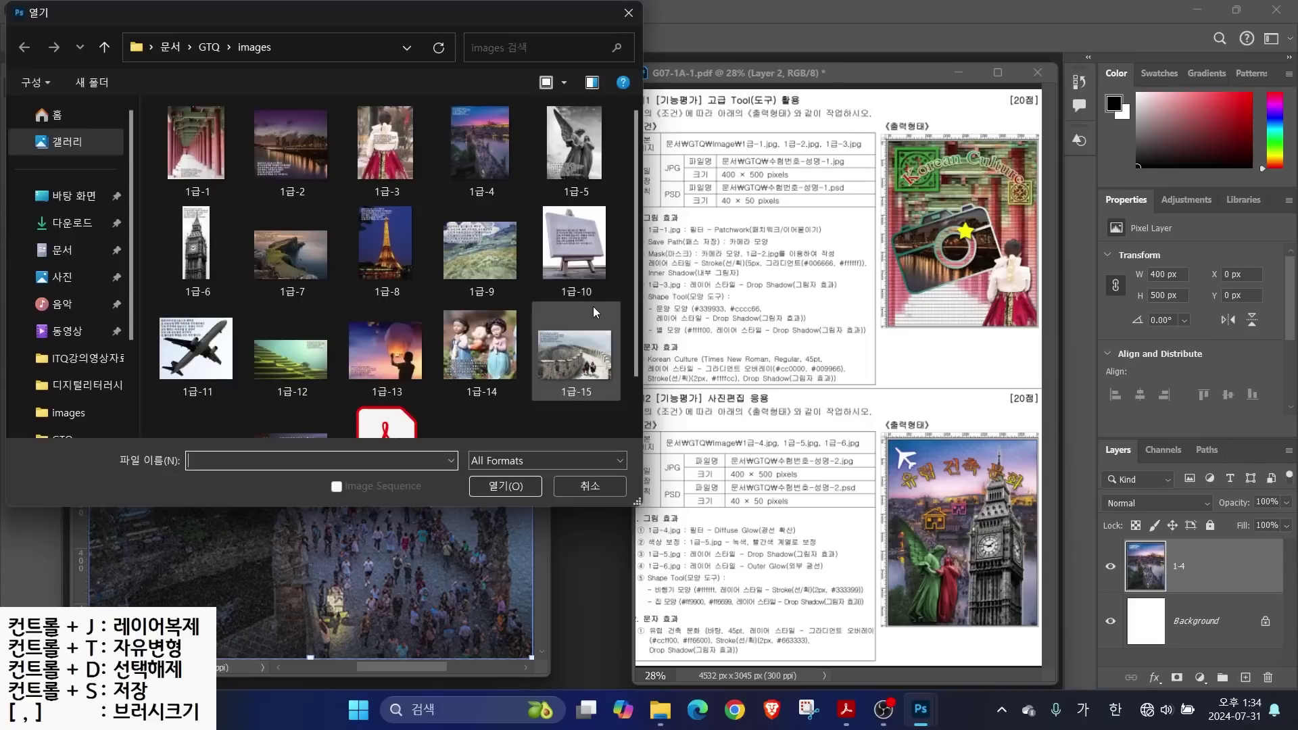
{"action": "double_click", "coordinate": [578, 155]}
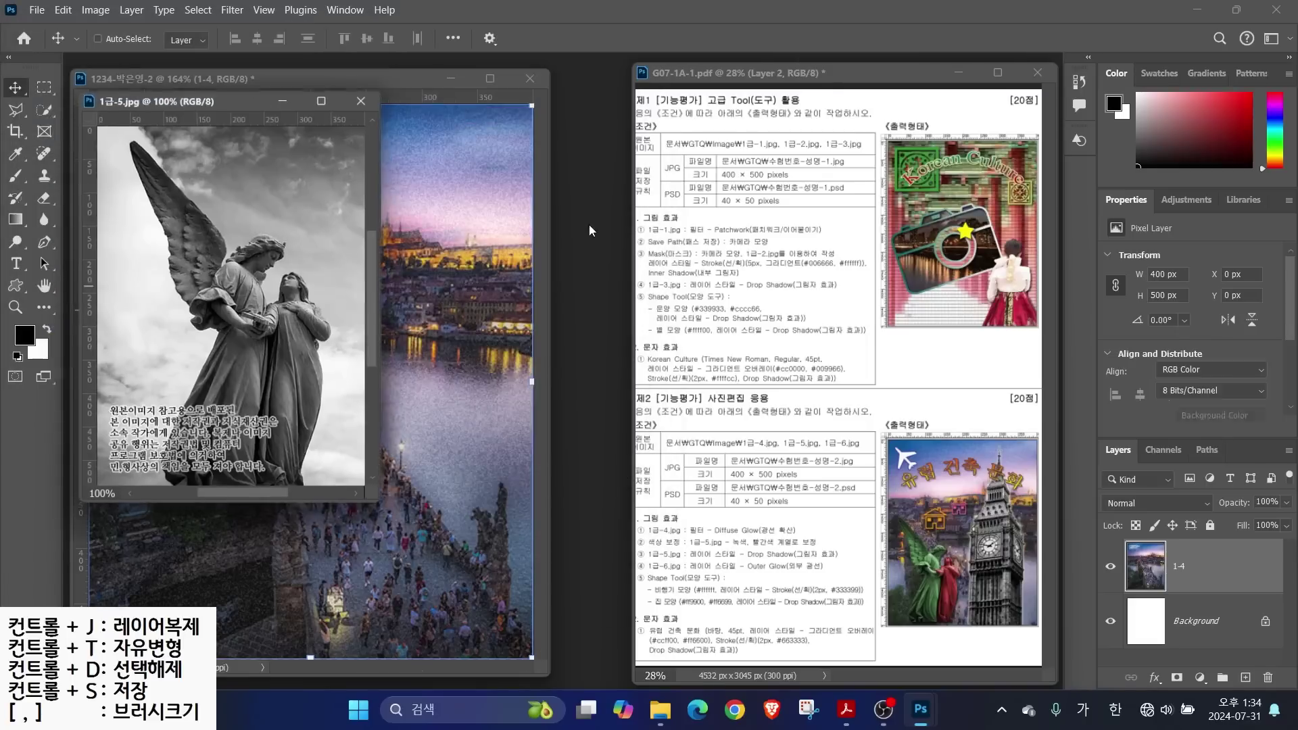
{"action": "left_click_drag", "start_coordinate": [221, 98], "coordinate": [603, 160]}
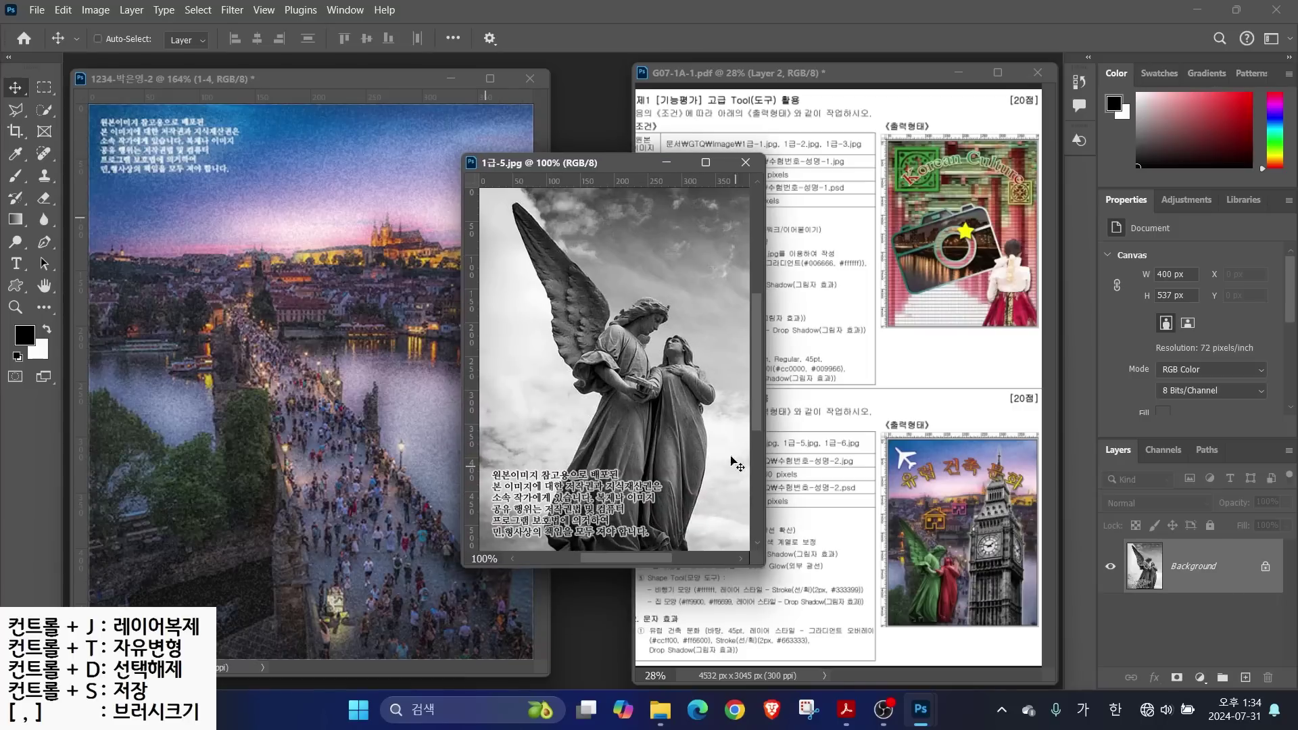
{"action": "left_click", "coordinate": [44, 110]}
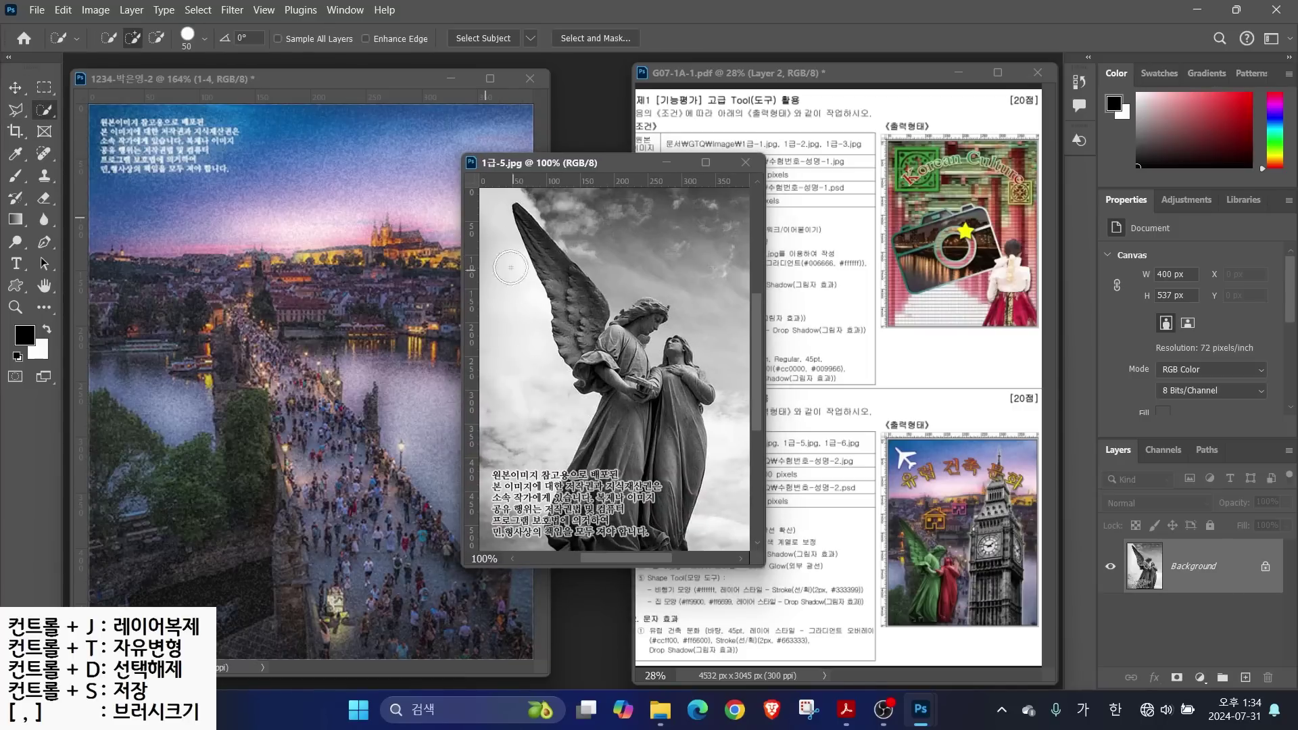
{"action": "mouse_move", "coordinate": [583, 326]}
{"action": "left_mouse_down"}
{"action": "mouse_move", "coordinate": [642, 403]}
{"action": "mouse_move", "coordinate": [608, 521]}
{"action": "mouse_move", "coordinate": [660, 430]}
{"action": "mouse_move", "coordinate": [649, 518]}
{"action": "left_mouse_up"}
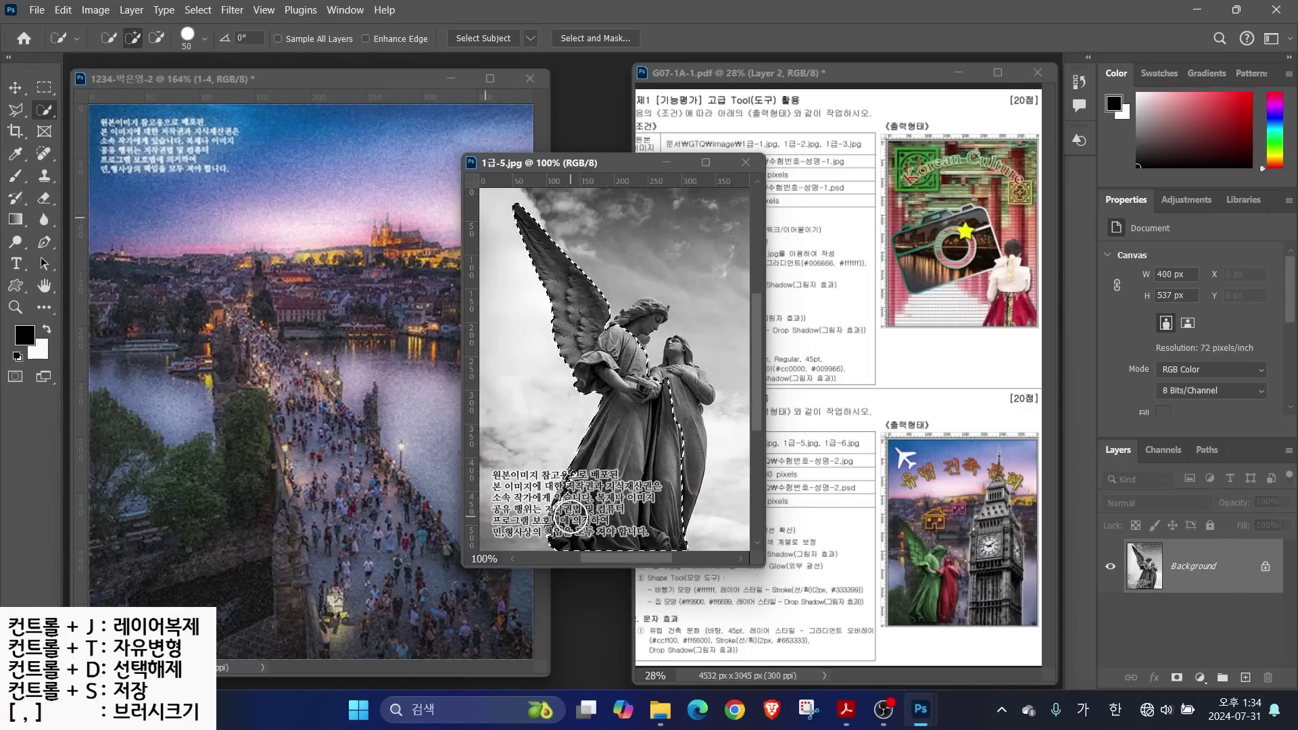
{"action": "left_click_drag", "start_coordinate": [679, 474], "coordinate": [673, 396]}
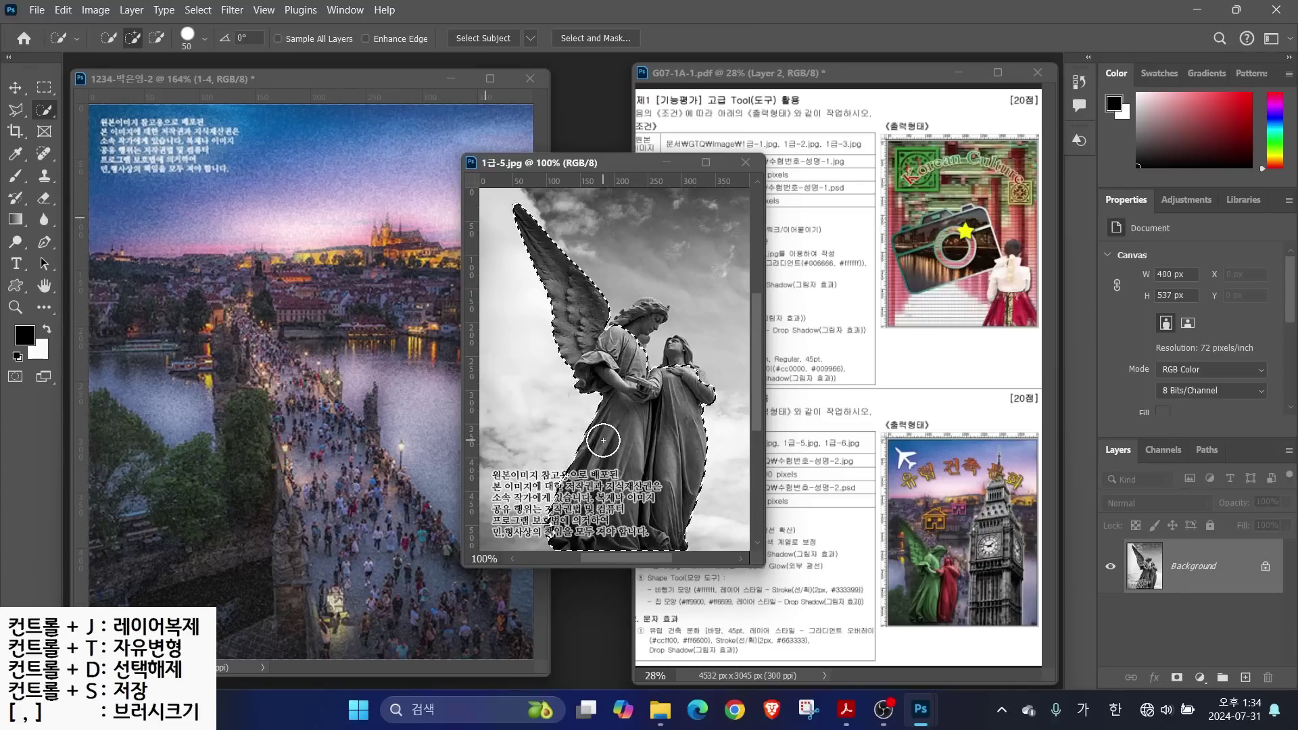
{"action": "key", "text": "alt"}
{"action": "left_click_drag", "start_coordinate": [310, 237], "coordinate": [354, 248]}
{"action": "left_click_drag", "start_coordinate": [377, 357], "coordinate": [385, 350]}
{"action": "left_click_drag", "start_coordinate": [432, 245], "coordinate": [397, 408]}
{"action": "mouse_move", "coordinate": [524, 236]}
{"action": "left_mouse_down"}
{"action": "mouse_move", "coordinate": [536, 379]}
{"action": "mouse_move", "coordinate": [488, 371]}
{"action": "left_mouse_up"}
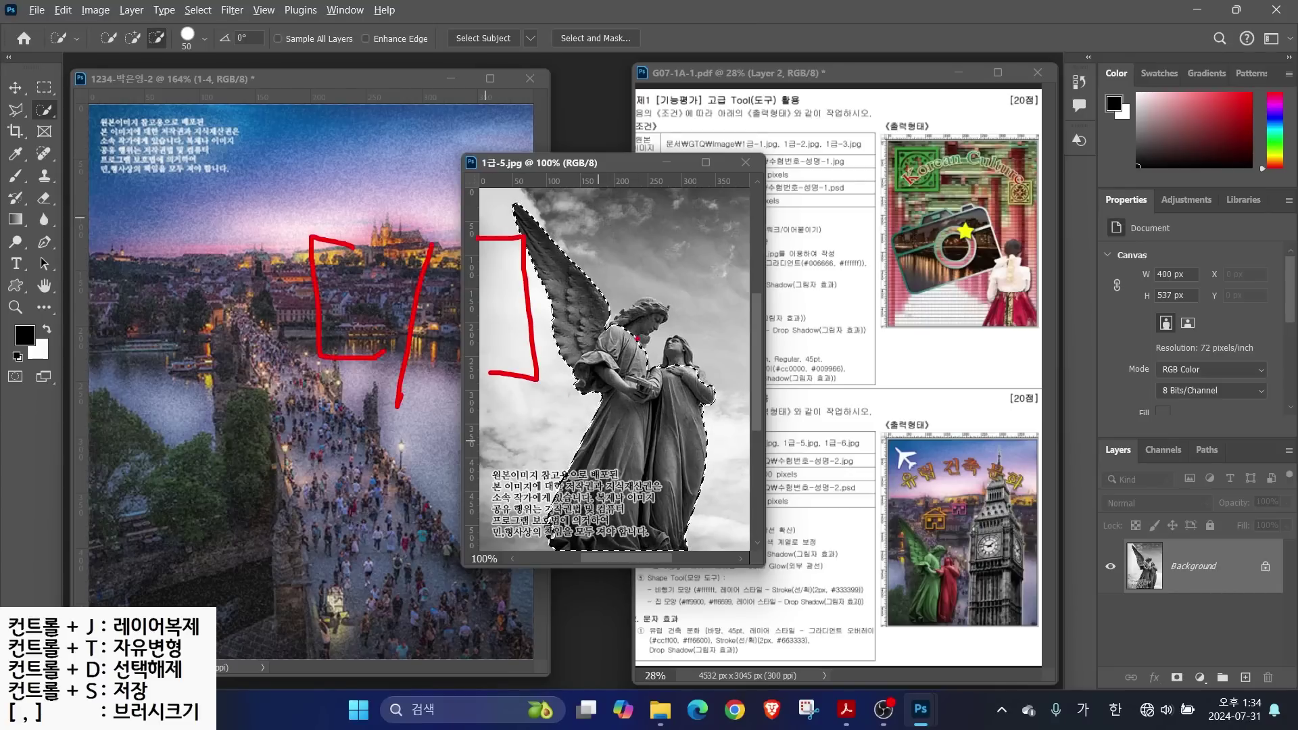
{"action": "key", "text": "Escape"}
{"action": "key", "text": "bracketleft"}
{"action": "key", "text": "bracketleft"}
{"action": "key", "text": "bracketleft"}
{"action": "key", "text": "bracketleft"}
{"action": "left_click_drag", "start_coordinate": [645, 315], "coordinate": [695, 376]}
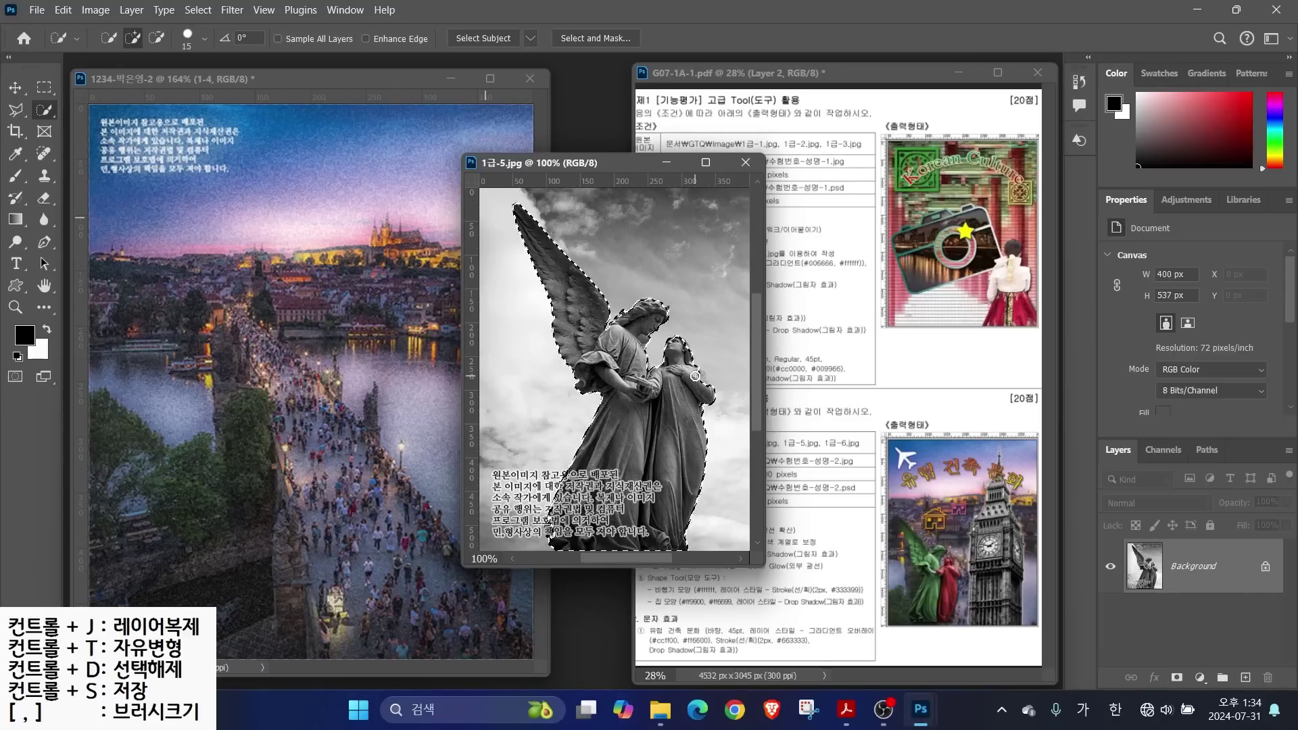
Move the selected statues into the poster and name the layer 1-5
{"action": "left_click", "coordinate": [15, 86]}
{"action": "left_click_drag", "start_coordinate": [609, 372], "coordinate": [247, 321]}
{"action": "double_click", "coordinate": [1190, 565]}
{"action": "type", "text": "1-5"}
{"action": "key", "text": "Return"}
Scale the statues to 186×321 px and place them at the lower left
{"action": "key", "text": "ctrl+t"}
{"action": "left_click_drag", "start_coordinate": [422, 614], "coordinate": [313, 425]}
{"action": "left_click_drag", "start_coordinate": [233, 293], "coordinate": [243, 531]}
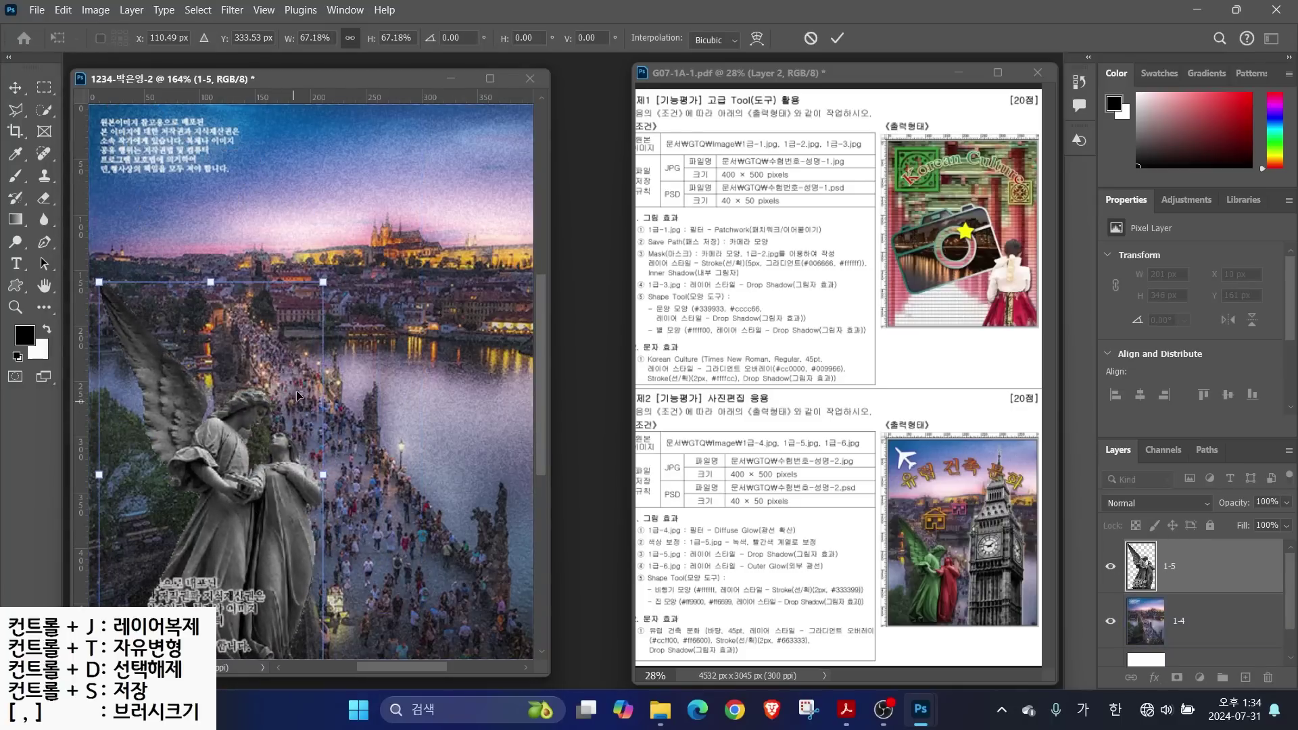
{"action": "left_click_drag", "start_coordinate": [324, 283], "coordinate": [313, 307]}
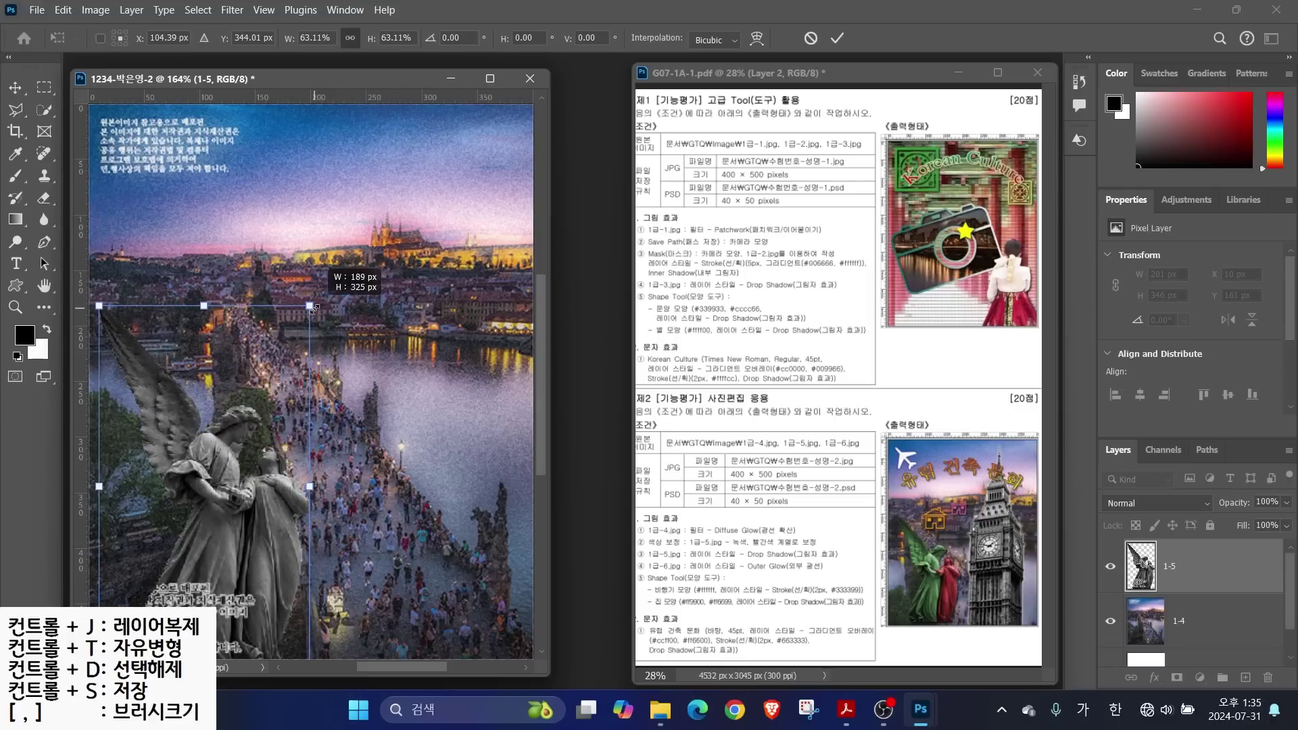
{"action": "left_click_drag", "start_coordinate": [314, 307], "coordinate": [313, 308]}
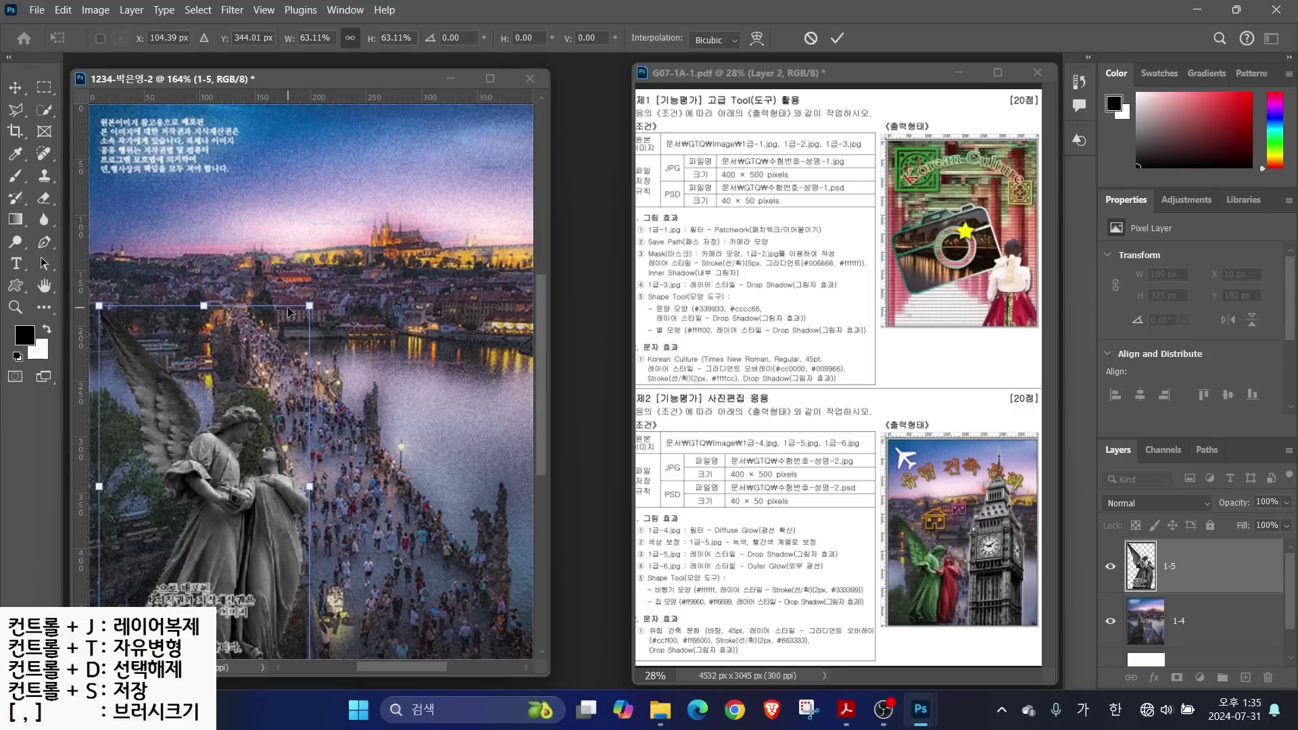
{"action": "mouse_move", "coordinate": [308, 305]}
{"action": "left_mouse_down"}
{"action": "mouse_move", "coordinate": [316, 294]}
{"action": "mouse_move", "coordinate": [306, 311]}
{"action": "left_mouse_up"}
{"action": "key", "text": "Return"}
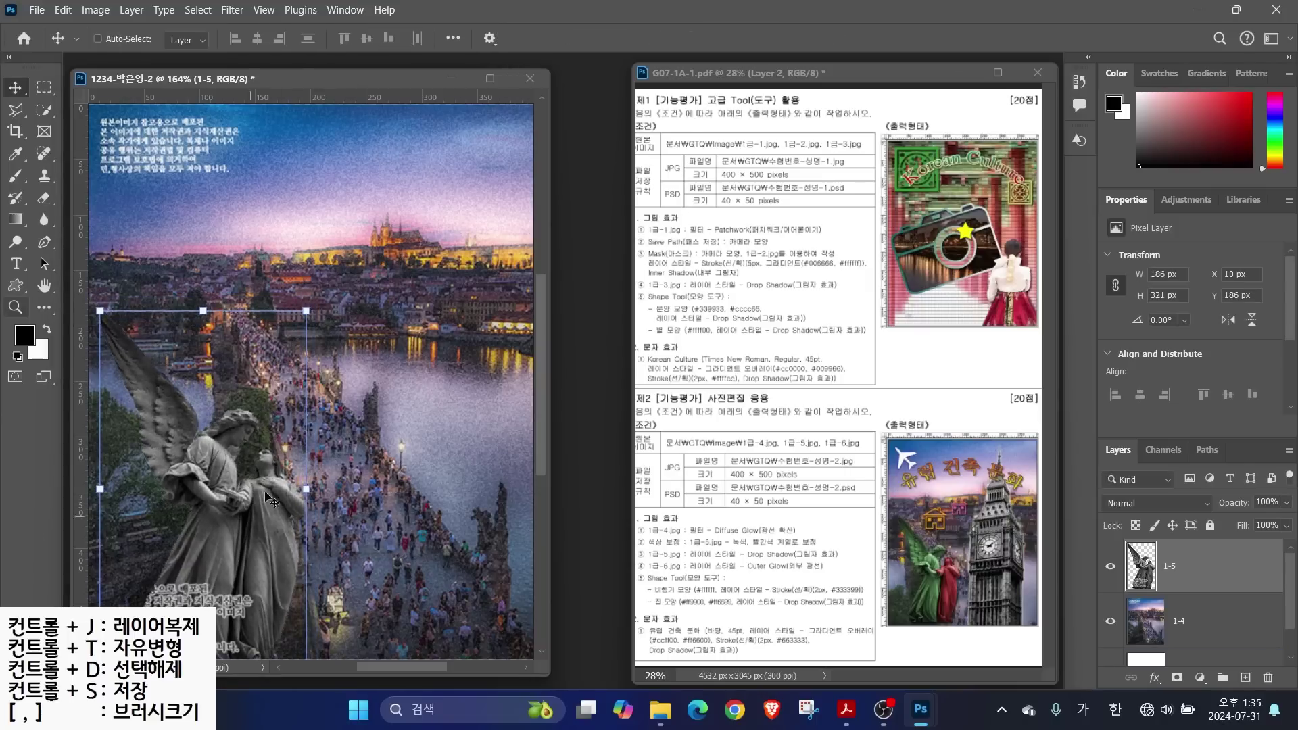
{"action": "left_click", "coordinate": [44, 110]}
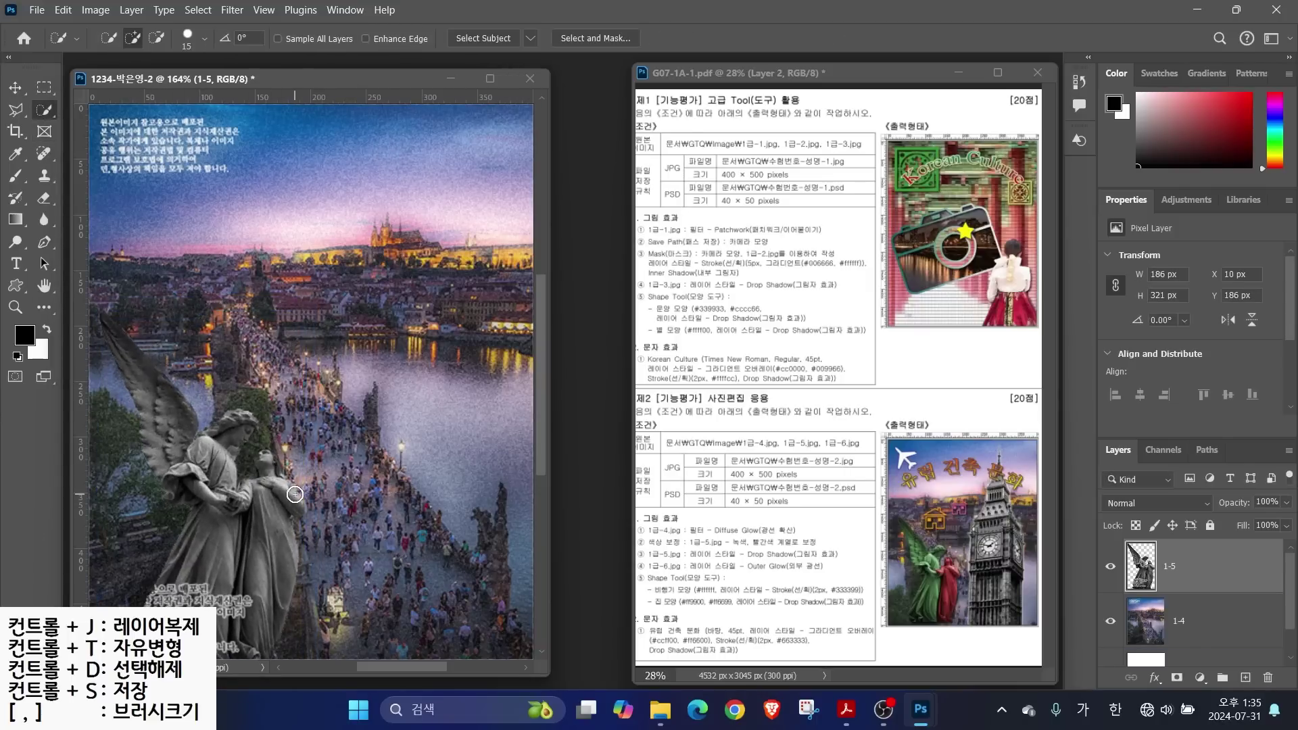
Select the winged angel and colorize it green with Hue/Saturation (Hue 112, Saturation 25)
{"action": "mouse_move", "coordinate": [127, 335]}
{"action": "left_mouse_down"}
{"action": "mouse_move", "coordinate": [150, 401]}
{"action": "mouse_move", "coordinate": [238, 426]}
{"action": "mouse_move", "coordinate": [264, 377]}
{"action": "mouse_move", "coordinate": [240, 394]}
{"action": "mouse_move", "coordinate": [245, 418]}
{"action": "mouse_move", "coordinate": [221, 446]}
{"action": "mouse_move", "coordinate": [182, 585]}
{"action": "mouse_move", "coordinate": [212, 602]}
{"action": "mouse_move", "coordinate": [194, 476]}
{"action": "mouse_move", "coordinate": [212, 453]}
{"action": "mouse_move", "coordinate": [226, 486]}
{"action": "mouse_move", "coordinate": [208, 455]}
{"action": "left_mouse_up"}
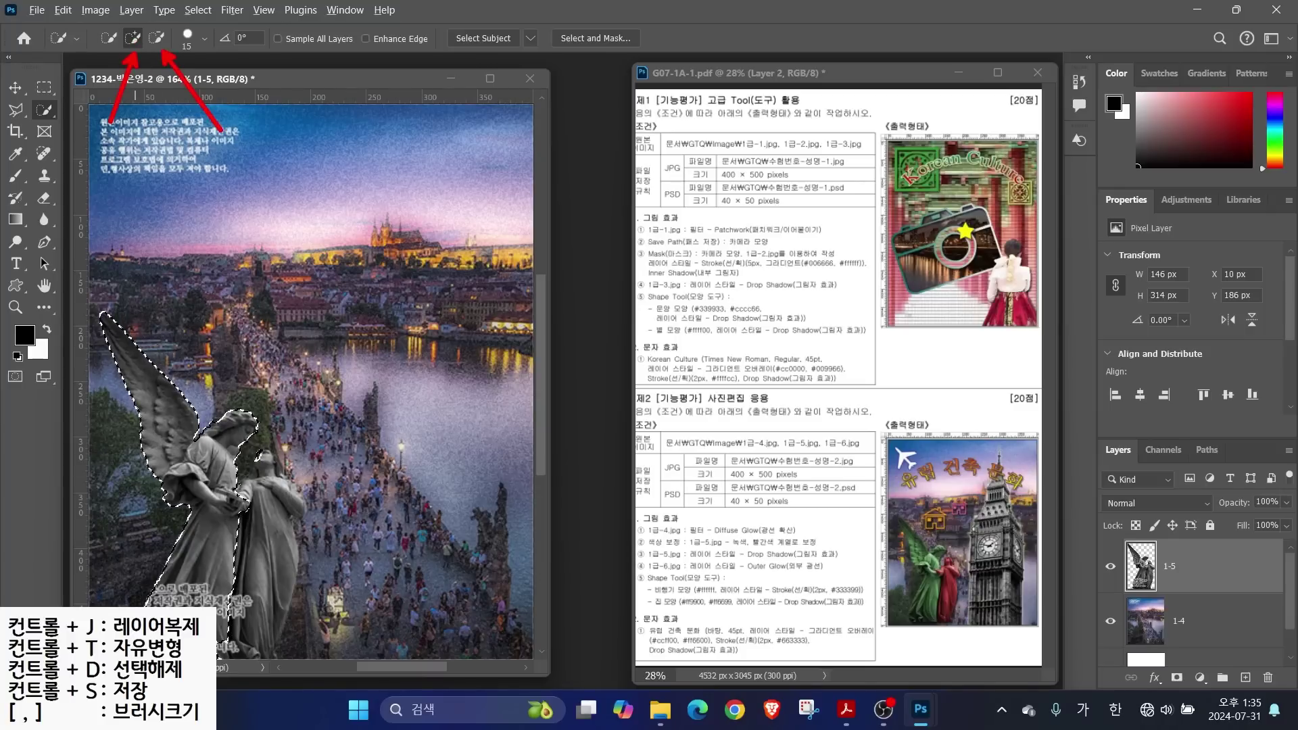
{"action": "key", "text": "alt"}
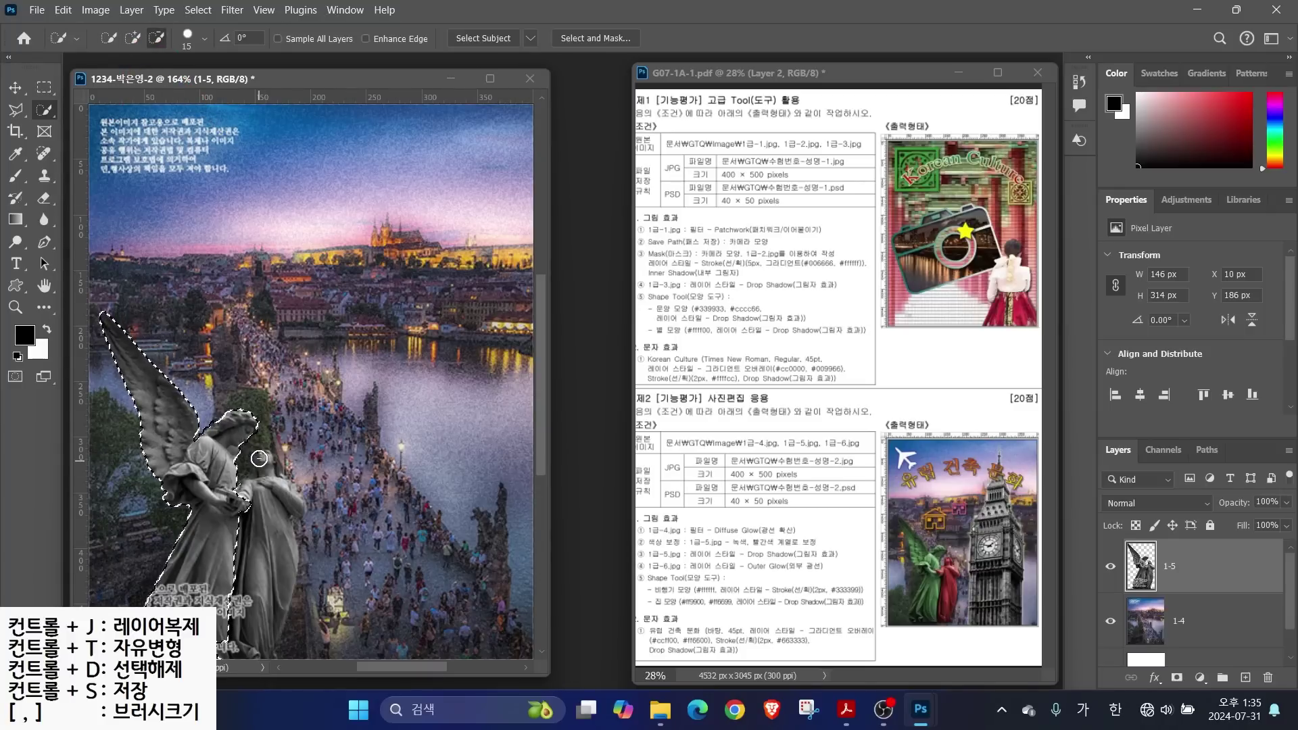
{"action": "left_click", "coordinate": [94, 9]}
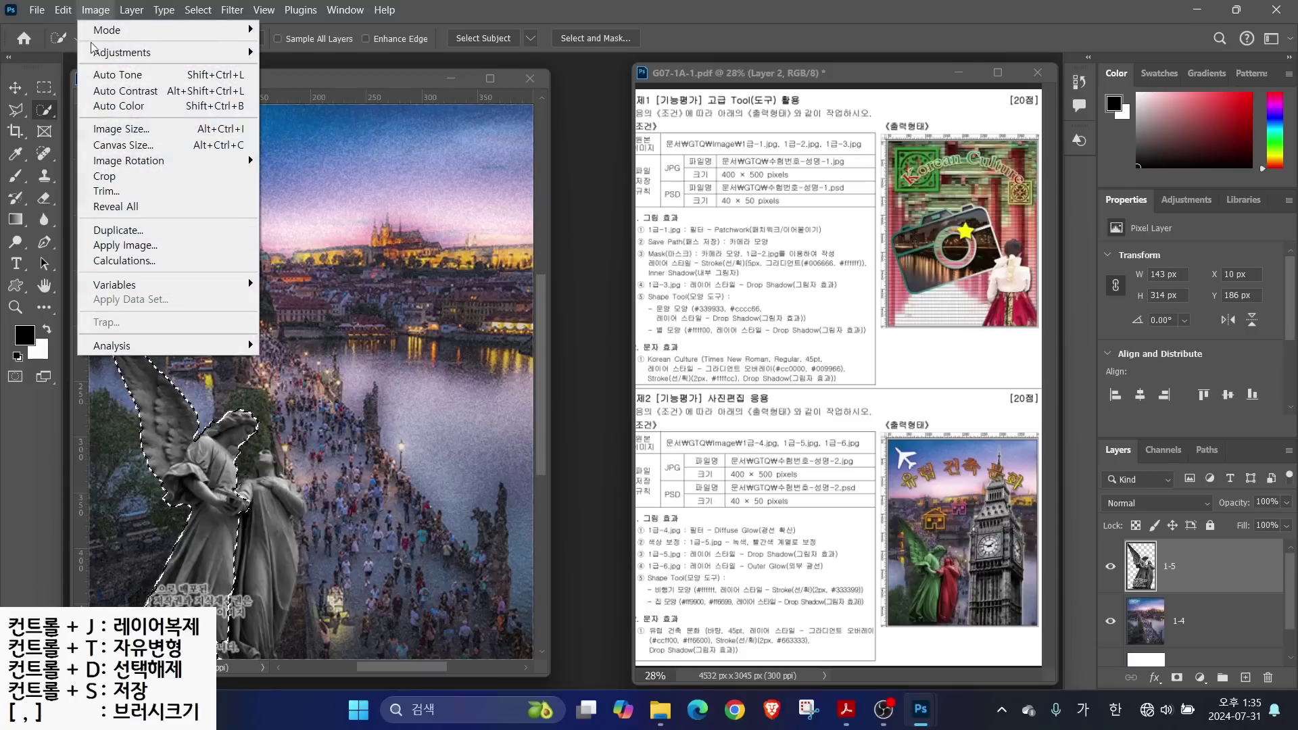
{"action": "mouse_move", "coordinate": [217, 52]}
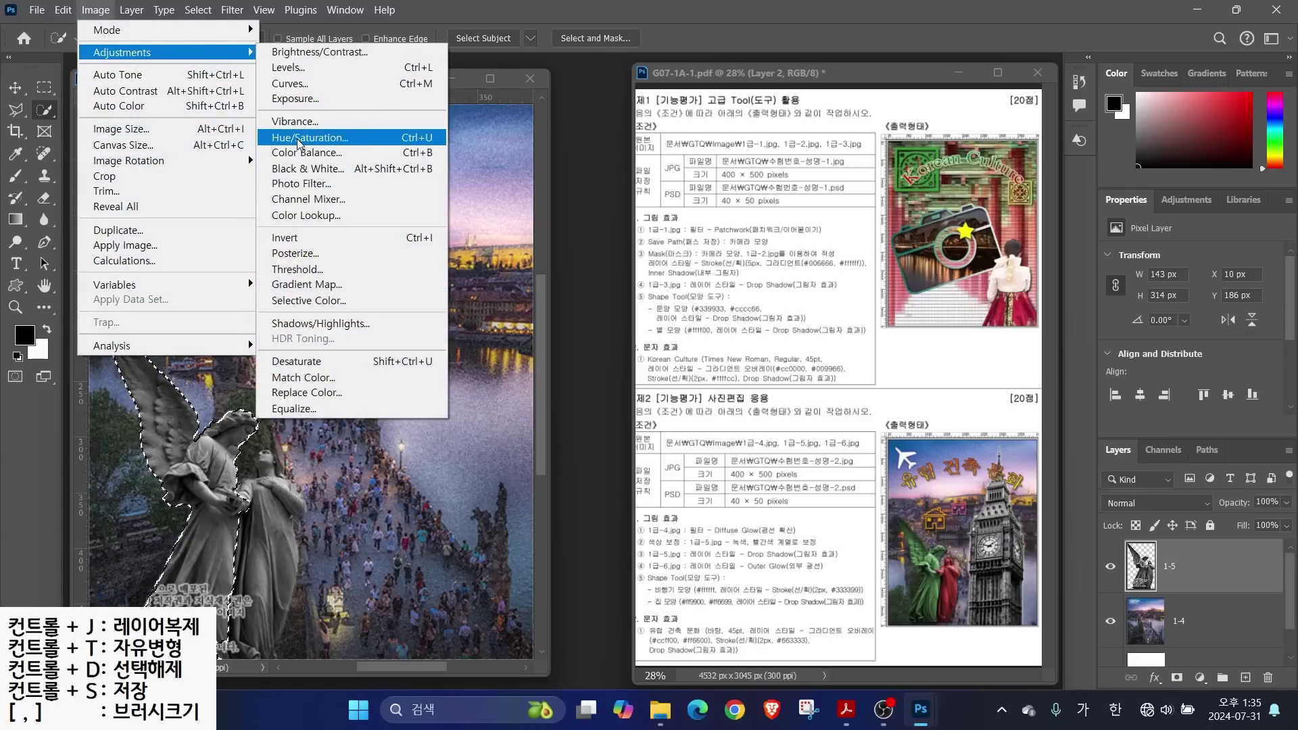
{"action": "left_click", "coordinate": [298, 137]}
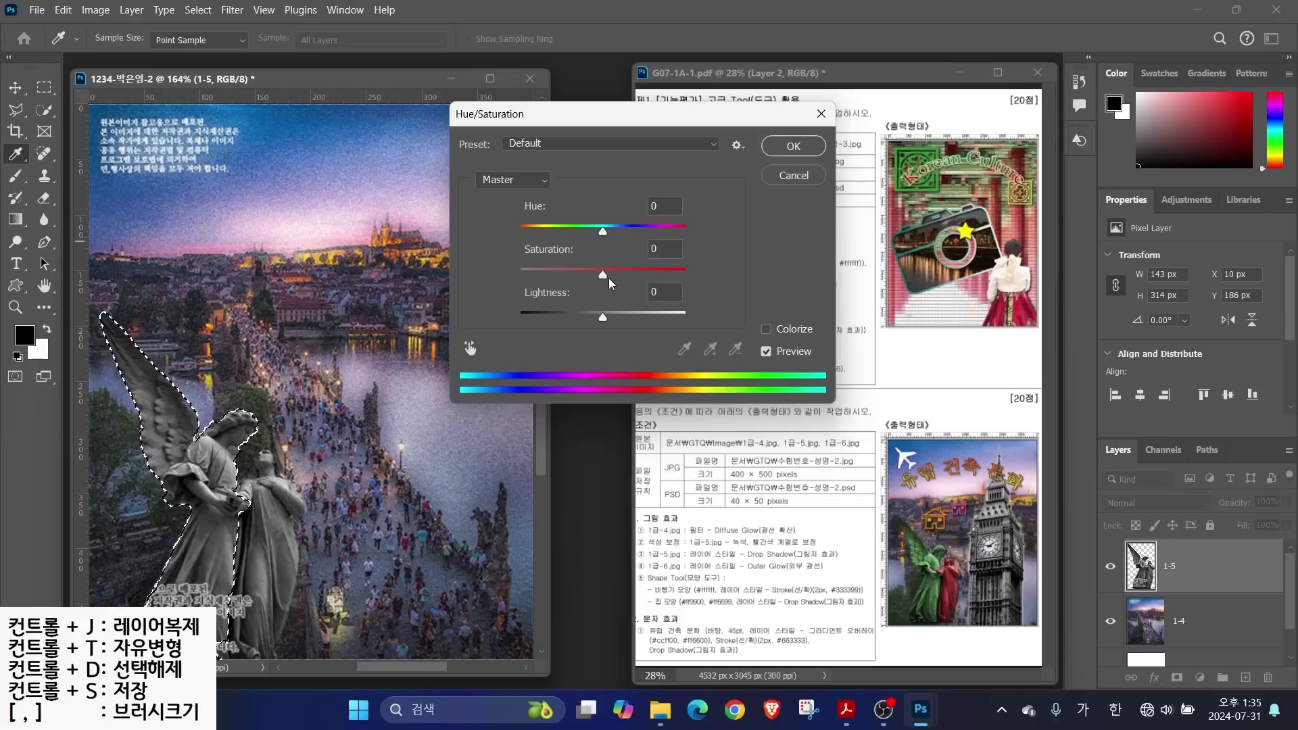
{"action": "left_click_drag", "start_coordinate": [602, 231], "coordinate": [568, 253]}
{"action": "key", "text": "alt"}
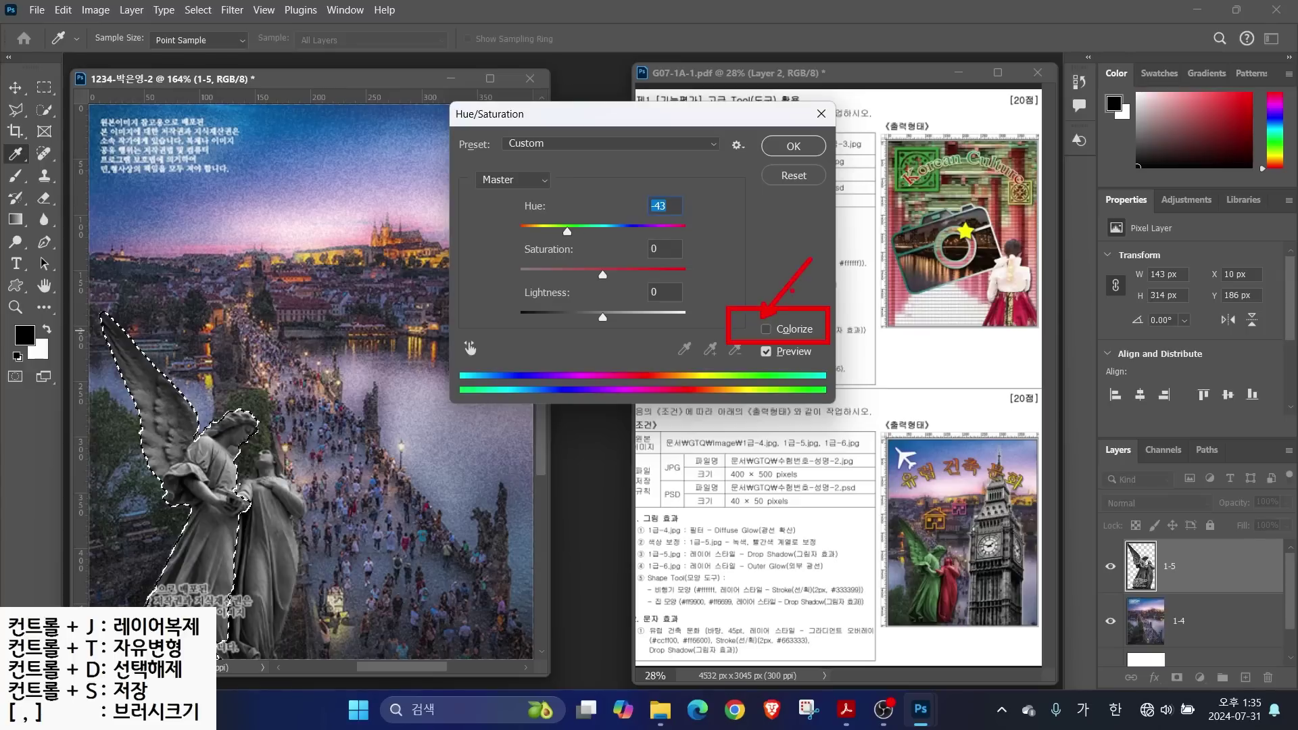
{"action": "left_click", "coordinate": [768, 329]}
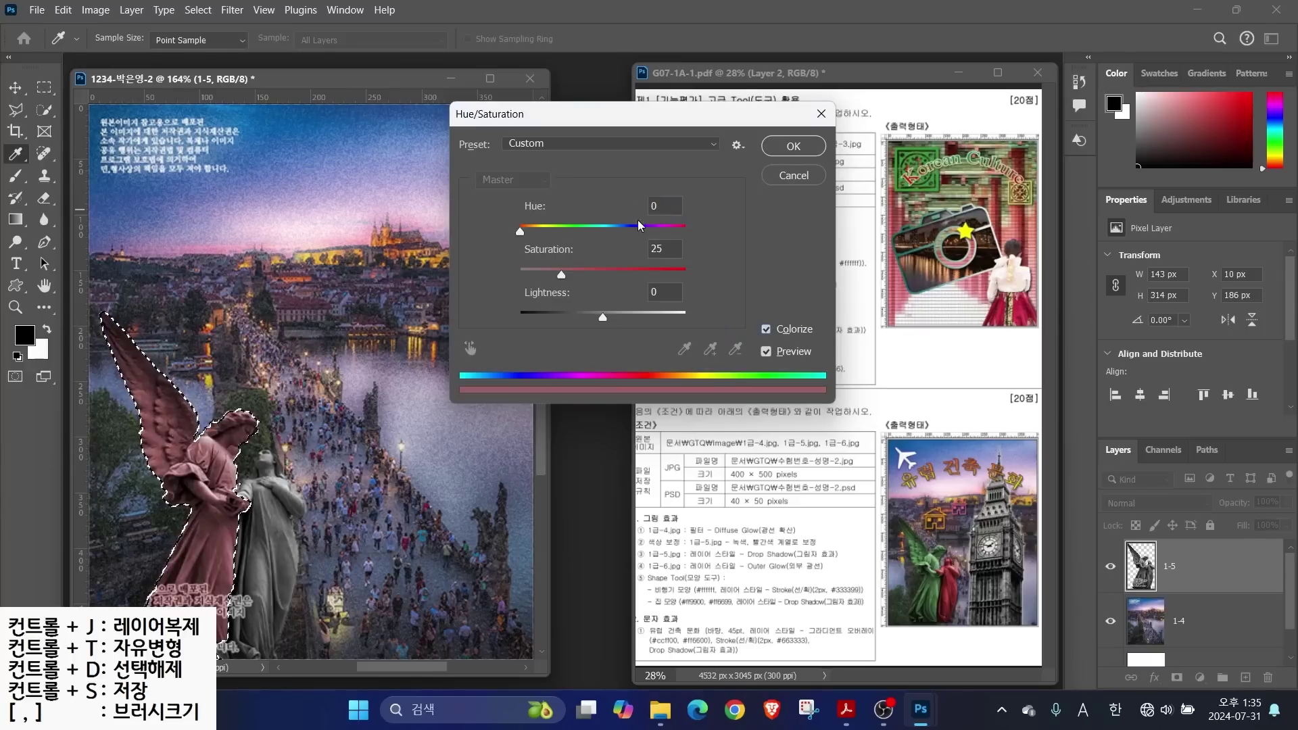
{"action": "left_click_drag", "start_coordinate": [521, 236], "coordinate": [576, 238]}
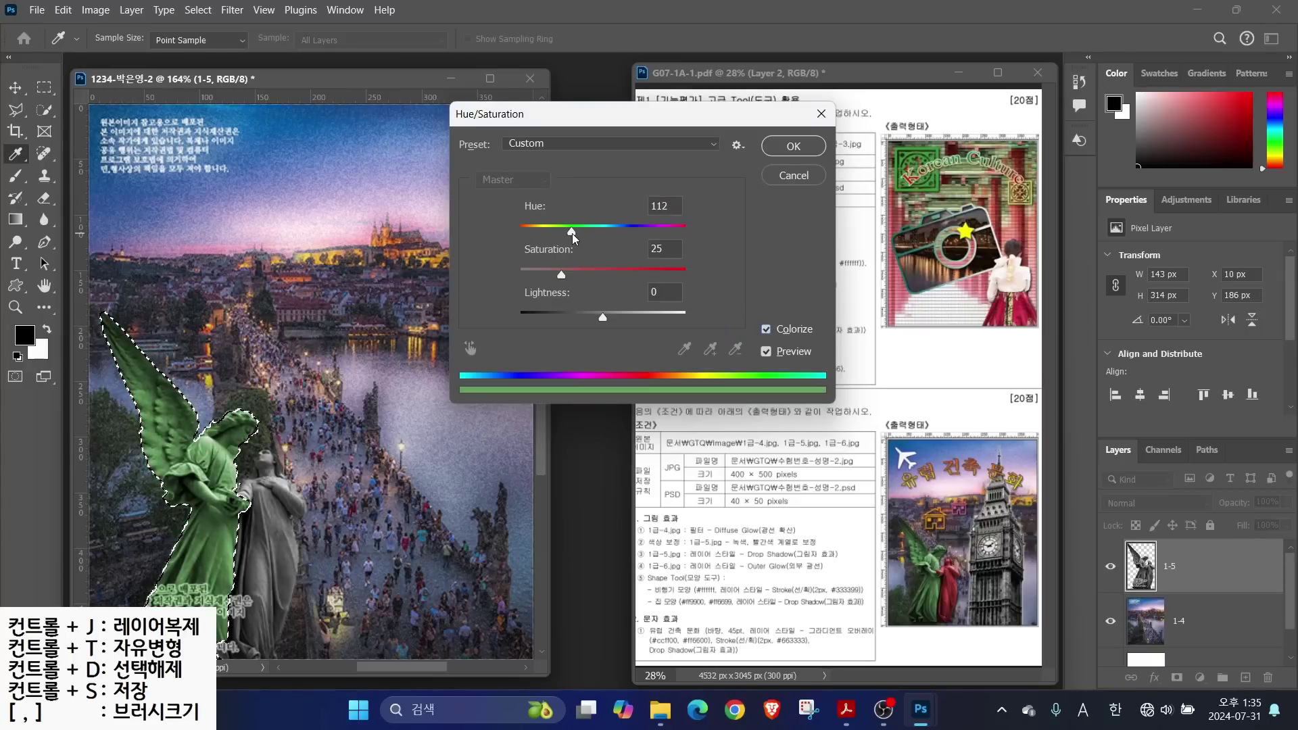
{"action": "left_click", "coordinate": [793, 146]}
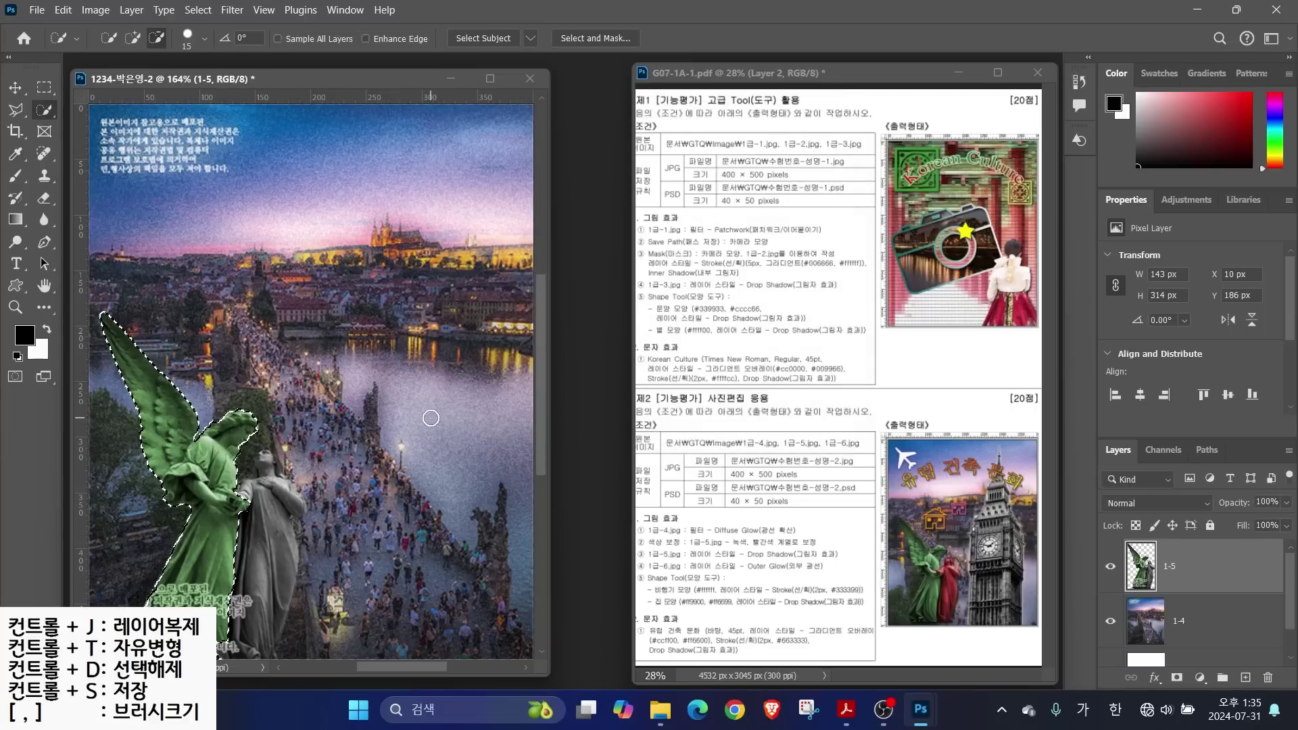
Deselect the angel and select the grey statue beside it
{"action": "left_click", "coordinate": [198, 10]}
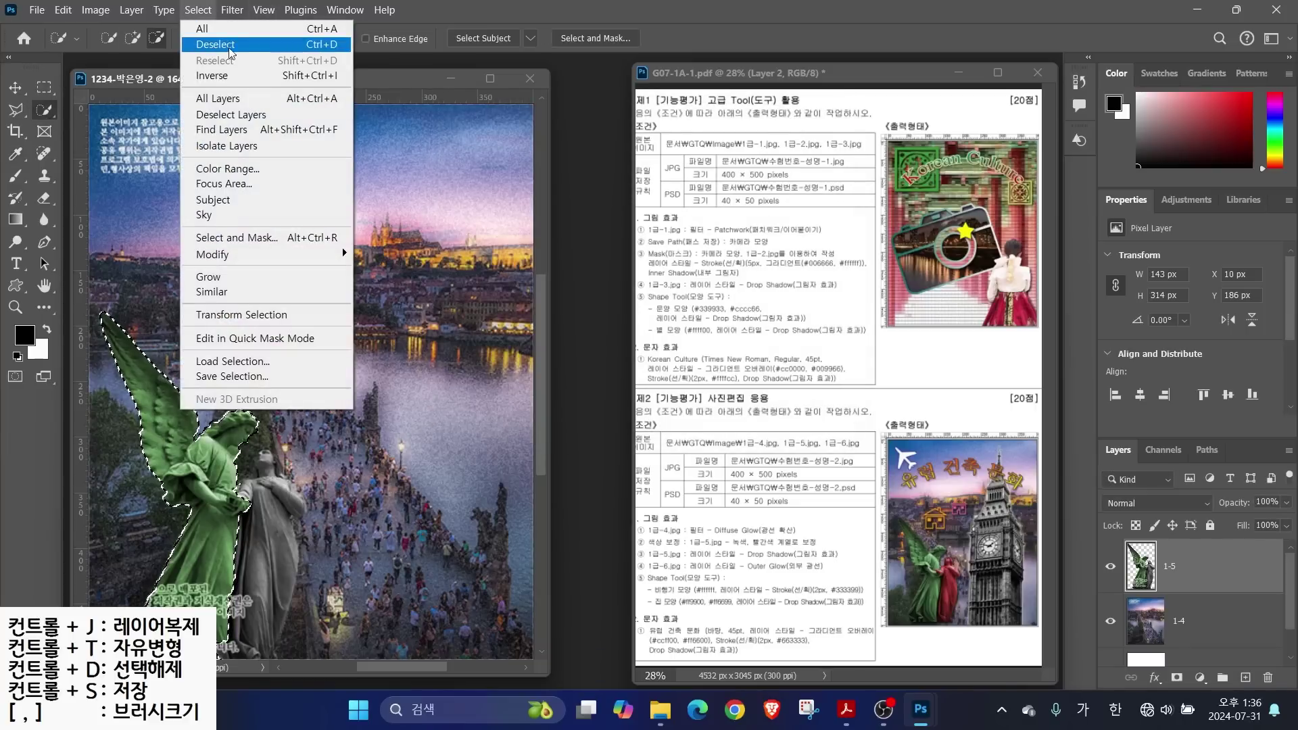
{"action": "left_click", "coordinate": [310, 45]}
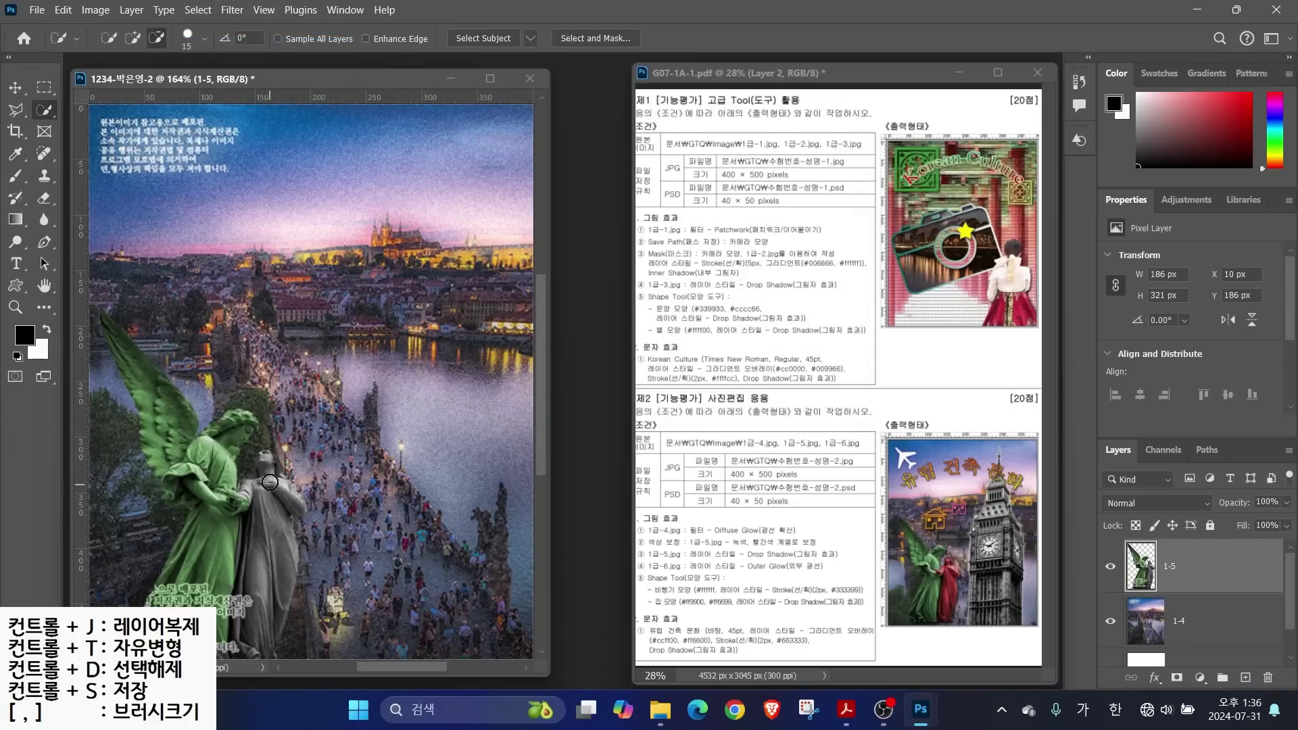
{"action": "left_click", "coordinate": [135, 38]}
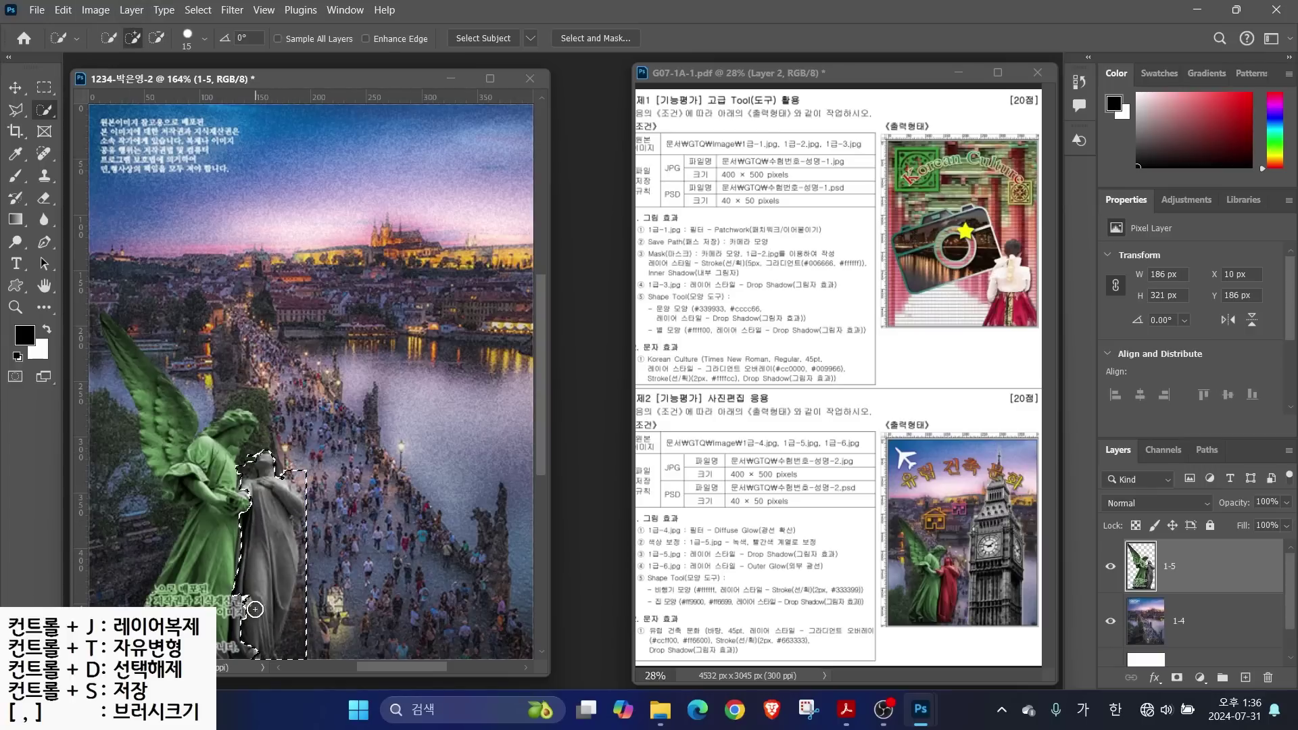
{"action": "left_click_drag", "start_coordinate": [247, 601], "coordinate": [252, 541]}
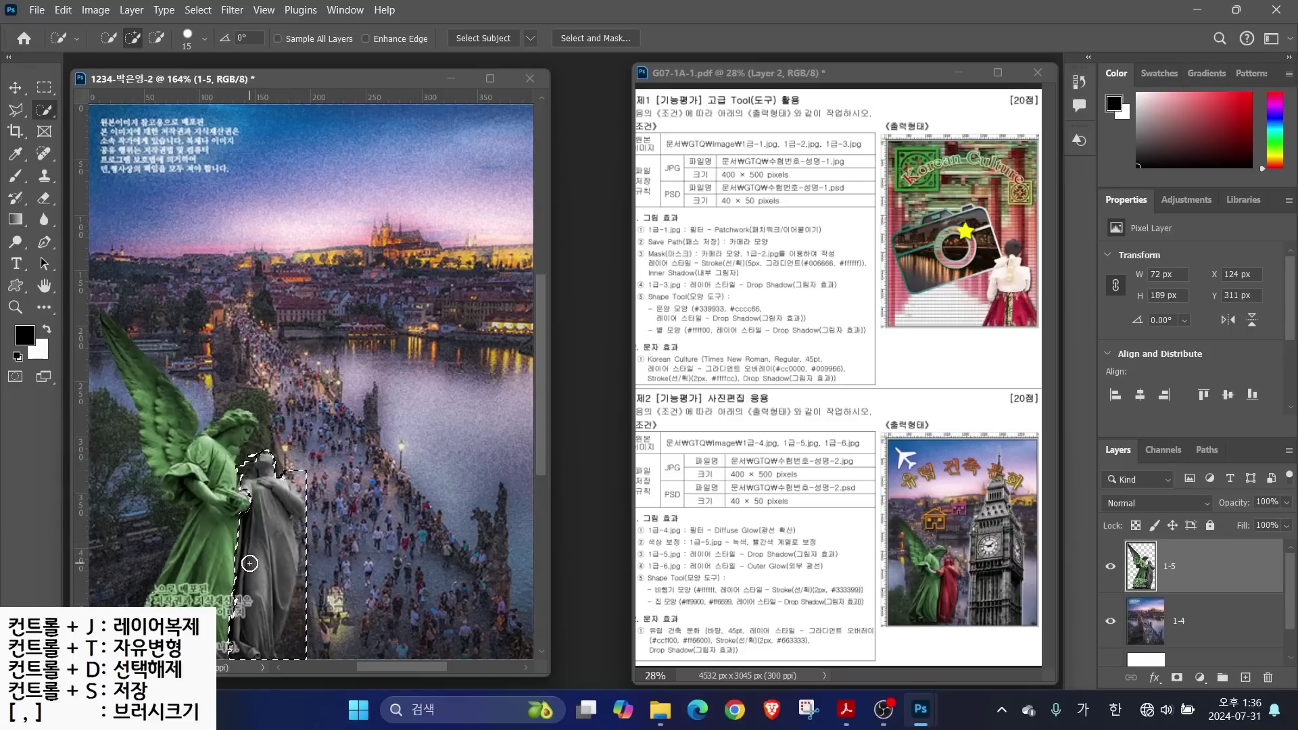
Colorize the grey statue red with Hue/Saturation (Hue 0, Saturation 53), then deselect
{"action": "left_click", "coordinate": [96, 10]}
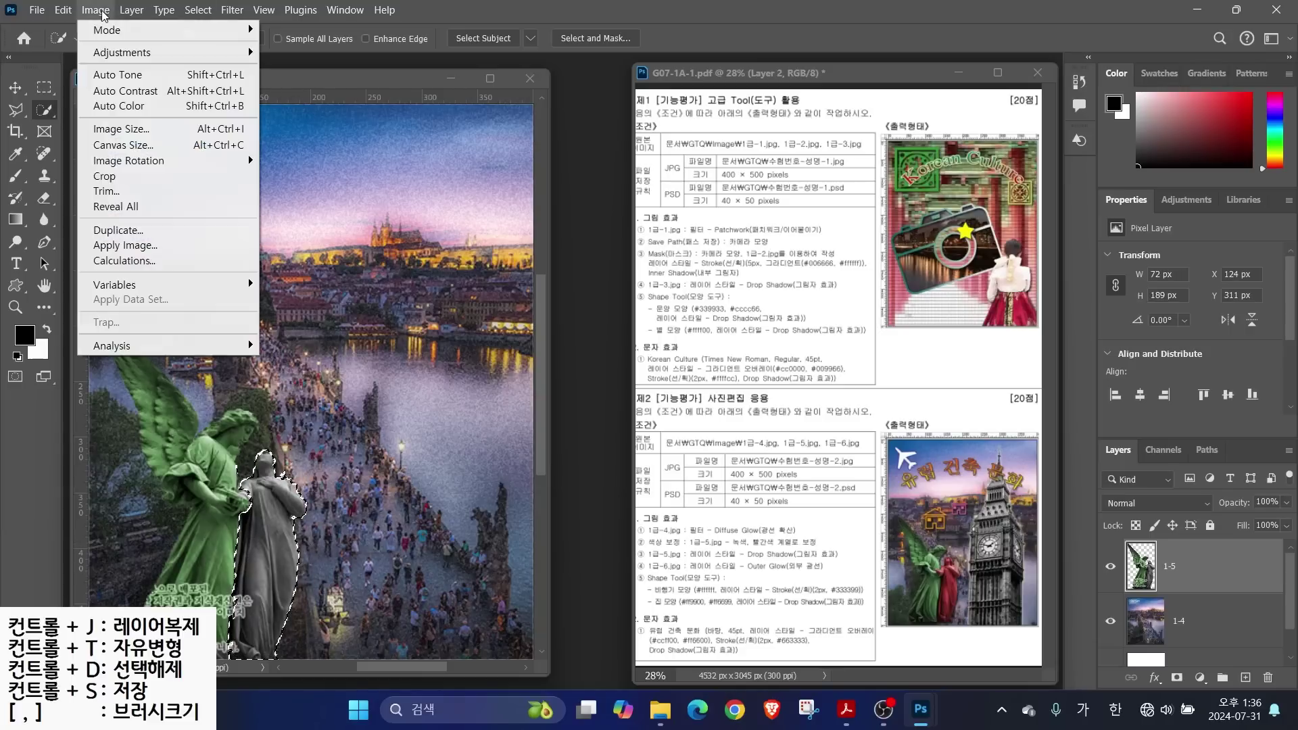
{"action": "mouse_move", "coordinate": [103, 52]}
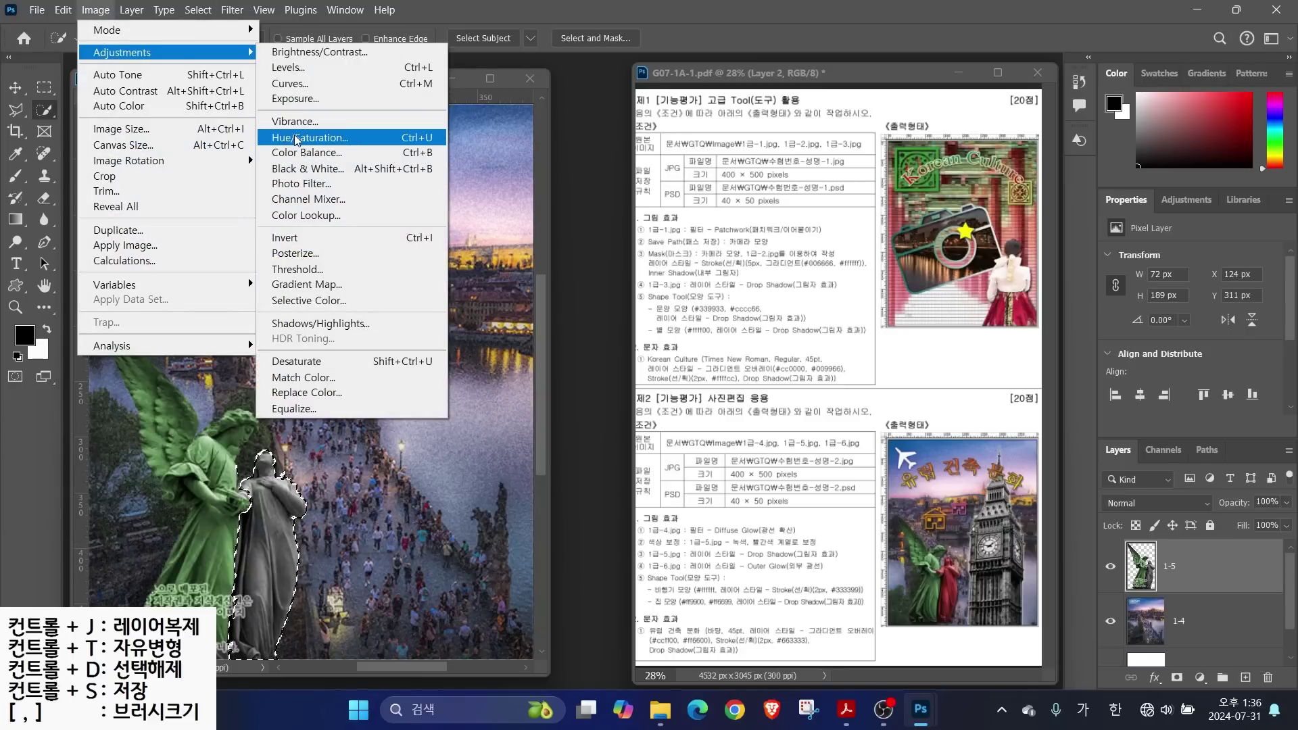
{"action": "left_click", "coordinate": [321, 139]}
{"action": "left_click", "coordinate": [768, 330]}
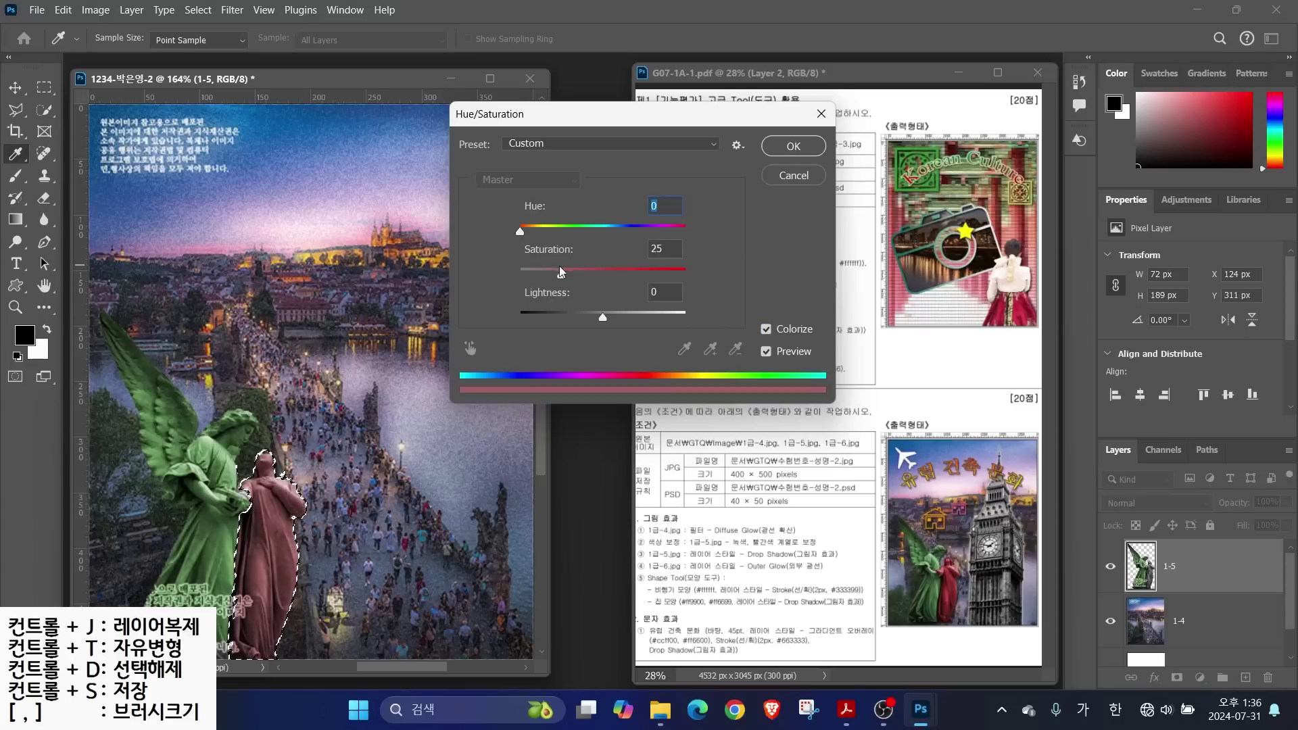
{"action": "mouse_move", "coordinate": [561, 275]}
{"action": "left_mouse_down"}
{"action": "mouse_move", "coordinate": [607, 282]}
{"action": "mouse_move", "coordinate": [595, 284]}
{"action": "left_mouse_up"}
{"action": "left_click", "coordinate": [793, 146]}
{"action": "key", "text": "w"}
{"action": "key", "text": "ctrl+d"}
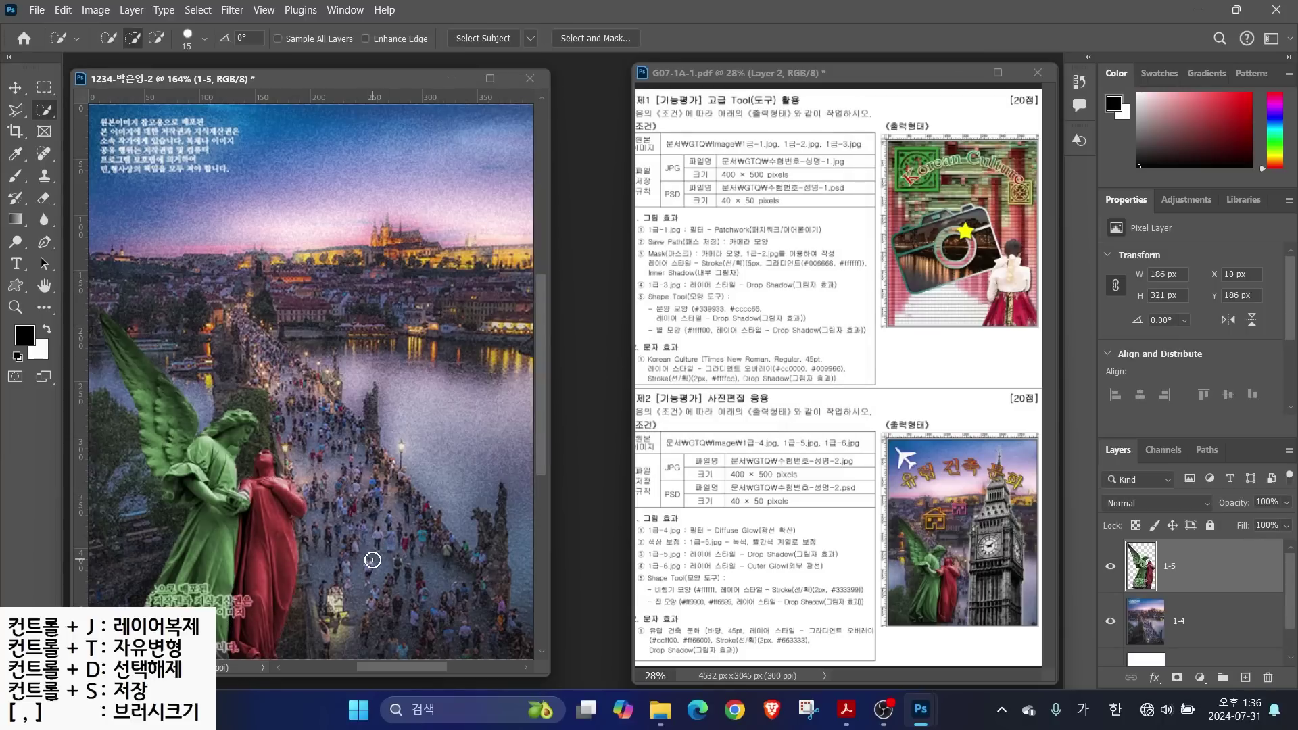
Add a Drop Shadow effect with default settings to layer 1-5
{"action": "left_click_drag", "start_coordinate": [678, 546], "coordinate": [734, 480]}
{"action": "left_click_drag", "start_coordinate": [663, 562], "coordinate": [864, 561]}
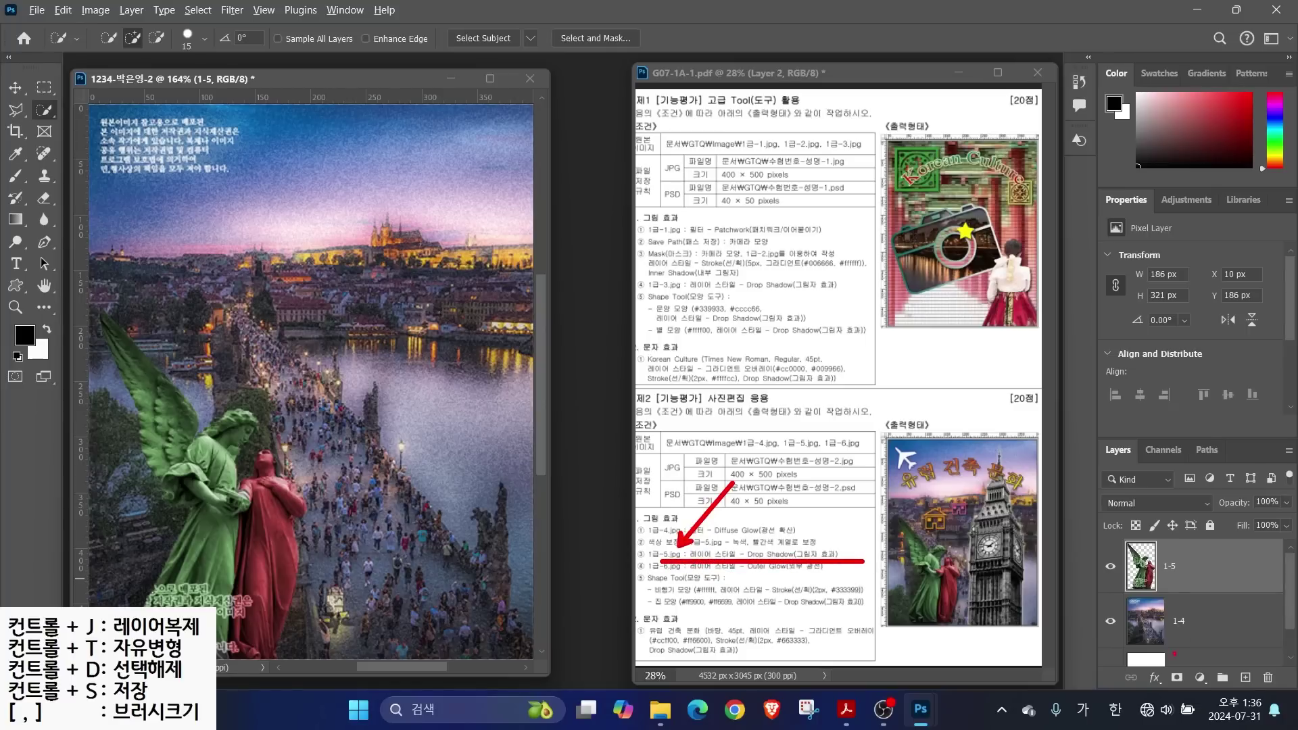
{"action": "mouse_move", "coordinate": [1086, 413]}
{"action": "left_mouse_down"}
{"action": "mouse_move", "coordinate": [1243, 667]}
{"action": "mouse_move", "coordinate": [1296, 695]}
{"action": "left_mouse_up"}
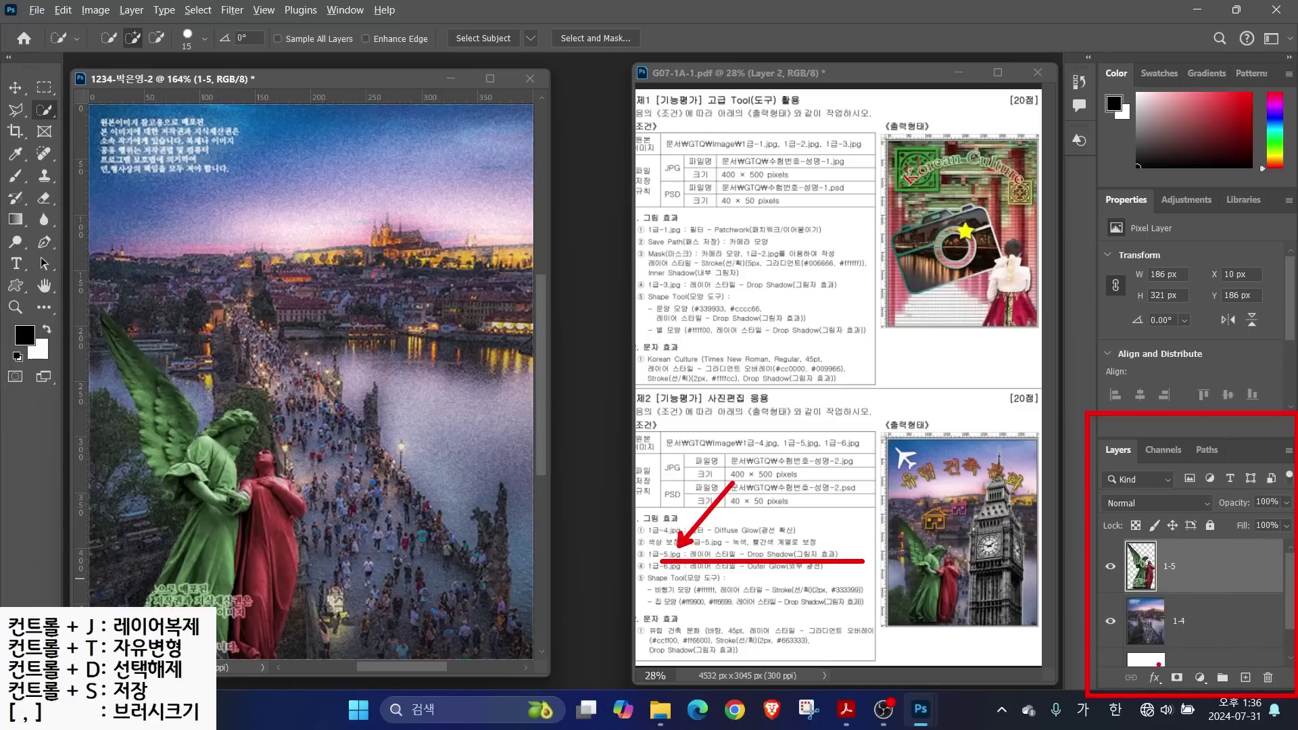
{"action": "left_click_drag", "start_coordinate": [1142, 665], "coordinate": [1168, 688]}
{"action": "left_click", "coordinate": [1155, 677]}
{"action": "left_click", "coordinate": [1176, 667]}
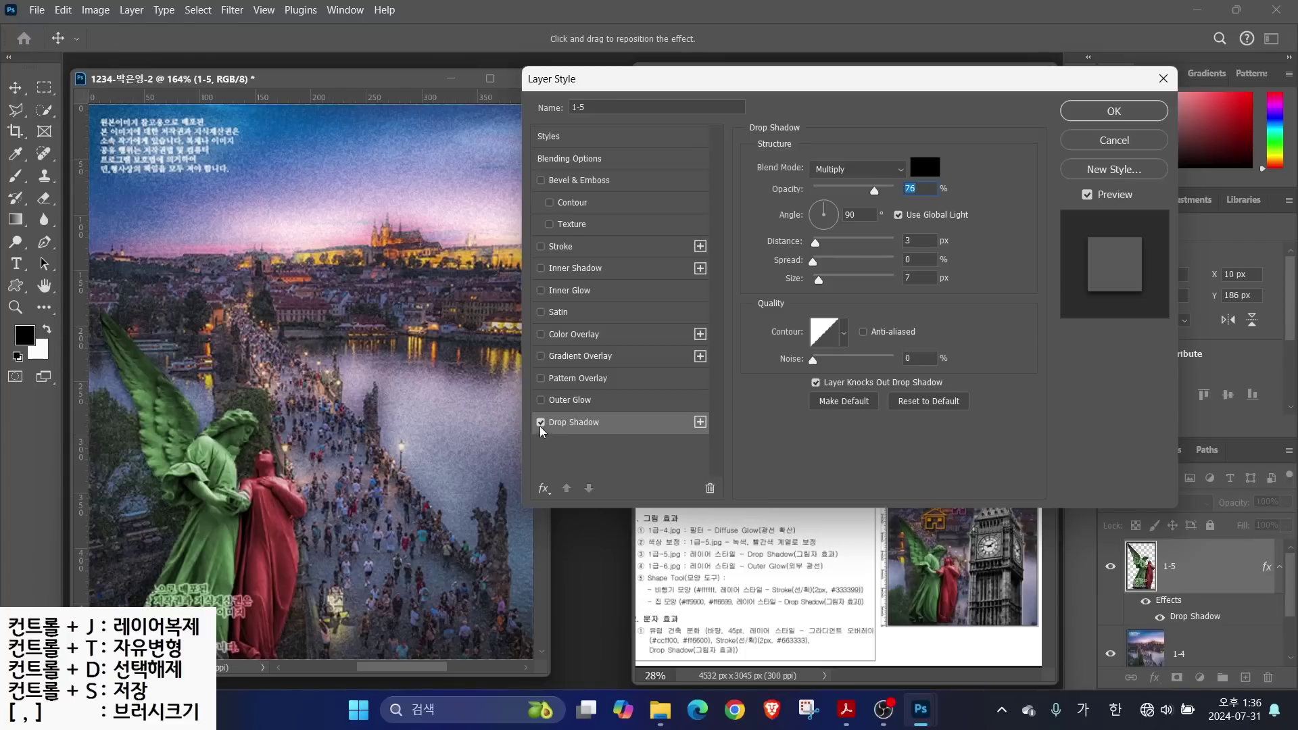
{"action": "left_click", "coordinate": [540, 423]}
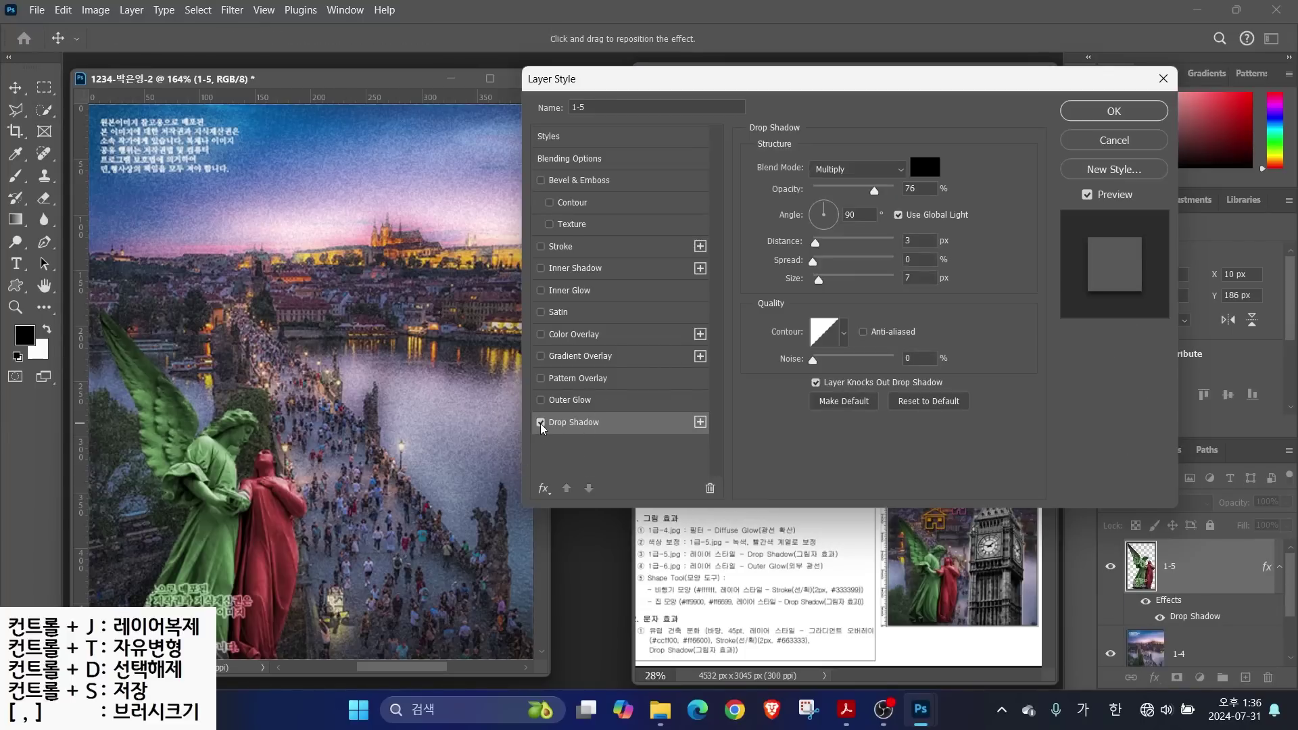
{"action": "left_click", "coordinate": [540, 423]}
{"action": "left_click", "coordinate": [540, 422]}
{"action": "left_click", "coordinate": [540, 422]}
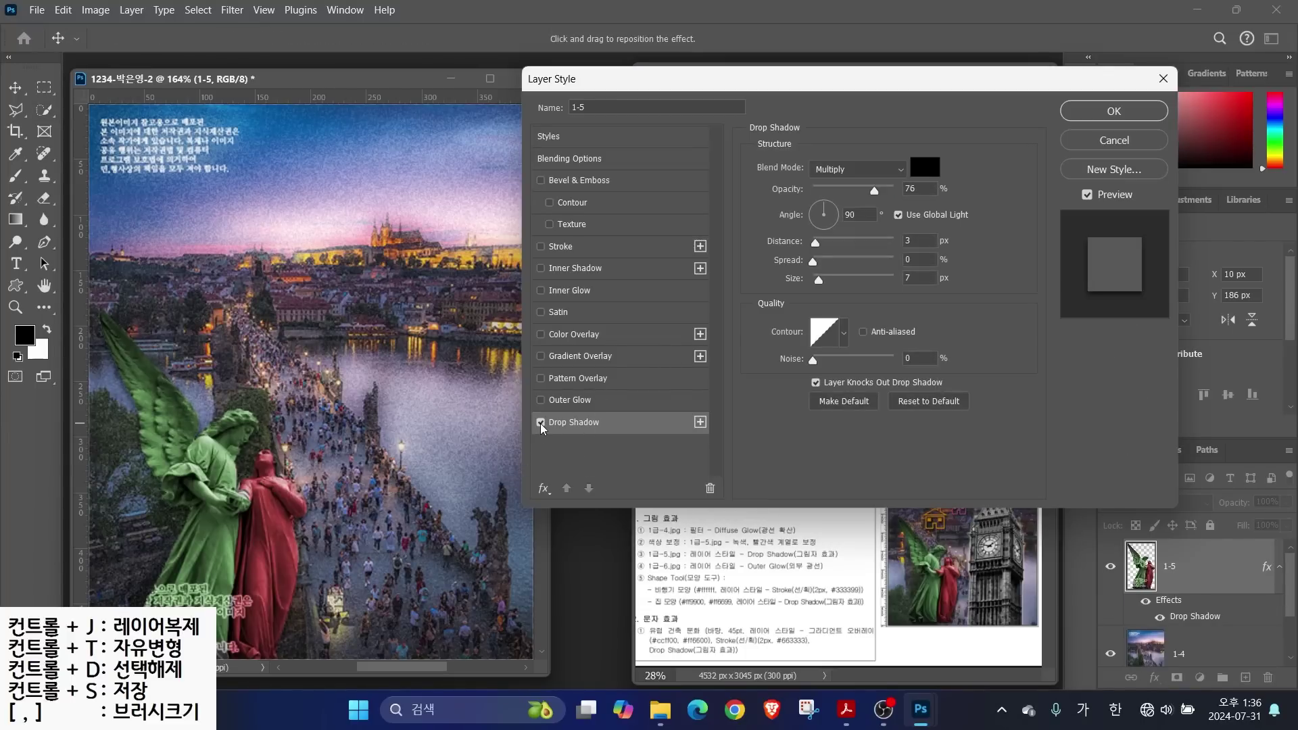
{"action": "left_click", "coordinate": [1102, 110]}
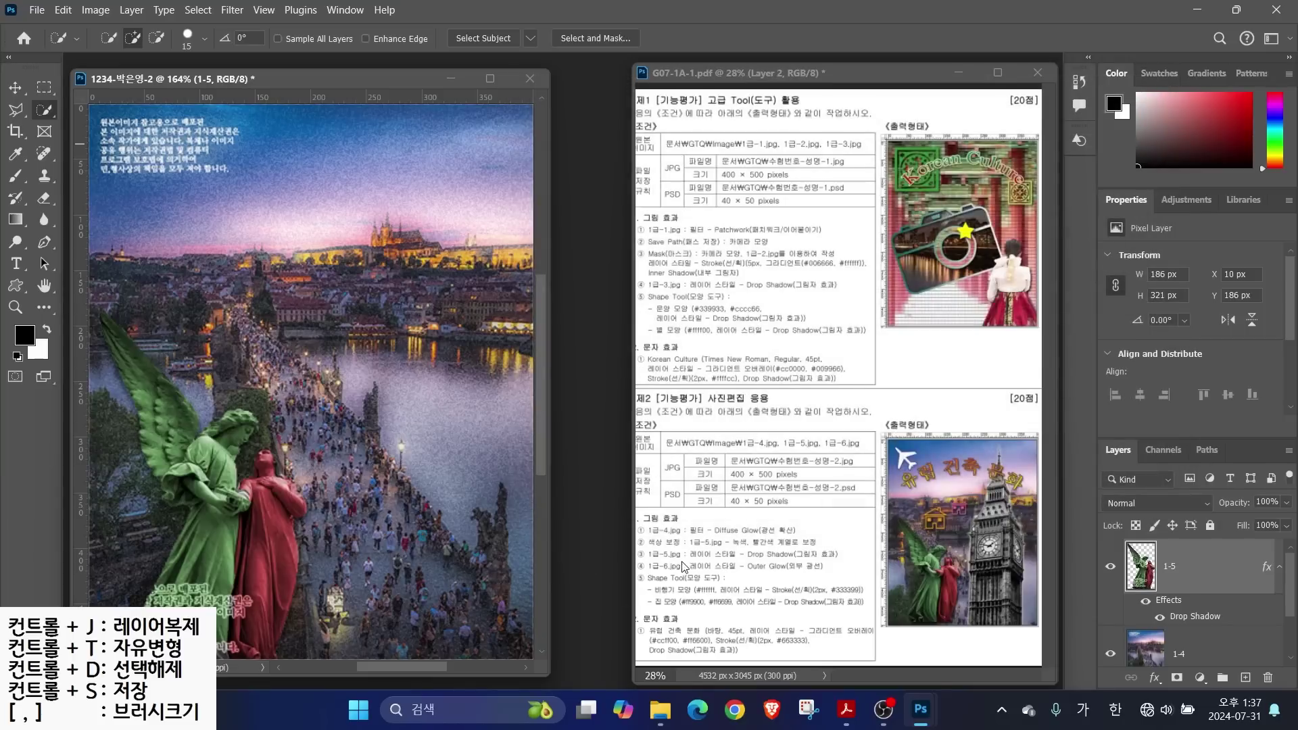
Open 1급-6.jpg and Magic Wand-select its white background
{"action": "key", "text": "ctrl+o"}
{"action": "double_click", "coordinate": [197, 252]}
{"action": "left_click_drag", "start_coordinate": [176, 108], "coordinate": [563, 134]}
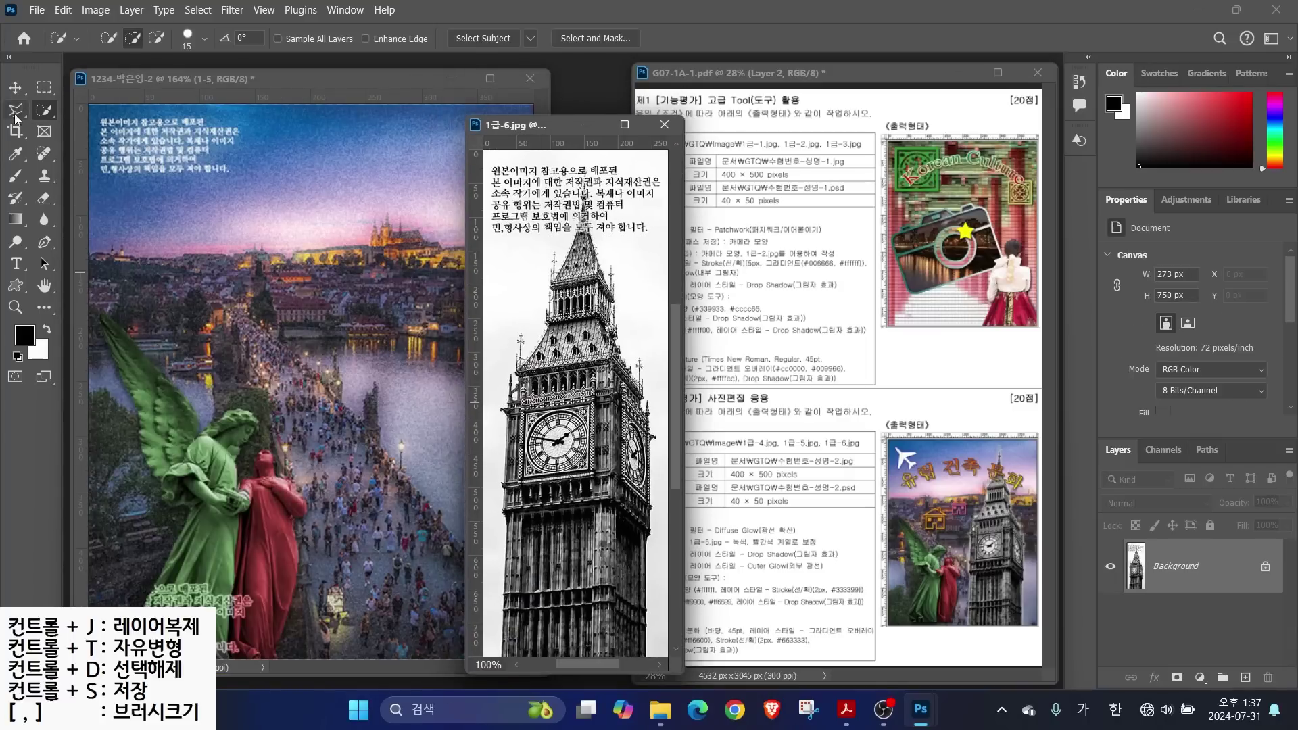
{"action": "right_click", "coordinate": [38, 110]}
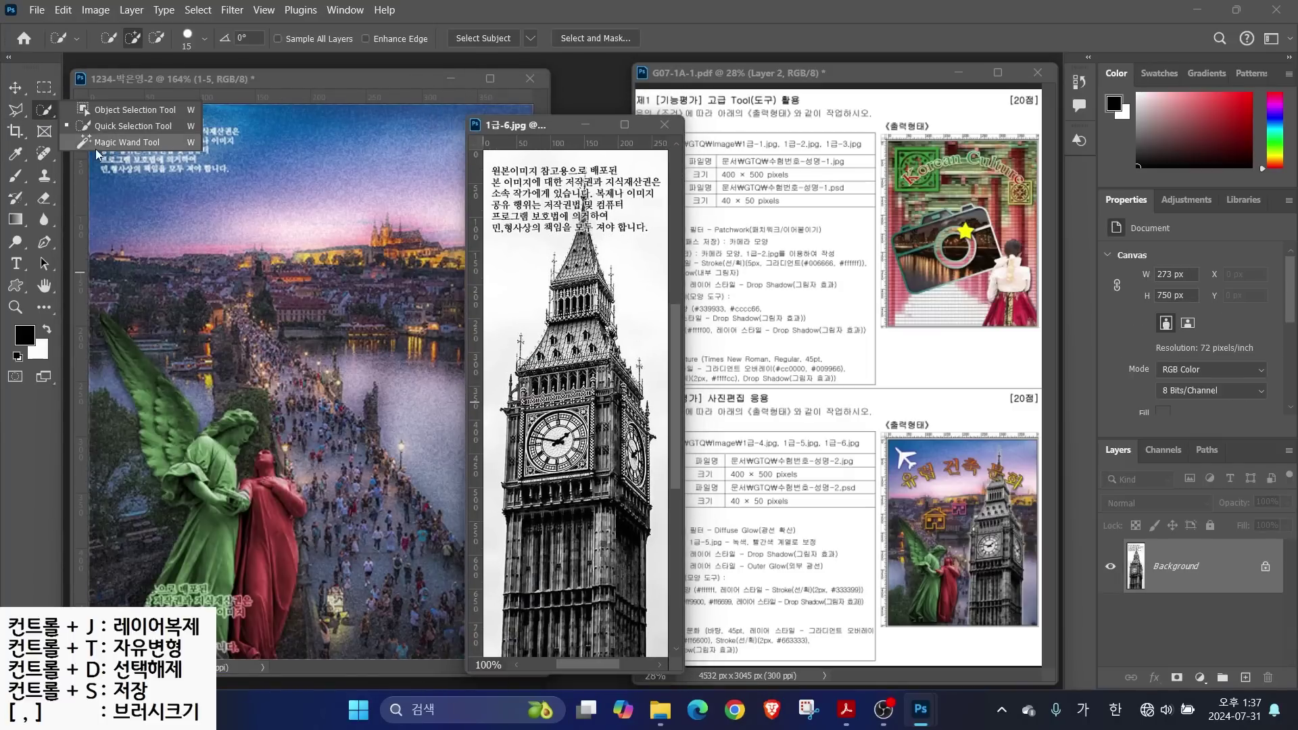
{"action": "left_click", "coordinate": [88, 140]}
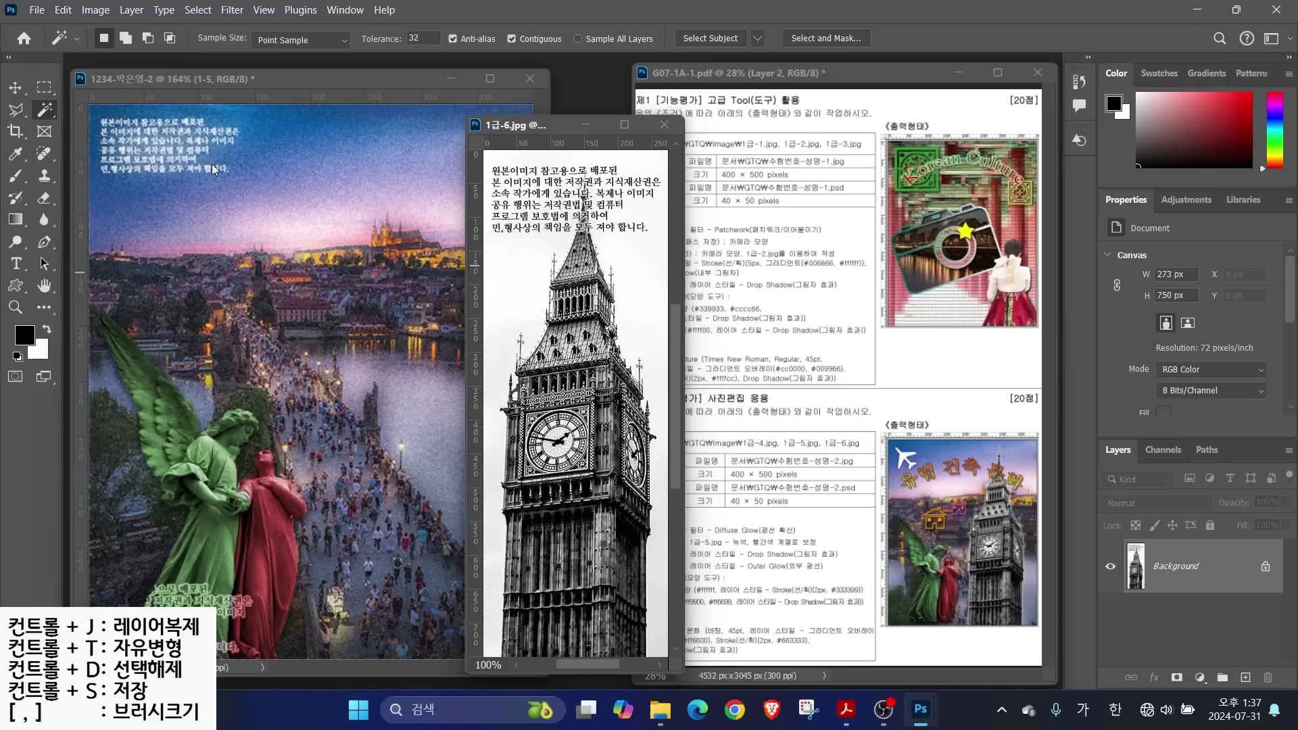
{"action": "left_click", "coordinate": [509, 272]}
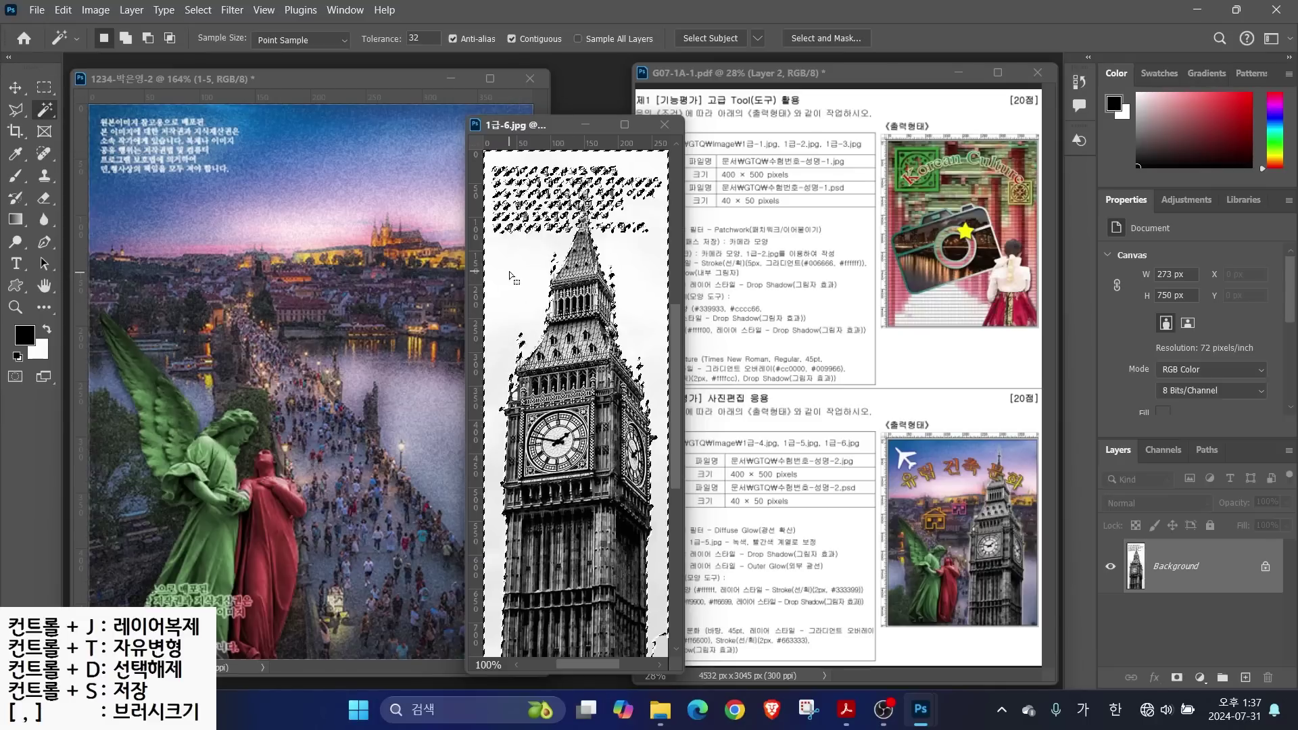
Invert the selection onto the clock tower and lasso out the caption text
{"action": "key", "text": "alt"}
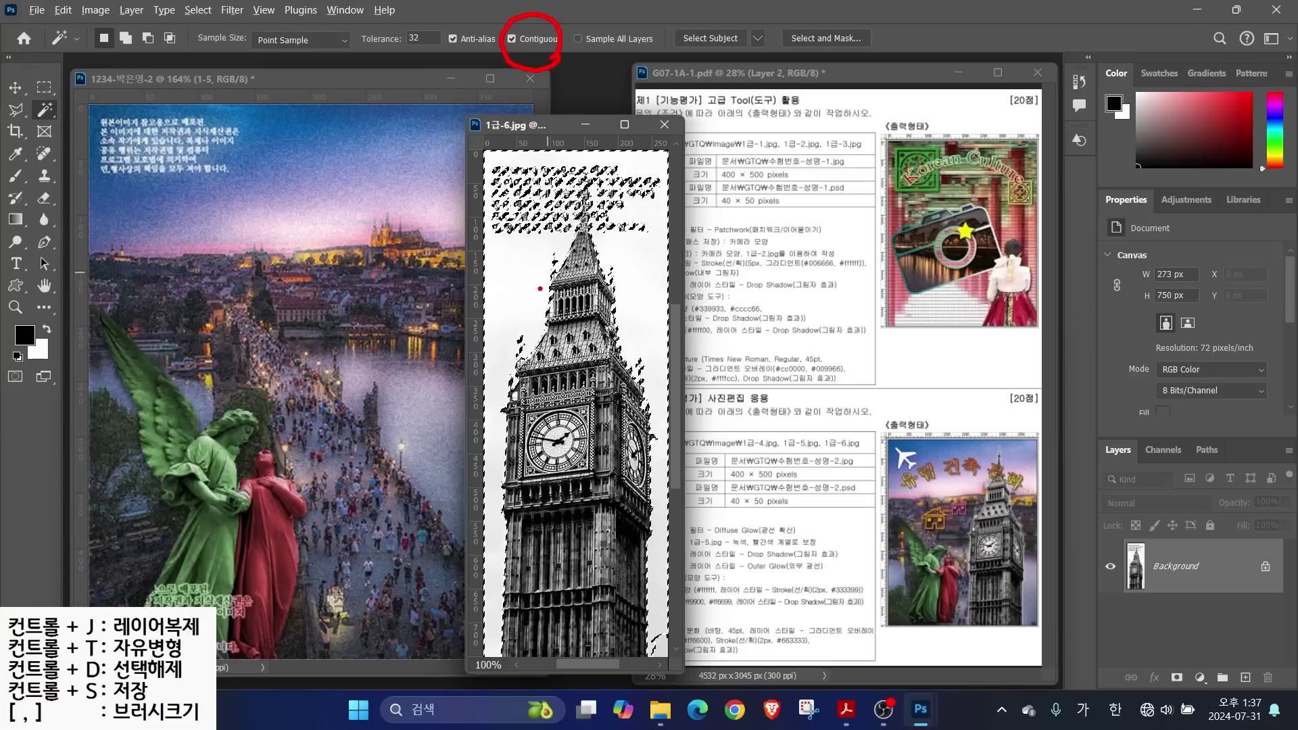
{"action": "mouse_move", "coordinate": [500, 558]}
{"action": "left_mouse_down"}
{"action": "mouse_move", "coordinate": [474, 451]}
{"action": "mouse_move", "coordinate": [498, 280]}
{"action": "mouse_move", "coordinate": [539, 175]}
{"action": "mouse_move", "coordinate": [618, 190]}
{"action": "mouse_move", "coordinate": [679, 407]}
{"action": "mouse_move", "coordinate": [685, 507]}
{"action": "mouse_move", "coordinate": [624, 279]}
{"action": "left_mouse_up"}
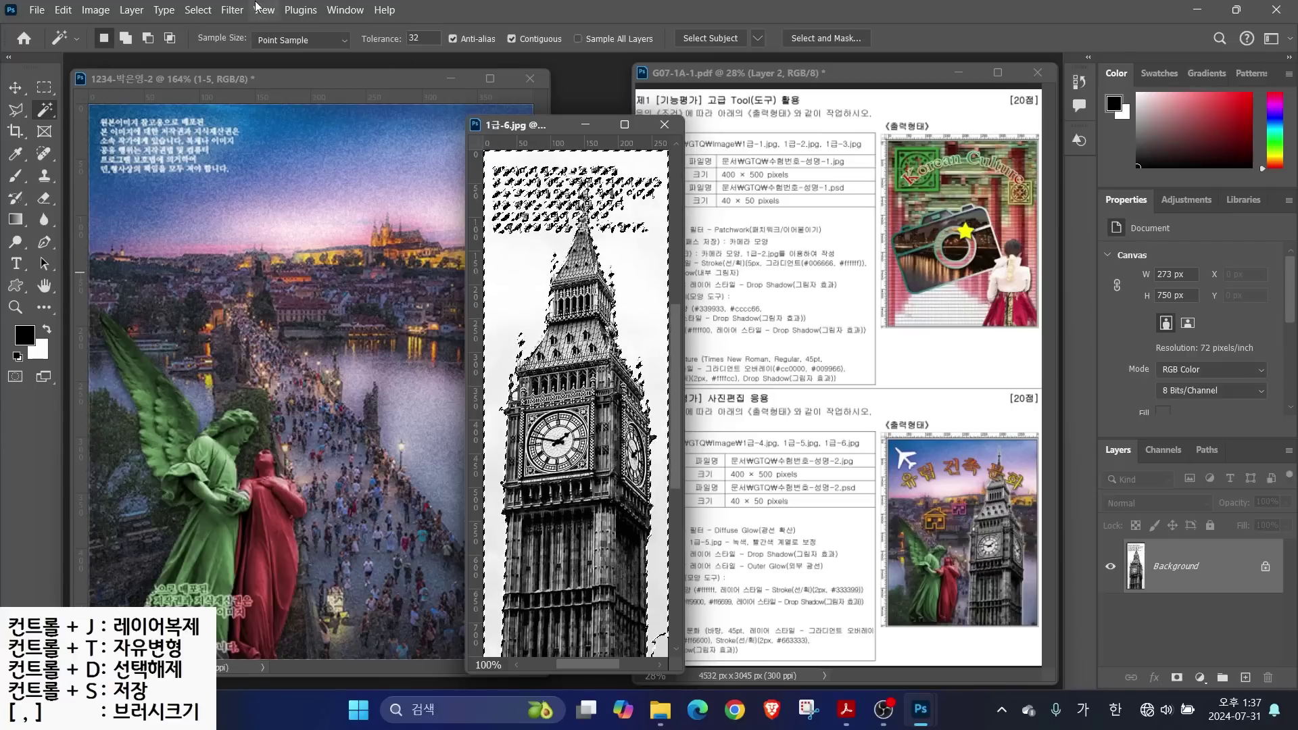
{"action": "left_click", "coordinate": [197, 10]}
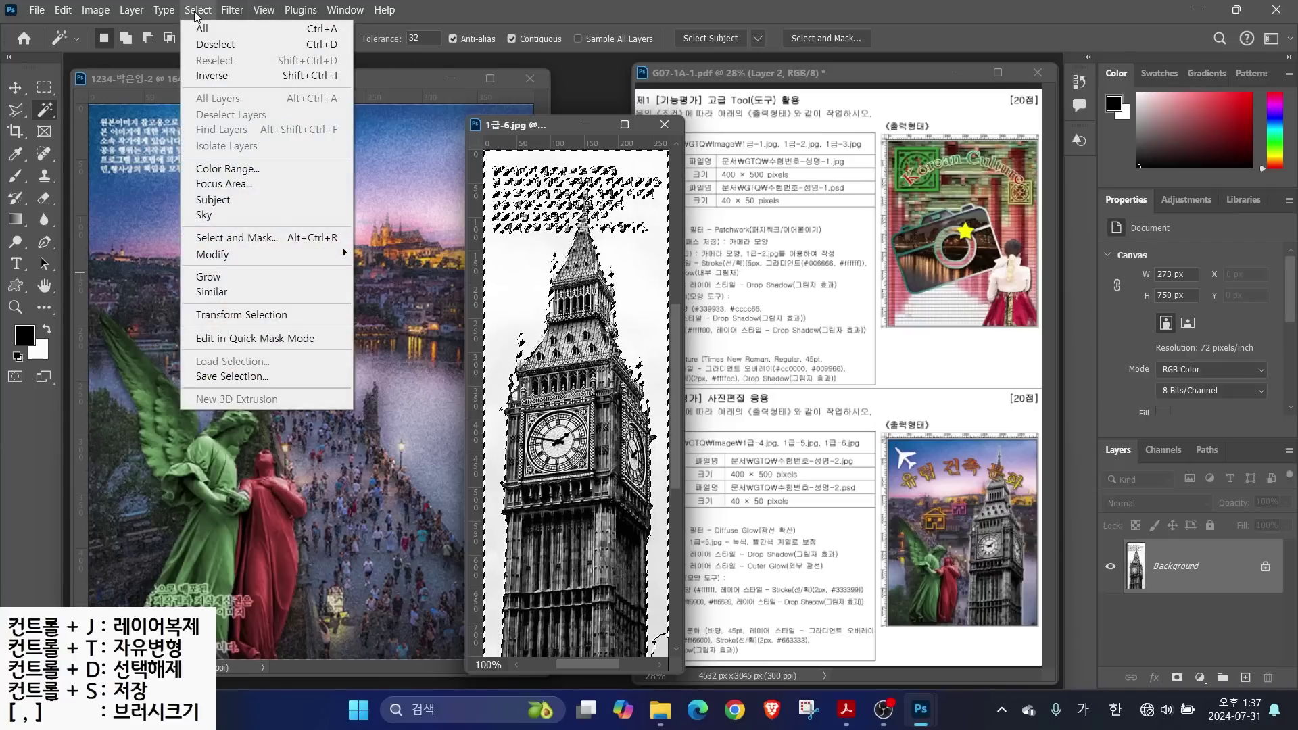
{"action": "left_click", "coordinate": [211, 78]}
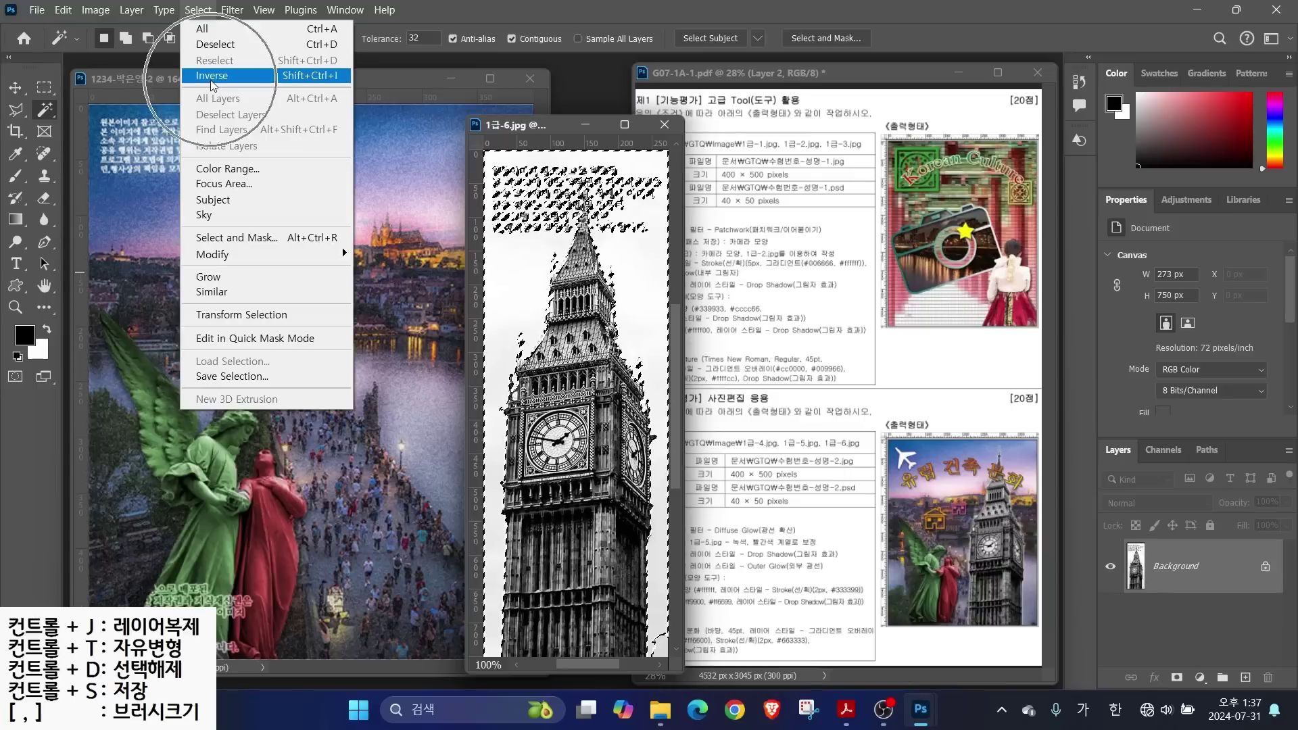
{"action": "left_click", "coordinate": [495, 284]}
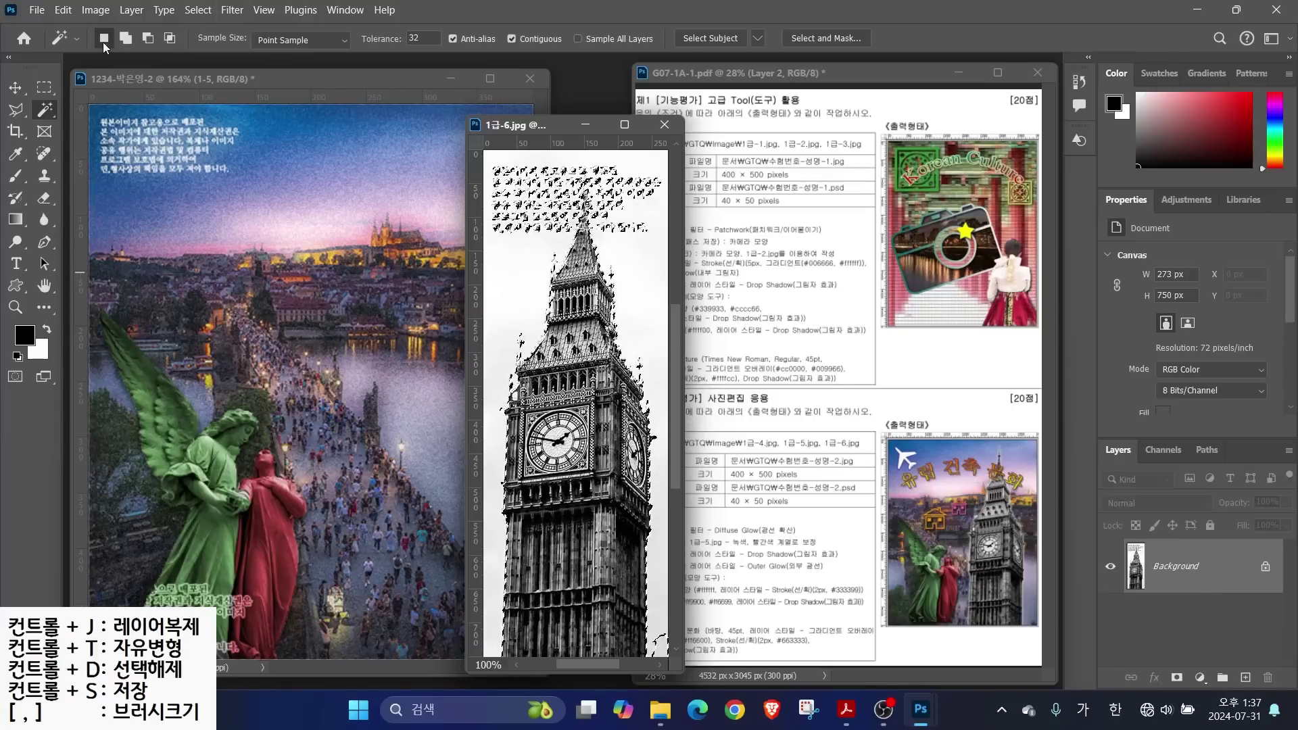
{"action": "right_click", "coordinate": [16, 109]}
{"action": "left_click", "coordinate": [101, 126]}
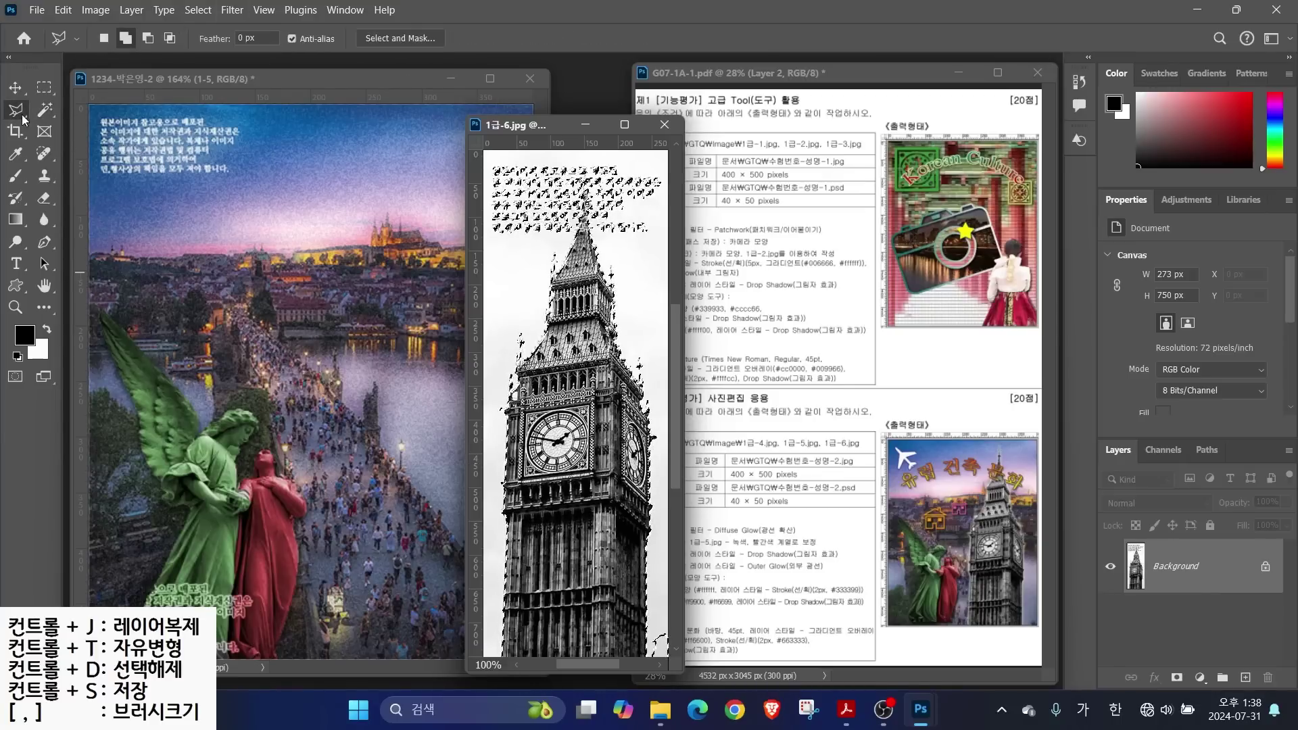
{"action": "right_click", "coordinate": [15, 110]}
{"action": "left_click", "coordinate": [85, 110]}
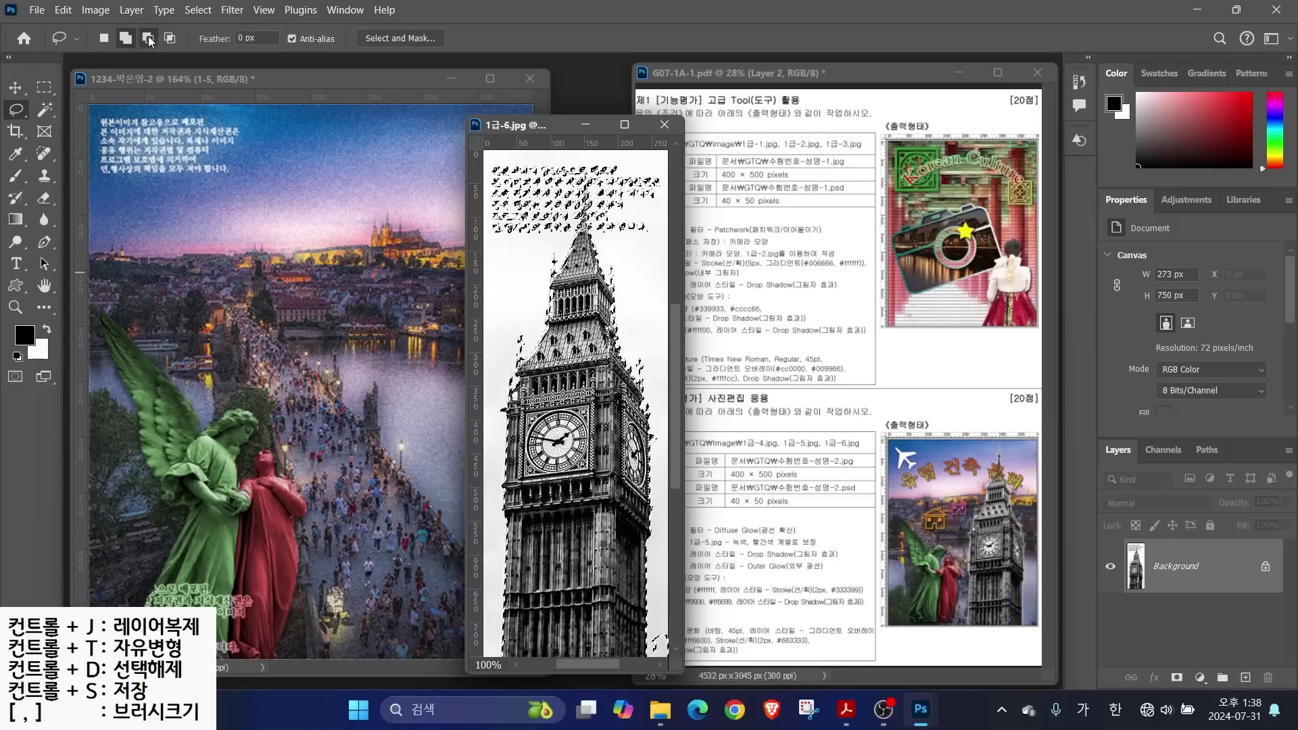
{"action": "mouse_move", "coordinate": [608, 242]}
{"action": "left_mouse_down"}
{"action": "mouse_move", "coordinate": [661, 161]}
{"action": "mouse_move", "coordinate": [487, 171]}
{"action": "mouse_move", "coordinate": [534, 248]}
{"action": "mouse_move", "coordinate": [571, 231]}
{"action": "mouse_move", "coordinate": [581, 190]}
{"action": "mouse_move", "coordinate": [608, 242]}
{"action": "left_mouse_up"}
Move the clock tower into the poster, close the photo, and name the layer 1-6
{"action": "key", "text": "v"}
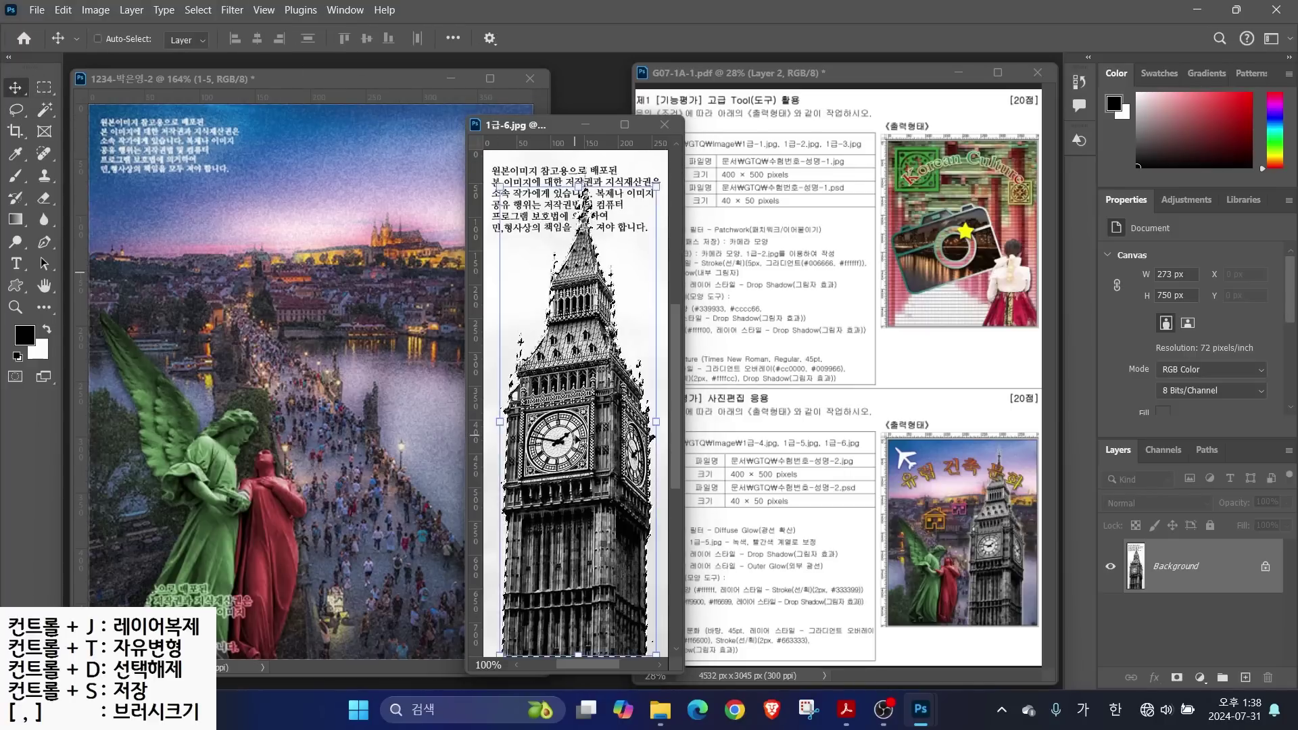
{"action": "left_click_drag", "start_coordinate": [574, 405], "coordinate": [338, 406]}
{"action": "left_click", "coordinate": [664, 125]}
{"action": "double_click", "coordinate": [1176, 566]}
{"action": "type", "text": "1-6"}
{"action": "key", "text": "Return"}
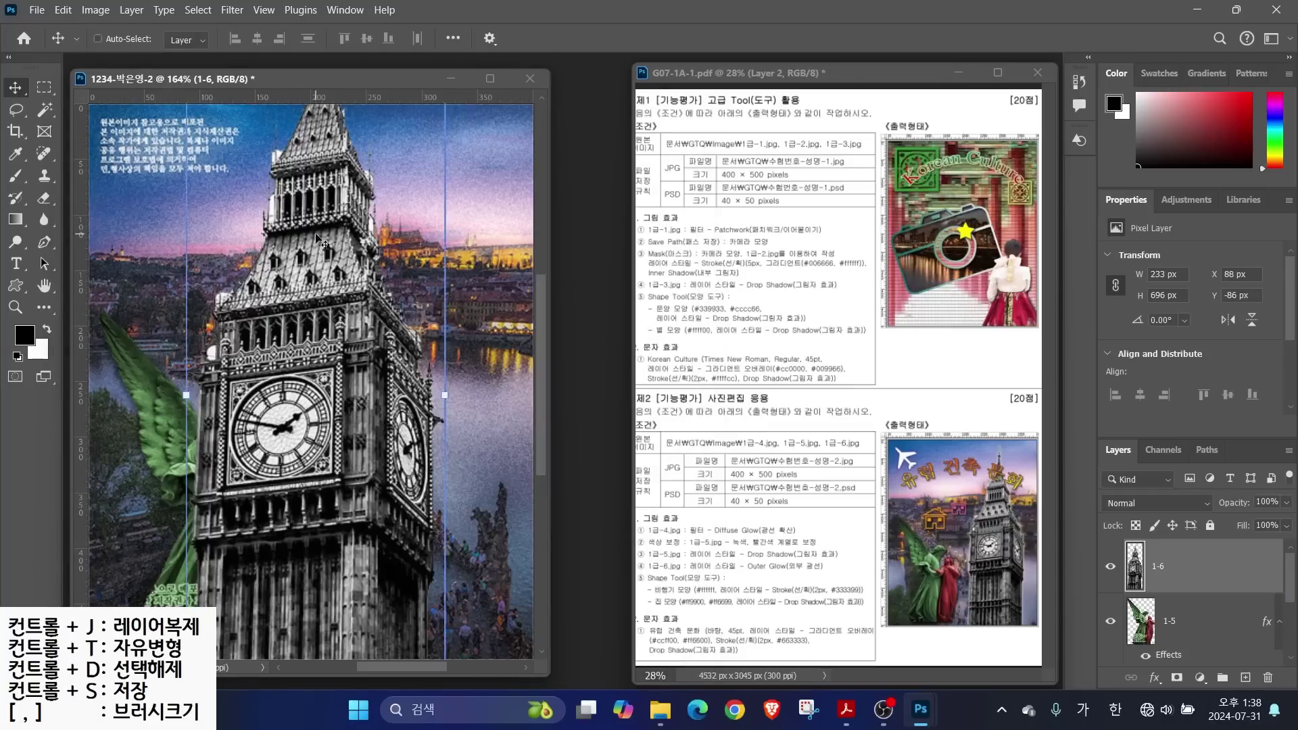
Scale the tower to 157×470 px and position it on the right side
{"action": "key", "text": "ctrl+t"}
{"action": "left_click_drag", "start_coordinate": [186, 395], "coordinate": [303, 395]}
{"action": "left_click_drag", "start_coordinate": [415, 108], "coordinate": [421, 311]}
{"action": "left_click_drag", "start_coordinate": [486, 192], "coordinate": [504, 138]}
{"action": "key", "text": "Return"}
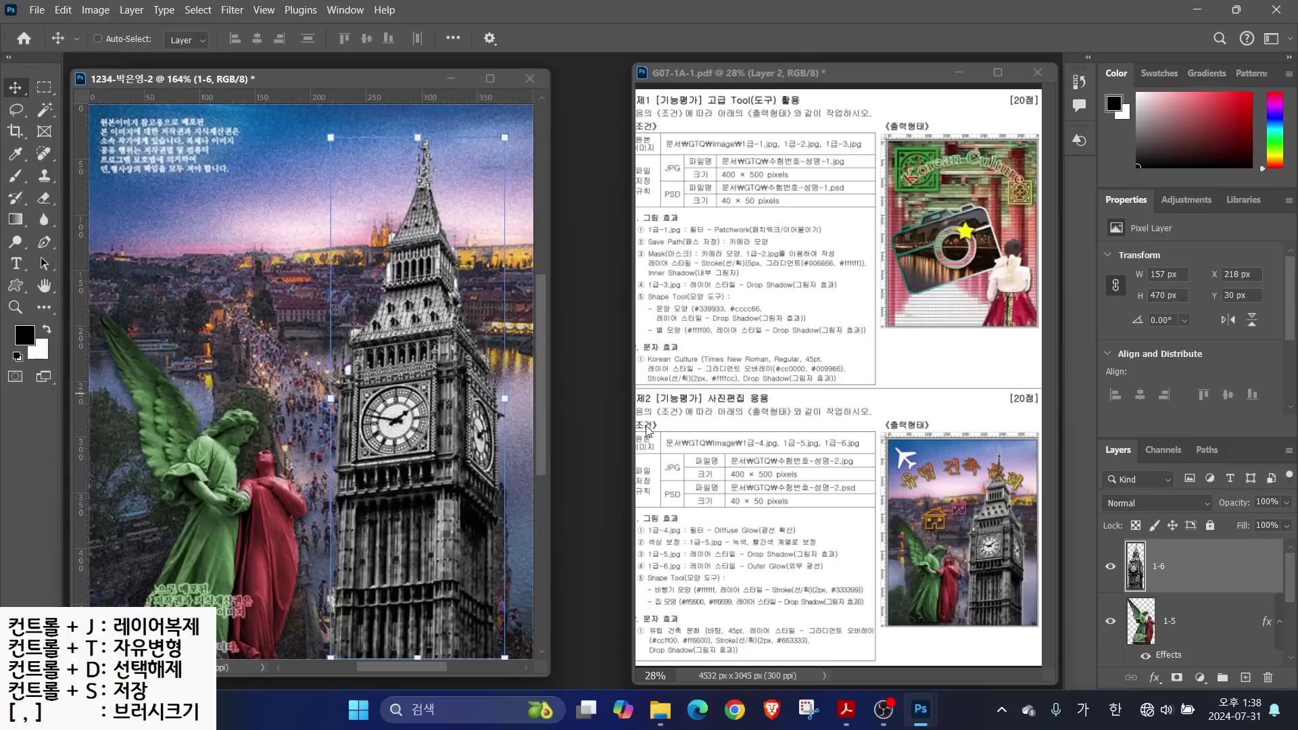
{"action": "key", "text": "ctrl"}
{"action": "left_click", "coordinate": [1152, 679]}
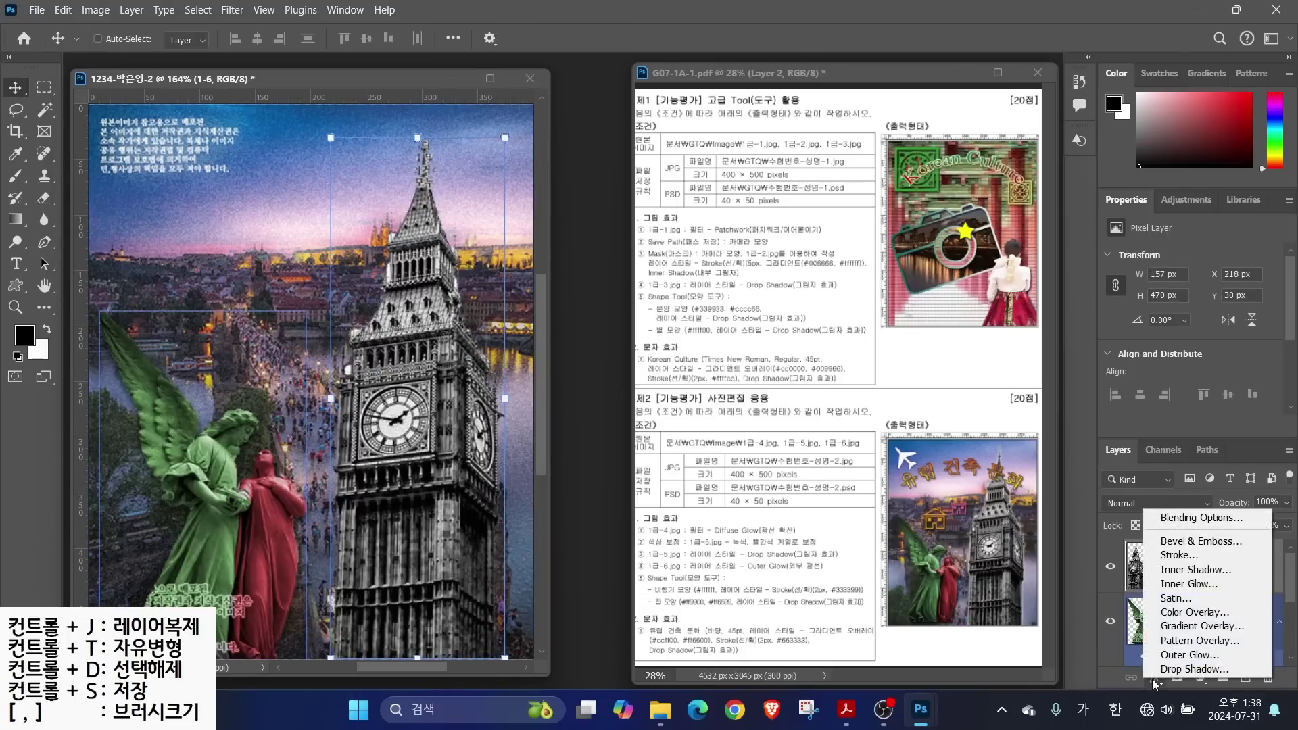
Give layer 1-6 a white Outer Glow and raise its opacity to about 70%
{"action": "left_click", "coordinate": [1180, 654]}
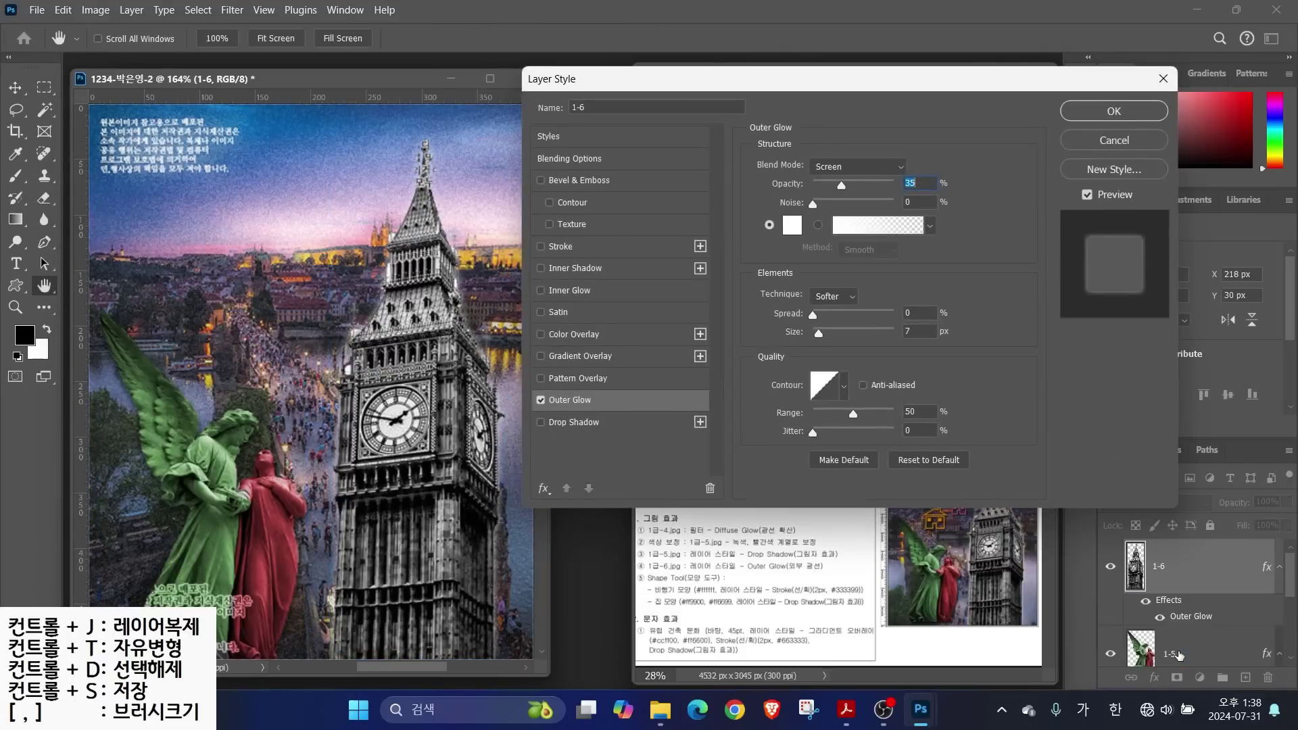
{"action": "left_click", "coordinate": [540, 400]}
{"action": "left_click", "coordinate": [541, 400]}
{"action": "left_click", "coordinate": [541, 401]}
{"action": "left_click", "coordinate": [541, 400]}
{"action": "left_click_drag", "start_coordinate": [841, 187], "coordinate": [871, 200]}
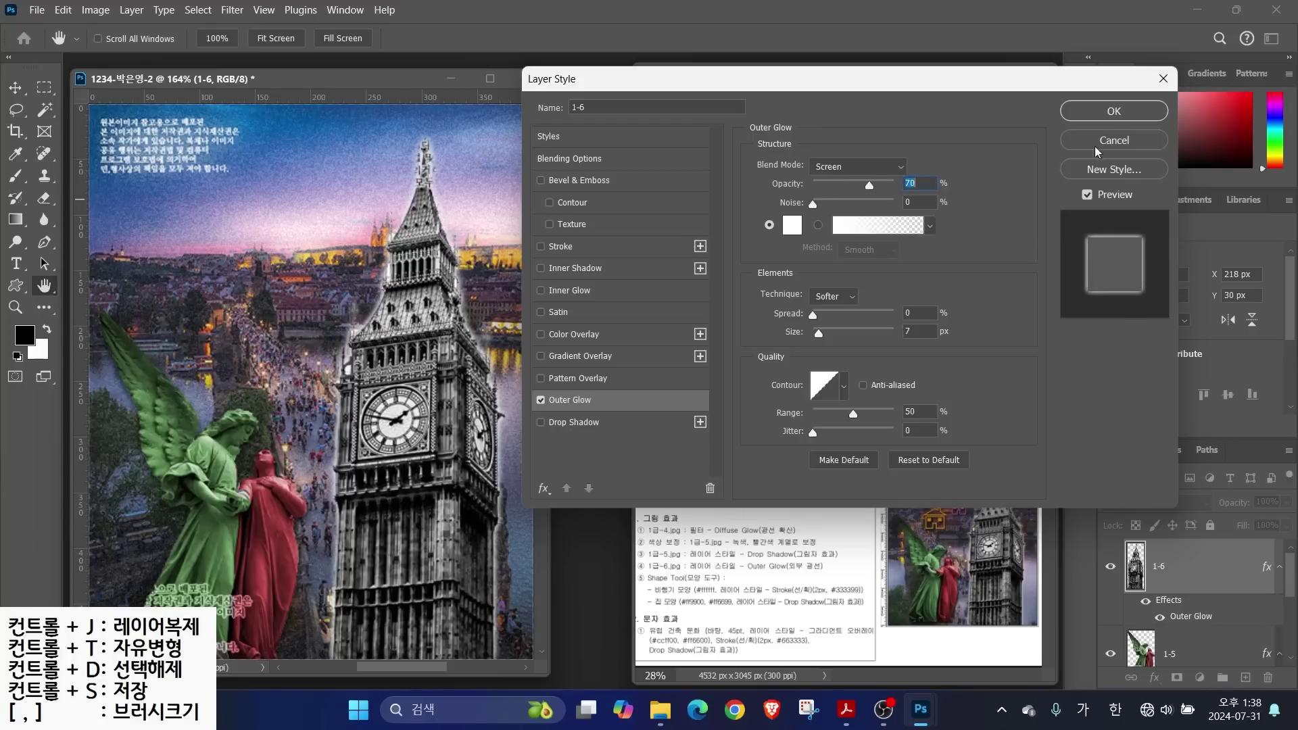
{"action": "left_click", "coordinate": [1111, 112]}
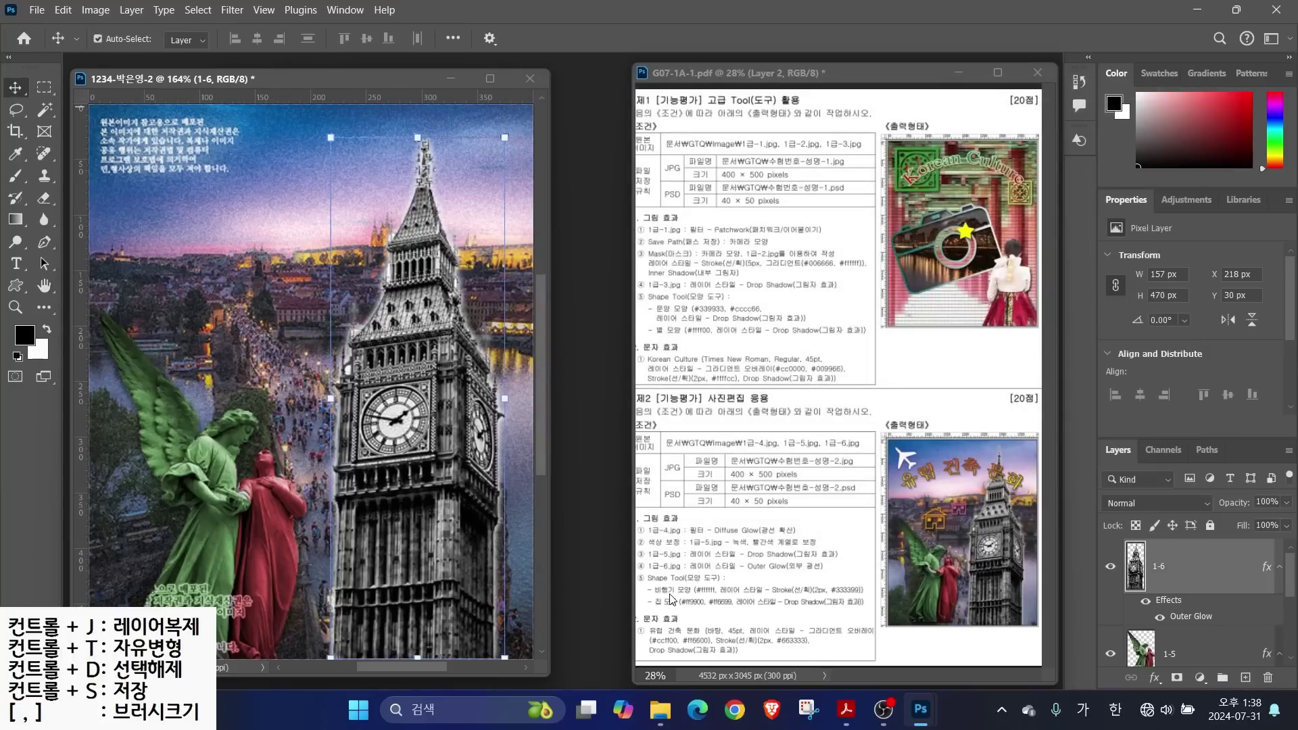
Draw an Airplane symbol shape at the poster's top-left and fill it white
{"action": "left_click", "coordinate": [16, 286]}
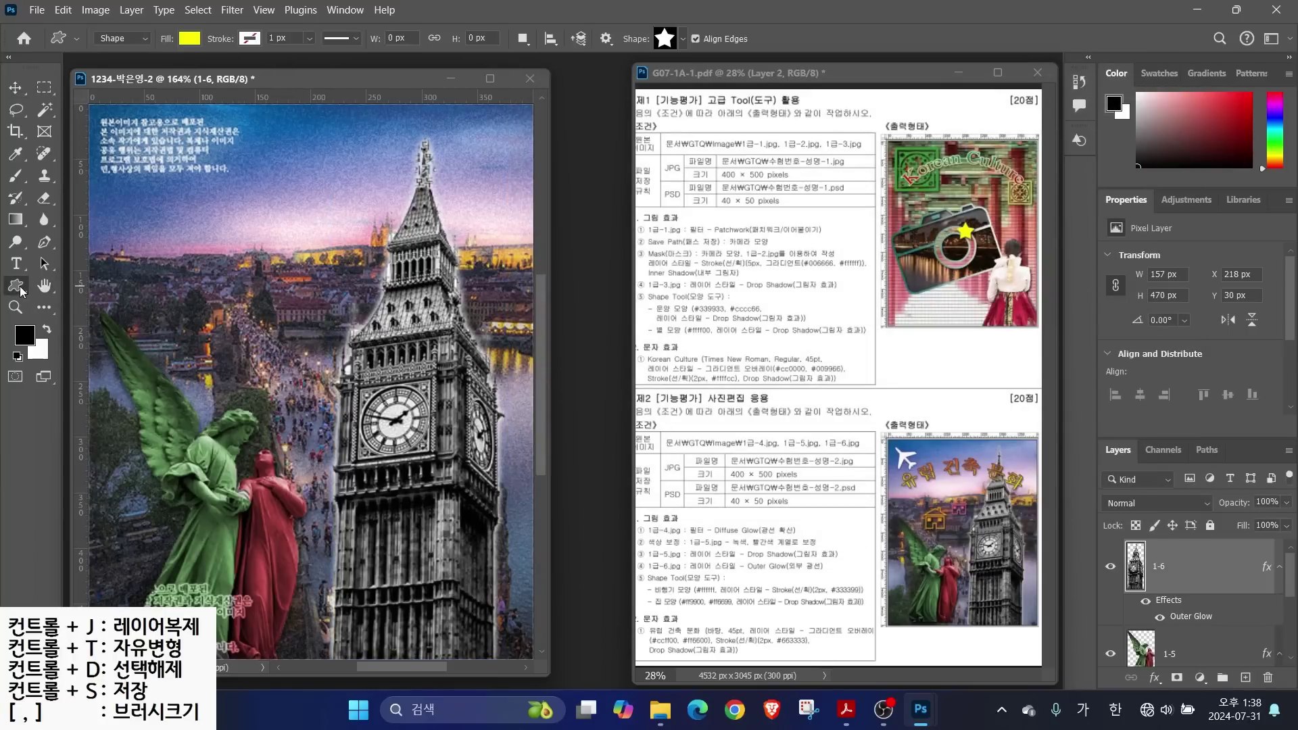
{"action": "left_click", "coordinate": [666, 39]}
{"action": "scroll", "coordinate": [797, 620], "scroll_direction": "down", "scroll_amount": 5}
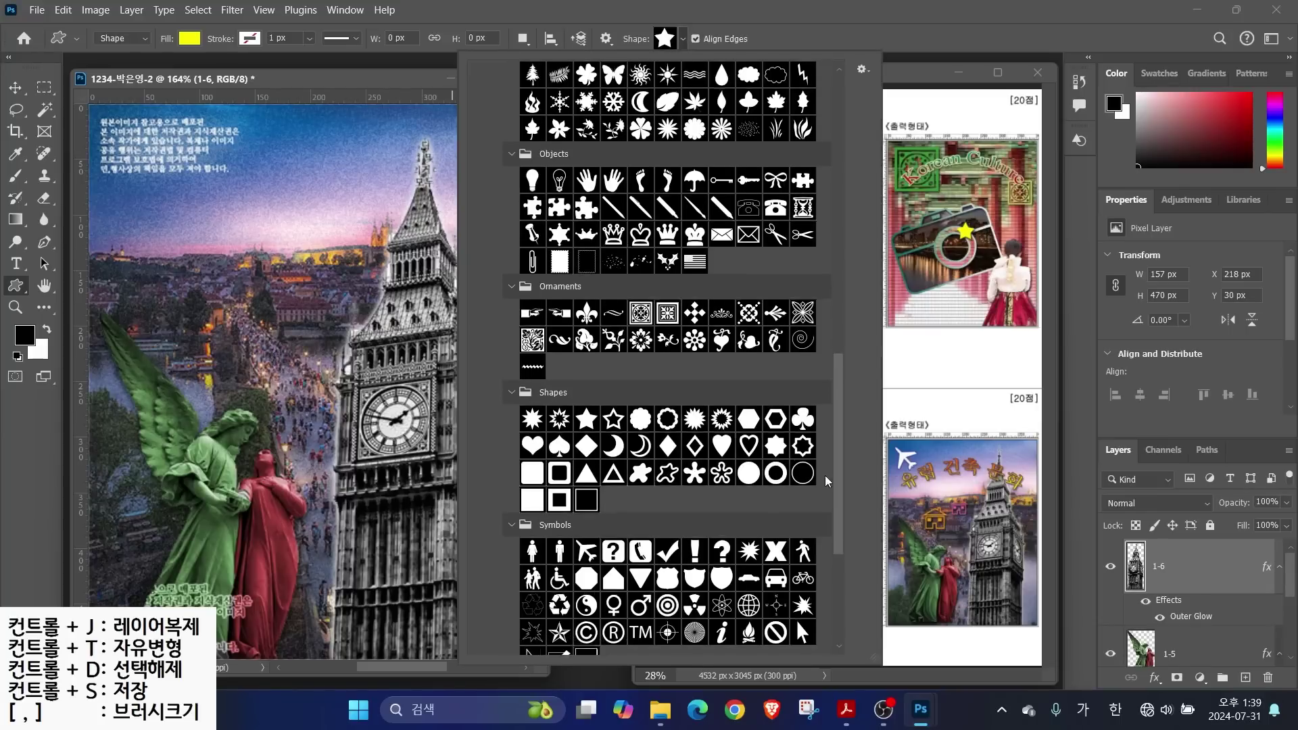
{"action": "double_click", "coordinate": [586, 298]}
{"action": "left_click_drag", "start_coordinate": [106, 118], "coordinate": [180, 190]}
{"action": "left_click", "coordinate": [1143, 568]}
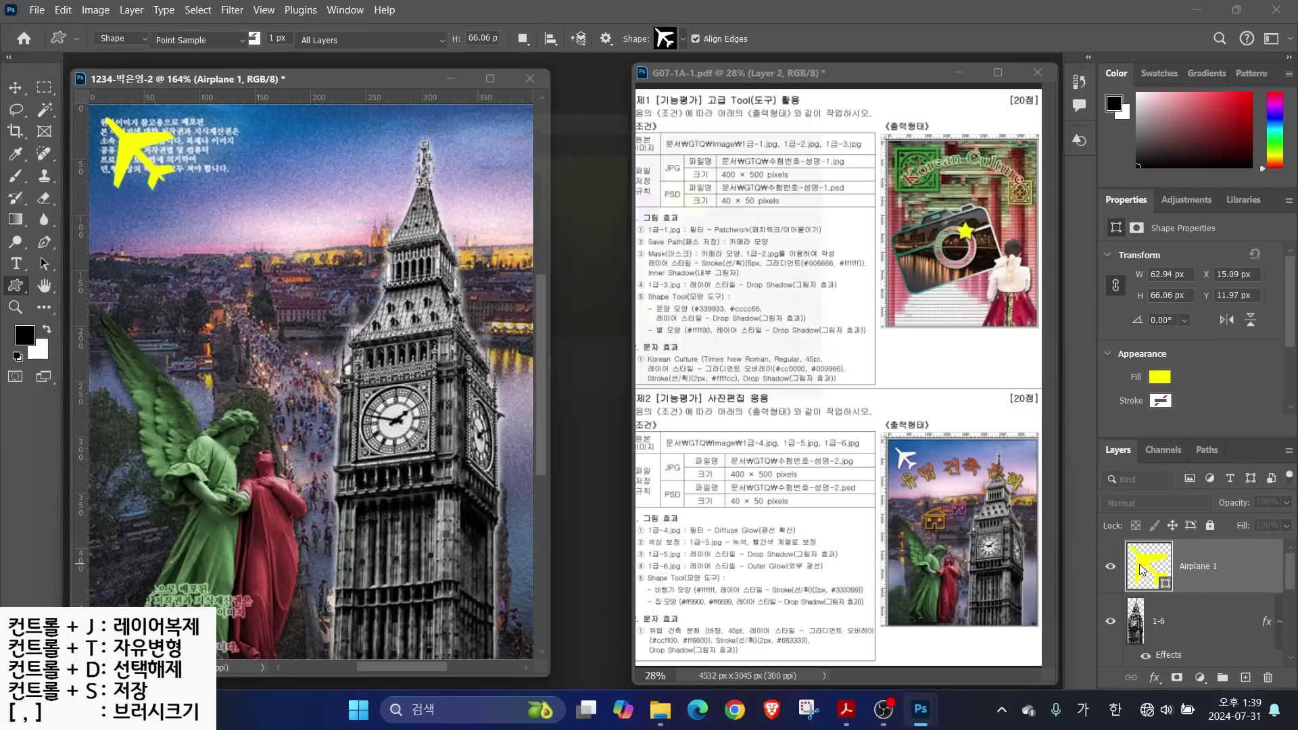
{"action": "double_click", "coordinate": [1142, 568]}
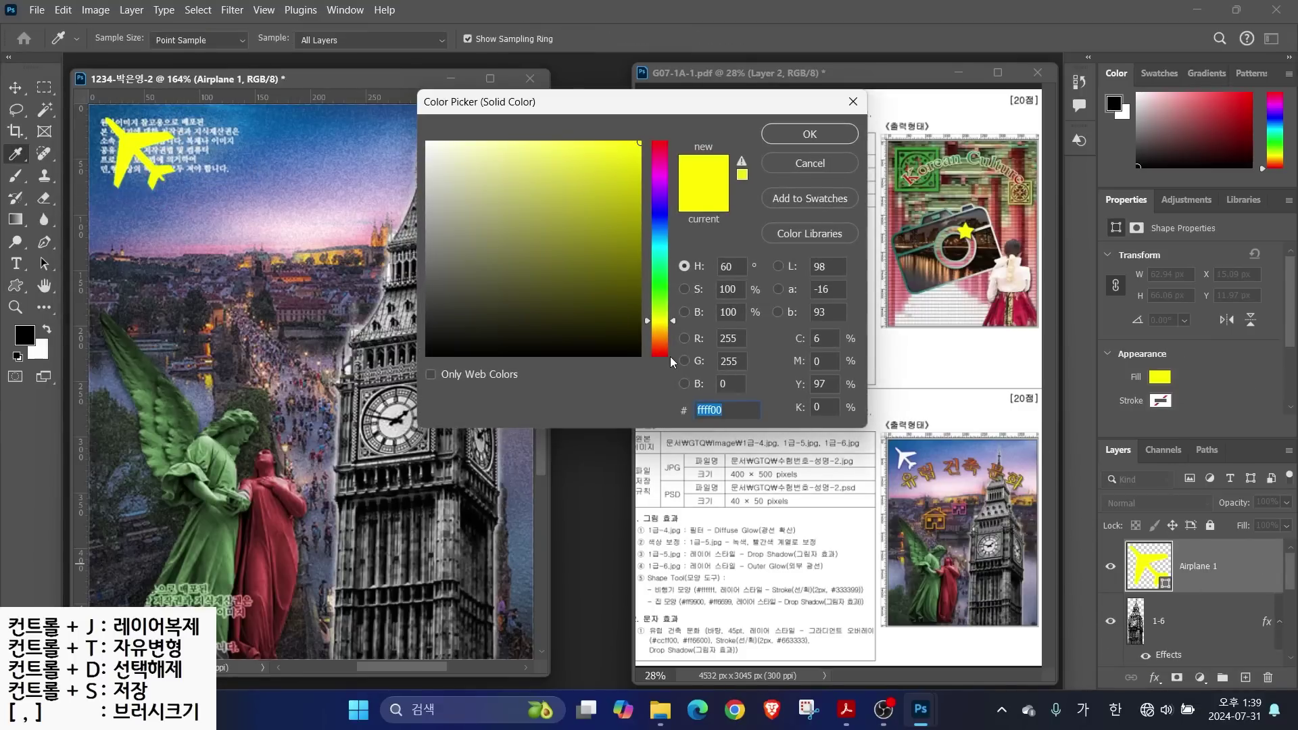
{"action": "left_click_drag", "start_coordinate": [462, 177], "coordinate": [423, 138]}
{"action": "left_click", "coordinate": [794, 140]}
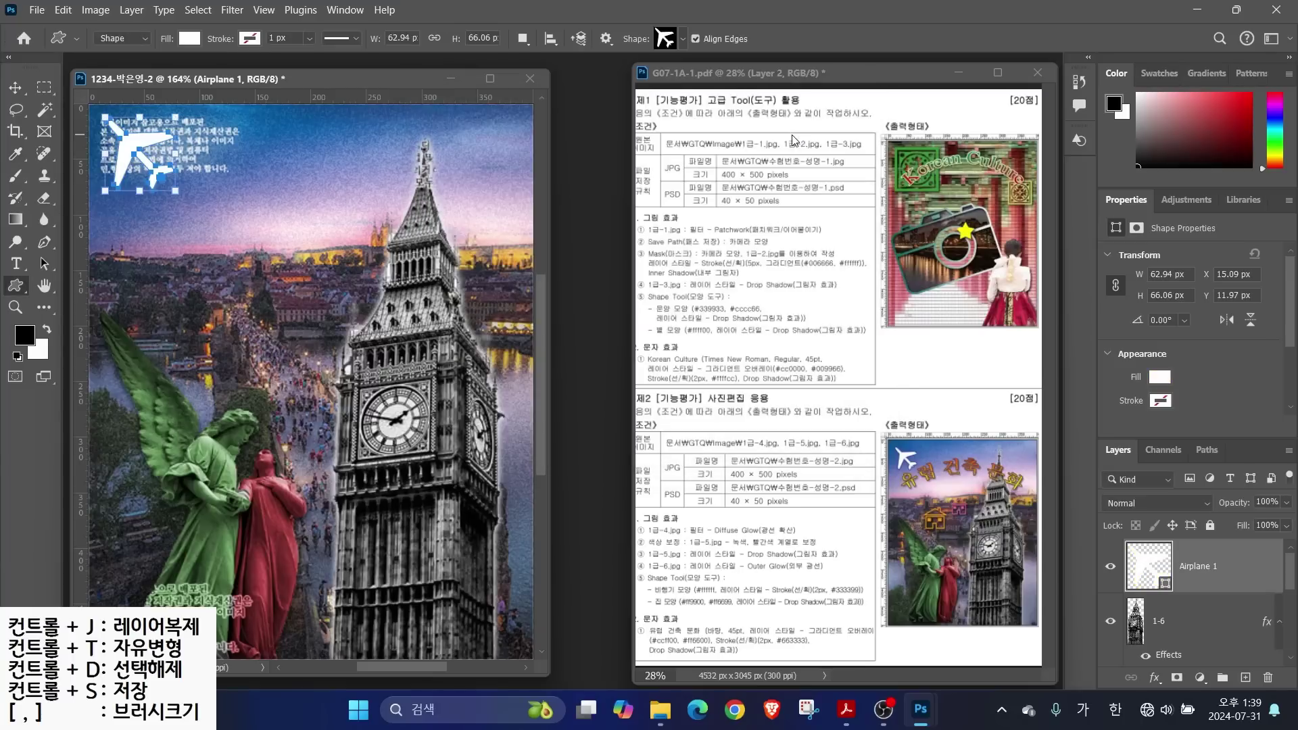
Add a 2 px dark blue #333399 Stroke effect to the airplane
{"action": "left_click", "coordinate": [1156, 678]}
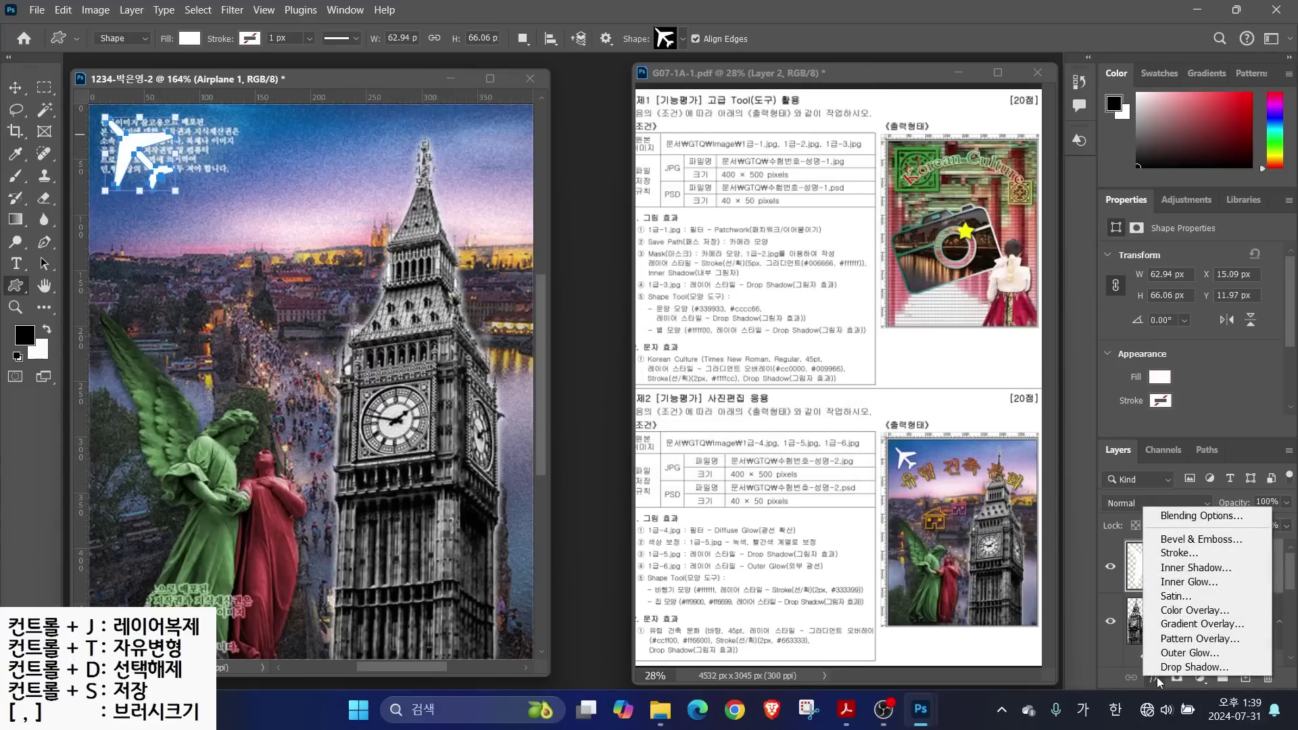
{"action": "left_click", "coordinate": [1177, 553]}
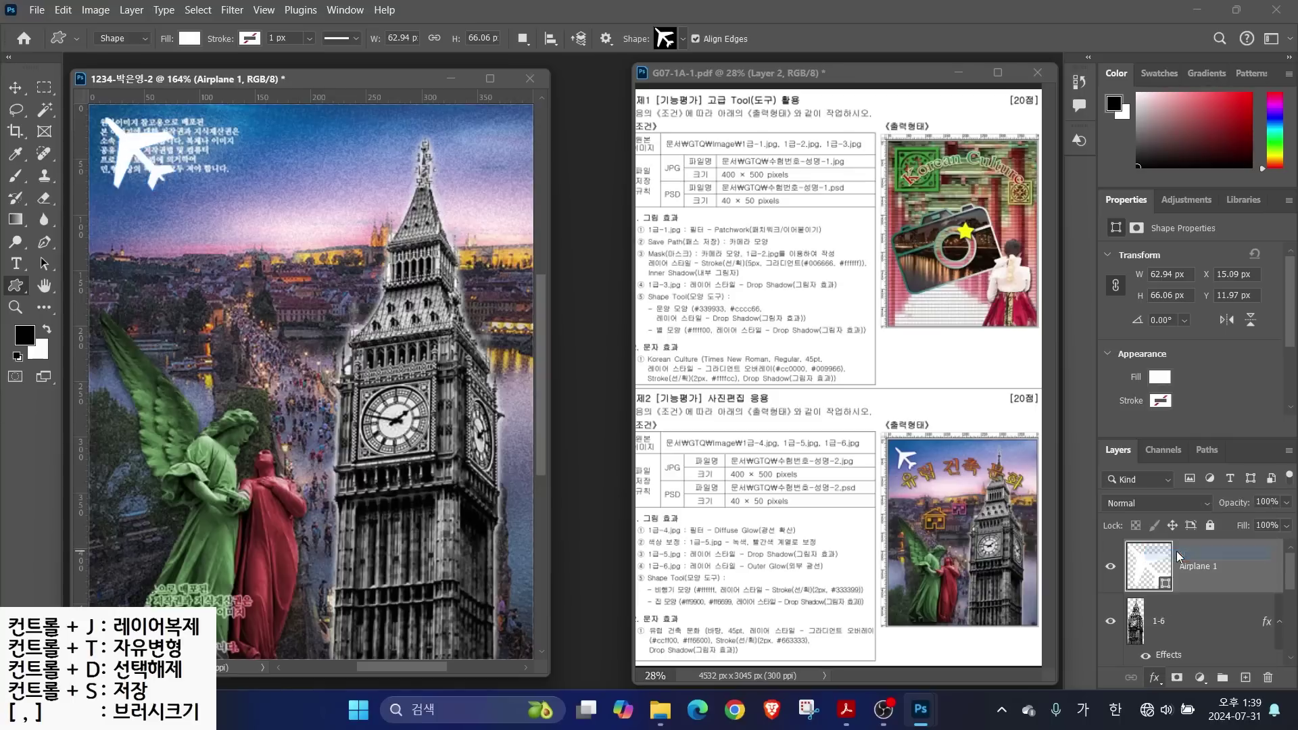
{"action": "left_click", "coordinate": [784, 288]}
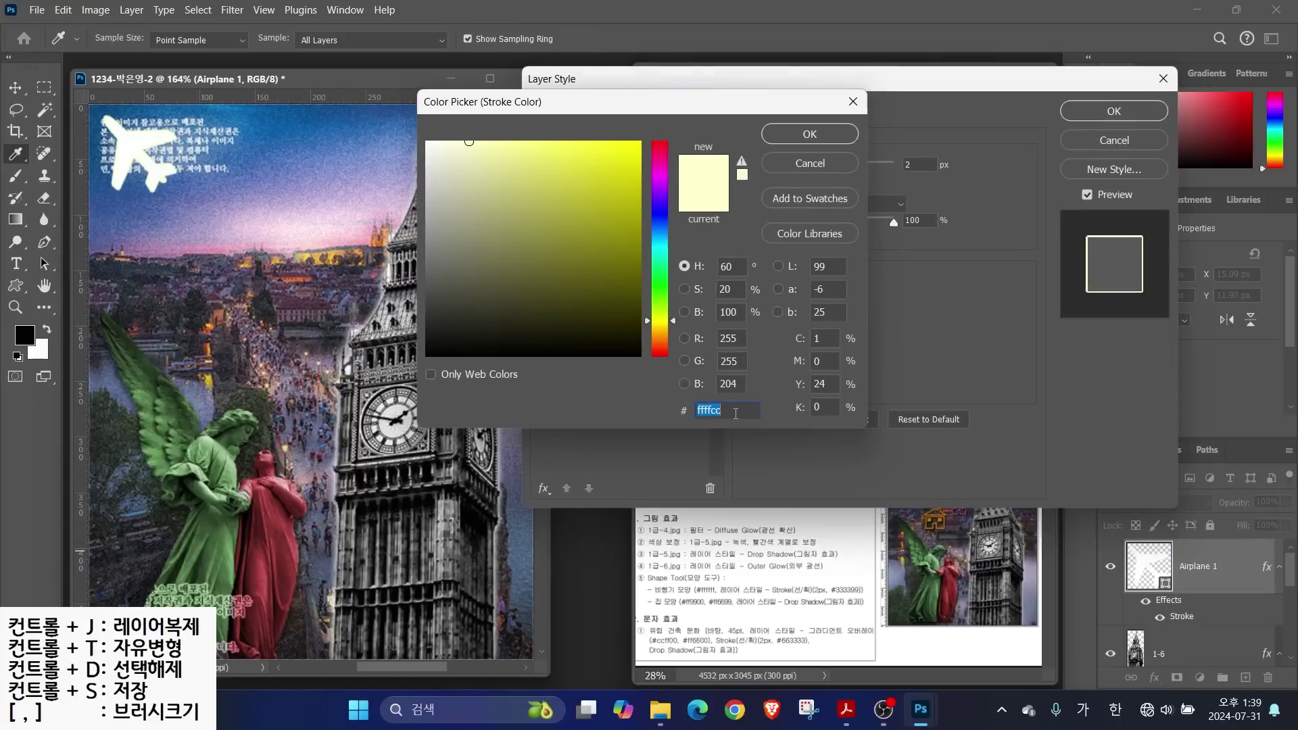
{"action": "type", "text": "333399"}
{"action": "key", "text": "Return"}
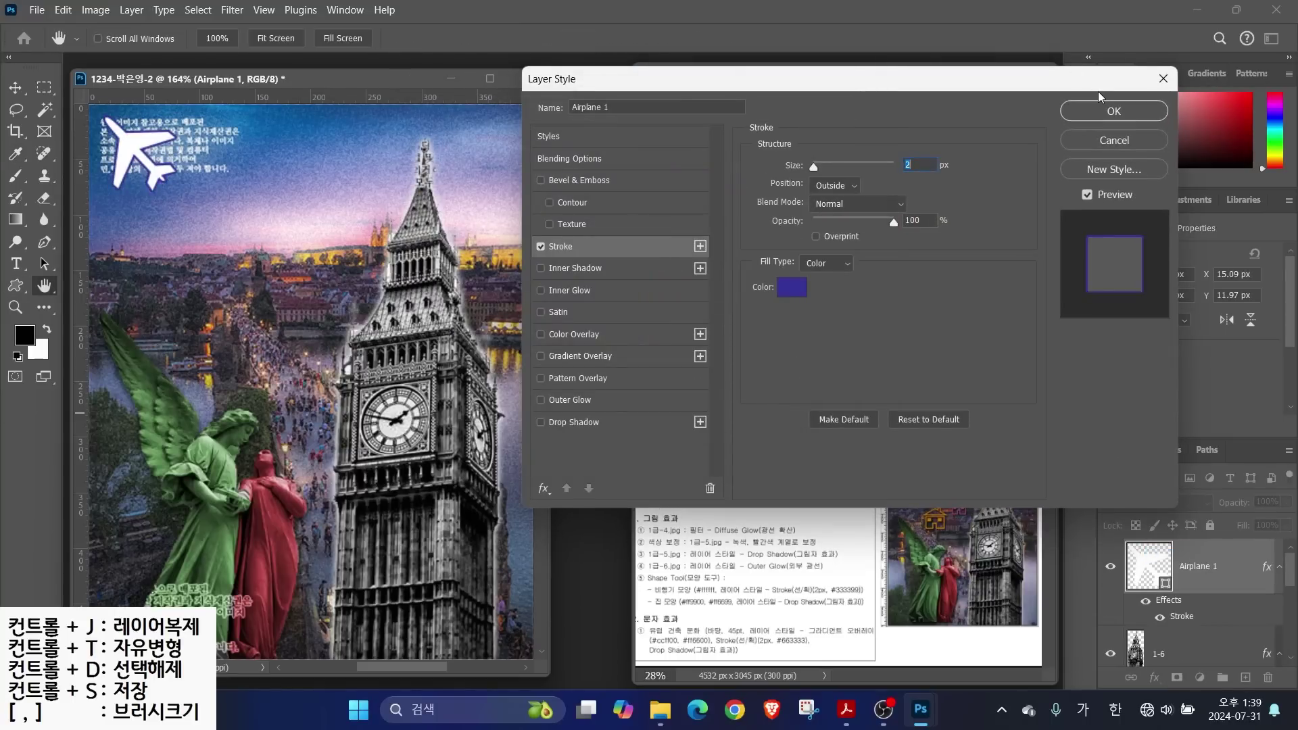
{"action": "left_click", "coordinate": [1107, 110]}
{"action": "left_click", "coordinate": [665, 38]}
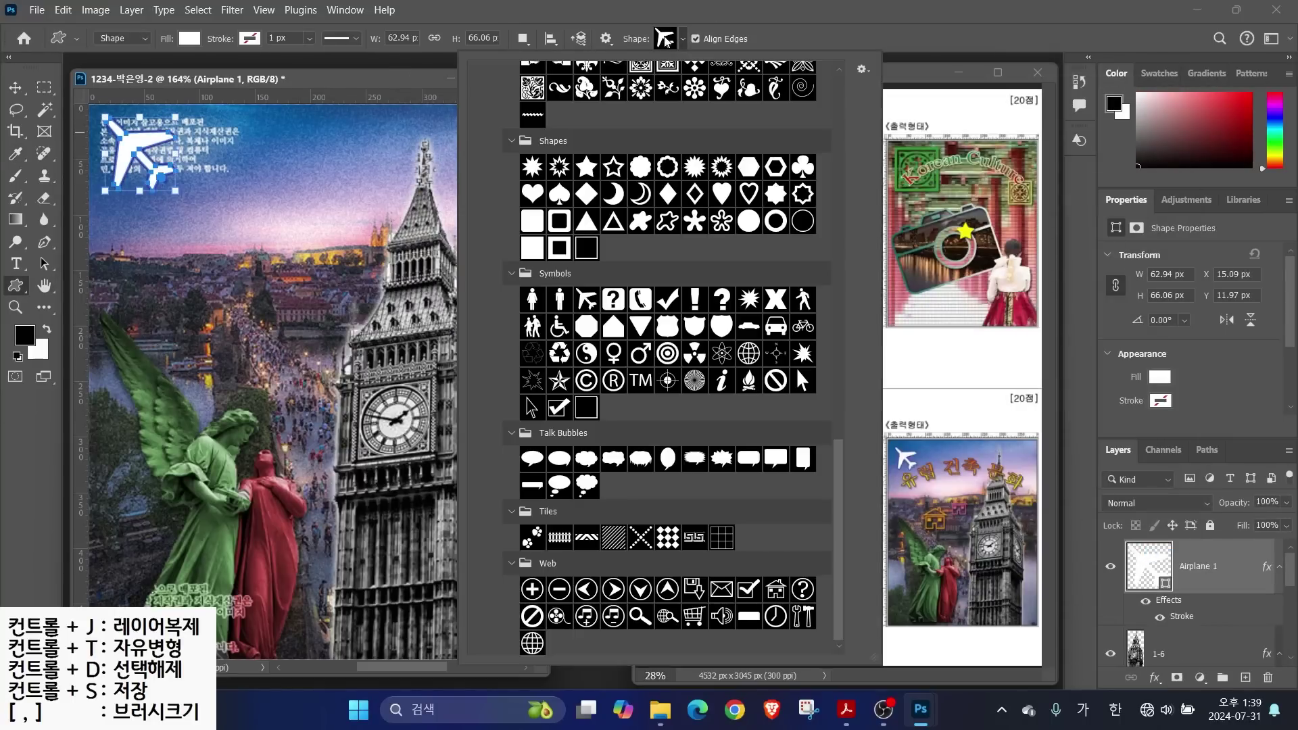
Draw a Home shape left of the clock tower, fill it orange #ff9900, and add a drop shadow
{"action": "double_click", "coordinate": [776, 589]}
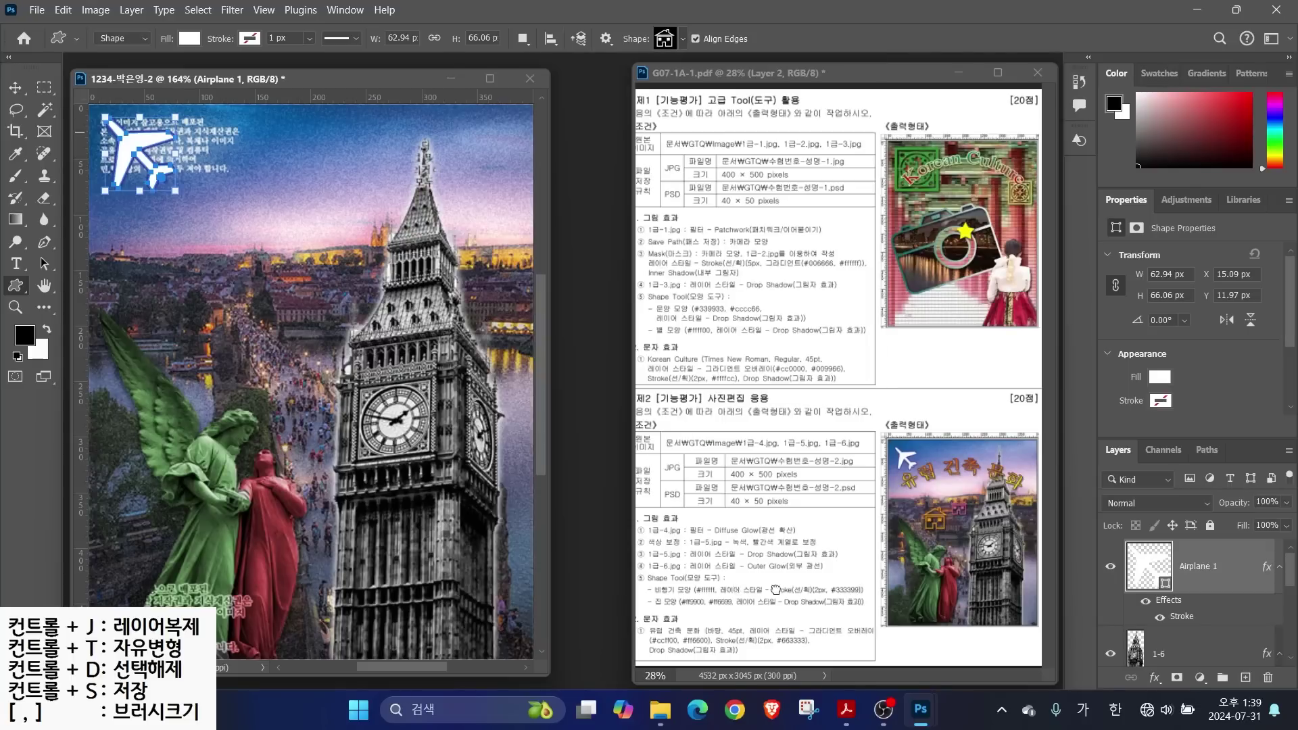
{"action": "left_click_drag", "start_coordinate": [167, 273], "coordinate": [238, 336]}
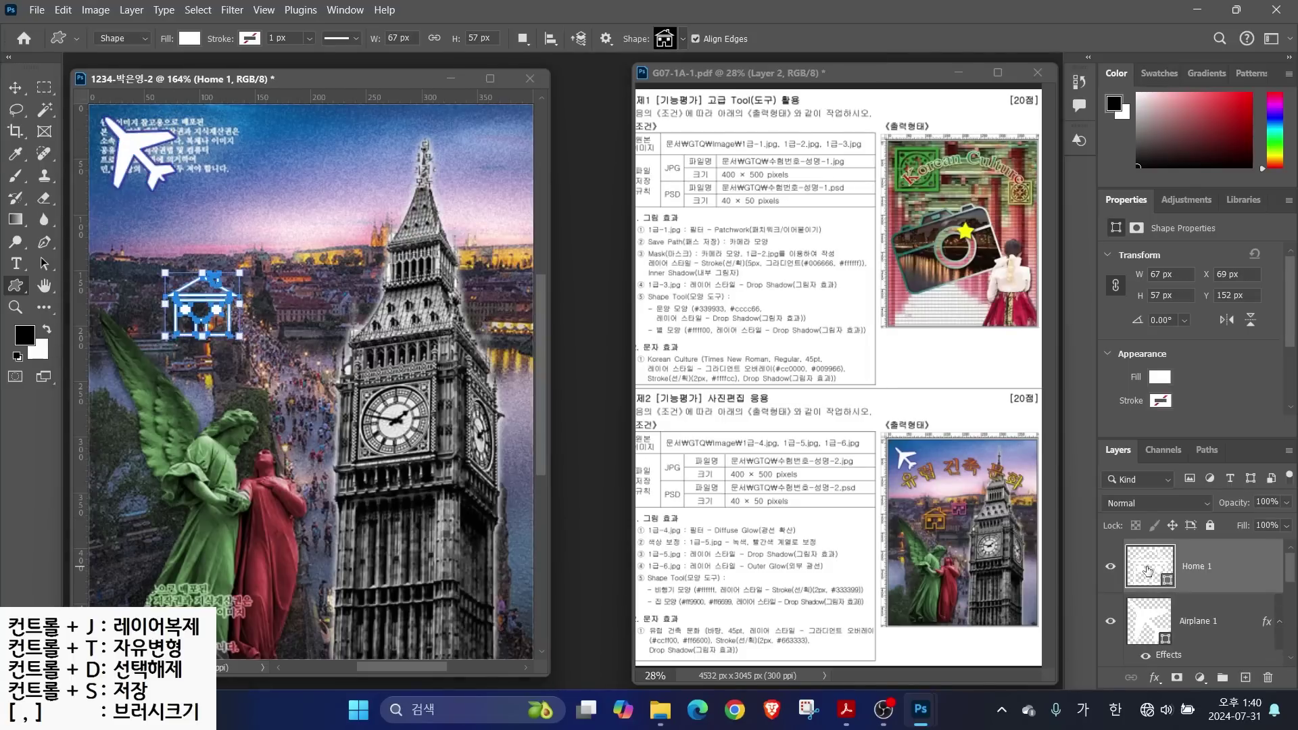
{"action": "double_click", "coordinate": [1148, 572]}
{"action": "type", "text": "09"}
{"action": "key", "text": "BackSpace"}
{"action": "type", "text": "ff9900"}
{"action": "key", "text": "Return"}
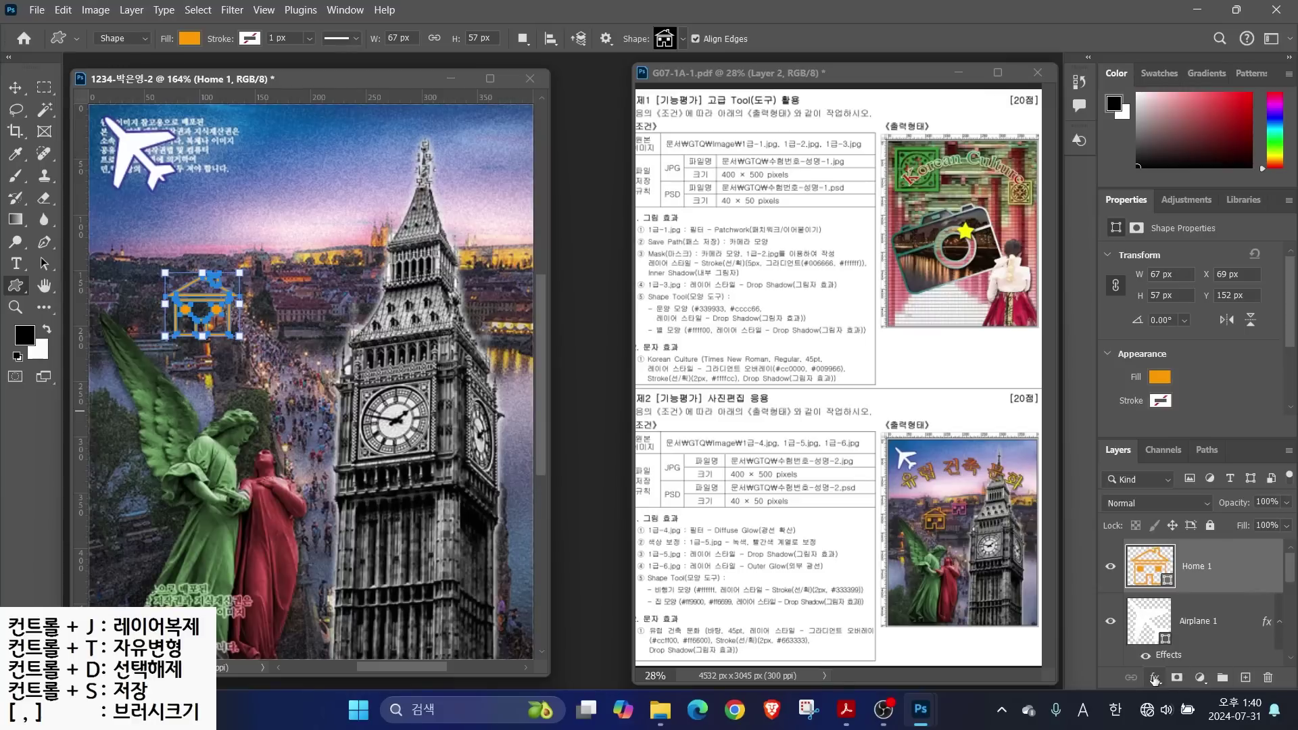
{"action": "left_click", "coordinate": [1154, 677]}
{"action": "left_click", "coordinate": [1189, 661]}
{"action": "key", "text": "Return"}
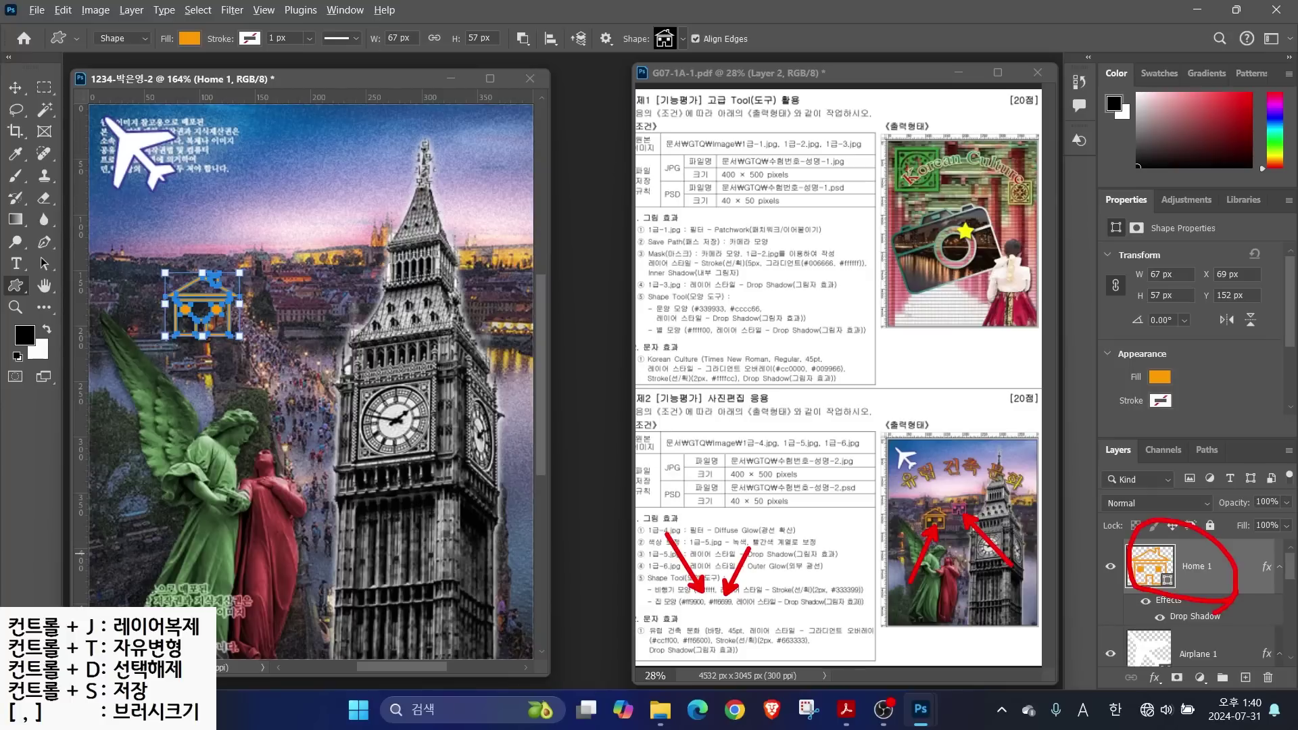
Duplicate the house, move the copy up-right, shrink it, and fill it pink #ff6699
{"action": "key", "text": "ctrl+j"}
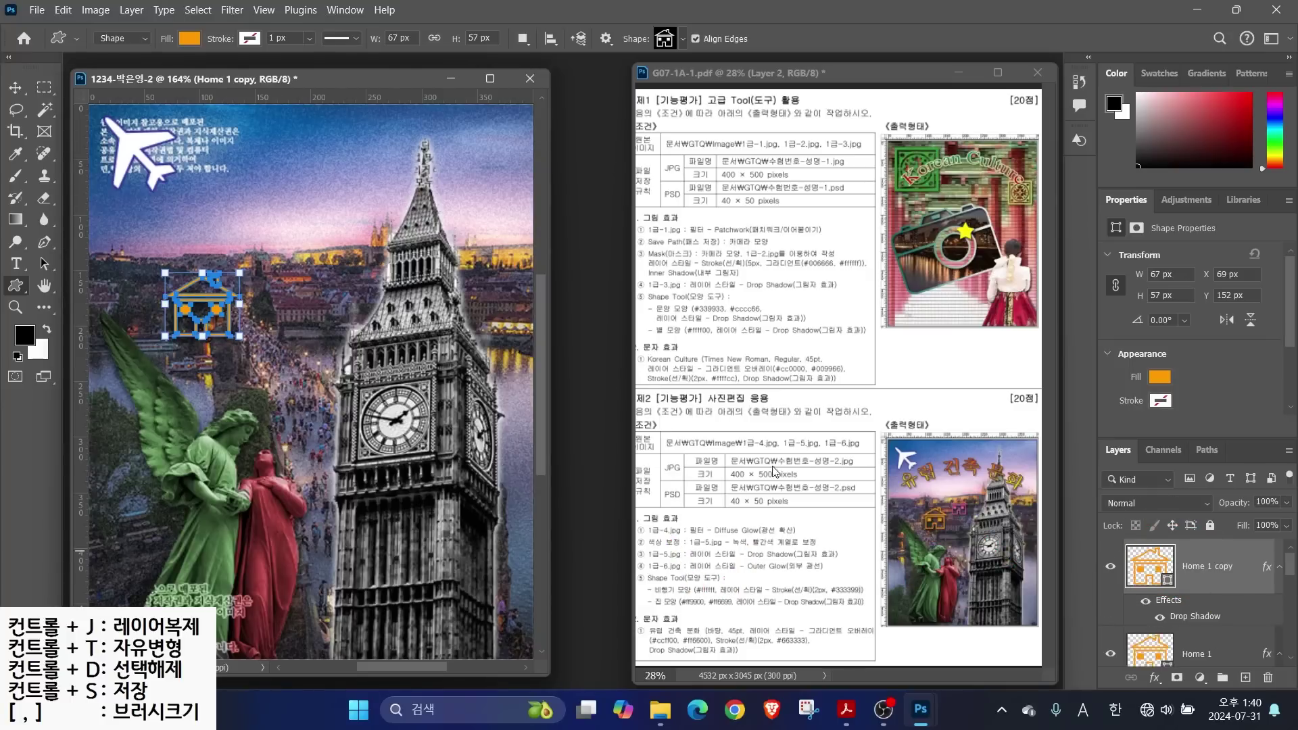
{"action": "left_click", "coordinate": [15, 87]}
{"action": "left_click_drag", "start_coordinate": [212, 302], "coordinate": [287, 270]}
{"action": "key", "text": "ctrl+t"}
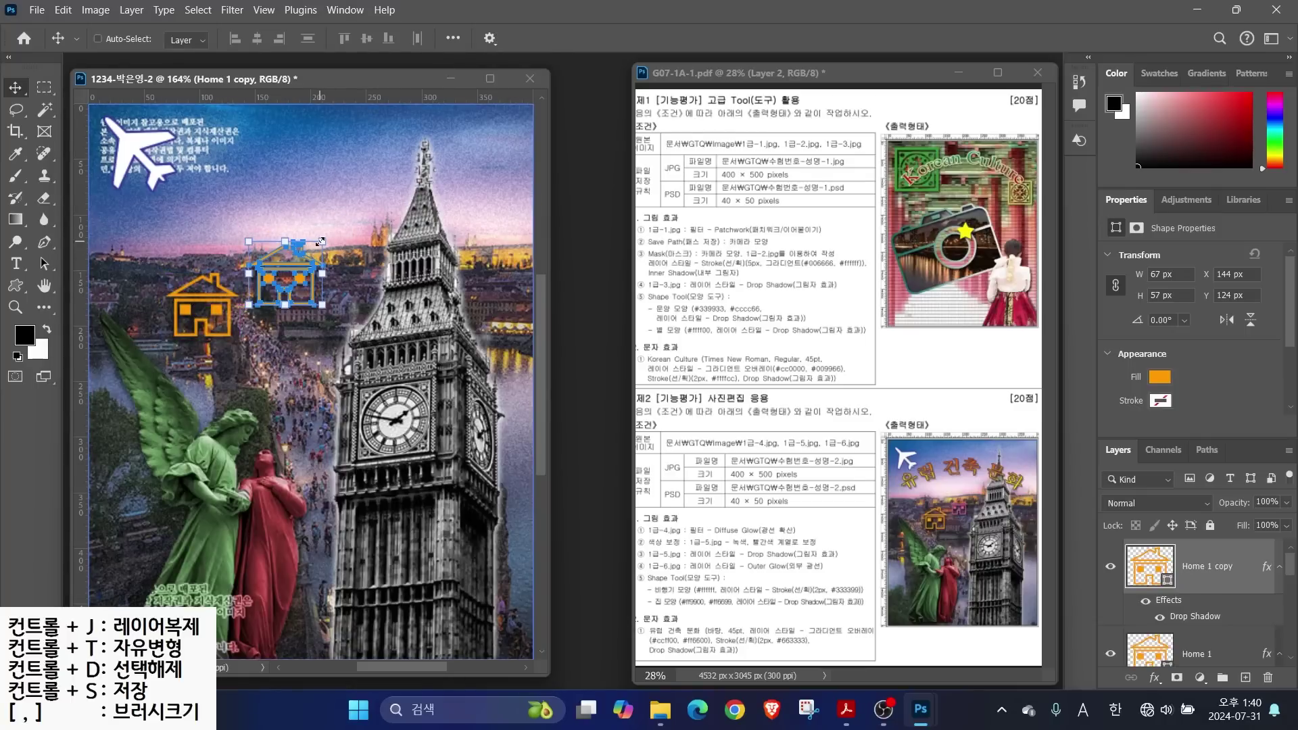
{"action": "left_click_drag", "start_coordinate": [320, 241], "coordinate": [289, 273]}
{"action": "key", "text": "Return"}
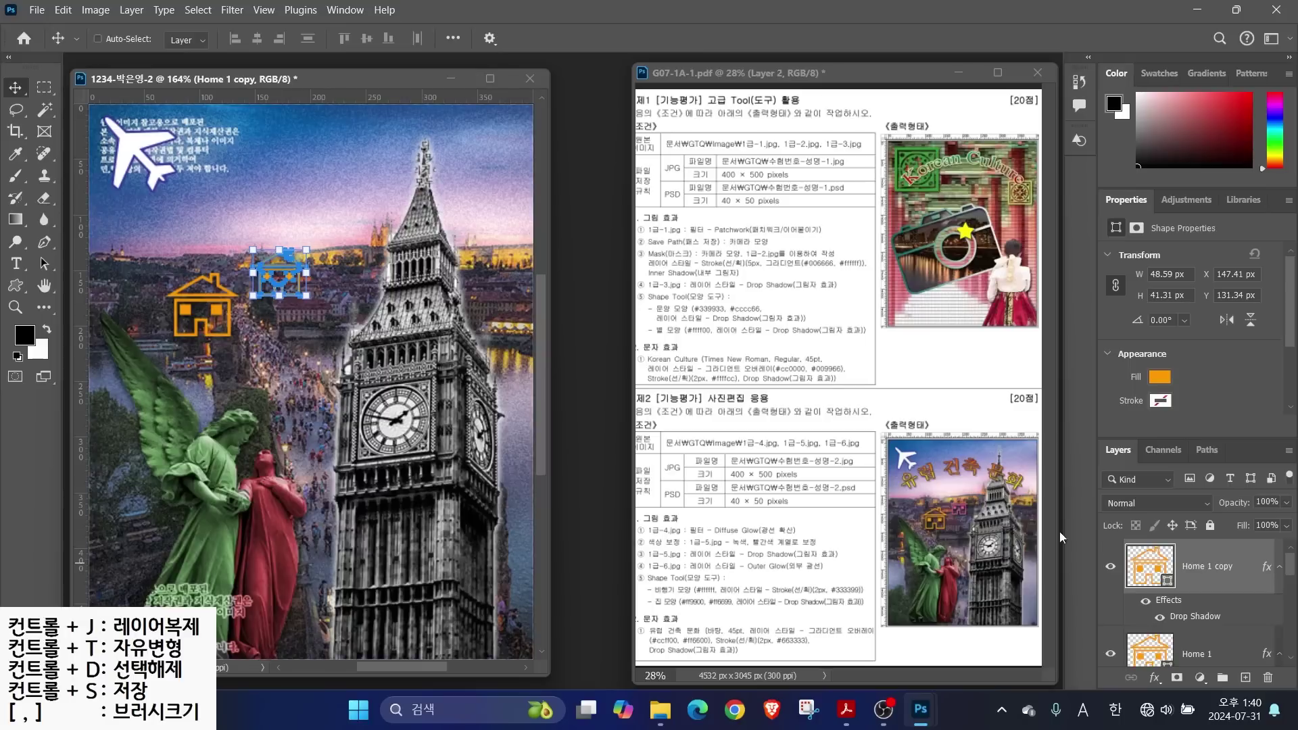
{"action": "double_click", "coordinate": [1153, 571]}
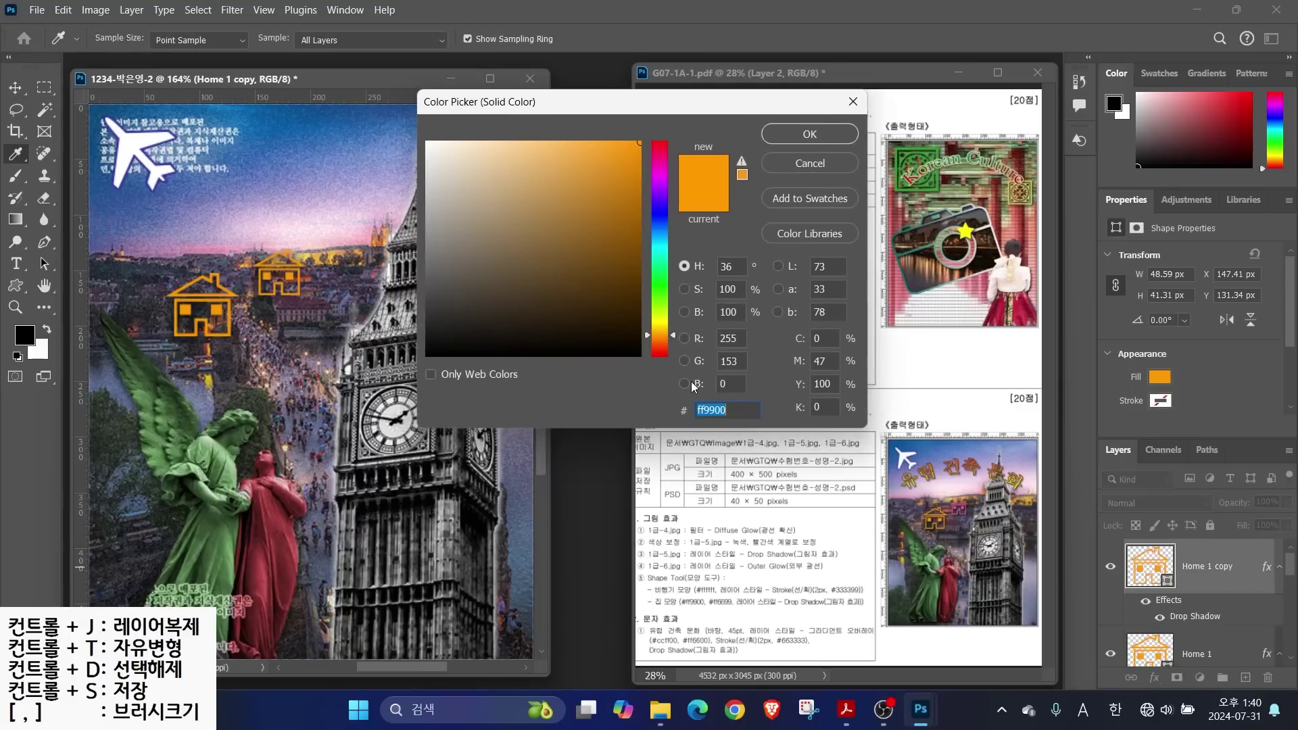
{"action": "type", "text": "ff6699"}
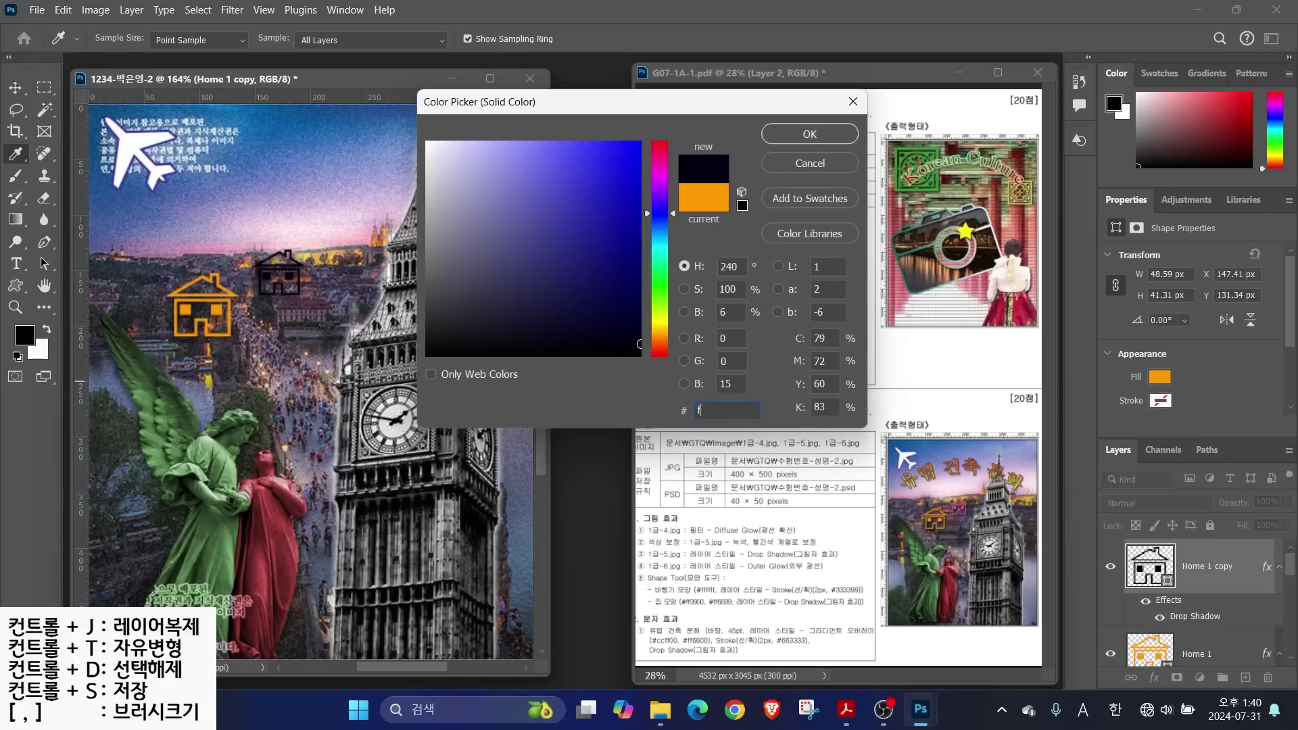
{"action": "key", "text": "Return"}
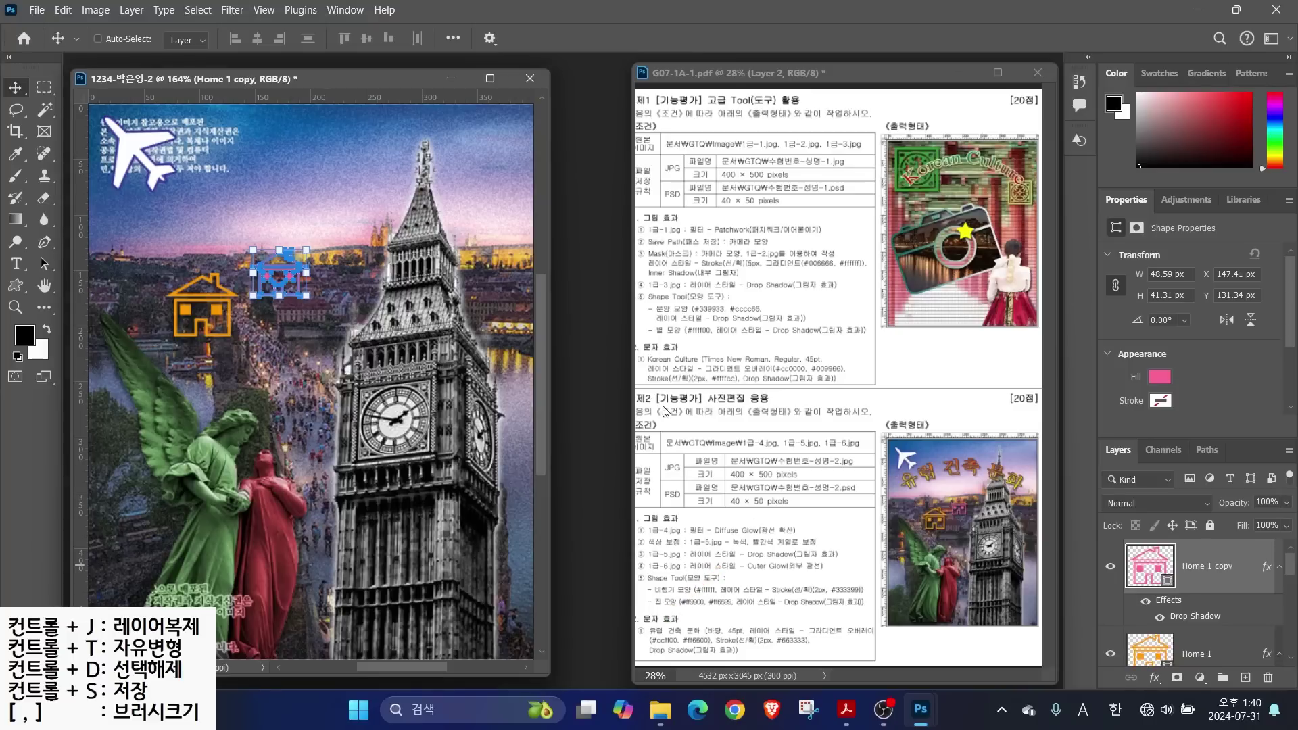
Type the title '유럽 건축 문화' above the houses
{"action": "left_click", "coordinate": [16, 263]}
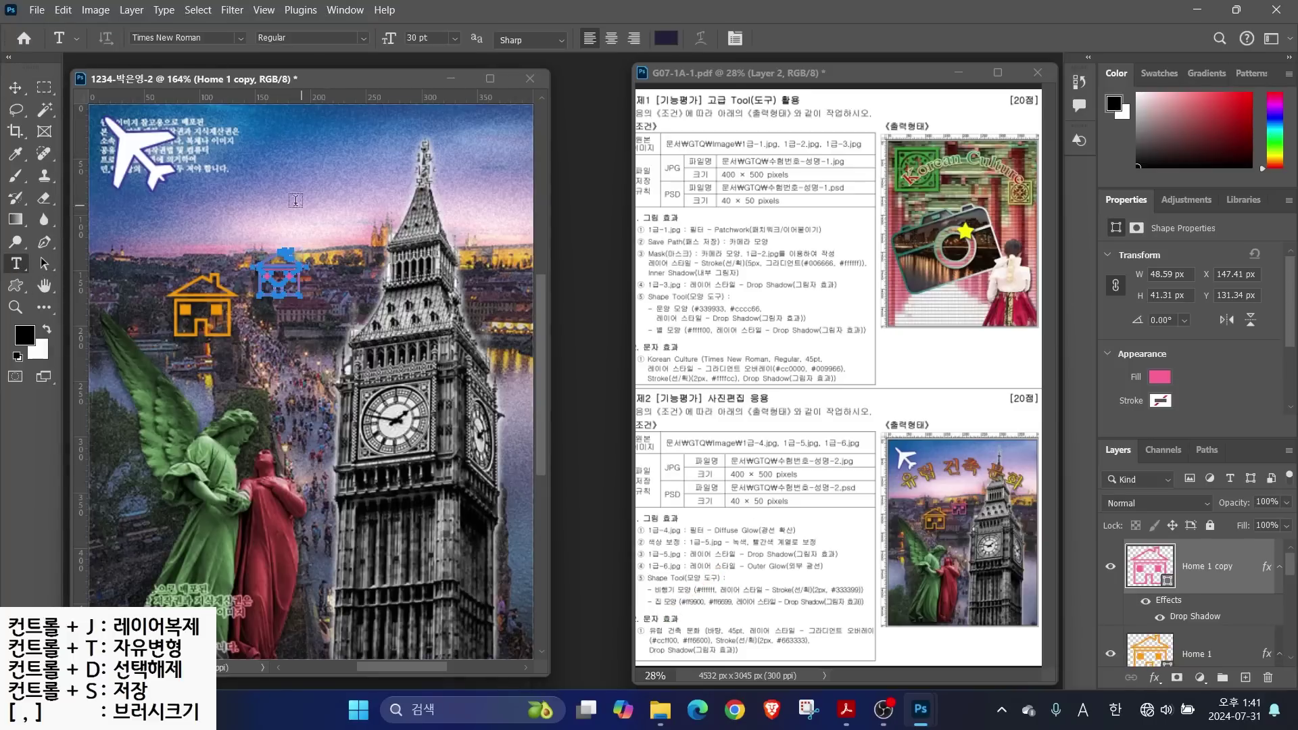
{"action": "left_click", "coordinate": [201, 232]}
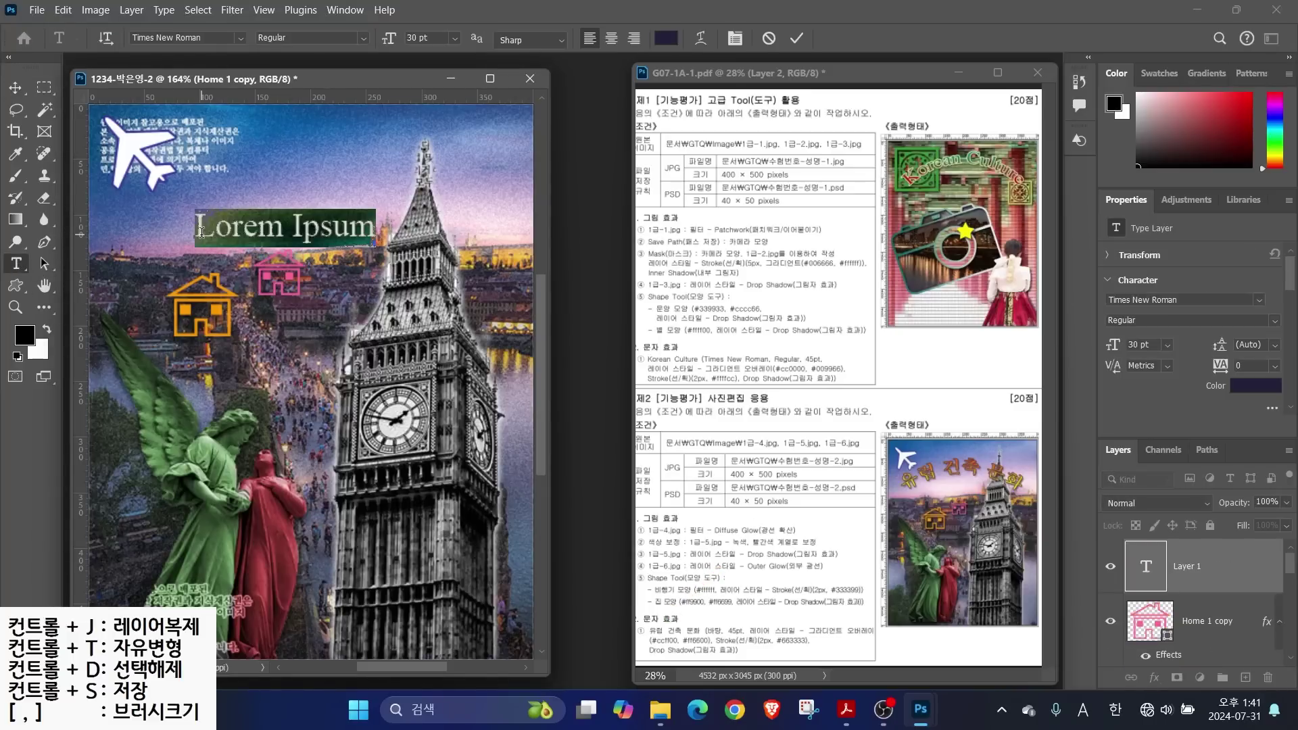
{"action": "key", "text": "Hangul"}
{"action": "type", "text": "유럽 건축"}
{"action": "type", "text": "문화"}
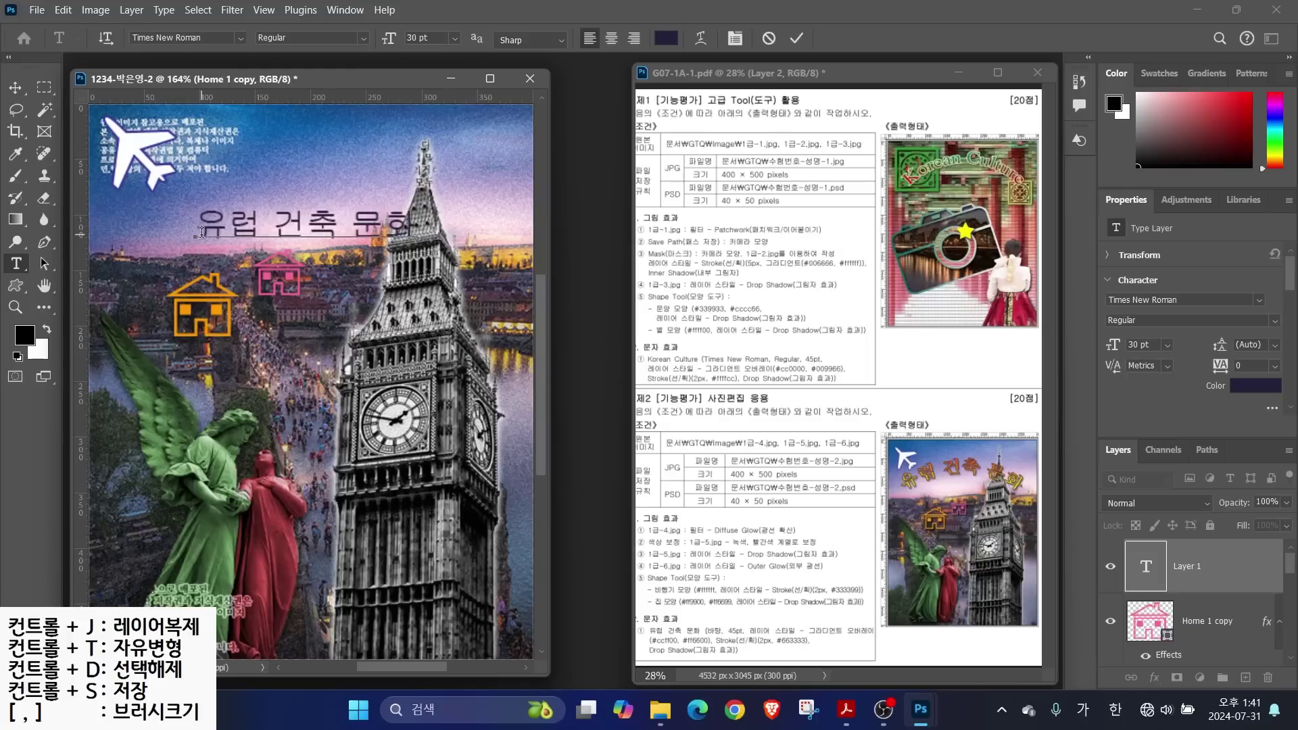
{"action": "key", "text": "ctrl+Return"}
{"action": "left_click_drag", "start_coordinate": [714, 611], "coordinate": [662, 527]}
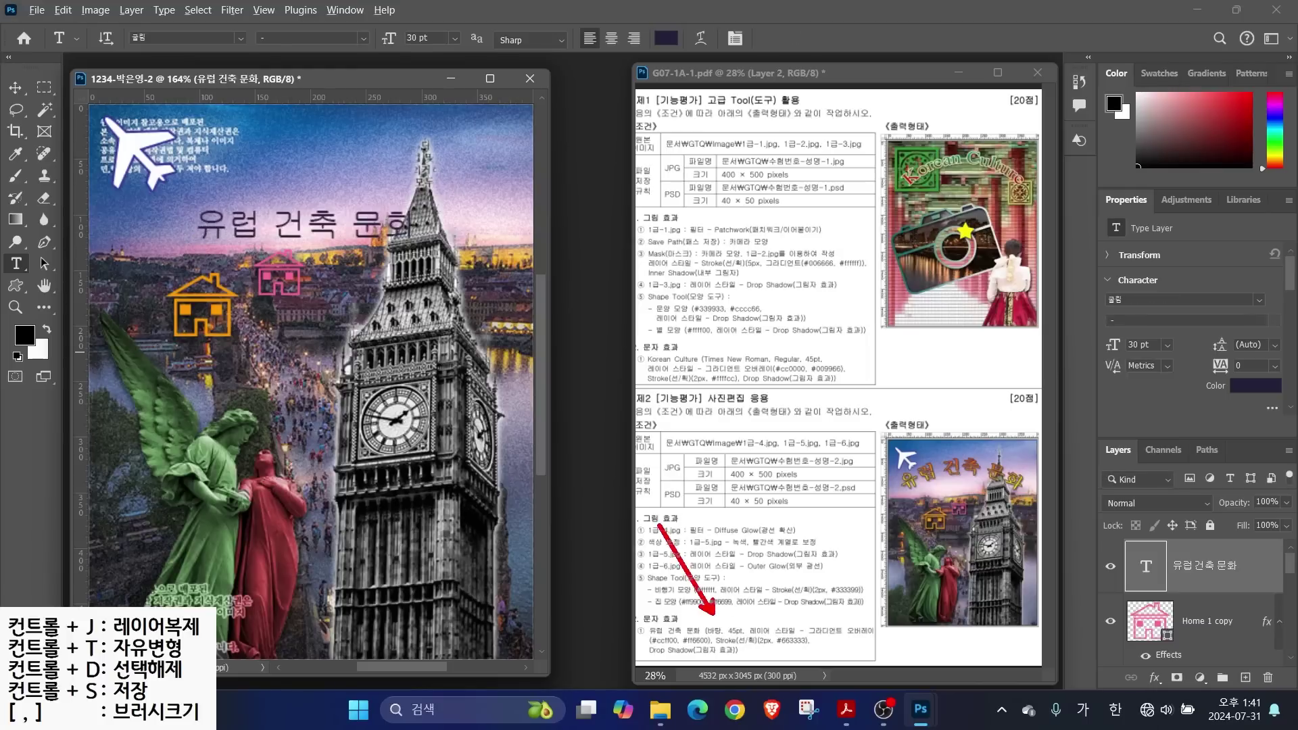
{"action": "left_click_drag", "start_coordinate": [737, 617], "coordinate": [737, 541]}
{"action": "left_click_drag", "start_coordinate": [784, 620], "coordinate": [849, 580]}
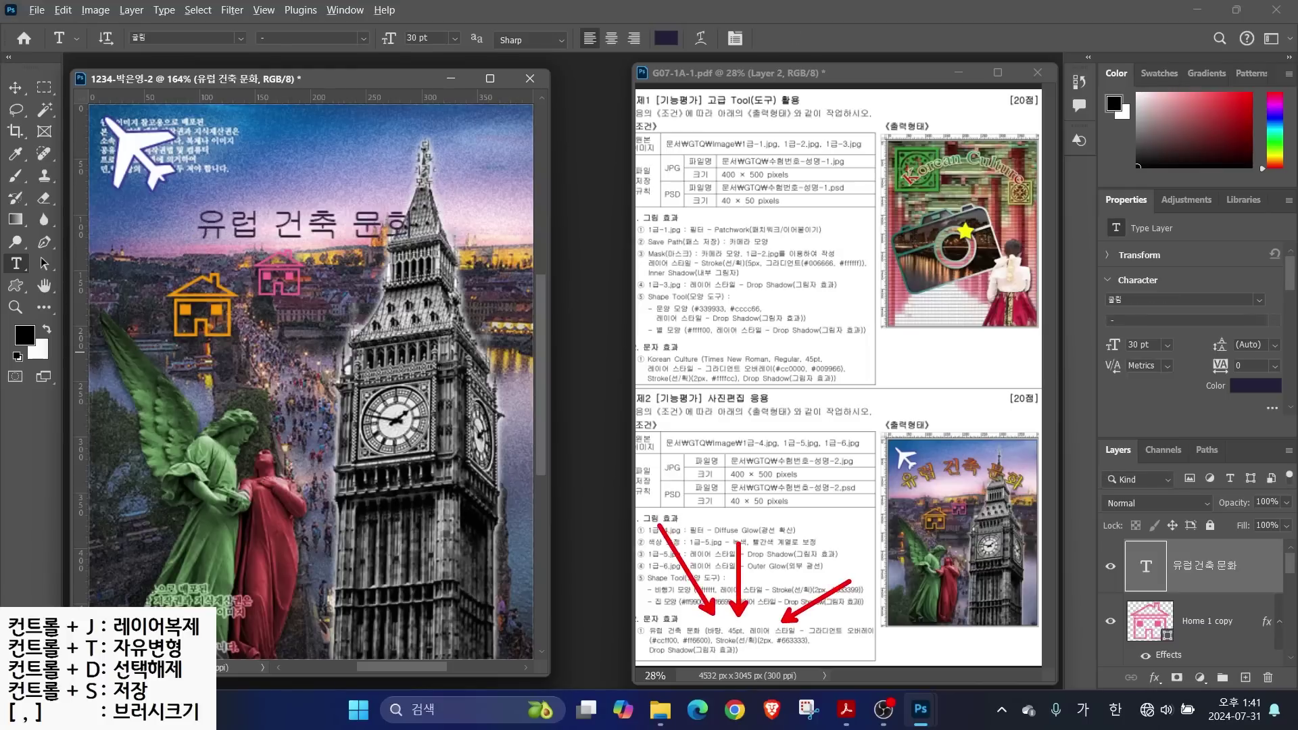
{"action": "key", "text": "Escape"}
Set the title font to 바탕
{"action": "left_click", "coordinate": [241, 37]}
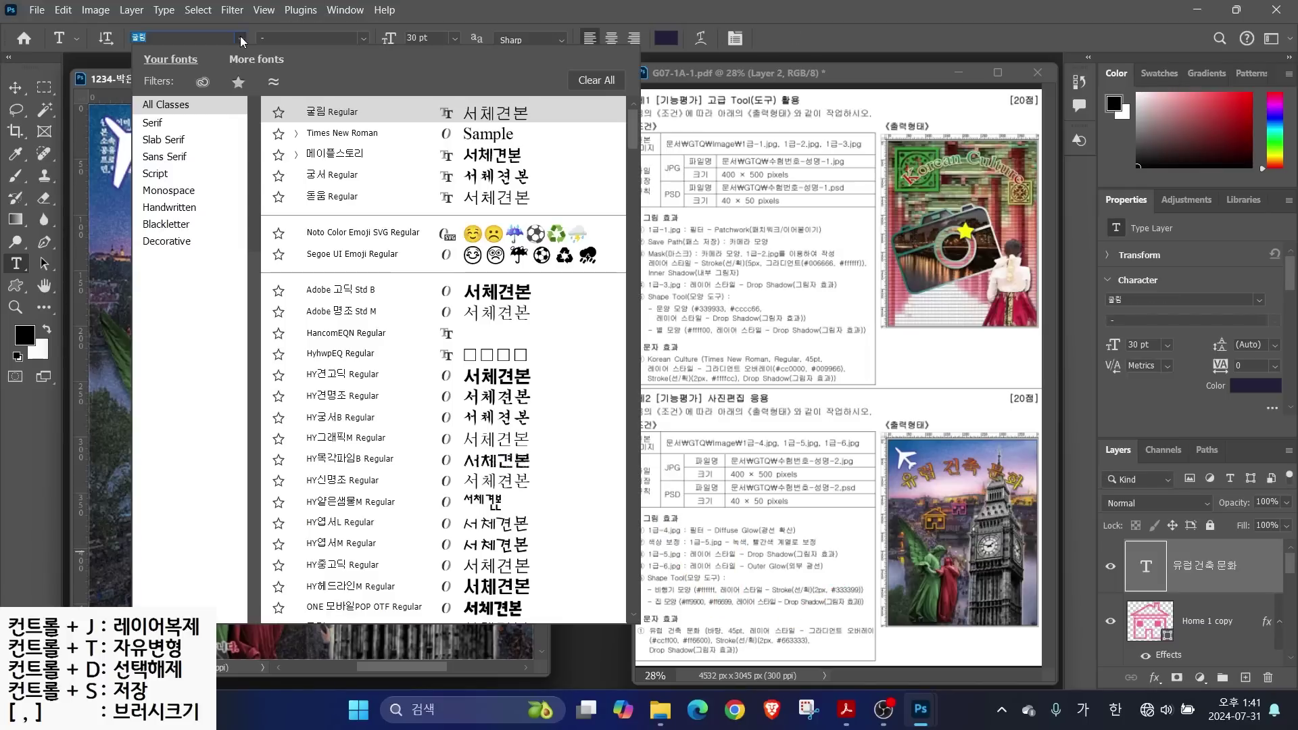
{"action": "left_click", "coordinate": [351, 133]}
{"action": "scroll", "coordinate": [640, 196], "scroll_direction": "up", "scroll_amount": 5}
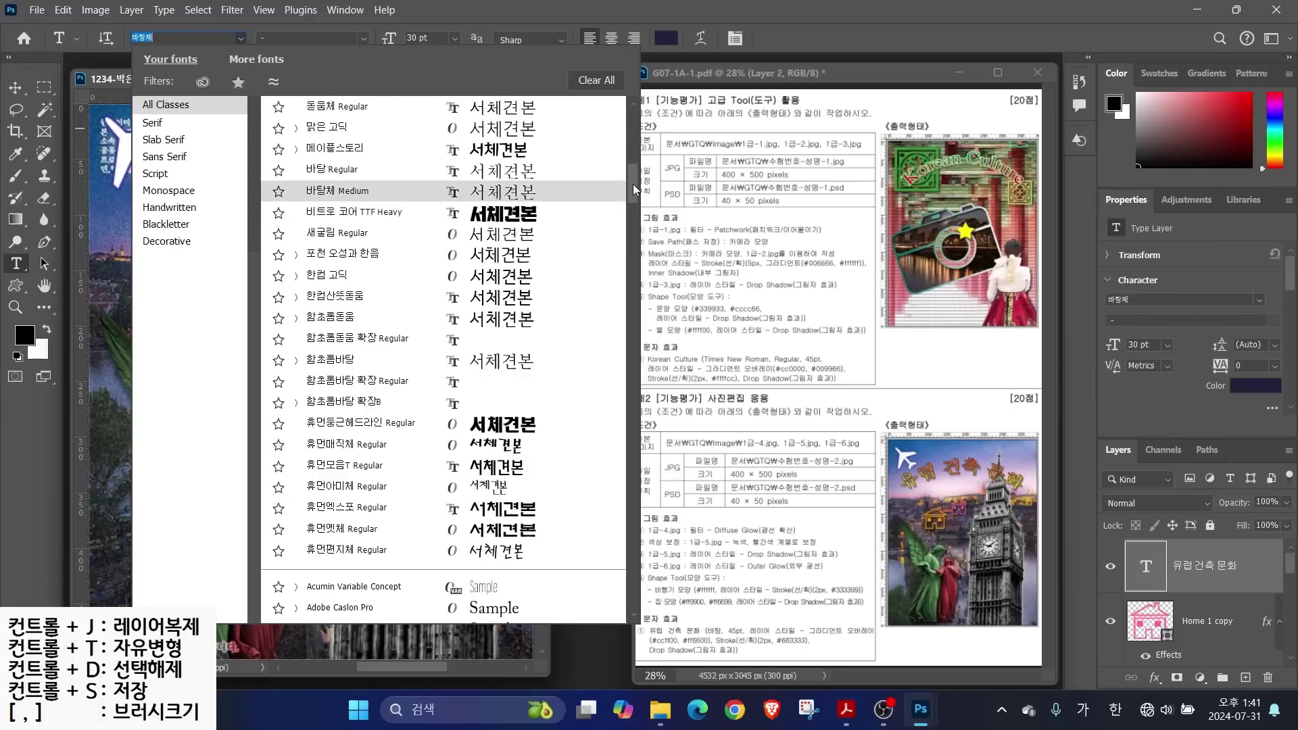
{"action": "left_click", "coordinate": [324, 217]}
{"action": "key", "text": "ctrl+Return"}
Add a gradient overlay to the title running from #ccff00 to #ff6600
{"action": "left_click", "coordinate": [1154, 678]}
{"action": "left_click", "coordinate": [1183, 620]}
{"action": "left_click", "coordinate": [843, 210]}
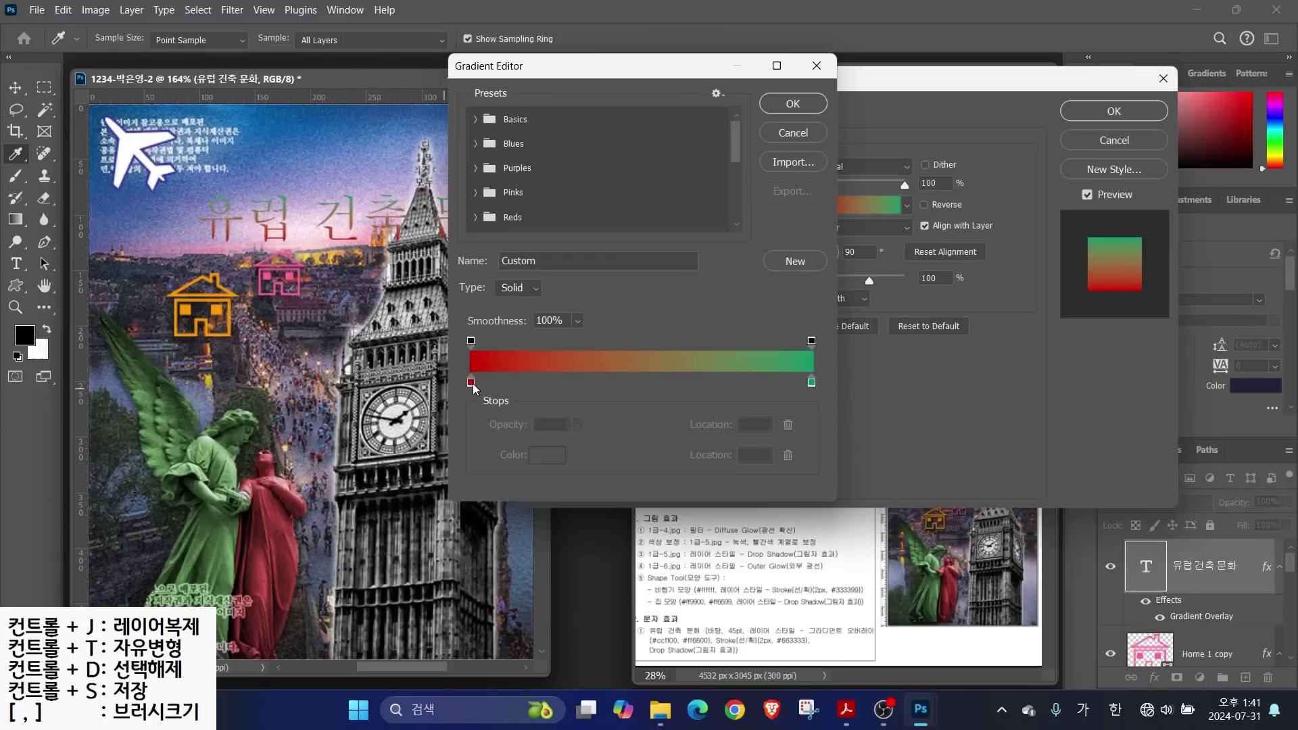
{"action": "double_click", "coordinate": [473, 386]}
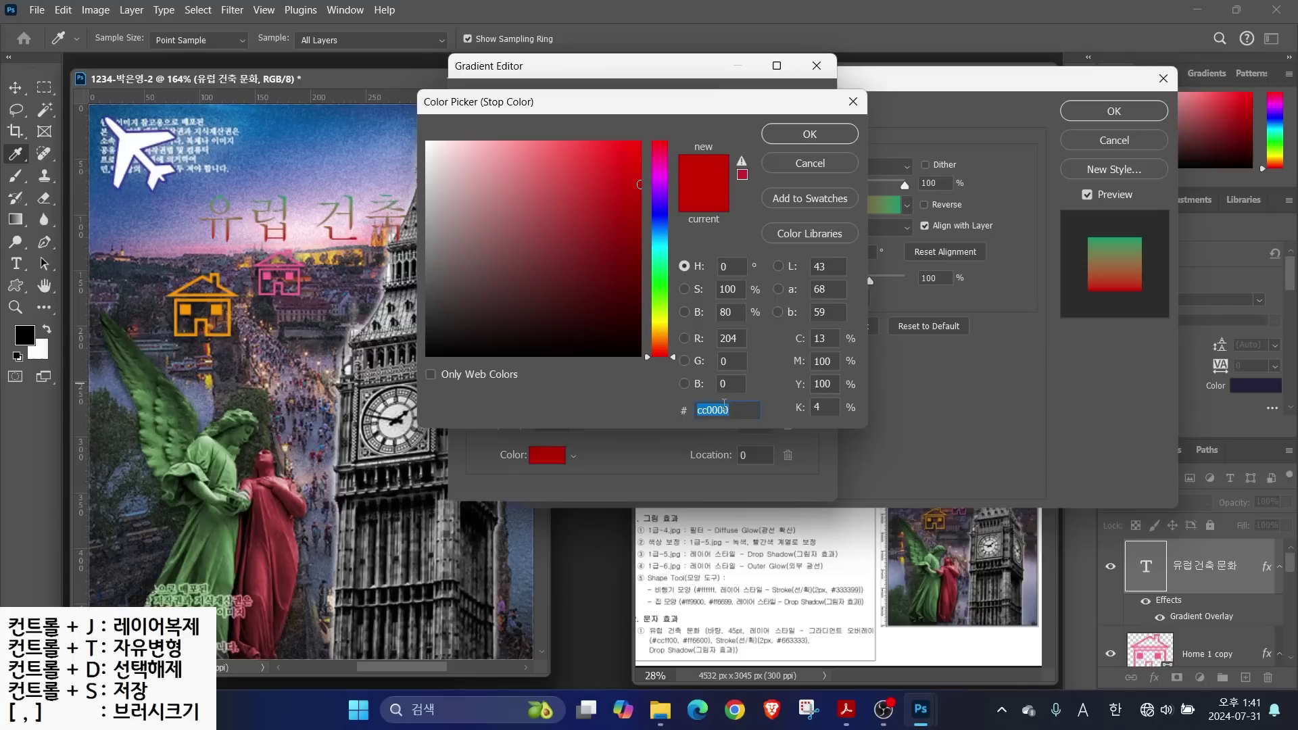
{"action": "type", "text": "ccff00"}
{"action": "key", "text": "Return"}
{"action": "double_click", "coordinate": [813, 390]}
{"action": "type", "text": "ff6600"}
{"action": "key", "text": "Return"}
{"action": "key", "text": "Return"}
Add a 2 px outside #663333 stroke and a drop shadow to the title
{"action": "left_click", "coordinate": [600, 250]}
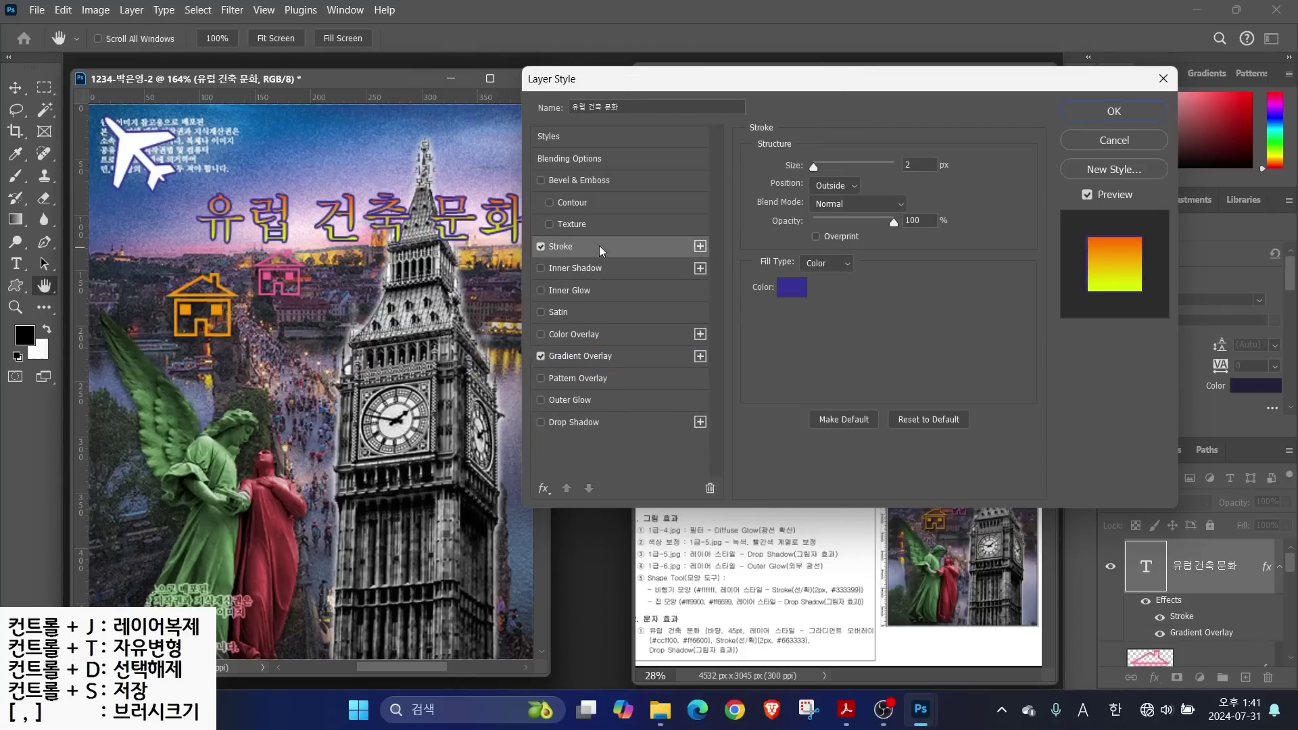
{"action": "left_click", "coordinate": [792, 286]}
{"action": "type", "text": "663333"}
{"action": "key", "text": "Return"}
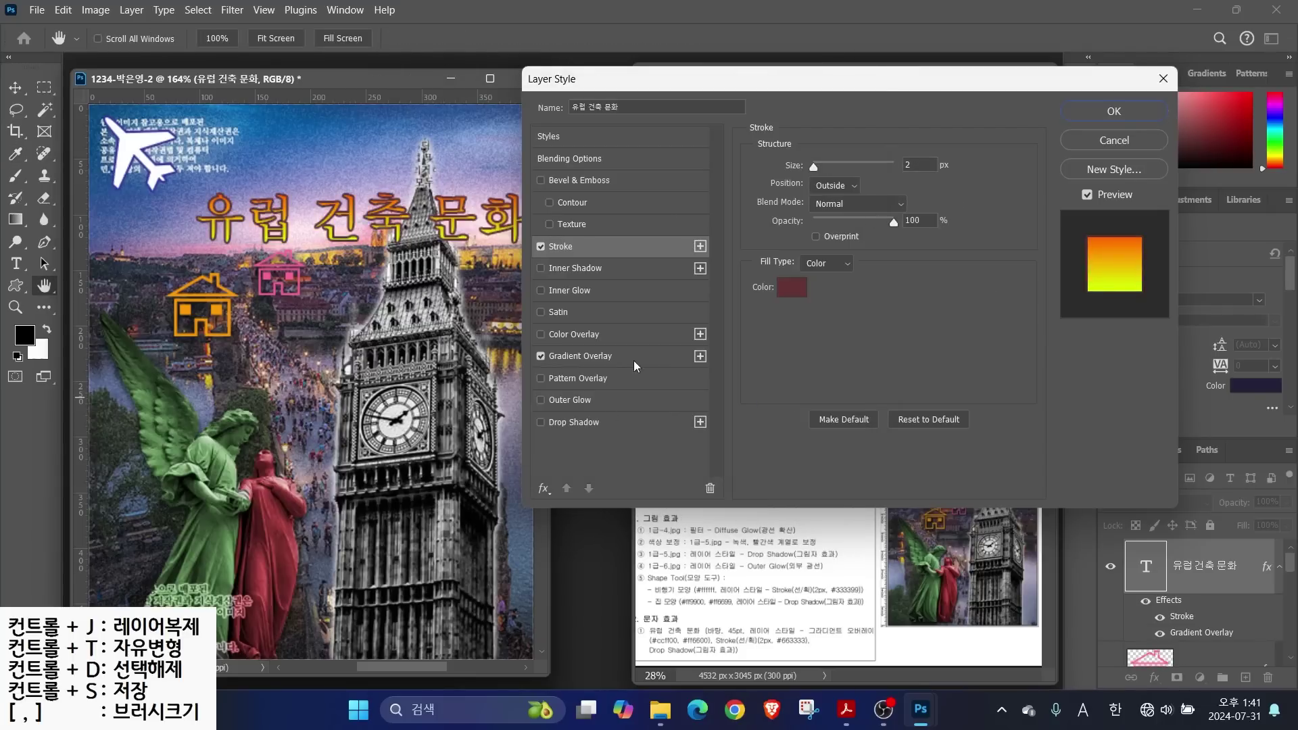
{"action": "left_click", "coordinate": [574, 422]}
{"action": "left_click", "coordinate": [576, 248]}
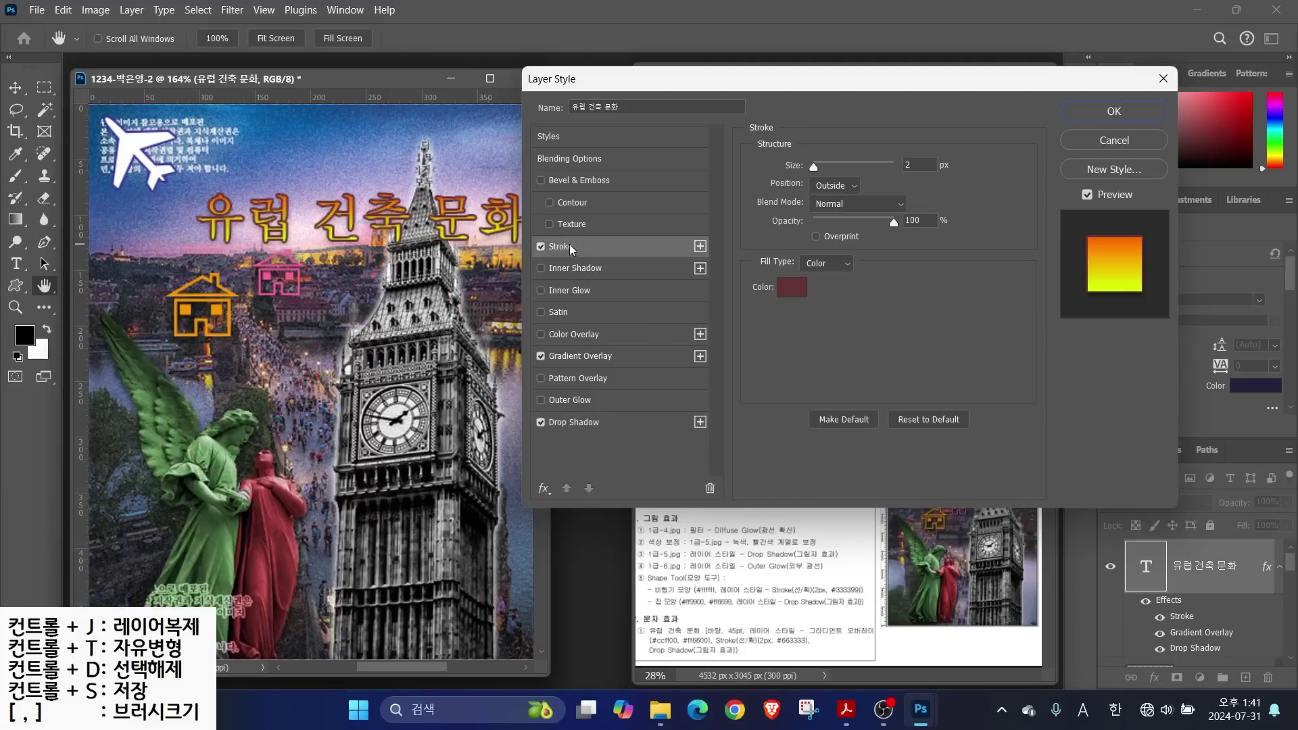
{"action": "key", "text": "alt"}
{"action": "mouse_move", "coordinate": [759, 140]}
{"action": "left_mouse_down"}
{"action": "mouse_move", "coordinate": [809, 185]}
{"action": "mouse_move", "coordinate": [892, 195]}
{"action": "left_mouse_up"}
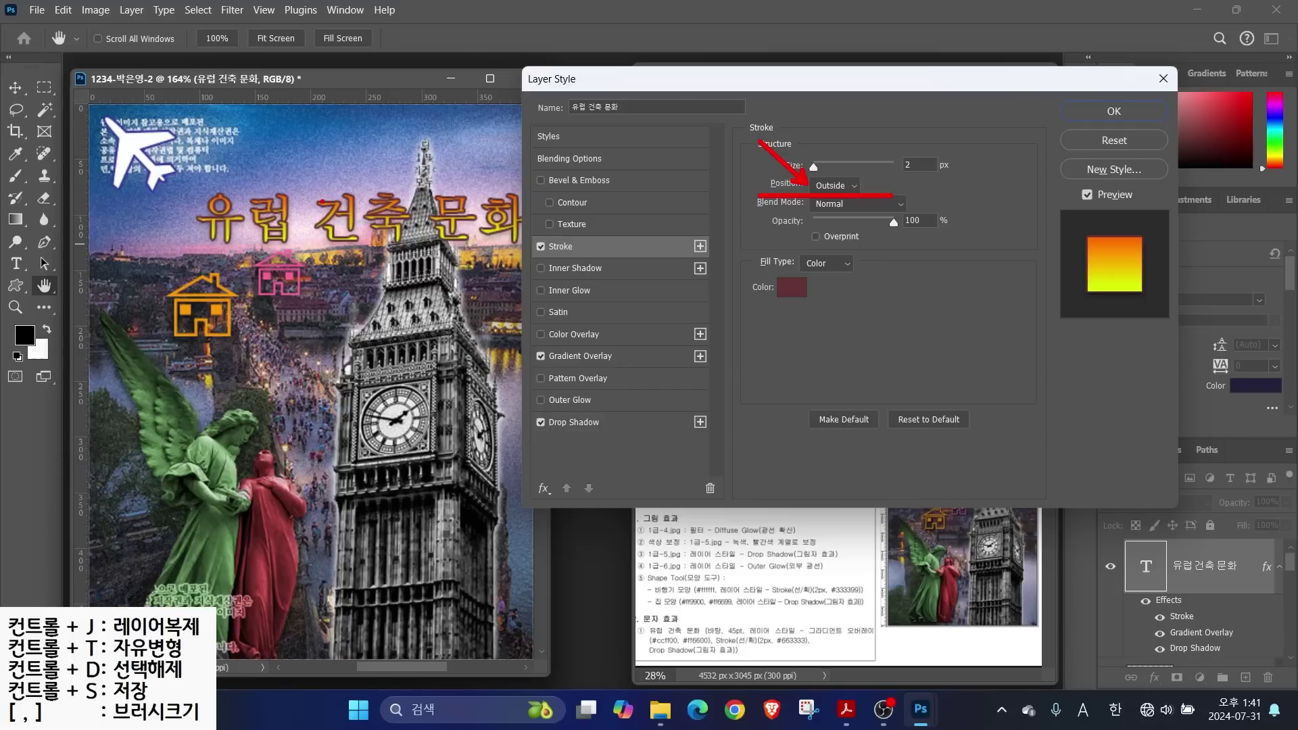
{"action": "mouse_move", "coordinate": [794, 169]}
{"action": "left_mouse_down"}
{"action": "mouse_move", "coordinate": [843, 192]}
{"action": "mouse_move", "coordinate": [872, 93]}
{"action": "left_mouse_up"}
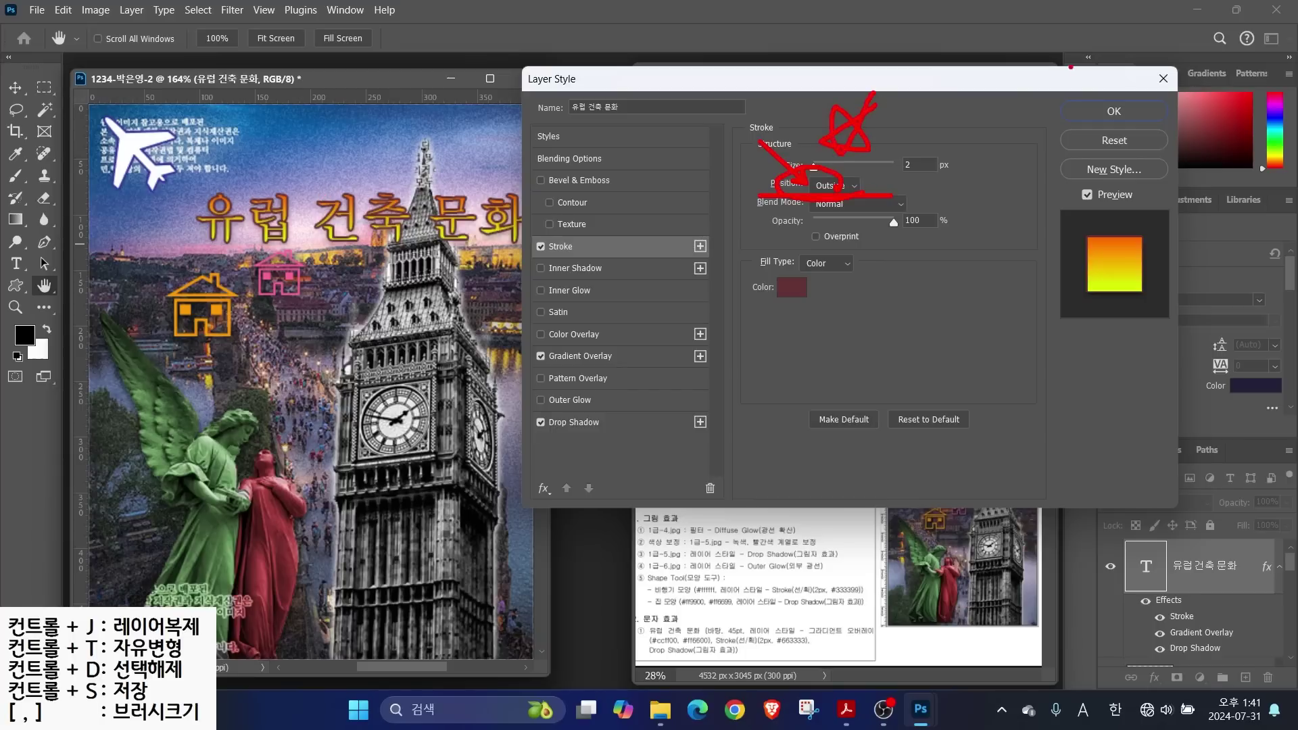
{"action": "left_click", "coordinate": [1114, 111]}
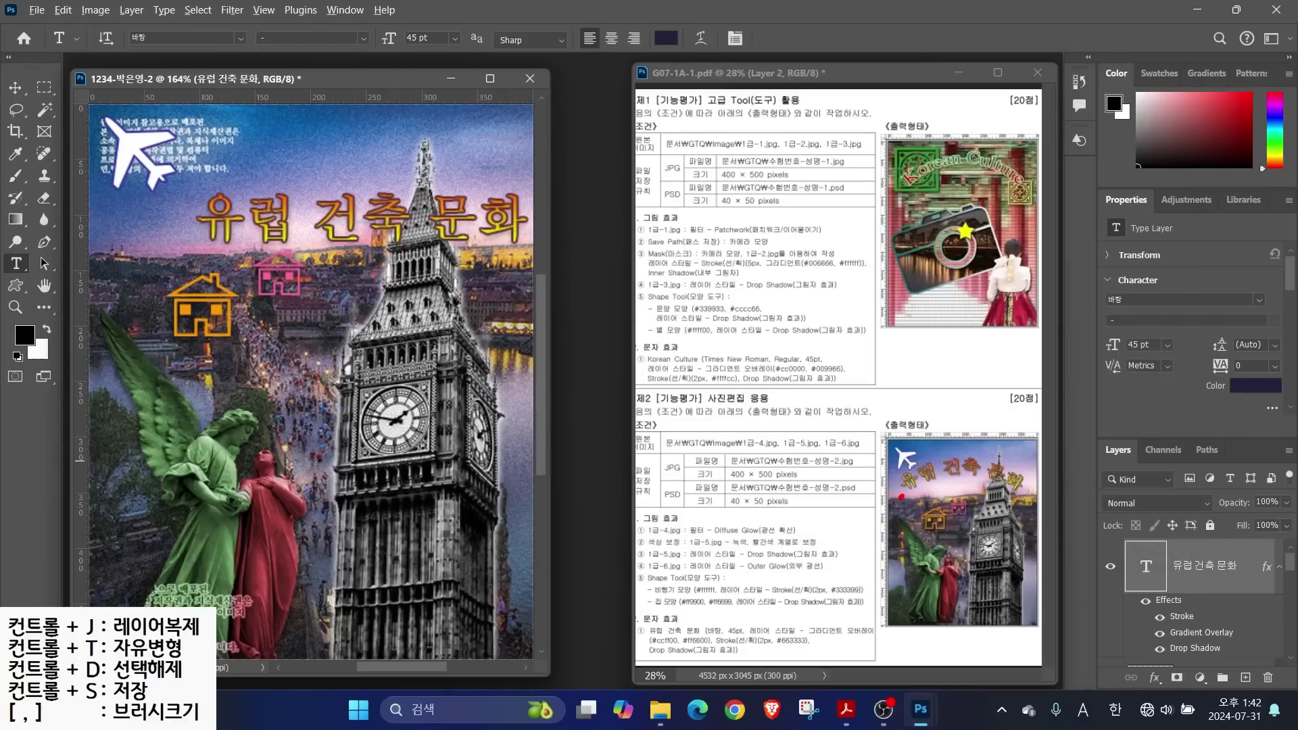
Warp the title into an Arc with +36 bend and shift it left over the sky
{"action": "mouse_move", "coordinate": [900, 497]}
{"action": "left_mouse_down"}
{"action": "mouse_move", "coordinate": [967, 484]}
{"action": "mouse_move", "coordinate": [1007, 503]}
{"action": "left_mouse_up"}
{"action": "mouse_move", "coordinate": [88, 9]}
{"action": "left_mouse_down"}
{"action": "mouse_move", "coordinate": [745, 64]}
{"action": "mouse_move", "coordinate": [676, 30]}
{"action": "mouse_move", "coordinate": [710, 46]}
{"action": "left_mouse_up"}
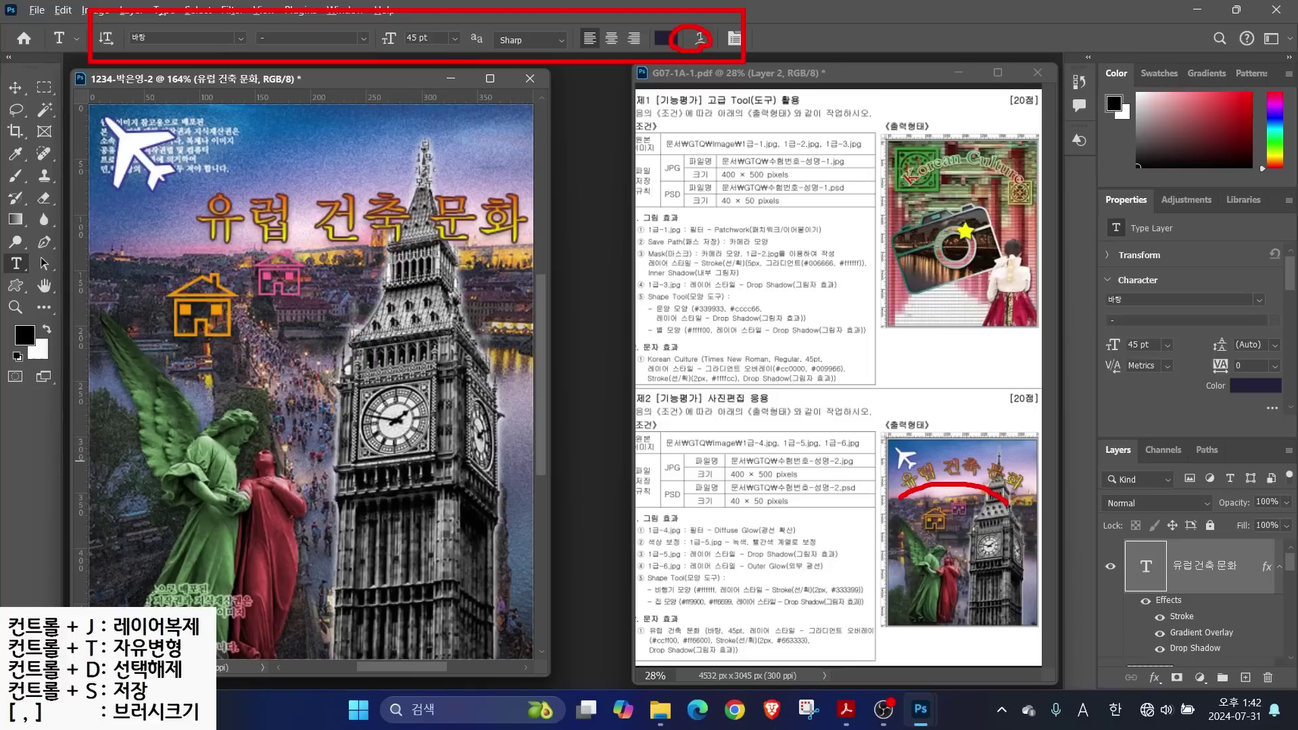
{"action": "key", "text": "Escape"}
{"action": "left_click", "coordinate": [701, 39]}
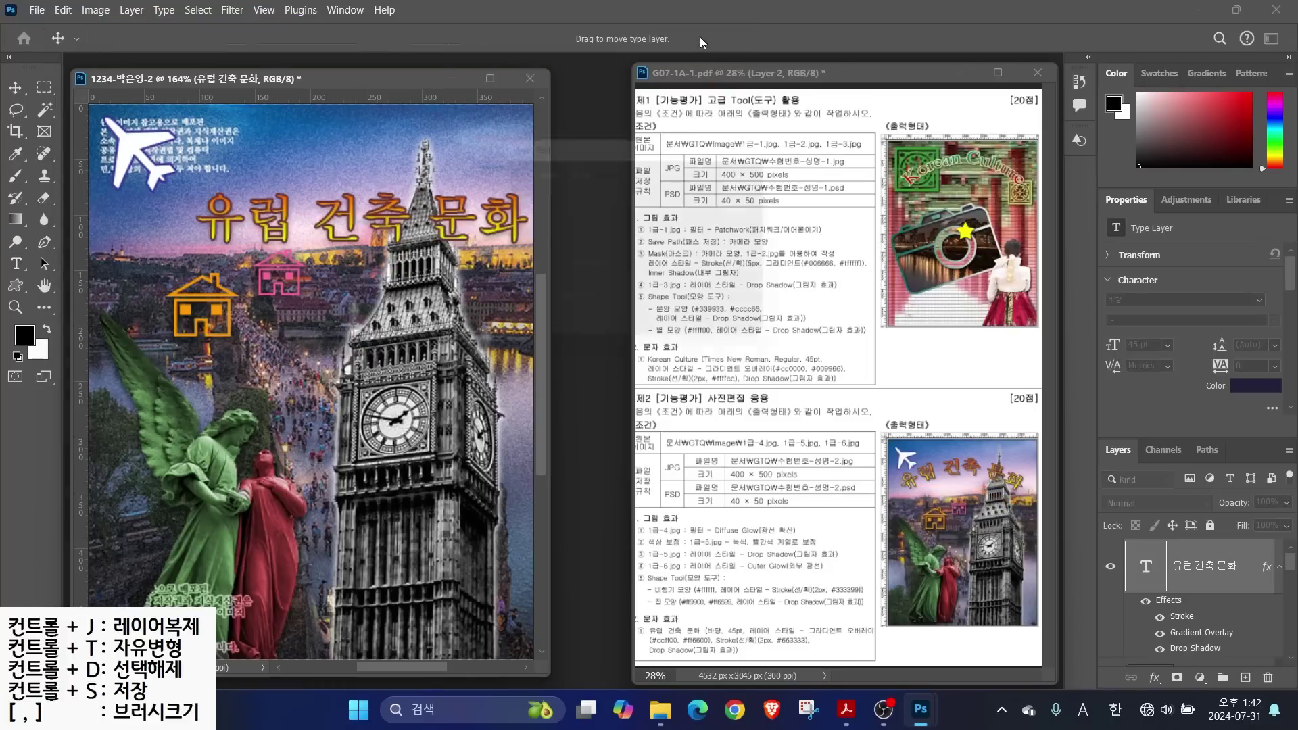
{"action": "left_click", "coordinate": [595, 170]}
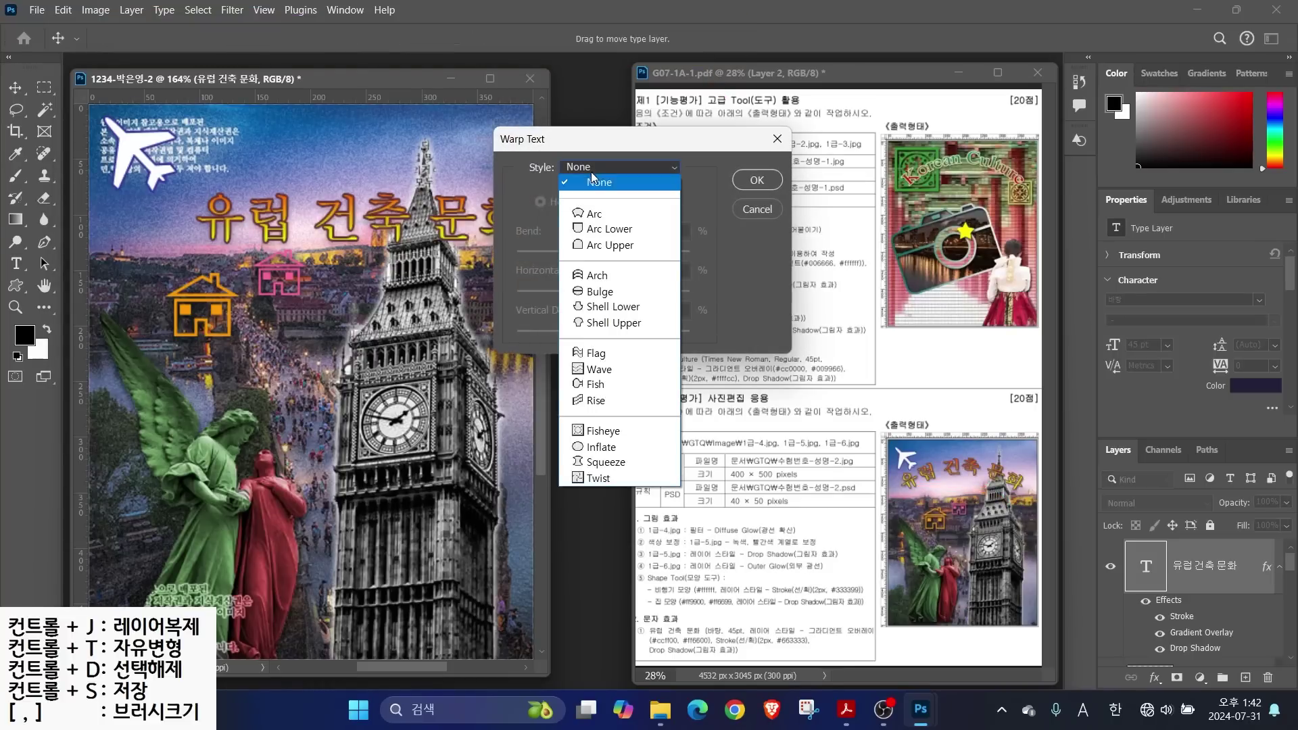
{"action": "left_click", "coordinate": [593, 215]}
{"action": "left_click_drag", "start_coordinate": [646, 254], "coordinate": [632, 256]}
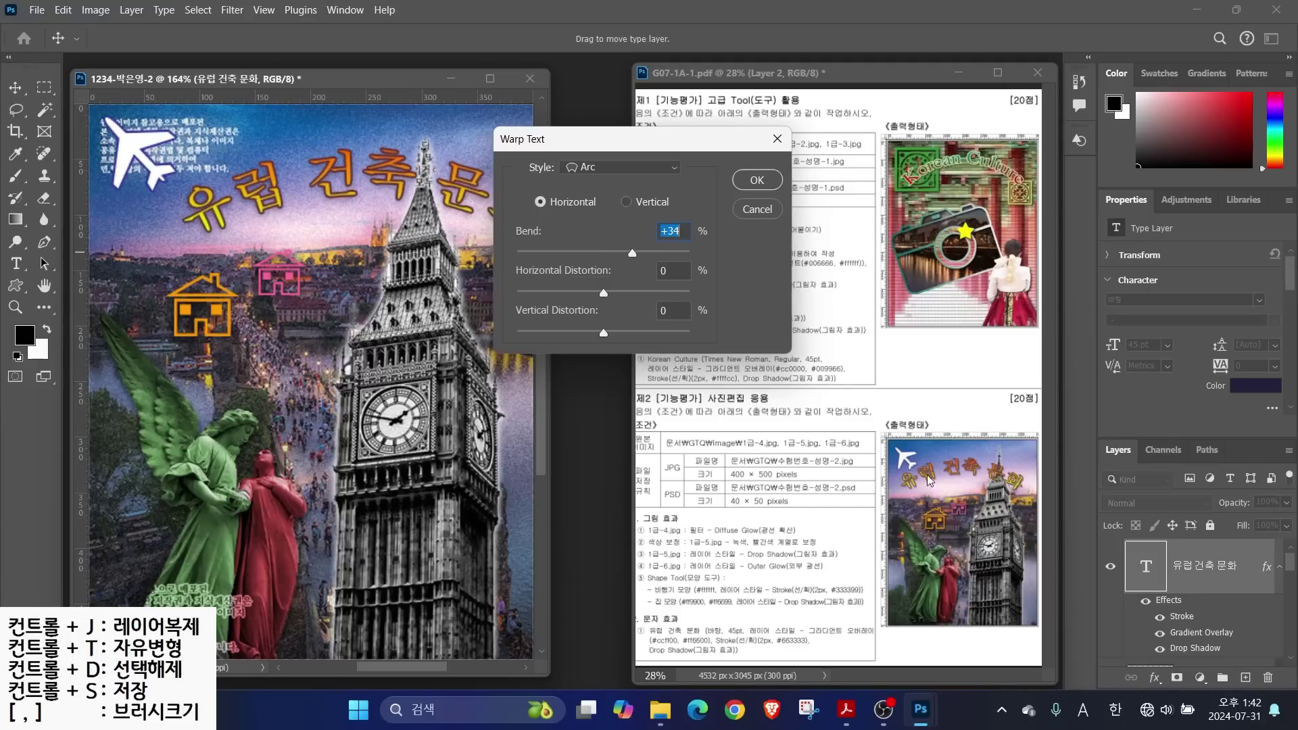
{"action": "left_click", "coordinate": [755, 180]}
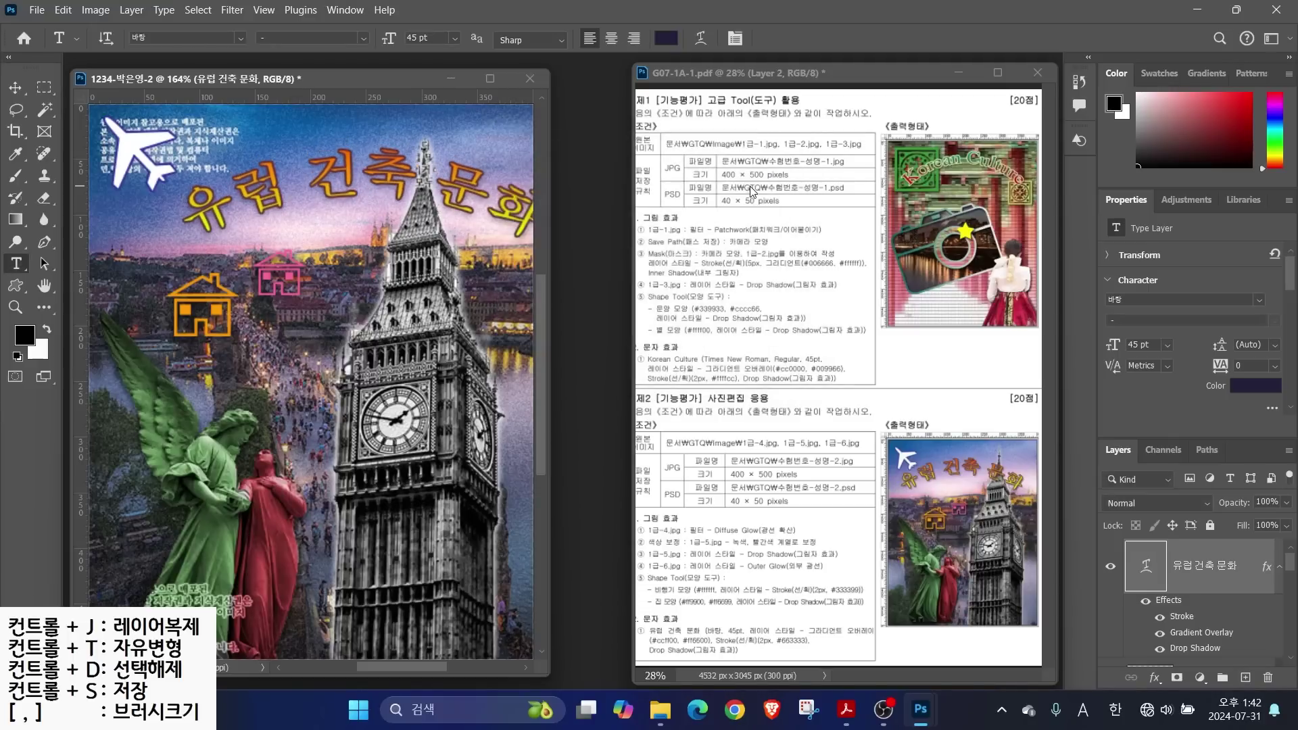
{"action": "left_click_drag", "start_coordinate": [366, 192], "coordinate": [313, 195]}
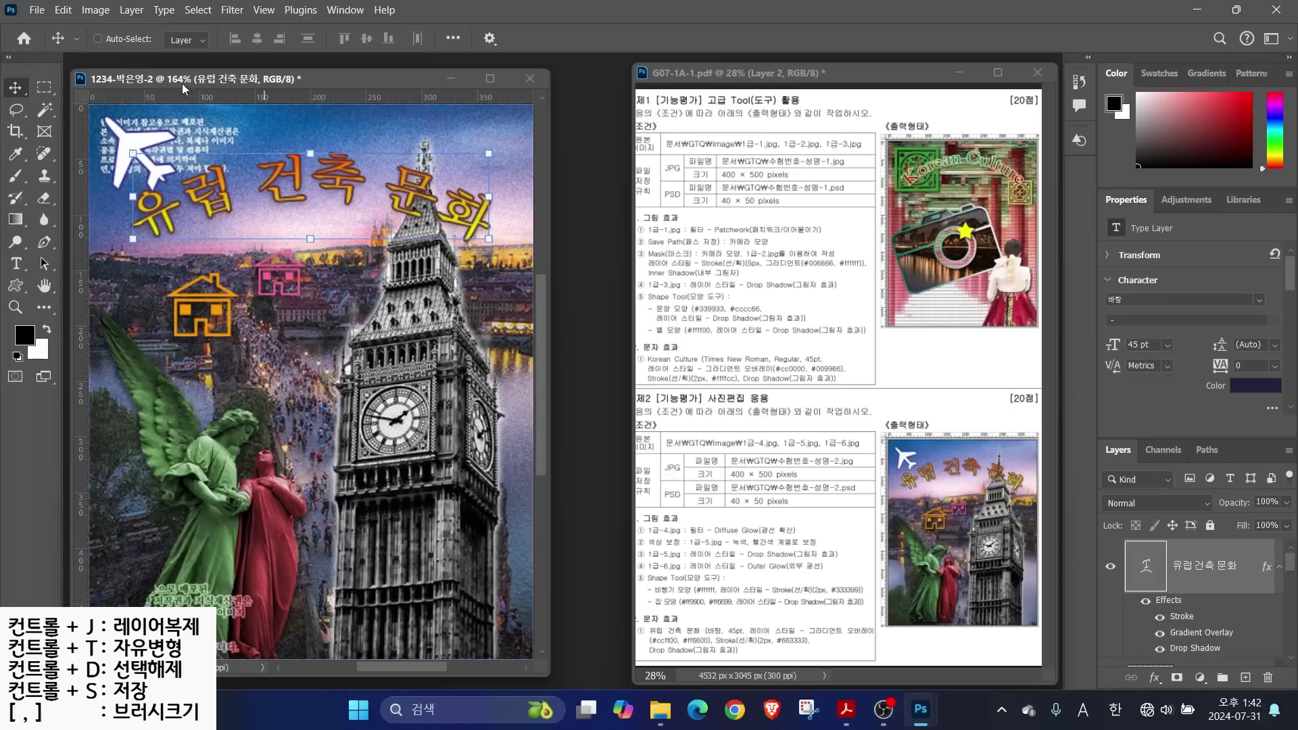
Save the poster as a Photoshop PSD file in the GTQ folder
{"action": "left_click", "coordinate": [36, 11]}
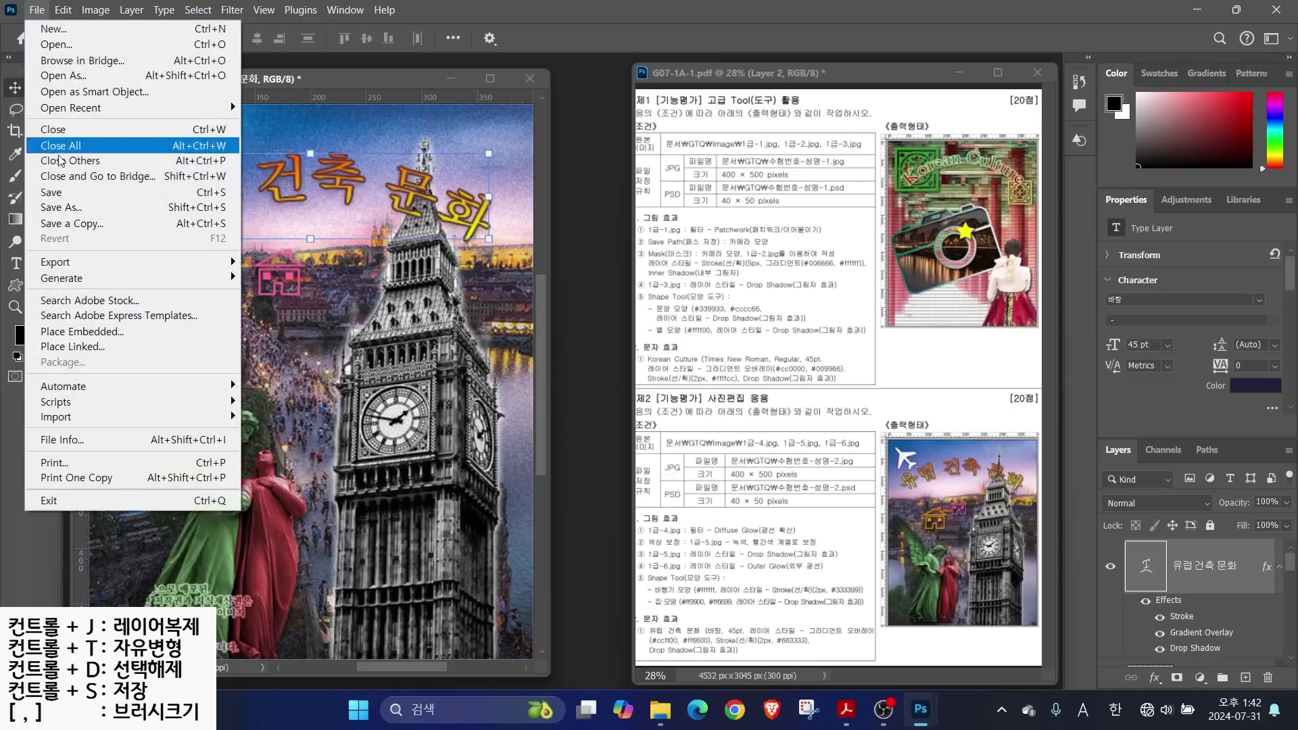
{"action": "left_click", "coordinate": [67, 194]}
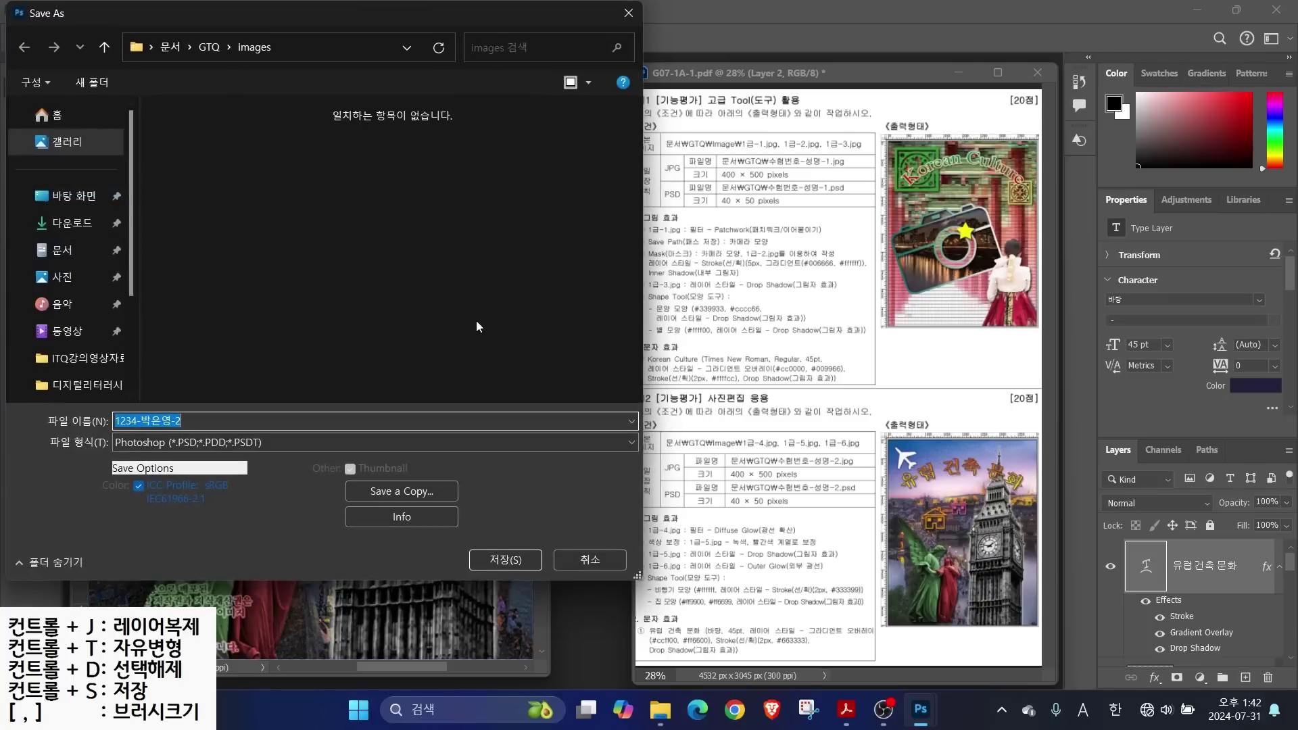
{"action": "left_click", "coordinate": [210, 48]}
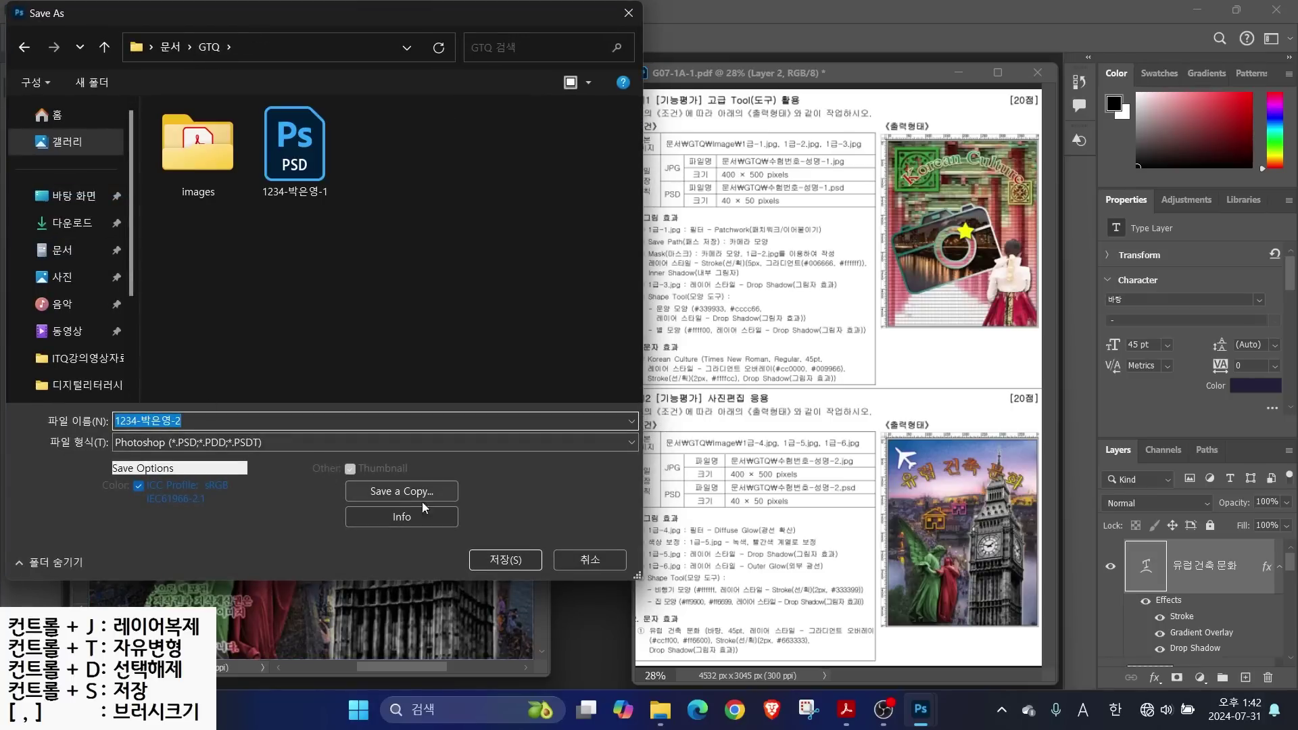
{"action": "left_click", "coordinate": [533, 560]}
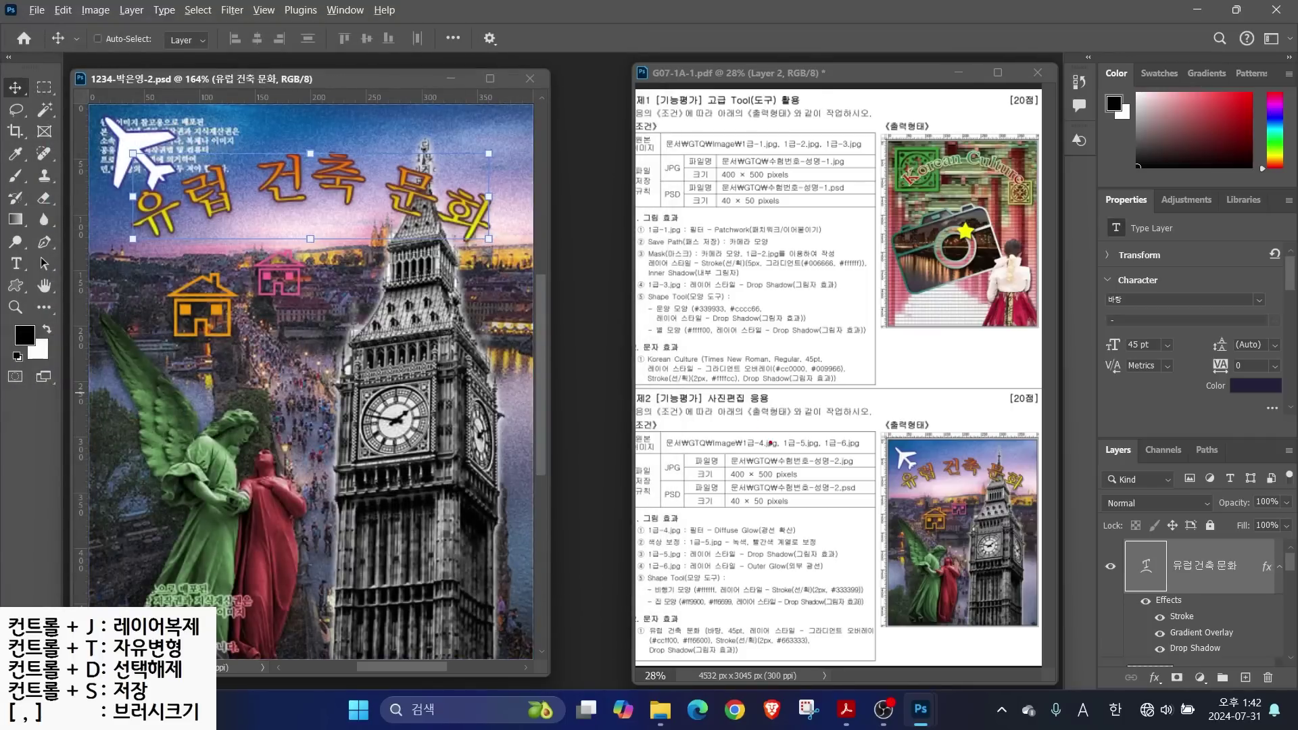
{"action": "left_click_drag", "start_coordinate": [684, 453], "coordinate": [737, 408]}
{"action": "left_click_drag", "start_coordinate": [685, 506], "coordinate": [736, 552]}
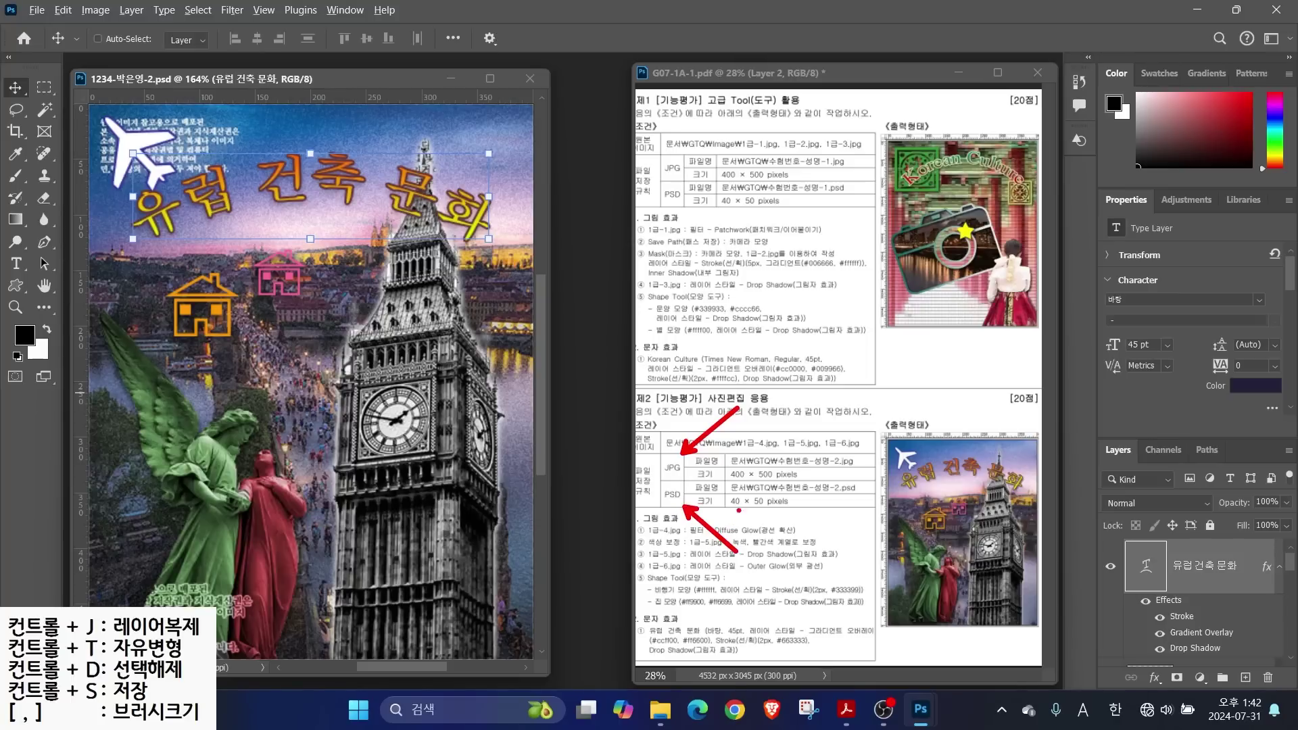
{"action": "left_click_drag", "start_coordinate": [661, 482], "coordinate": [893, 481]}
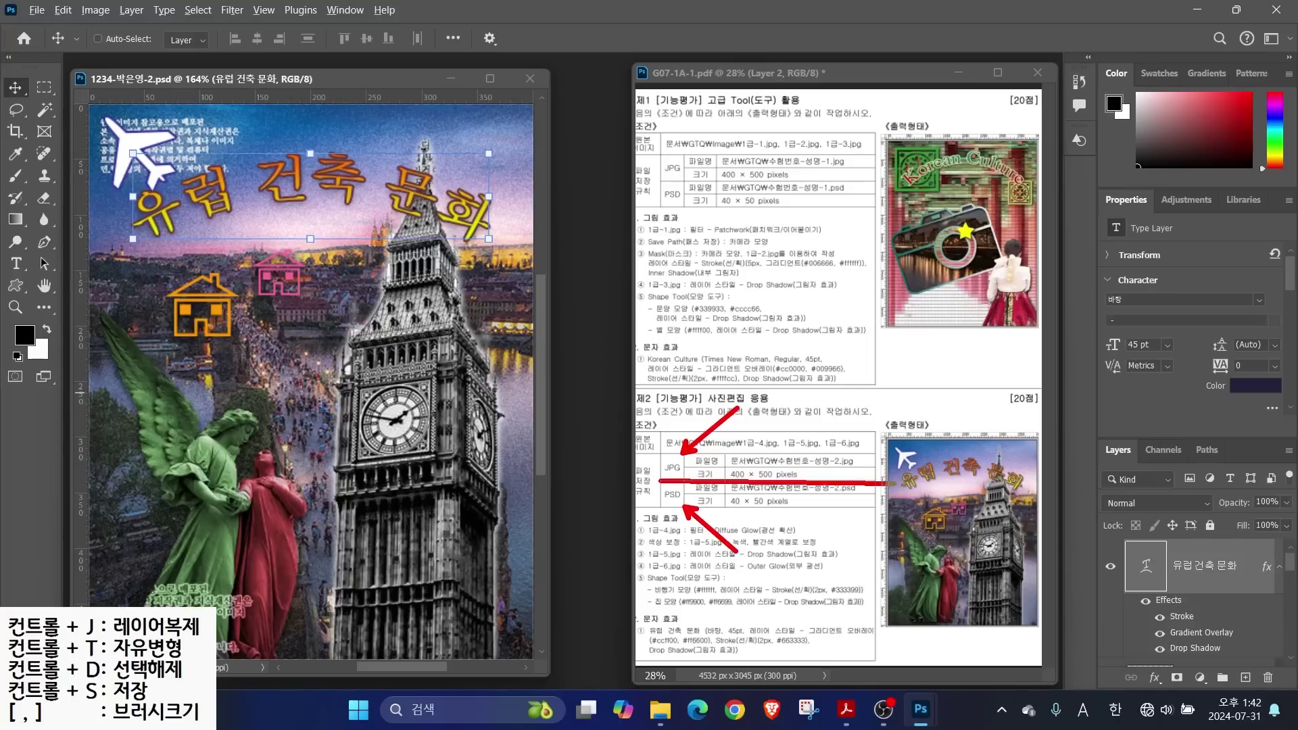
{"action": "key", "text": "Escape"}
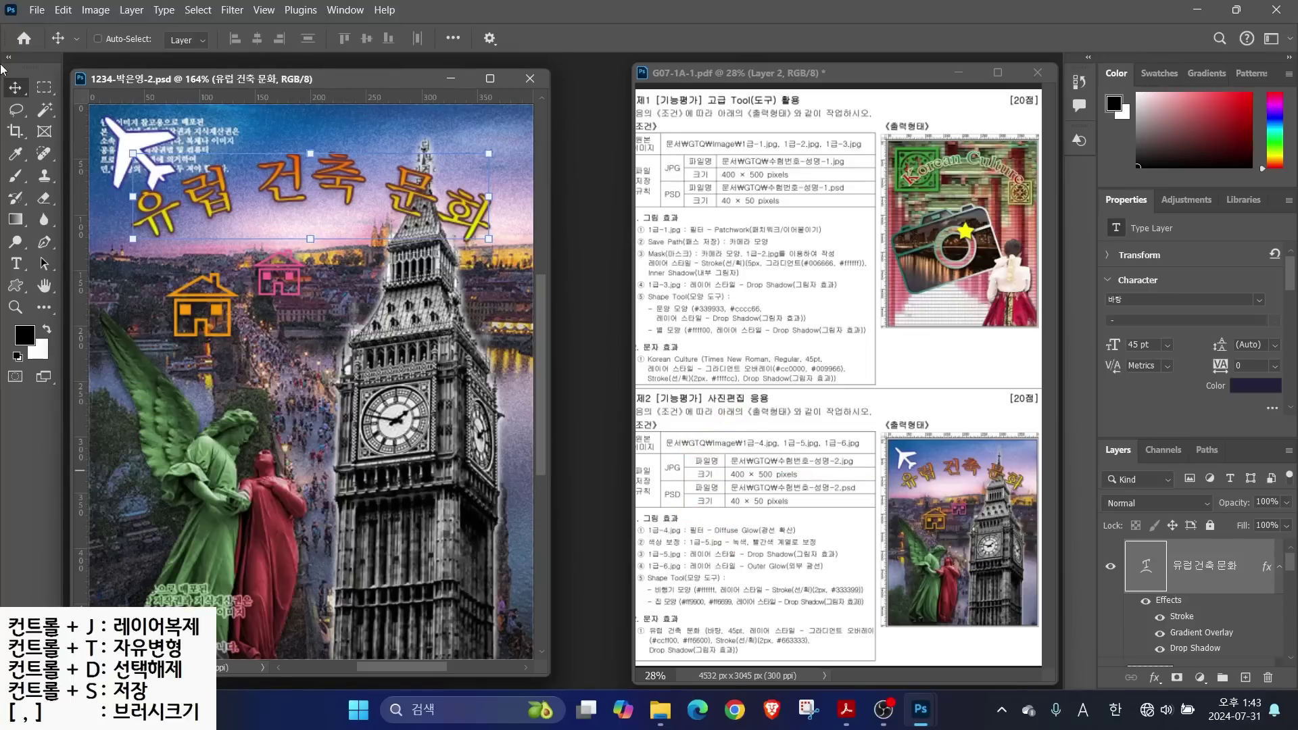
{"action": "left_click", "coordinate": [36, 10]}
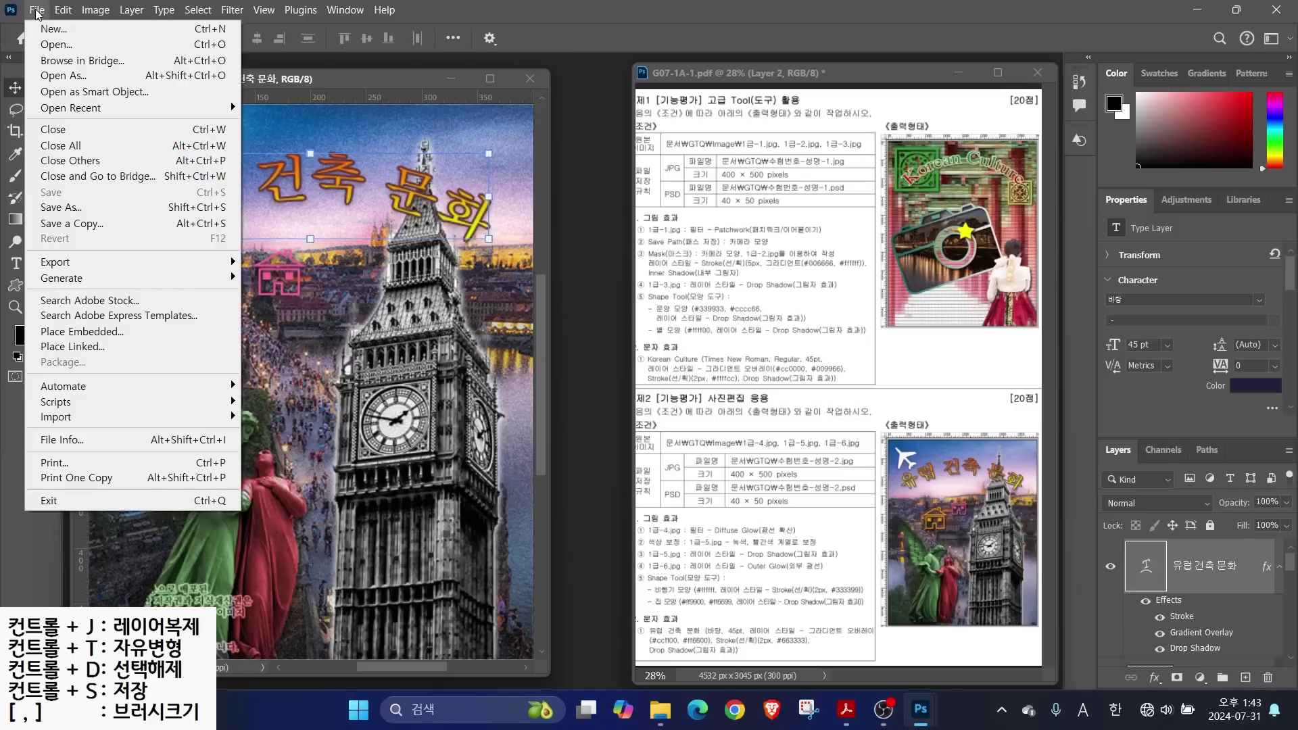
Save a JPEG copy of the poster into the GTQ folder, accepting quality 5
{"action": "left_click", "coordinate": [59, 208]}
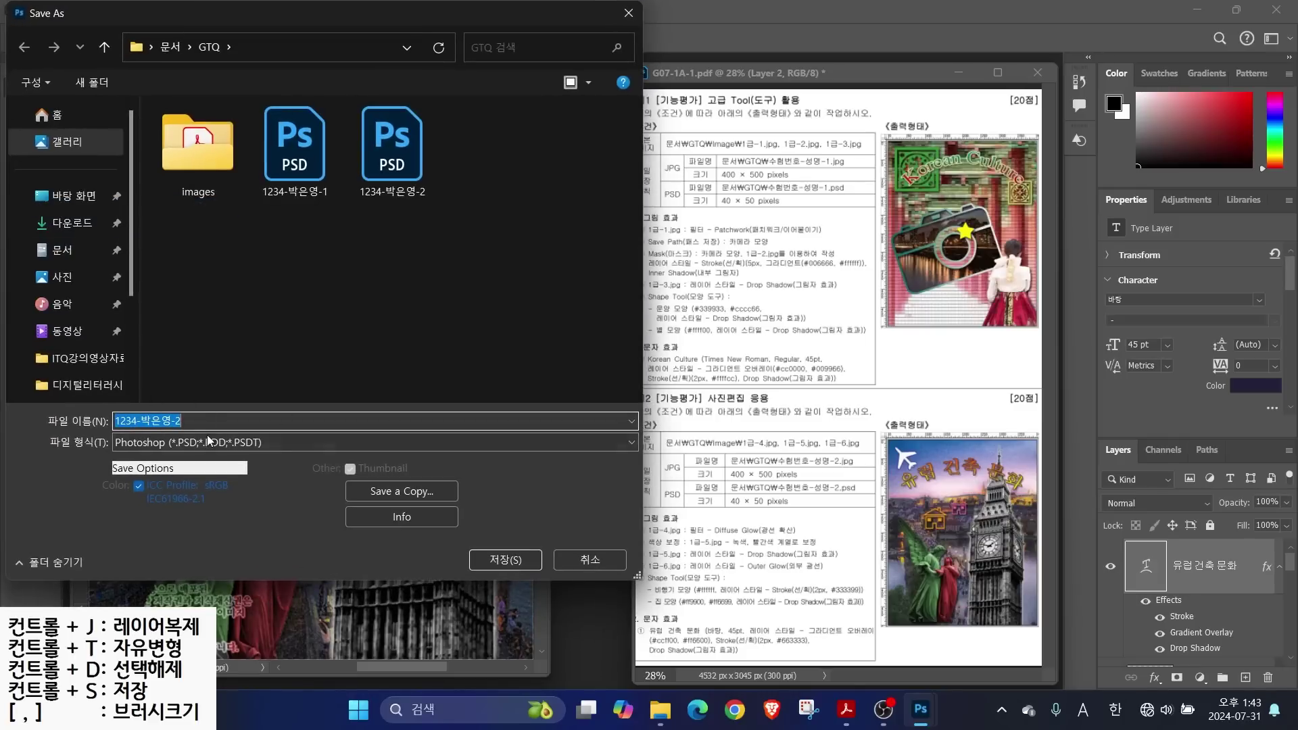
{"action": "left_click", "coordinate": [209, 440]}
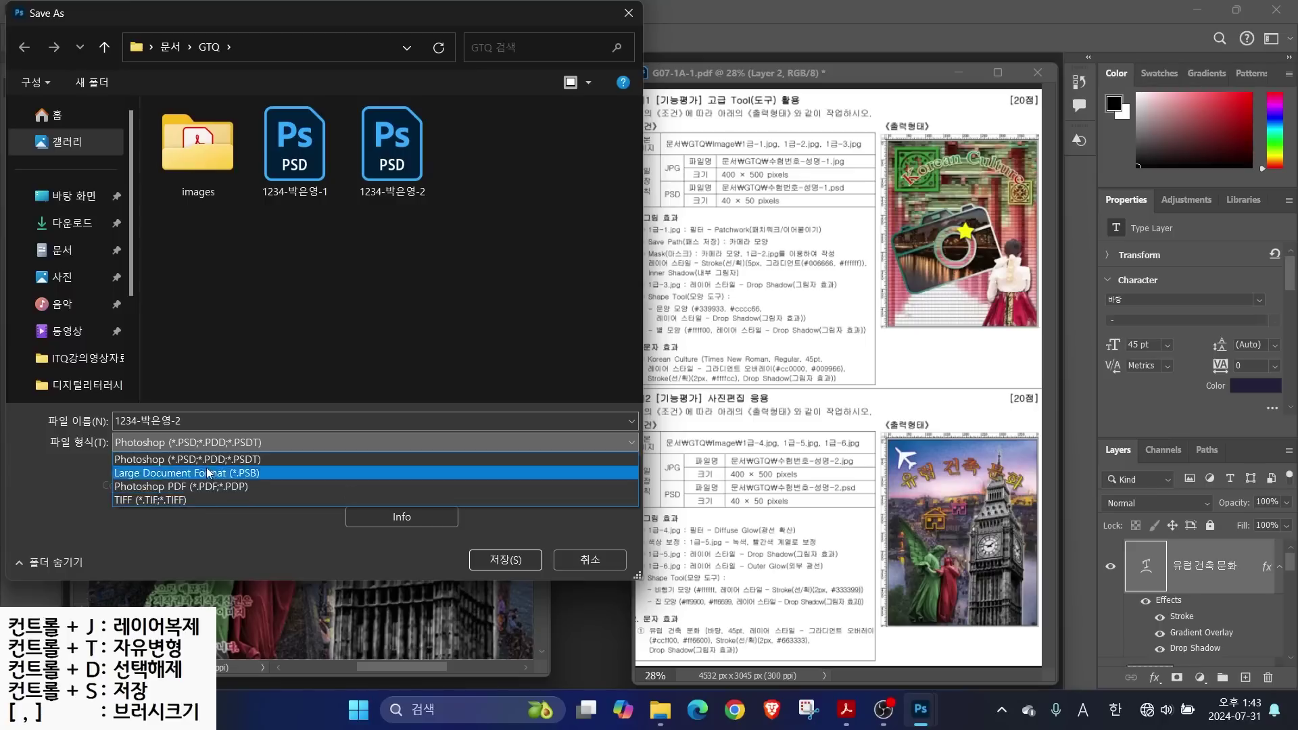
{"action": "left_click", "coordinate": [68, 488]}
{"action": "left_click", "coordinate": [406, 495]}
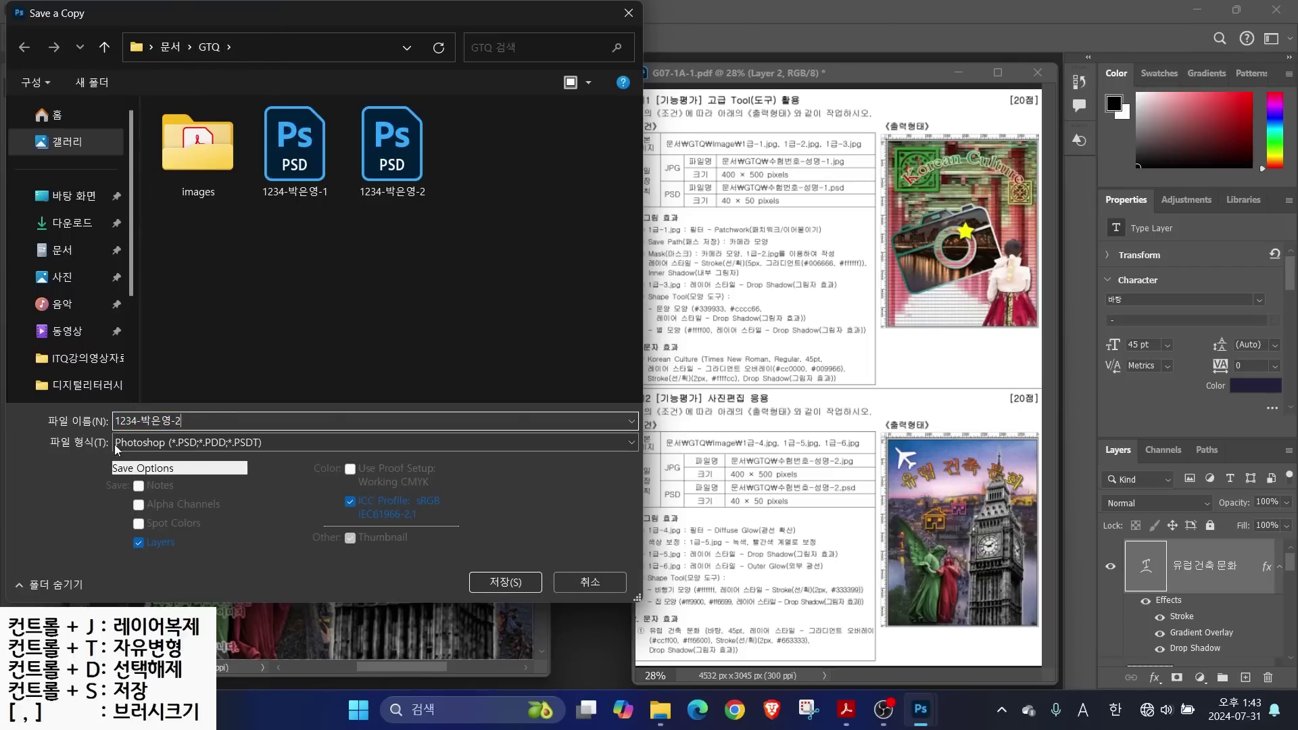
{"action": "left_click", "coordinate": [137, 446]}
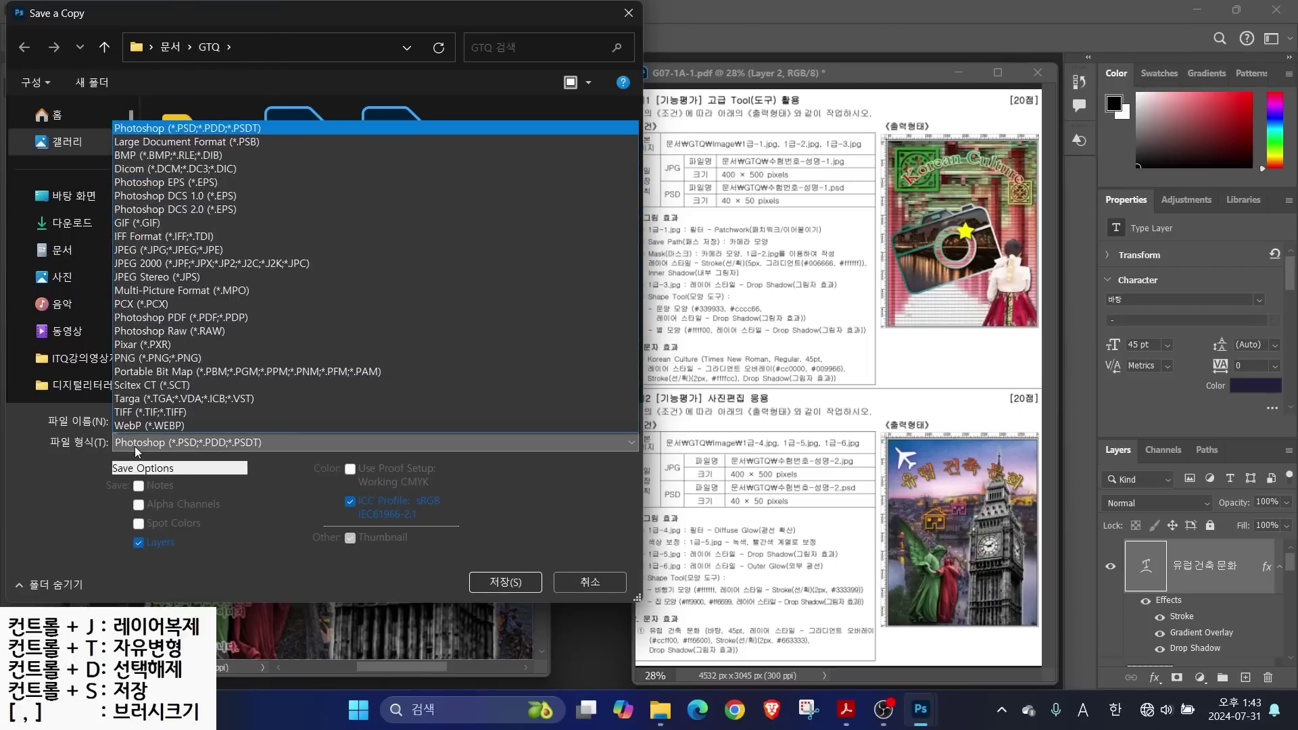
{"action": "left_click", "coordinate": [145, 251]}
{"action": "left_click", "coordinate": [506, 582]}
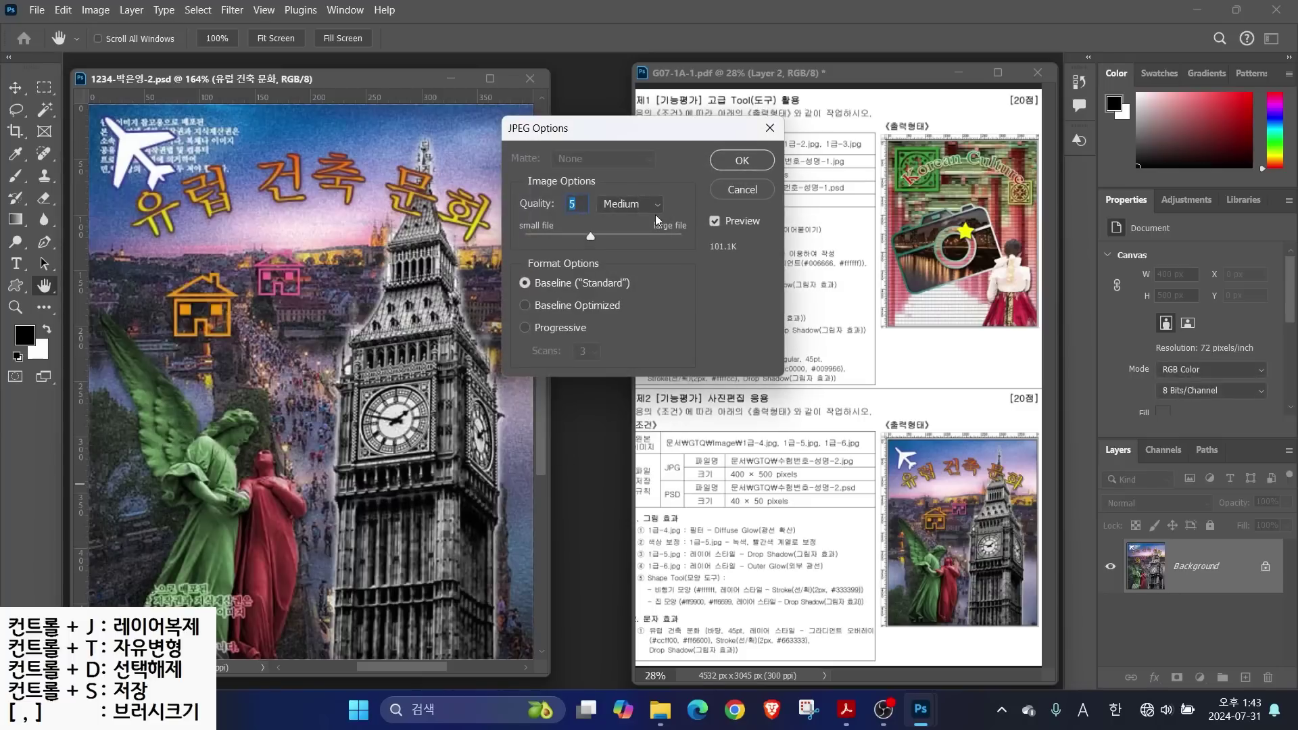
{"action": "left_click", "coordinate": [742, 161]}
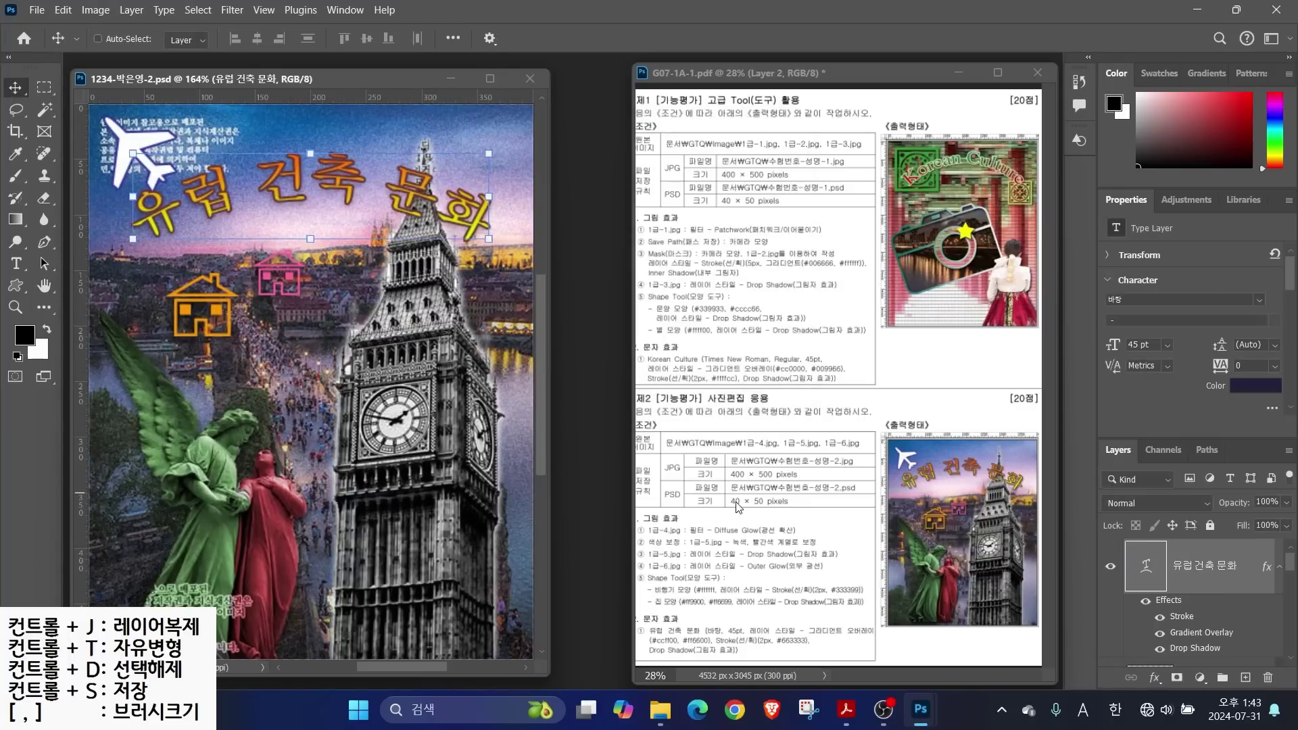
Resize the poster image to 40 × 50 px and save it as the small PSD
{"action": "left_click", "coordinate": [95, 11]}
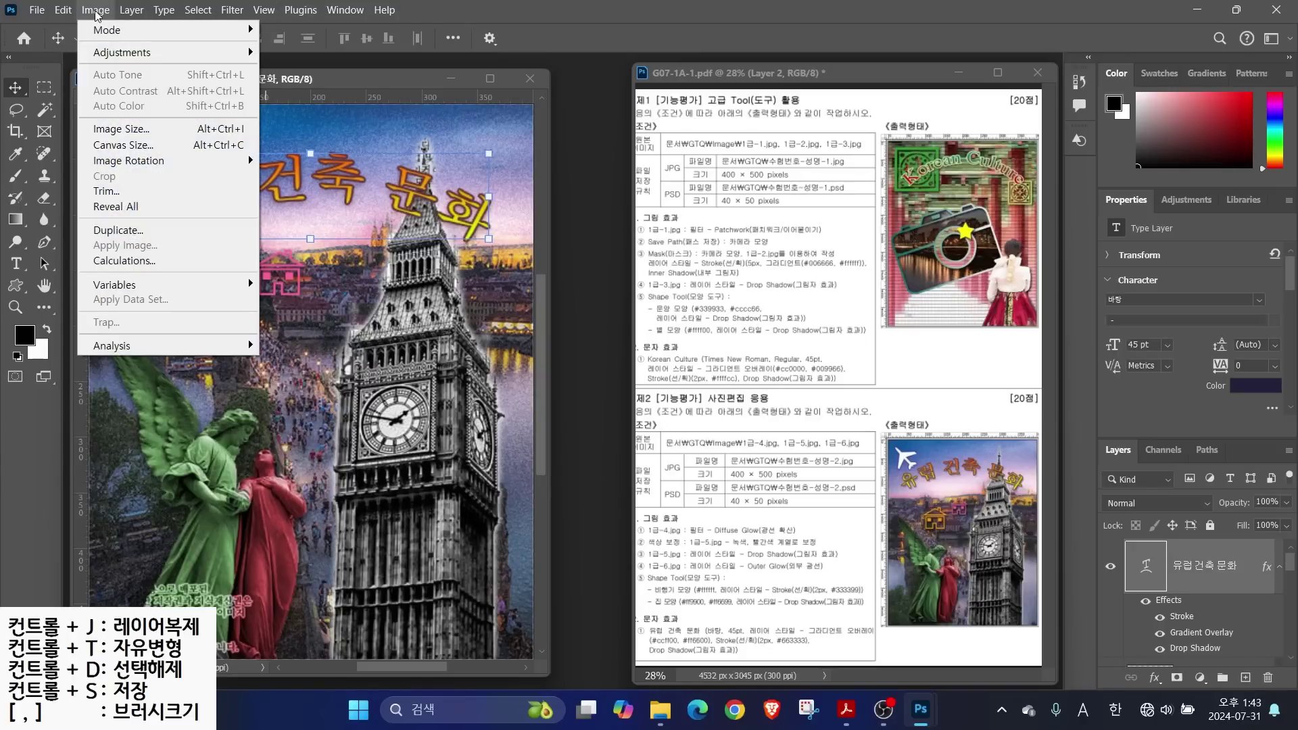
{"action": "left_click", "coordinate": [115, 129]}
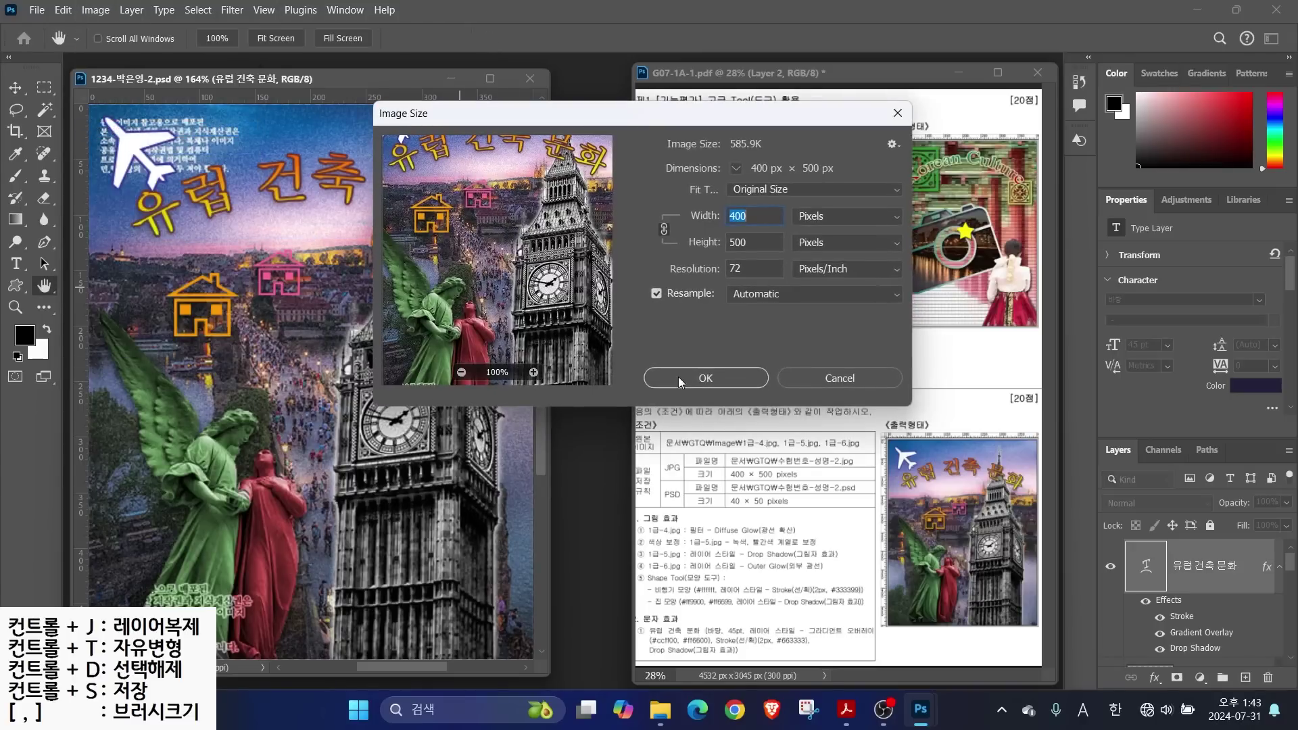
{"action": "type", "text": "40"}
{"action": "key", "text": "Return"}
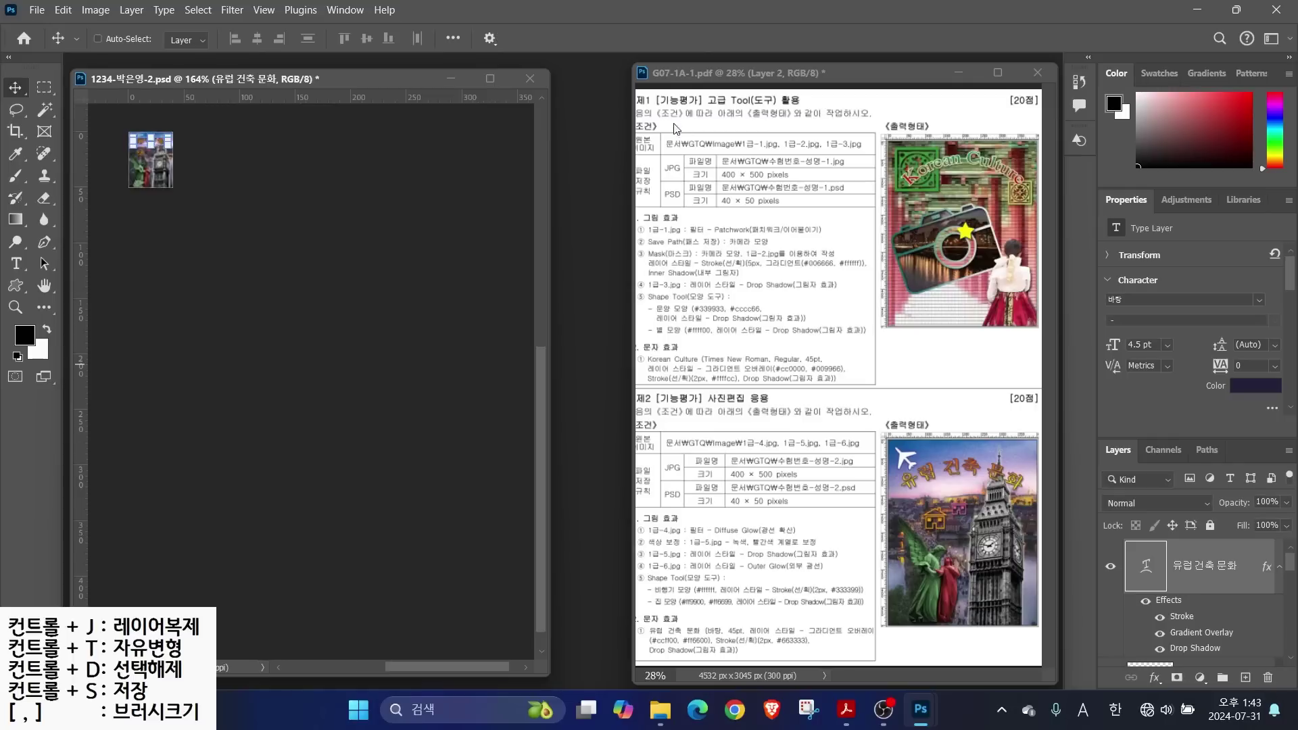
{"action": "left_click", "coordinate": [36, 11]}
{"action": "left_click", "coordinate": [57, 196]}
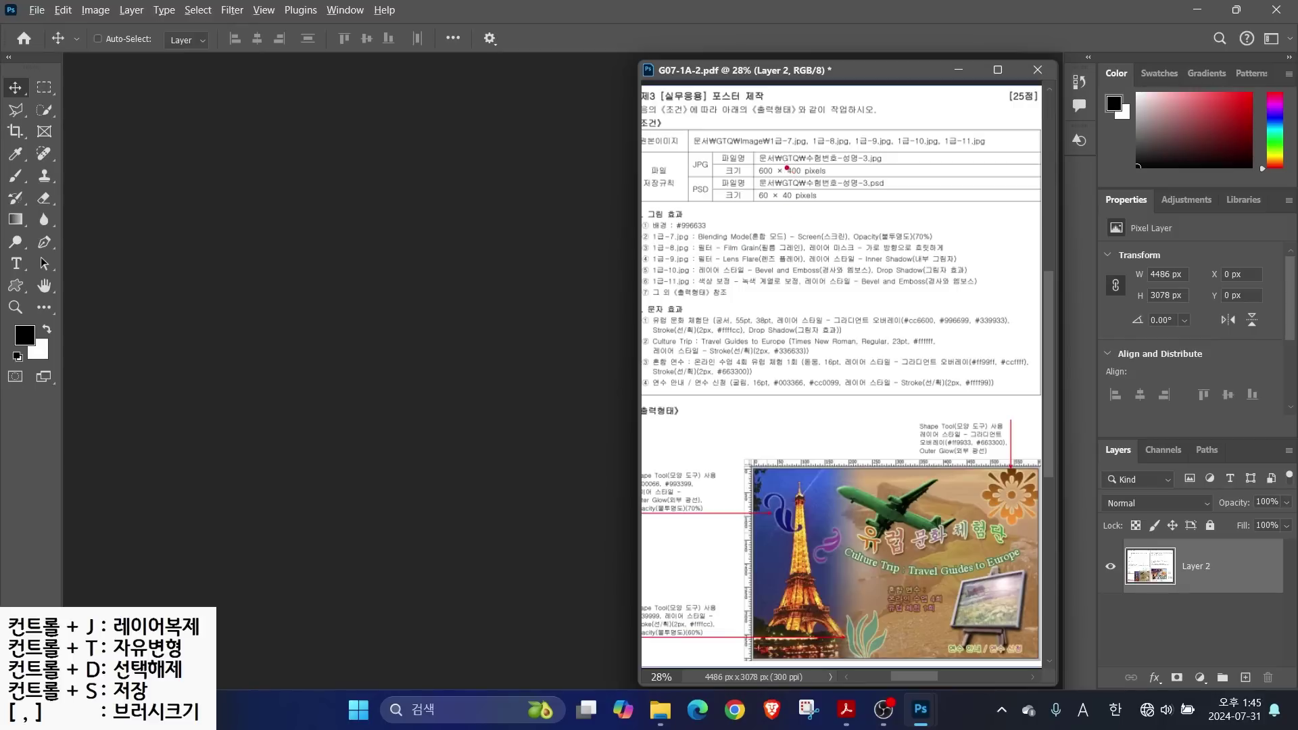
Create a 600 × 400 px document named with the candidate's number and name
{"action": "left_click_drag", "start_coordinate": [748, 141], "coordinate": [893, 190]}
{"action": "left_click_drag", "start_coordinate": [867, 242], "coordinate": [811, 184]}
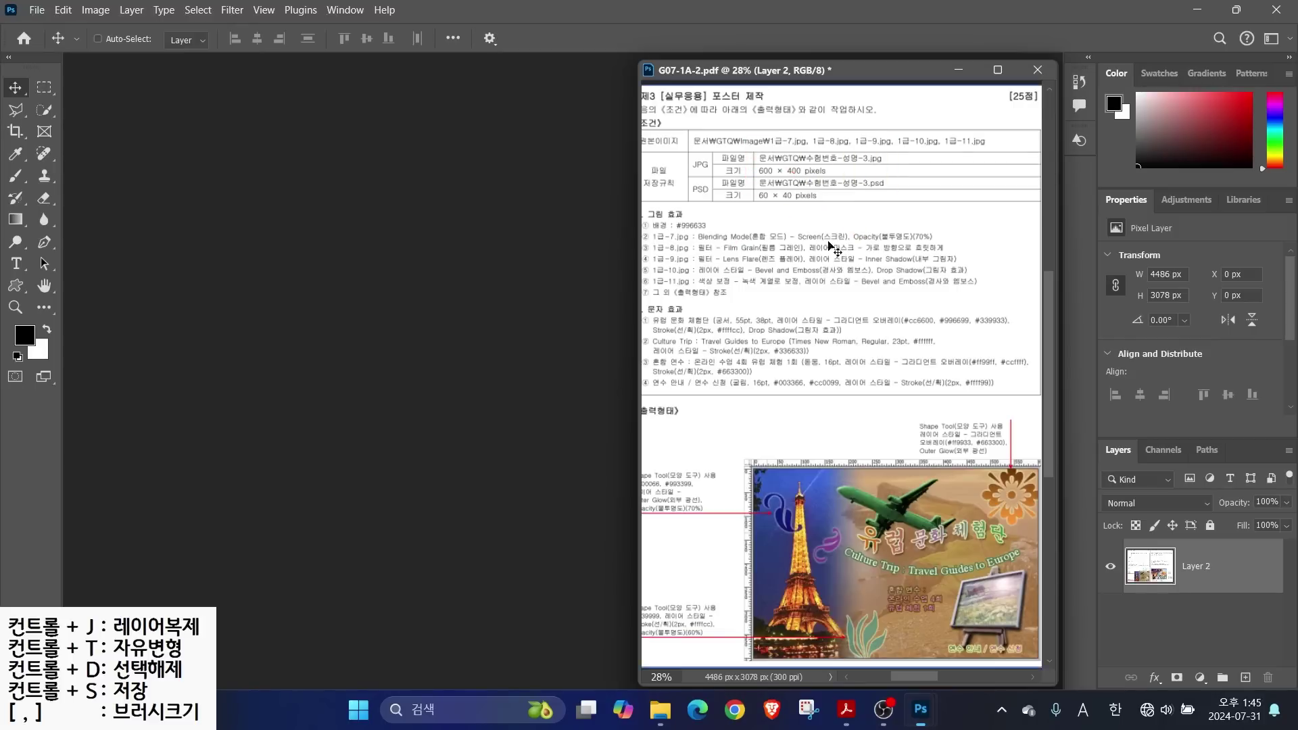
{"action": "left_click", "coordinate": [35, 10]}
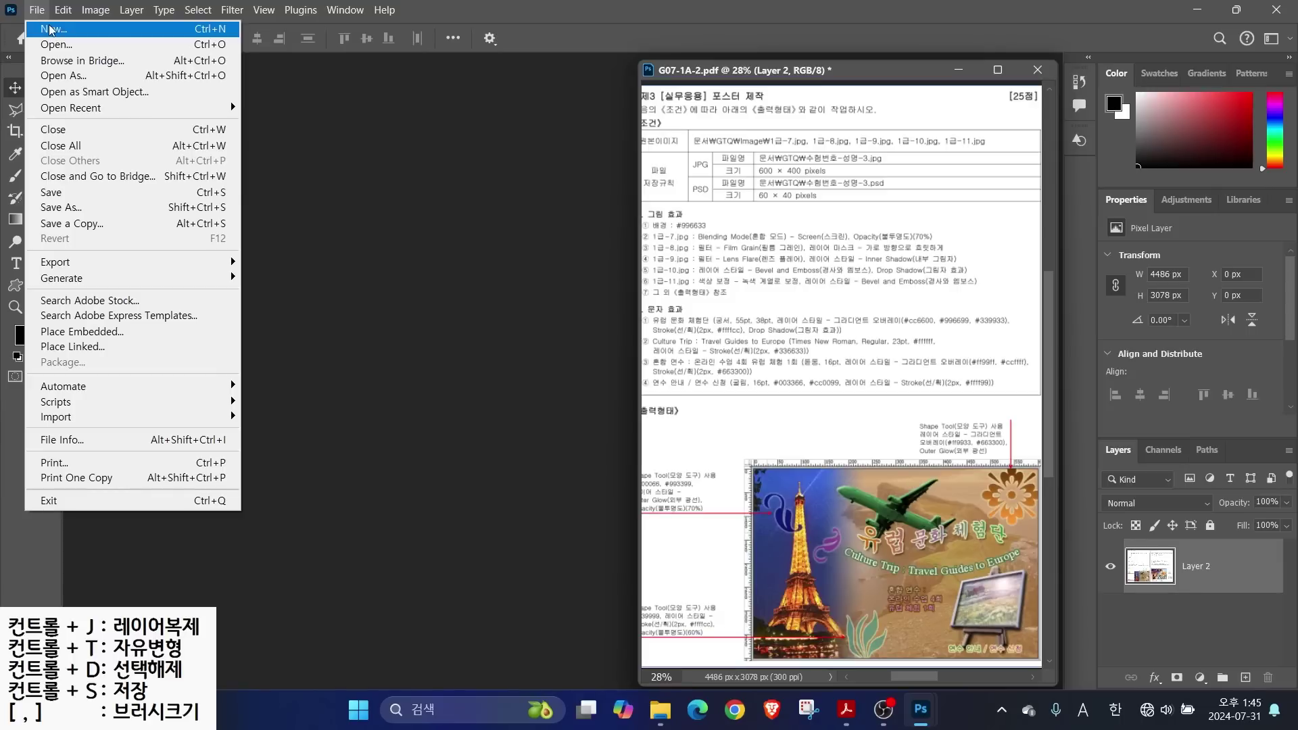
{"action": "left_click", "coordinate": [54, 28]}
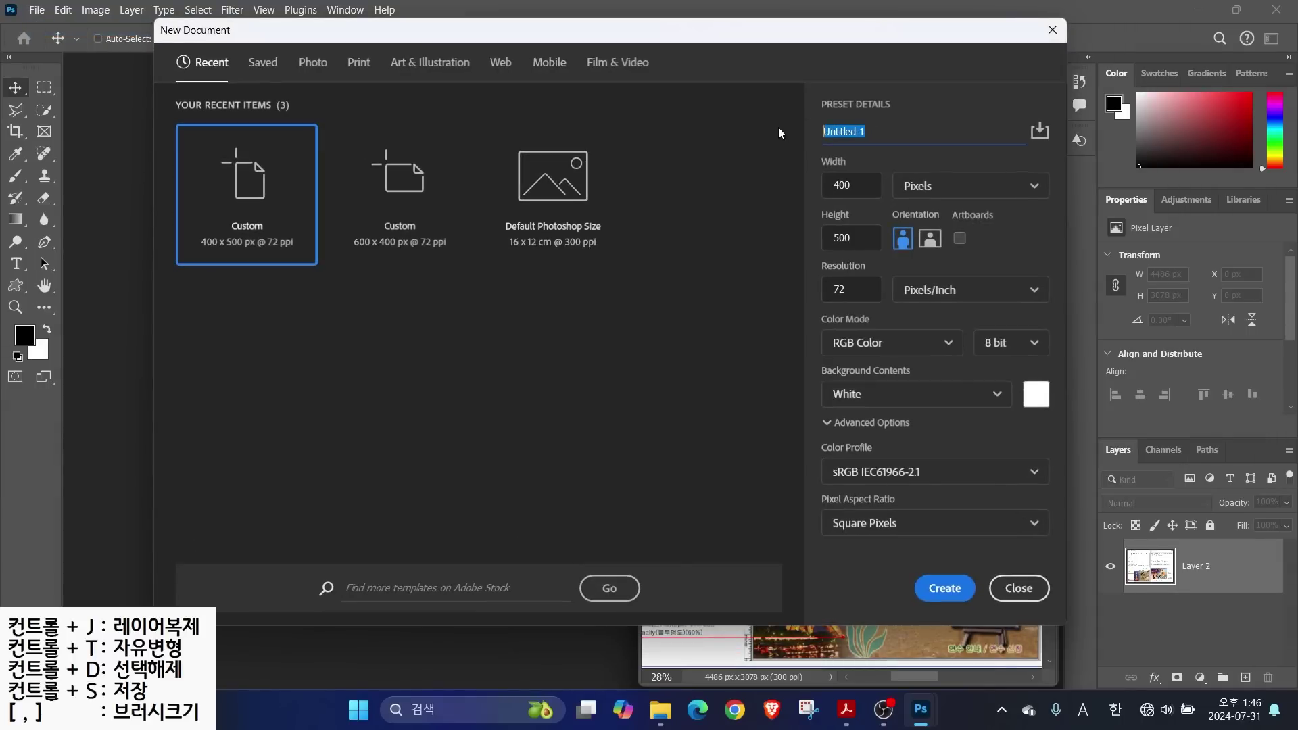
{"action": "key", "text": "Tab"}
{"action": "type", "text": "60"}
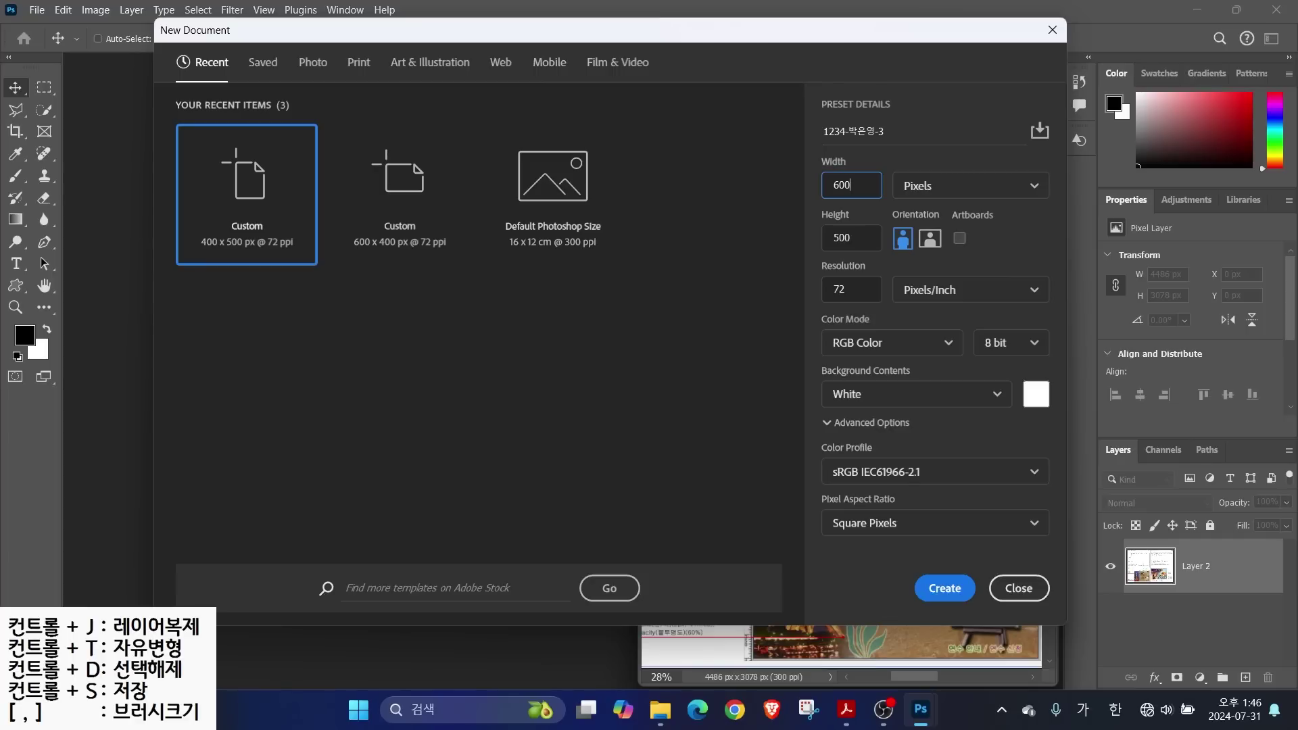
{"action": "key", "text": "Tab"}
{"action": "type", "text": "400"}
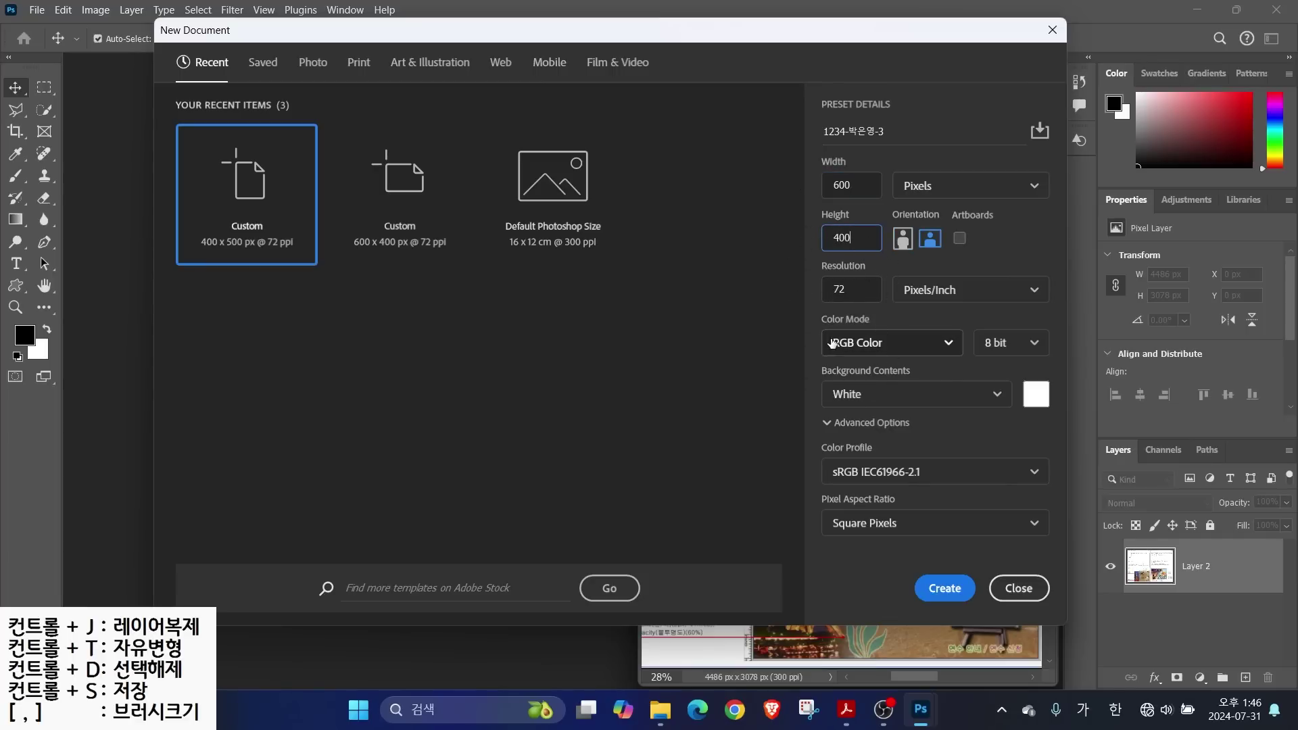
{"action": "left_click", "coordinate": [933, 583]}
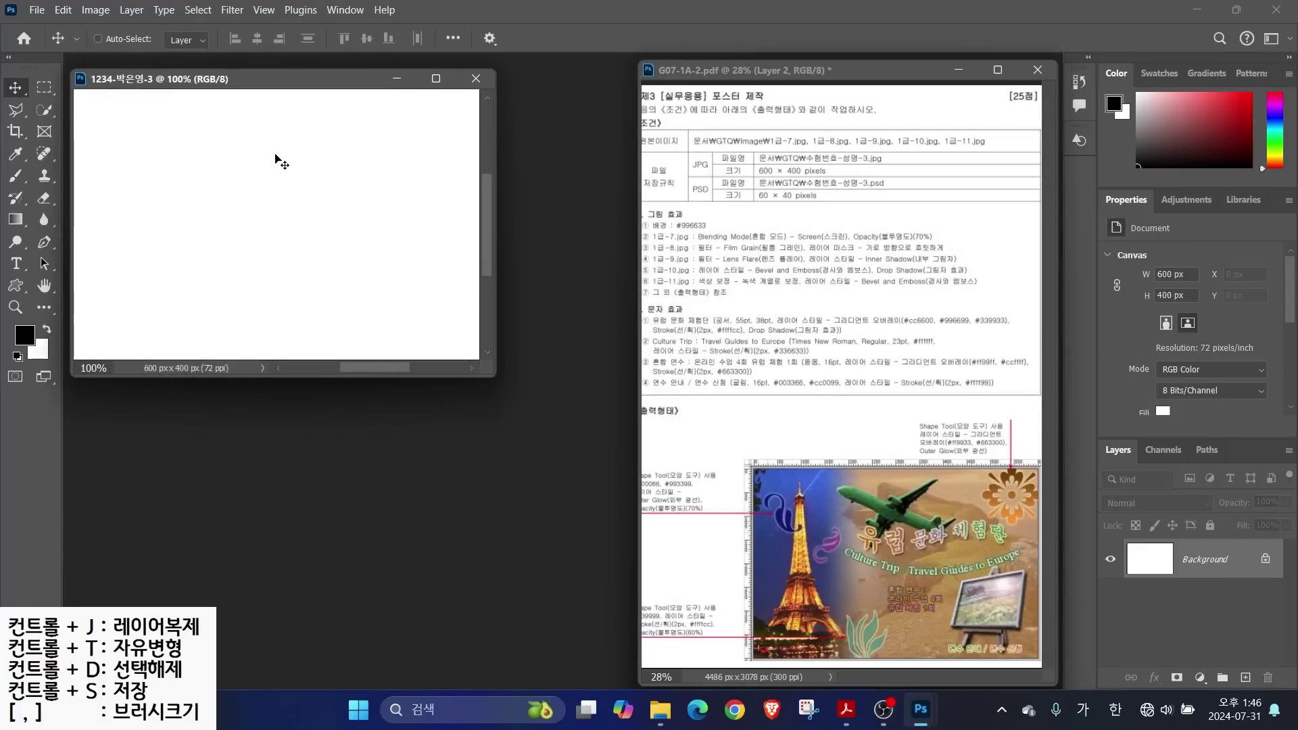
Show rulers and set the foreground colour to brown #996633
{"action": "key", "text": "ctrl+r"}
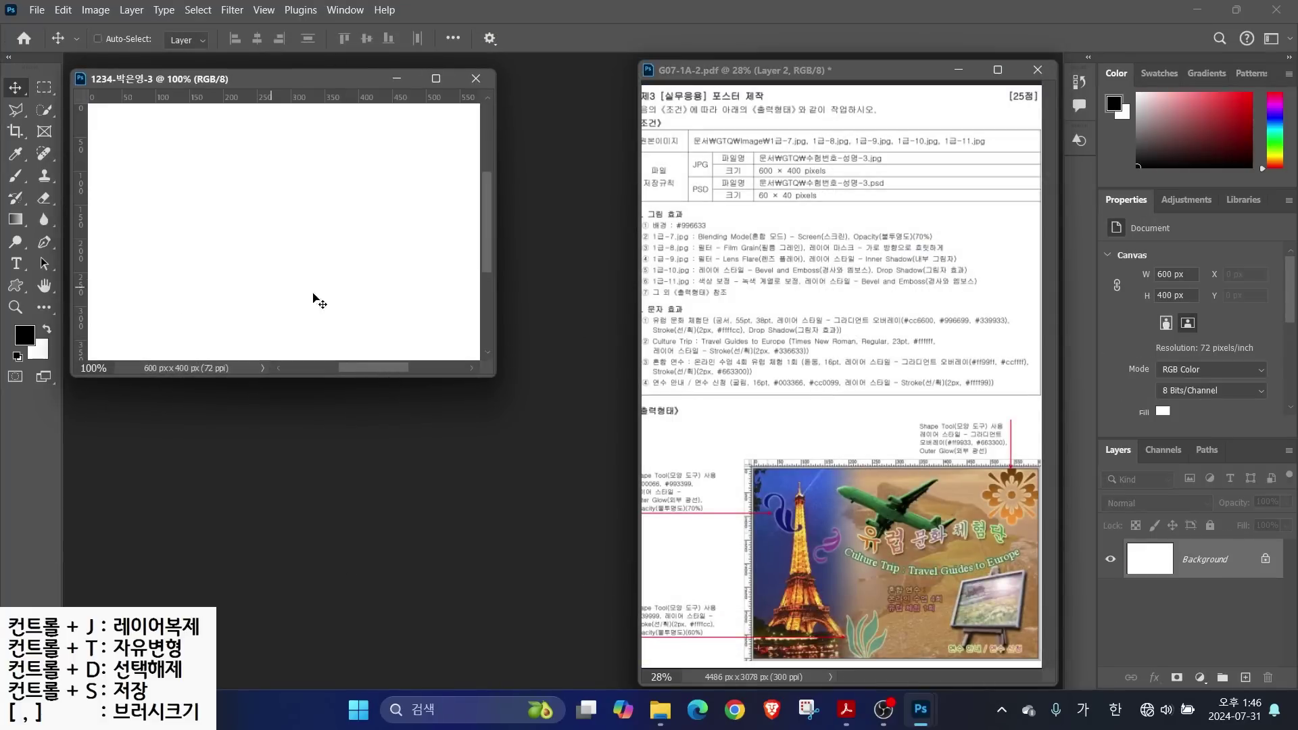
{"action": "left_click_drag", "start_coordinate": [672, 215], "coordinate": [732, 157]}
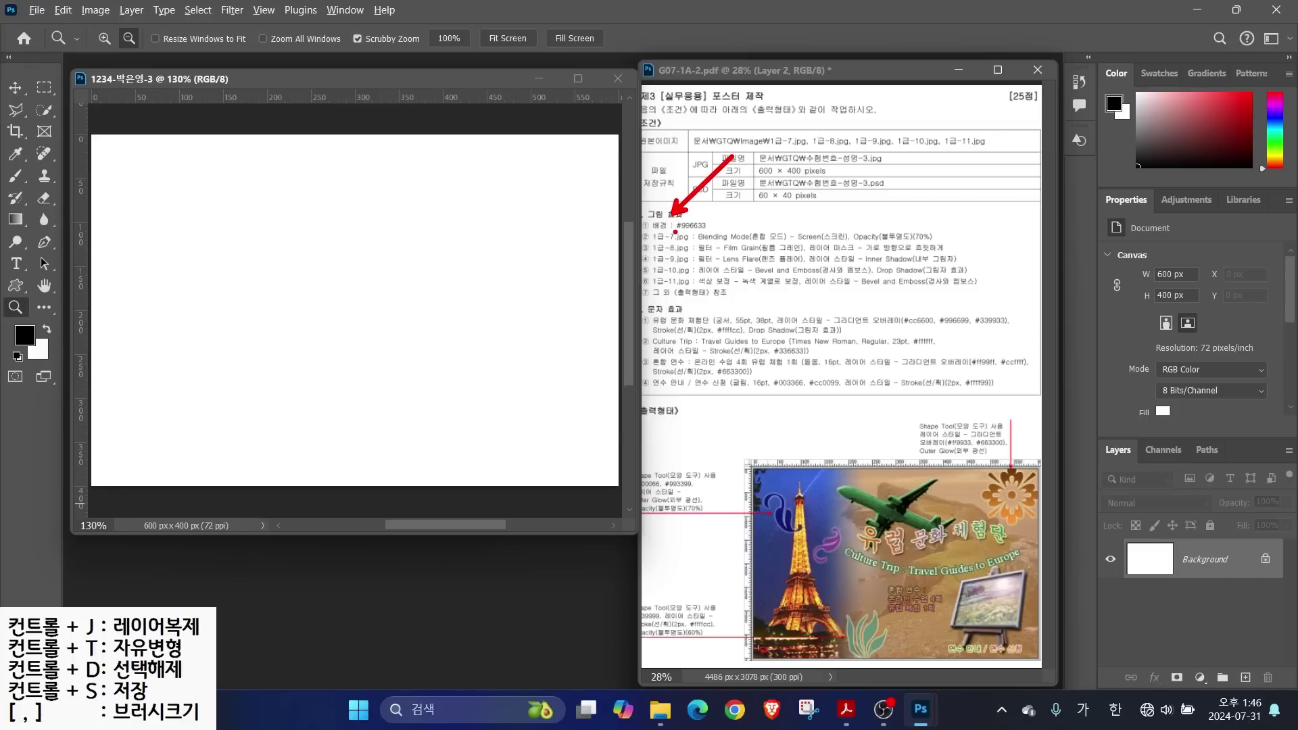
{"action": "key", "text": "Escape"}
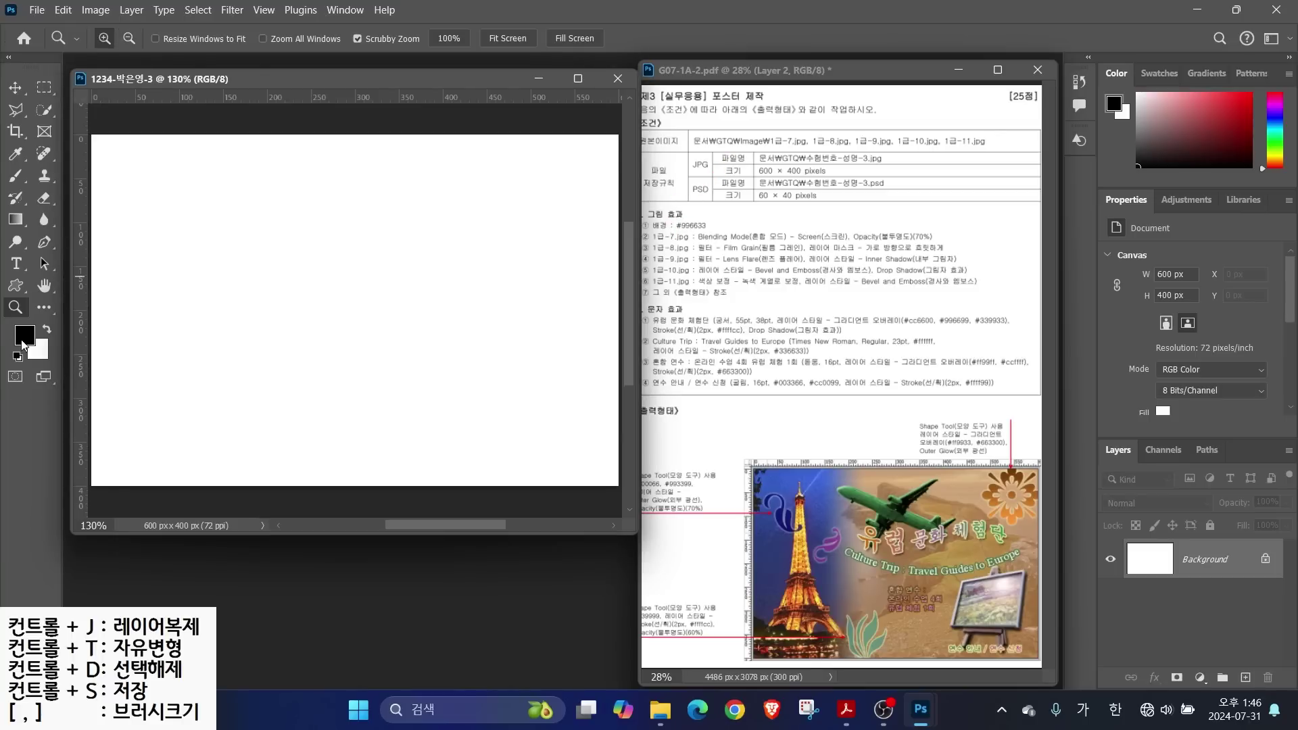
{"action": "left_click", "coordinate": [26, 334]}
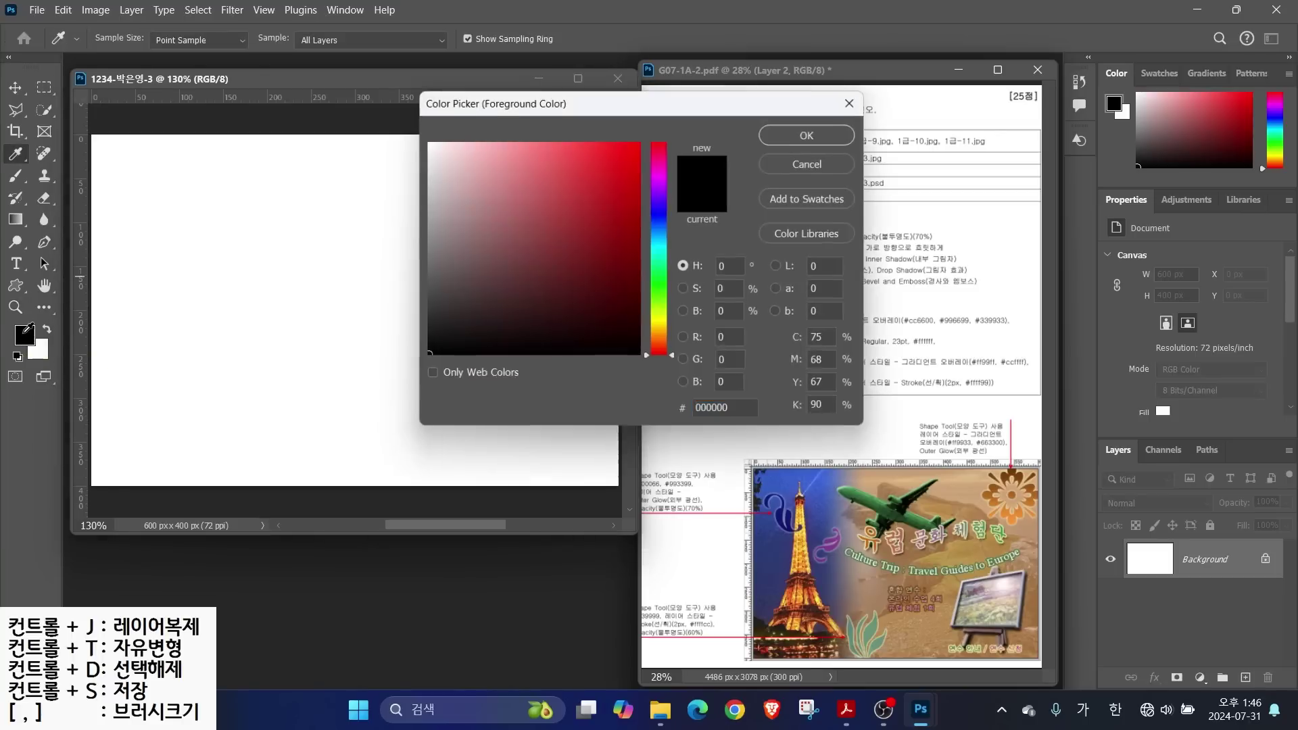
{"action": "double_click", "coordinate": [732, 413]}
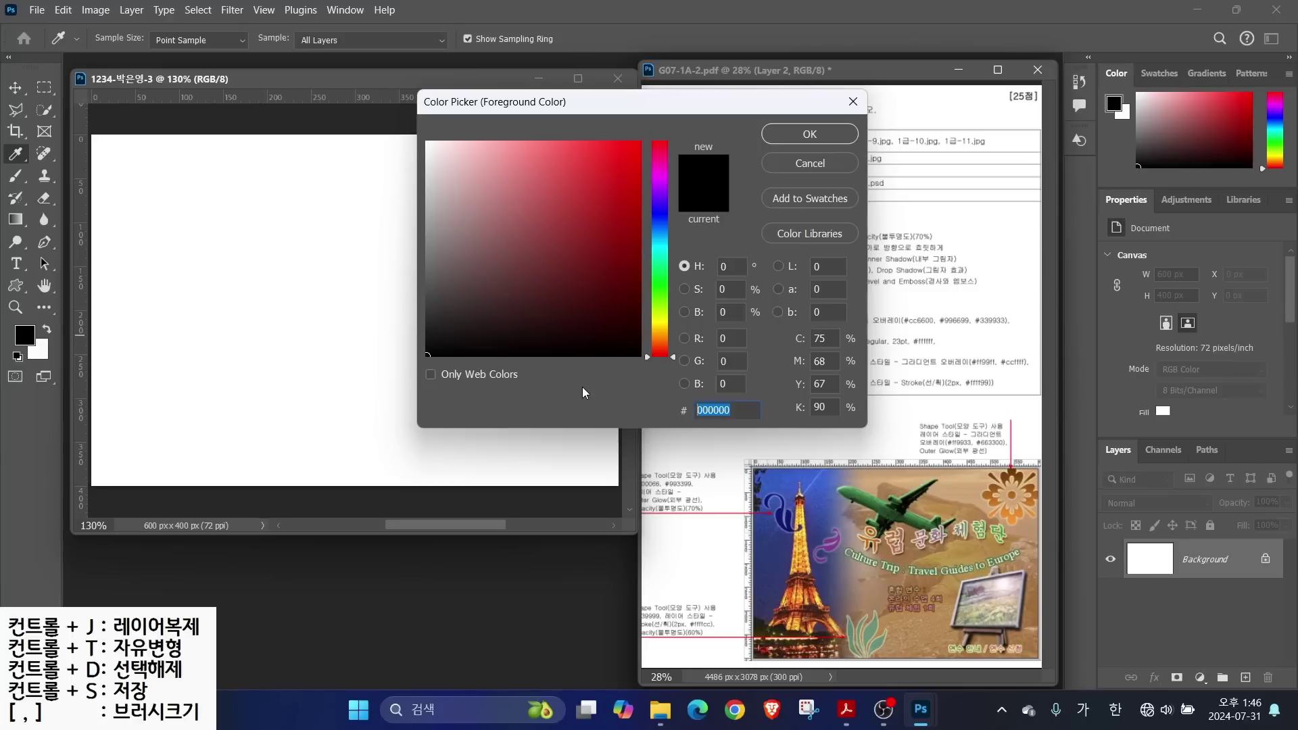
{"action": "type", "text": "9"}
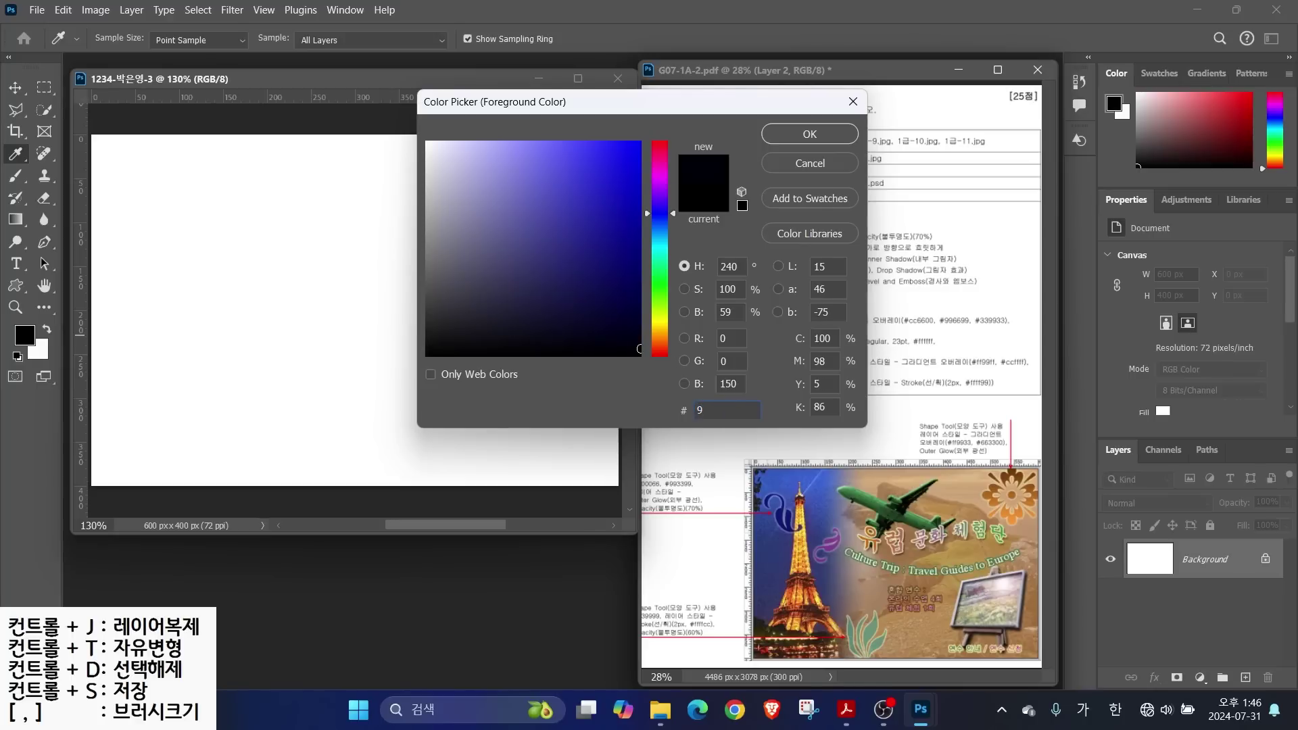
{"action": "type", "text": "63"}
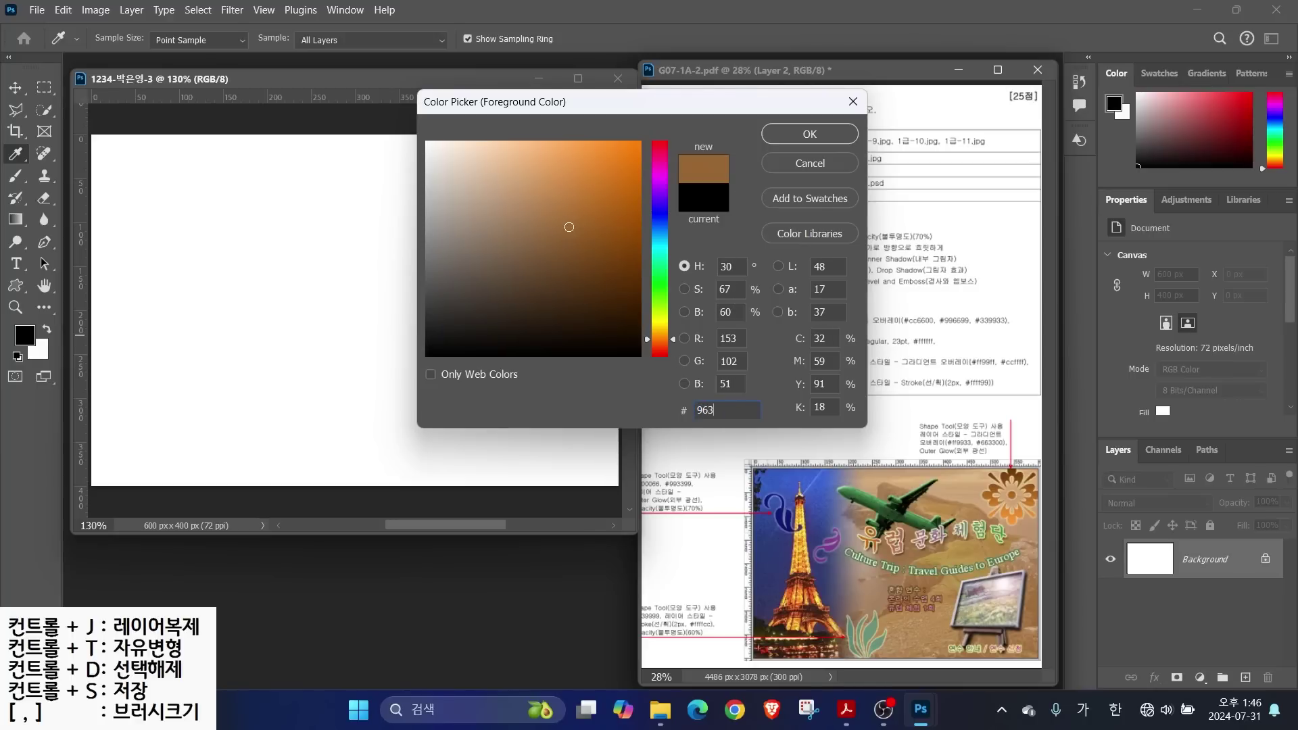
{"action": "key", "text": "Return"}
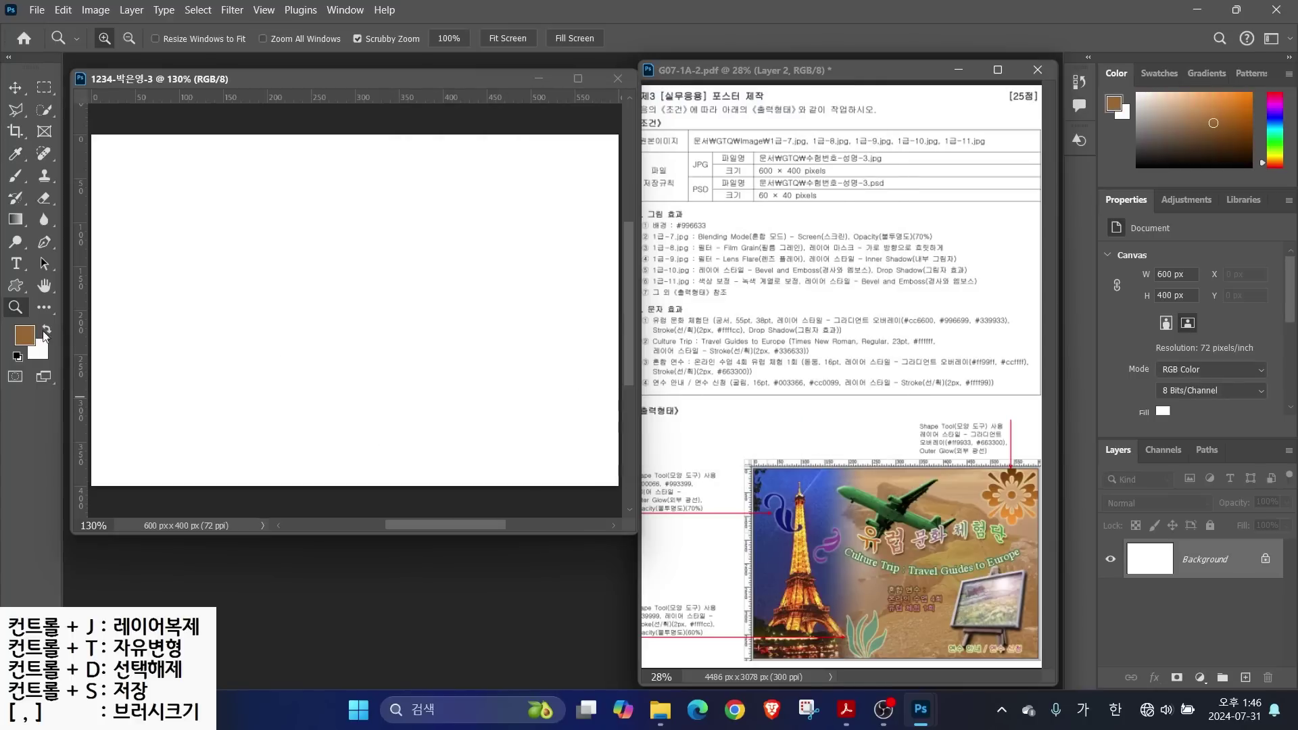
Fill the entire canvas with the brown foreground colour
{"action": "left_click", "coordinate": [63, 10]}
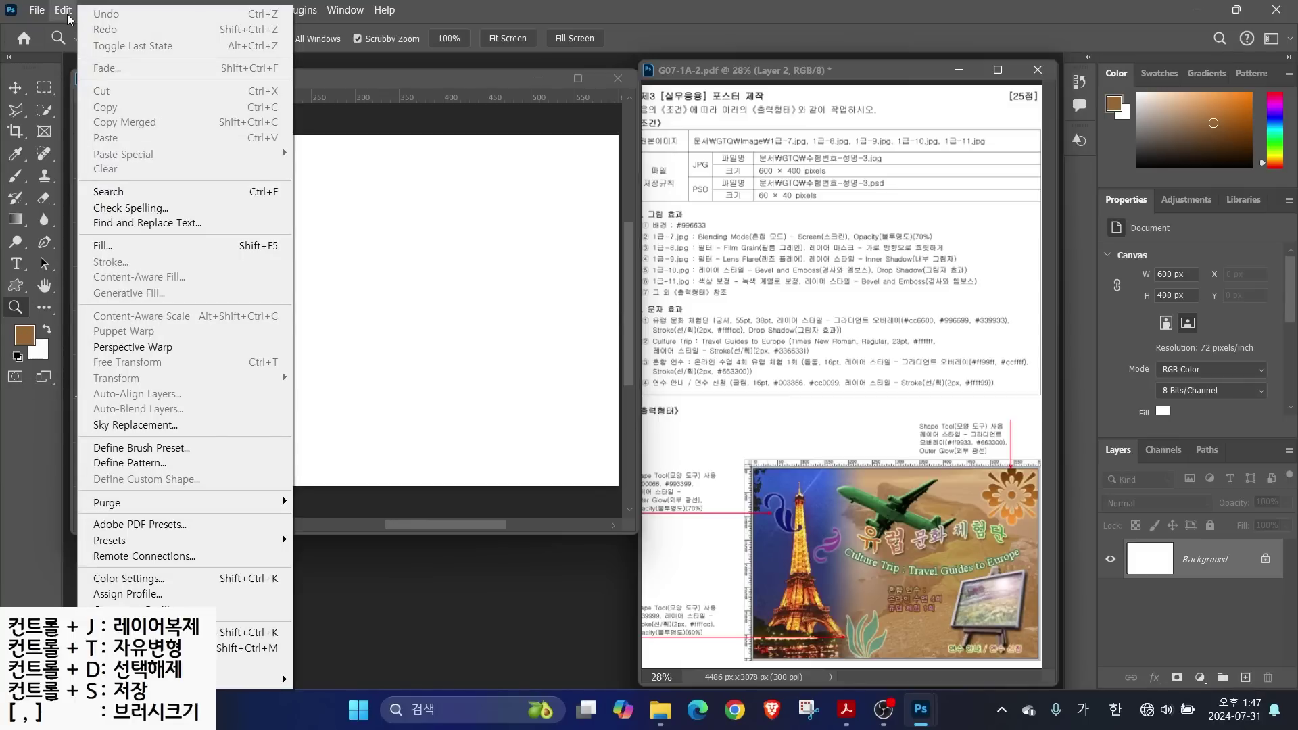
{"action": "left_click", "coordinate": [105, 246]}
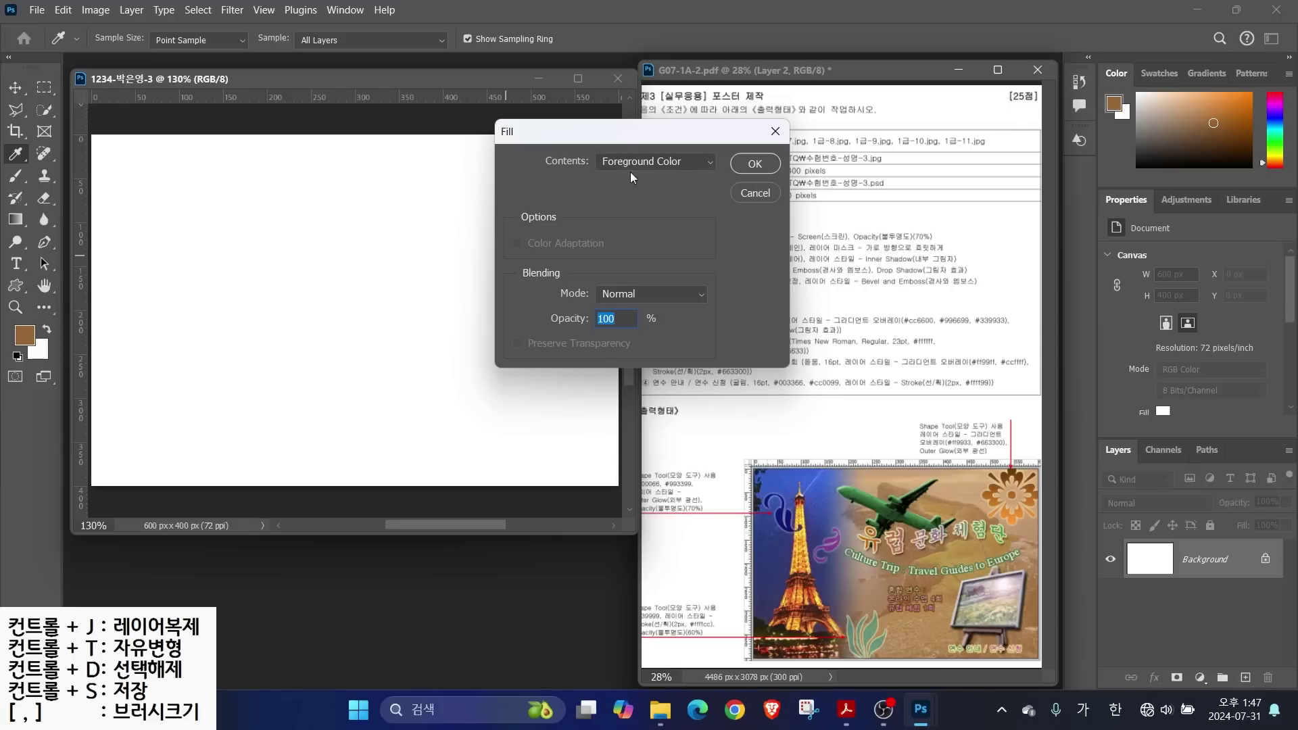
{"action": "left_click", "coordinate": [756, 161]}
{"action": "key", "text": "z"}
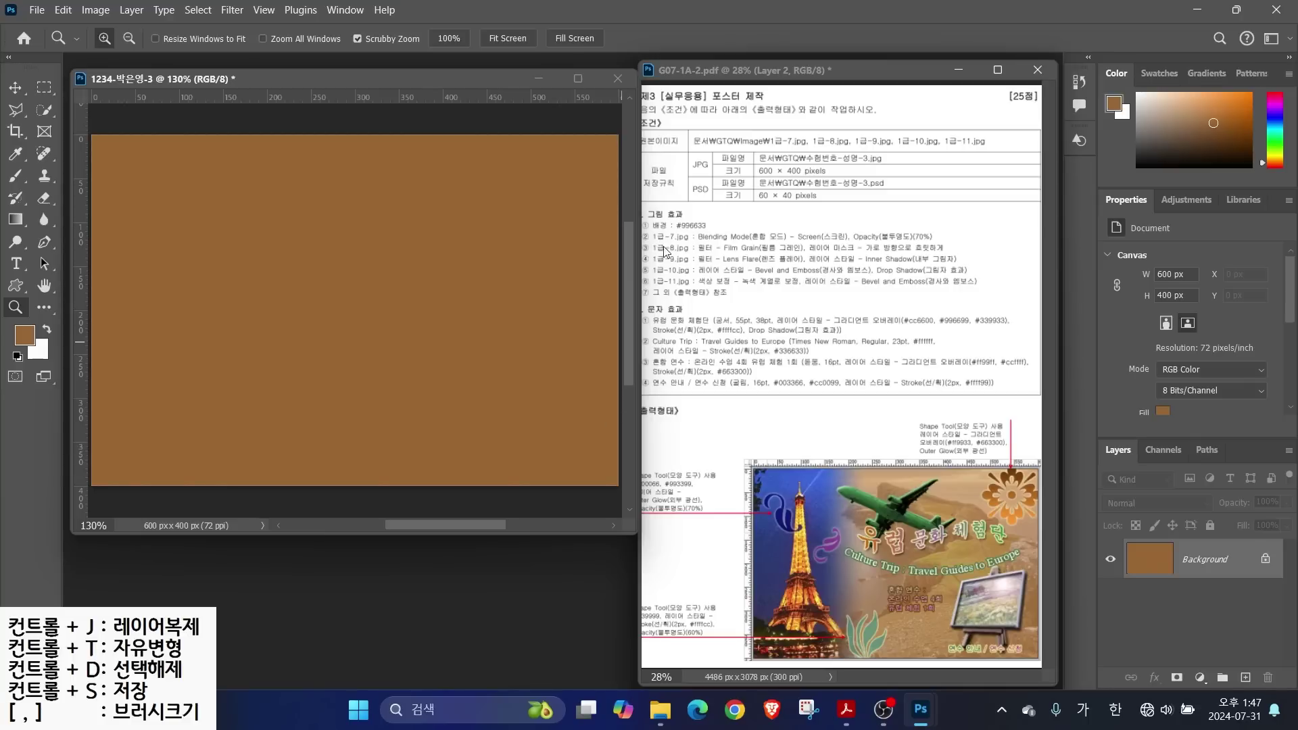
{"action": "double_click", "coordinate": [563, 586]}
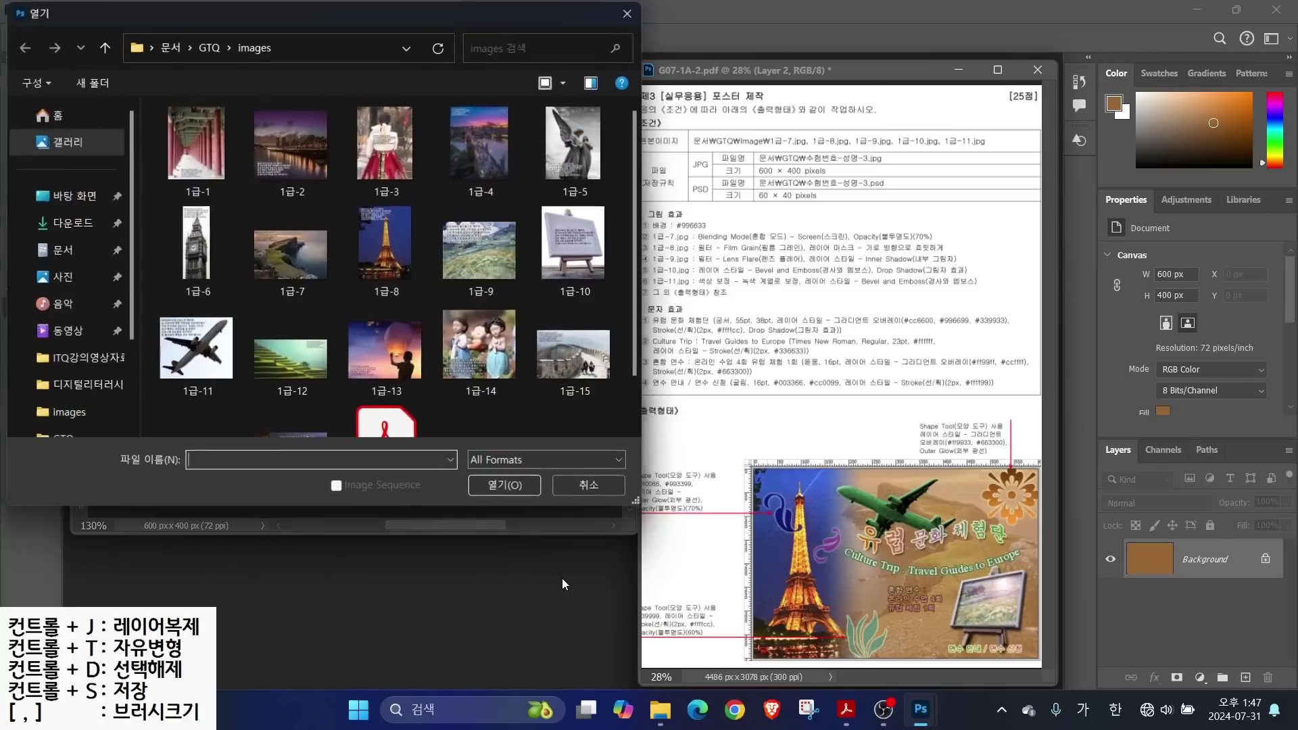
Open the 1급-7 coastal cliff photo beside the brown poster canvas
{"action": "left_click", "coordinate": [291, 254]}
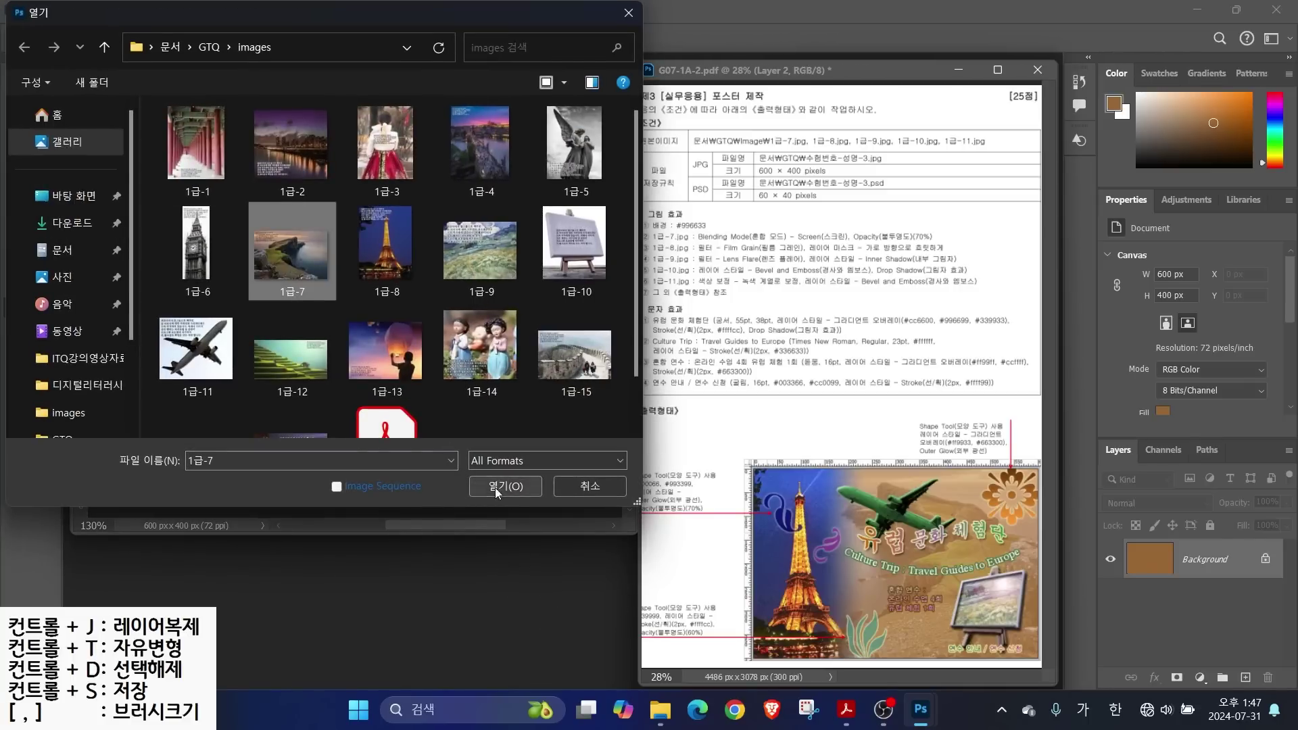
{"action": "left_click", "coordinate": [508, 488]}
{"action": "left_click_drag", "start_coordinate": [437, 100], "coordinate": [600, 163]}
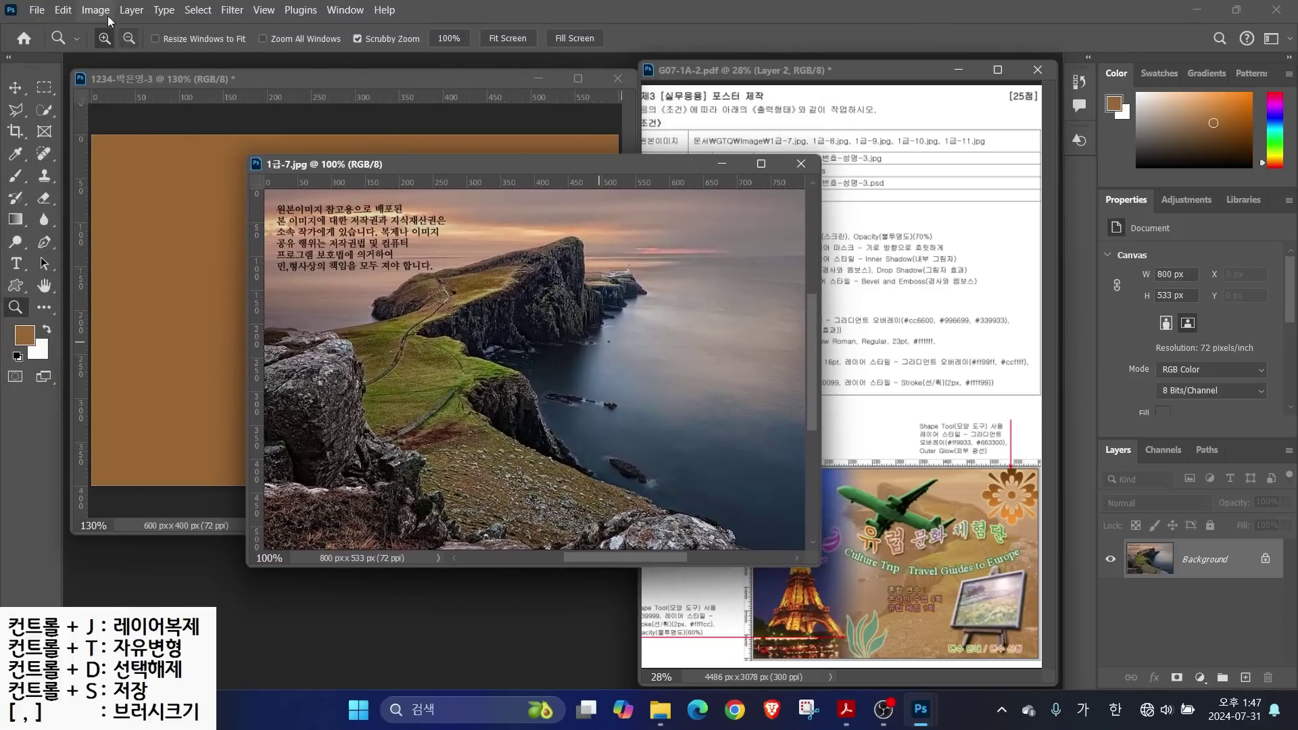
Resize the cliff photo to 600 × 400 px with Image Size
{"action": "left_click", "coordinate": [96, 10]}
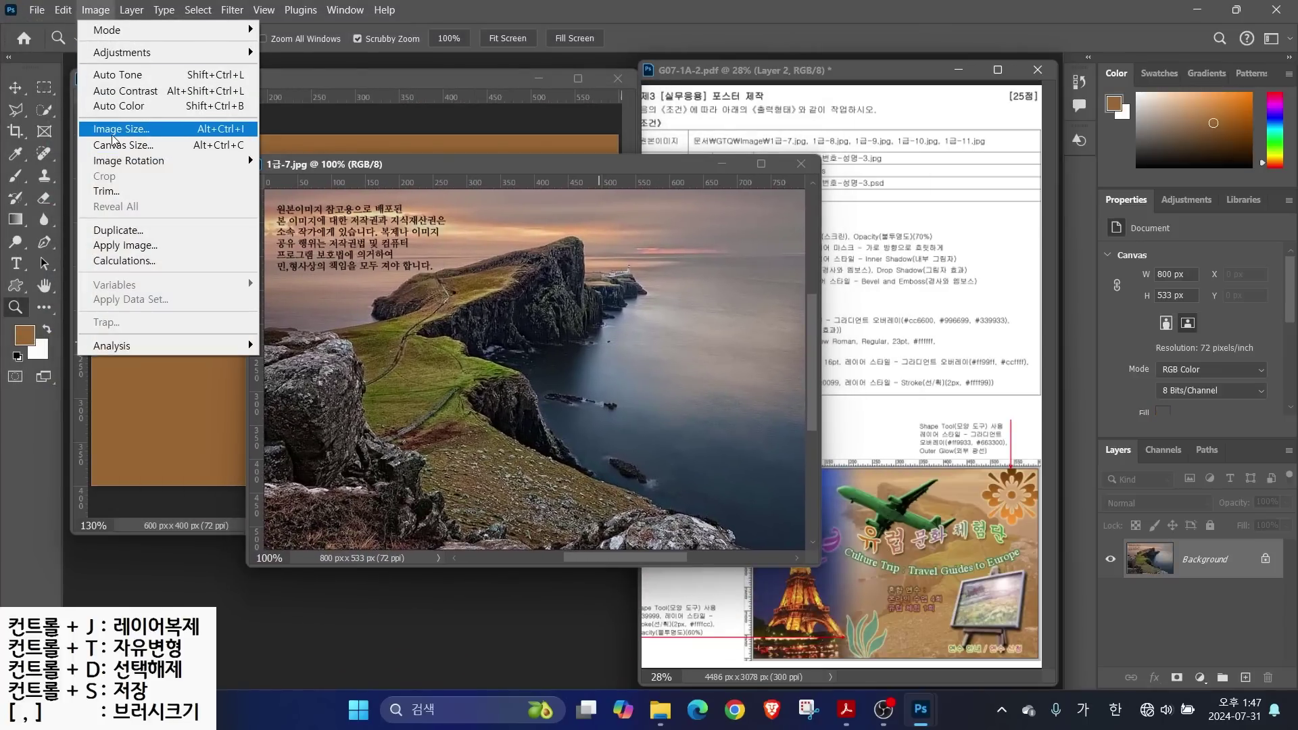
{"action": "left_click", "coordinate": [113, 135]}
{"action": "type", "text": "600"}
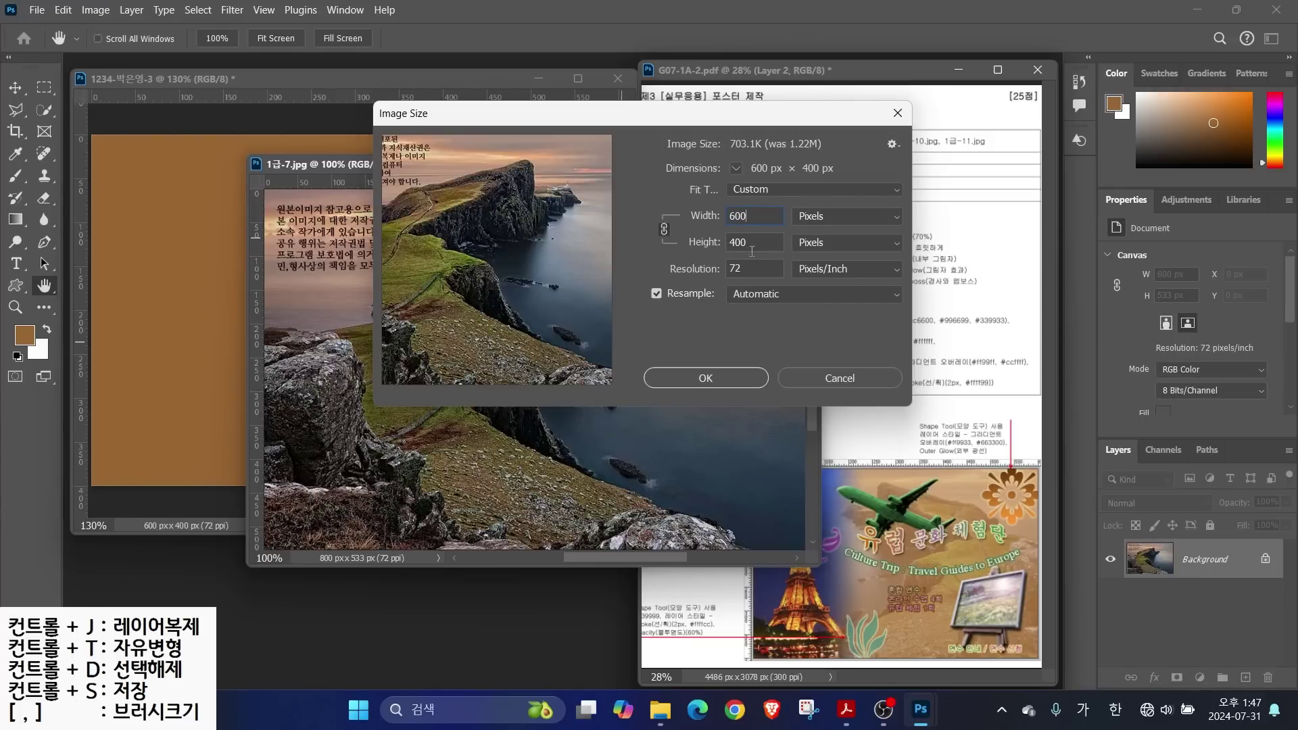
{"action": "left_click", "coordinate": [699, 383]}
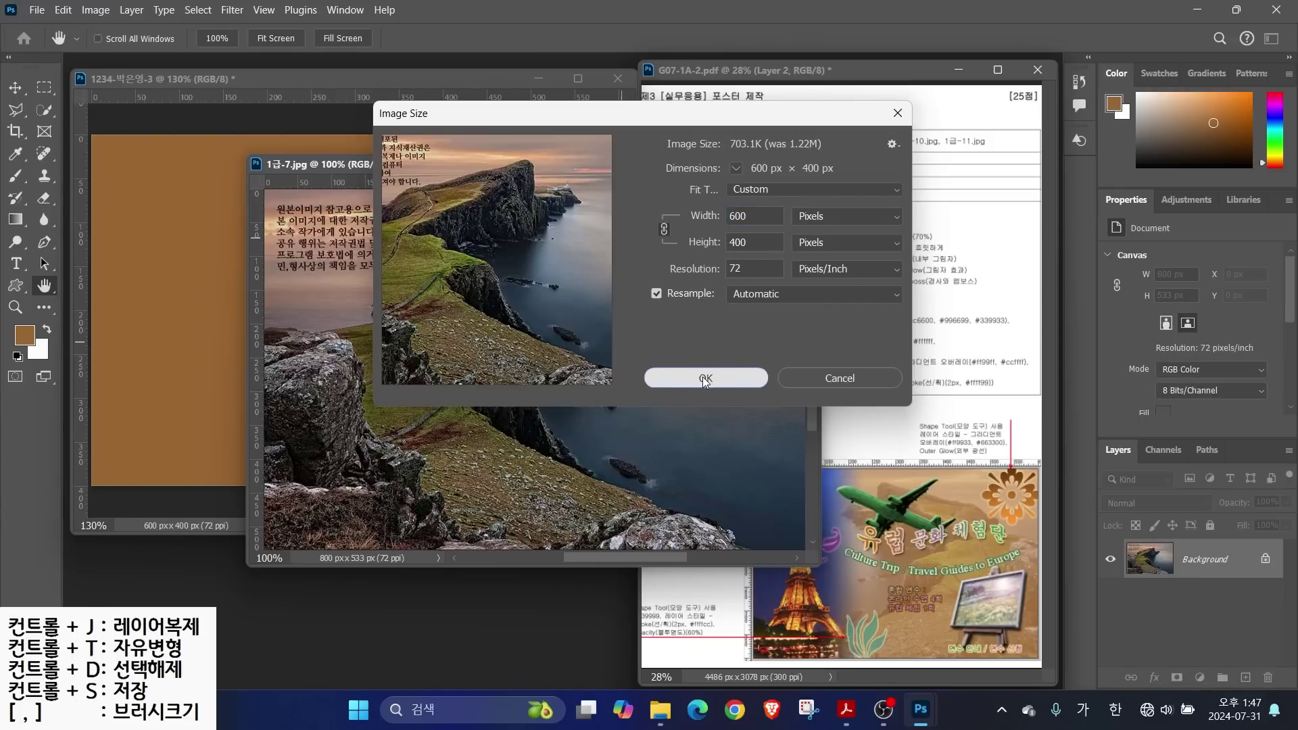
{"action": "left_click", "coordinate": [705, 378]}
{"action": "key", "text": "z"}
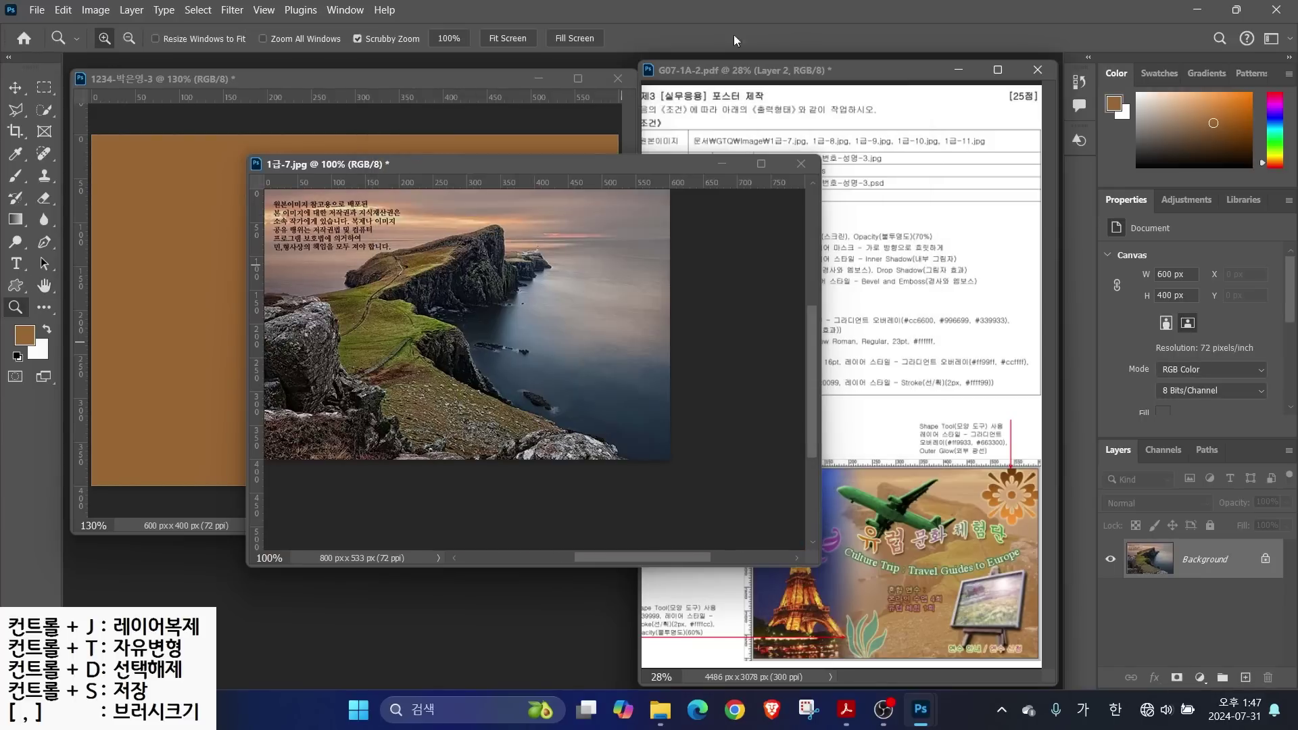
Drag the cliff photo into the brown poster and close the original without saving
{"action": "left_click", "coordinate": [17, 89]}
{"action": "left_click_drag", "start_coordinate": [291, 253], "coordinate": [254, 290]}
{"action": "left_click", "coordinate": [799, 167]}
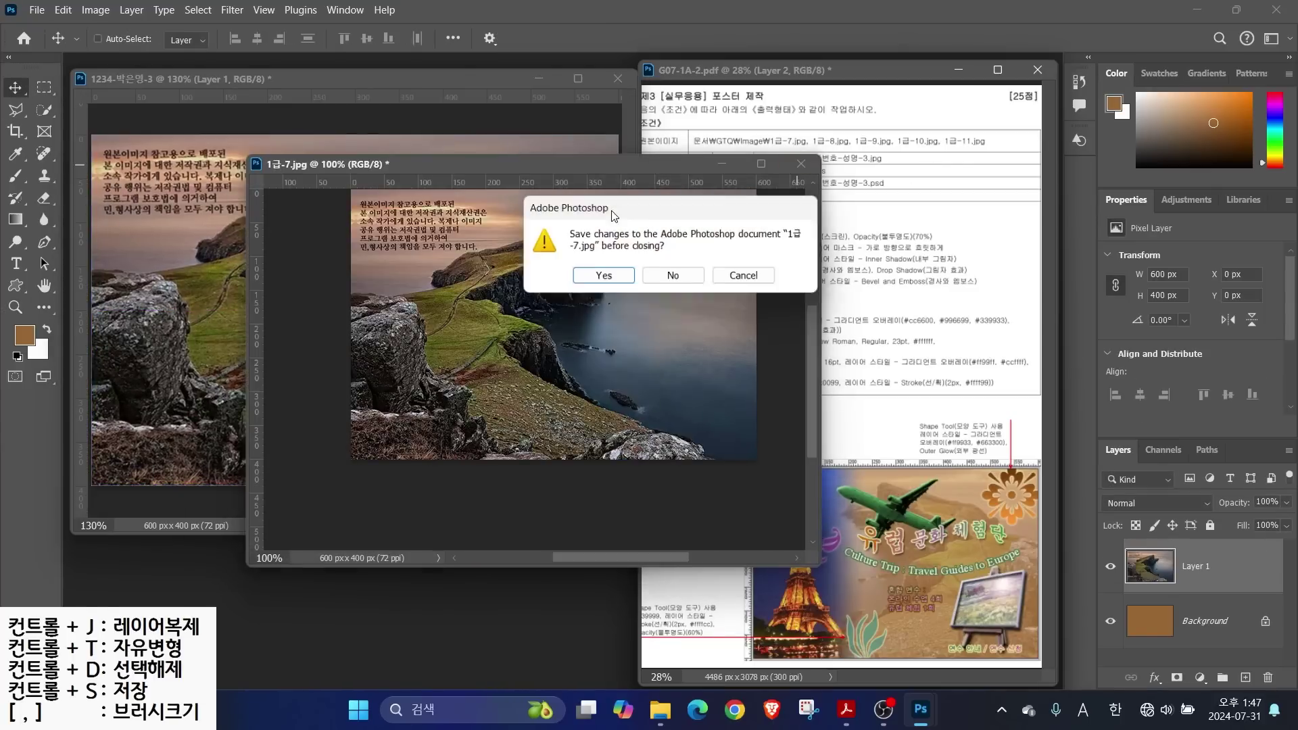
{"action": "left_click", "coordinate": [671, 340]}
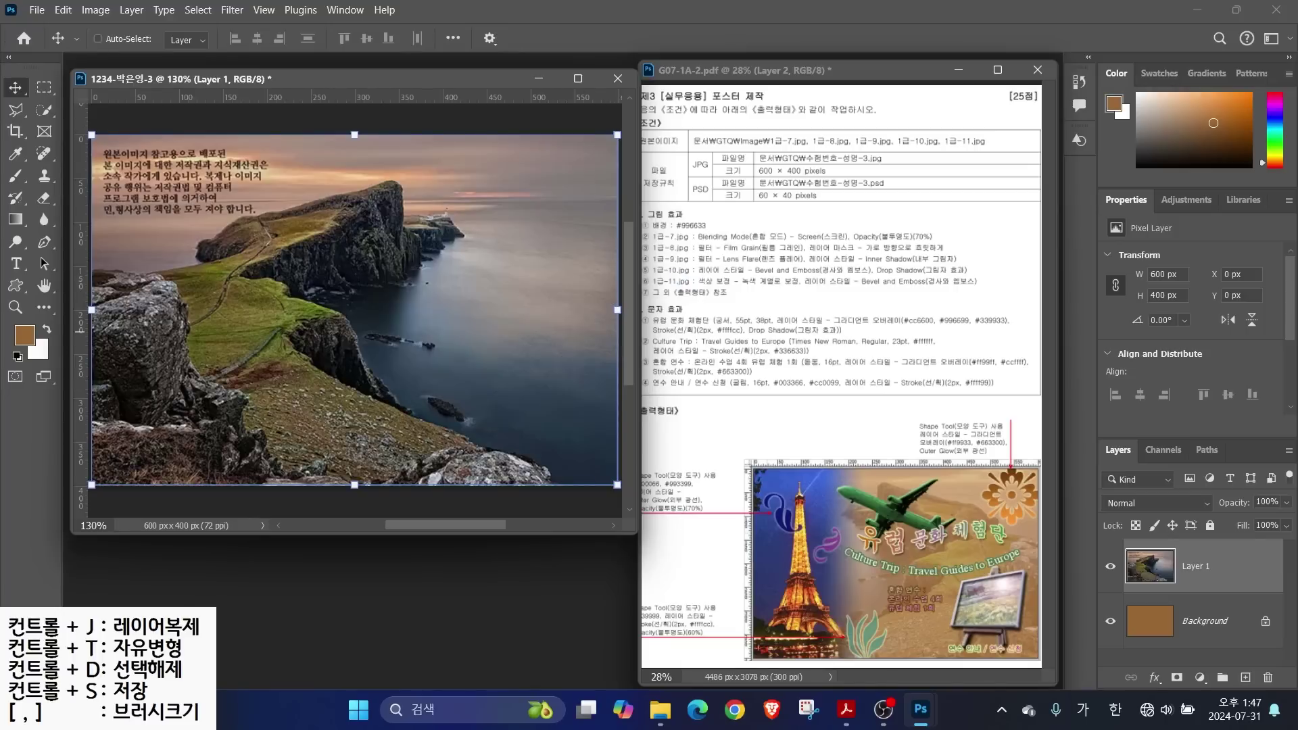
Rename the new cliff photo layer to '1-7'
{"action": "key", "text": "ctrl"}
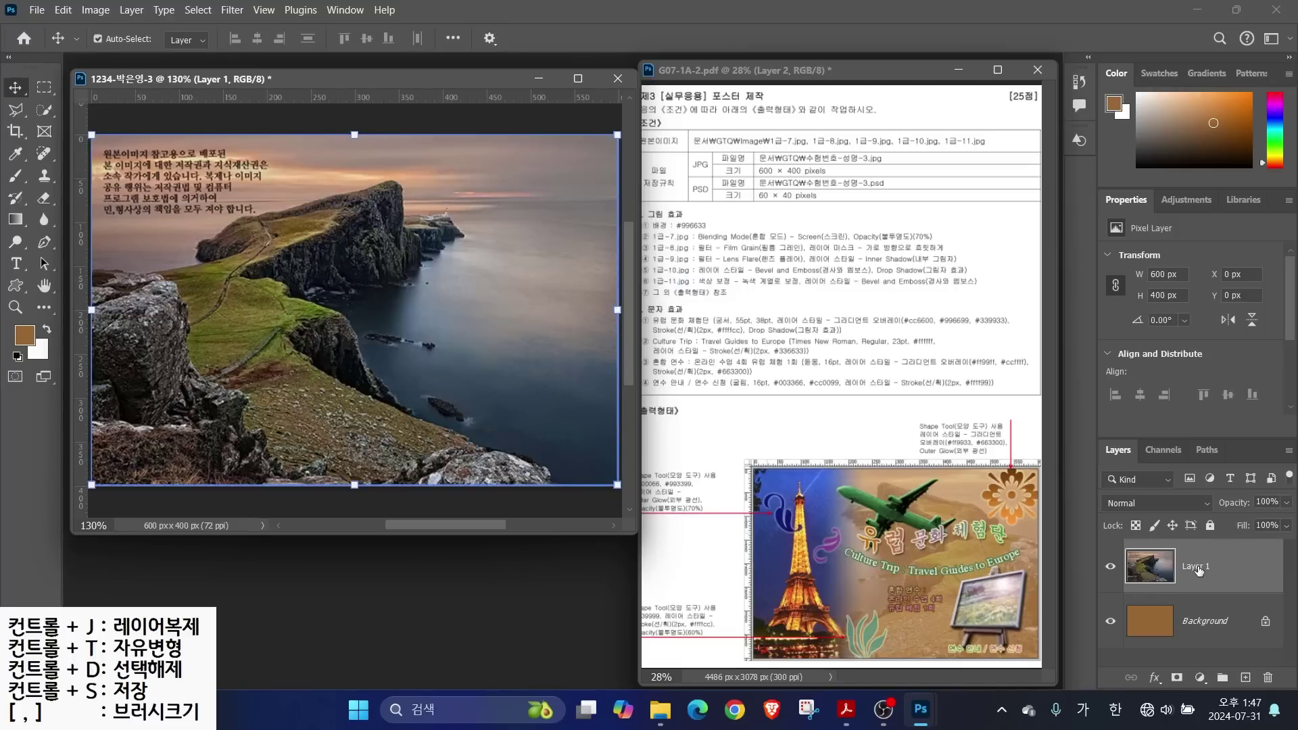
{"action": "double_click", "coordinate": [1199, 568]}
{"action": "type", "text": "1-7"}
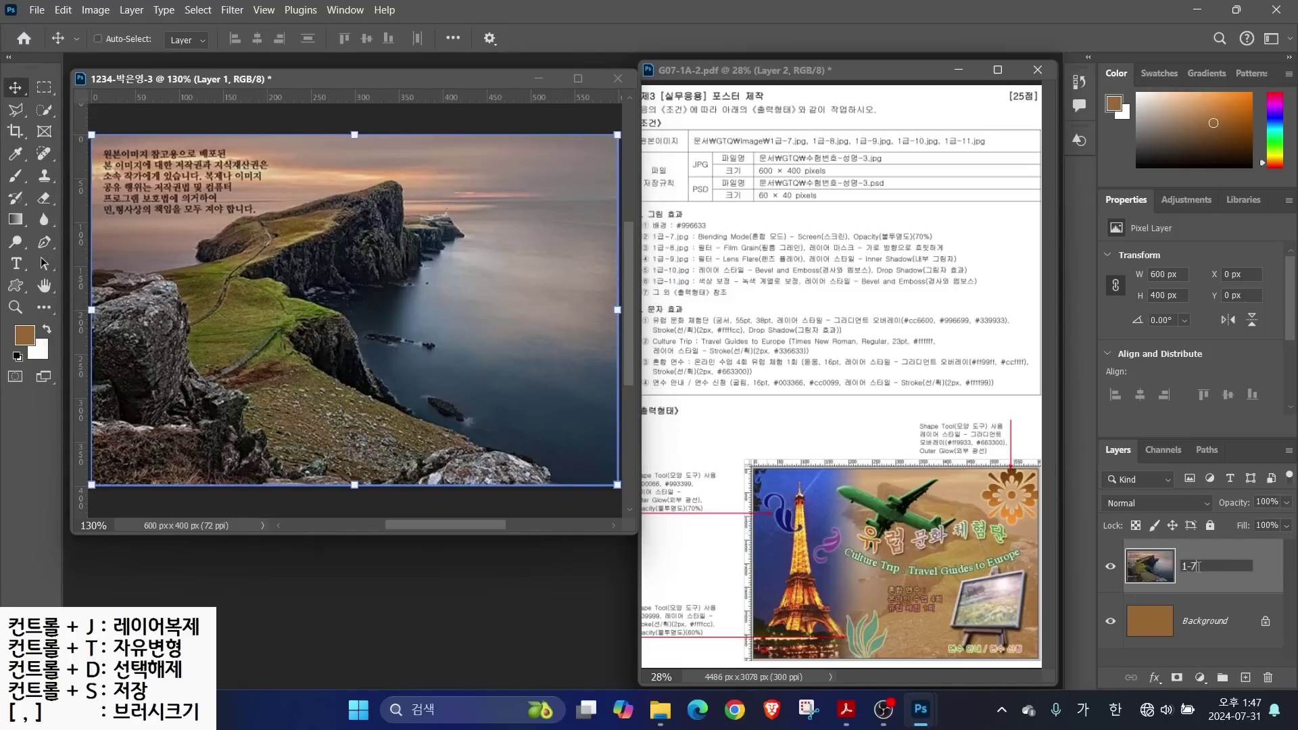
{"action": "key", "text": "Return"}
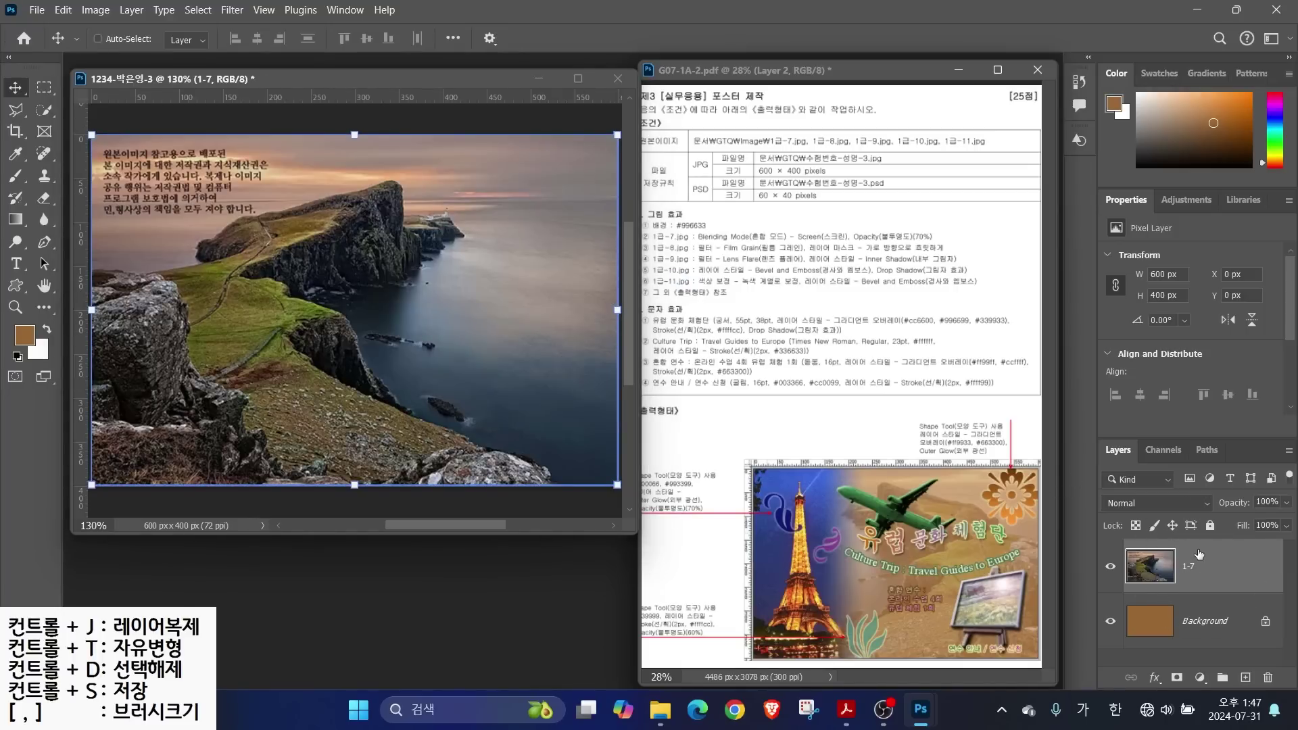
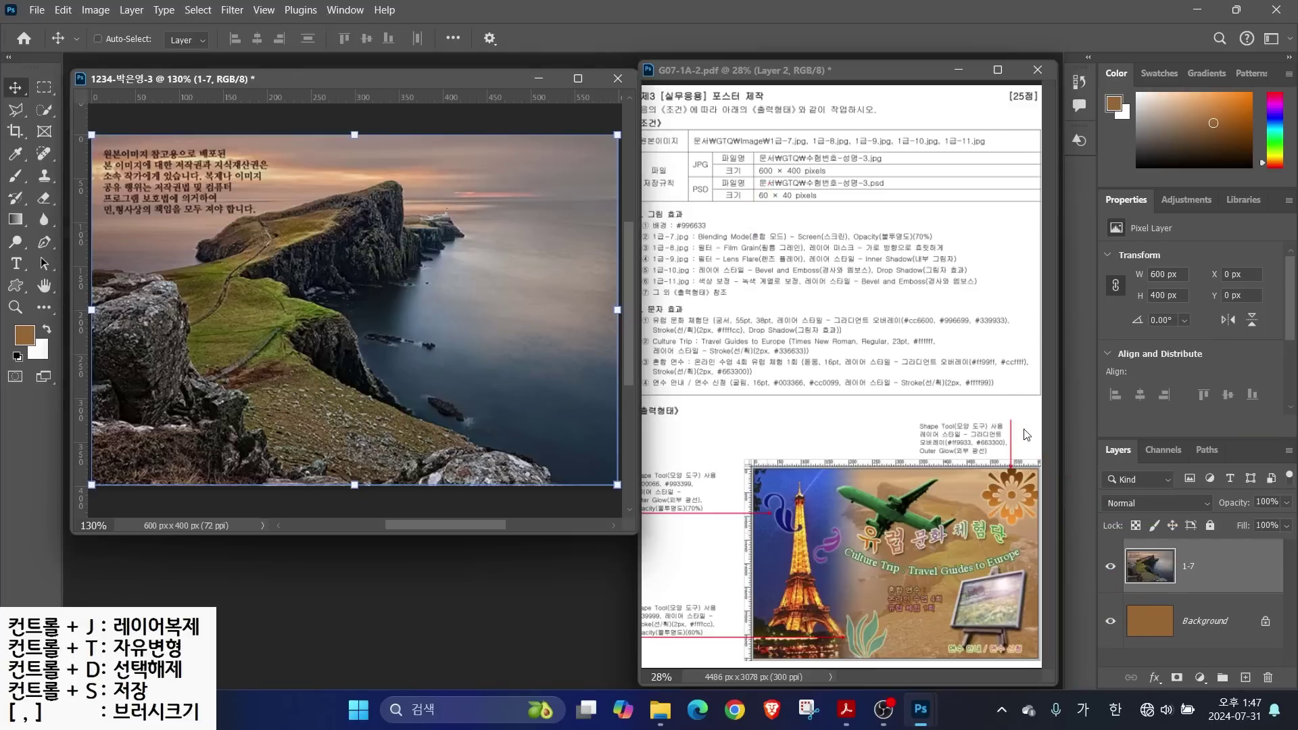
Set the cliff layer 1-7 to Screen blend mode at 70% opacity
{"action": "left_click", "coordinate": [1193, 504]}
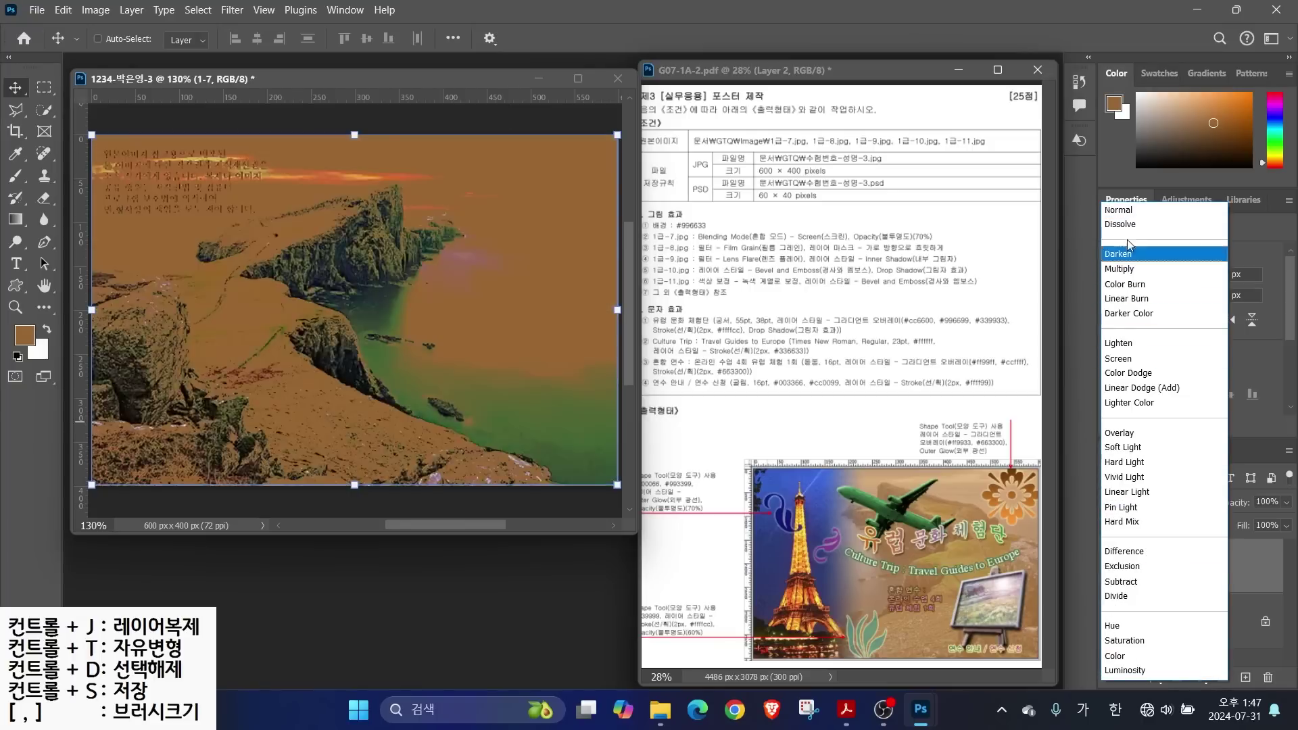
{"action": "left_click", "coordinate": [1119, 360]}
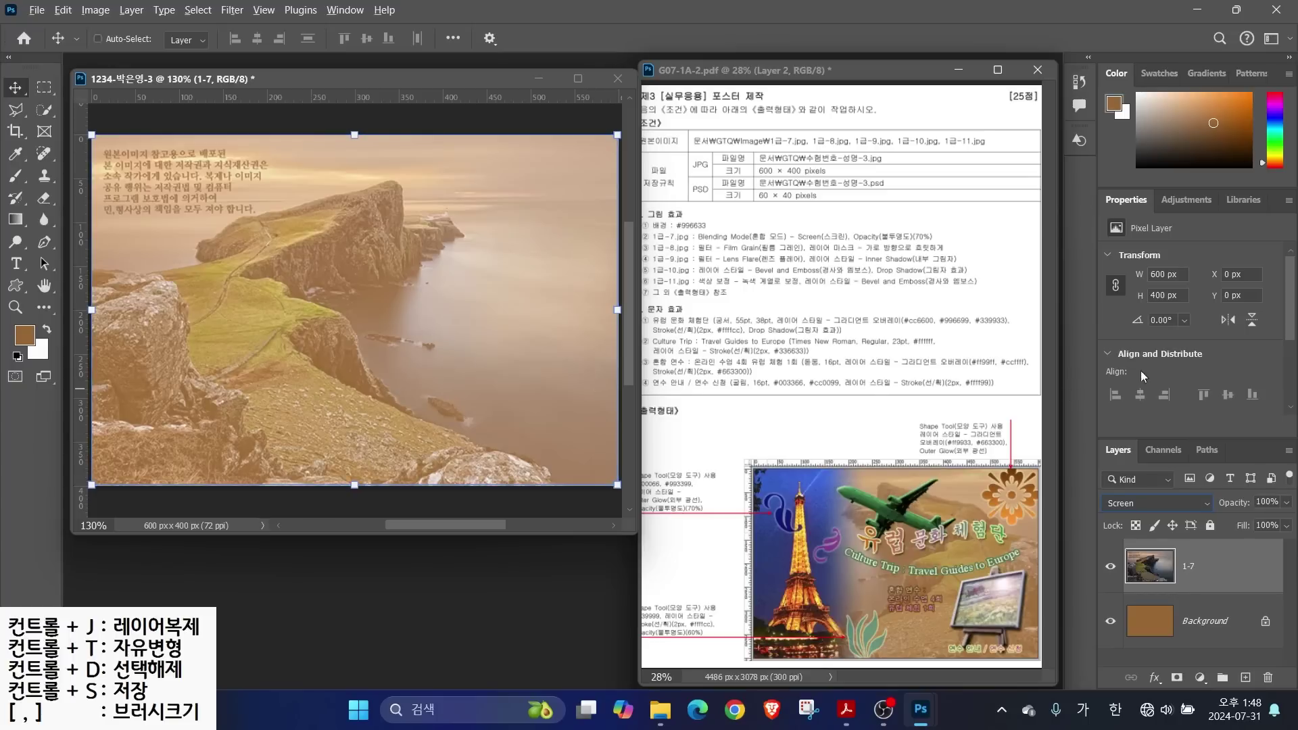
{"action": "left_click_drag", "start_coordinate": [908, 227], "coordinate": [959, 183]}
{"action": "mouse_move", "coordinate": [1089, 488]}
{"action": "left_mouse_down"}
{"action": "mouse_move", "coordinate": [1221, 517]}
{"action": "mouse_move", "coordinate": [1292, 515]}
{"action": "mouse_move", "coordinate": [1214, 433]}
{"action": "left_mouse_up"}
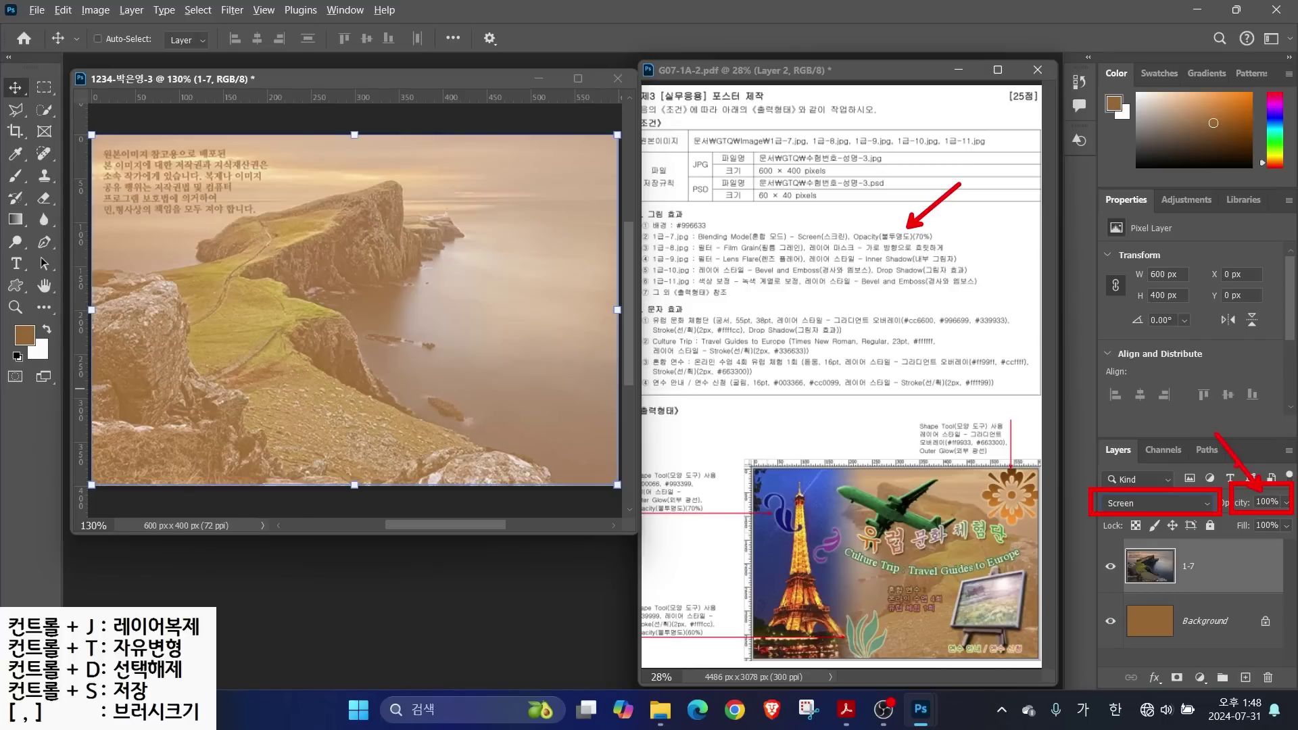
{"action": "key", "text": "Escape"}
{"action": "left_click", "coordinate": [1265, 502]}
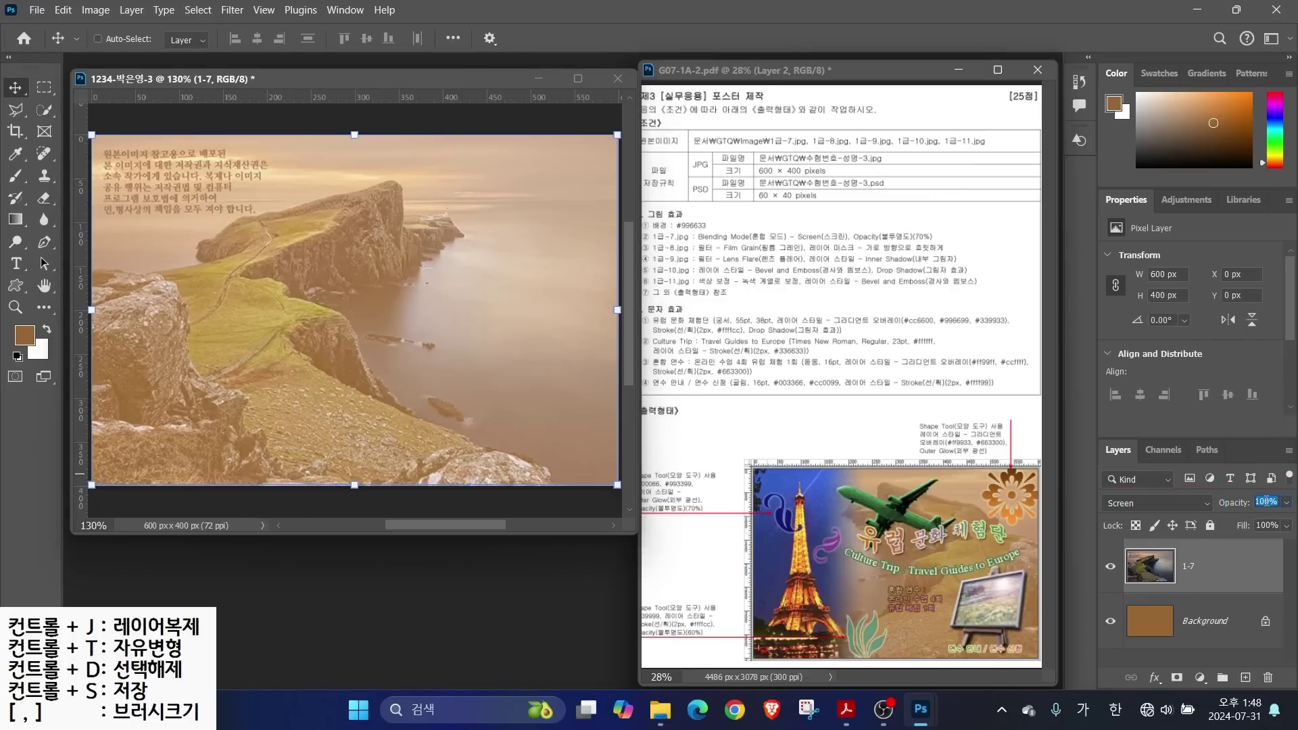
{"action": "type", "text": "70"}
Open 1급-8.jpg, the Eiffel Tower photo, in its own window
{"action": "double_click", "coordinate": [461, 577]}
{"action": "left_click", "coordinate": [369, 240]}
{"action": "left_click", "coordinate": [504, 485]}
{"action": "left_click_drag", "start_coordinate": [380, 131], "coordinate": [504, 137]}
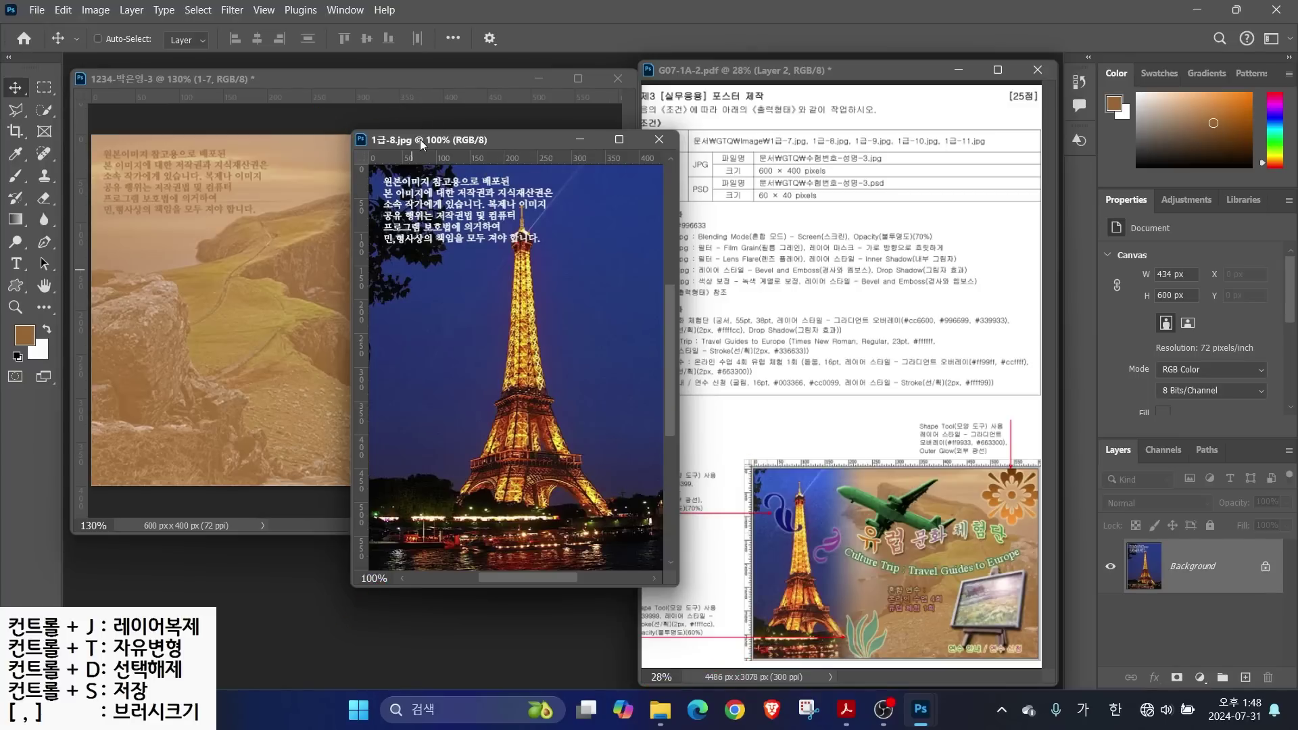
Resize the Eiffel Tower image to 400 px tall with Image Size
{"action": "left_click", "coordinate": [95, 10]}
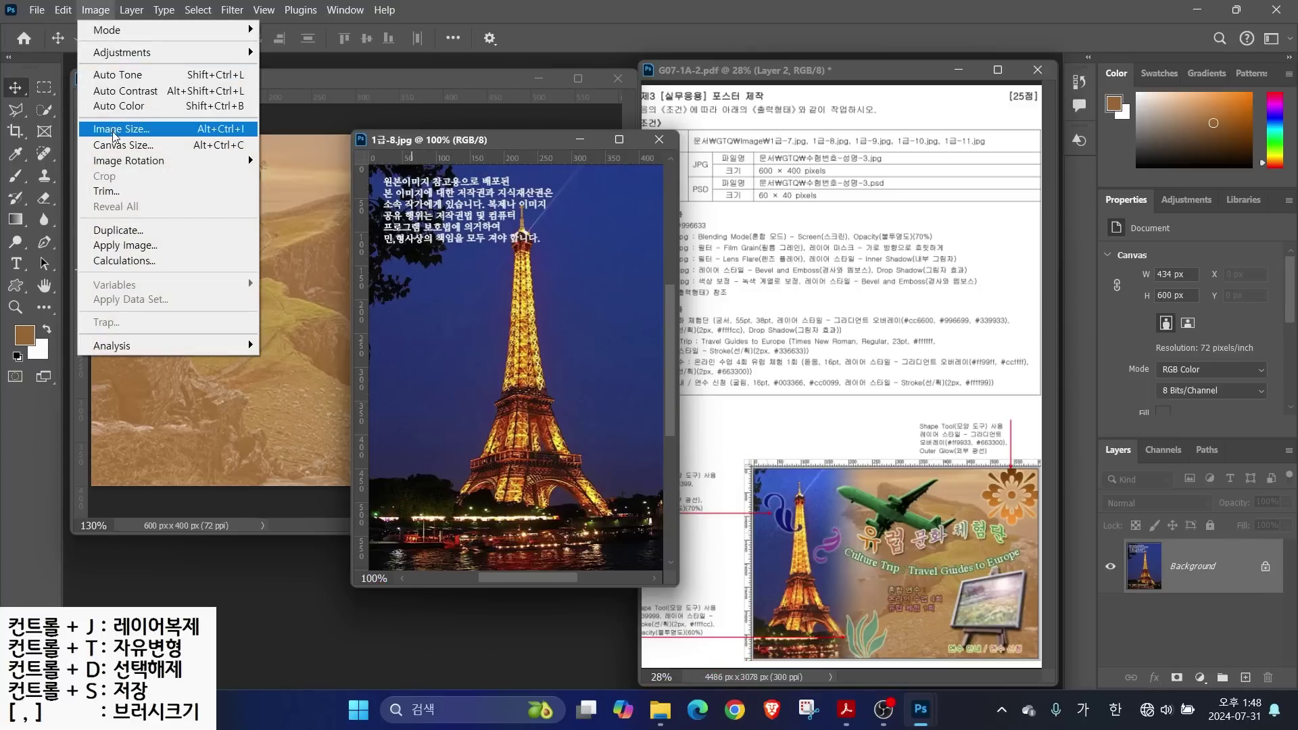
{"action": "left_click", "coordinate": [115, 129]}
{"action": "key", "text": "Tab"}
{"action": "type", "text": "400"}
{"action": "key", "text": "Return"}
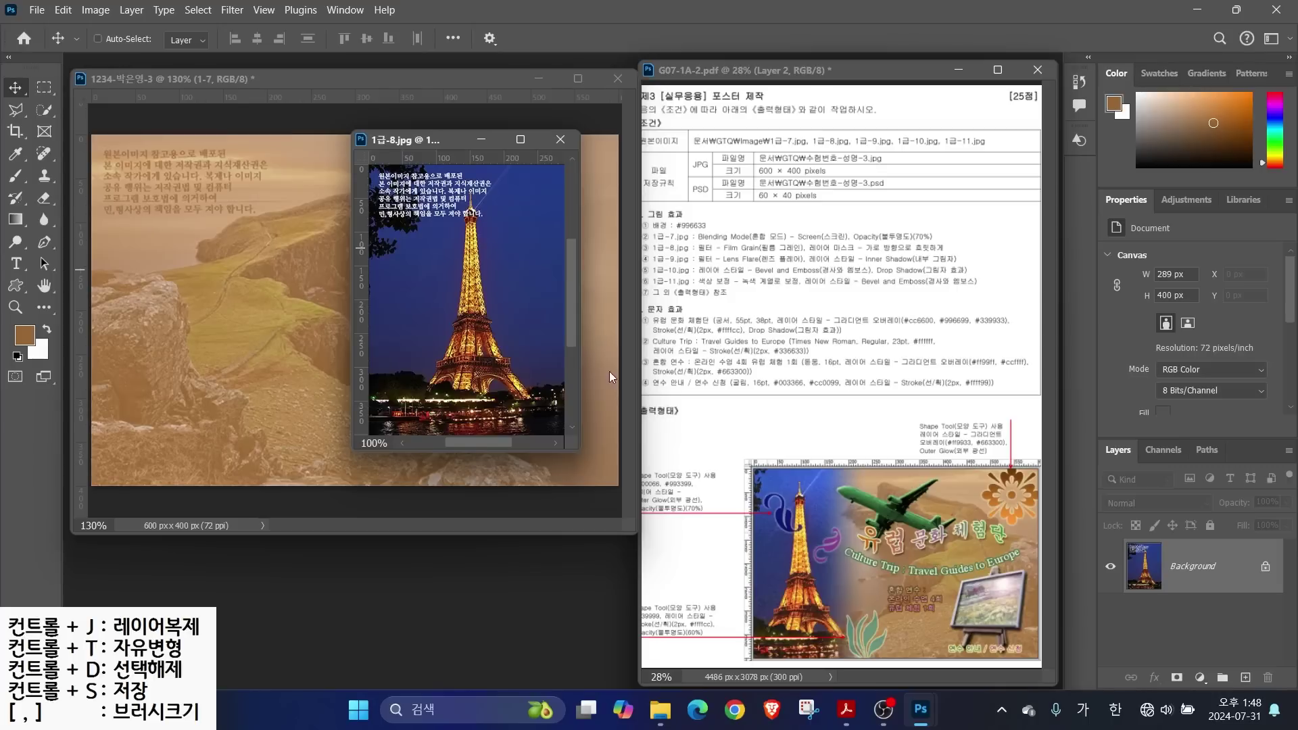
Drag the Eiffel Tower into the poster and close 1급-8.jpg without saving
{"action": "left_click_drag", "start_coordinate": [414, 144], "coordinate": [616, 180]}
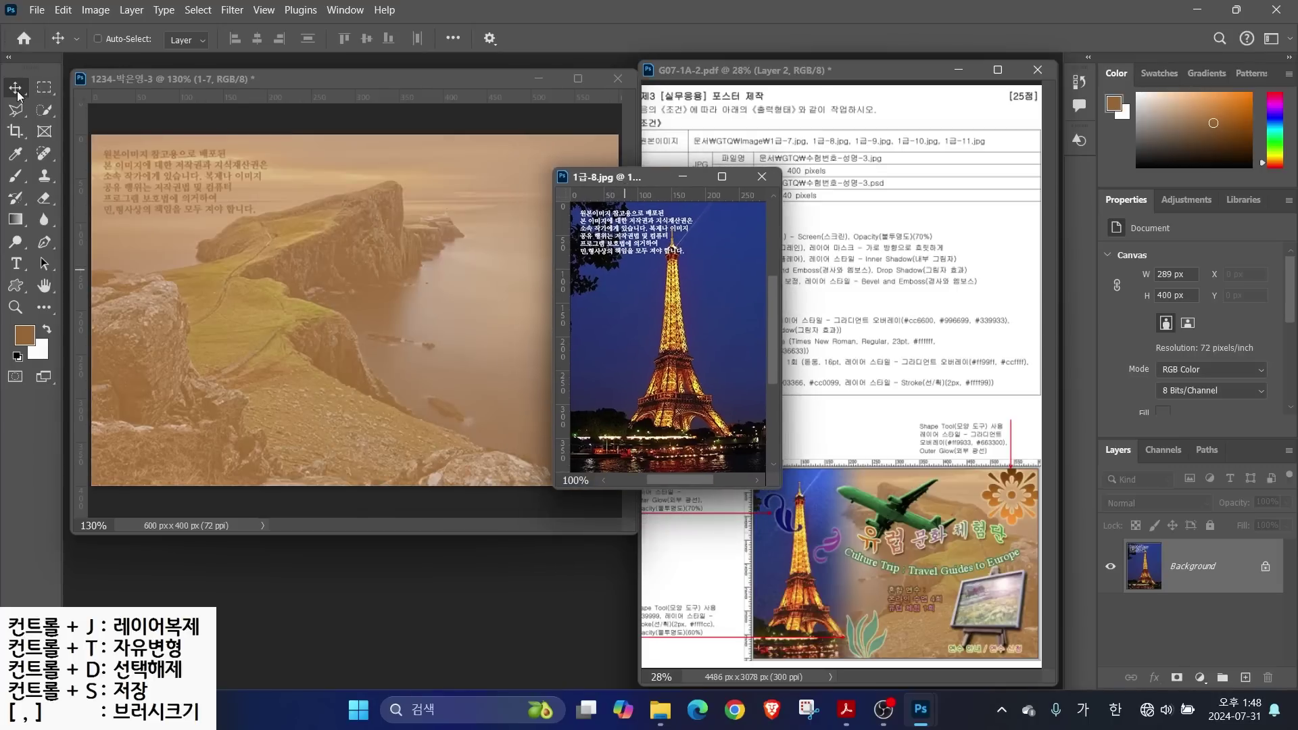
{"action": "left_click_drag", "start_coordinate": [593, 331], "coordinate": [122, 312]}
{"action": "left_click", "coordinate": [762, 177]}
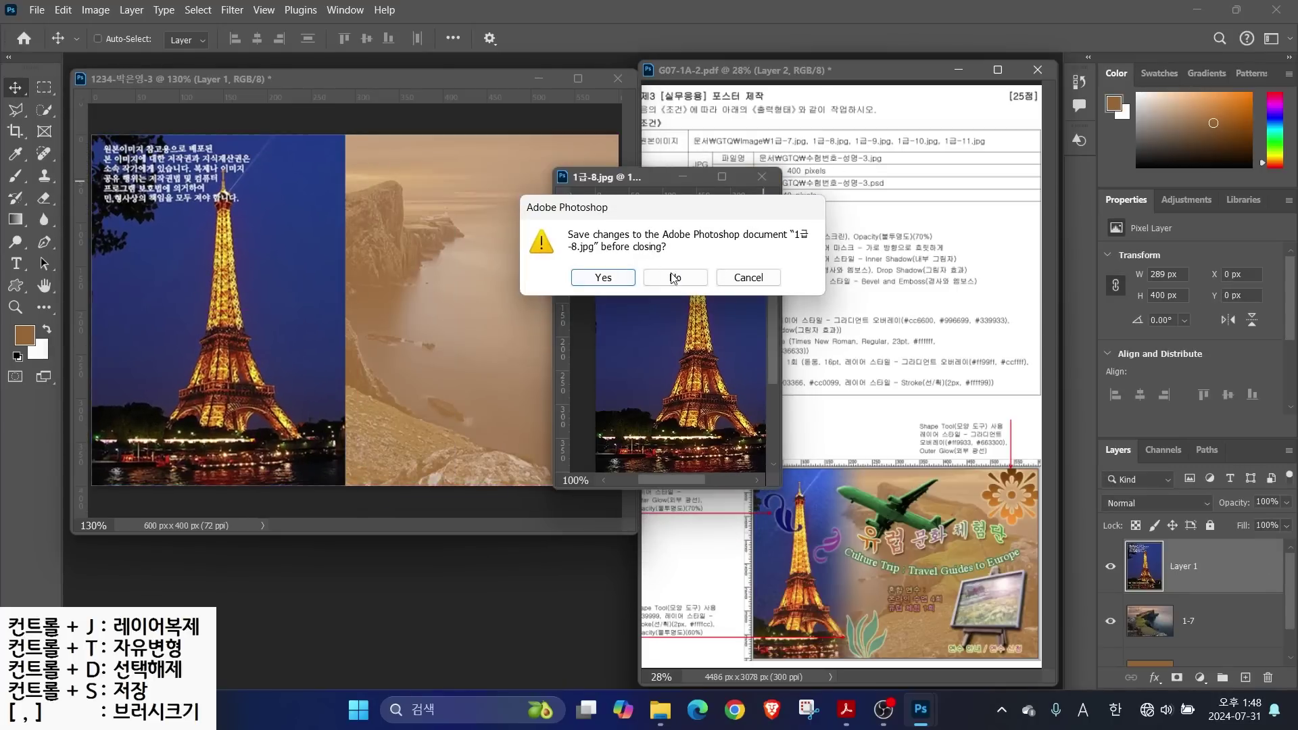
{"action": "left_click", "coordinate": [675, 278]}
Rename the new Eiffel Tower layer to '1-8' and keep it selected
{"action": "double_click", "coordinate": [1180, 566]}
{"action": "type", "text": "1"}
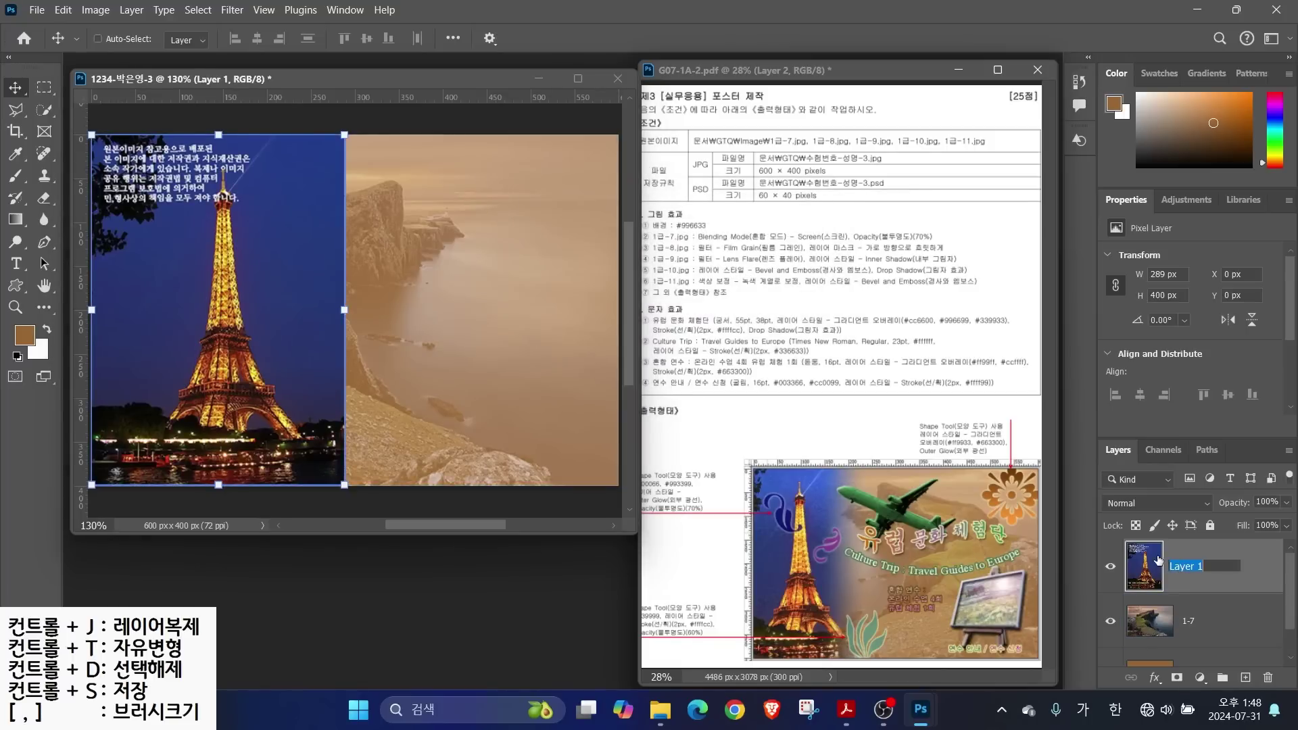
{"action": "type", "text": "-8"}
{"action": "key", "text": "Return"}
{"action": "left_click", "coordinate": [449, 283], "text": "ctrl"}
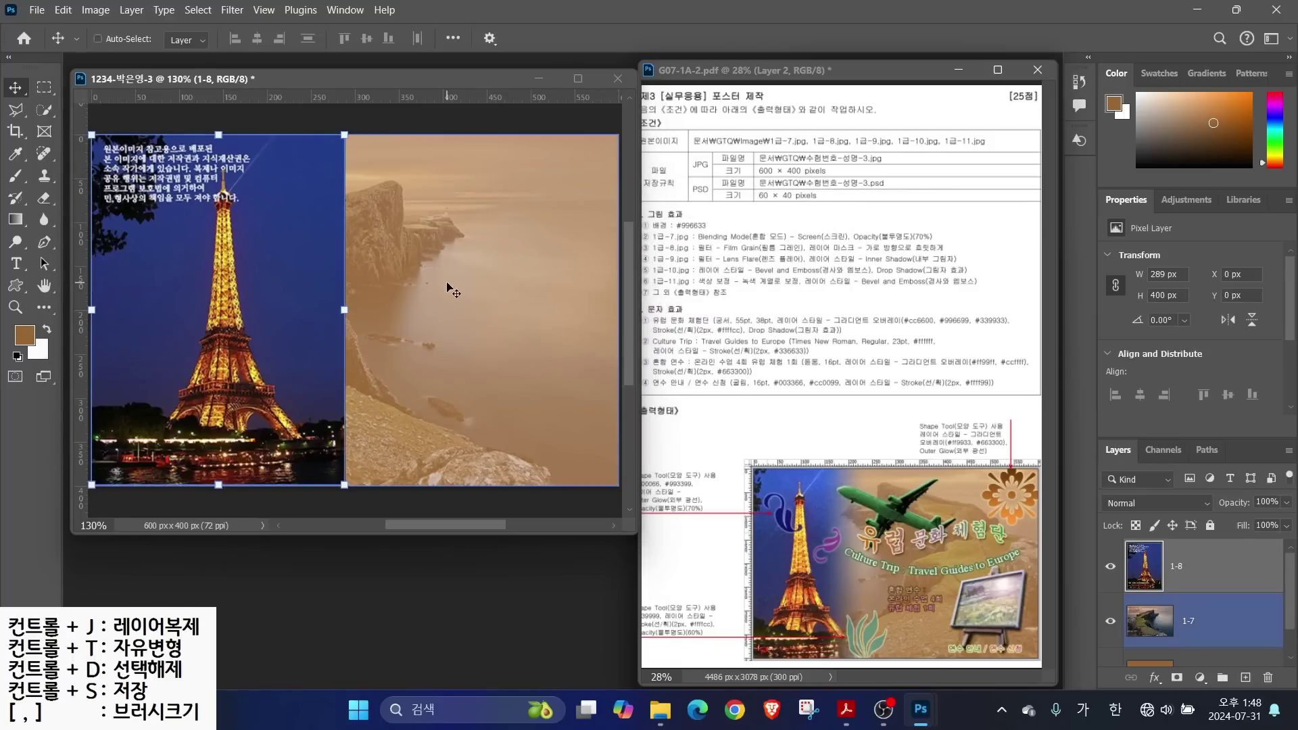
{"action": "left_click", "coordinate": [224, 312], "text": "ctrl"}
Slide the Eiffel Tower layer 1-8 left to X -58 px against the reference
{"action": "left_click_drag", "start_coordinate": [224, 314], "coordinate": [178, 315]}
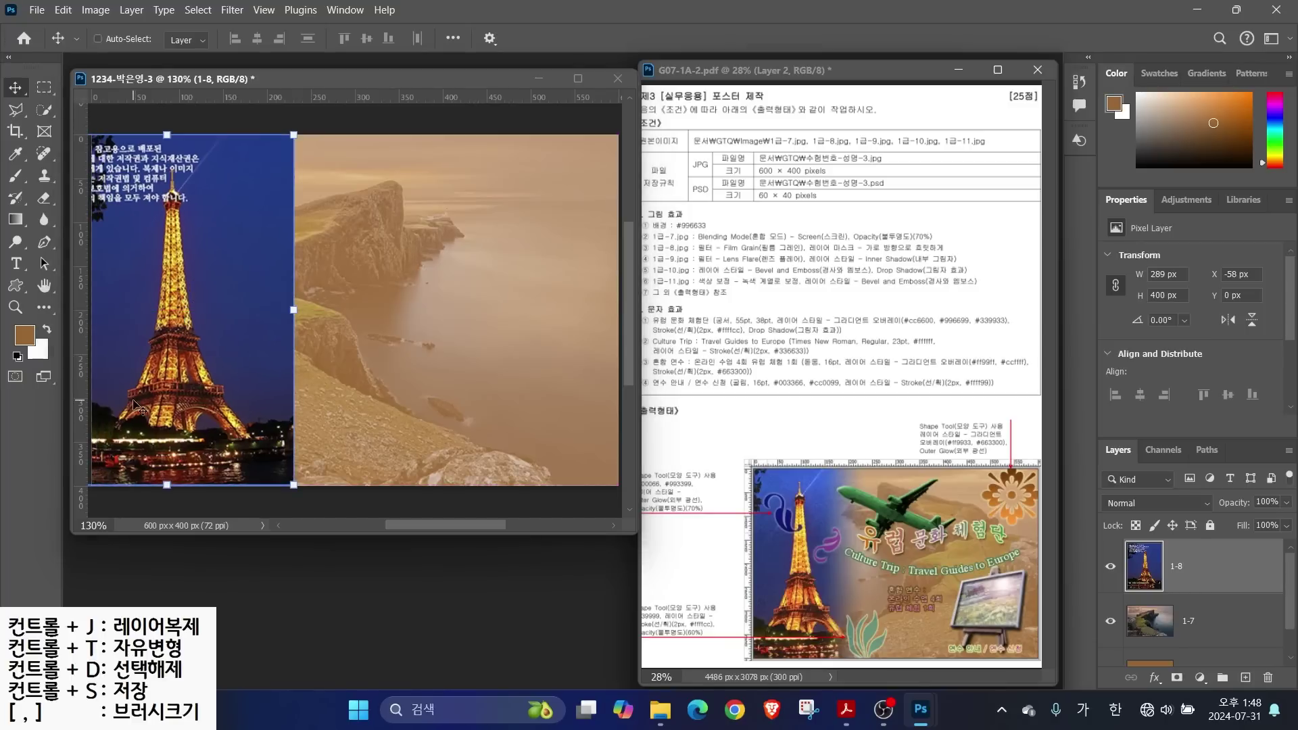
{"action": "left_click_drag", "start_coordinate": [193, 92], "coordinate": [109, 170]}
{"action": "left_click_drag", "start_coordinate": [849, 433], "coordinate": [758, 482]}
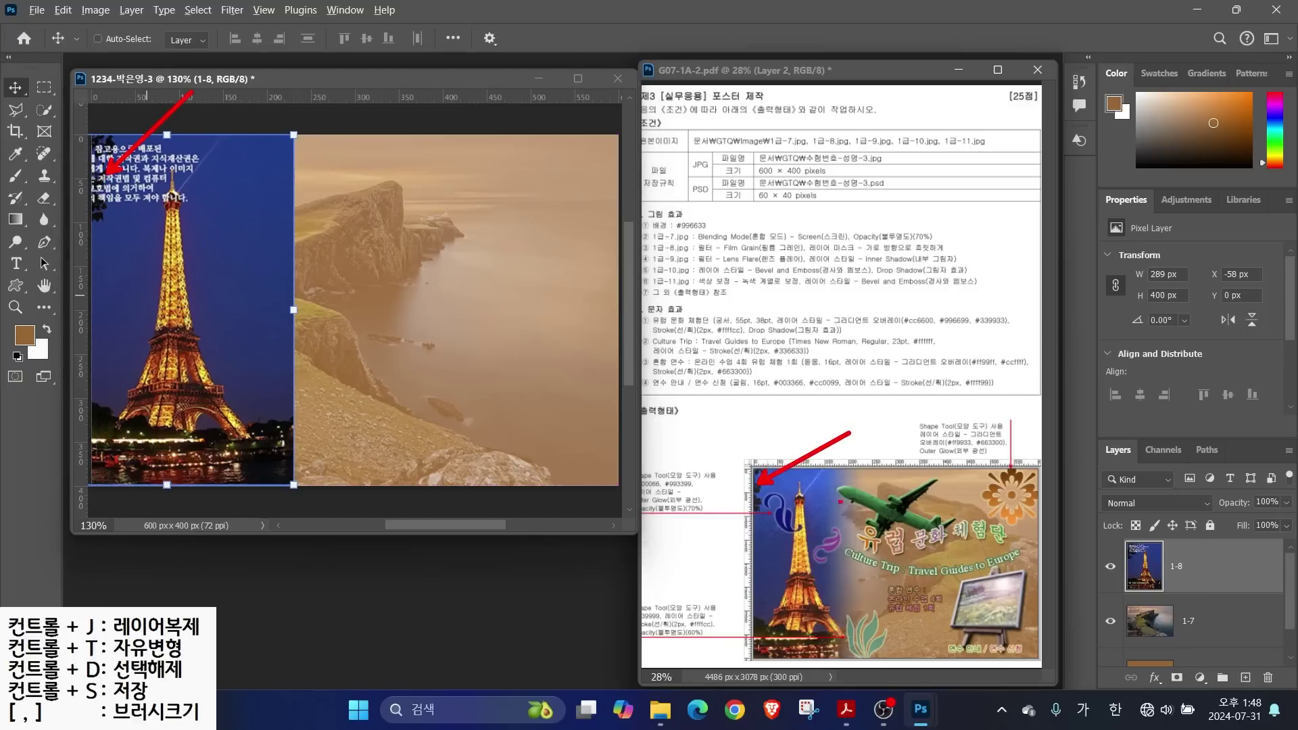
{"action": "mouse_move", "coordinate": [863, 461]}
{"action": "left_mouse_down"}
{"action": "mouse_move", "coordinate": [874, 637]}
{"action": "mouse_move", "coordinate": [835, 615]}
{"action": "mouse_move", "coordinate": [857, 471]}
{"action": "mouse_move", "coordinate": [884, 512]}
{"action": "left_mouse_up"}
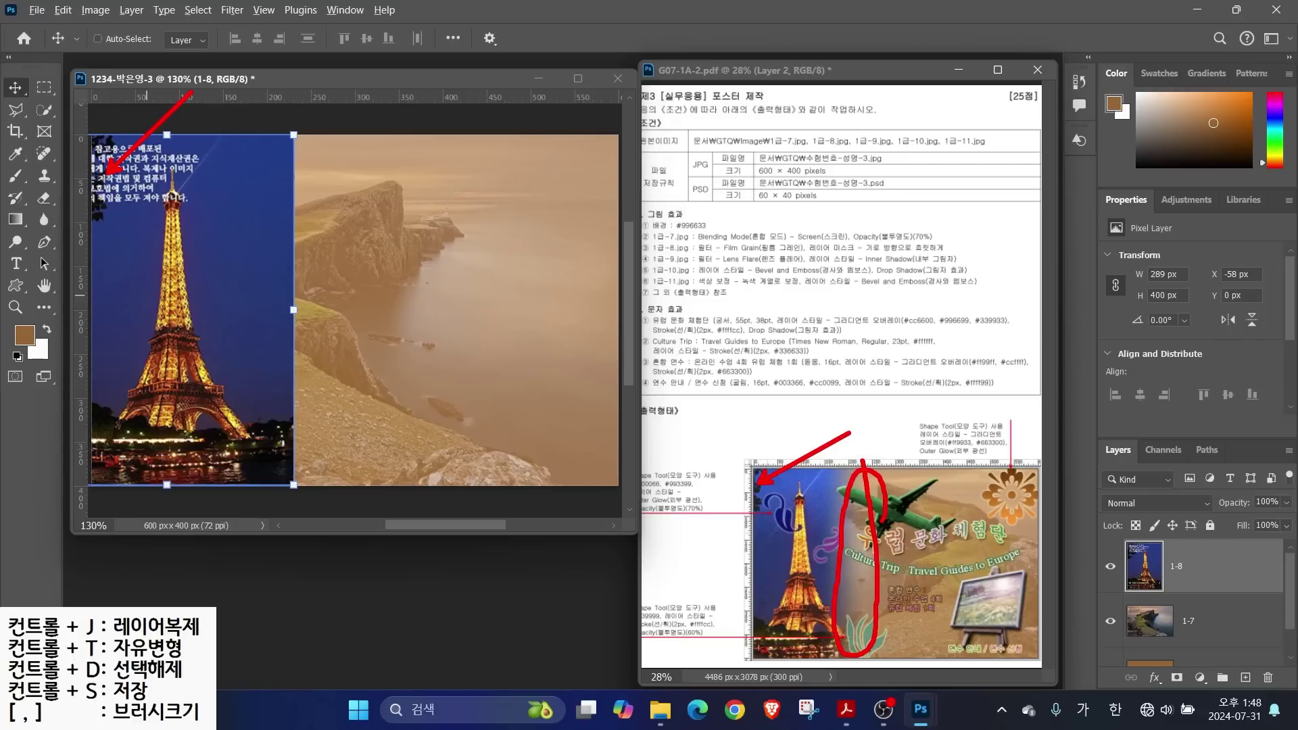
{"action": "mouse_move", "coordinate": [319, 133]}
{"action": "left_mouse_down"}
{"action": "mouse_move", "coordinate": [307, 444]}
{"action": "mouse_move", "coordinate": [256, 458]}
{"action": "mouse_move", "coordinate": [256, 193]}
{"action": "mouse_move", "coordinate": [333, 164]}
{"action": "mouse_move", "coordinate": [331, 192]}
{"action": "left_mouse_up"}
Mark the brief's 1급-8.jpg Film Grain and layer mask requirements
{"action": "left_click_drag", "start_coordinate": [783, 252], "coordinate": [981, 251]}
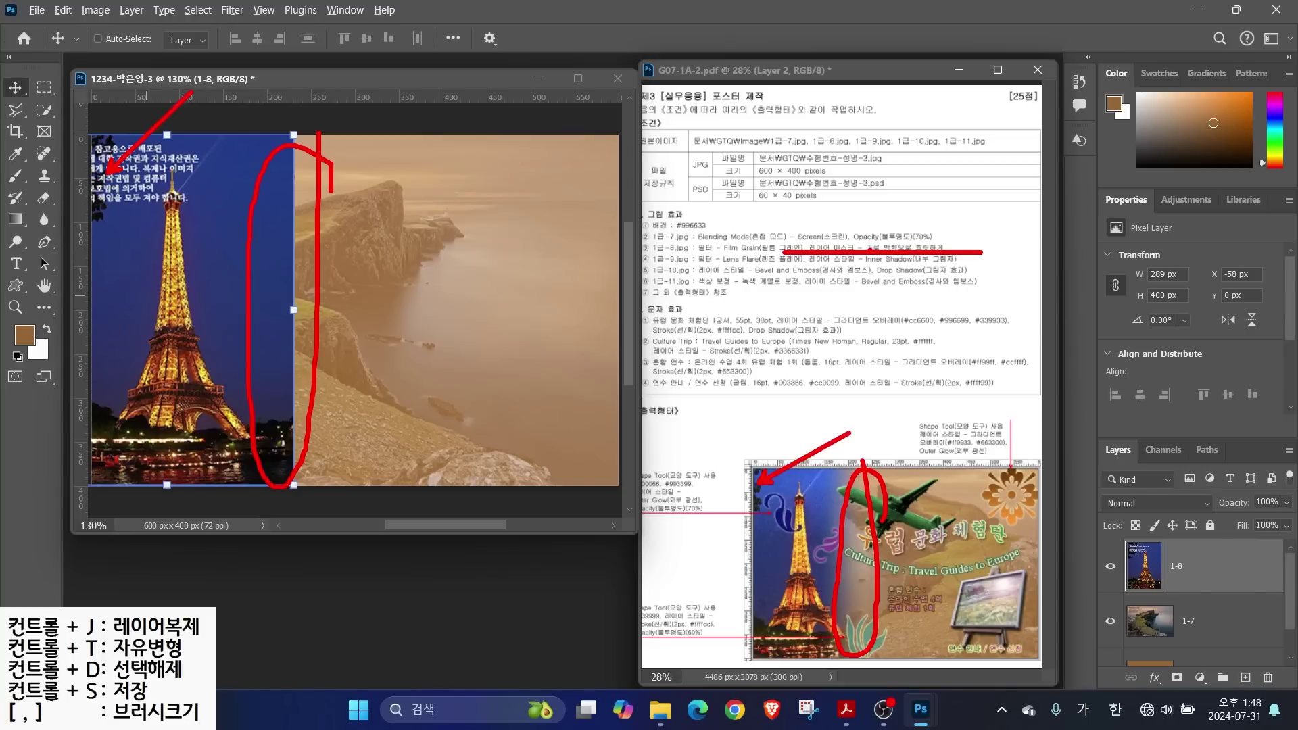
{"action": "key", "text": "e"}
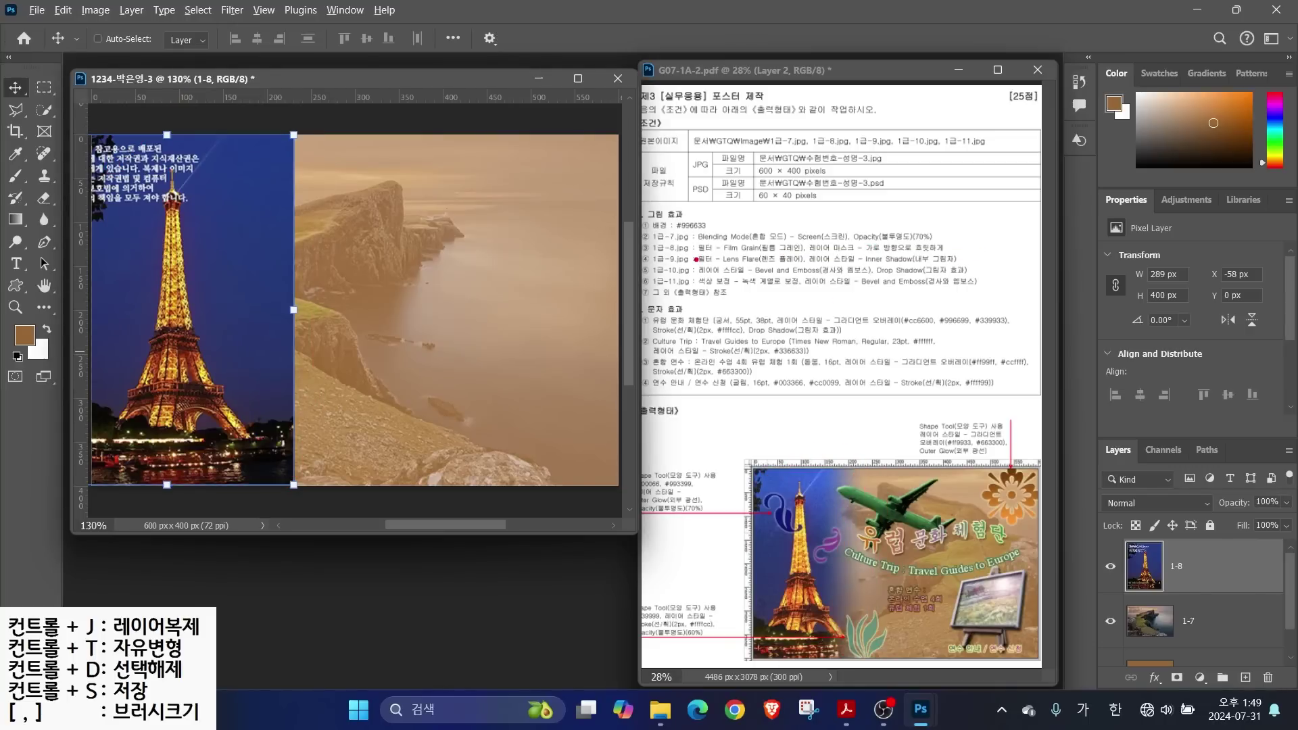
{"action": "left_click_drag", "start_coordinate": [692, 259], "coordinate": [841, 256]}
{"action": "left_click_drag", "start_coordinate": [764, 238], "coordinate": [827, 200]}
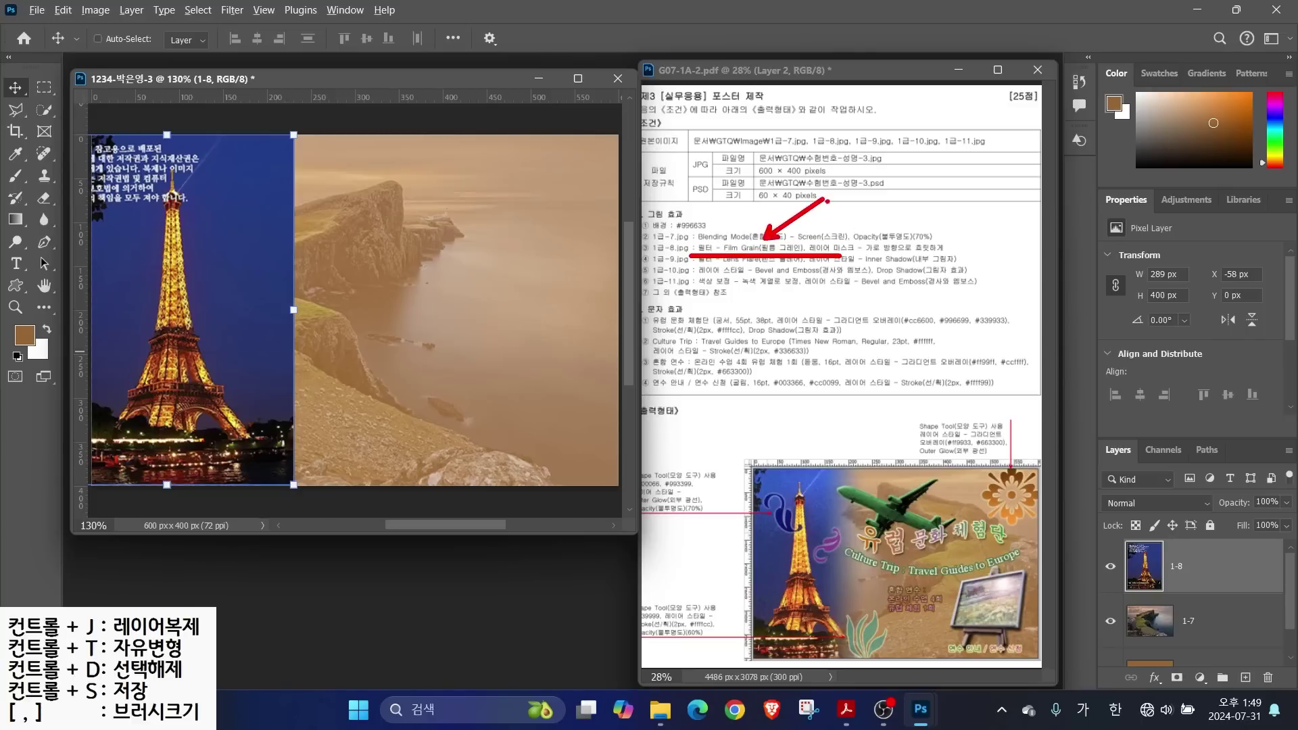
{"action": "left_click_drag", "start_coordinate": [850, 244], "coordinate": [933, 202]}
Apply the Film Grain filter from the Filter Gallery to layer 1-8
{"action": "key", "text": "e"}
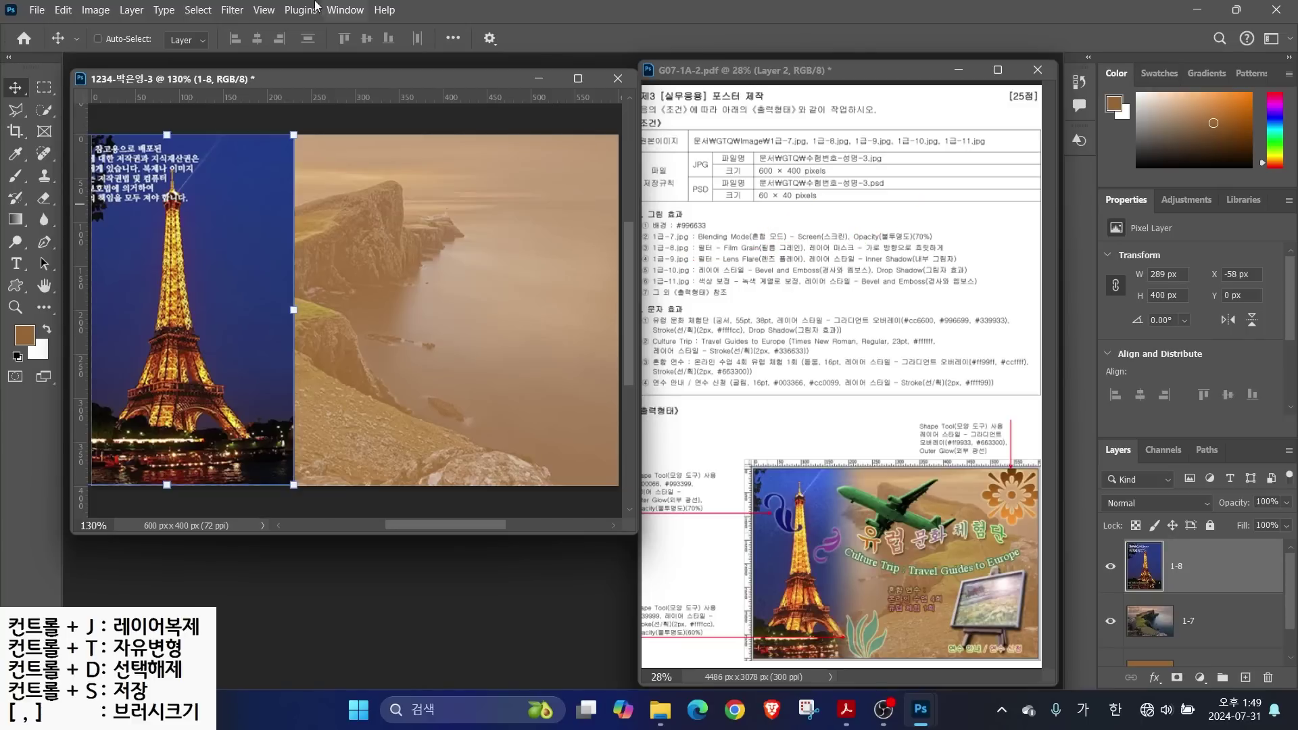
{"action": "left_click", "coordinate": [232, 11]}
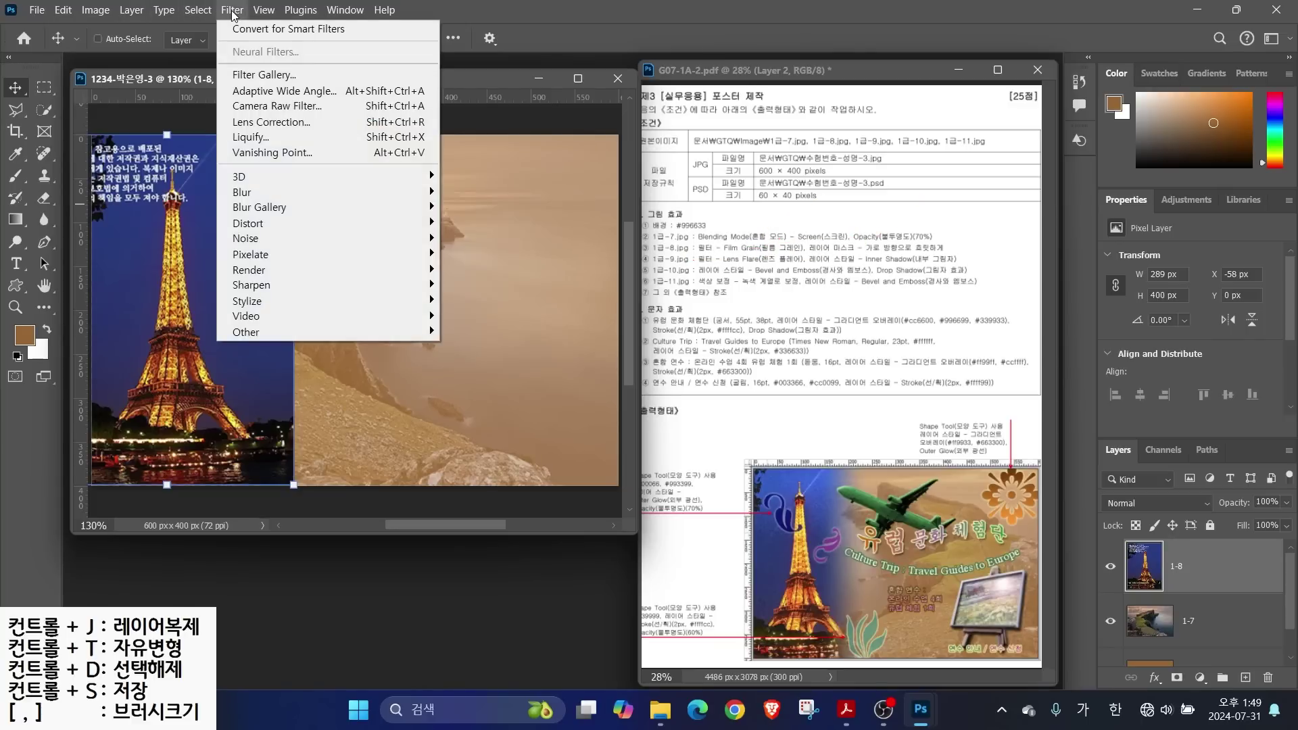
{"action": "left_click", "coordinate": [236, 76]}
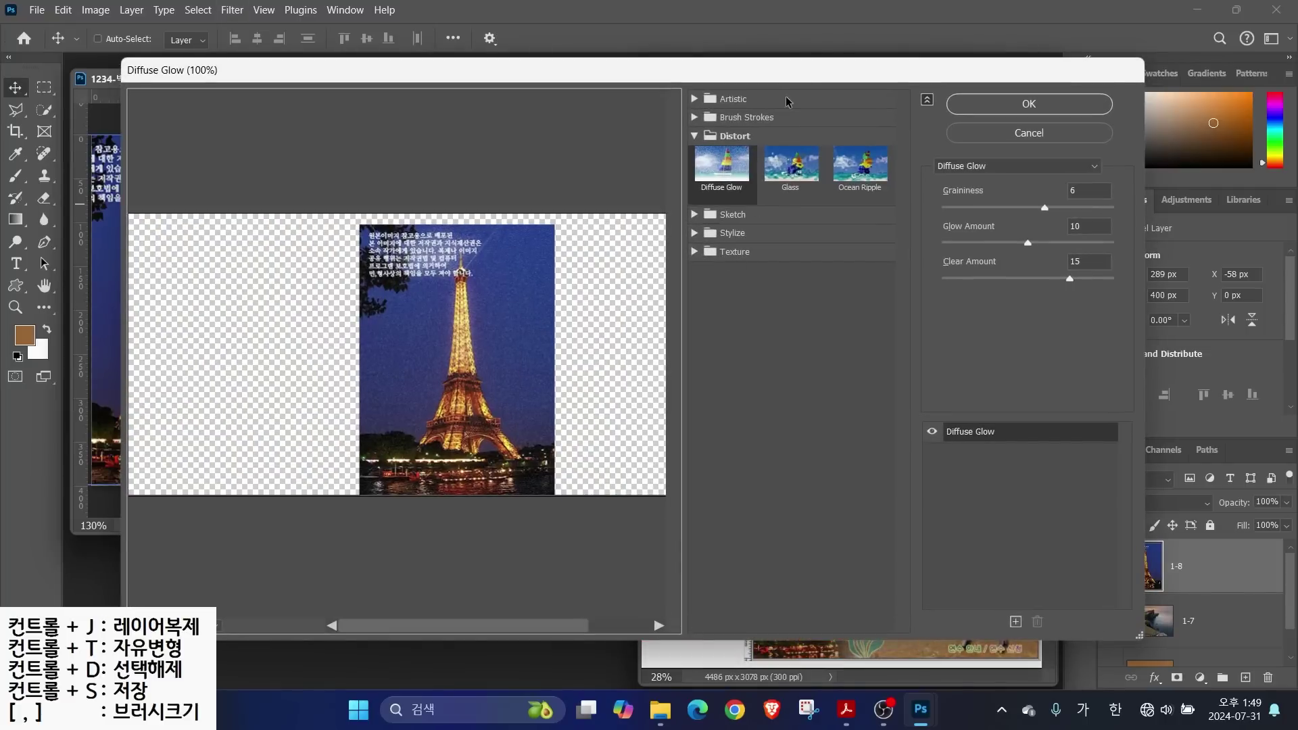
{"action": "left_click", "coordinate": [978, 169]}
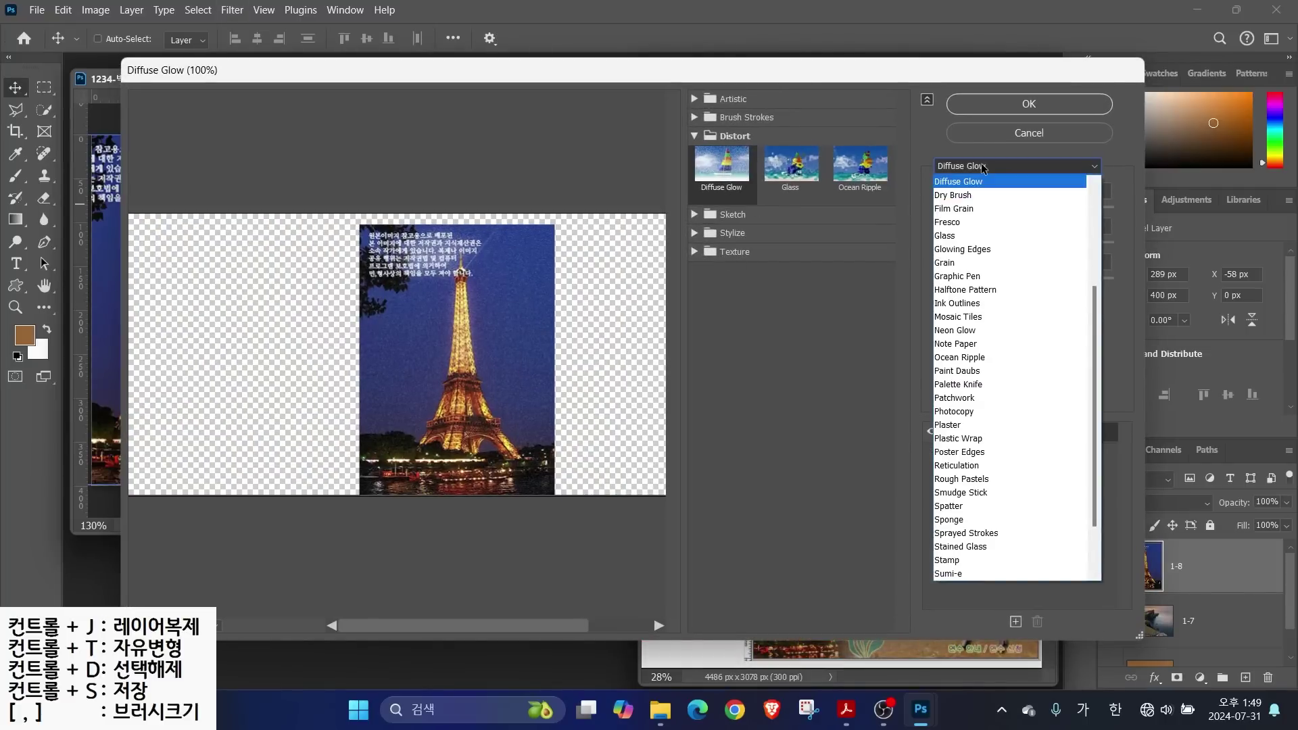
{"action": "left_click", "coordinate": [956, 209]}
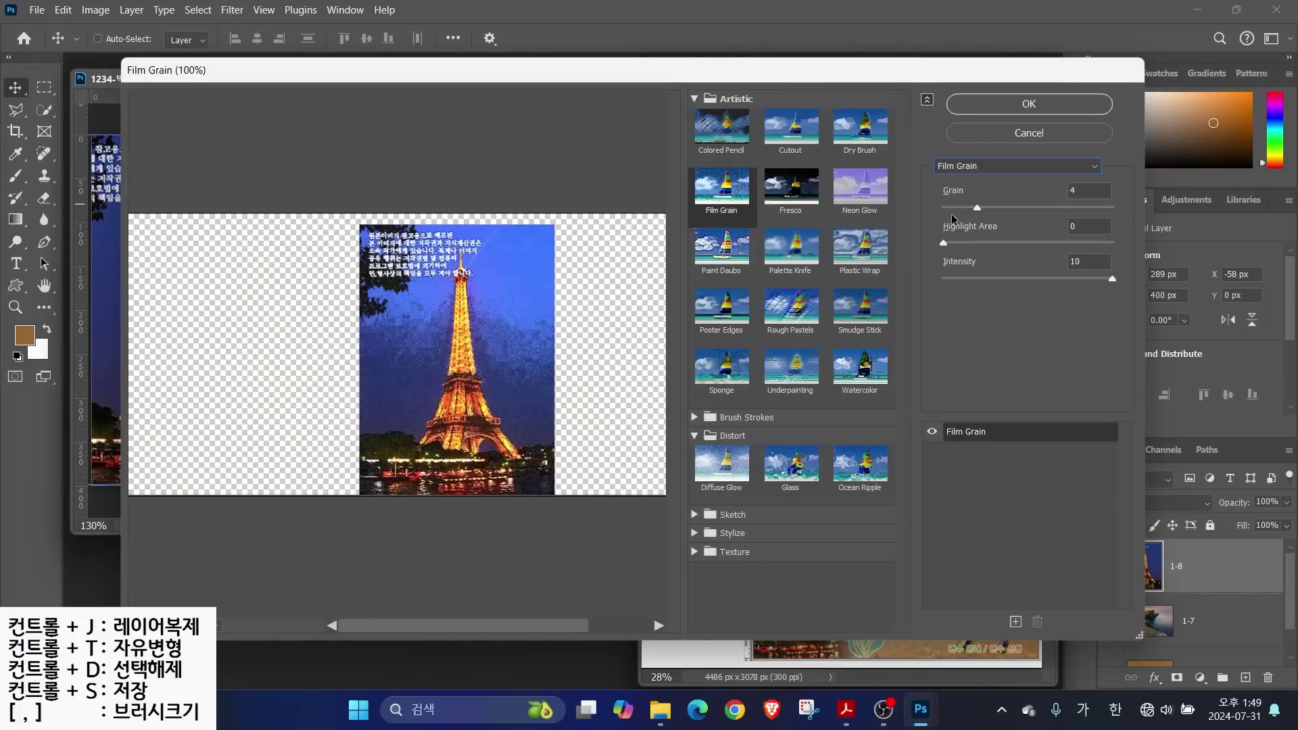
{"action": "left_click", "coordinate": [1011, 109]}
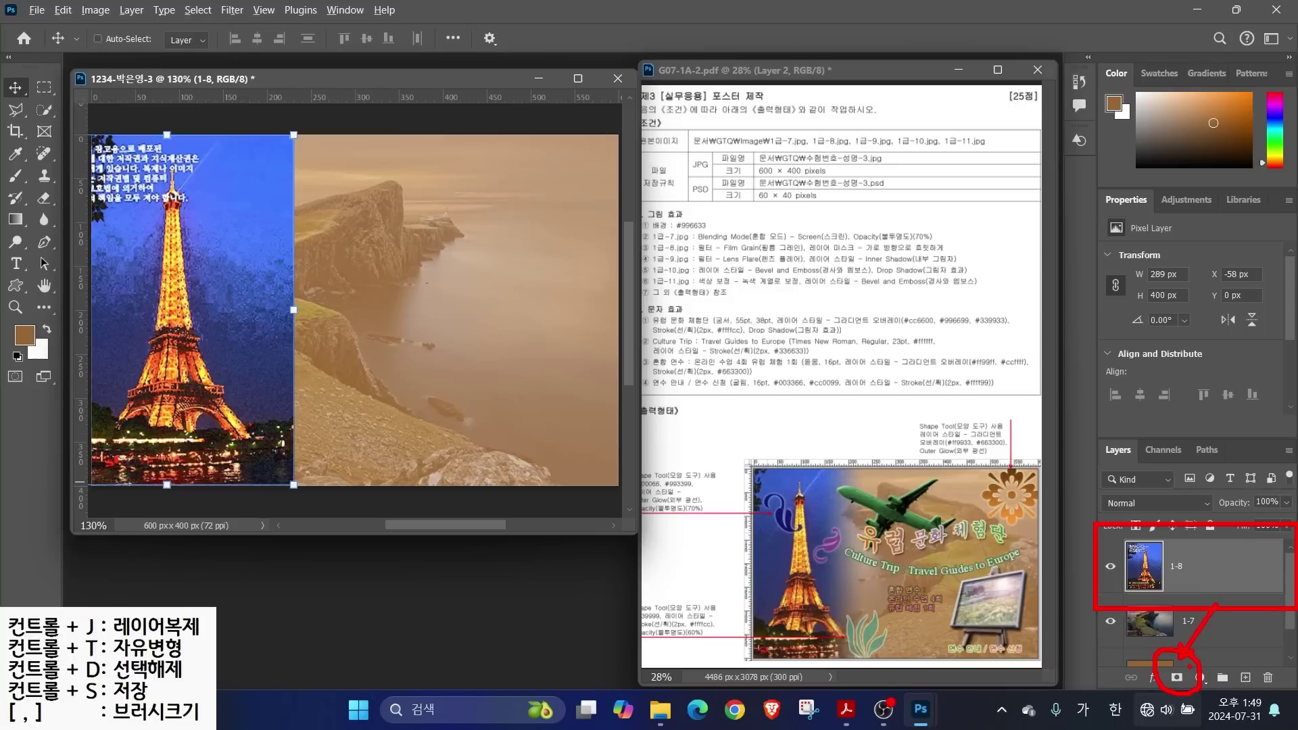
Add a white layer mask to layer 1-8 and mark the seam to blend
{"action": "left_click", "coordinate": [1177, 677]}
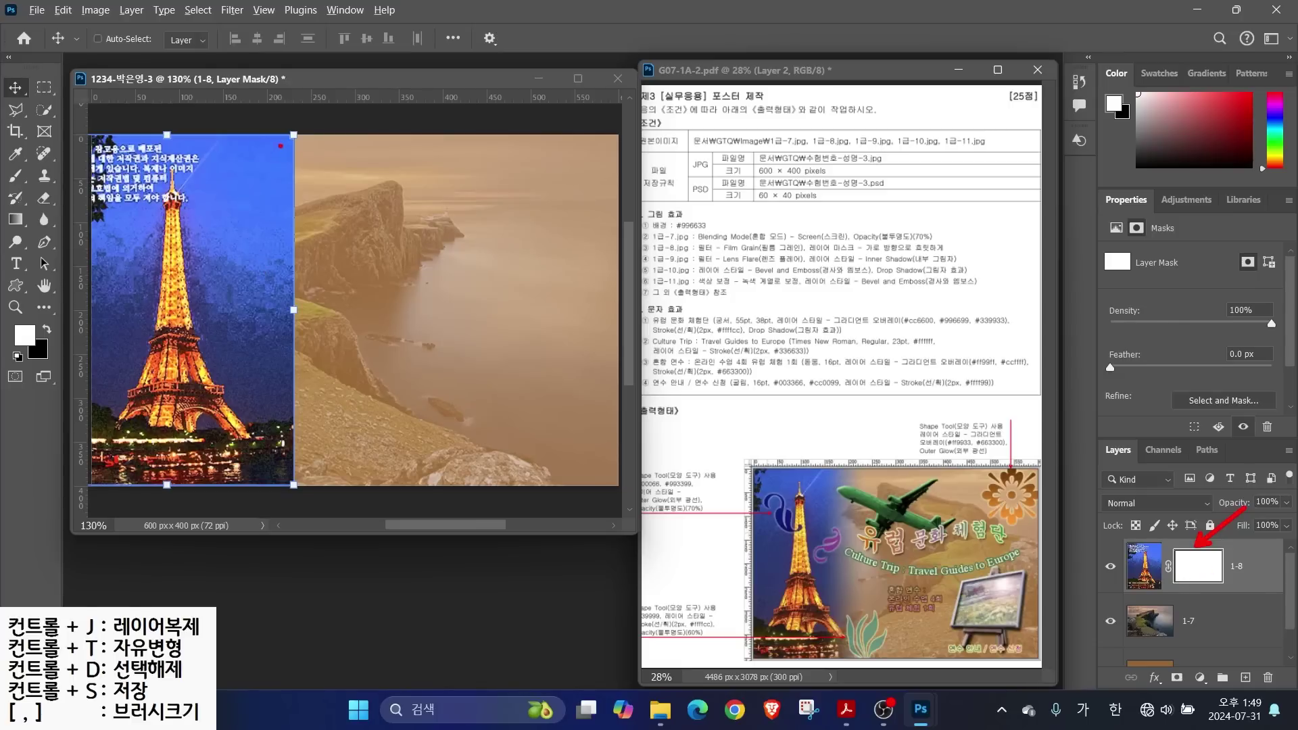
{"action": "mouse_move", "coordinate": [305, 134]}
{"action": "left_mouse_down"}
{"action": "mouse_move", "coordinate": [340, 397]}
{"action": "mouse_move", "coordinate": [309, 520]}
{"action": "mouse_move", "coordinate": [250, 231]}
{"action": "mouse_move", "coordinate": [315, 181]}
{"action": "mouse_move", "coordinate": [322, 285]}
{"action": "left_mouse_up"}
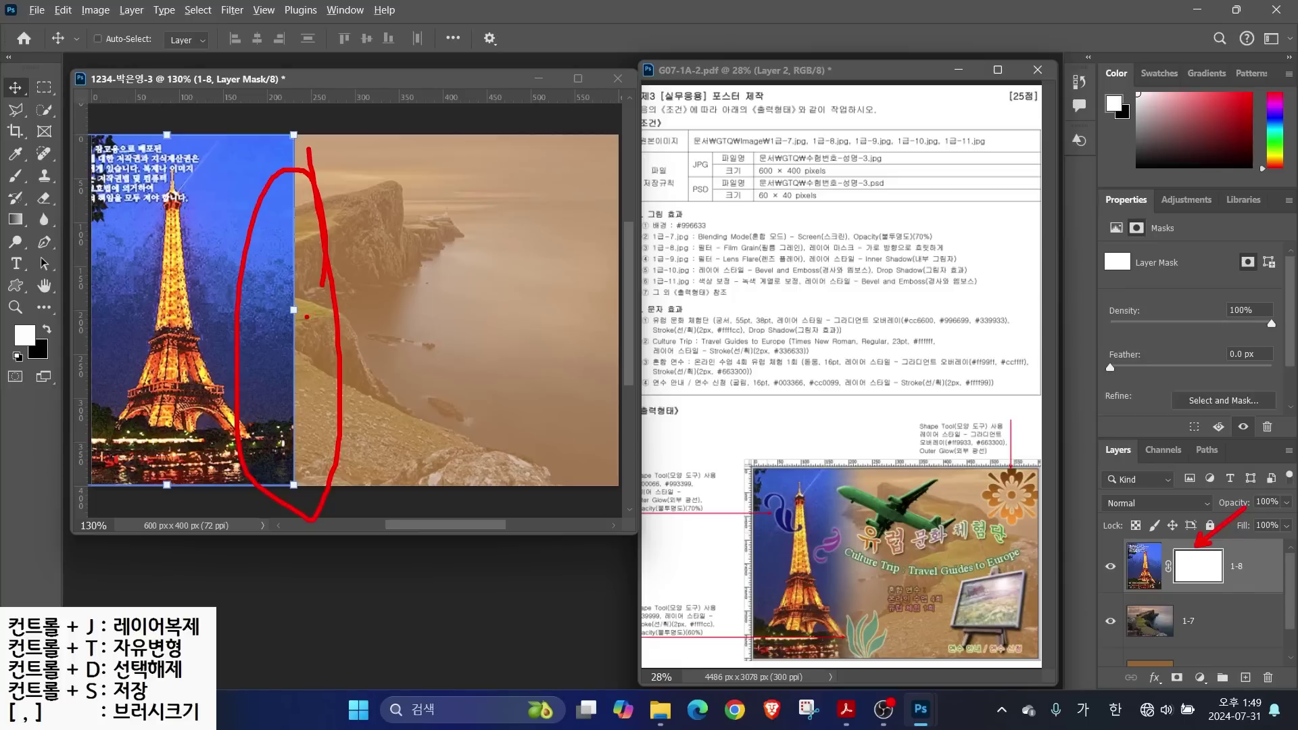
{"action": "left_click_drag", "start_coordinate": [918, 444], "coordinate": [847, 520]}
{"action": "mouse_move", "coordinate": [65, 184]}
{"action": "left_mouse_down"}
{"action": "mouse_move", "coordinate": [19, 218]}
{"action": "mouse_move", "coordinate": [19, 202]}
{"action": "left_mouse_up"}
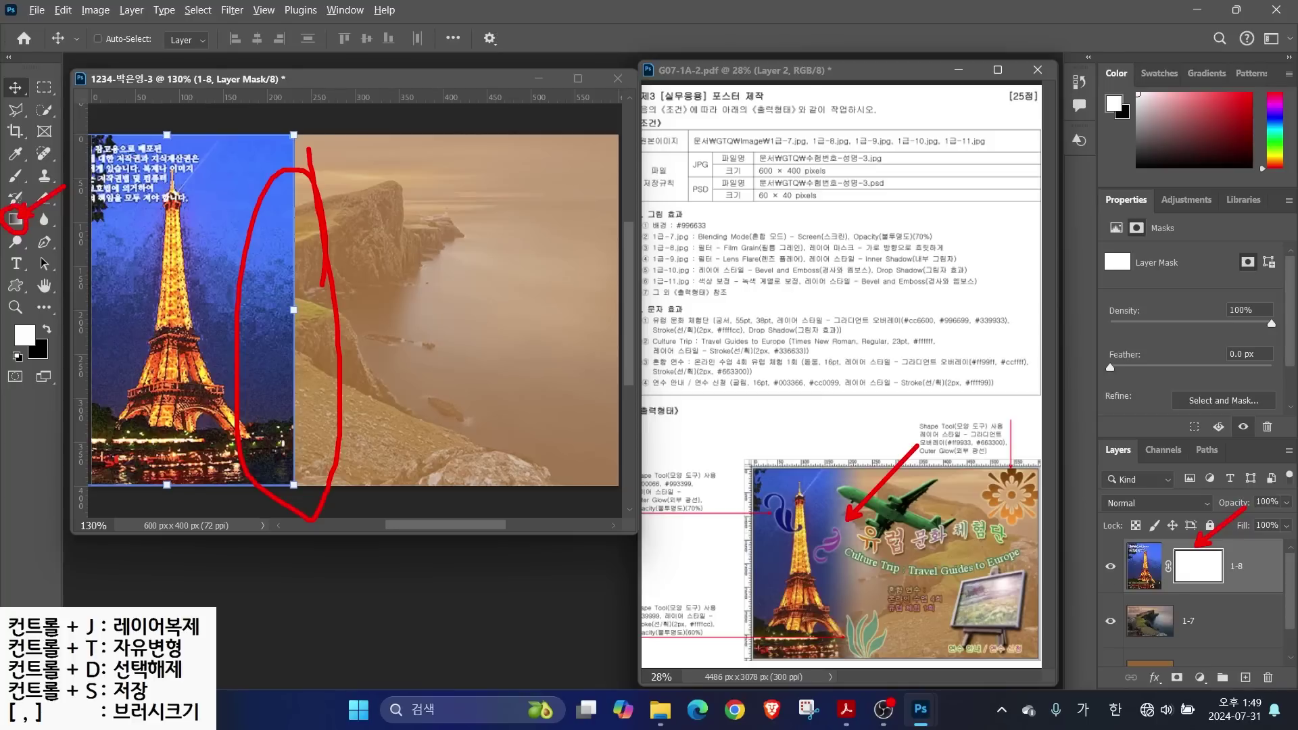
{"action": "key", "text": "Escape"}
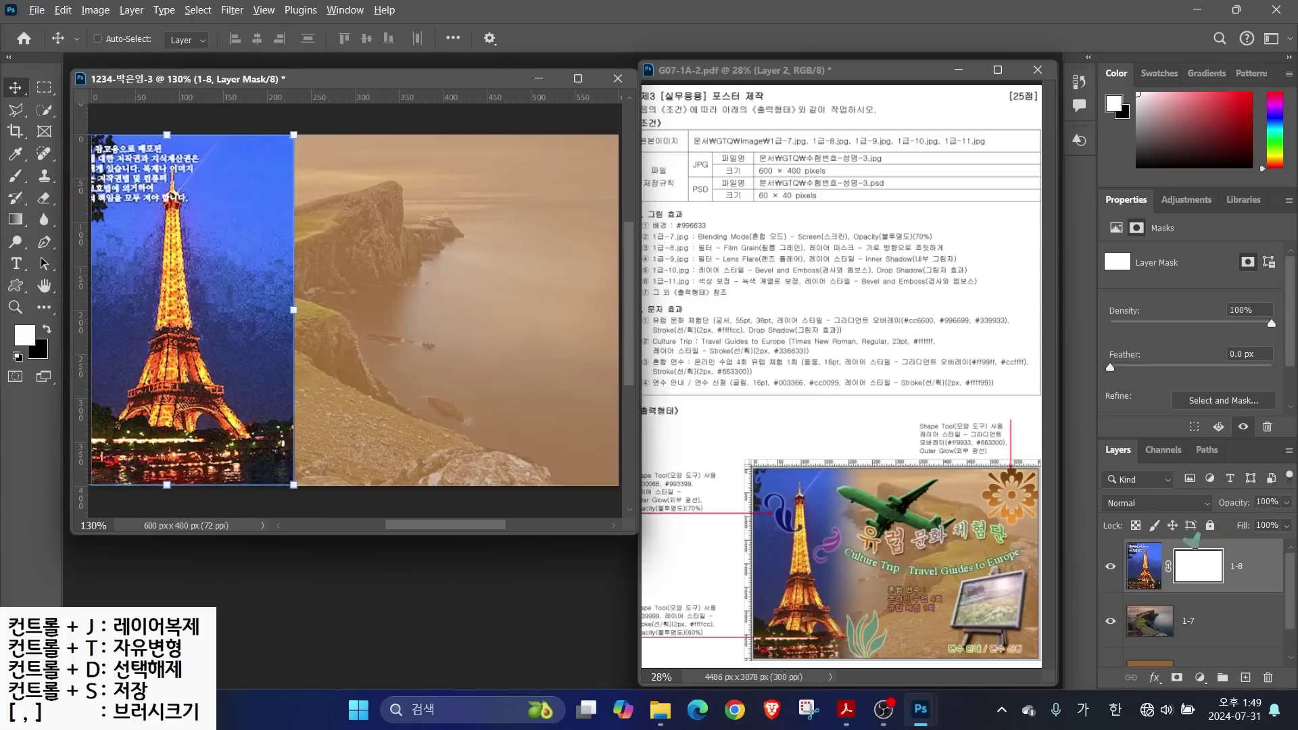
{"action": "mouse_move", "coordinate": [1170, 497]}
{"action": "left_mouse_down"}
{"action": "mouse_move", "coordinate": [1193, 563]}
{"action": "mouse_move", "coordinate": [1219, 586]}
{"action": "left_mouse_up"}
{"action": "mouse_move", "coordinate": [42, 223]}
{"action": "left_mouse_down"}
{"action": "mouse_move", "coordinate": [2, 238]}
{"action": "mouse_move", "coordinate": [38, 205]}
{"action": "left_mouse_up"}
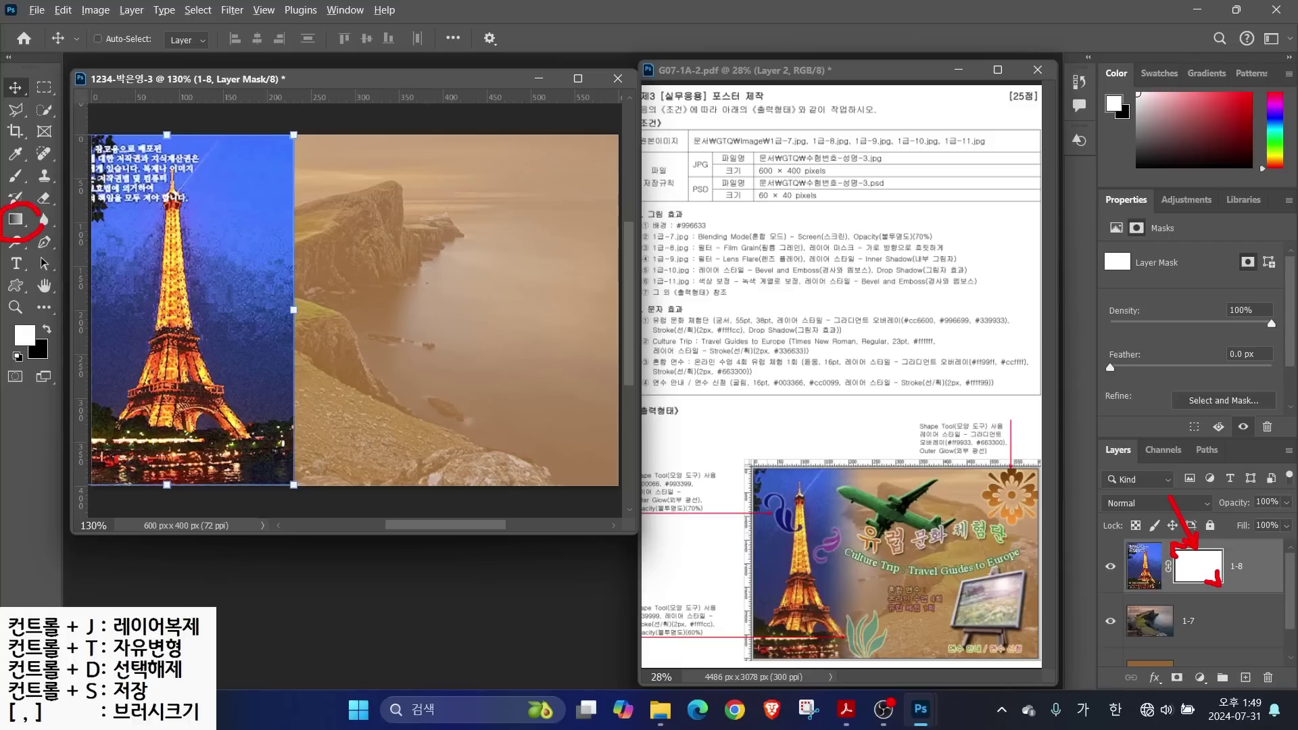
Choose the Gradient tool with the basic black-to-white preset
{"action": "left_click", "coordinate": [14, 220]}
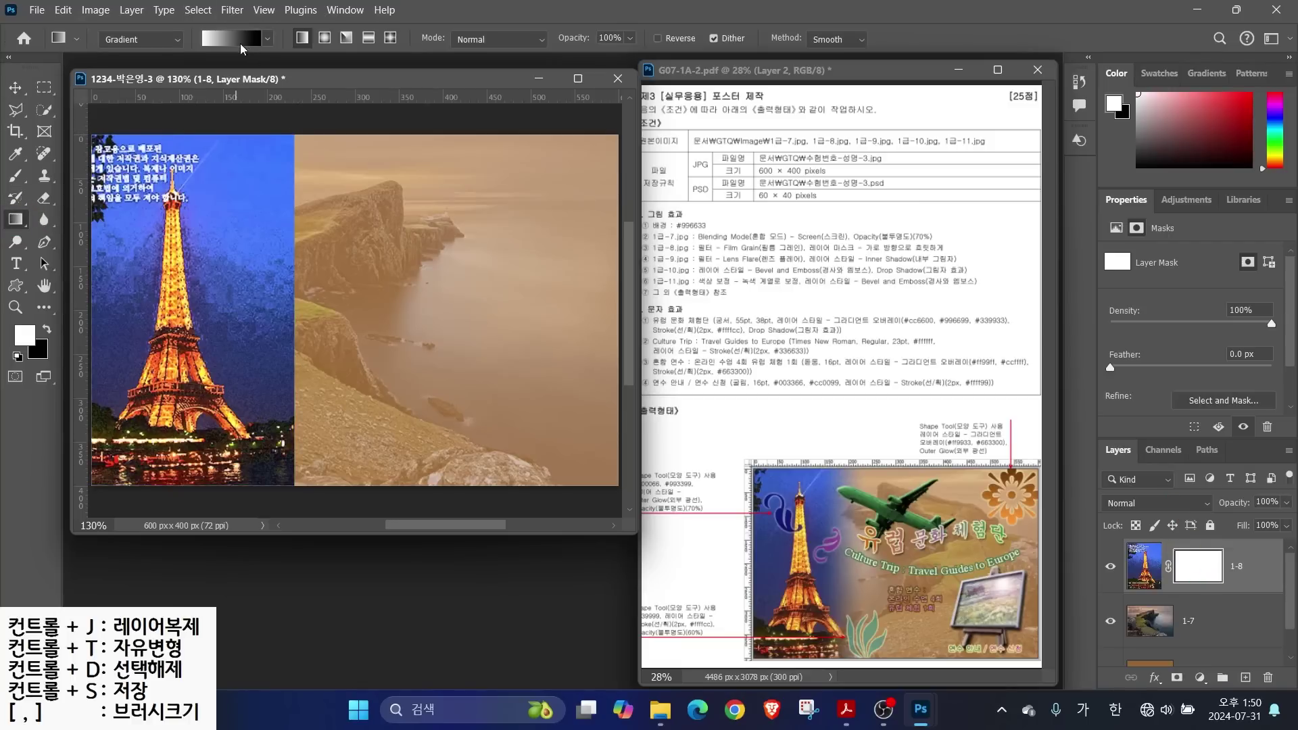
{"action": "left_click_drag", "start_coordinate": [177, 11], "coordinate": [309, 79]}
{"action": "left_click_drag", "start_coordinate": [206, 62], "coordinate": [190, 116]}
{"action": "left_click_drag", "start_coordinate": [269, 59], "coordinate": [301, 110]}
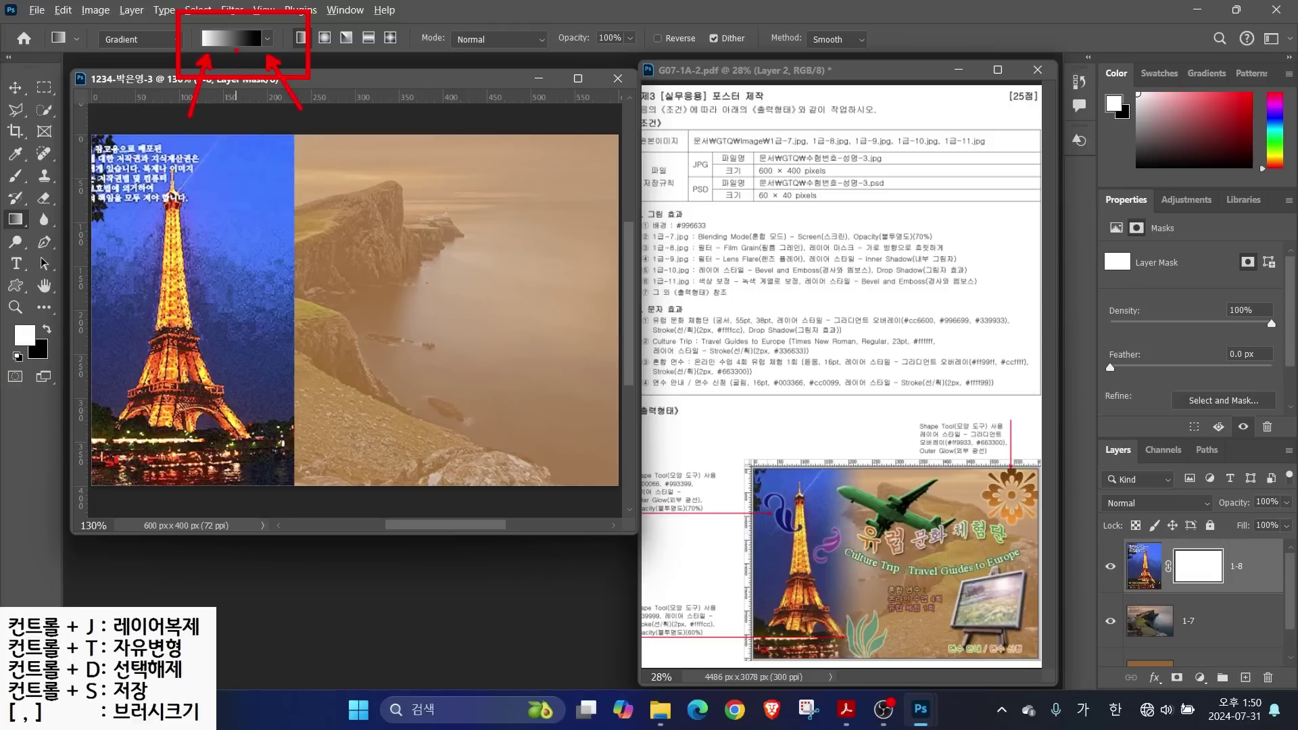
{"action": "key", "text": "Escape"}
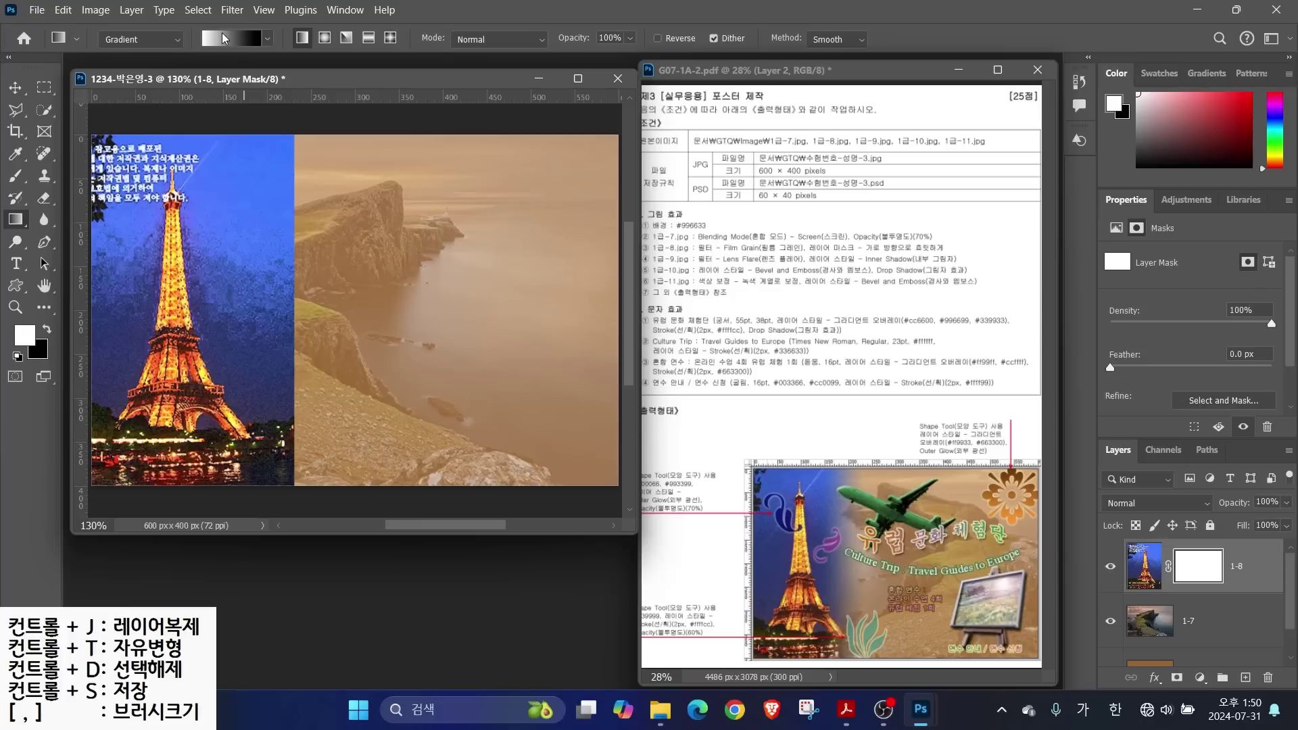
{"action": "left_click", "coordinate": [230, 41]}
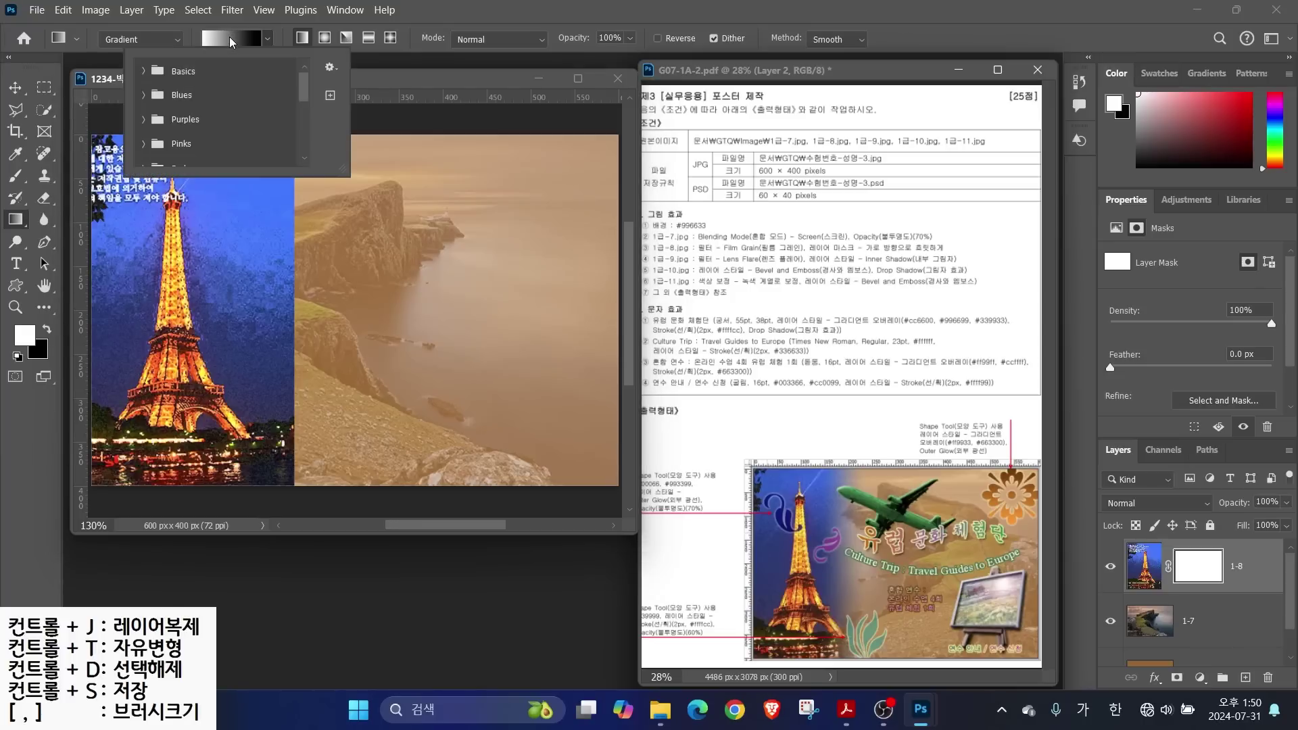
{"action": "mouse_move", "coordinate": [304, 86]}
{"action": "left_mouse_down"}
{"action": "mouse_move", "coordinate": [305, 139]}
{"action": "mouse_move", "coordinate": [302, 86]}
{"action": "left_mouse_up"}
{"action": "left_click", "coordinate": [144, 70]}
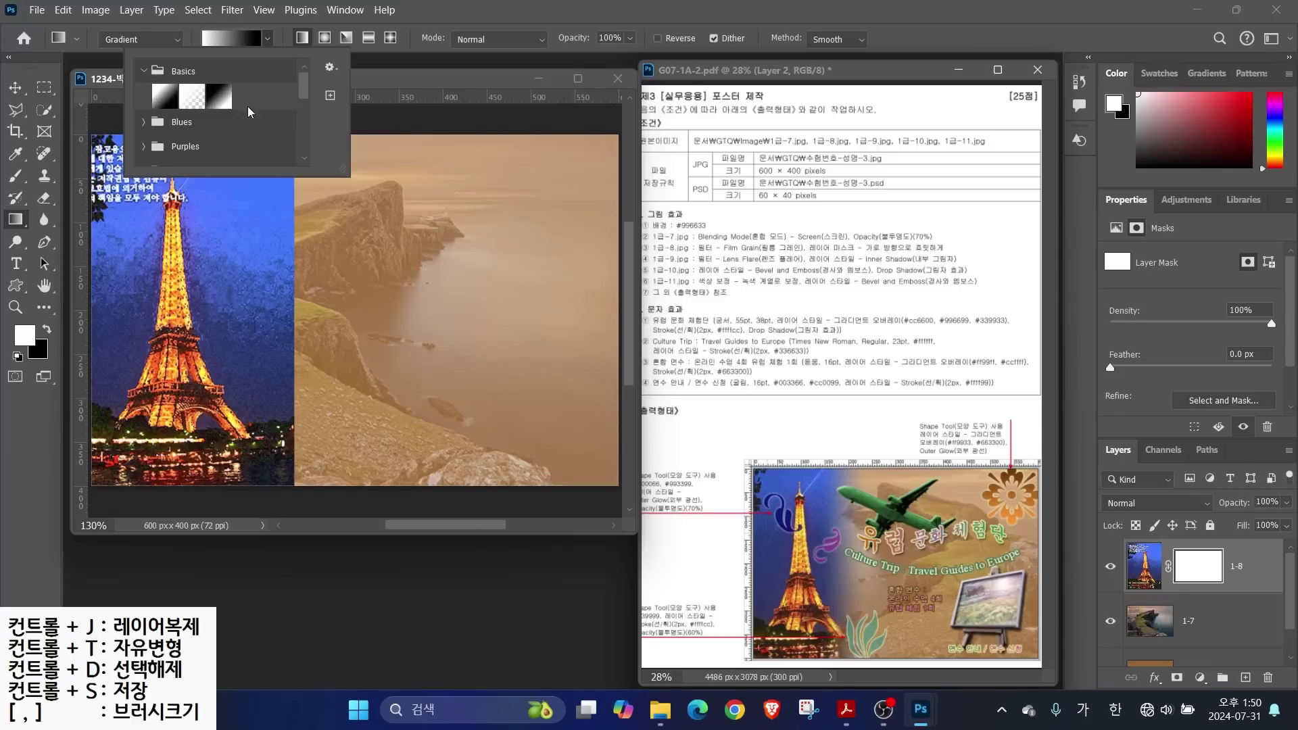
{"action": "double_click", "coordinate": [150, 96]}
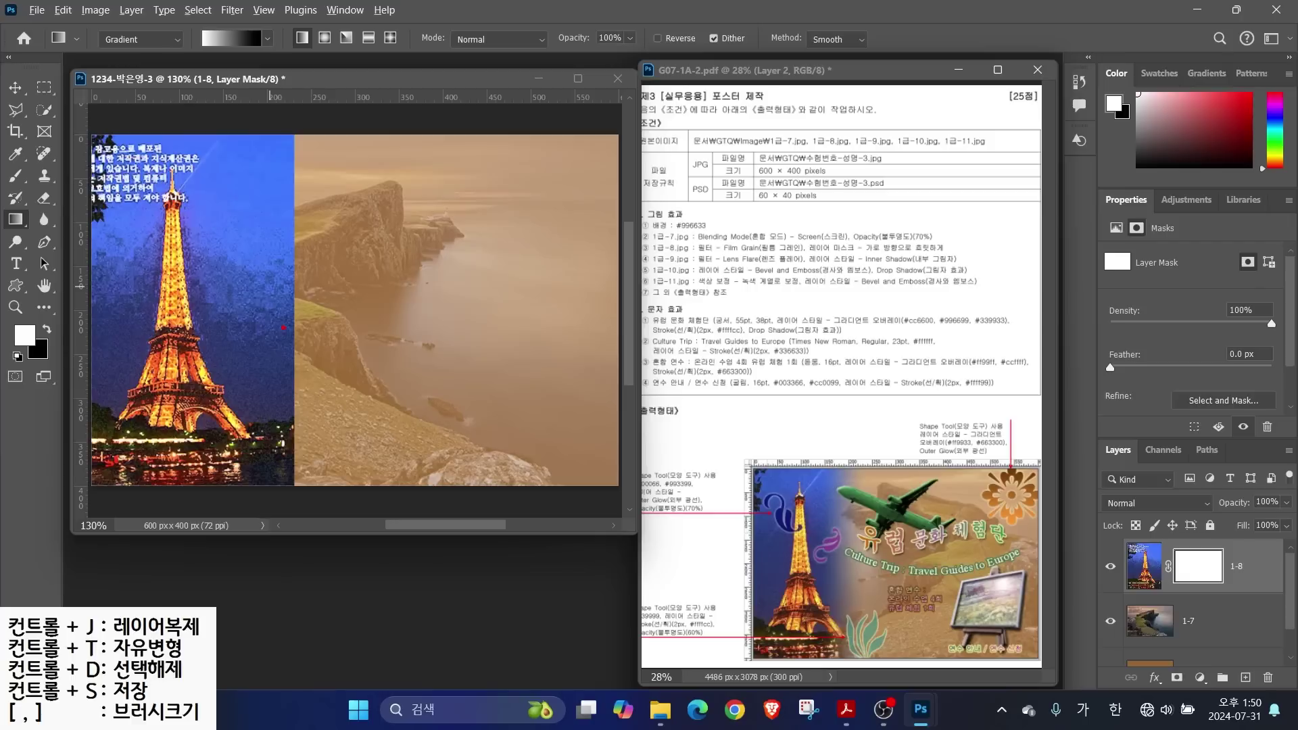
Drag a left-to-right gradient across layer 1-8's mask to fade the tower into the cliff
{"action": "mouse_move", "coordinate": [228, 362]}
{"action": "left_mouse_down"}
{"action": "mouse_move", "coordinate": [88, 331]}
{"action": "mouse_move", "coordinate": [217, 251]}
{"action": "mouse_move", "coordinate": [250, 397]}
{"action": "left_mouse_up"}
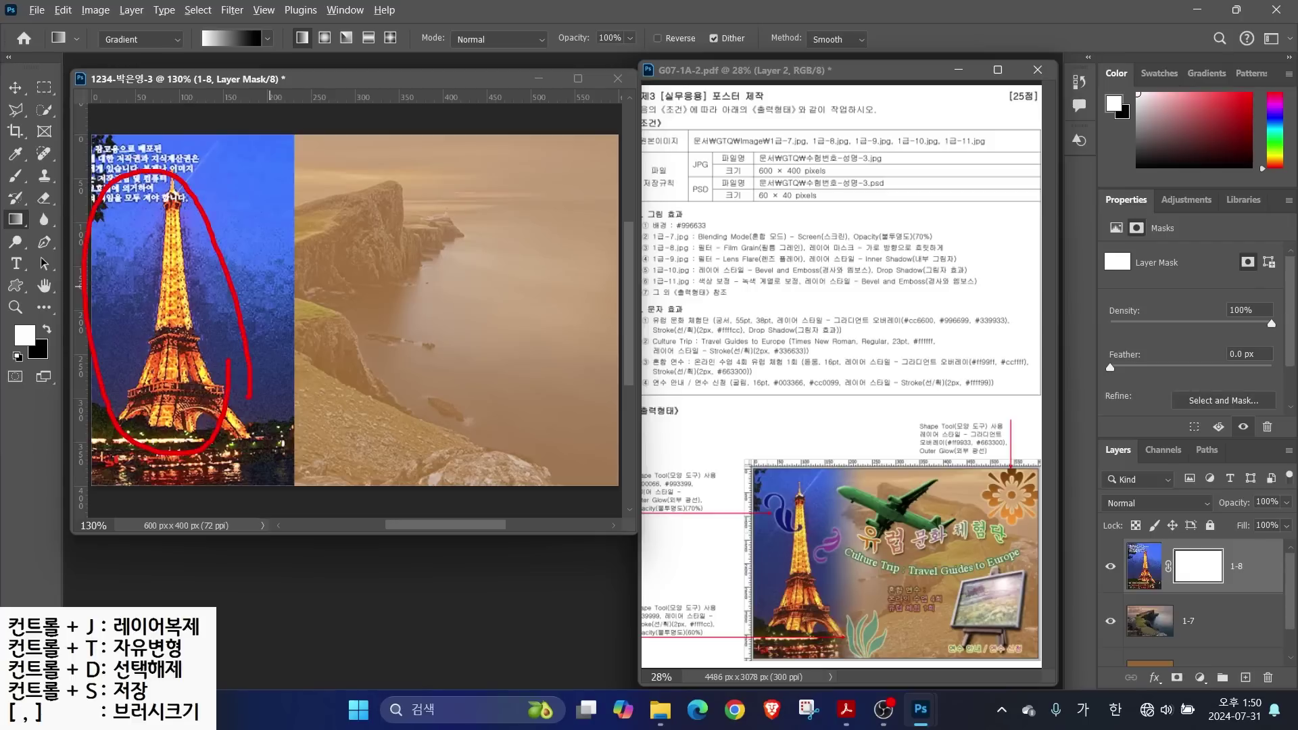
{"action": "mouse_move", "coordinate": [105, 248]}
{"action": "left_mouse_down"}
{"action": "mouse_move", "coordinate": [173, 245]}
{"action": "mouse_move", "coordinate": [135, 284]}
{"action": "left_mouse_up"}
{"action": "mouse_move", "coordinate": [144, 260]}
{"action": "left_mouse_down"}
{"action": "mouse_move", "coordinate": [155, 283]}
{"action": "mouse_move", "coordinate": [192, 291]}
{"action": "left_mouse_up"}
{"action": "left_click_drag", "start_coordinate": [191, 263], "coordinate": [196, 351]}
{"action": "left_click_drag", "start_coordinate": [315, 267], "coordinate": [297, 327]}
{"action": "left_click_drag", "start_coordinate": [286, 283], "coordinate": [326, 330]}
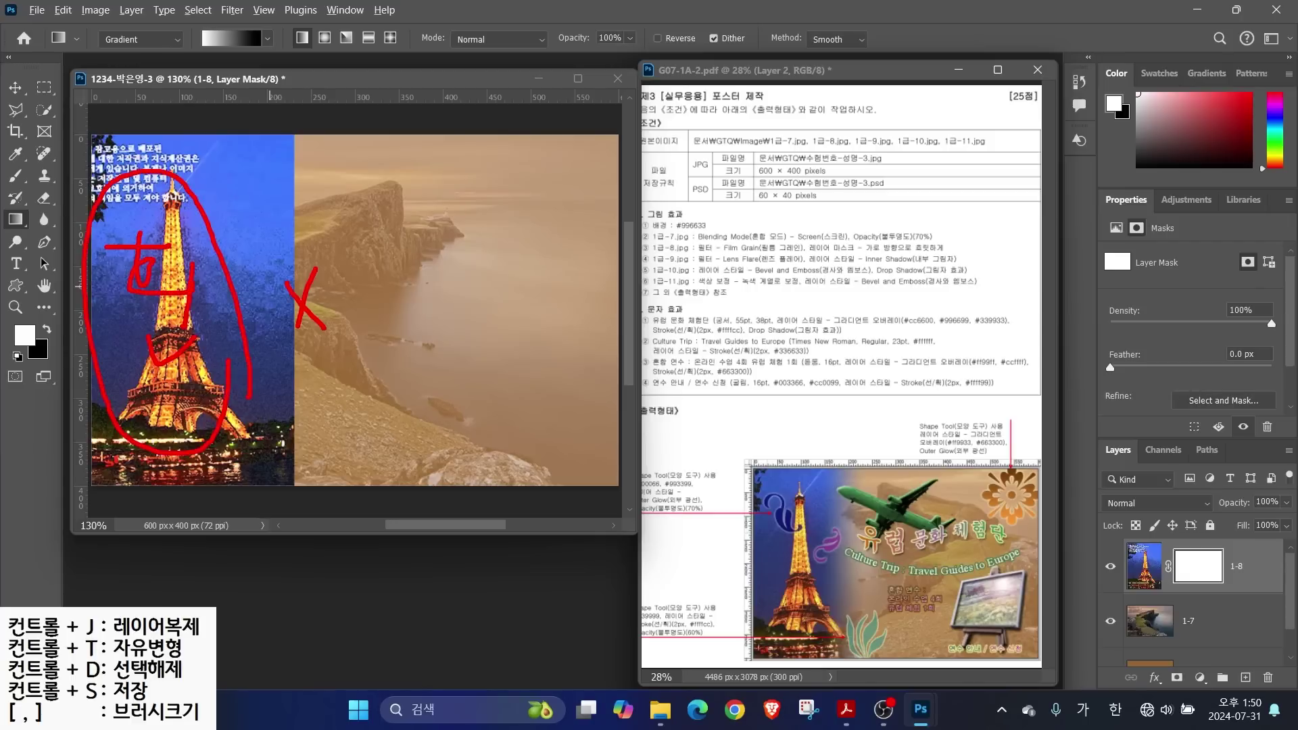
{"action": "left_click_drag", "start_coordinate": [271, 201], "coordinate": [317, 239]}
{"action": "mouse_move", "coordinate": [300, 245]}
{"action": "left_mouse_down"}
{"action": "mouse_move", "coordinate": [296, 270]}
{"action": "mouse_move", "coordinate": [334, 234]}
{"action": "left_mouse_up"}
{"action": "left_click_drag", "start_coordinate": [278, 234], "coordinate": [317, 234]}
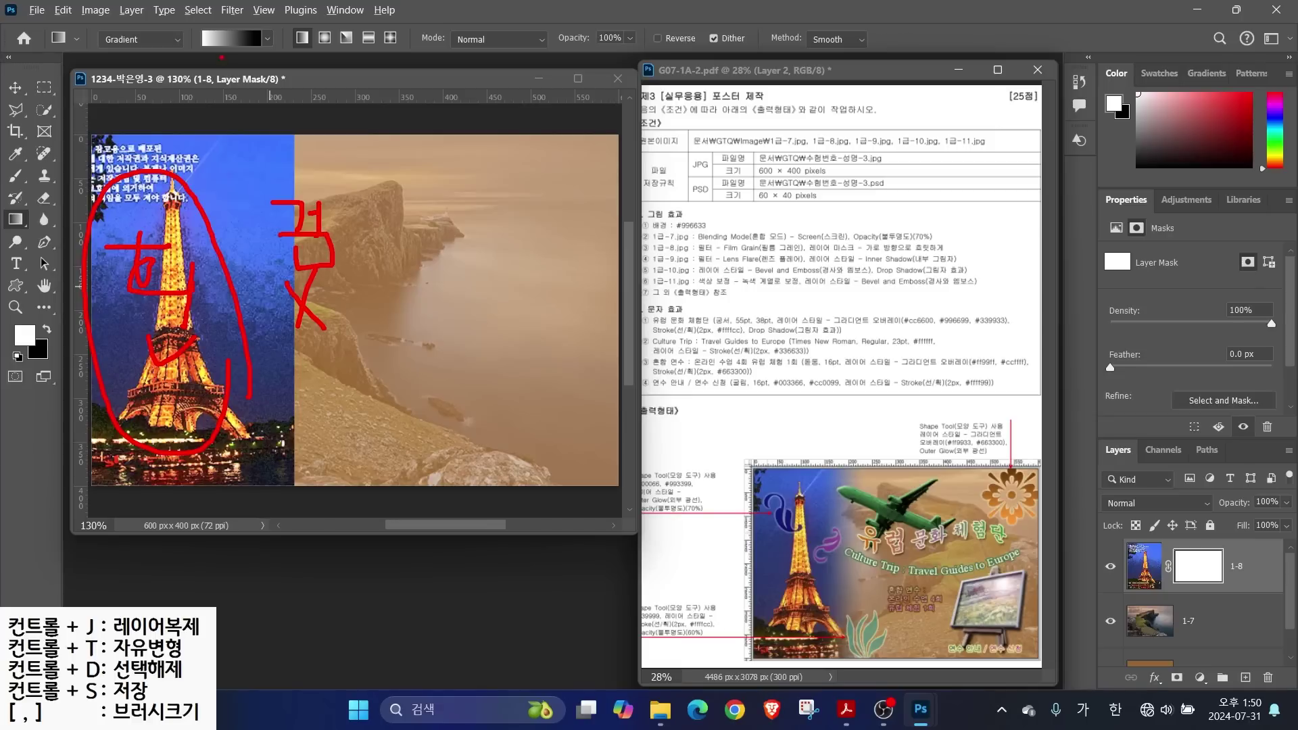
{"action": "left_click_drag", "start_coordinate": [203, 34], "coordinate": [163, 81]}
{"action": "left_click_drag", "start_coordinate": [268, 39], "coordinate": [295, 90]}
{"action": "left_click_drag", "start_coordinate": [125, 148], "coordinate": [298, 156]}
{"action": "left_click_drag", "start_coordinate": [298, 156], "coordinate": [280, 169]}
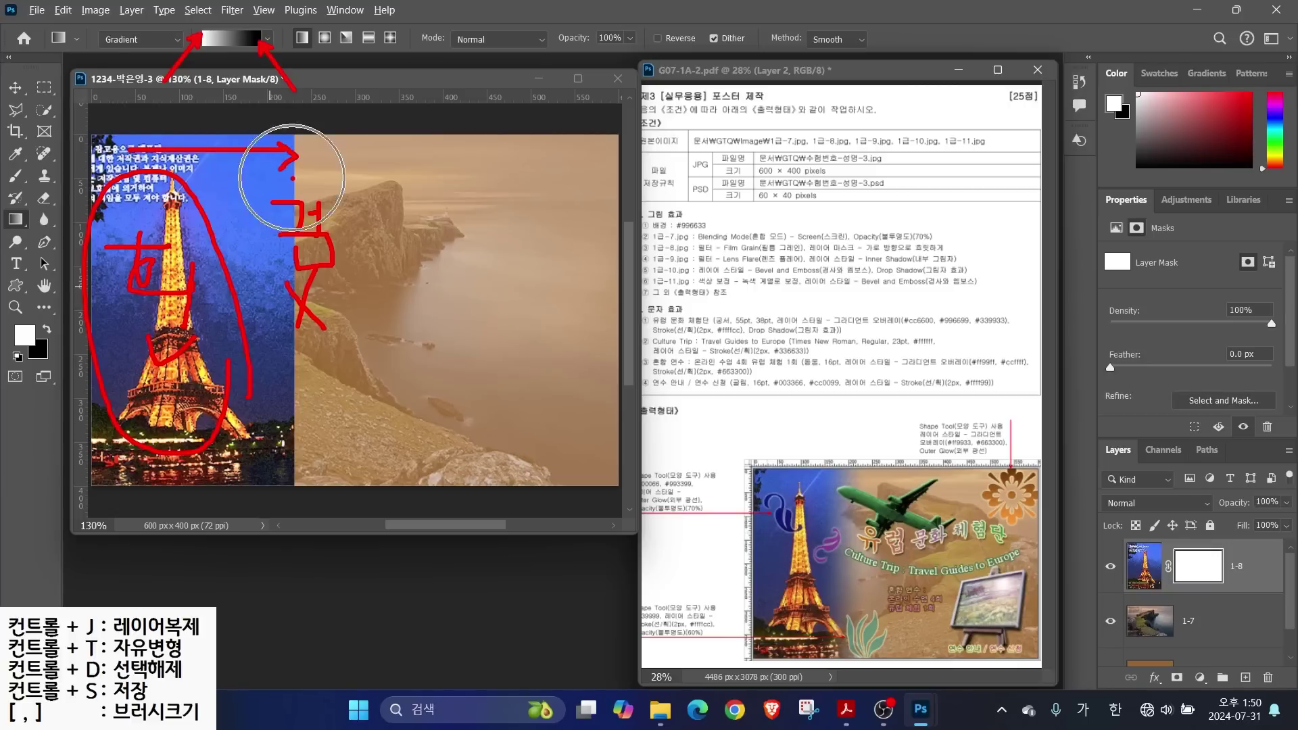
{"action": "key", "text": "Escape"}
{"action": "left_click_drag", "start_coordinate": [155, 155], "coordinate": [310, 162]}
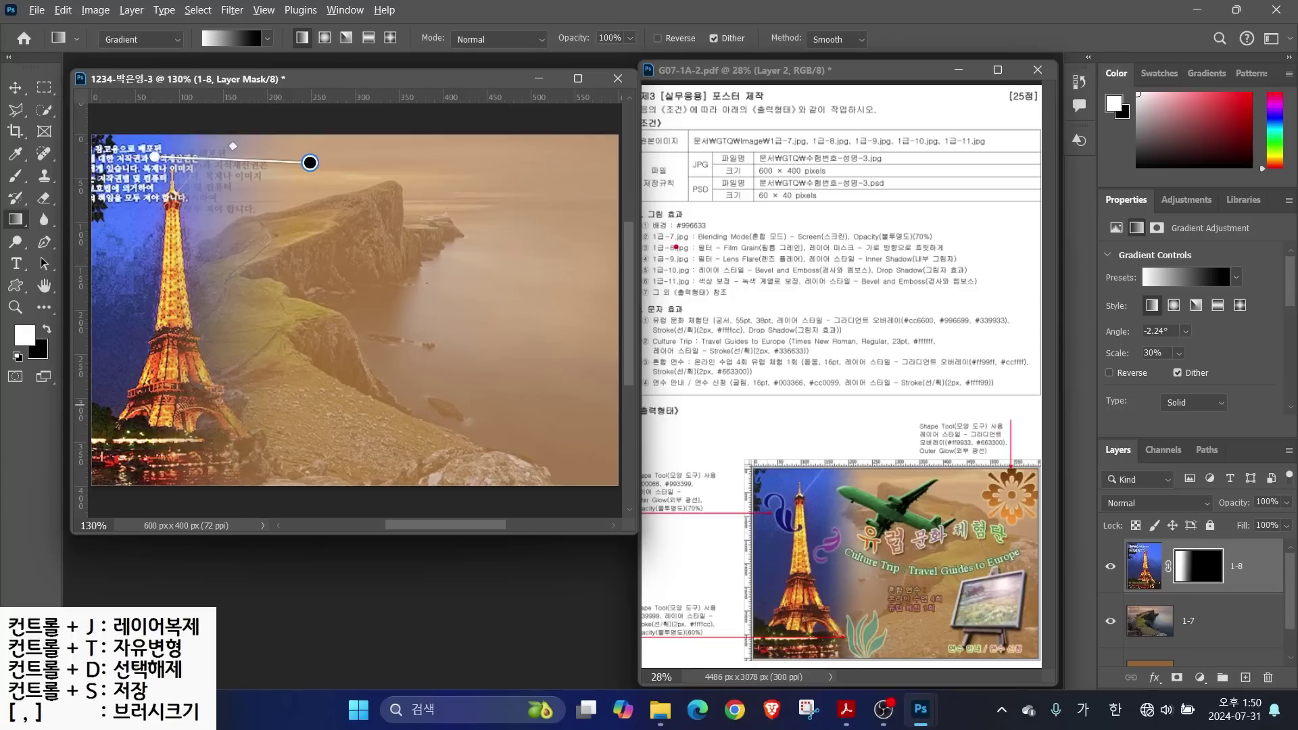
Open 1급-9.jpg, the wheat-field landscape, and float its window
{"action": "key", "text": "ctrl+o"}
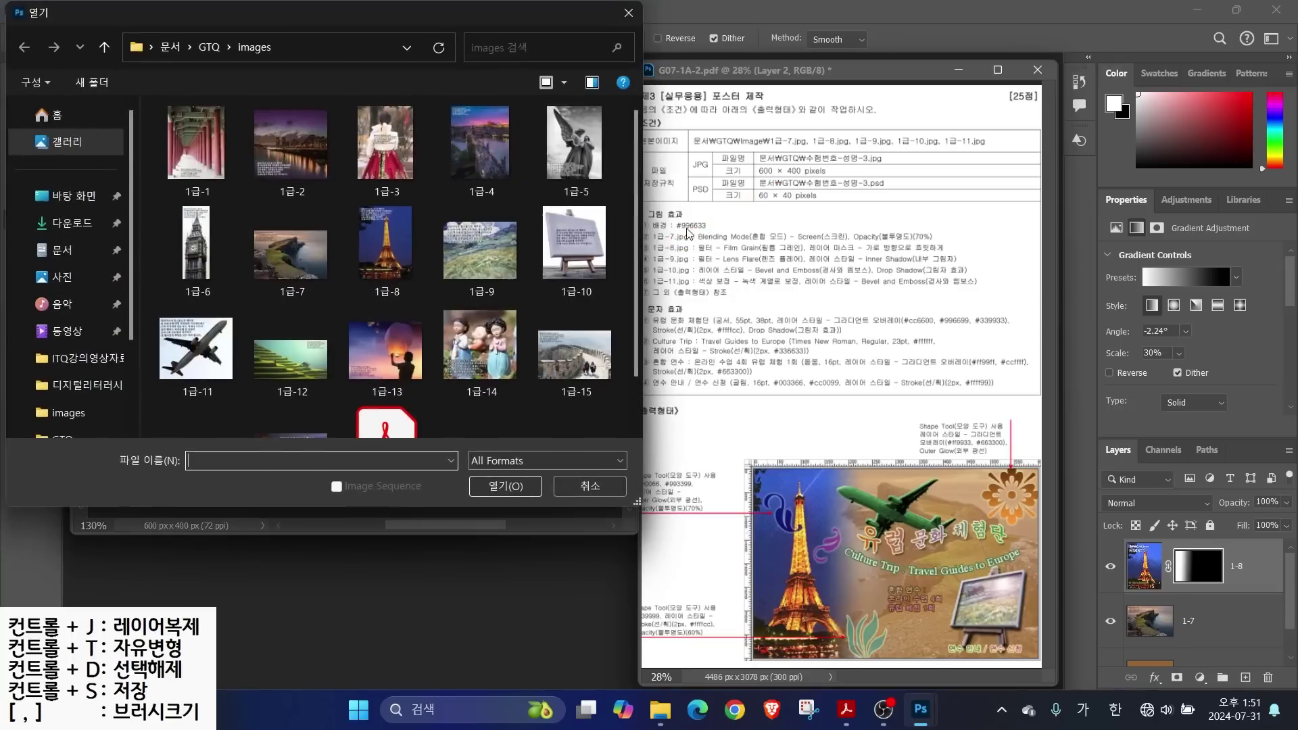
{"action": "left_click", "coordinate": [480, 250]}
{"action": "left_click", "coordinate": [506, 486]}
{"action": "left_click_drag", "start_coordinate": [211, 103], "coordinate": [600, 190]}
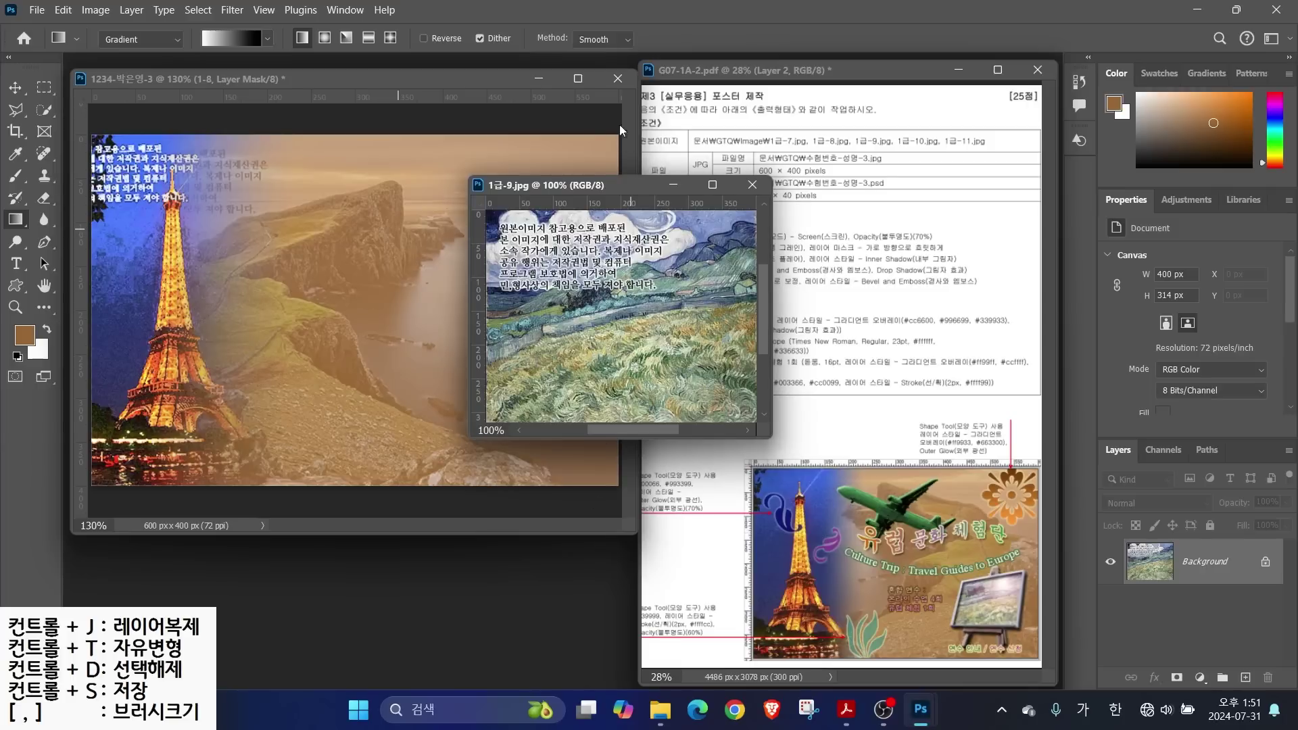
{"action": "left_click_drag", "start_coordinate": [580, 184], "coordinate": [619, 234]}
Copy the landscape into the poster as layer '1-9', then choose 1급-10.jpg to open
{"action": "left_click", "coordinate": [18, 94]}
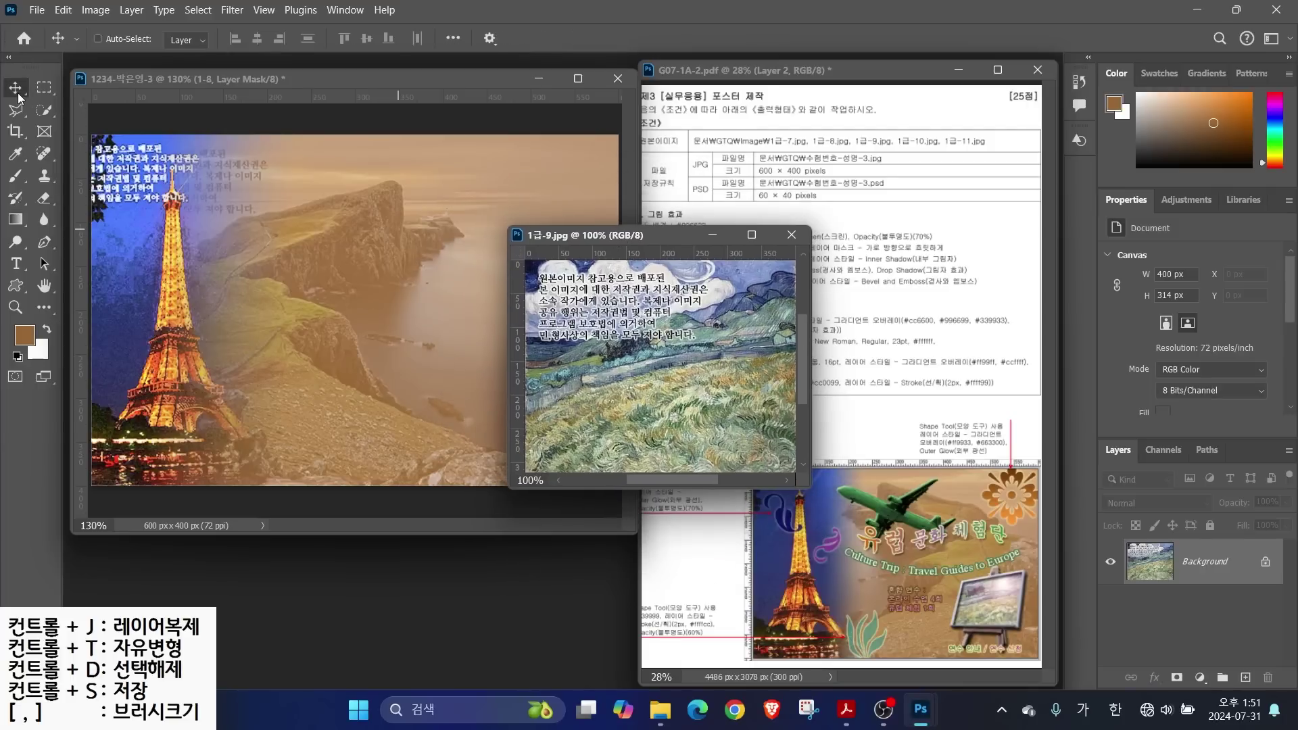
{"action": "left_click_drag", "start_coordinate": [596, 374], "coordinate": [521, 334]}
{"action": "left_click", "coordinate": [792, 234]}
{"action": "double_click", "coordinate": [1194, 567]}
{"action": "type", "text": "1-9"}
{"action": "key", "text": "Return"}
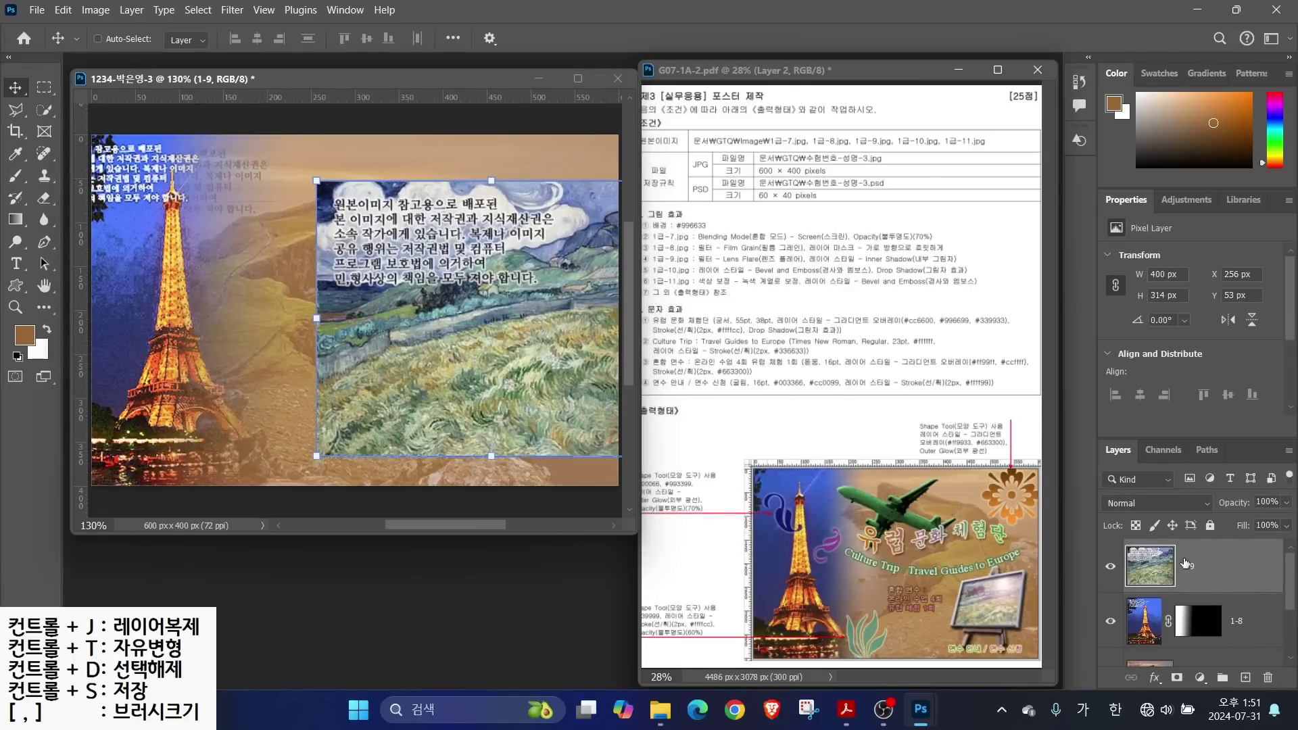
{"action": "double_click", "coordinate": [471, 592]}
{"action": "left_click", "coordinate": [574, 245]}
Open 1급-10.jpg and select the easel's board and legs with Quick Selection
{"action": "left_click", "coordinate": [505, 486]}
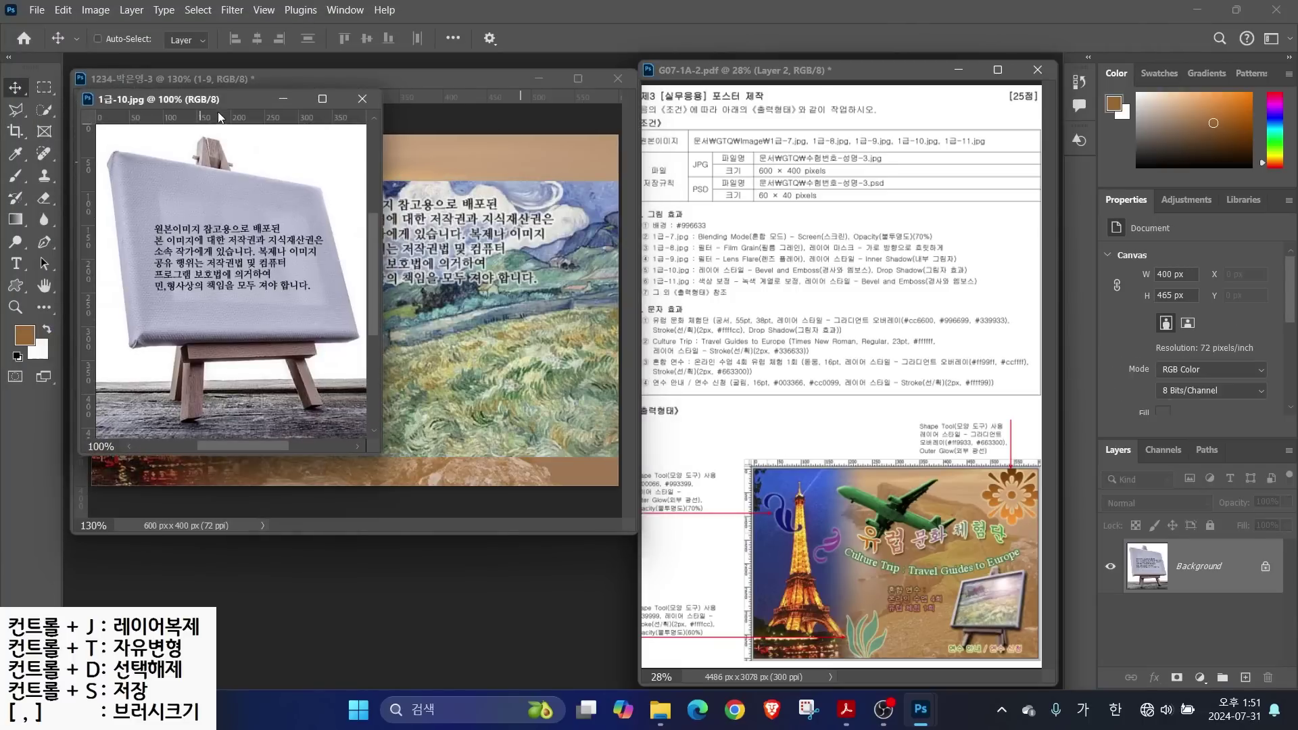
{"action": "left_click_drag", "start_coordinate": [210, 99], "coordinate": [583, 159]}
{"action": "left_click", "coordinate": [44, 110]}
{"action": "mouse_move", "coordinate": [549, 260]}
{"action": "left_mouse_down"}
{"action": "mouse_move", "coordinate": [531, 318]}
{"action": "mouse_move", "coordinate": [584, 382]}
{"action": "mouse_move", "coordinate": [555, 325]}
{"action": "mouse_move", "coordinate": [676, 284]}
{"action": "mouse_move", "coordinate": [615, 318]}
{"action": "mouse_move", "coordinate": [577, 312]}
{"action": "mouse_move", "coordinate": [612, 297]}
{"action": "left_mouse_up"}
{"action": "key", "text": "bracketright"}
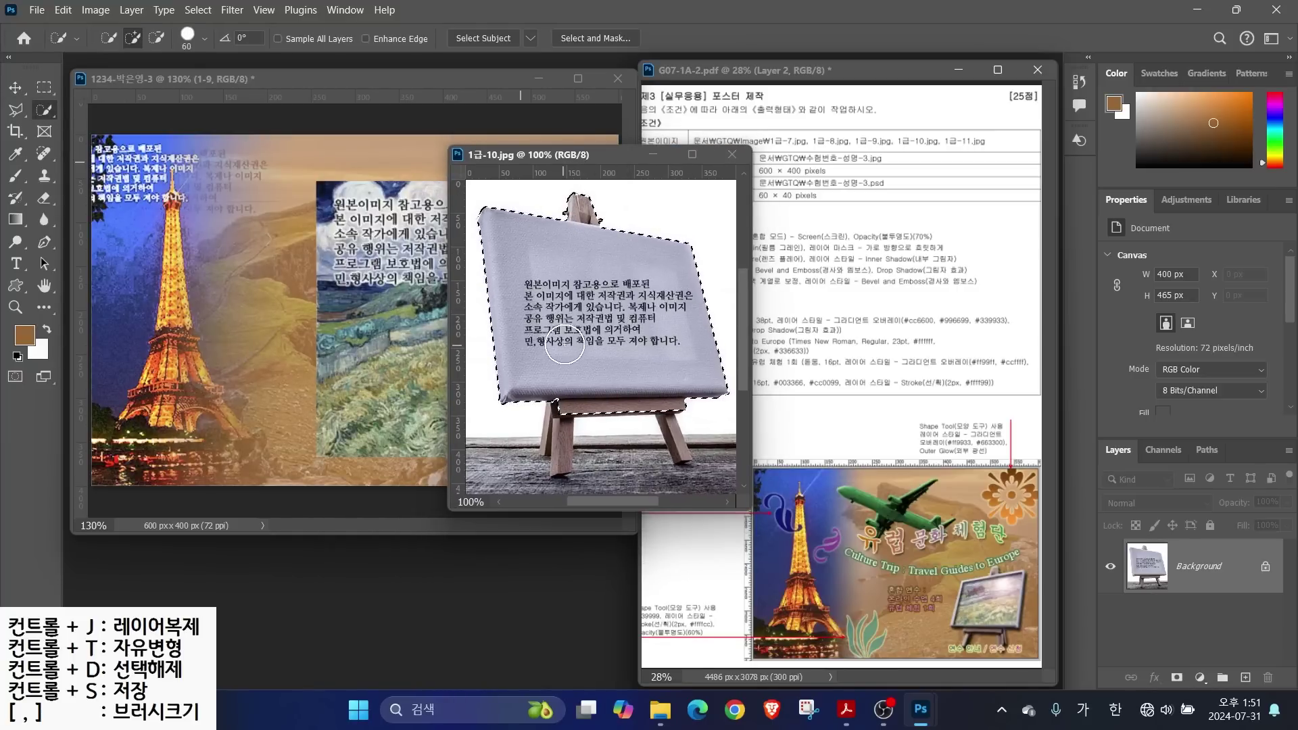
{"action": "key", "text": "bracketleft"}
{"action": "left_click_drag", "start_coordinate": [556, 412], "coordinate": [564, 463]}
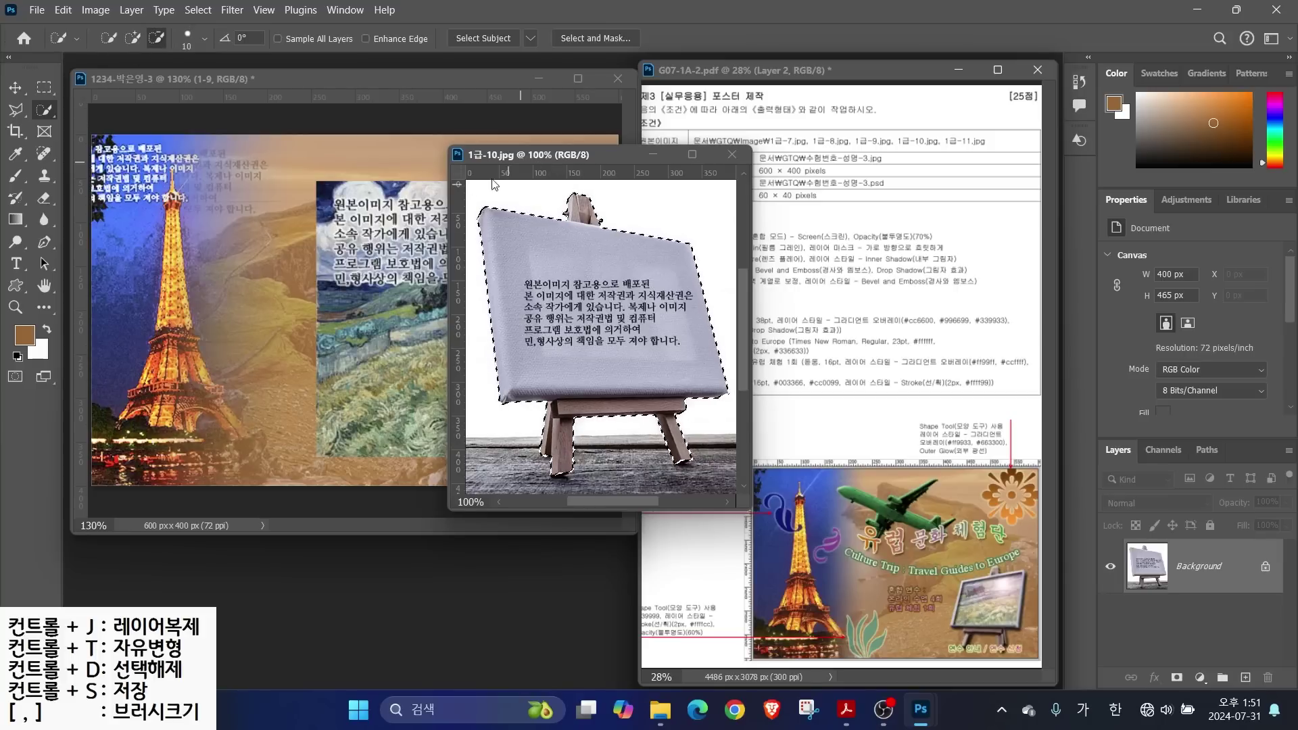
Copy the easel into the poster as a layer named '1-10'
{"action": "key", "text": "v"}
{"action": "left_click_drag", "start_coordinate": [598, 453], "coordinate": [296, 504]}
{"action": "double_click", "coordinate": [1191, 565]}
{"action": "type", "text": "1-10"}
{"action": "key", "text": "Return"}
{"action": "left_click_drag", "start_coordinate": [445, 381], "coordinate": [510, 351]}
Flip the easel horizontally and shrink it to about 48% at the lower right
{"action": "key", "text": "ctrl+t"}
{"action": "left_click_drag", "start_coordinate": [531, 135], "coordinate": [402, 279]}
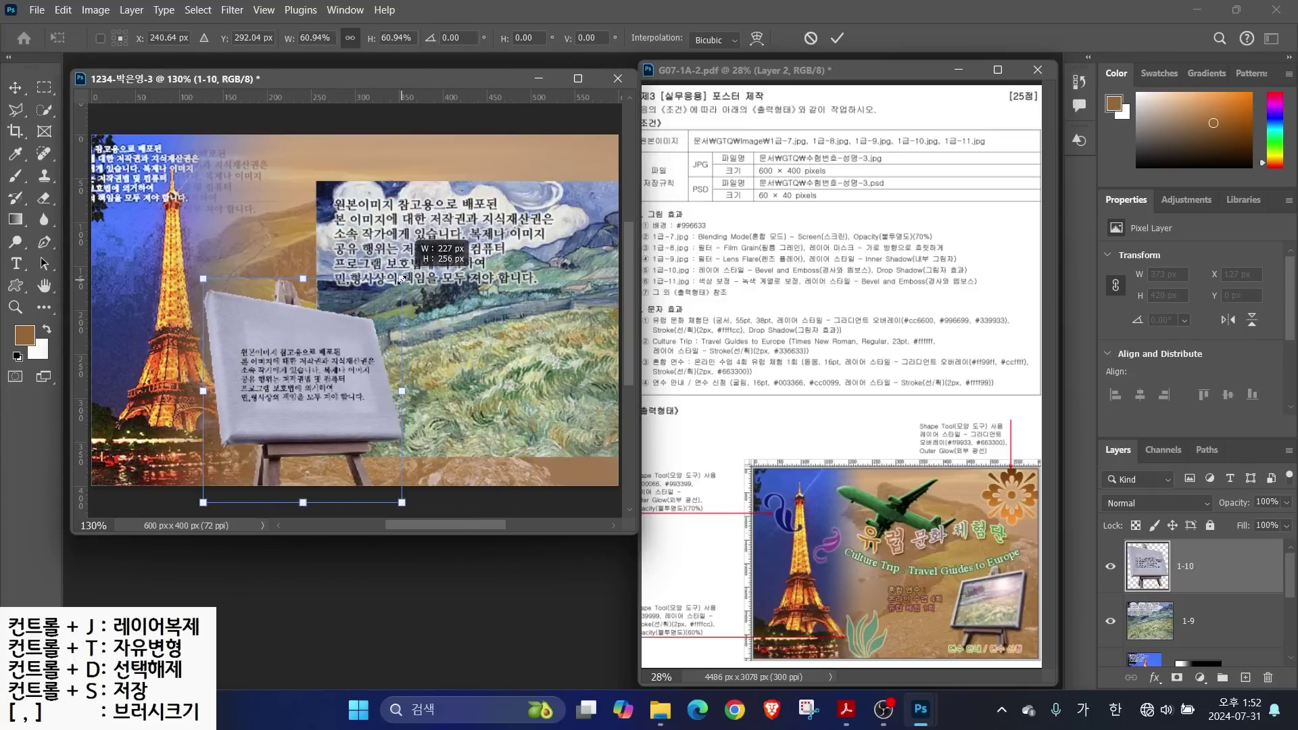
{"action": "left_click_drag", "start_coordinate": [345, 383], "coordinate": [473, 321]}
{"action": "left_click_drag", "start_coordinate": [553, 198], "coordinate": [527, 239]}
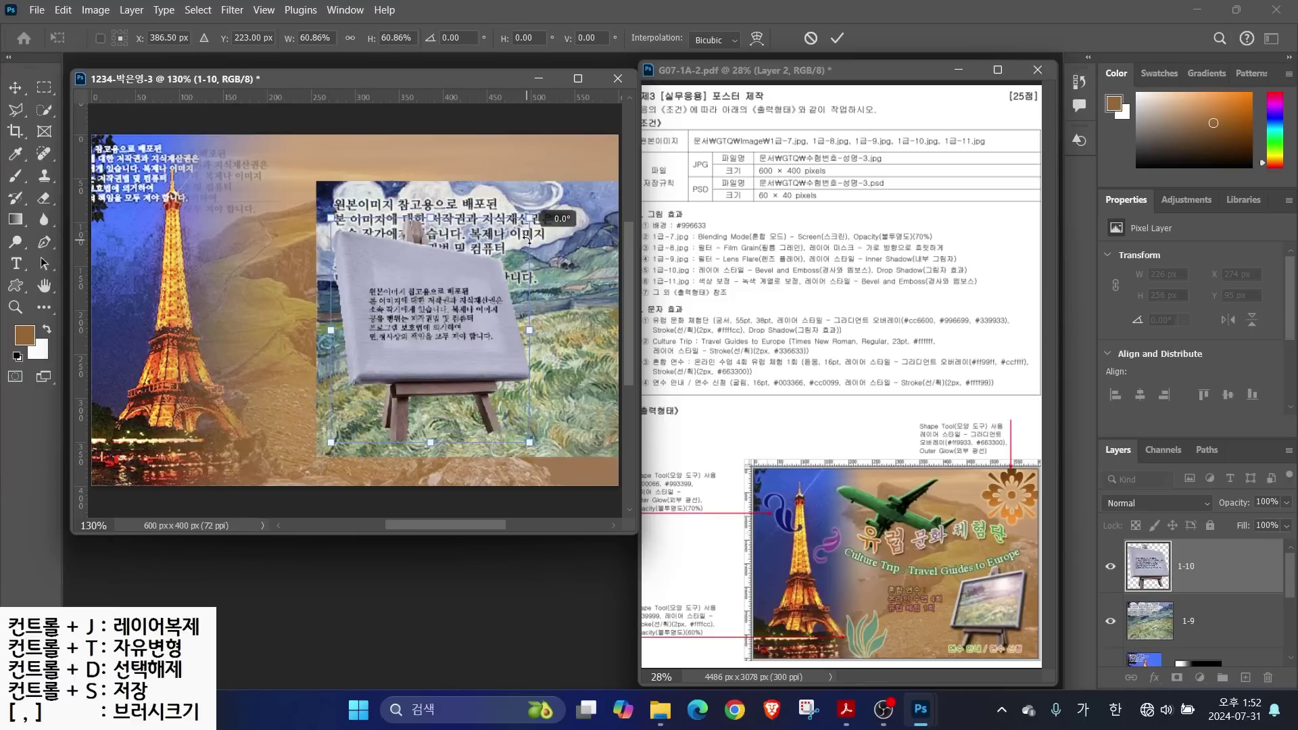
{"action": "right_click", "coordinate": [419, 299]}
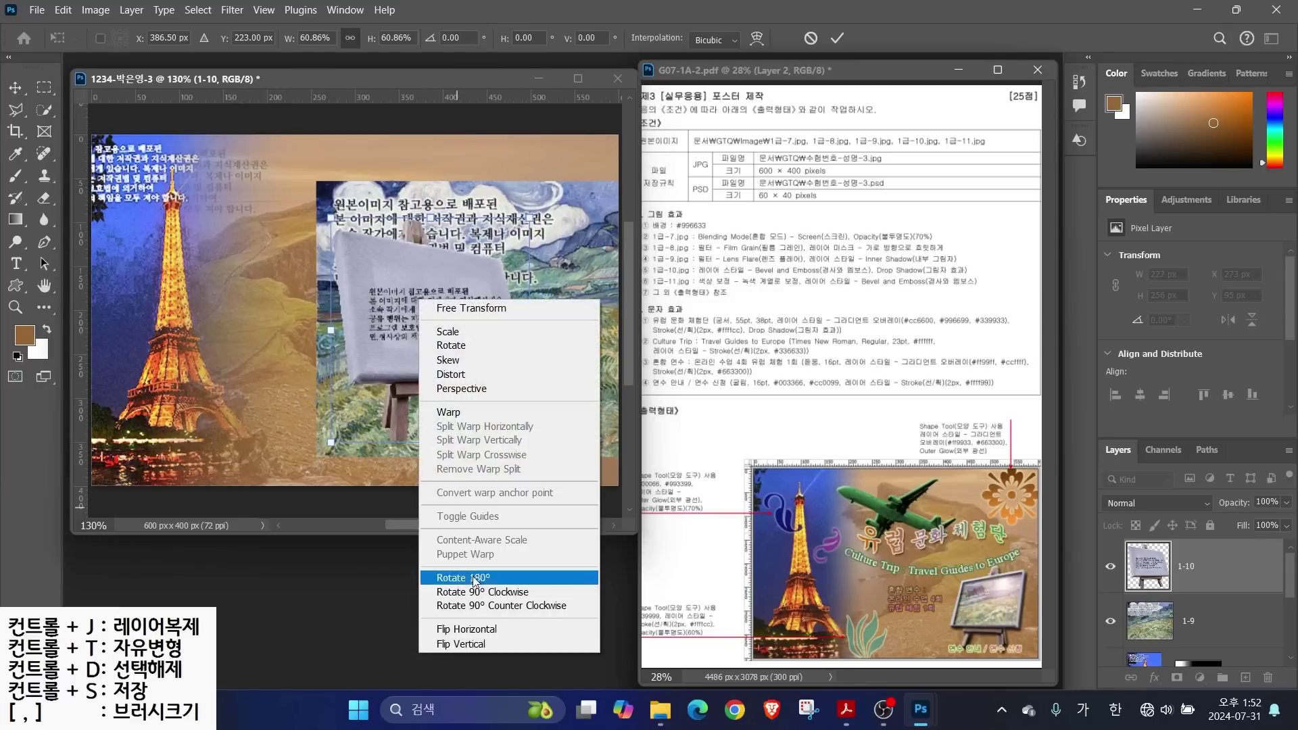
{"action": "left_click", "coordinate": [466, 629]}
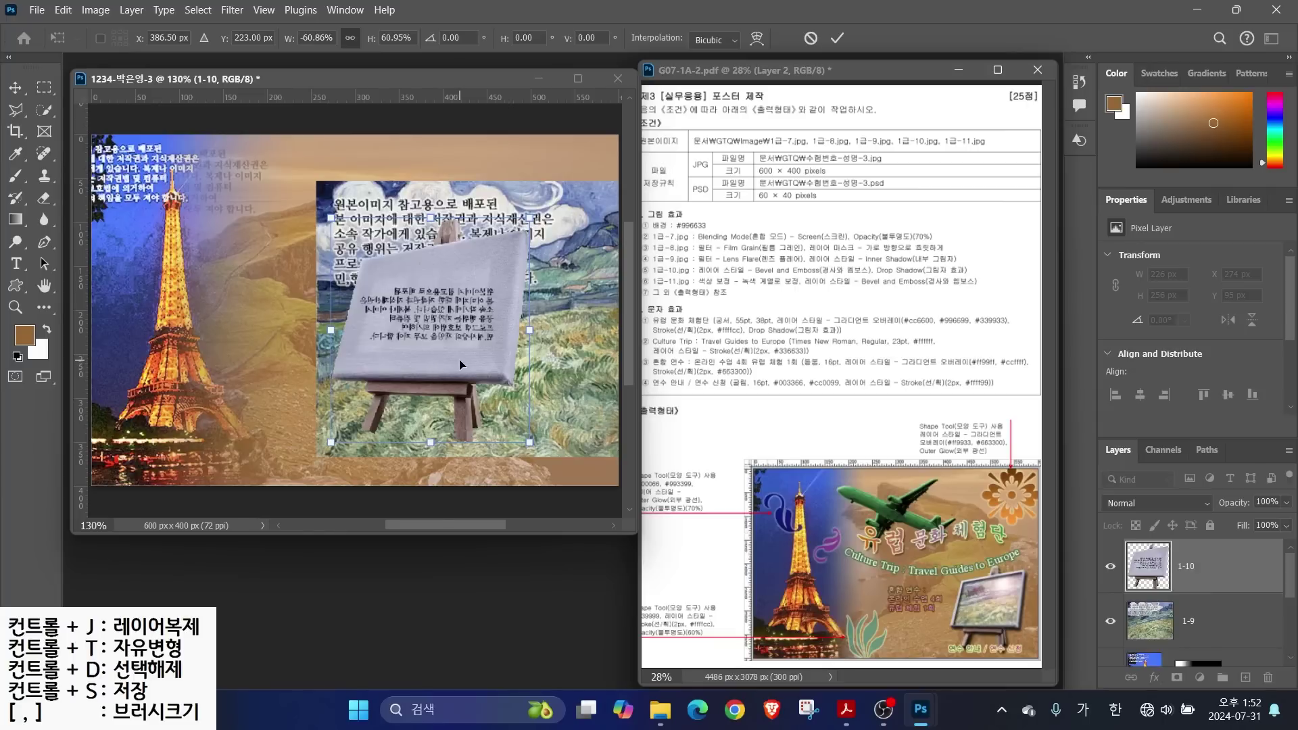
{"action": "left_click_drag", "start_coordinate": [463, 365], "coordinate": [534, 394]}
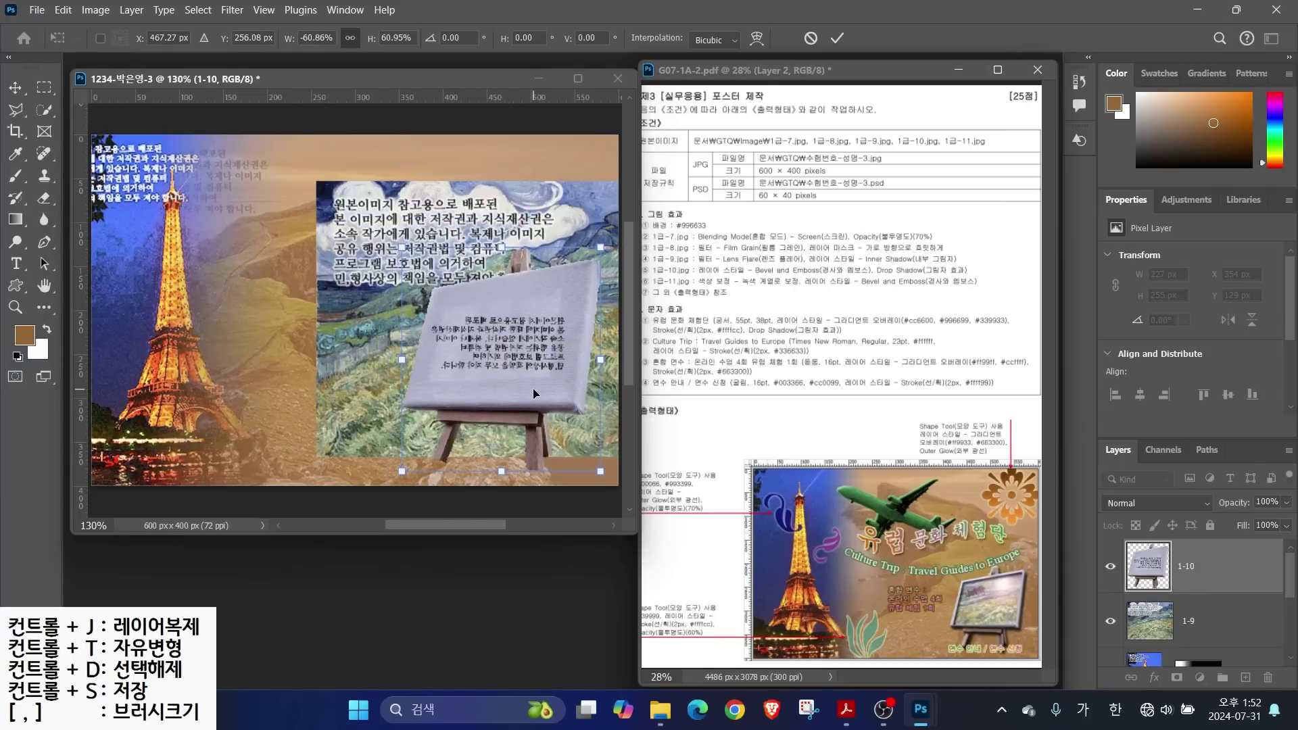
{"action": "left_click_drag", "start_coordinate": [404, 248], "coordinate": [446, 296]}
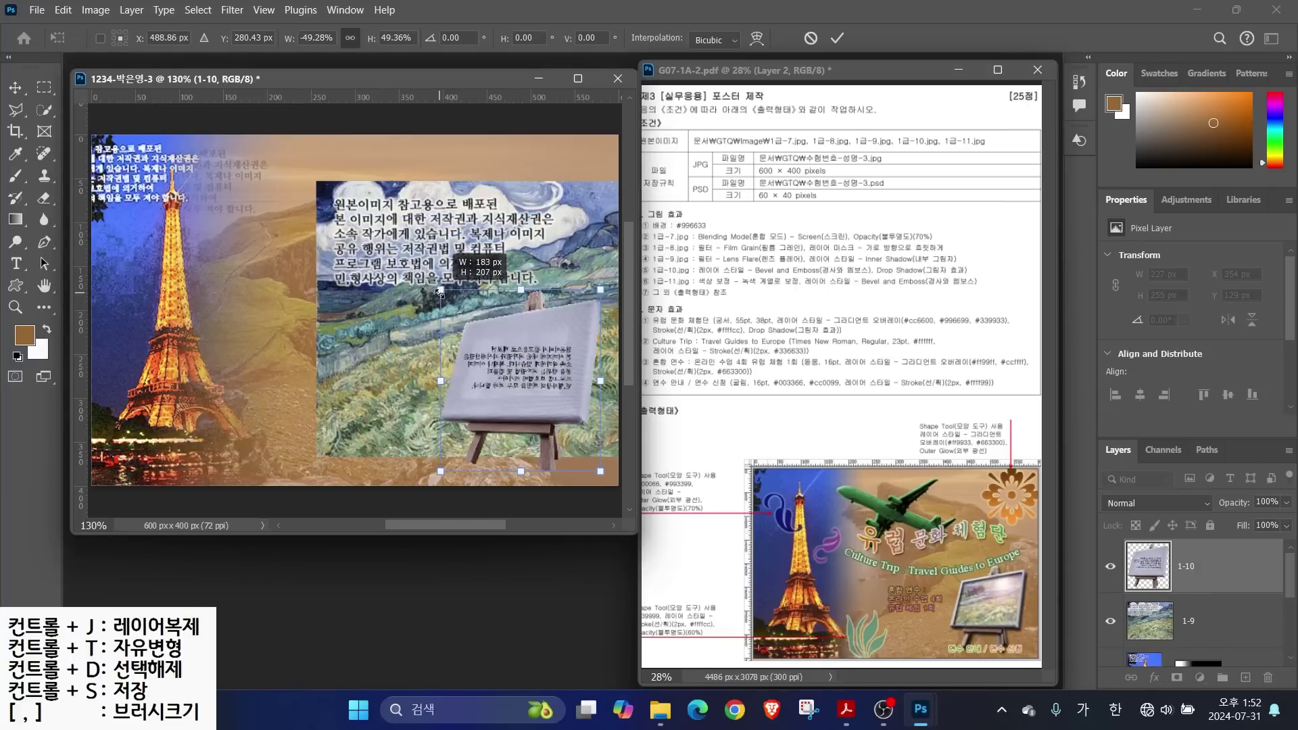
{"action": "left_click_drag", "start_coordinate": [515, 382], "coordinate": [515, 387]}
{"action": "key", "text": "Return"}
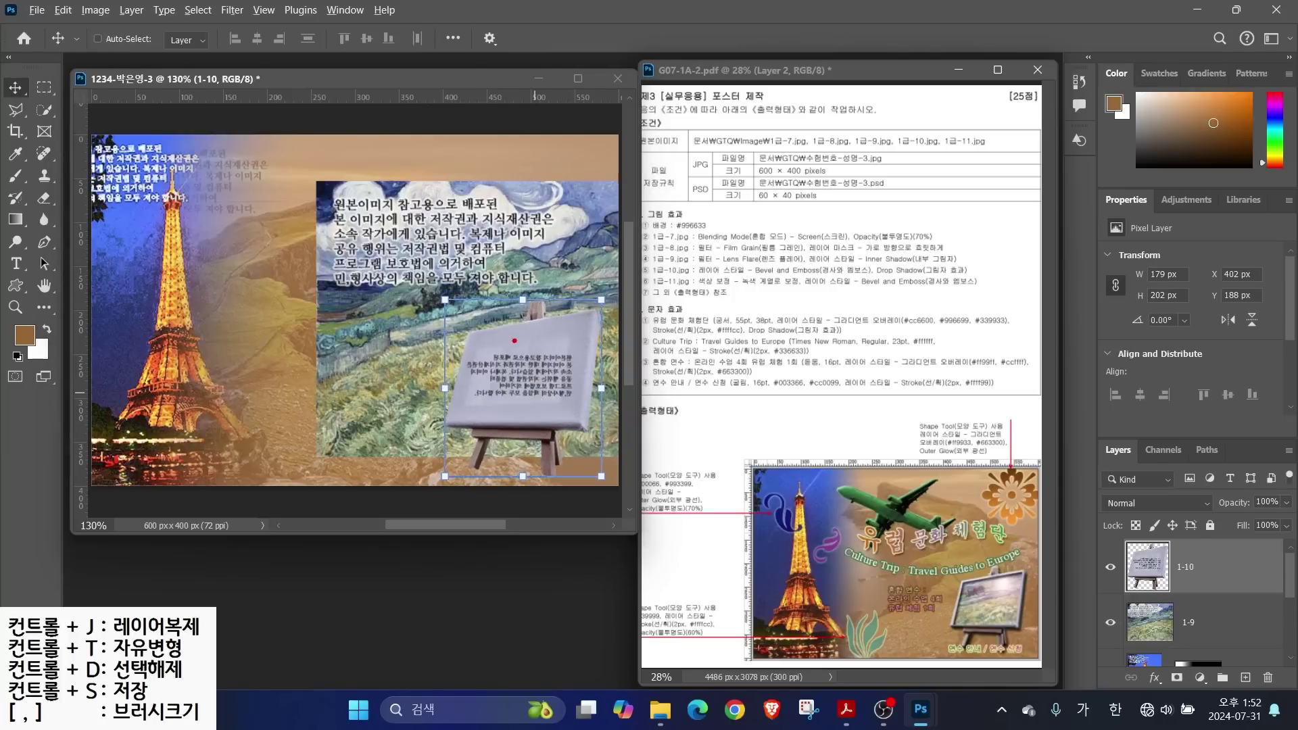
Select the easel board's four corners with the Polygonal Lasso Tool
{"action": "mouse_move", "coordinate": [476, 341]}
{"action": "left_mouse_down"}
{"action": "mouse_move", "coordinate": [596, 331]}
{"action": "mouse_move", "coordinate": [576, 413]}
{"action": "mouse_move", "coordinate": [509, 410]}
{"action": "mouse_move", "coordinate": [475, 353]}
{"action": "left_mouse_up"}
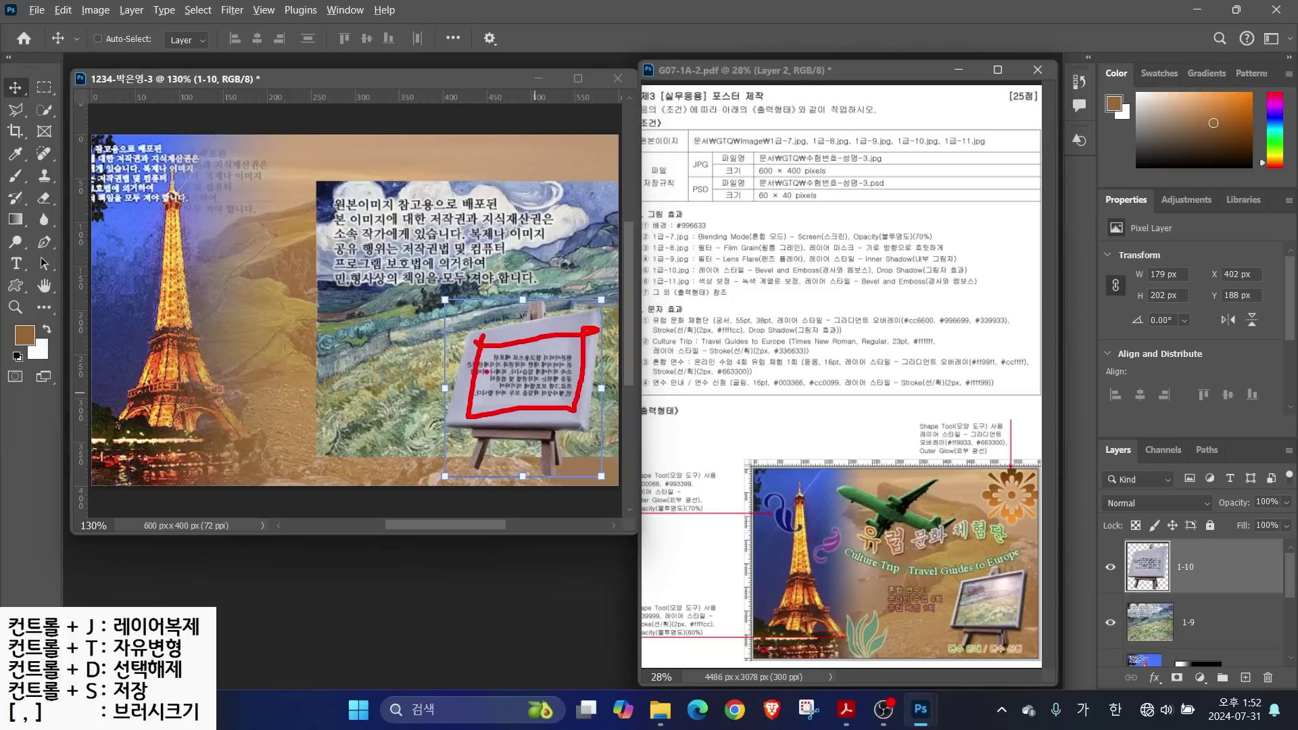
{"action": "right_click", "coordinate": [16, 109]}
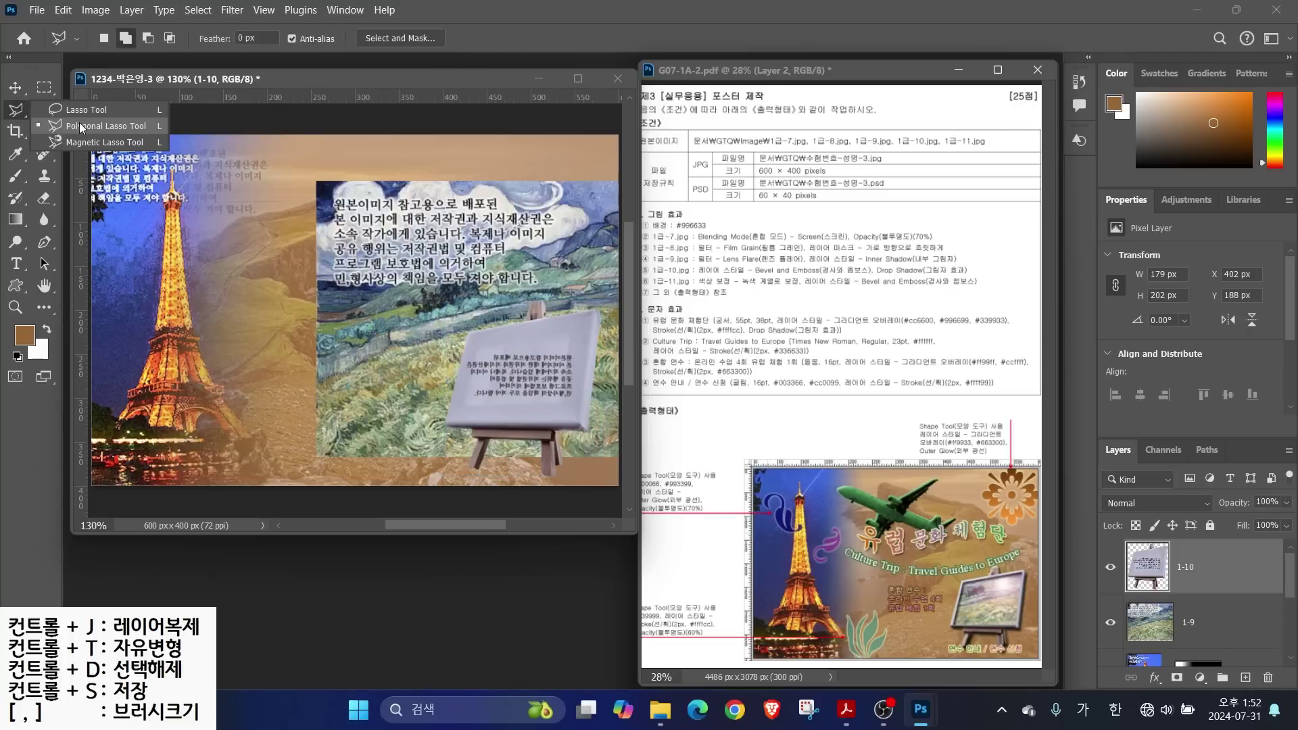
{"action": "left_click", "coordinate": [83, 130]}
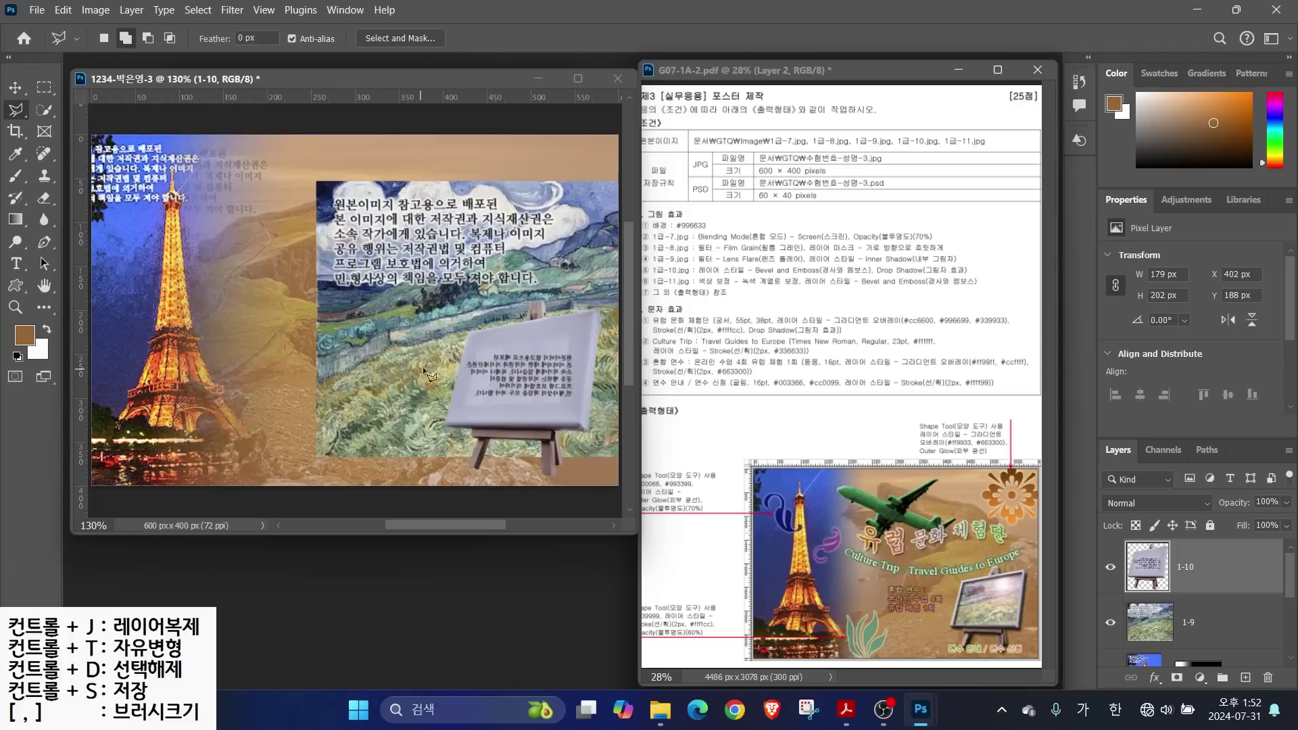
{"action": "left_click", "coordinate": [474, 340]}
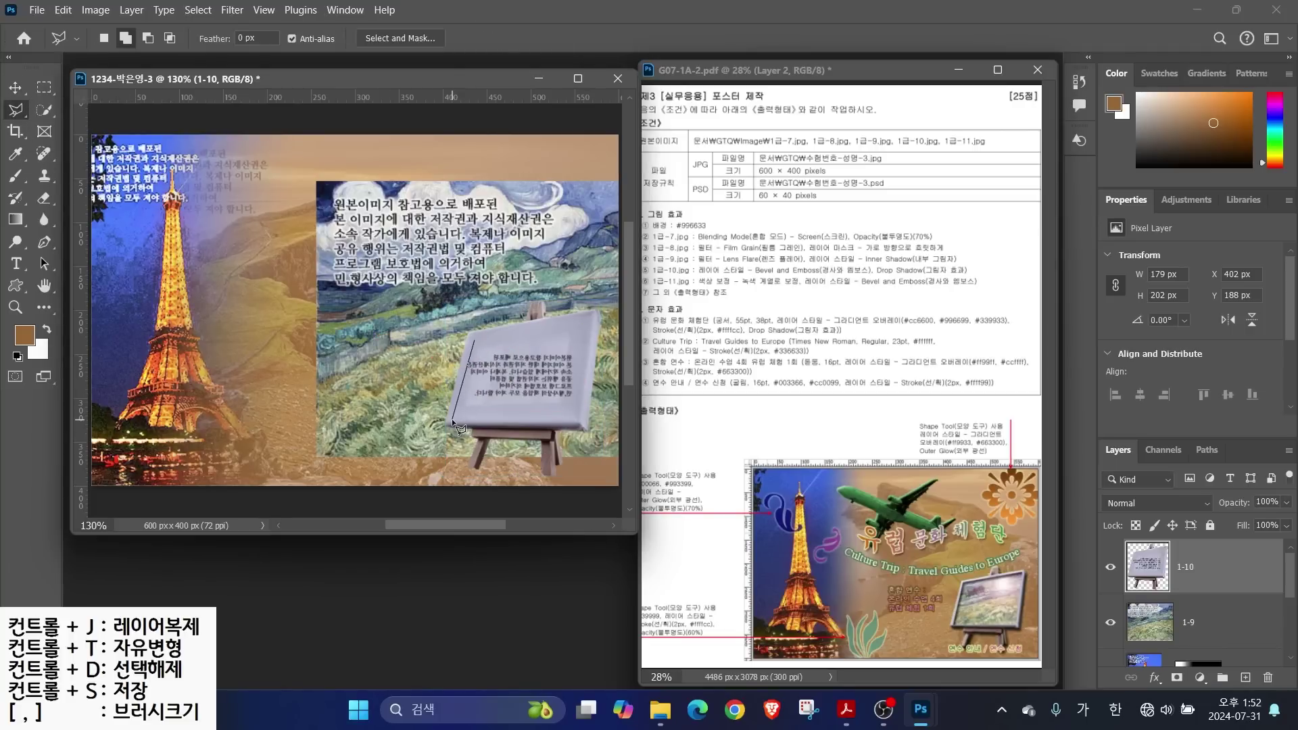
{"action": "left_click", "coordinate": [453, 419]}
{"action": "left_click", "coordinate": [576, 418]}
{"action": "left_click", "coordinate": [592, 319]}
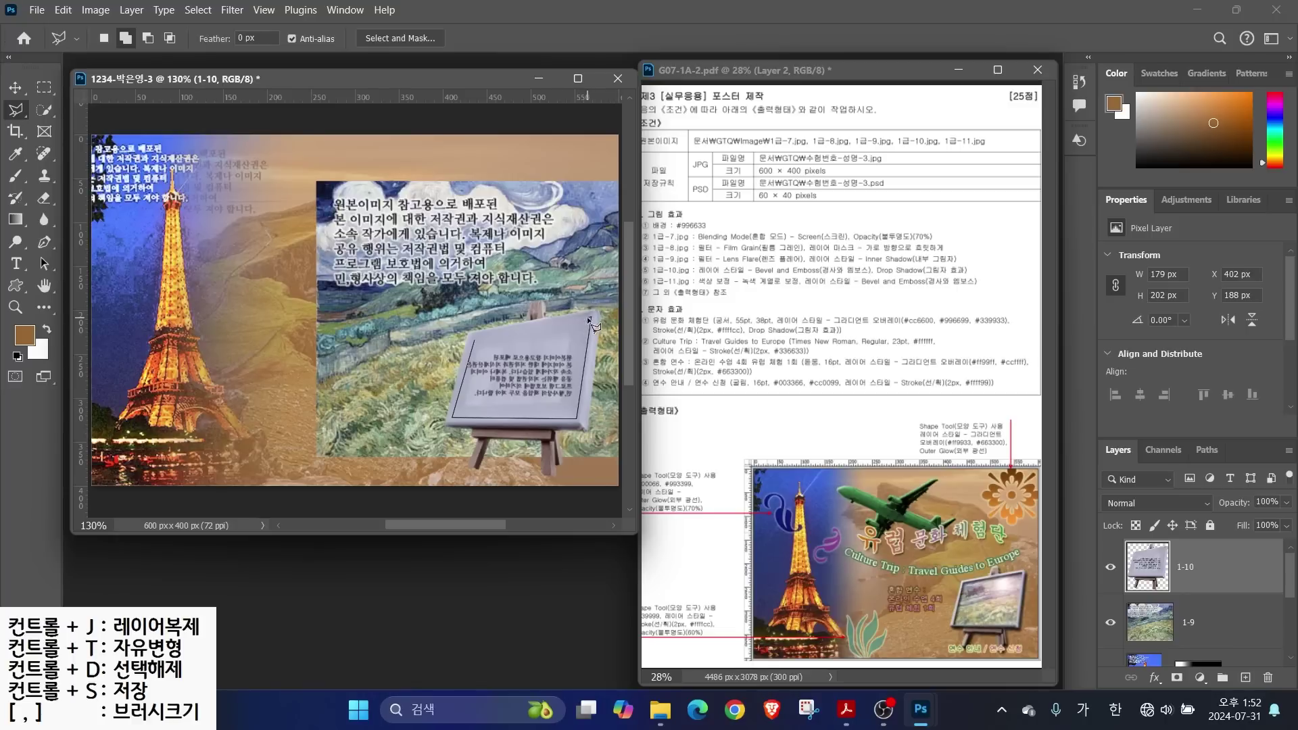
{"action": "left_click", "coordinate": [474, 340]}
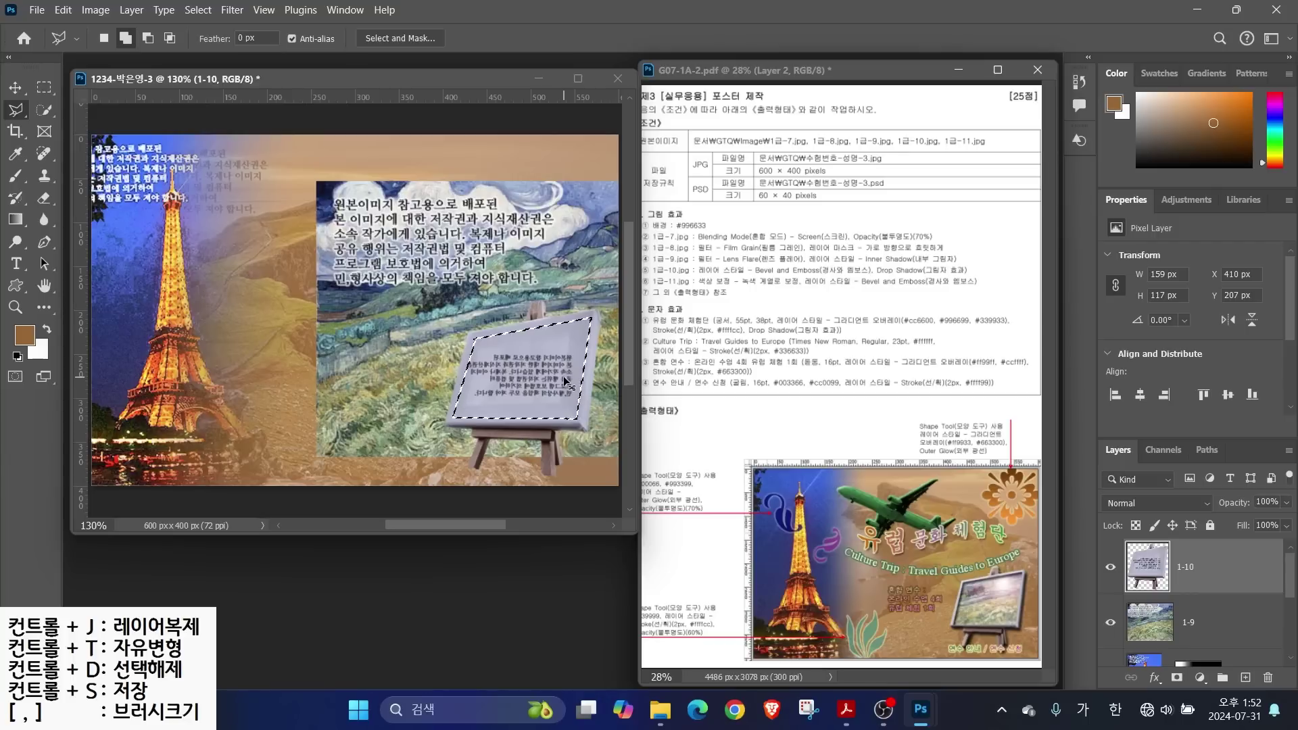
Copy the board onto a new layer named '클리핑'
{"action": "key", "text": "ctrl+j"}
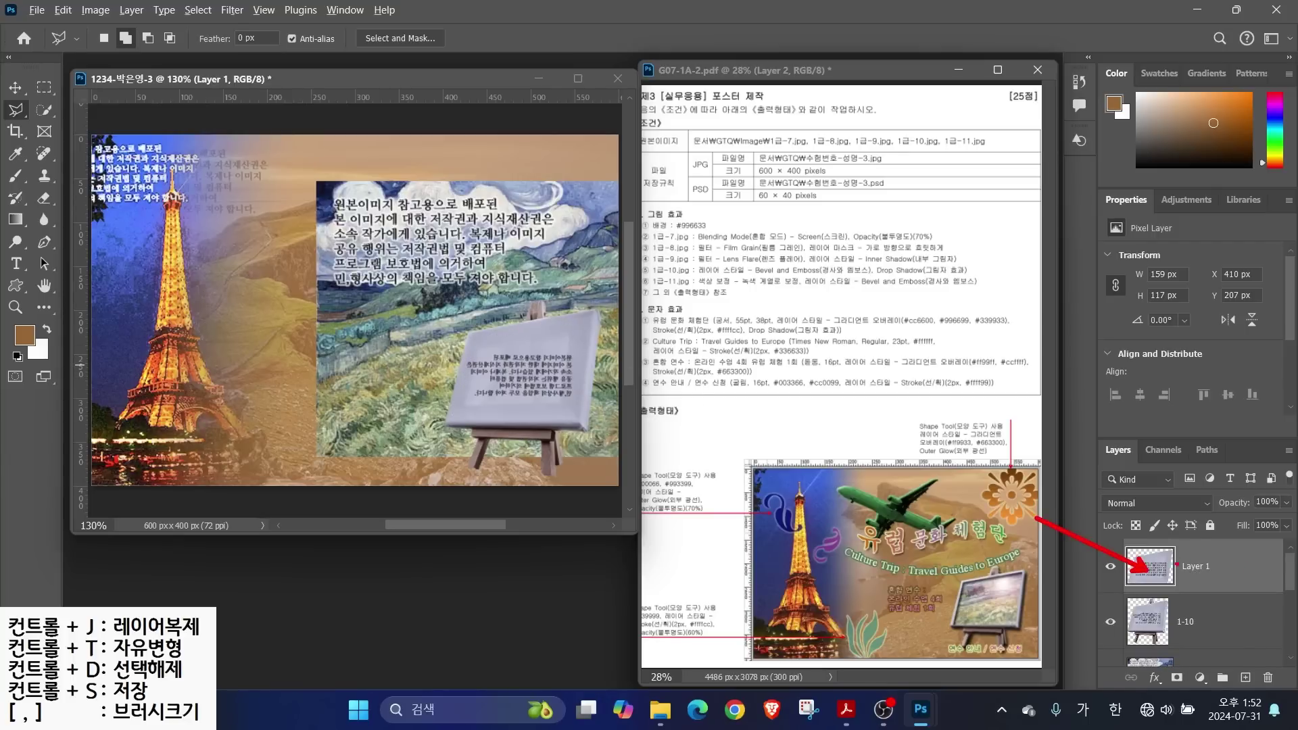
{"action": "double_click", "coordinate": [1195, 566]}
{"action": "type", "text": "ㅌ"}
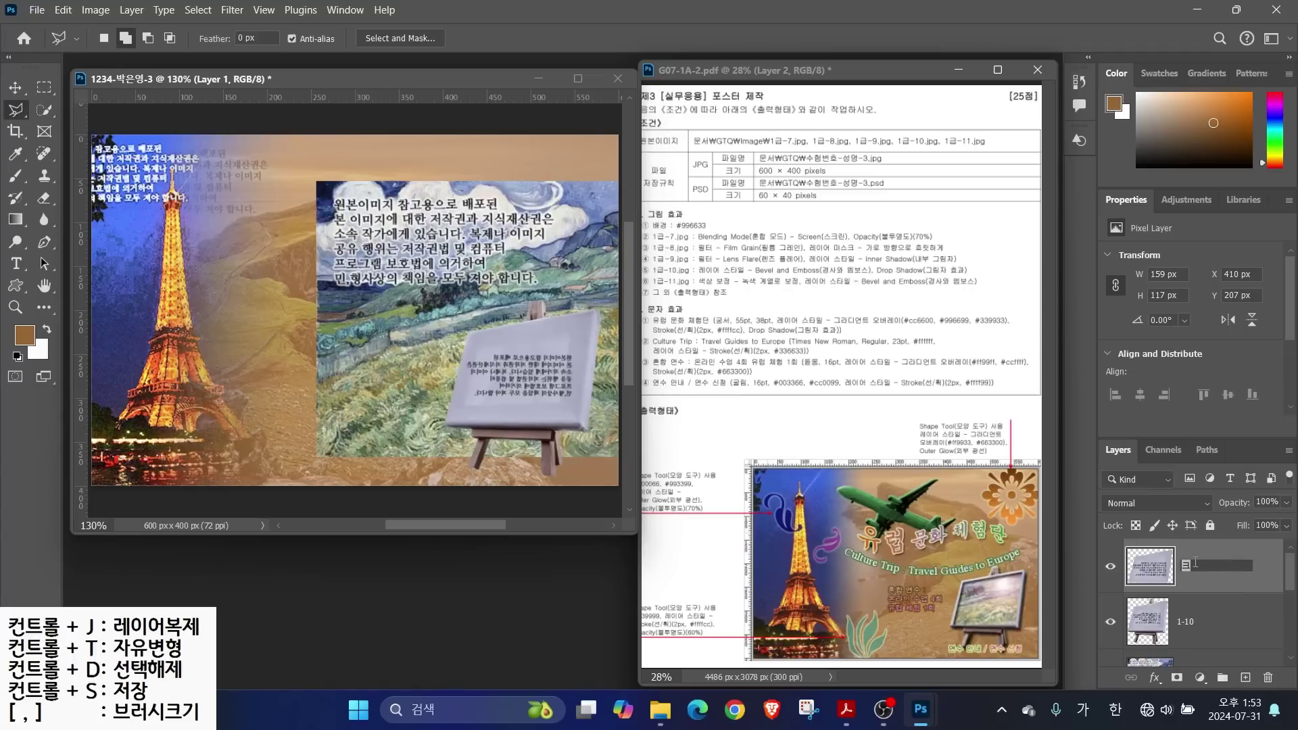
{"action": "type", "text": "리핑"}
{"action": "key", "text": "Return"}
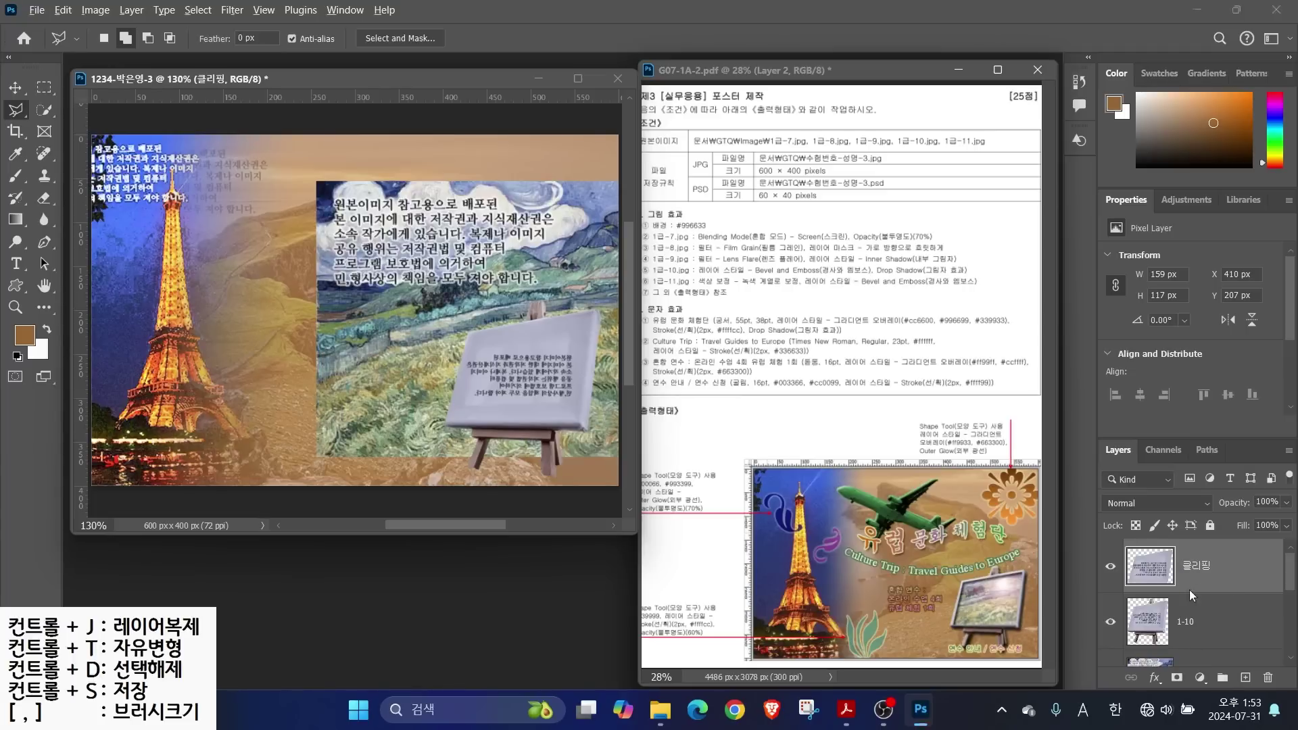
{"action": "left_click_drag", "start_coordinate": [1148, 581], "coordinate": [1004, 544]}
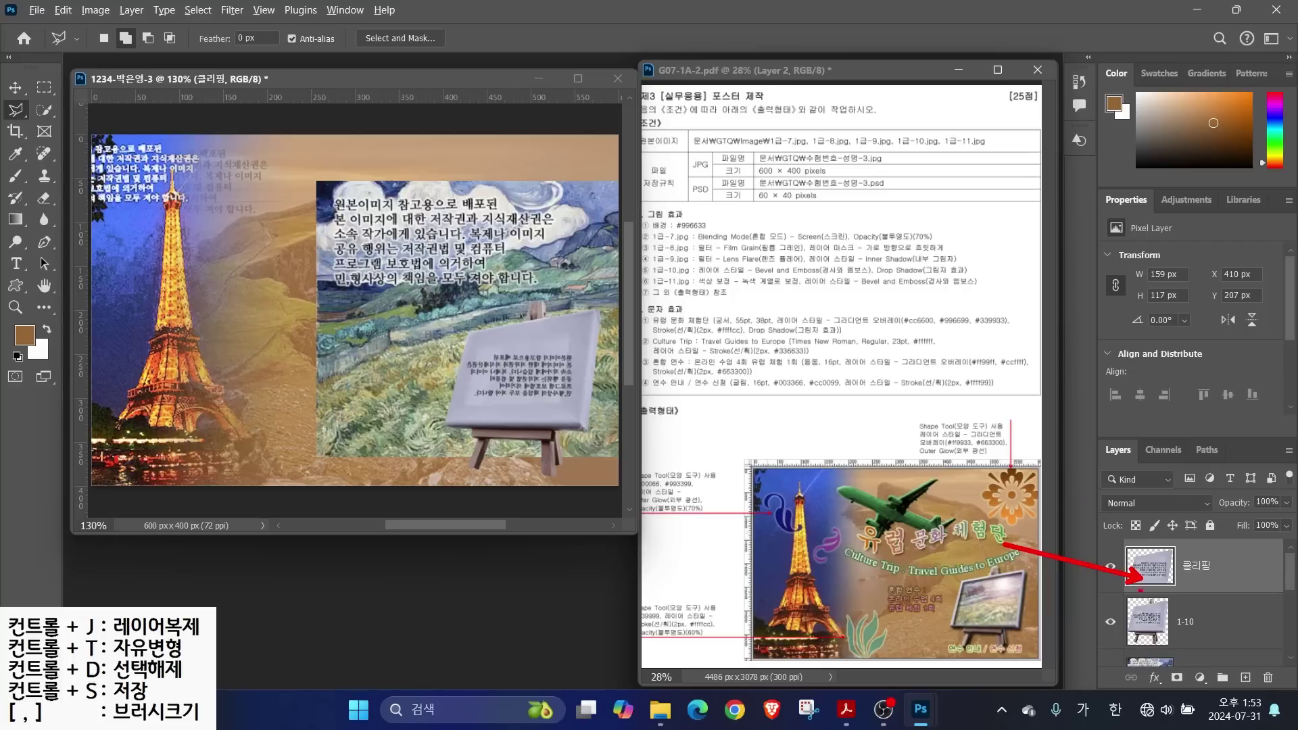
{"action": "mouse_move", "coordinate": [1152, 667]}
{"action": "left_mouse_down"}
{"action": "mouse_move", "coordinate": [1101, 646]}
{"action": "mouse_move", "coordinate": [1122, 525]}
{"action": "left_mouse_up"}
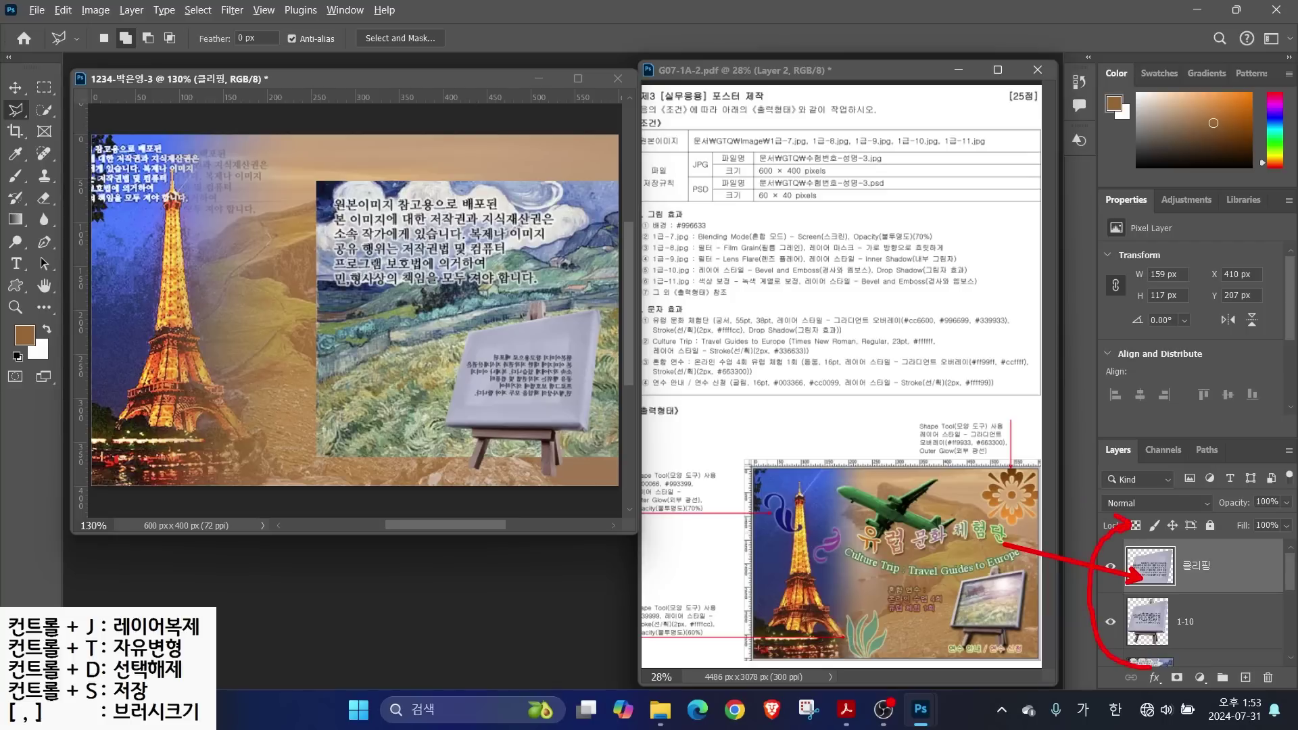
{"action": "key", "text": "Escape"}
Move layer 1-9 above the 클리핑 board and clip it into the easel frame
{"action": "left_click_drag", "start_coordinate": [1168, 664], "coordinate": [1172, 538]}
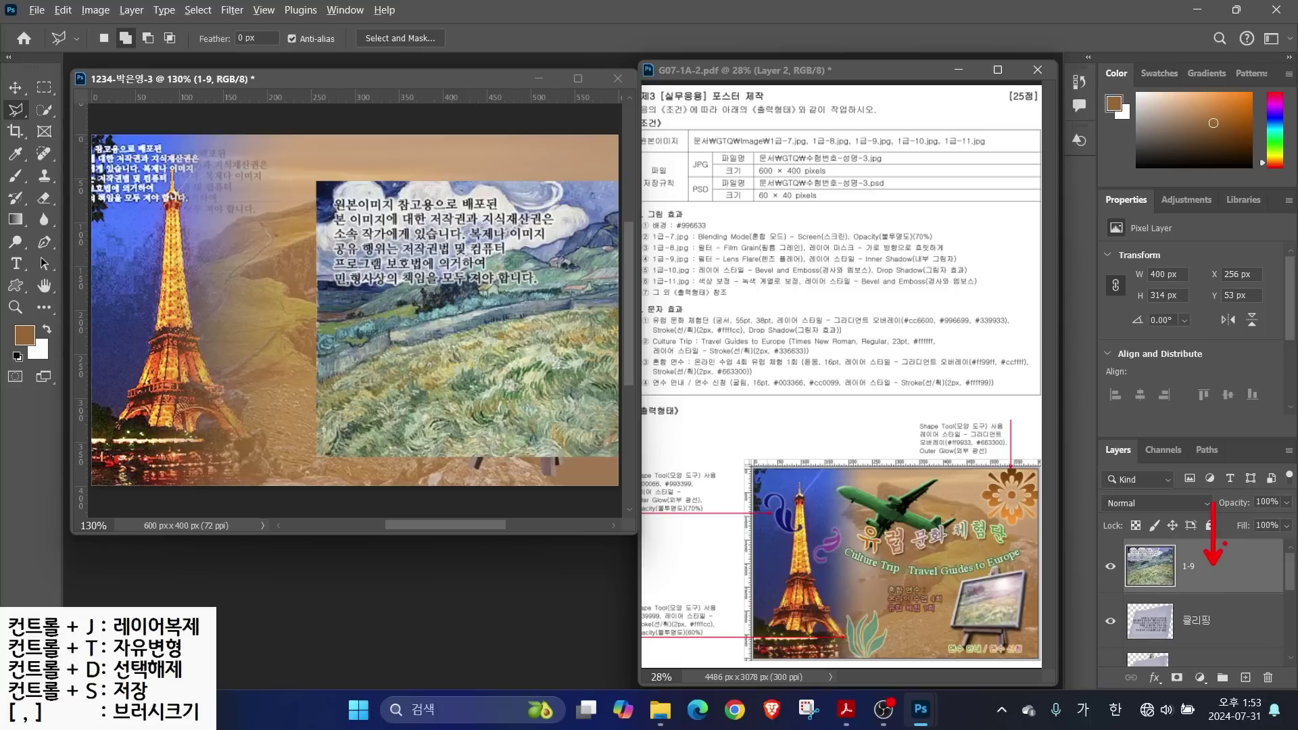
{"action": "right_click", "coordinate": [1224, 576]}
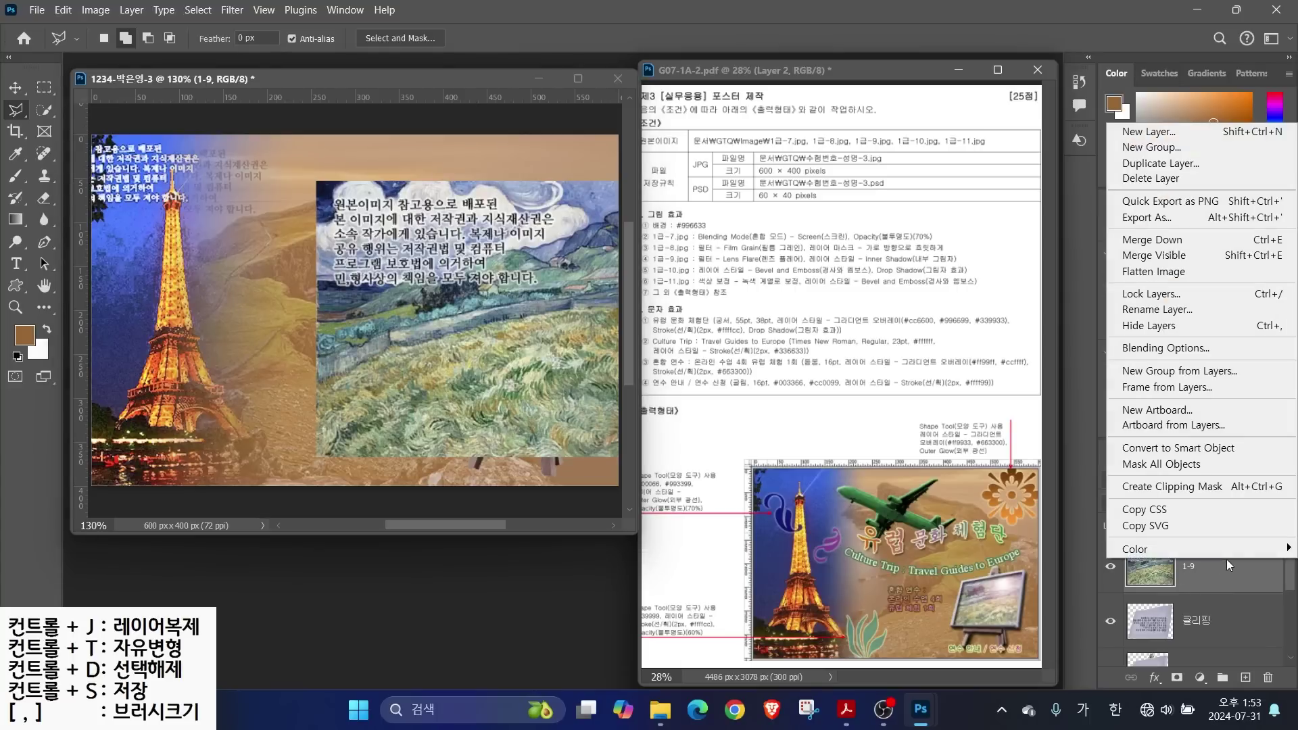
{"action": "left_click", "coordinate": [1158, 488]}
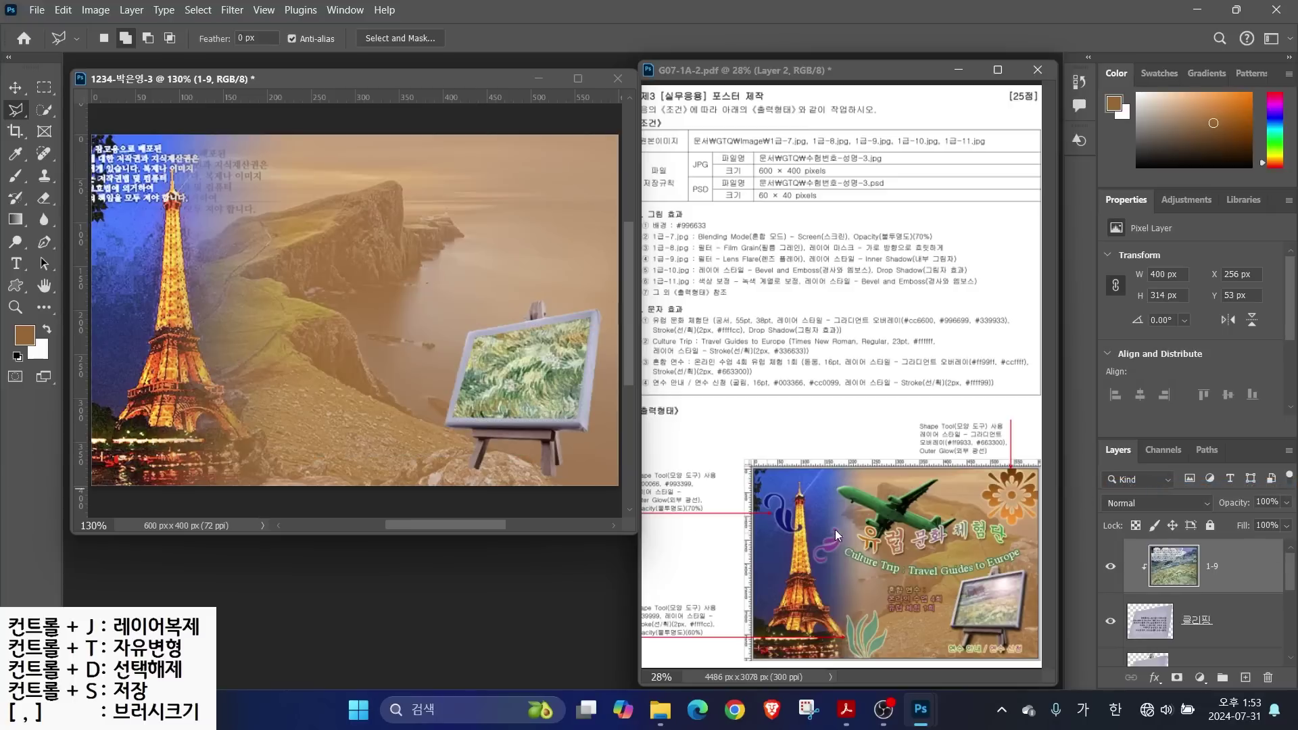
{"action": "left_click", "coordinate": [404, 391]}
Scale the painting to about 49% (196 × 154 px) and position it inside the frame
{"action": "key", "text": "v"}
{"action": "left_click_drag", "start_coordinate": [545, 386], "coordinate": [504, 349]}
{"action": "key", "text": "ctrl+t"}
{"action": "left_click_drag", "start_coordinate": [348, 213], "coordinate": [523, 384]}
{"action": "key", "text": "Return"}
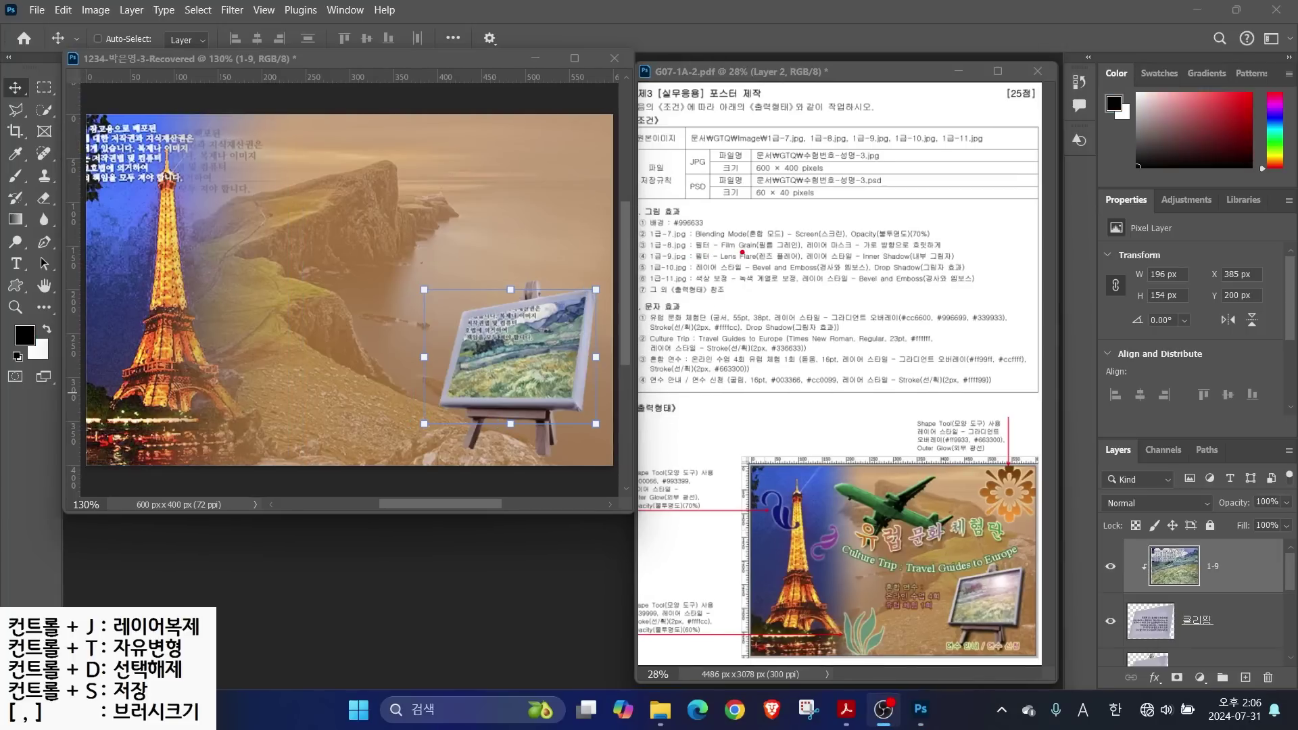
{"action": "left_click_drag", "start_coordinate": [741, 253], "coordinate": [697, 197]}
{"action": "left_click_drag", "start_coordinate": [696, 263], "coordinate": [816, 263]}
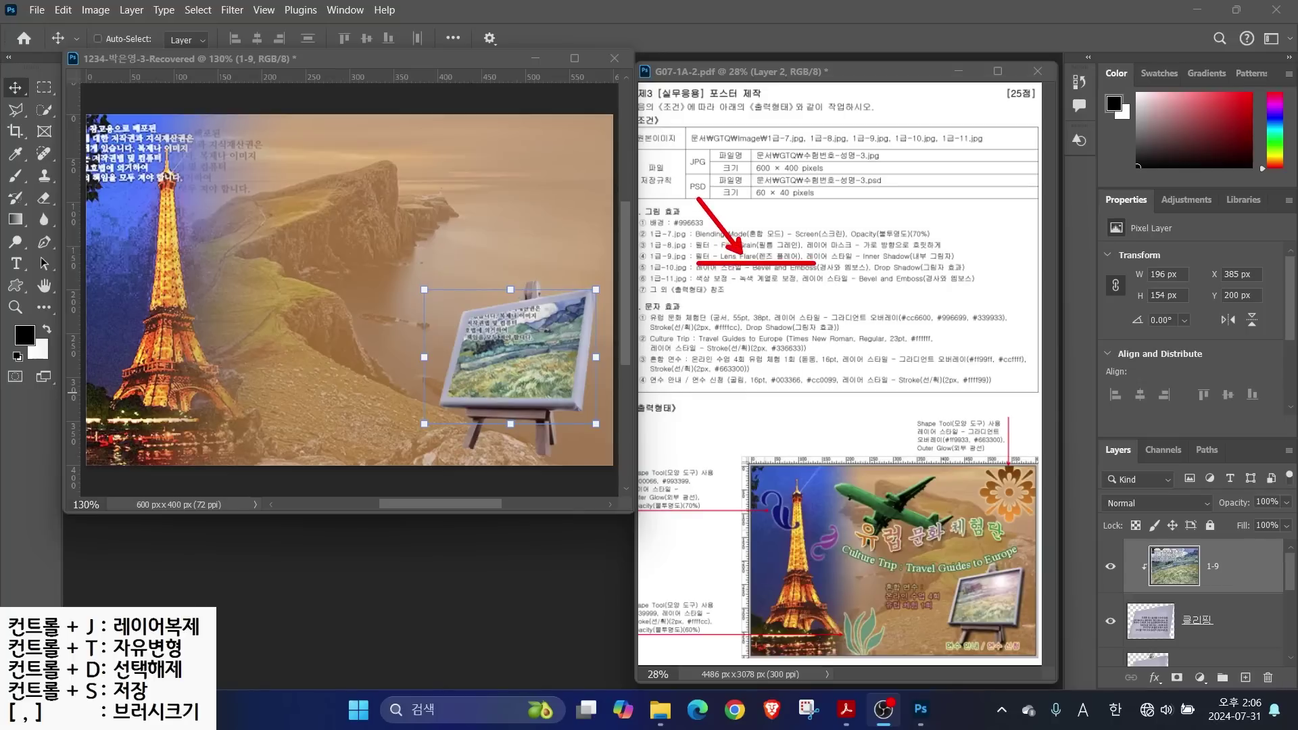
{"action": "key", "text": "Escape"}
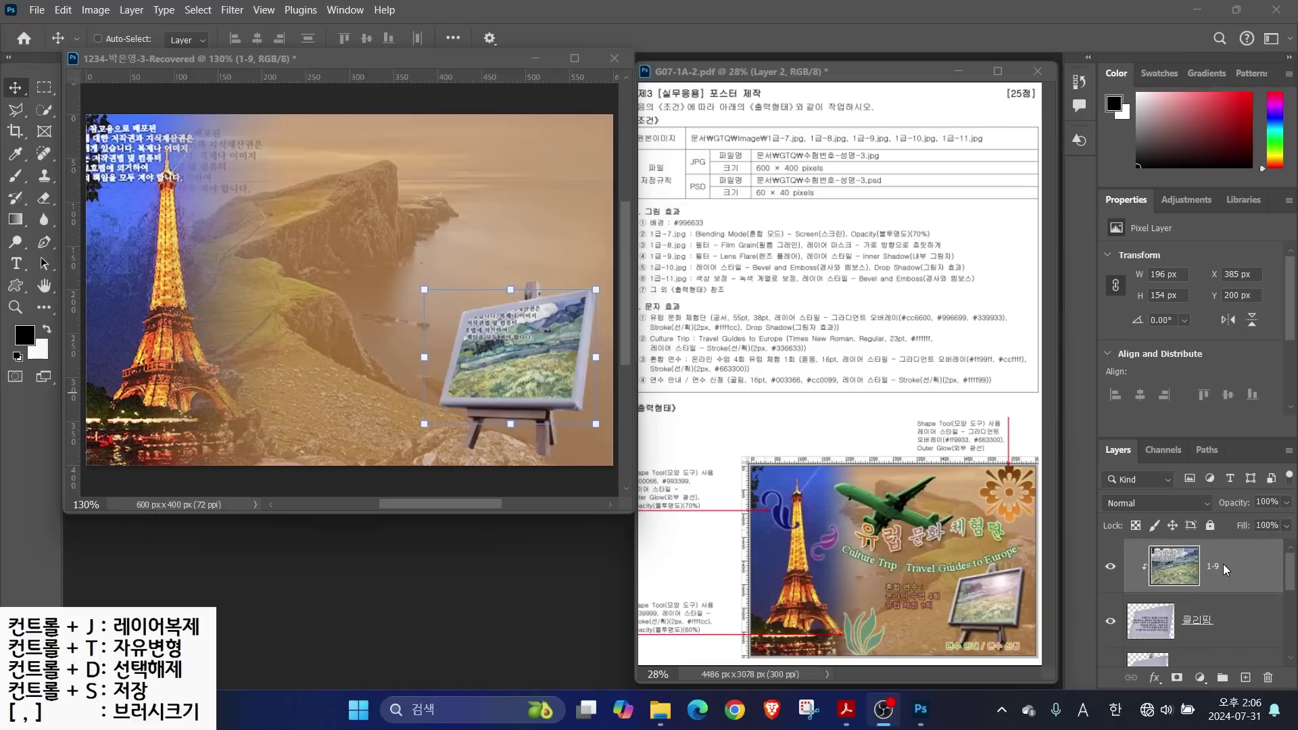
Open the Filter Gallery, browse its filters, and cancel without applying any
{"action": "left_click", "coordinate": [234, 10]}
{"action": "left_click", "coordinate": [235, 10]}
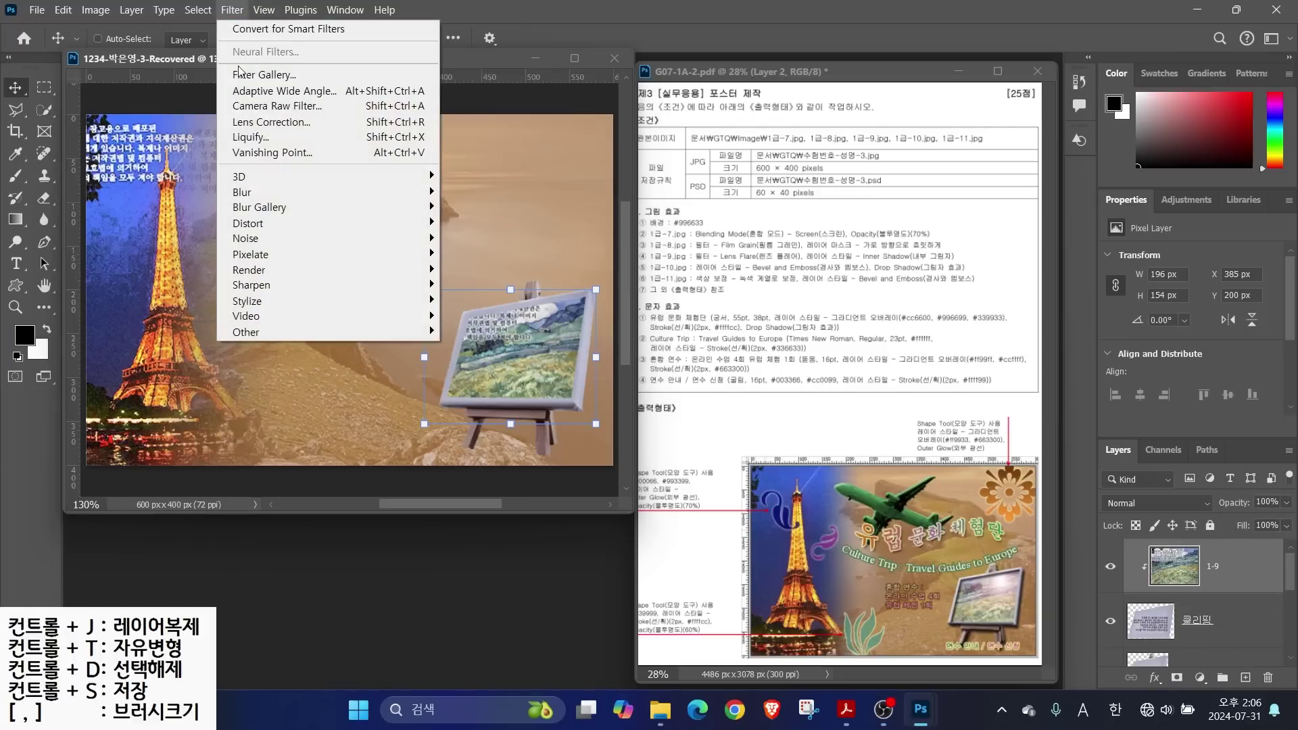
{"action": "left_click", "coordinate": [252, 77]}
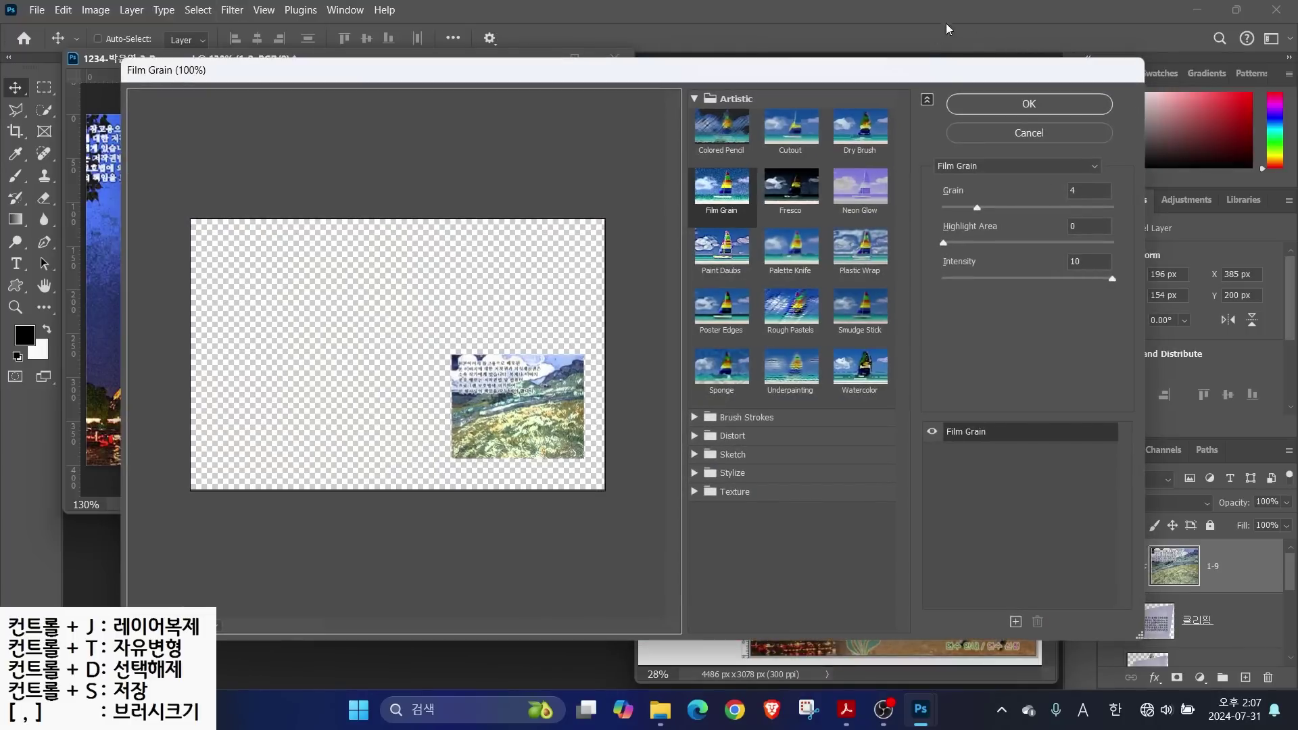
{"action": "left_click", "coordinate": [1096, 167]}
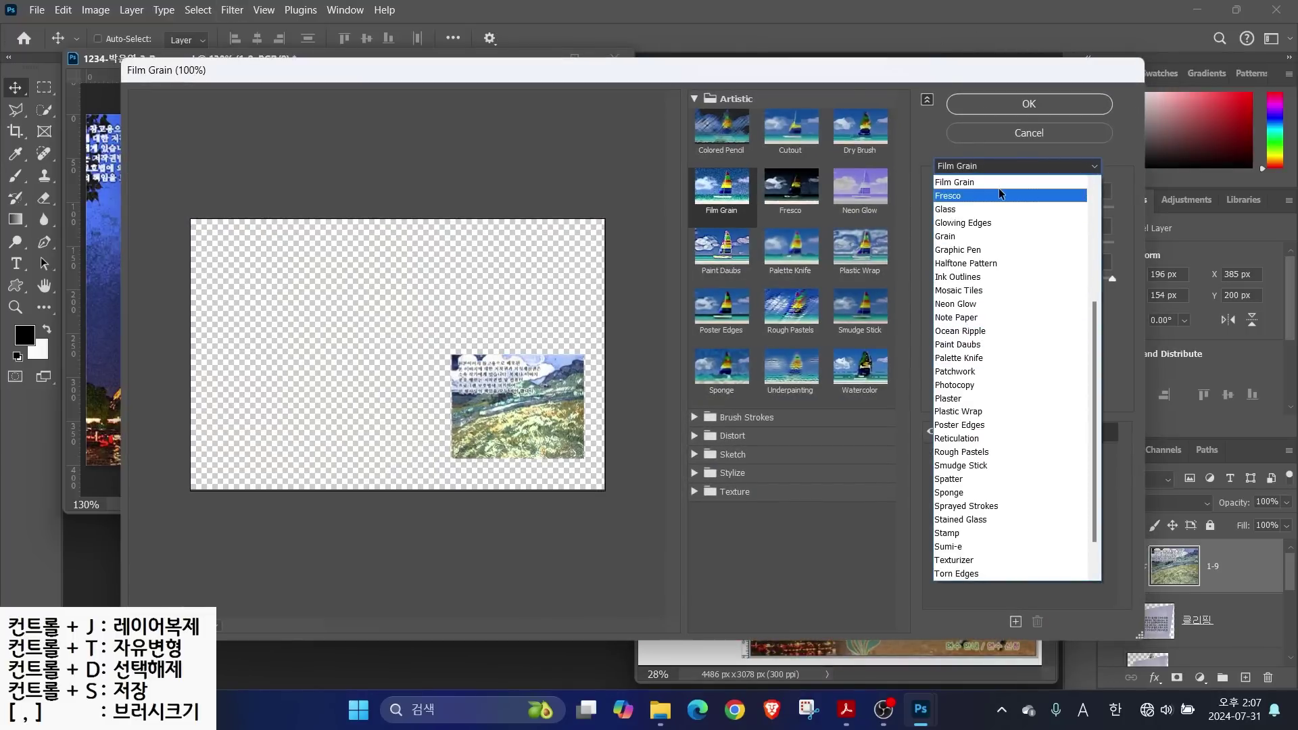
{"action": "left_click", "coordinate": [1032, 136]}
{"action": "left_click", "coordinate": [1030, 133]}
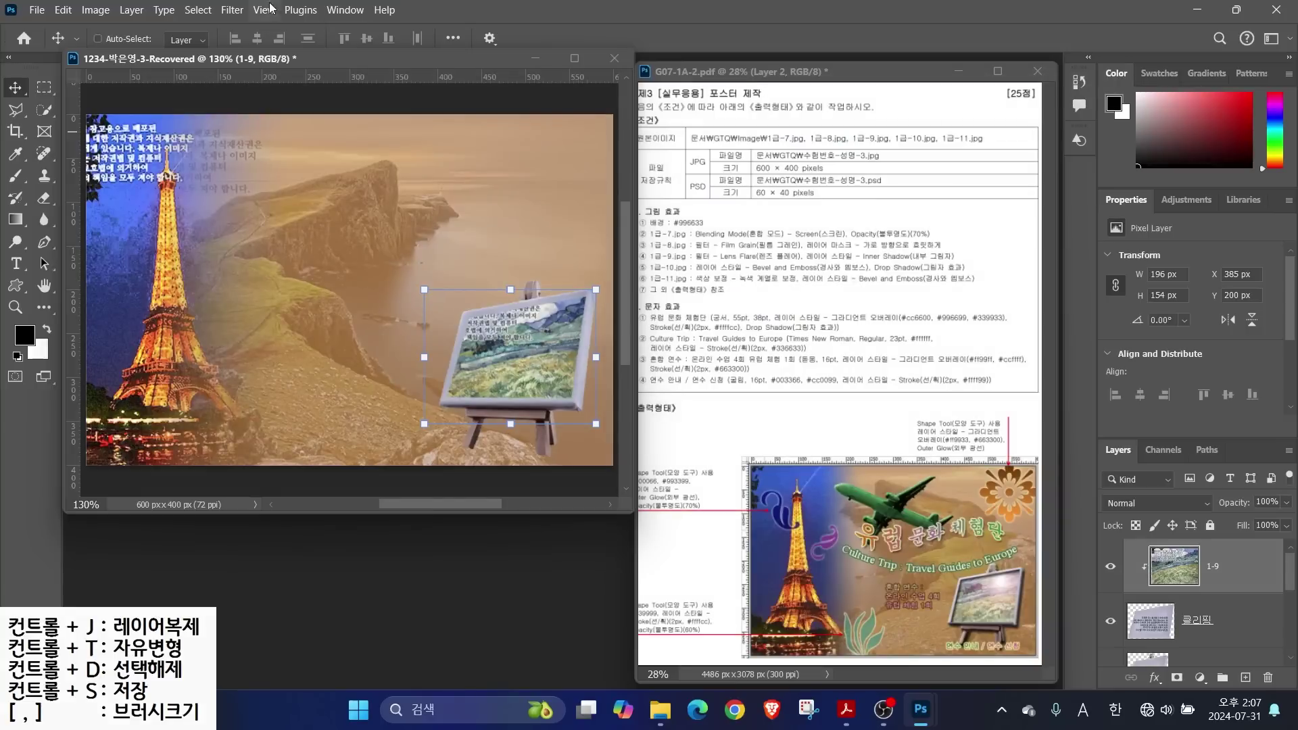
Apply a Render > Lens Flare with its centre placed on the easel painting
{"action": "left_click", "coordinate": [230, 11]}
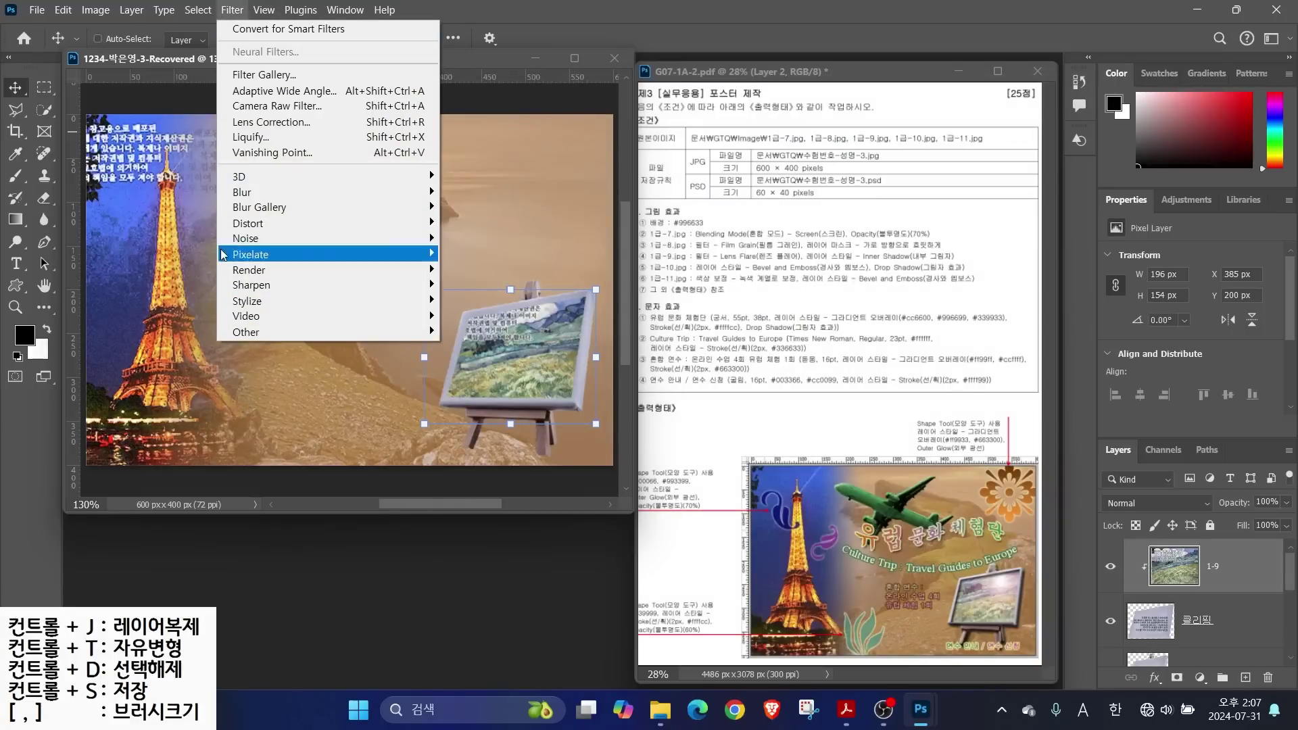
{"action": "mouse_move", "coordinate": [243, 270]}
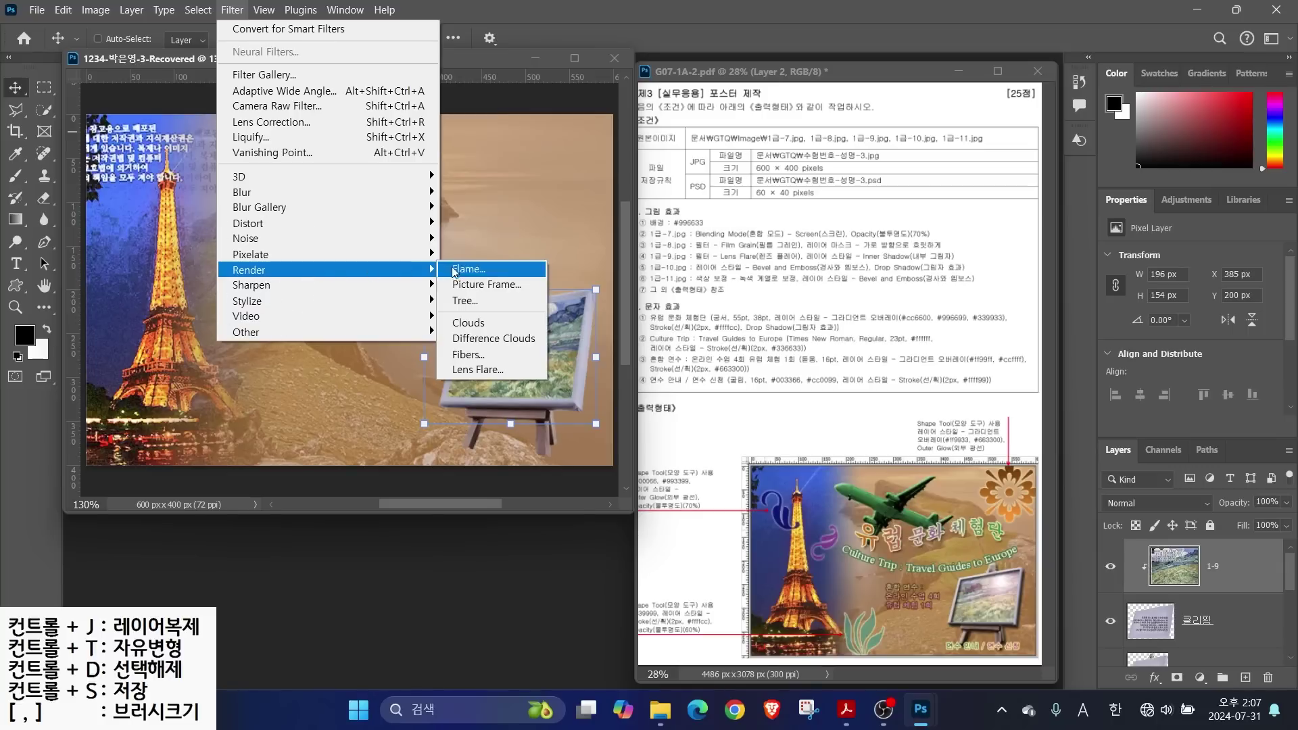
{"action": "left_click", "coordinate": [472, 370]}
{"action": "key", "text": "alt"}
{"action": "left_click_drag", "start_coordinate": [999, 580], "coordinate": [1020, 529]}
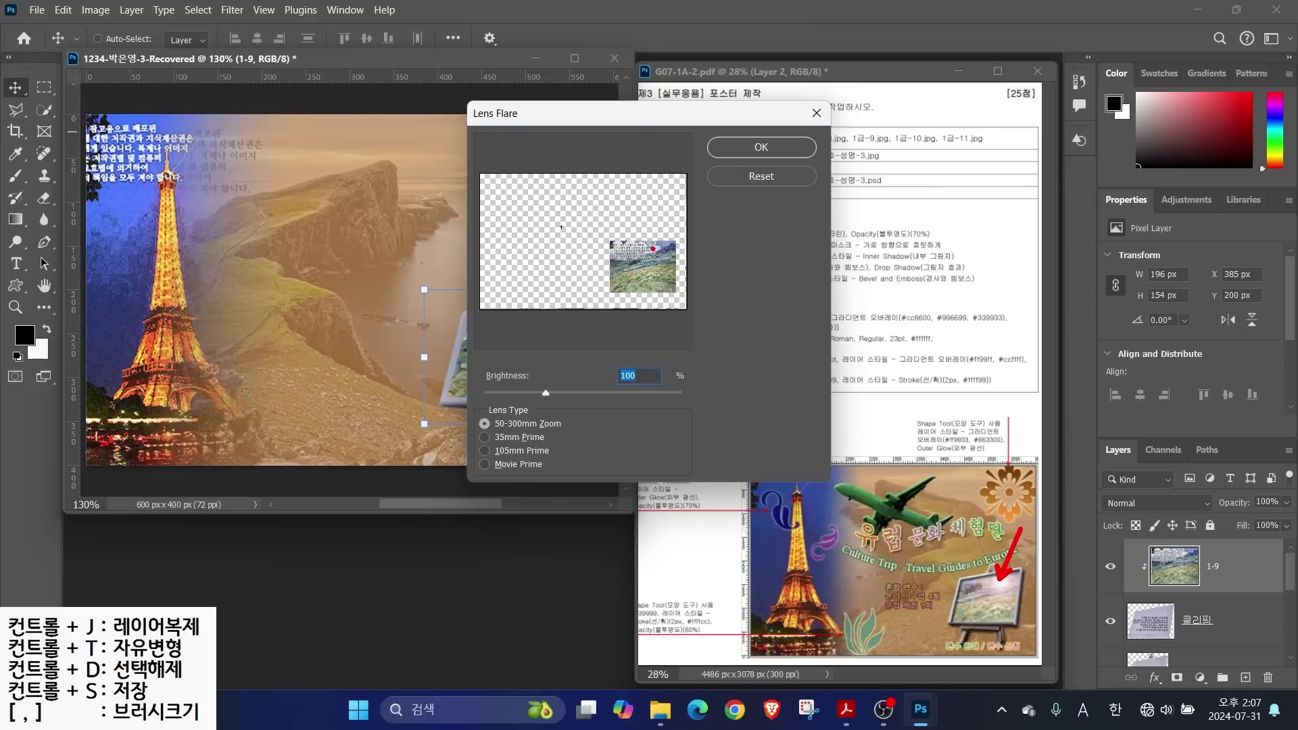
{"action": "left_click_drag", "start_coordinate": [653, 252], "coordinate": [696, 192]}
{"action": "left_click", "coordinate": [651, 252]}
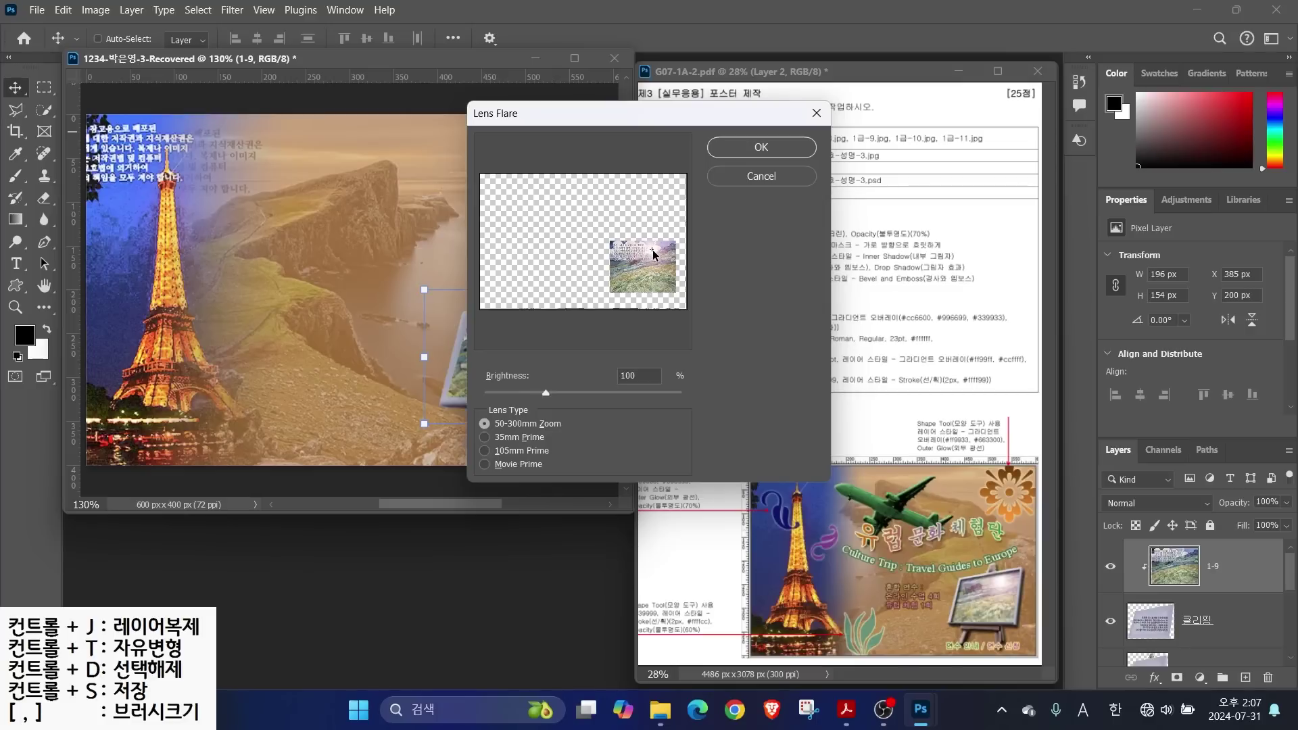
{"action": "left_click_drag", "start_coordinate": [653, 252], "coordinate": [658, 251]}
{"action": "left_click", "coordinate": [760, 147]}
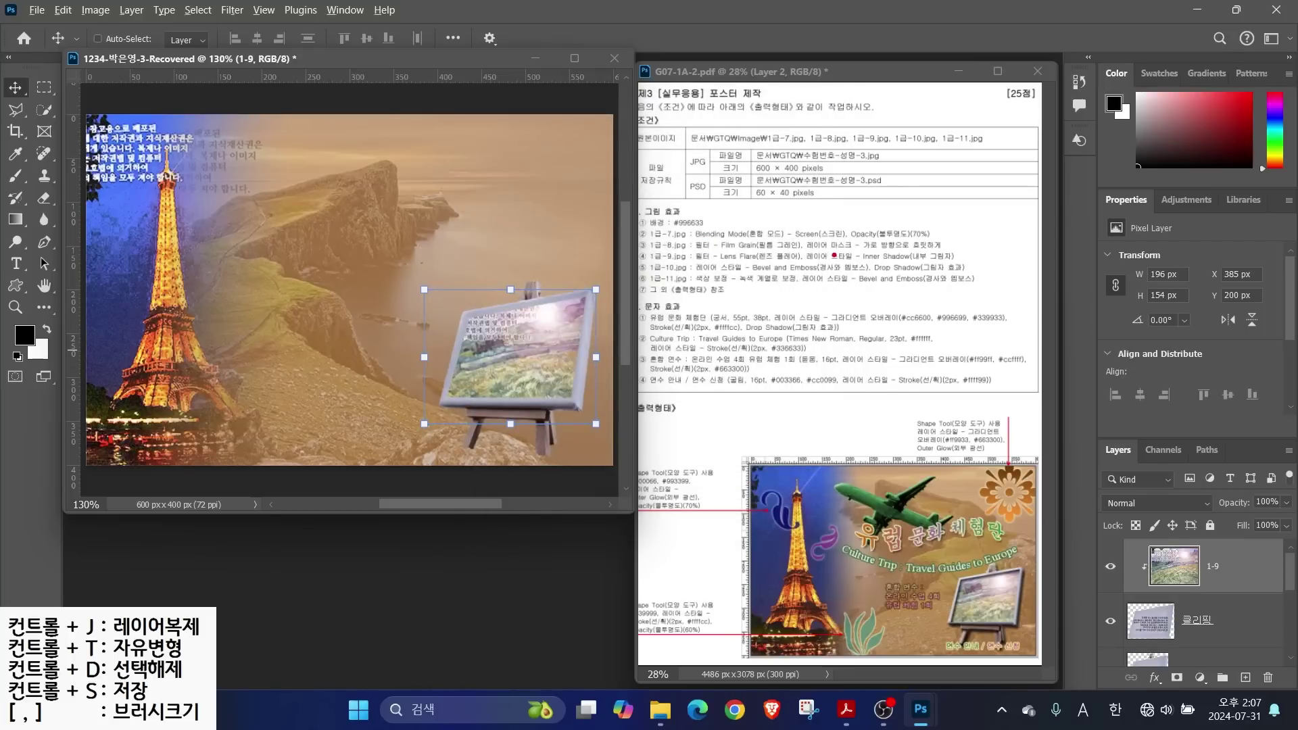
{"action": "left_click_drag", "start_coordinate": [845, 265], "coordinate": [983, 265]}
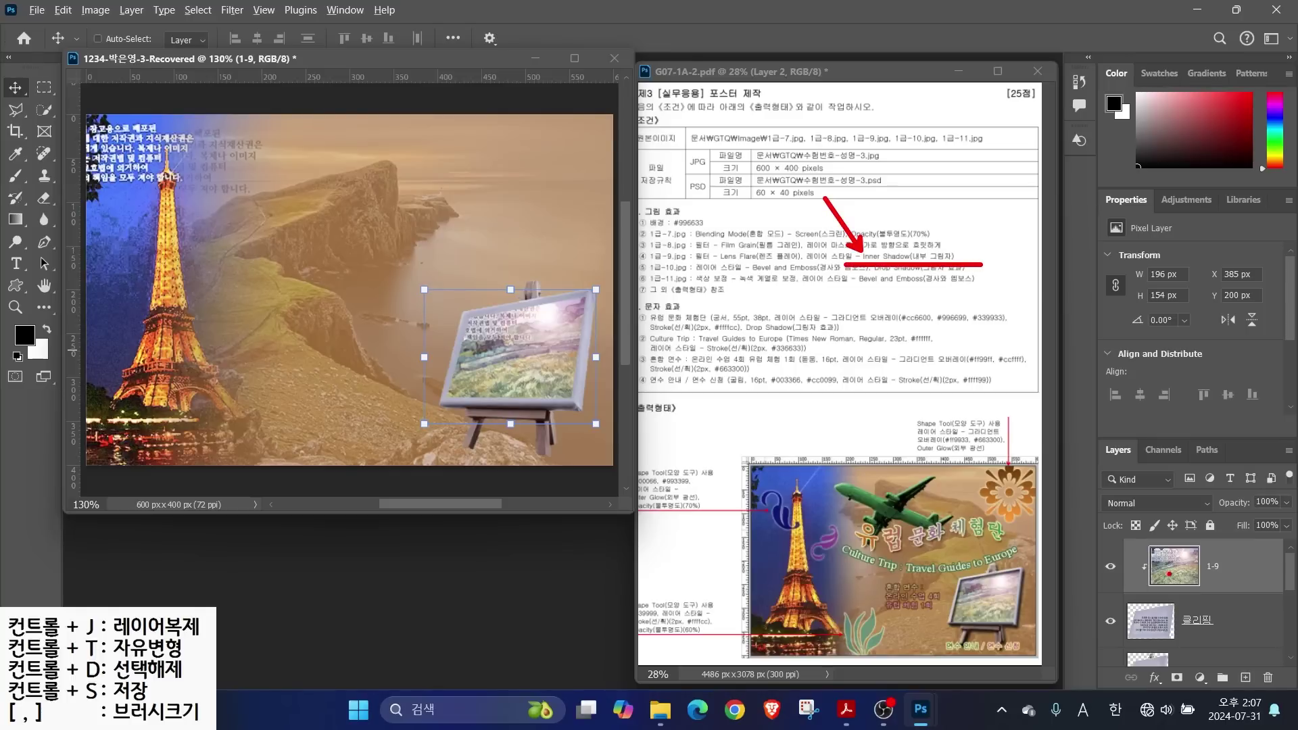
{"action": "left_click_drag", "start_coordinate": [1102, 577], "coordinate": [1146, 618]}
Add an Inner Shadow effect to the 클리핑 frame layer, previewing it on and off
{"action": "left_click", "coordinate": [1225, 622]}
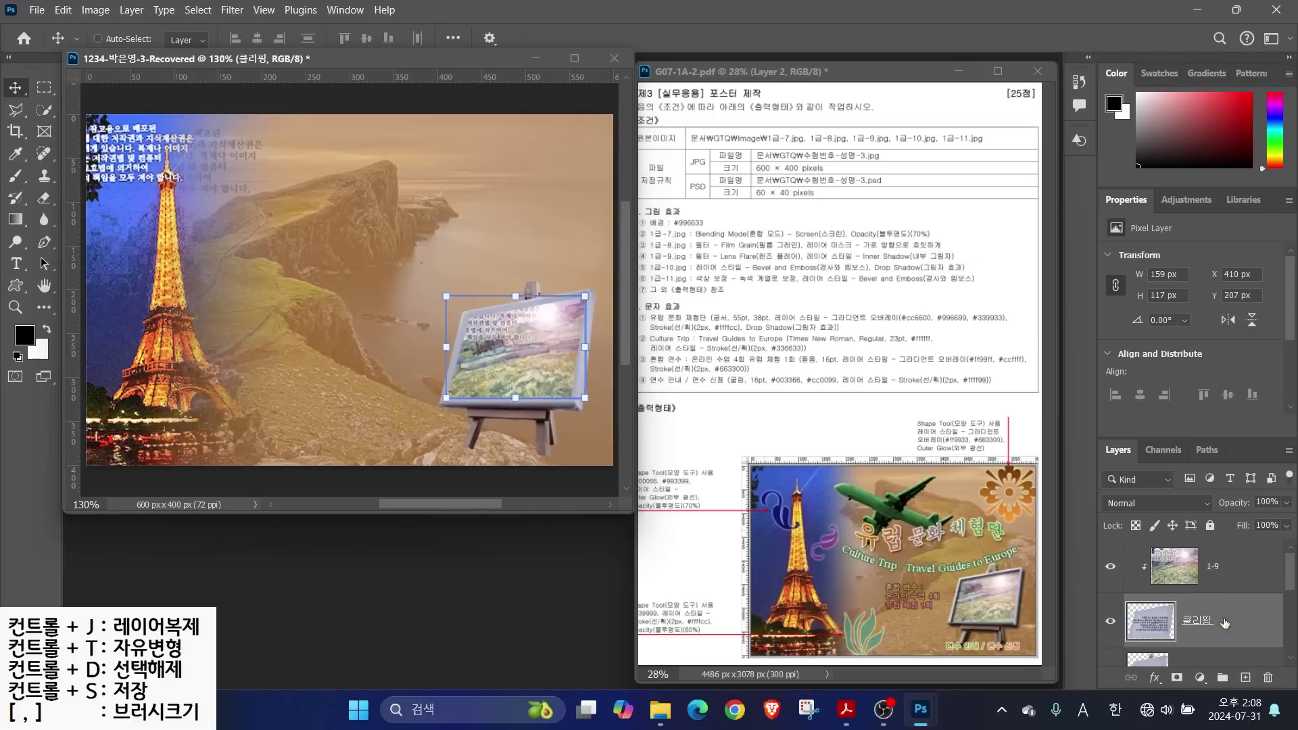
{"action": "left_click", "coordinate": [1154, 678]}
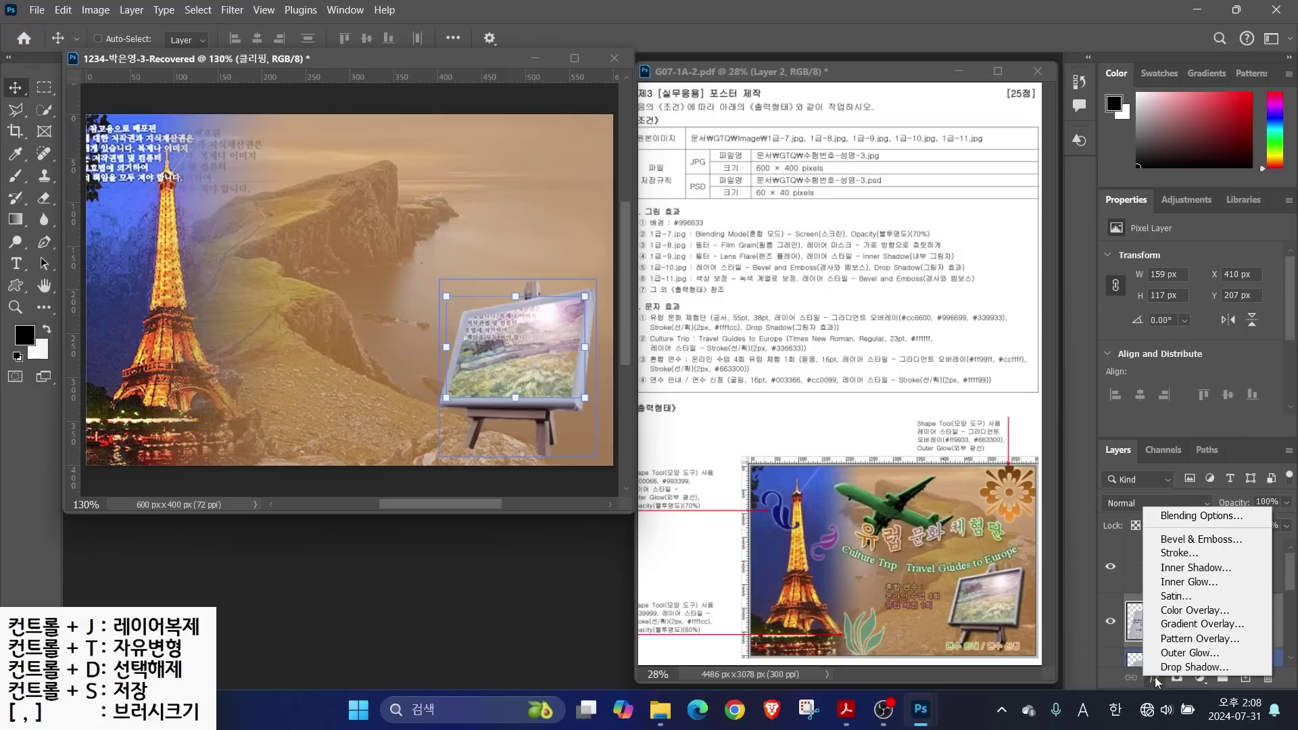
{"action": "left_click", "coordinate": [1195, 567]}
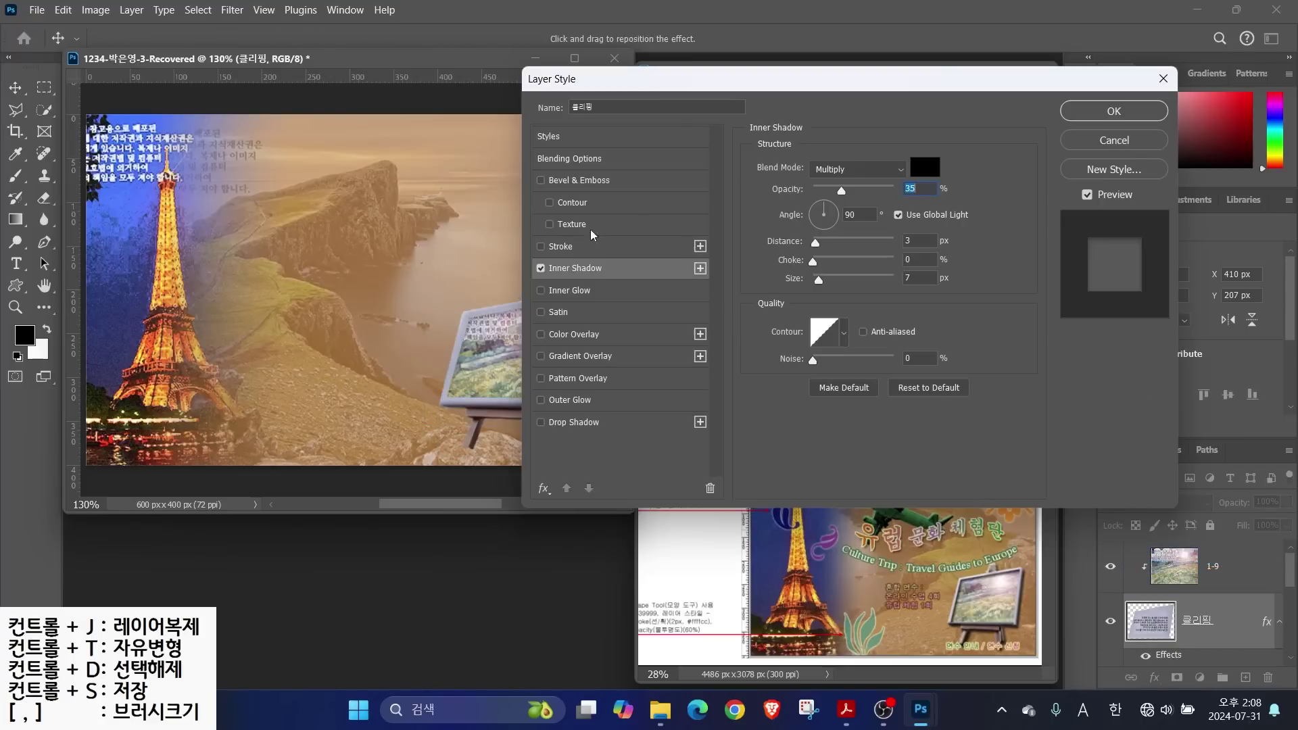
{"action": "left_click", "coordinate": [540, 270]}
{"action": "left_click", "coordinate": [541, 271]}
{"action": "left_click", "coordinate": [541, 270]}
{"action": "left_click", "coordinate": [541, 271]}
{"action": "left_click", "coordinate": [541, 270]}
{"action": "left_click", "coordinate": [541, 271]}
{"action": "left_click", "coordinate": [541, 270]}
{"action": "left_click", "coordinate": [541, 270]}
Set the inner shadow opacity to 74% and confirm the layer style
{"action": "left_click_drag", "start_coordinate": [842, 192], "coordinate": [874, 189]}
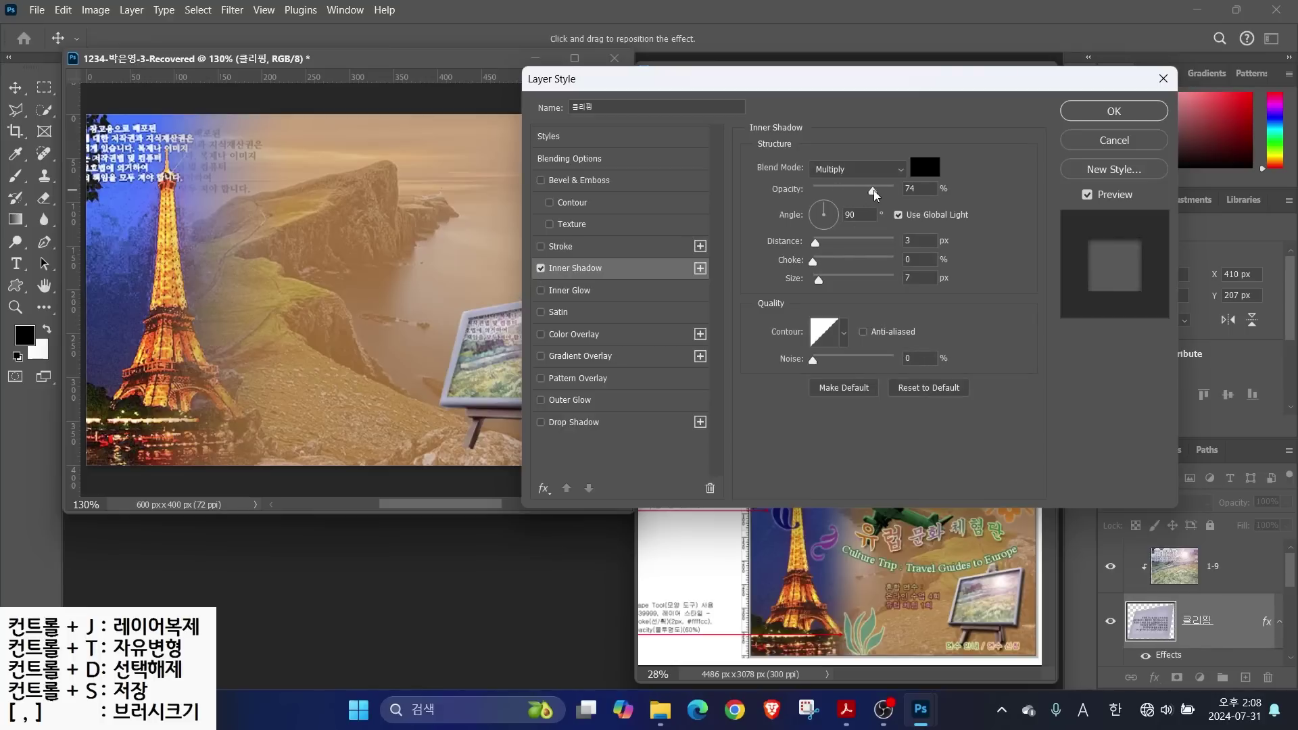
{"action": "left_click", "coordinate": [541, 271]}
{"action": "left_click", "coordinate": [541, 270]}
{"action": "left_click", "coordinate": [541, 270]}
{"action": "left_click", "coordinate": [540, 270]}
{"action": "left_click", "coordinate": [1114, 111]}
{"action": "left_click", "coordinate": [460, 369], "text": "ctrl"}
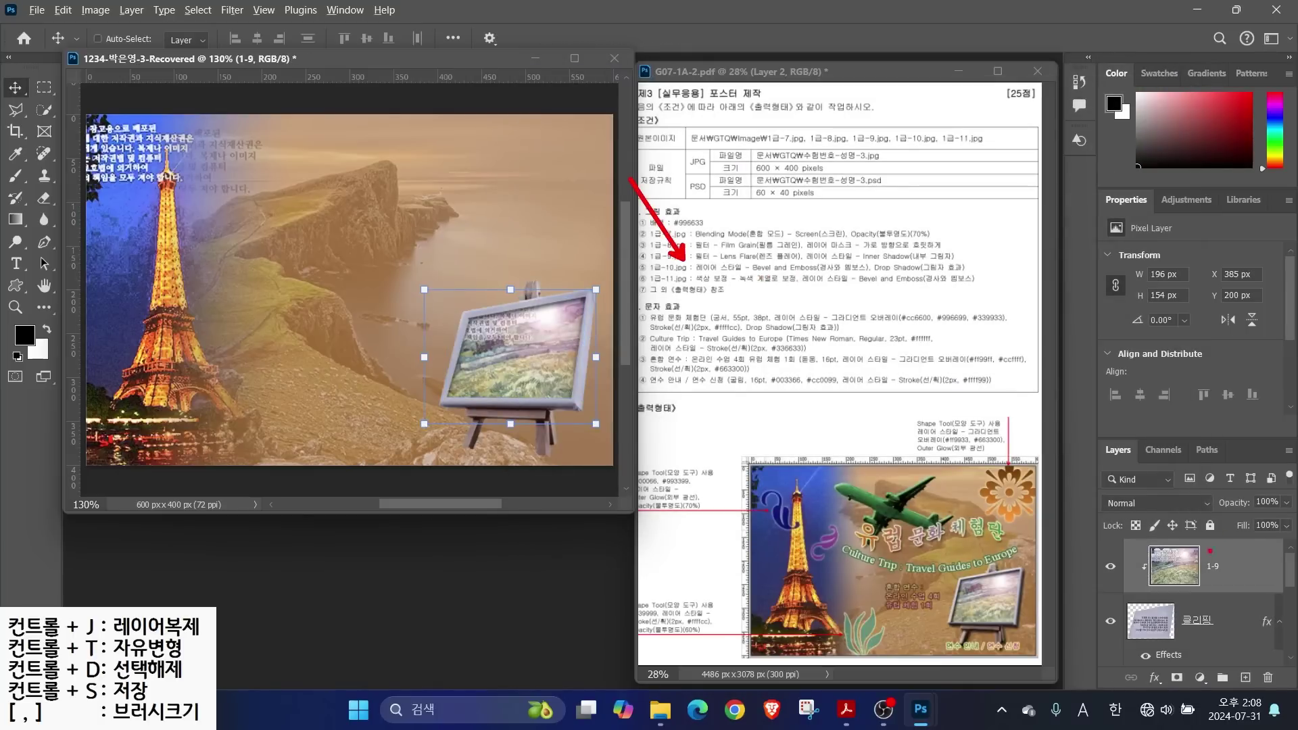
{"action": "scroll", "coordinate": [1230, 602], "scroll_direction": "down", "scroll_amount": 3}
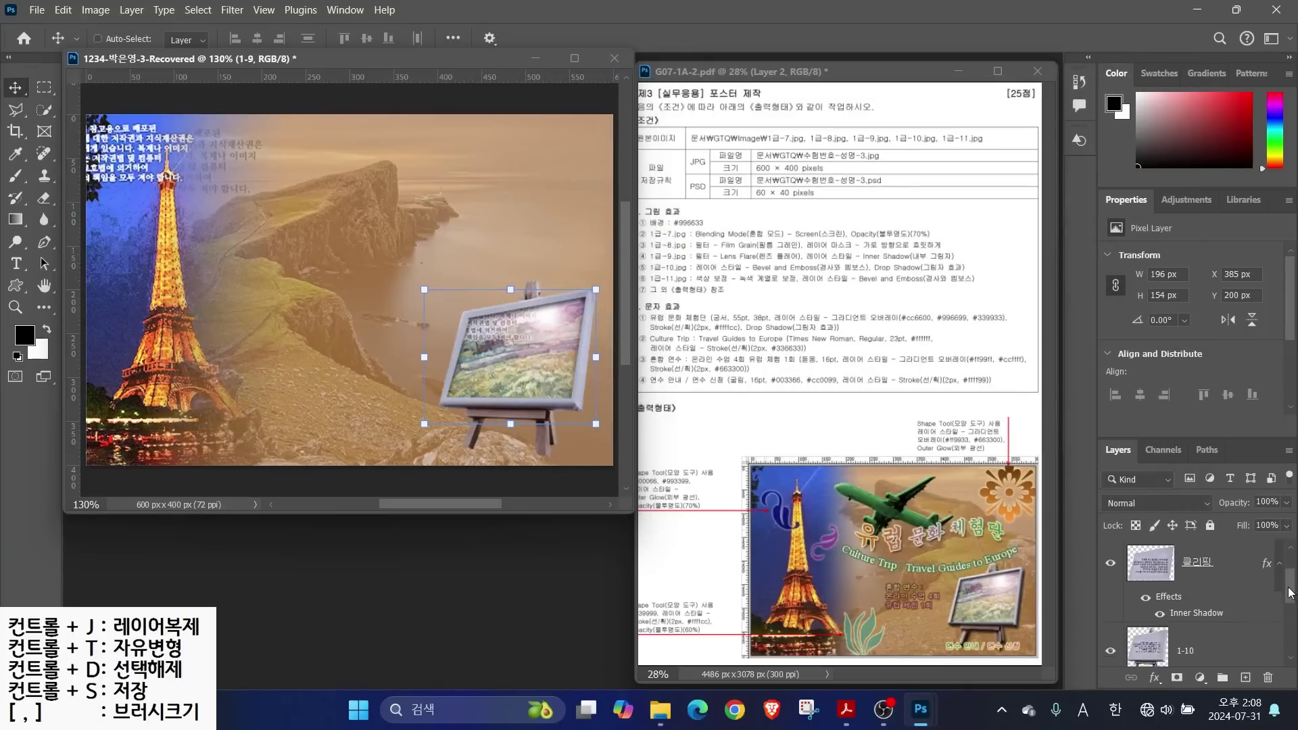
Give the 1-10 easel layer an Inner Bevel Bevel & Emboss plus a Drop Shadow
{"action": "left_click", "coordinate": [1230, 603]}
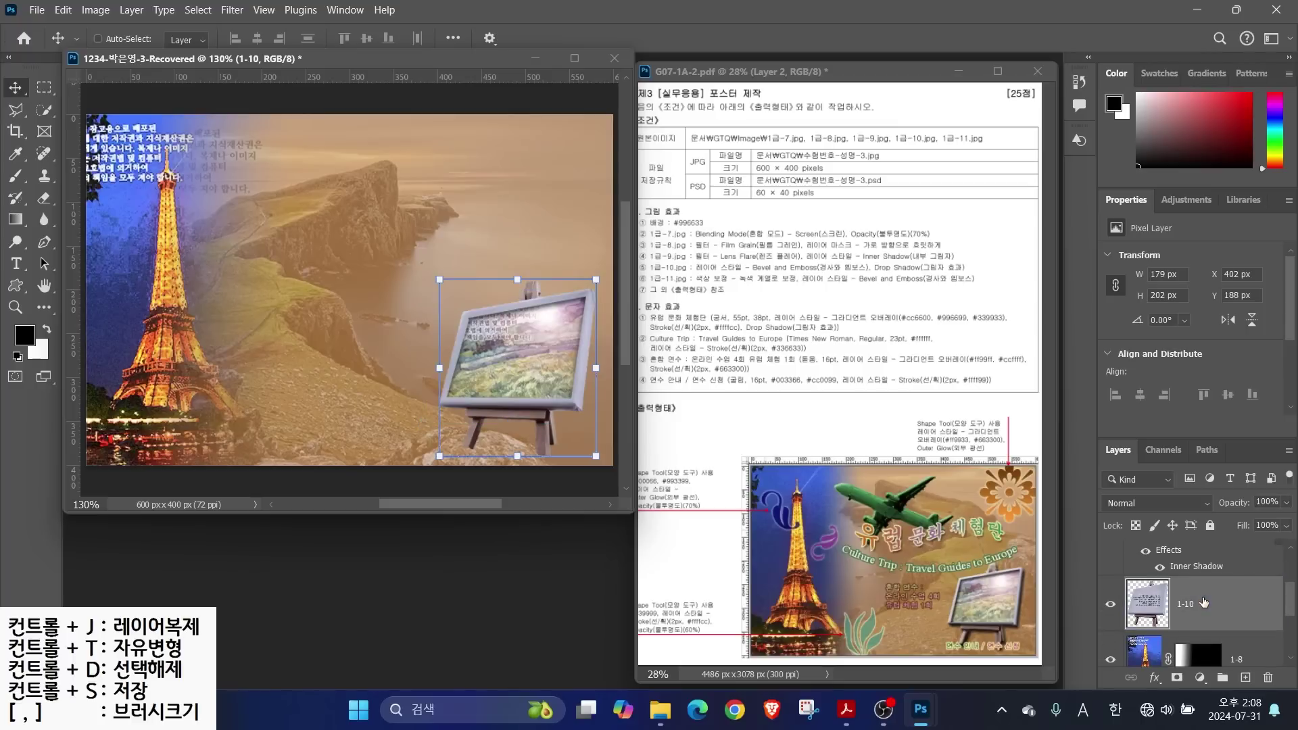
{"action": "left_click", "coordinate": [1159, 679]}
{"action": "left_click", "coordinate": [1196, 542]}
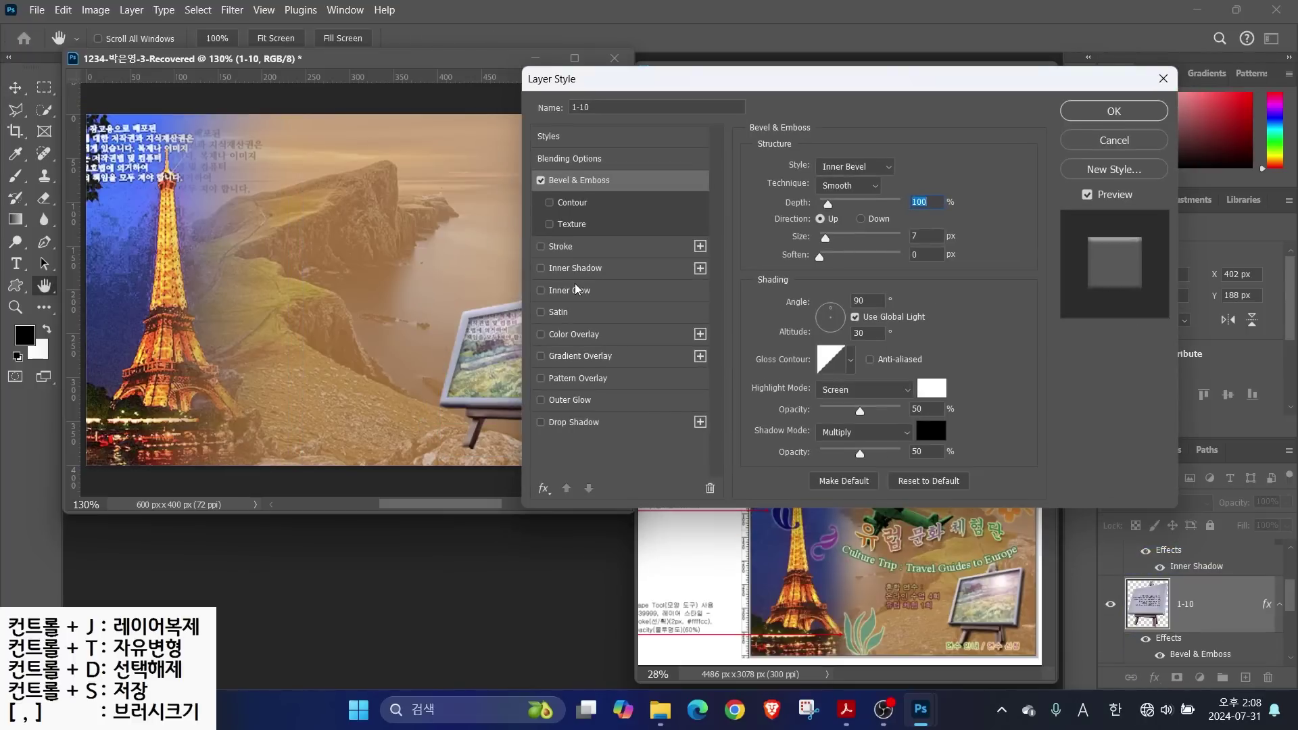
{"action": "left_click", "coordinate": [541, 422]}
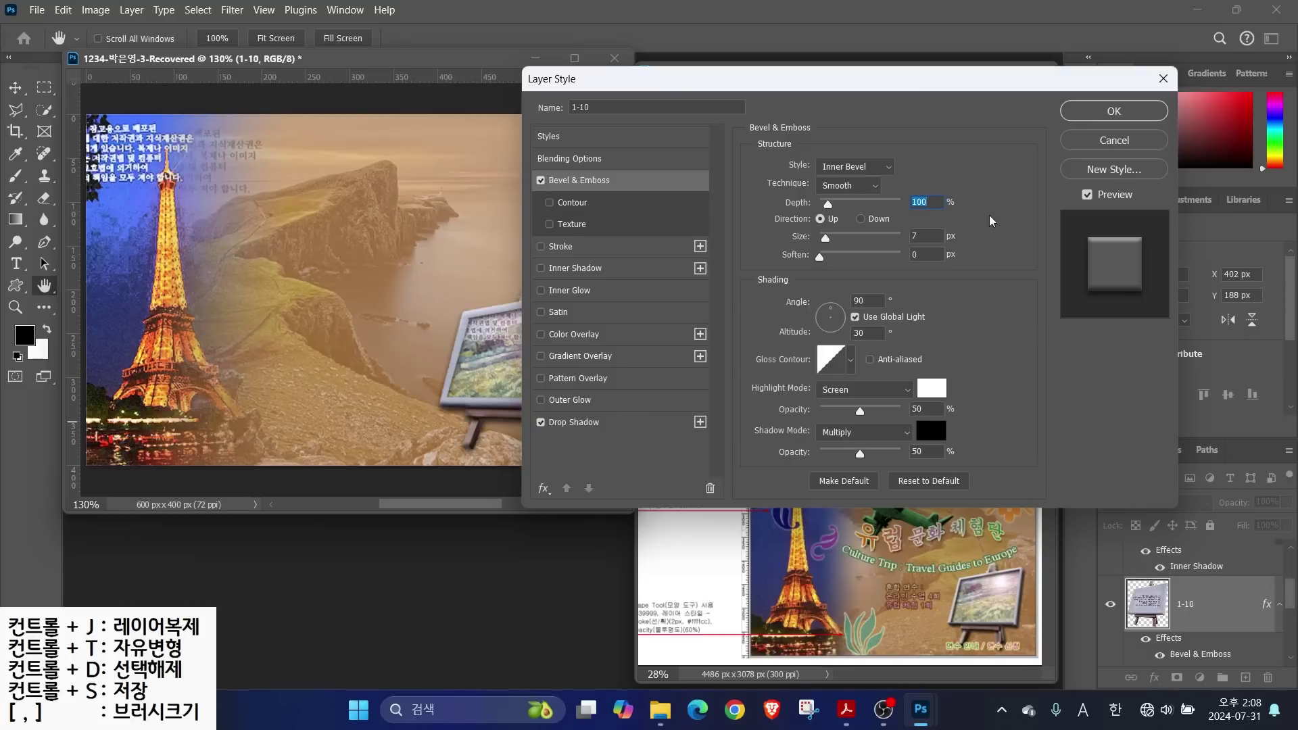
{"action": "left_click", "coordinate": [564, 423]}
{"action": "left_click", "coordinate": [1114, 110]}
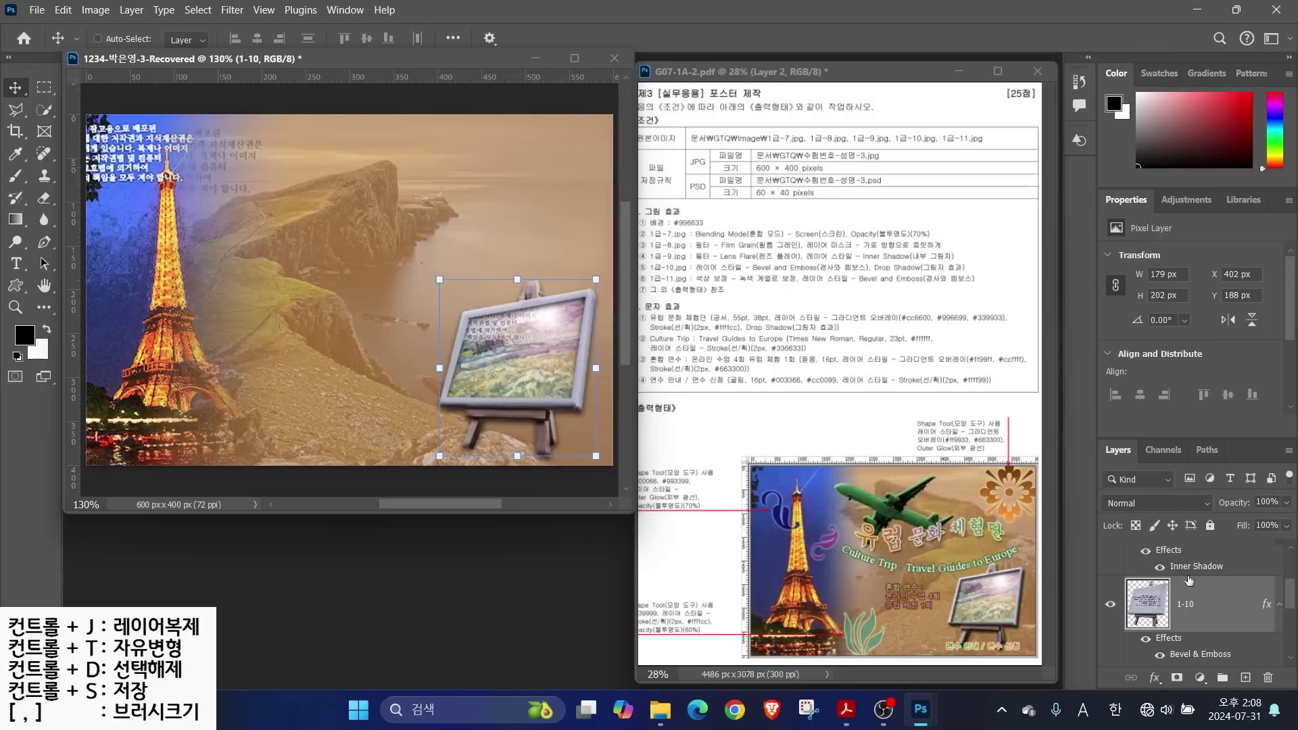
{"action": "left_click", "coordinate": [1181, 588]}
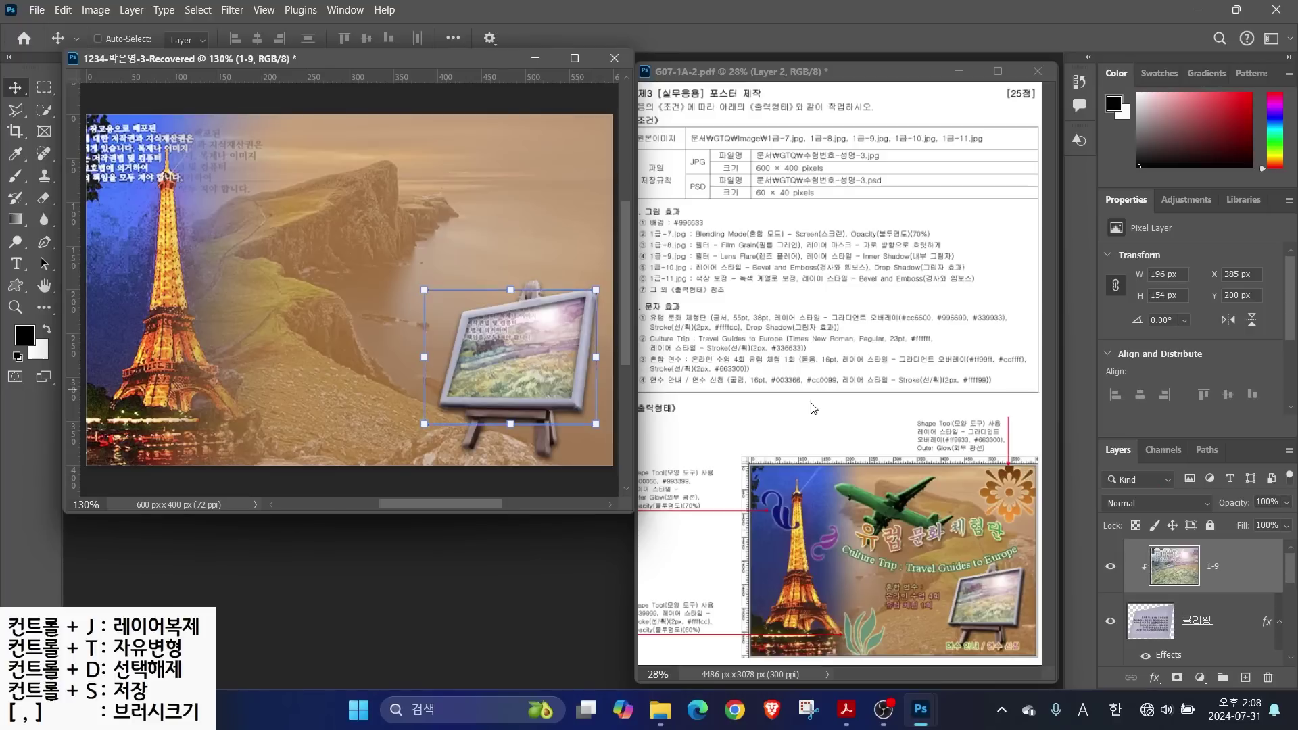
Open 1급-11, copy the selected airplane into the poster, and name the layer 1-11
{"action": "key", "text": "ctrl+o"}
{"action": "left_click", "coordinate": [197, 348]}
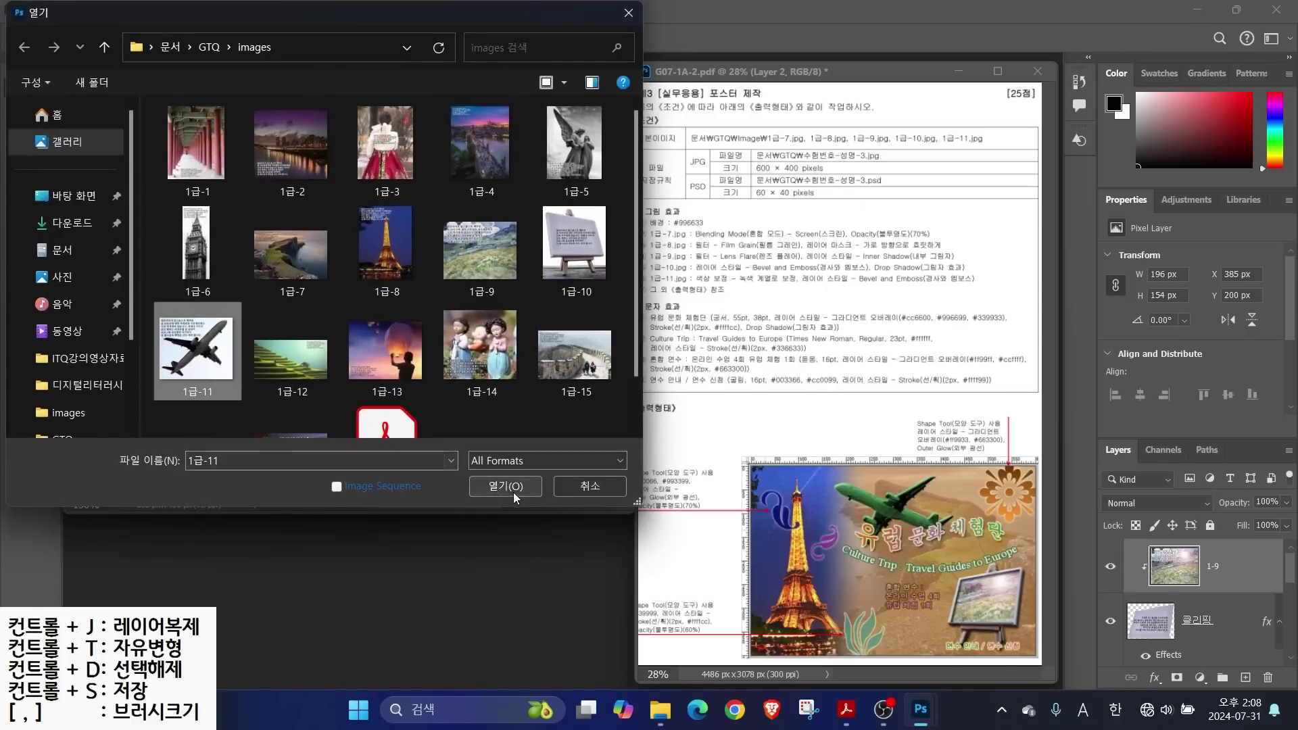
{"action": "left_click", "coordinate": [514, 491]}
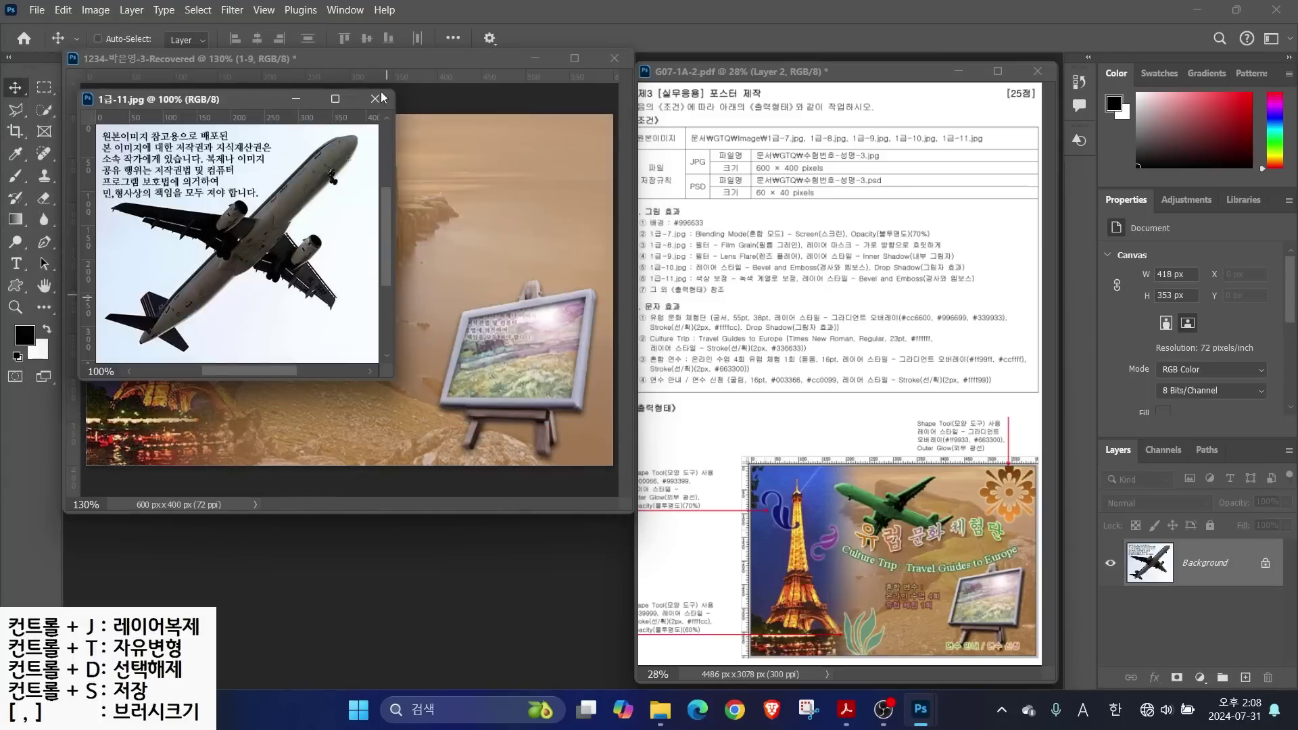
{"action": "left_click", "coordinate": [44, 110]}
{"action": "mouse_move", "coordinate": [221, 230]}
{"action": "left_mouse_down"}
{"action": "mouse_move", "coordinate": [287, 201]}
{"action": "mouse_move", "coordinate": [306, 269]}
{"action": "mouse_move", "coordinate": [159, 311]}
{"action": "left_mouse_up"}
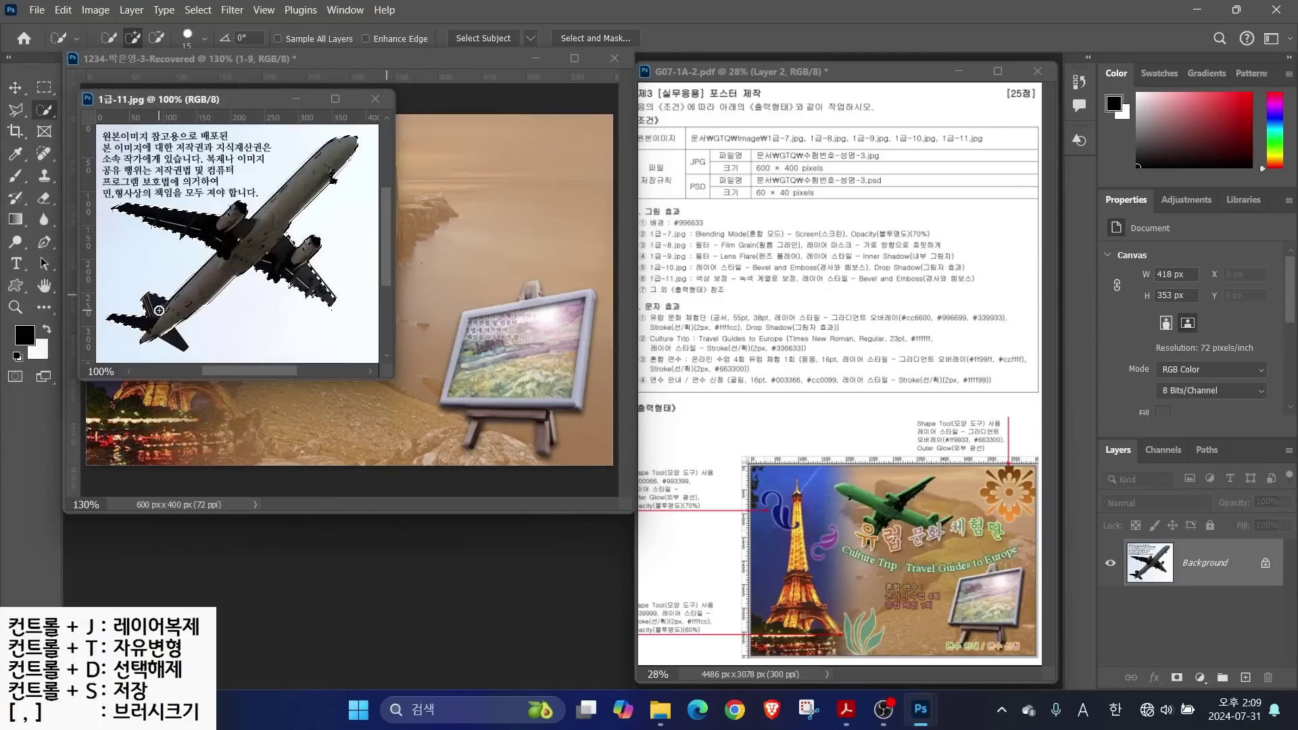
{"action": "left_click_drag", "start_coordinate": [311, 98], "coordinate": [642, 234]}
{"action": "left_click", "coordinate": [15, 89]}
{"action": "left_click_drag", "start_coordinate": [567, 369], "coordinate": [318, 358]}
{"action": "left_click", "coordinate": [706, 234]}
{"action": "double_click", "coordinate": [1198, 566]}
{"action": "type", "text": "1-11"}
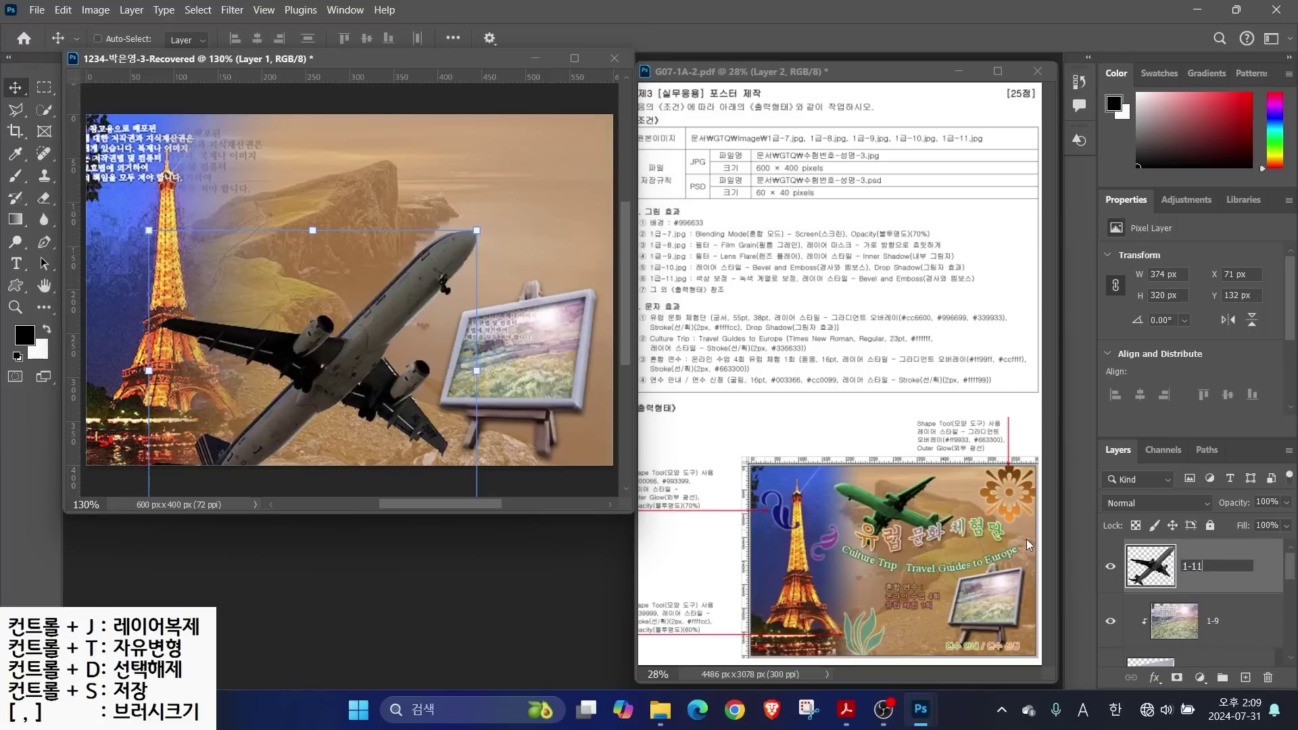
{"action": "key", "text": "Return"}
Scale the airplane to about half size and move it up on the poster
{"action": "key", "text": "ctrl+t"}
{"action": "left_click_drag", "start_coordinate": [477, 230], "coordinate": [311, 371]}
{"action": "left_click_drag", "start_coordinate": [272, 422], "coordinate": [378, 190]}
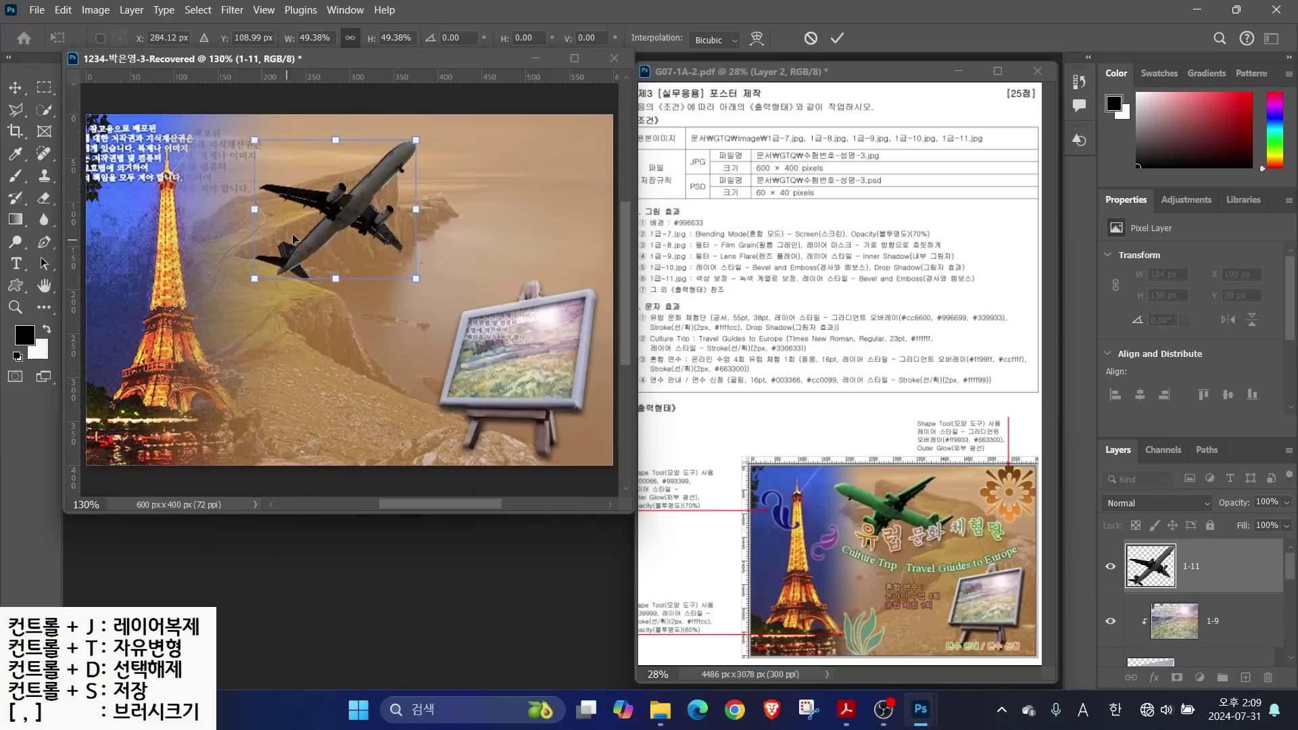
{"action": "left_click_drag", "start_coordinate": [257, 279], "coordinate": [248, 286]}
{"action": "left_click_drag", "start_coordinate": [365, 215], "coordinate": [364, 209]}
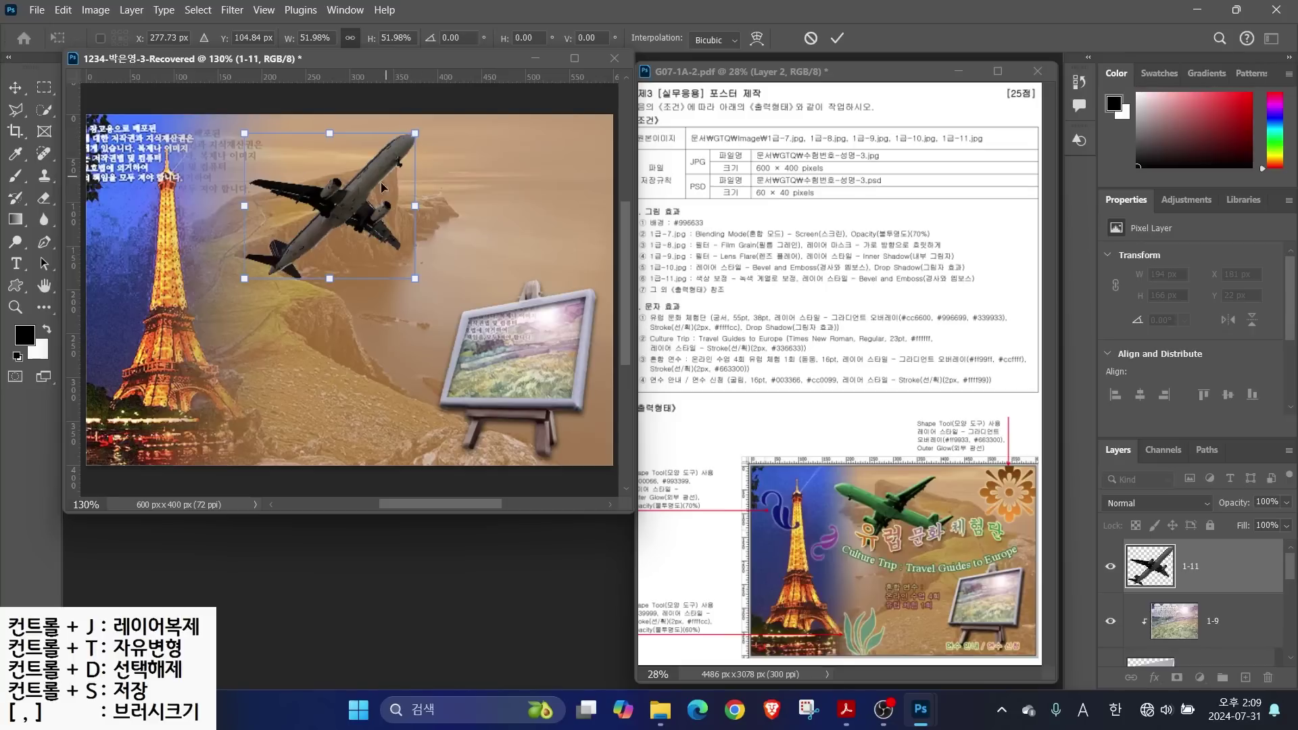
{"action": "mouse_move", "coordinate": [415, 133]}
{"action": "left_mouse_down"}
{"action": "mouse_move", "coordinate": [433, 133]}
{"action": "mouse_move", "coordinate": [415, 133]}
{"action": "left_mouse_up"}
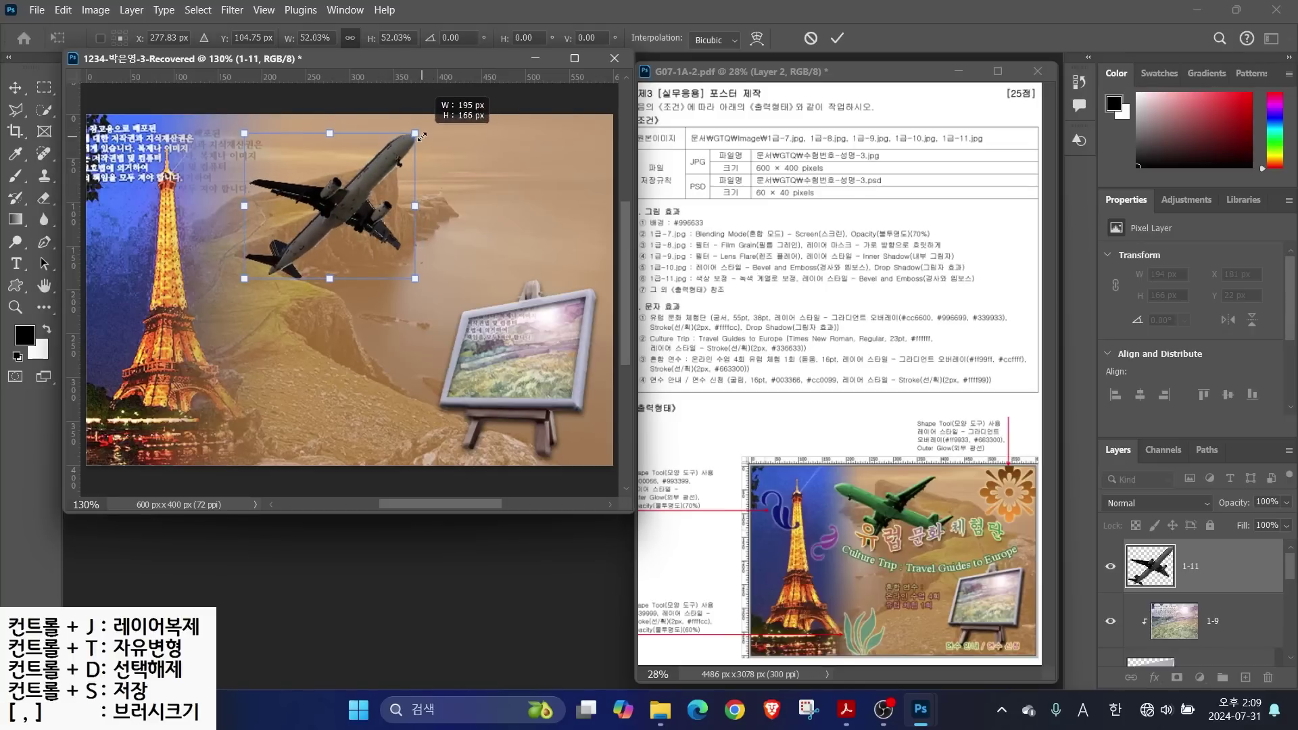
Flip the airplane horizontally and rotate it to climb toward the upper right
{"action": "right_click", "coordinate": [337, 210]}
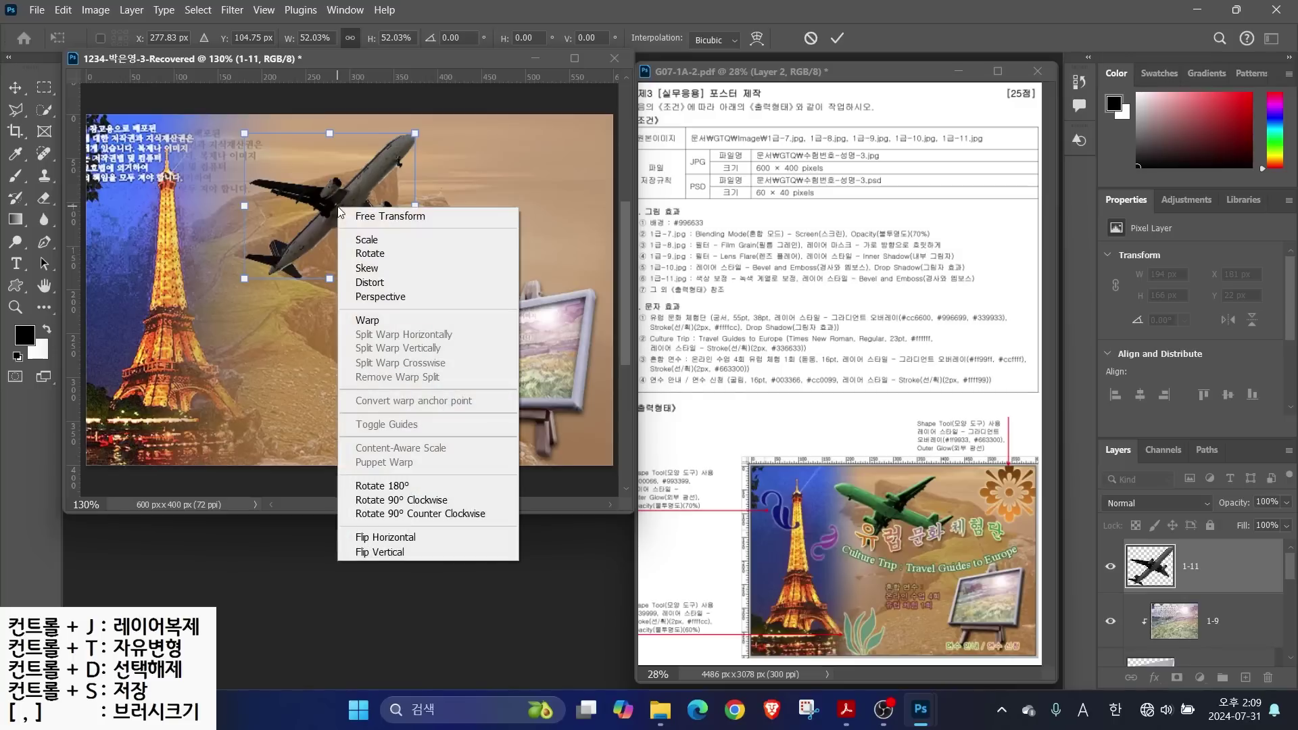
{"action": "left_click", "coordinate": [370, 538]}
{"action": "left_click_drag", "start_coordinate": [461, 280], "coordinate": [479, 225]}
{"action": "left_click_drag", "start_coordinate": [294, 211], "coordinate": [295, 195]}
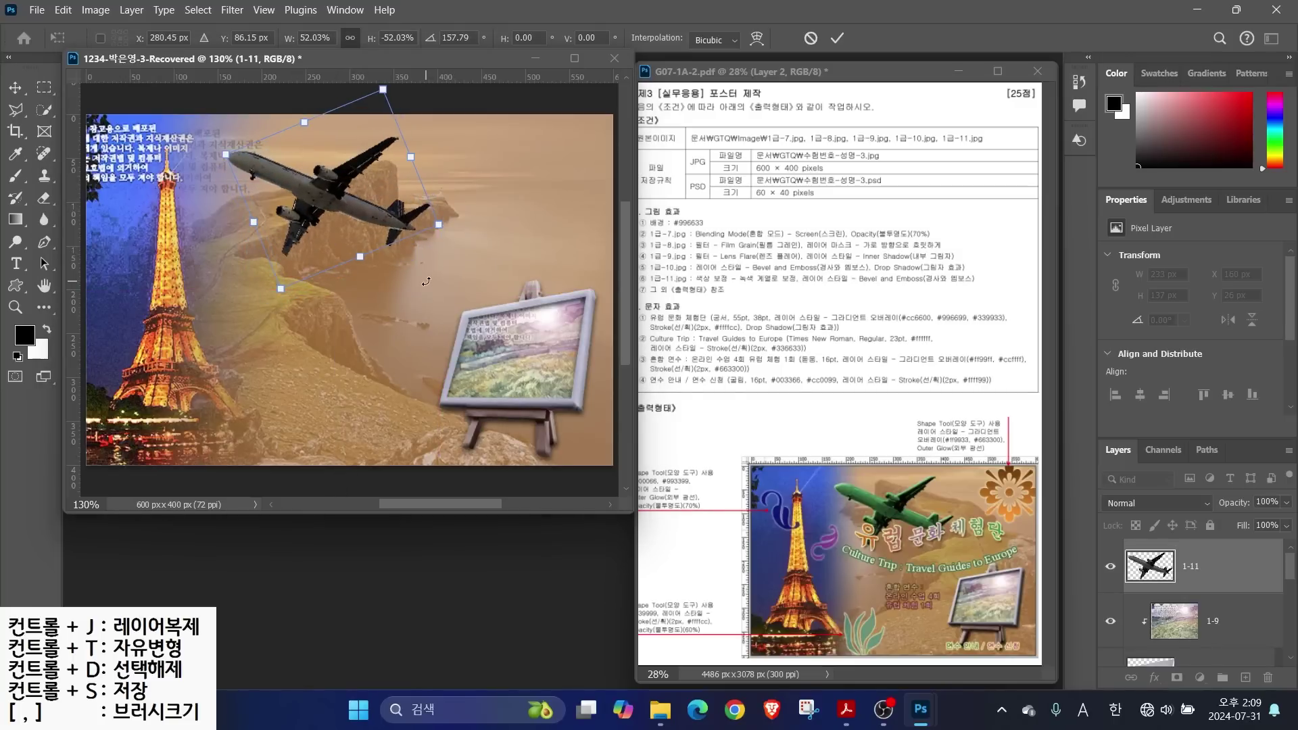
{"action": "left_click_drag", "start_coordinate": [428, 282], "coordinate": [425, 189]}
{"action": "key", "text": "Return"}
{"action": "mouse_move", "coordinate": [790, 235]}
{"action": "left_mouse_down"}
{"action": "mouse_move", "coordinate": [737, 272]}
{"action": "mouse_move", "coordinate": [819, 290]}
{"action": "left_mouse_up"}
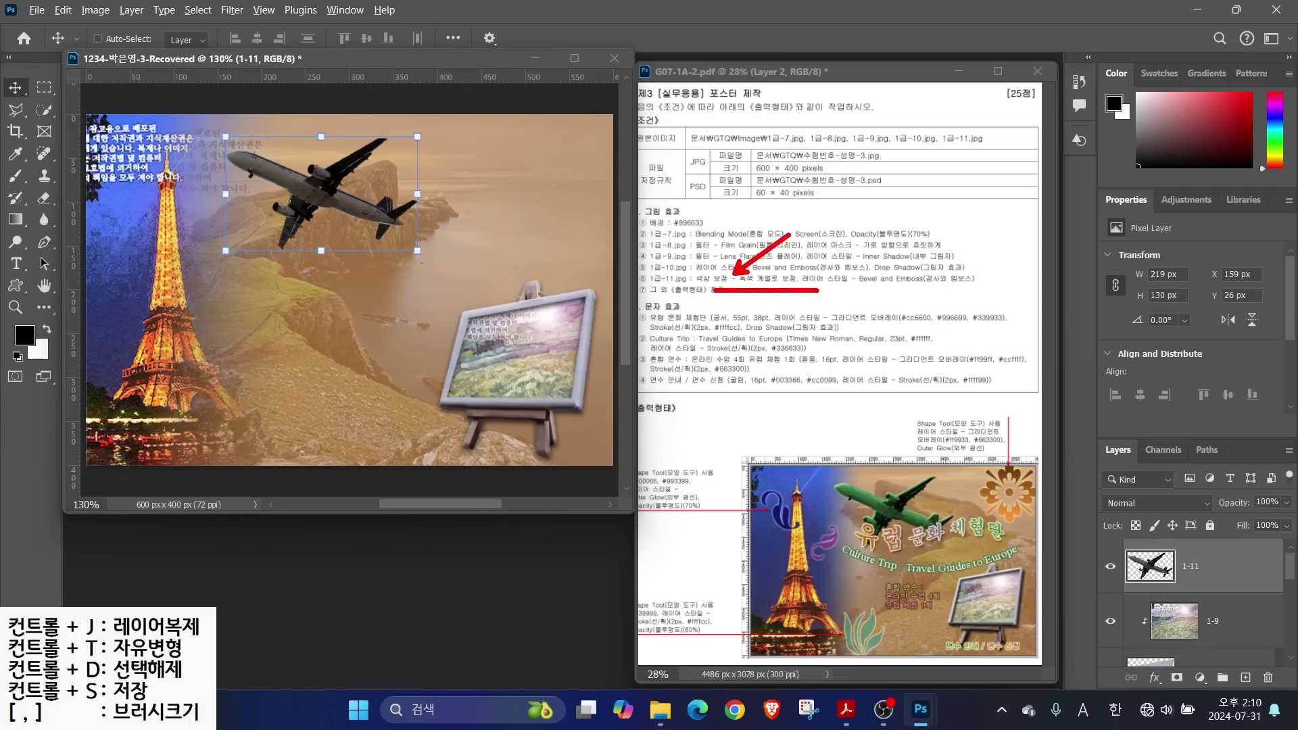
Colorize airplane layer 1-11 with Hue/Saturation at Hue 103 and Saturation 34
{"action": "left_click", "coordinate": [94, 10]}
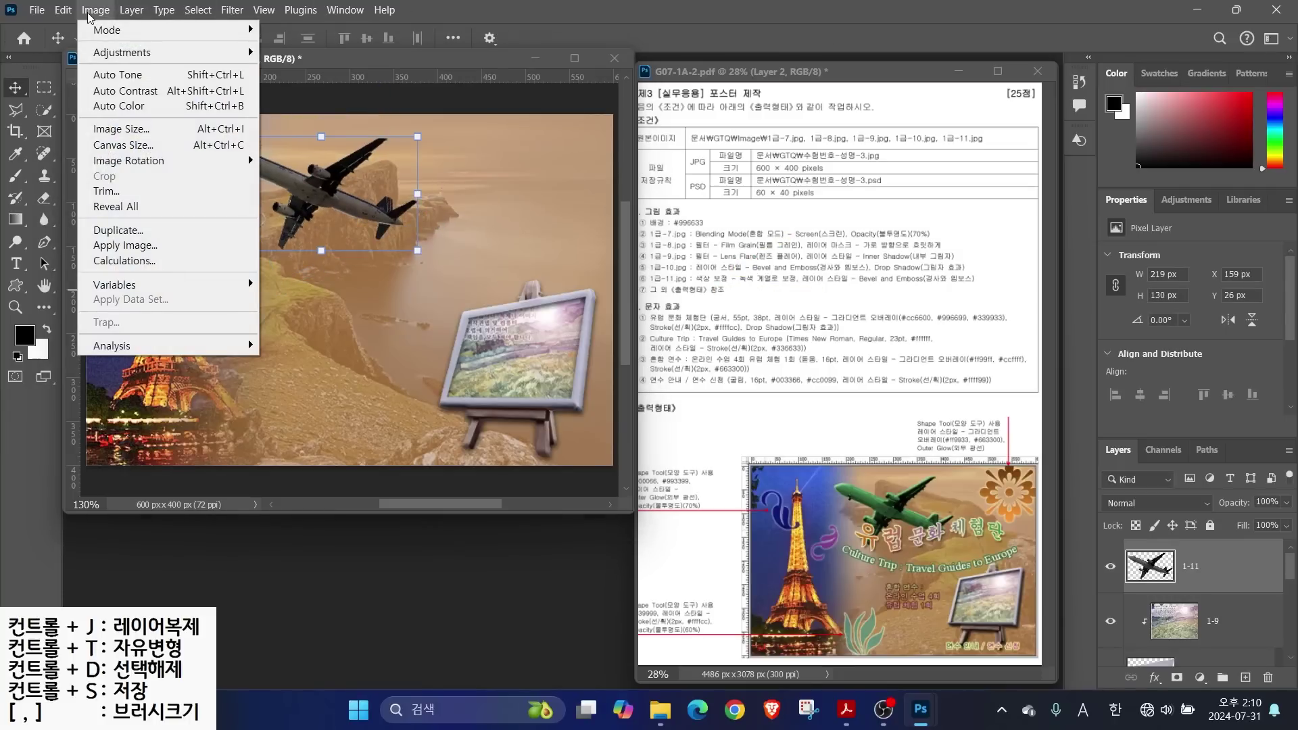
{"action": "mouse_move", "coordinate": [119, 54]}
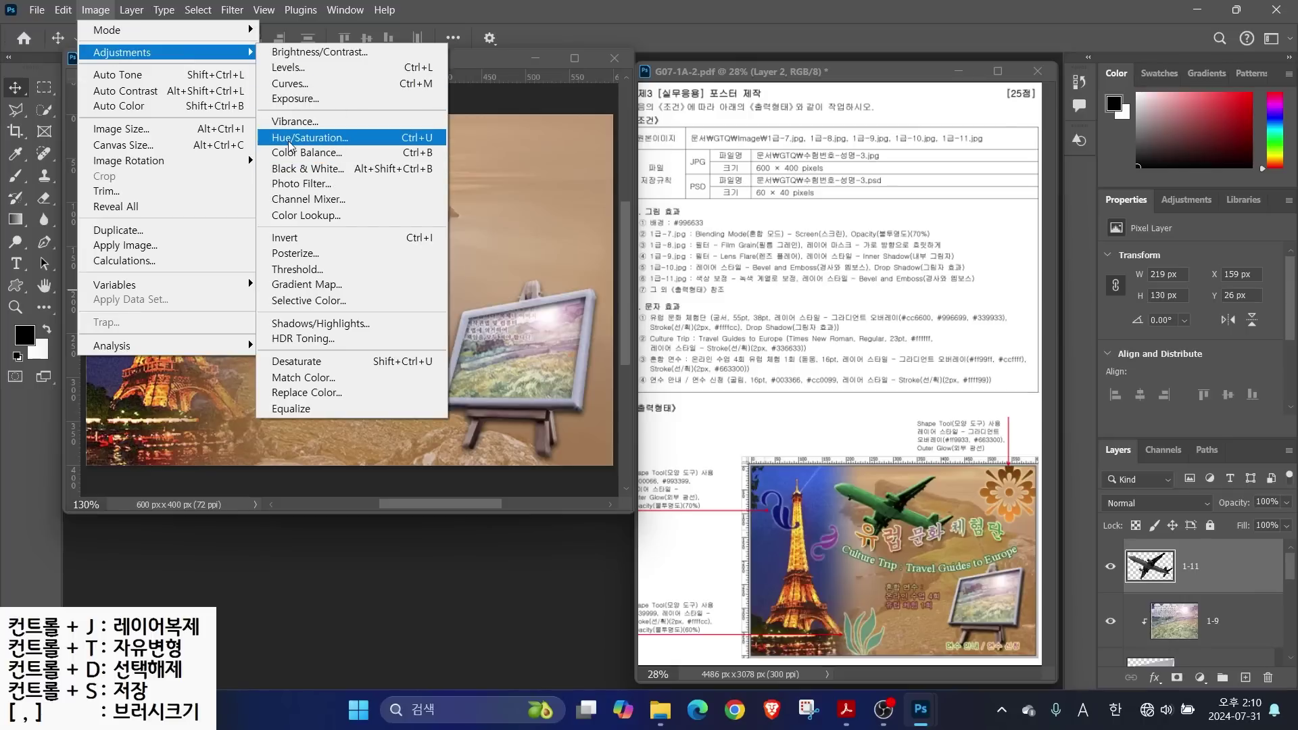
{"action": "left_click", "coordinate": [291, 139]}
{"action": "left_click_drag", "start_coordinate": [566, 234], "coordinate": [555, 233]}
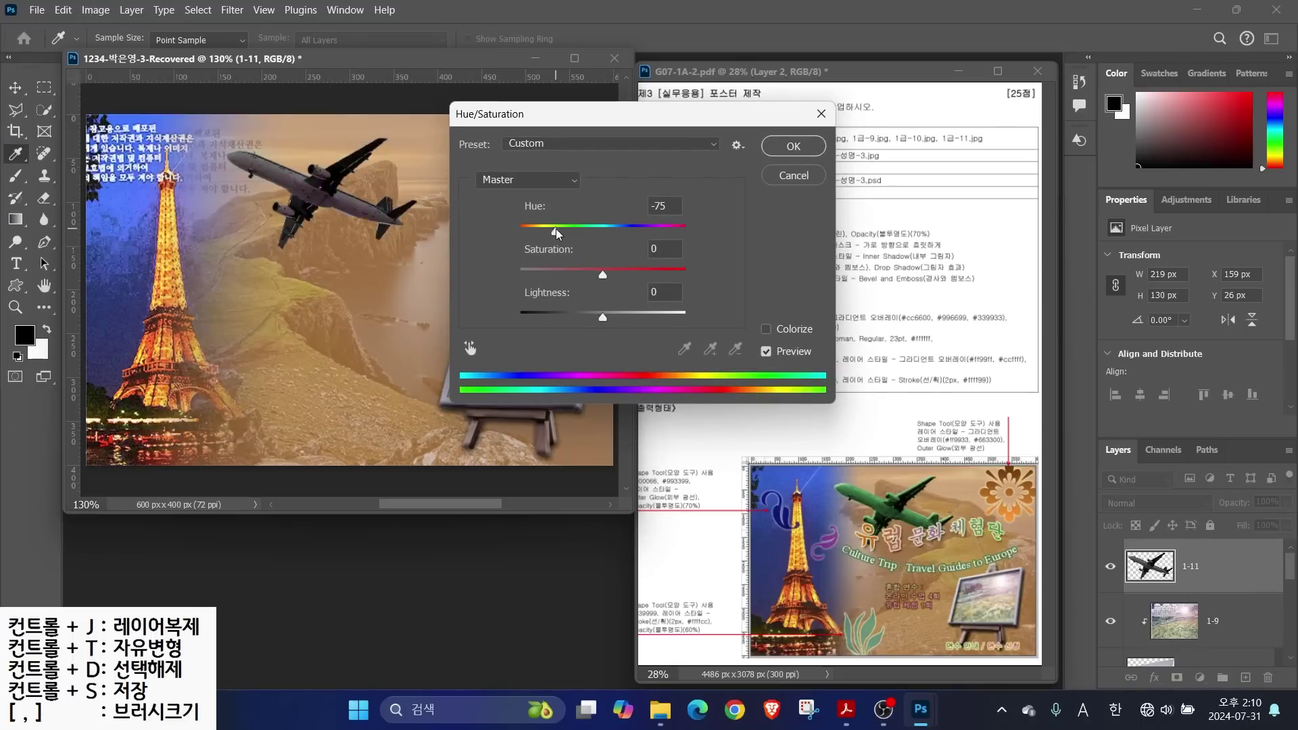
{"action": "left_click", "coordinate": [767, 330]}
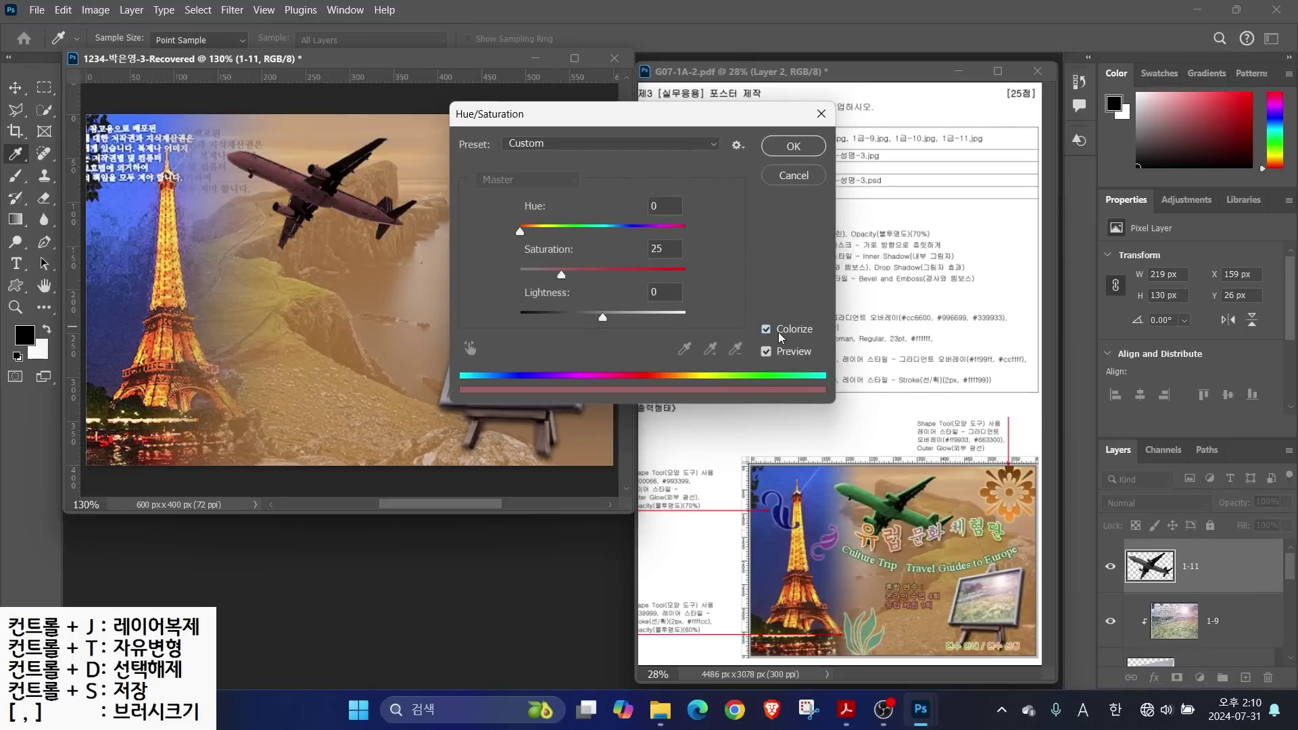
{"action": "left_click_drag", "start_coordinate": [520, 231], "coordinate": [576, 278]}
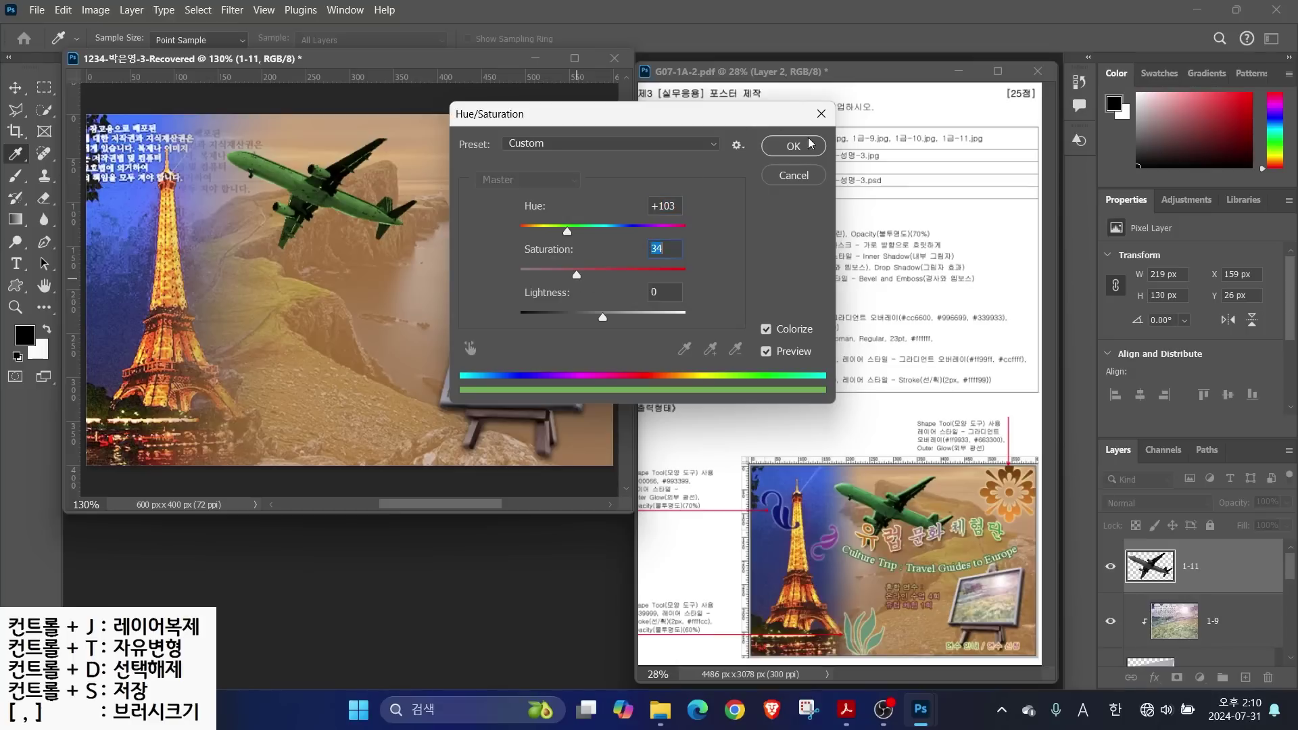
{"action": "left_click", "coordinate": [792, 146]}
{"action": "key", "text": "v"}
{"action": "mouse_move", "coordinate": [866, 249]}
{"action": "left_mouse_down"}
{"action": "mouse_move", "coordinate": [780, 271]}
{"action": "mouse_move", "coordinate": [865, 292]}
{"action": "left_mouse_up"}
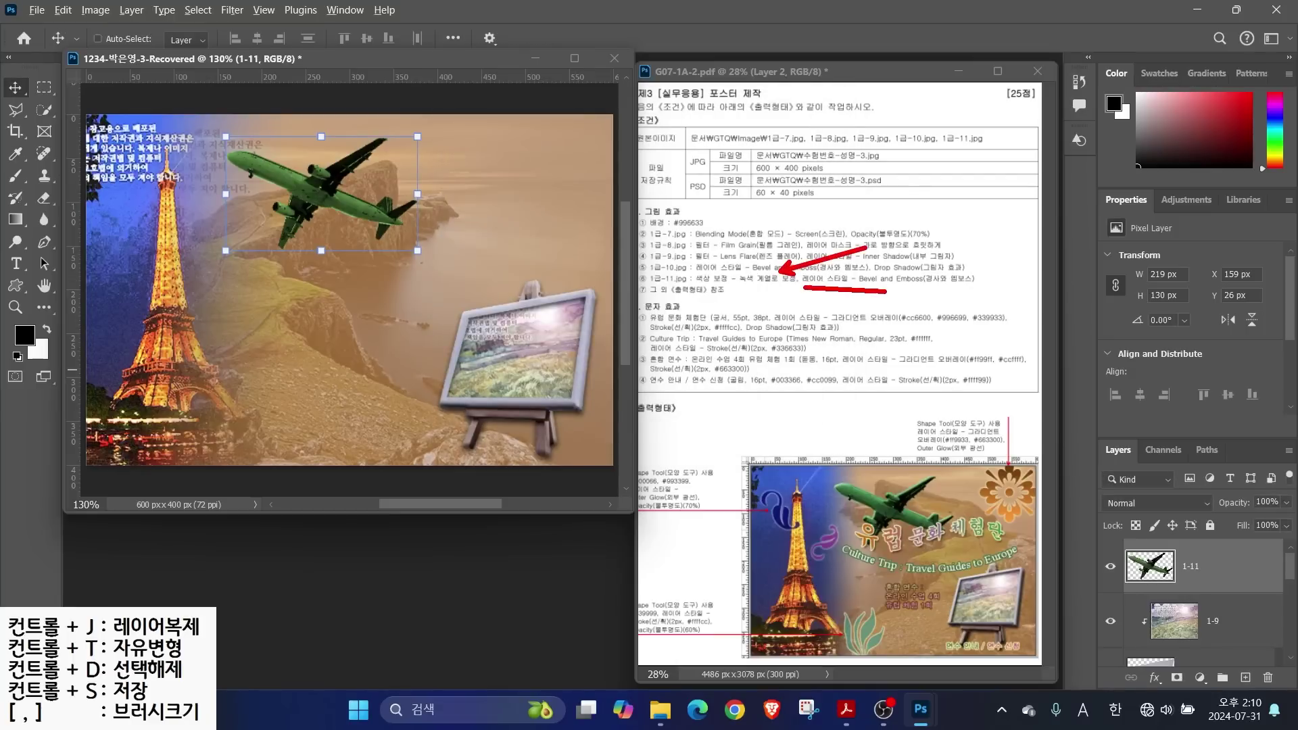
Apply a default Bevel & Emboss layer style to airplane layer 1-11
{"action": "left_click", "coordinate": [1155, 677]}
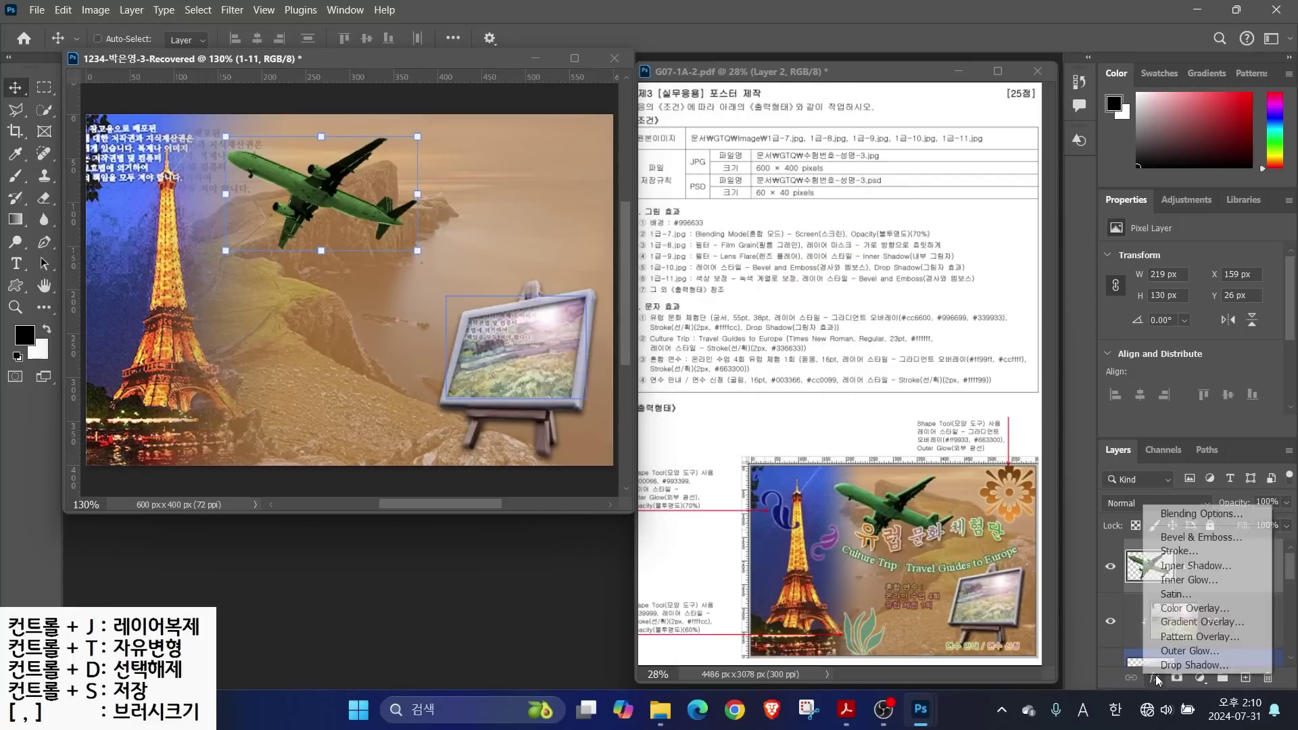
{"action": "left_click", "coordinate": [1201, 537]}
{"action": "left_click", "coordinate": [1107, 110]}
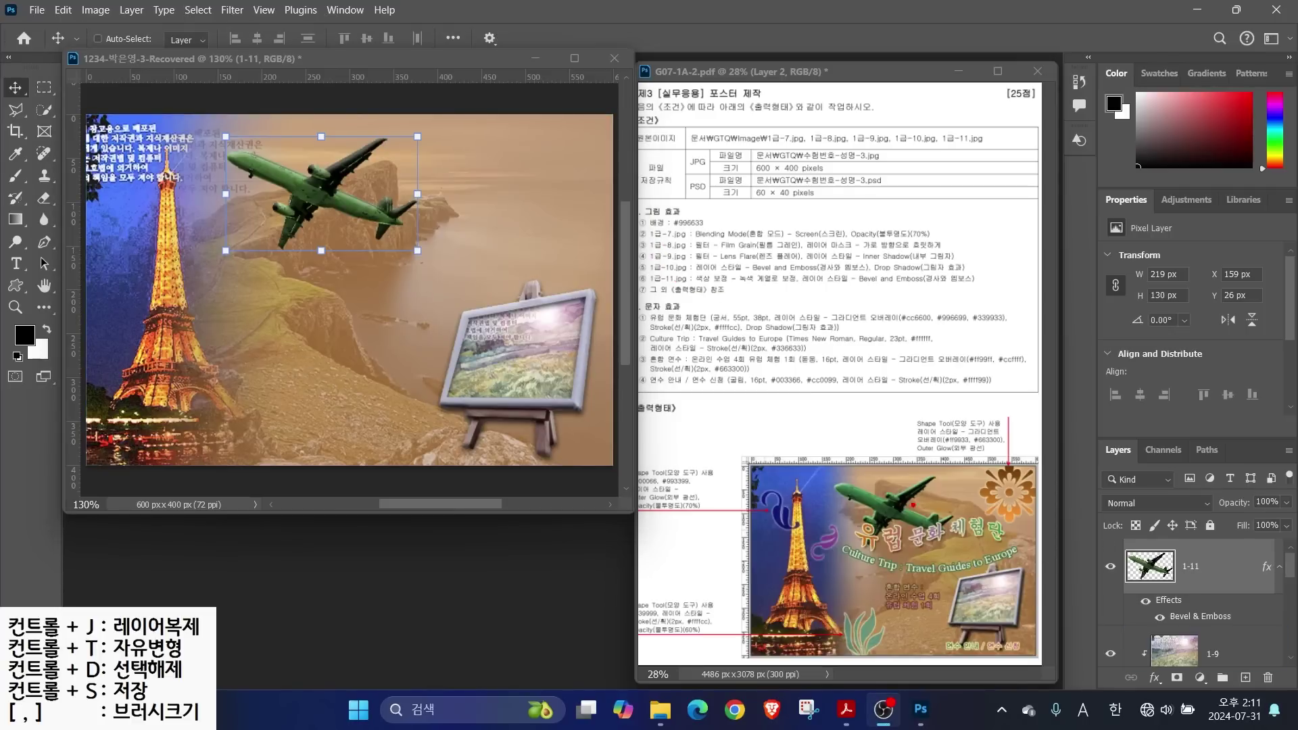
{"action": "left_click_drag", "start_coordinate": [941, 501], "coordinate": [988, 466]}
{"action": "left_click_drag", "start_coordinate": [352, 351], "coordinate": [400, 304]}
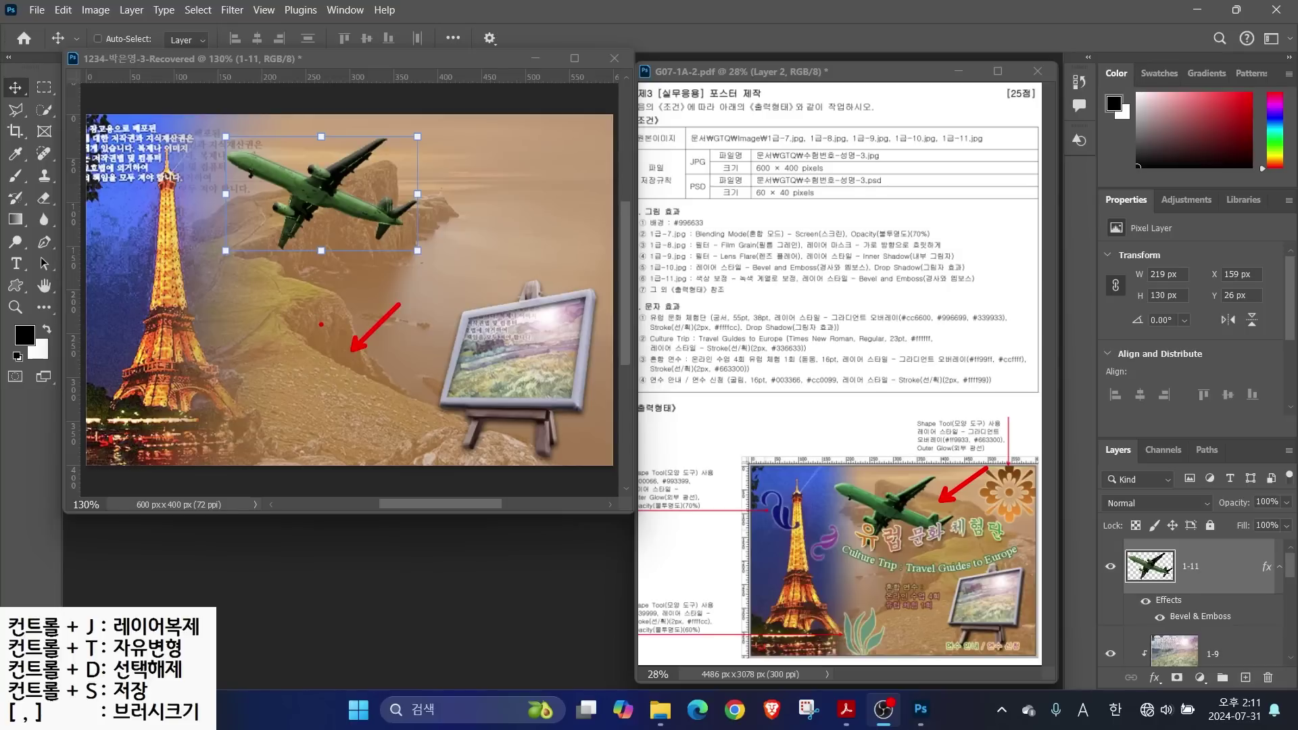
{"action": "key", "text": "Escape"}
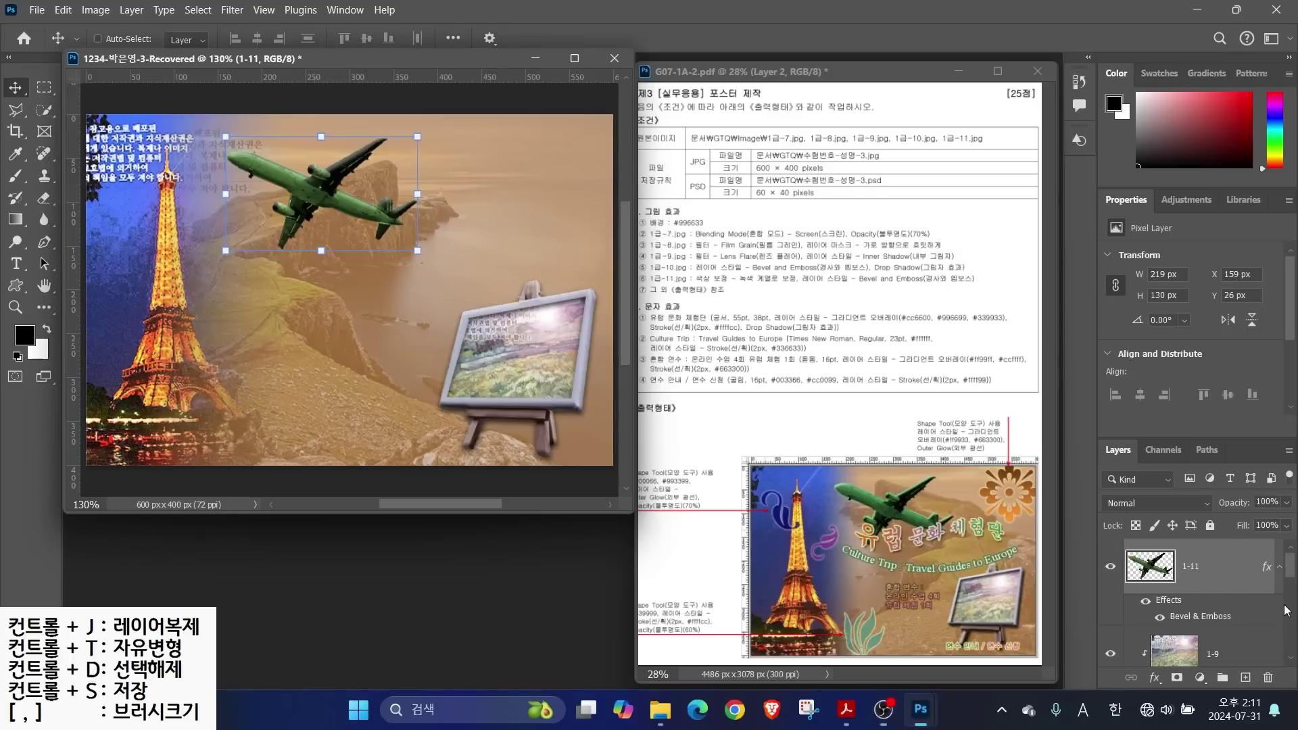
{"action": "left_click_drag", "start_coordinate": [1289, 571], "coordinate": [1291, 639]}
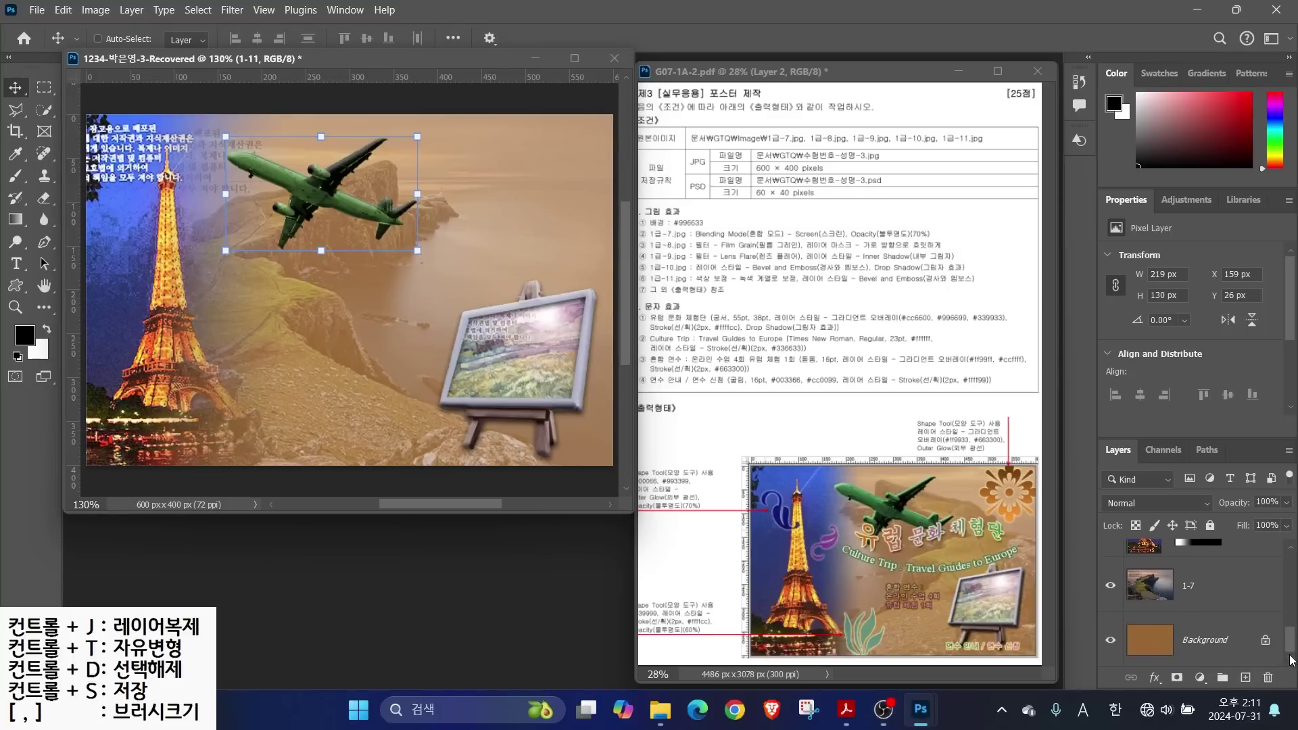
Flip coastal landscape layer 1-7 horizontally, then return to airplane layer 1-11
{"action": "left_click", "coordinate": [1162, 605]}
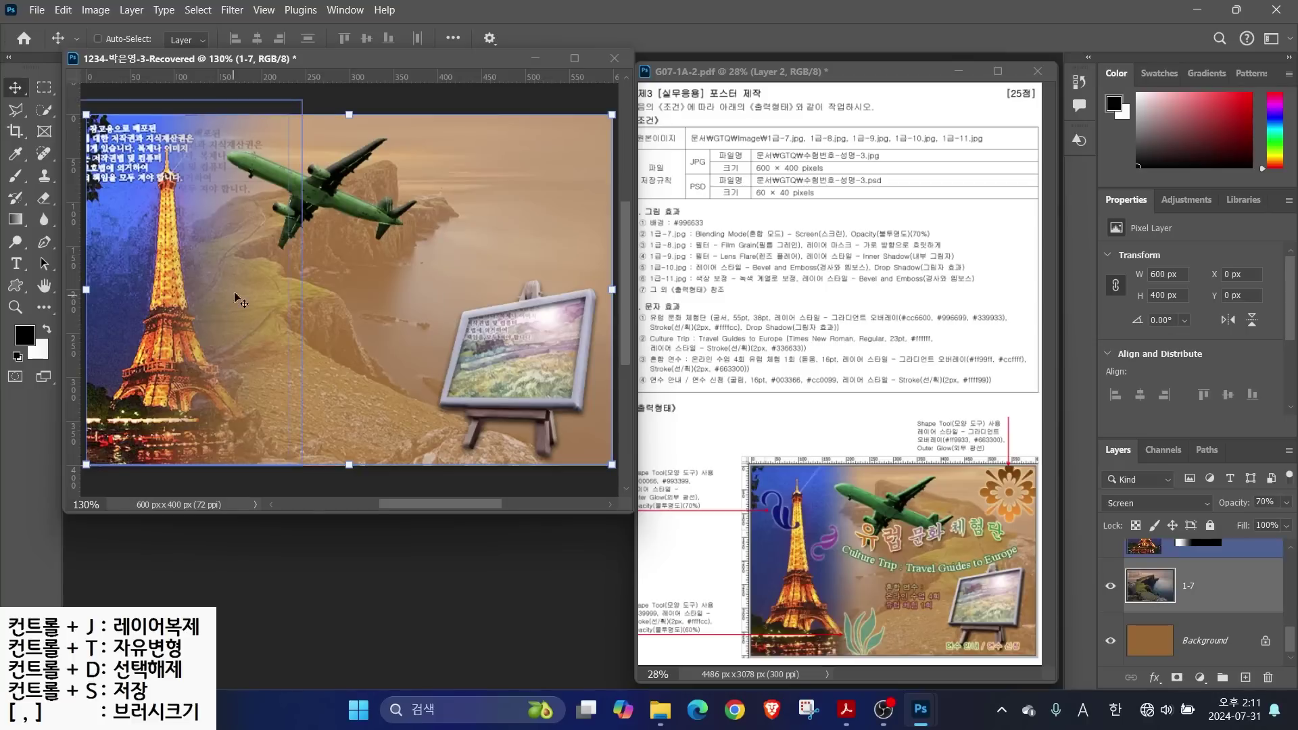
{"action": "right_click", "coordinate": [396, 282]}
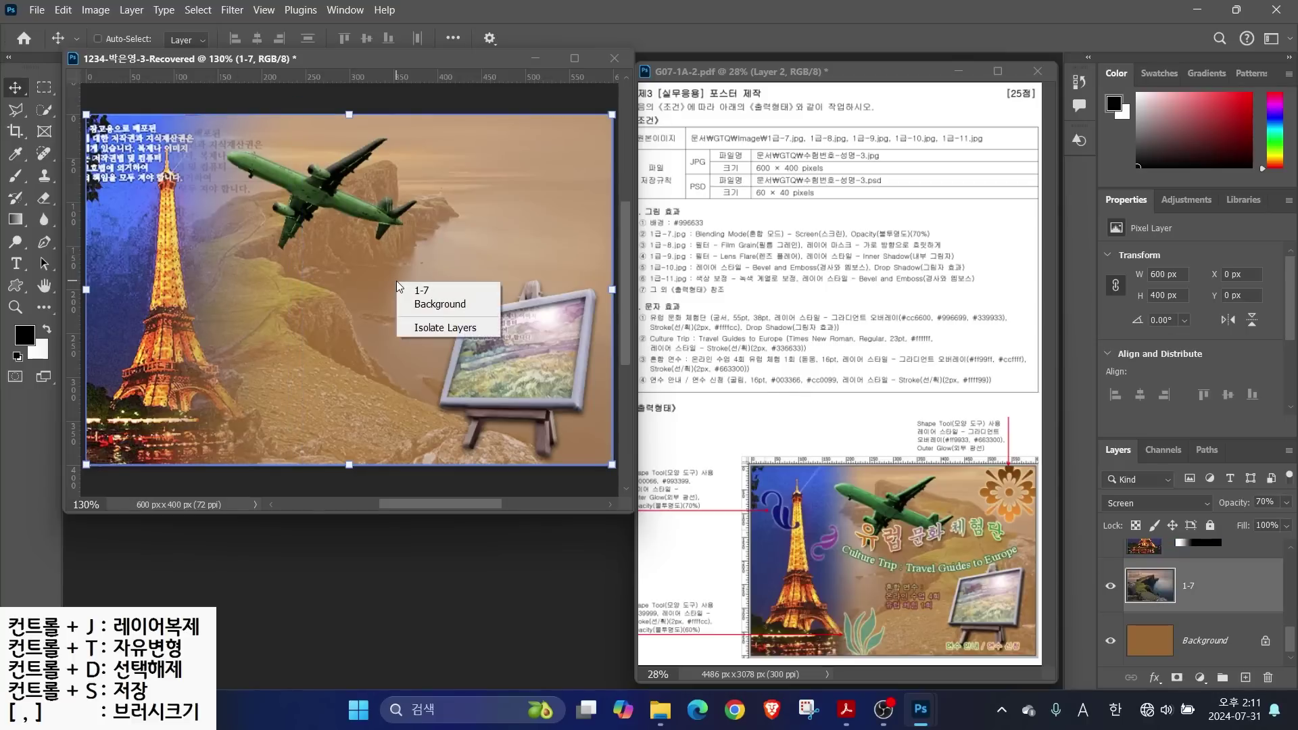
{"action": "left_click", "coordinate": [355, 278]}
{"action": "key", "text": "ctrl+t"}
{"action": "right_click", "coordinate": [355, 277]}
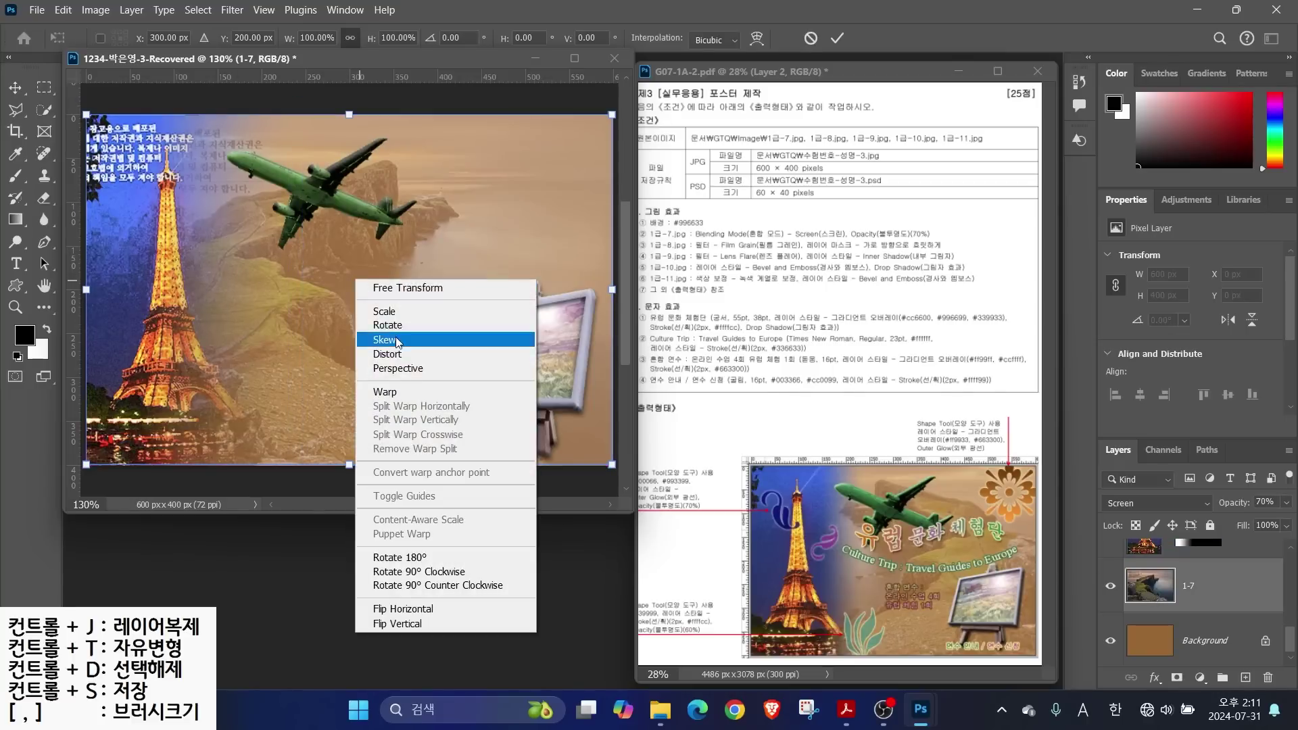
{"action": "left_click", "coordinate": [392, 609]}
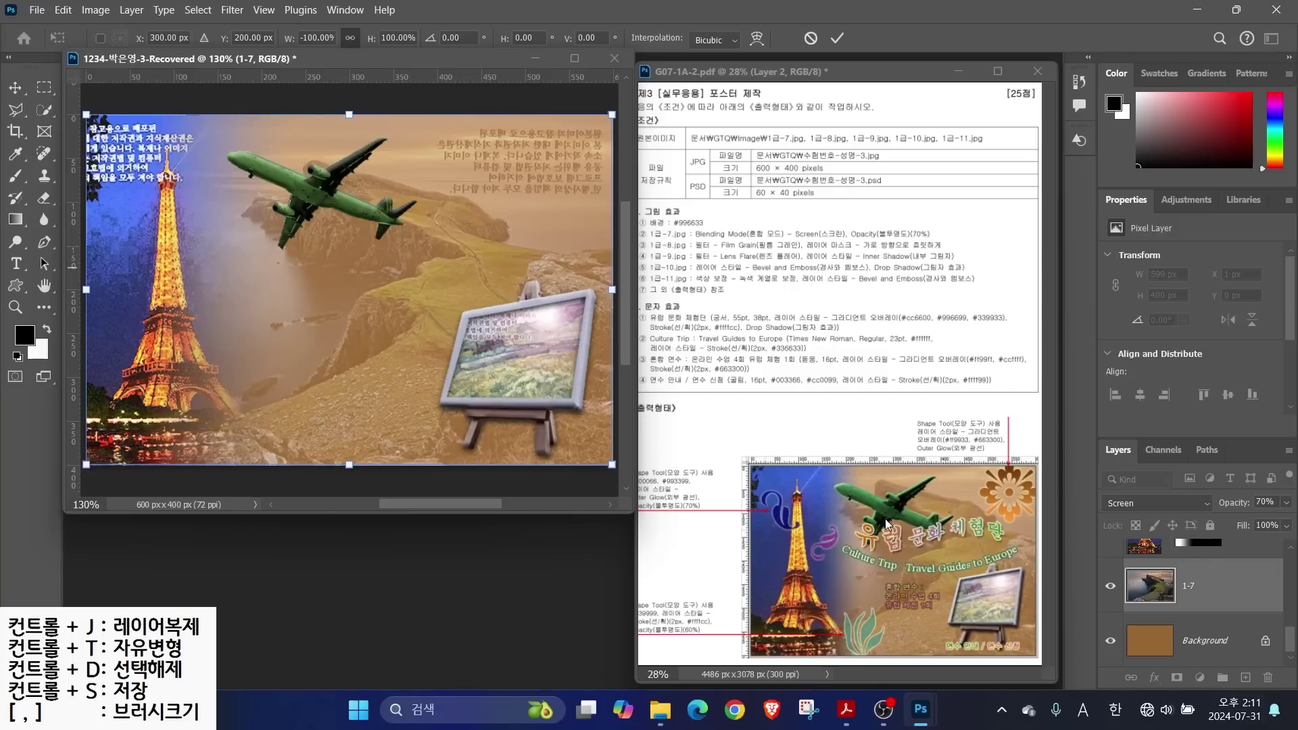
{"action": "key", "text": "Return"}
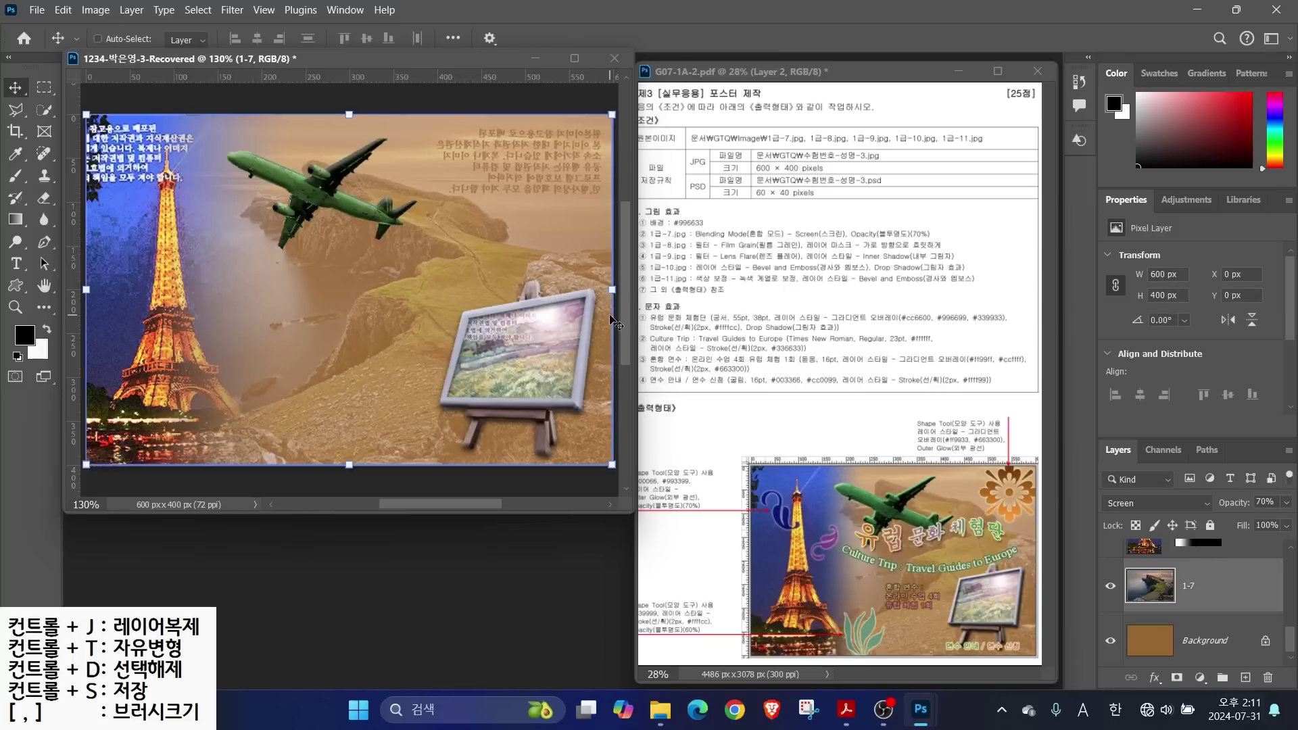
{"action": "key", "text": "alt+bracketright"}
{"action": "key", "text": "alt+bracketright"}
{"action": "key", "text": "alt+bracketright"}
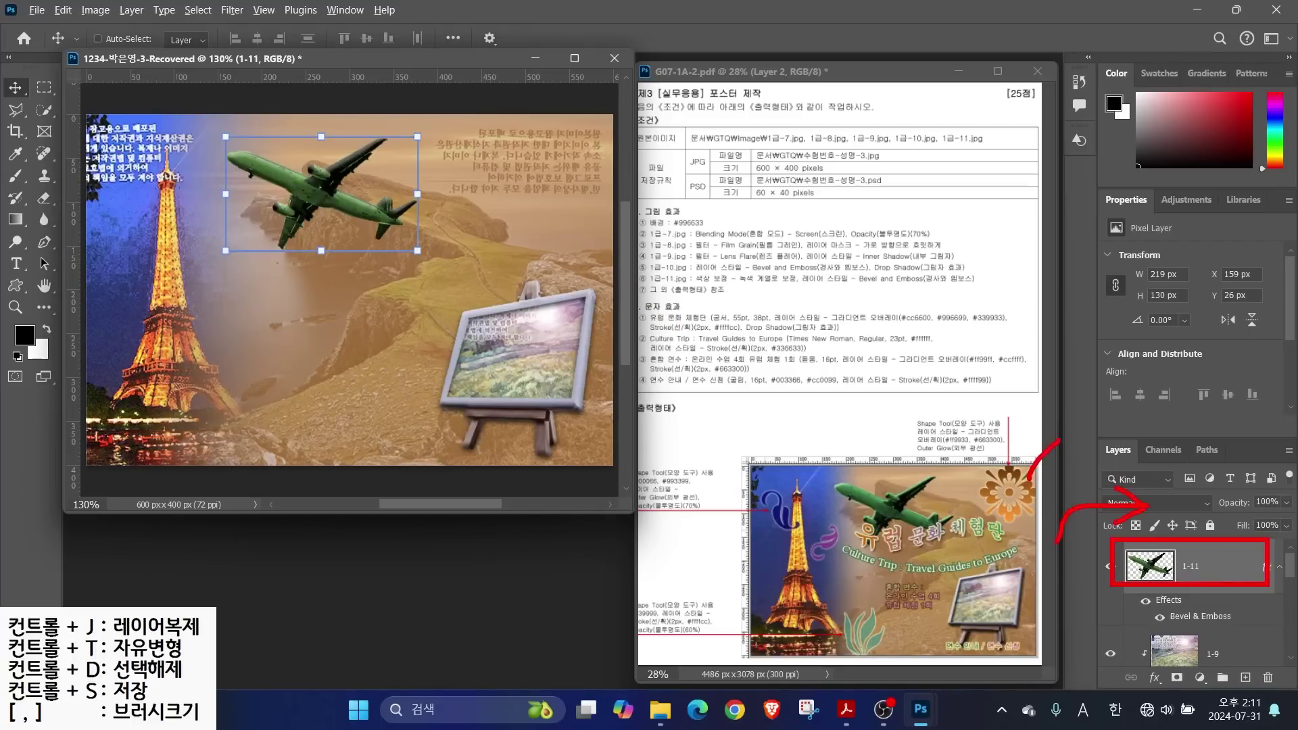
Open the Custom Shape picker at Legacy Shapes and More > All Legacy Default Shapes
{"action": "left_click", "coordinate": [13, 286]}
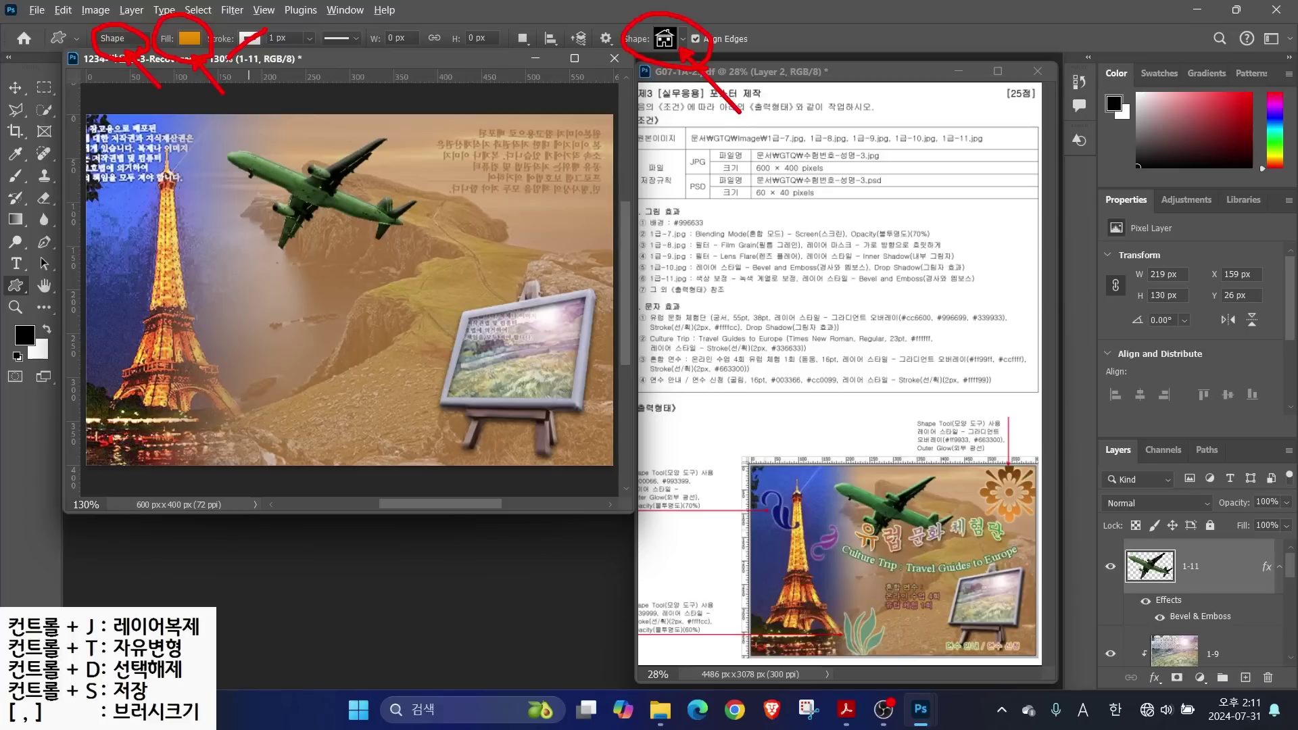
{"action": "left_click", "coordinate": [683, 39]}
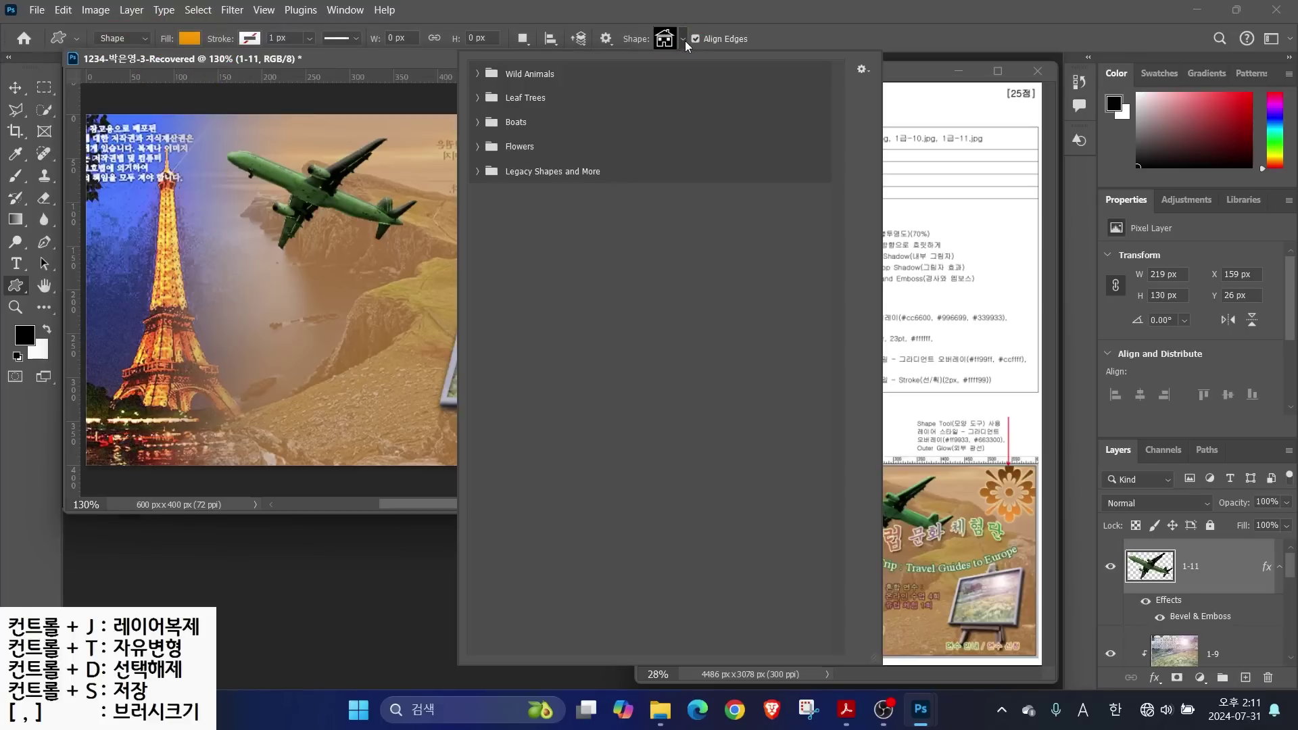
{"action": "left_click", "coordinate": [477, 171]}
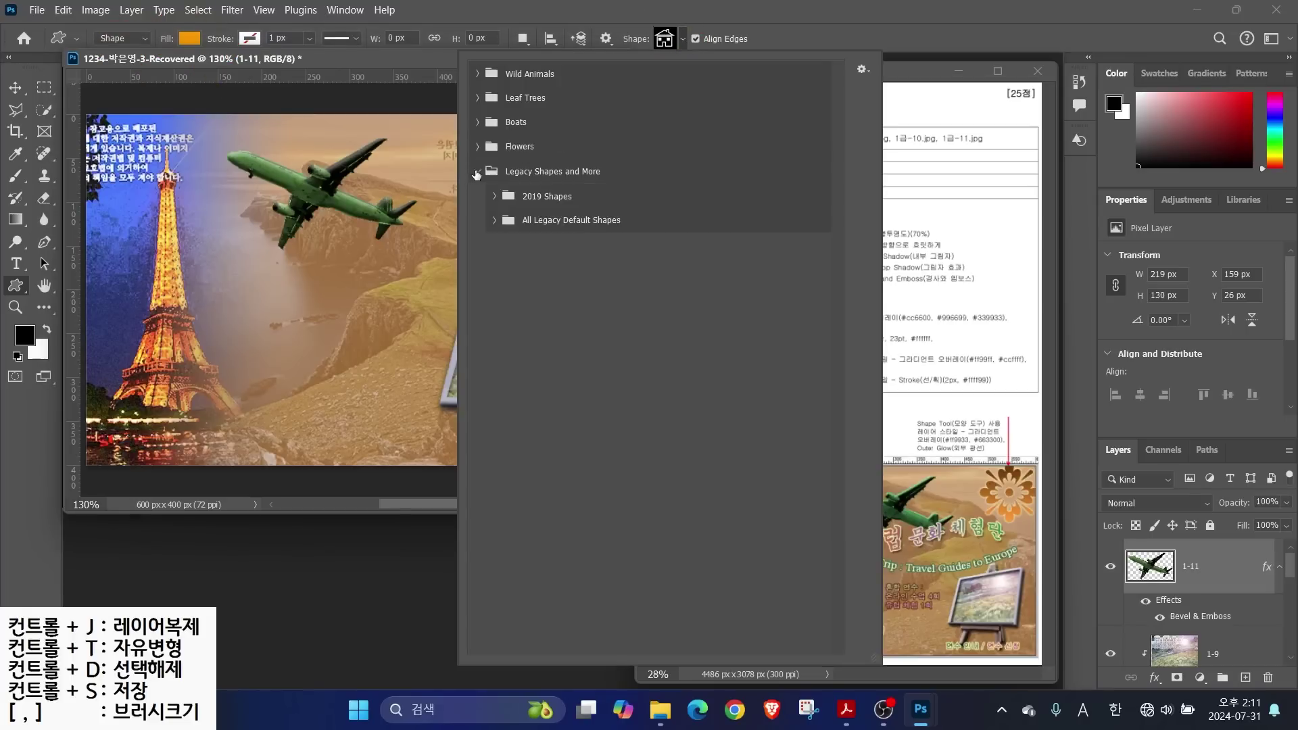
{"action": "left_click", "coordinate": [495, 219]}
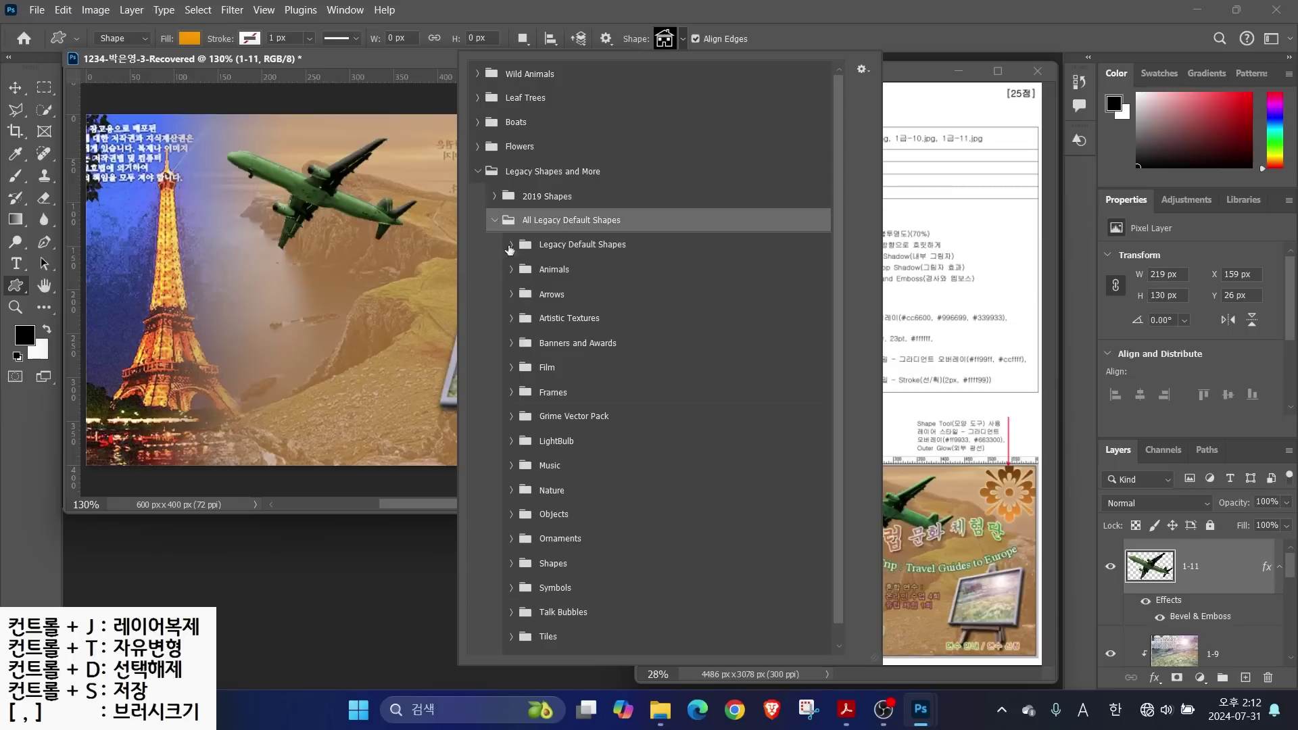
Expand the legacy shape folders from Music up through Legacy Default Shapes
{"action": "scroll", "coordinate": [521, 622], "scroll_direction": "down", "scroll_amount": 1}
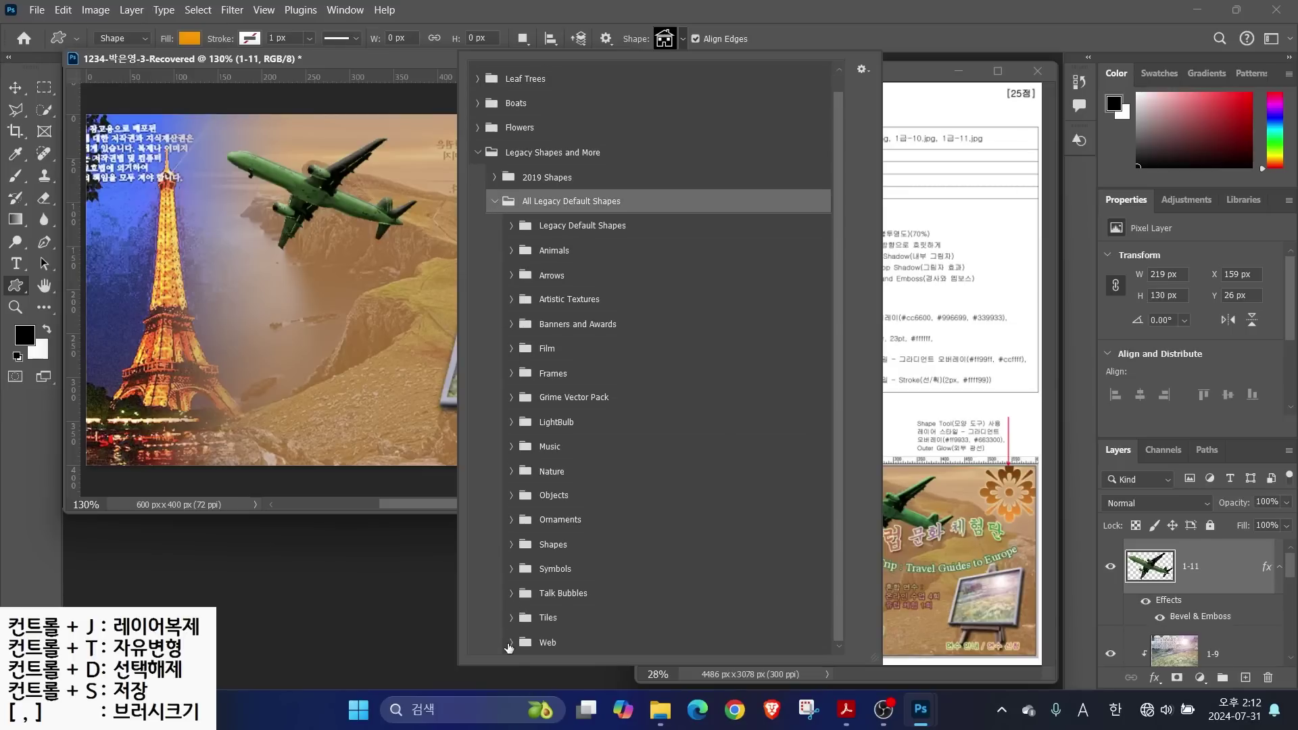
{"action": "left_click", "coordinate": [510, 642]}
{"action": "left_click", "coordinate": [511, 617]}
{"action": "left_click", "coordinate": [511, 593]}
{"action": "left_click", "coordinate": [511, 569]}
{"action": "left_click", "coordinate": [511, 545]}
{"action": "left_click", "coordinate": [511, 495]}
{"action": "left_click", "coordinate": [511, 471]}
{"action": "left_click", "coordinate": [512, 444]}
{"action": "left_click", "coordinate": [511, 422]}
{"action": "left_click", "coordinate": [511, 397]}
{"action": "left_click", "coordinate": [511, 373]}
{"action": "left_click", "coordinate": [511, 348]}
{"action": "left_click", "coordinate": [511, 324]}
{"action": "left_click", "coordinate": [511, 299]}
{"action": "left_click", "coordinate": [511, 275]}
{"action": "left_click", "coordinate": [511, 251]}
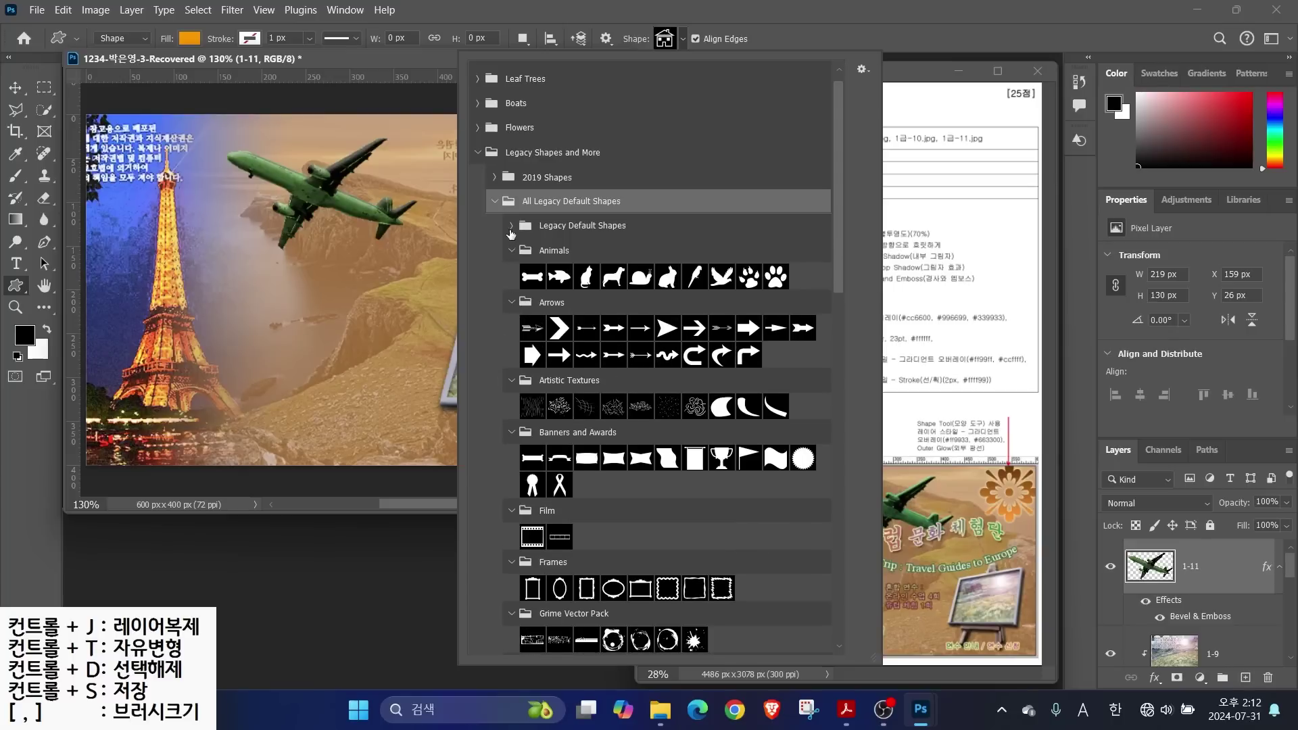
{"action": "left_click", "coordinate": [511, 225]}
Draw the orange leaf ornament, 78 × 36 px, beside the top-left Korean text
{"action": "left_click_drag", "start_coordinate": [841, 246], "coordinate": [845, 428]}
{"action": "double_click", "coordinate": [564, 608]}
{"action": "left_click_drag", "start_coordinate": [109, 169], "coordinate": [179, 225]}
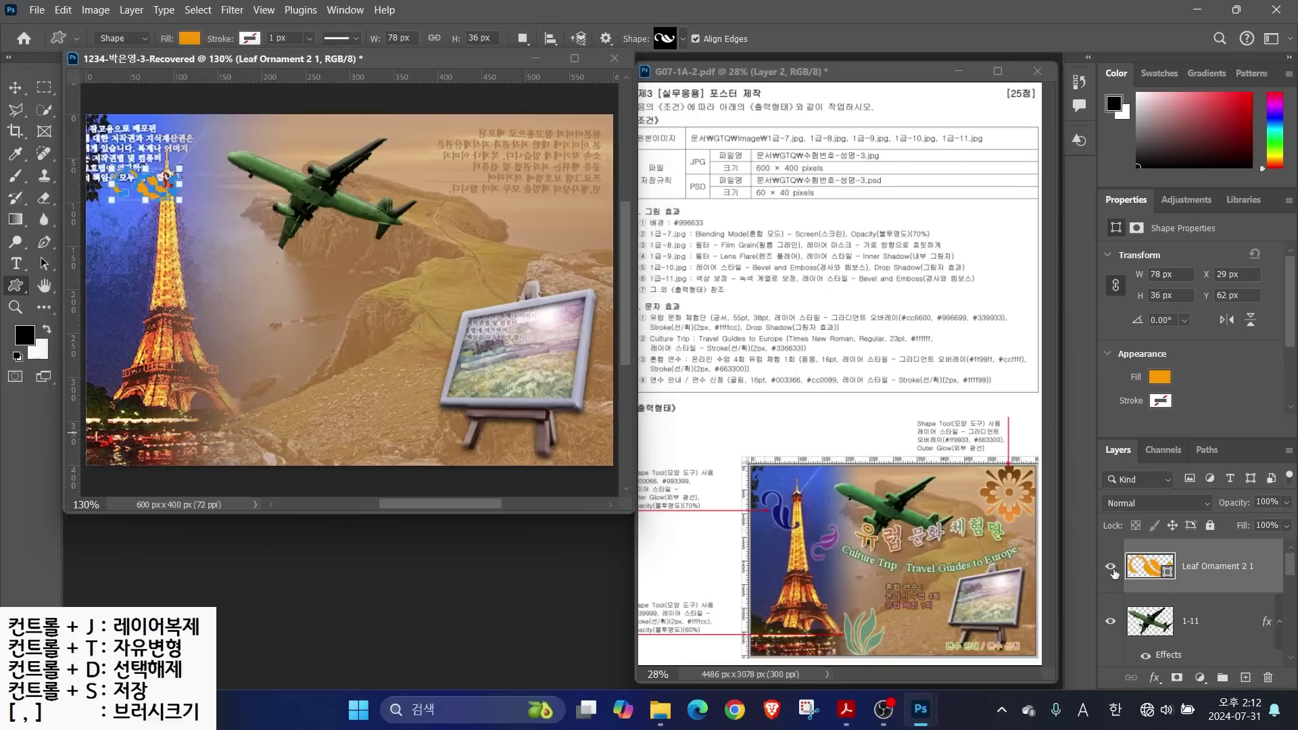
Fill the leaf ornament with dark navy #000066 and add an Outer Glow
{"action": "double_click", "coordinate": [1149, 566]}
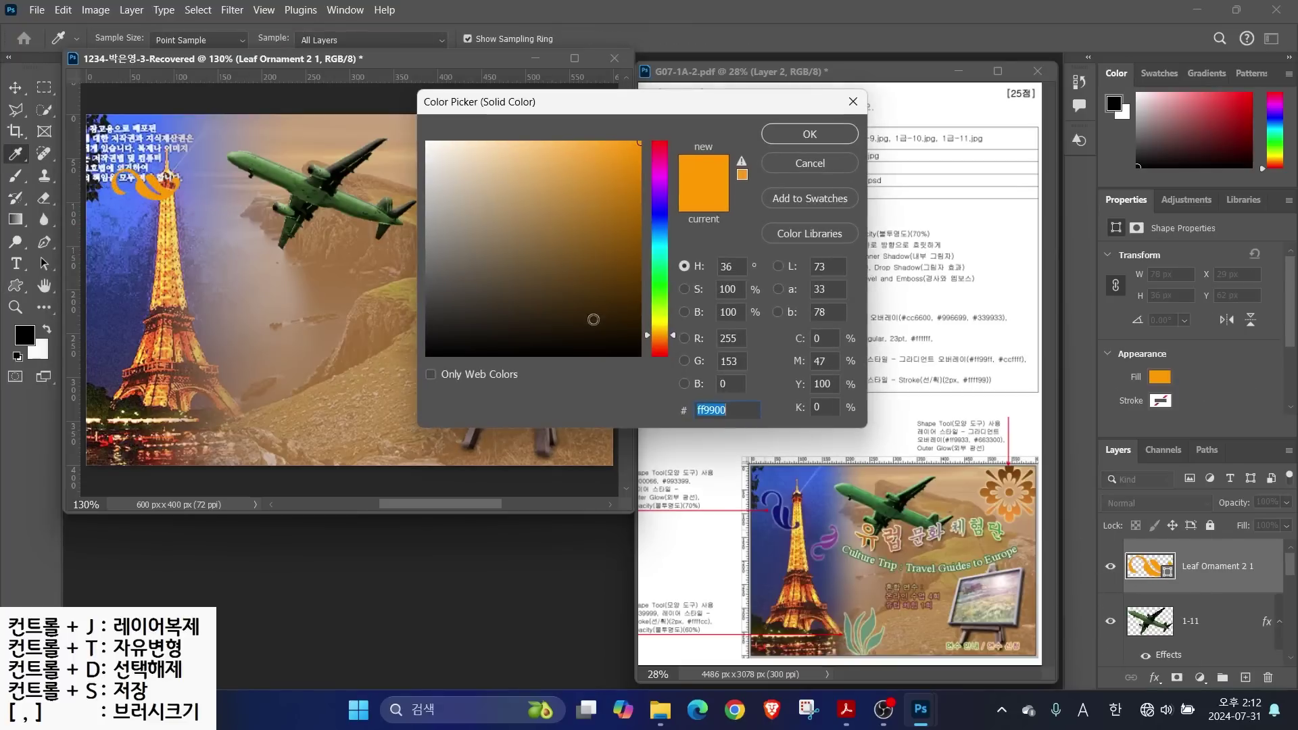
{"action": "type", "text": "000066"}
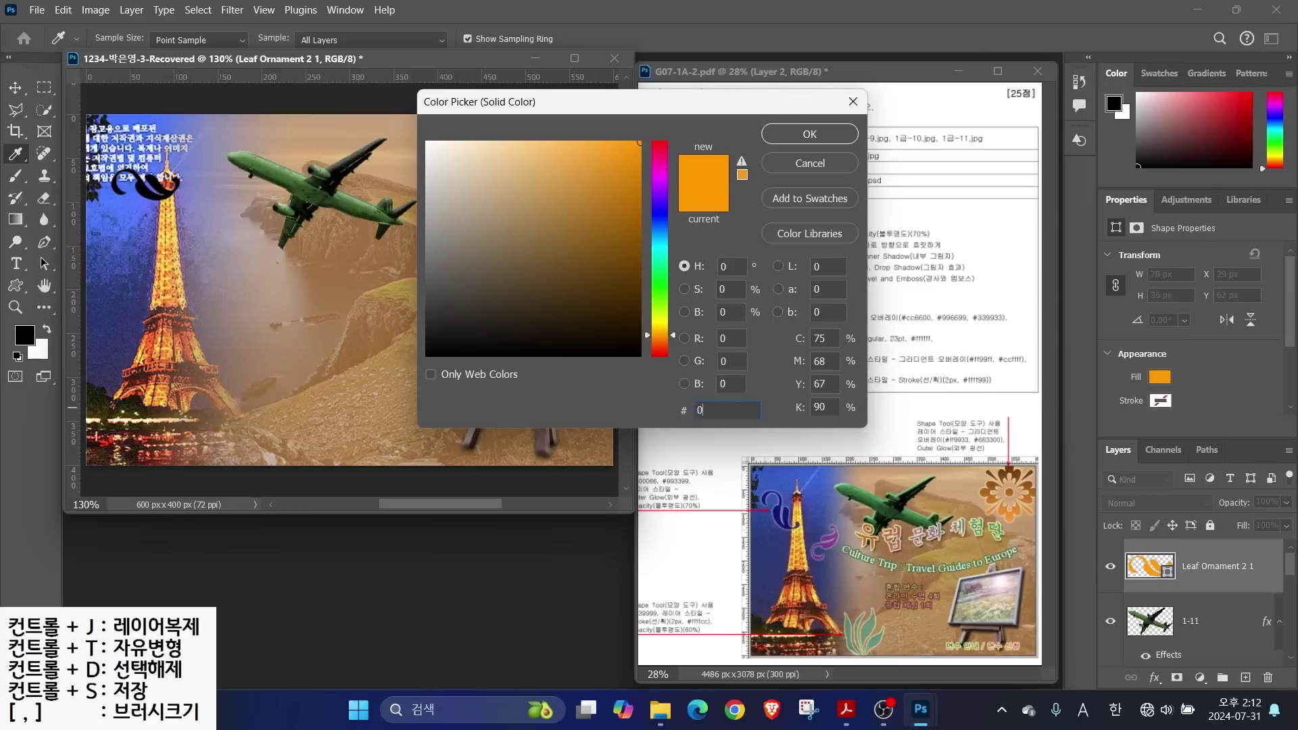
{"action": "key", "text": "Return"}
{"action": "left_click", "coordinate": [1154, 678]}
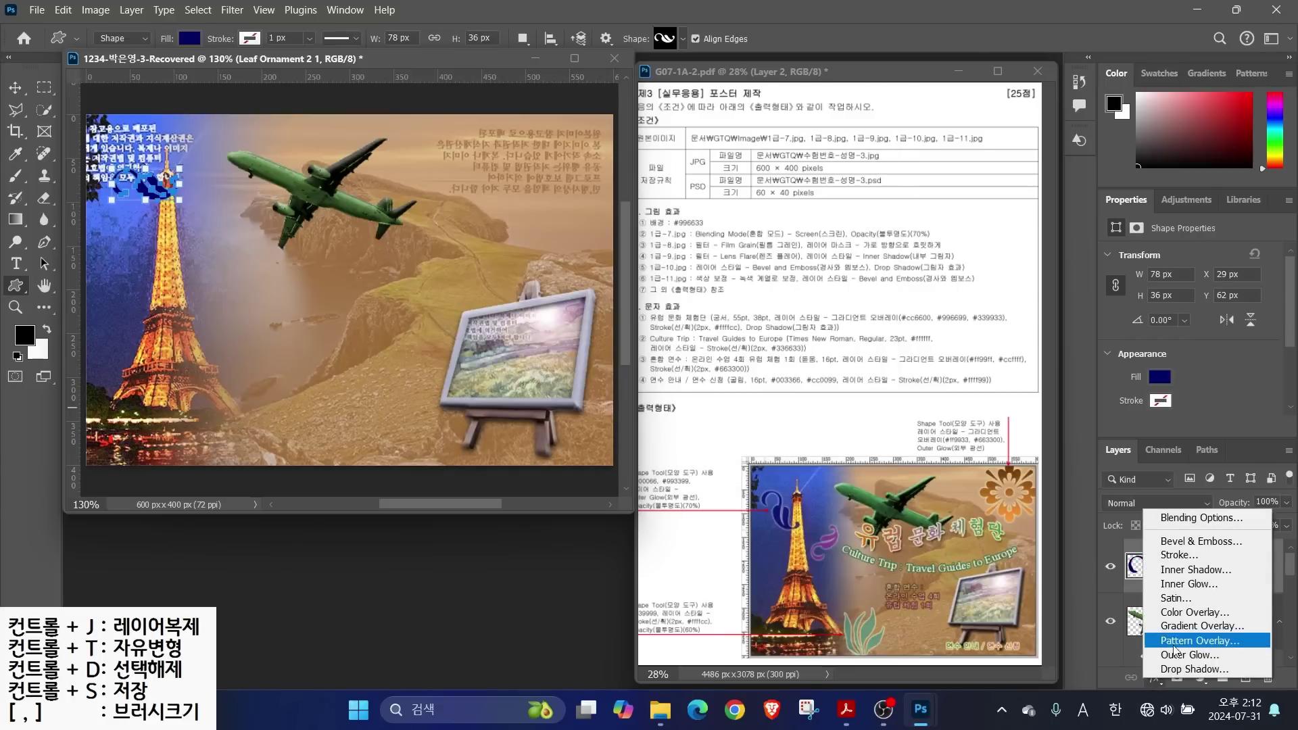
{"action": "left_click", "coordinate": [1176, 653]}
{"action": "left_click", "coordinate": [1088, 109]}
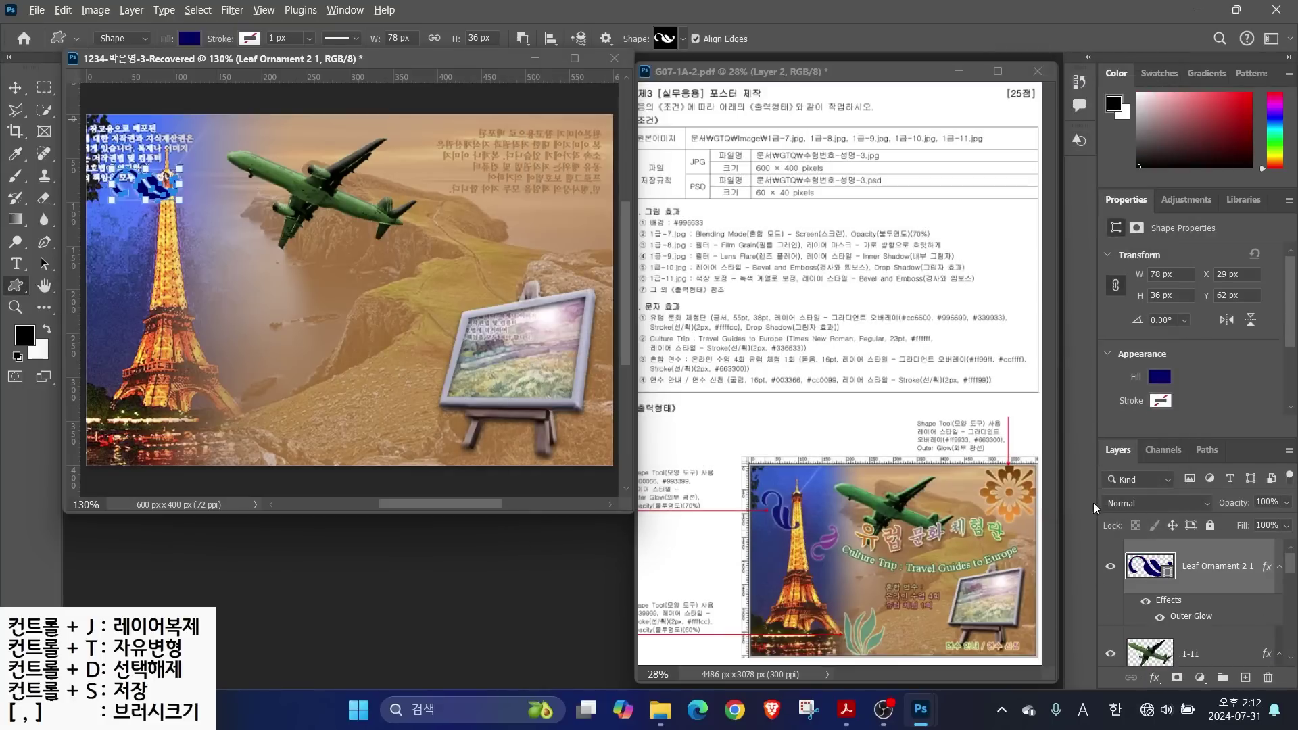
Set the leaf ornament to 70% opacity, rotate it about 38°, and duplicate it
{"action": "left_click_drag", "start_coordinate": [728, 452], "coordinate": [684, 500]}
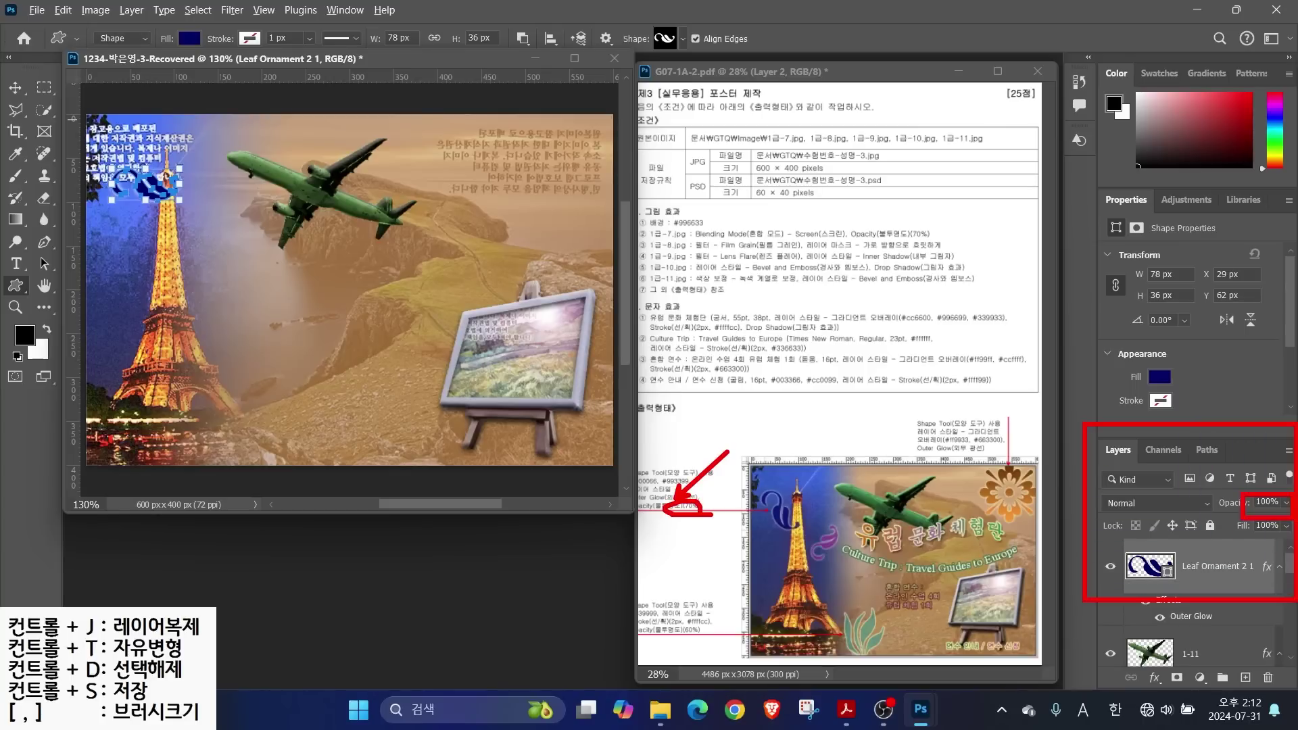
{"action": "left_click", "coordinate": [1266, 501]}
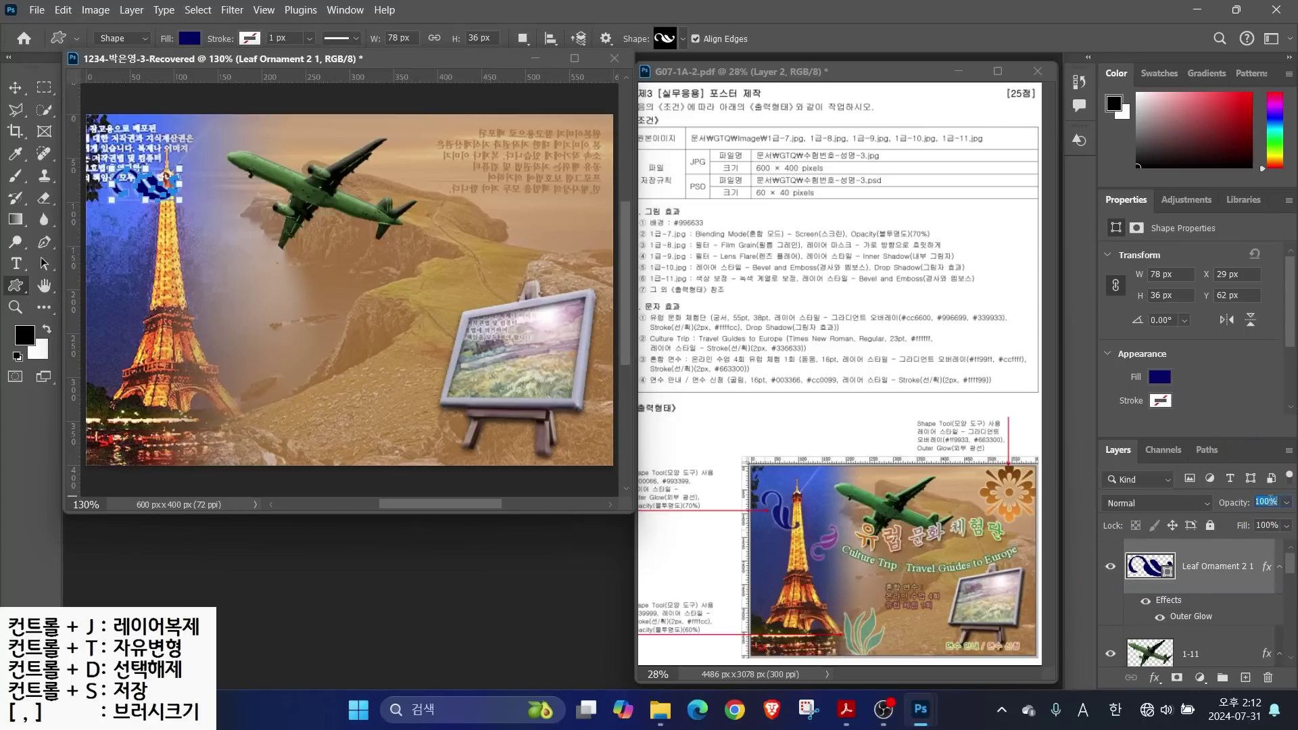
{"action": "type", "text": "70"}
{"action": "key", "text": "Return"}
{"action": "left_click_drag", "start_coordinate": [191, 201], "coordinate": [170, 229]}
{"action": "key", "text": "Return"}
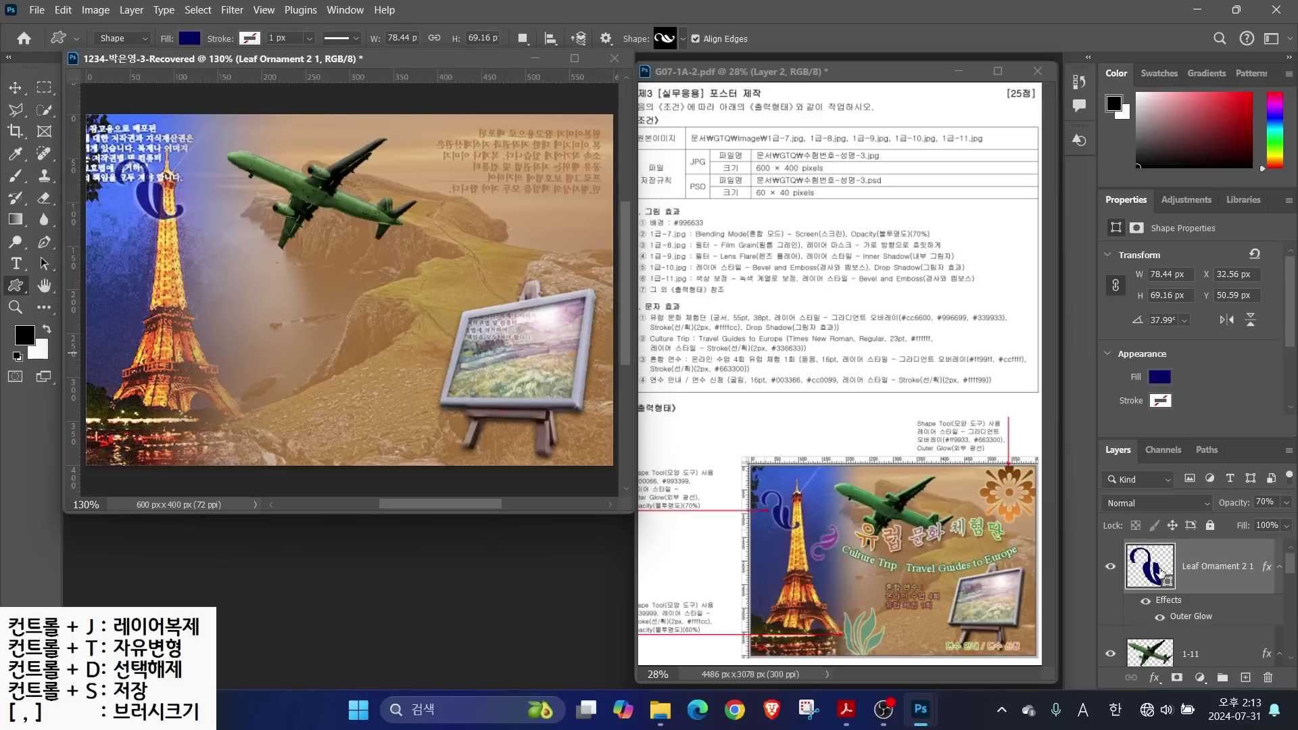
{"action": "key", "text": "ctrl+j"}
{"action": "key", "text": "ctrl+t"}
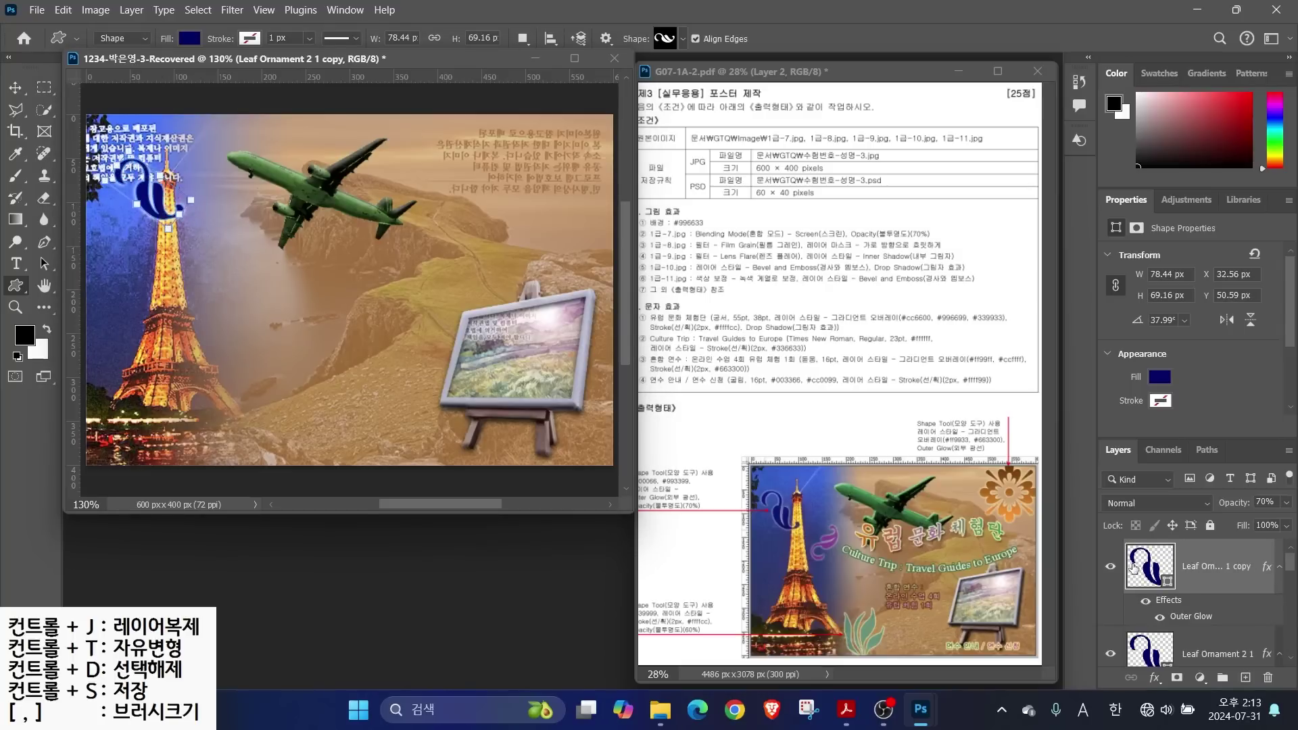
Move the ornament copy near the airplane, tilt it the other way, and fill it purple #993399
{"action": "left_click", "coordinate": [15, 87]}
{"action": "left_click_drag", "start_coordinate": [154, 188], "coordinate": [233, 238]}
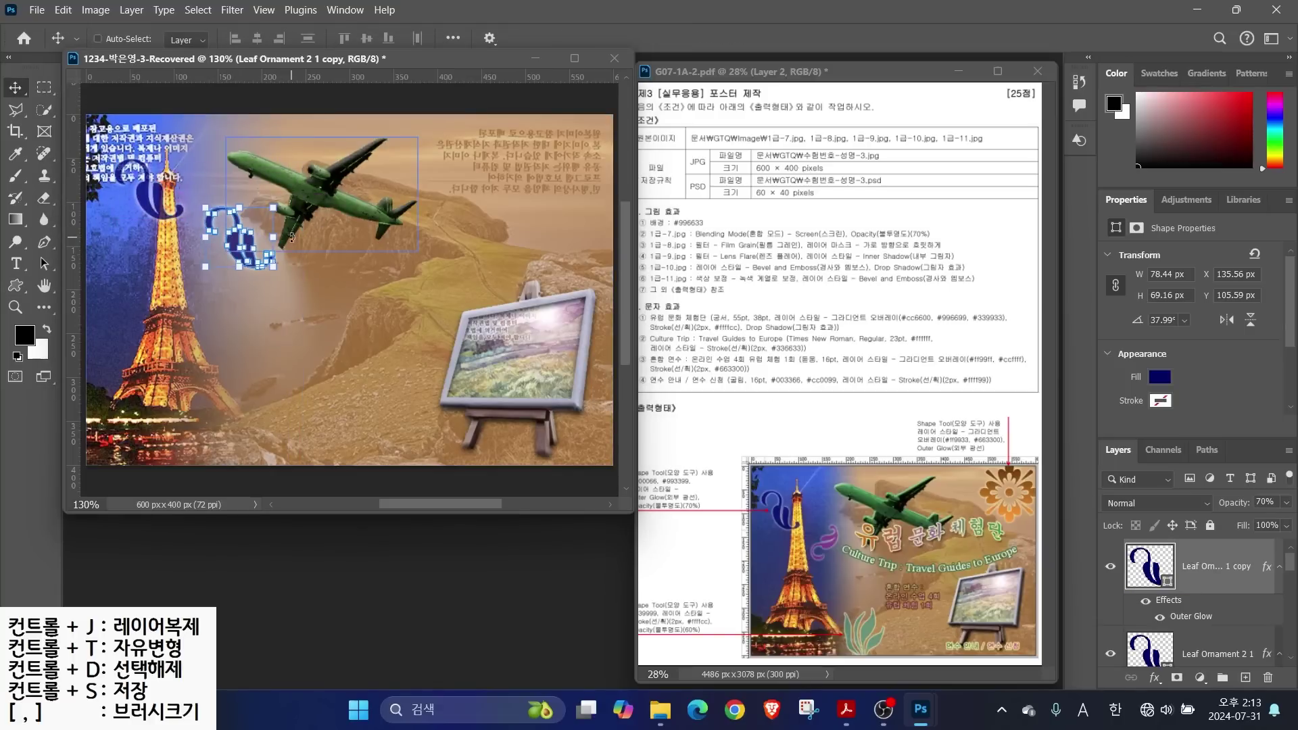
{"action": "left_click_drag", "start_coordinate": [288, 275], "coordinate": [254, 229]}
{"action": "key", "text": "Return"}
{"action": "double_click", "coordinate": [1149, 566]}
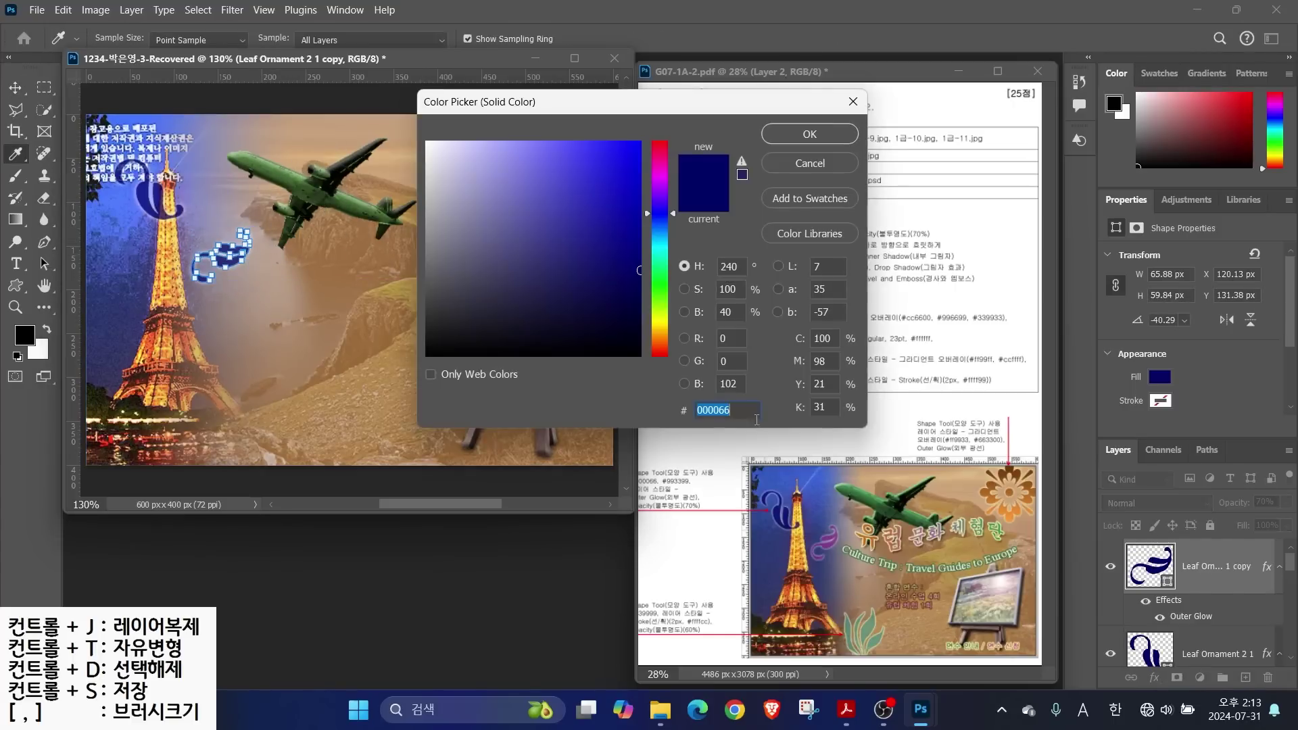
{"action": "type", "text": "993399"}
{"action": "key", "text": "Return"}
{"action": "key", "text": "u"}
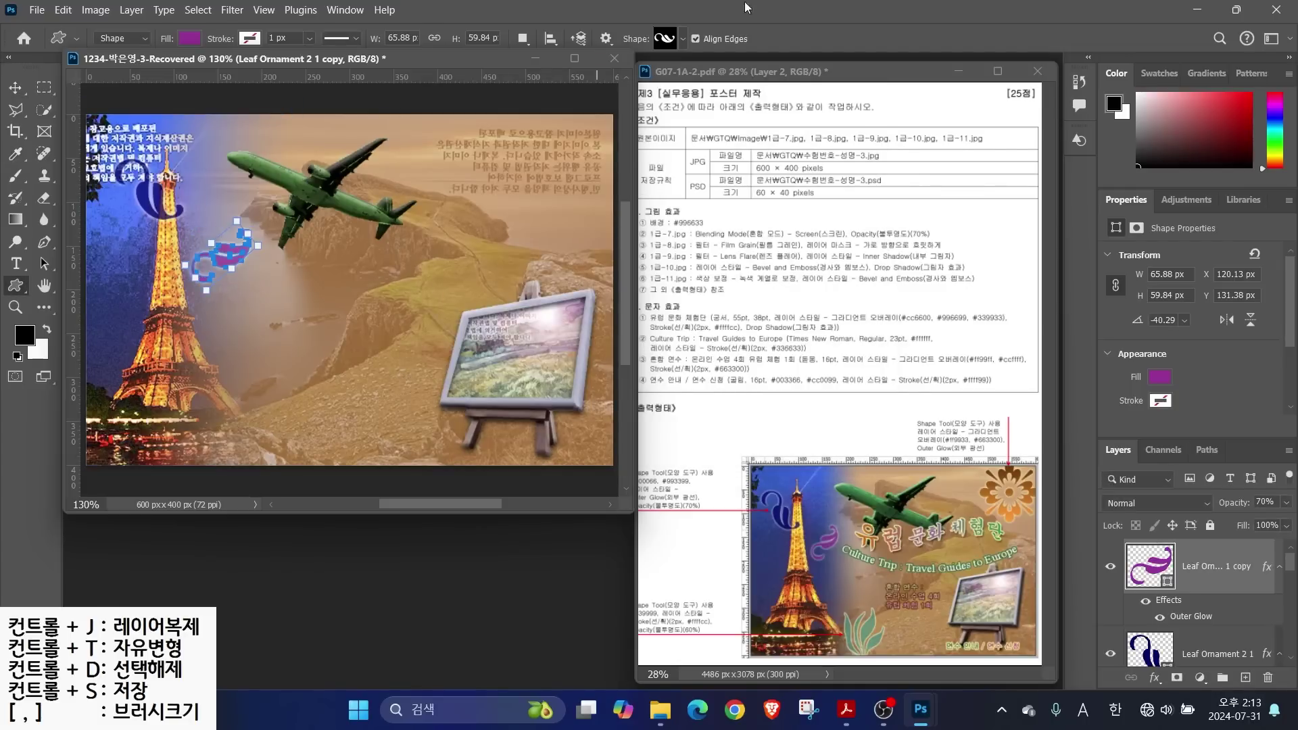
Draw a Grass 3 custom shape near the poster's bottom with a teal fill
{"action": "left_click", "coordinate": [666, 39]}
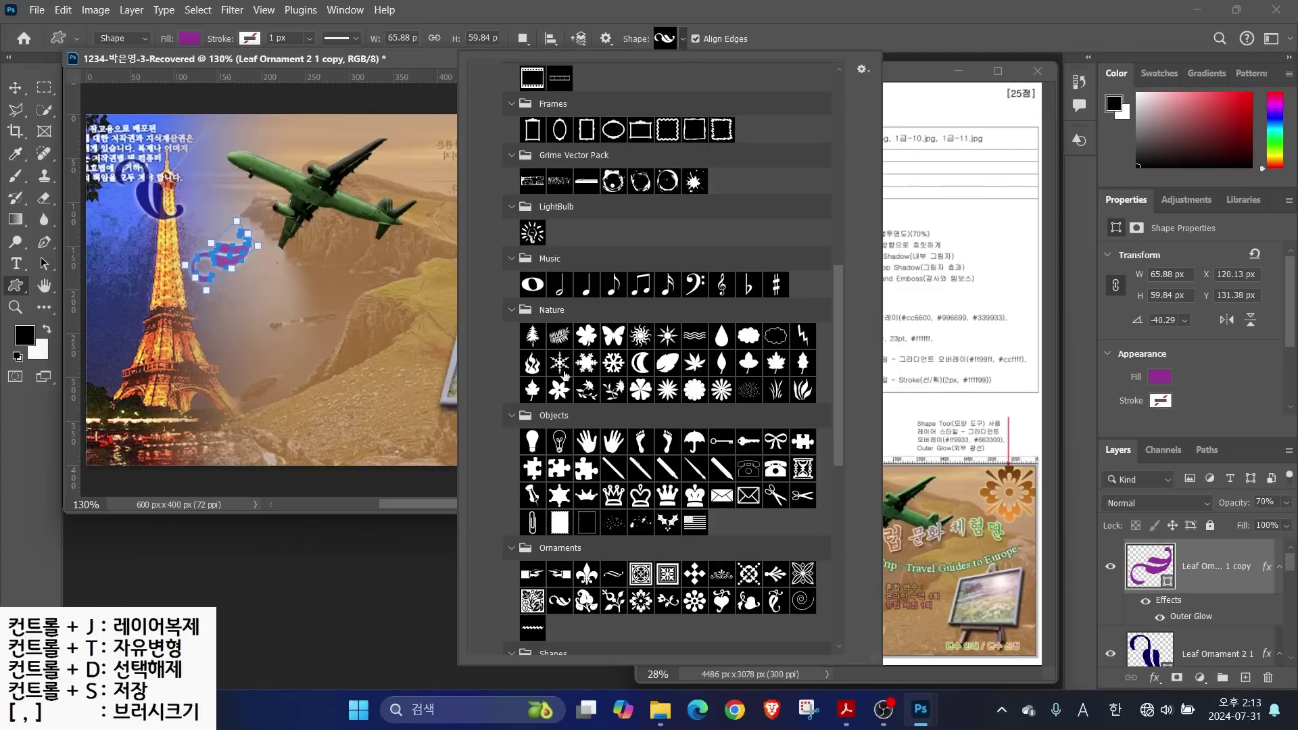
{"action": "double_click", "coordinate": [803, 389]}
{"action": "left_click_drag", "start_coordinate": [225, 378], "coordinate": [298, 465]}
{"action": "double_click", "coordinate": [1147, 565]}
{"action": "left_click", "coordinate": [770, 486]}
{"action": "left_click", "coordinate": [864, 629]}
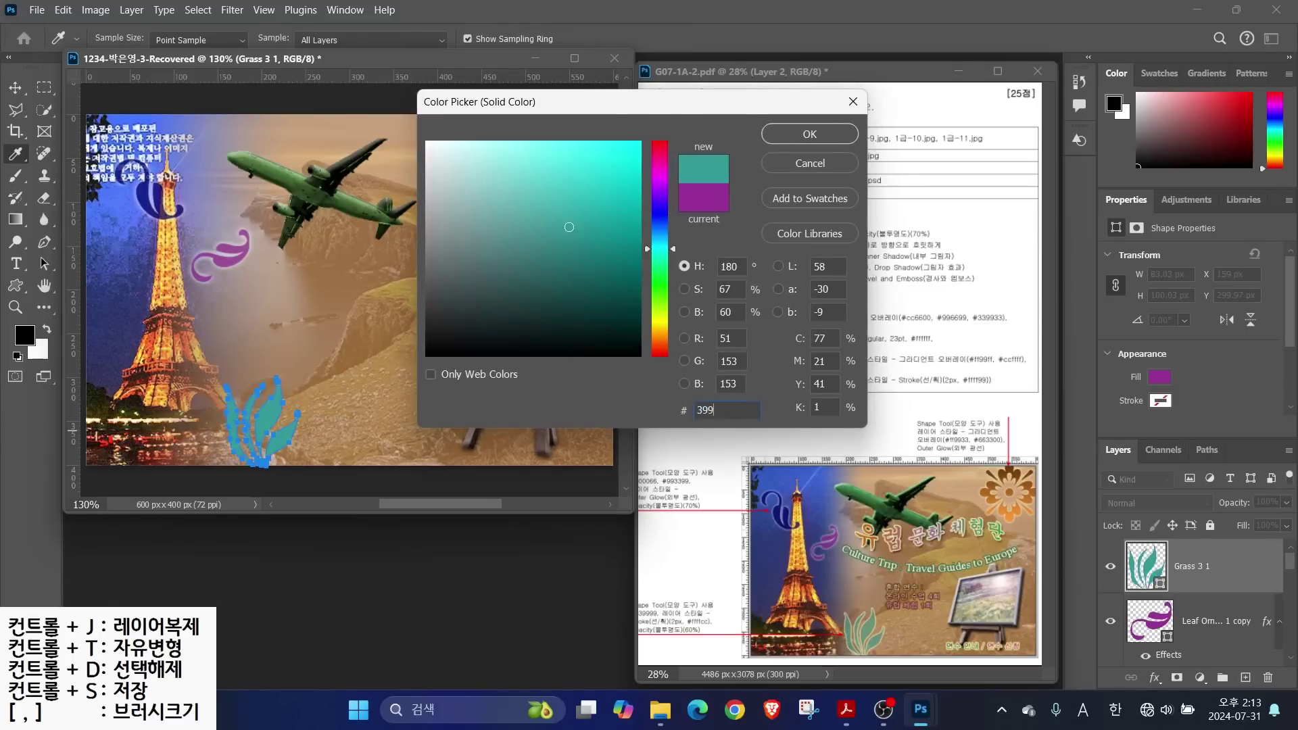
{"action": "key", "text": "Return"}
Give the grass shape a 2 px pale yellow #ffffcc Stroke and 60% opacity
{"action": "left_click", "coordinate": [1154, 677]}
{"action": "left_click", "coordinate": [1179, 551]}
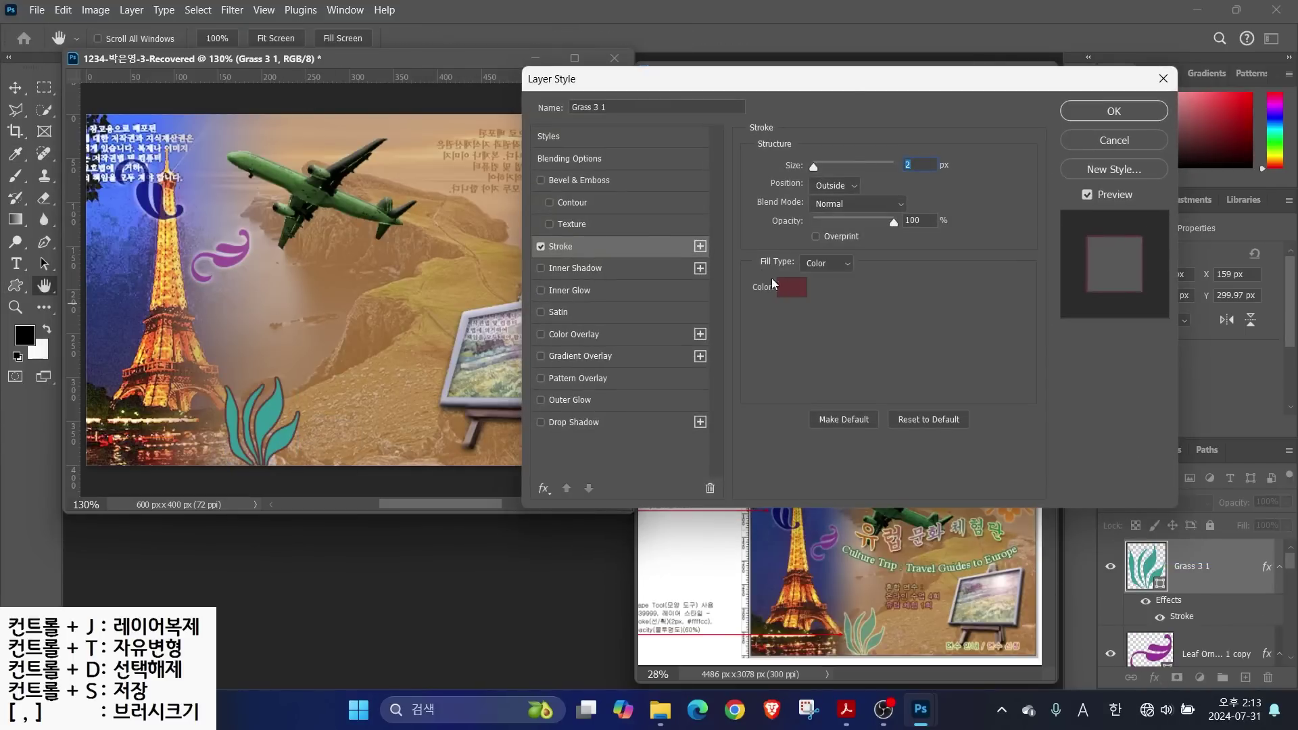
{"action": "left_click", "coordinate": [764, 282]}
{"action": "type", "text": "ffffcc"}
{"action": "key", "text": "Return"}
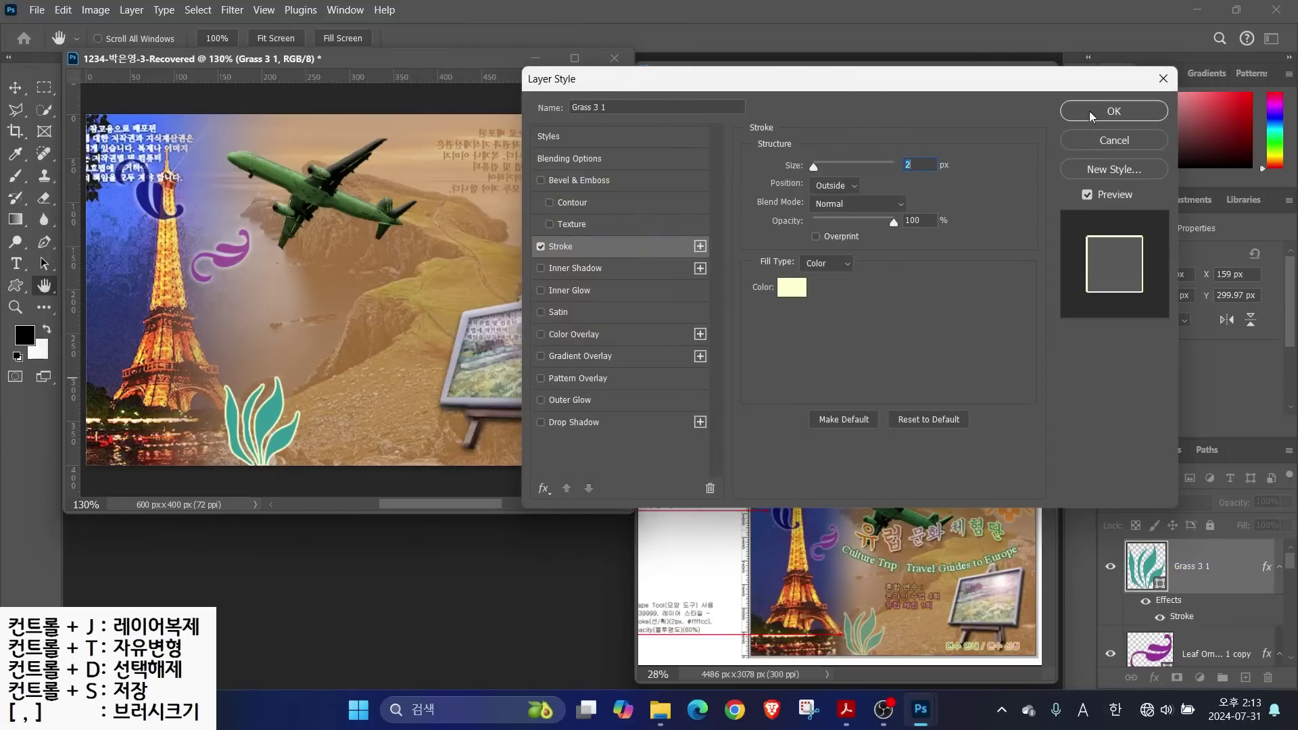
{"action": "left_click", "coordinate": [1080, 115]}
{"action": "left_click", "coordinate": [1268, 501]}
{"action": "type", "text": "60"}
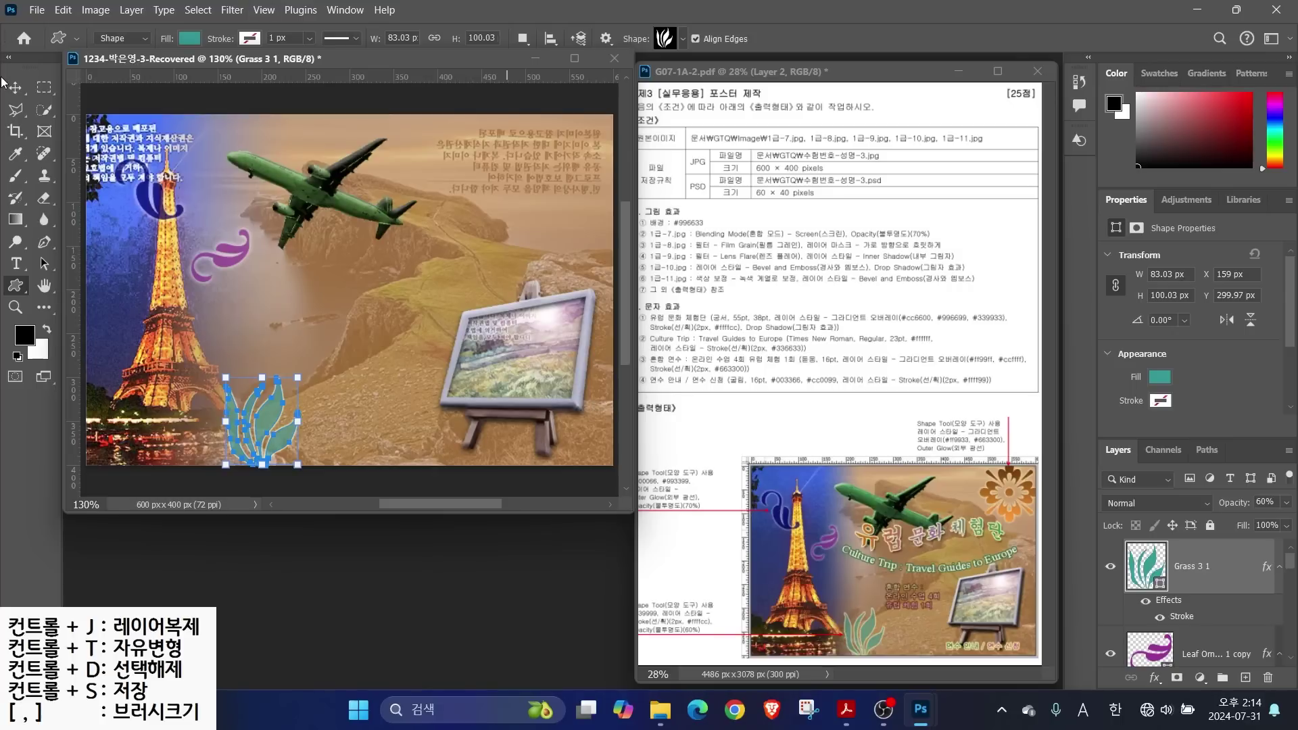
Draw a Floral Ornament 2 shape in the poster's top-right corner
{"action": "left_click", "coordinate": [674, 39]}
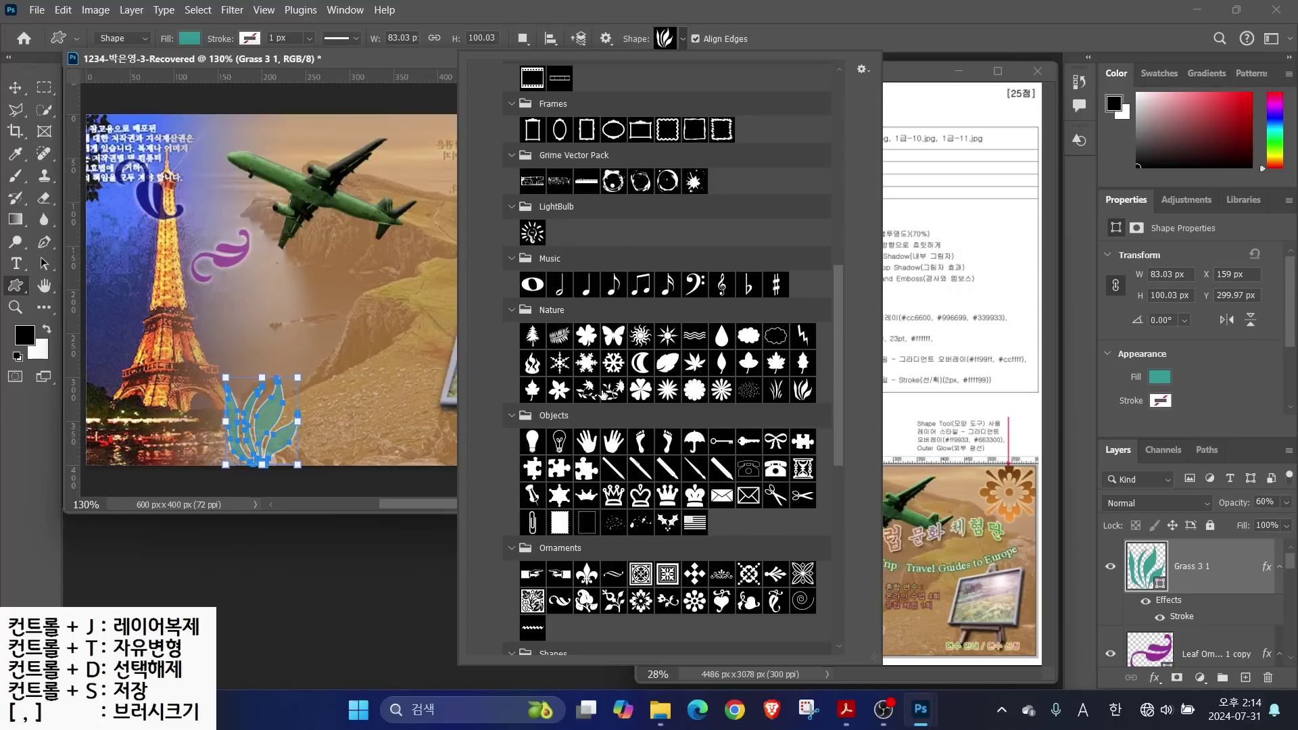
{"action": "scroll", "coordinate": [834, 323], "scroll_direction": "down", "scroll_amount": 5}
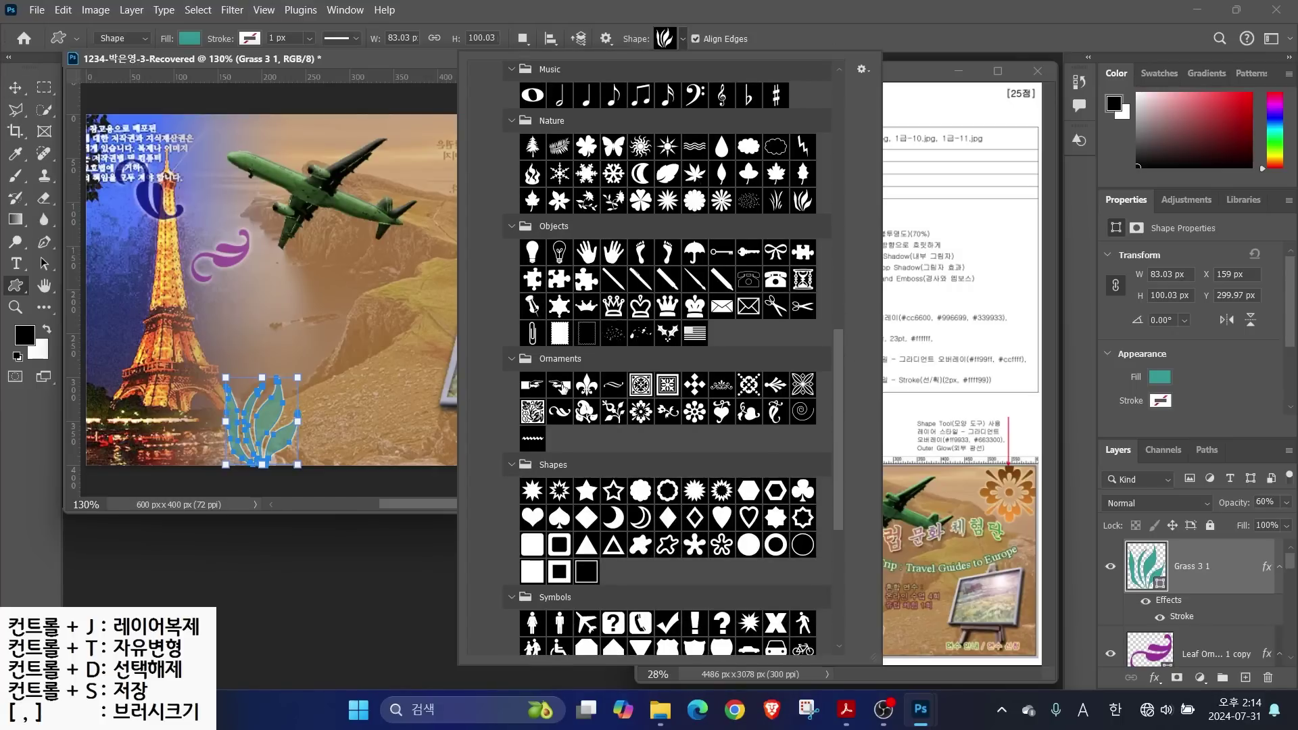
{"action": "left_click", "coordinate": [641, 412]}
{"action": "left_click_drag", "start_coordinate": [494, 138], "coordinate": [608, 250]}
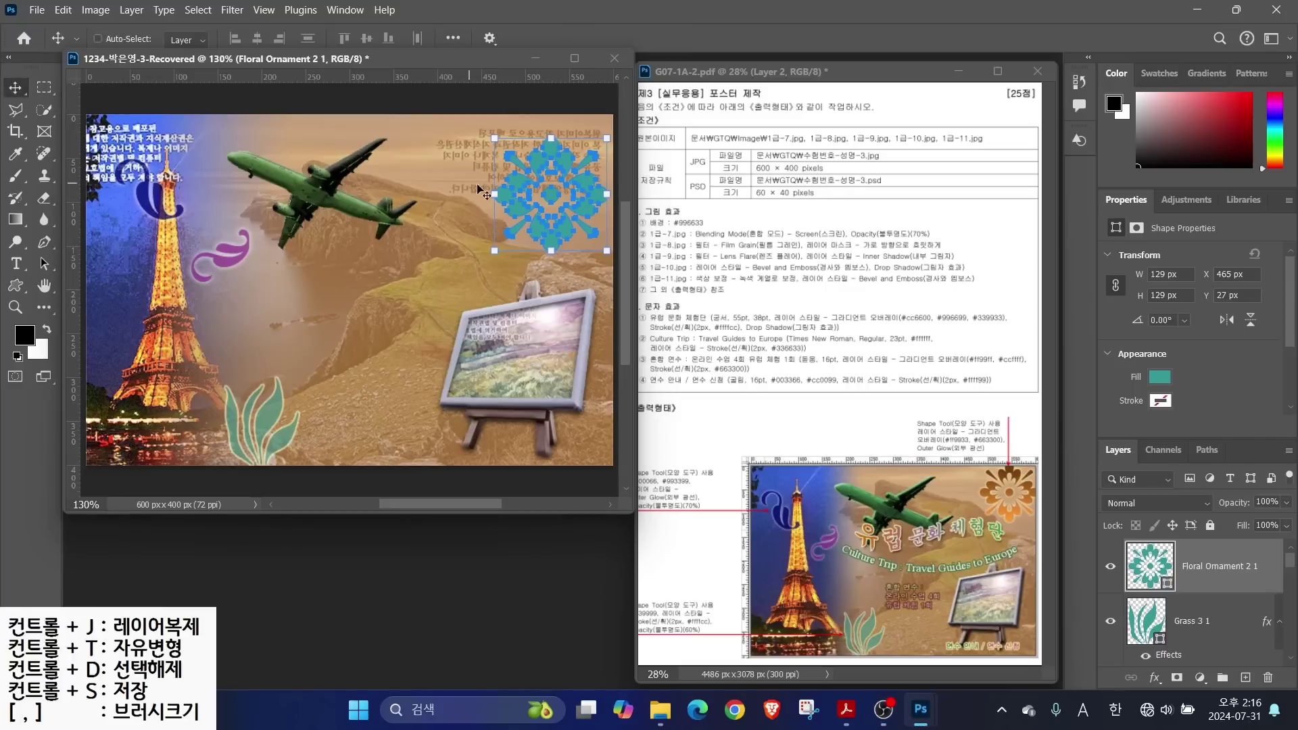
{"action": "left_click_drag", "start_coordinate": [534, 152], "coordinate": [546, 177]}
{"action": "key", "text": "ctrl+t"}
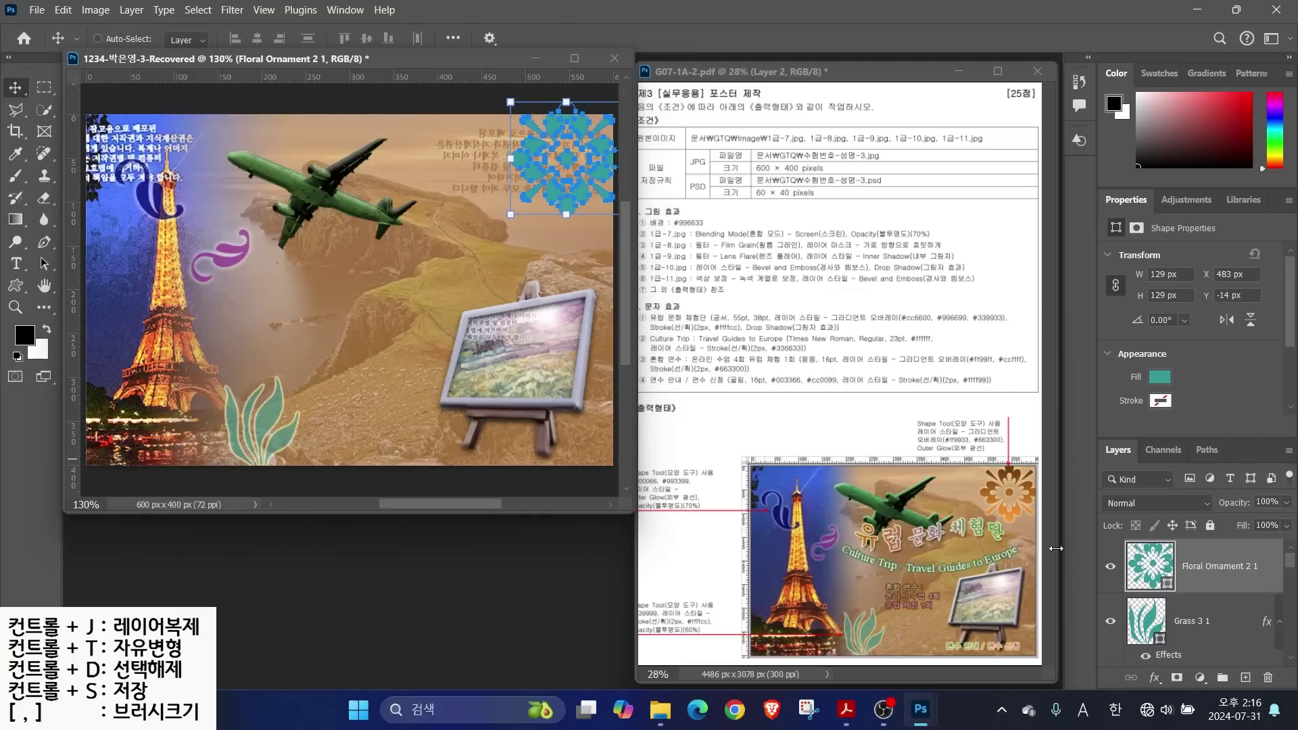
Give the floral ornament an orange #ff6600 to dark brown #663300 Gradient Overlay plus Outer Glow
{"action": "left_click", "coordinate": [1193, 621]}
{"action": "left_click", "coordinate": [1155, 677]}
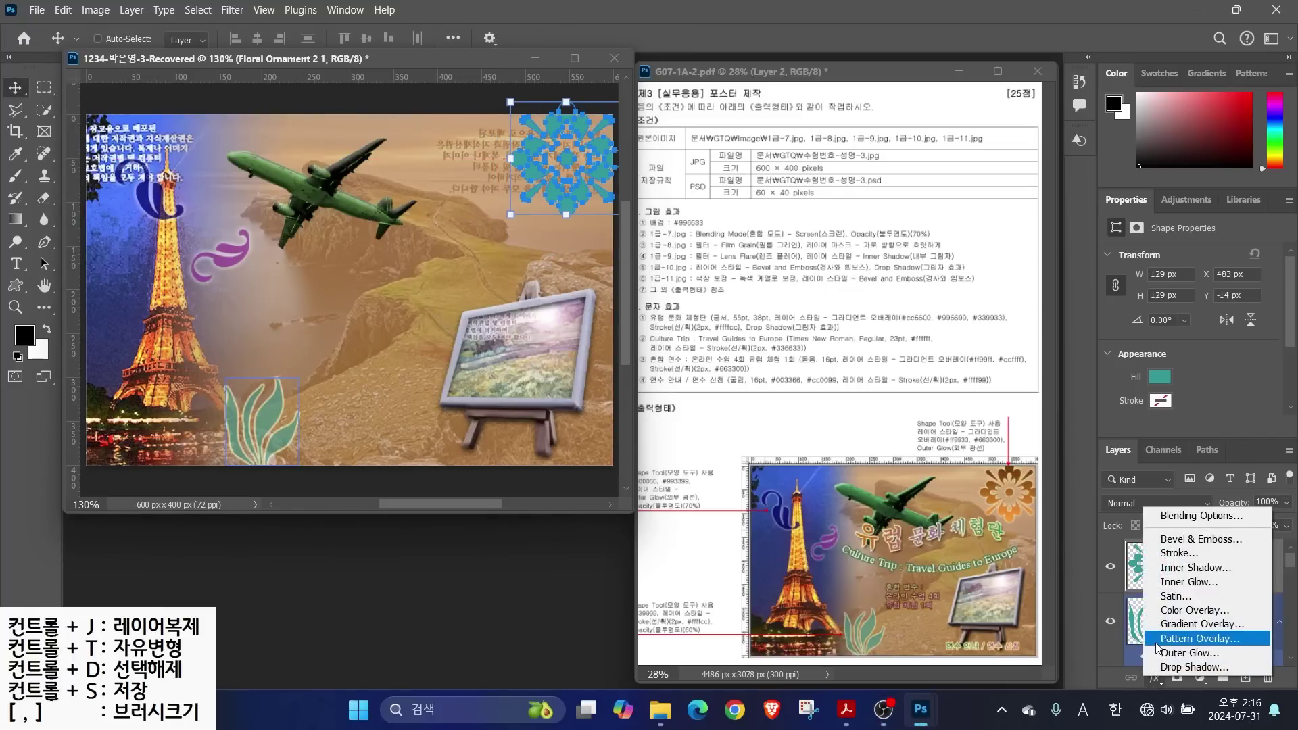
{"action": "left_click", "coordinate": [1160, 624]}
{"action": "left_click", "coordinate": [811, 203]}
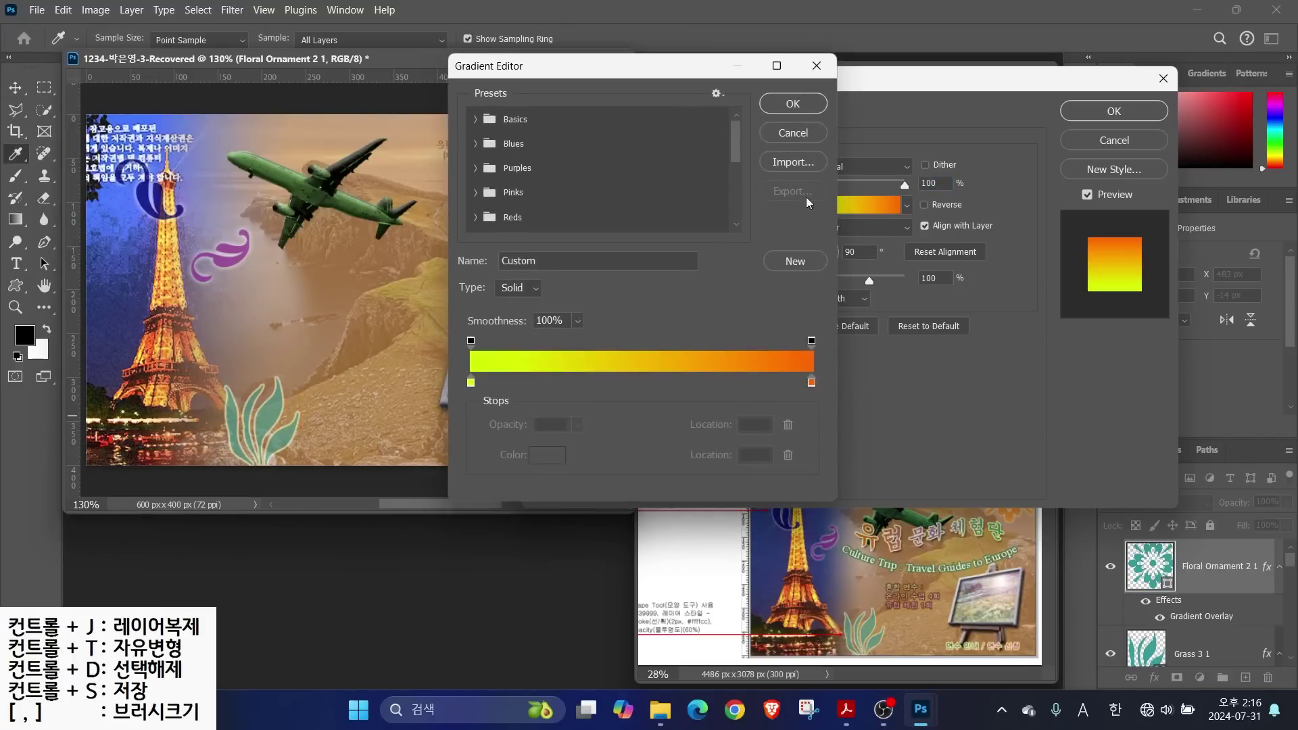
{"action": "left_click", "coordinate": [472, 384]}
{"action": "left_click", "coordinate": [545, 457]}
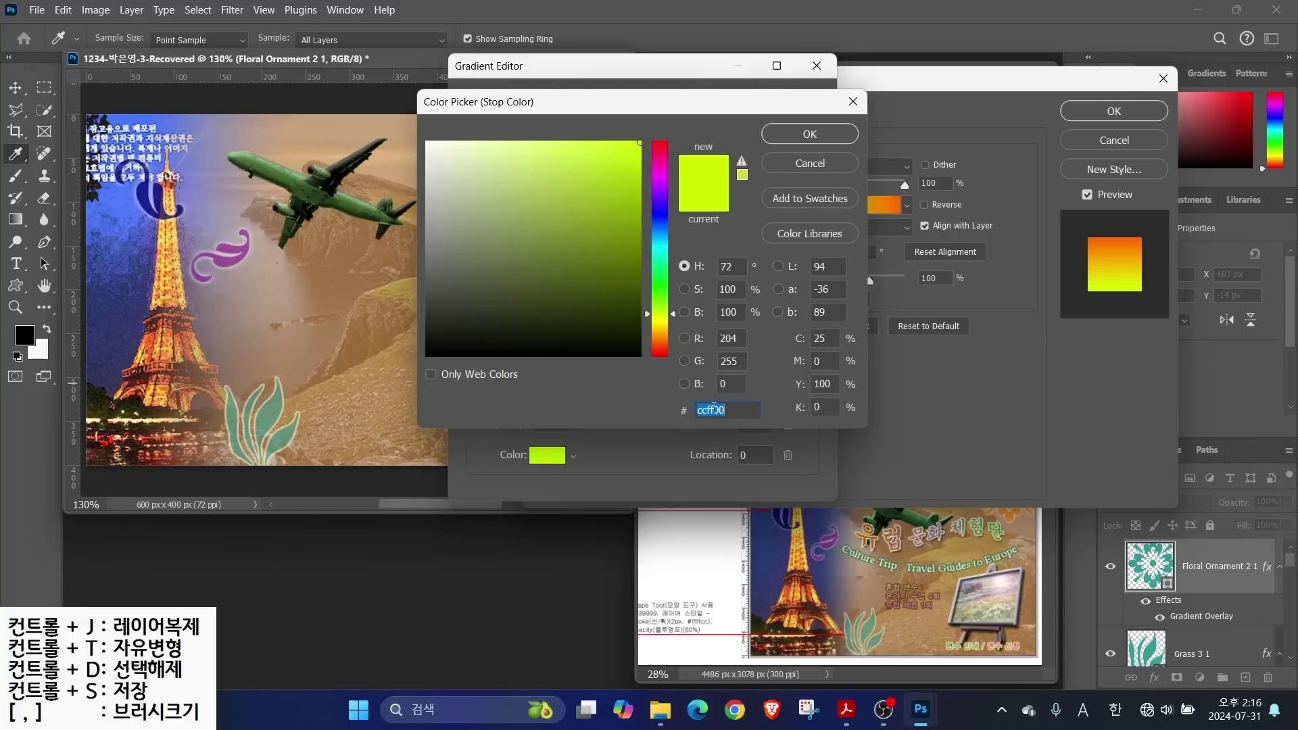
{"action": "type", "text": "ff6600"}
{"action": "key", "text": "Return"}
{"action": "left_click", "coordinate": [811, 380]}
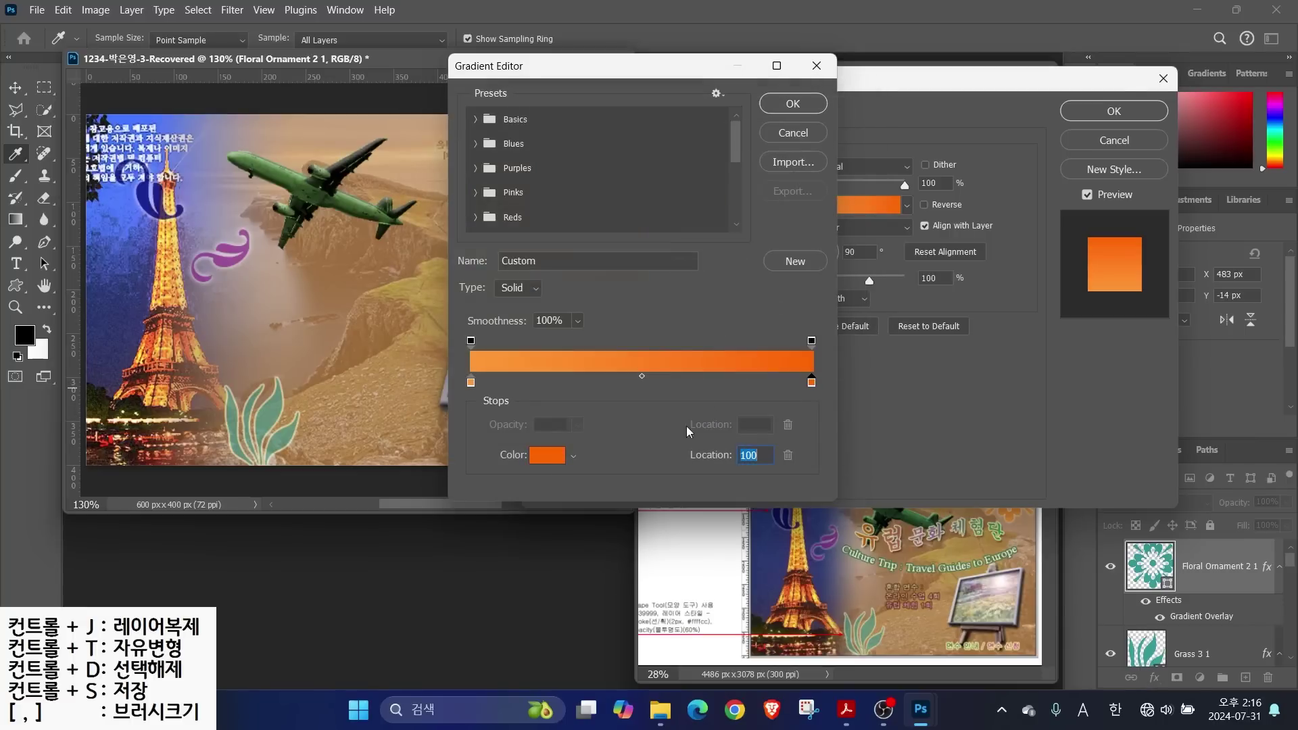
{"action": "left_click", "coordinate": [547, 455]}
{"action": "type", "text": "663300"}
{"action": "key", "text": "Return"}
{"action": "left_click", "coordinate": [778, 101]}
{"action": "left_click", "coordinate": [570, 399]}
{"action": "left_click", "coordinate": [1114, 111]}
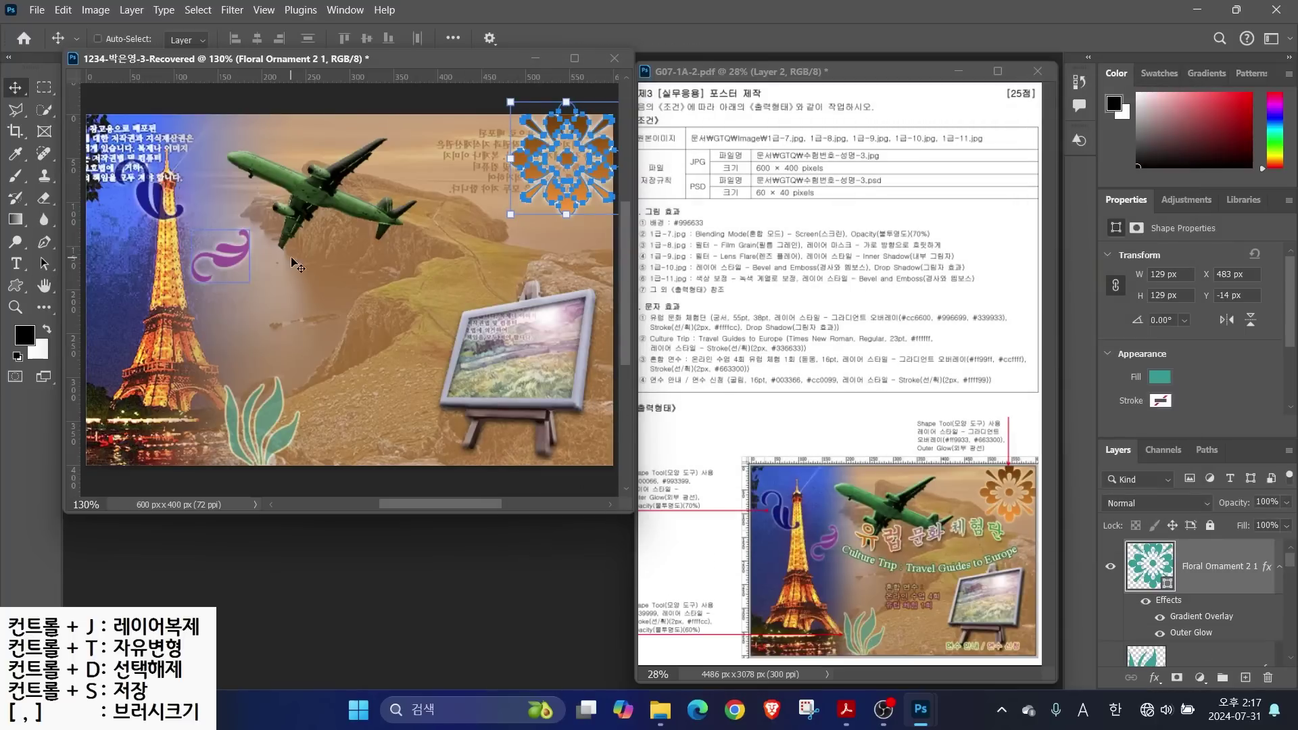
Type the title '유럽 문화 체험단' in the middle of the poster
{"action": "left_click", "coordinate": [17, 264]}
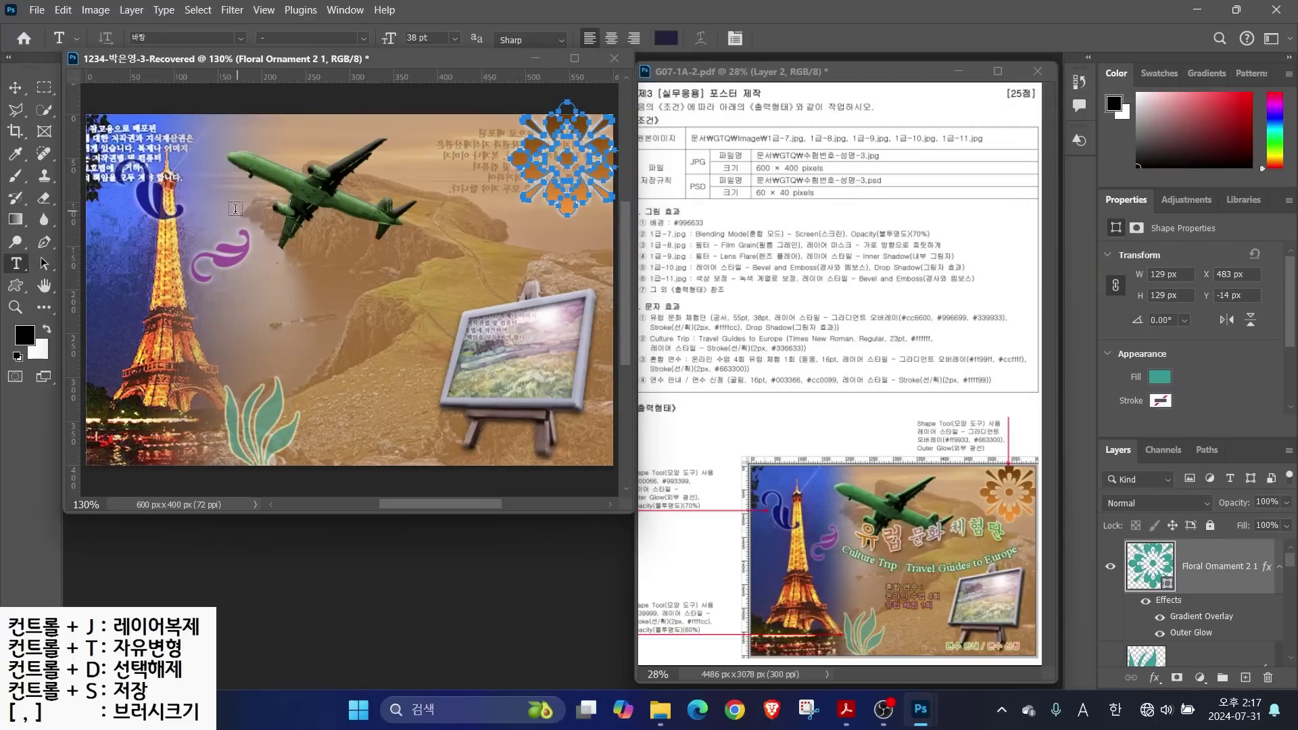
{"action": "left_click", "coordinate": [270, 277]}
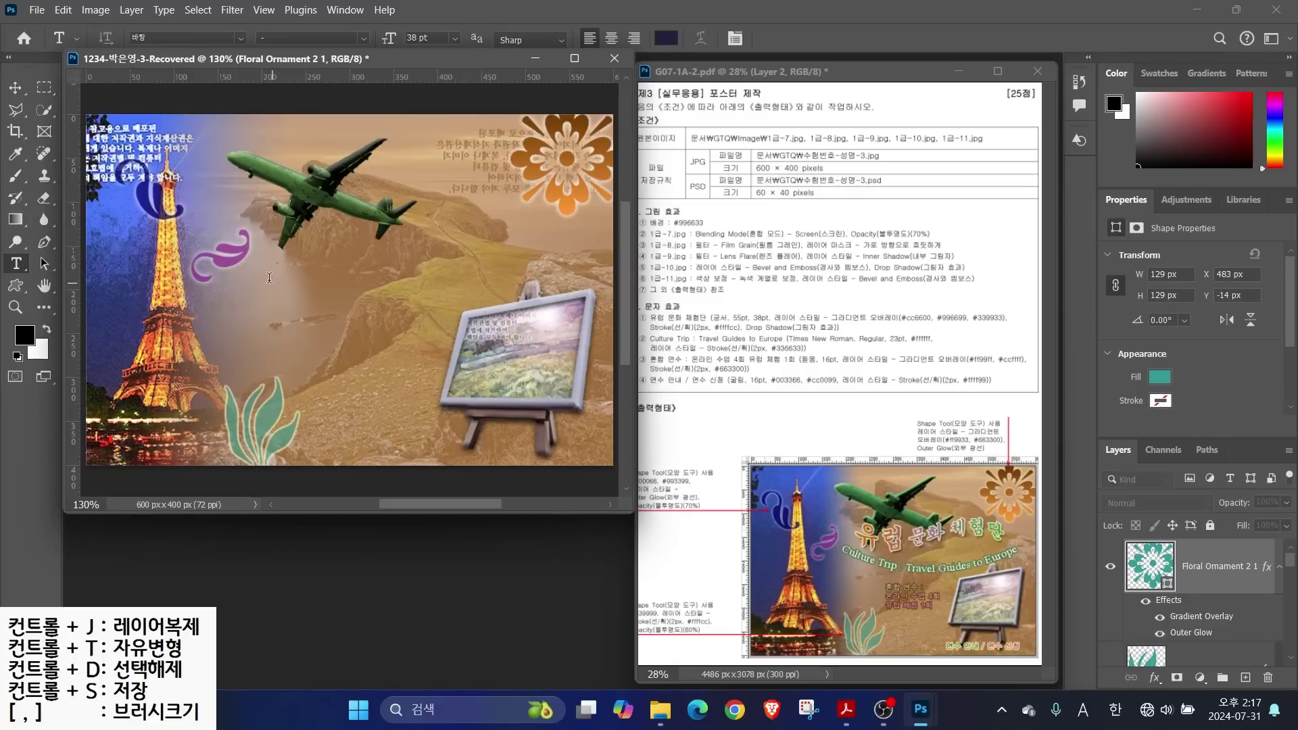
{"action": "key", "text": "Hangul"}
{"action": "type", "text": "유럽 문화 체험단"}
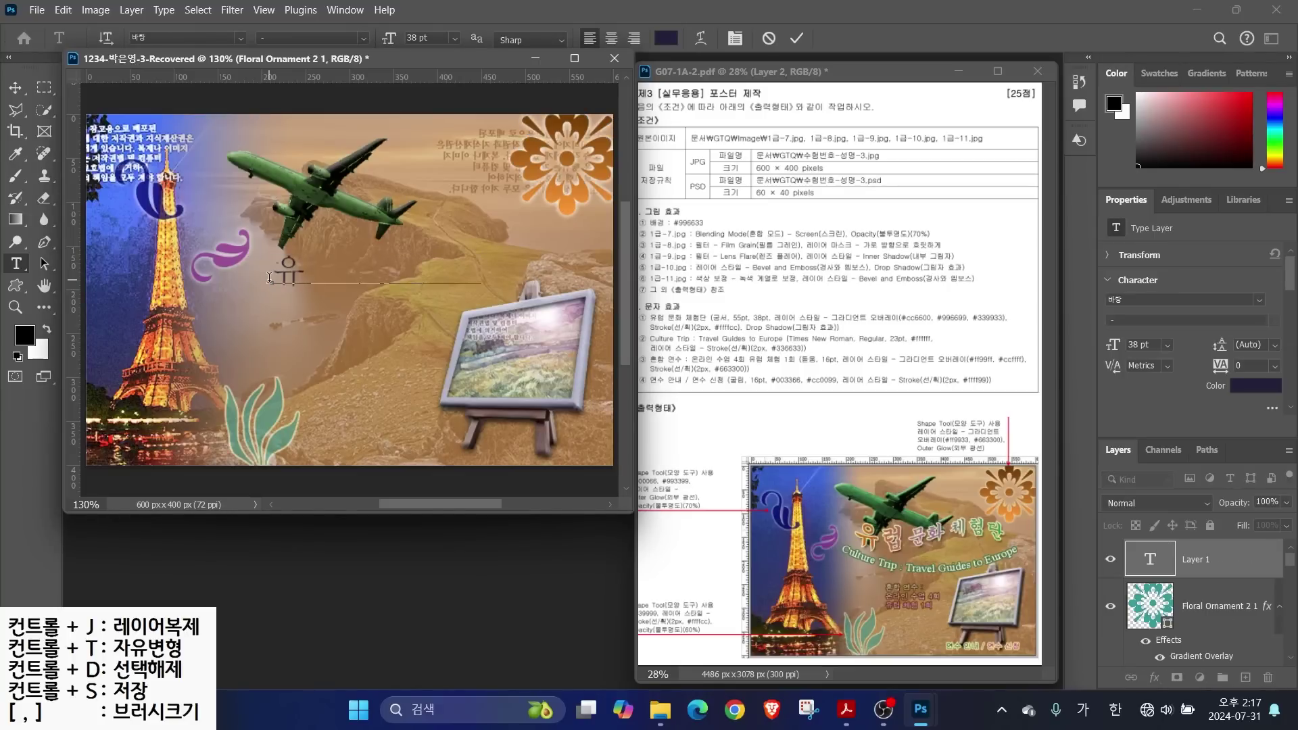
{"action": "key", "text": "ctrl+Return"}
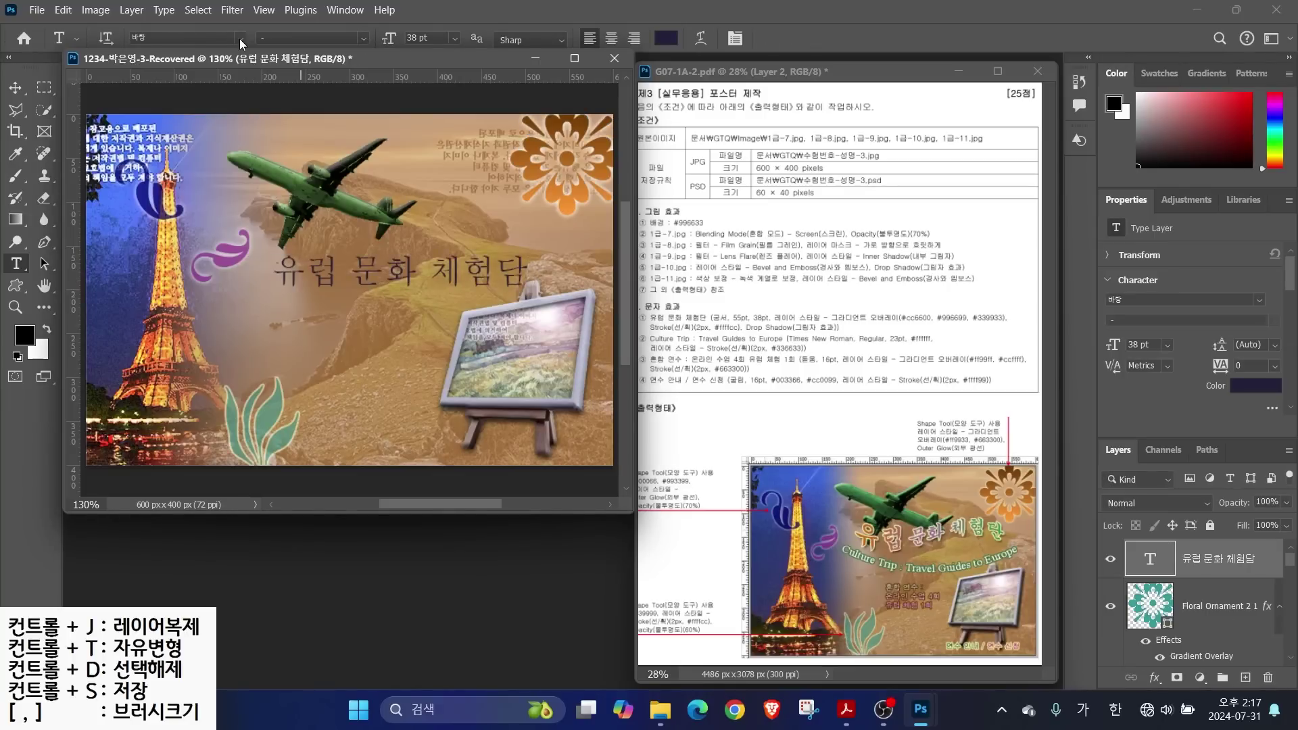
Set the title in 궁서 at 55 pt, part at 38 pt, and correct the last character to 단
{"action": "left_click", "coordinate": [240, 38]}
{"action": "left_click", "coordinate": [359, 206]}
{"action": "type", "text": "55"}
{"action": "key", "text": "Return"}
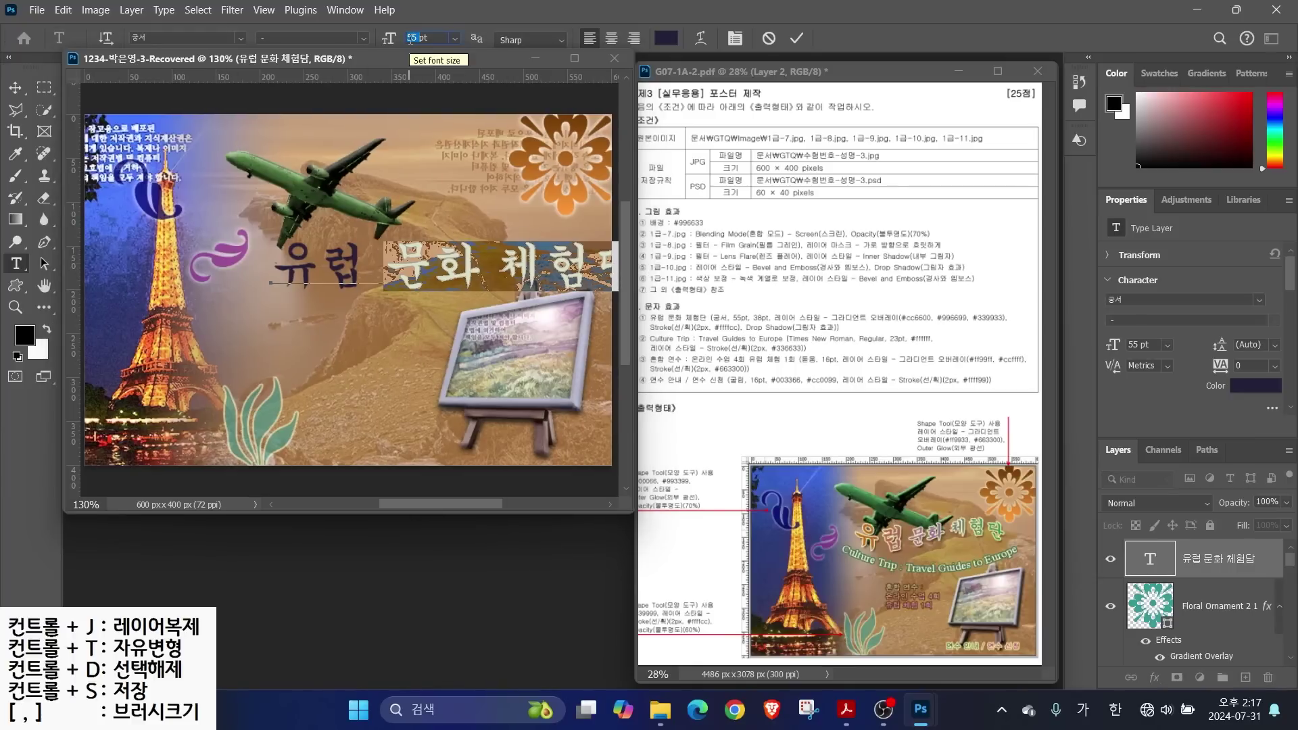
{"action": "type", "text": "38"}
{"action": "key", "text": "Return"}
{"action": "left_click_drag", "start_coordinate": [528, 270], "coordinate": [564, 272]}
{"action": "type", "text": "단"}
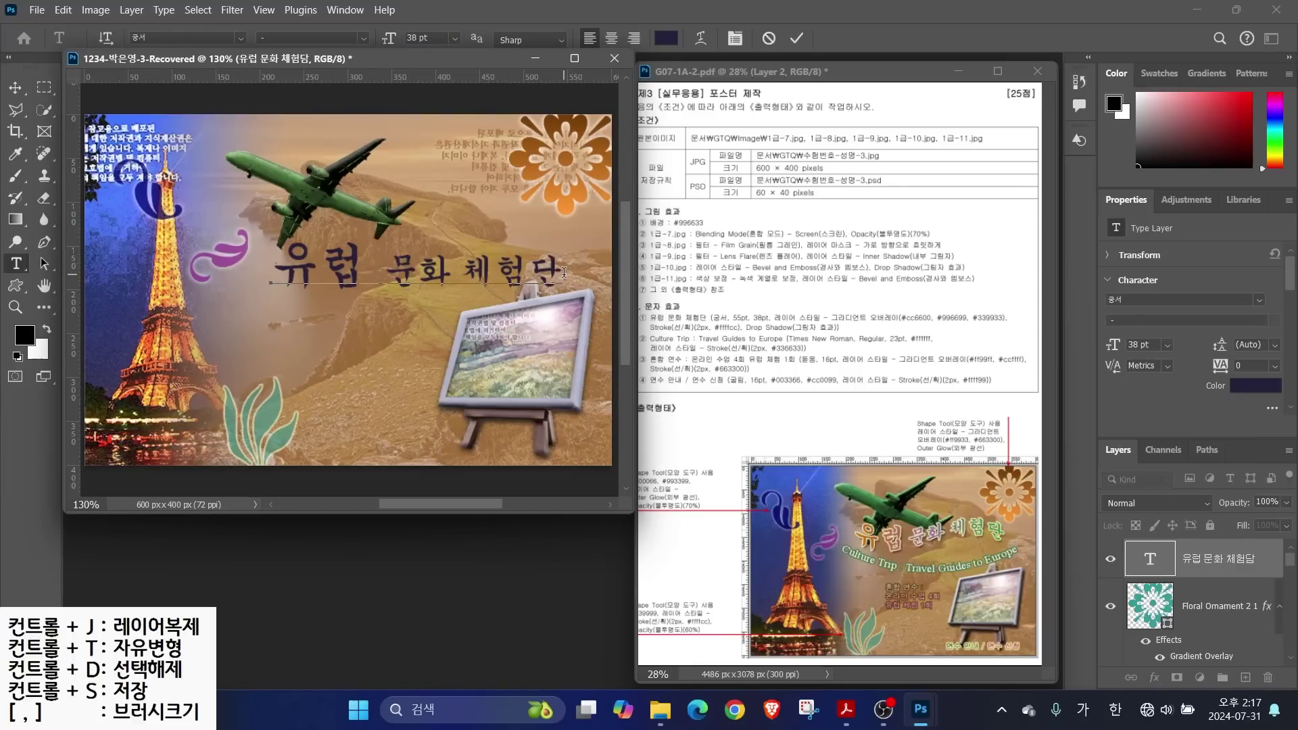
Add a Gradient Overlay to the title starting from orange #cc6600
{"action": "left_click", "coordinate": [1154, 677]}
{"action": "left_click", "coordinate": [1167, 624]}
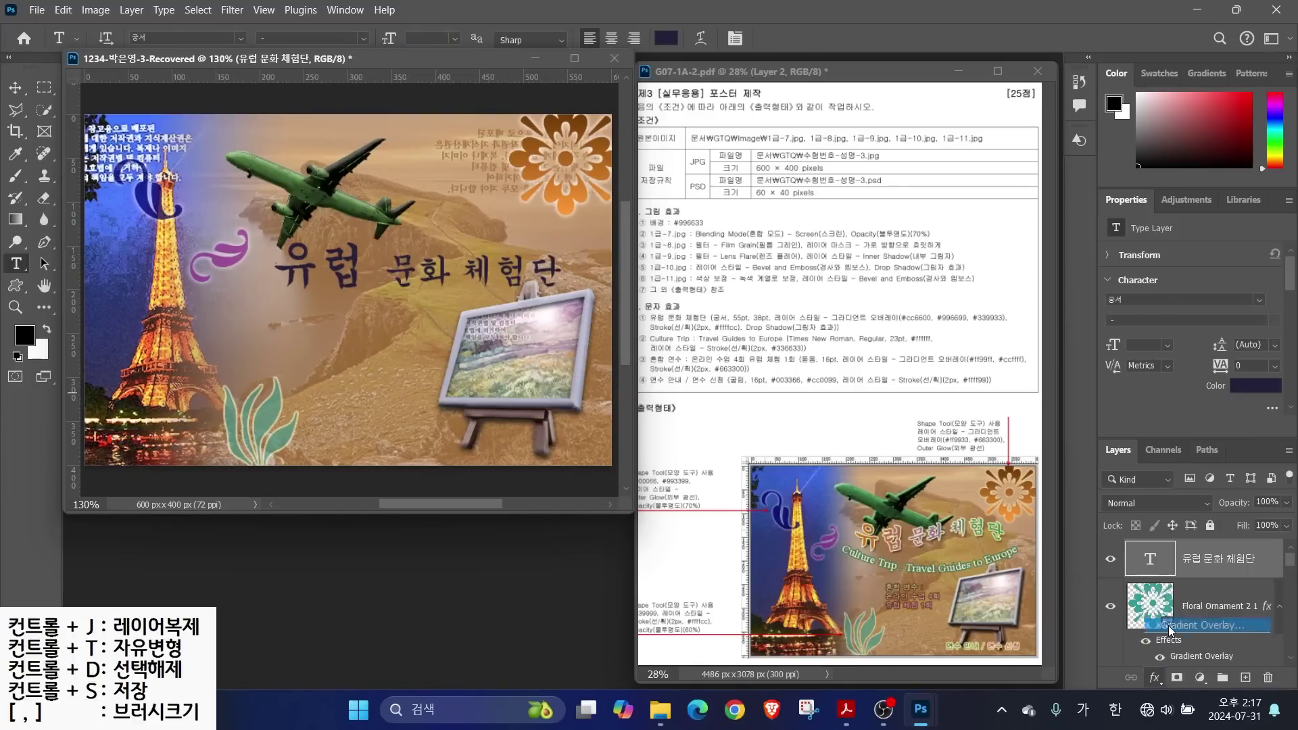
{"action": "left_click", "coordinate": [869, 204]}
{"action": "key", "text": "alt"}
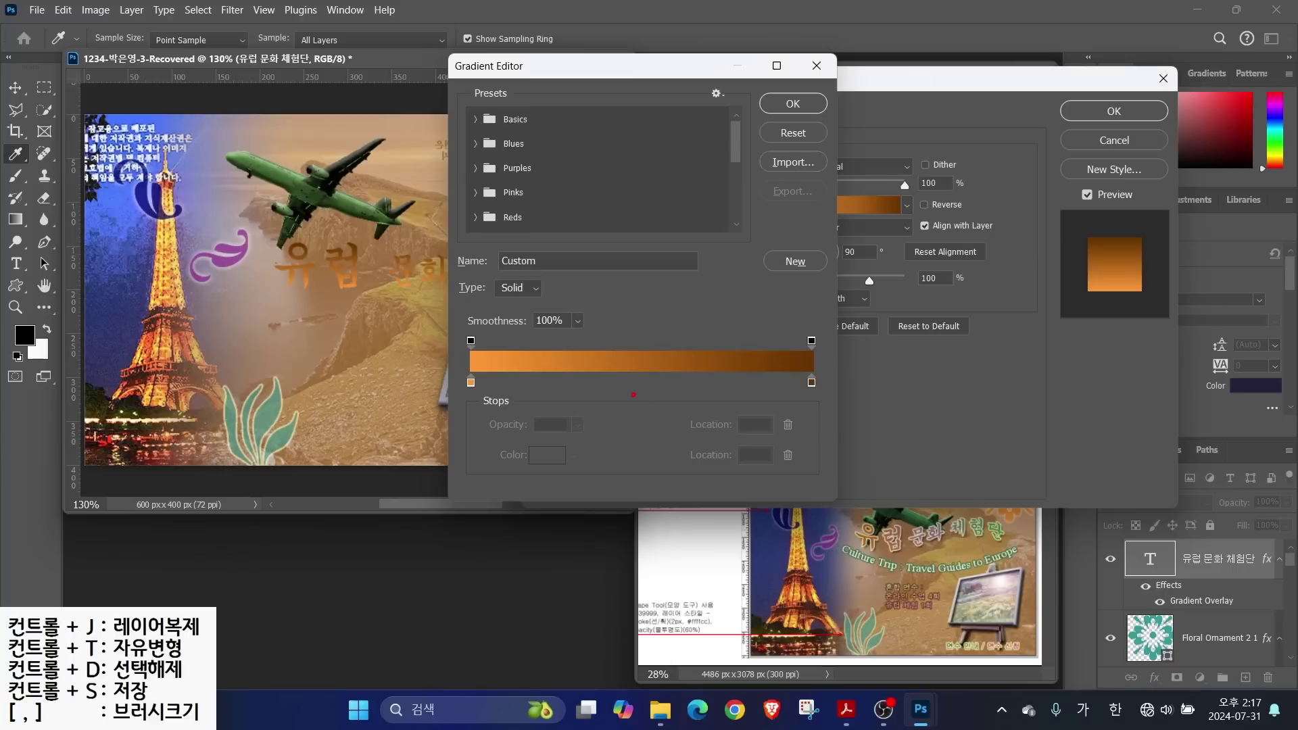
{"action": "mouse_move", "coordinate": [487, 398]}
{"action": "left_mouse_down"}
{"action": "mouse_move", "coordinate": [448, 393]}
{"action": "mouse_move", "coordinate": [484, 365]}
{"action": "left_mouse_up"}
{"action": "left_click_drag", "start_coordinate": [826, 392], "coordinate": [826, 406]}
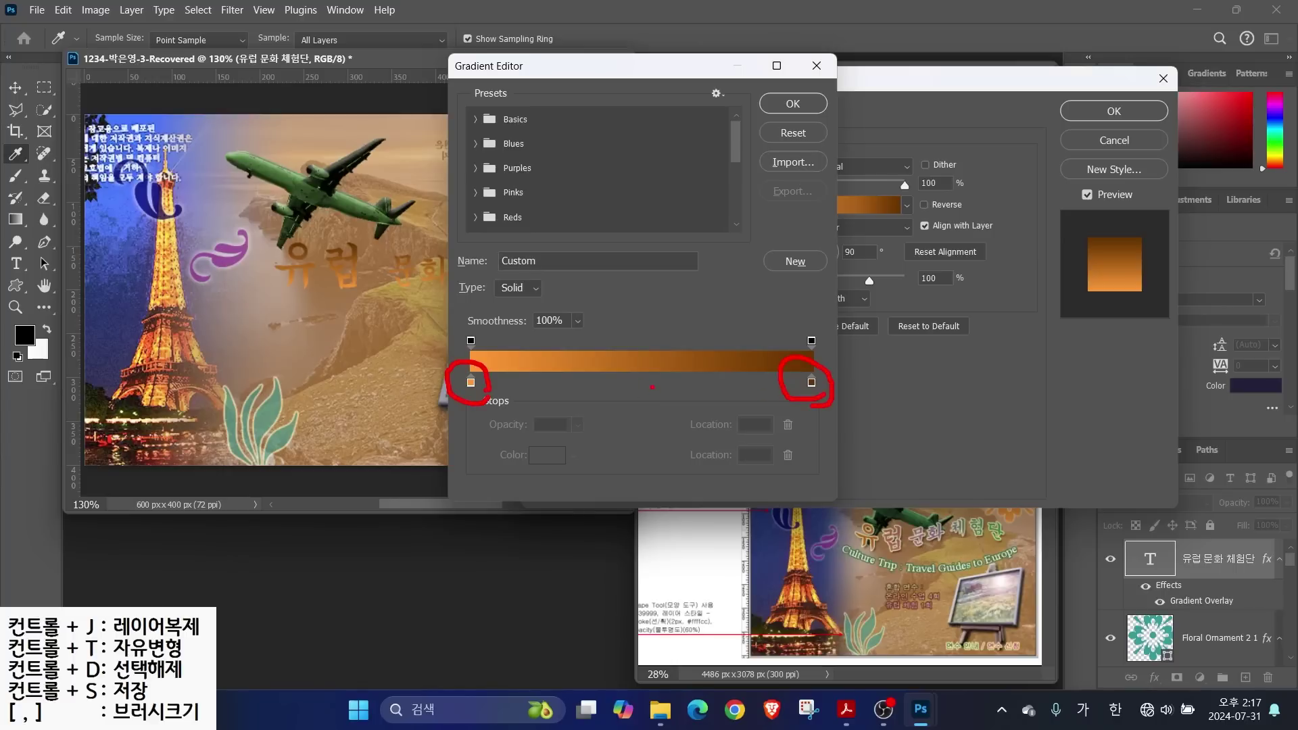
{"action": "key", "text": "Escape"}
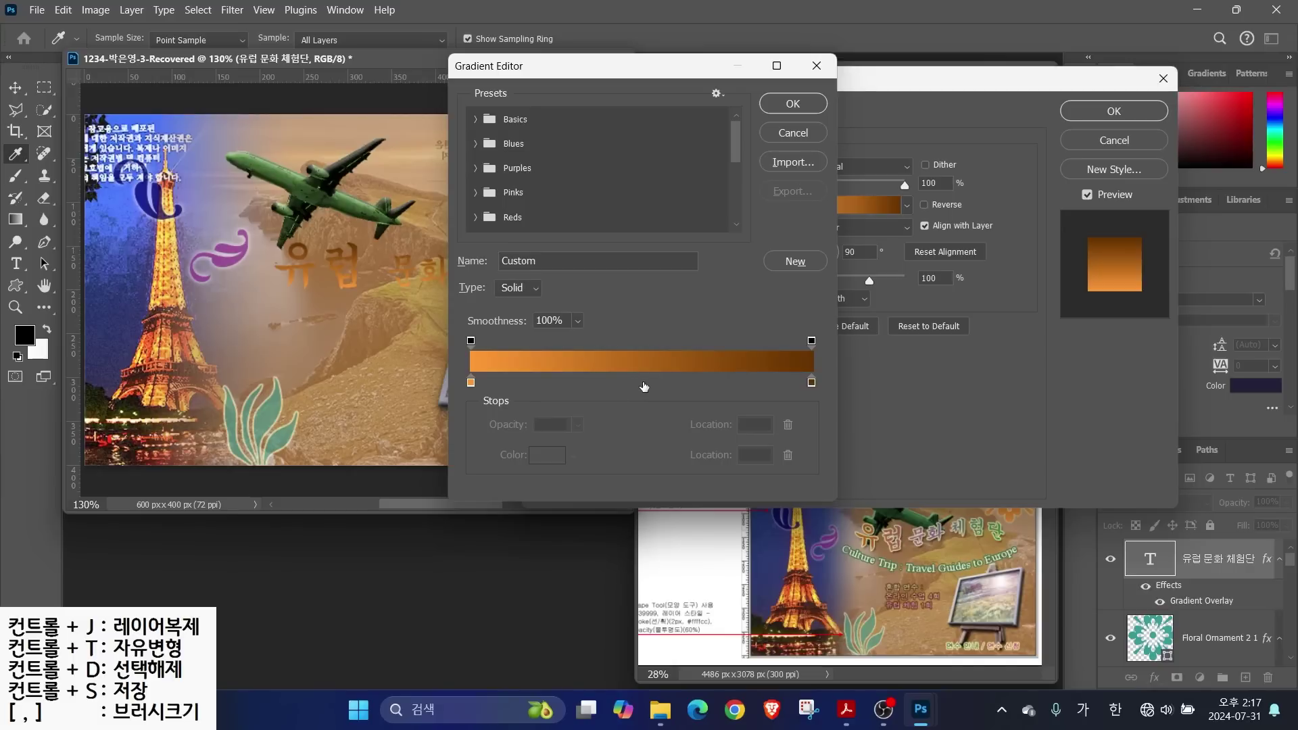
{"action": "left_click", "coordinate": [633, 384]}
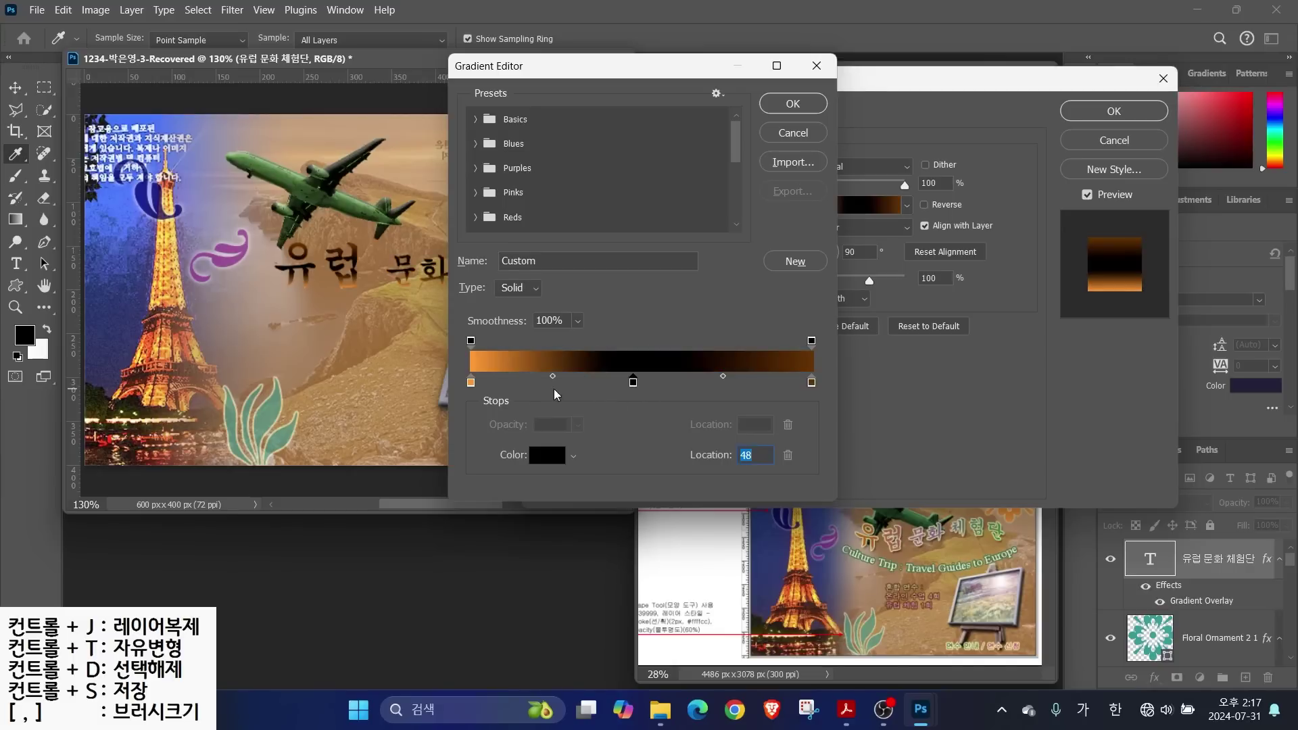
{"action": "left_click", "coordinate": [472, 384]}
{"action": "double_click", "coordinate": [471, 384]}
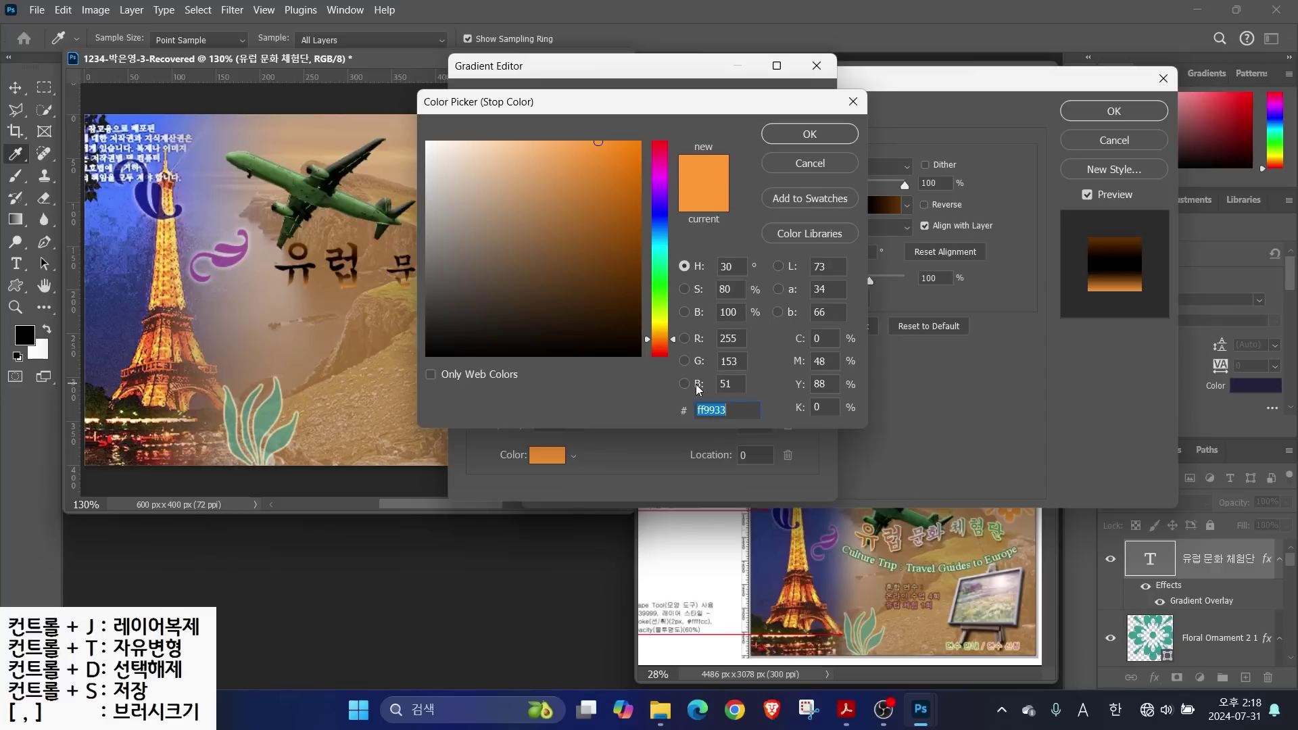
{"action": "type", "text": "cc6600"}
{"action": "key", "text": "Return"}
Add a purple #996699 middle stop and a green stop, and change the gradient's direction
{"action": "double_click", "coordinate": [633, 383]}
{"action": "type", "text": "996699"}
{"action": "key", "text": "Return"}
{"action": "double_click", "coordinate": [580, 382]}
{"action": "key", "text": "Return"}
{"action": "left_click", "coordinate": [792, 104]}
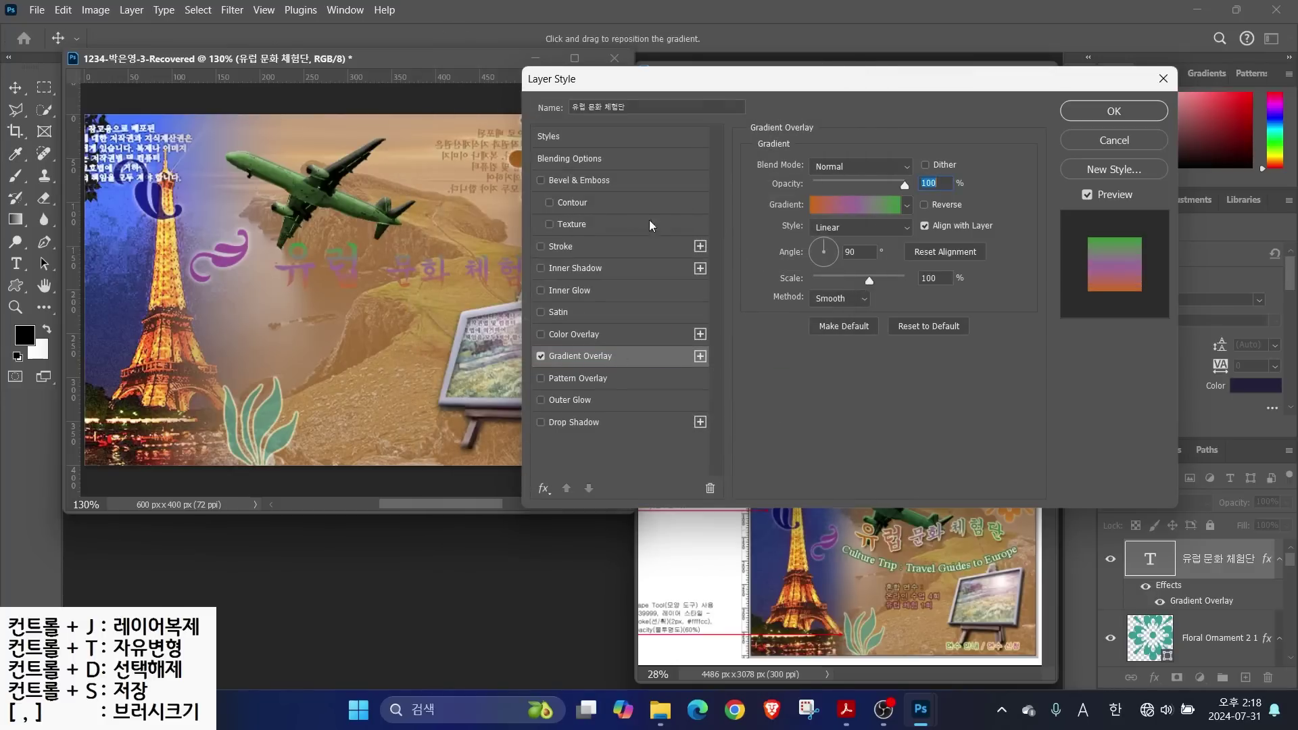
{"action": "left_click", "coordinate": [837, 253]}
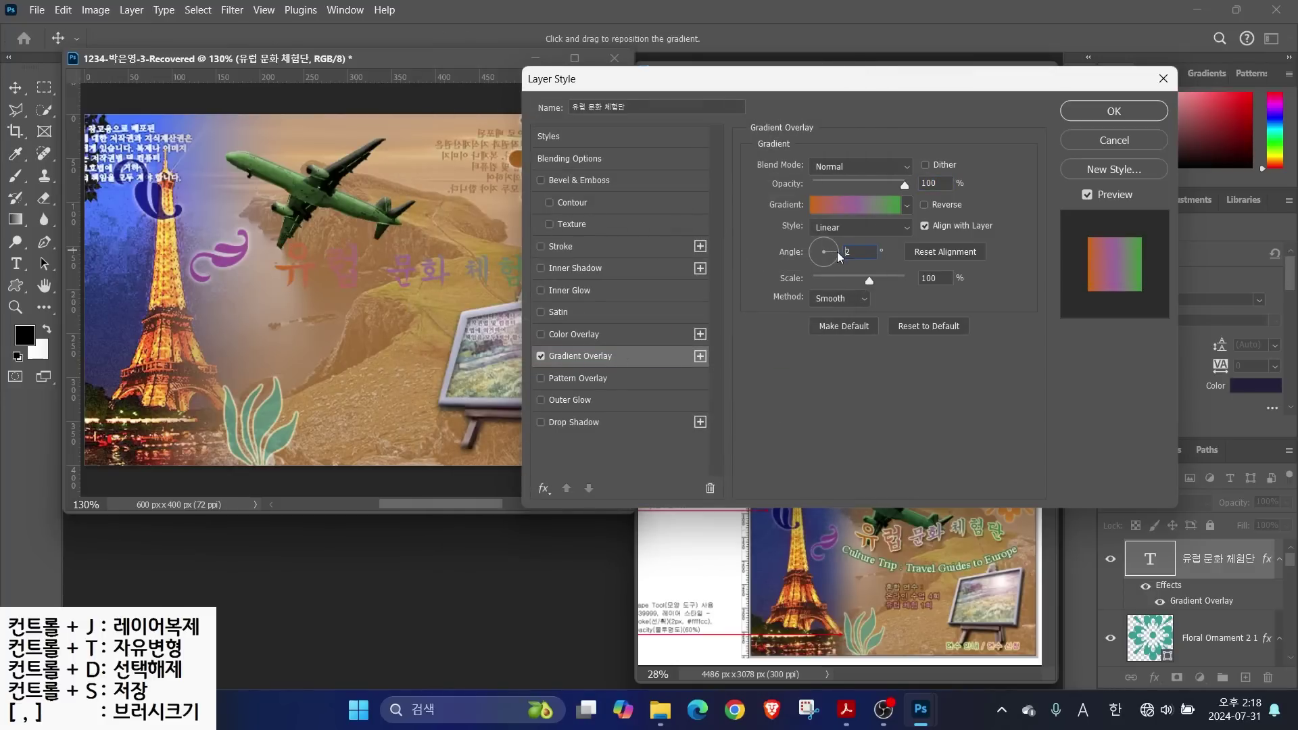
Add a pale yellow #ffffcc Stroke and a Drop Shadow to the title
{"action": "left_click", "coordinate": [560, 247]}
{"action": "left_click", "coordinate": [831, 284]}
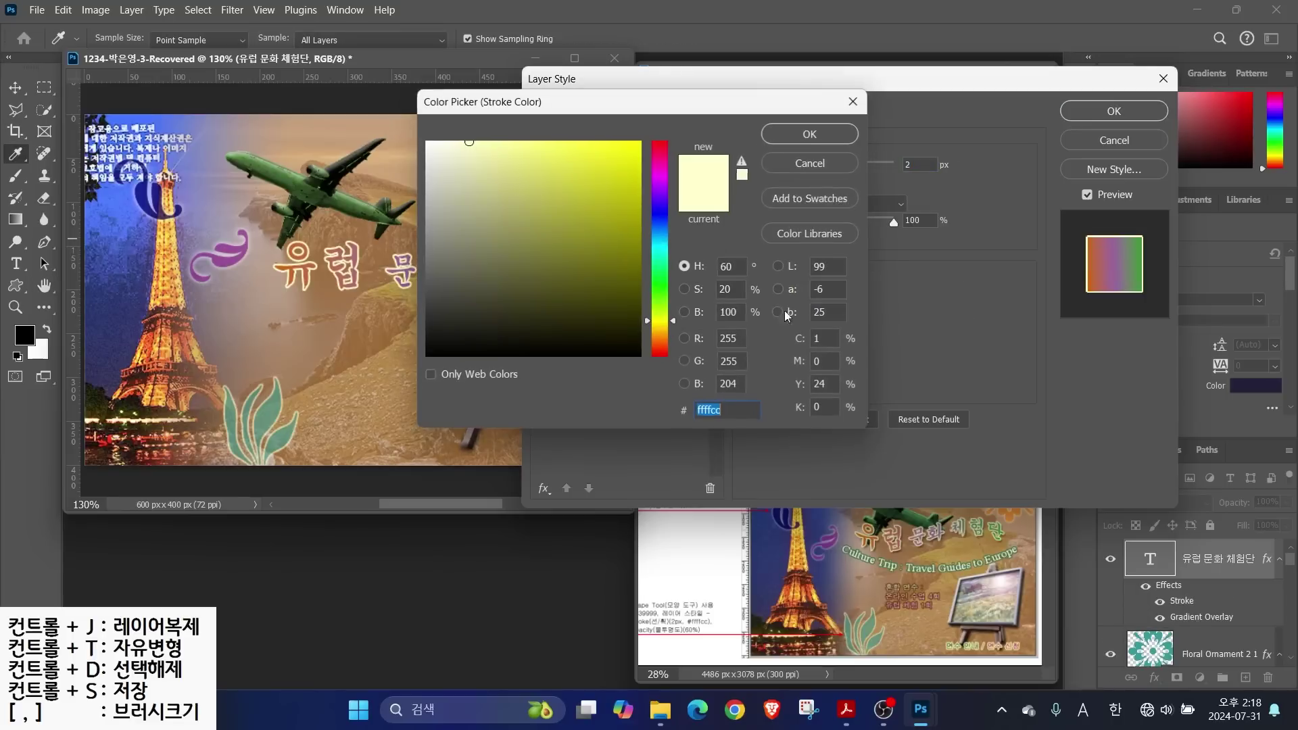
{"action": "key", "text": "Return"}
{"action": "left_click", "coordinate": [571, 423]}
{"action": "left_click", "coordinate": [559, 250]}
{"action": "key", "text": "alt"}
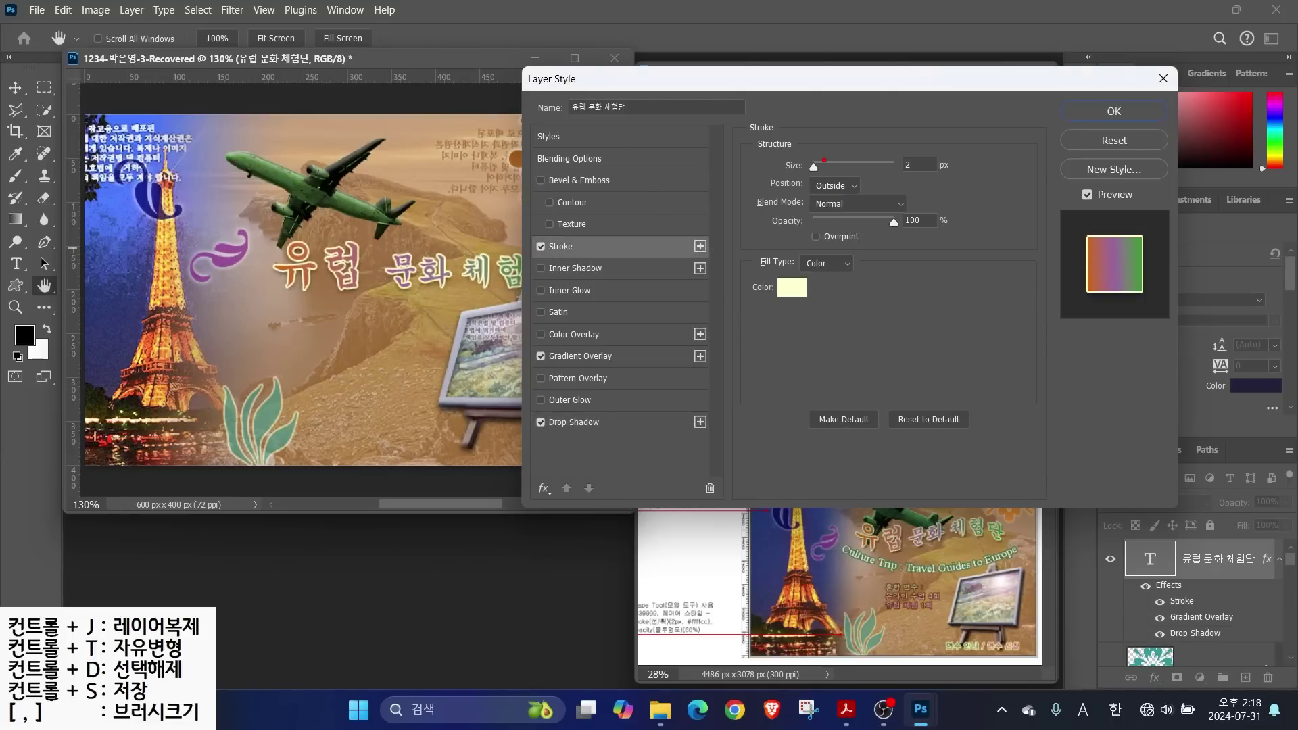
{"action": "mouse_move", "coordinate": [761, 200]}
{"action": "left_mouse_down"}
{"action": "mouse_move", "coordinate": [889, 196]}
{"action": "mouse_move", "coordinate": [860, 162]}
{"action": "mouse_move", "coordinate": [918, 118]}
{"action": "left_mouse_up"}
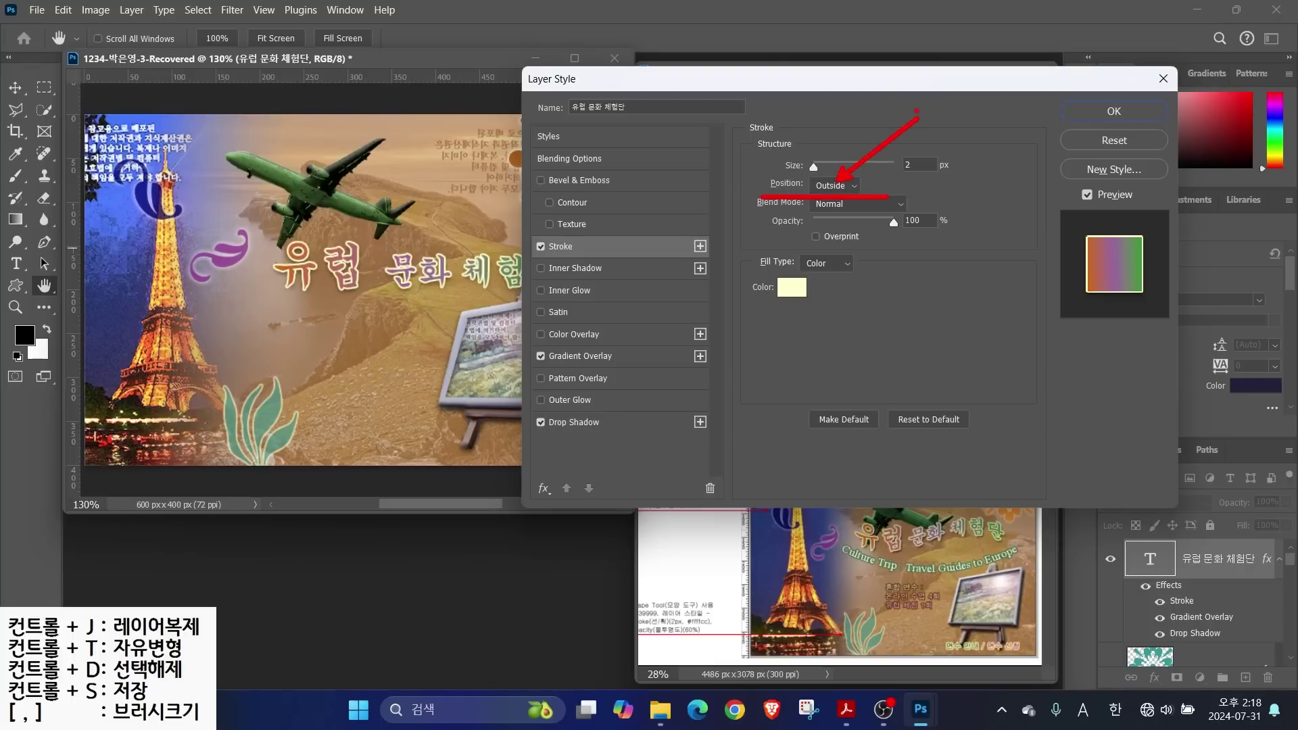
{"action": "key", "text": "Return"}
Warp the title into a Flag shape with -42 bend and move it up and left
{"action": "left_click", "coordinate": [703, 42]}
{"action": "left_click", "coordinate": [618, 167]}
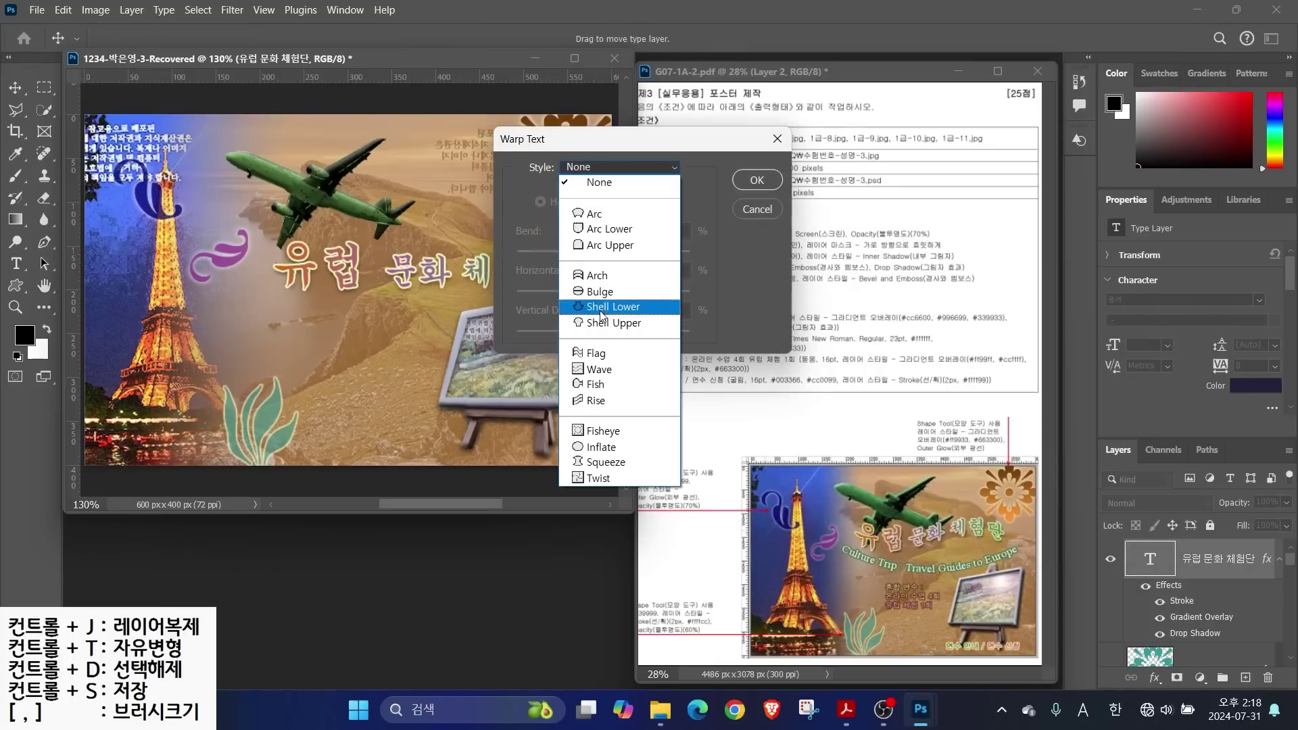
{"action": "left_click", "coordinate": [595, 354]}
{"action": "left_click_drag", "start_coordinate": [647, 252], "coordinate": [566, 261]}
{"action": "key", "text": "Return"}
{"action": "key", "text": "v"}
{"action": "left_click_drag", "start_coordinate": [414, 270], "coordinate": [400, 220]}
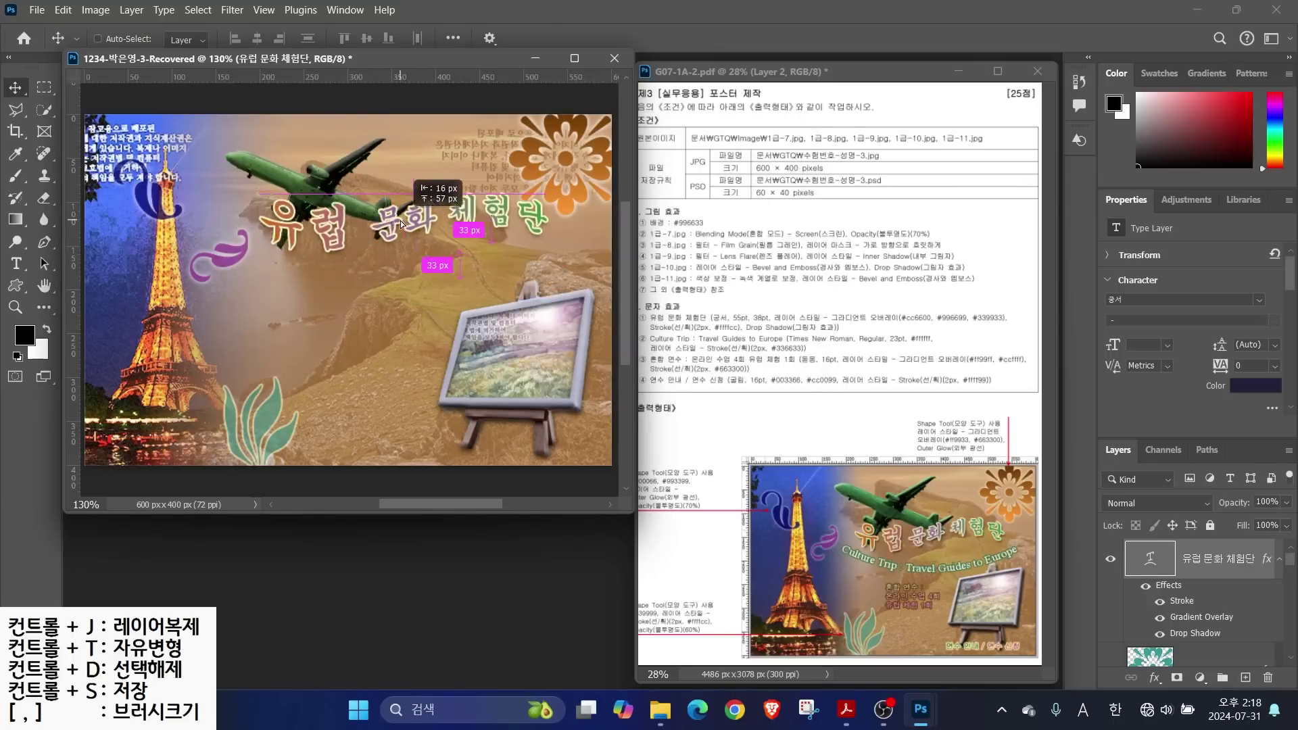
{"action": "key", "text": "t"}
{"action": "left_click", "coordinate": [223, 295]}
Type 'Culture Trip : Travel Guides to Europe' in white 23 pt Times New Roman
{"action": "type", "text": "Culture Trip : Travel"}
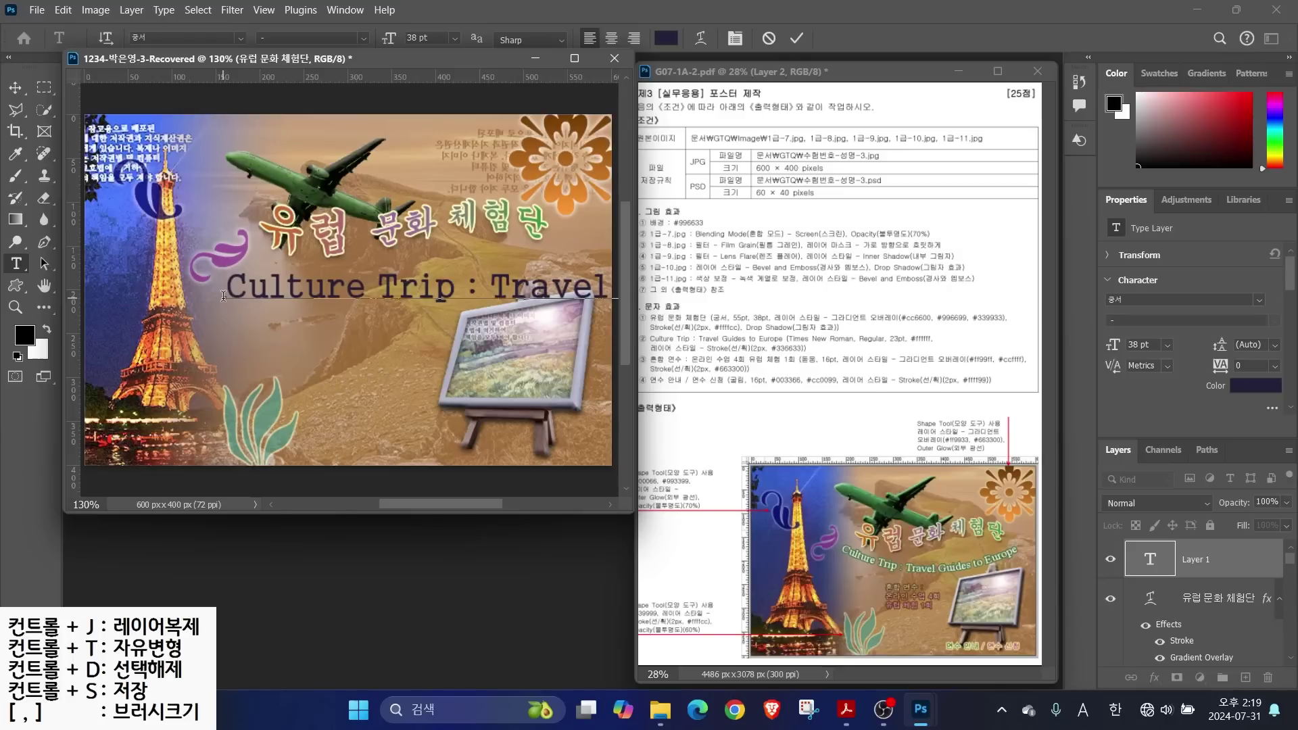
{"action": "type", "text": " Guides to Europe"}
{"action": "key", "text": "ctrl+Return"}
{"action": "left_click", "coordinate": [227, 39]}
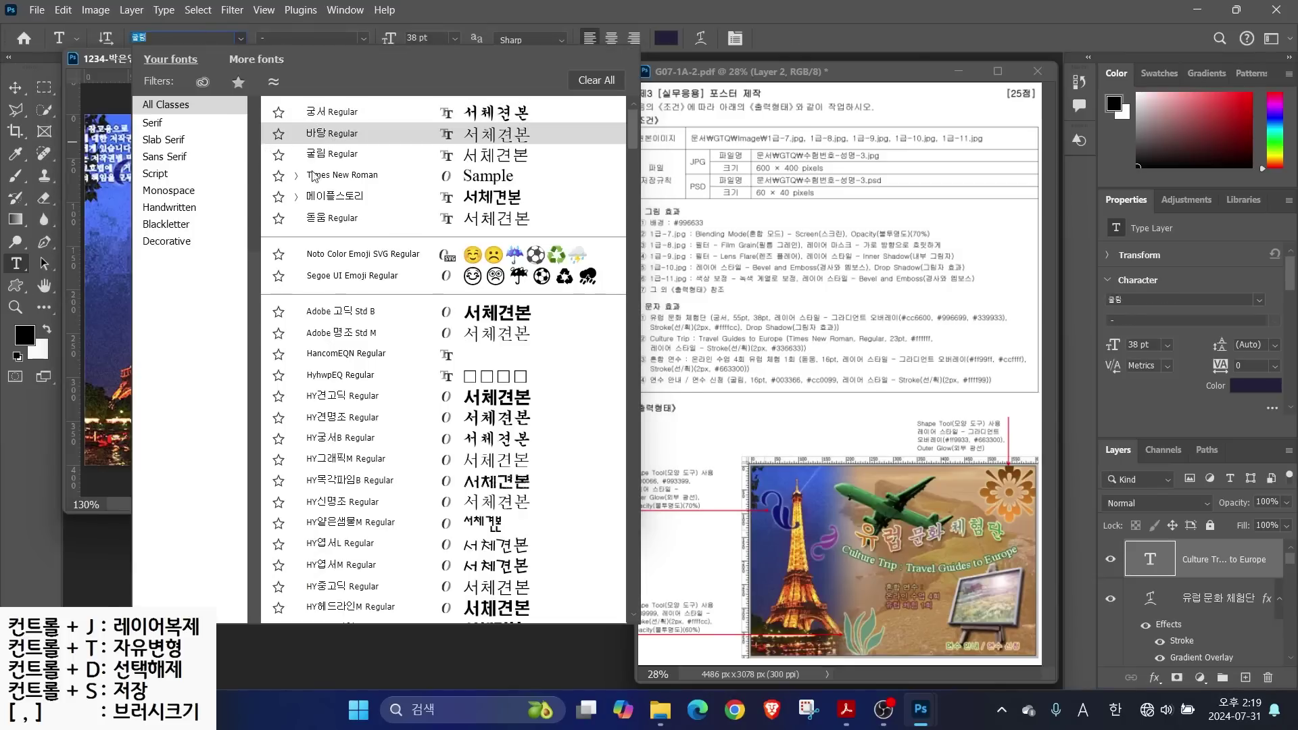
{"action": "left_click", "coordinate": [314, 175]}
{"action": "left_click", "coordinate": [416, 38]}
{"action": "type", "text": "23"}
{"action": "key", "text": "Return"}
{"action": "left_click", "coordinate": [665, 38]}
{"action": "left_click", "coordinate": [432, 142]}
{"action": "left_click", "coordinate": [808, 133]}
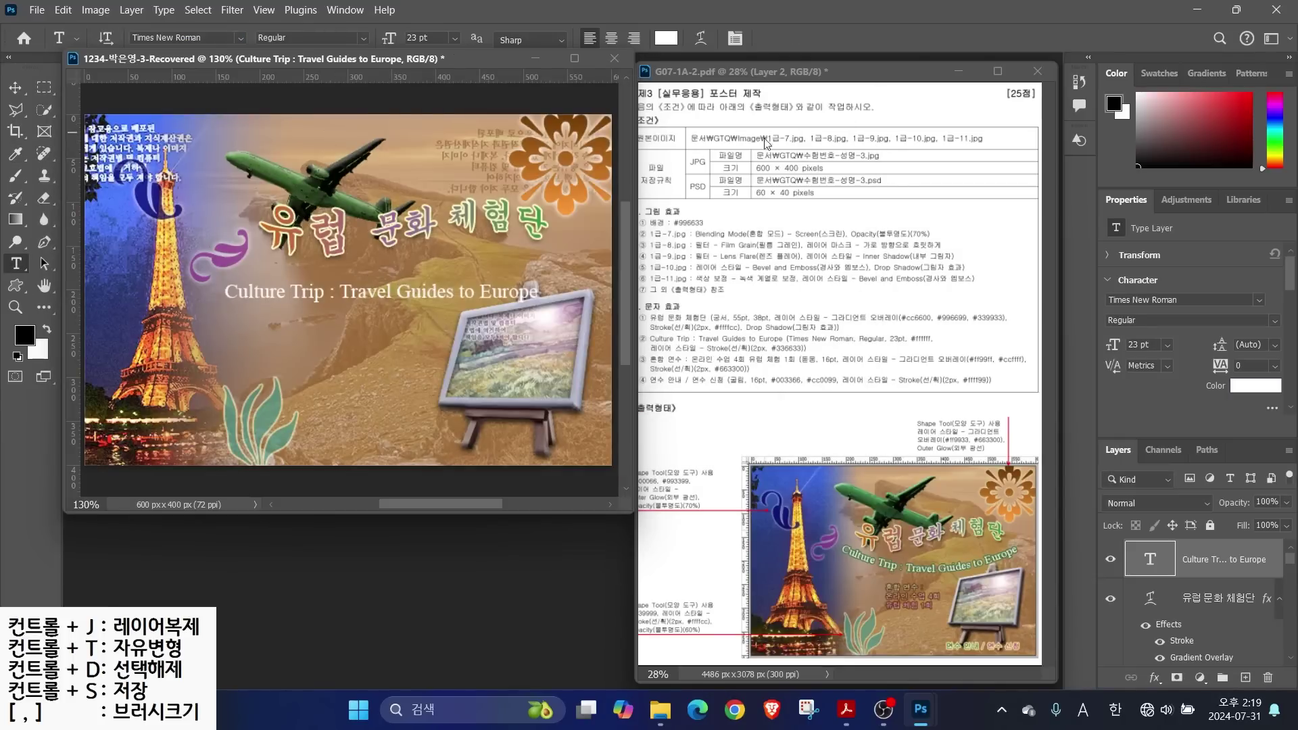
Outline the subtitle with a dark green #336633 Stroke
{"action": "left_click", "coordinate": [1155, 678]}
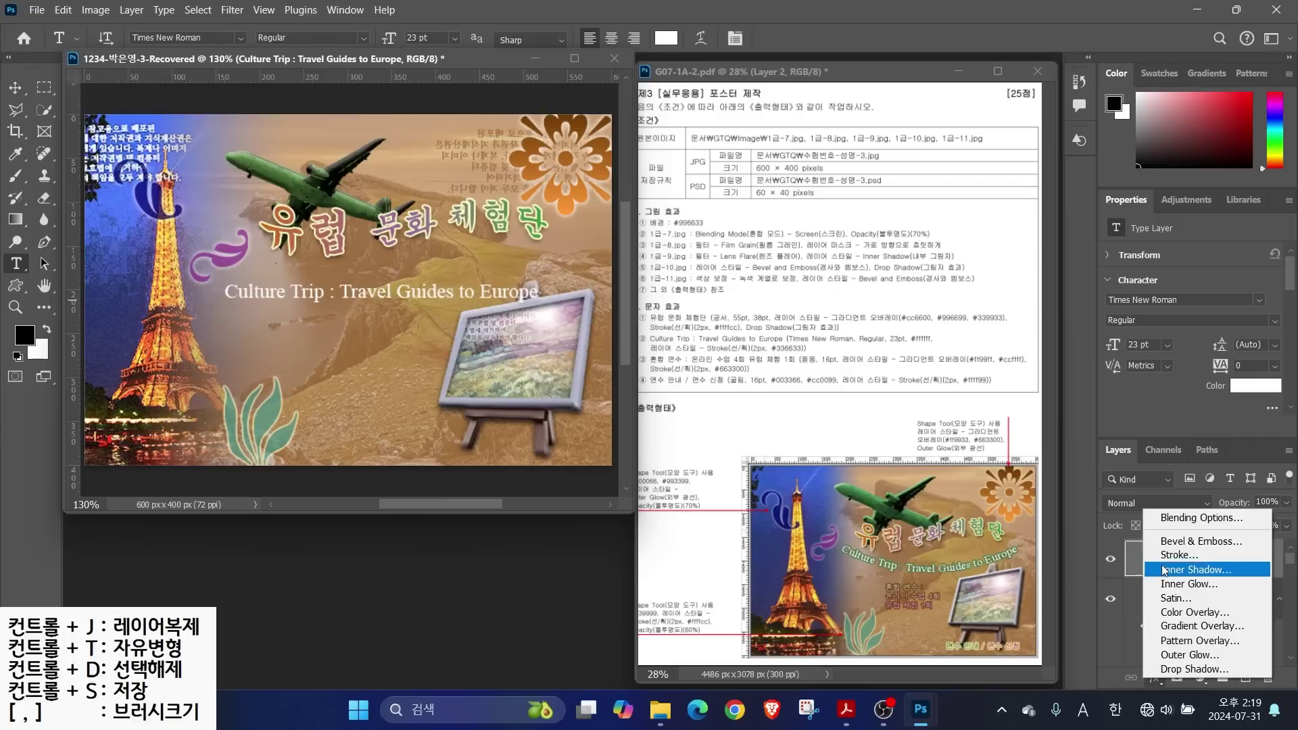
{"action": "left_click", "coordinate": [1166, 555]}
{"action": "left_click", "coordinate": [791, 288]}
{"action": "type", "text": "336633"}
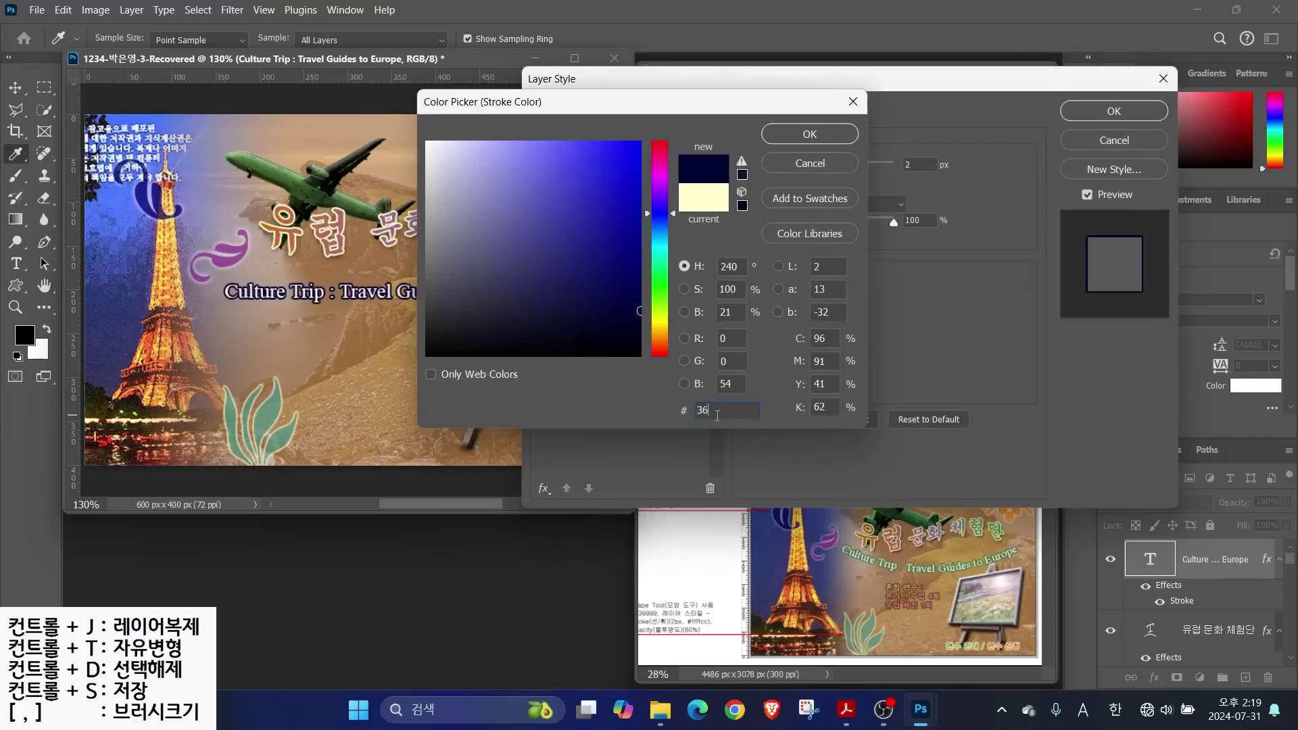
{"action": "left_click", "coordinate": [811, 134]}
{"action": "left_click", "coordinate": [1113, 111]}
Warp the subtitle into a downward Arc and move it just under the title
{"action": "left_click", "coordinate": [700, 39]}
{"action": "left_click", "coordinate": [594, 167]}
{"action": "left_click", "coordinate": [588, 191]}
{"action": "left_click_drag", "start_coordinate": [653, 254], "coordinate": [580, 255]}
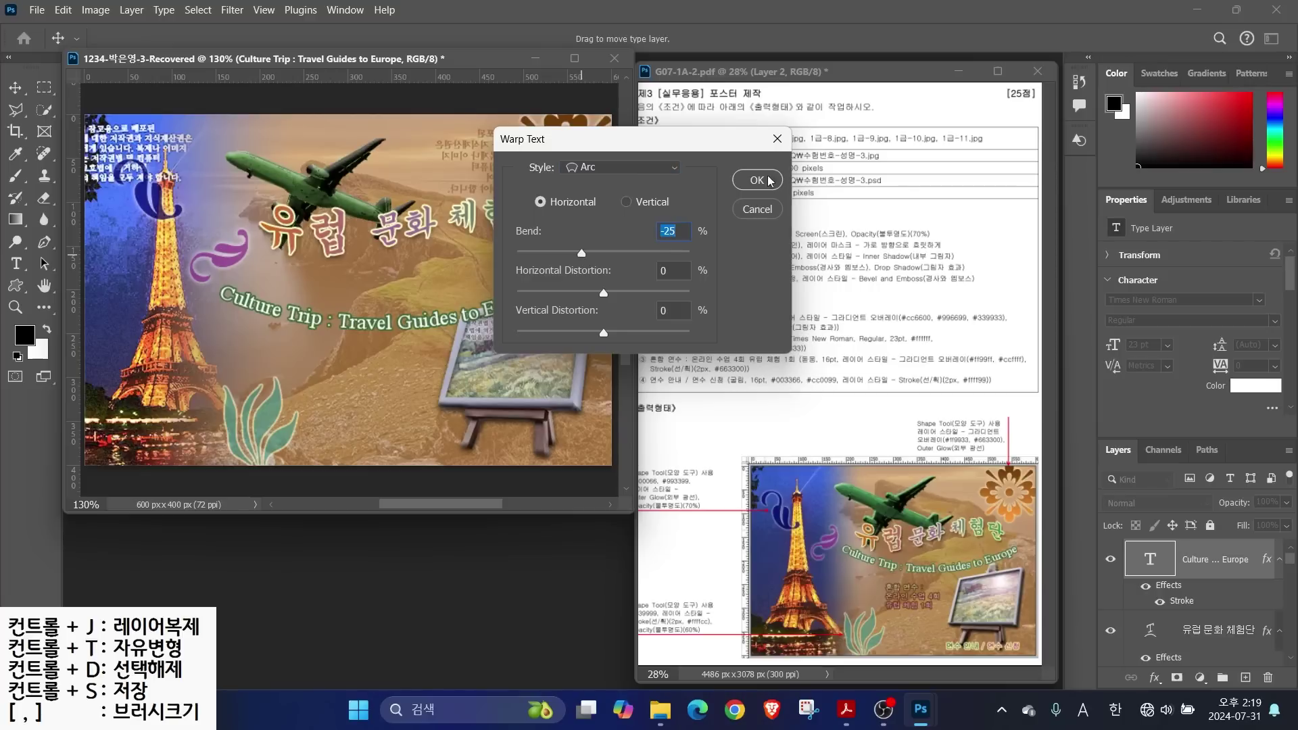
{"action": "left_click", "coordinate": [756, 179]}
{"action": "key", "text": "v"}
{"action": "left_click_drag", "start_coordinate": [347, 263], "coordinate": [373, 279]}
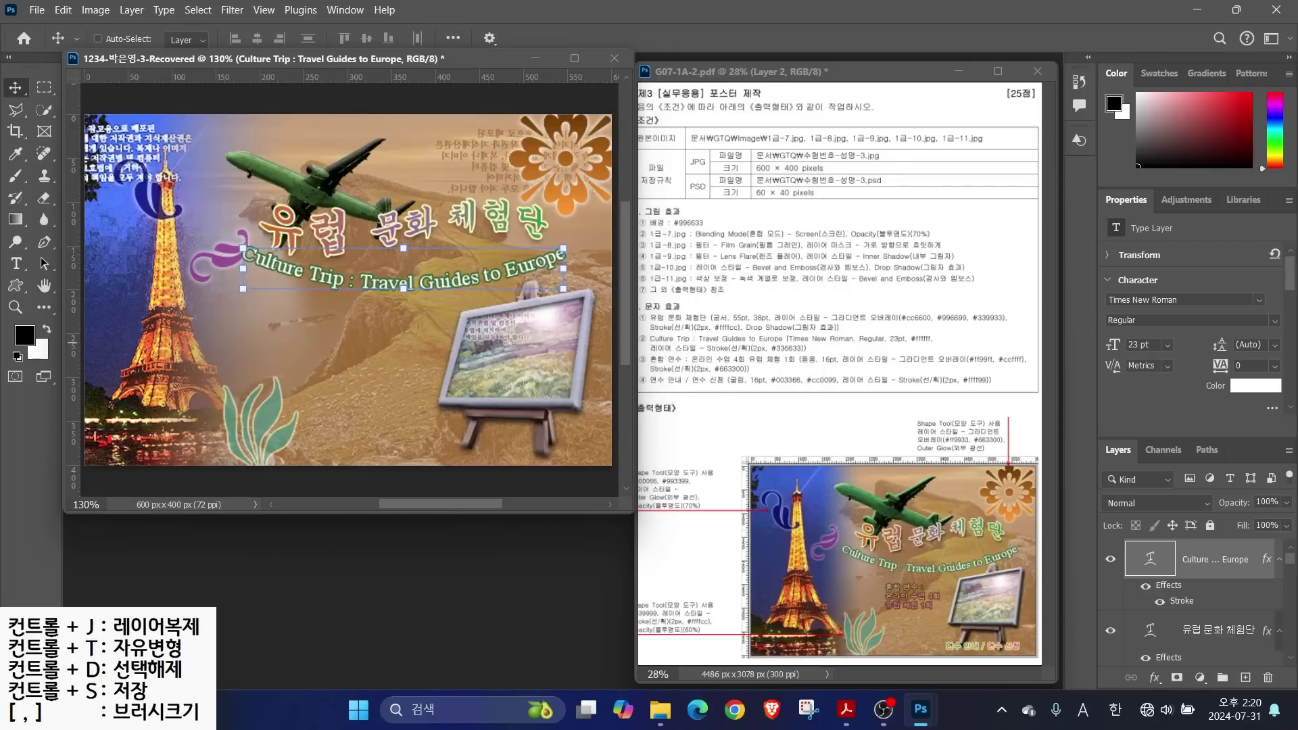
Type the three lines '혼합 연수 :', '온라인 수업 4회', '유럽 체험 1회' below the subtitle in 16 pt 돋움
{"action": "left_click", "coordinate": [24, 270]}
{"action": "left_click", "coordinate": [306, 351]}
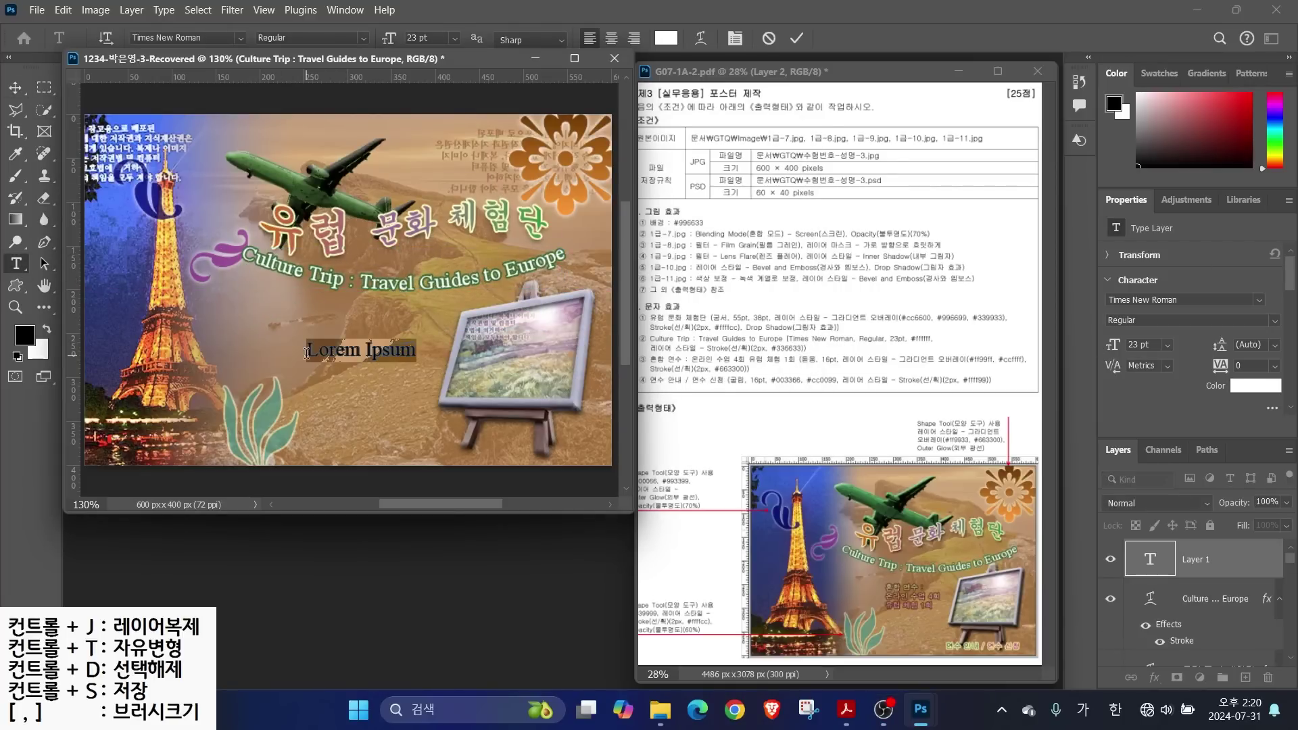
{"action": "type", "text": "혼합 연수 :"}
{"action": "key", "text": "Return"}
{"action": "type", "text": "온라인 수업 4회"}
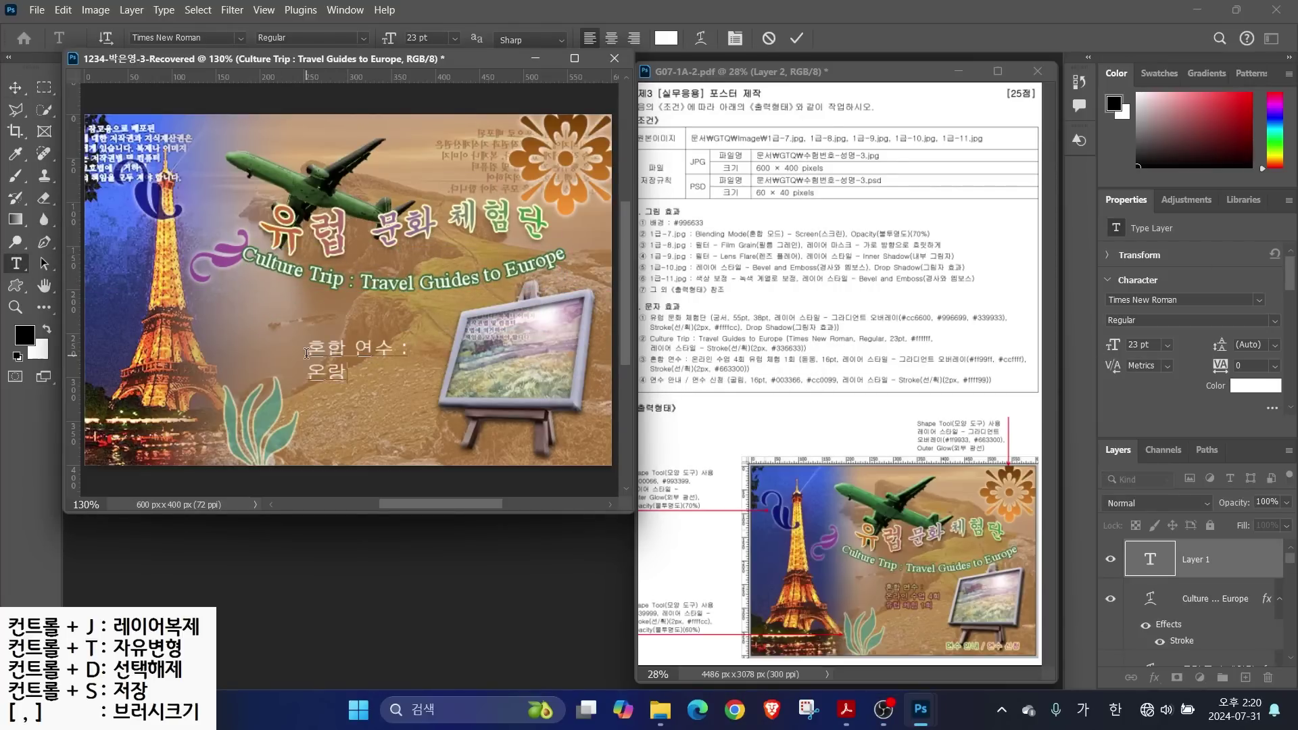
{"action": "key", "text": "Return"}
{"action": "type", "text": "유럽 체험 1회"}
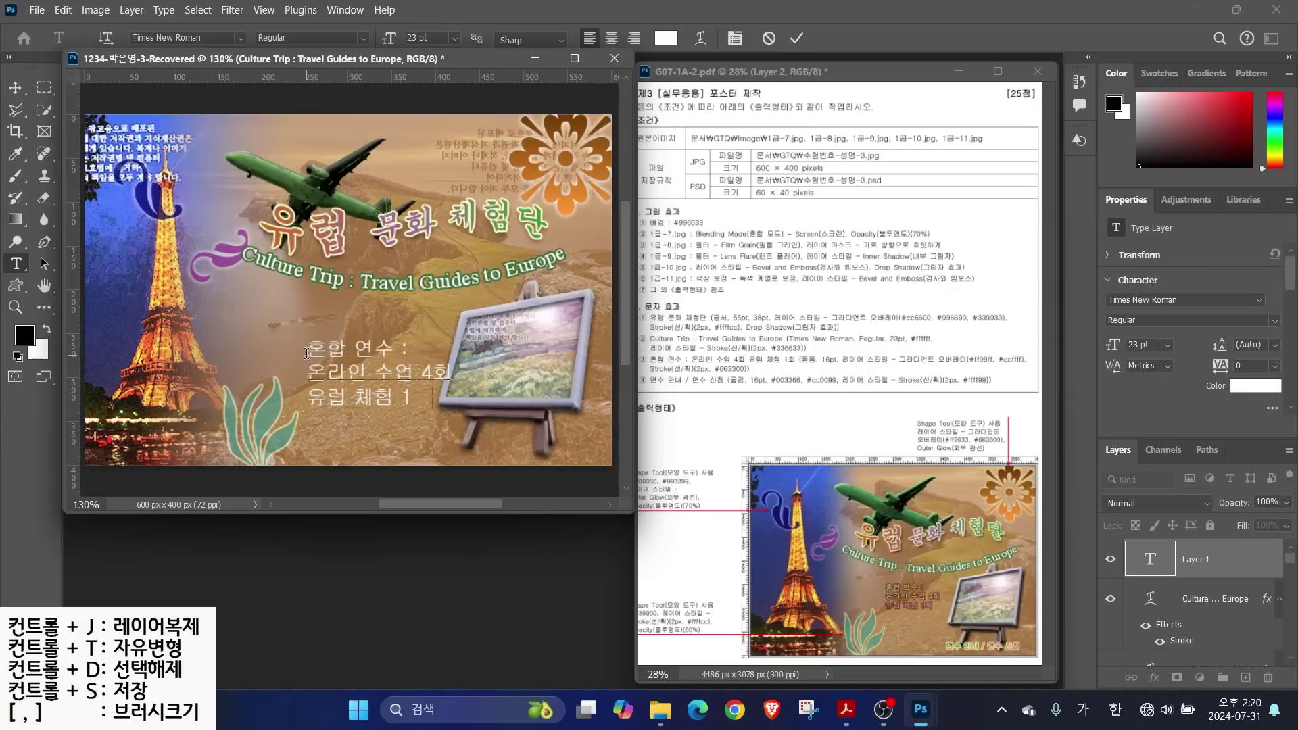
{"action": "key", "text": "ctrl+Return"}
{"action": "left_click", "coordinate": [240, 38]}
{"action": "left_click", "coordinate": [318, 217]}
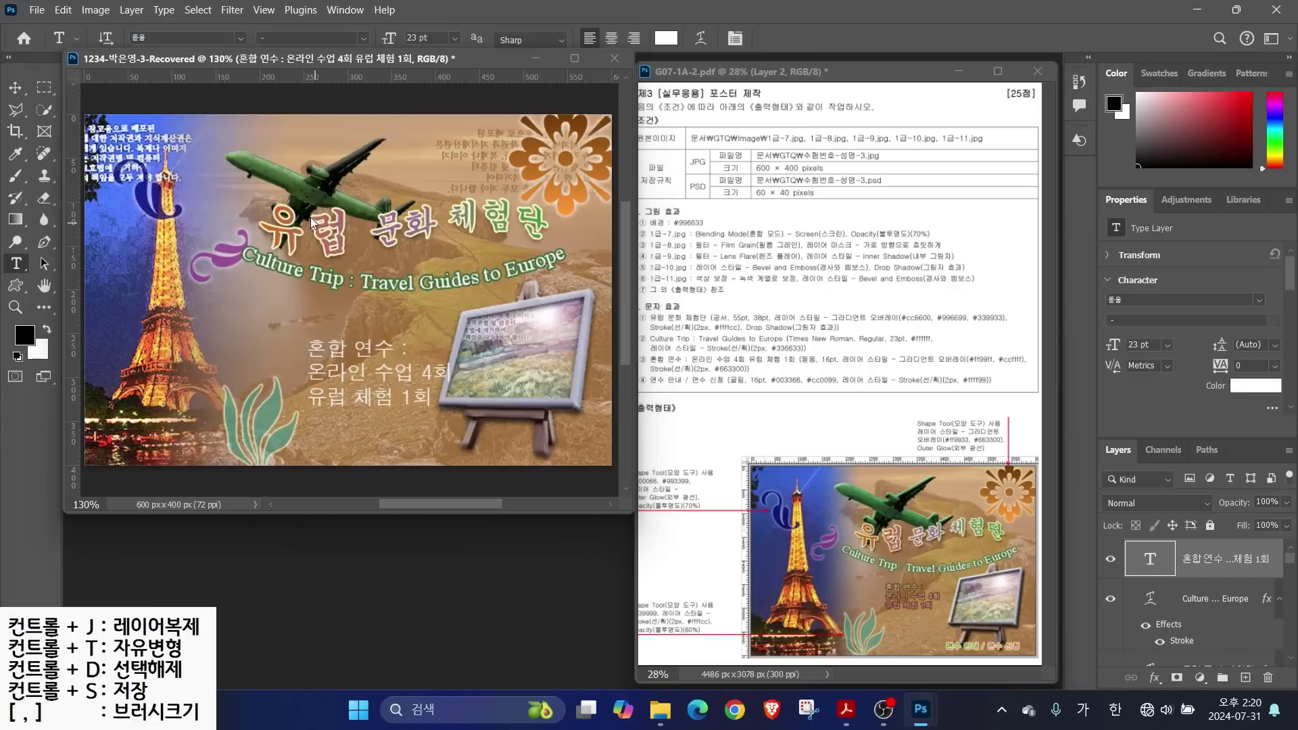
Give the text a Gradient Overlay from #ff99ff to #ccffff at a 93° angle
{"action": "left_click", "coordinate": [1154, 677]}
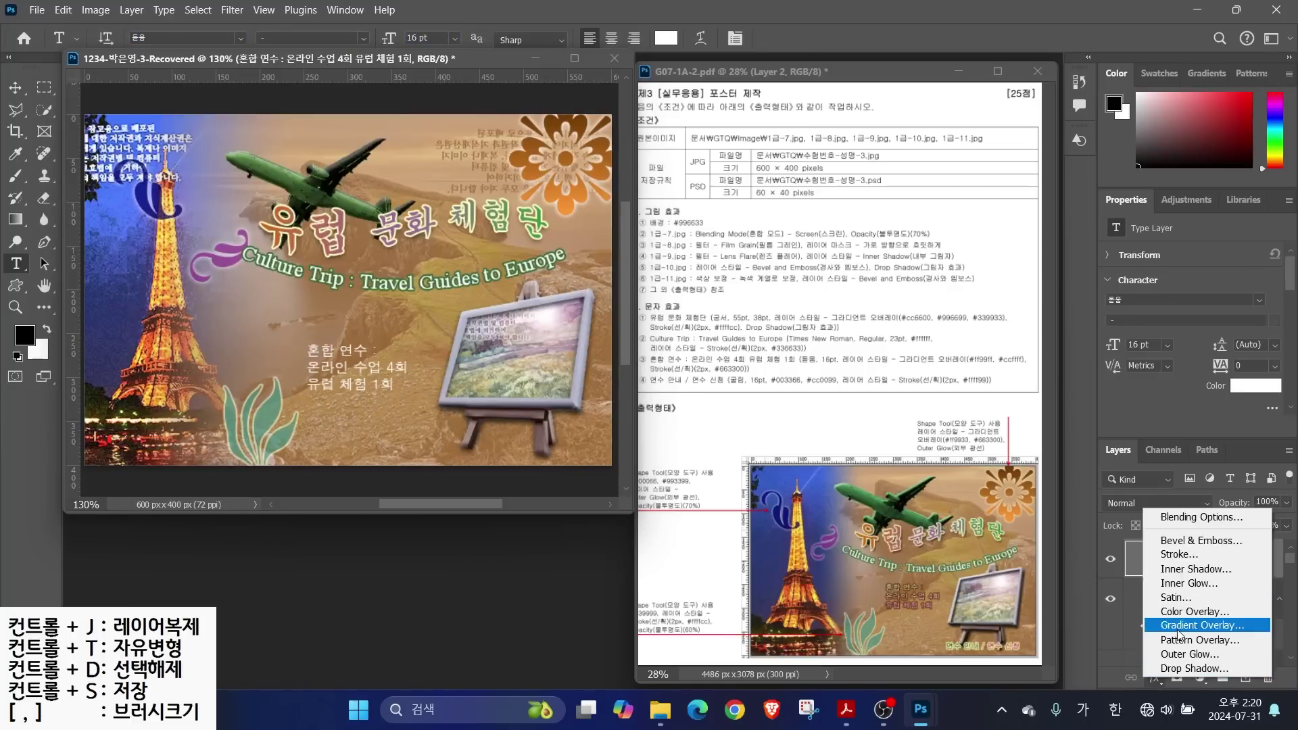
{"action": "left_click", "coordinate": [1190, 620]}
{"action": "left_click", "coordinate": [858, 205]}
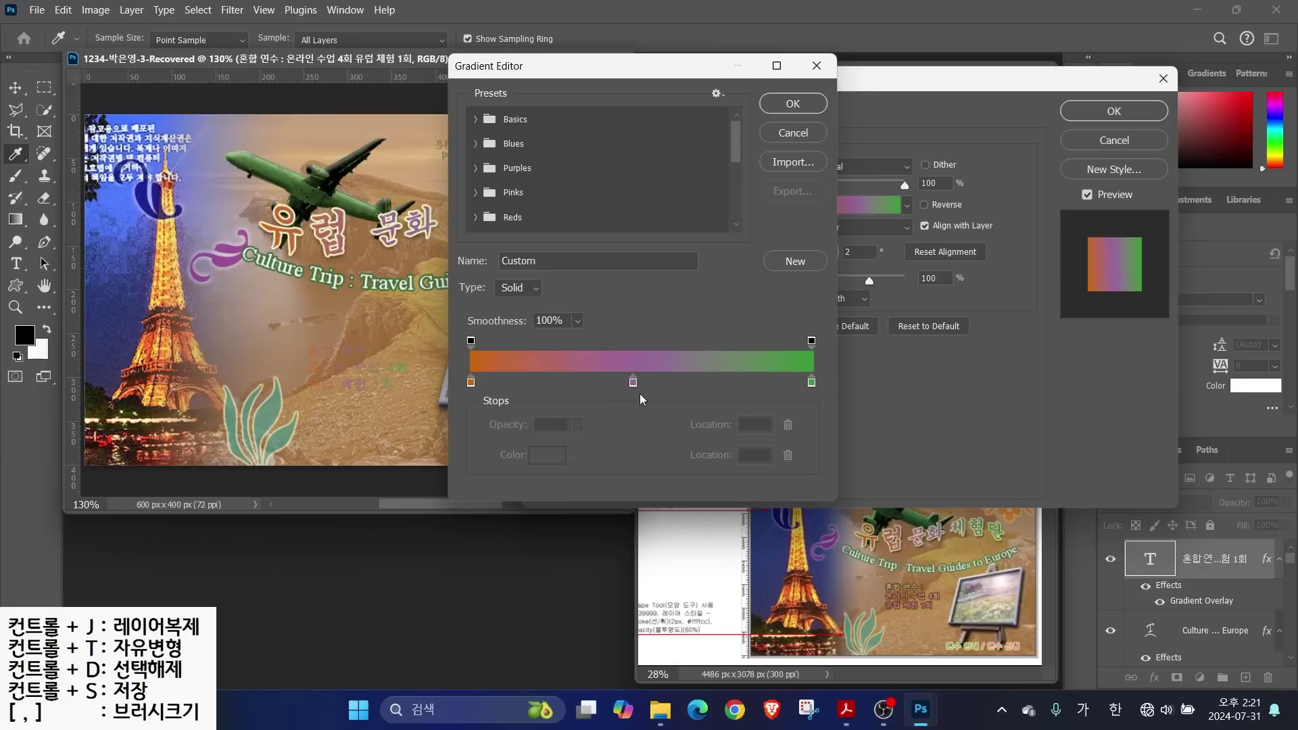
{"action": "mouse_move", "coordinate": [670, 400]}
{"action": "left_mouse_down"}
{"action": "mouse_move", "coordinate": [617, 409]}
{"action": "mouse_move", "coordinate": [615, 354]}
{"action": "mouse_move", "coordinate": [659, 358]}
{"action": "mouse_move", "coordinate": [644, 398]}
{"action": "mouse_move", "coordinate": [649, 518]}
{"action": "left_mouse_up"}
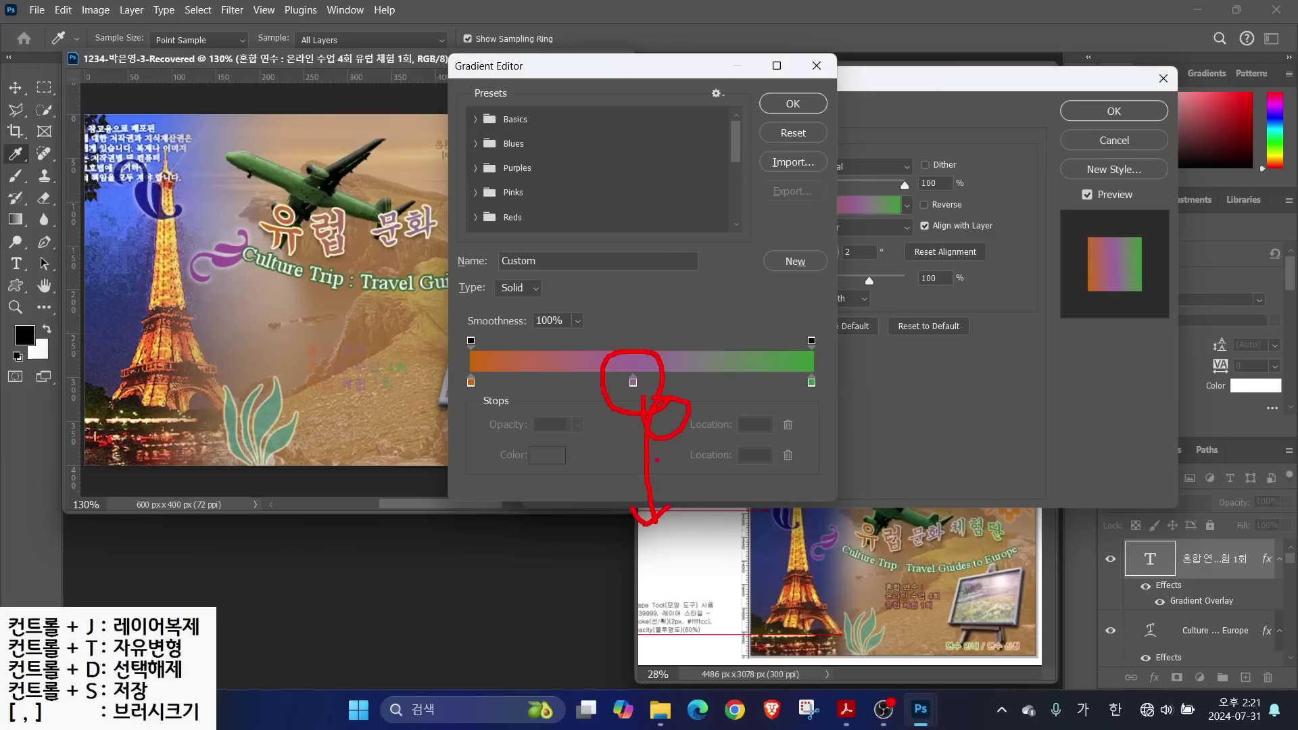
{"action": "key", "text": "Escape"}
{"action": "double_click", "coordinate": [471, 383]}
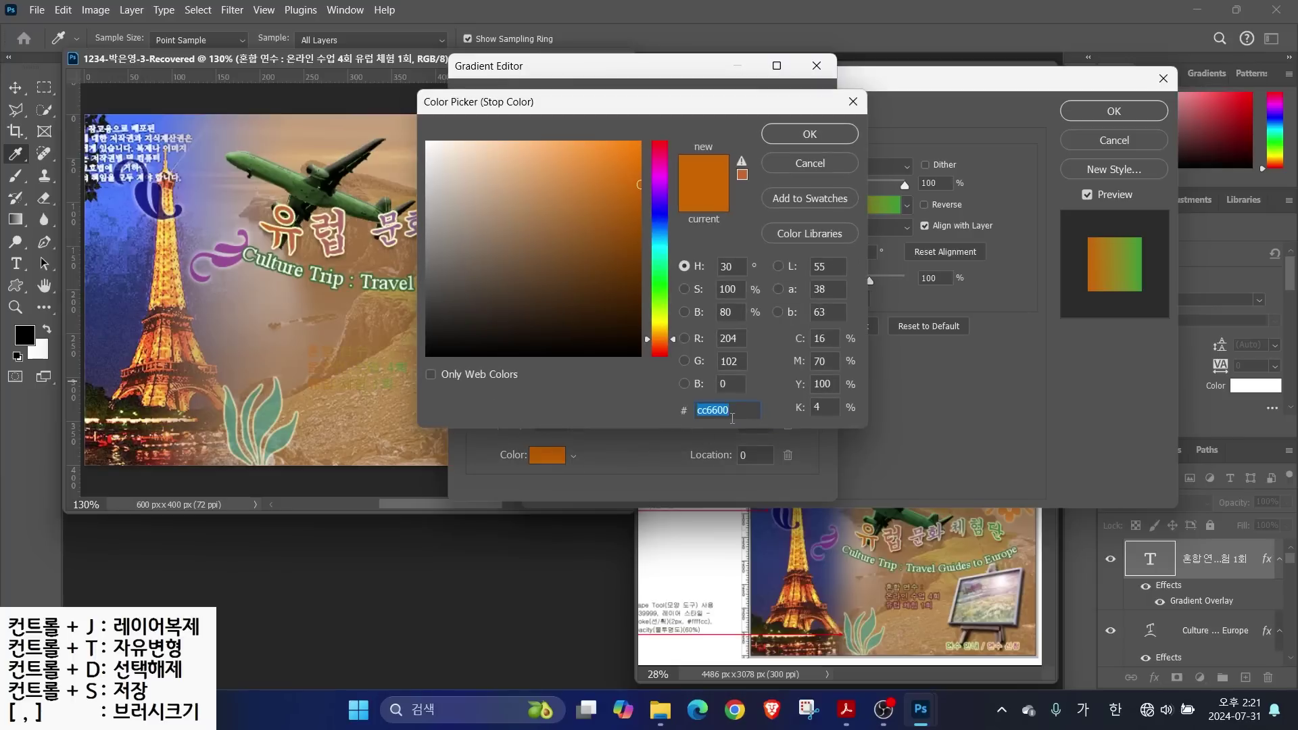
{"action": "type", "text": "ff99ff"}
{"action": "key", "text": "Return"}
{"action": "double_click", "coordinate": [812, 386]}
{"action": "type", "text": "ccffff"}
{"action": "key", "text": "Return"}
{"action": "left_click", "coordinate": [777, 108]}
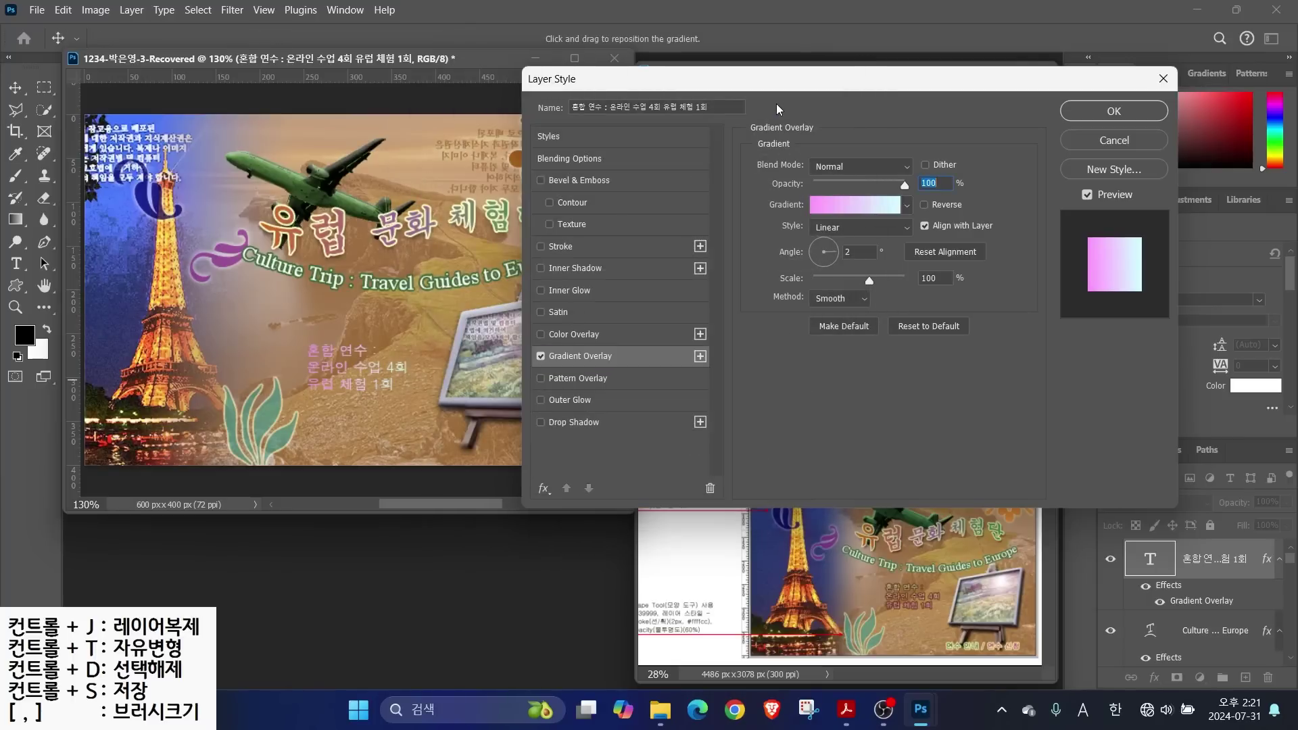
{"action": "left_click_drag", "start_coordinate": [832, 252], "coordinate": [824, 242]}
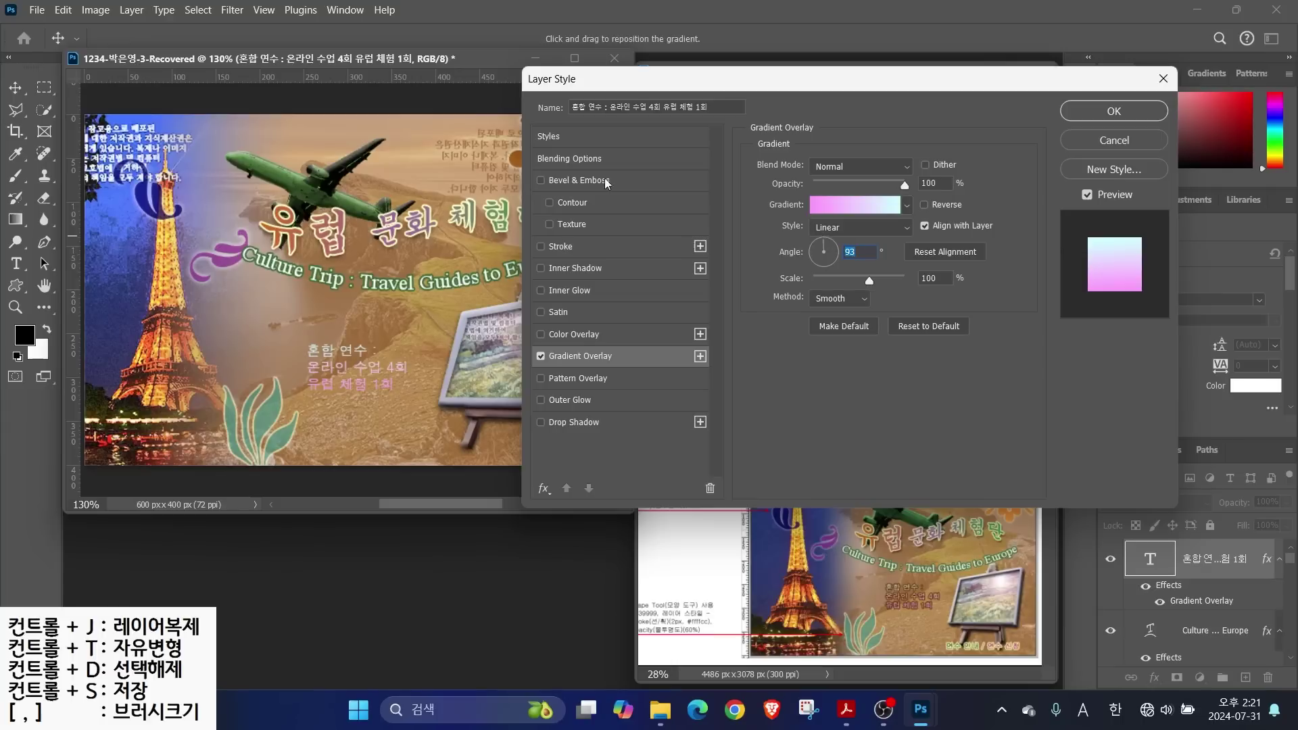
Add a brown #663300 stroke to the text and move it up and right
{"action": "left_click", "coordinate": [561, 246]}
{"action": "left_click", "coordinate": [821, 297]}
{"action": "type", "text": "663300"}
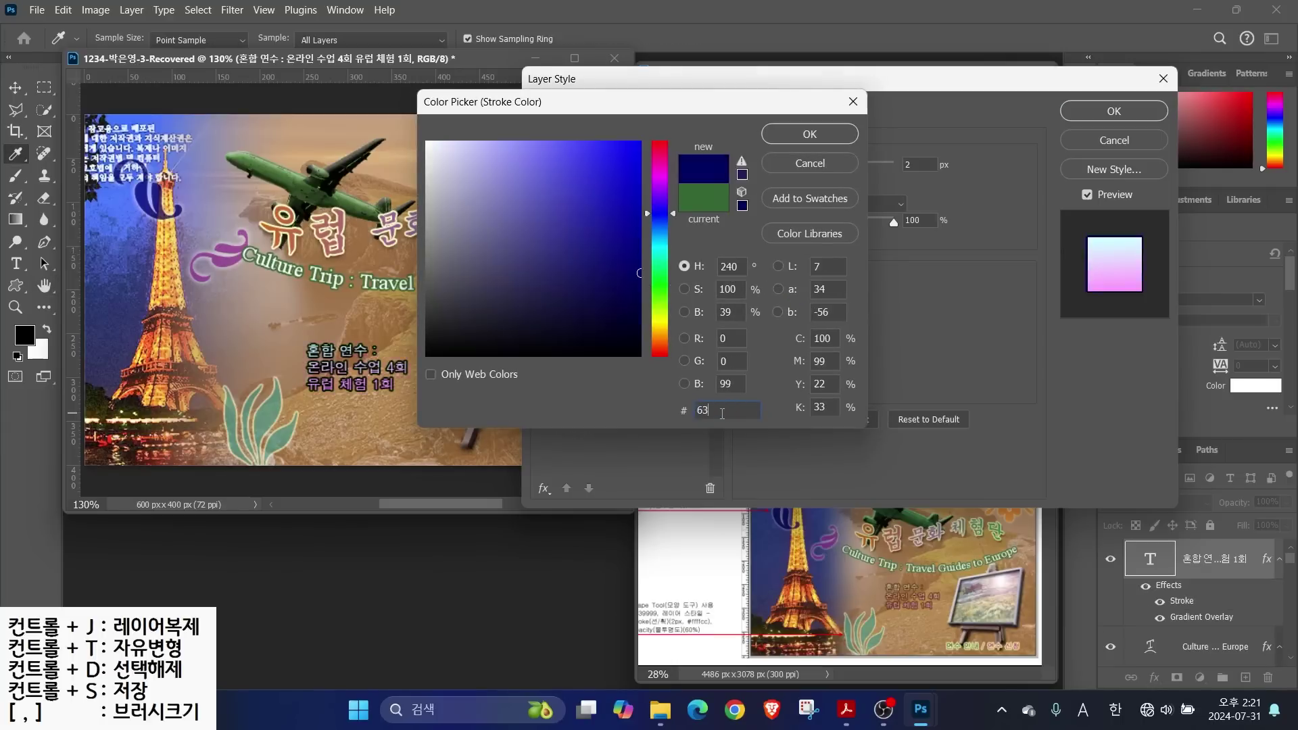
{"action": "key", "text": "Return"}
{"action": "left_click", "coordinate": [1108, 112]}
{"action": "left_click_drag", "start_coordinate": [336, 368], "coordinate": [363, 336]}
Type '연수 안내 / 연수 신청' near the bottom in 굴림 with dark blue #003366 colour
{"action": "key", "text": "t"}
{"action": "left_click", "coordinate": [413, 439]}
{"action": "type", "text": "연수 안내 / 연수 신"}
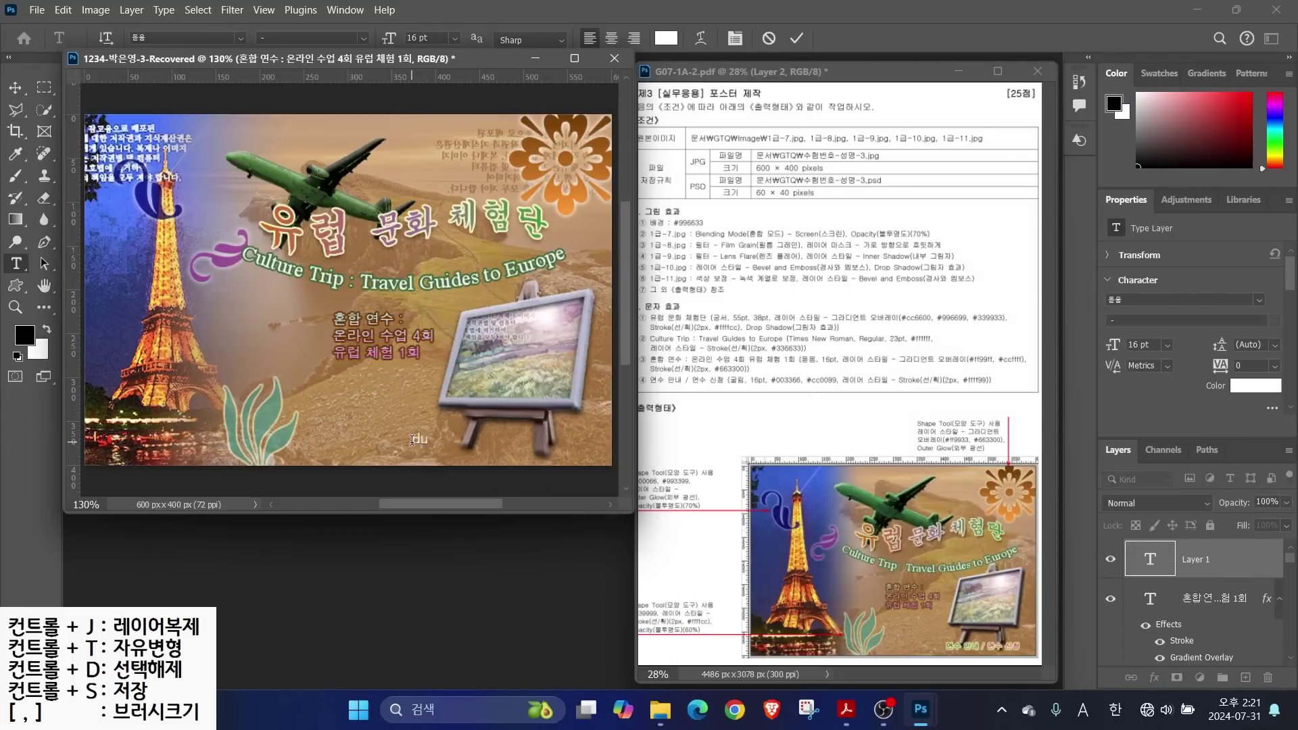
{"action": "type", "text": "청"}
{"action": "left_click", "coordinate": [796, 38]}
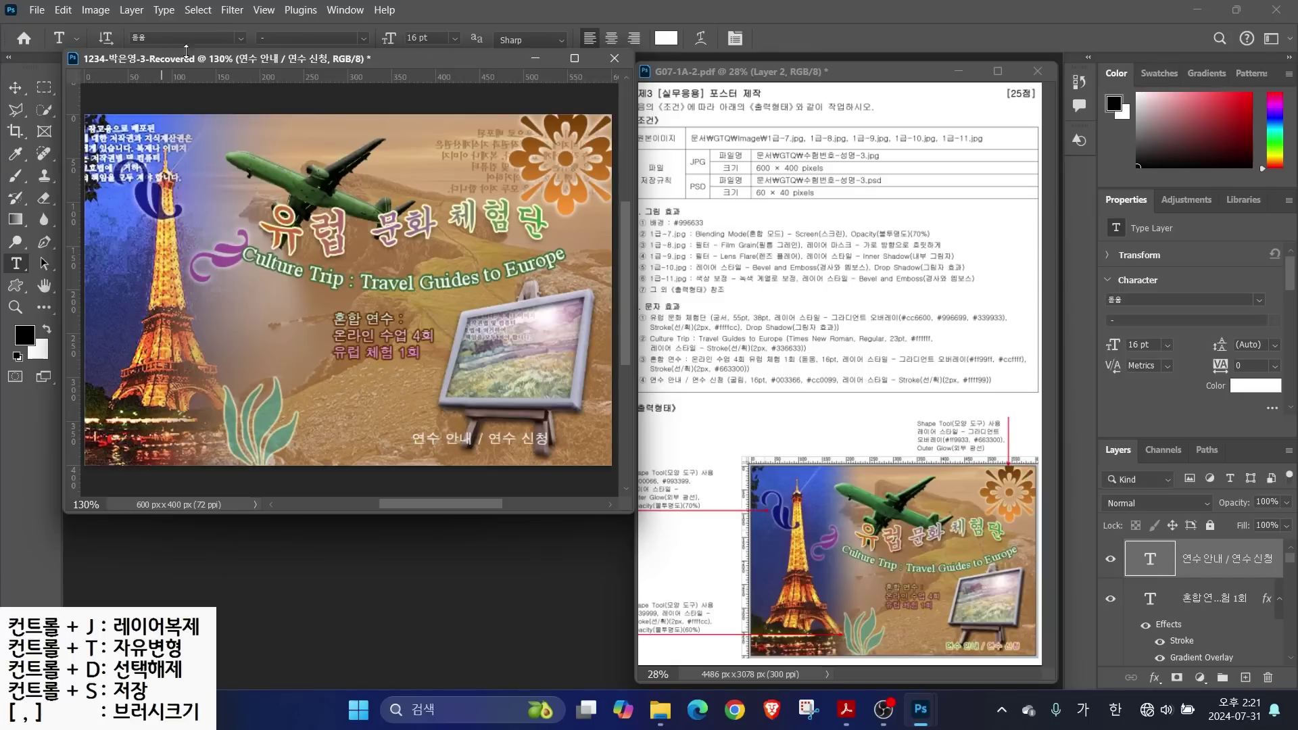
{"action": "left_click", "coordinate": [240, 37]}
{"action": "left_click", "coordinate": [290, 110]}
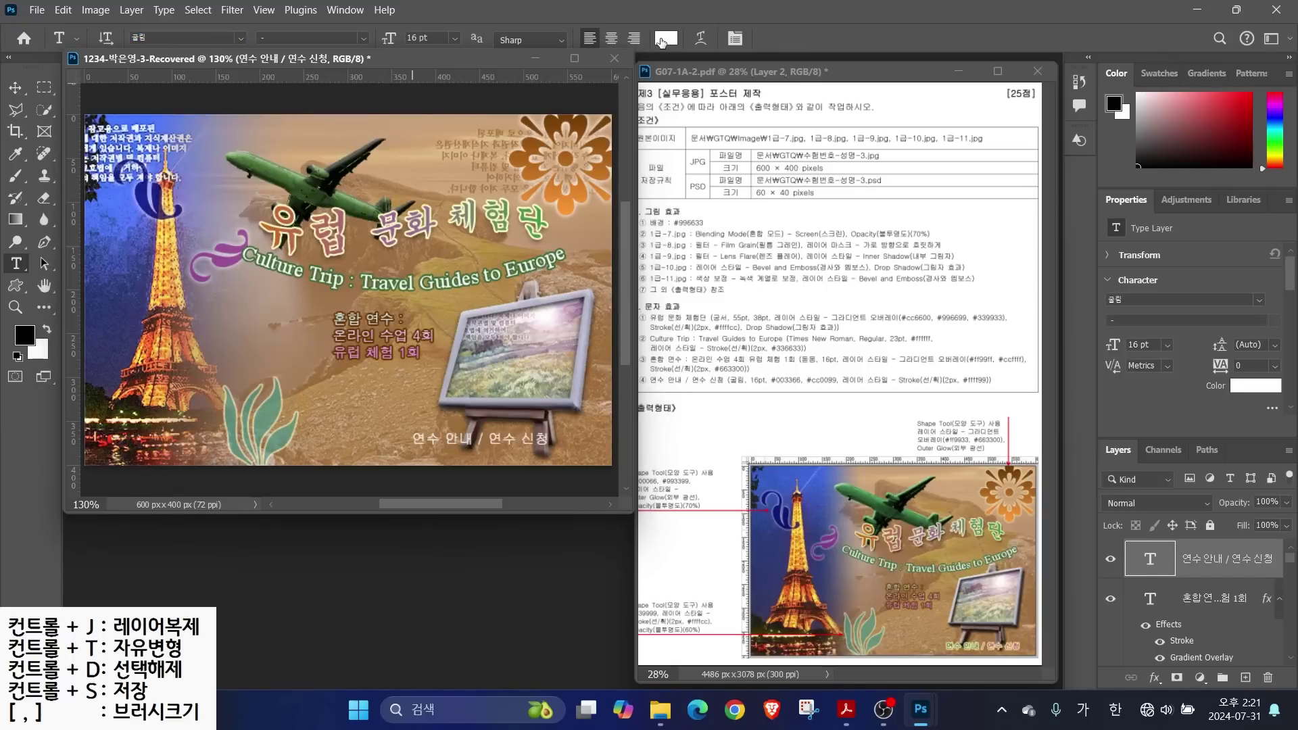
{"action": "left_click", "coordinate": [666, 38]}
{"action": "type", "text": "003366"}
{"action": "key", "text": "Return"}
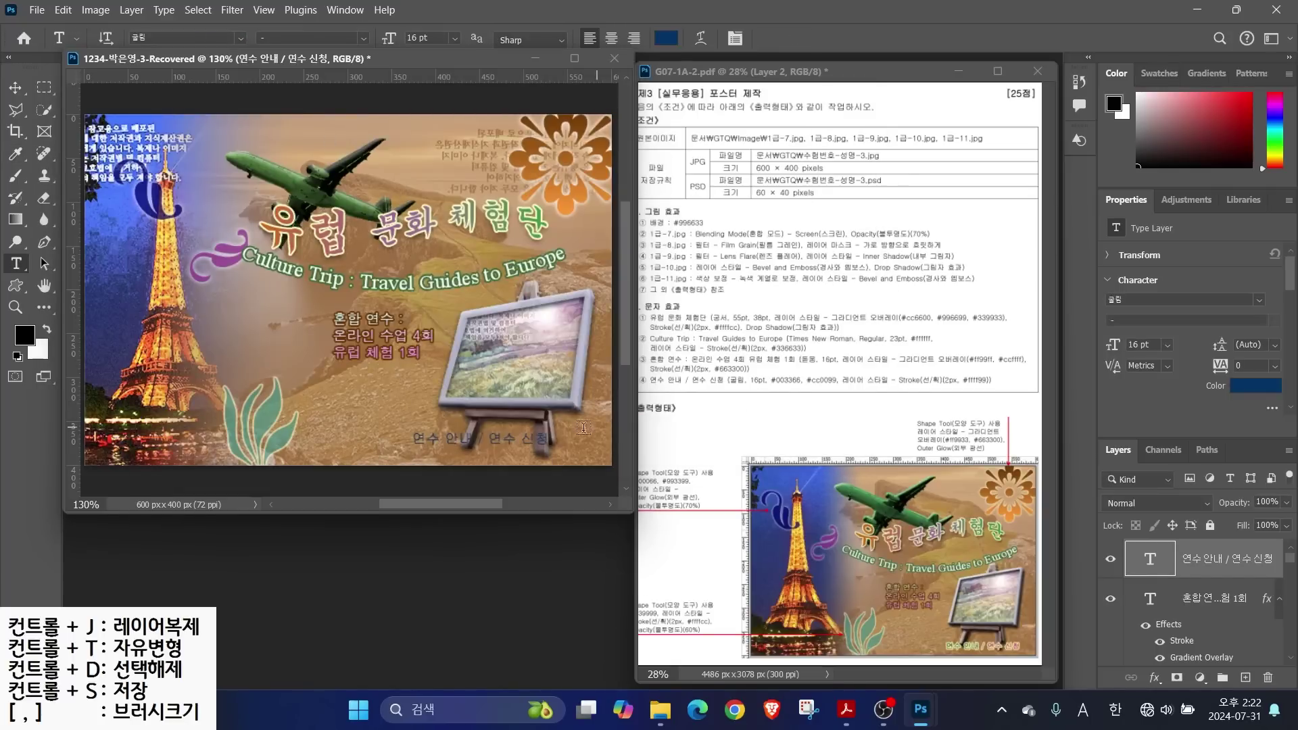
{"action": "left_click", "coordinate": [485, 441]}
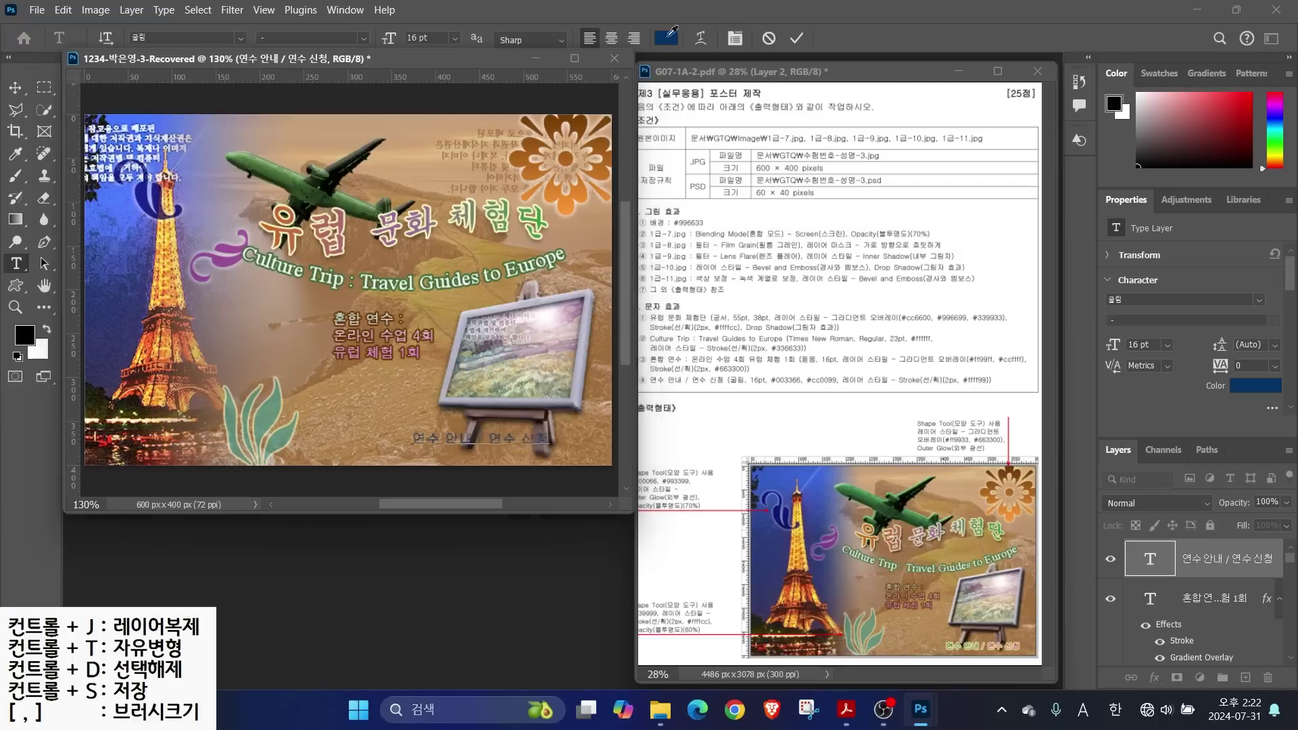
{"action": "left_click", "coordinate": [665, 39]}
{"action": "type", "text": "c"}
{"action": "key", "text": "Return"}
Add a light yellow #ffff99 stroke and move the text toward the bottom right
{"action": "left_click", "coordinate": [1154, 677]}
{"action": "left_click", "coordinate": [1176, 550]}
{"action": "left_click", "coordinate": [791, 286]}
{"action": "left_click", "coordinate": [427, 142]}
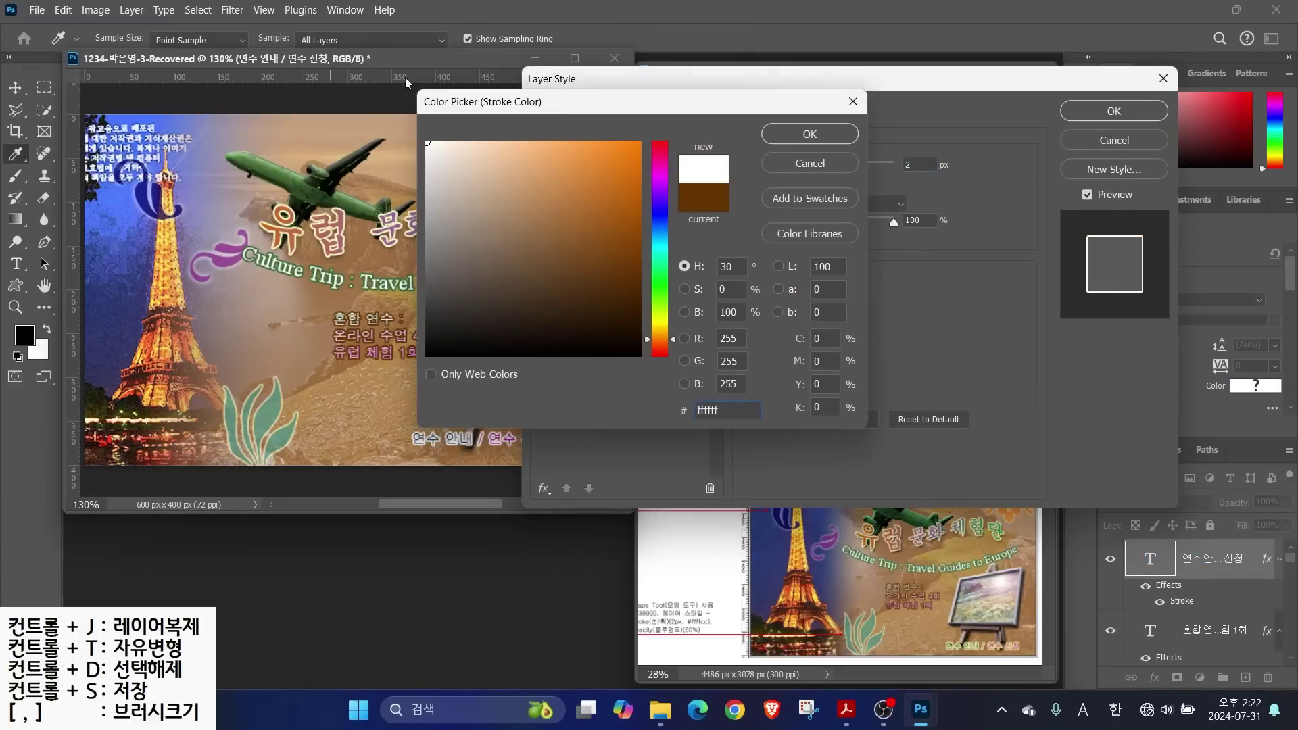
{"action": "type", "text": "ffff99"}
{"action": "key", "text": "Return"}
{"action": "key", "text": "Return"}
{"action": "key", "text": "v"}
{"action": "left_click_drag", "start_coordinate": [460, 442], "coordinate": [491, 454]}
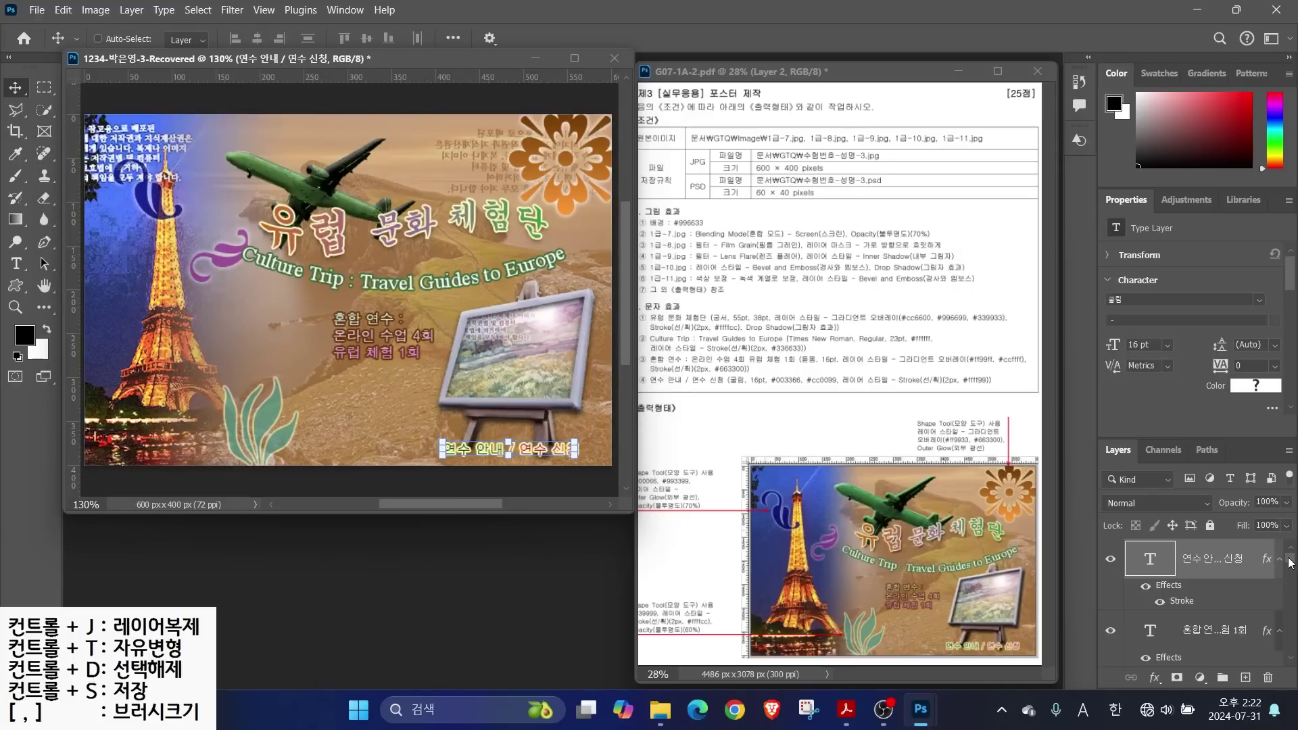
Save the poster as a PSD in the GTQ folder under the exam file name, dropping '-Recovered'
{"action": "mouse_move", "coordinate": [1289, 562]}
{"action": "left_mouse_down"}
{"action": "mouse_move", "coordinate": [1290, 622]}
{"action": "mouse_move", "coordinate": [1296, 557]}
{"action": "left_mouse_up"}
{"action": "left_click", "coordinate": [1190, 652]}
{"action": "left_click", "coordinate": [38, 11]}
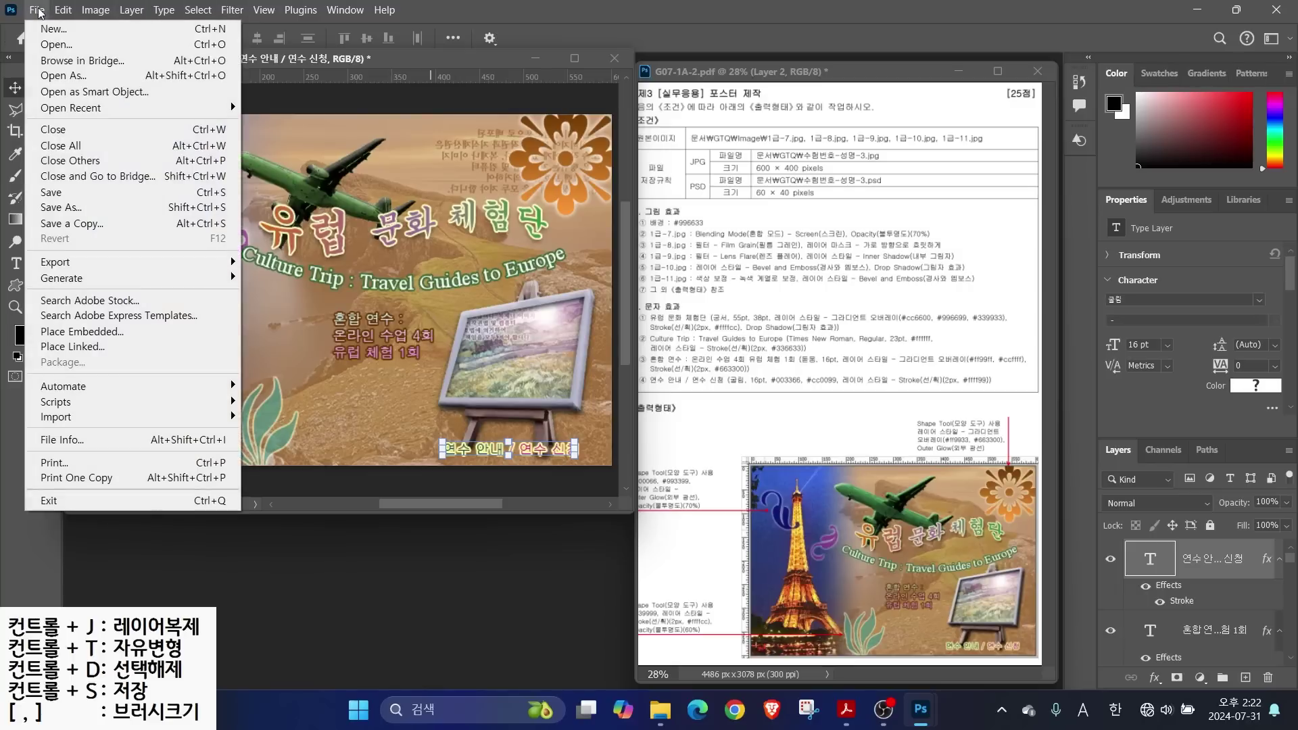
{"action": "left_click", "coordinate": [60, 194]}
{"action": "left_click", "coordinate": [209, 49]}
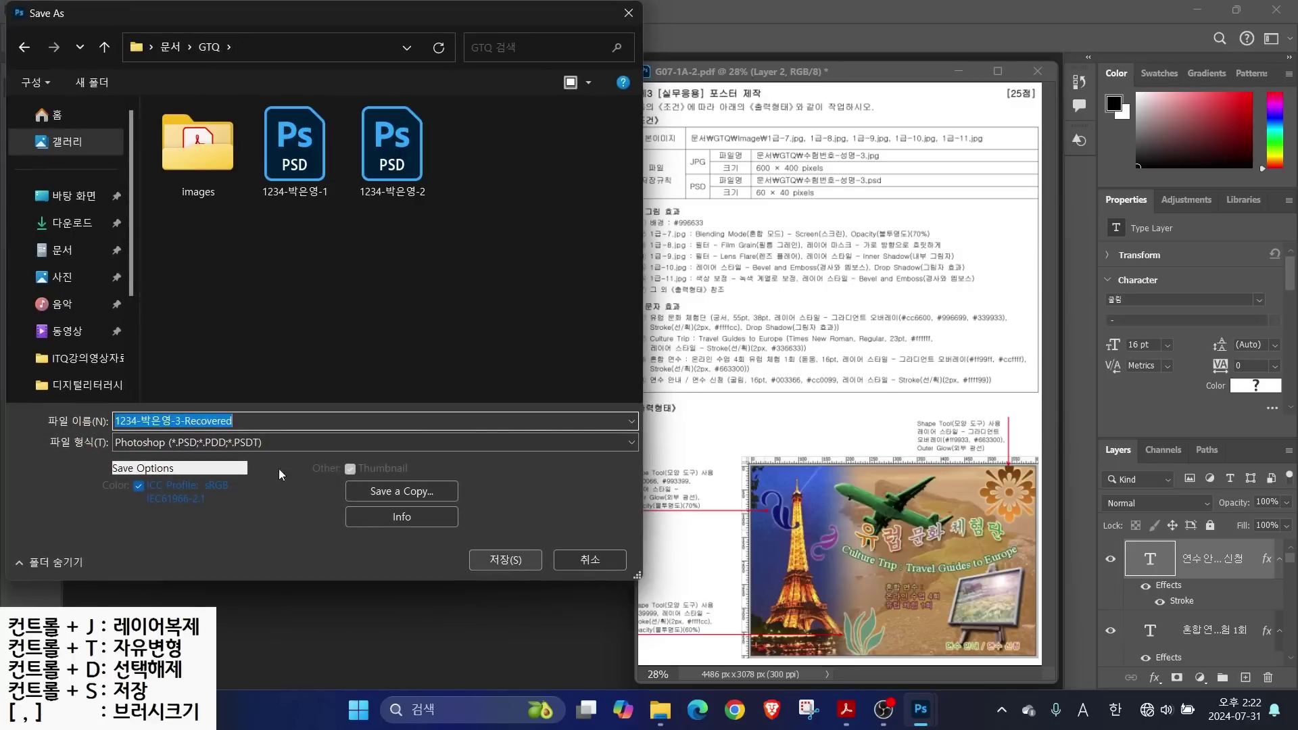
{"action": "left_click_drag", "start_coordinate": [177, 421], "coordinate": [234, 420]}
{"action": "key", "text": "BackSpace"}
{"action": "key", "text": "Return"}
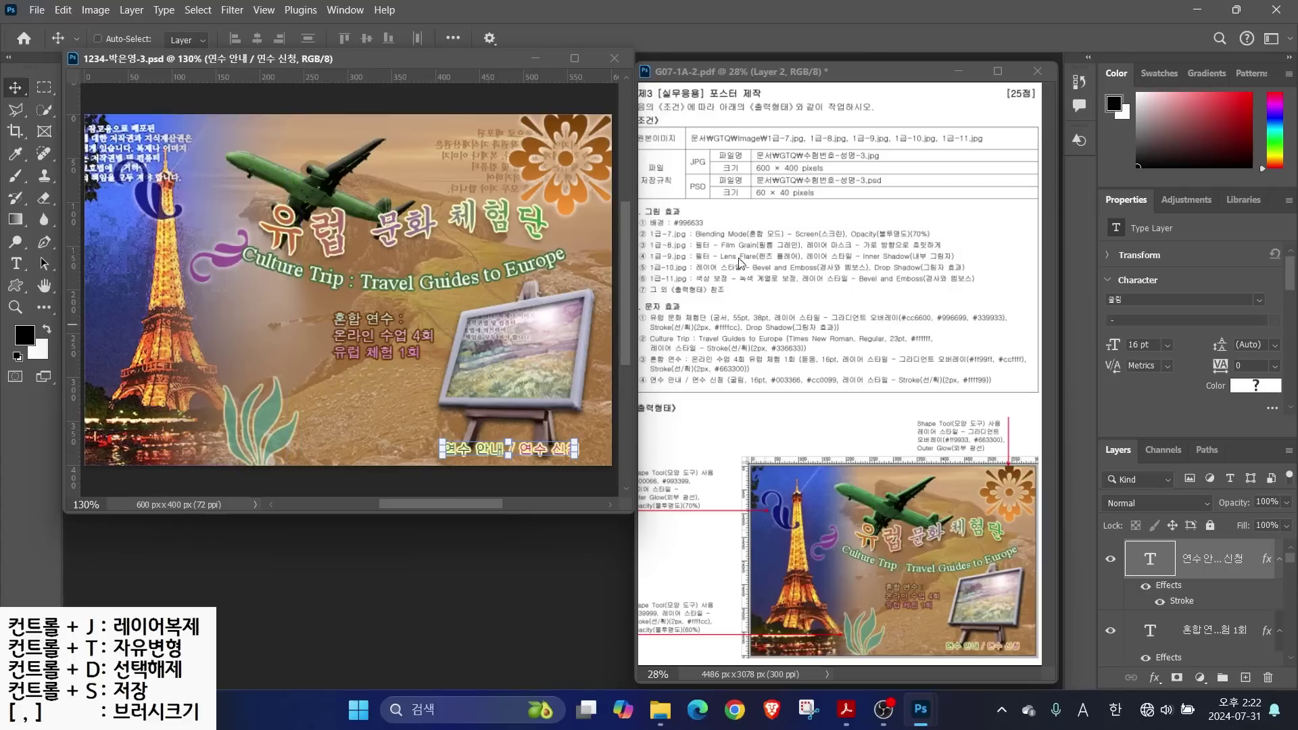
{"action": "left_click_drag", "start_coordinate": [766, 157], "coordinate": [844, 110]}
{"action": "mouse_move", "coordinate": [733, 171]}
{"action": "left_mouse_down"}
{"action": "mouse_move", "coordinate": [683, 173]}
{"action": "mouse_move", "coordinate": [711, 142]}
{"action": "left_mouse_up"}
{"action": "left_click_drag", "start_coordinate": [778, 201], "coordinate": [822, 255]}
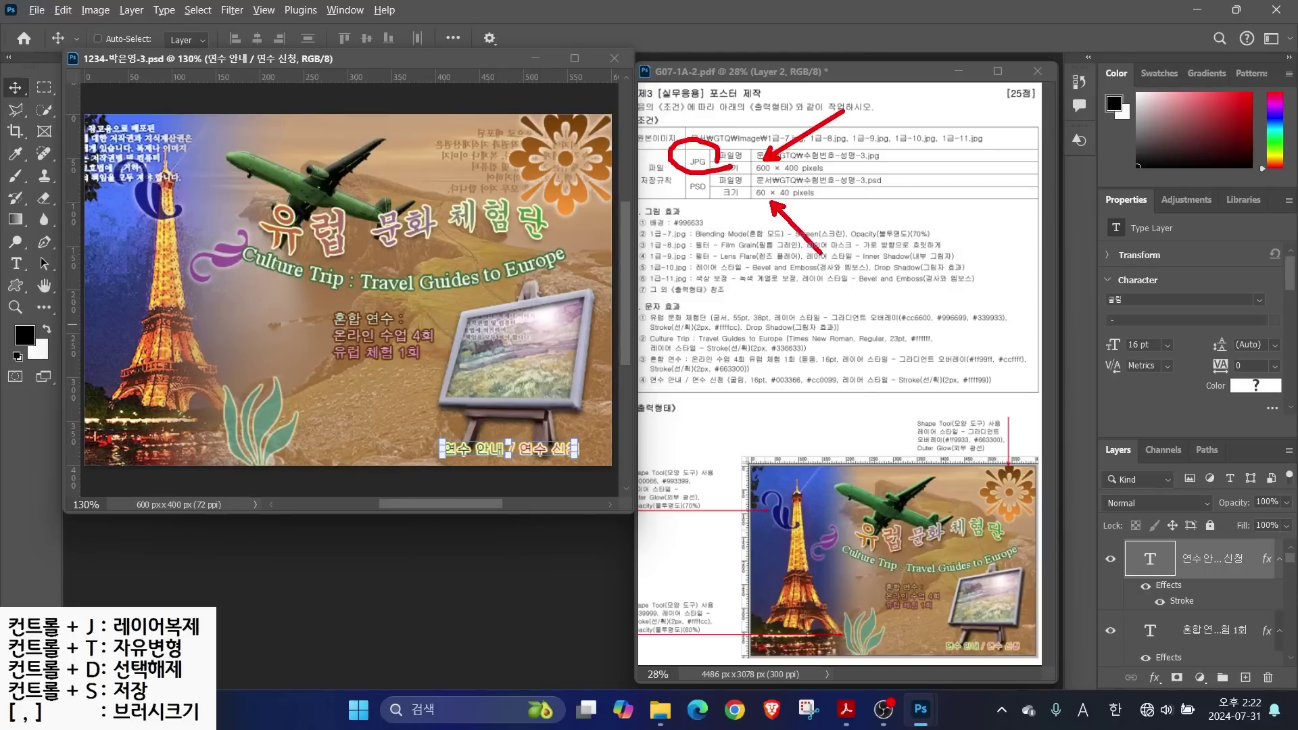
{"action": "left_click_drag", "start_coordinate": [721, 200], "coordinate": [678, 169]}
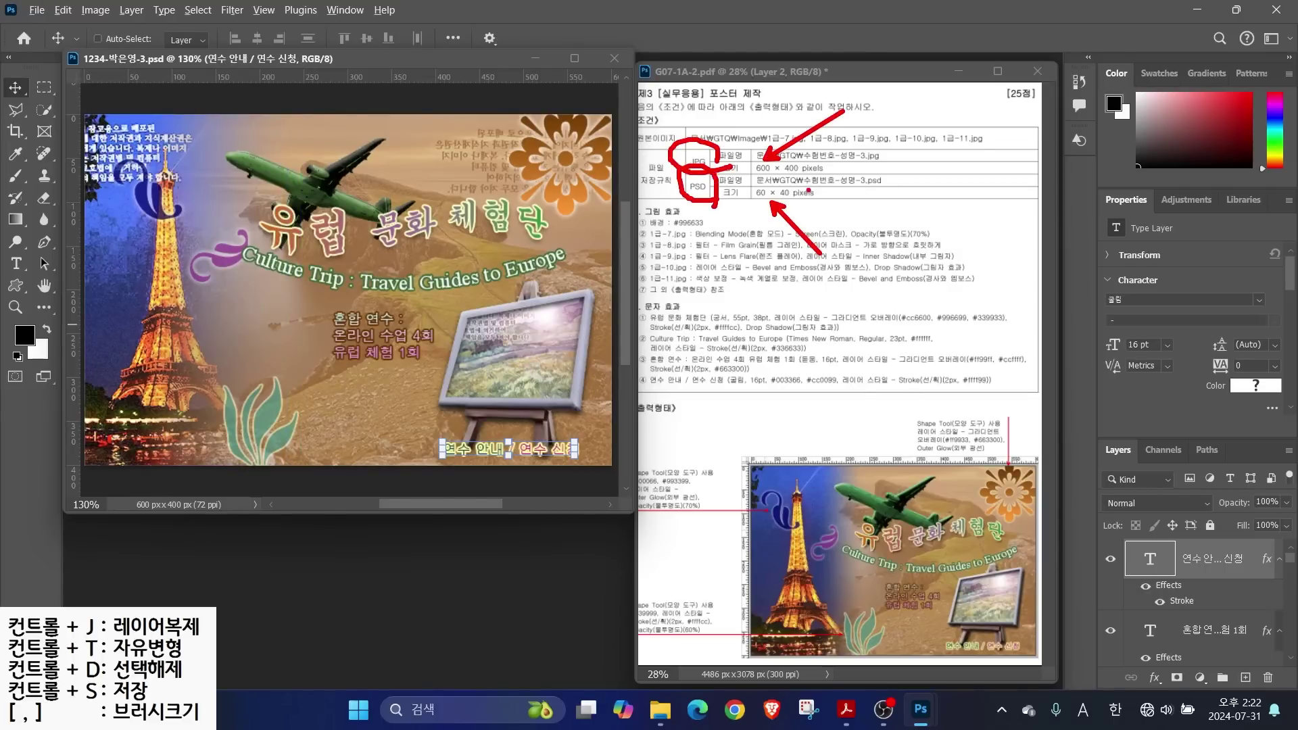
{"action": "key", "text": "Escape"}
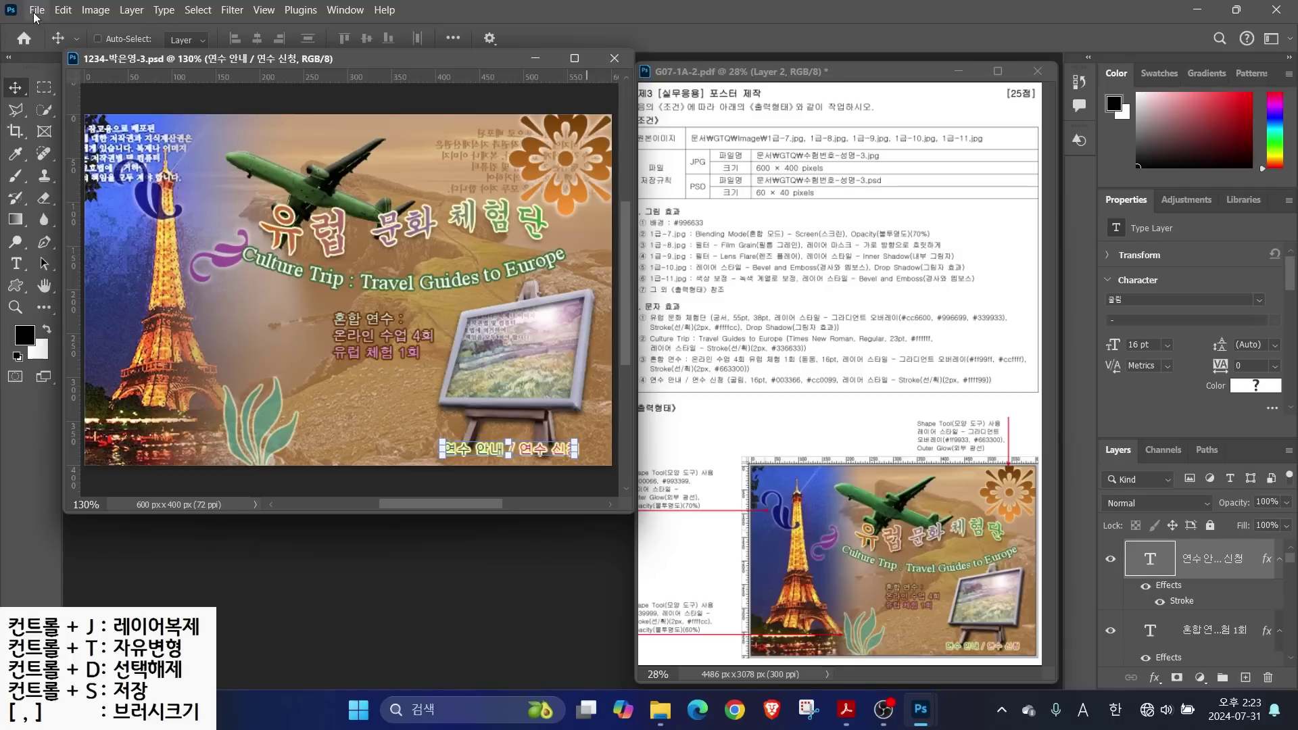
Save a JPEG copy without the ' copy' suffix, accepting quality 5 Medium Baseline Standard options
{"action": "left_click", "coordinate": [37, 11]}
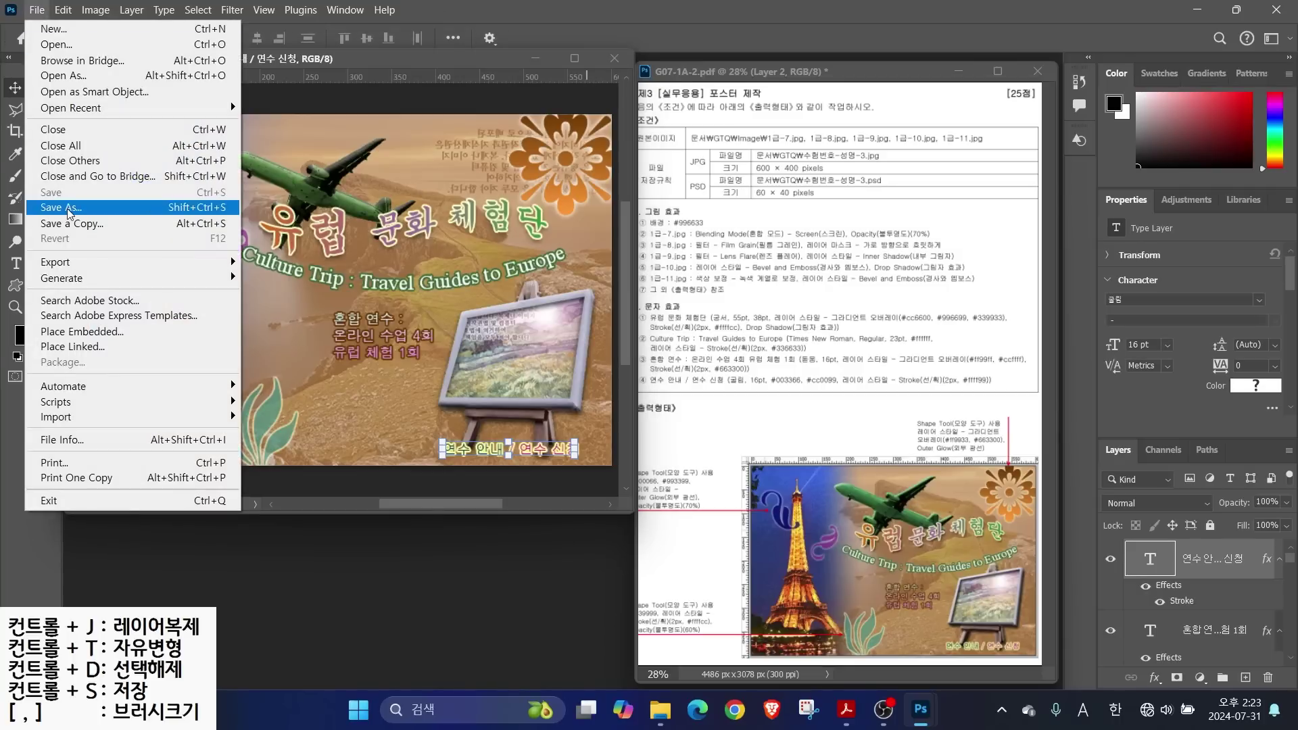
{"action": "left_click", "coordinate": [68, 213]}
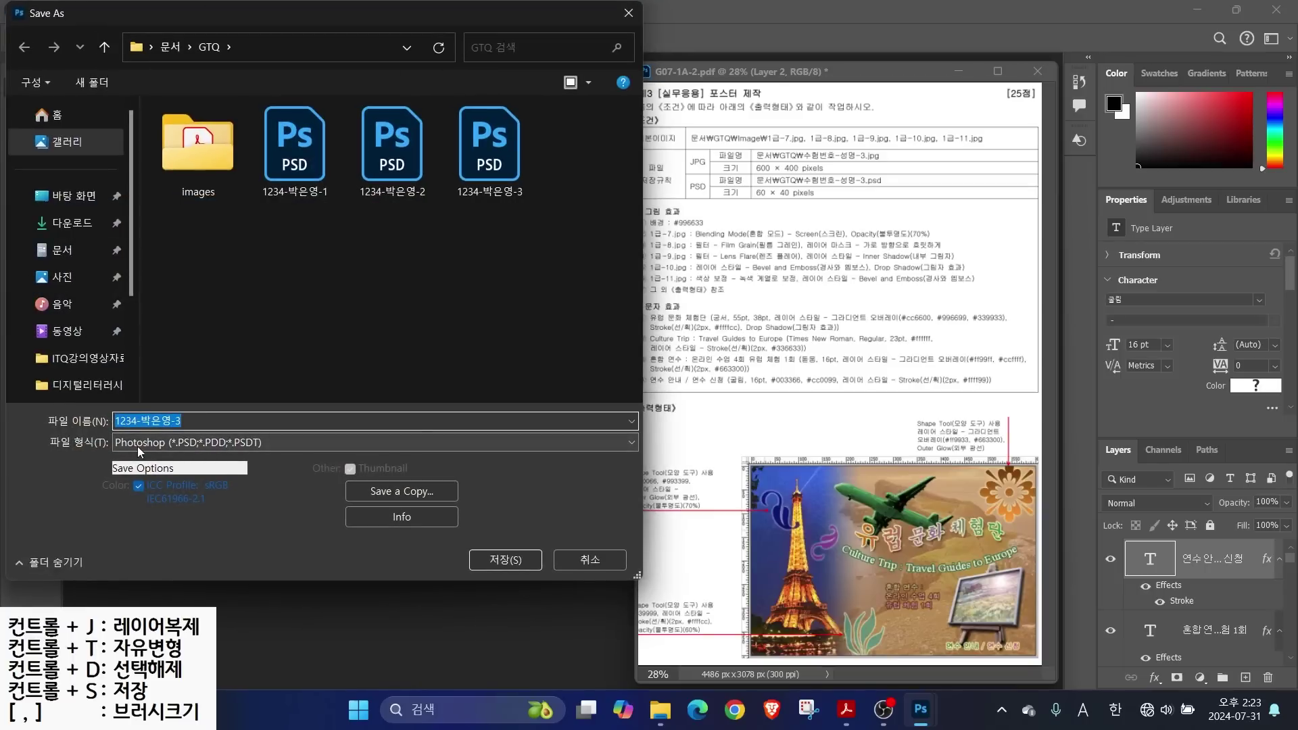
{"action": "left_click", "coordinate": [139, 443]}
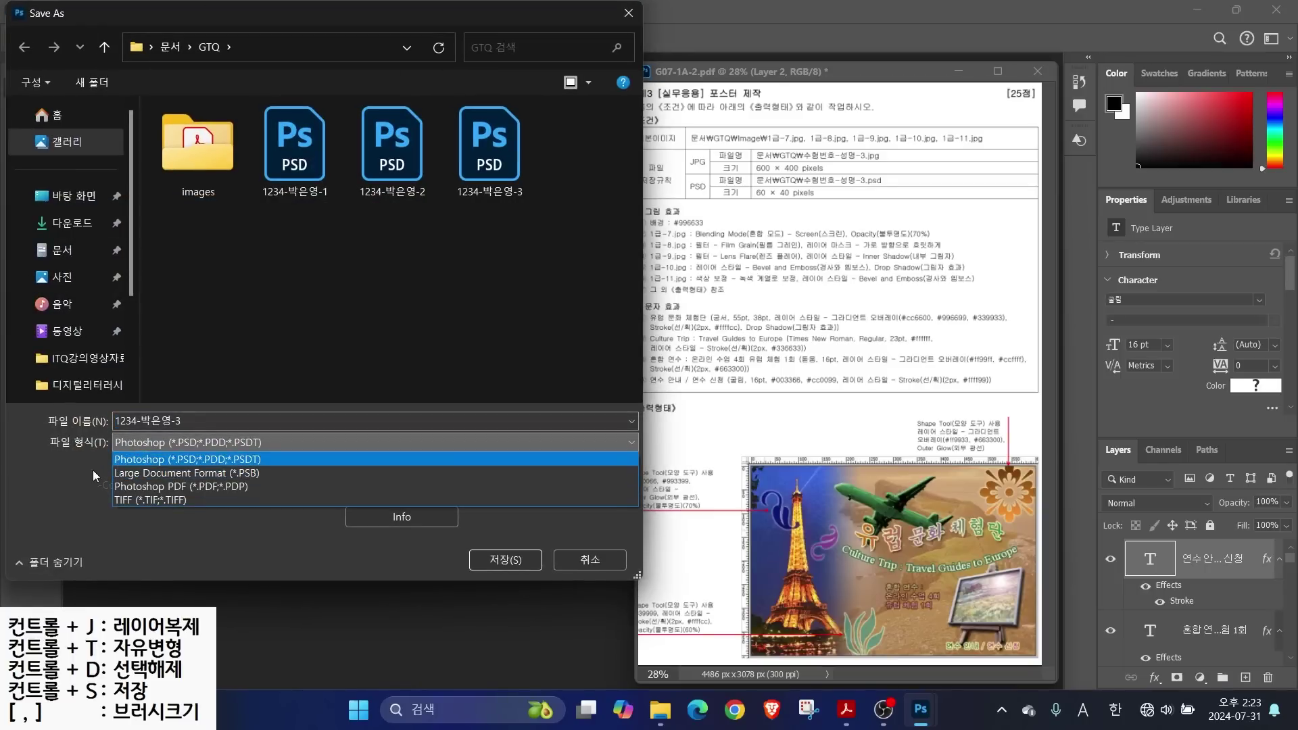
{"action": "left_click", "coordinate": [73, 478]}
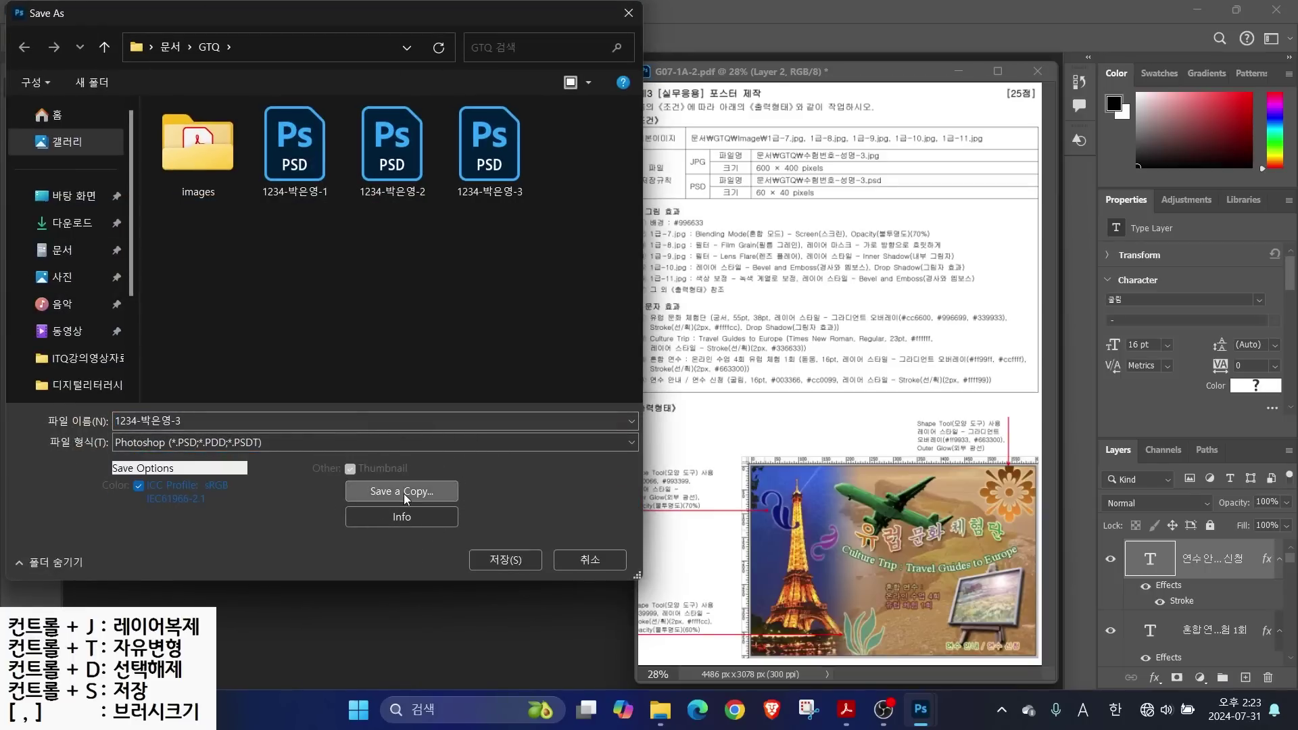
{"action": "left_click", "coordinate": [404, 492]}
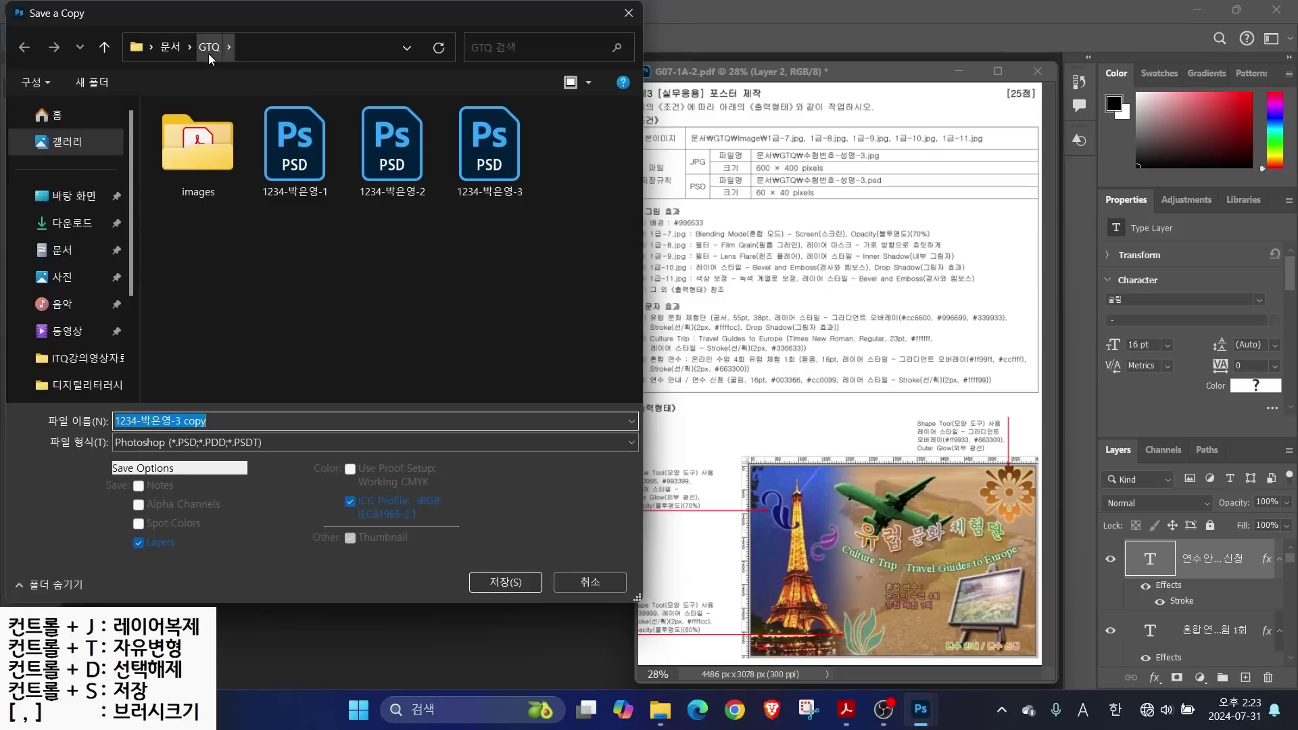
{"action": "left_click_drag", "start_coordinate": [181, 421], "coordinate": [238, 418]}
{"action": "key", "text": "BackSpace"}
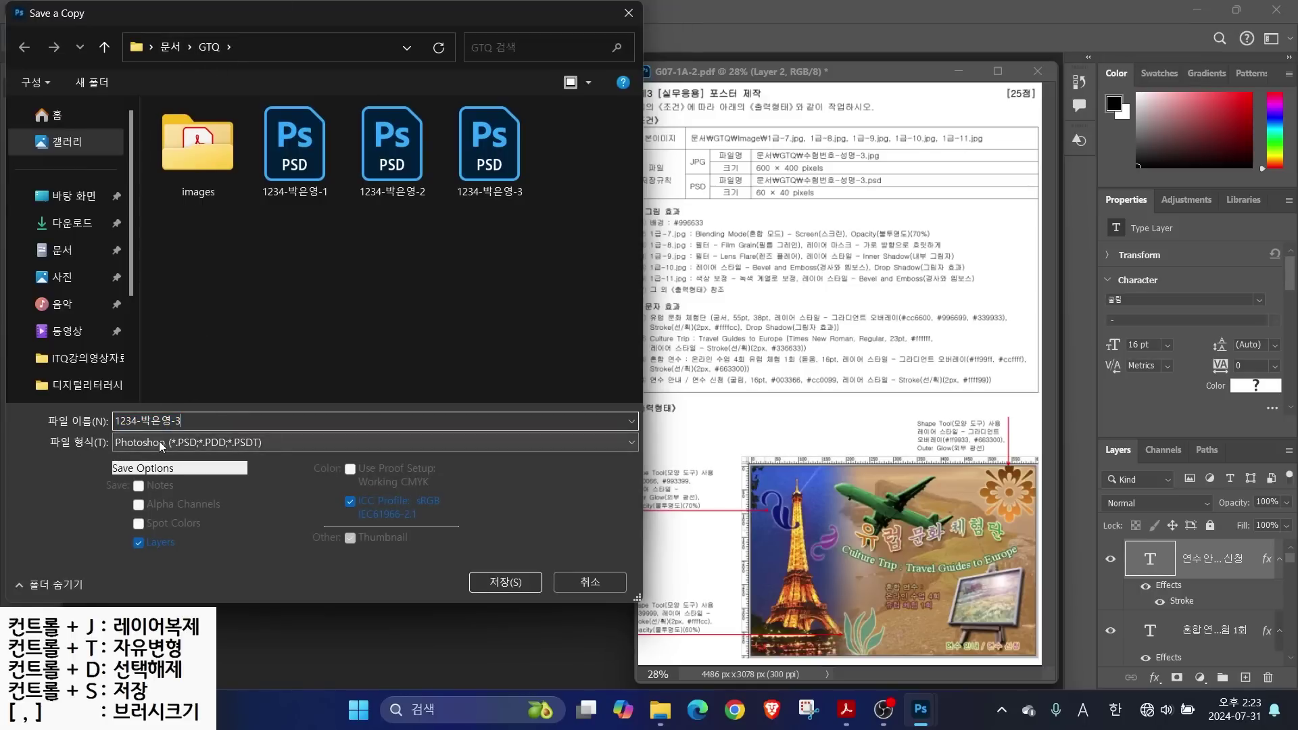
{"action": "left_click", "coordinate": [161, 443]}
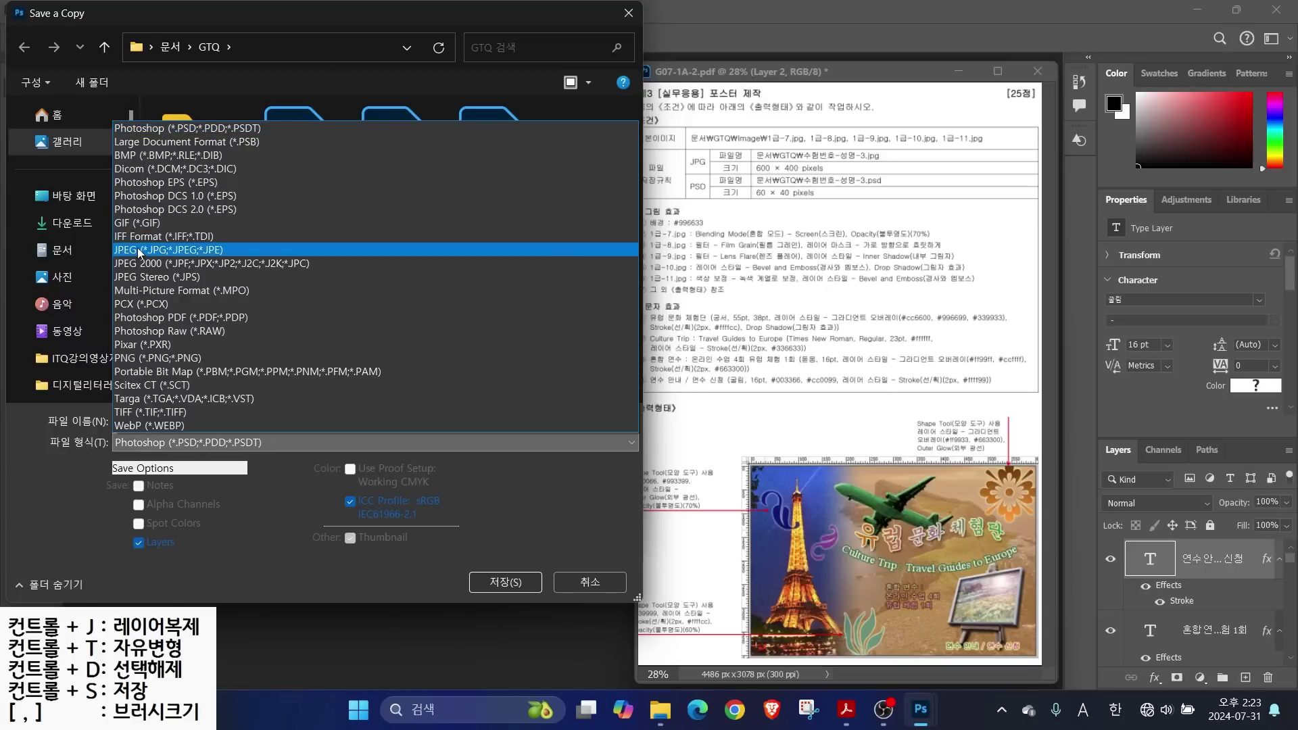
{"action": "left_click", "coordinate": [135, 250]}
{"action": "left_click", "coordinate": [507, 583]}
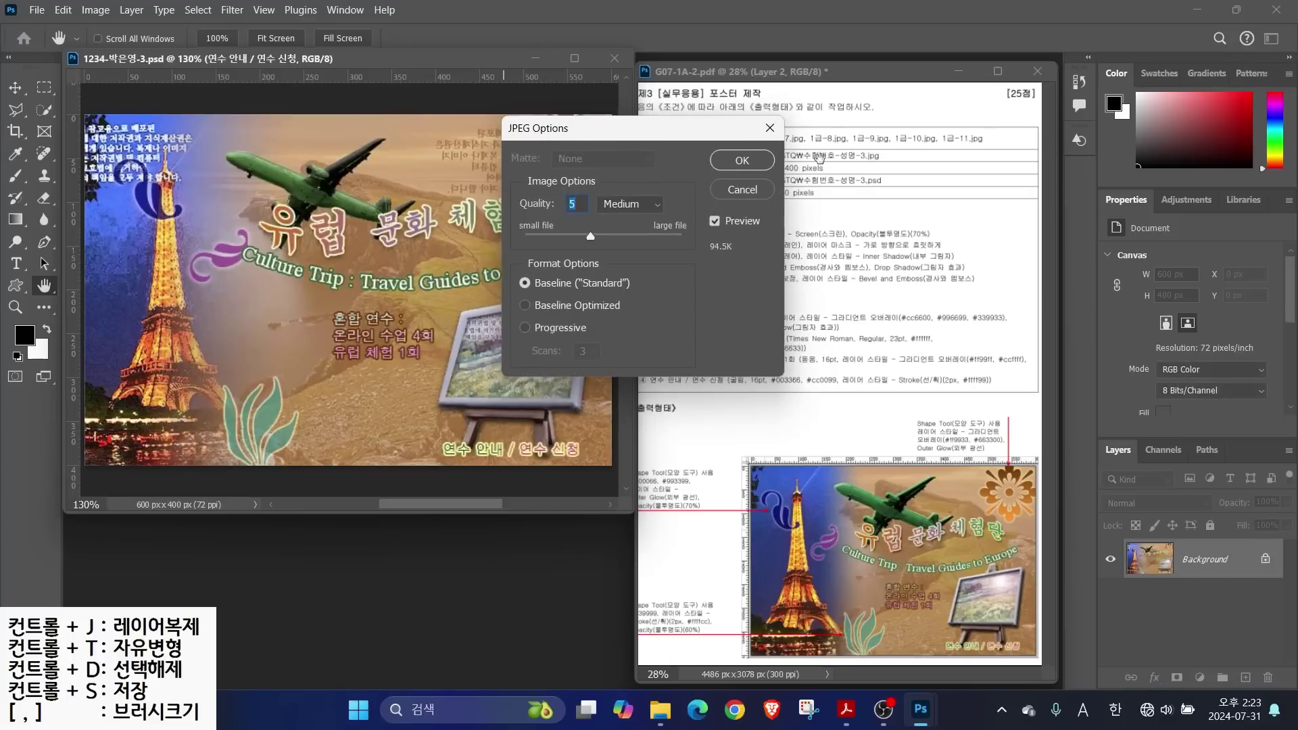
{"action": "left_click", "coordinate": [741, 162]}
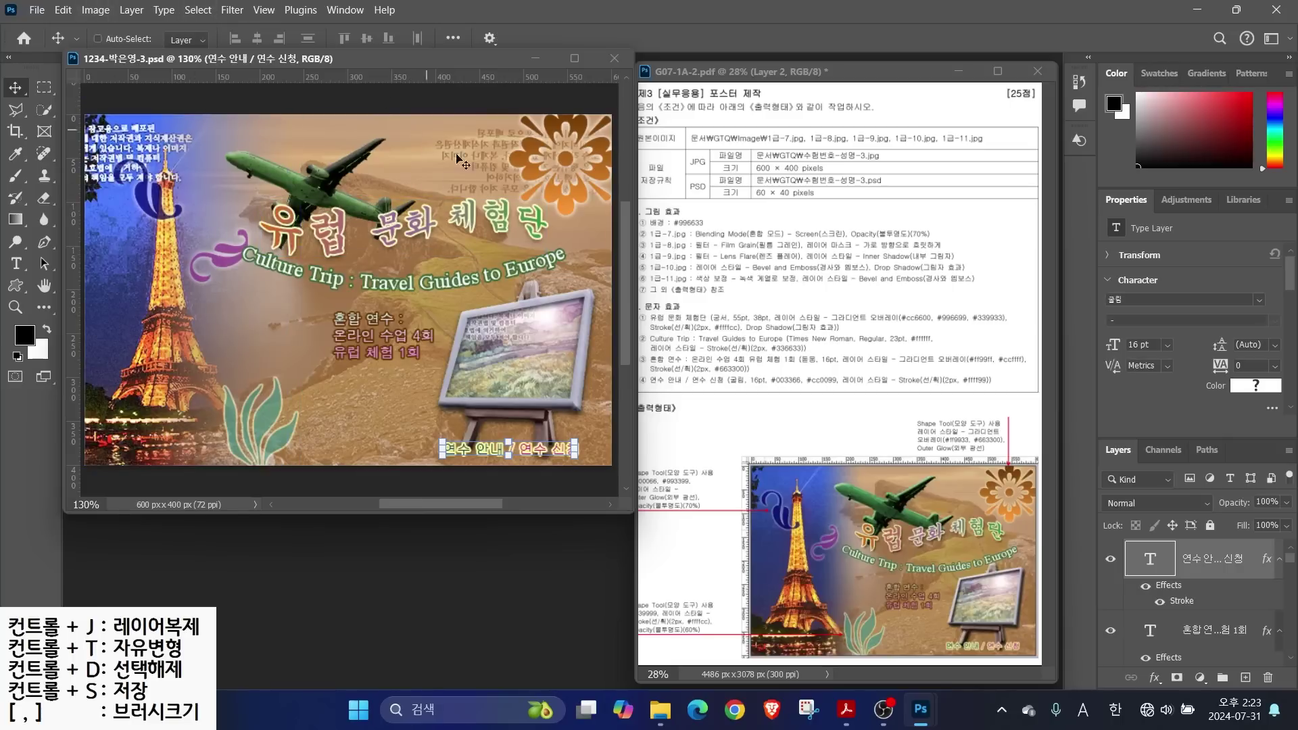
{"action": "left_click", "coordinate": [96, 10]}
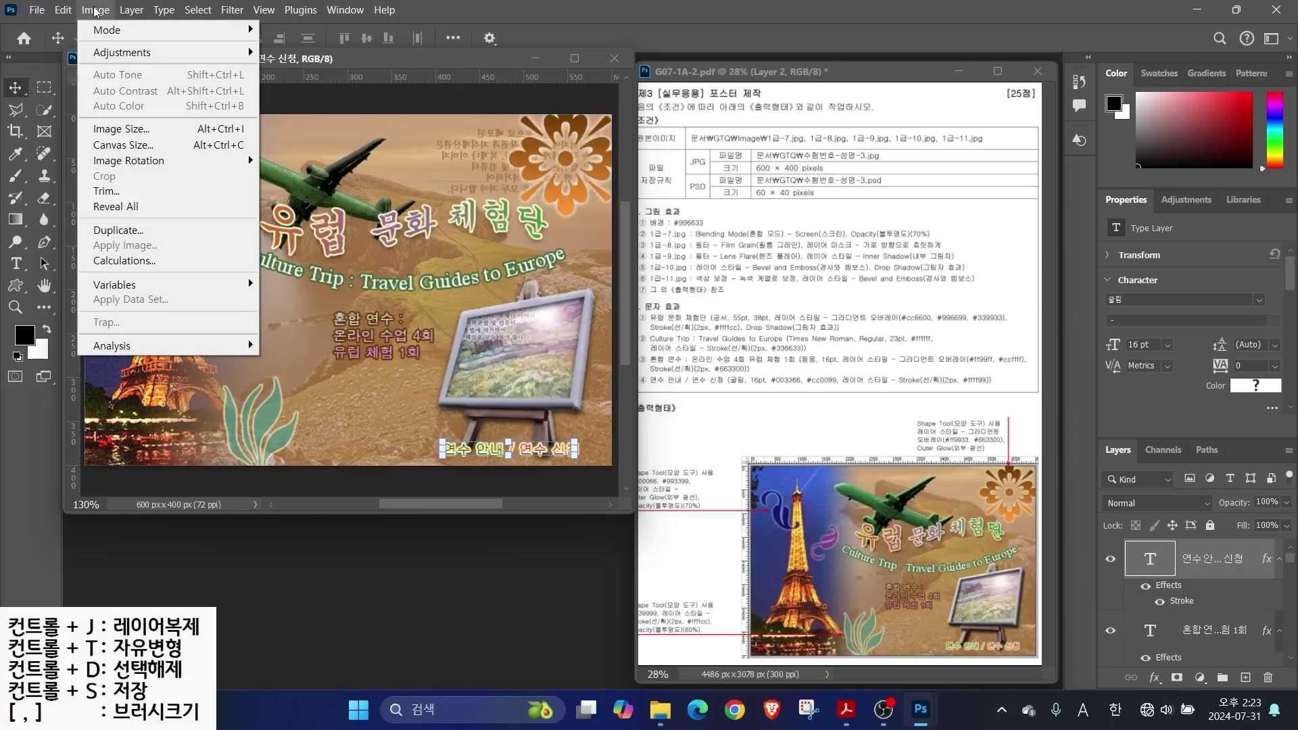
Resize the poster image to 60×40 pixels
{"action": "left_click", "coordinate": [123, 129]}
{"action": "type", "text": "60"}
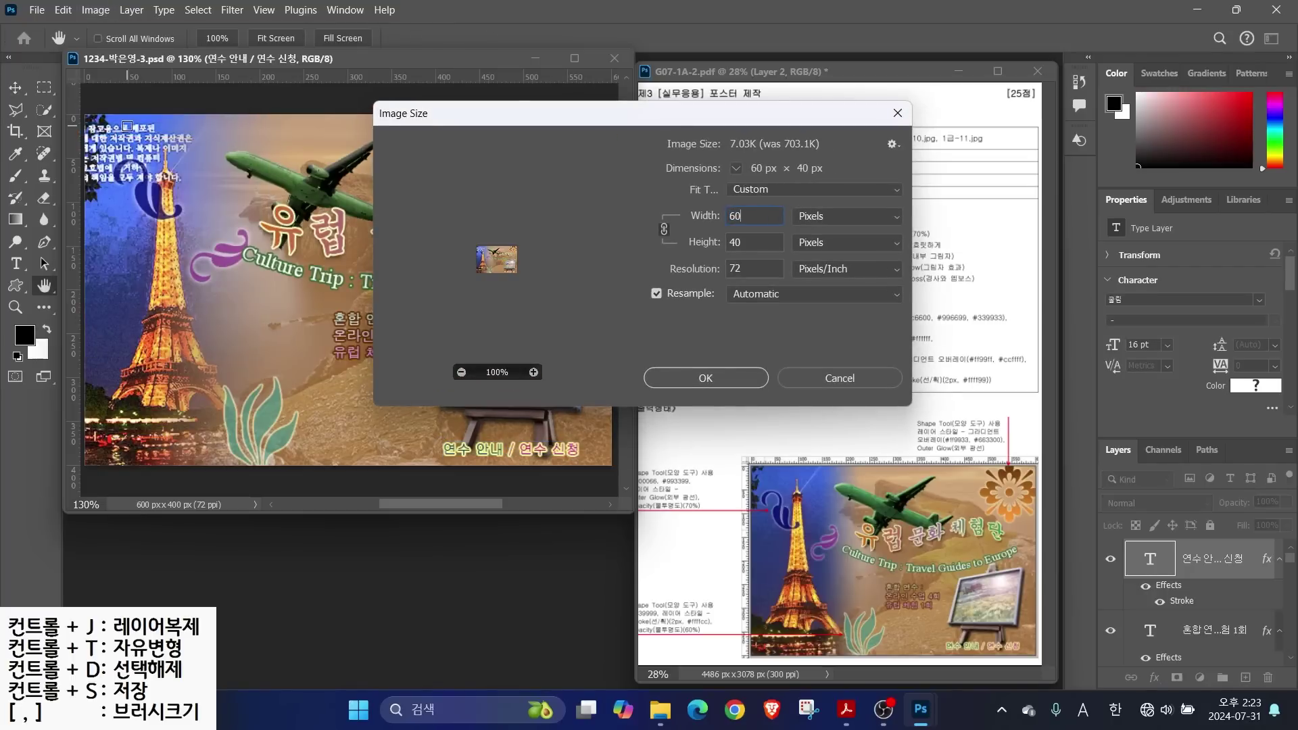
{"action": "left_click", "coordinate": [705, 377]}
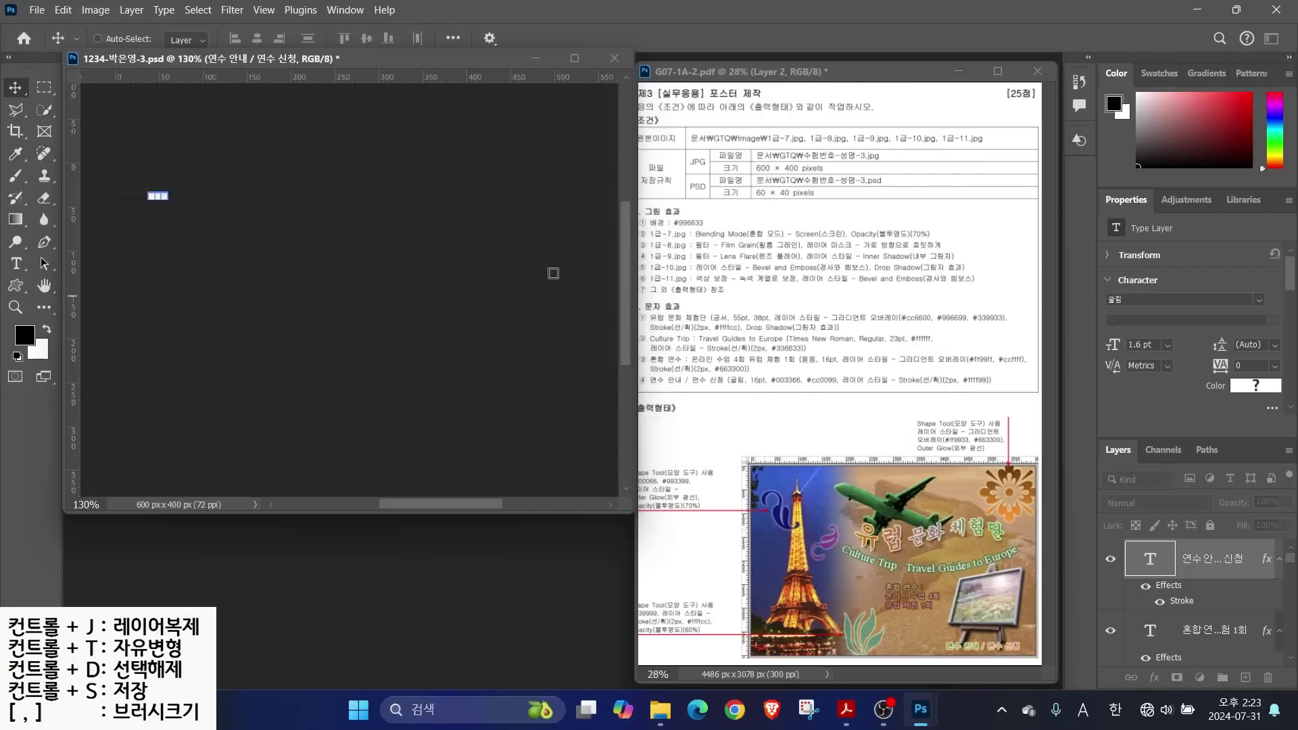
Save over the existing third-poster PSD, dismiss the save error, and close the poster
{"action": "left_click", "coordinate": [36, 11]}
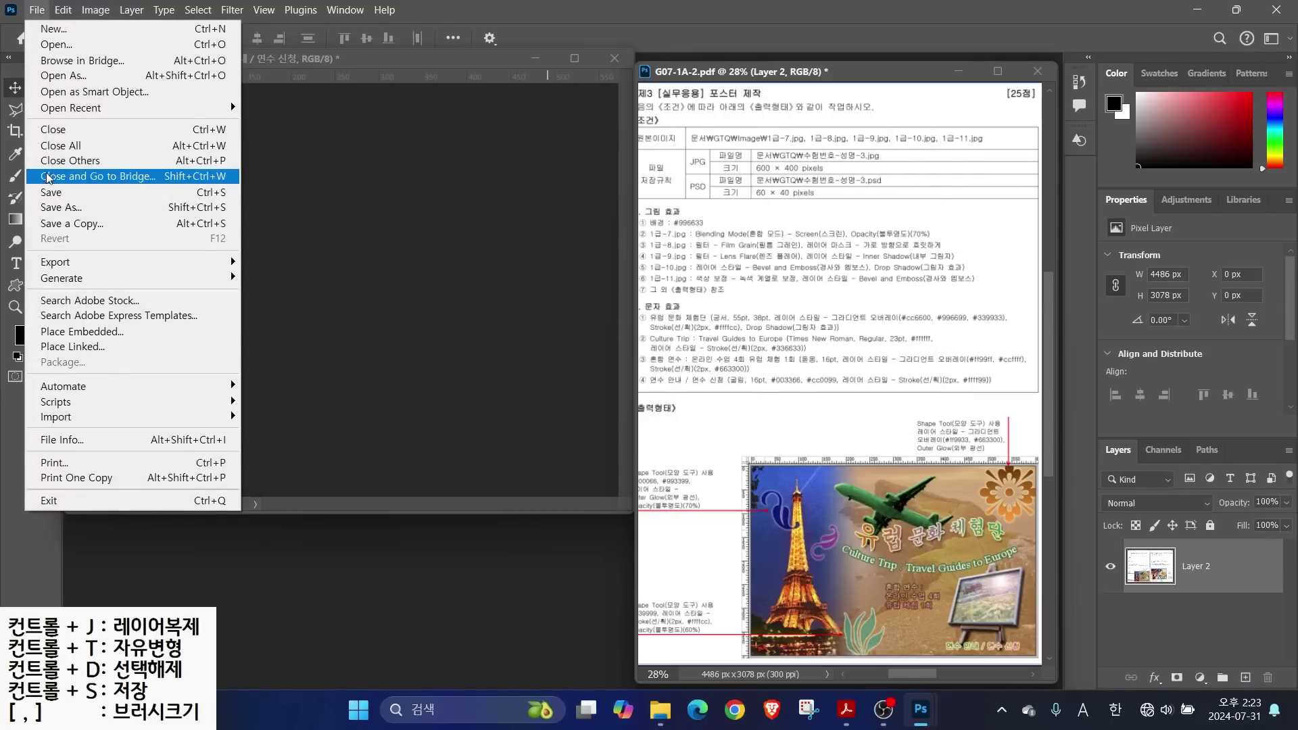
{"action": "left_click", "coordinate": [45, 194]}
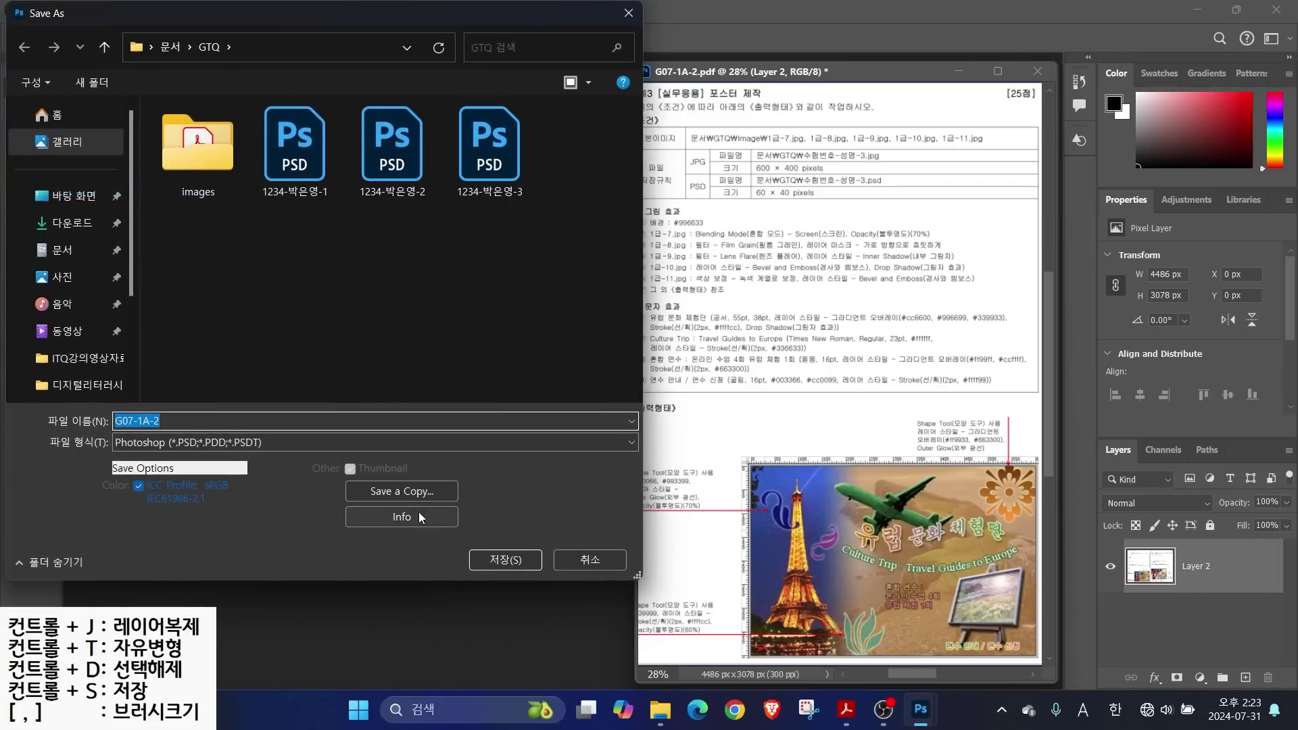
{"action": "left_click", "coordinate": [500, 156]}
{"action": "left_click", "coordinate": [505, 560]}
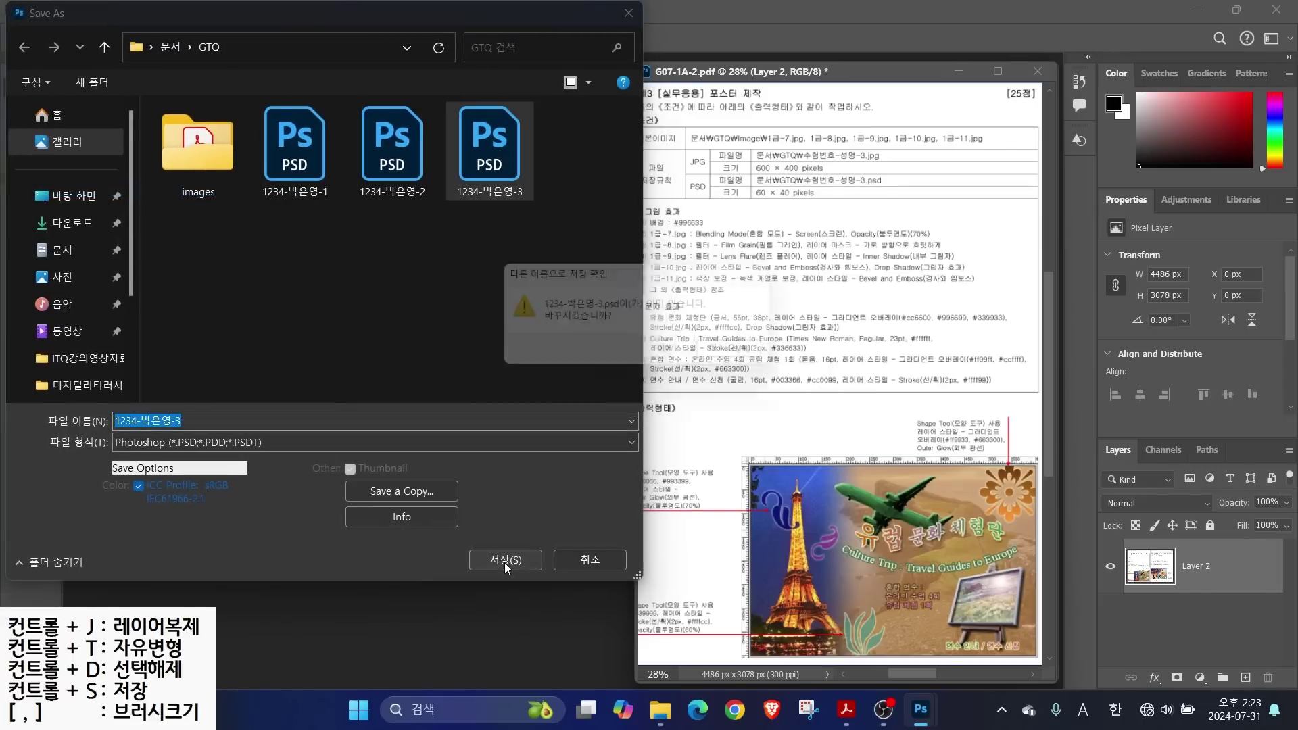
{"action": "left_click", "coordinate": [661, 296]}
{"action": "left_click", "coordinate": [677, 289]}
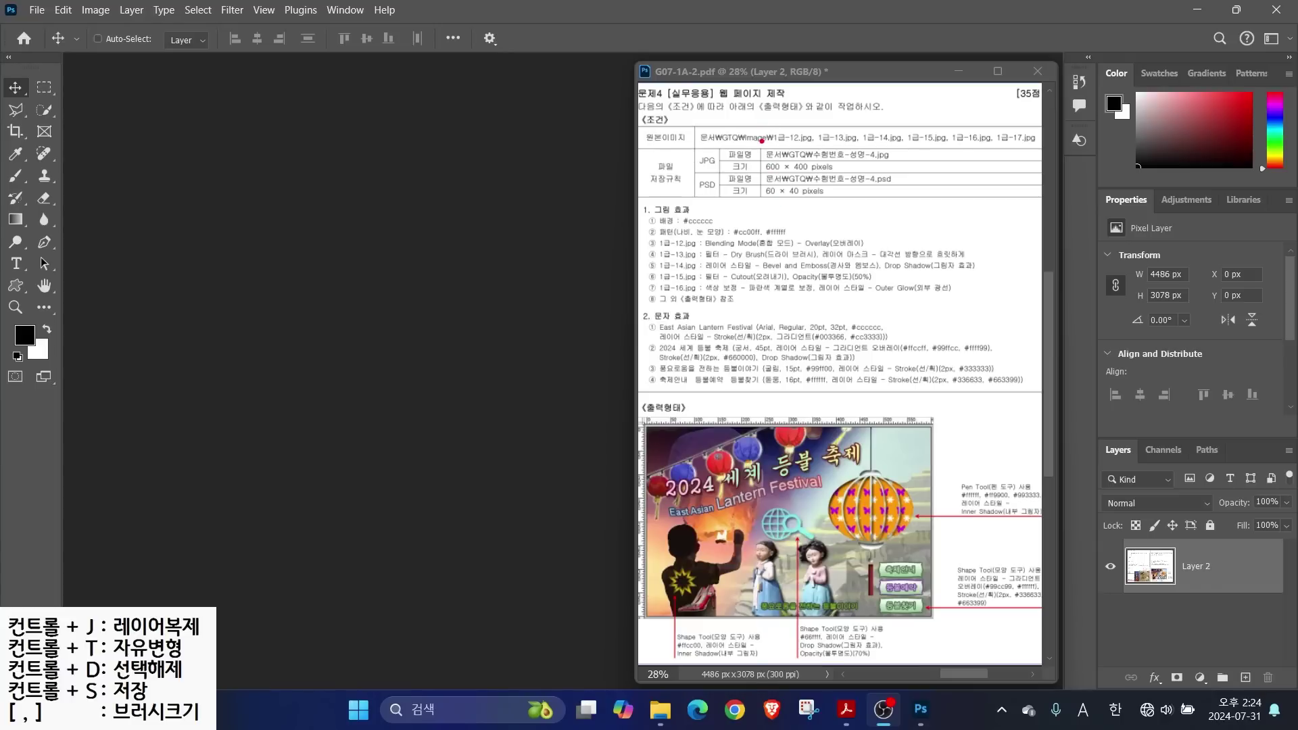
{"action": "mouse_move", "coordinate": [762, 140]}
{"action": "left_mouse_down"}
{"action": "mouse_move", "coordinate": [877, 184]}
{"action": "mouse_move", "coordinate": [929, 185]}
{"action": "left_mouse_up"}
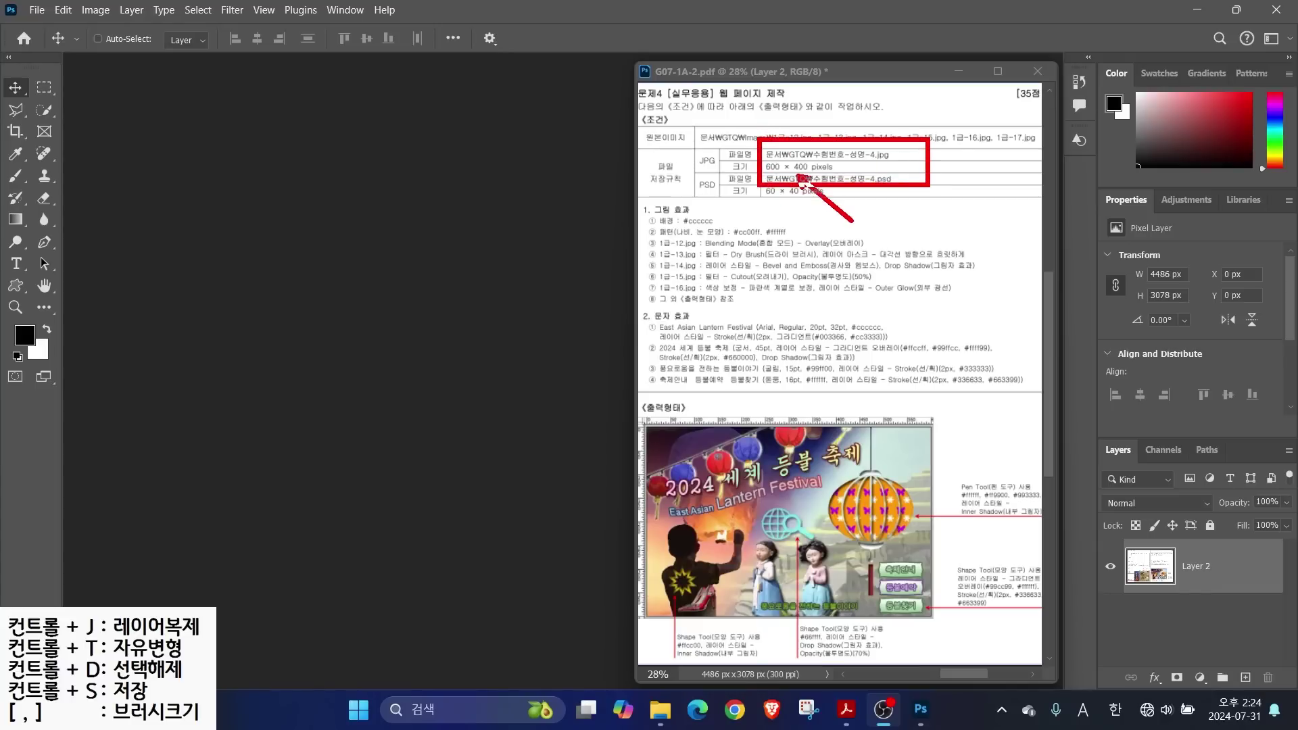
Create a new document with the exam file name at 600×400 px, 72 ppi RGB
{"action": "key", "text": "Escape"}
{"action": "left_click", "coordinate": [37, 10]}
{"action": "left_click", "coordinate": [51, 28]}
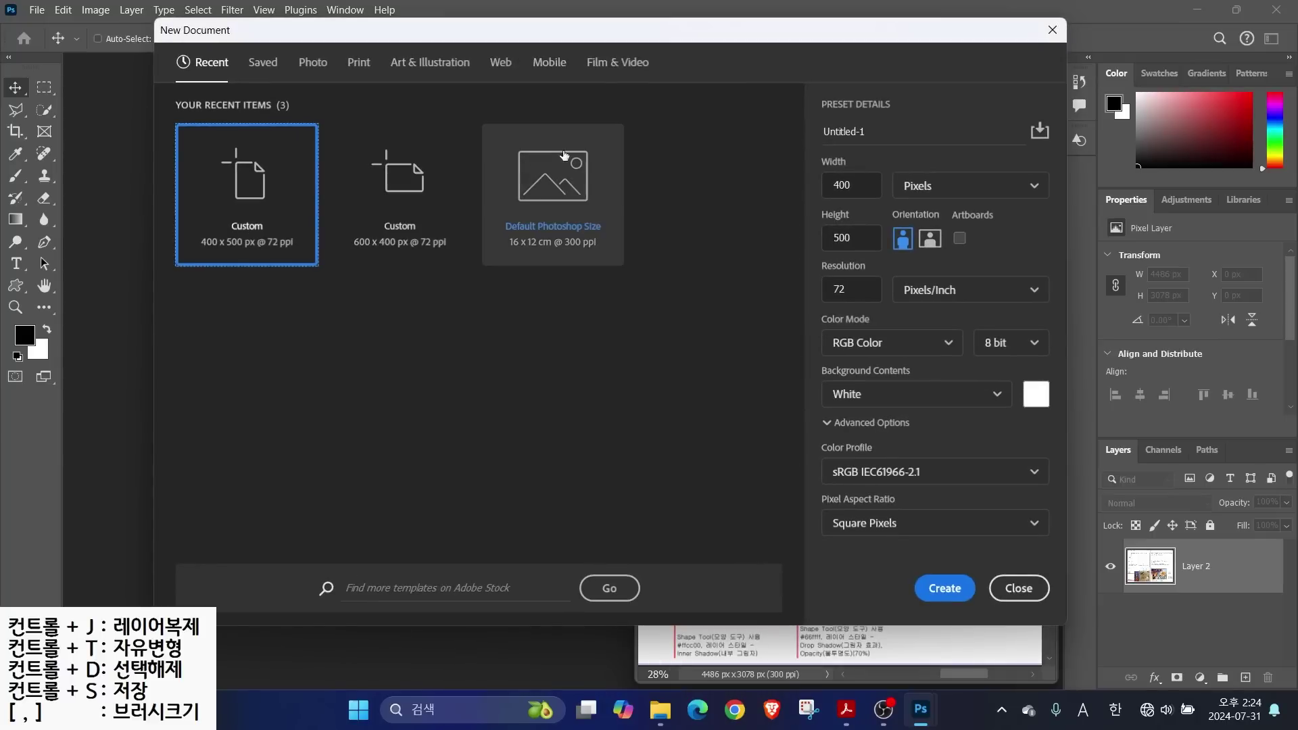
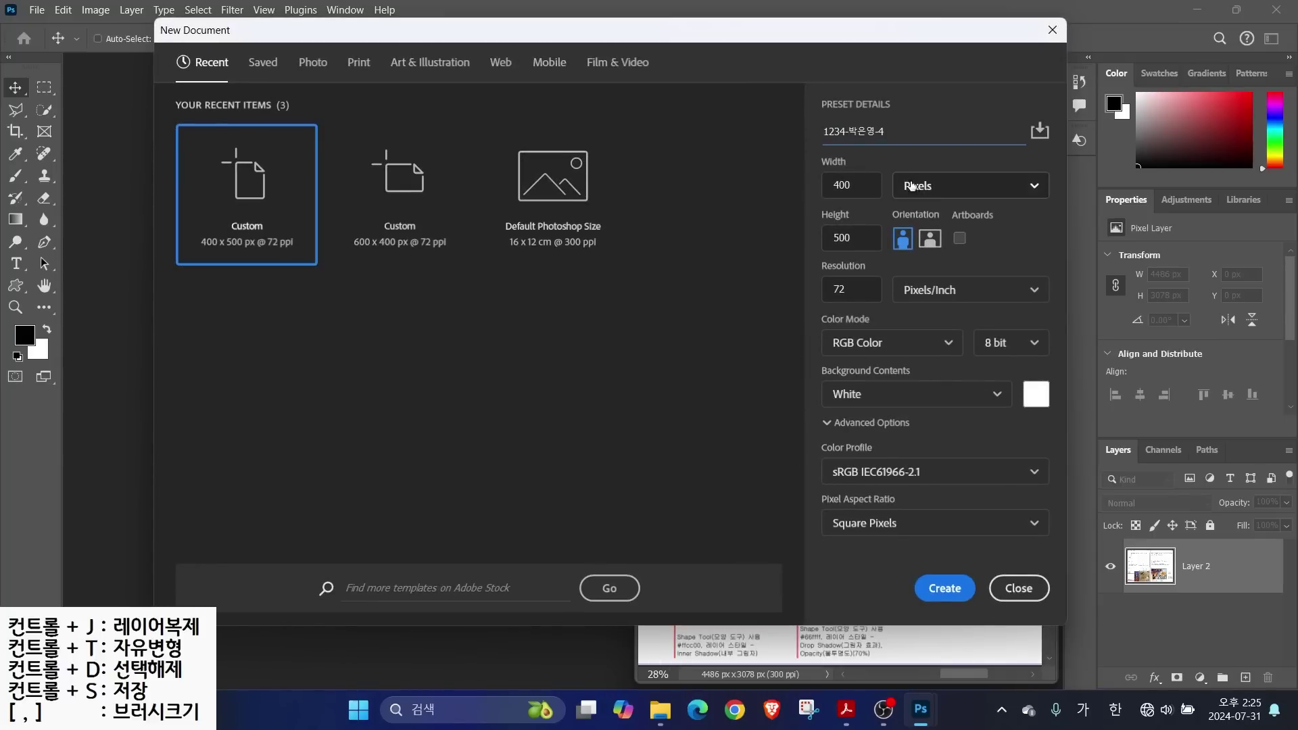
{"action": "left_click", "coordinate": [822, 187]}
{"action": "type", "text": "600"}
{"action": "key", "text": "Tab"}
{"action": "type", "text": "400"}
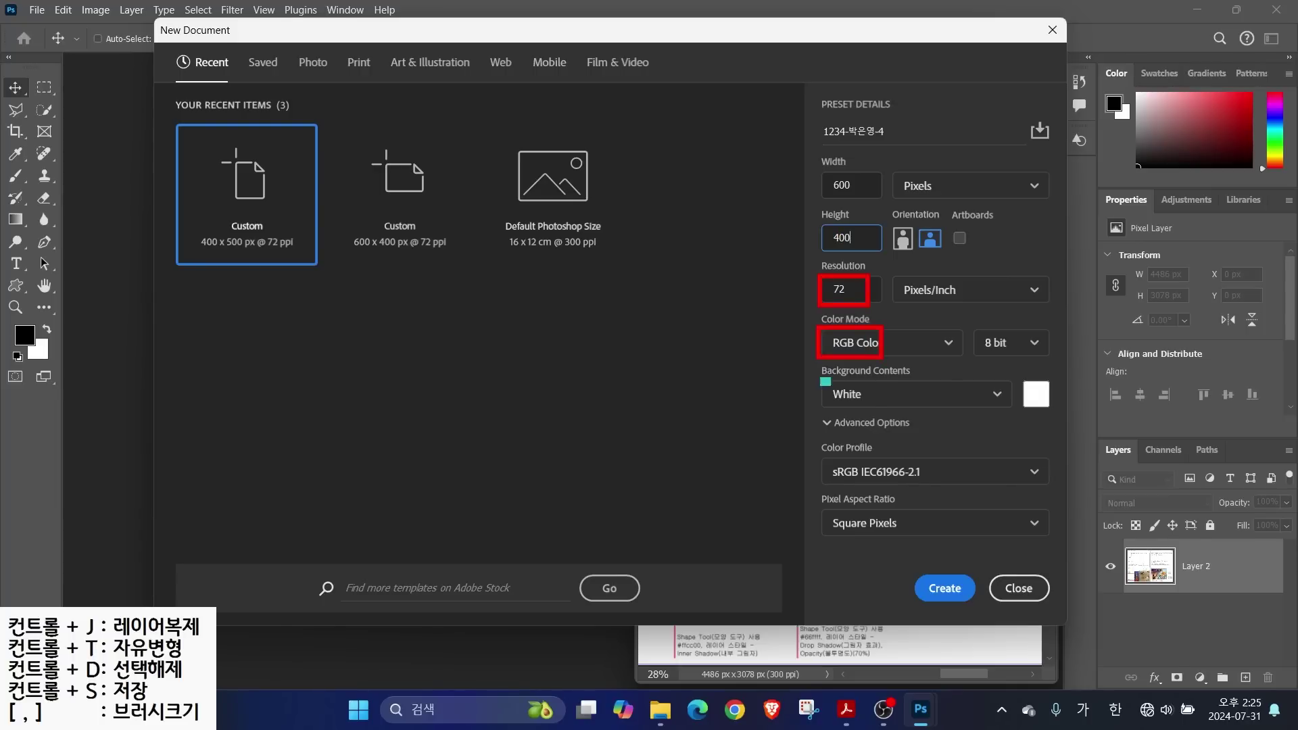
{"action": "left_click", "coordinate": [943, 587]}
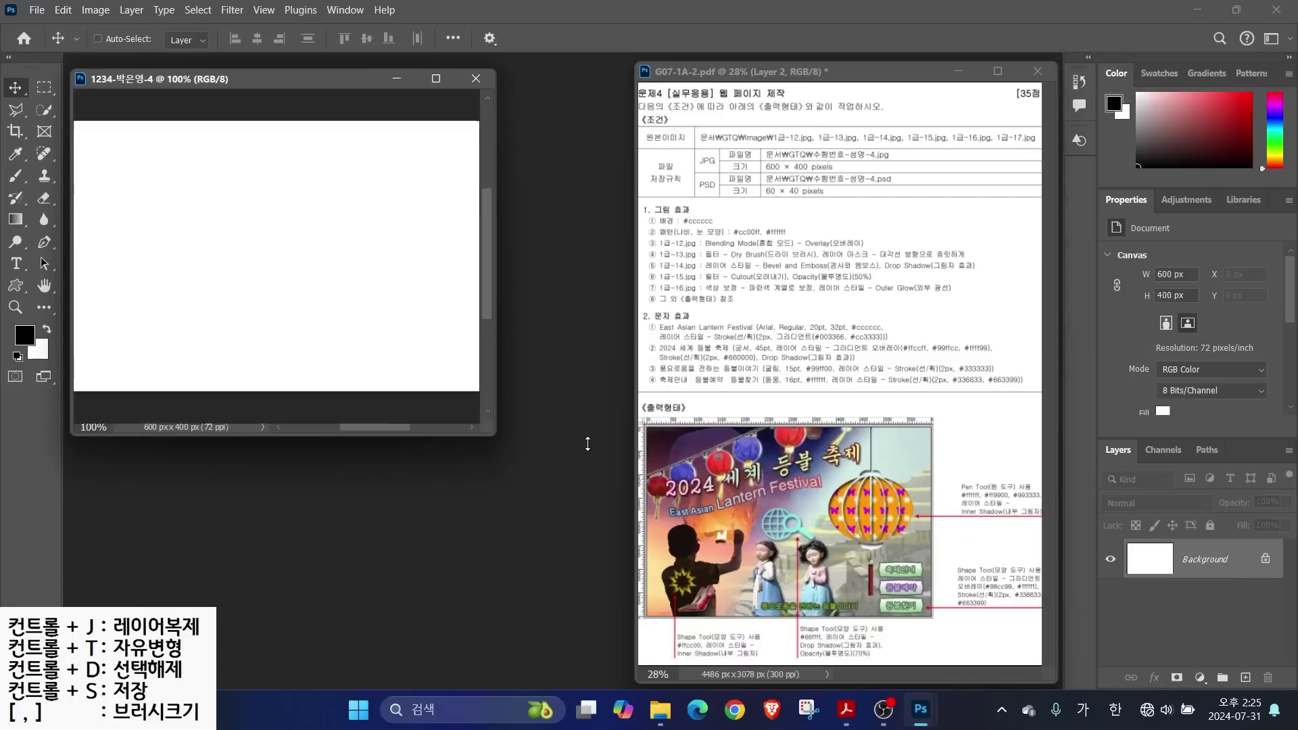
Zoom the view to 130% and set the foreground colour to light grey #cccccc
{"action": "left_click", "coordinate": [93, 519]}
{"action": "type", "text": "130"}
{"action": "key", "text": "Return"}
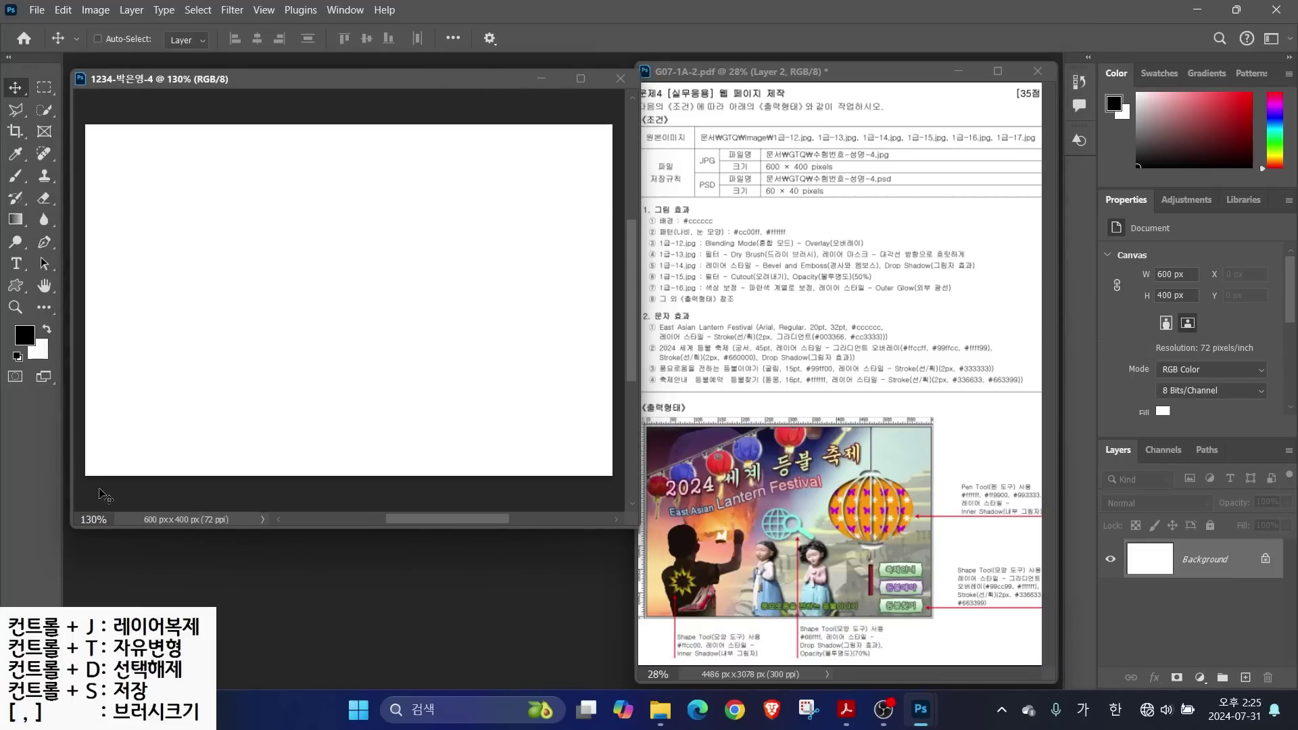
{"action": "key", "text": "ctrl+r"}
{"action": "key", "text": "alt"}
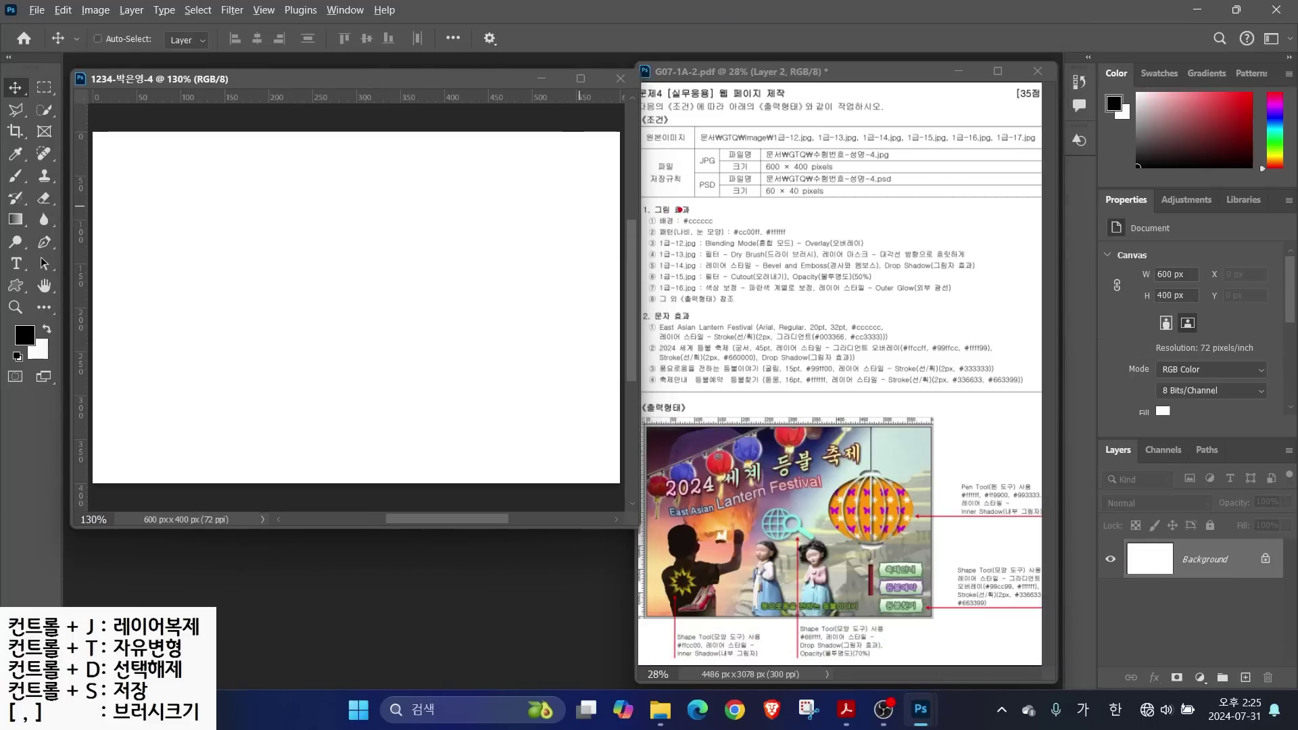
{"action": "left_click_drag", "start_coordinate": [680, 210], "coordinate": [722, 177]}
{"action": "key", "text": "Escape"}
{"action": "key", "text": "ctrl"}
{"action": "left_click", "coordinate": [26, 335]}
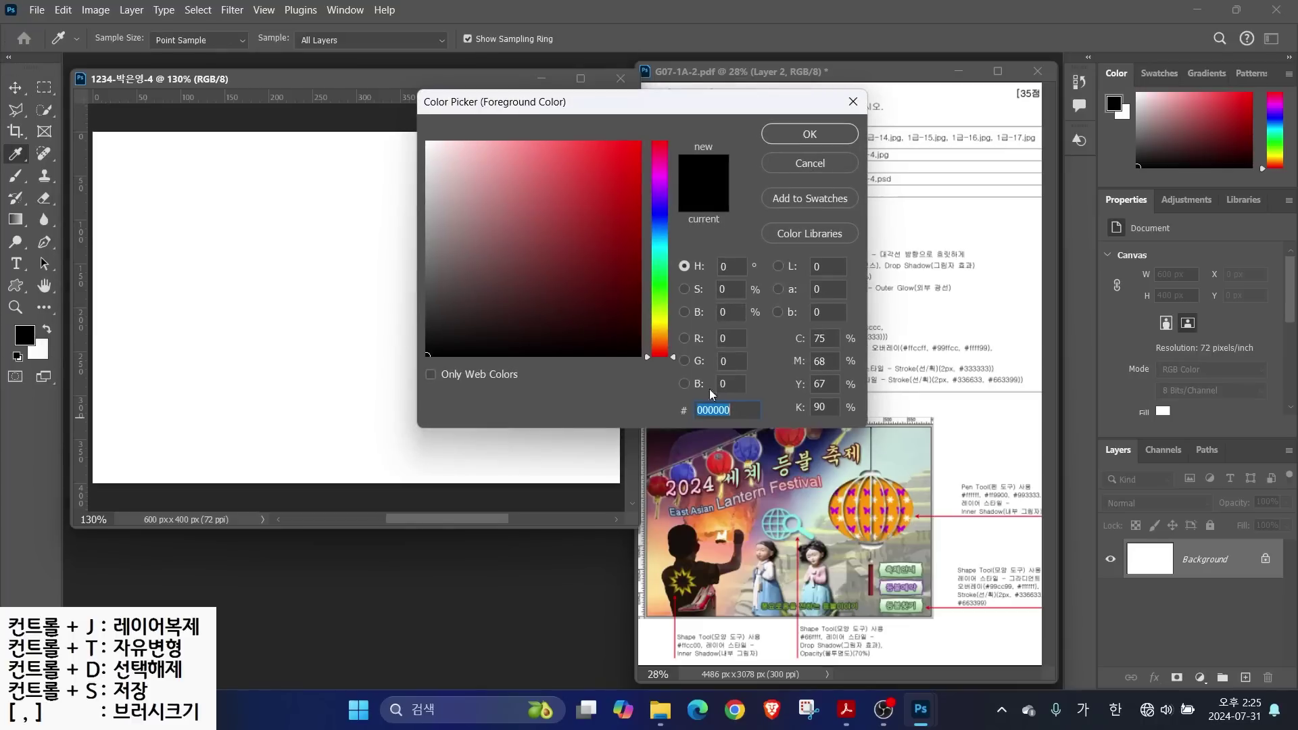
{"action": "key", "text": "Hangul"}
{"action": "type", "text": "cccccc"}
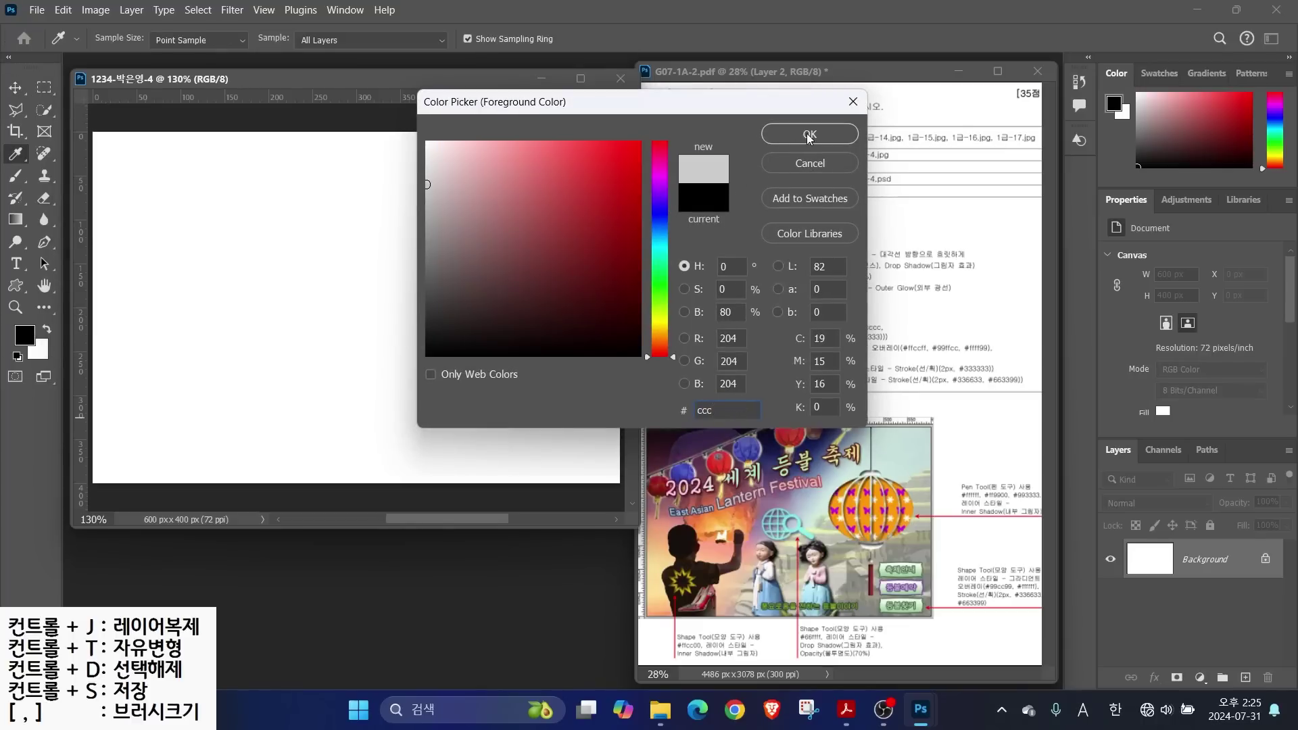
{"action": "left_click", "coordinate": [809, 135]}
Fill the canvas background with the #cccccc foreground colour
{"action": "left_click", "coordinate": [54, 10]}
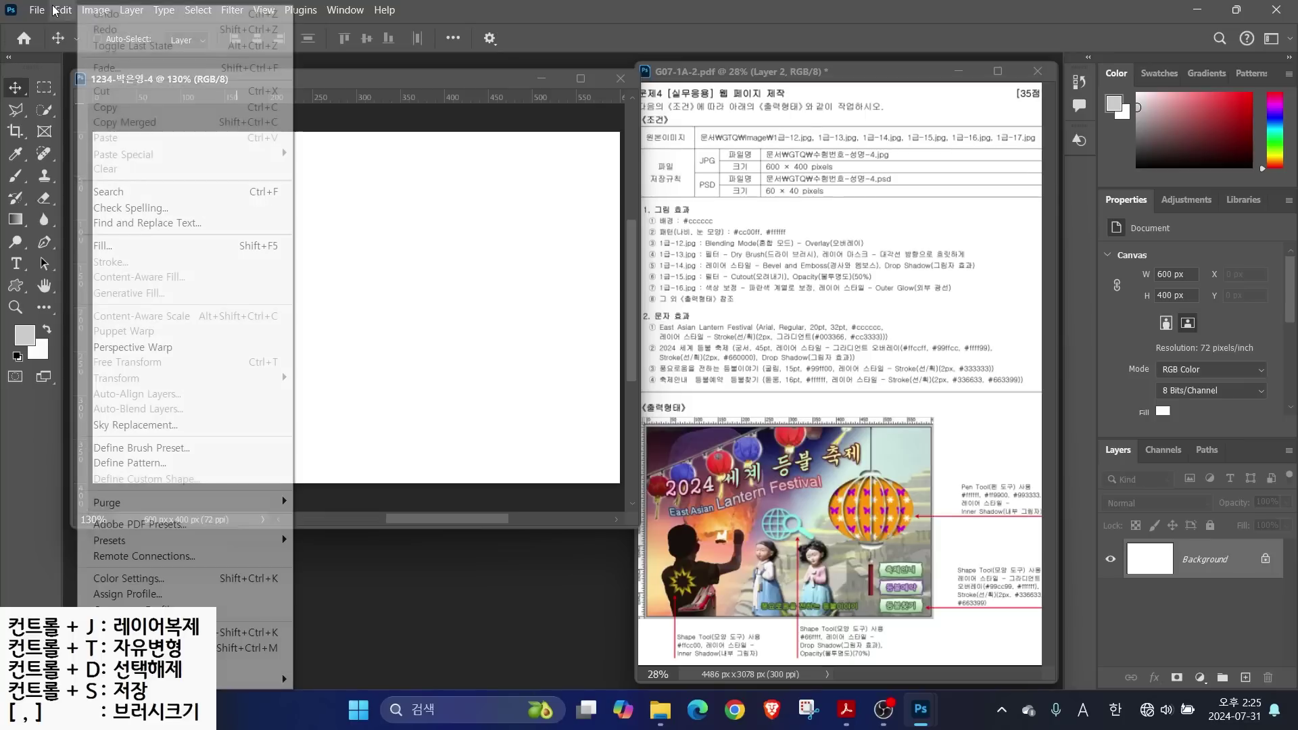
{"action": "left_click", "coordinate": [105, 246]}
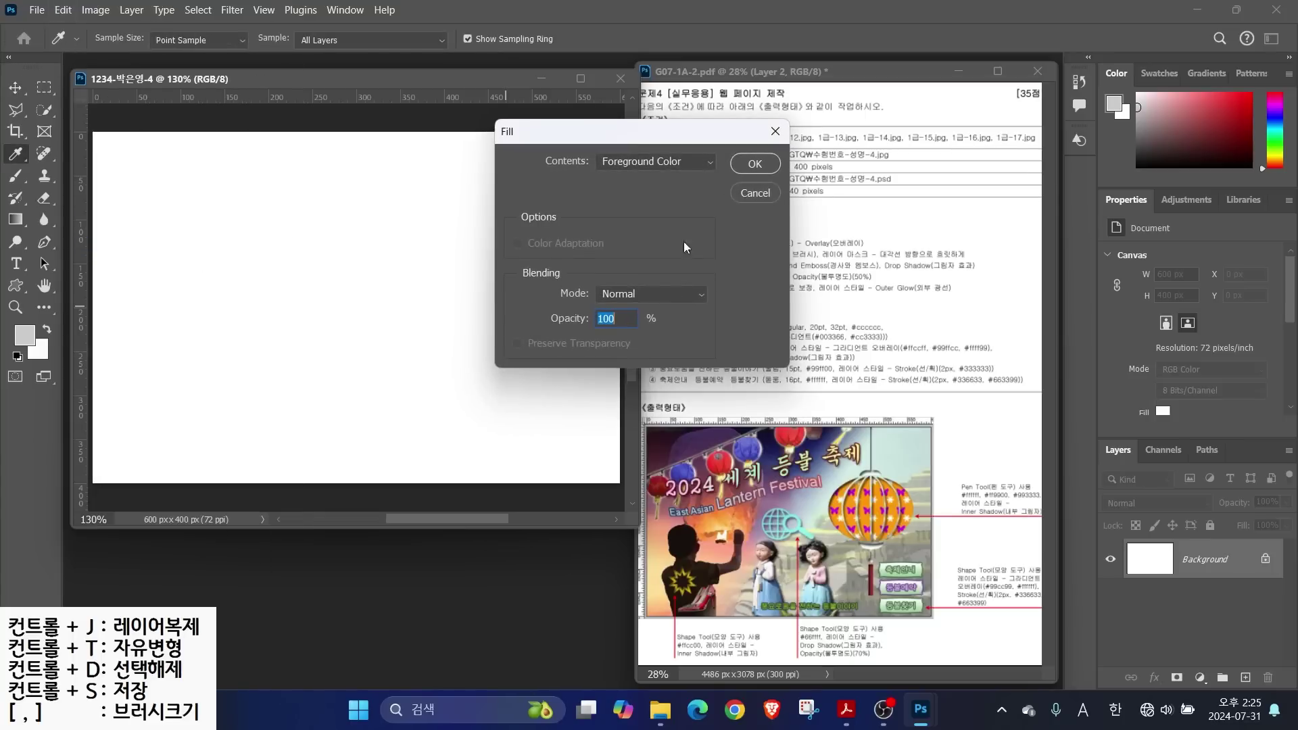
{"action": "left_click", "coordinate": [754, 164]}
{"action": "key", "text": "v"}
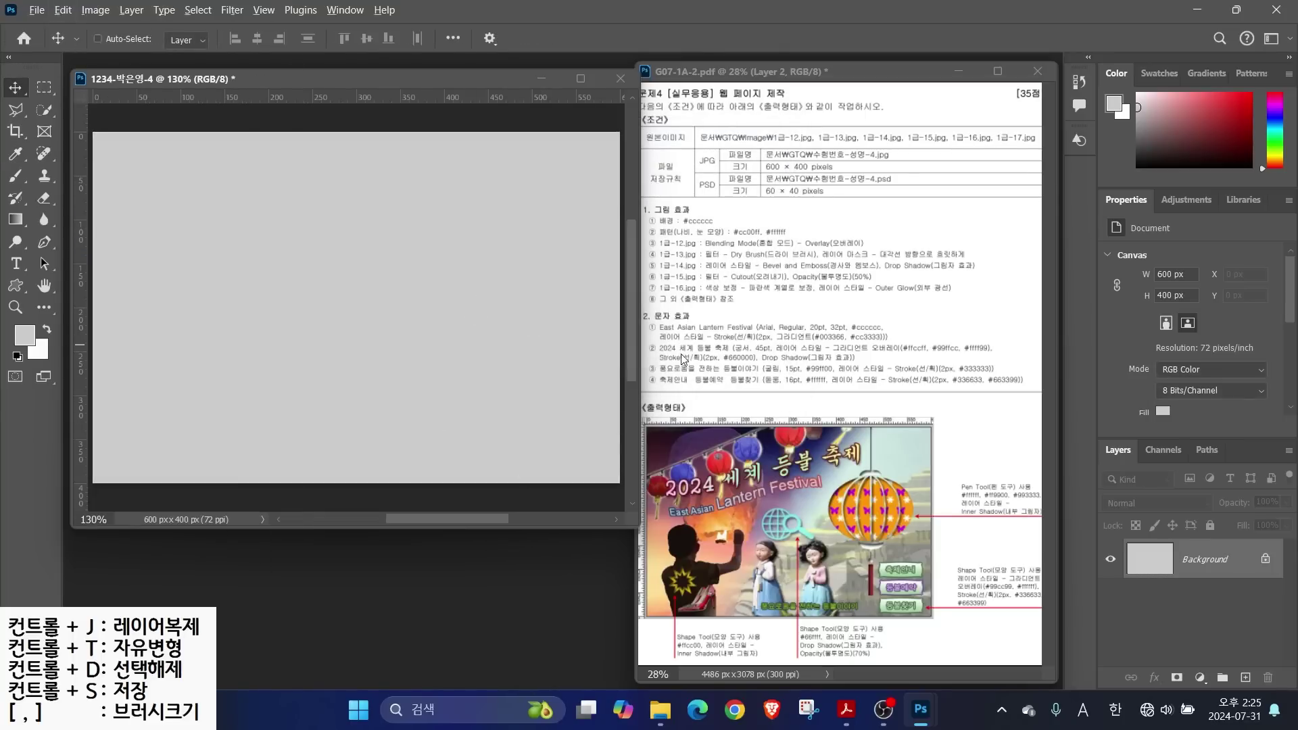
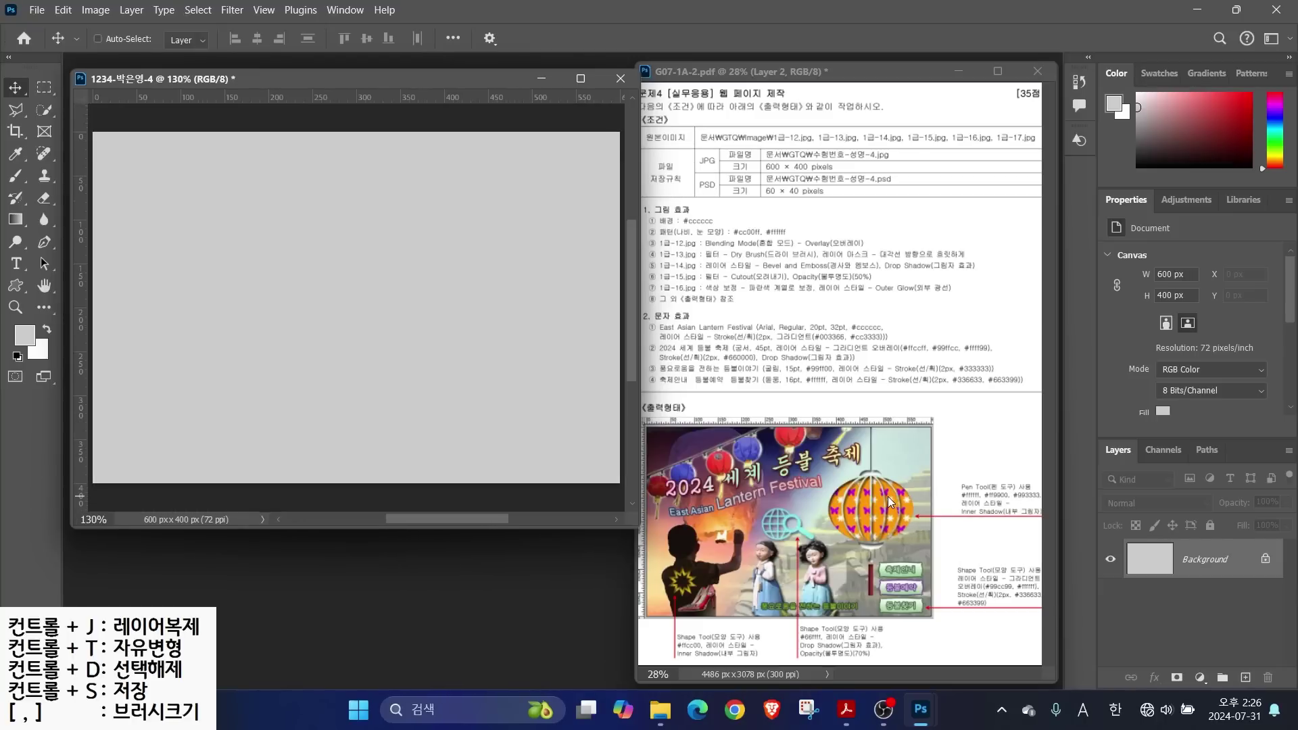
On the reference page, mark the lantern's three vertical lines and note their spacing measurements
{"action": "left_click", "coordinate": [858, 533]}
{"action": "scroll", "coordinate": [857, 533], "scroll_direction": "up", "scroll_amount": 2}
{"action": "scroll", "coordinate": [858, 533], "scroll_direction": "up", "scroll_amount": 3}
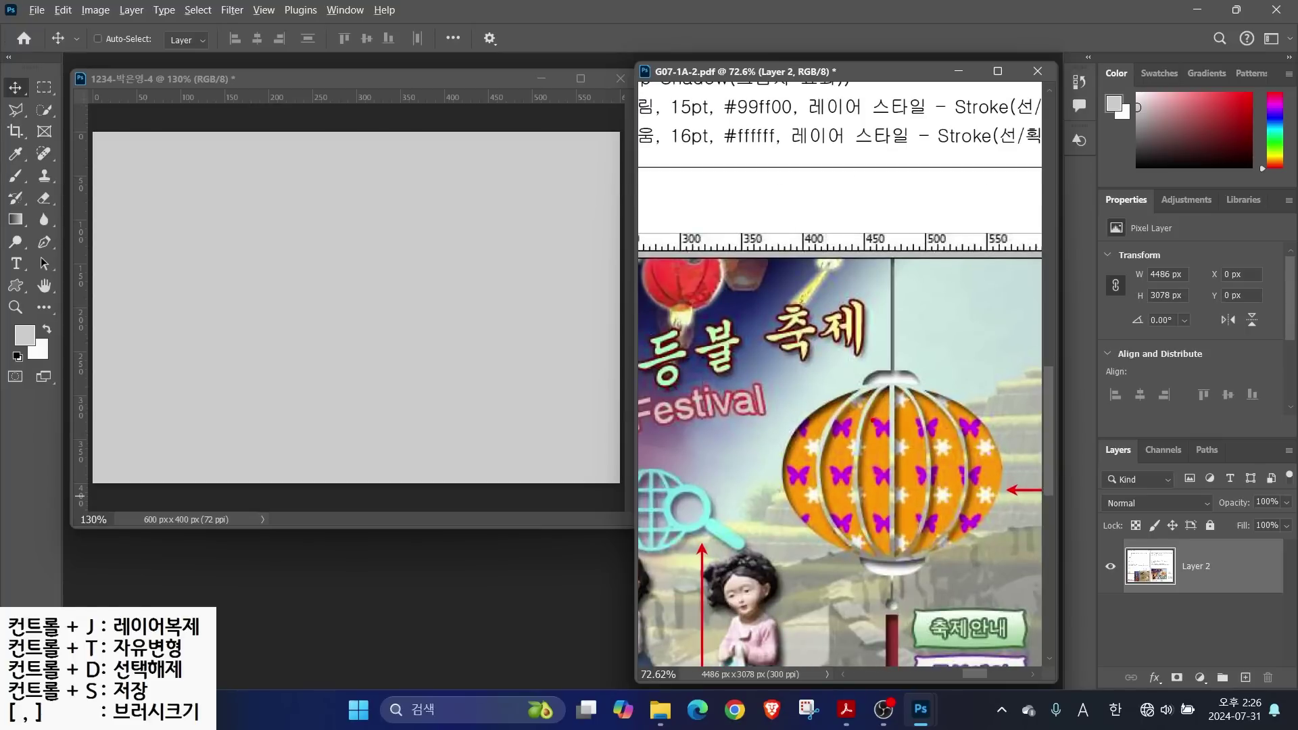
{"action": "mouse_move", "coordinate": [873, 426]}
{"action": "left_mouse_down"}
{"action": "mouse_move", "coordinate": [850, 188]}
{"action": "mouse_move", "coordinate": [868, 150]}
{"action": "left_mouse_up"}
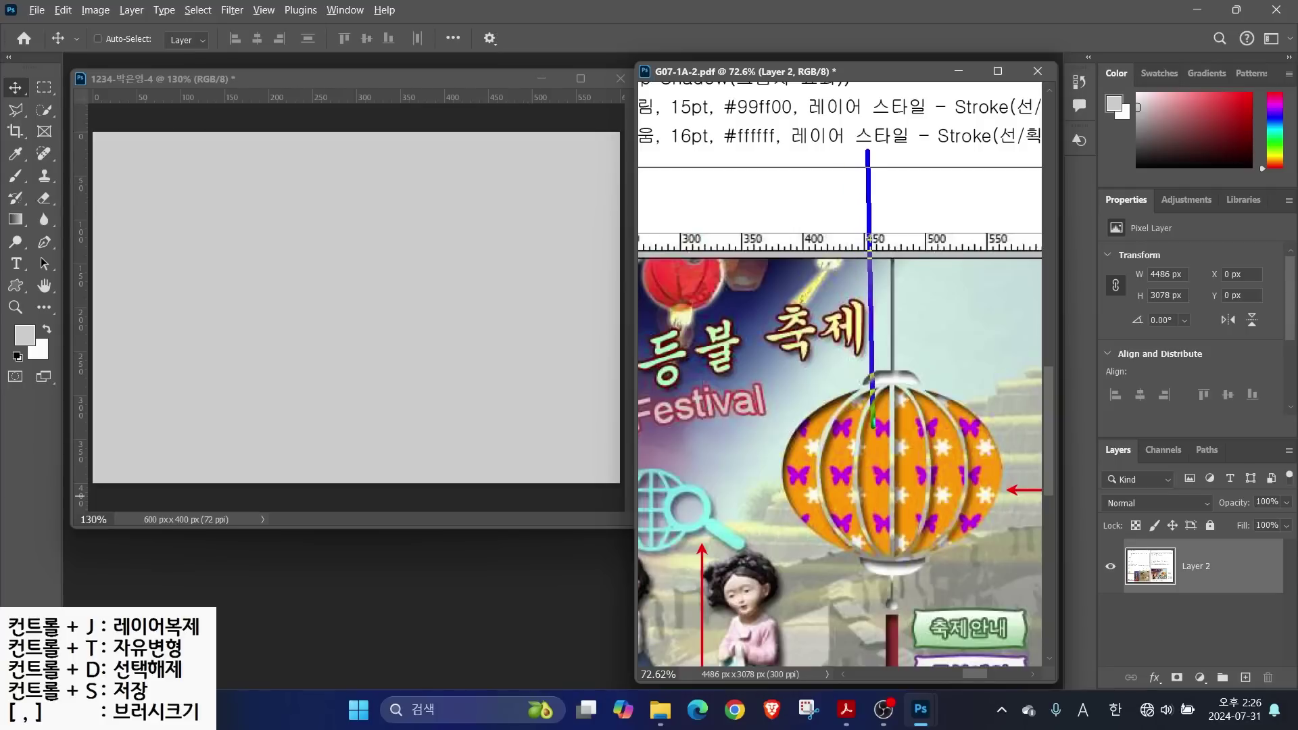
{"action": "left_click_drag", "start_coordinate": [917, 437], "coordinate": [914, 147]}
{"action": "left_click_drag", "start_coordinate": [961, 432], "coordinate": [958, 157]}
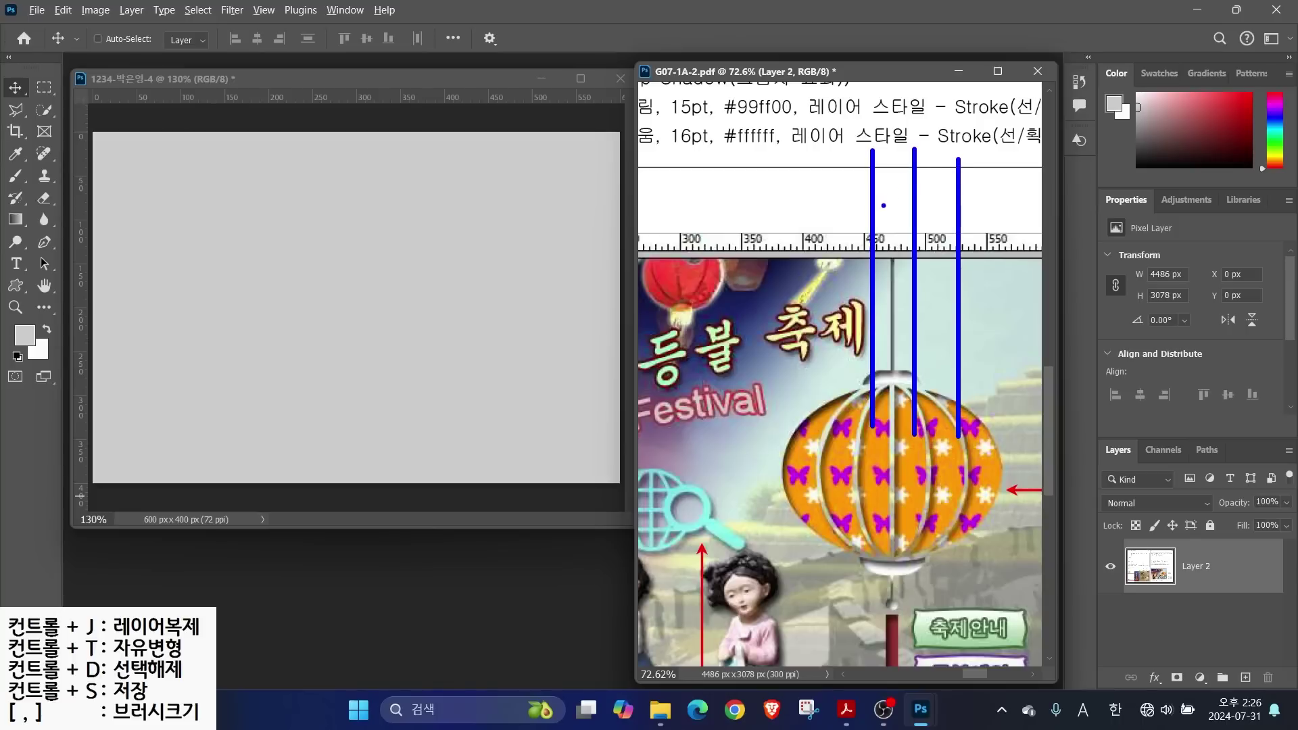
{"action": "mouse_move", "coordinate": [872, 208]}
{"action": "left_mouse_down"}
{"action": "mouse_move", "coordinate": [911, 215]}
{"action": "mouse_move", "coordinate": [902, 200]}
{"action": "mouse_move", "coordinate": [883, 213]}
{"action": "left_mouse_up"}
{"action": "mouse_move", "coordinate": [922, 256]}
{"action": "left_mouse_down"}
{"action": "mouse_move", "coordinate": [883, 242]}
{"action": "mouse_move", "coordinate": [903, 227]}
{"action": "mouse_move", "coordinate": [912, 263]}
{"action": "left_mouse_up"}
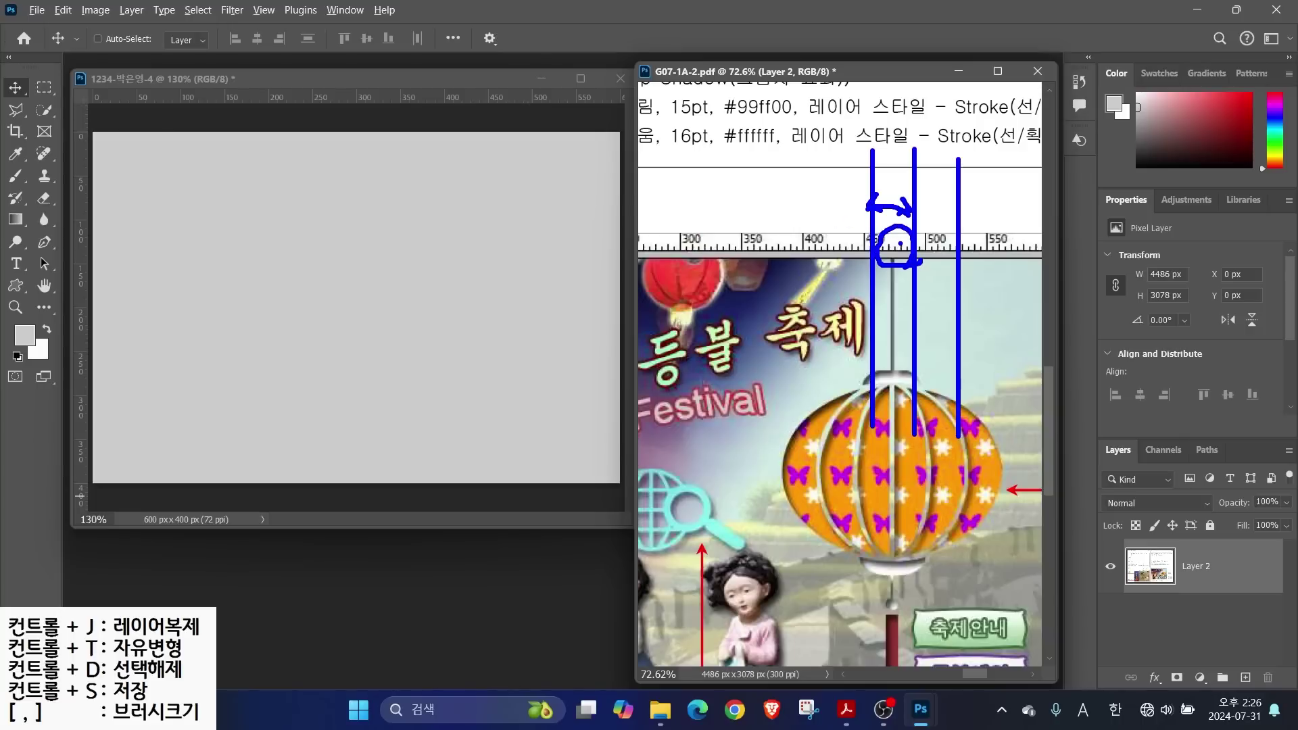
{"action": "mouse_move", "coordinate": [718, 163]}
{"action": "left_mouse_down"}
{"action": "mouse_move", "coordinate": [753, 181]}
{"action": "mouse_move", "coordinate": [711, 193]}
{"action": "left_mouse_up"}
{"action": "mouse_move", "coordinate": [774, 146]}
{"action": "left_mouse_down"}
{"action": "mouse_move", "coordinate": [784, 204]}
{"action": "mouse_move", "coordinate": [786, 192]}
{"action": "left_mouse_up"}
{"action": "key", "text": "Escape"}
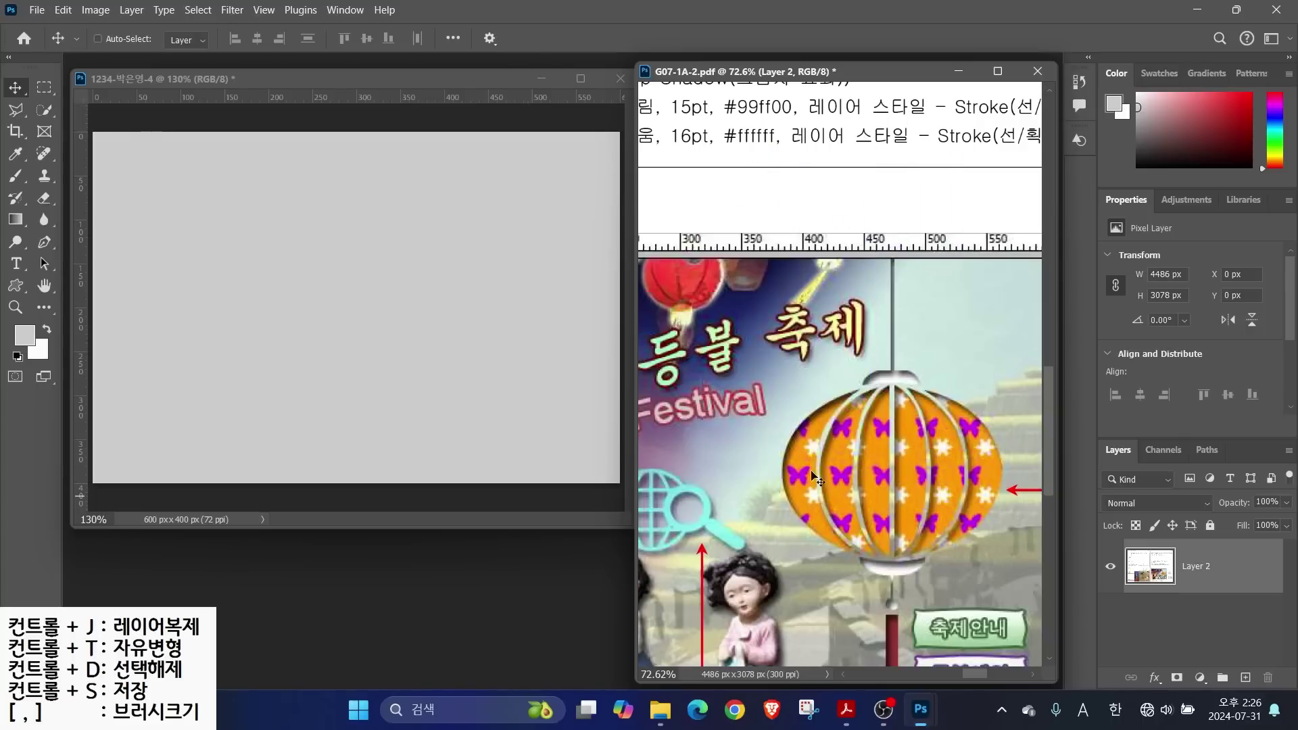
Mark three horizontal levels across the poster, note the measured height, then zoom out to the whole page
{"action": "left_click_drag", "start_coordinate": [699, 517], "coordinate": [999, 491]}
{"action": "scroll", "coordinate": [999, 491], "scroll_direction": "down", "scroll_amount": 3}
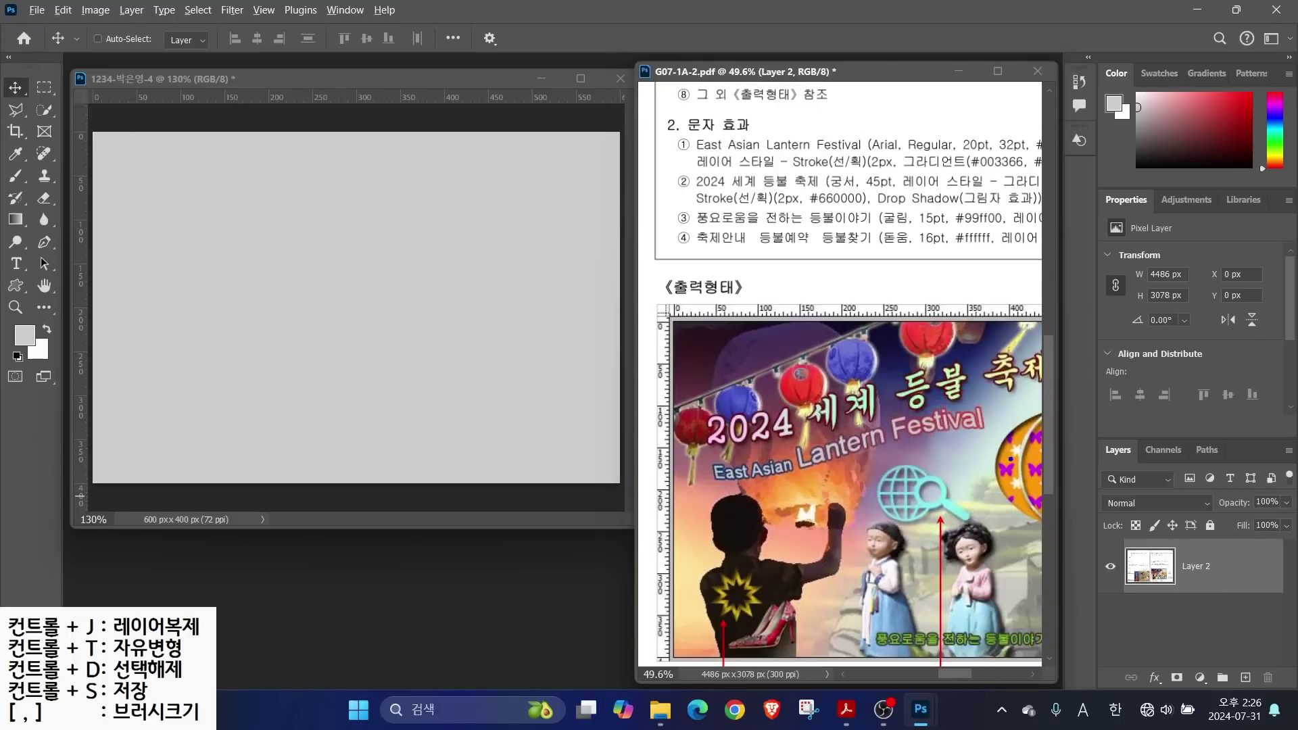
{"action": "left_click_drag", "start_coordinate": [1035, 440], "coordinate": [614, 440]}
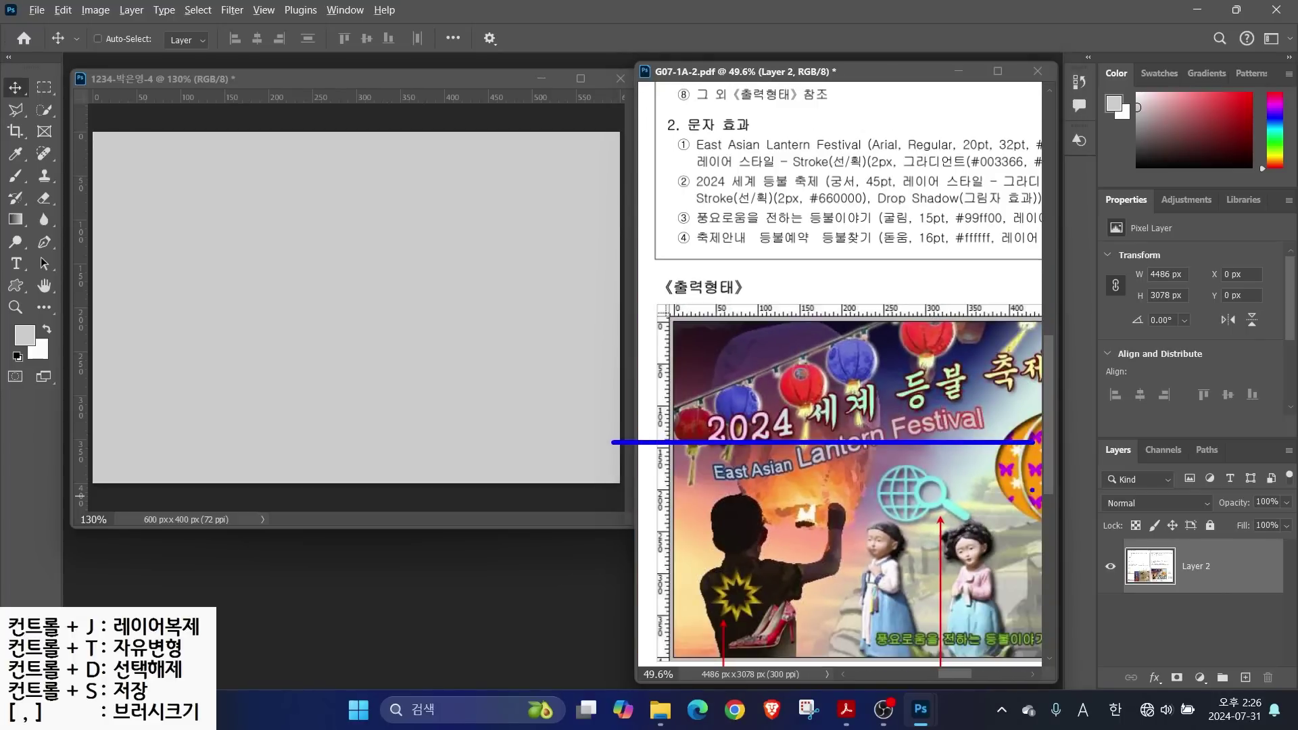
{"action": "left_click_drag", "start_coordinate": [1037, 476], "coordinate": [588, 476]}
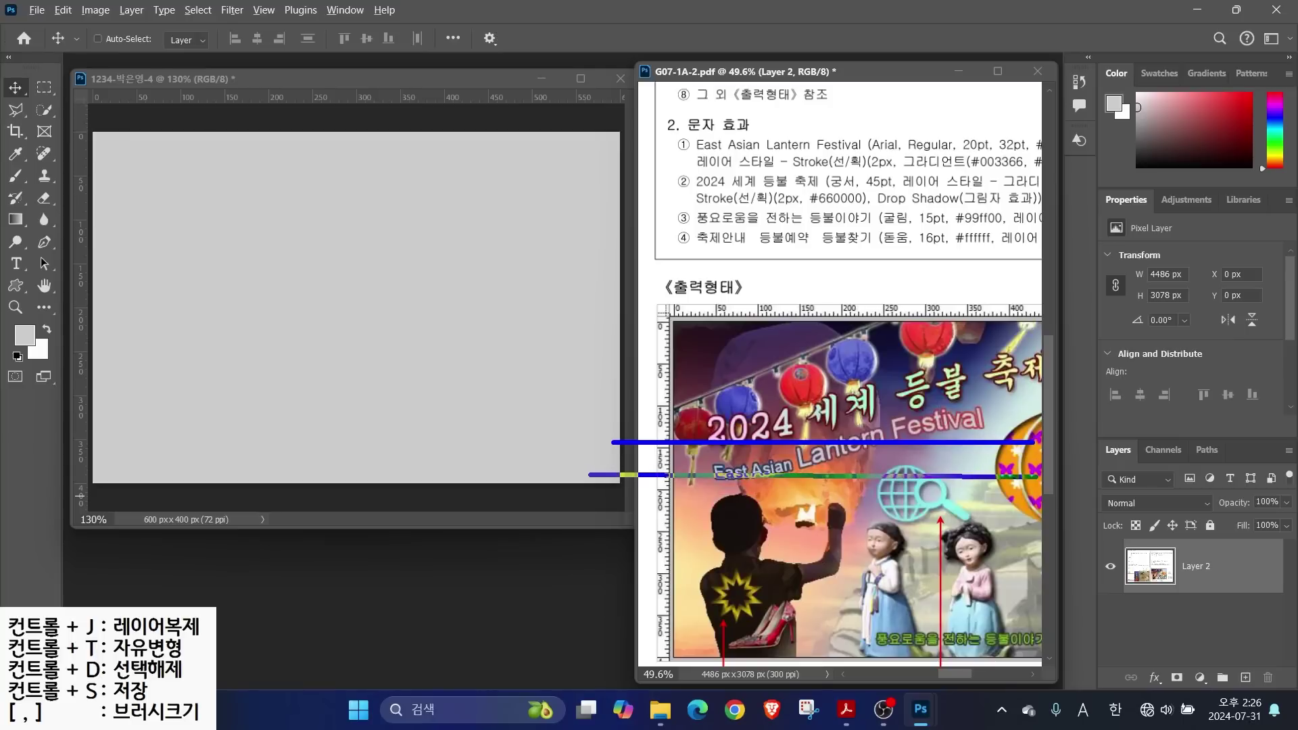
{"action": "left_click_drag", "start_coordinate": [1037, 511], "coordinate": [579, 511]}
{"action": "left_click_drag", "start_coordinate": [636, 478], "coordinate": [631, 508]}
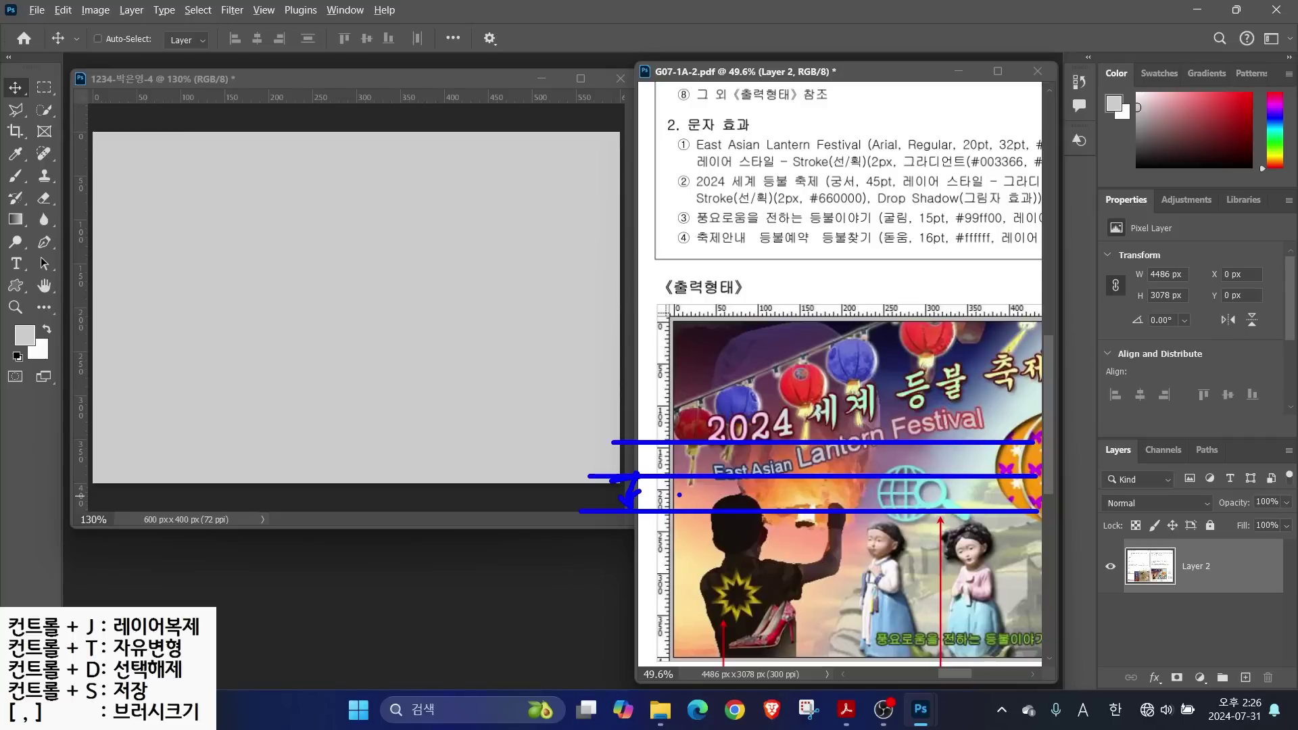
{"action": "mouse_move", "coordinate": [678, 507]}
{"action": "left_mouse_down"}
{"action": "mouse_move", "coordinate": [655, 488]}
{"action": "mouse_move", "coordinate": [676, 472]}
{"action": "mouse_move", "coordinate": [671, 506]}
{"action": "left_mouse_up"}
{"action": "left_click_drag", "start_coordinate": [674, 535], "coordinate": [724, 556]}
{"action": "key", "text": "Escape"}
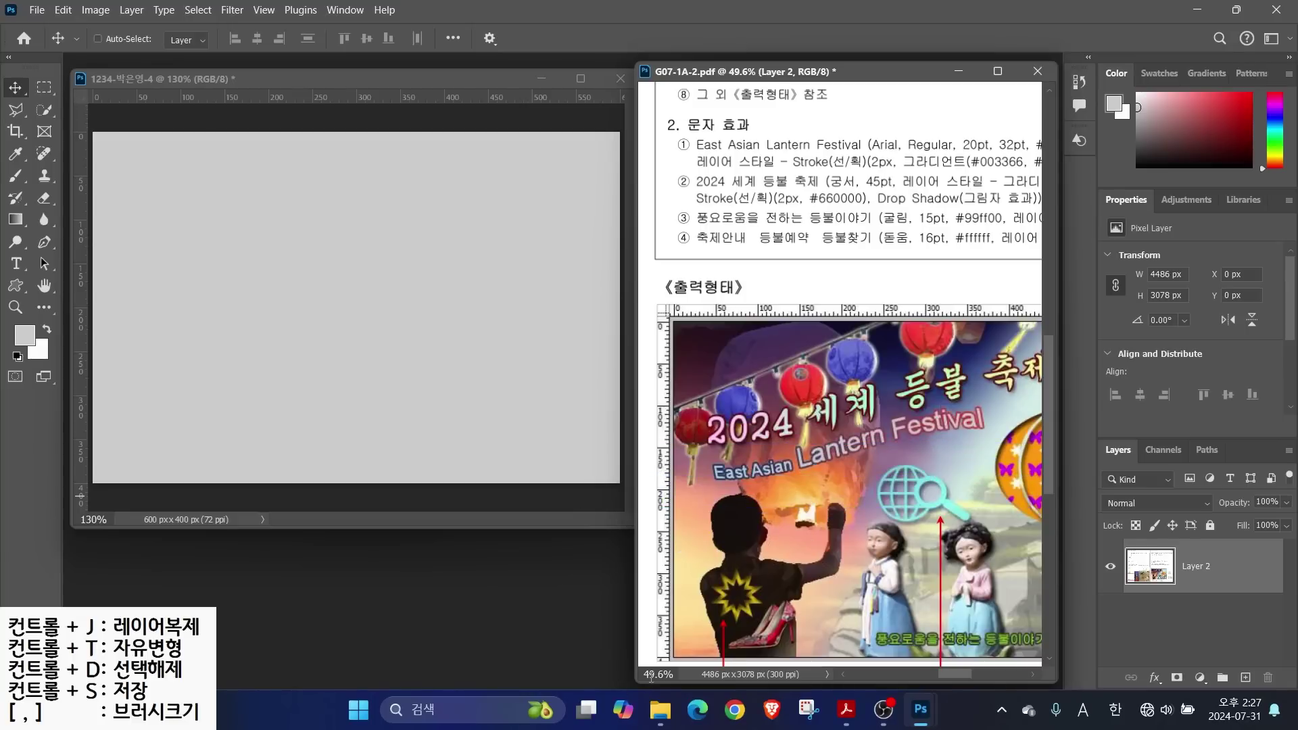
{"action": "left_click_drag", "start_coordinate": [650, 676], "coordinate": [505, 504]}
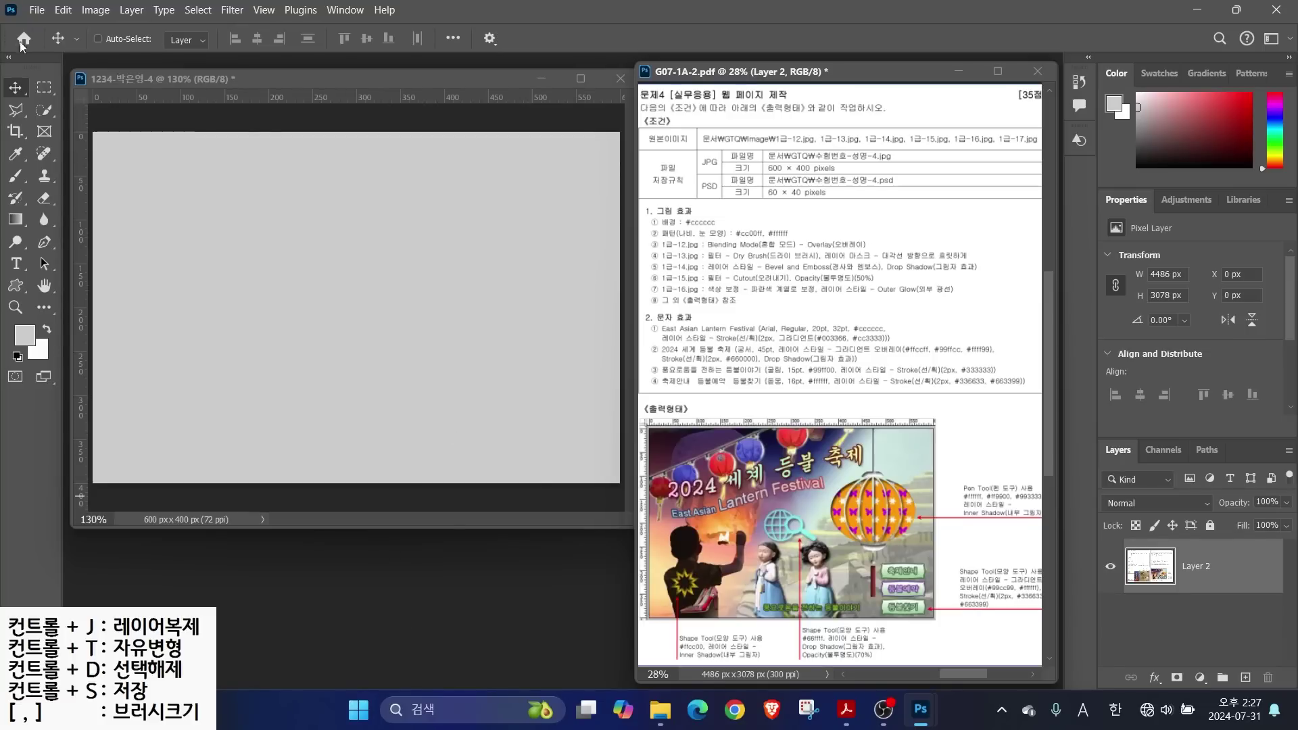
Start a new document at 35 × 35 px with Transparent background contents
{"action": "left_click", "coordinate": [36, 11]}
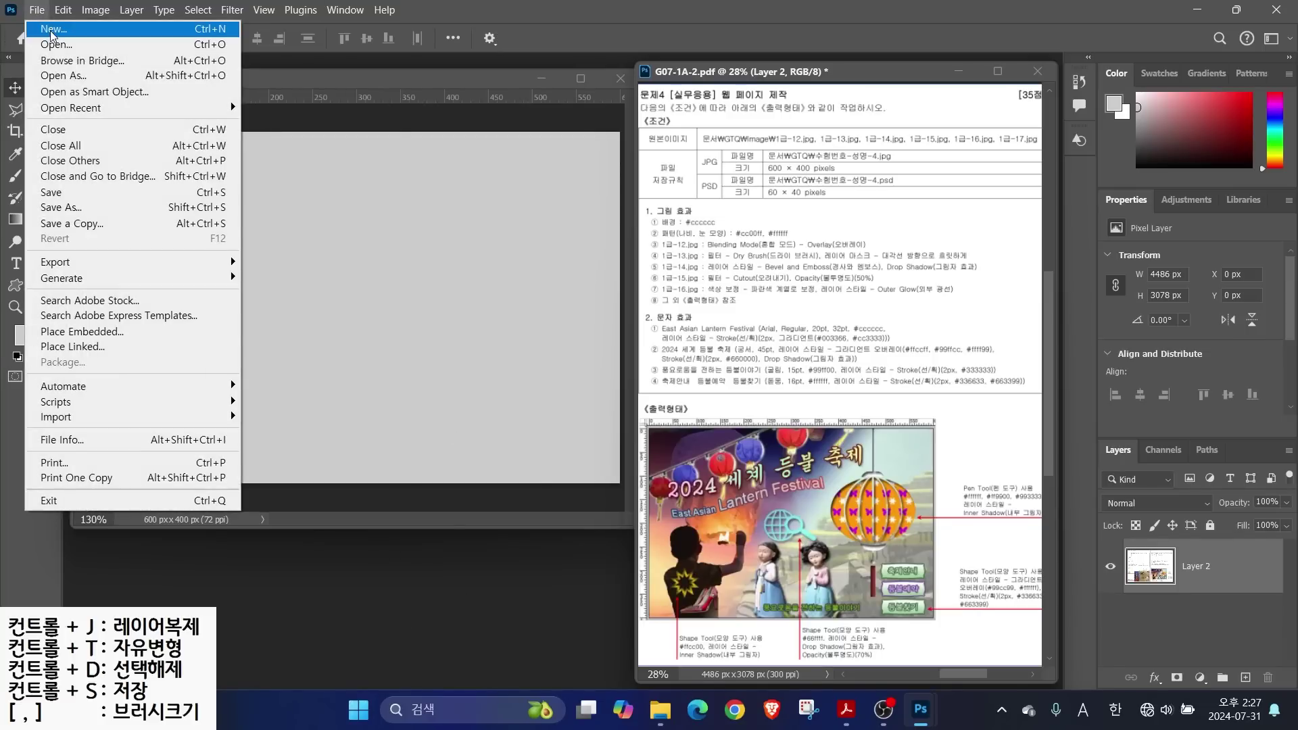
{"action": "left_click", "coordinate": [53, 28]}
{"action": "left_click", "coordinate": [864, 194]}
{"action": "type", "text": "35"}
{"action": "key", "text": "Tab"}
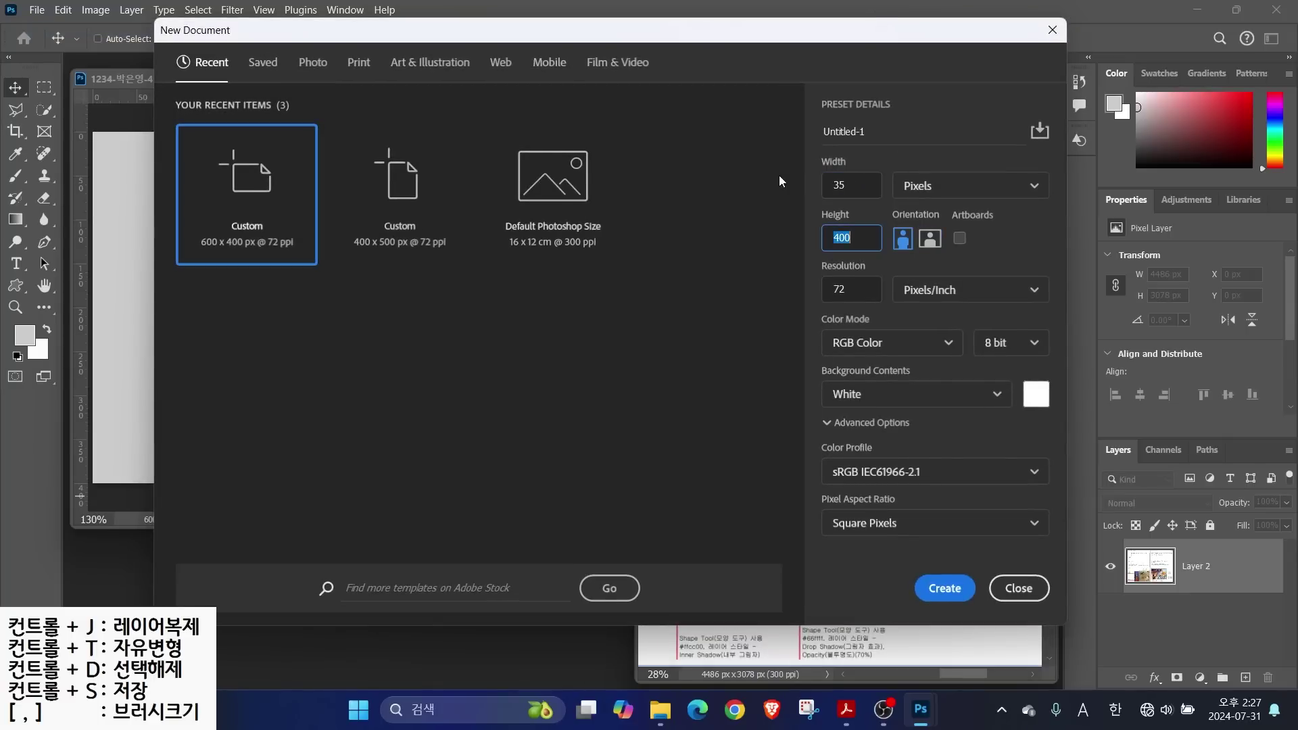
{"action": "type", "text": "35"}
{"action": "left_click", "coordinate": [854, 399]}
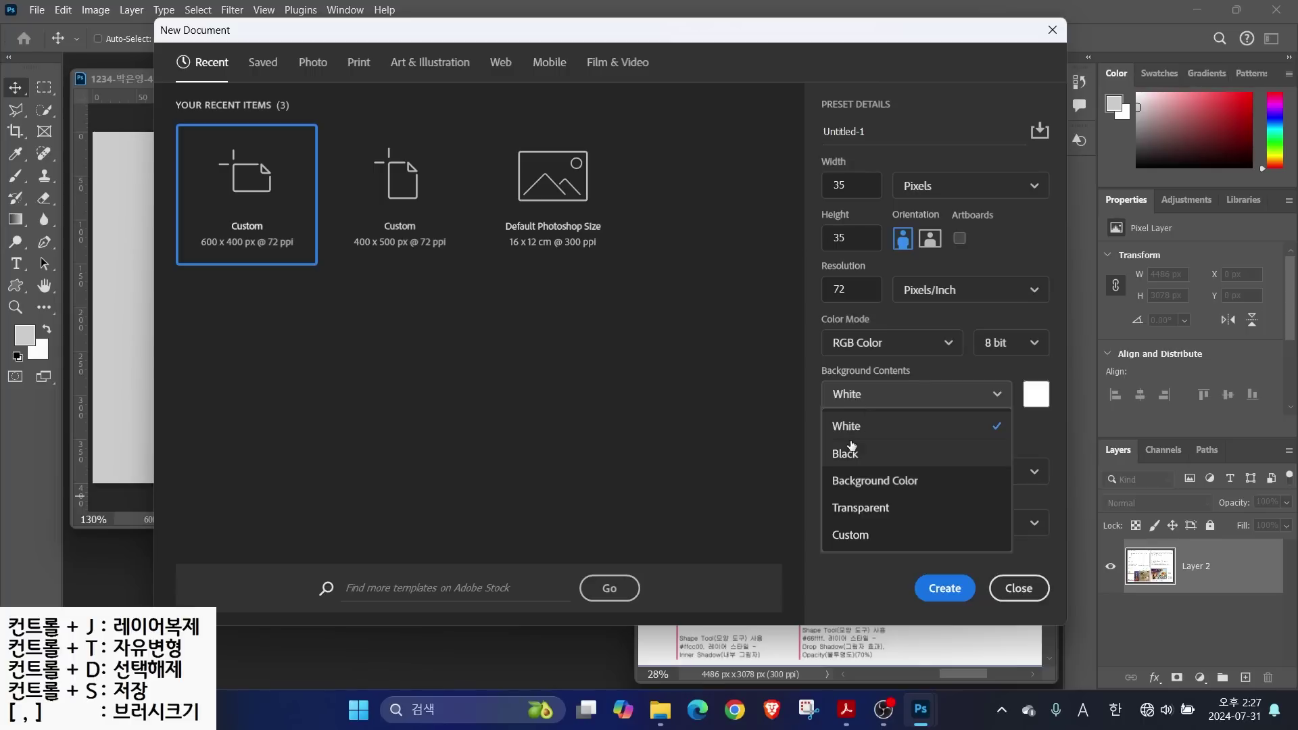
{"action": "left_click", "coordinate": [854, 509]}
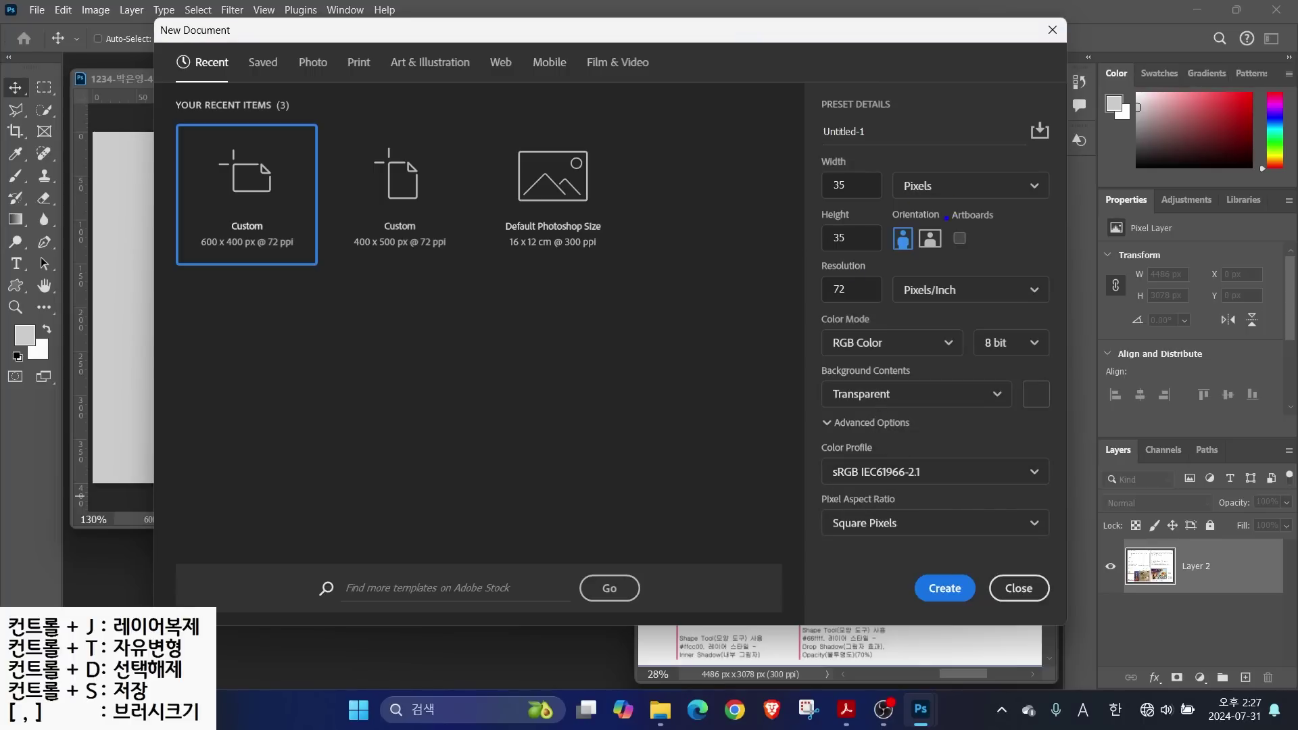
Highlight the size and transparent settings, rule out the artboard option, and create the document
{"action": "mouse_move", "coordinate": [784, 154]}
{"action": "left_mouse_down"}
{"action": "mouse_move", "coordinate": [909, 227]}
{"action": "mouse_move", "coordinate": [1063, 274]}
{"action": "left_mouse_up"}
{"action": "left_click_drag", "start_coordinate": [992, 198], "coordinate": [951, 265]}
{"action": "left_click_drag", "start_coordinate": [951, 178], "coordinate": [1023, 291]}
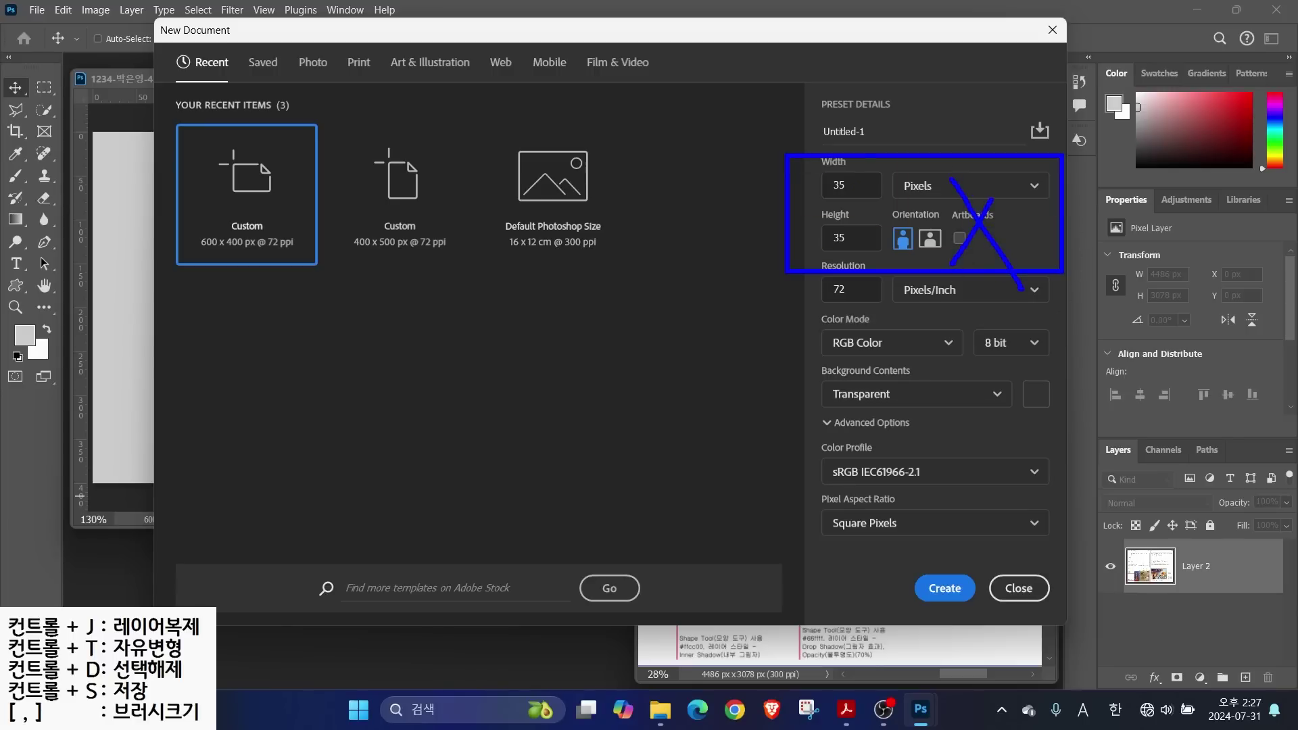
{"action": "left_click_drag", "start_coordinate": [803, 409], "coordinate": [1005, 409]}
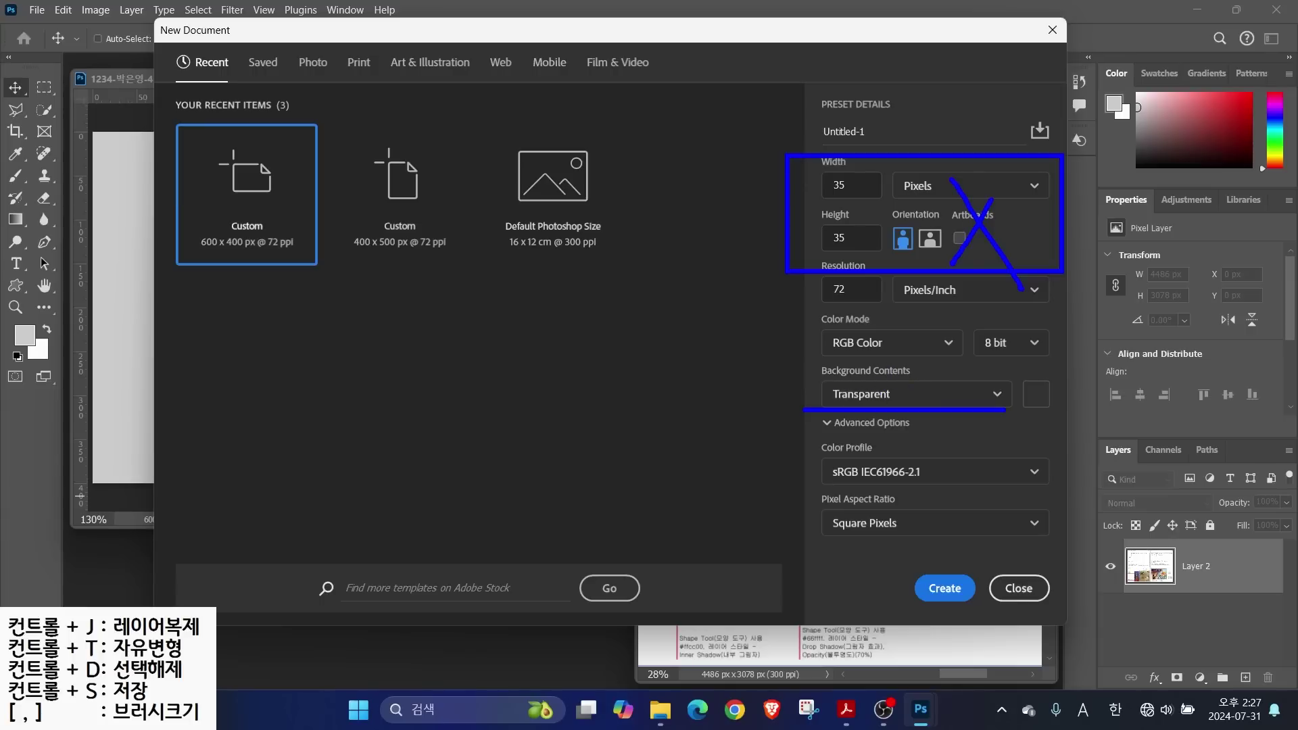
{"action": "key", "text": "Escape"}
{"action": "key", "text": "ctrl"}
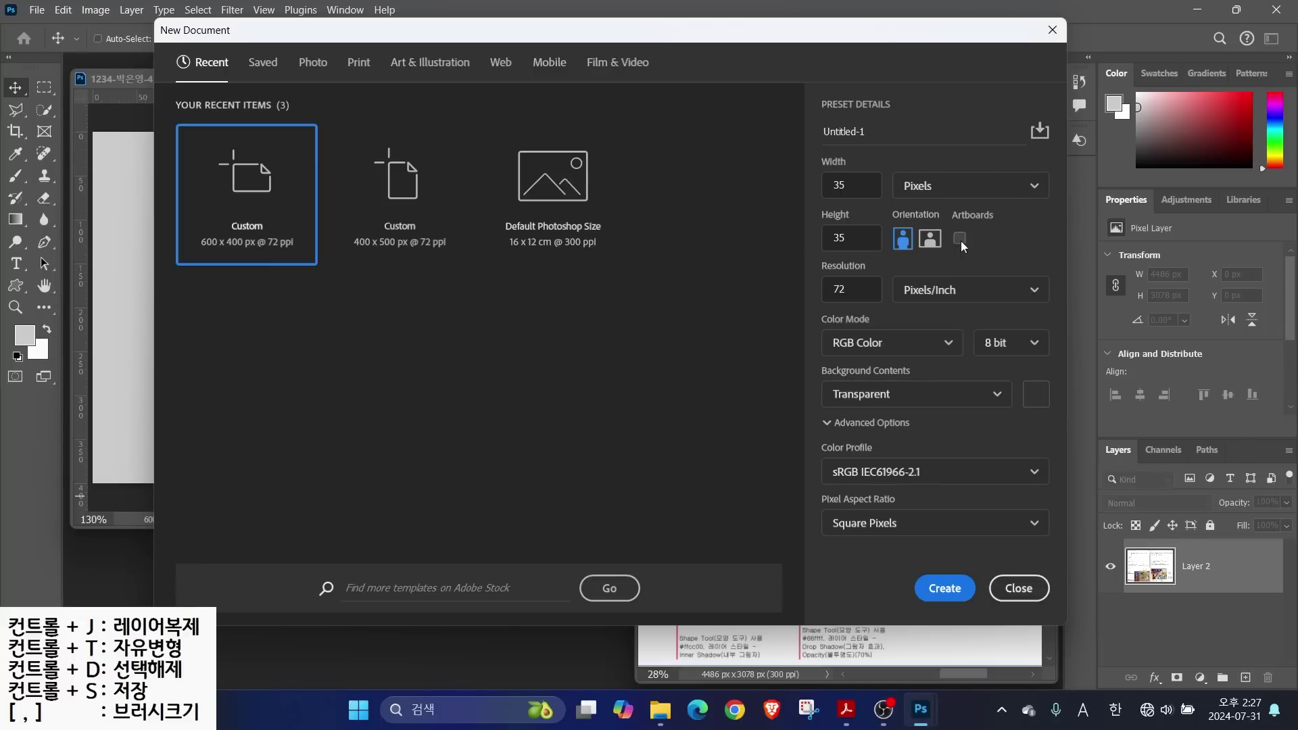
{"action": "left_click", "coordinate": [921, 585]}
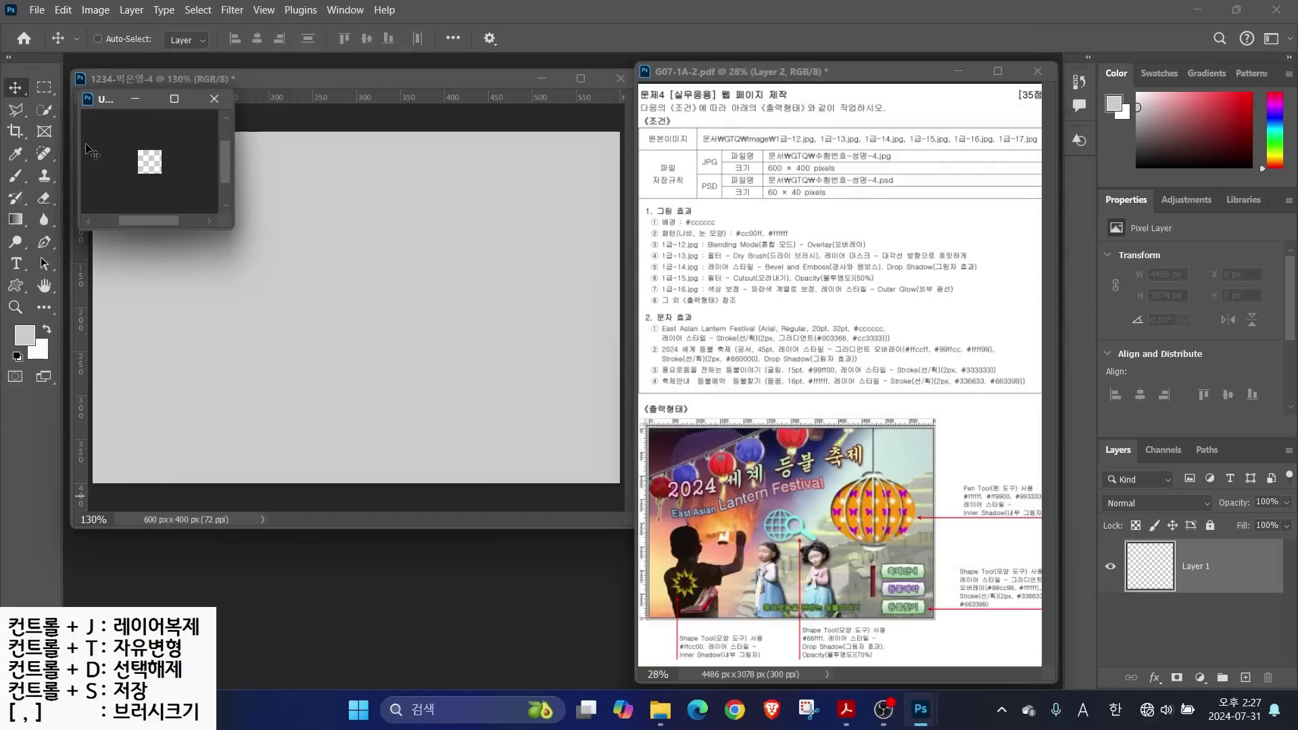
Draw a Butterfly custom shape across the enlarged canvas and fill it with #cc00ff
{"action": "double_click", "coordinate": [44, 285]}
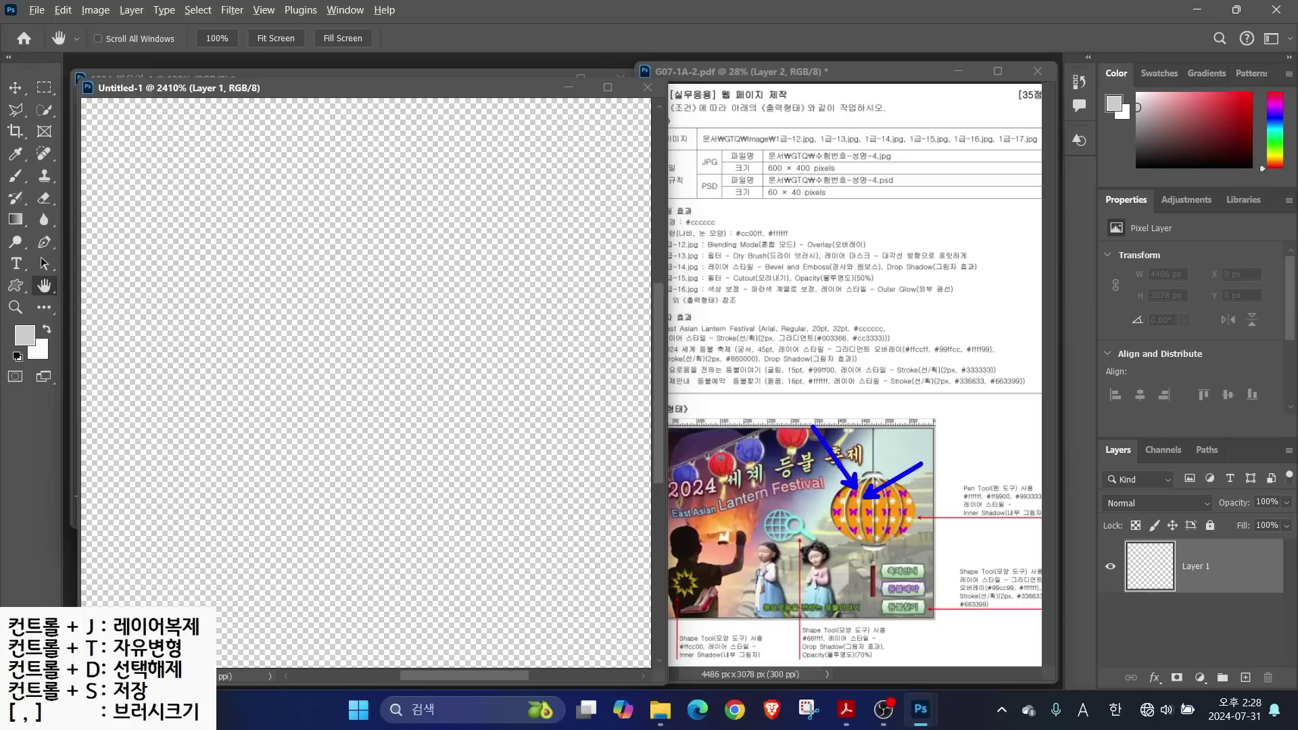
{"action": "left_click", "coordinate": [15, 286]}
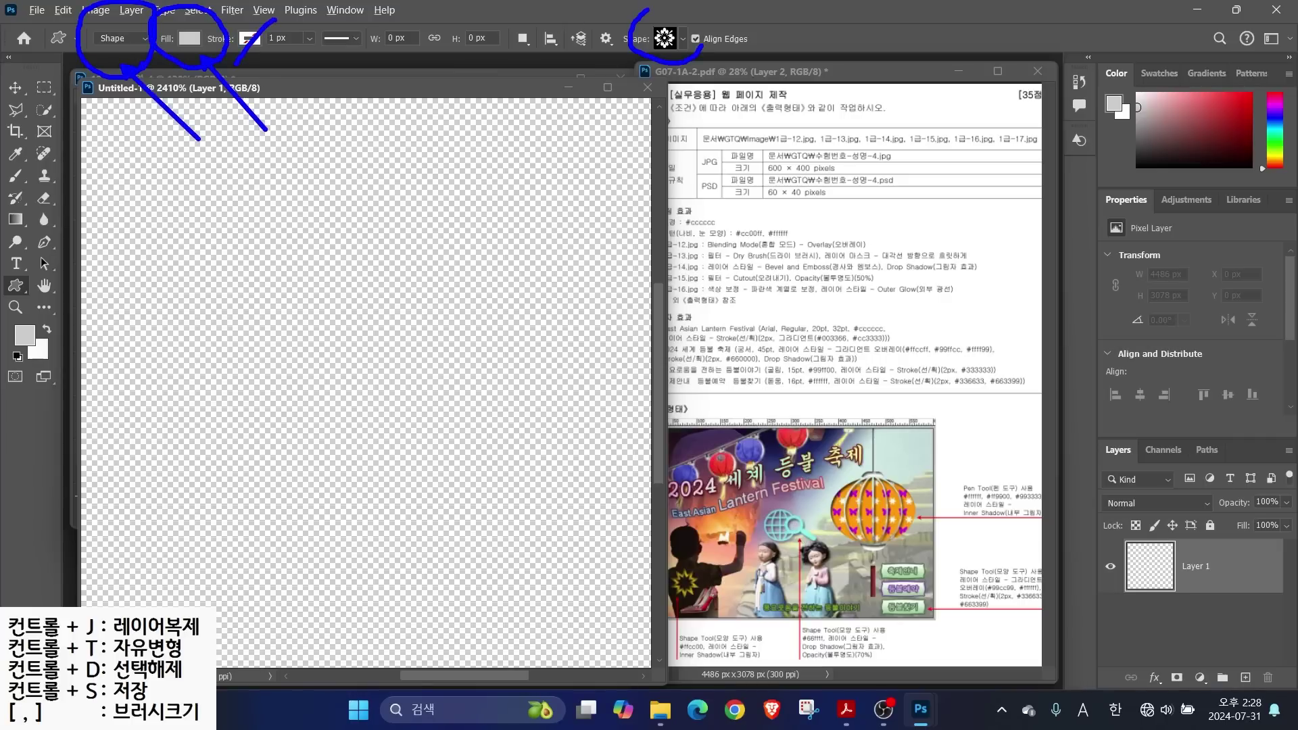
{"action": "left_click", "coordinate": [683, 38]}
{"action": "left_click_drag", "start_coordinate": [834, 436], "coordinate": [843, 342]}
{"action": "double_click", "coordinate": [612, 259]}
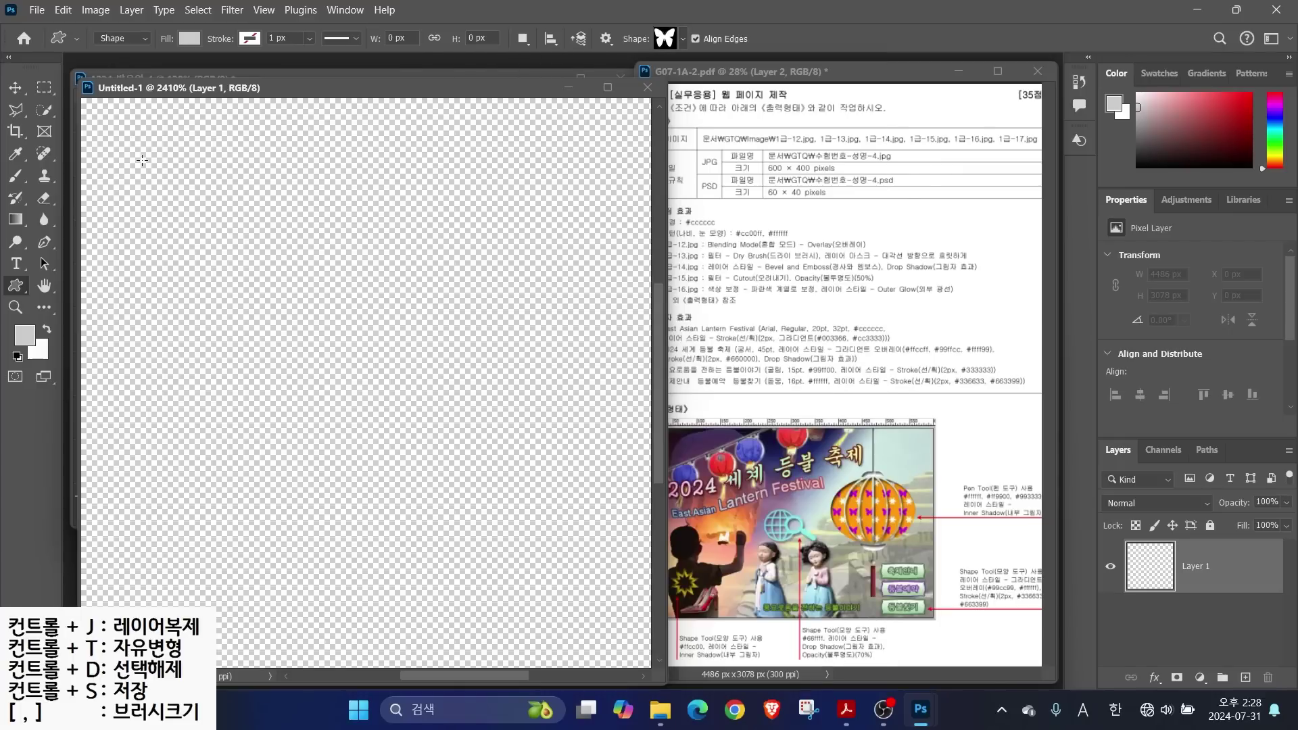
{"action": "left_click_drag", "start_coordinate": [132, 147], "coordinate": [486, 484]}
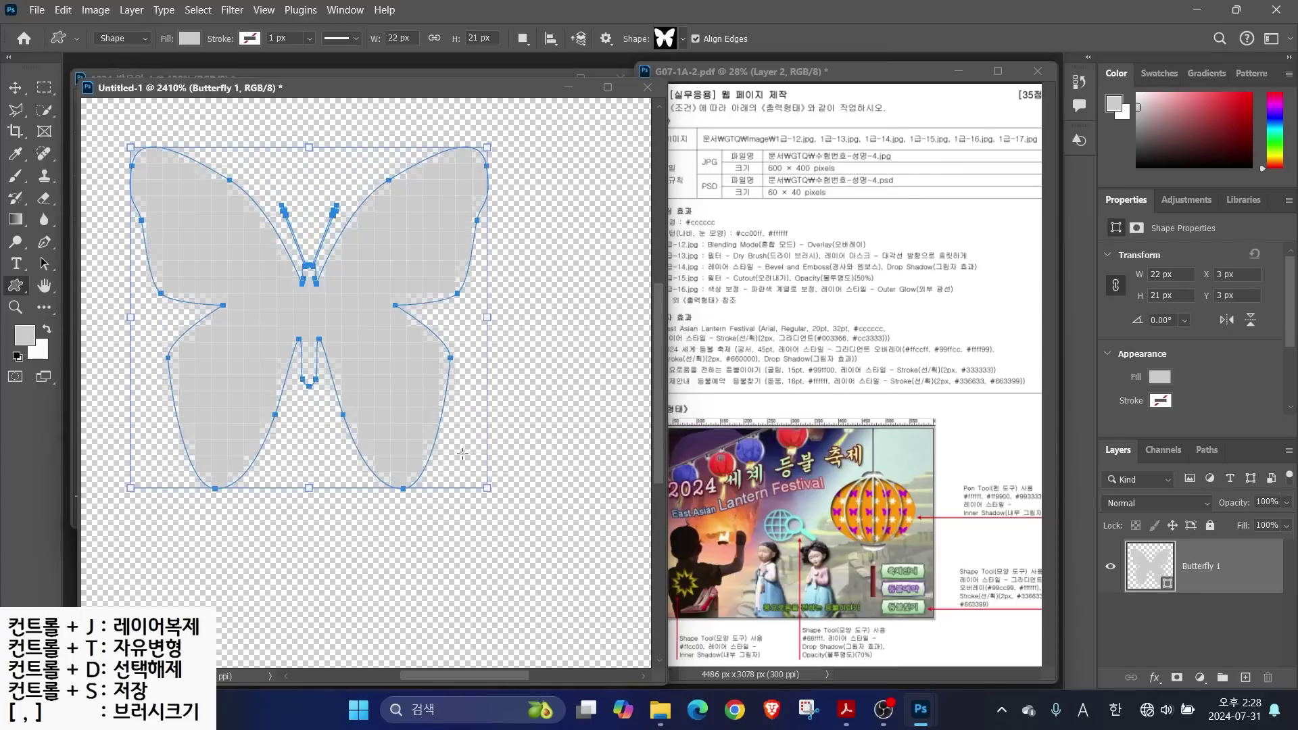
{"action": "double_click", "coordinate": [1148, 566]}
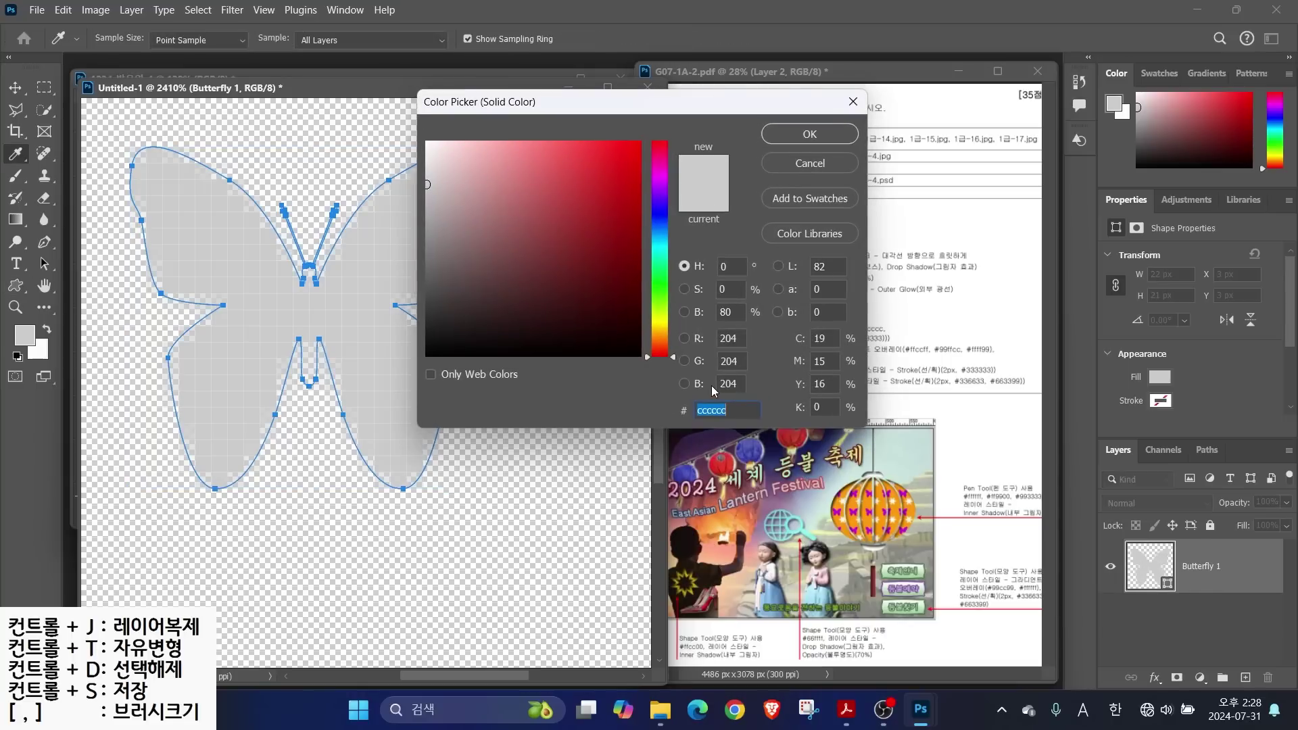
{"action": "type", "text": "cc00ff"}
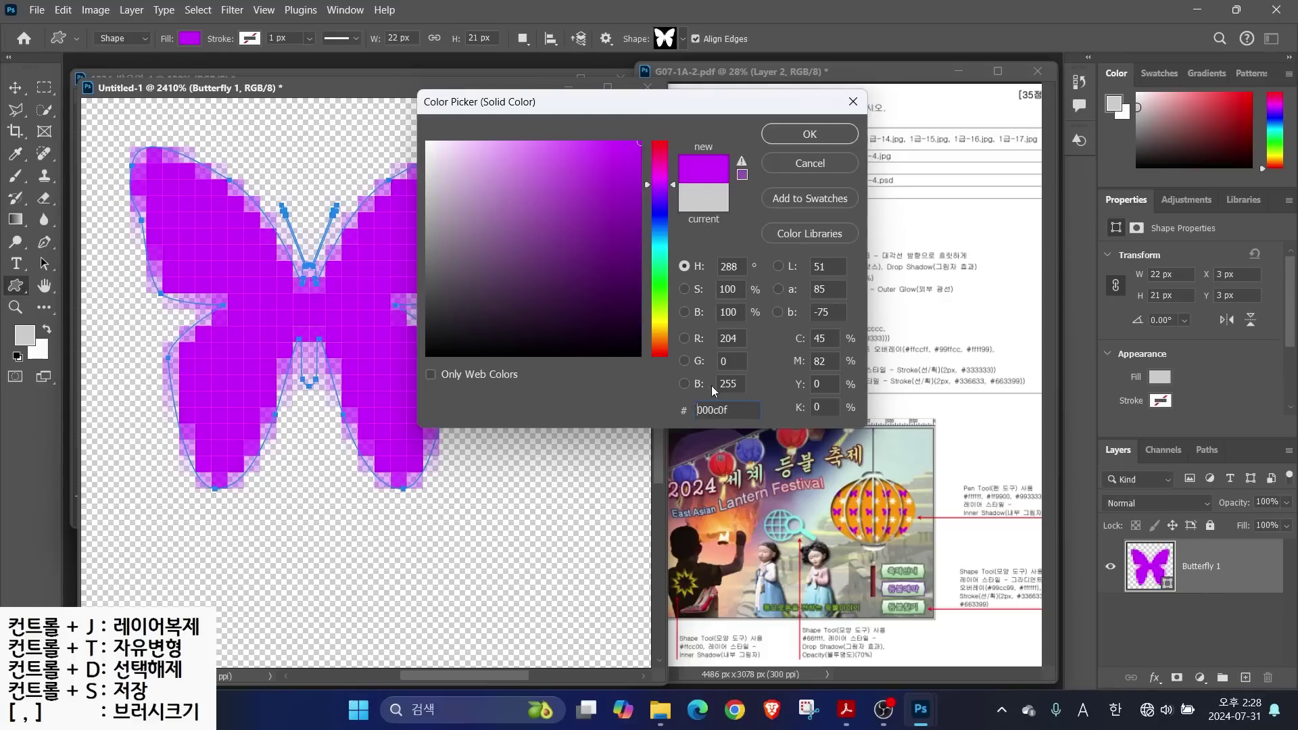
{"action": "key", "text": "Return"}
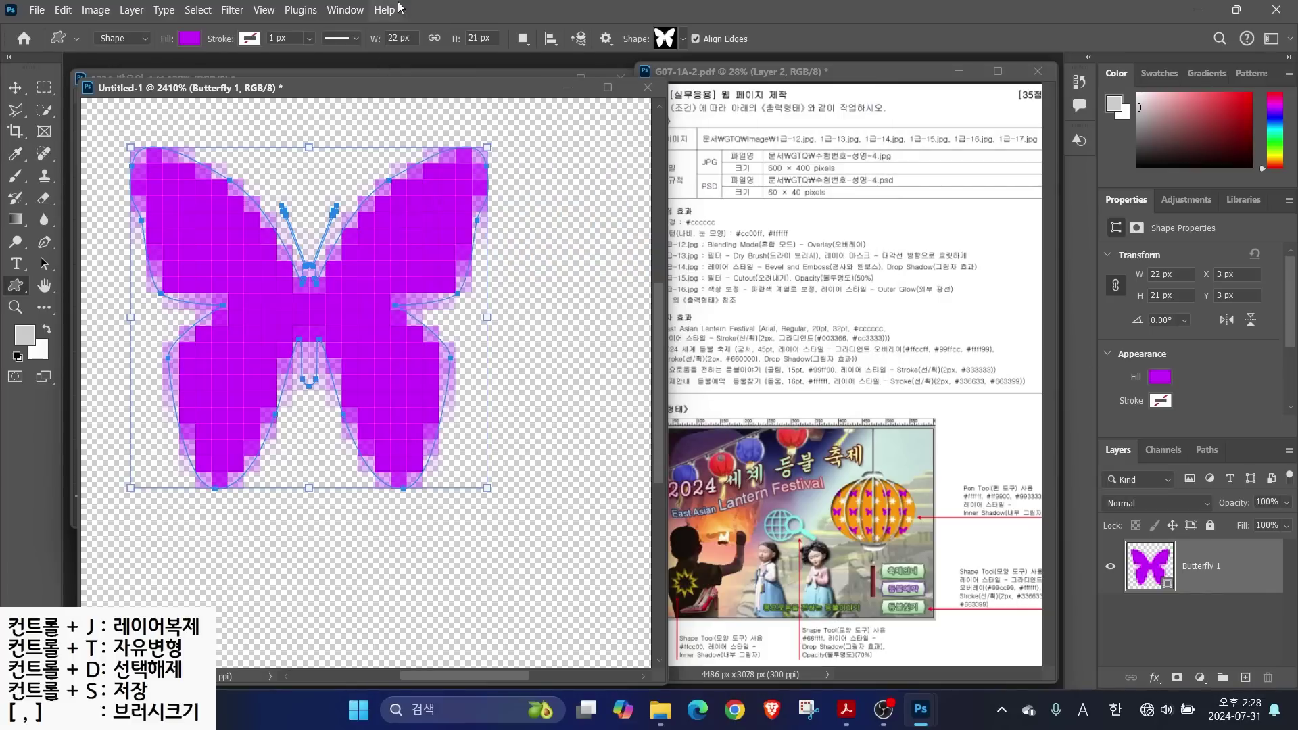
Draw a Snowflake 2 shape at the lower right and fill it white
{"action": "left_click", "coordinate": [666, 39]}
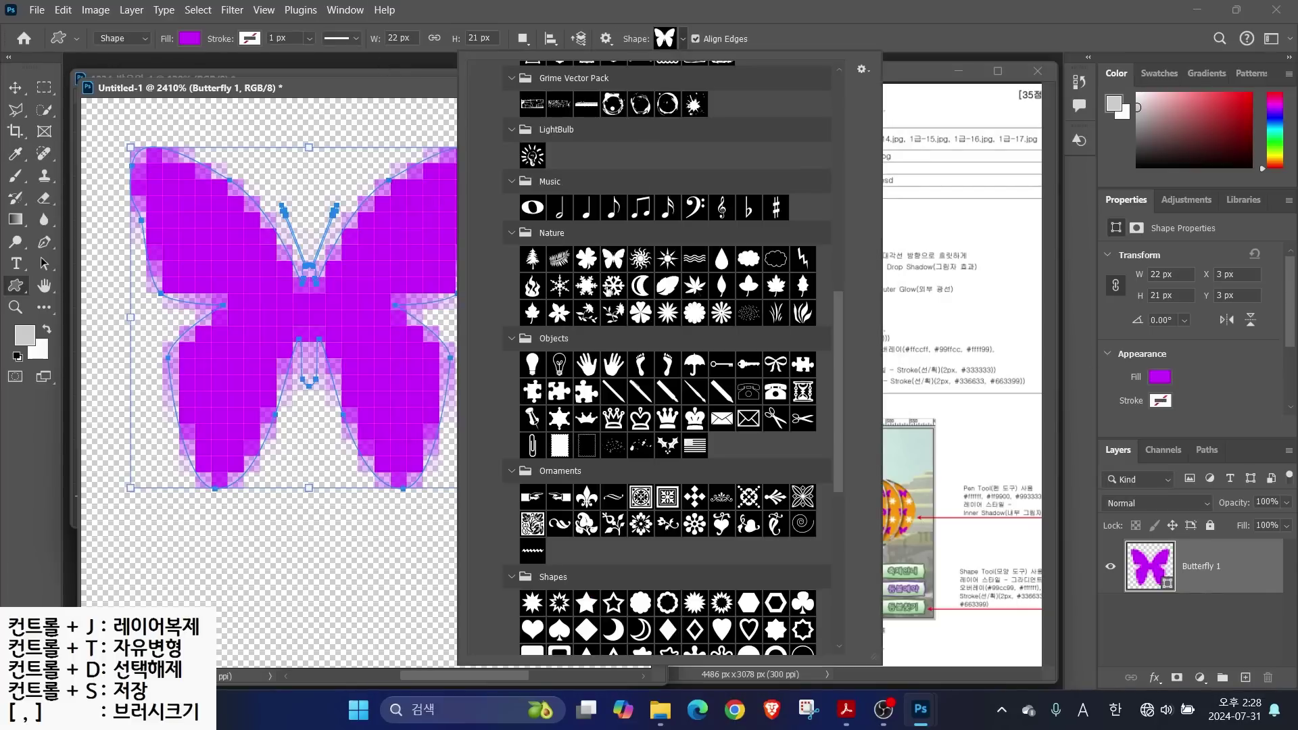
{"action": "double_click", "coordinate": [613, 285]}
{"action": "left_click_drag", "start_coordinate": [420, 413], "coordinate": [615, 631]}
{"action": "double_click", "coordinate": [1139, 570]}
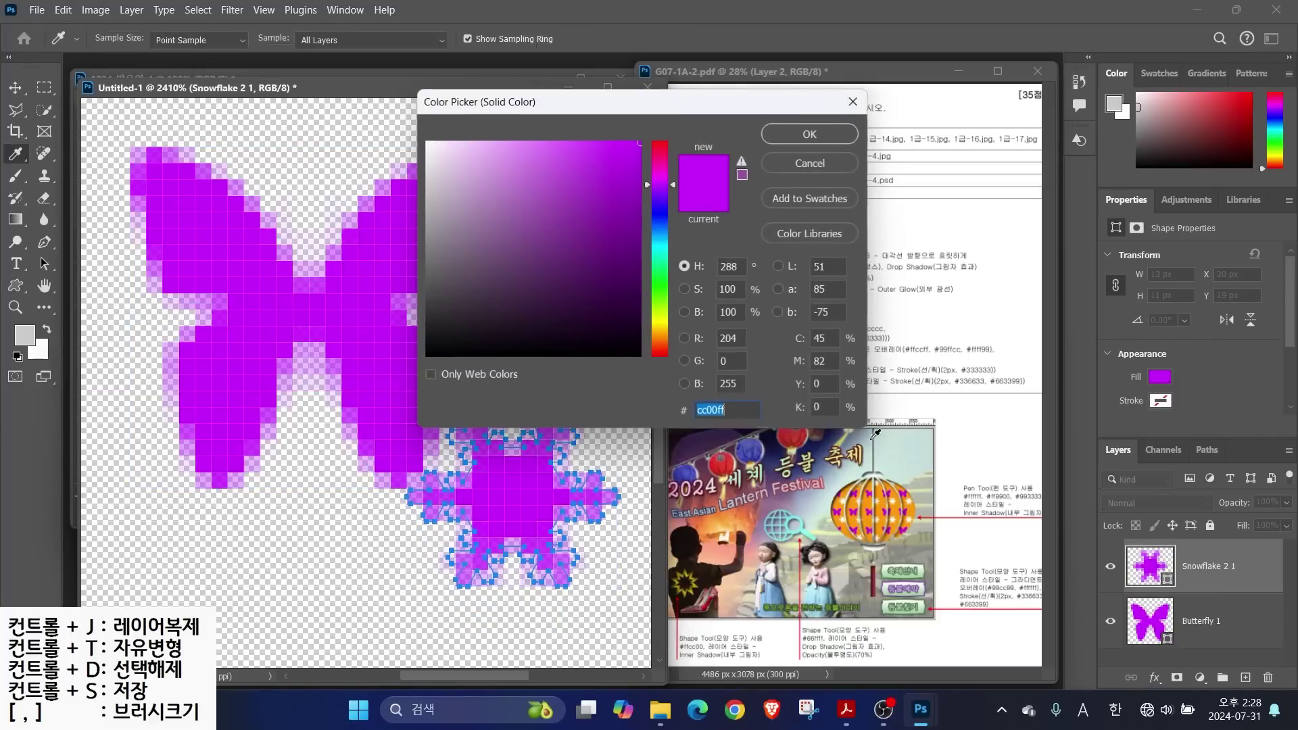
{"action": "left_click", "coordinate": [427, 142]}
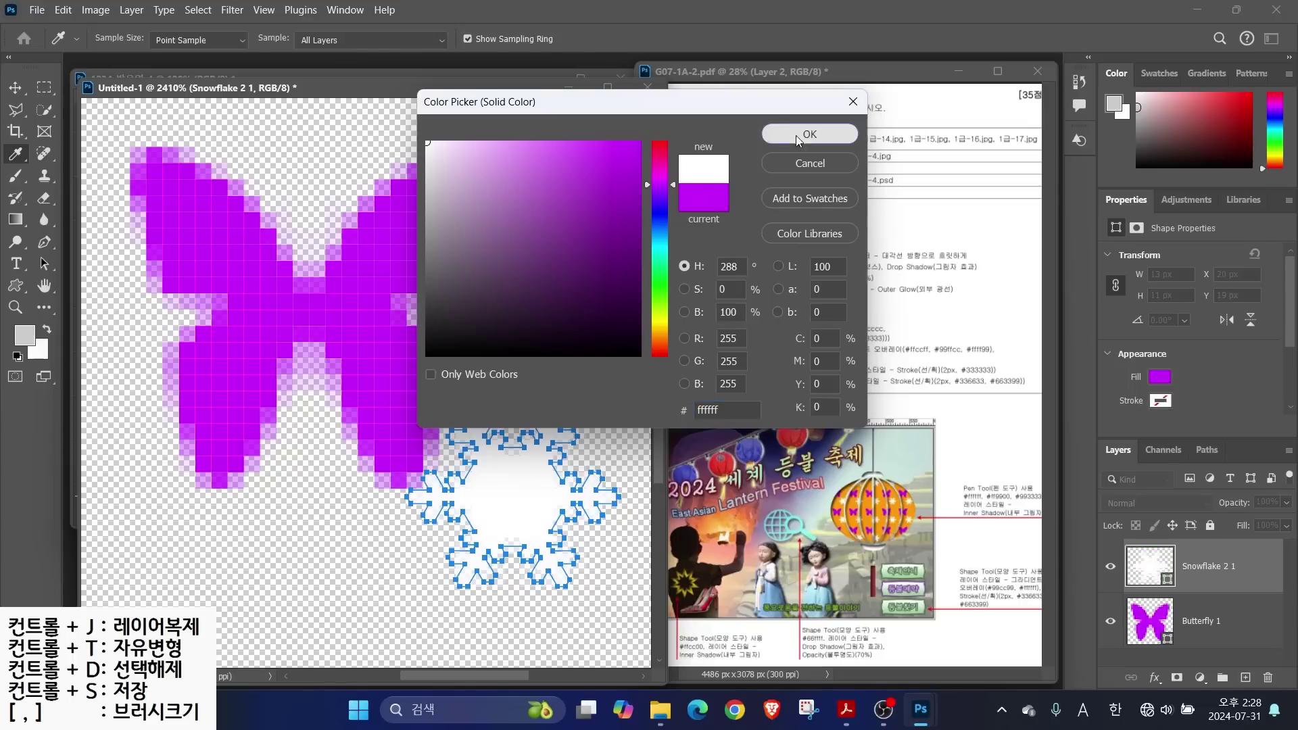
{"action": "left_click", "coordinate": [796, 137]}
Nudge the snowflake down-right and the butterfly up-left with the Move tool
{"action": "key", "text": "v"}
{"action": "left_click_drag", "start_coordinate": [497, 505], "coordinate": [515, 539]}
{"action": "left_click", "coordinate": [1201, 630]}
{"action": "left_click_drag", "start_coordinate": [484, 484], "coordinate": [367, 400]}
{"action": "key", "text": "alt+]"}
{"action": "left_click", "coordinate": [23, 308]}
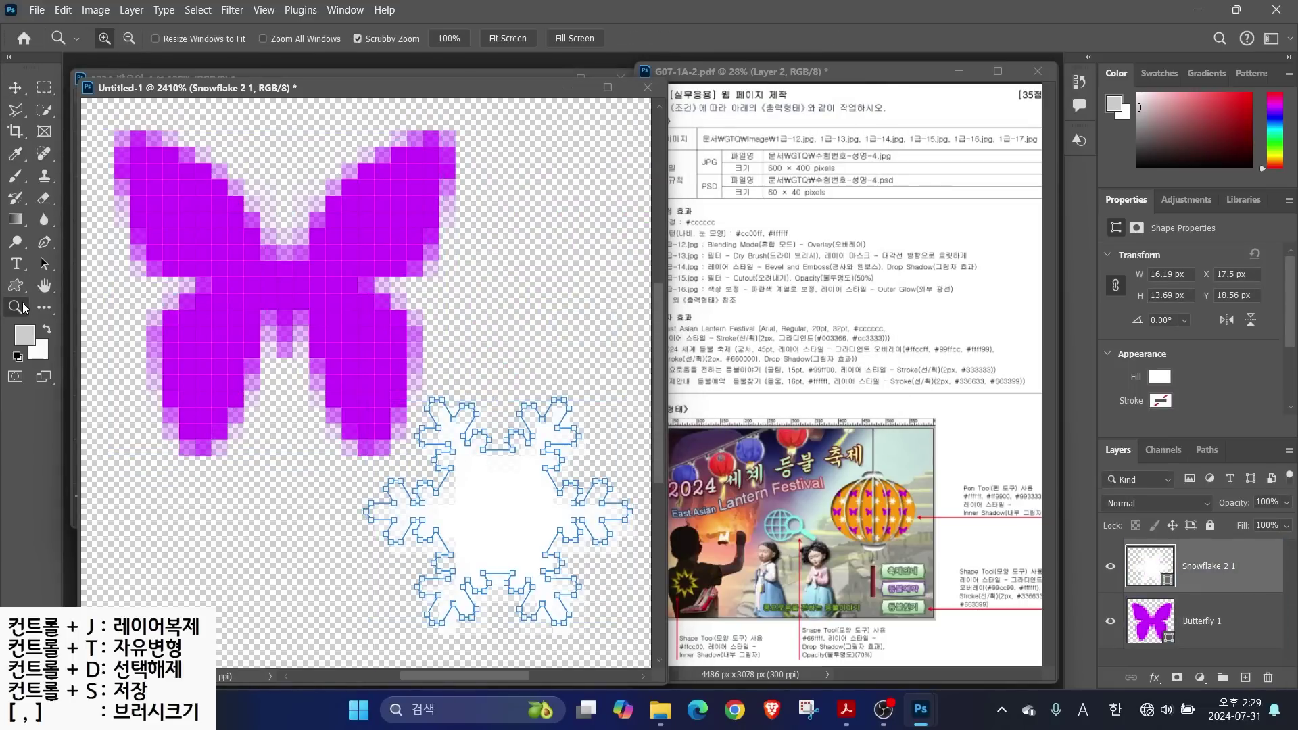
At 100% view, define the Butterfly 1 artwork as a pattern named '나비, 눈 모양'
{"action": "double_click", "coordinate": [24, 307]}
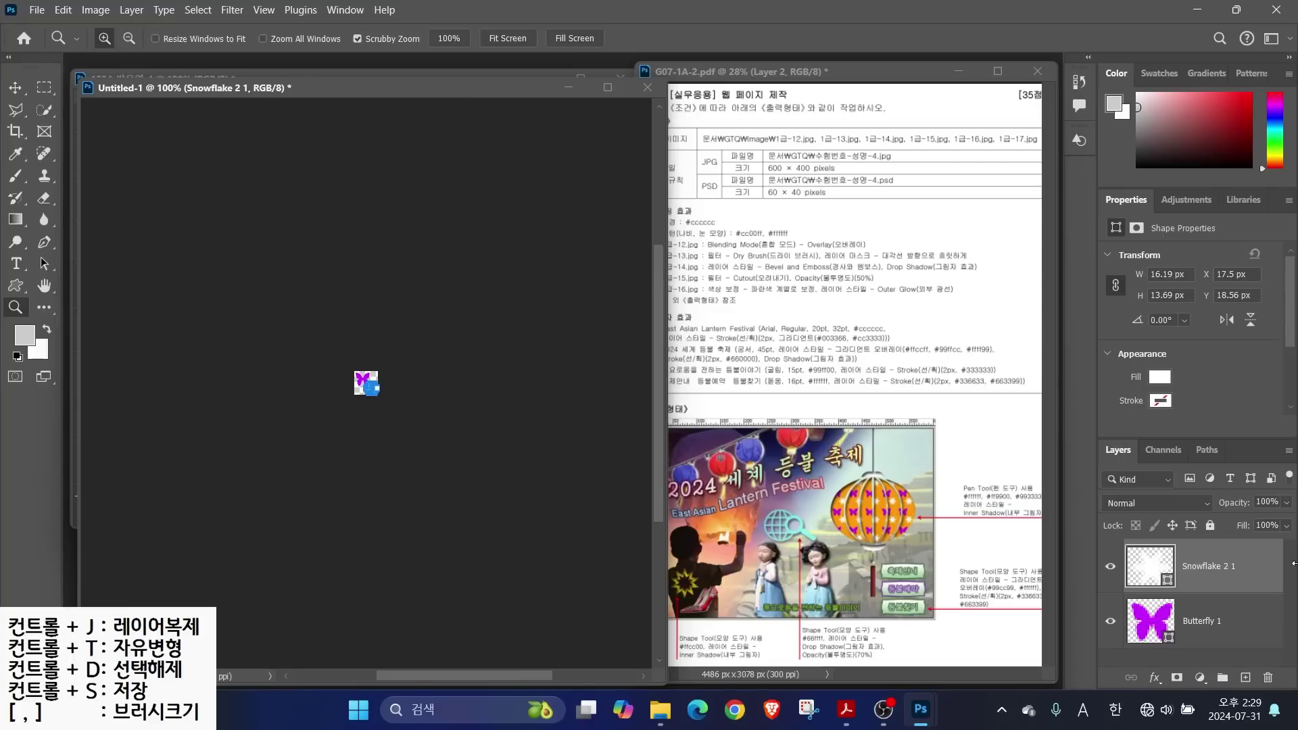
{"action": "left_click", "coordinate": [1230, 632]}
{"action": "left_click_drag", "start_coordinate": [343, 362], "coordinate": [388, 408]}
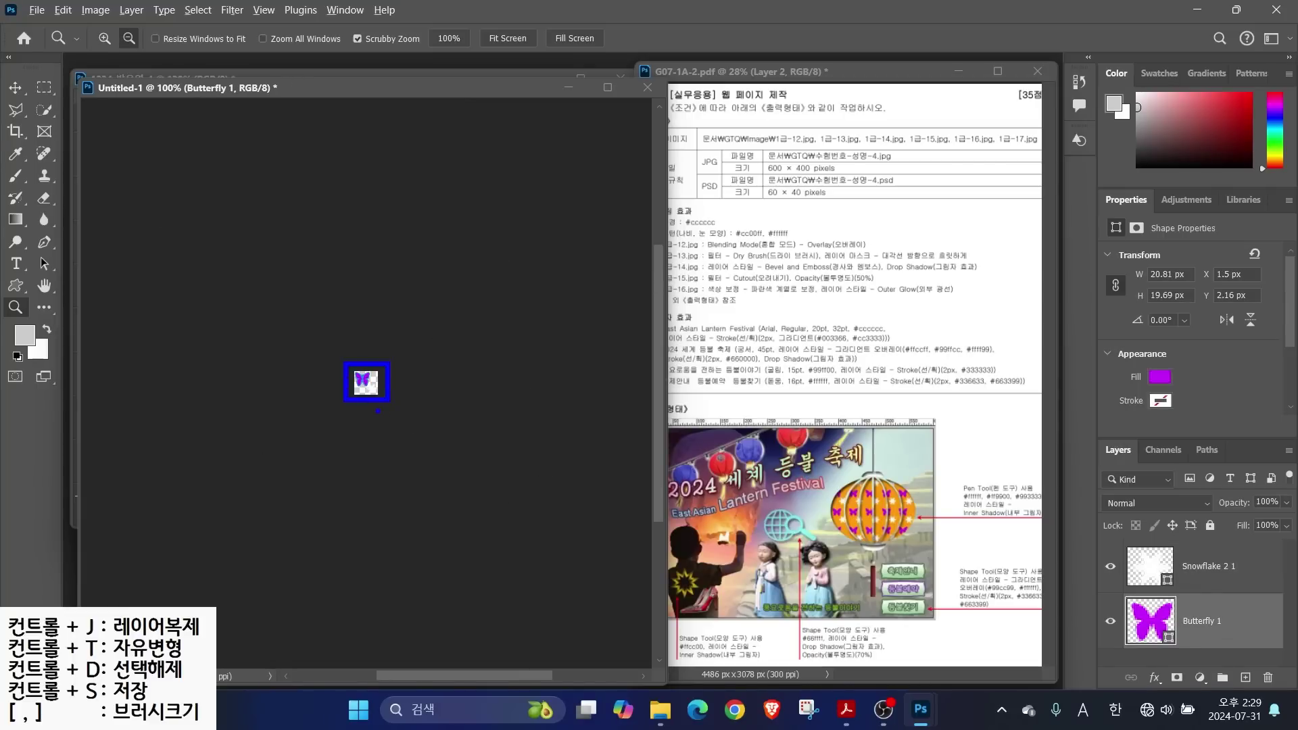
{"action": "left_click", "coordinate": [63, 11]}
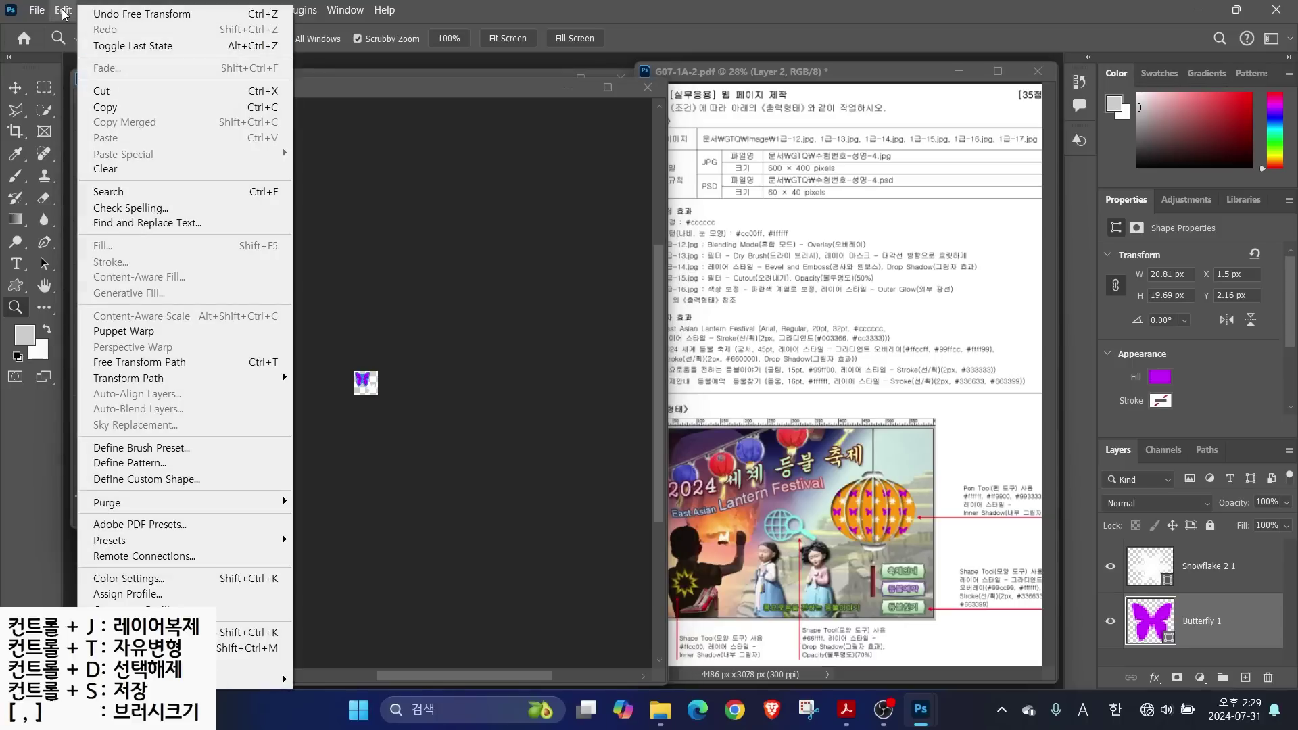
{"action": "left_click", "coordinate": [145, 465]}
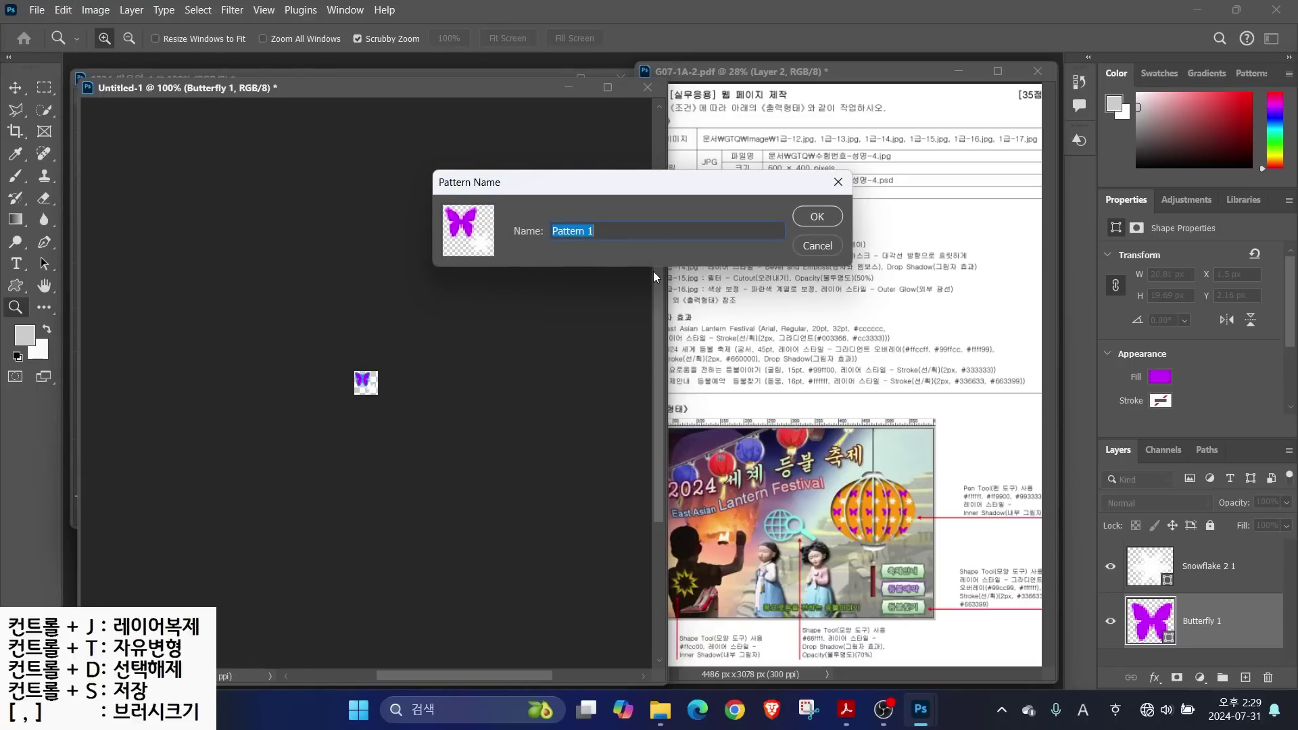
{"action": "type", "text": "s"}
{"action": "key", "text": "BackSpace"}
{"action": "key", "text": "Hangul"}
{"action": "type", "text": "나비, 눈 모양"}
{"action": "left_click", "coordinate": [817, 216]}
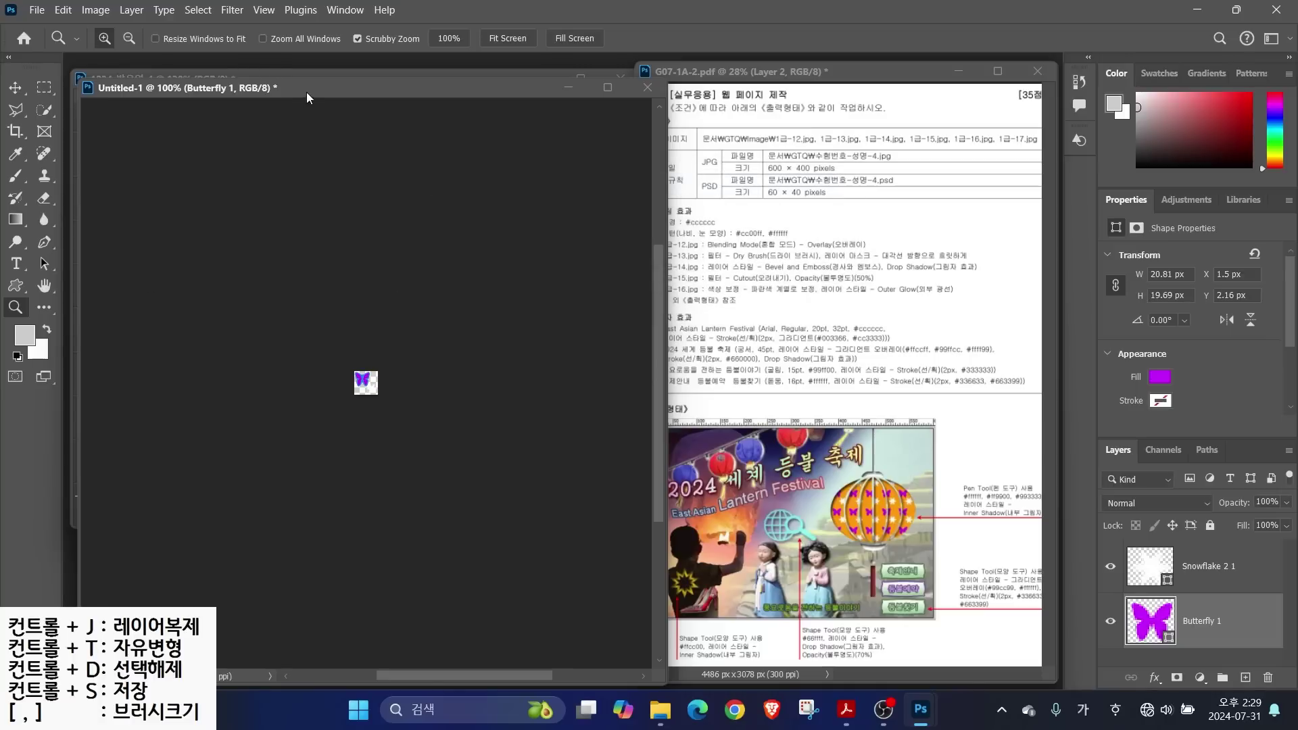
Close Untitled-1 without saving it
{"action": "left_click_drag", "start_coordinate": [310, 88], "coordinate": [372, 114]}
{"action": "left_click", "coordinate": [707, 115]}
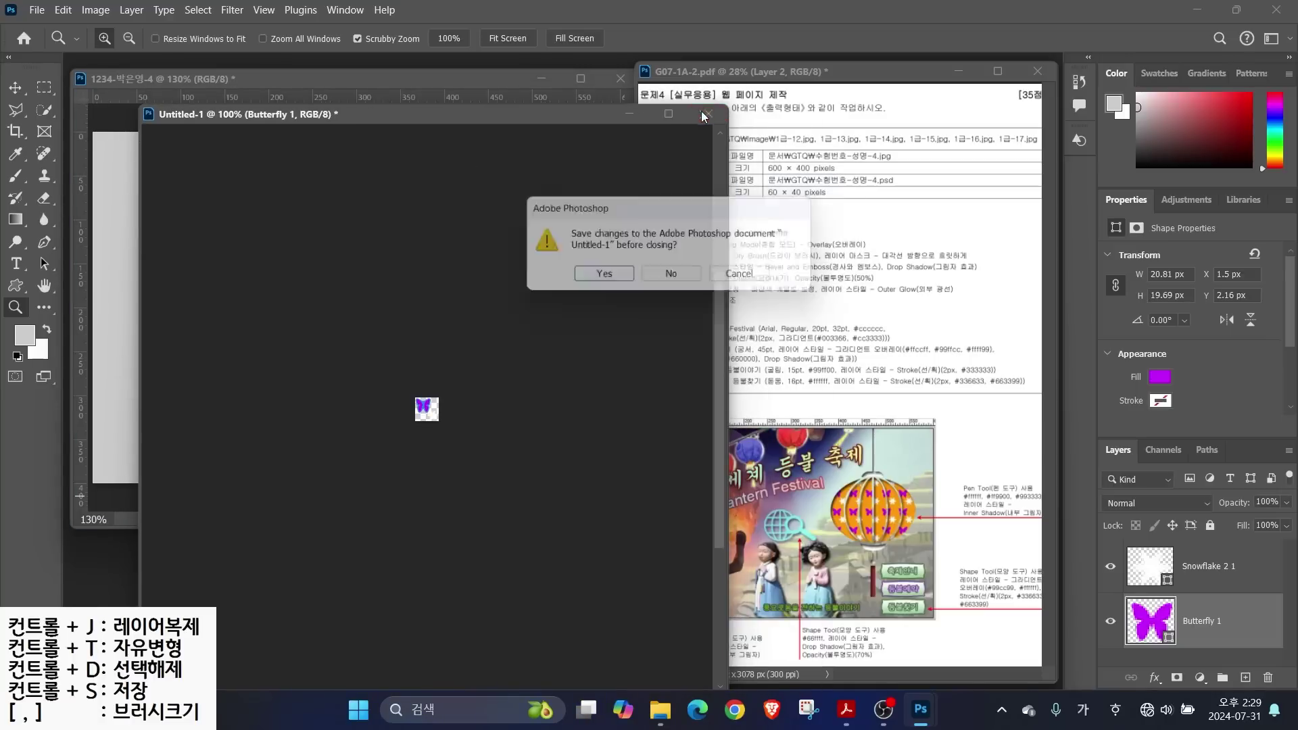
{"action": "left_click", "coordinate": [672, 278]}
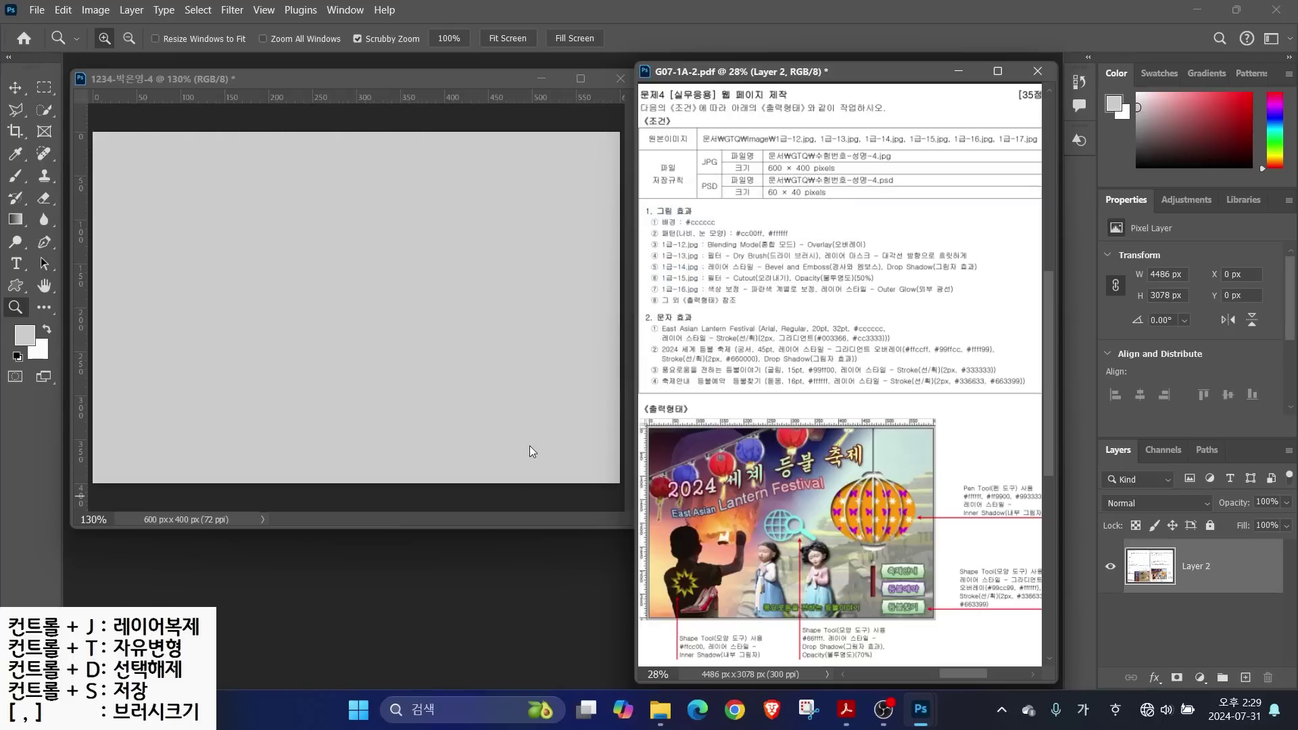
Open 1급-12.jpg from the images folder and move its window aside
{"action": "key", "text": "alt"}
{"action": "key", "text": "ctrl+o"}
{"action": "double_click", "coordinate": [192, 145]}
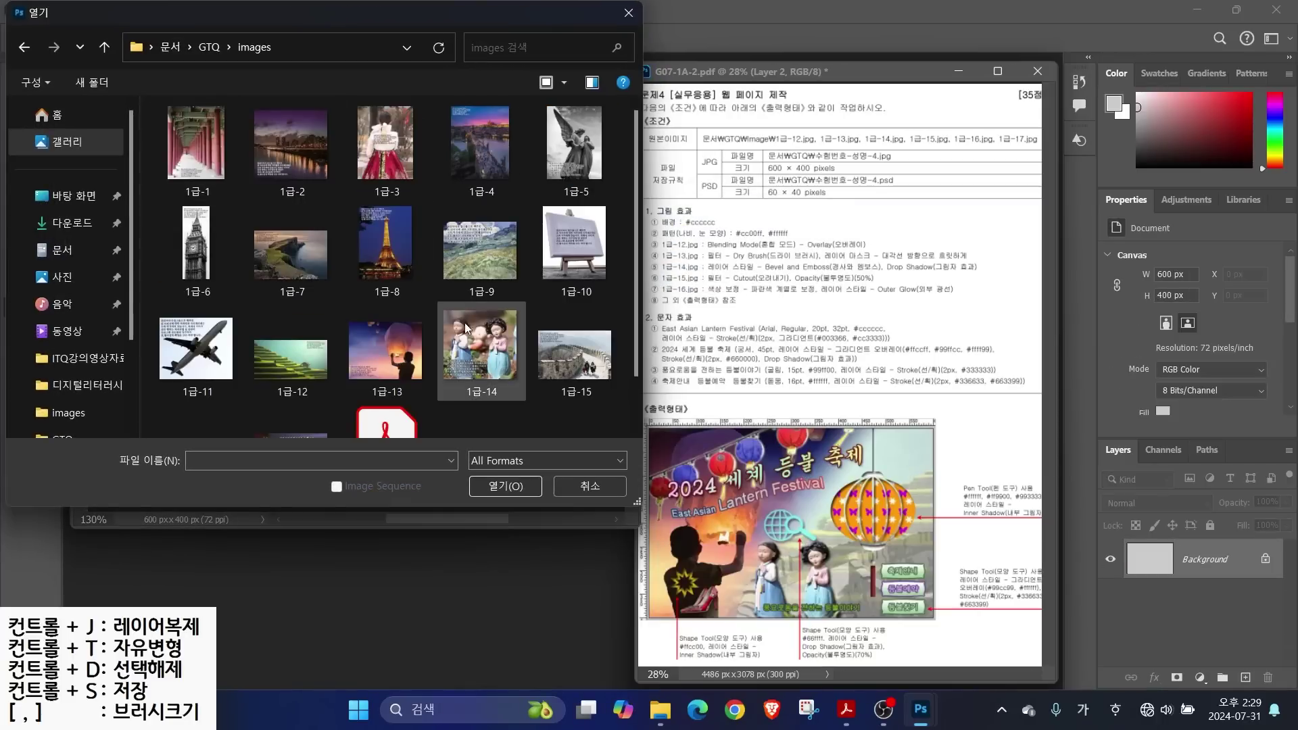
{"action": "left_click", "coordinate": [292, 351]}
{"action": "left_click", "coordinate": [531, 488]}
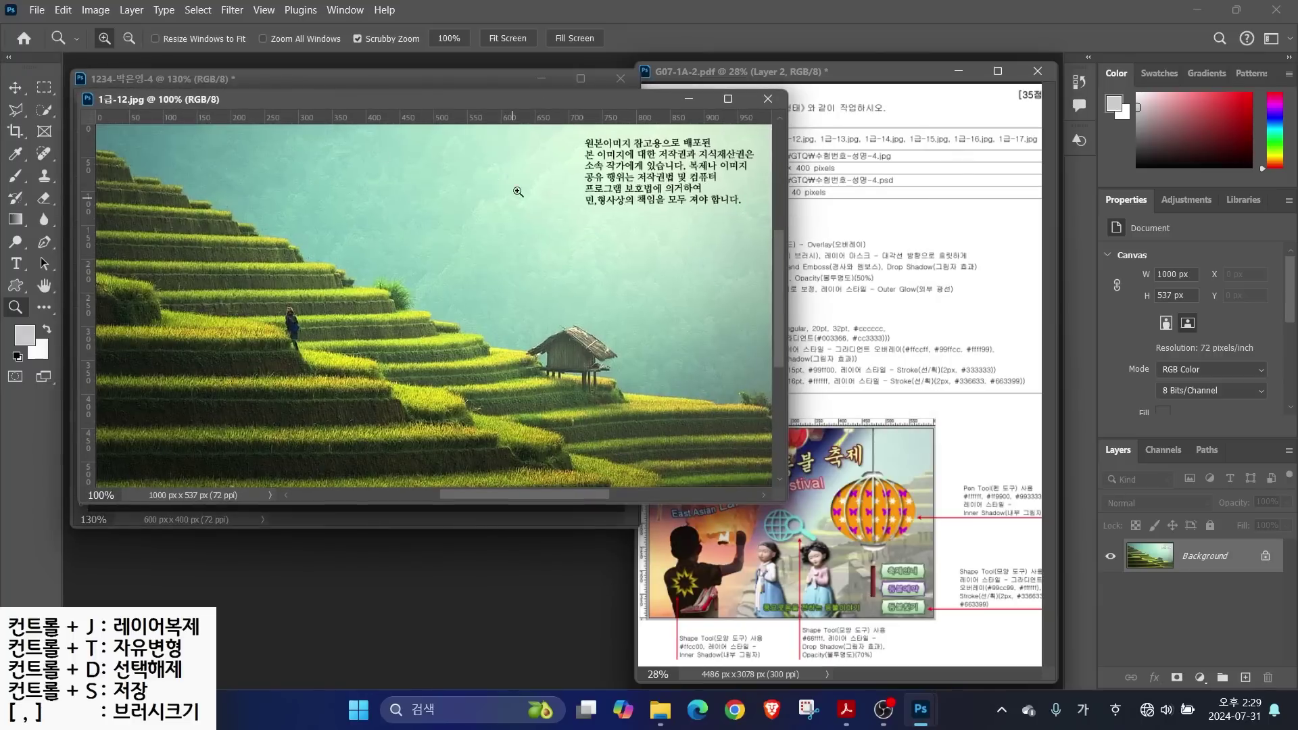
{"action": "left_click_drag", "start_coordinate": [334, 102], "coordinate": [499, 166]}
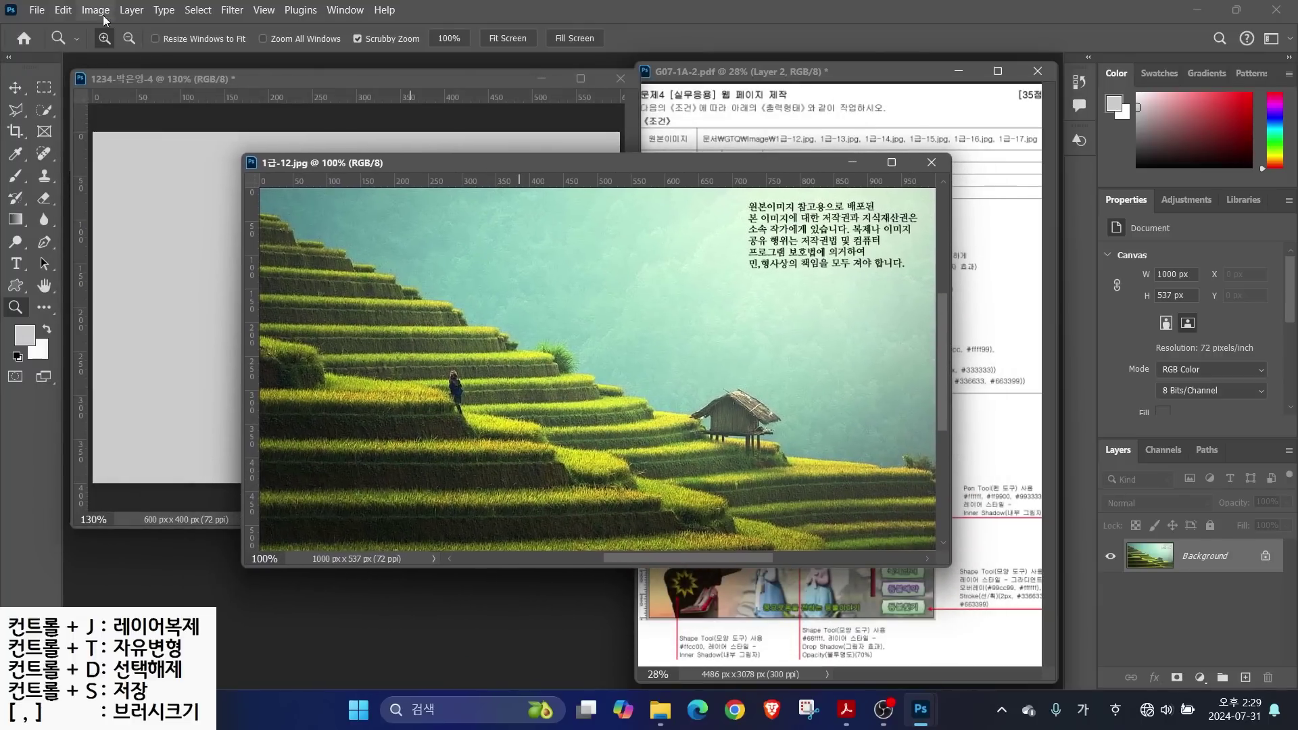
Resize the 1급-12 image to 400 px high (745 × 400)
{"action": "left_click", "coordinate": [98, 12]}
{"action": "left_click", "coordinate": [121, 128]}
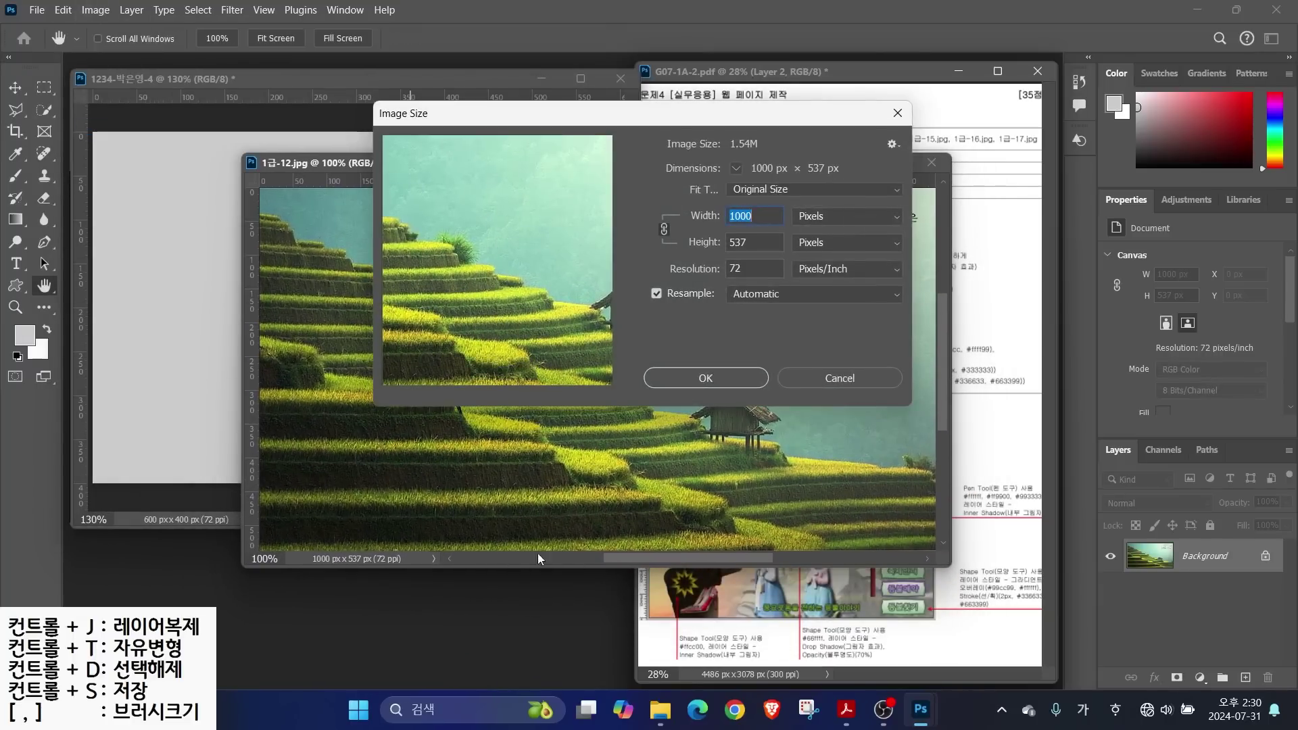
{"action": "left_click", "coordinate": [758, 243]}
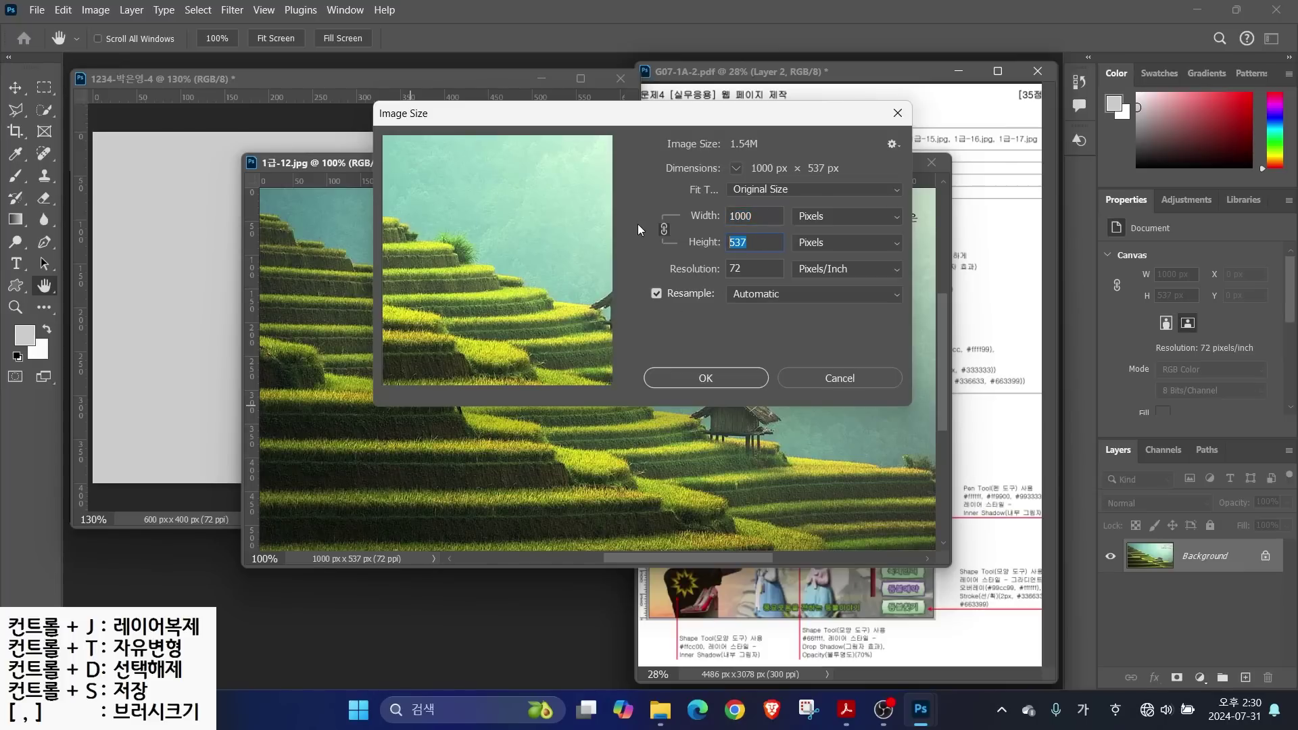
{"action": "type", "text": "400"}
{"action": "key", "text": "Return"}
{"action": "key", "text": "z"}
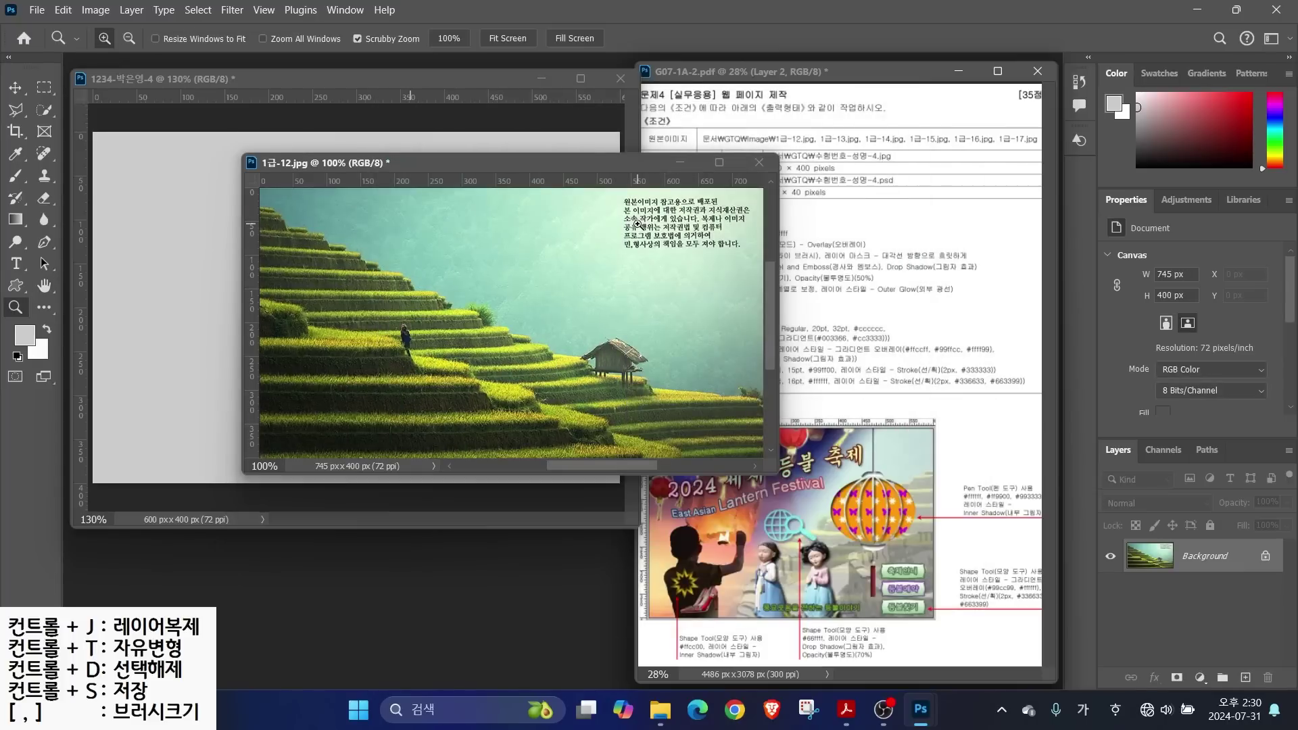
Drag the terrace photo into the 1234 poster, close the original unsaved, and name the layer 1-12
{"action": "left_click", "coordinate": [15, 87]}
{"action": "left_click_drag", "start_coordinate": [347, 307], "coordinate": [189, 292]}
{"action": "left_click", "coordinate": [760, 162]}
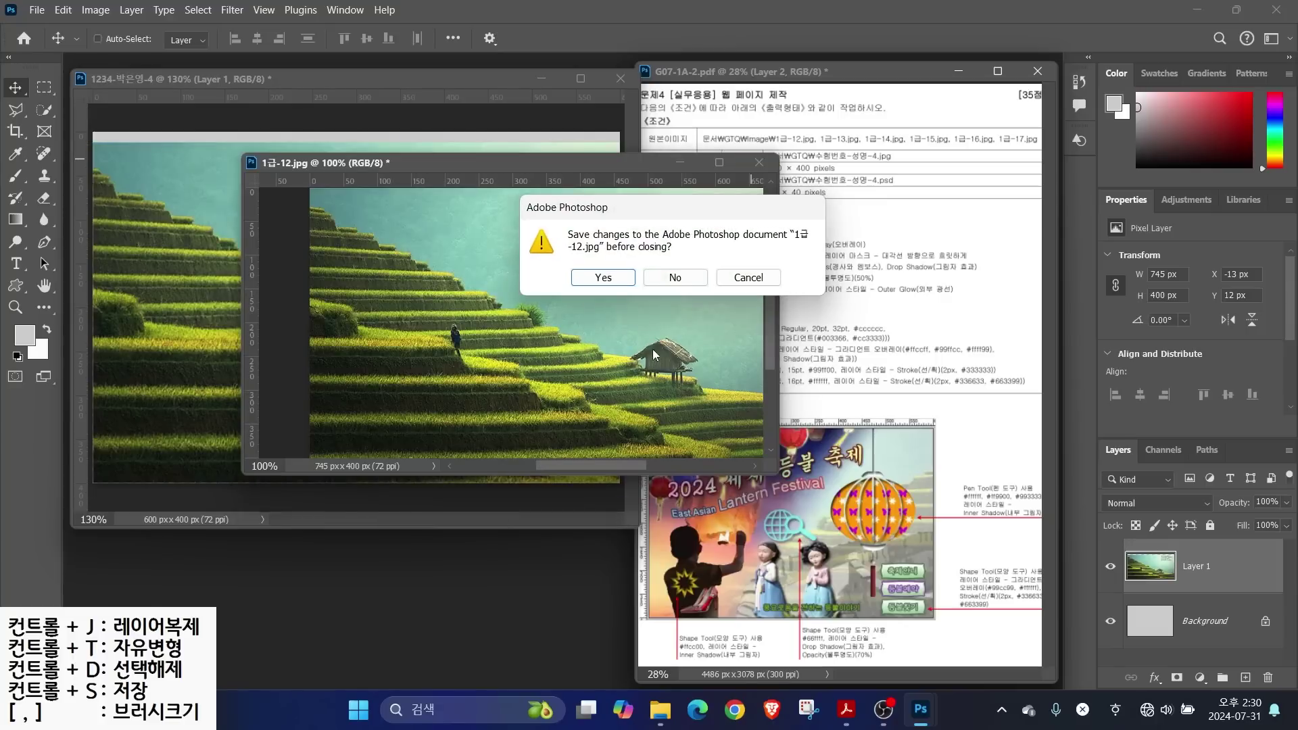
{"action": "left_click", "coordinate": [680, 283]}
{"action": "double_click", "coordinate": [1198, 566]}
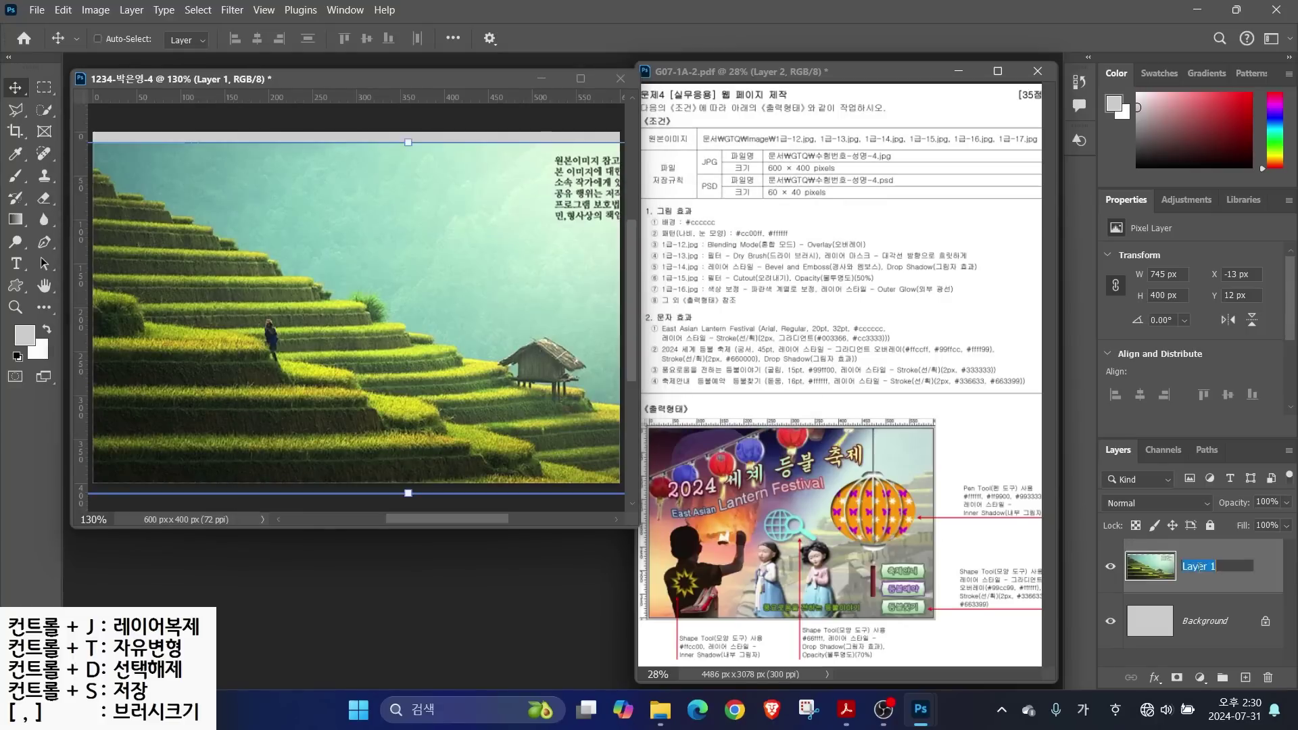
{"action": "type", "text": "1"}
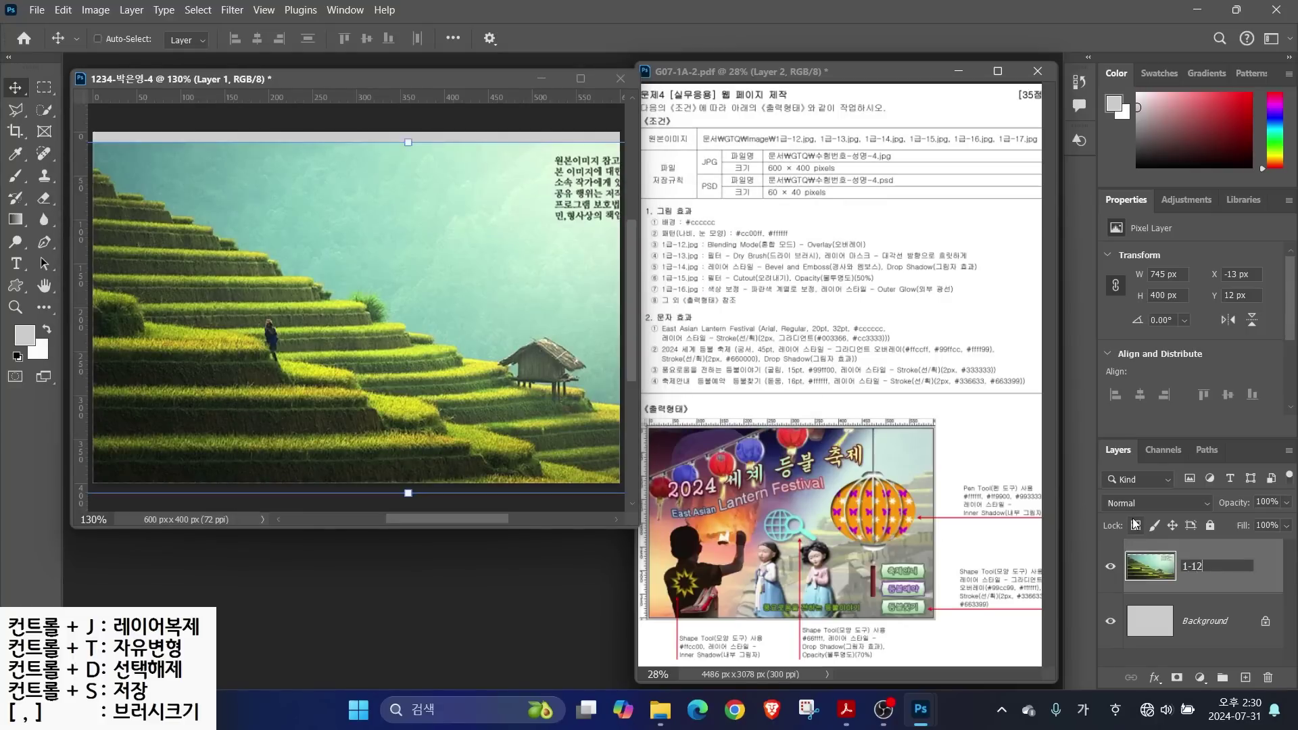
{"action": "type", "text": "-12"}
{"action": "key", "text": "Return"}
Flip the 1-12 layer horizontally and reposition it on the canvas
{"action": "left_click_drag", "start_coordinate": [311, 390], "coordinate": [279, 408]}
{"action": "key", "text": "ctrl+t"}
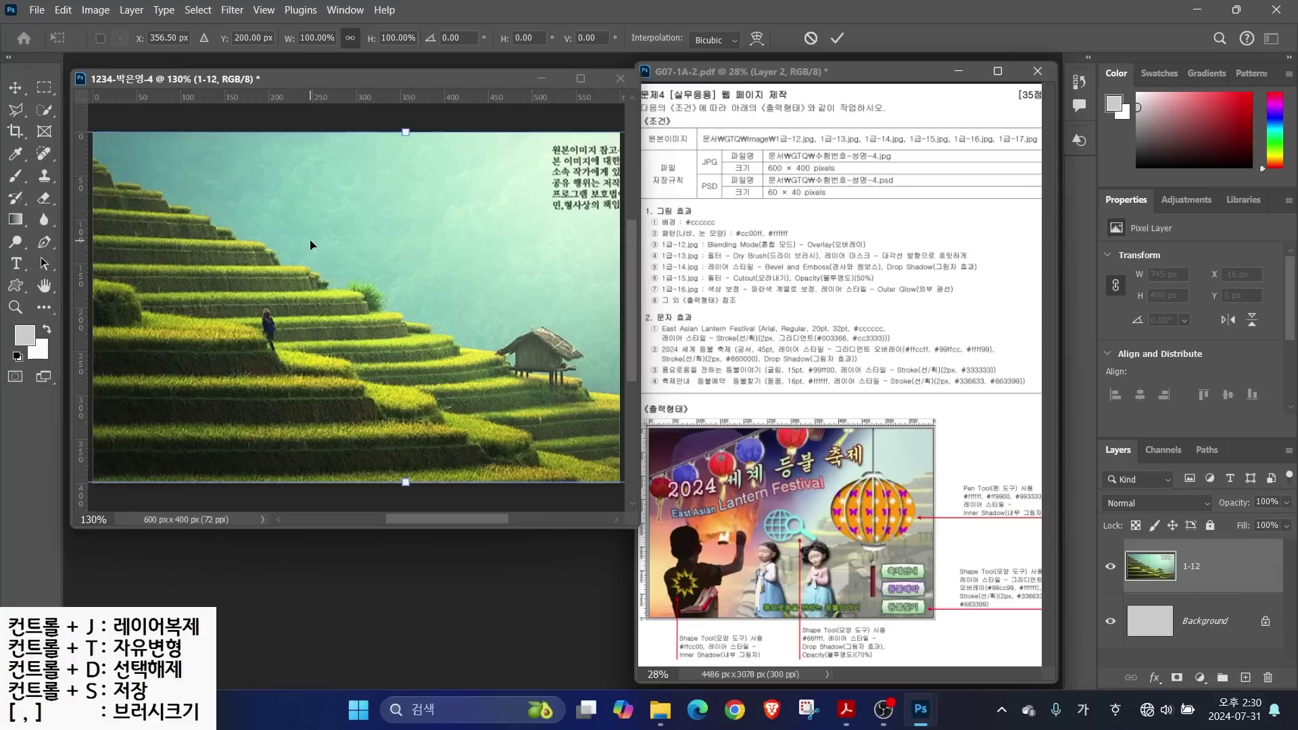
{"action": "right_click", "coordinate": [304, 197]}
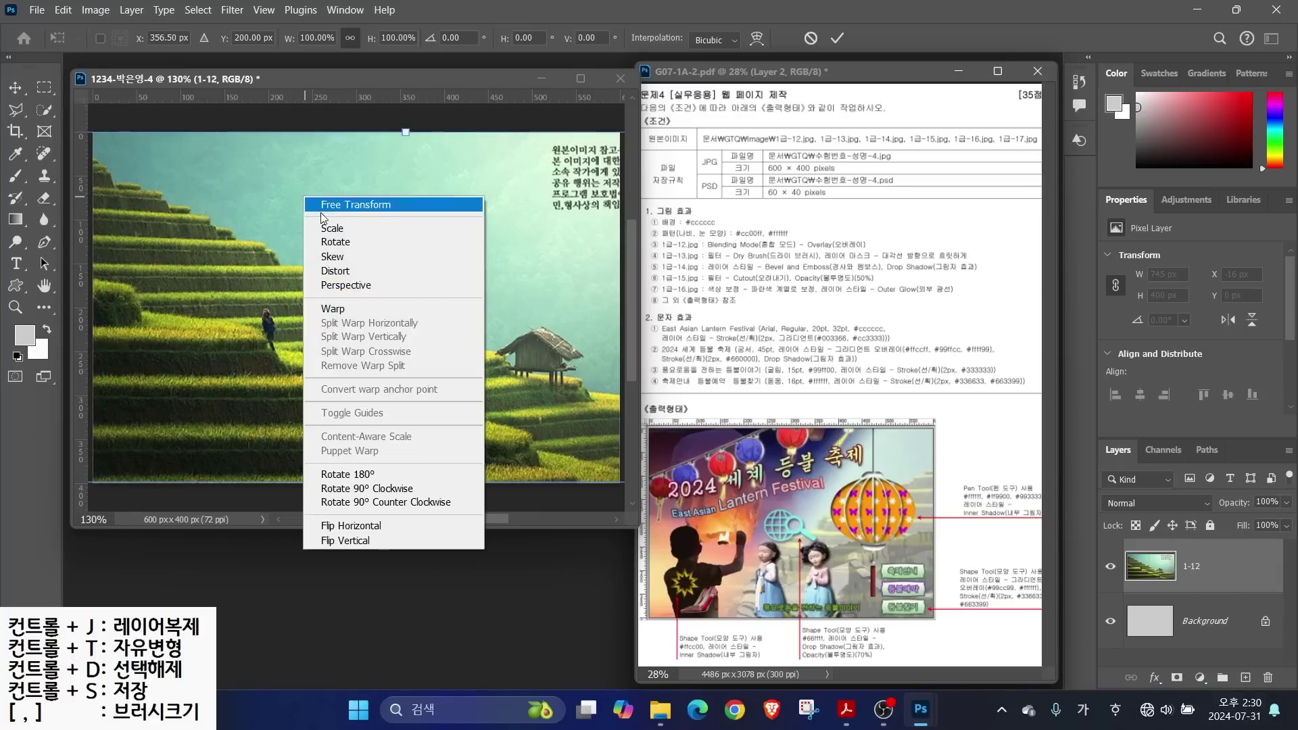
{"action": "left_click", "coordinate": [349, 530]}
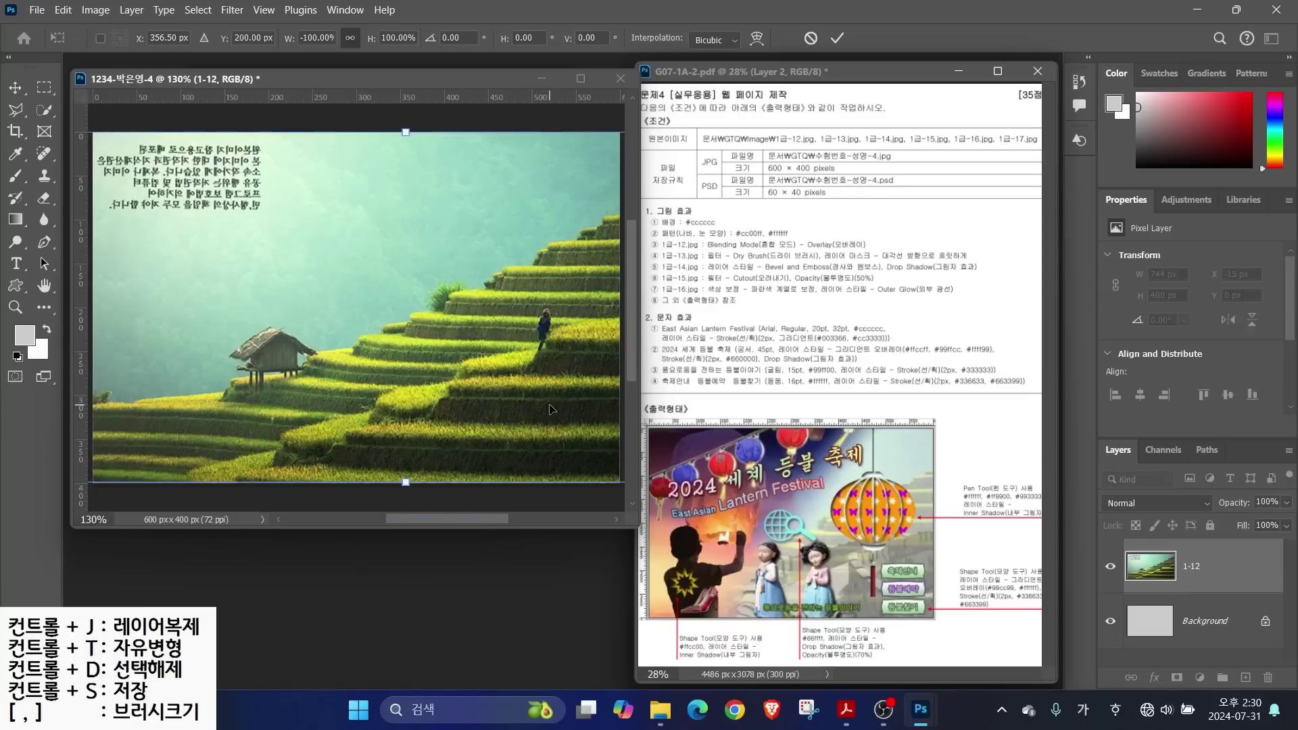
{"action": "mouse_move", "coordinate": [529, 417]}
{"action": "left_mouse_down"}
{"action": "mouse_move", "coordinate": [497, 424]}
{"action": "mouse_move", "coordinate": [493, 412]}
{"action": "mouse_move", "coordinate": [495, 436]}
{"action": "mouse_move", "coordinate": [428, 424]}
{"action": "mouse_move", "coordinate": [512, 431]}
{"action": "left_mouse_up"}
{"action": "key", "text": "Return"}
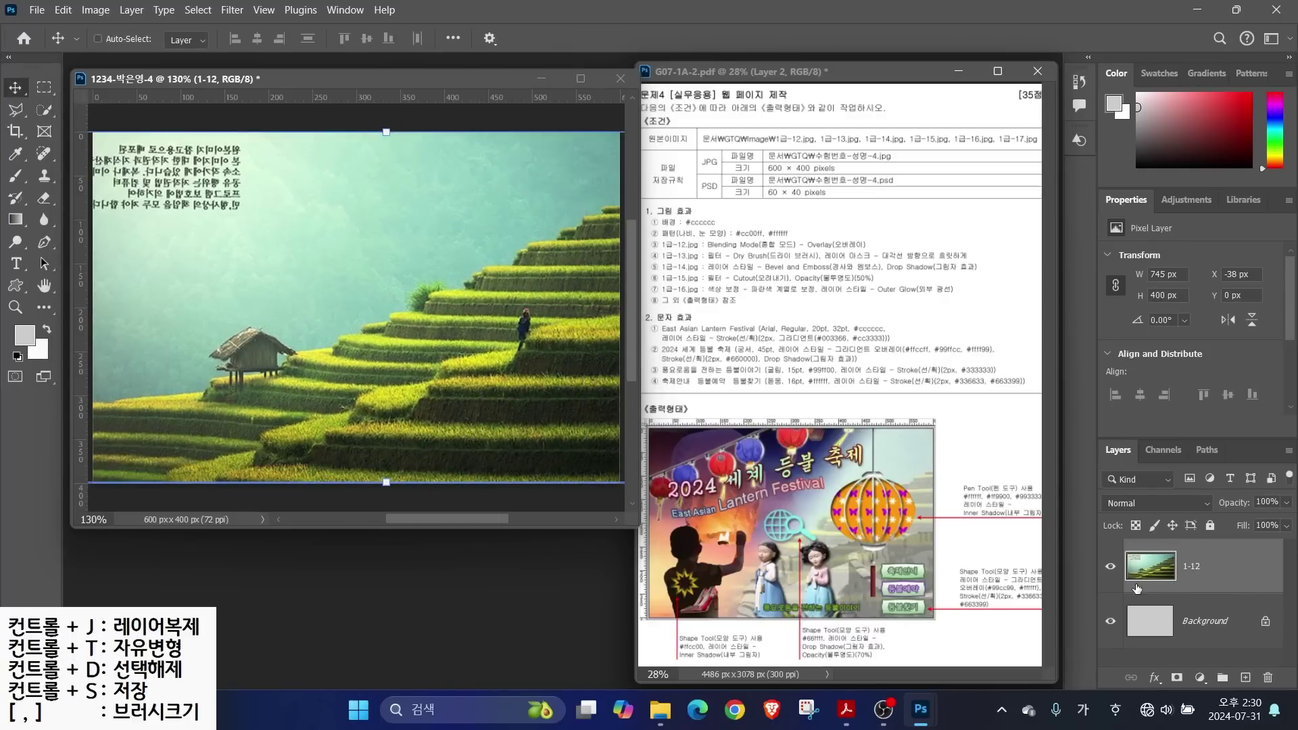
Set layer 1-12's blend mode to Overlay, then bring up the images folder browser with Ctrl+O
{"action": "left_click_drag", "start_coordinate": [768, 239], "coordinate": [818, 191]}
{"action": "mouse_move", "coordinate": [1114, 571]}
{"action": "left_mouse_down"}
{"action": "mouse_move", "coordinate": [1113, 617]}
{"action": "mouse_move", "coordinate": [1102, 600]}
{"action": "mouse_move", "coordinate": [1135, 606]}
{"action": "left_mouse_up"}
{"action": "left_click_drag", "start_coordinate": [1084, 417], "coordinate": [1276, 699]}
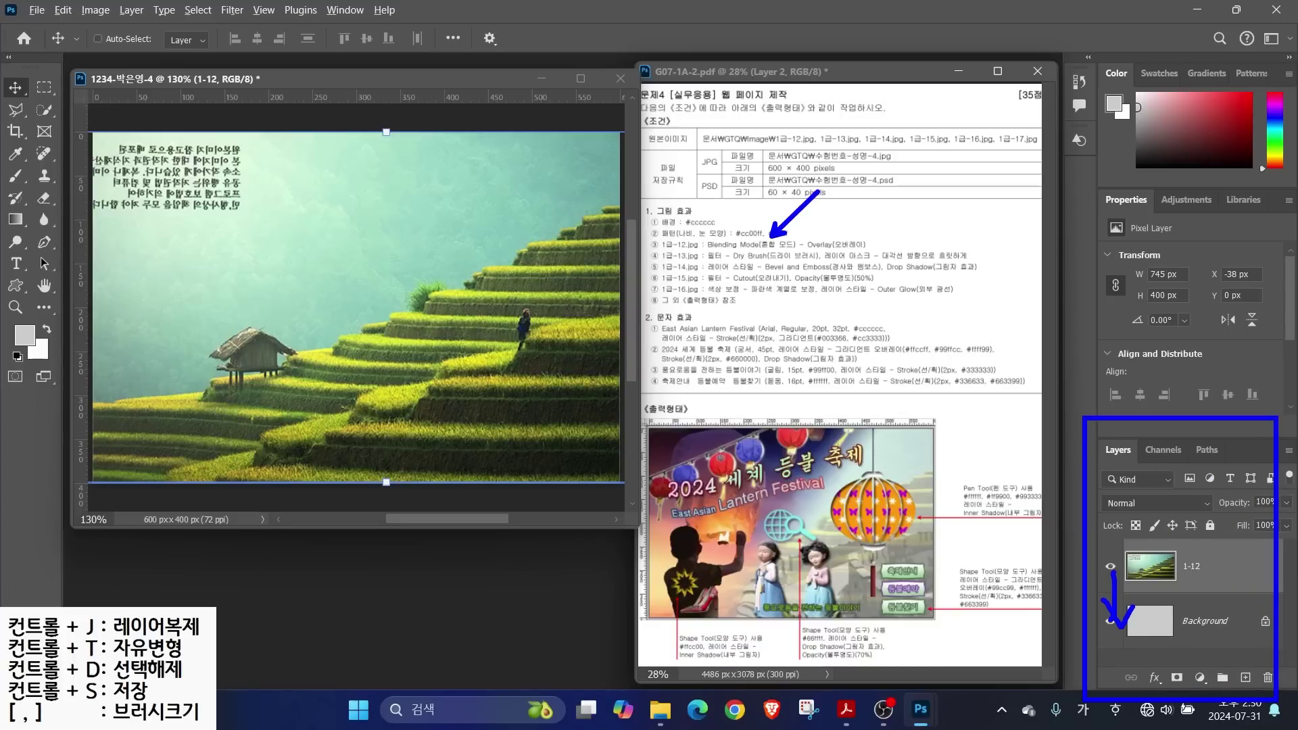
{"action": "left_click_drag", "start_coordinate": [1090, 486], "coordinate": [1203, 516]}
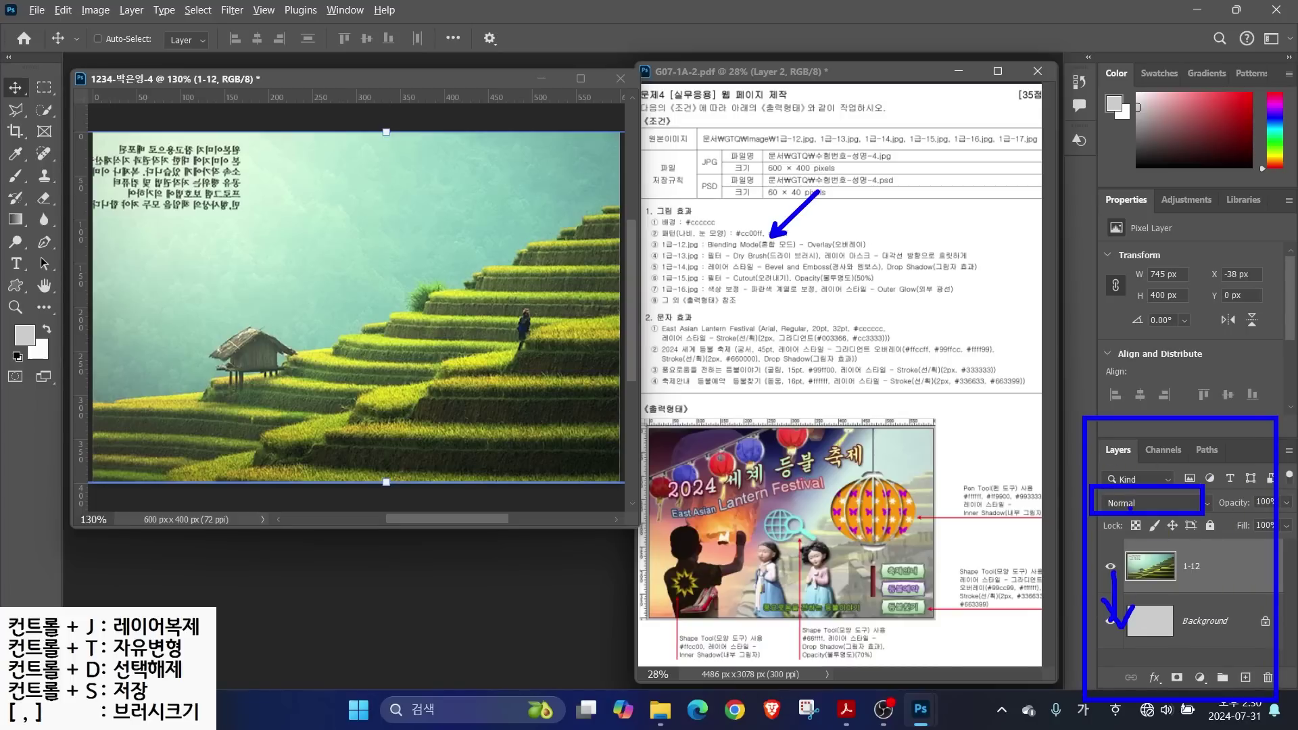
{"action": "left_click", "coordinate": [1149, 504]}
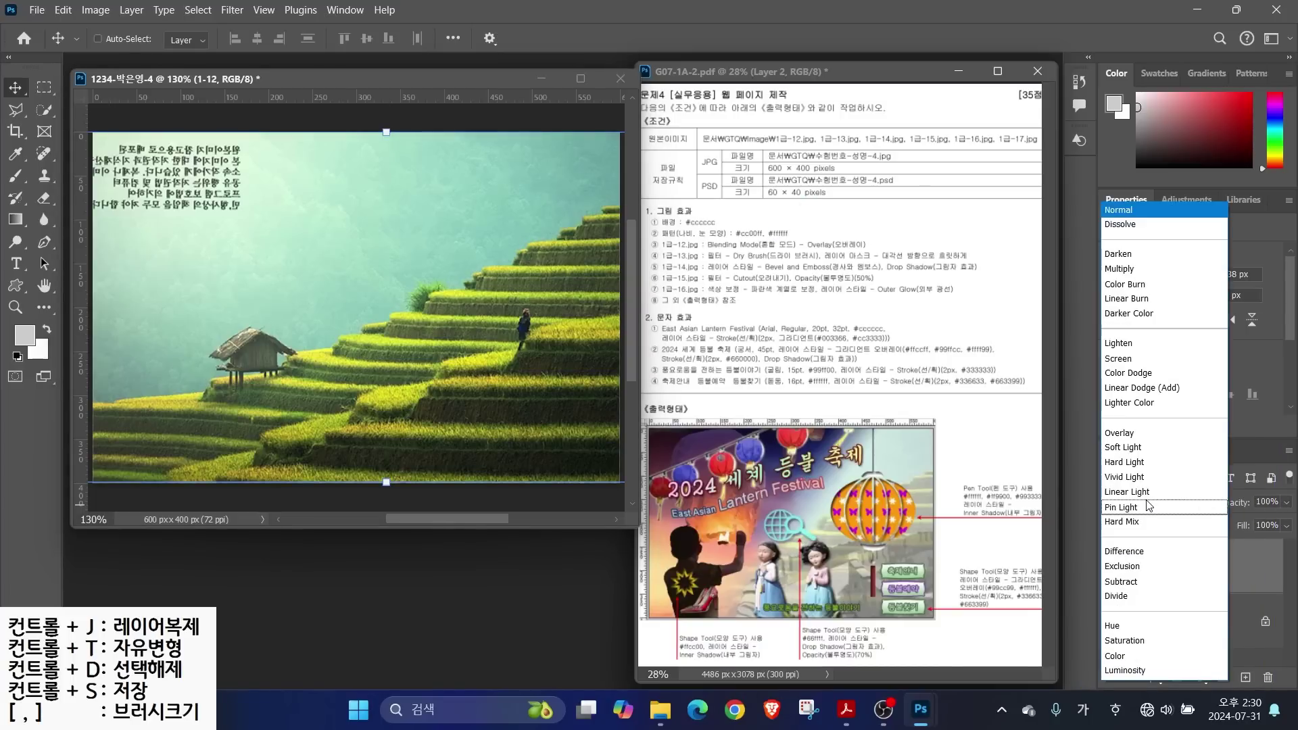
{"action": "left_click", "coordinate": [1122, 433]}
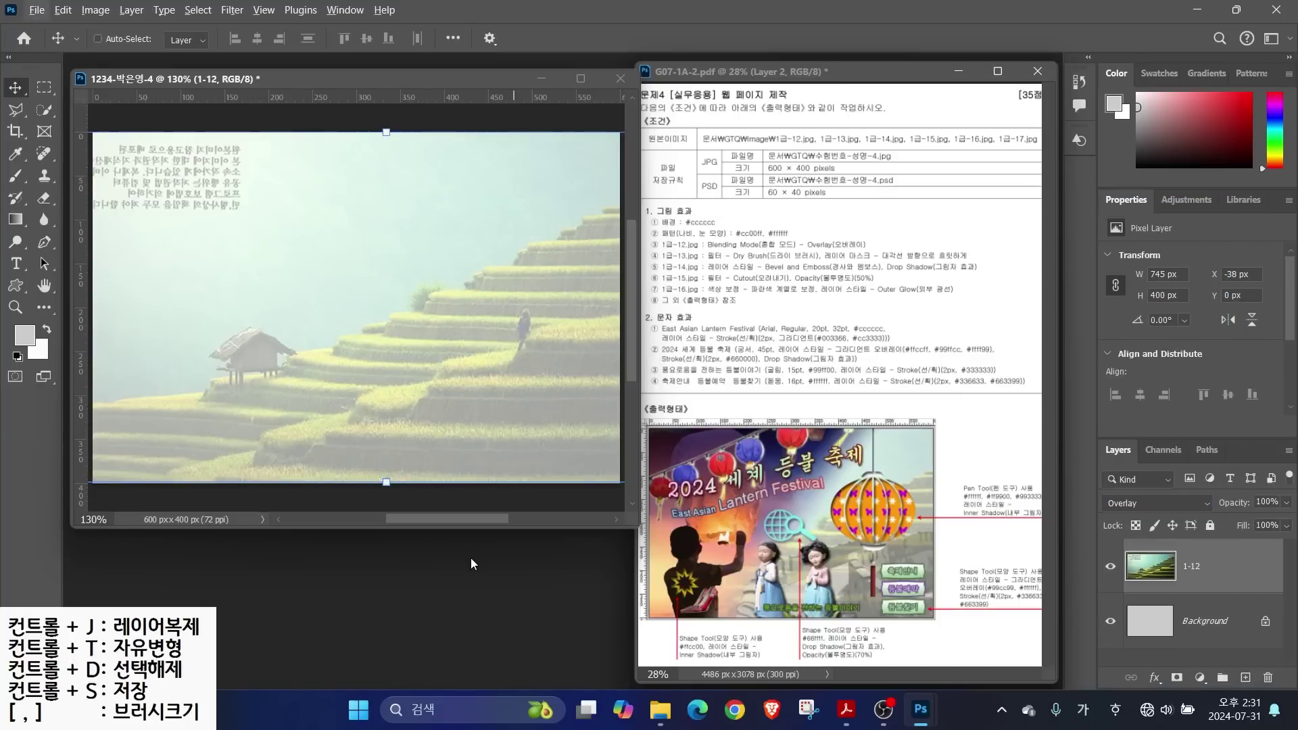
{"action": "key", "text": "ctrl+o"}
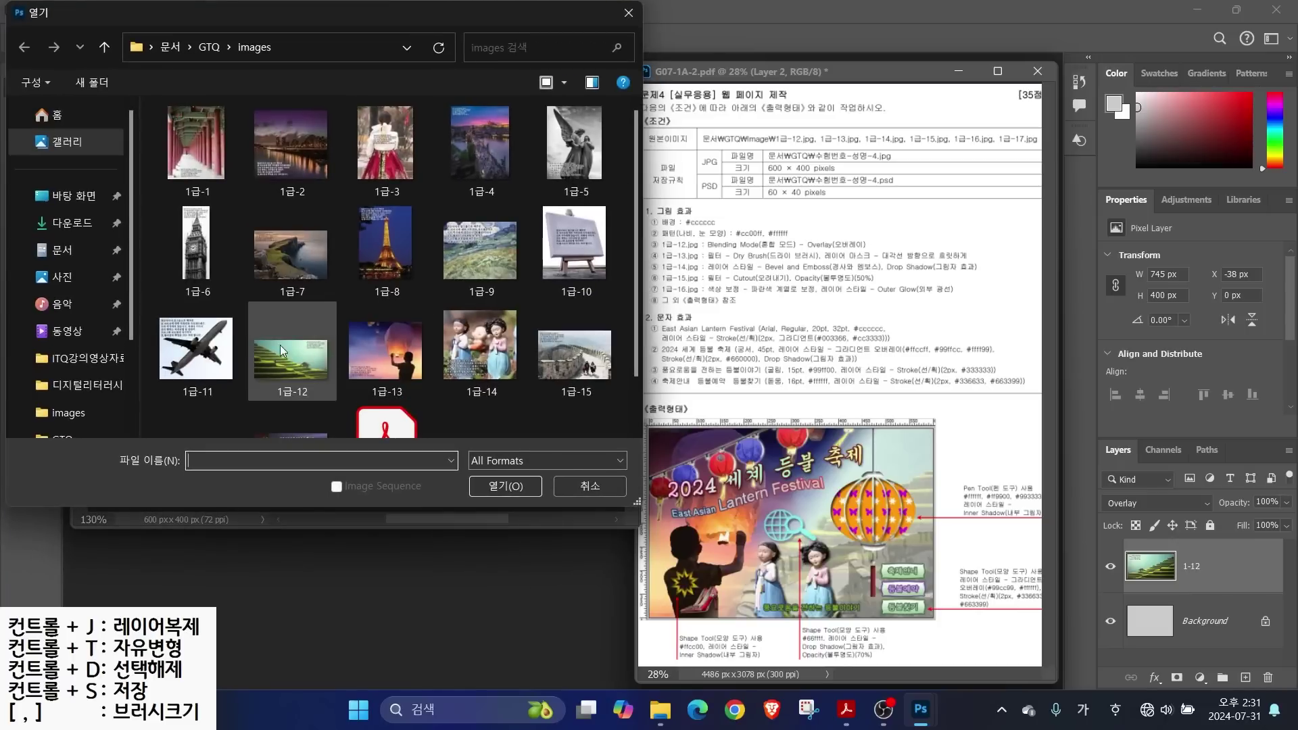
Open the 1급-13 sky-lantern photo and move its window to the right
{"action": "double_click", "coordinate": [385, 350]}
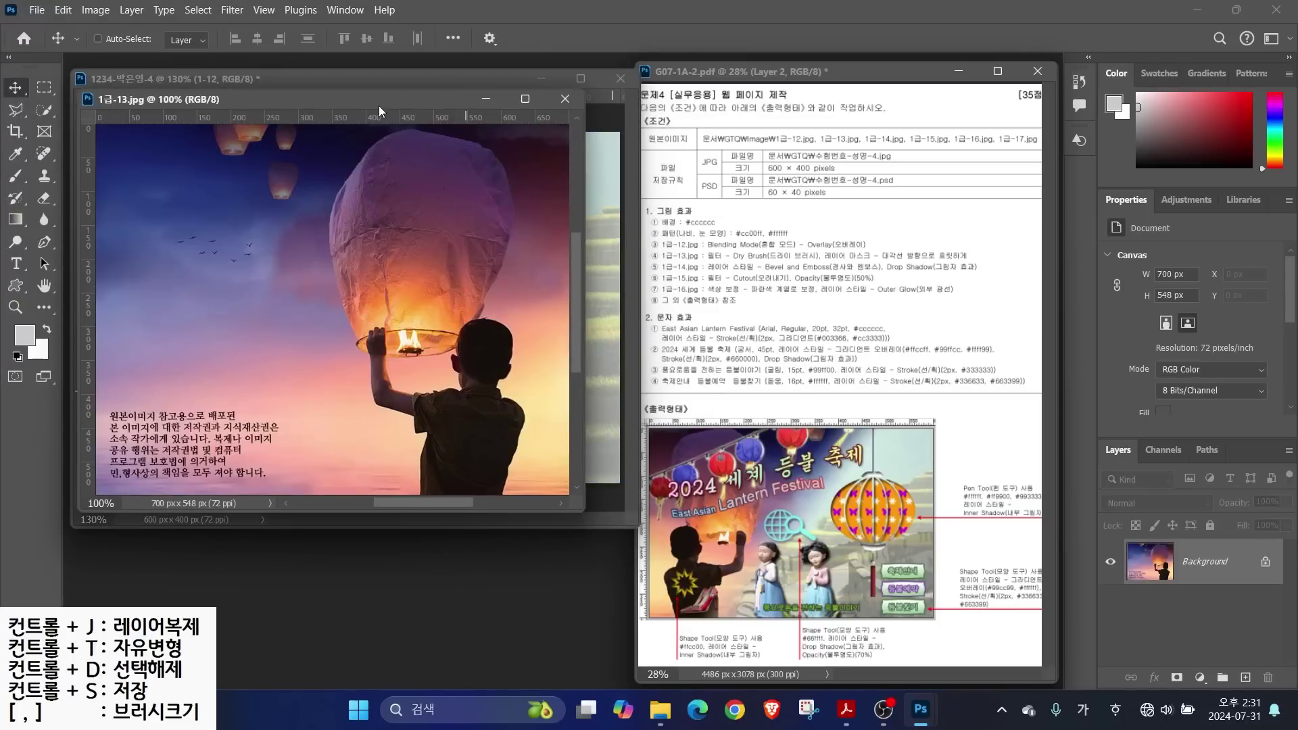
{"action": "left_click_drag", "start_coordinate": [382, 107], "coordinate": [448, 192]}
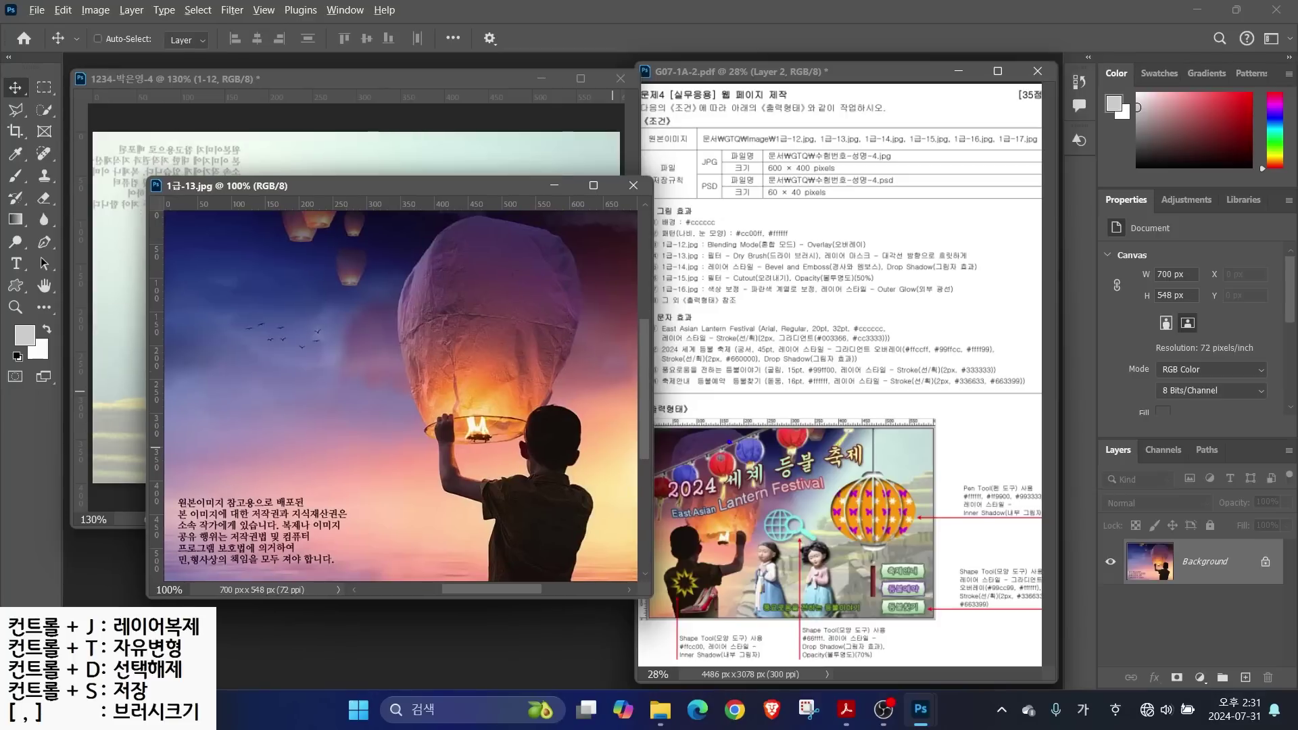
{"action": "left_click_drag", "start_coordinate": [692, 257], "coordinate": [992, 263]}
{"action": "left_click_drag", "start_coordinate": [866, 252], "coordinate": [933, 210]}
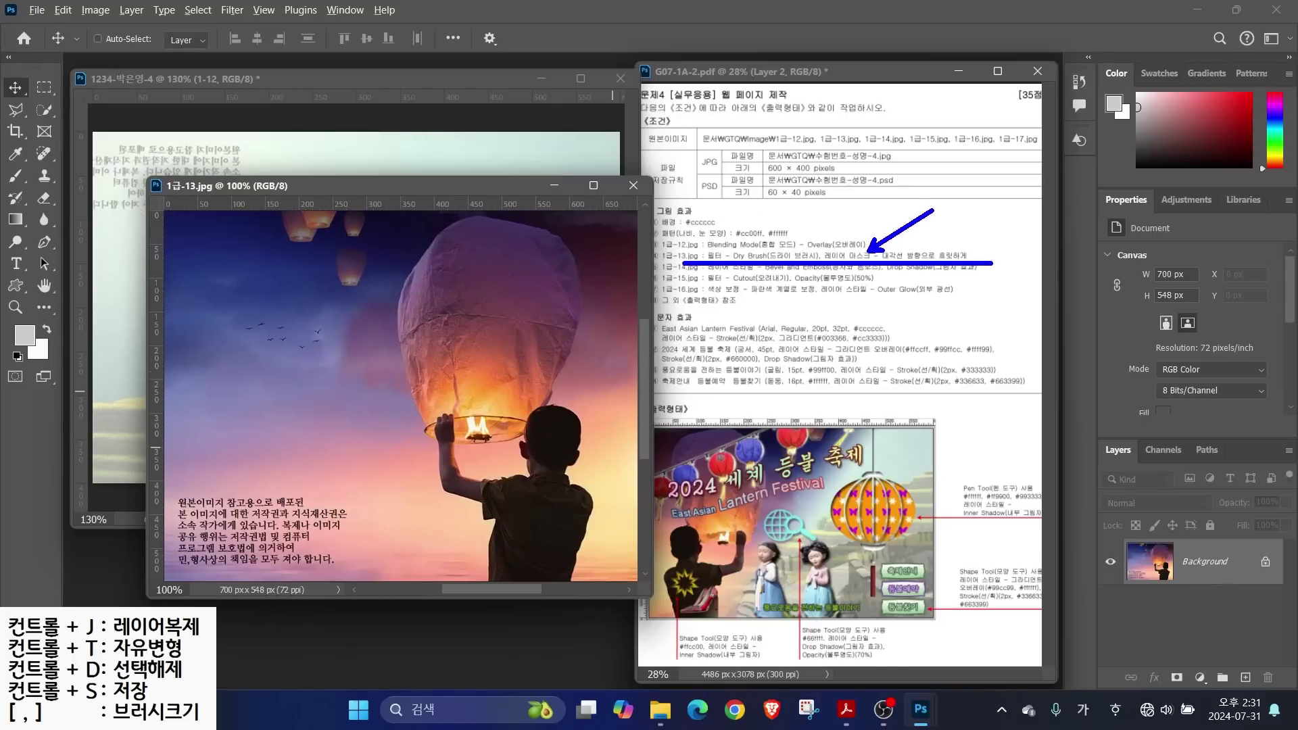
{"action": "key", "text": "Escape"}
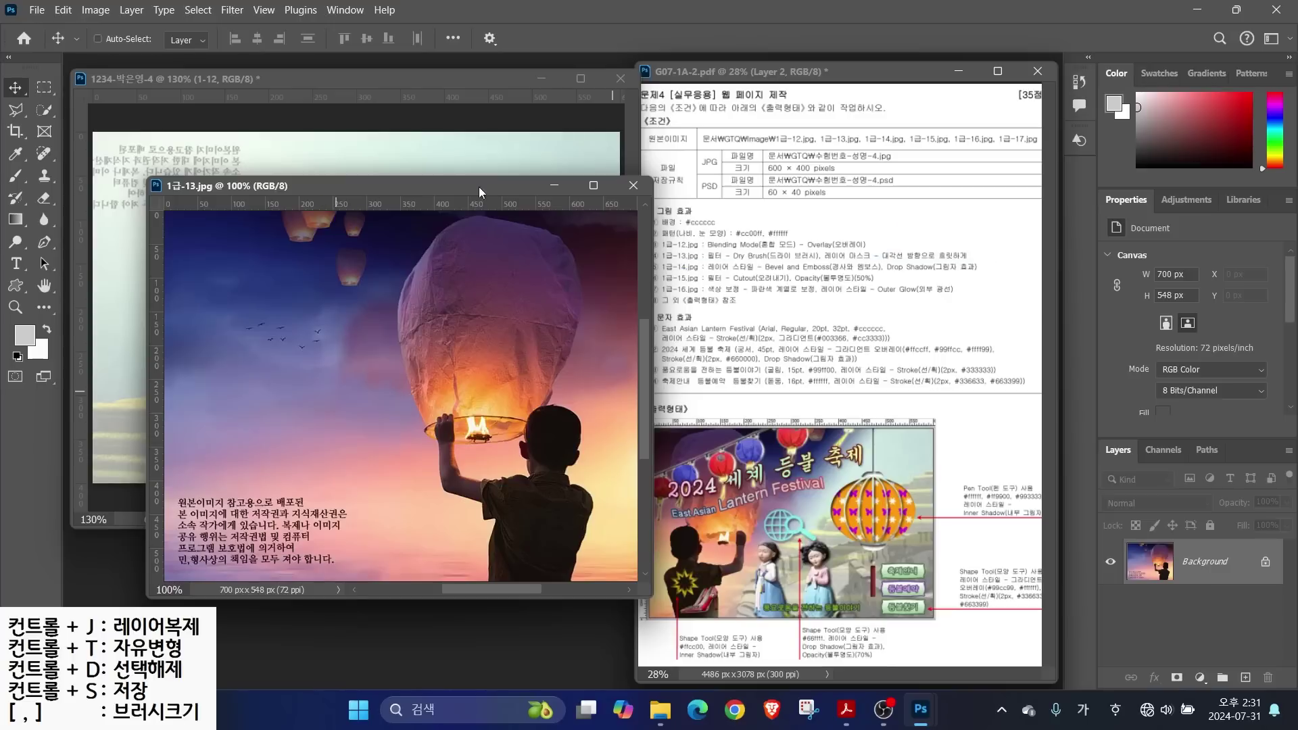
{"action": "mouse_move", "coordinate": [550, 568]}
{"action": "left_mouse_down"}
{"action": "mouse_move", "coordinate": [351, 419]}
{"action": "mouse_move", "coordinate": [594, 466]}
{"action": "mouse_move", "coordinate": [539, 509]}
{"action": "left_mouse_up"}
{"action": "mouse_move", "coordinate": [550, 305]}
{"action": "left_mouse_down"}
{"action": "mouse_move", "coordinate": [434, 411]}
{"action": "mouse_move", "coordinate": [440, 386]}
{"action": "left_mouse_up"}
{"action": "left_click_drag", "start_coordinate": [462, 316], "coordinate": [518, 423]}
{"action": "key", "text": "Escape"}
{"action": "left_click_drag", "start_coordinate": [405, 185], "coordinate": [502, 189]}
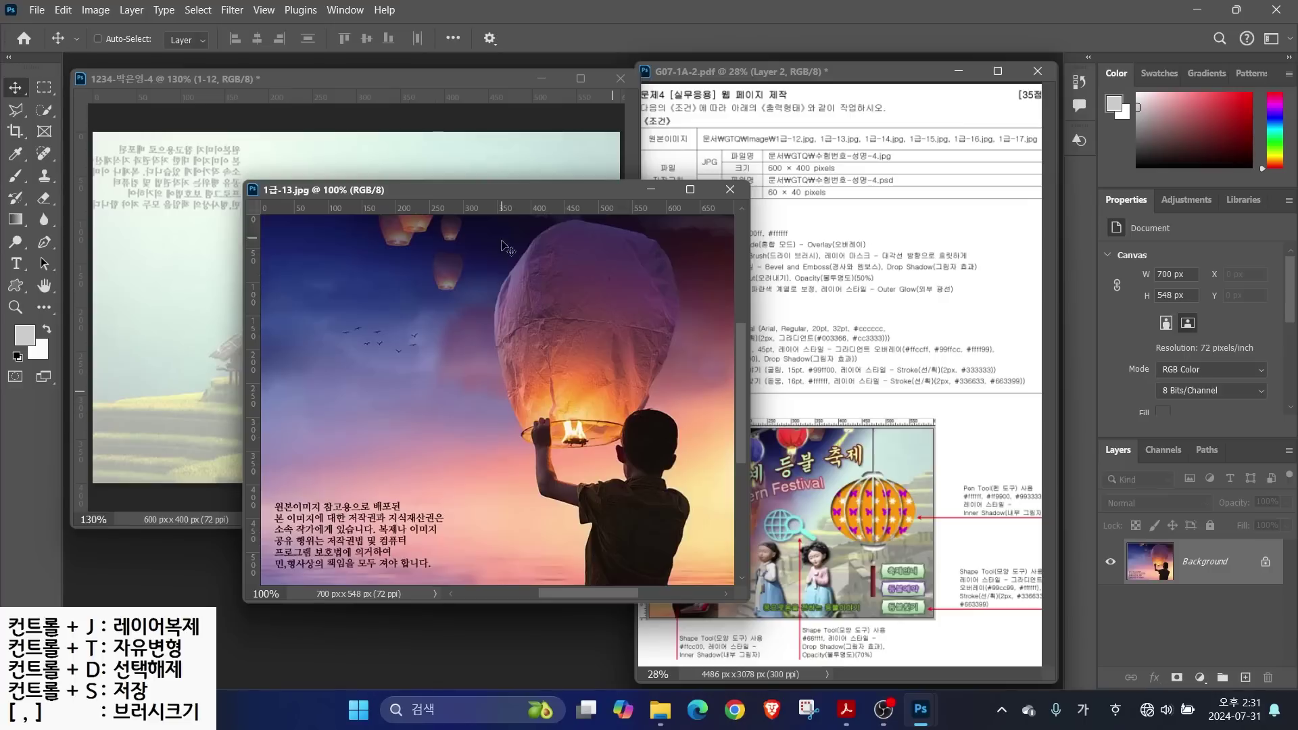
Resize the lantern photo to 400 px tall
{"action": "left_click", "coordinate": [88, 13]}
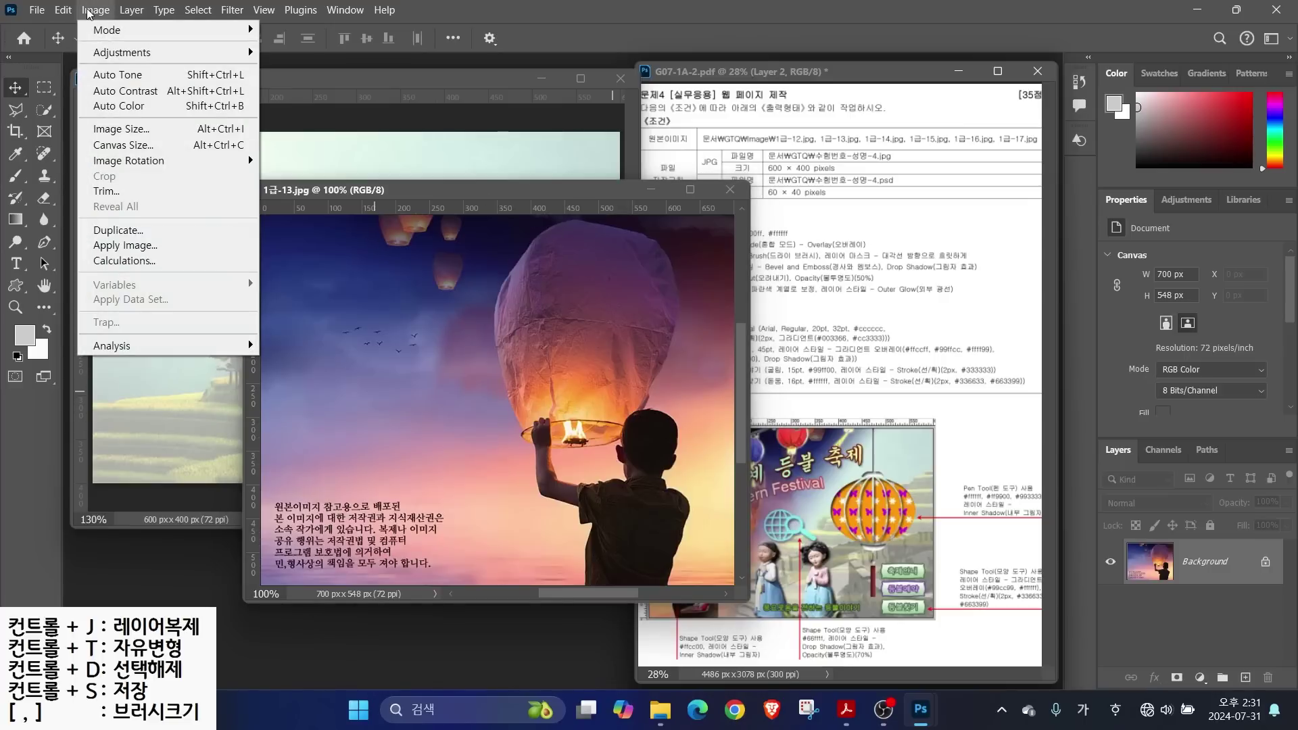
{"action": "left_click", "coordinate": [121, 135]}
{"action": "key", "text": "Tab"}
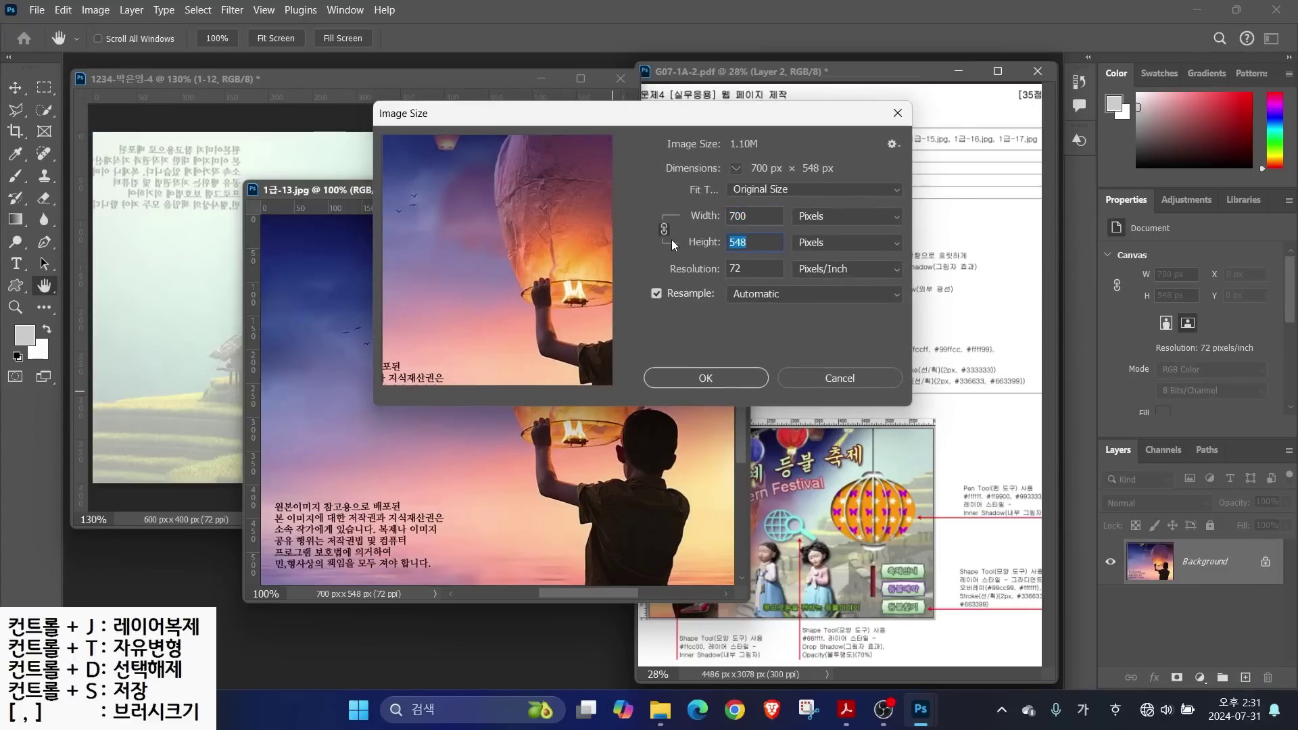
{"action": "type", "text": "400"}
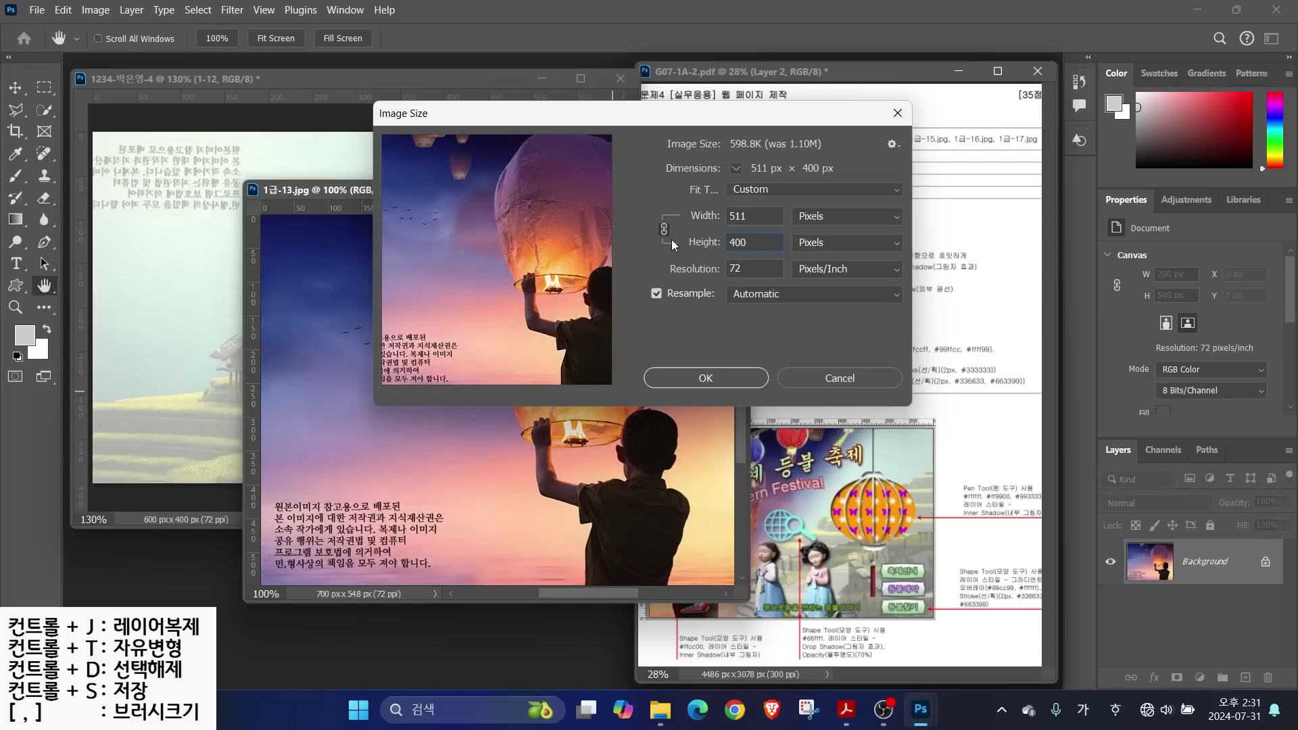
{"action": "key", "text": "Return"}
Drag the lantern photo into the poster document and close the original without saving
{"action": "left_click", "coordinate": [14, 87]}
{"action": "left_click_drag", "start_coordinate": [477, 347], "coordinate": [385, 349]}
{"action": "left_click", "coordinate": [730, 189]}
{"action": "left_click", "coordinate": [683, 276]}
Flip the placed lantern photo horizontally, nudge it right, and name the layer 1-13
{"action": "key", "text": "ctrl+t"}
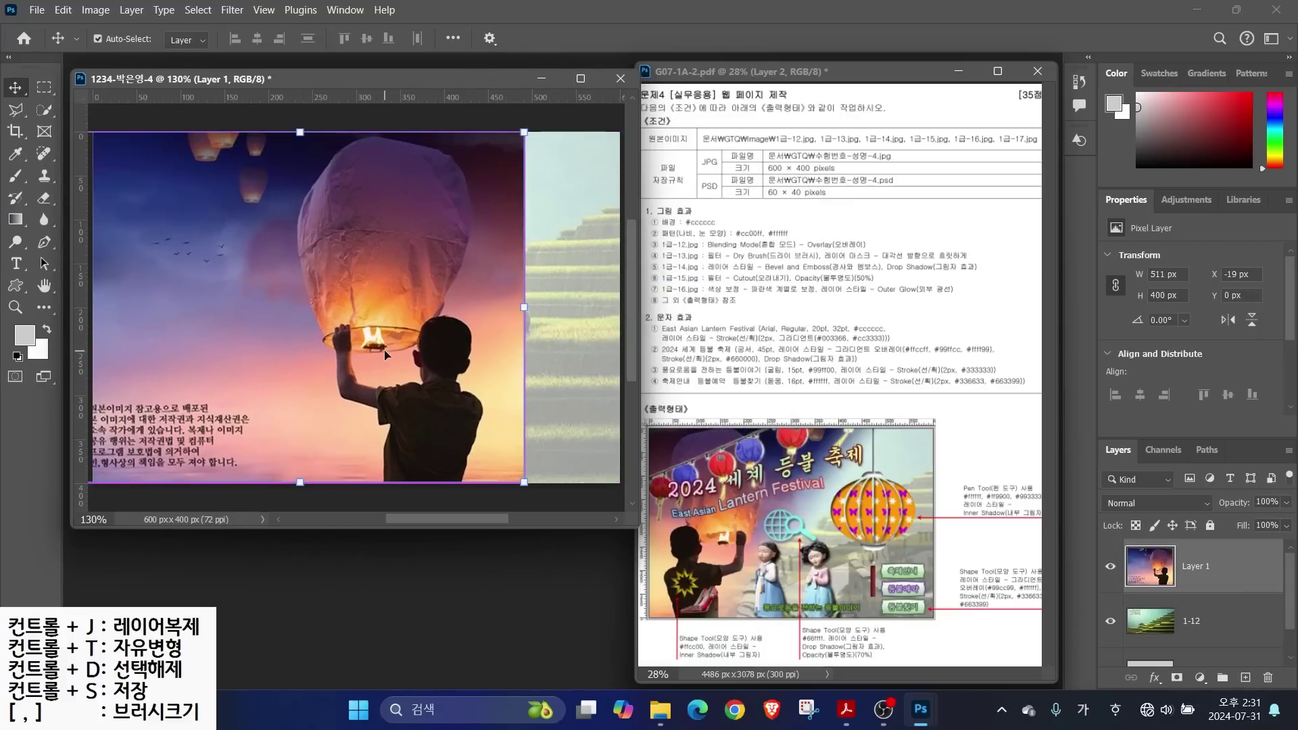
{"action": "right_click", "coordinate": [347, 292]}
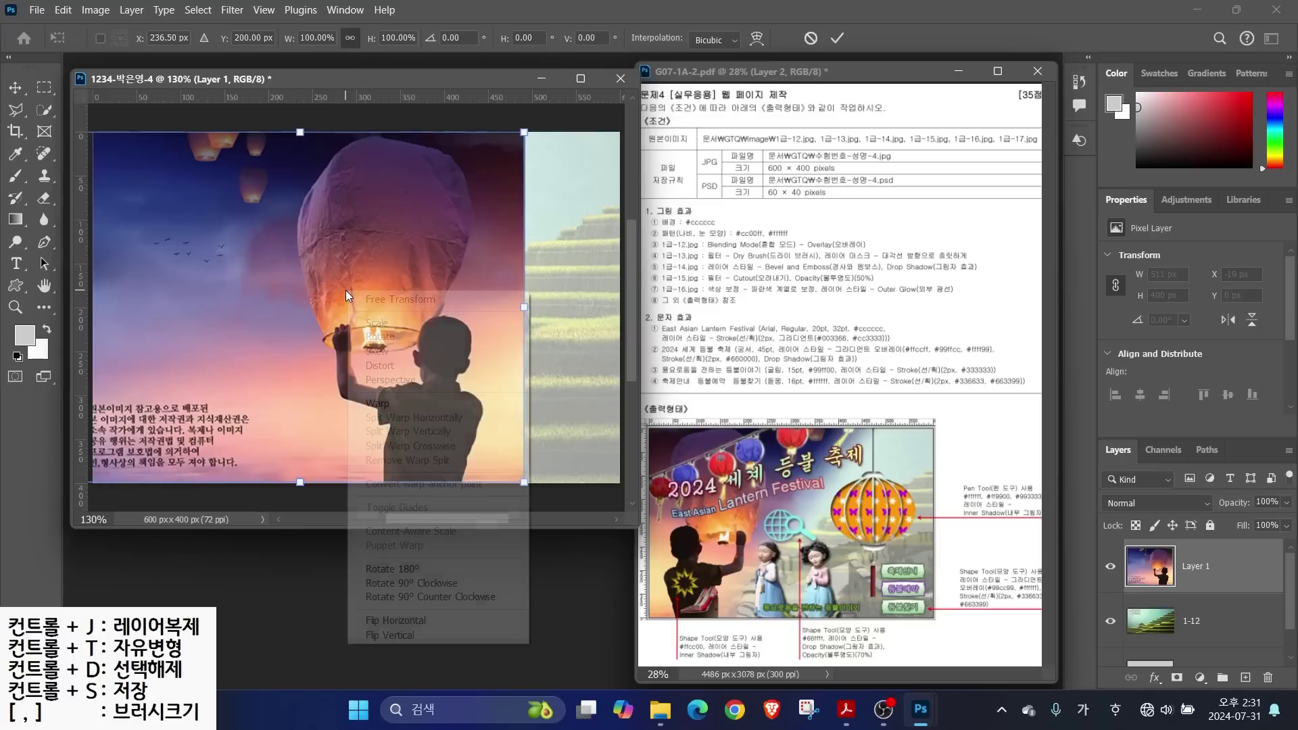
{"action": "left_click", "coordinate": [390, 622]}
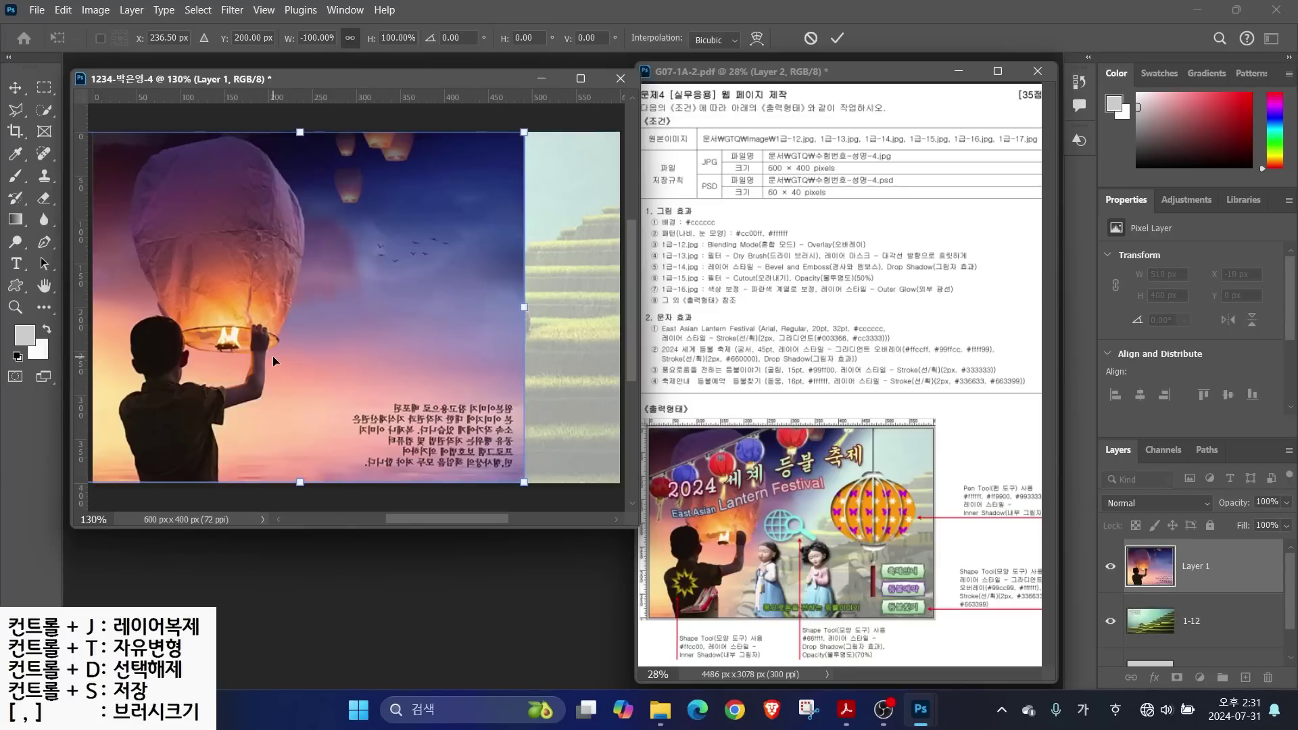
{"action": "left_click_drag", "start_coordinate": [266, 376], "coordinate": [273, 376]}
{"action": "key", "text": "Return"}
{"action": "double_click", "coordinate": [1193, 567]}
{"action": "type", "text": "1-13"}
{"action": "key", "text": "Return"}
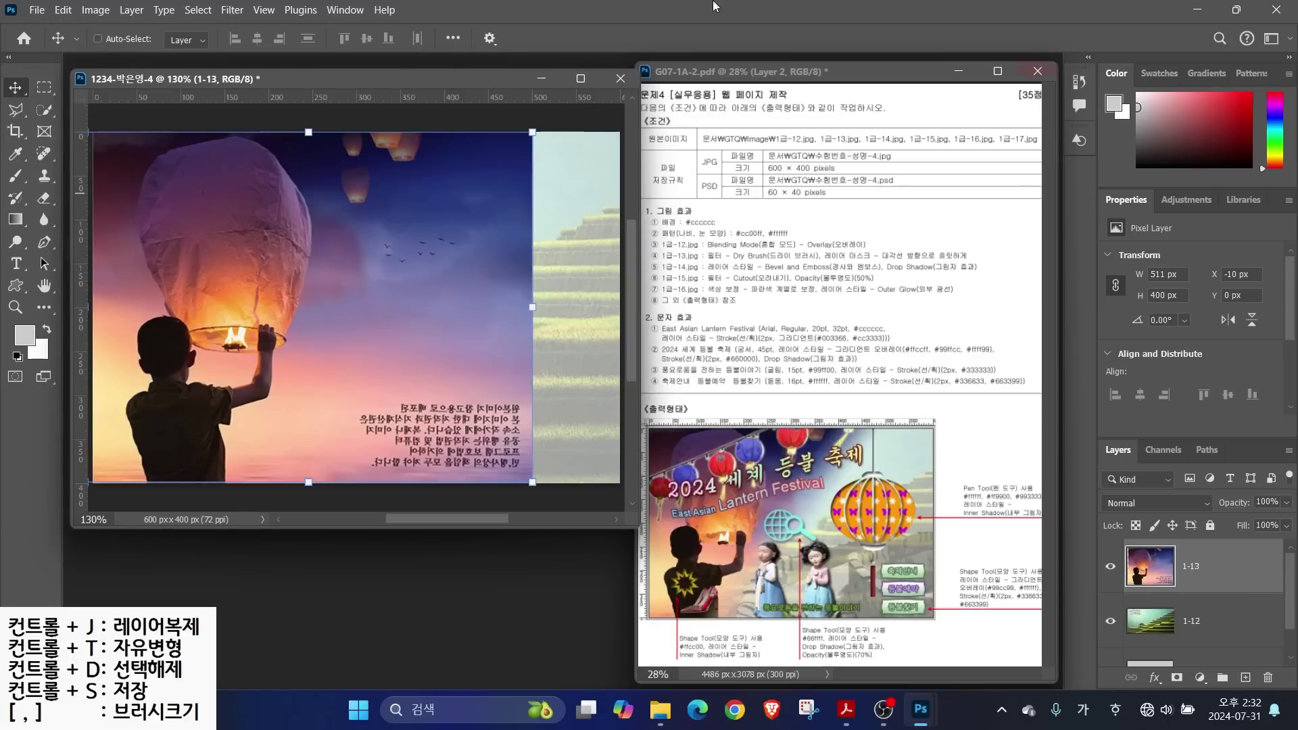
Apply the Filter Gallery's Dry Brush filter to lantern layer 1-13
{"action": "left_click", "coordinate": [232, 14]}
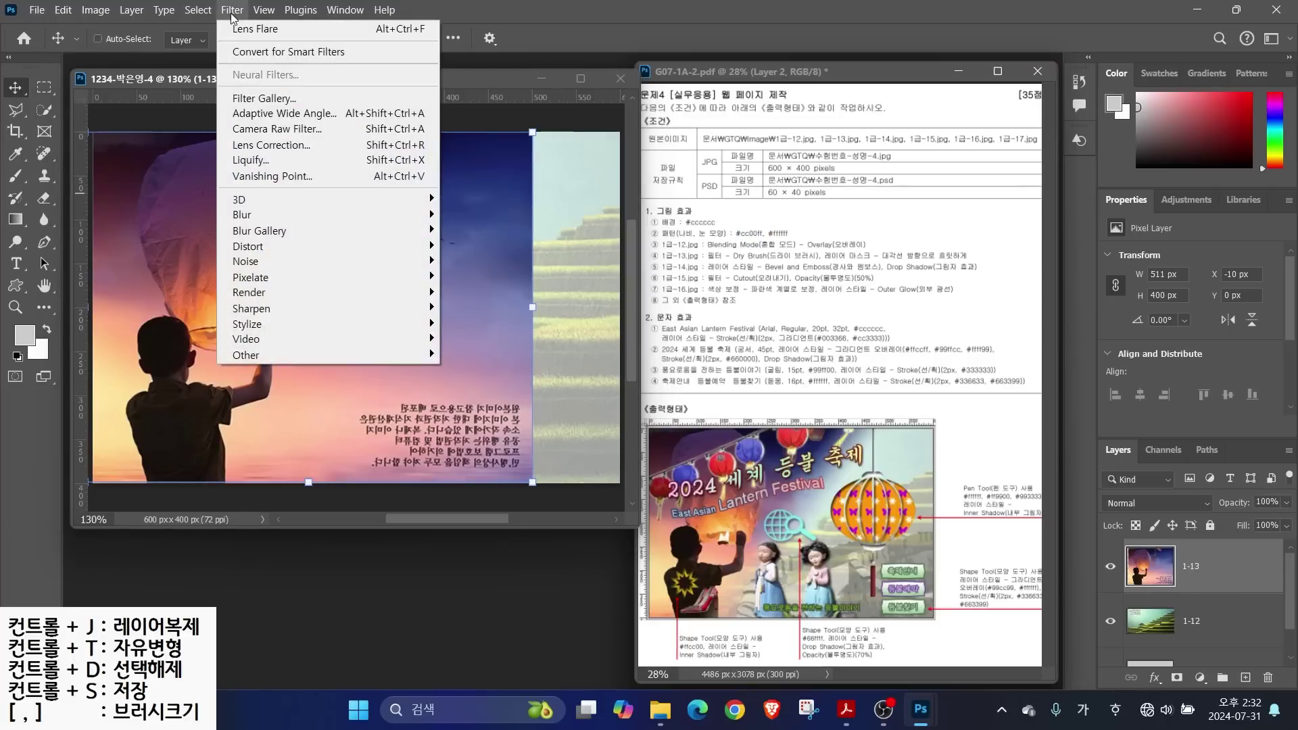
{"action": "left_click", "coordinate": [250, 98]}
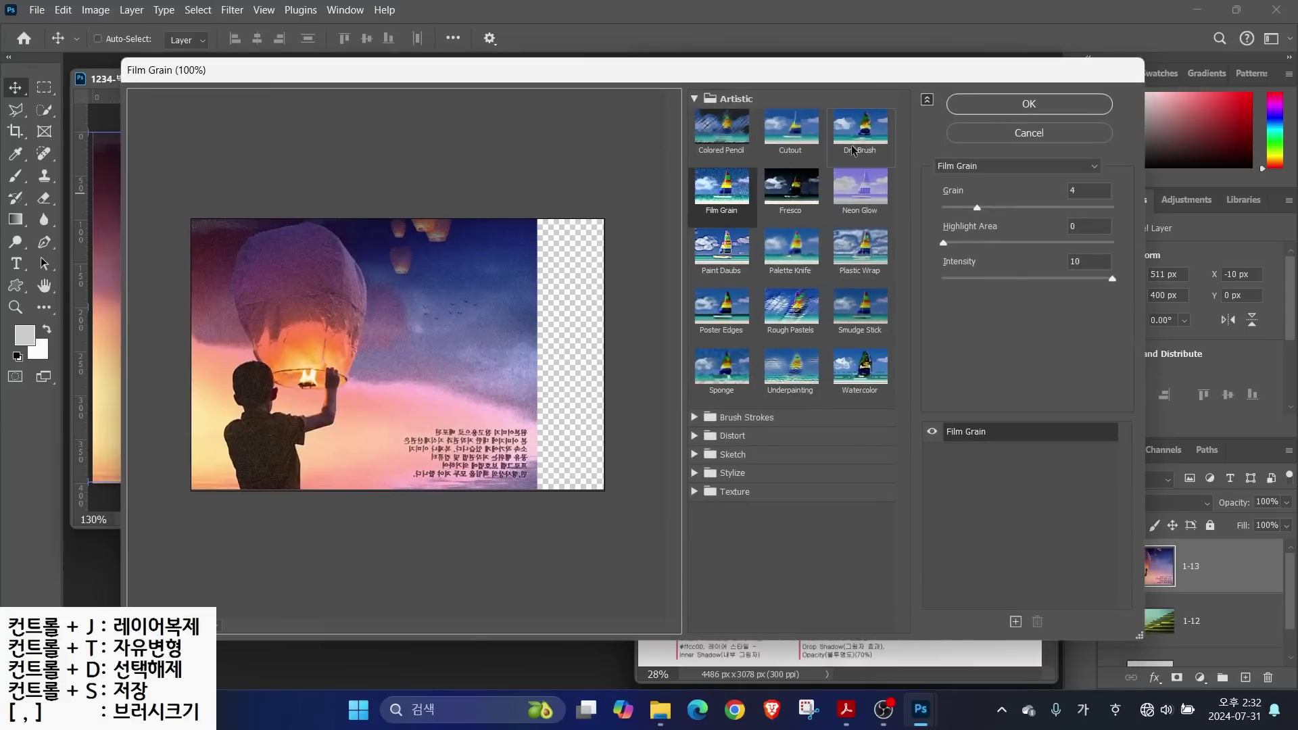
{"action": "left_click", "coordinate": [985, 170]}
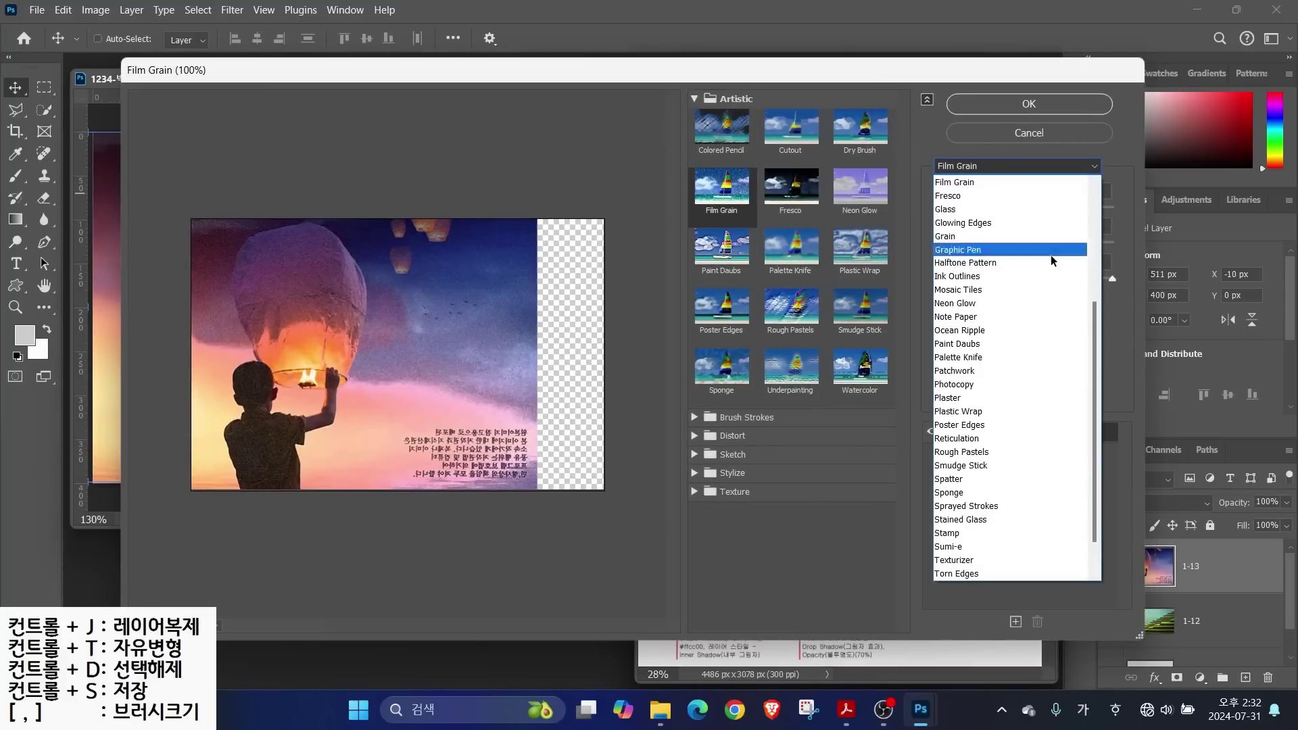
{"action": "scroll", "coordinate": [1097, 327], "scroll_direction": "up", "scroll_amount": 5}
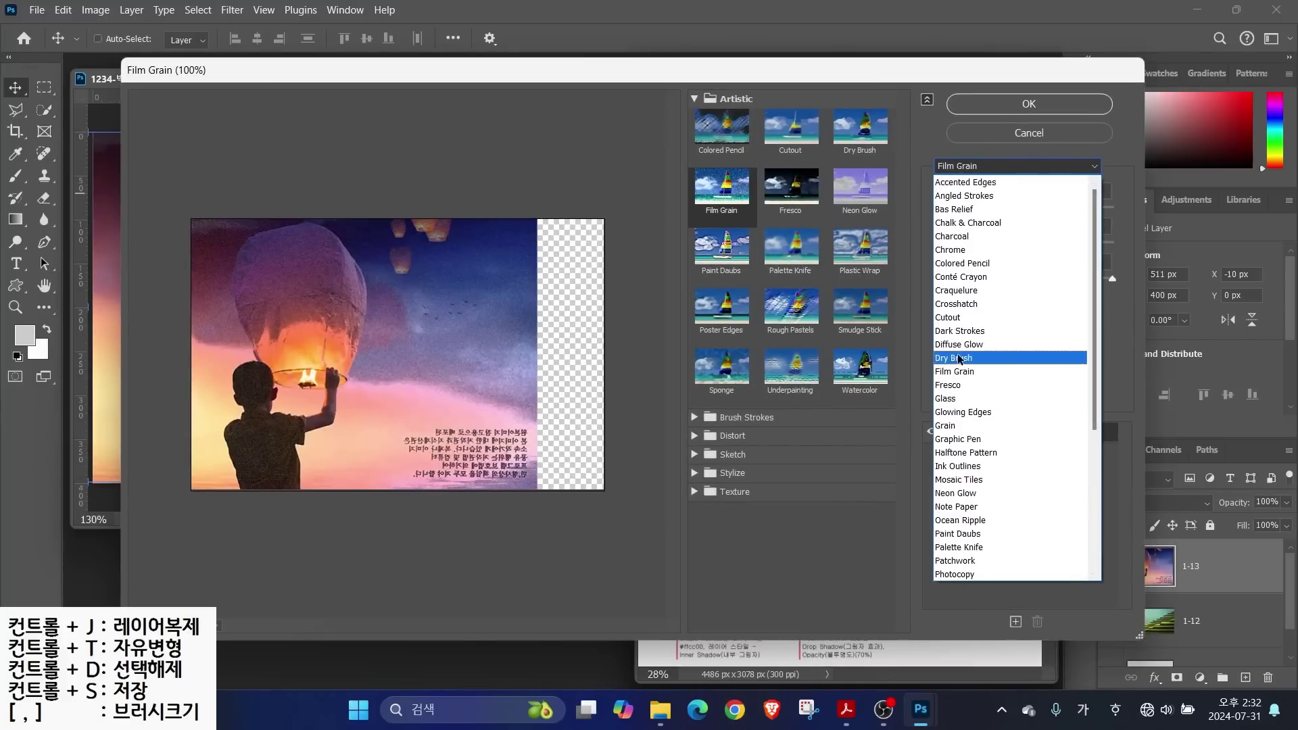
{"action": "left_click", "coordinate": [960, 358]}
{"action": "left_click", "coordinate": [1003, 105]}
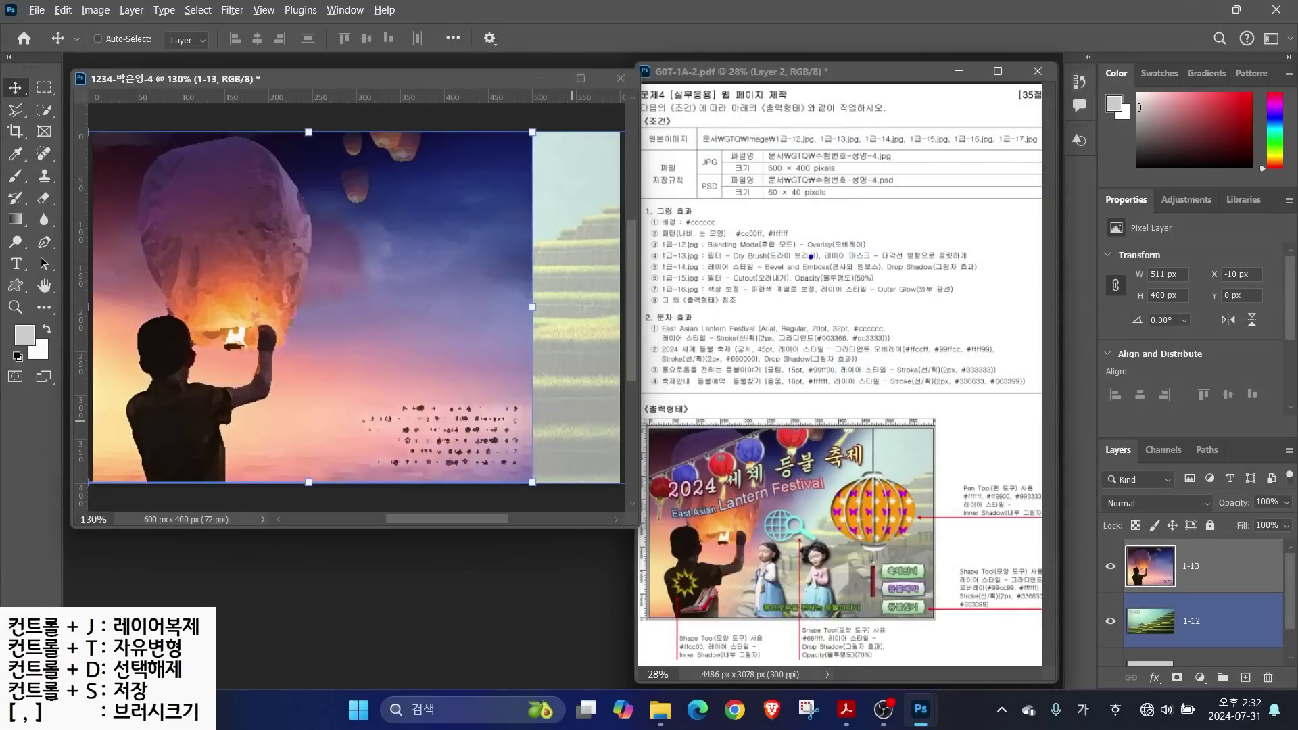
{"action": "mouse_move", "coordinate": [830, 263]}
{"action": "left_mouse_down"}
{"action": "mouse_move", "coordinate": [958, 261]}
{"action": "mouse_move", "coordinate": [920, 249]}
{"action": "mouse_move", "coordinate": [974, 210]}
{"action": "left_mouse_up"}
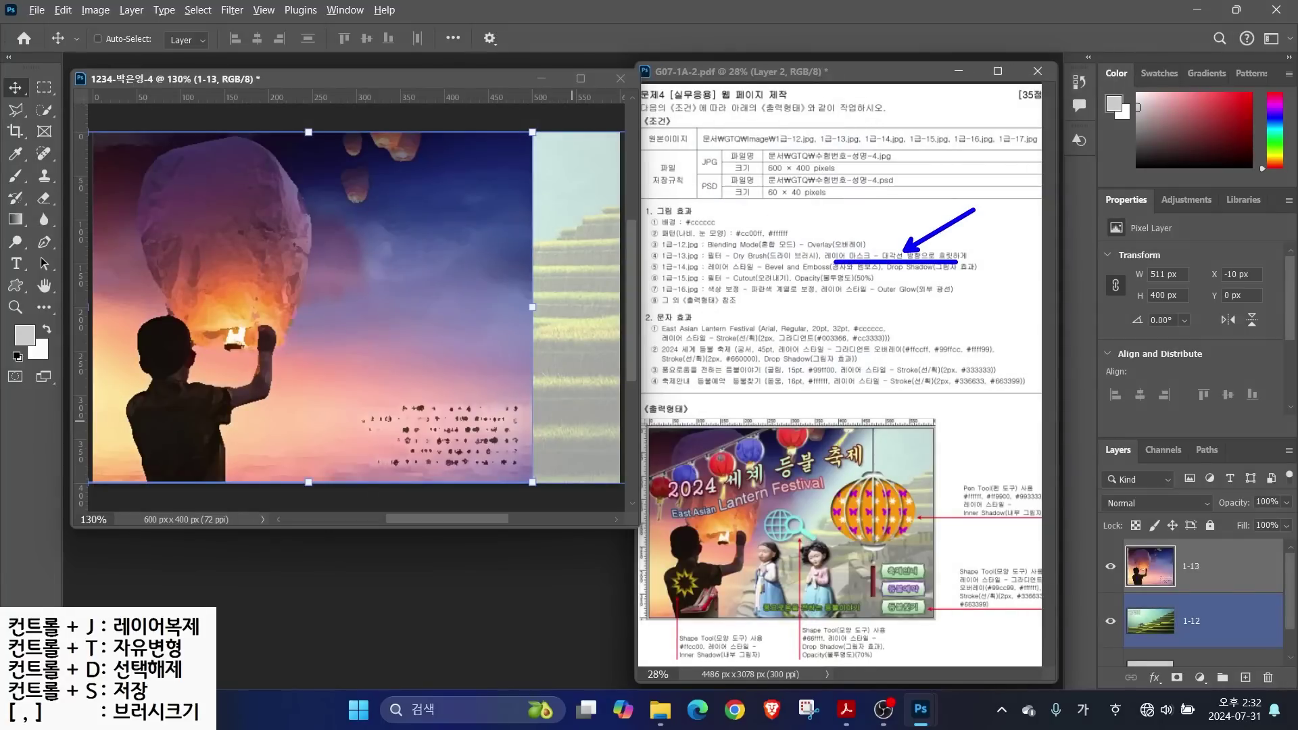
{"action": "mouse_move", "coordinate": [1080, 422]}
{"action": "left_mouse_down"}
{"action": "mouse_move", "coordinate": [1160, 558]}
{"action": "mouse_move", "coordinate": [1296, 693]}
{"action": "left_mouse_up"}
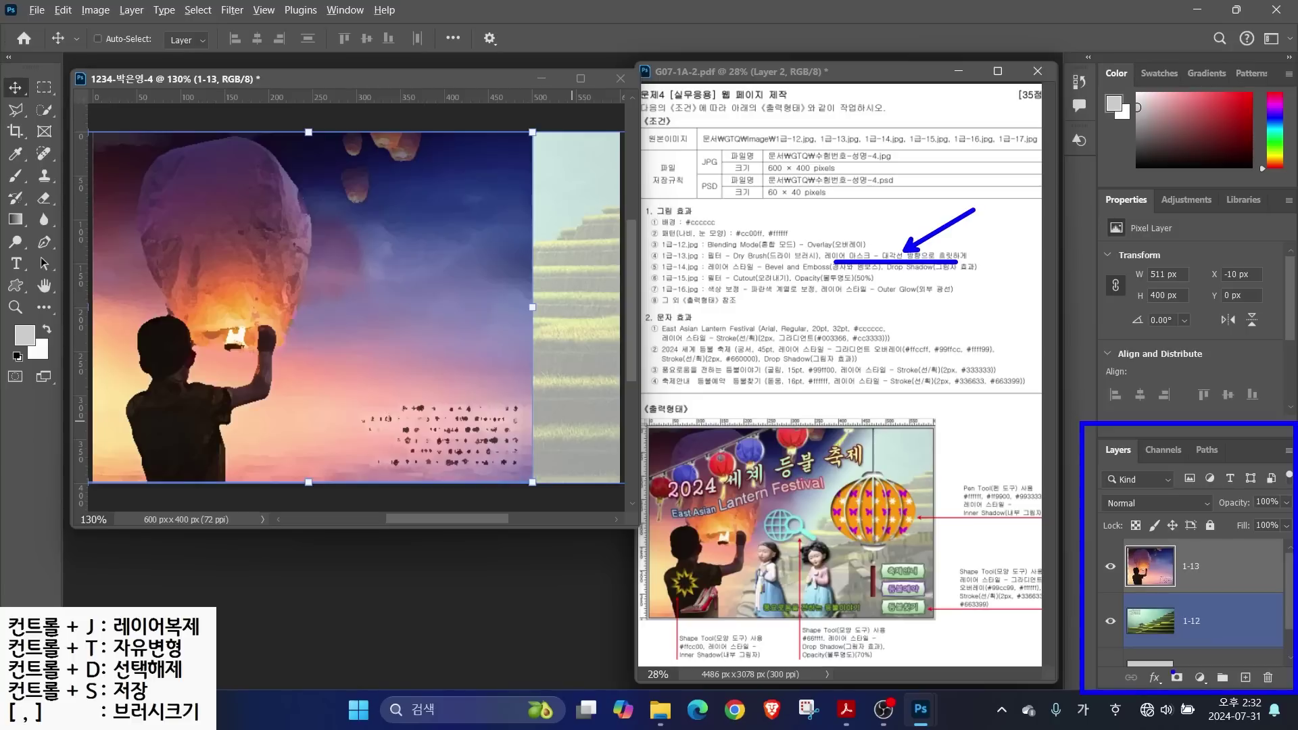
{"action": "mouse_move", "coordinate": [1153, 651]}
{"action": "left_mouse_down"}
{"action": "mouse_move", "coordinate": [1202, 695]}
{"action": "mouse_move", "coordinate": [1236, 619]}
{"action": "left_mouse_up"}
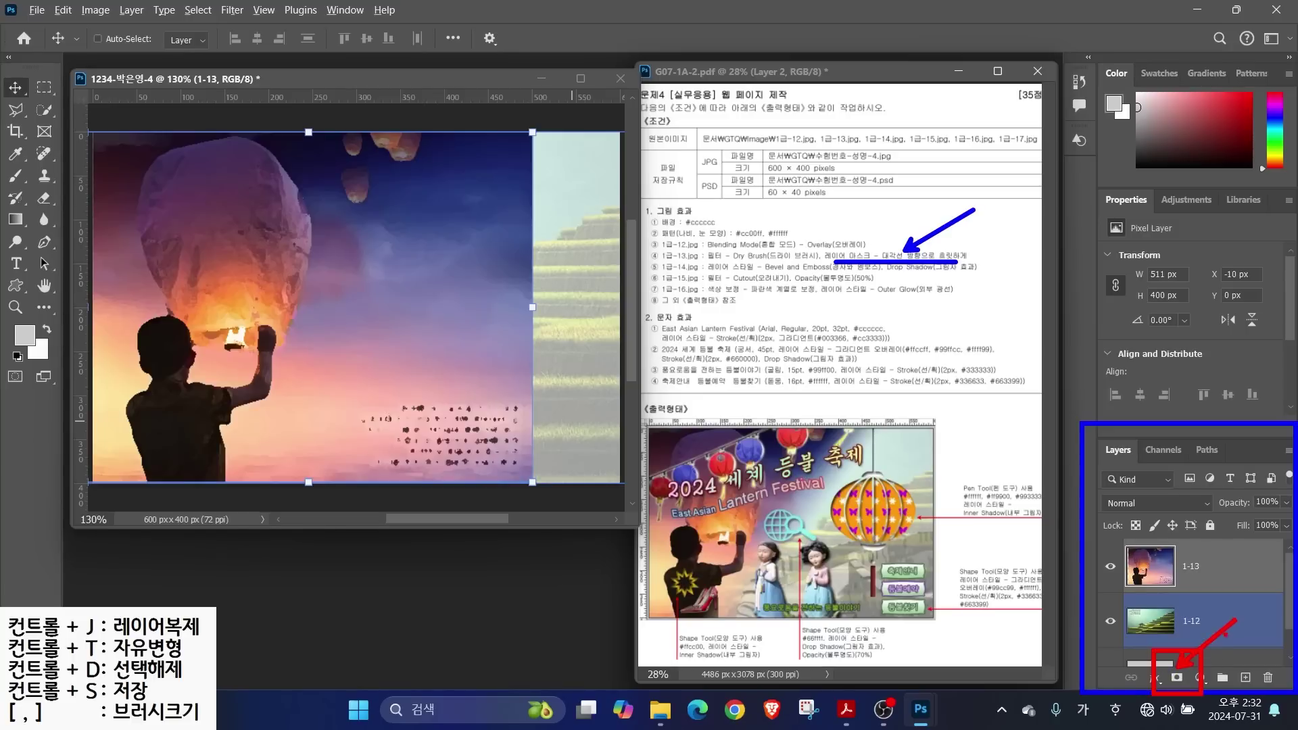
Add a layer mask and drag a diagonal black-white gradient to fade the lower right into the terraces
{"action": "left_click", "coordinate": [1176, 676]}
{"action": "left_click", "coordinate": [1204, 570]}
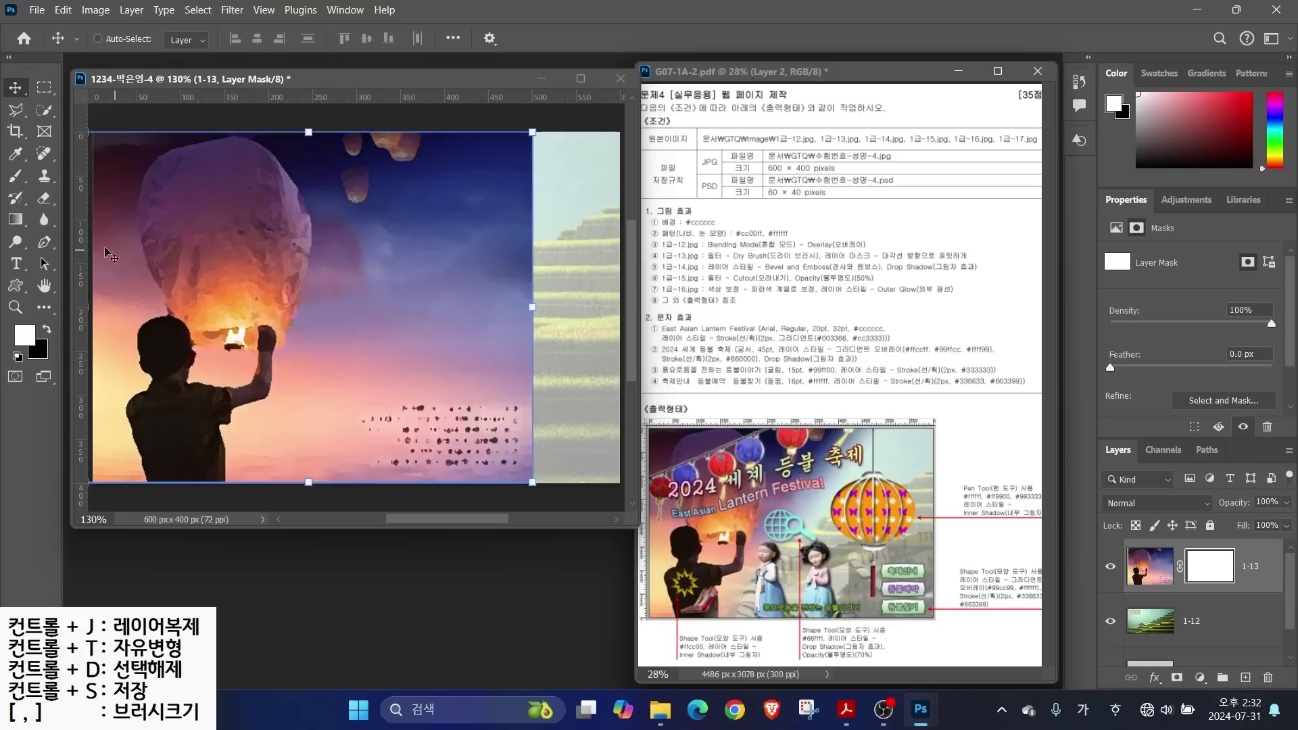
{"action": "left_click", "coordinate": [17, 222]}
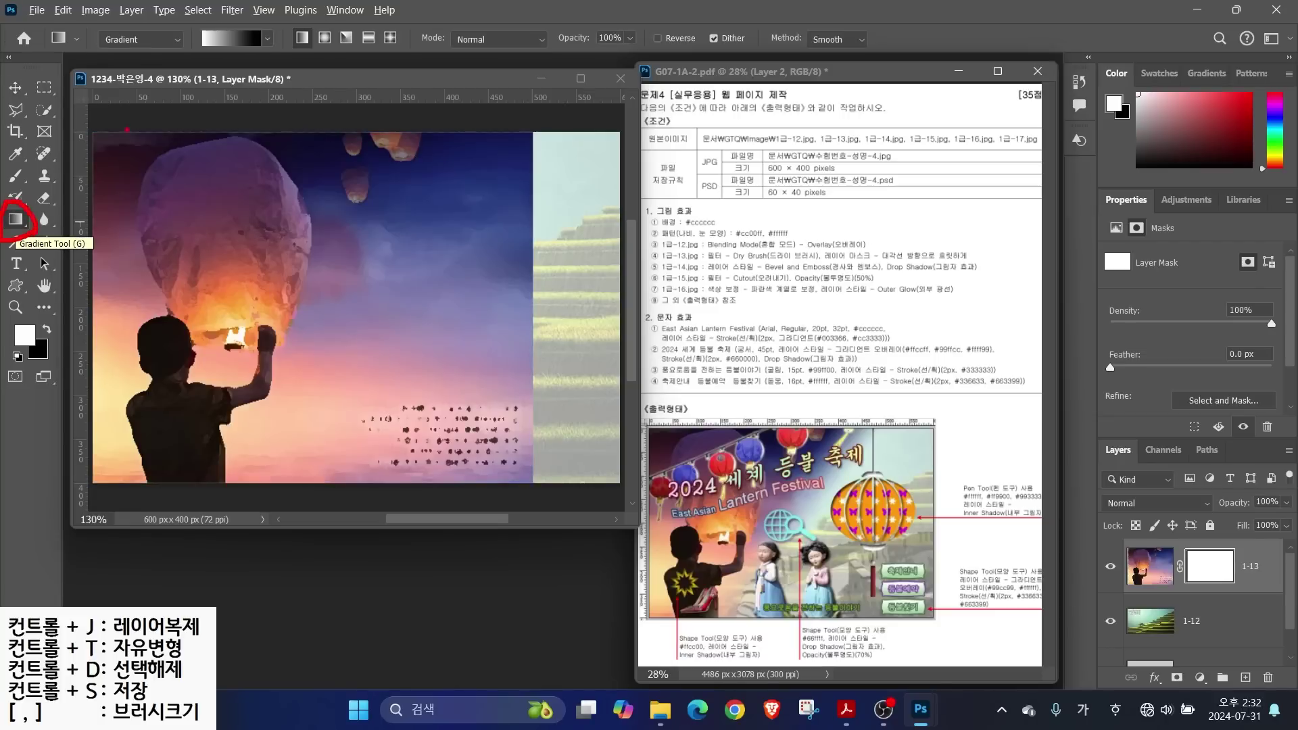
{"action": "left_click_drag", "start_coordinate": [180, 19], "coordinate": [282, 61]}
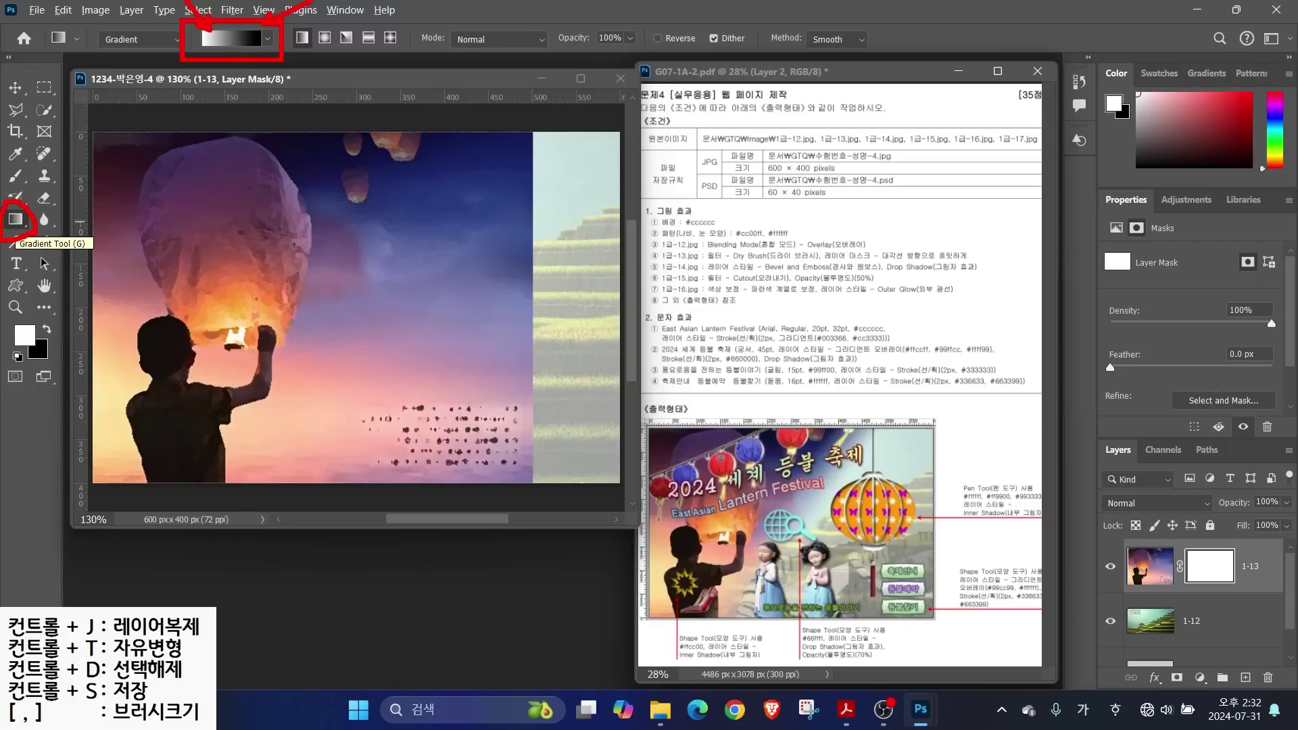
{"action": "mouse_move", "coordinate": [282, 439]}
{"action": "left_mouse_down"}
{"action": "mouse_move", "coordinate": [106, 409]}
{"action": "mouse_move", "coordinate": [115, 168]}
{"action": "mouse_move", "coordinate": [306, 145]}
{"action": "mouse_move", "coordinate": [376, 284]}
{"action": "mouse_move", "coordinate": [284, 433]}
{"action": "mouse_move", "coordinate": [251, 427]}
{"action": "left_mouse_up"}
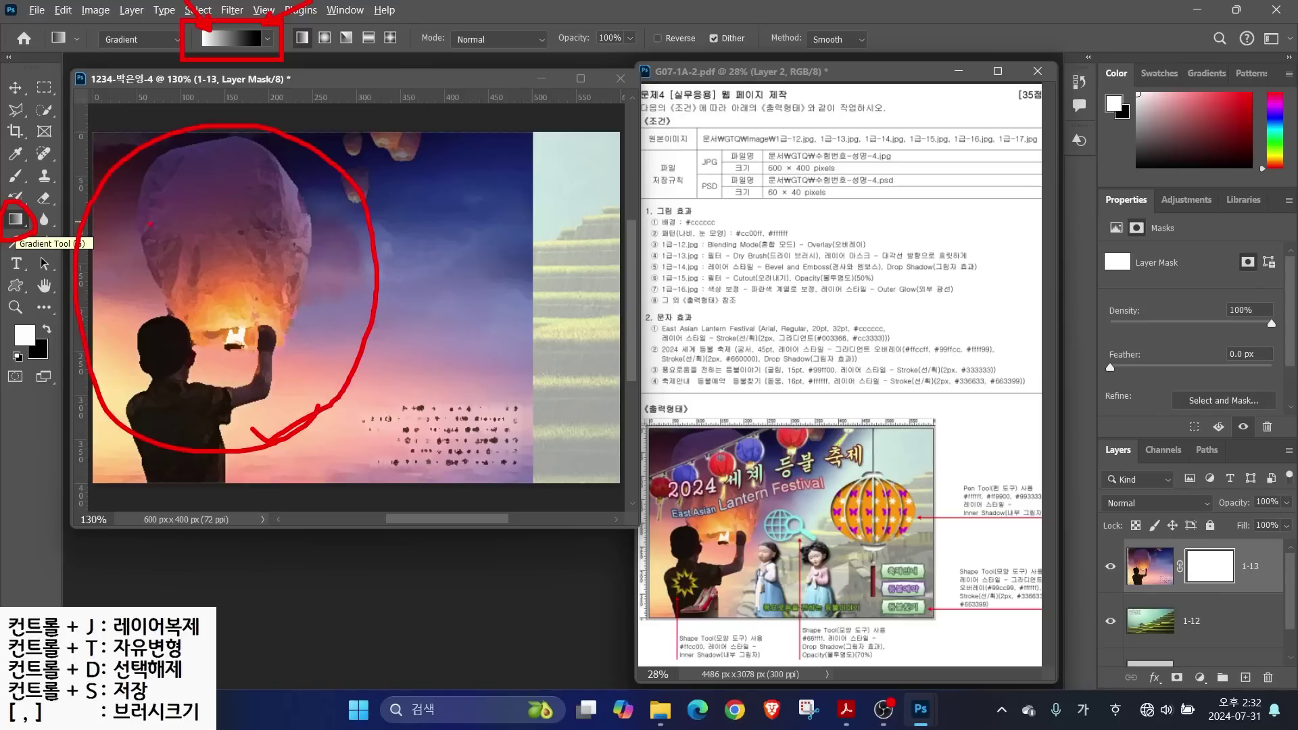
{"action": "left_click_drag", "start_coordinate": [109, 280], "coordinate": [245, 259]}
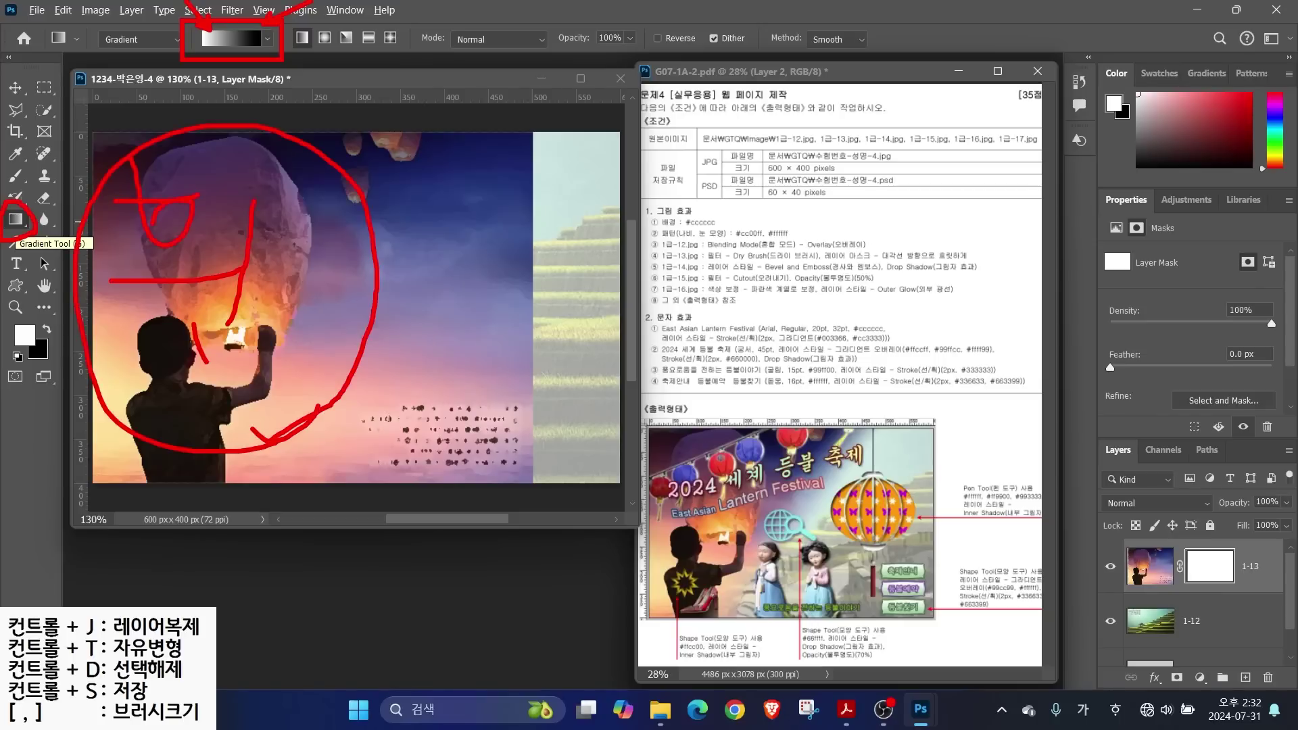
{"action": "mouse_move", "coordinate": [561, 465]}
{"action": "left_mouse_down"}
{"action": "mouse_move", "coordinate": [484, 389]}
{"action": "mouse_move", "coordinate": [561, 465]}
{"action": "left_mouse_up"}
{"action": "left_click_drag", "start_coordinate": [548, 300], "coordinate": [466, 409]}
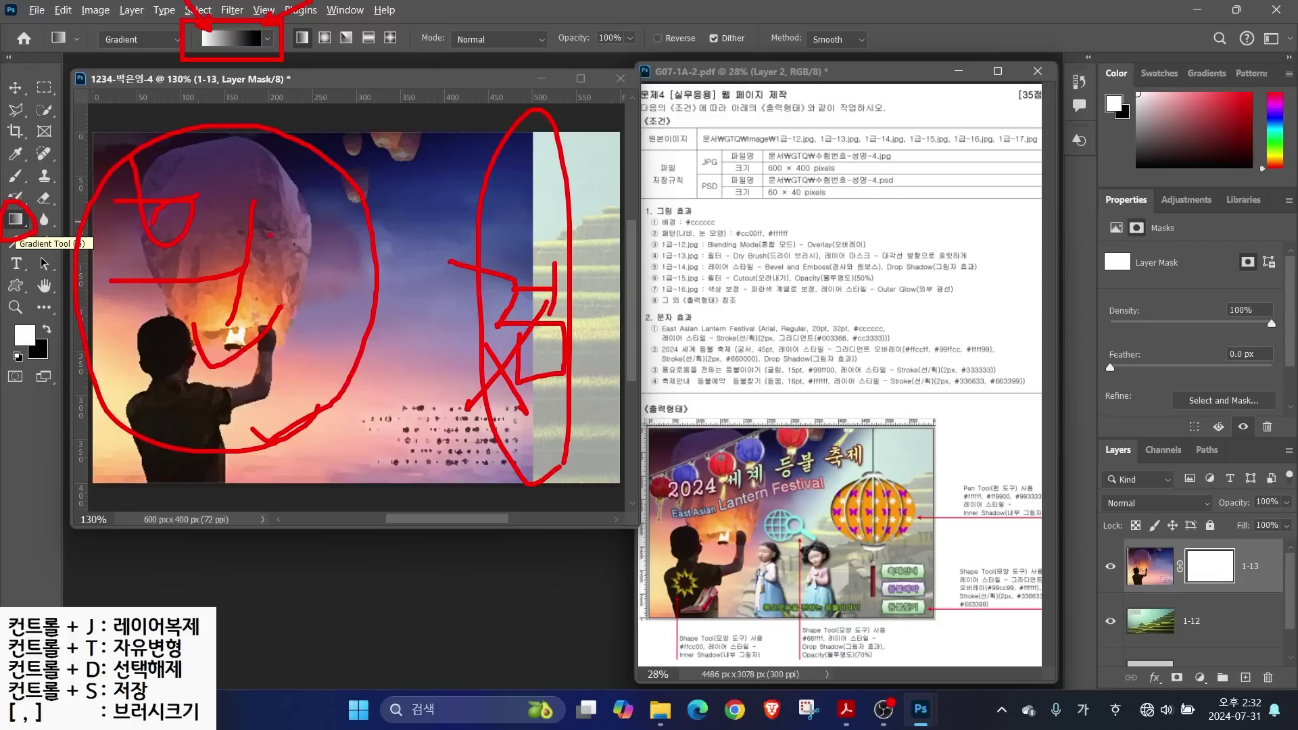
{"action": "mouse_move", "coordinate": [203, 204]}
{"action": "left_mouse_down"}
{"action": "mouse_move", "coordinate": [175, 249]}
{"action": "mouse_move", "coordinate": [191, 195]}
{"action": "mouse_move", "coordinate": [392, 326]}
{"action": "left_mouse_up"}
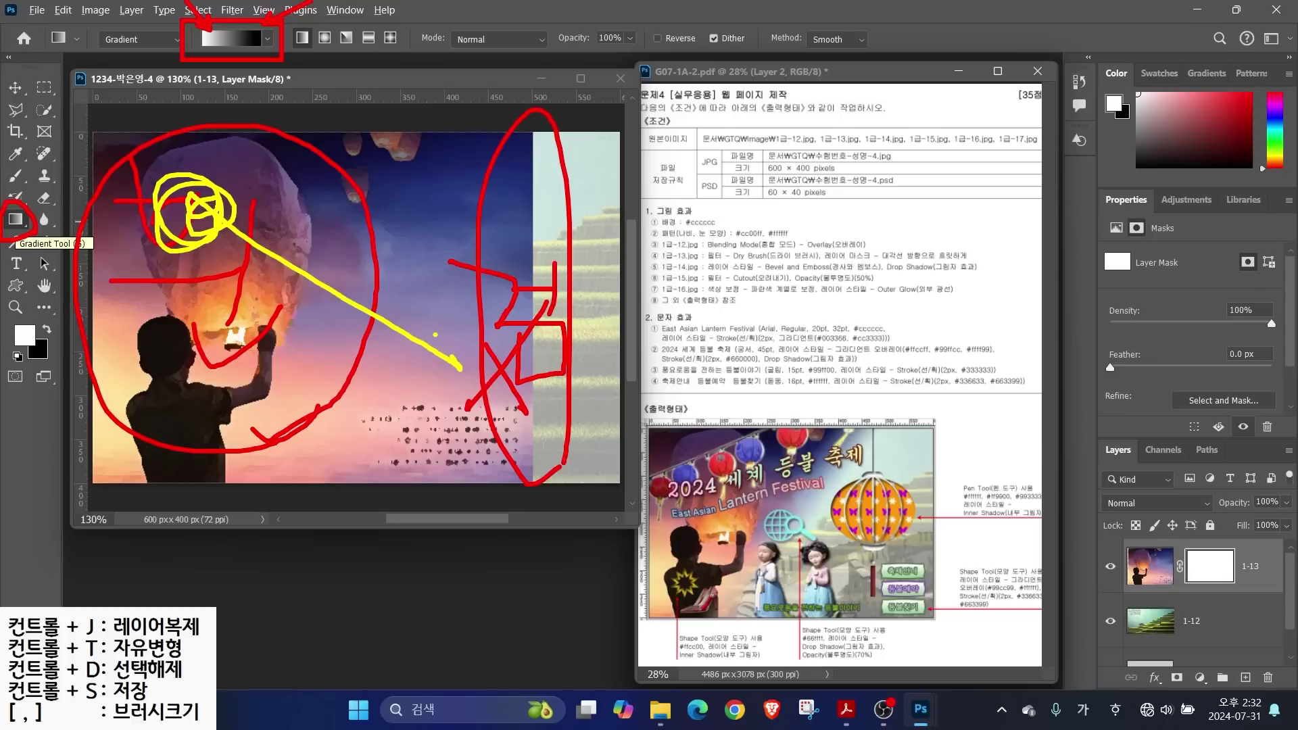
{"action": "key", "text": "Escape"}
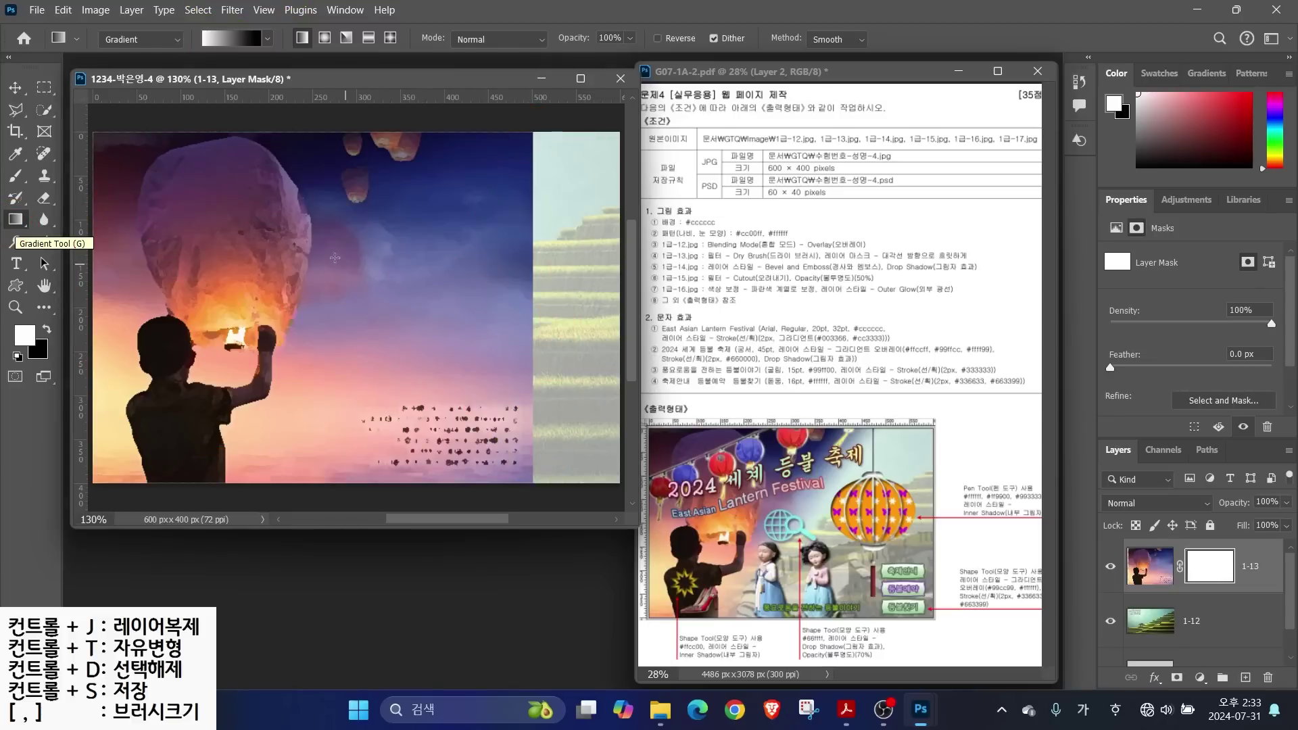
{"action": "mouse_move", "coordinate": [236, 198]}
{"action": "left_mouse_down"}
{"action": "mouse_move", "coordinate": [490, 380]}
{"action": "mouse_move", "coordinate": [535, 389]}
{"action": "mouse_move", "coordinate": [493, 411]}
{"action": "mouse_move", "coordinate": [449, 353]}
{"action": "mouse_move", "coordinate": [461, 339]}
{"action": "left_mouse_up"}
{"action": "left_click_drag", "start_coordinate": [292, 261], "coordinate": [448, 346]}
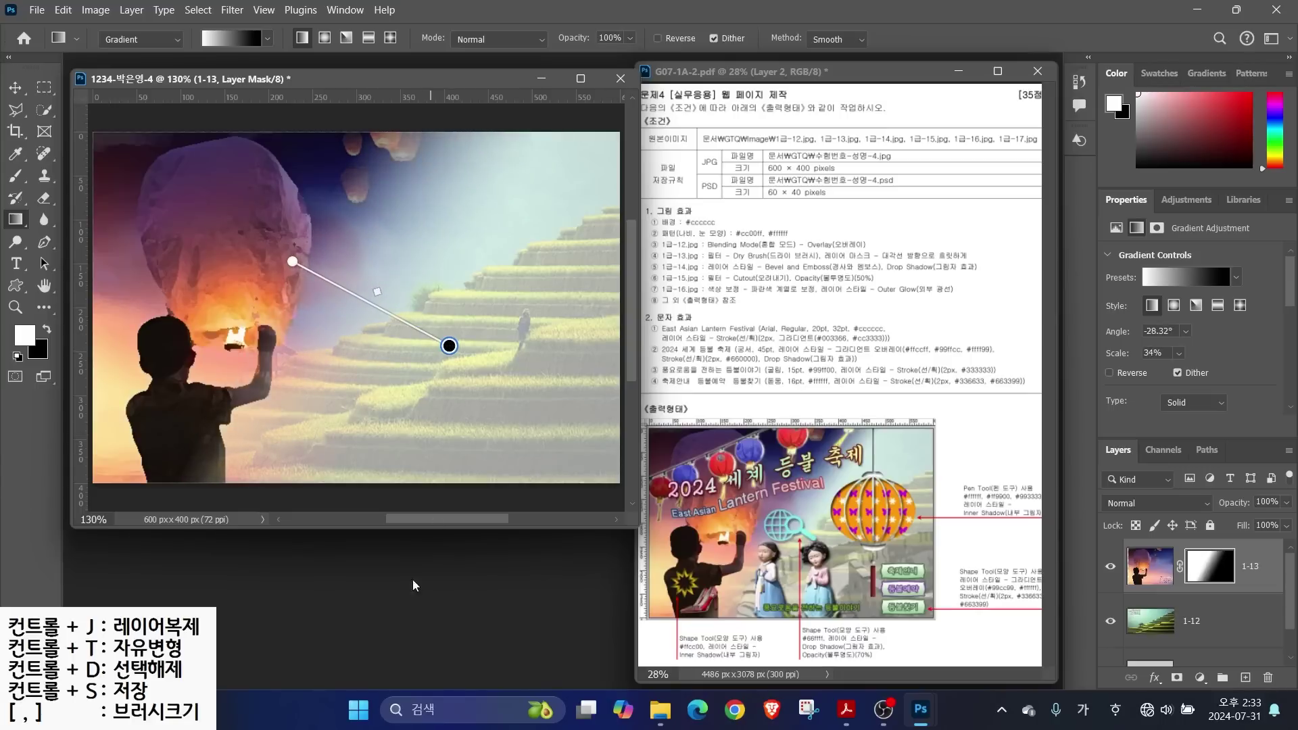
Open the 1급-14 dolls photo and quick-select both dolls including their skirts
{"action": "double_click", "coordinate": [378, 571]}
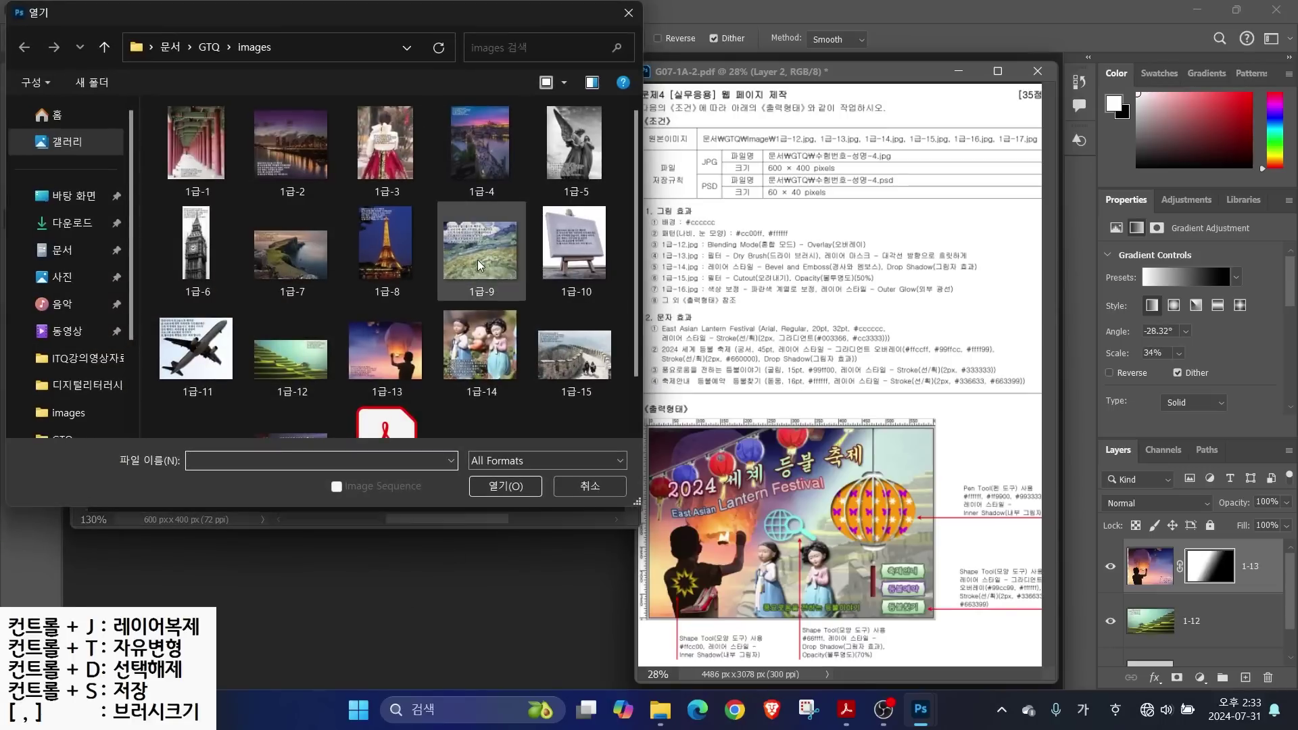
{"action": "left_click", "coordinate": [480, 346]}
{"action": "left_click", "coordinate": [506, 486]}
{"action": "left_click", "coordinate": [44, 110]}
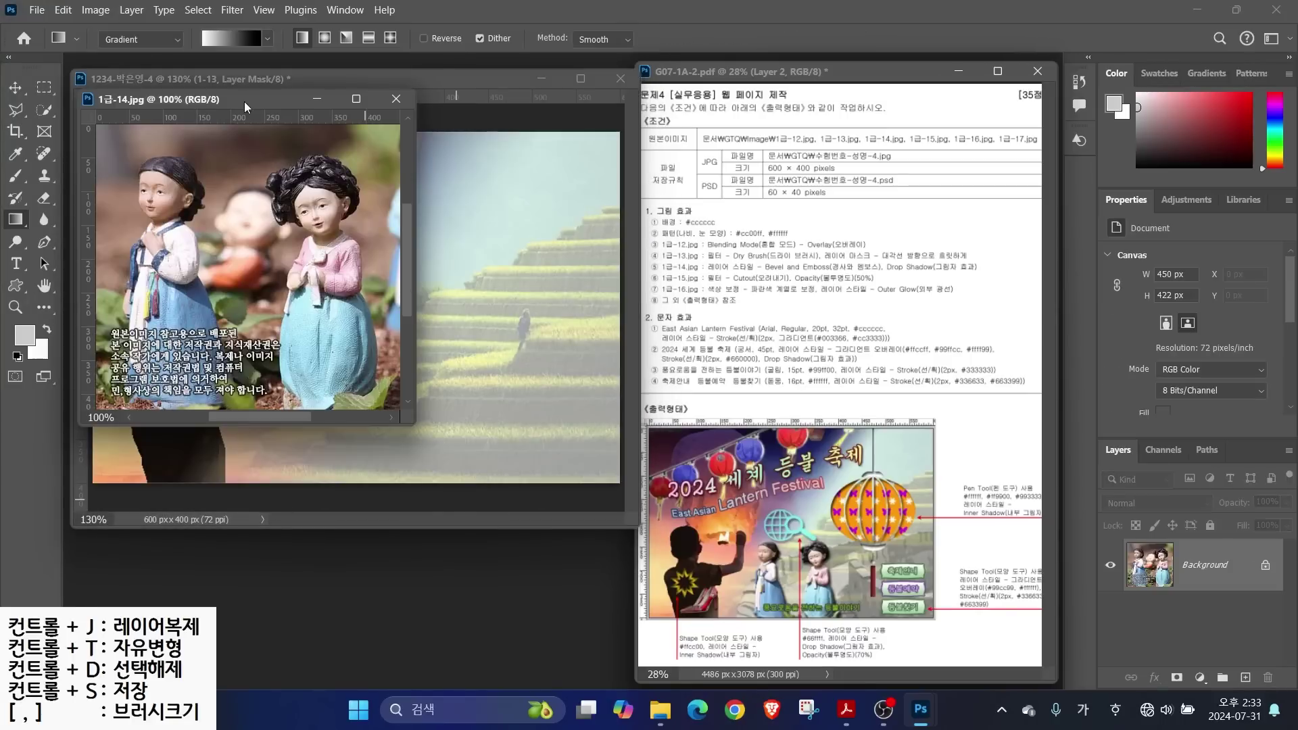
{"action": "left_click_drag", "start_coordinate": [390, 451], "coordinate": [398, 361]}
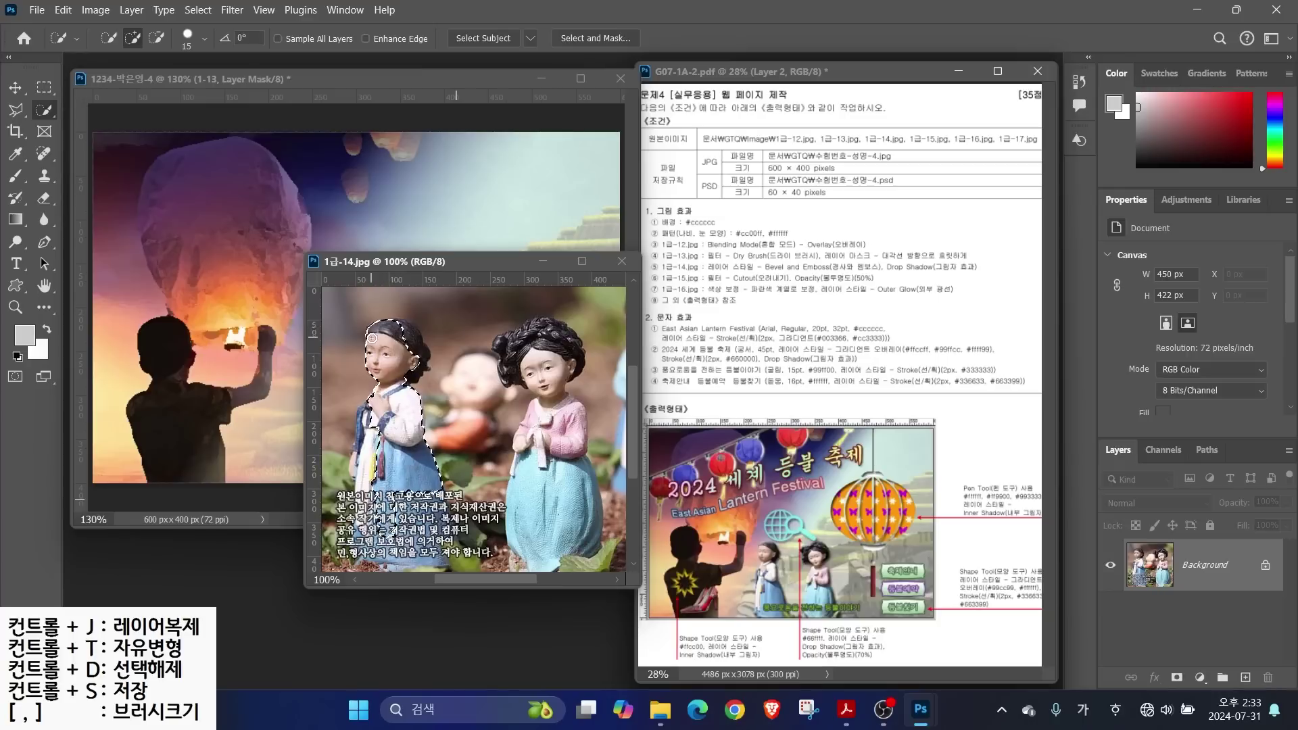
{"action": "mouse_move", "coordinate": [517, 350]}
{"action": "left_mouse_down"}
{"action": "mouse_move", "coordinate": [534, 334]}
{"action": "mouse_move", "coordinate": [572, 365]}
{"action": "mouse_move", "coordinate": [544, 473]}
{"action": "mouse_move", "coordinate": [570, 515]}
{"action": "mouse_move", "coordinate": [591, 474]}
{"action": "mouse_move", "coordinate": [582, 379]}
{"action": "left_mouse_up"}
{"action": "mouse_move", "coordinate": [382, 527]}
{"action": "left_mouse_down"}
{"action": "mouse_move", "coordinate": [372, 424]}
{"action": "mouse_move", "coordinate": [353, 493]}
{"action": "mouse_move", "coordinate": [365, 540]}
{"action": "mouse_move", "coordinate": [433, 559]}
{"action": "mouse_move", "coordinate": [392, 534]}
{"action": "mouse_move", "coordinate": [430, 537]}
{"action": "mouse_move", "coordinate": [440, 516]}
{"action": "left_mouse_up"}
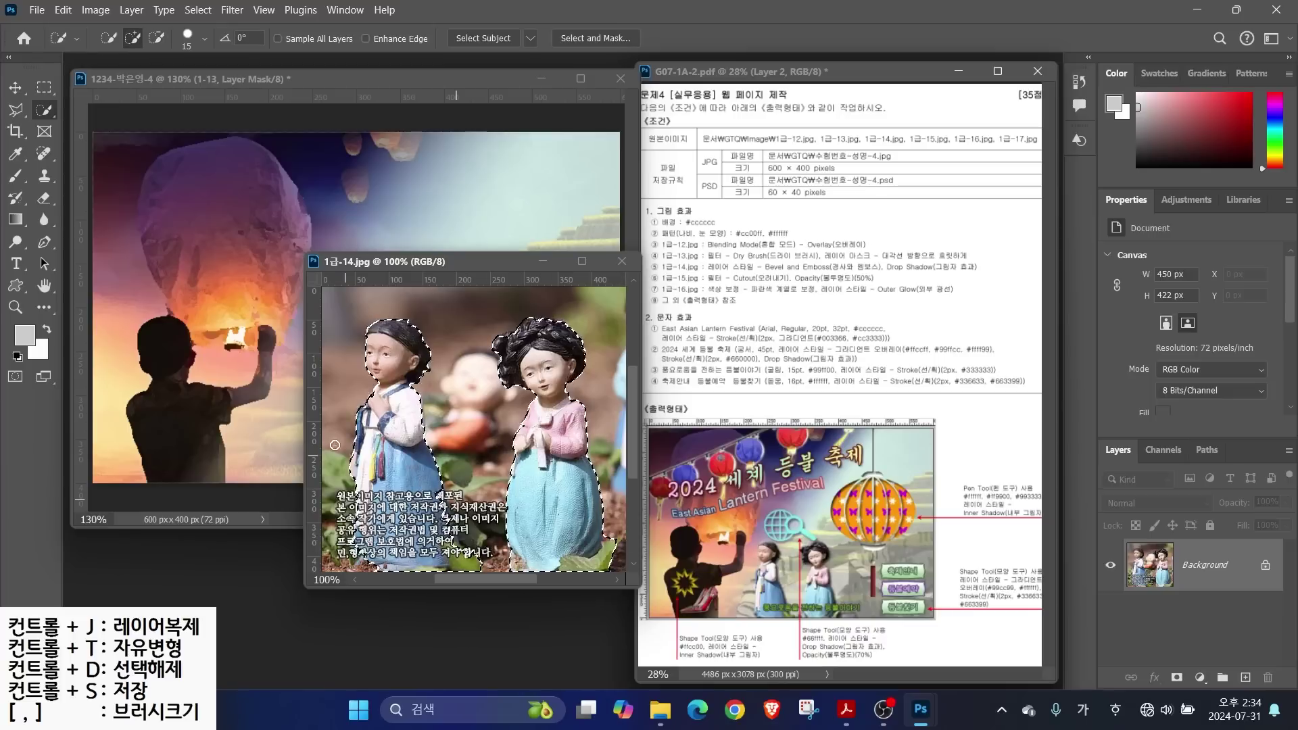
Move the selected dolls into the poster, close the original, and name the layer 1-14
{"action": "key", "text": "v"}
{"action": "left_click_drag", "start_coordinate": [335, 445], "coordinate": [171, 404]}
{"action": "left_click", "coordinate": [622, 261]}
{"action": "double_click", "coordinate": [1205, 566]}
{"action": "type", "text": "1-14"}
{"action": "key", "text": "Return"}
Scale the dolls down to about half size and centre them on the canvas
{"action": "key", "text": "ctrl+t"}
{"action": "left_click_drag", "start_coordinate": [188, 239], "coordinate": [265, 320]}
{"action": "left_click_drag", "start_coordinate": [418, 358], "coordinate": [422, 364]}
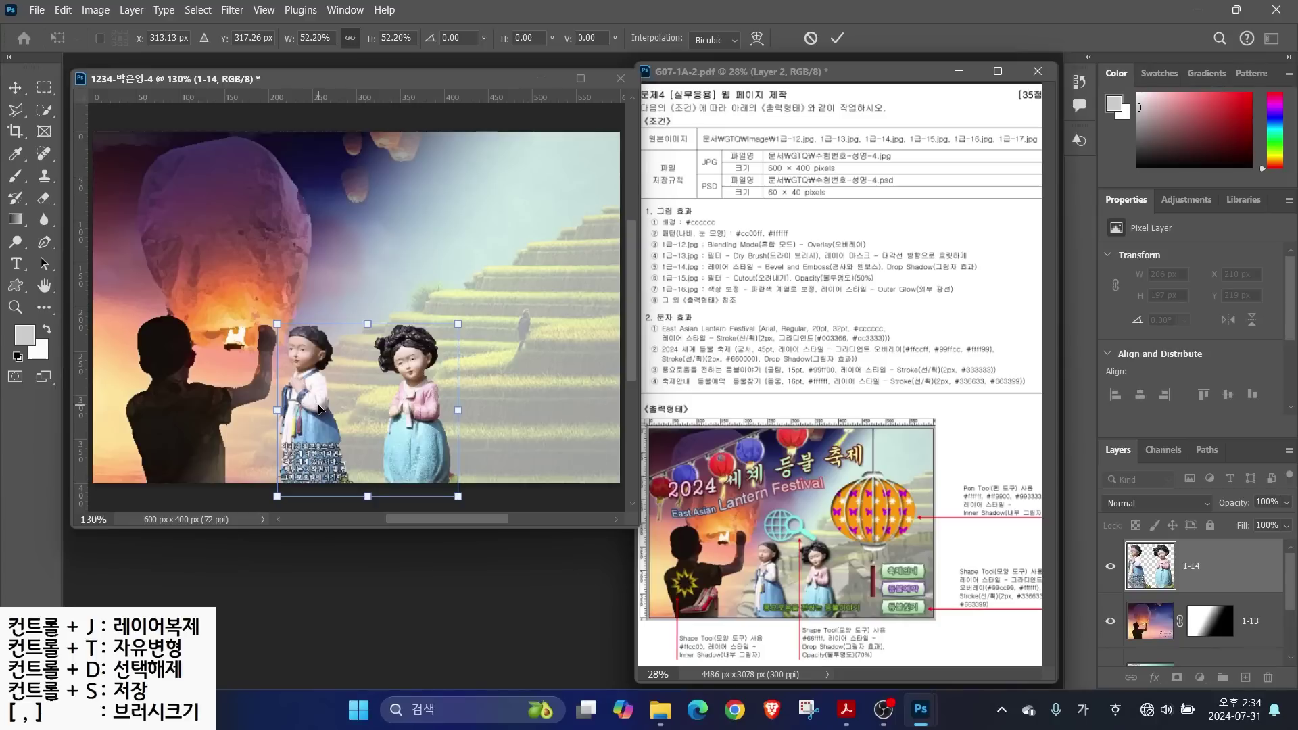
{"action": "left_click_drag", "start_coordinate": [320, 409], "coordinate": [327, 408]}
{"action": "left_click_drag", "start_coordinate": [465, 325], "coordinate": [450, 338]}
{"action": "left_click", "coordinate": [1156, 625]}
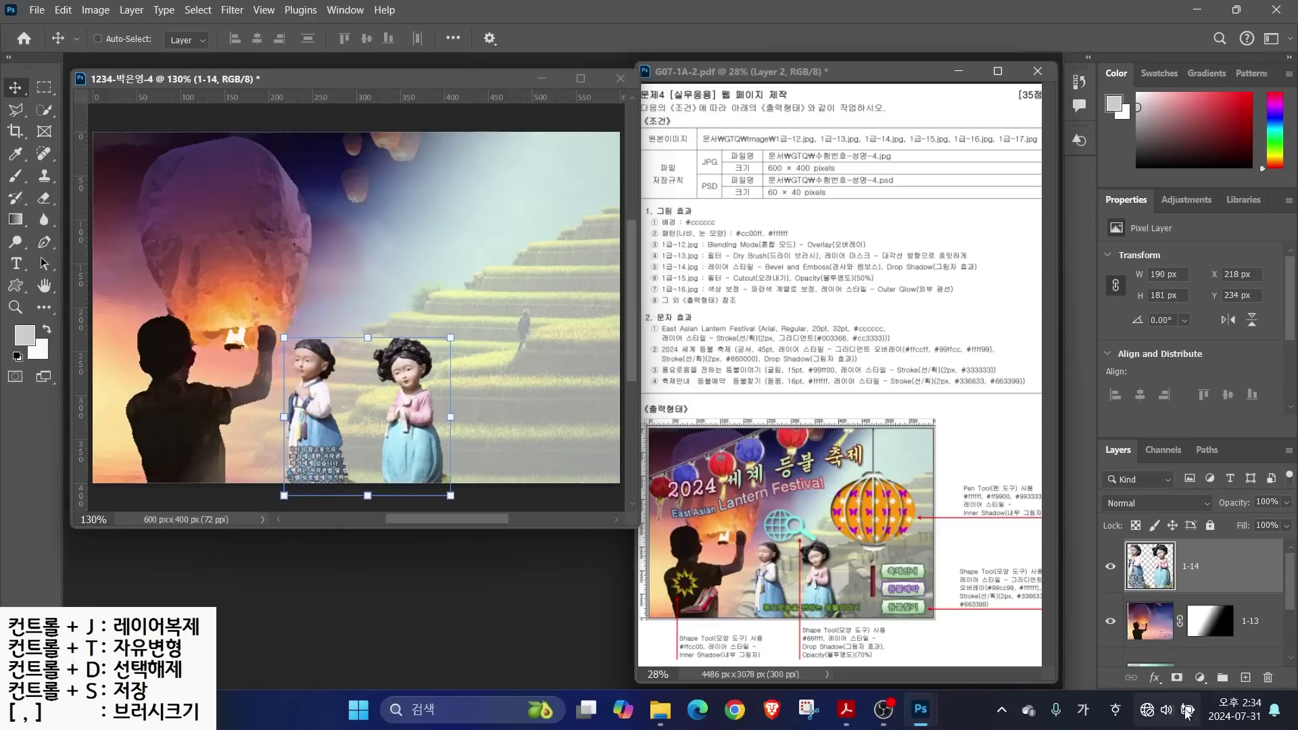
Add Bevel & Emboss and Drop Shadow effects to the dolls layer 1-14
{"action": "left_click", "coordinate": [1155, 677]}
{"action": "left_click", "coordinate": [1188, 545]}
{"action": "left_click", "coordinate": [595, 421]}
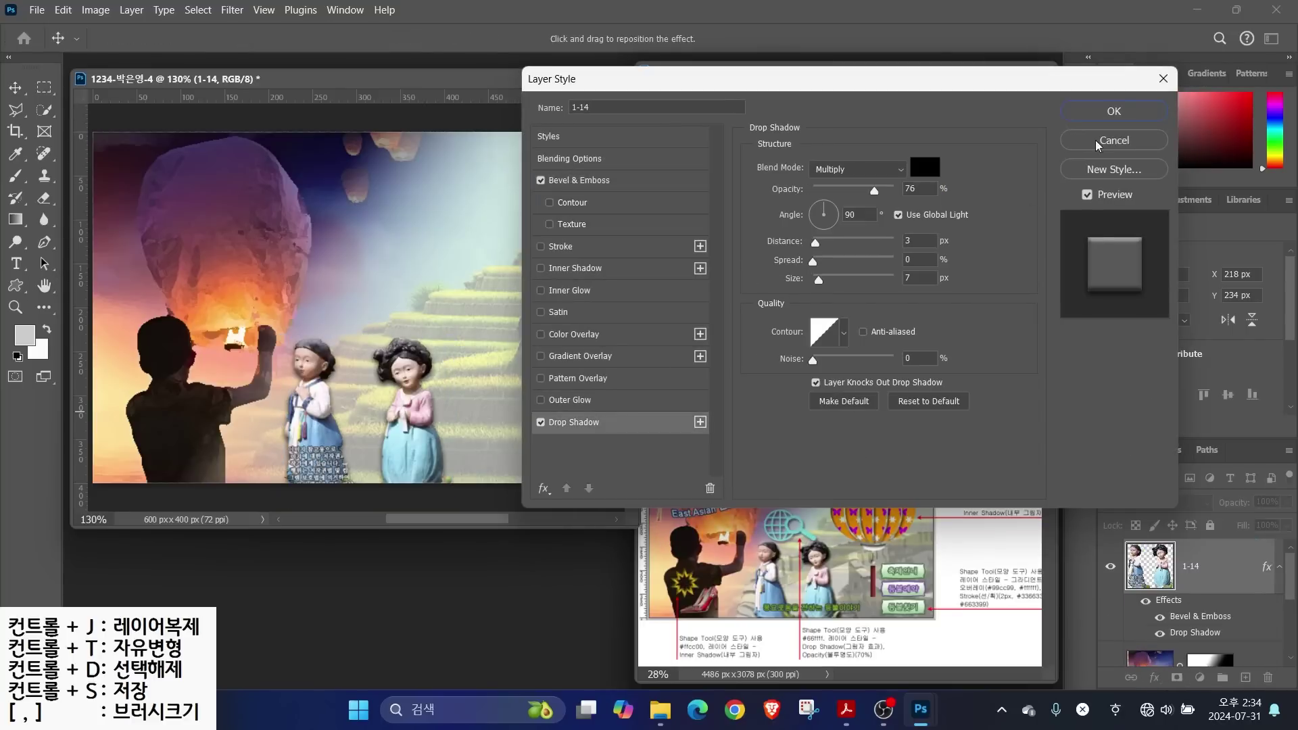
{"action": "left_click", "coordinate": [1136, 106]}
Confirm the layer effects and open the Great Wall photo 1급-15.jpg
{"action": "key", "text": "ctrl+o"}
{"action": "left_click", "coordinate": [561, 353]}
{"action": "double_click", "coordinate": [561, 353]}
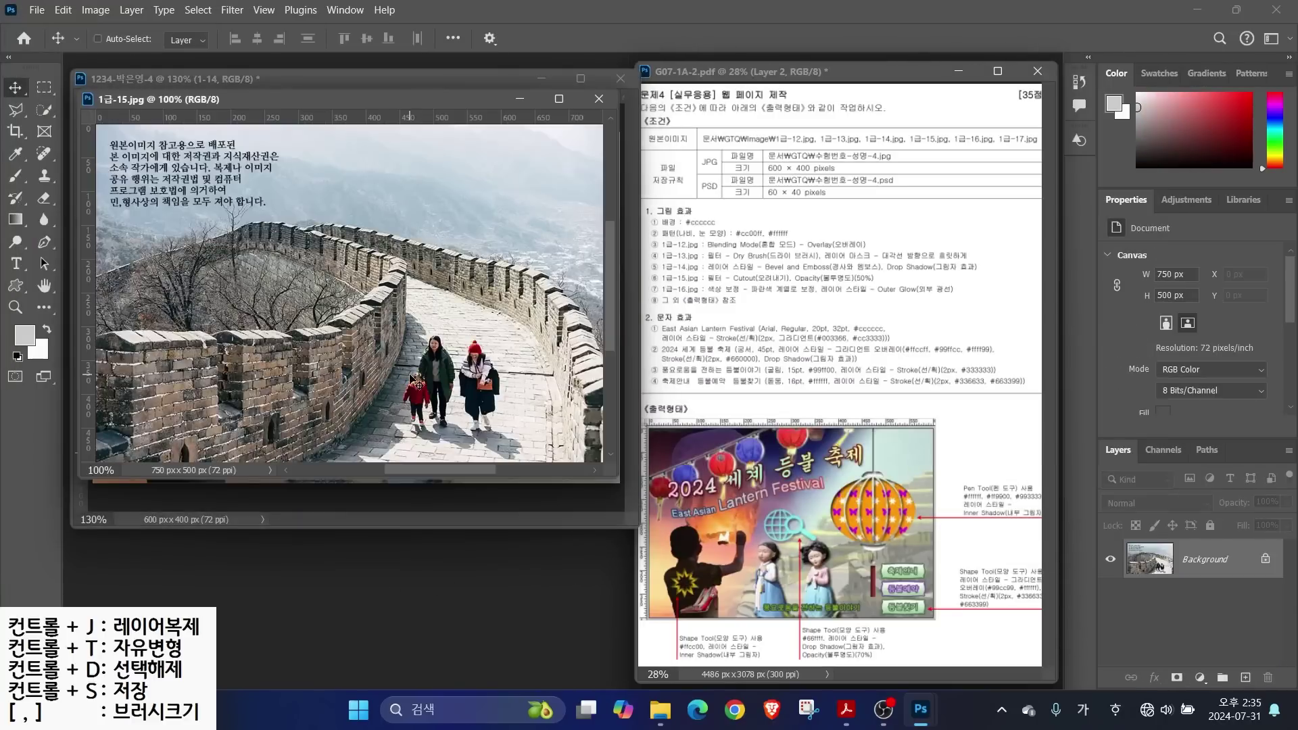
Quick-select the Great Wall and its path, then drag the selection into the poster
{"action": "left_click", "coordinate": [44, 110]}
{"action": "mouse_move", "coordinate": [171, 278]}
{"action": "left_mouse_down"}
{"action": "mouse_move", "coordinate": [352, 266]}
{"action": "mouse_move", "coordinate": [523, 291]}
{"action": "mouse_move", "coordinate": [592, 470]}
{"action": "mouse_move", "coordinate": [542, 377]}
{"action": "mouse_move", "coordinate": [207, 423]}
{"action": "mouse_move", "coordinate": [389, 330]}
{"action": "mouse_move", "coordinate": [185, 378]}
{"action": "mouse_move", "coordinate": [169, 312]}
{"action": "mouse_move", "coordinate": [109, 301]}
{"action": "mouse_move", "coordinate": [304, 243]}
{"action": "left_mouse_up"}
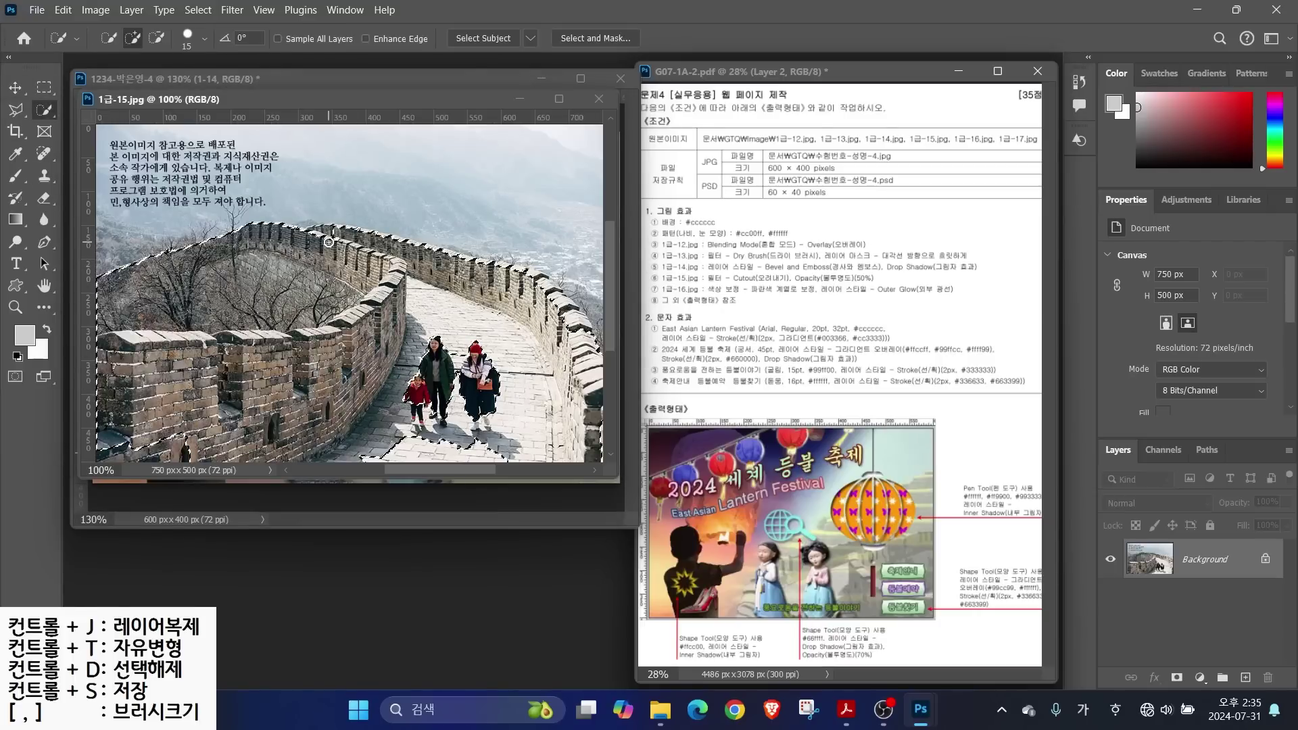
{"action": "left_click_drag", "start_coordinate": [534, 287], "coordinate": [568, 315]}
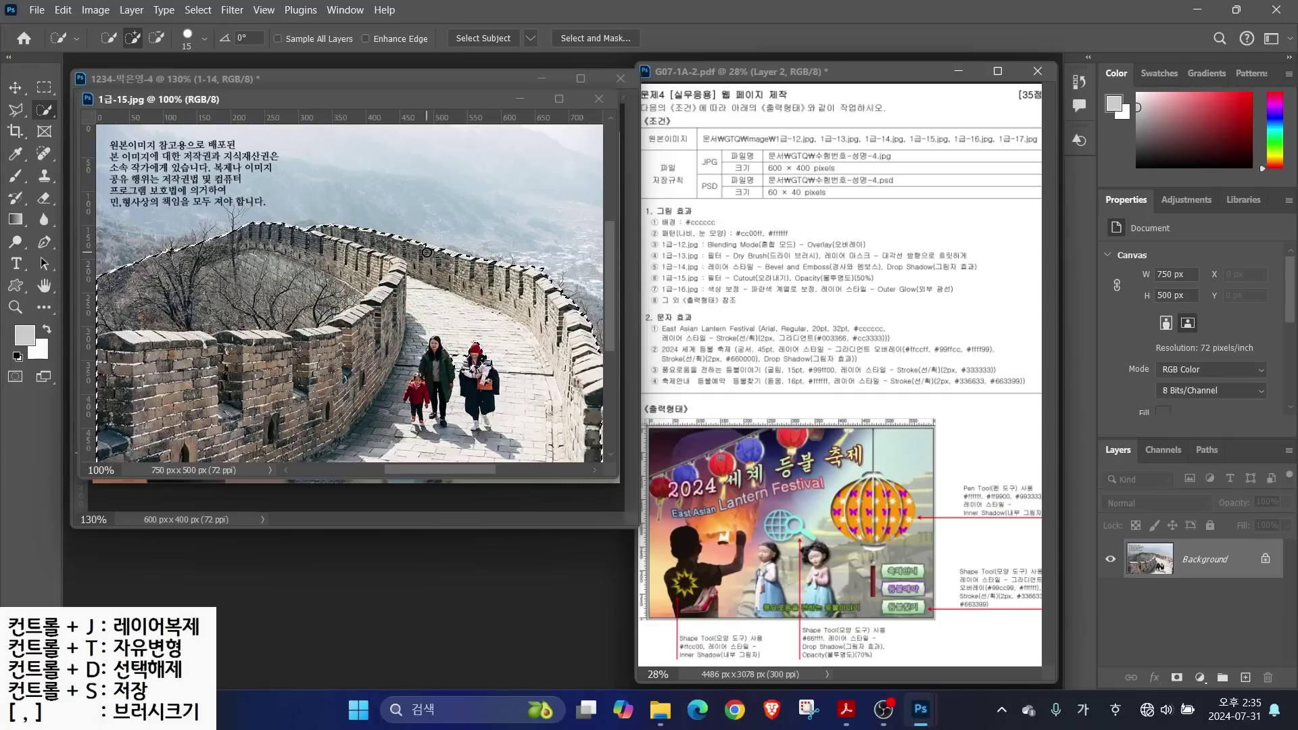
{"action": "key", "text": "v"}
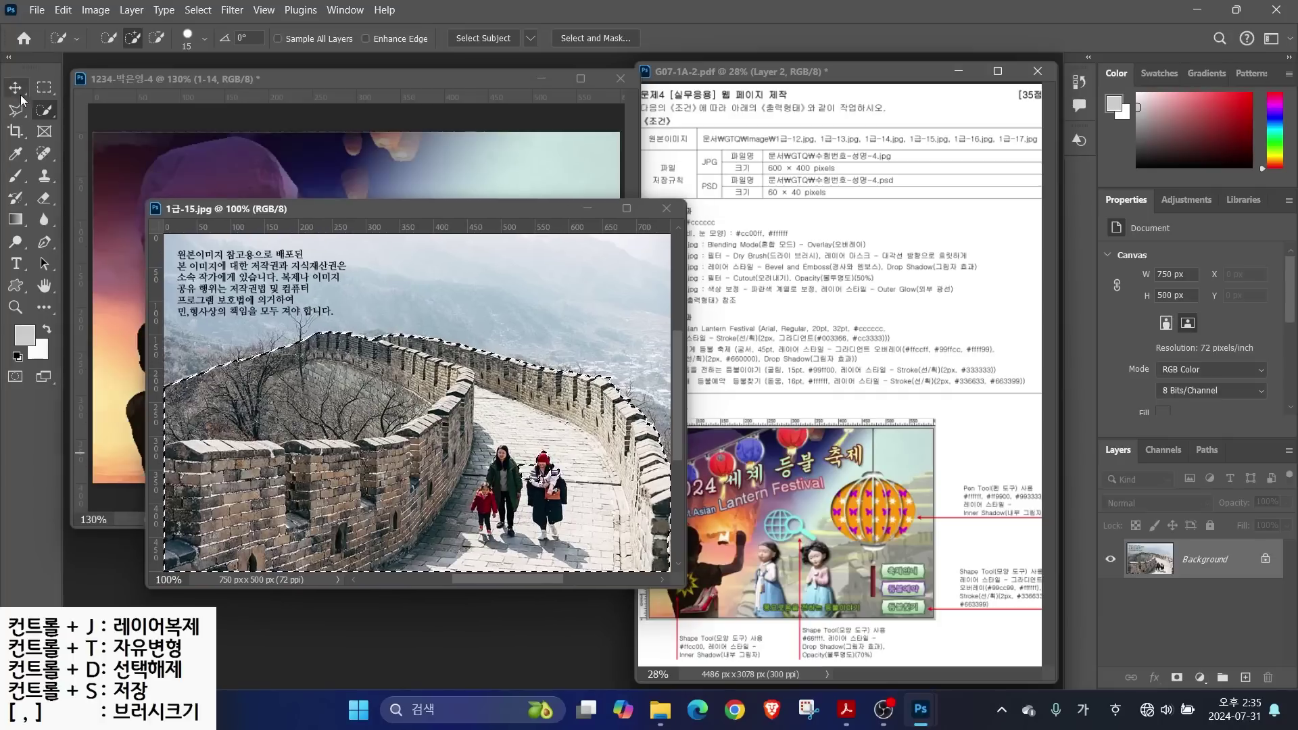
{"action": "left_click_drag", "start_coordinate": [465, 264], "coordinate": [112, 434]}
{"action": "mouse_move", "coordinate": [434, 375]}
{"action": "left_mouse_down"}
{"action": "mouse_move", "coordinate": [455, 381]}
{"action": "mouse_move", "coordinate": [447, 372]}
{"action": "left_mouse_up"}
Flip the wall layer horizontally and position it across the lower right
{"action": "key", "text": "ctrl+t"}
{"action": "right_click", "coordinate": [389, 367]}
{"action": "left_click", "coordinate": [426, 339]}
{"action": "left_click_drag", "start_coordinate": [338, 380], "coordinate": [445, 456]}
{"action": "left_click_drag", "start_coordinate": [367, 467], "coordinate": [456, 423]}
{"action": "left_click_drag", "start_coordinate": [586, 441], "coordinate": [582, 451]}
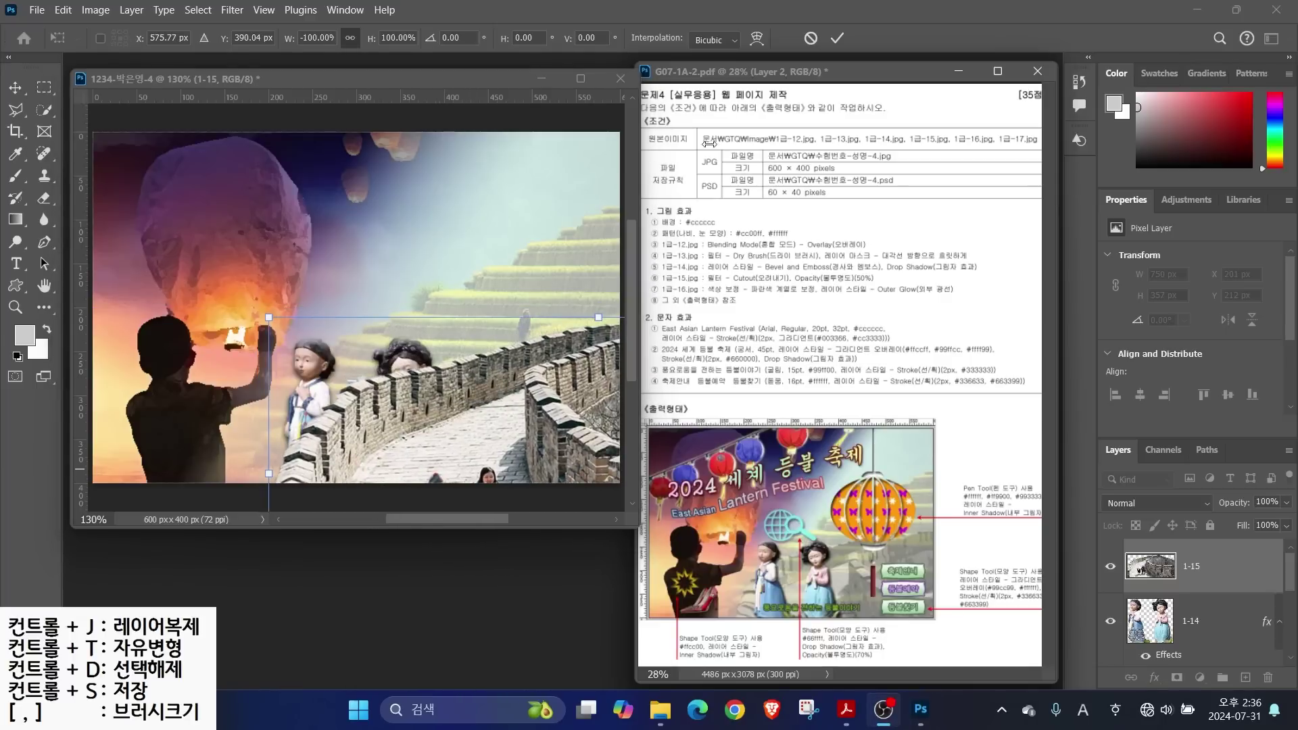
Commit the wall transform and apply the Filter Gallery's Cutout filter to it
{"action": "left_click", "coordinate": [231, 10]}
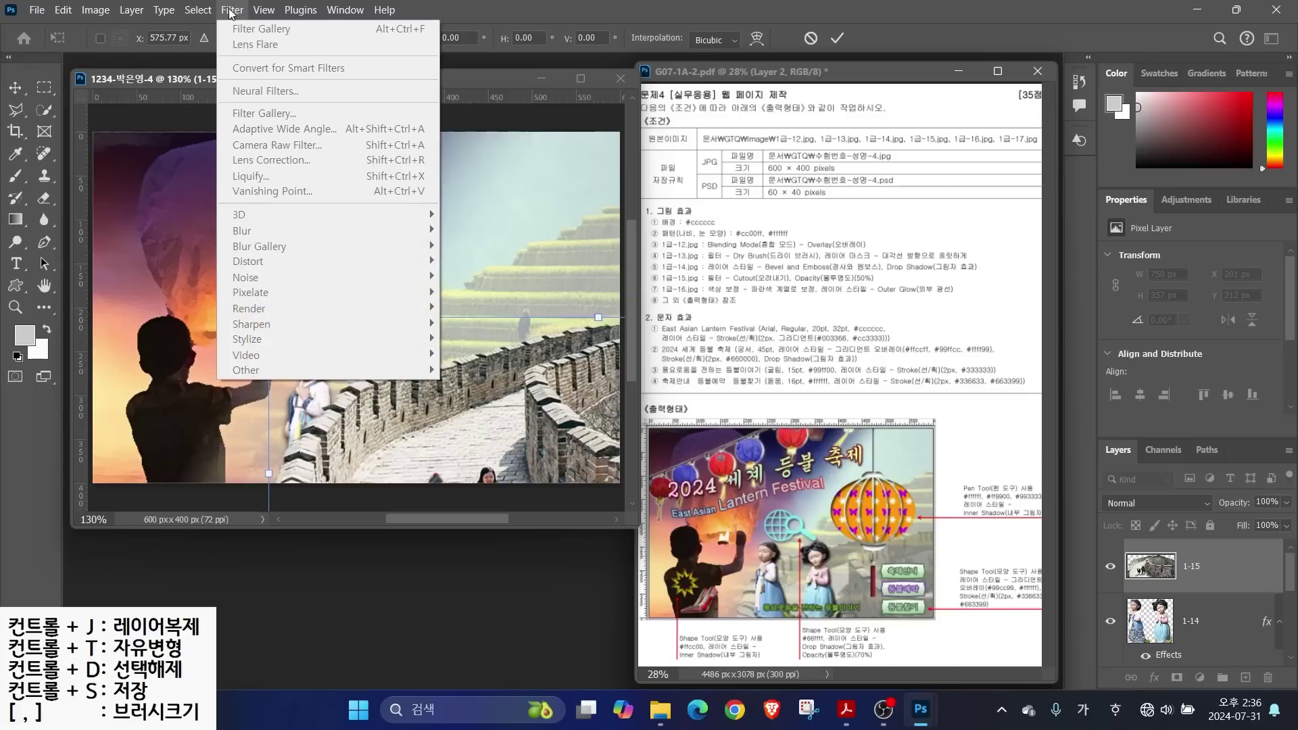
{"action": "left_click", "coordinate": [466, 6]}
{"action": "key", "text": "Return"}
{"action": "left_click", "coordinate": [231, 10]}
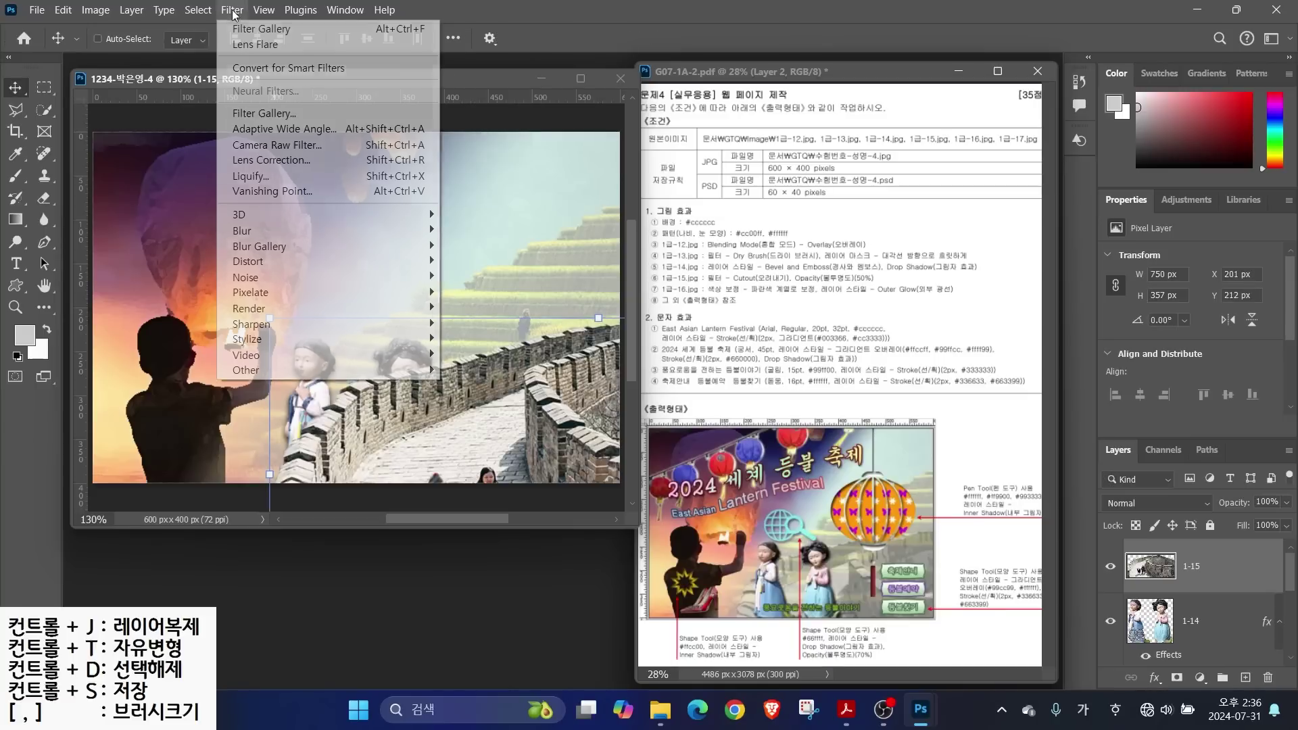
{"action": "left_click", "coordinate": [258, 112]}
{"action": "left_click", "coordinate": [974, 166]}
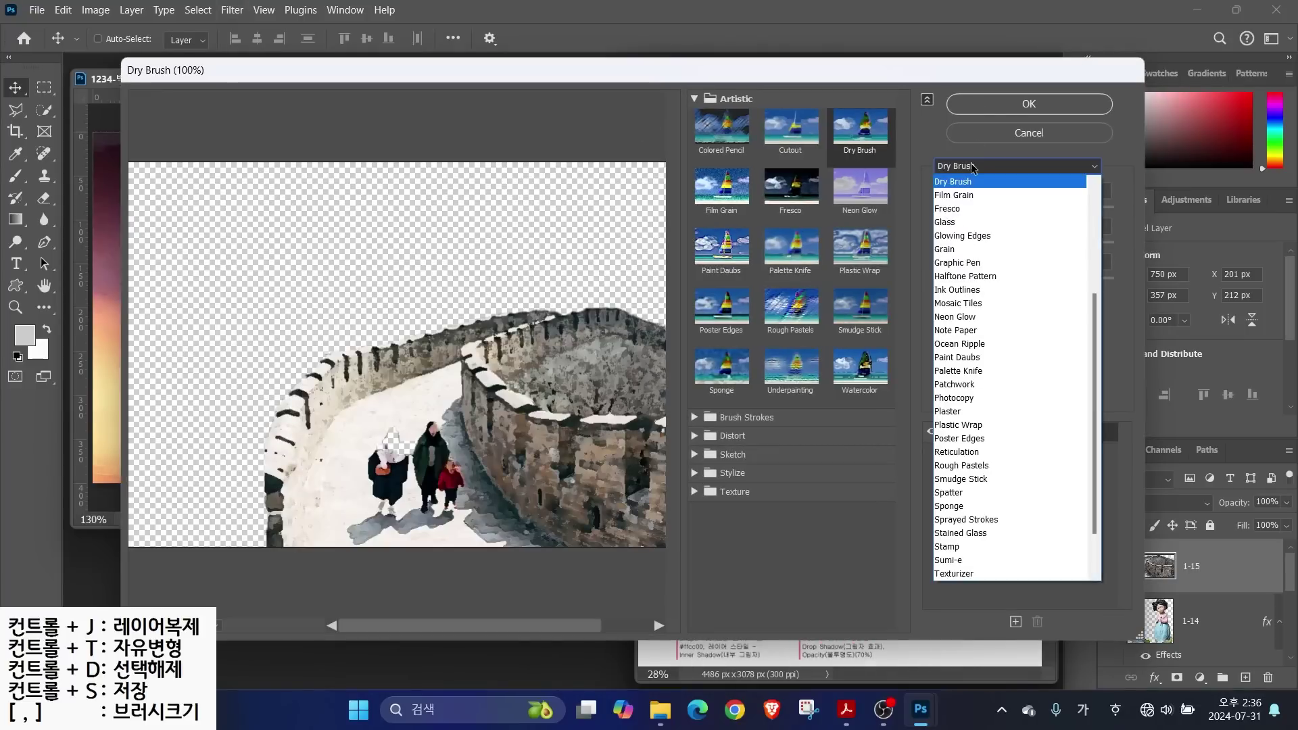
{"action": "scroll", "coordinate": [973, 284], "scroll_direction": "up", "scroll_amount": 5}
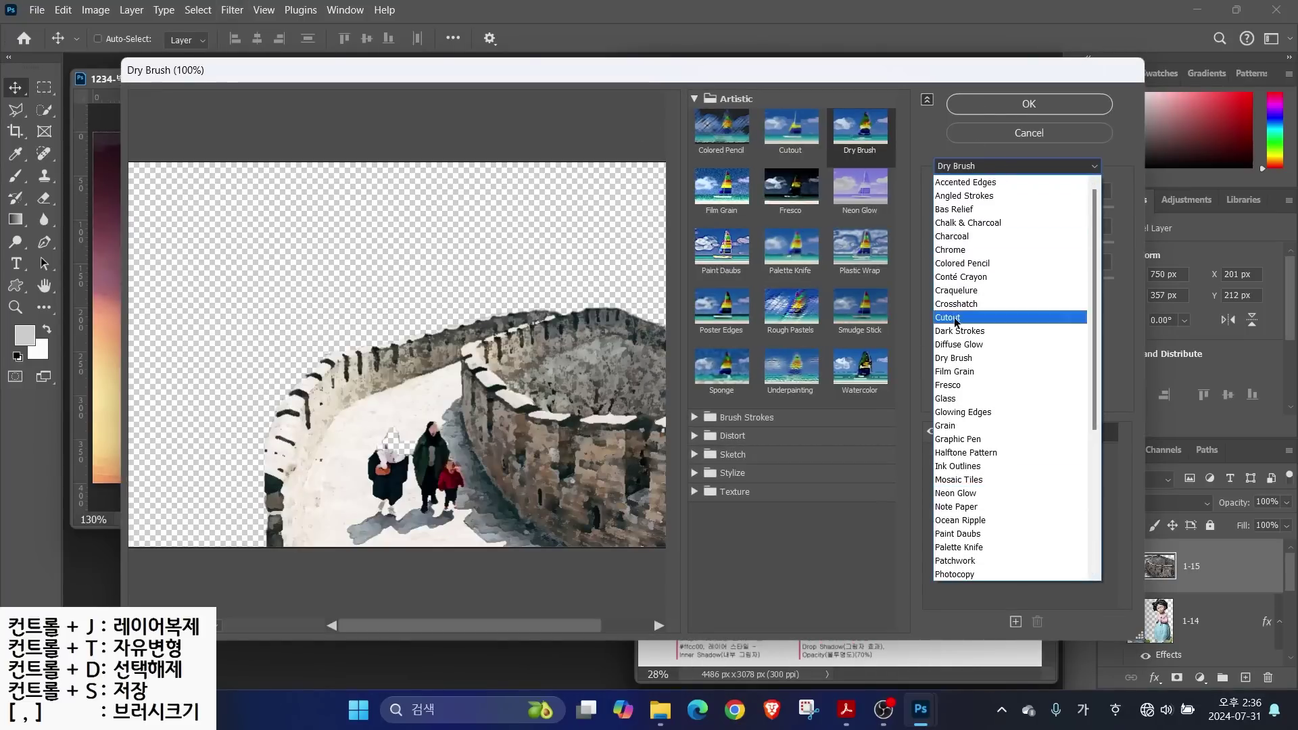
{"action": "left_click", "coordinate": [960, 316]}
{"action": "key", "text": "Return"}
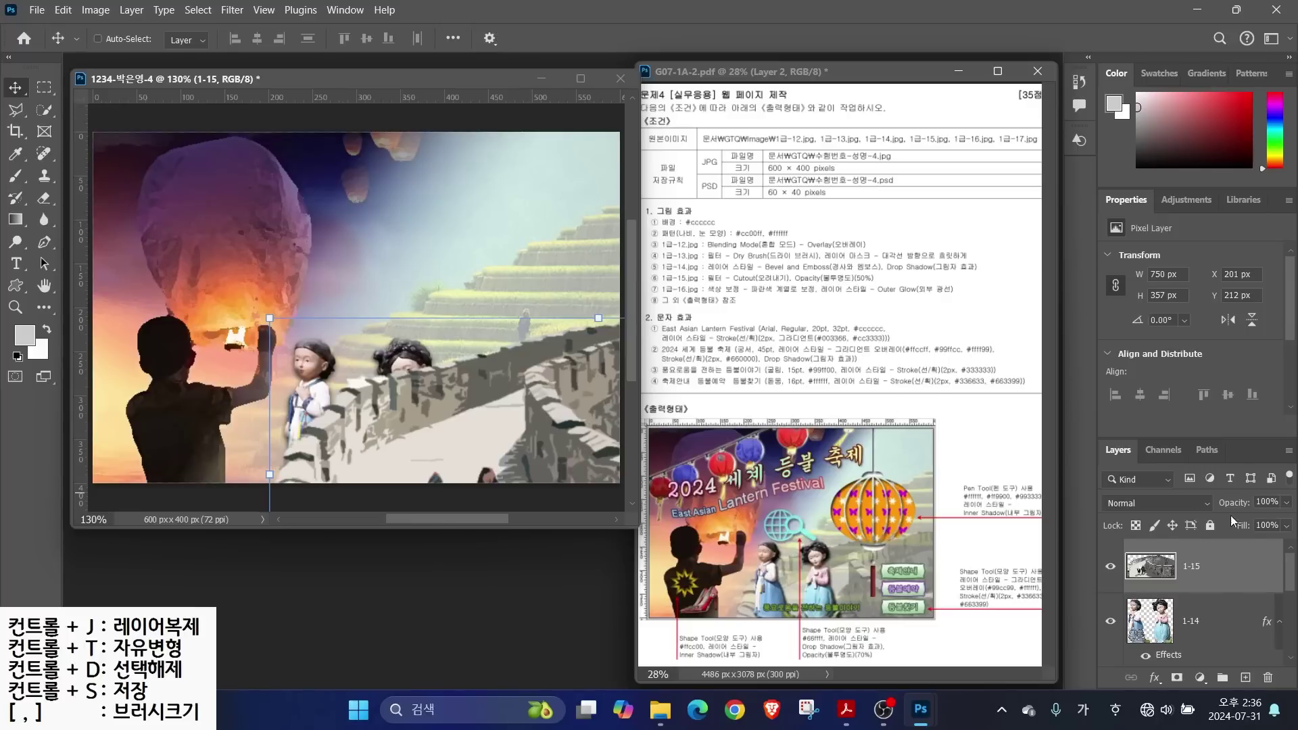
Set the wall layer to 50% opacity and move it beneath the dolls layer
{"action": "type", "text": "50"}
{"action": "key", "text": "Return"}
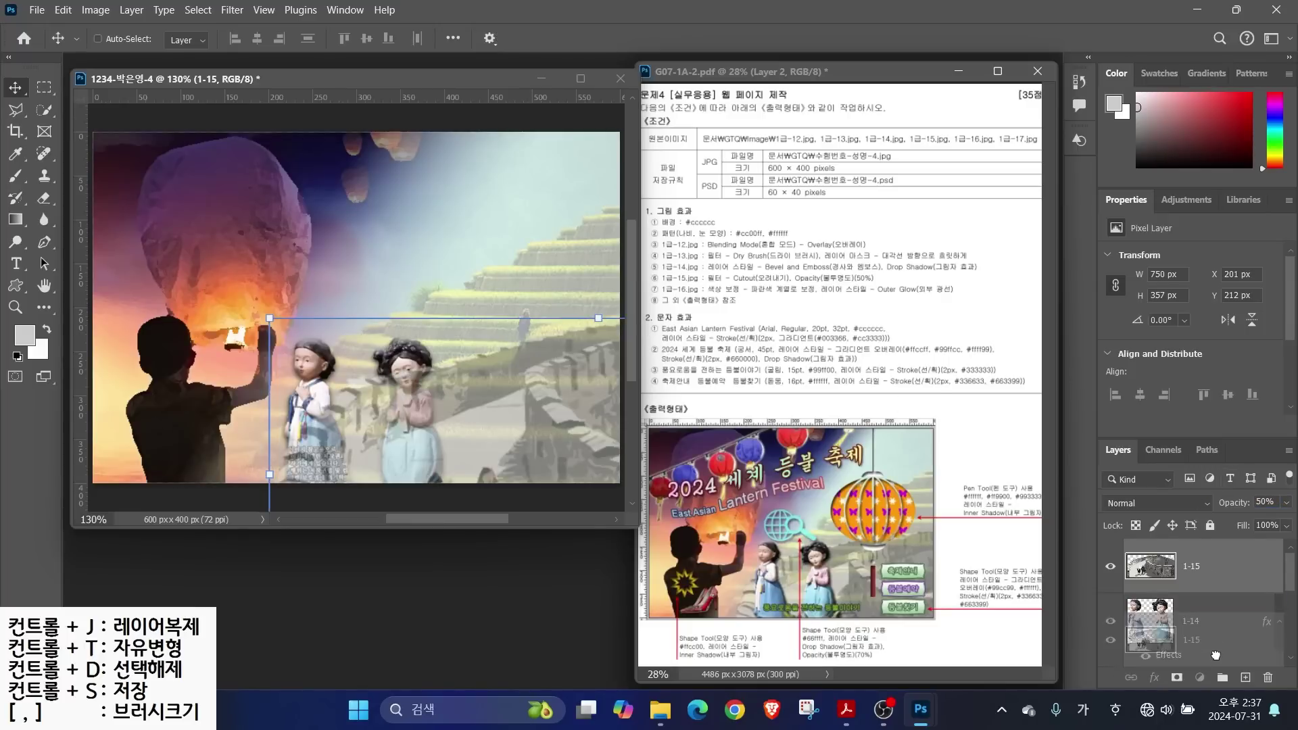
{"action": "key", "text": "ctrl+bracketleft"}
{"action": "left_click", "coordinate": [1200, 574]}
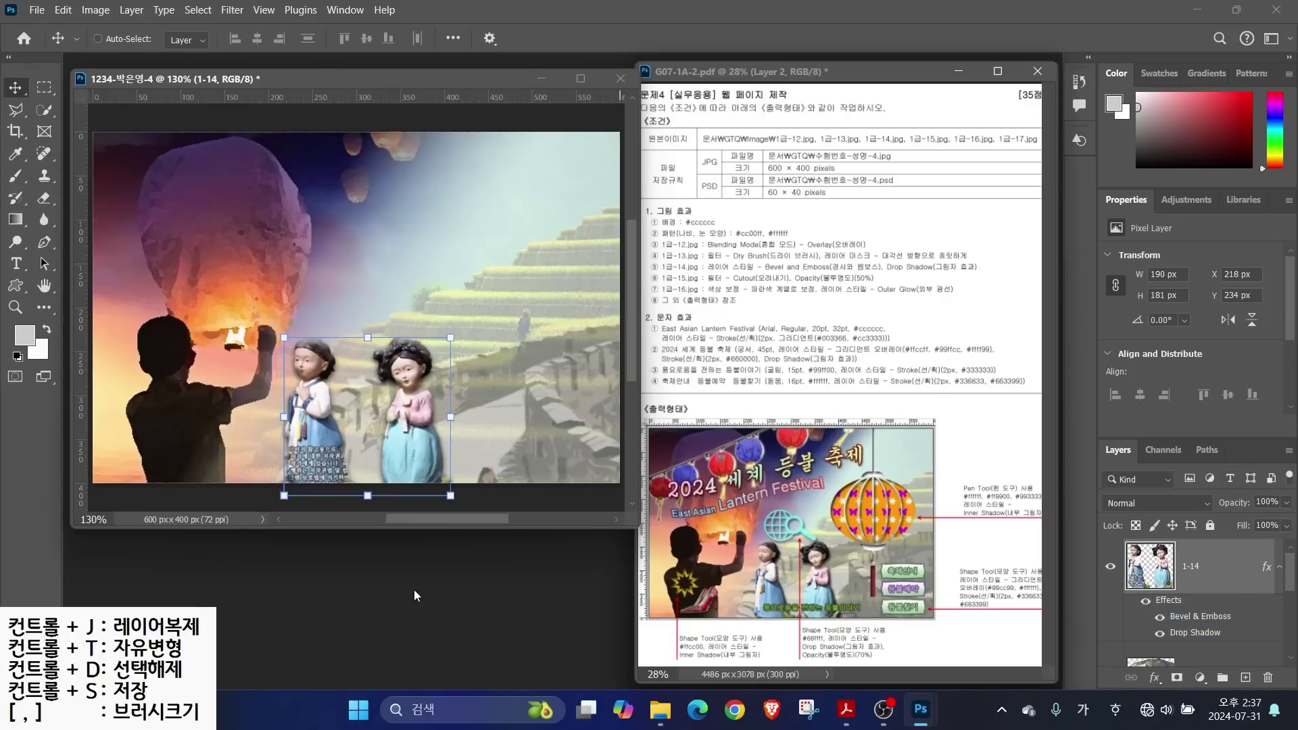
Open the red lanterns photo 1급-16.jpg
{"action": "key", "text": "ctrl+o"}
{"action": "scroll", "coordinate": [338, 284], "scroll_direction": "down", "scroll_amount": 2}
{"action": "left_click", "coordinate": [289, 395]}
{"action": "key", "text": "Return"}
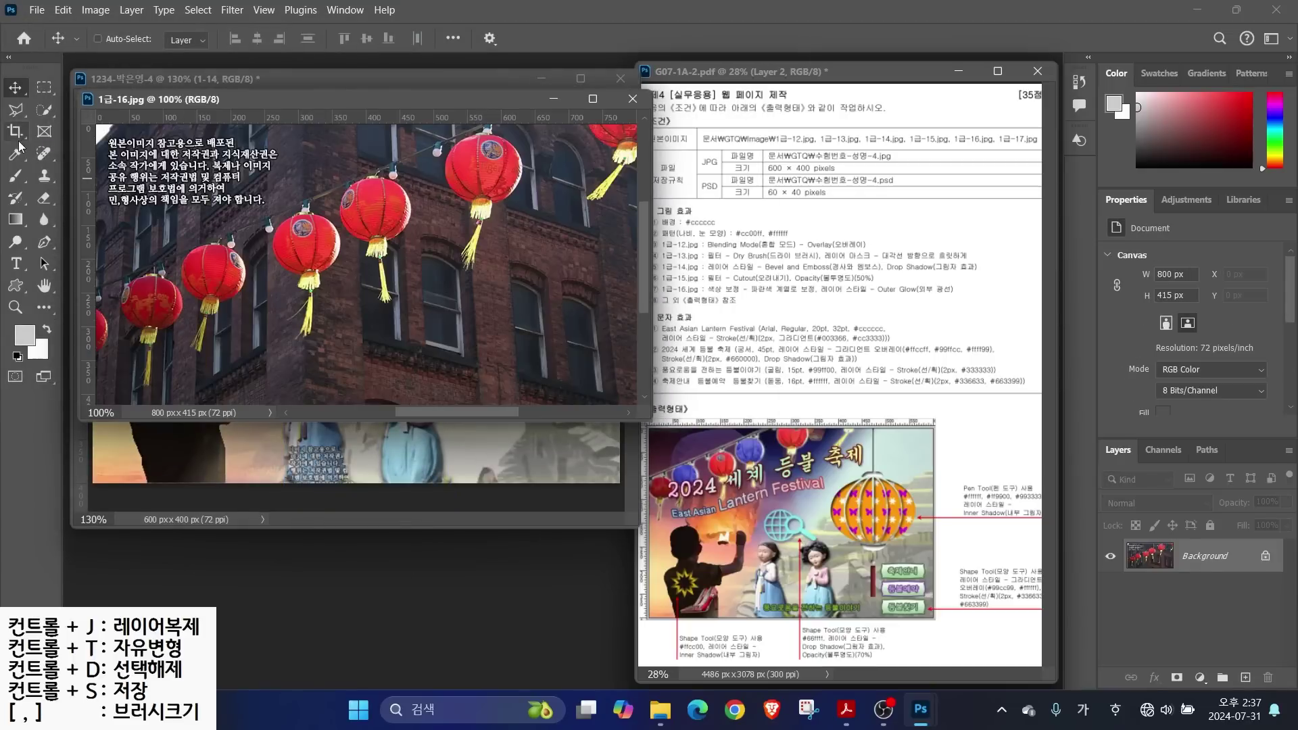
Select the red lanterns and tassels with Quick Selection, adding the string via Polygonal Lasso
{"action": "left_click", "coordinate": [44, 111]}
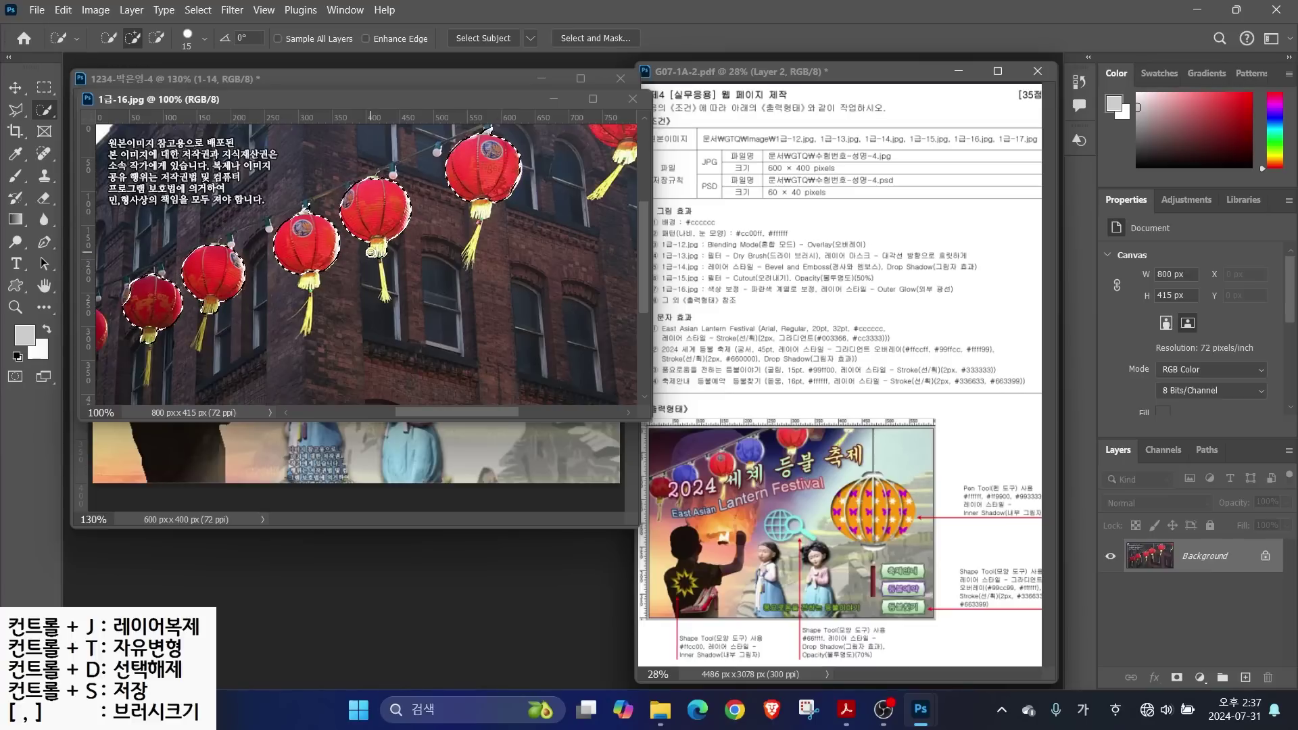
{"action": "key", "text": "bracketleft"}
{"action": "key", "text": "bracketleft"}
{"action": "key", "text": "bracketleft"}
{"action": "key", "text": "bracketleft"}
{"action": "key", "text": "bracketleft"}
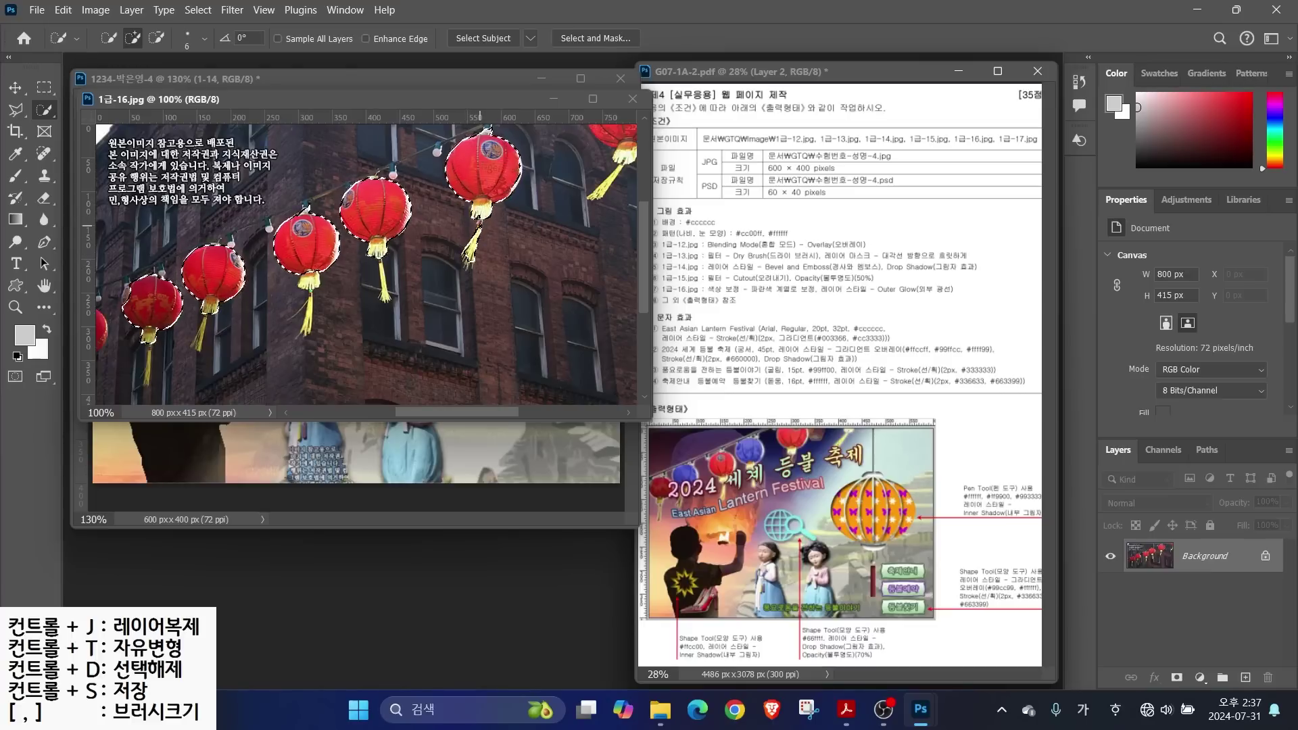
{"action": "left_click", "coordinate": [383, 281]}
{"action": "left_click", "coordinate": [309, 315]}
{"action": "key", "text": "bracketleft"}
{"action": "key", "text": "bracketleft"}
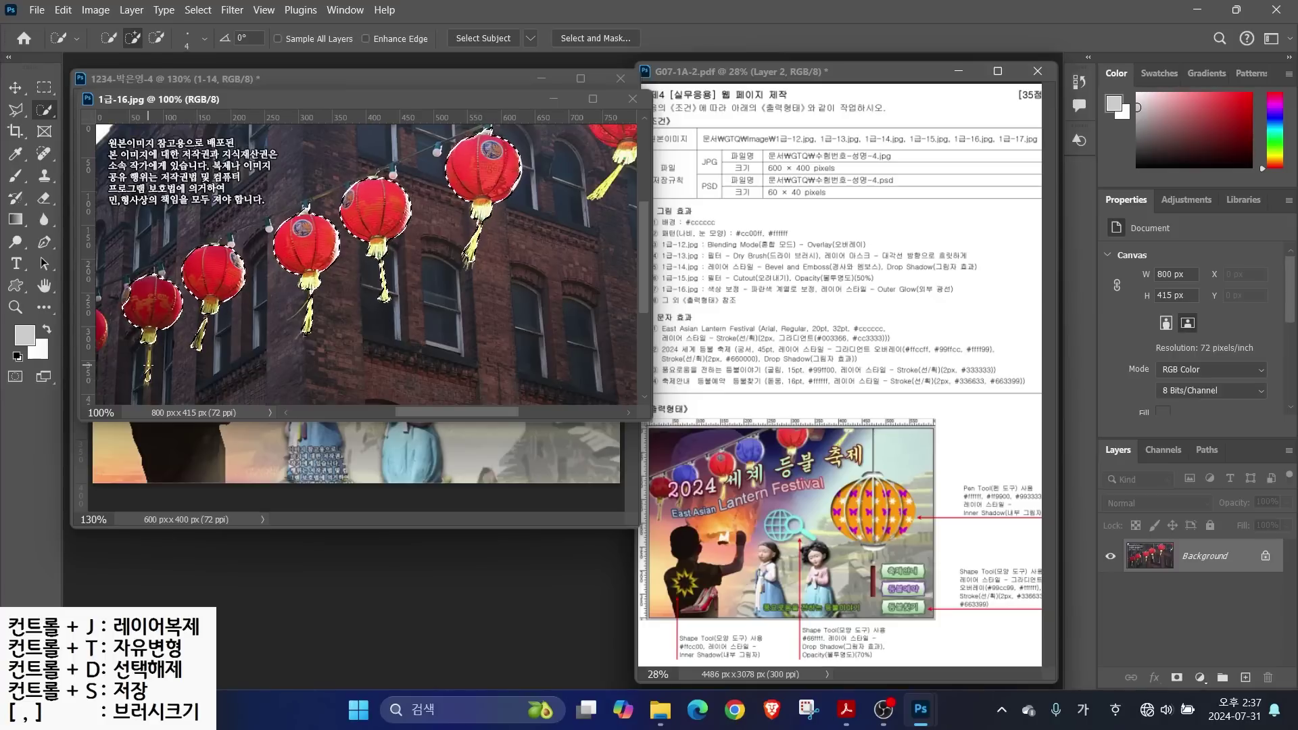
{"action": "left_click", "coordinate": [150, 347]}
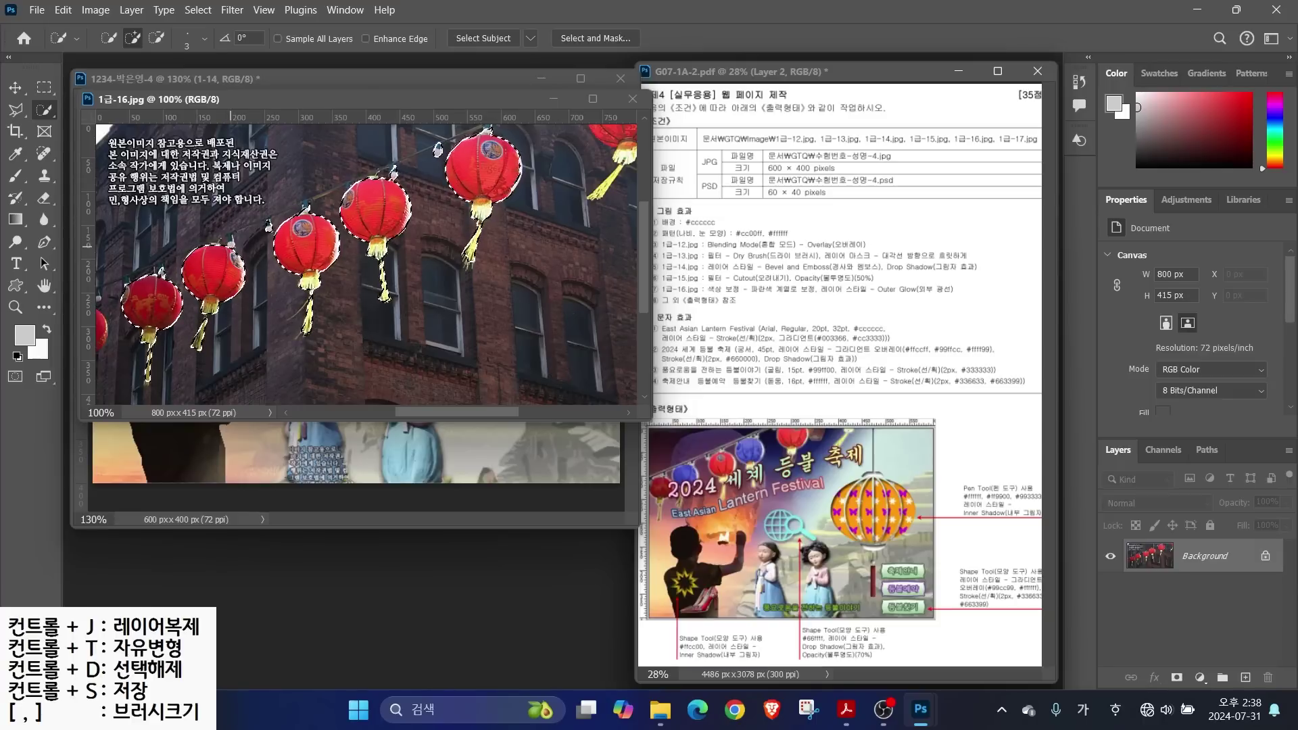
{"action": "left_click", "coordinate": [15, 110]}
{"action": "left_click", "coordinate": [102, 288]}
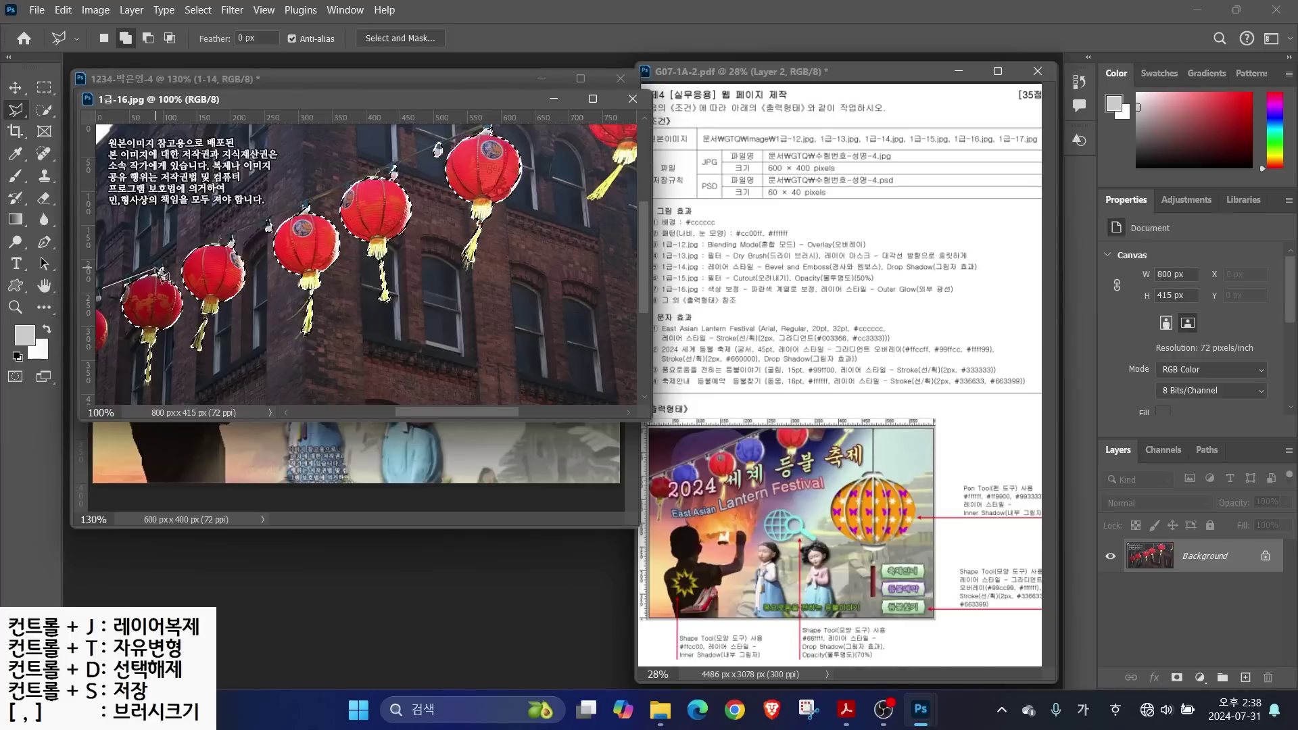
{"action": "scroll", "coordinate": [474, 169], "scroll_direction": "up", "scroll_amount": 1}
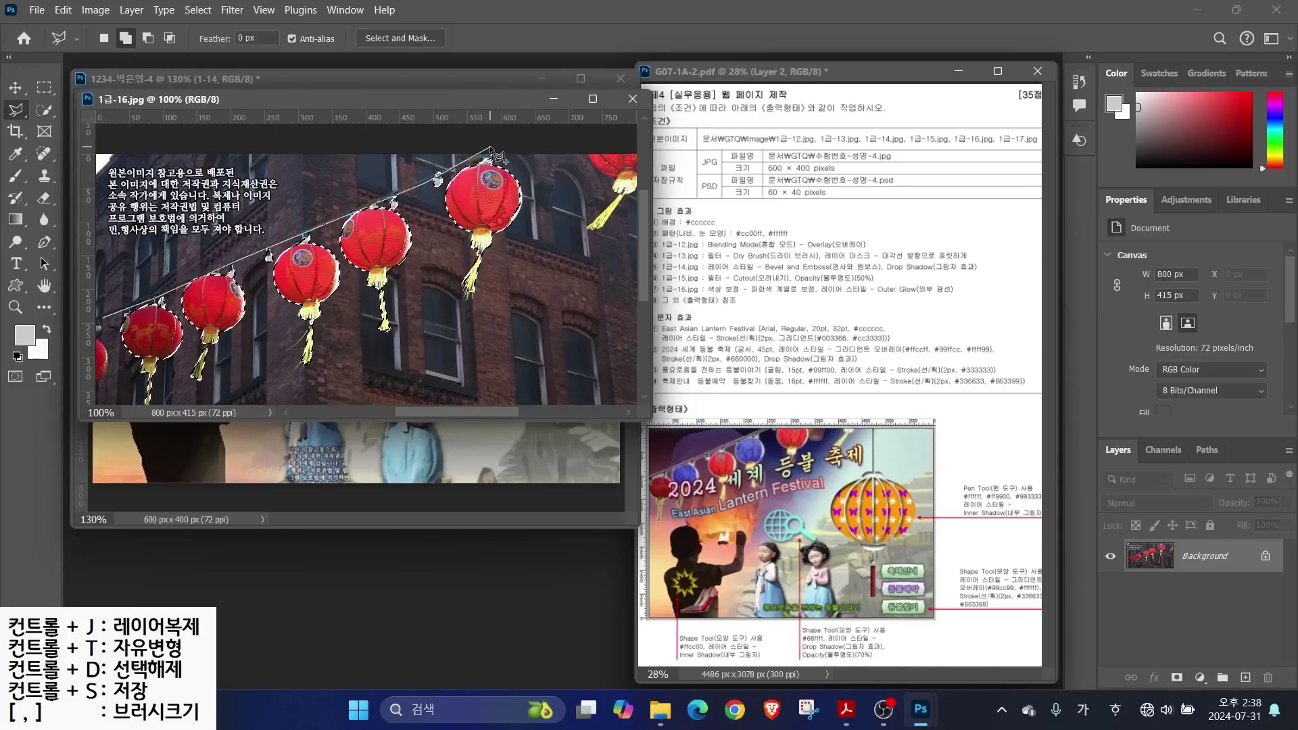
{"action": "left_click", "coordinate": [489, 157]}
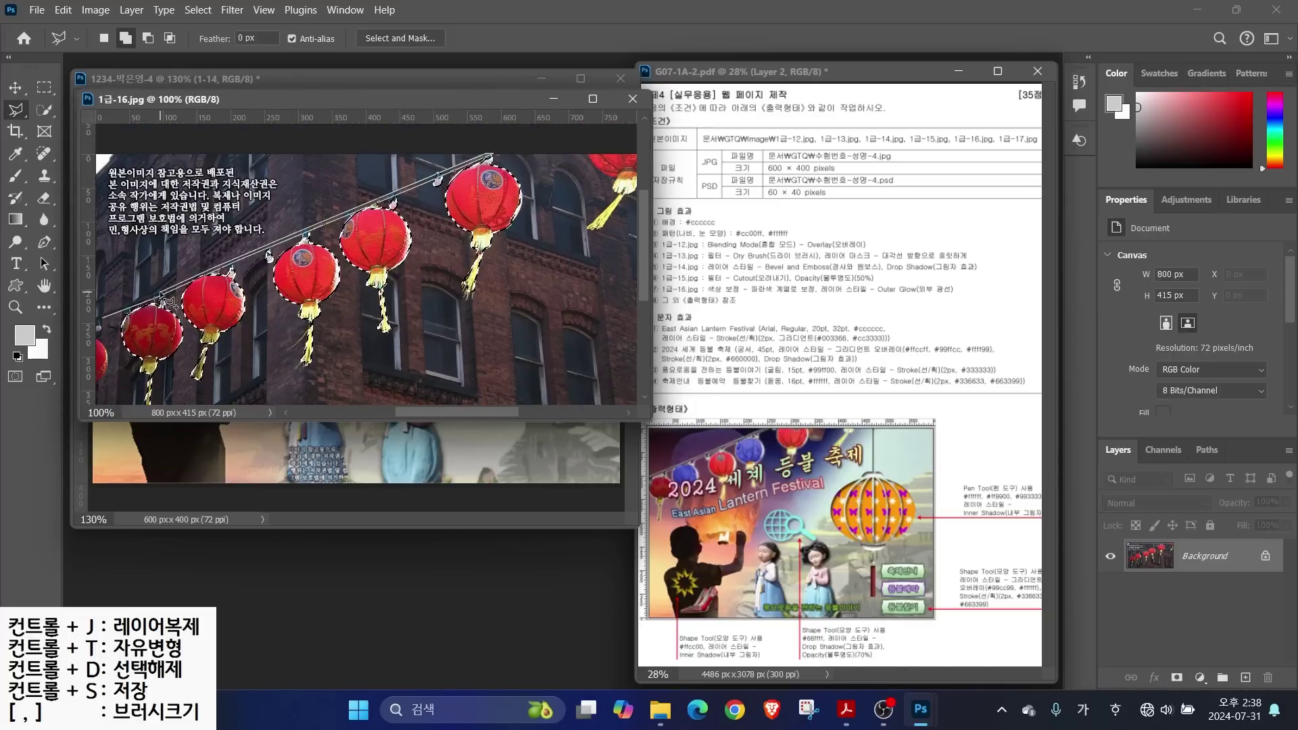
{"action": "left_click", "coordinate": [100, 320]}
Move the lanterns into the poster, close the original, and name the layer 1-16
{"action": "left_click_drag", "start_coordinate": [419, 103], "coordinate": [590, 153]}
{"action": "key", "text": "v"}
{"action": "left_click_drag", "start_coordinate": [546, 292], "coordinate": [214, 301]}
{"action": "left_click", "coordinate": [802, 149]}
{"action": "double_click", "coordinate": [1190, 566]}
{"action": "type", "text": "1-15"}
{"action": "key", "text": "Return"}
{"action": "double_click", "coordinate": [1190, 566]}
{"action": "type", "text": "1-16"}
{"action": "key", "text": "Return"}
Scale the lanterns to about 58% and raise them toward the top-left
{"action": "left_click_drag", "start_coordinate": [325, 229], "coordinate": [435, 270]}
{"action": "key", "text": "ctrl+t"}
{"action": "left_click_drag", "start_coordinate": [620, 307], "coordinate": [387, 270]}
{"action": "mouse_move", "coordinate": [229, 290]}
{"action": "left_mouse_down"}
{"action": "mouse_move", "coordinate": [251, 193]}
{"action": "mouse_move", "coordinate": [227, 207]}
{"action": "left_mouse_up"}
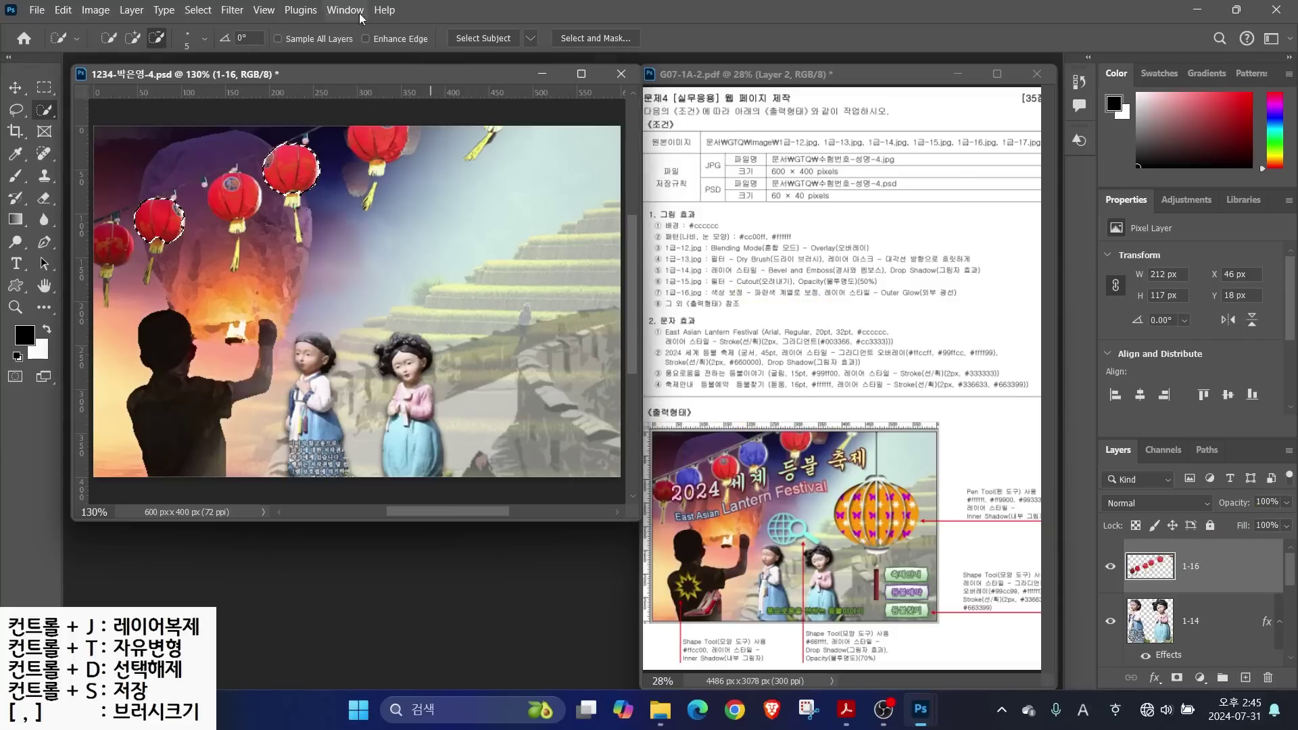
Shift the selected lanterns' hue to purple with Hue/Saturation, then deselect
{"action": "left_click", "coordinate": [94, 10]}
{"action": "mouse_move", "coordinate": [107, 52]}
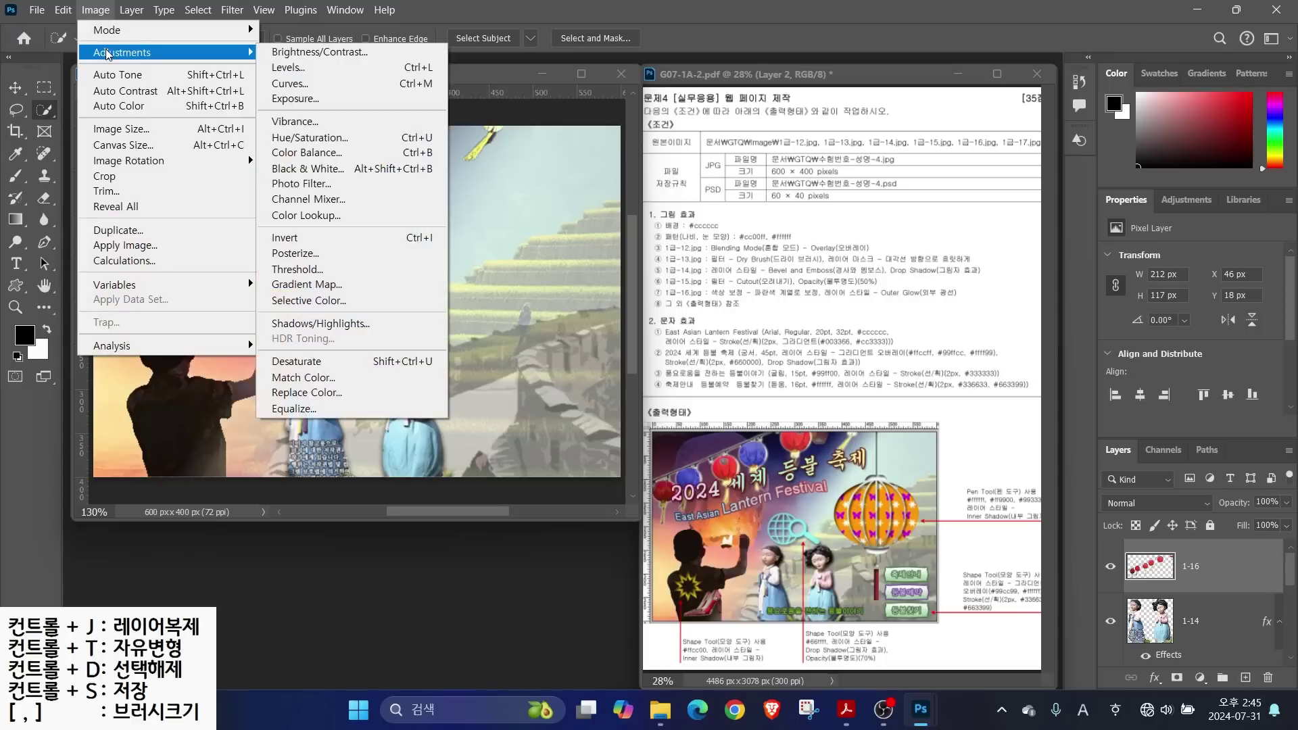
{"action": "left_click", "coordinate": [300, 136]}
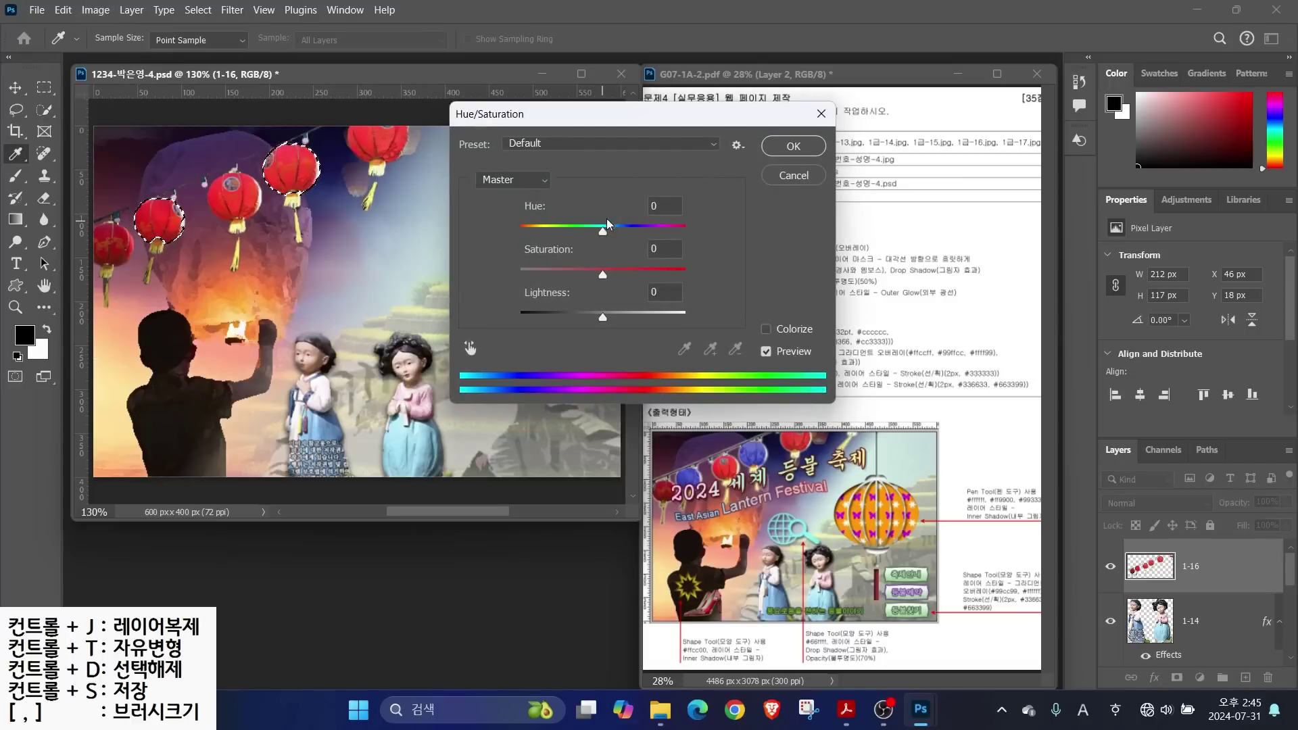
{"action": "left_click_drag", "start_coordinate": [602, 232], "coordinate": [547, 245]}
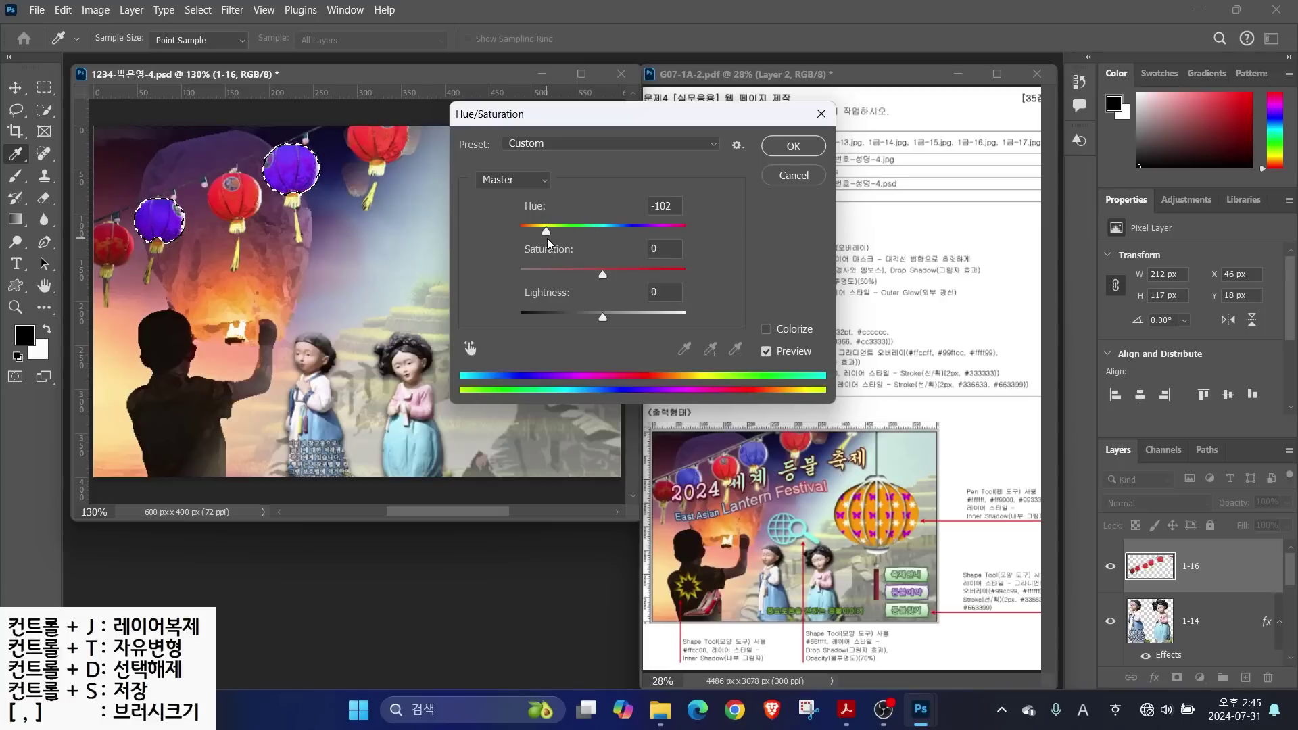
{"action": "left_click", "coordinate": [793, 146]}
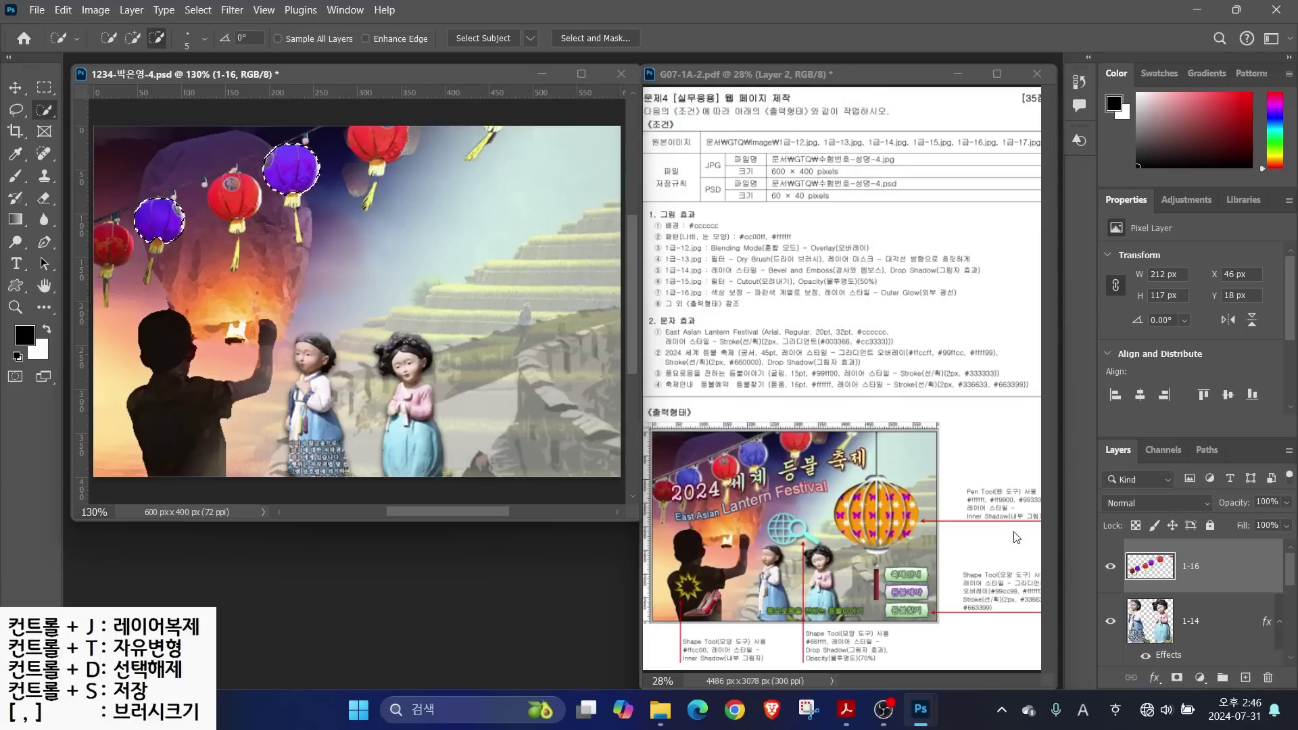
{"action": "key", "text": "ctrl+d"}
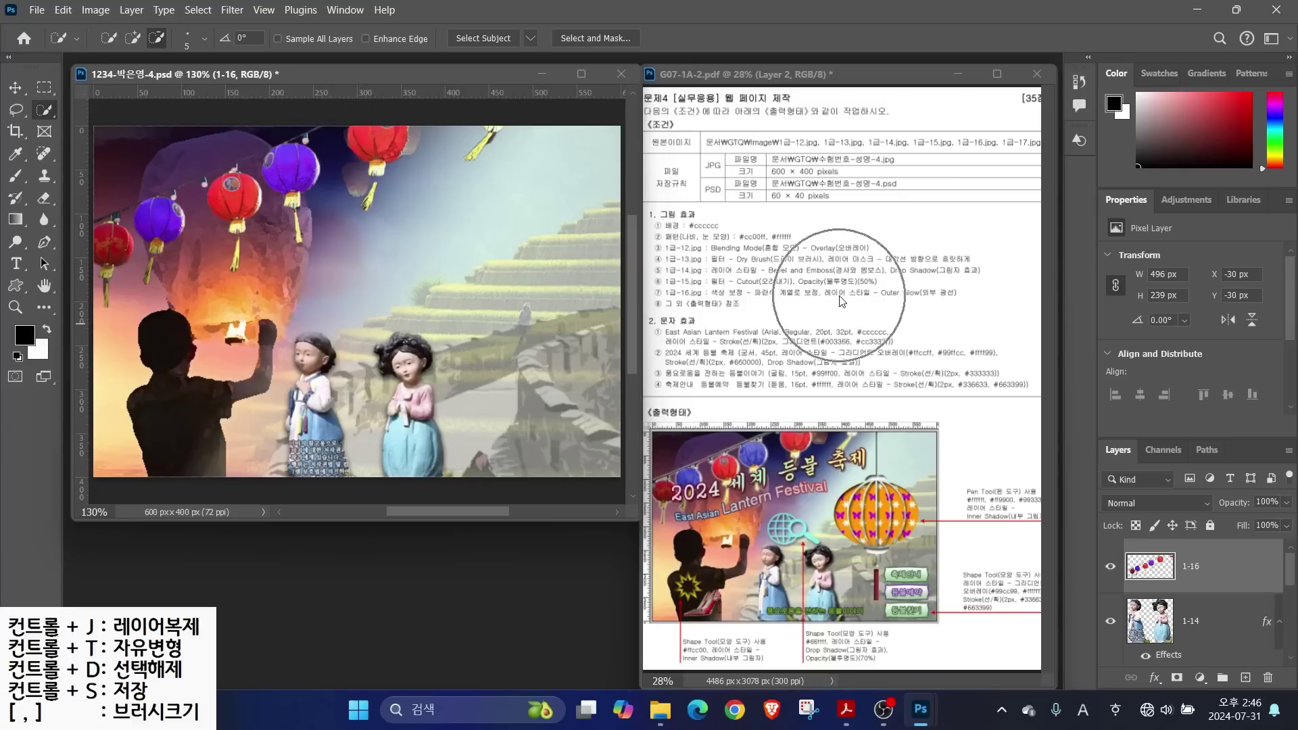
Add a white Outer Glow (Screen, 70%, 7 px) to layer 1-16
{"action": "key", "text": "bracketleft"}
{"action": "key", "text": "bracketleft"}
{"action": "key", "text": "bracketleft"}
{"action": "key", "text": "bracketleft"}
{"action": "key", "text": "bracketleft"}
{"action": "key", "text": "bracketleft"}
{"action": "key", "text": "bracketleft"}
{"action": "key", "text": "bracketleft"}
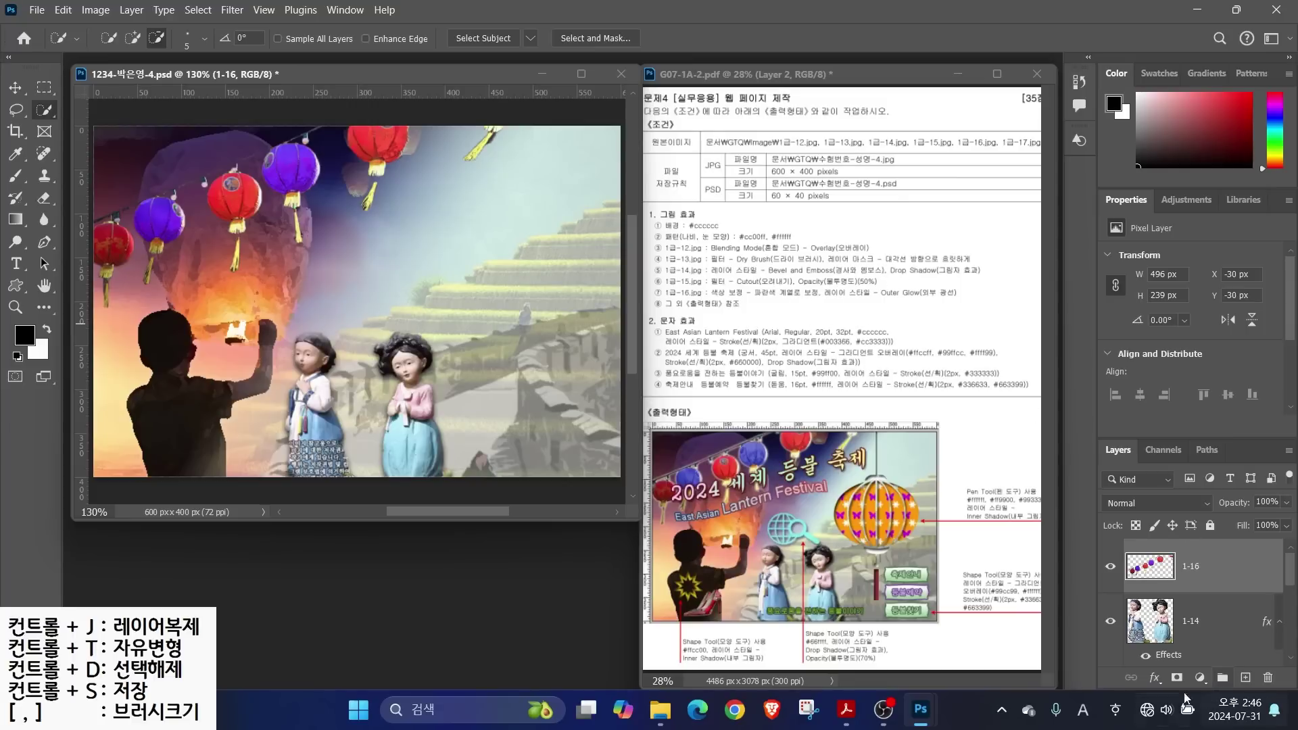
{"action": "left_click", "coordinate": [1154, 677]}
{"action": "left_click", "coordinate": [1167, 653]}
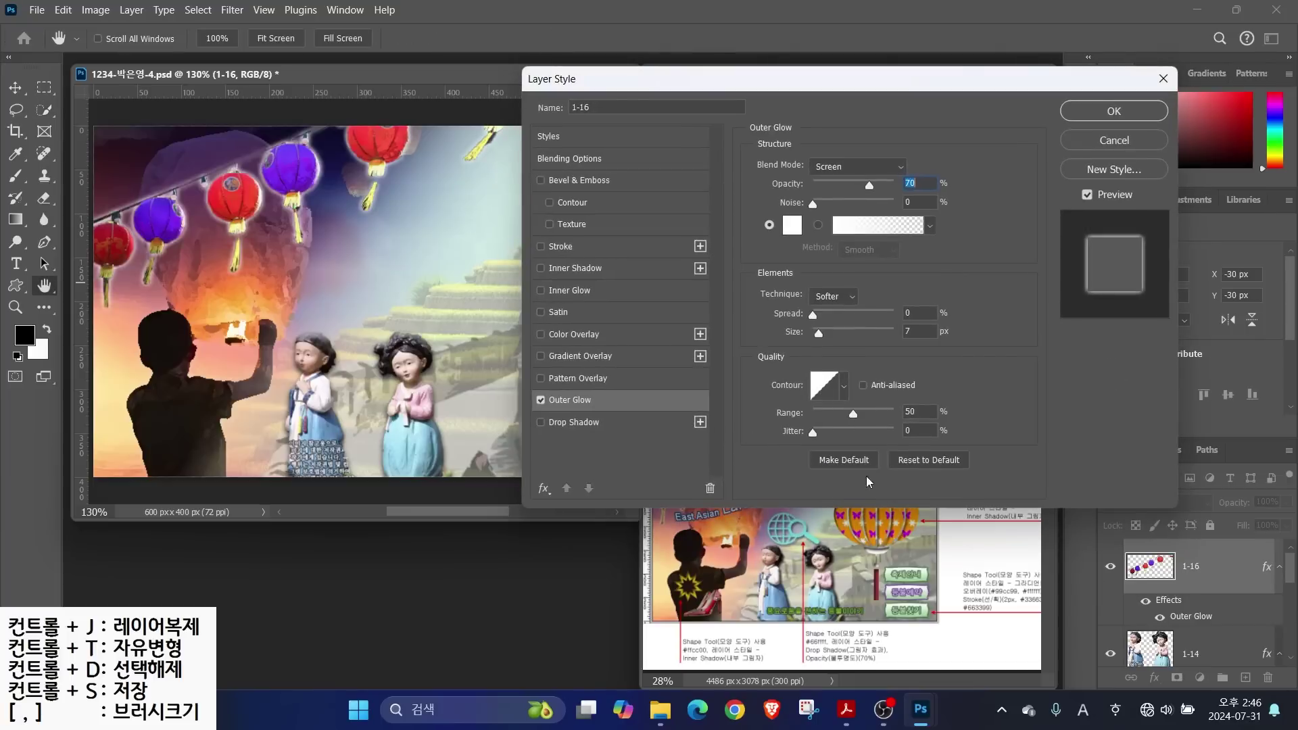
{"action": "left_click", "coordinate": [1082, 119]}
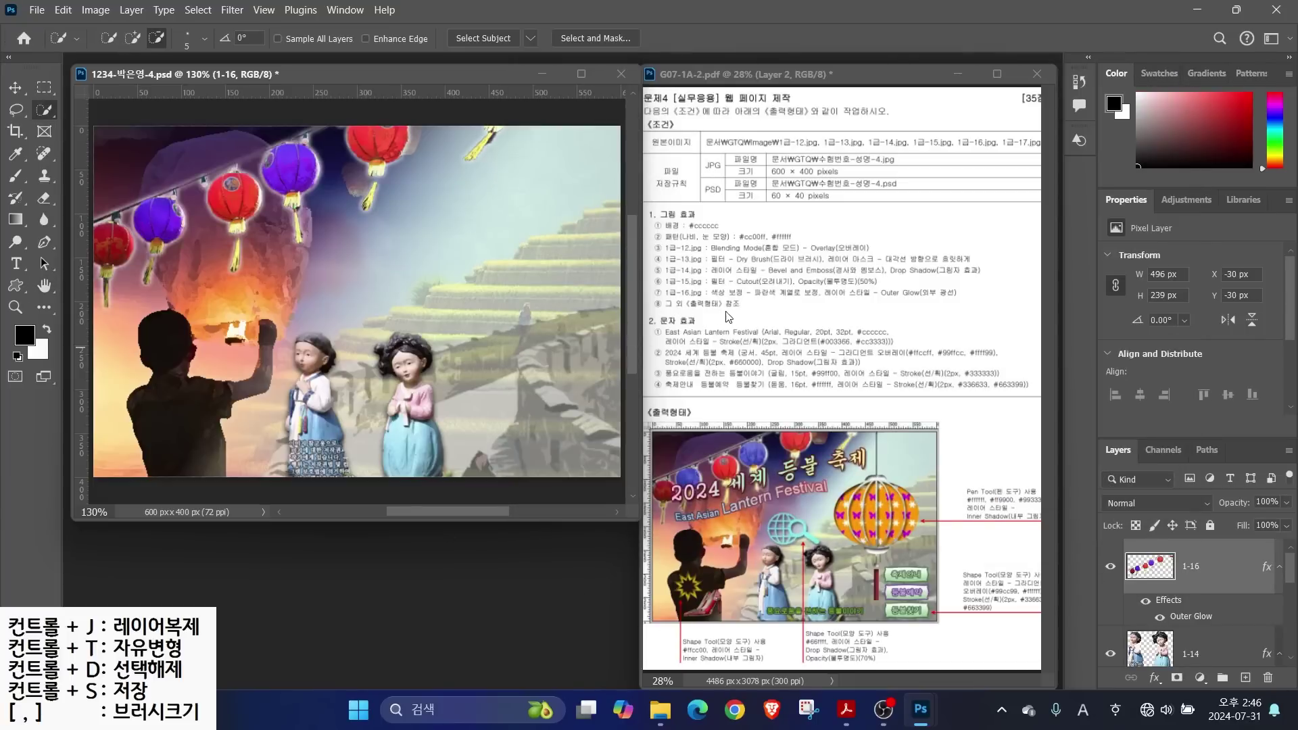
Open 1급-17.jpg and select the red shoe, refining the heel and upper-left edge with Lasso
{"action": "key", "text": "ctrl+o"}
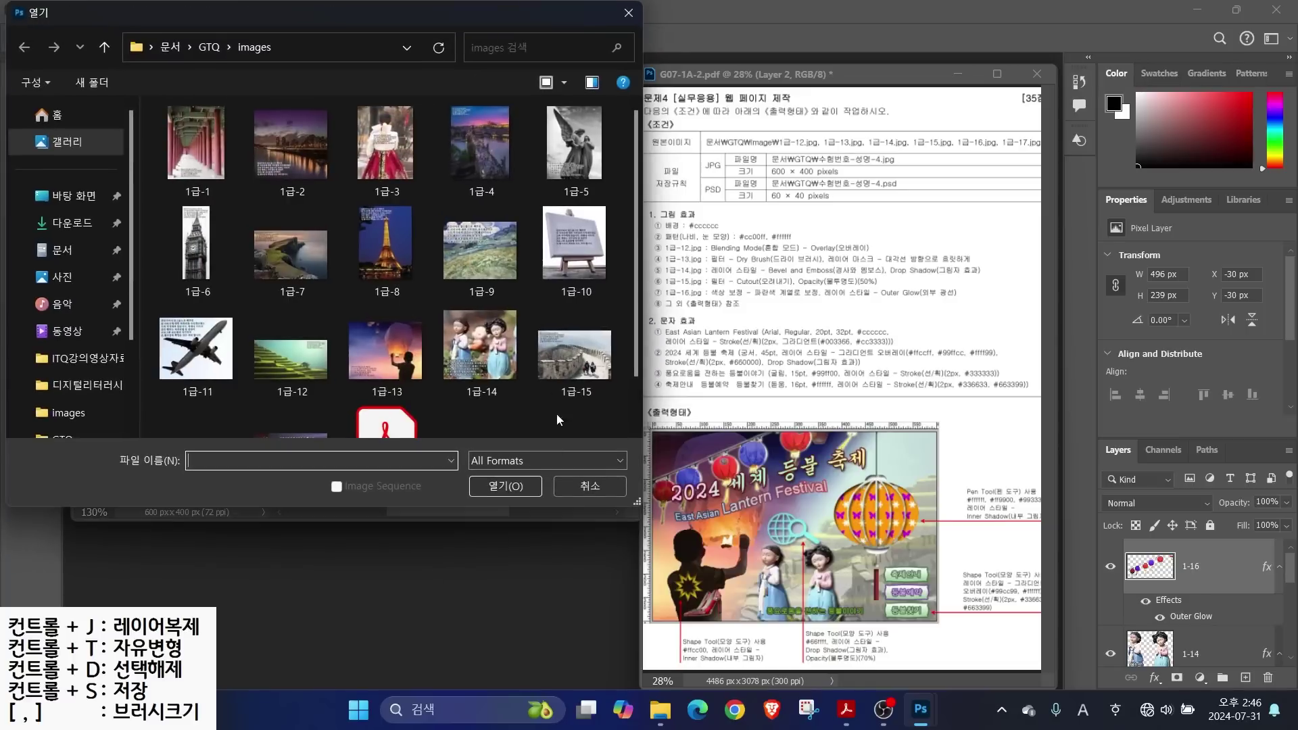
{"action": "scroll", "coordinate": [379, 304], "scroll_direction": "down", "scroll_amount": 1}
{"action": "double_click", "coordinate": [269, 406]}
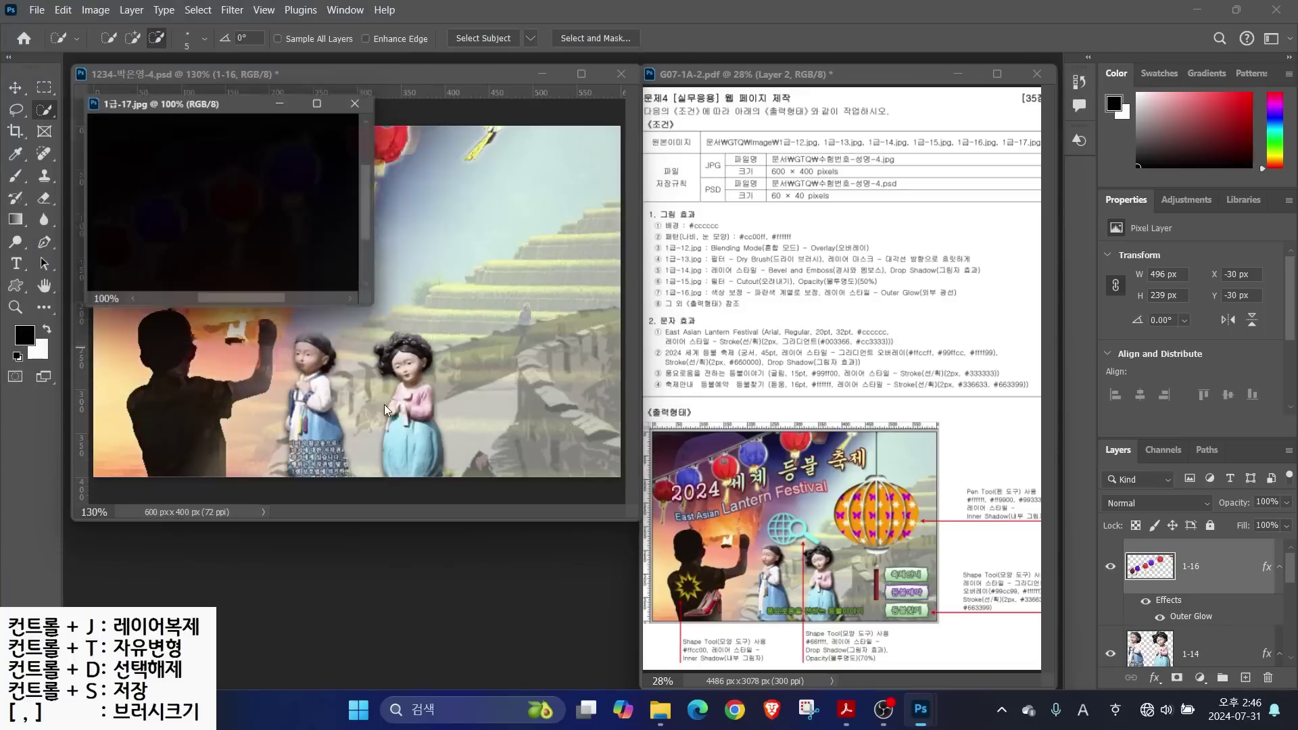
{"action": "left_click_drag", "start_coordinate": [212, 104], "coordinate": [657, 159]}
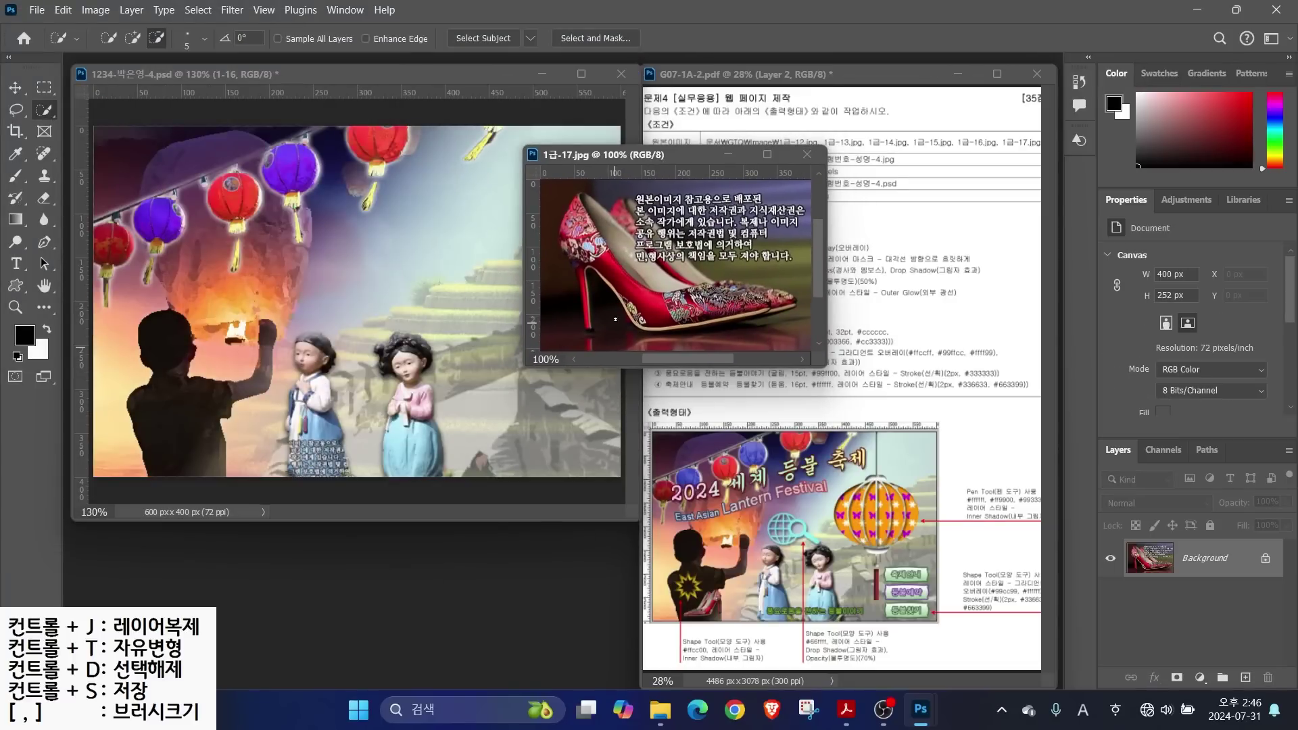
{"action": "left_click", "coordinate": [628, 259], "text": "alt"}
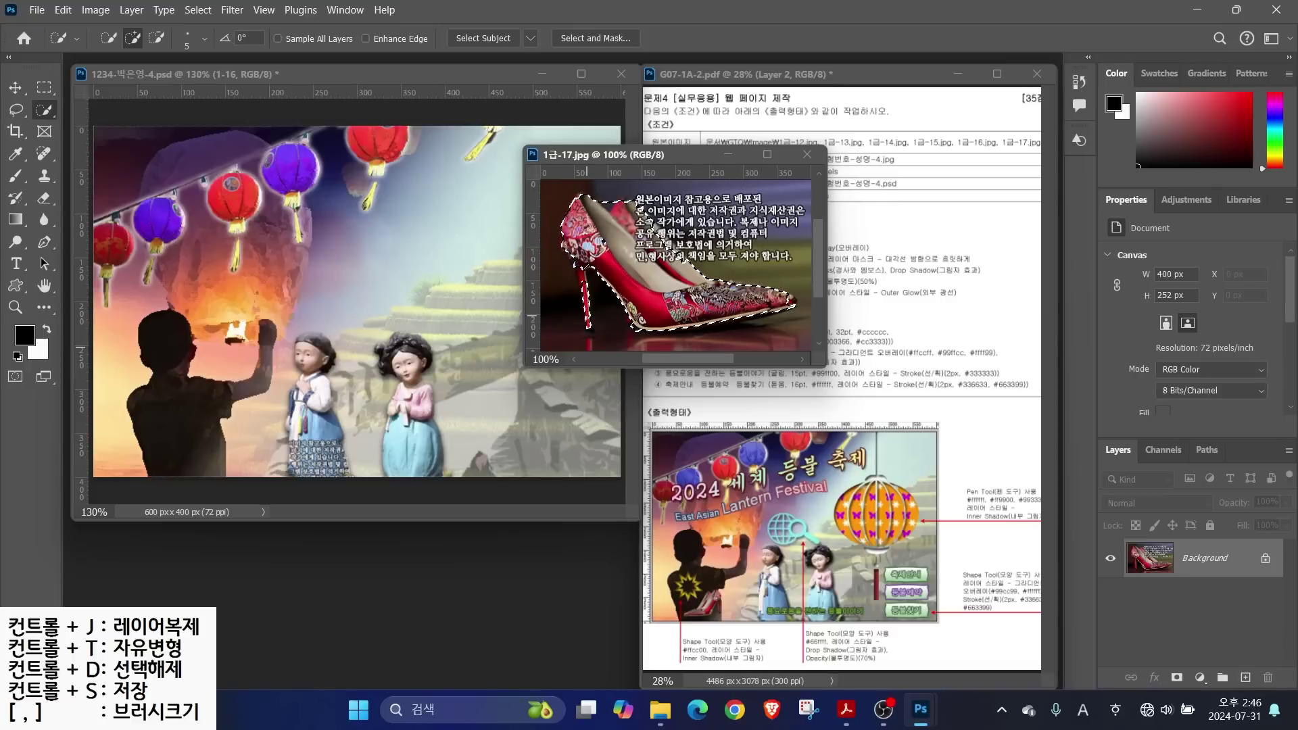
{"action": "left_click", "coordinate": [16, 109]}
{"action": "mouse_move", "coordinate": [563, 217]}
{"action": "left_mouse_down"}
{"action": "mouse_move", "coordinate": [558, 245]}
{"action": "mouse_move", "coordinate": [592, 291]}
{"action": "mouse_move", "coordinate": [577, 227]}
{"action": "mouse_move", "coordinate": [631, 200]}
{"action": "mouse_move", "coordinate": [706, 289]}
{"action": "left_mouse_up"}
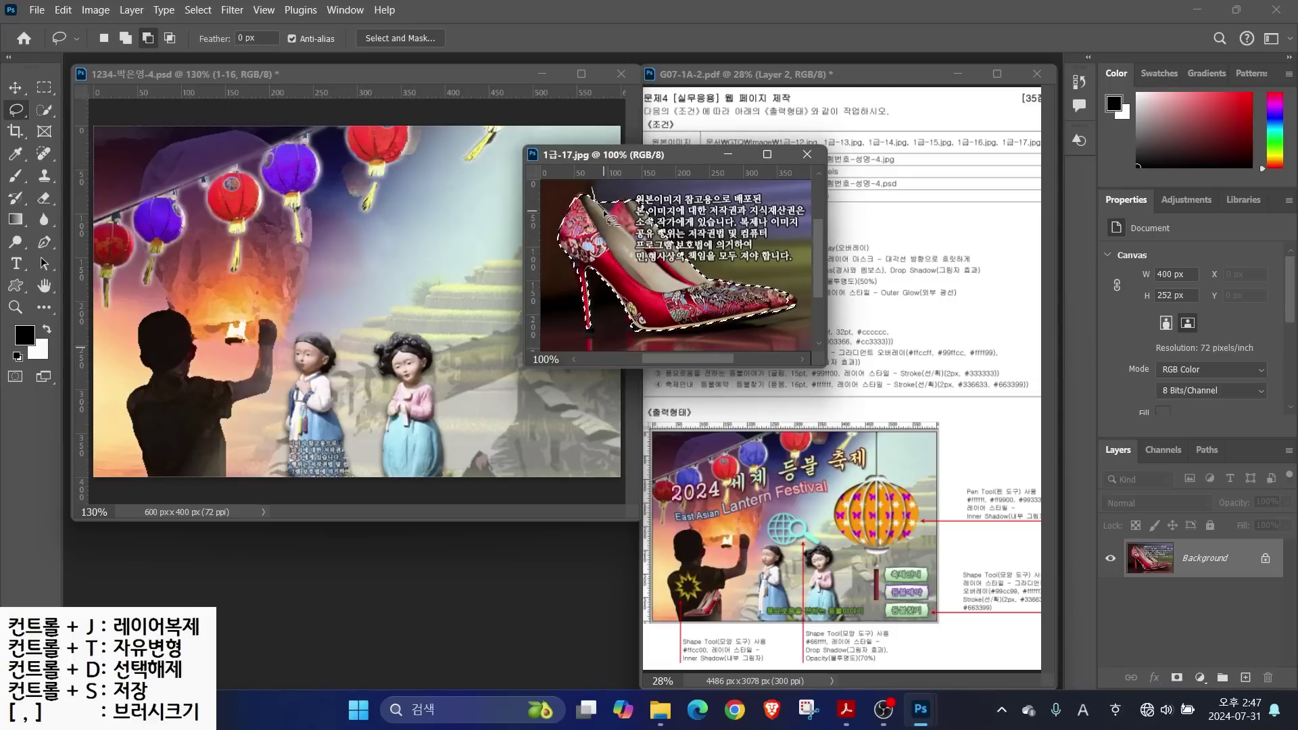
Drag the shoe into the poster, scale it to about 30%, tilt it, and place it at lower left
{"action": "key", "text": "v"}
{"action": "left_click_drag", "start_coordinate": [661, 235], "coordinate": [377, 259]}
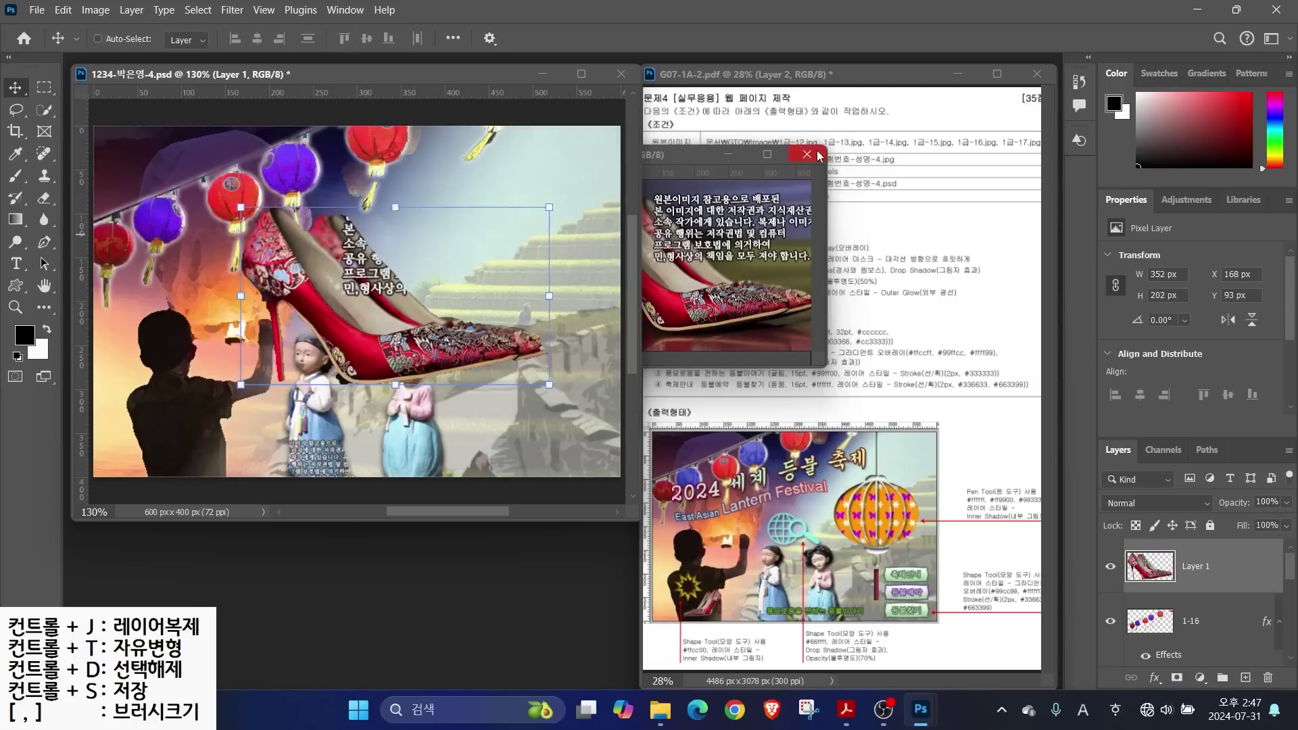
{"action": "left_click_drag", "start_coordinate": [549, 207], "coordinate": [135, 399]}
{"action": "left_click_drag", "start_coordinate": [219, 423], "coordinate": [223, 435]}
{"action": "left_click_drag", "start_coordinate": [251, 404], "coordinate": [226, 400]}
{"action": "left_click_drag", "start_coordinate": [208, 445], "coordinate": [209, 451]}
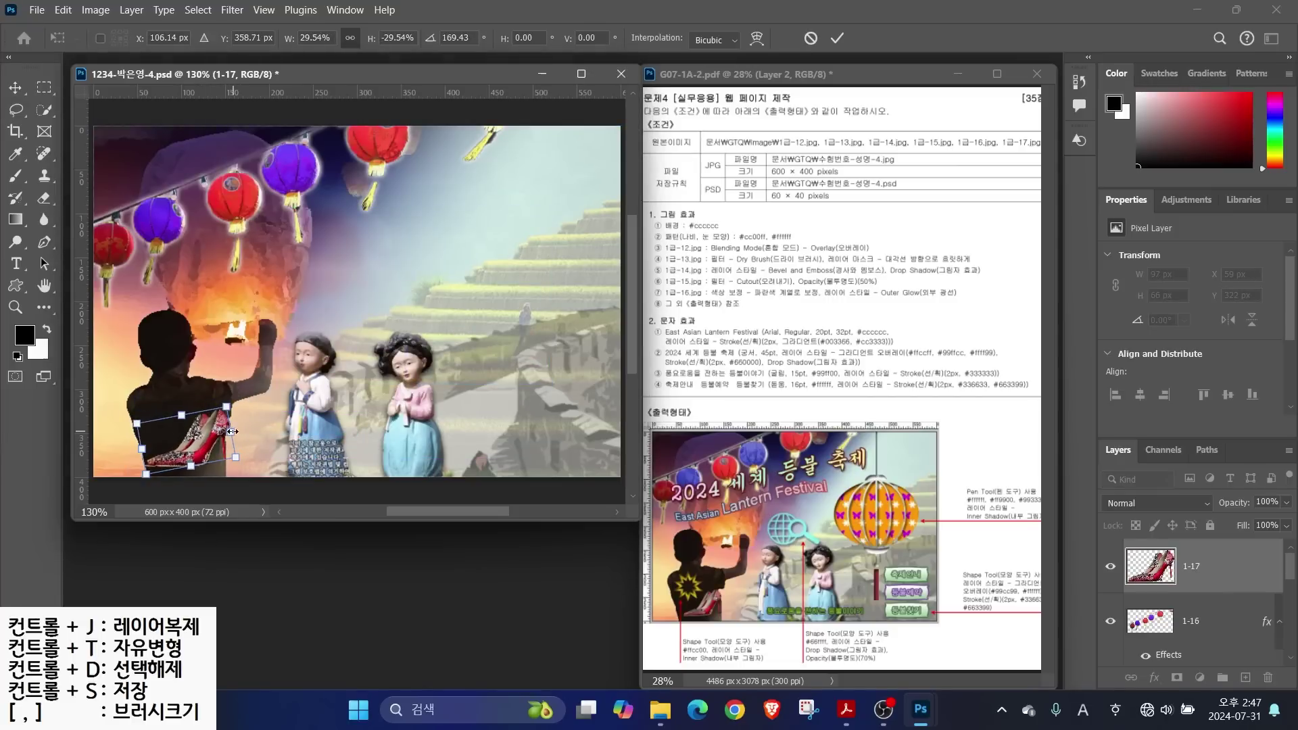
{"action": "key", "text": "Return"}
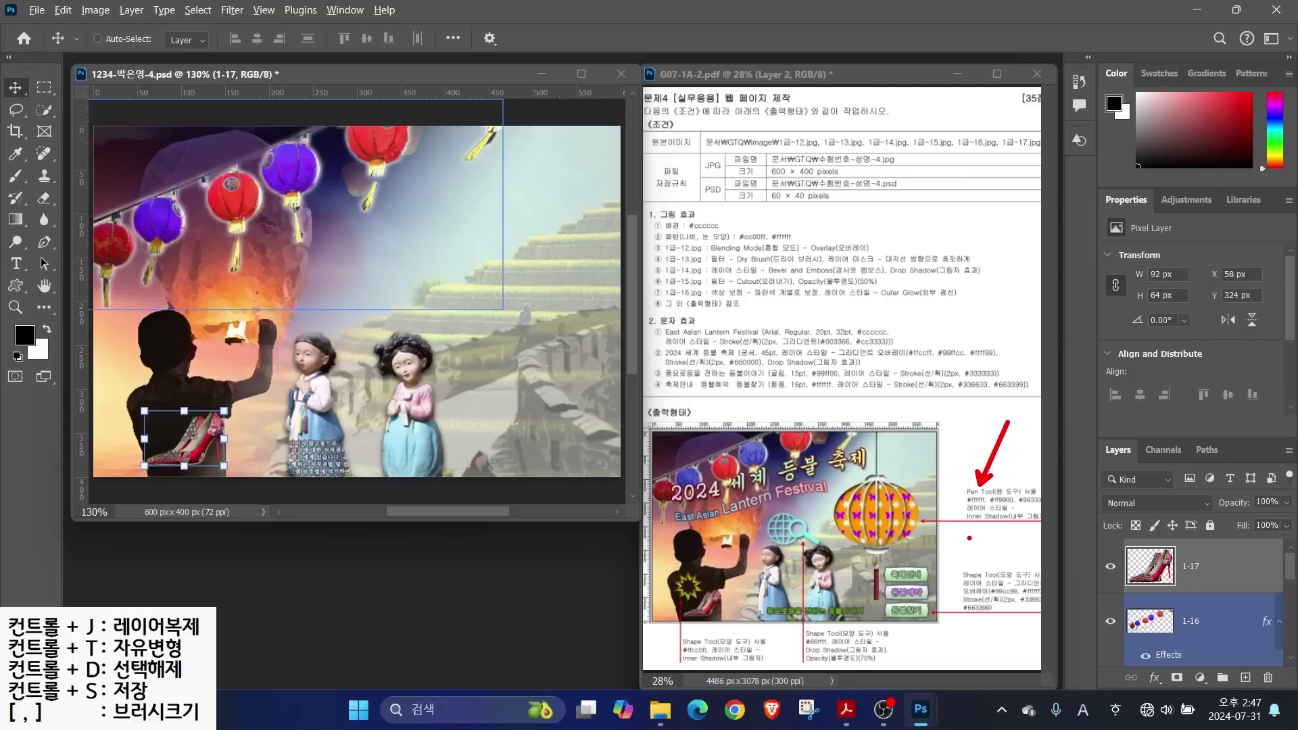
{"action": "left_click_drag", "start_coordinate": [968, 506], "coordinate": [1073, 505]}
{"action": "mouse_move", "coordinate": [914, 533]}
{"action": "left_mouse_down"}
{"action": "mouse_move", "coordinate": [833, 512]}
{"action": "mouse_move", "coordinate": [835, 492]}
{"action": "mouse_move", "coordinate": [935, 518]}
{"action": "left_mouse_up"}
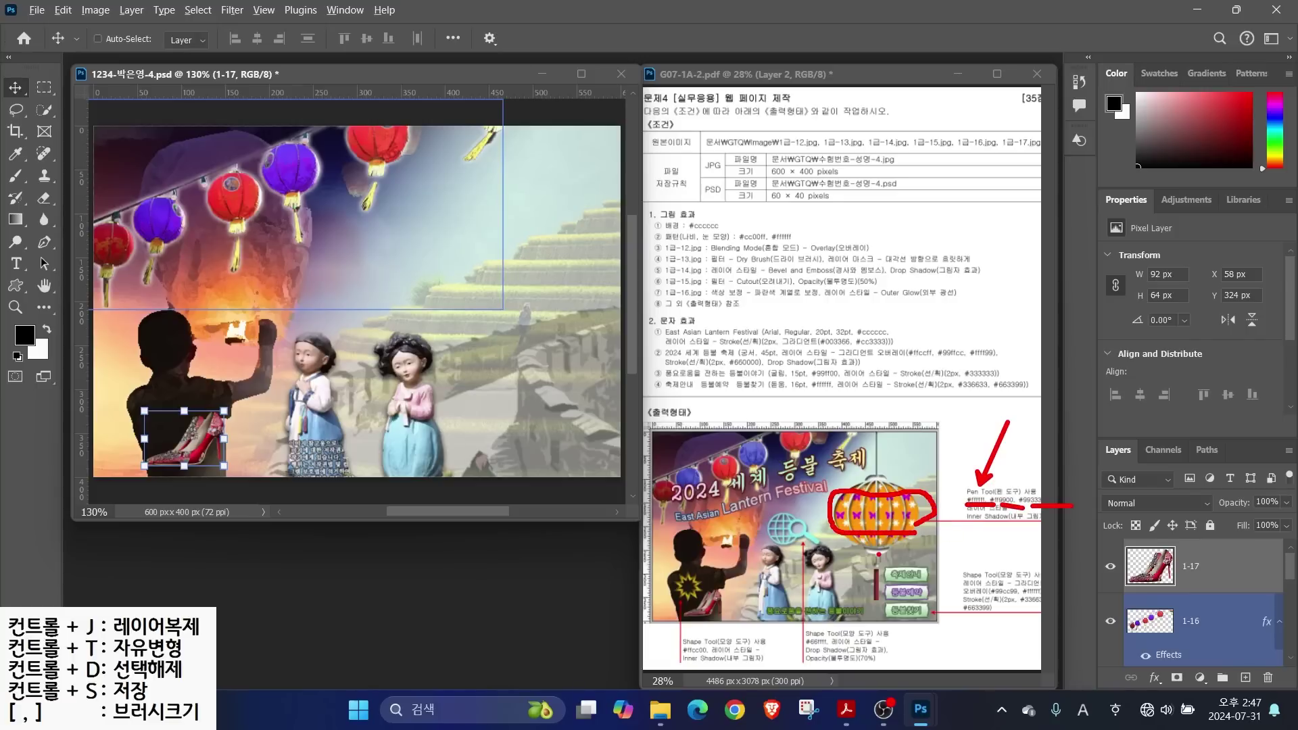
{"action": "left_click_drag", "start_coordinate": [874, 466], "coordinate": [839, 428]}
{"action": "left_click_drag", "start_coordinate": [860, 551], "coordinate": [826, 564]}
{"action": "left_click_drag", "start_coordinate": [836, 618], "coordinate": [869, 583]}
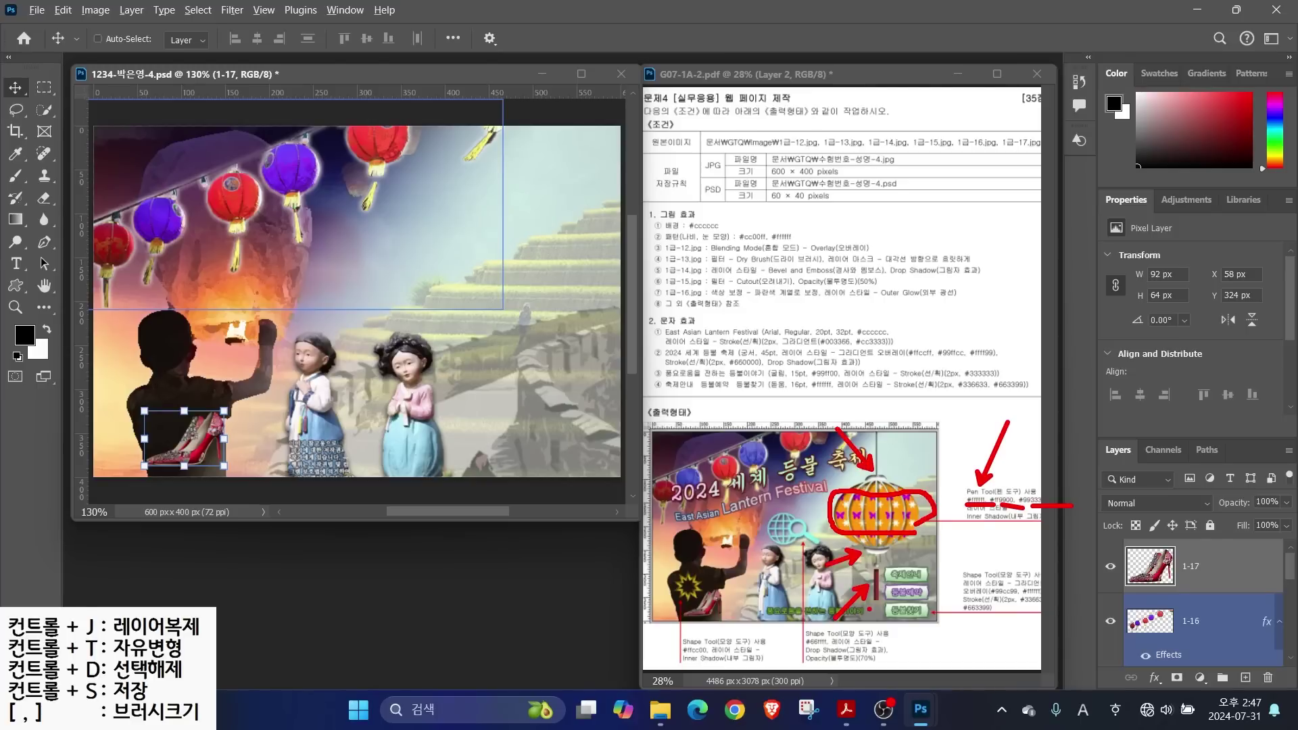
{"action": "key", "text": "Escape"}
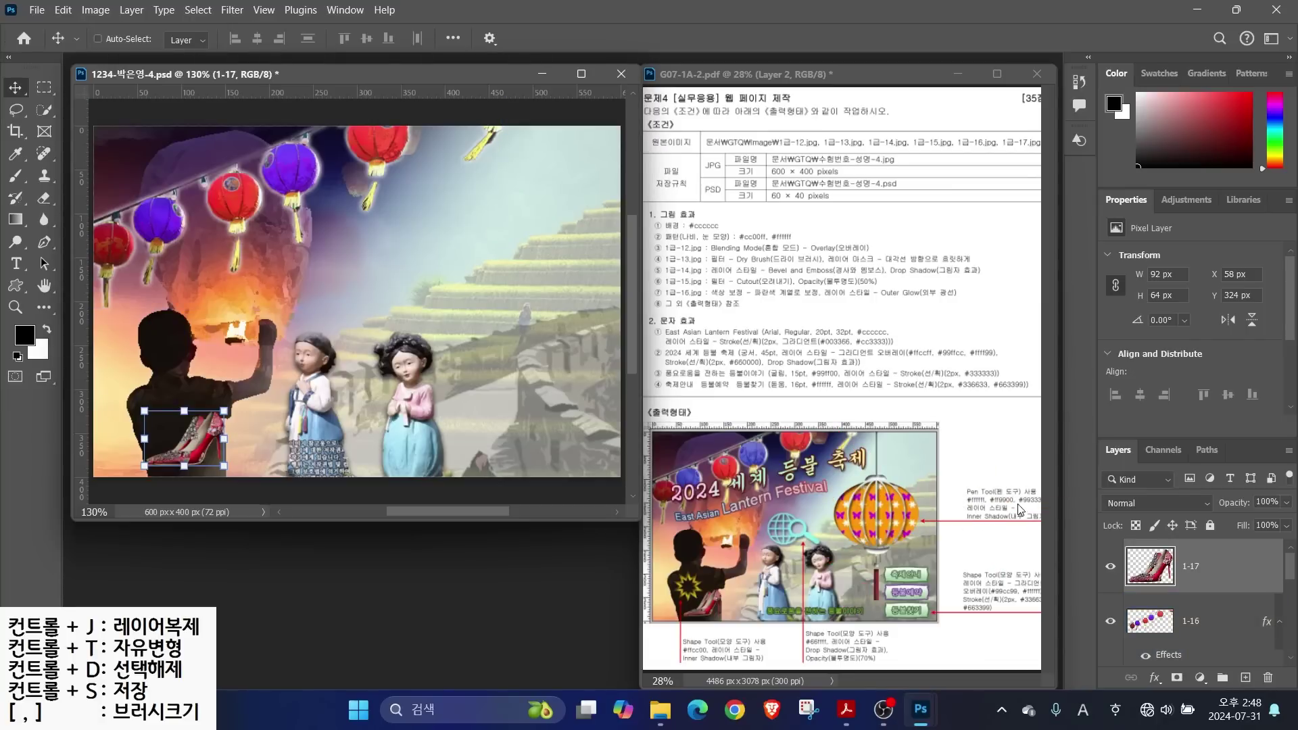
Hide the poster's shoe, lanterns, doll and remaining photo layers to get a blank canvas
{"action": "left_click", "coordinate": [1110, 566]}
{"action": "left_click", "coordinate": [1110, 620]}
{"action": "scroll", "coordinate": [1122, 611], "scroll_direction": "down", "scroll_amount": 3}
{"action": "scroll", "coordinate": [1122, 611], "scroll_direction": "up", "scroll_amount": 1}
{"action": "left_click", "coordinate": [1122, 610]}
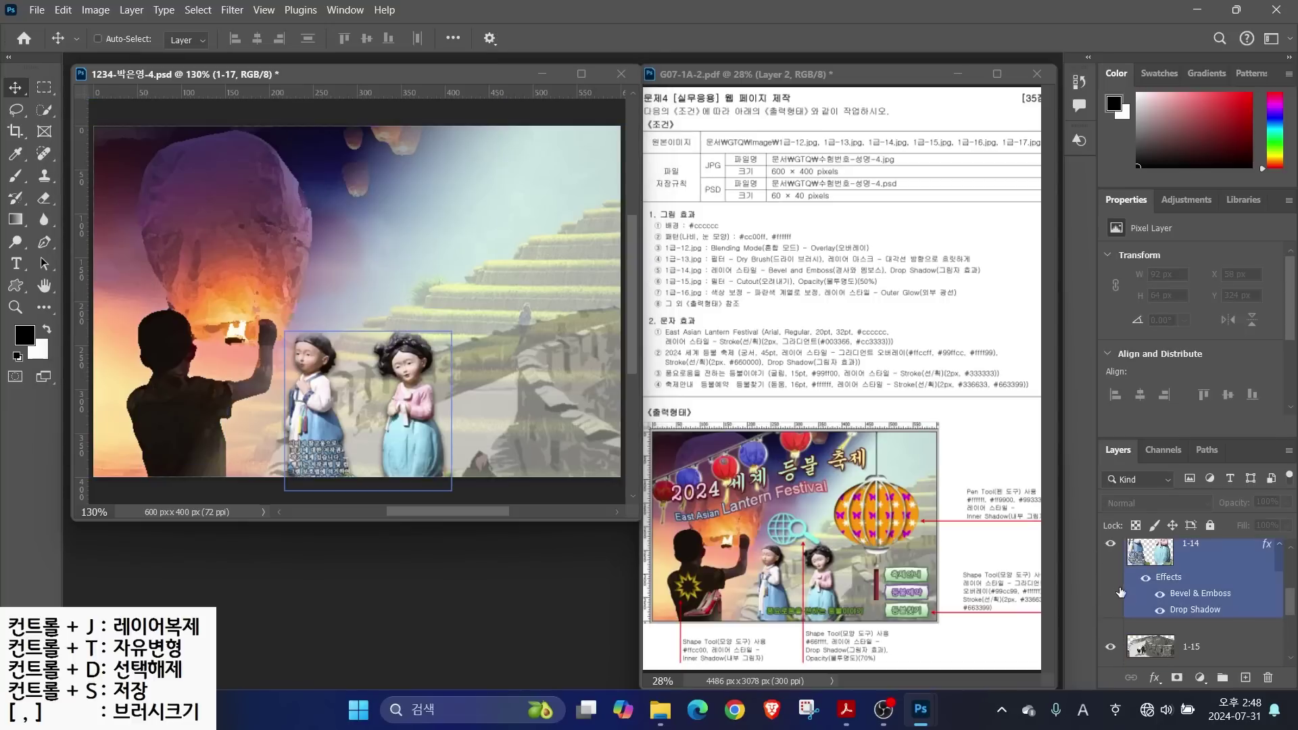
{"action": "scroll", "coordinate": [1109, 641], "scroll_direction": "down", "scroll_amount": 3}
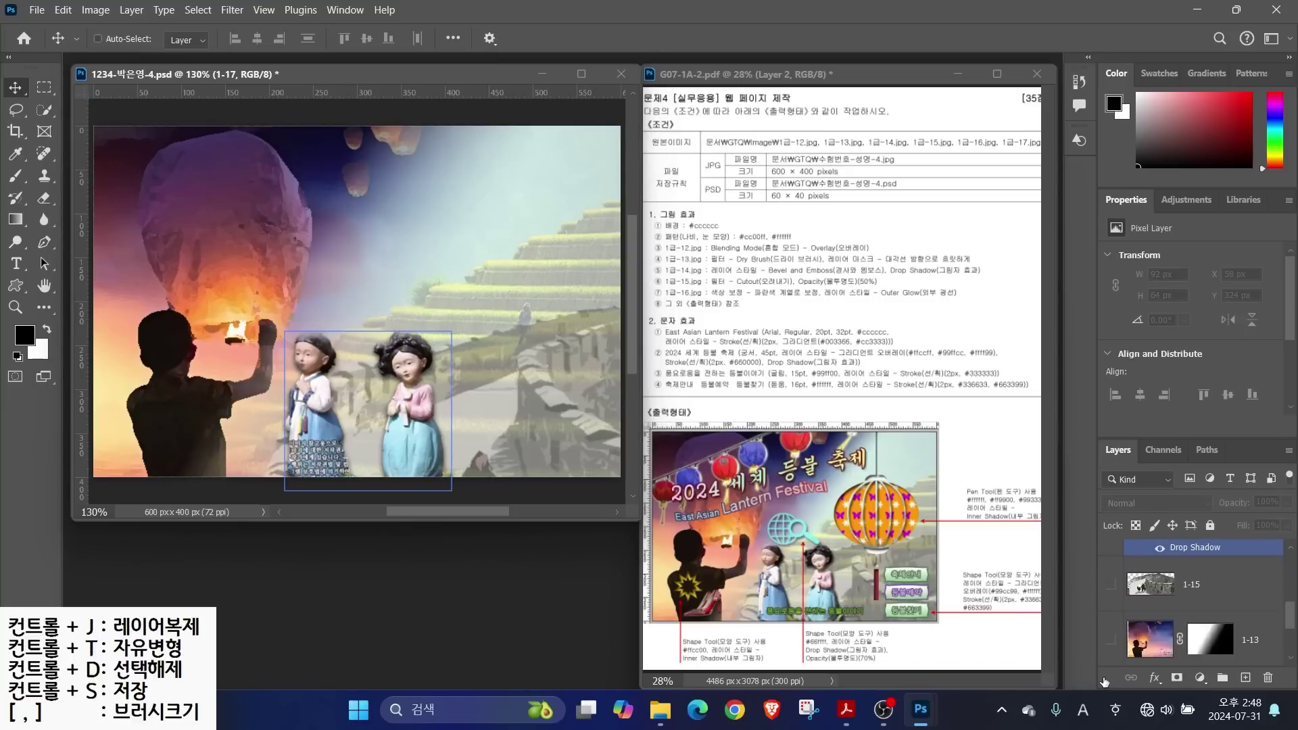
{"action": "left_click", "coordinate": [1111, 636]}
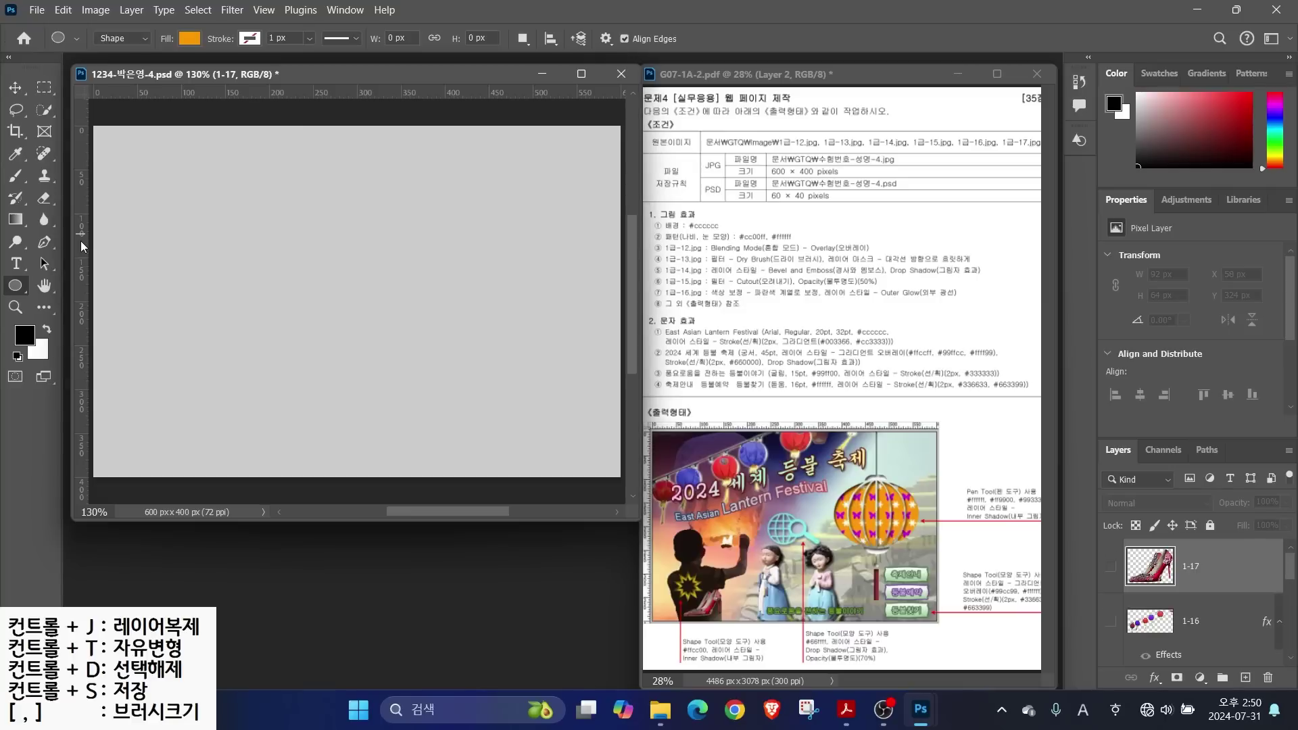
Drag two vertical guides from the ruler, one near the canvas middle and one to its right
{"action": "left_click_drag", "start_coordinate": [81, 246], "coordinate": [401, 281]}
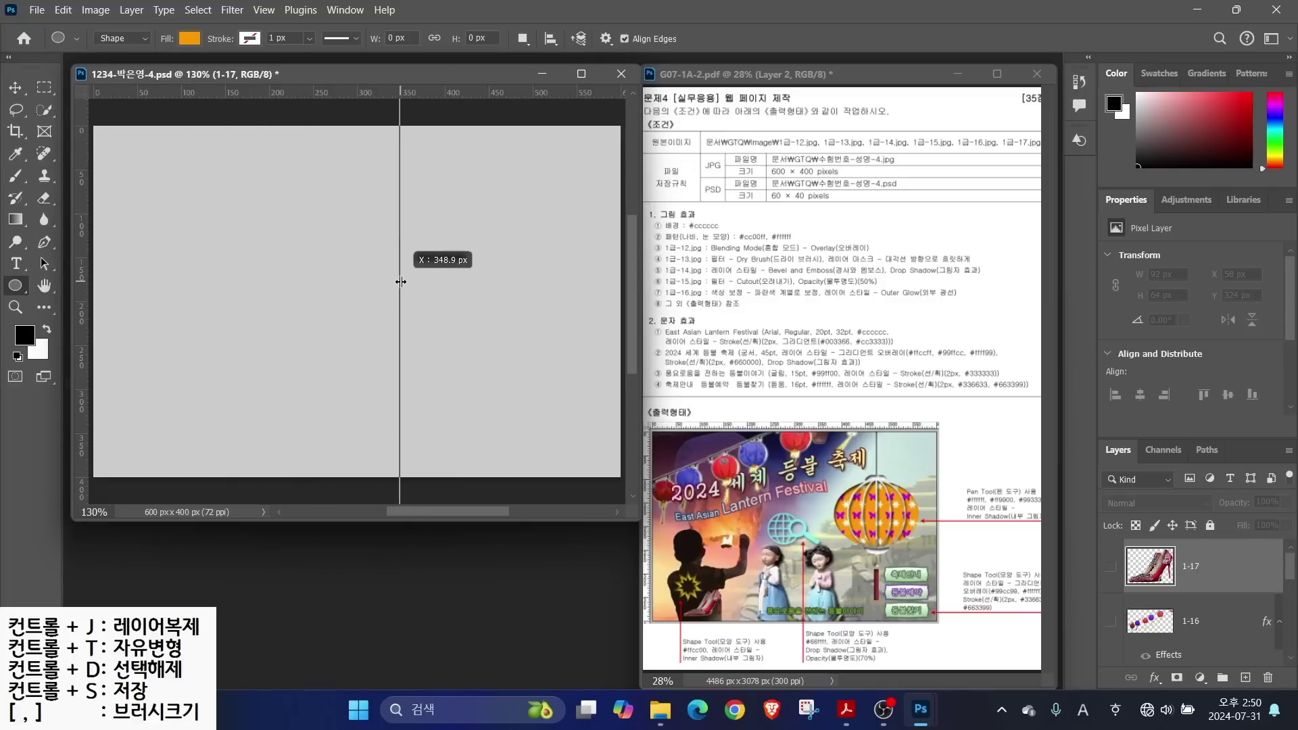
{"action": "left_click_drag", "start_coordinate": [401, 282], "coordinate": [401, 285]}
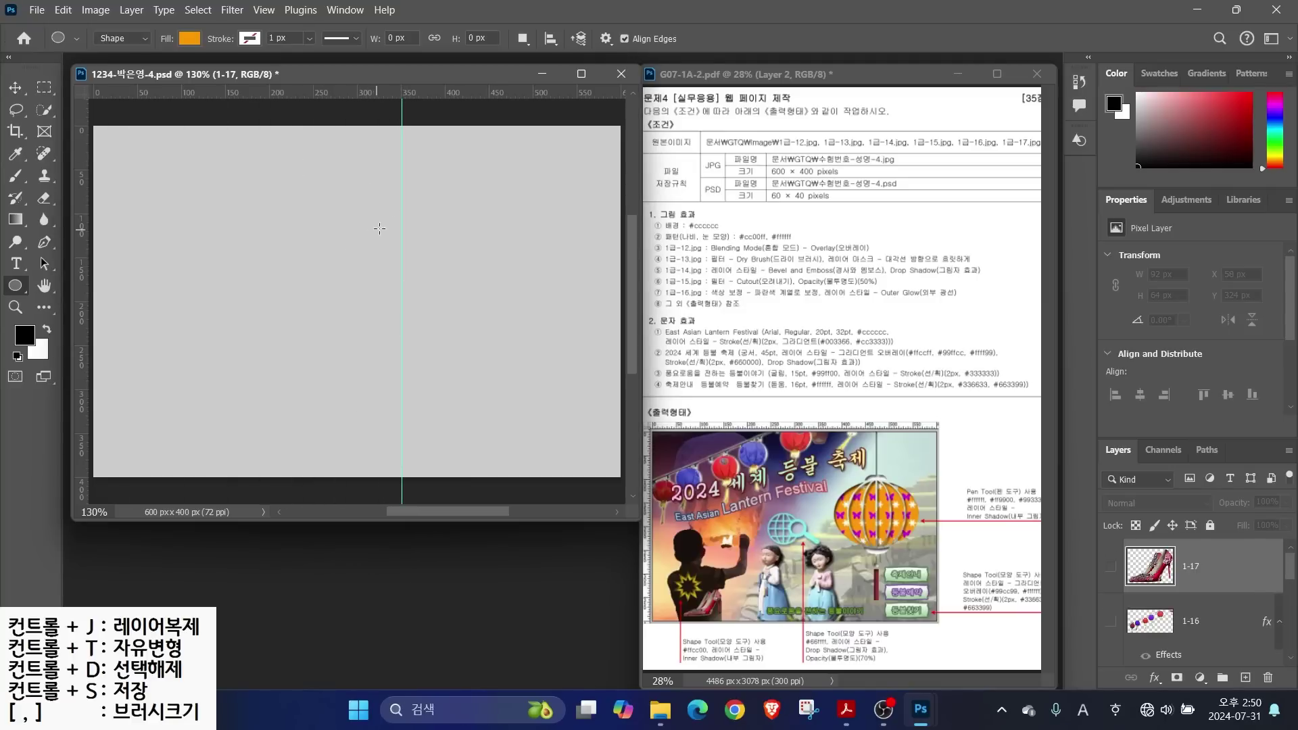
{"action": "key", "text": "alt"}
{"action": "mouse_move", "coordinate": [886, 481]}
{"action": "left_mouse_down"}
{"action": "mouse_move", "coordinate": [834, 501]}
{"action": "mouse_move", "coordinate": [843, 533]}
{"action": "mouse_move", "coordinate": [924, 533]}
{"action": "mouse_move", "coordinate": [887, 477]}
{"action": "mouse_move", "coordinate": [837, 498]}
{"action": "mouse_move", "coordinate": [846, 528]}
{"action": "mouse_move", "coordinate": [894, 530]}
{"action": "mouse_move", "coordinate": [866, 487]}
{"action": "mouse_move", "coordinate": [862, 530]}
{"action": "left_mouse_up"}
{"action": "key", "text": "Escape"}
{"action": "left_click_drag", "start_coordinate": [79, 253], "coordinate": [504, 360]}
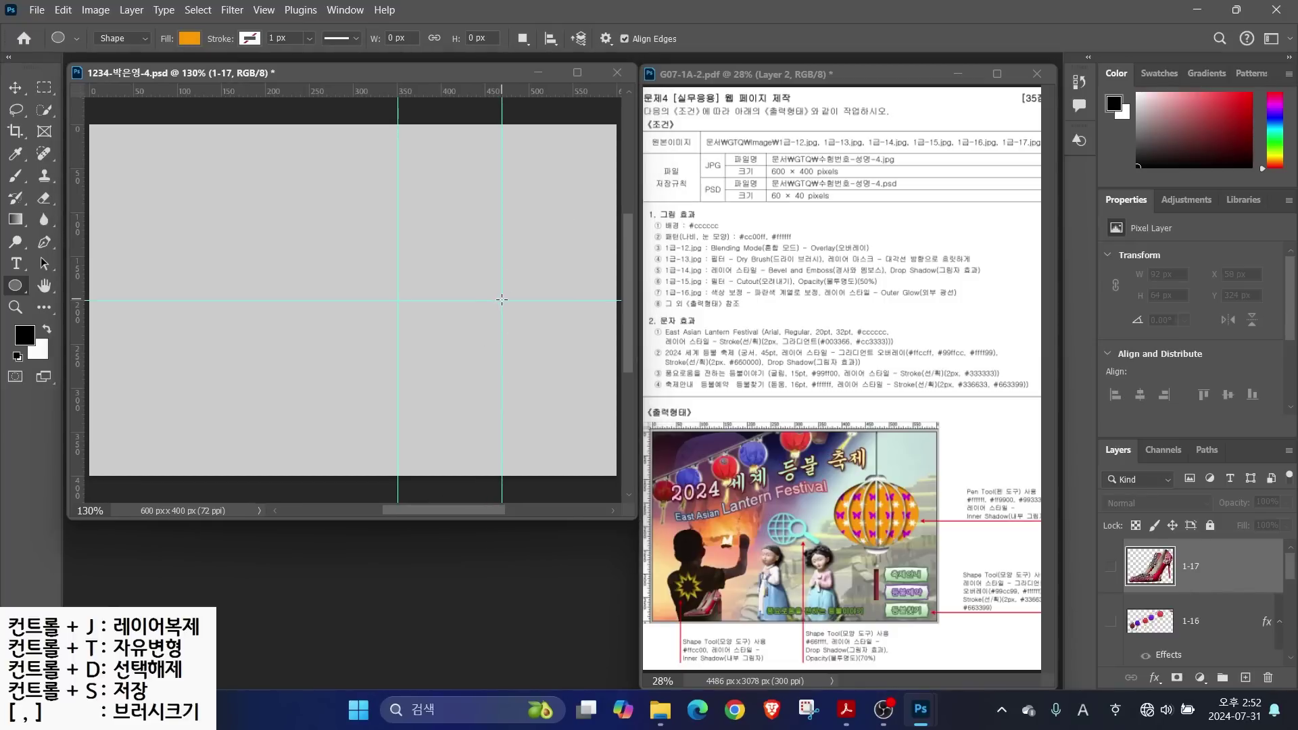
Draw a 215 × 156 px orange ellipse centred on the guides
{"action": "left_click_drag", "start_coordinate": [502, 300], "coordinate": [596, 369]}
{"action": "key", "text": "Return"}
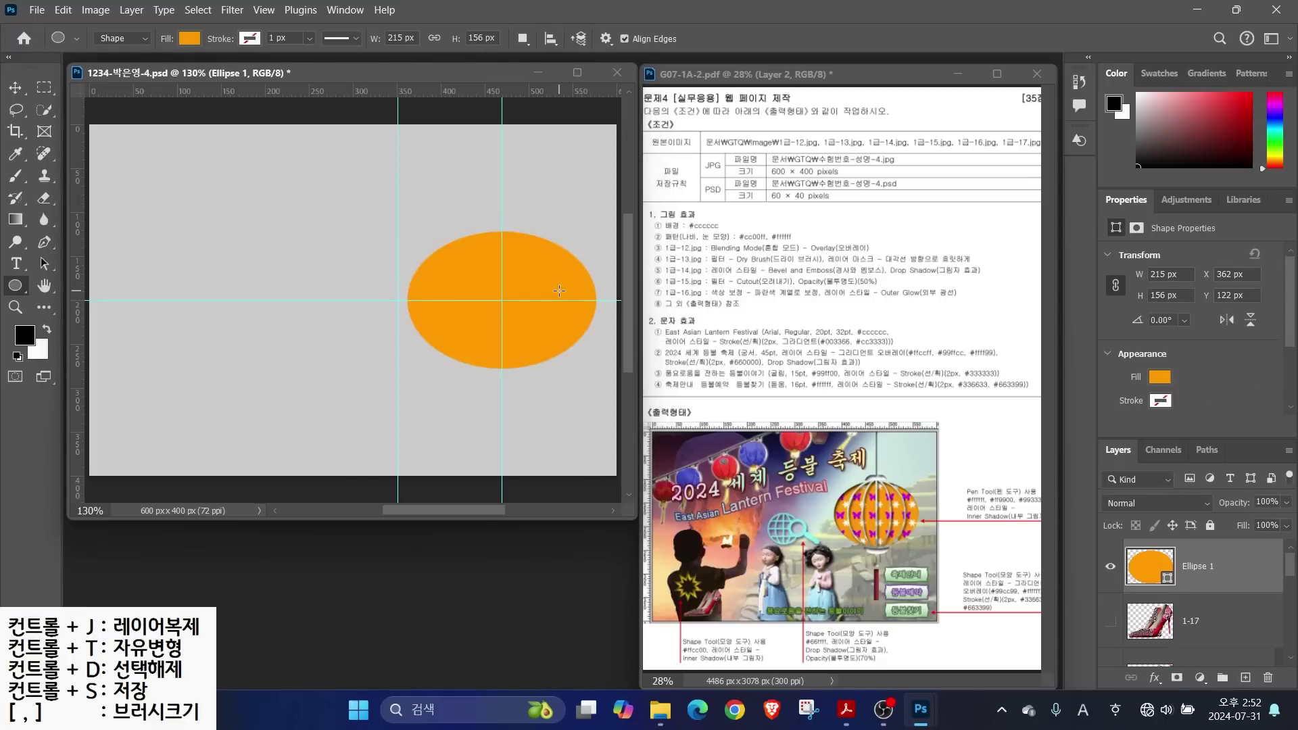
{"action": "left_click", "coordinate": [525, 41]}
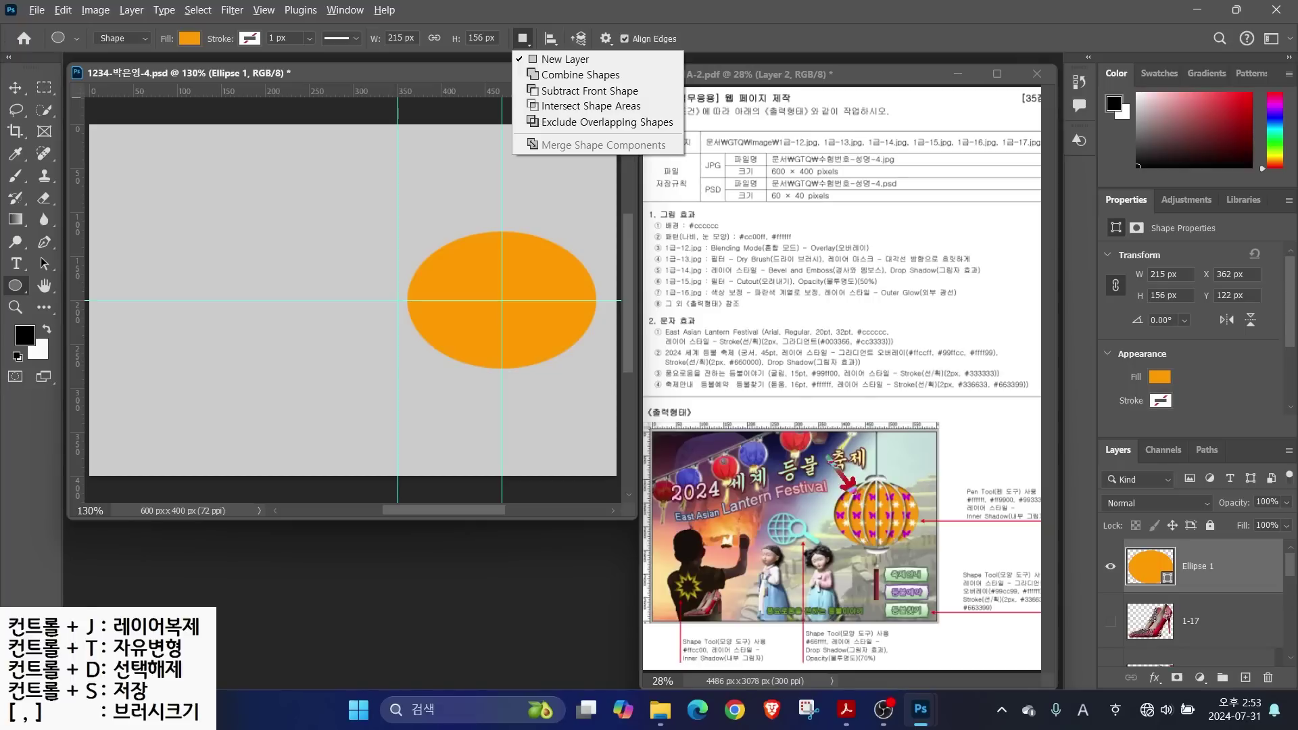
{"action": "key", "text": "Escape"}
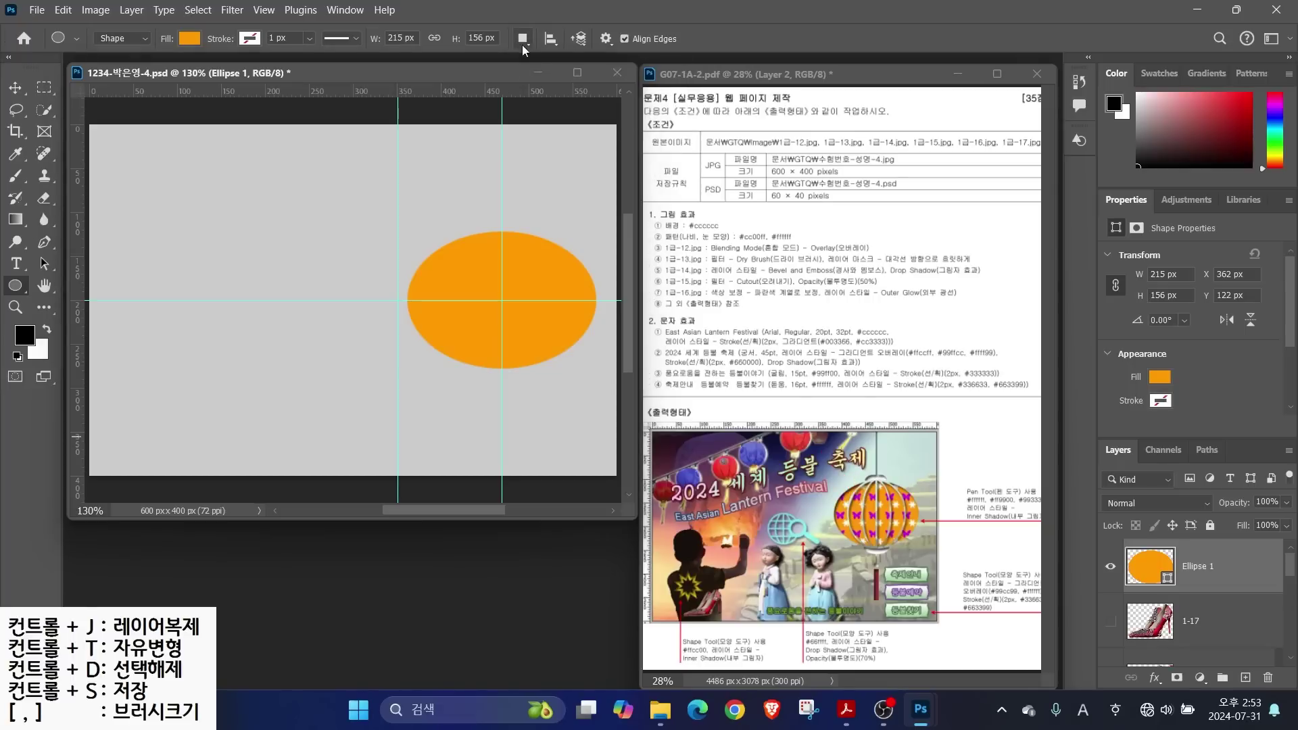
Subtract a narrow ellipse from the orange shape's middle, leaving two crescents
{"action": "left_click", "coordinate": [523, 39]}
{"action": "left_click", "coordinate": [560, 92]}
{"action": "left_click", "coordinate": [523, 38]}
{"action": "left_click", "coordinate": [568, 90]}
{"action": "left_click", "coordinate": [528, 39]}
{"action": "left_click", "coordinate": [569, 91]}
{"action": "left_click", "coordinate": [1211, 619]}
{"action": "left_click", "coordinate": [1167, 565]}
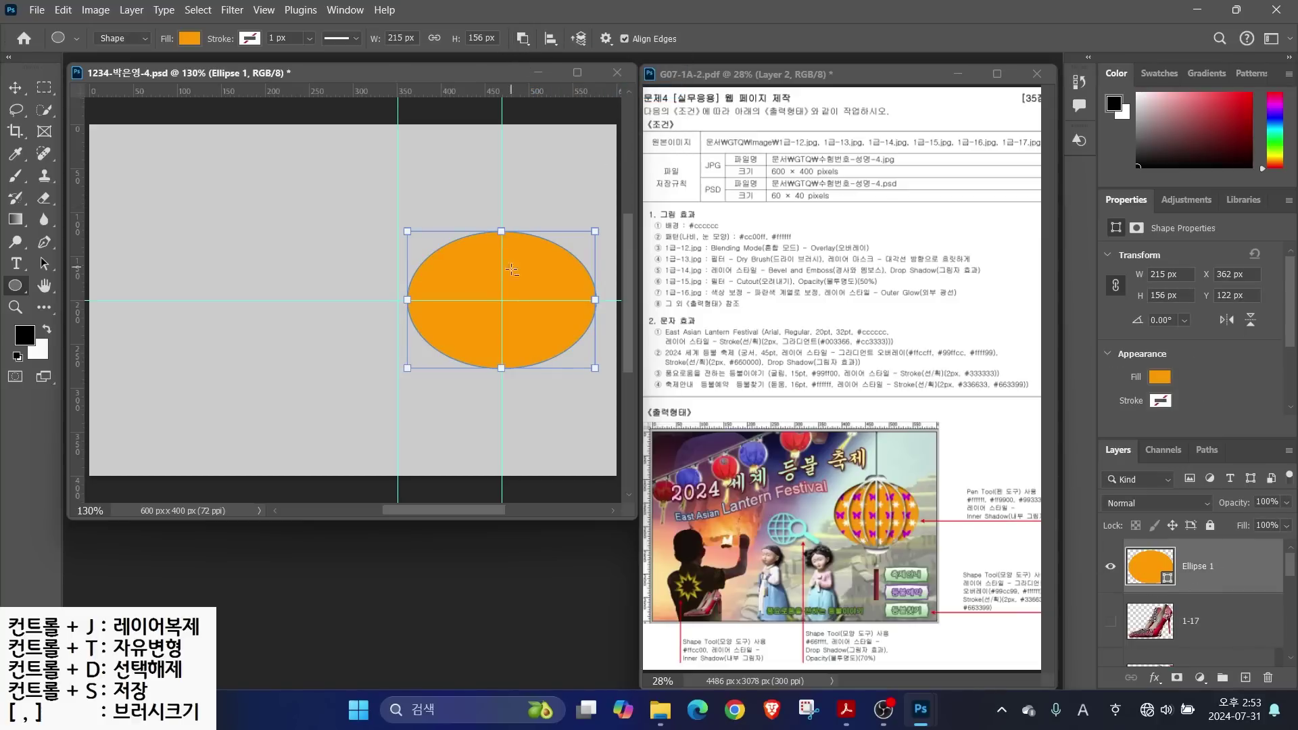
{"action": "left_click_drag", "start_coordinate": [501, 301], "coordinate": [571, 369]}
{"action": "key", "text": "Return"}
Add a rounder ellipse back between the crescents using Combine Shapes
{"action": "left_click", "coordinate": [522, 39]}
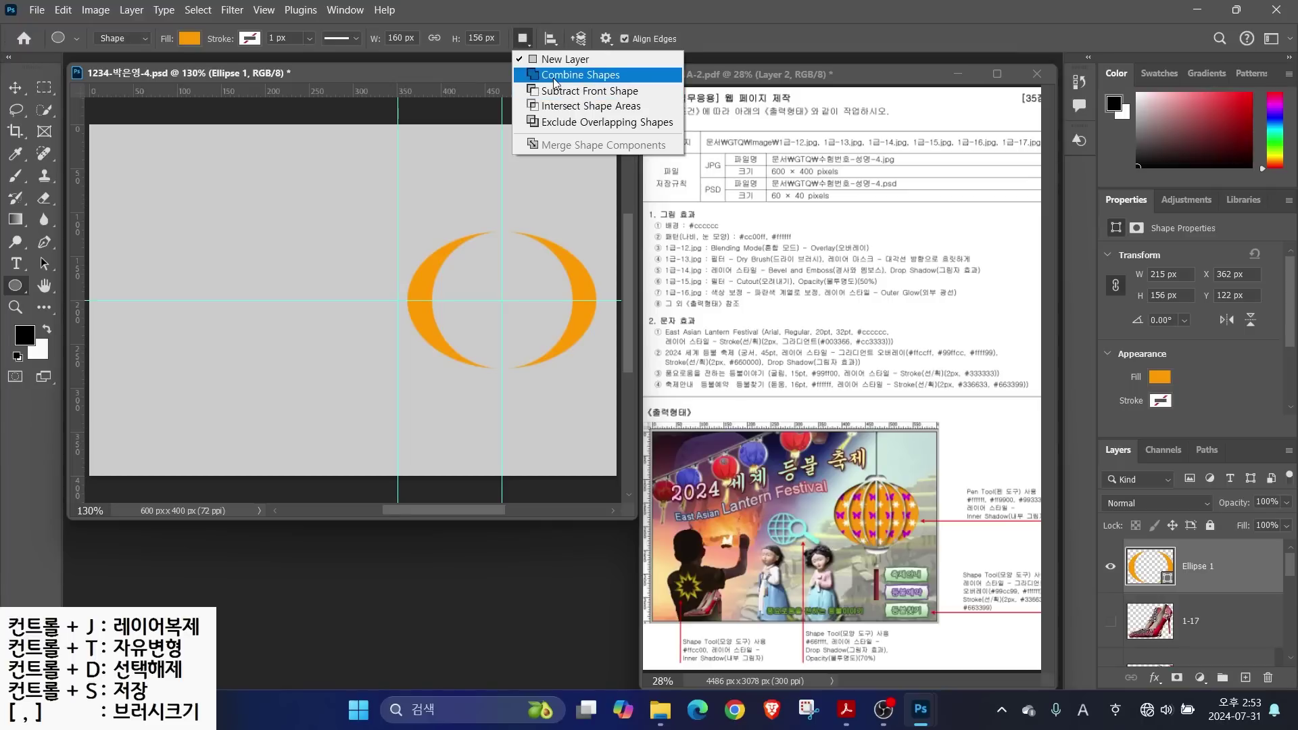
{"action": "left_click", "coordinate": [554, 76]}
{"action": "left_click", "coordinate": [523, 39]}
{"action": "left_click", "coordinate": [532, 61]}
{"action": "left_click", "coordinate": [1195, 621]}
{"action": "left_click", "coordinate": [1208, 565]}
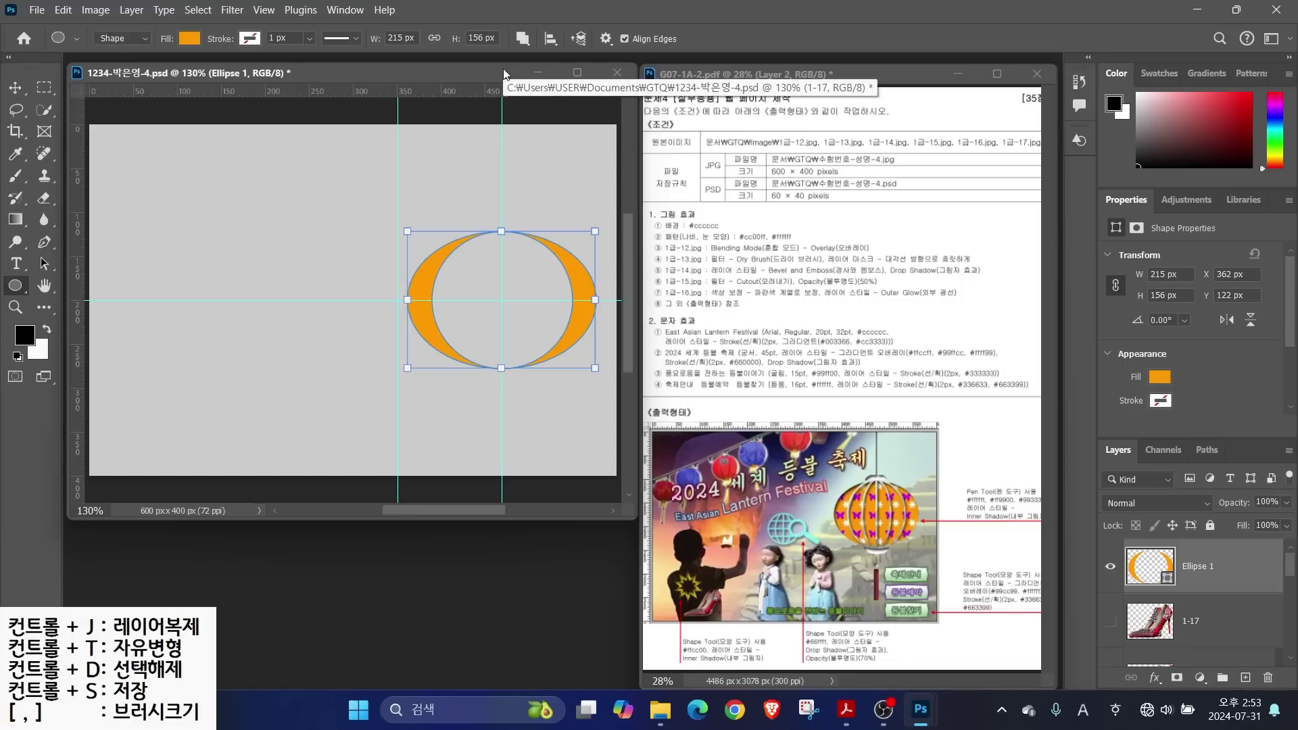
{"action": "left_click_drag", "start_coordinate": [501, 302], "coordinate": [564, 366]}
{"action": "key", "text": "Return"}
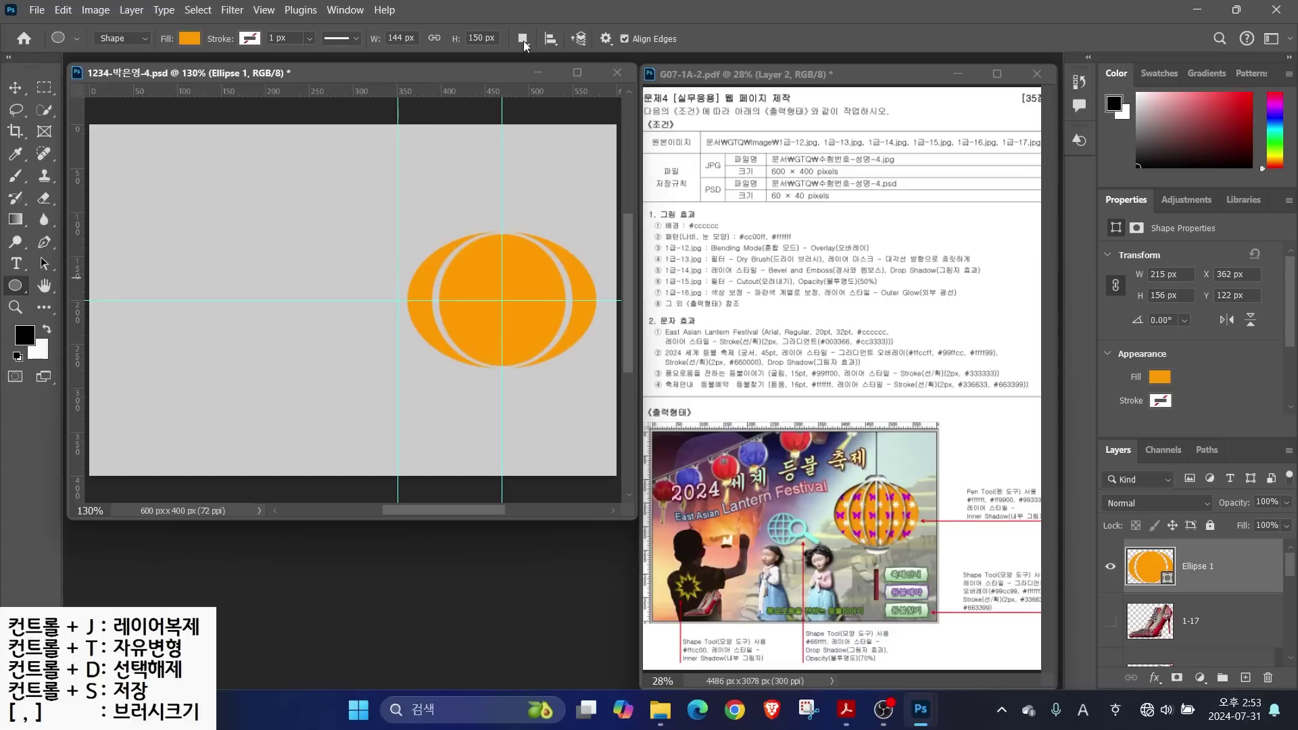
Subtract a narrower ellipse from the centre, leaving striped orange bands
{"action": "left_click", "coordinate": [524, 41]}
{"action": "left_click", "coordinate": [553, 97]}
{"action": "left_click", "coordinate": [524, 38]}
{"action": "left_click", "coordinate": [554, 95]}
{"action": "left_click", "coordinate": [1194, 616]}
{"action": "left_click", "coordinate": [1214, 570]}
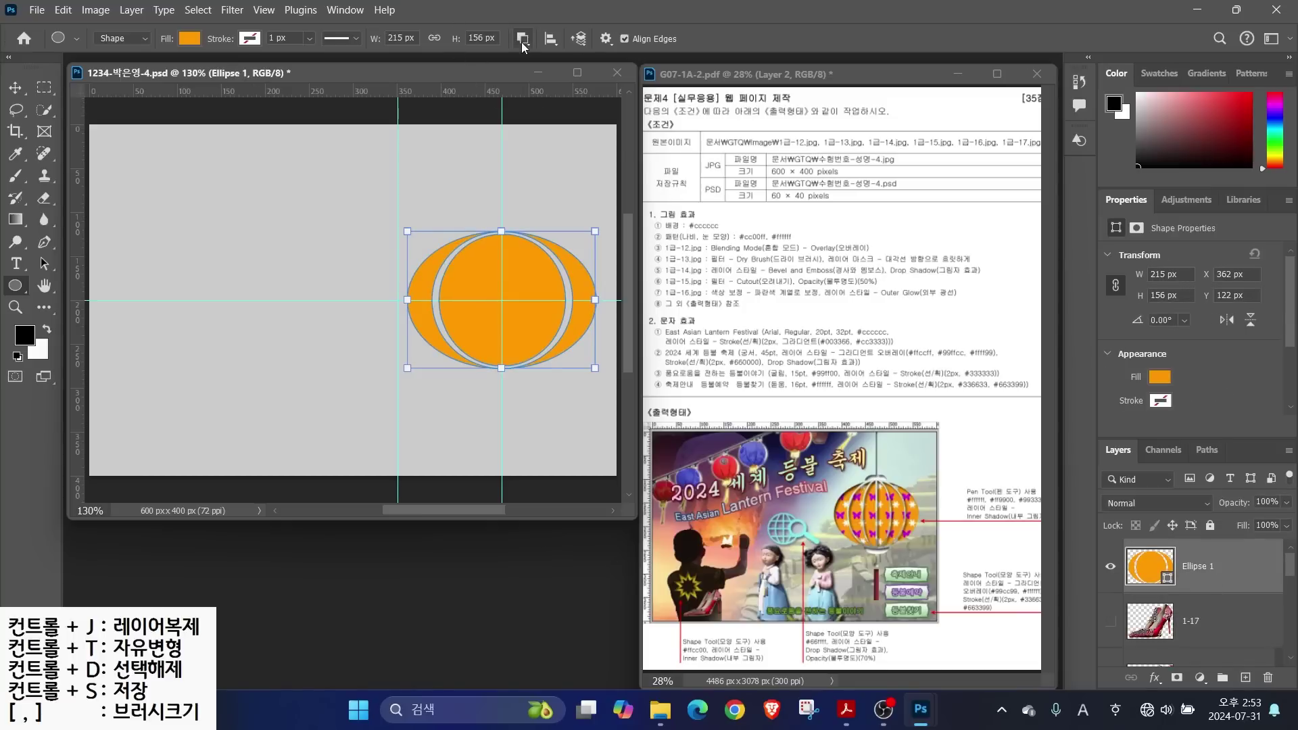
{"action": "left_click_drag", "start_coordinate": [501, 301], "coordinate": [540, 368]}
{"action": "key", "text": "Return"}
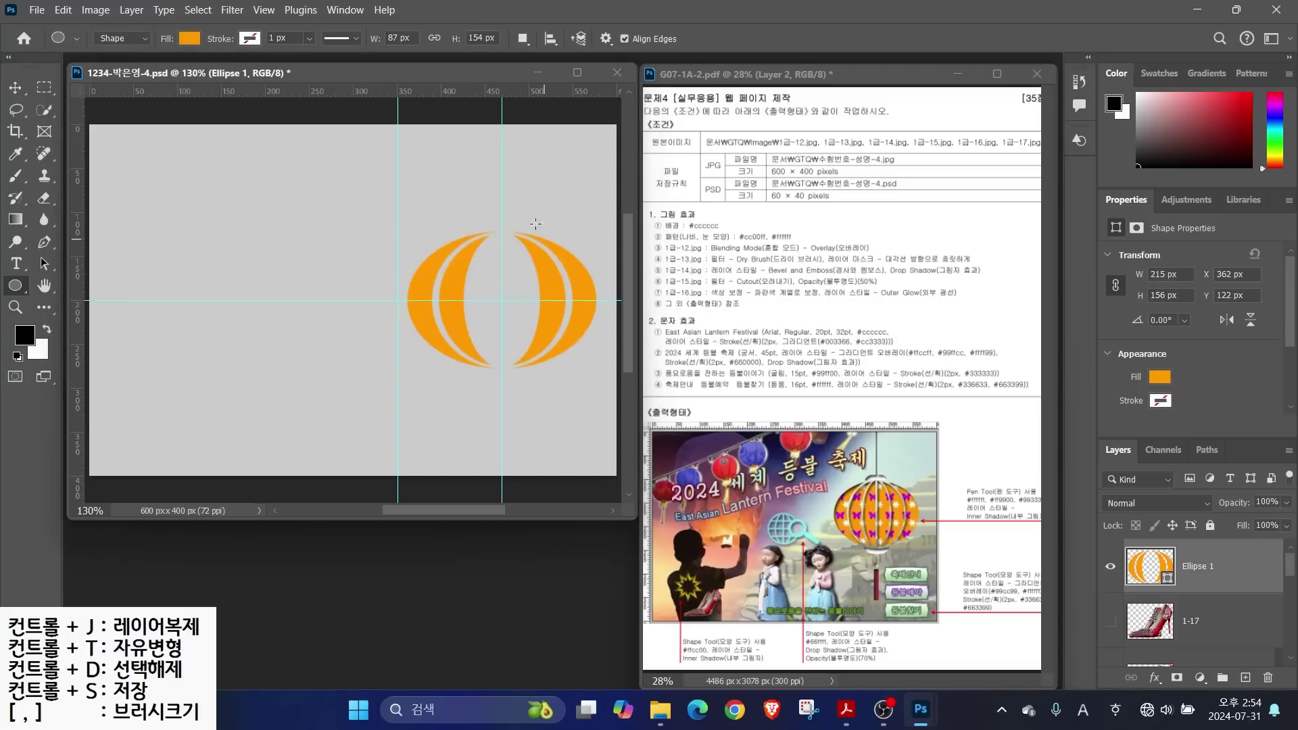
Add a narrow ellipse at the lantern's centre to complete the curved ribs
{"action": "left_click", "coordinate": [523, 40]}
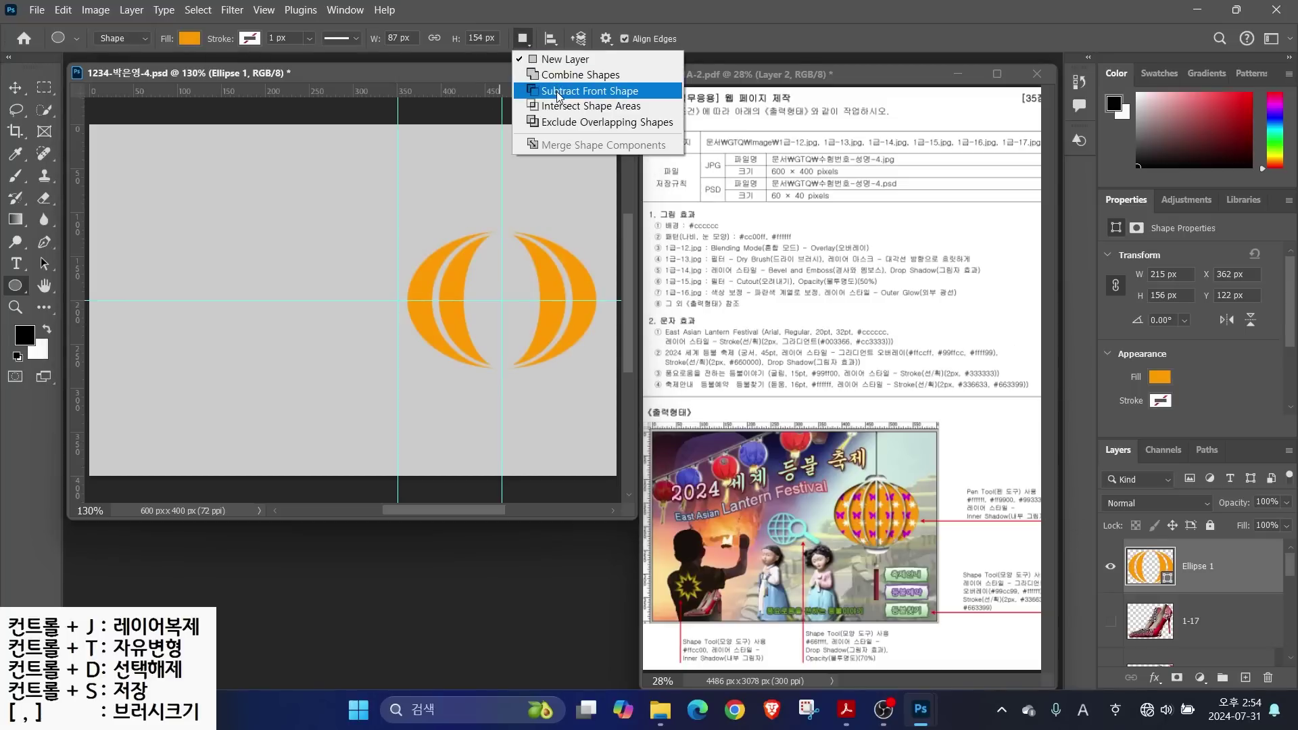
{"action": "left_click", "coordinate": [554, 75]}
{"action": "left_click", "coordinate": [524, 40]}
{"action": "left_click", "coordinate": [574, 75]}
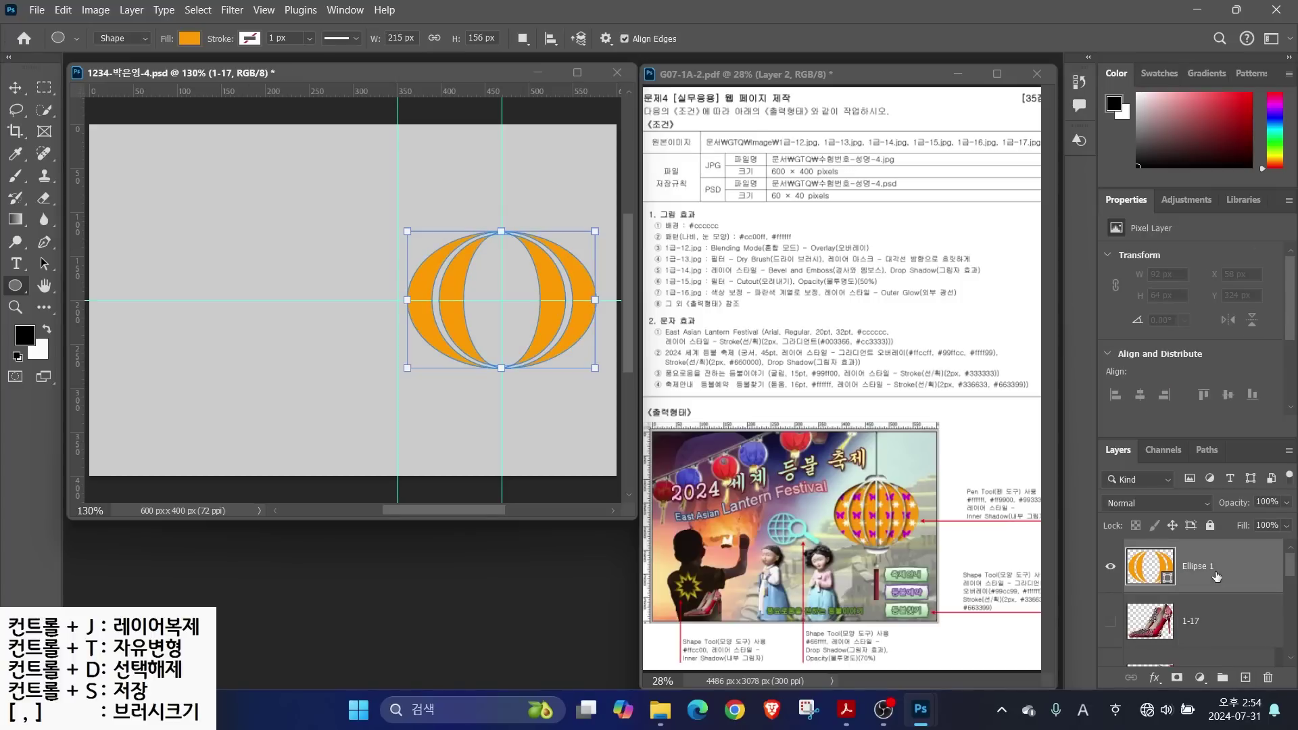
{"action": "key", "text": "ctrl"}
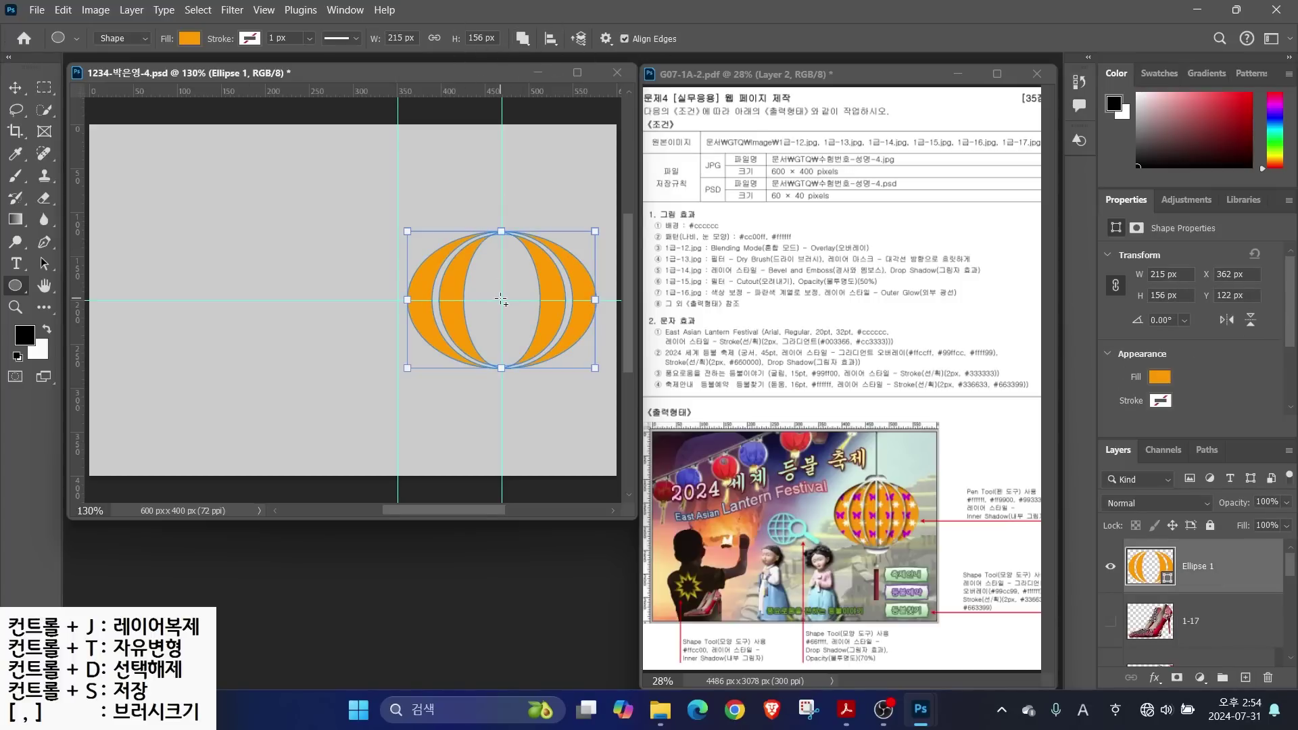
{"action": "left_click_drag", "start_coordinate": [501, 301], "coordinate": [534, 371]}
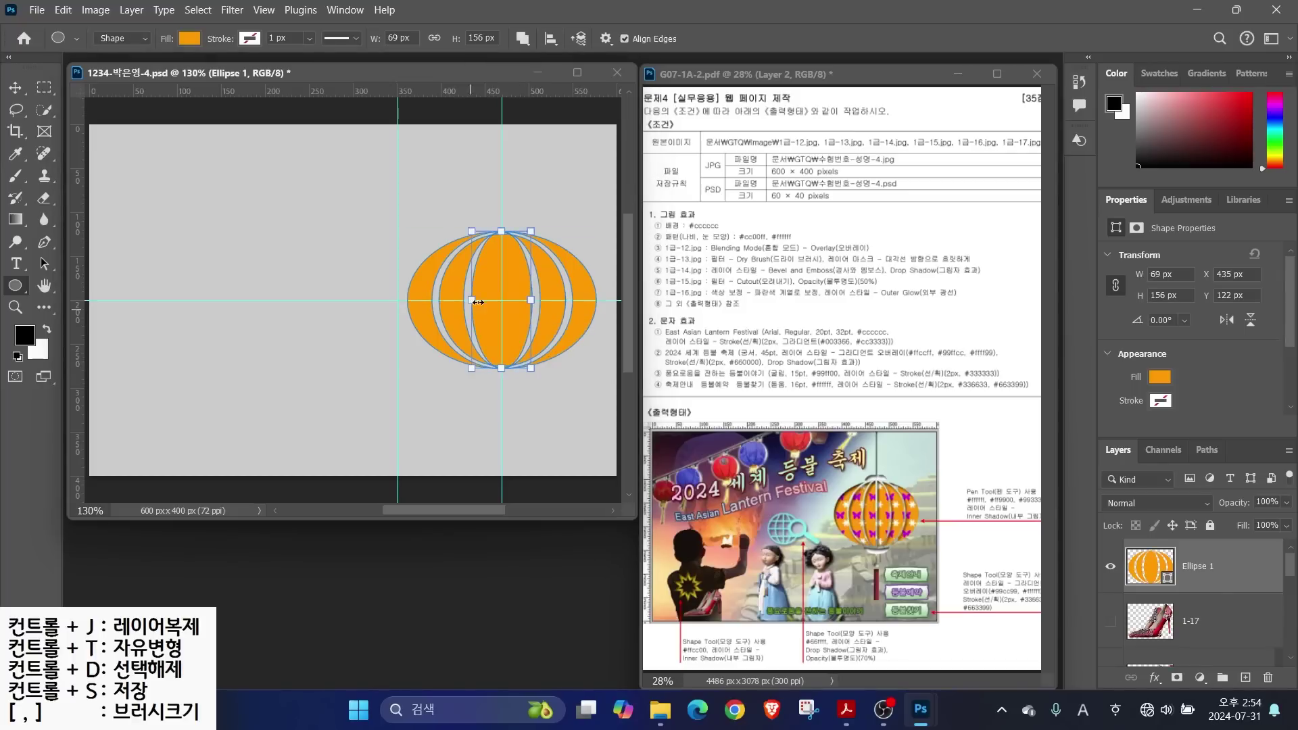
{"action": "key", "text": "Return"}
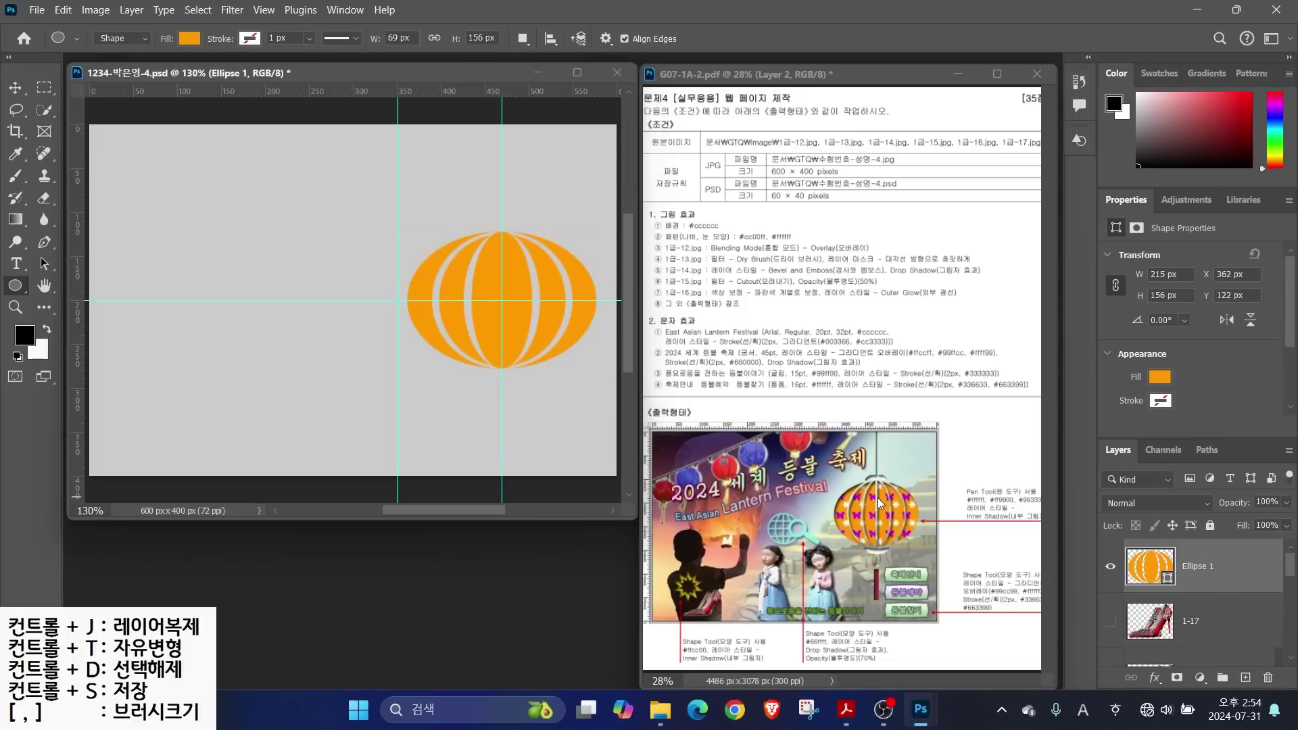
Subtract a thin 6 px wide vertical rectangle down the lantern's centre
{"action": "right_click", "coordinate": [14, 292]}
{"action": "left_click", "coordinate": [91, 284]}
{"action": "left_click", "coordinate": [531, 42]}
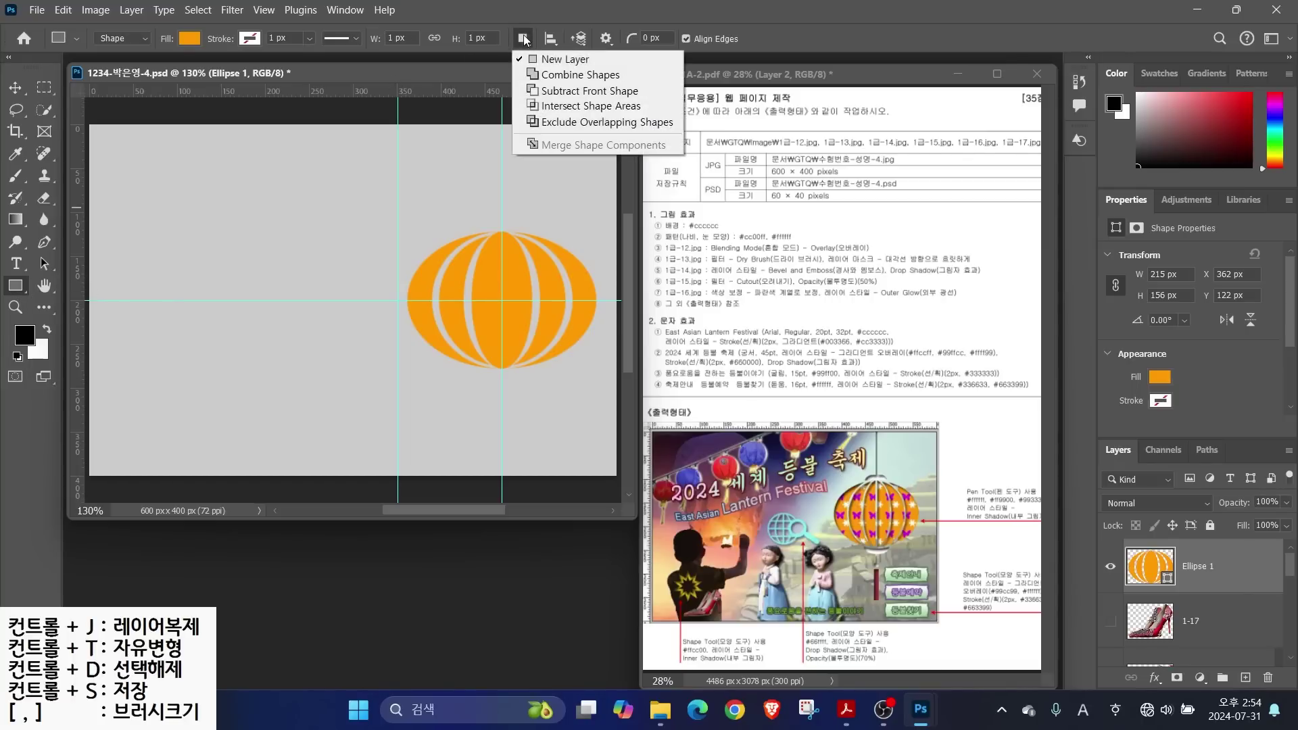
{"action": "left_click", "coordinate": [560, 97]}
{"action": "left_click", "coordinate": [525, 39]}
{"action": "left_click", "coordinate": [555, 92]}
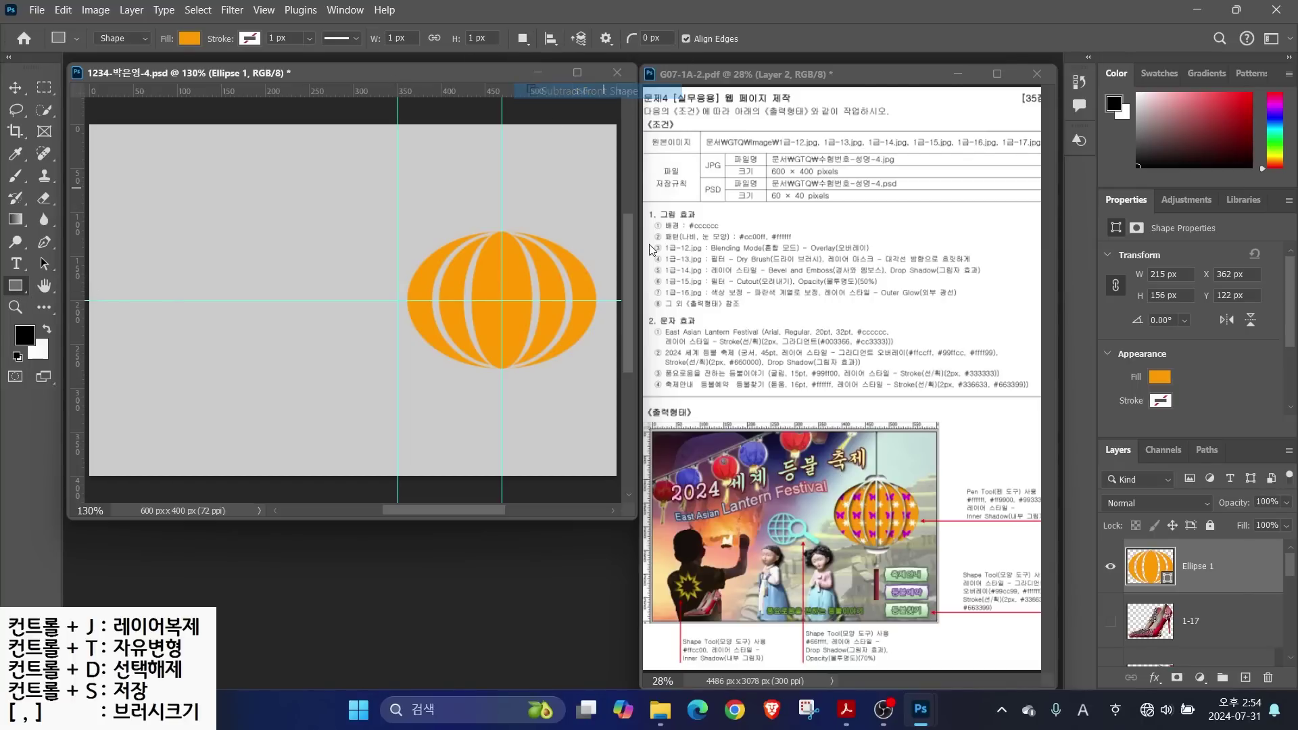
{"action": "left_click", "coordinate": [1223, 625]}
{"action": "left_click", "coordinate": [1223, 583]}
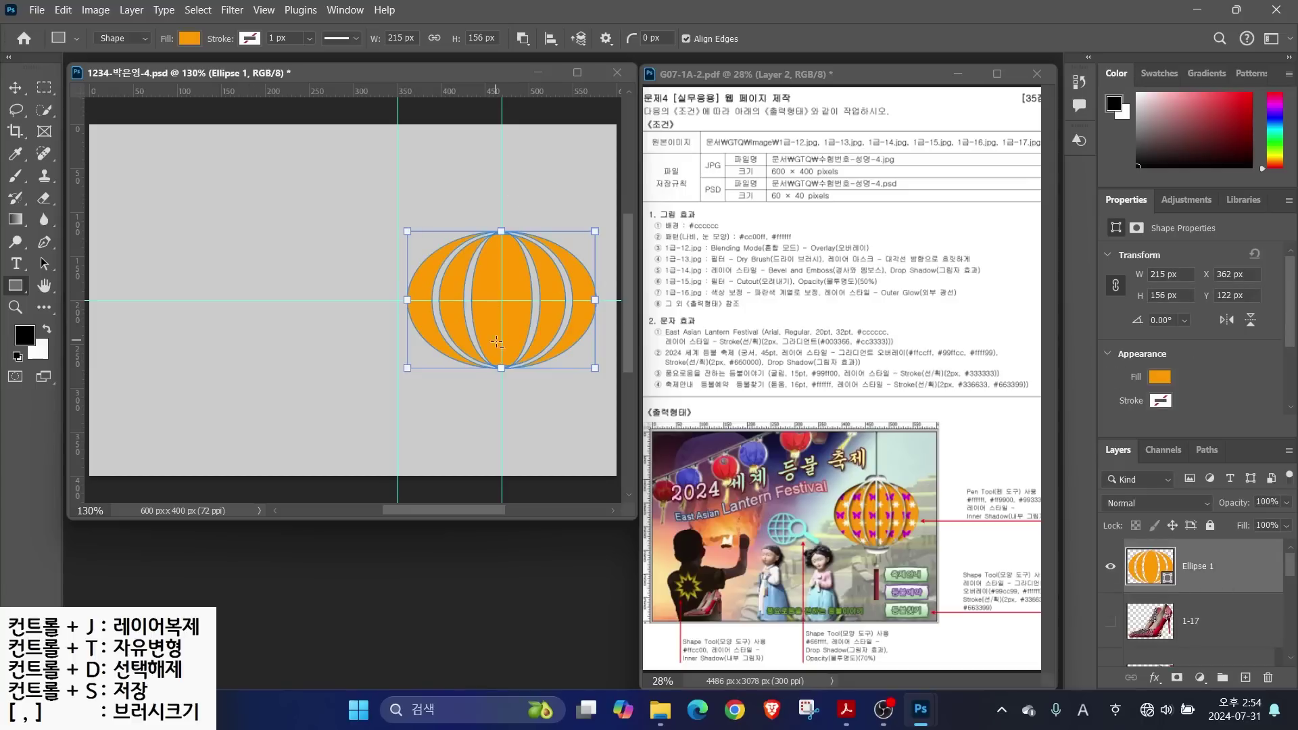
{"action": "left_click_drag", "start_coordinate": [496, 210], "coordinate": [511, 415]}
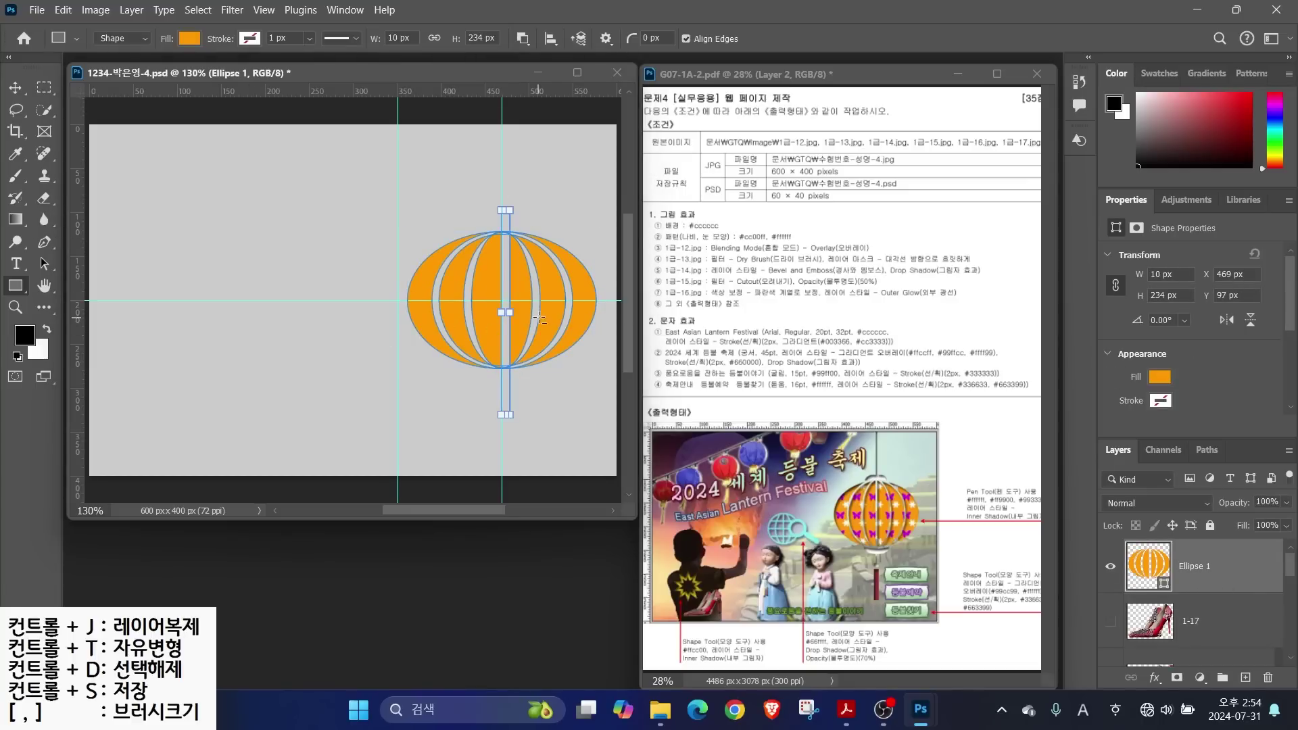
{"action": "scroll", "coordinate": [539, 318], "scroll_direction": "up", "scroll_amount": 3}
{"action": "left_click_drag", "start_coordinate": [509, 313], "coordinate": [507, 313]}
{"action": "scroll", "coordinate": [538, 318], "scroll_direction": "down", "scroll_amount": 2}
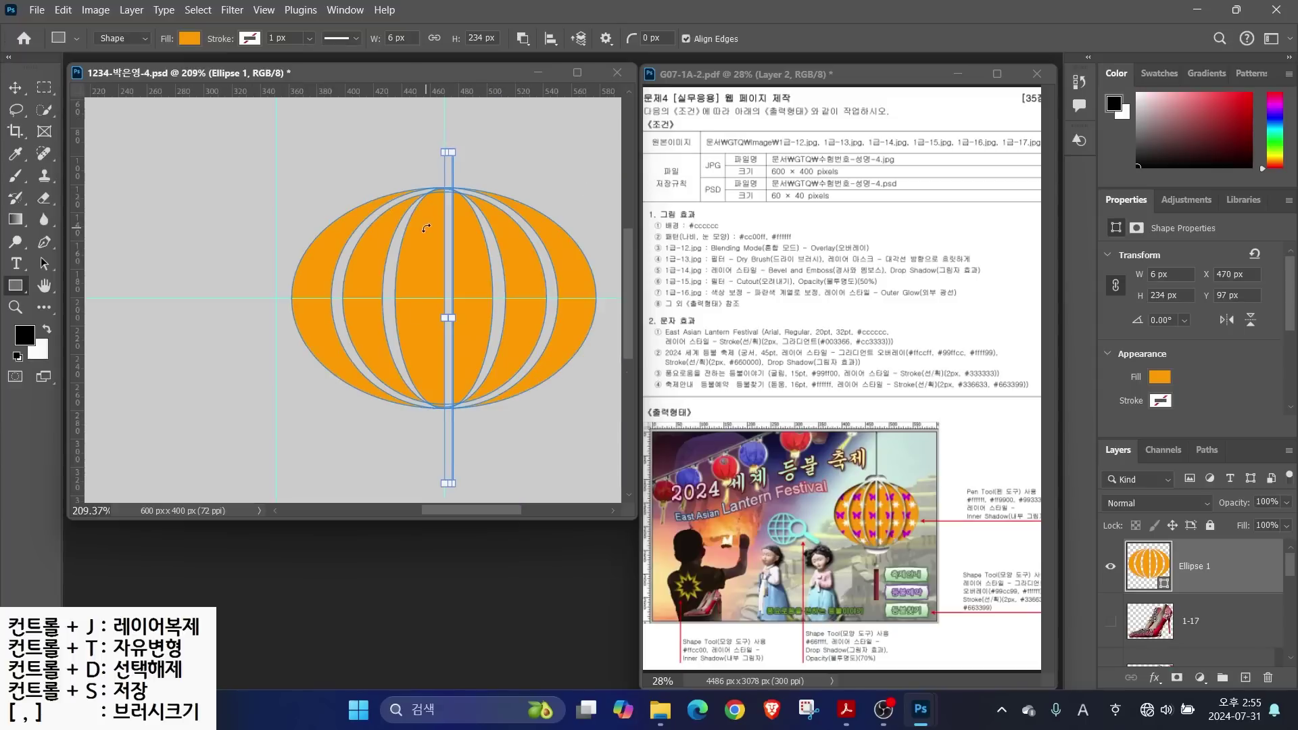
Nudge the centre strip 2 px left and merge all shape components into one path
{"action": "left_click", "coordinate": [44, 264]}
{"action": "key", "text": "Left"}
{"action": "key", "text": "Left"}
{"action": "key", "text": "u"}
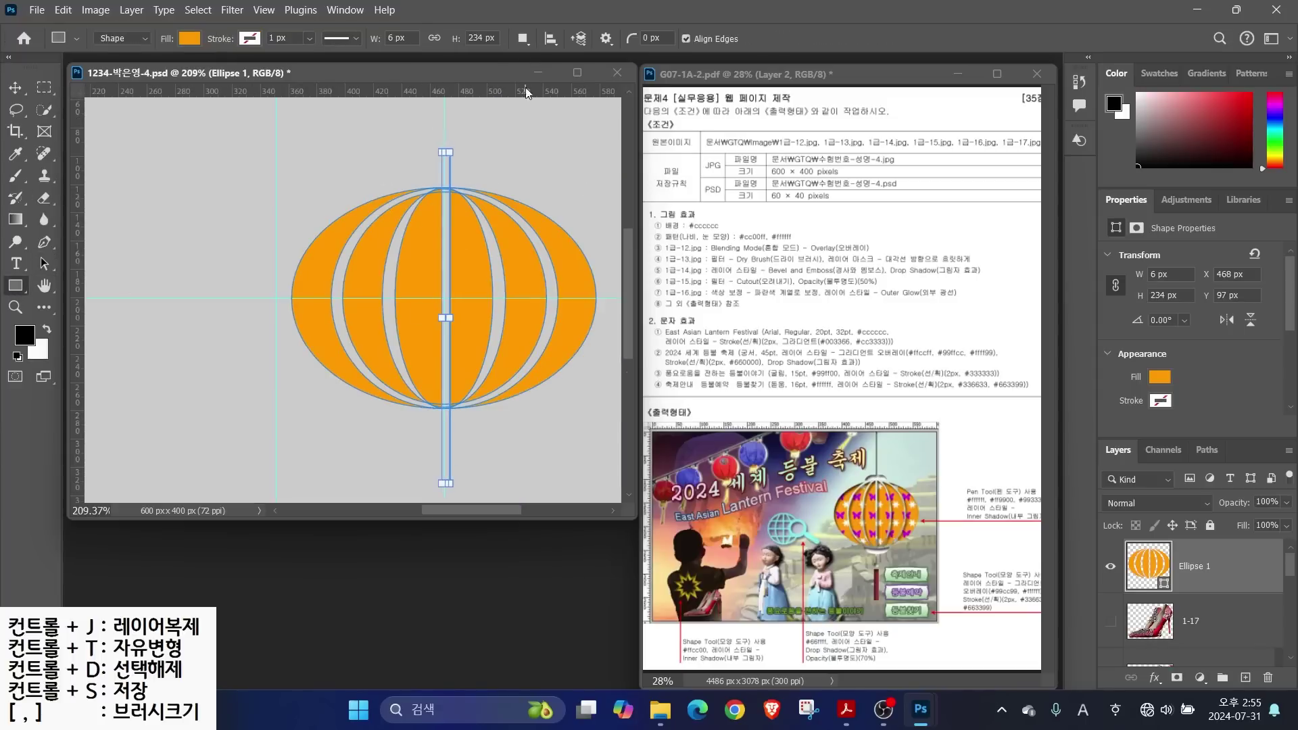
{"action": "left_click", "coordinate": [524, 39]}
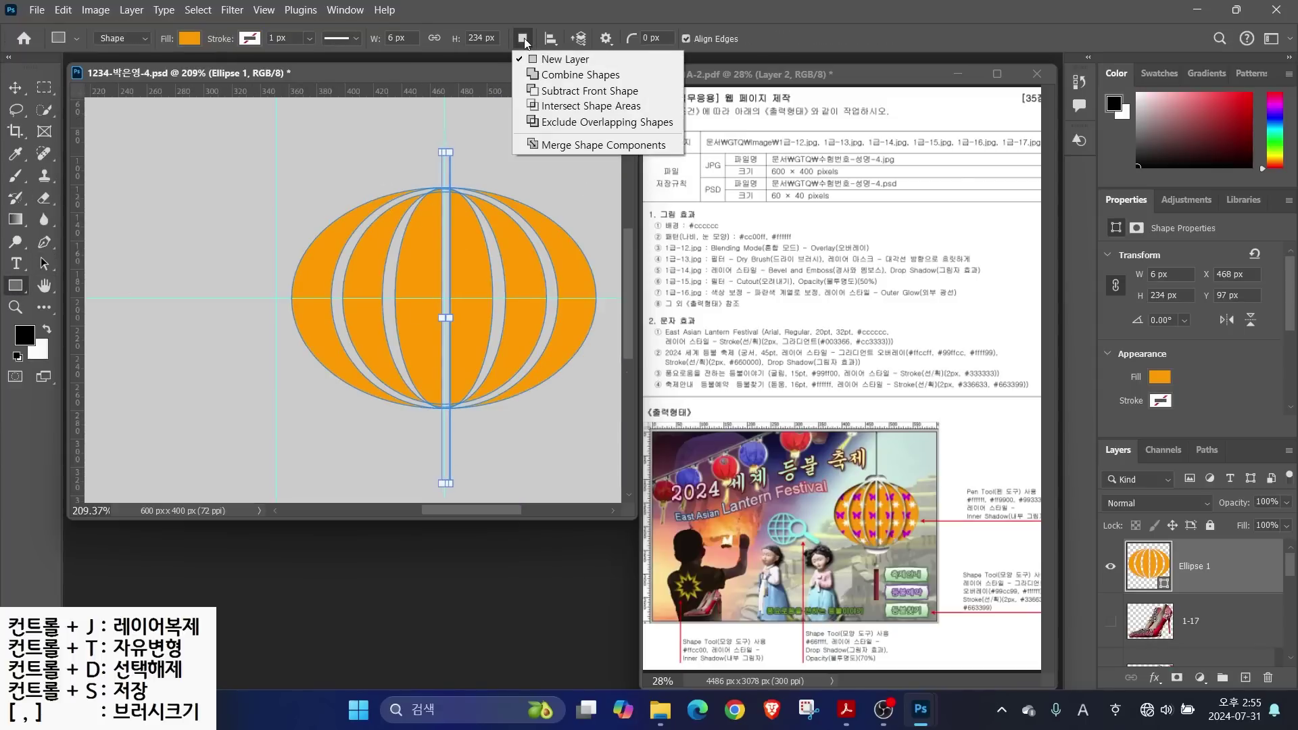
{"action": "left_click", "coordinate": [551, 144]}
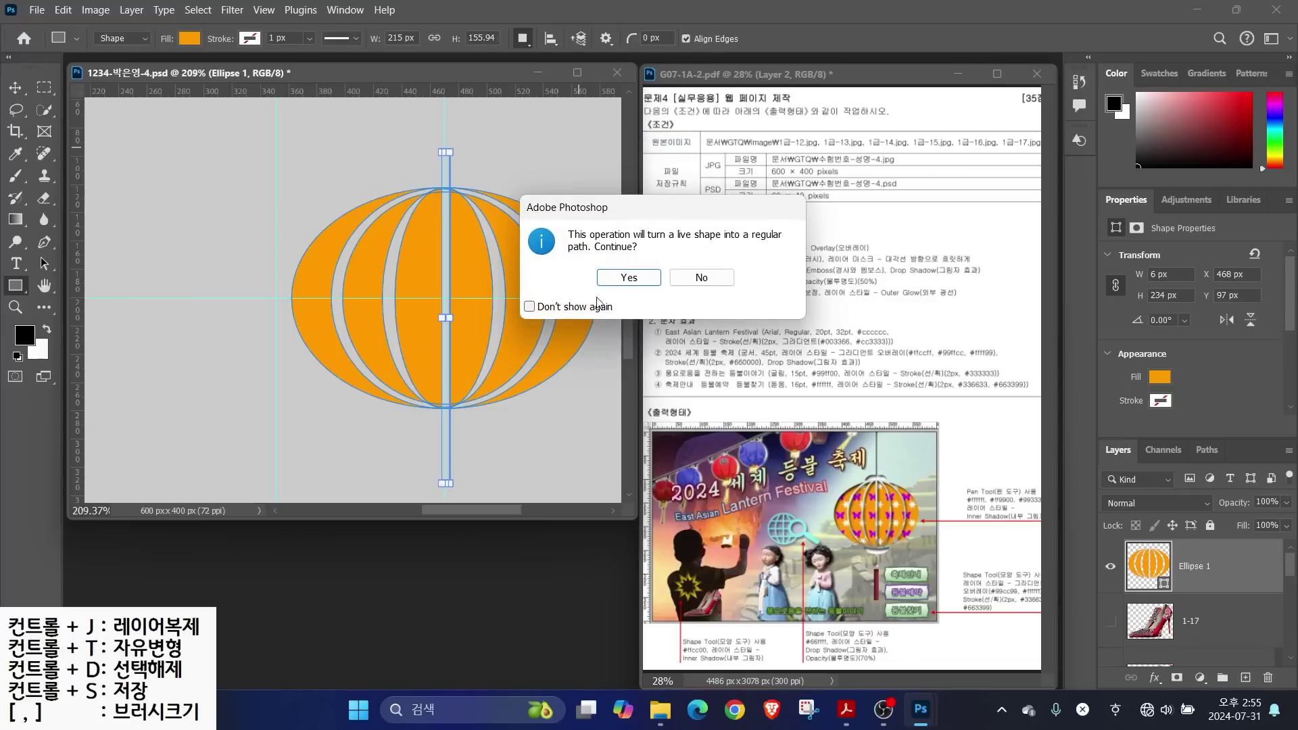
{"action": "left_click", "coordinate": [620, 279]}
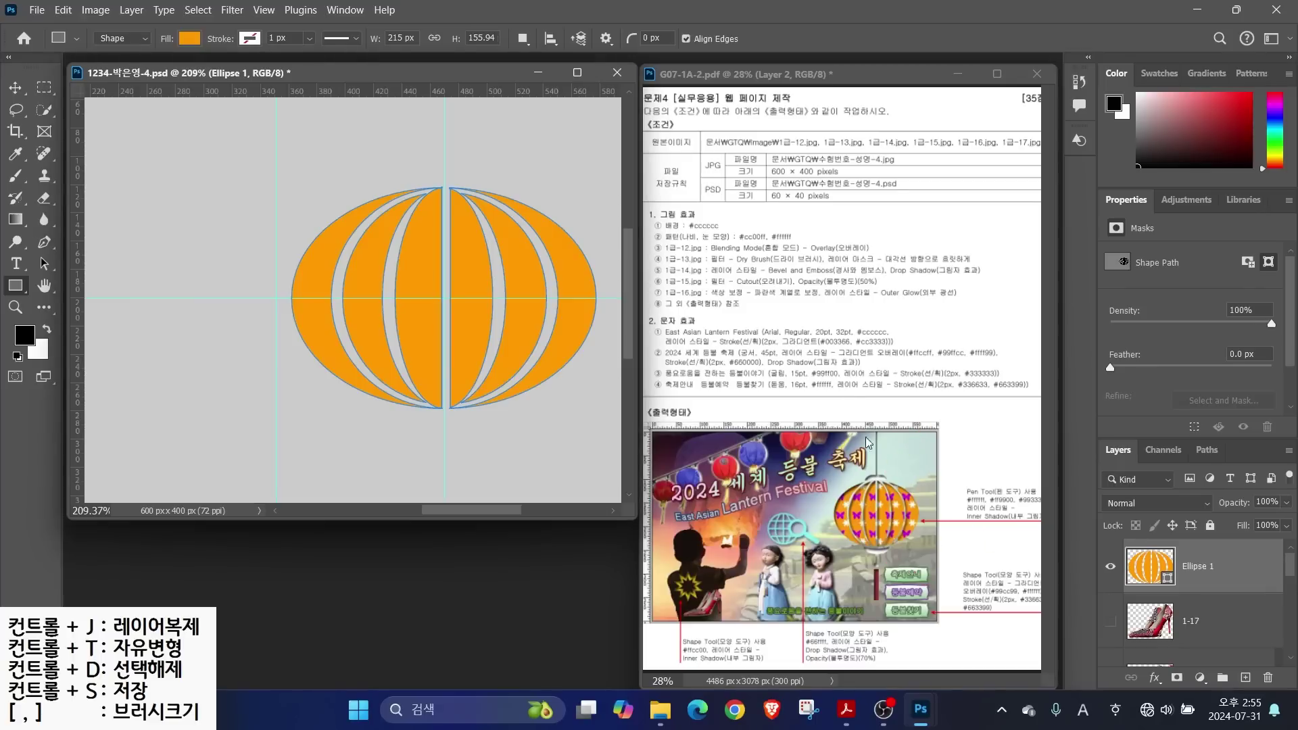
Draw a rounded rectangle with 10 px corner radius on the lantern's top
{"action": "right_click", "coordinate": [14, 288]}
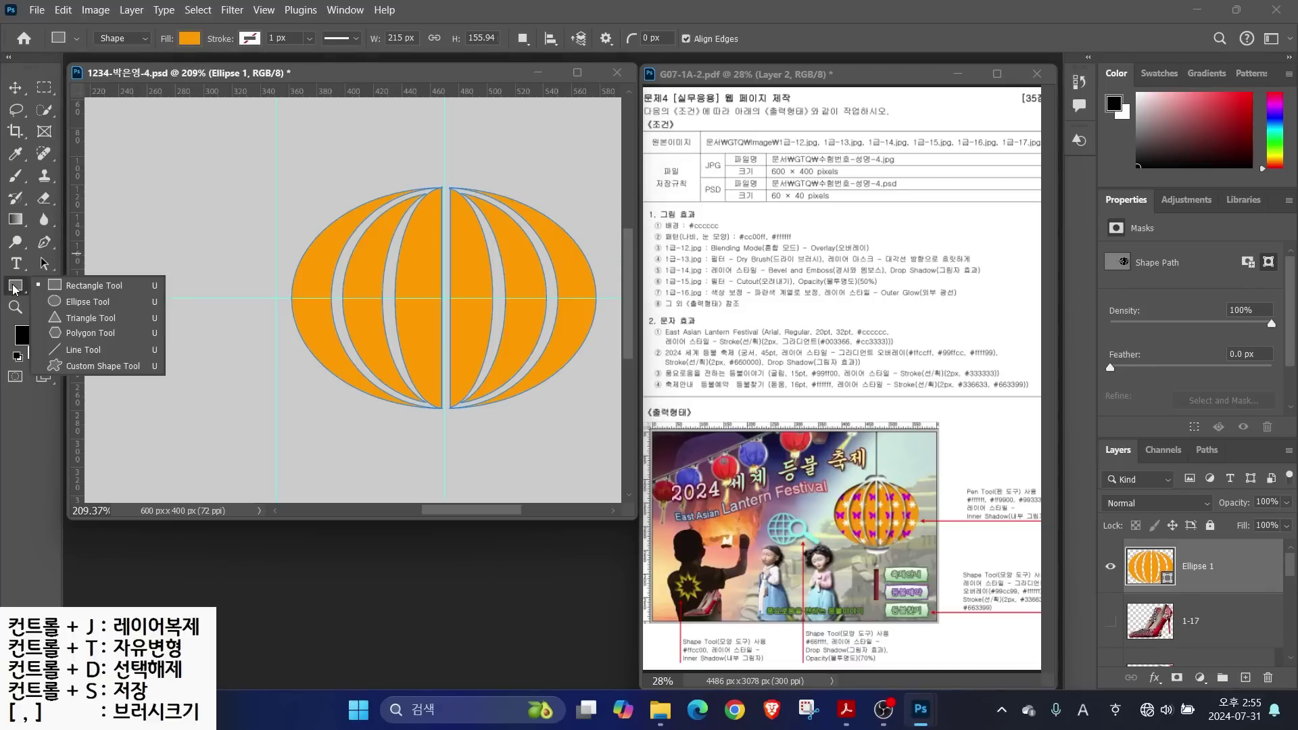
{"action": "left_click", "coordinate": [85, 285]}
{"action": "left_click", "coordinate": [653, 37]}
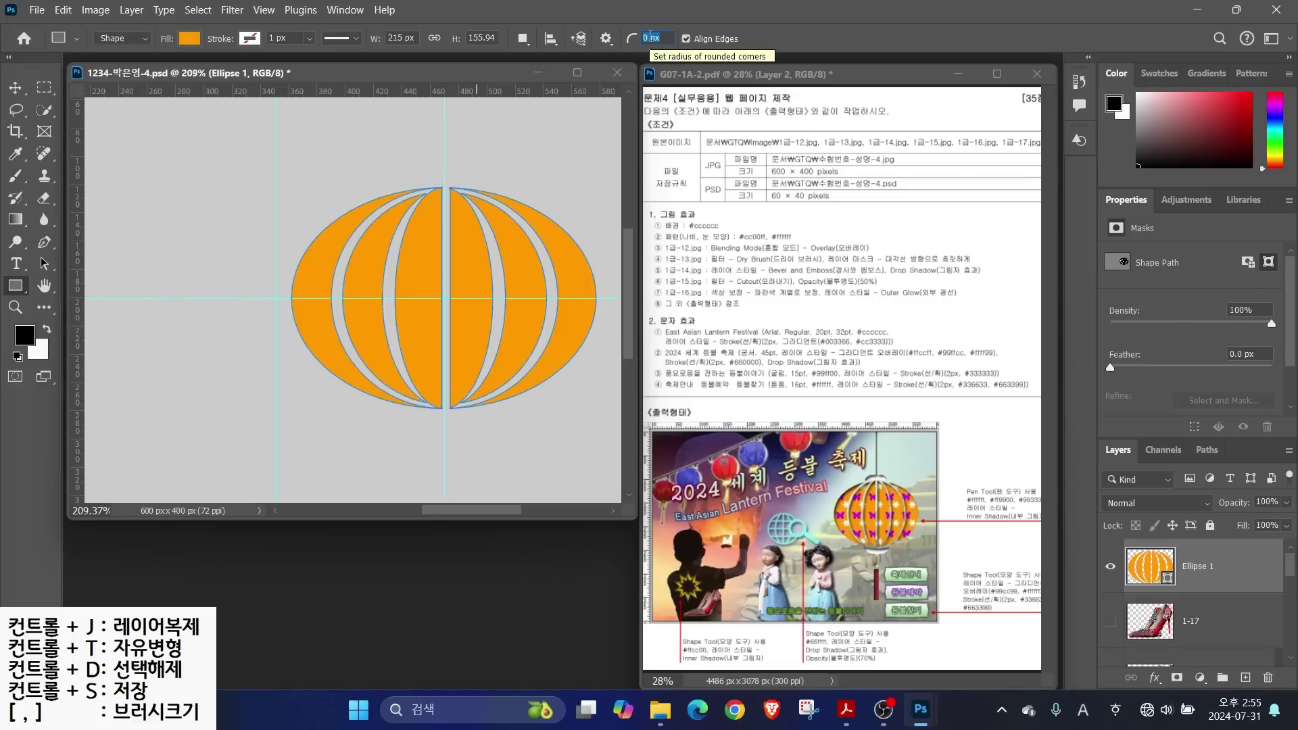
{"action": "type", "text": "10"}
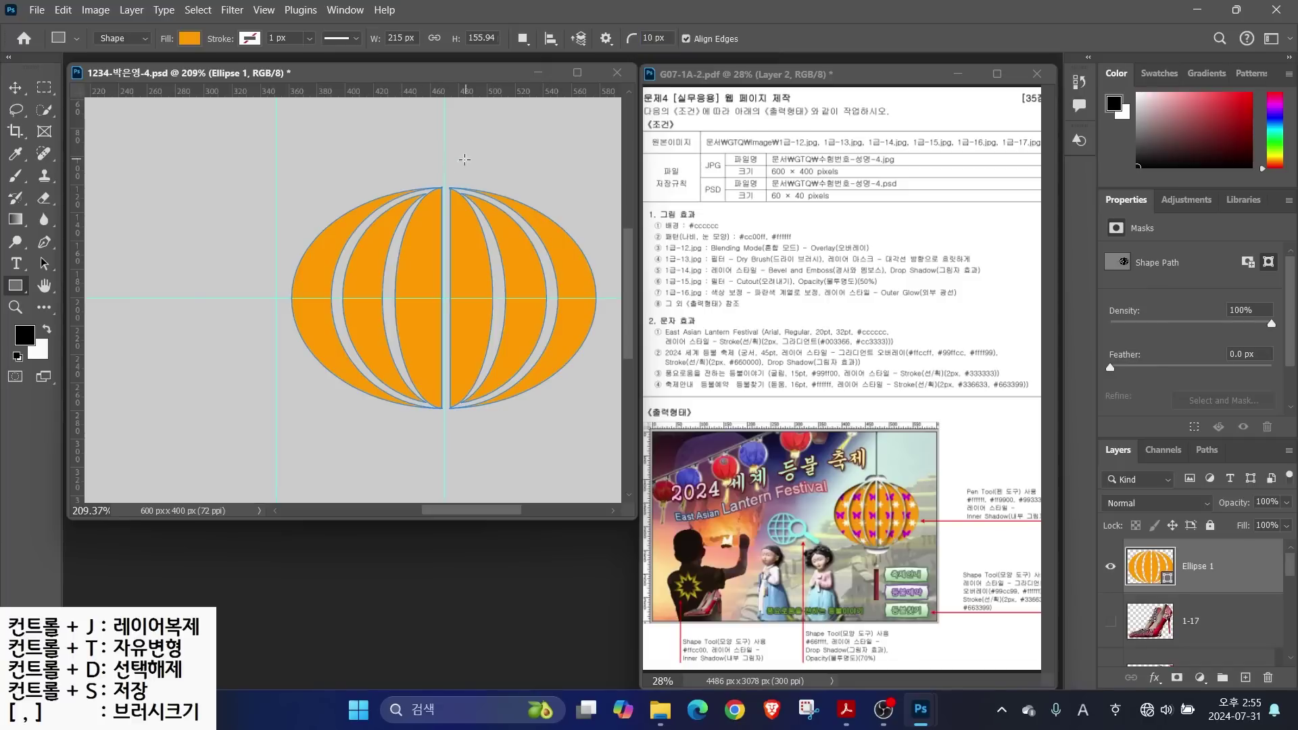
{"action": "left_click_drag", "start_coordinate": [414, 156], "coordinate": [486, 196]}
Fill the cap shape white and nudge it slightly left into place
{"action": "left_click", "coordinate": [1149, 575], "text": "ctrl"}
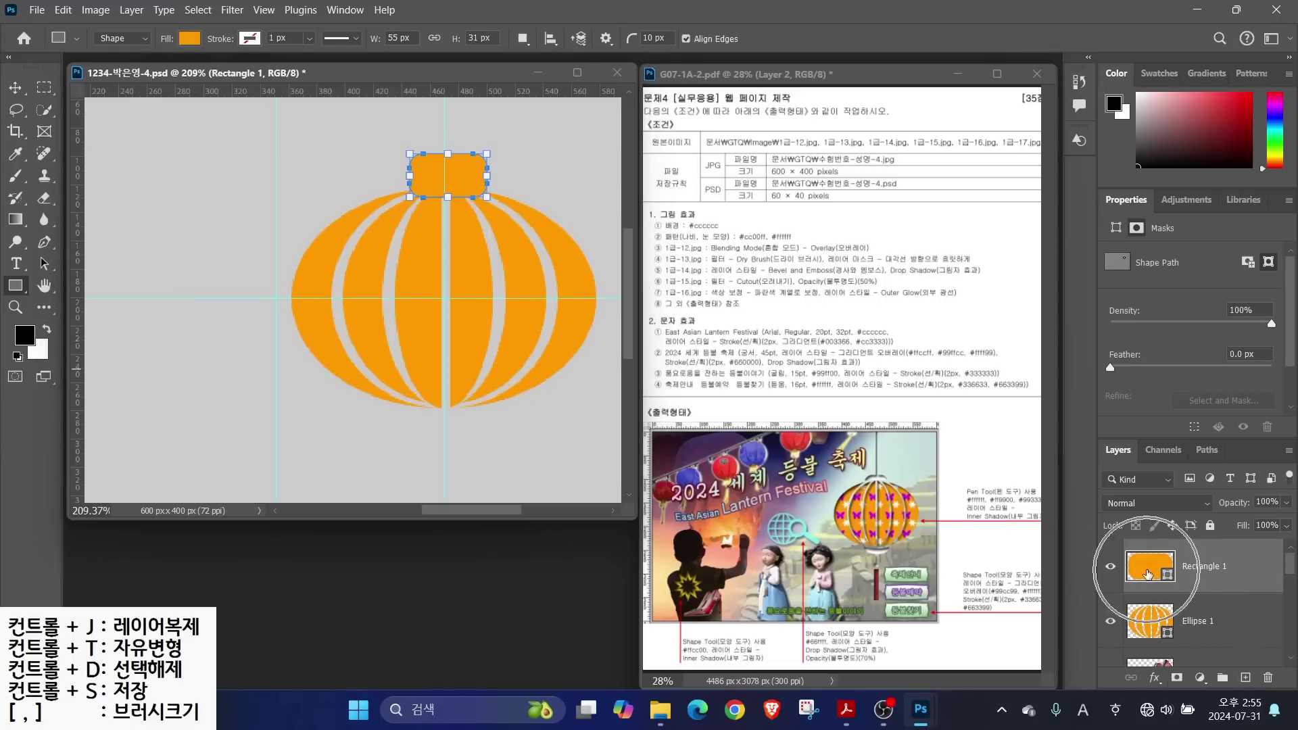
{"action": "double_click", "coordinate": [1140, 570]}
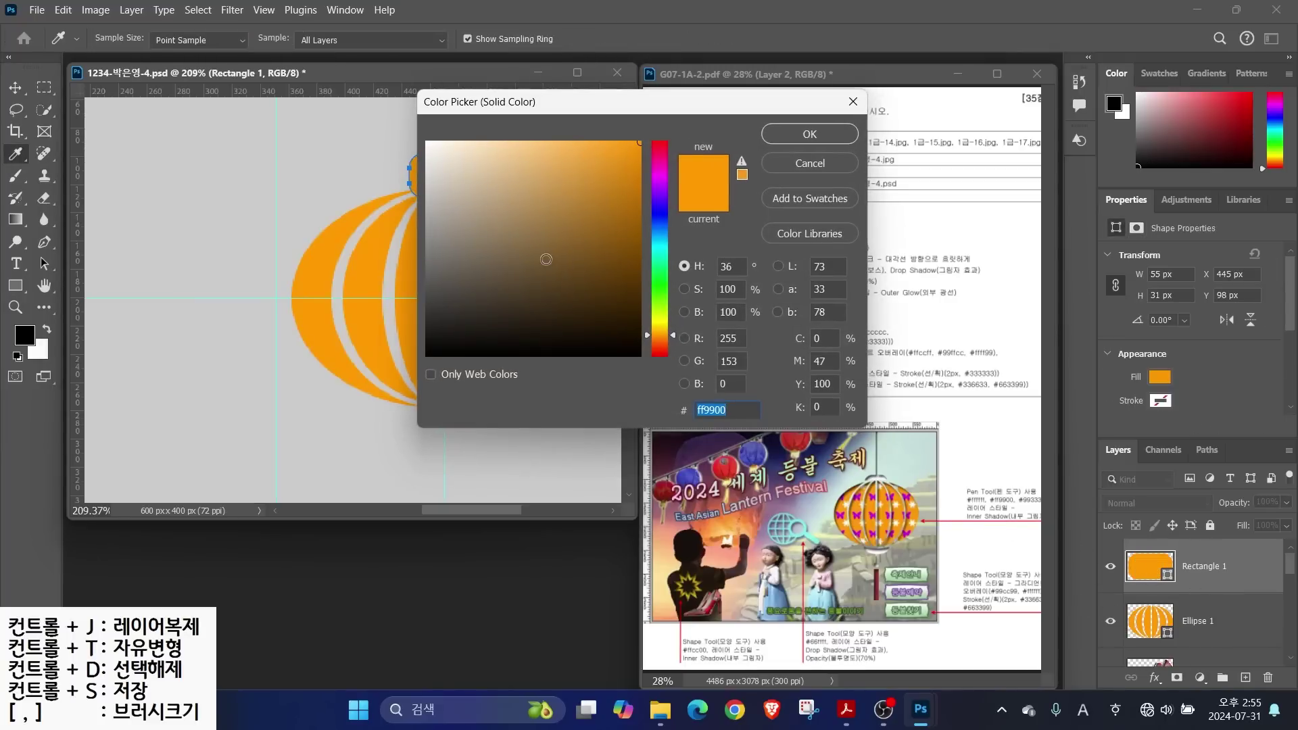
{"action": "left_click_drag", "start_coordinate": [494, 232], "coordinate": [425, 140]}
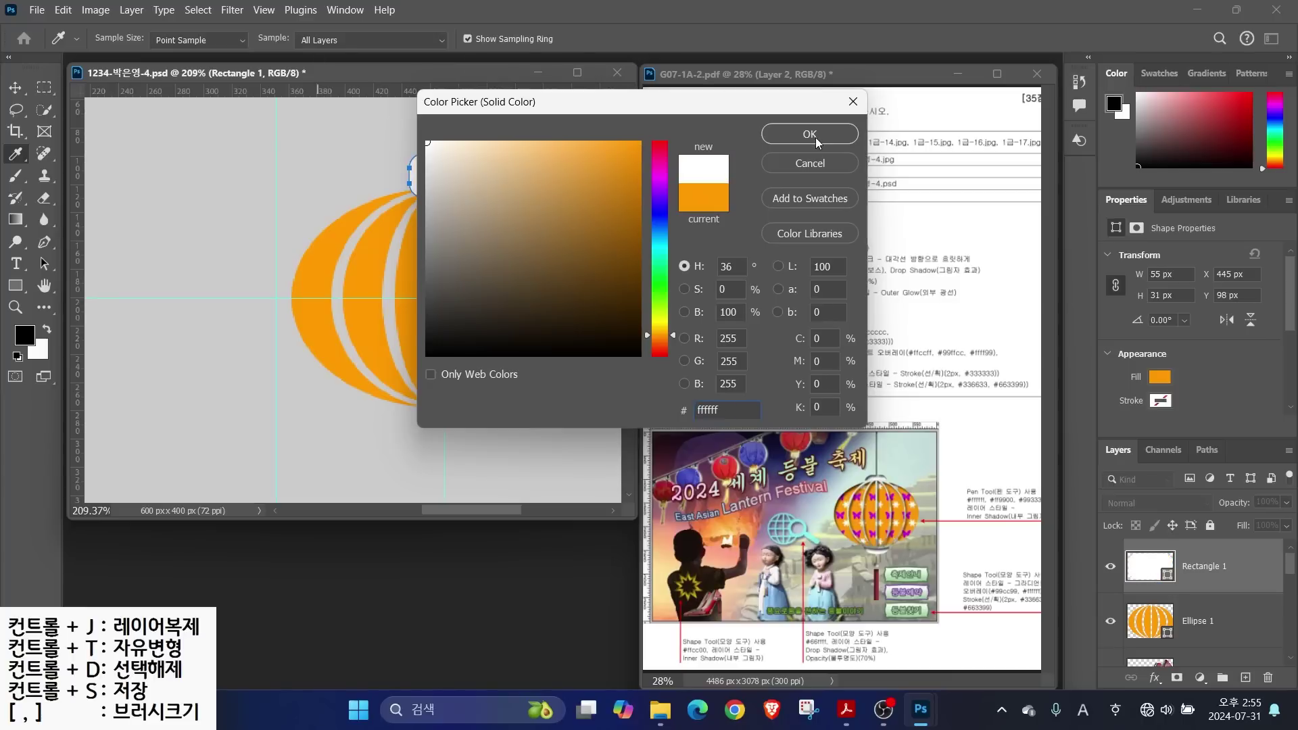
{"action": "left_click", "coordinate": [811, 137]}
{"action": "left_click", "coordinate": [15, 87]}
{"action": "left_click_drag", "start_coordinate": [428, 175], "coordinate": [423, 174]}
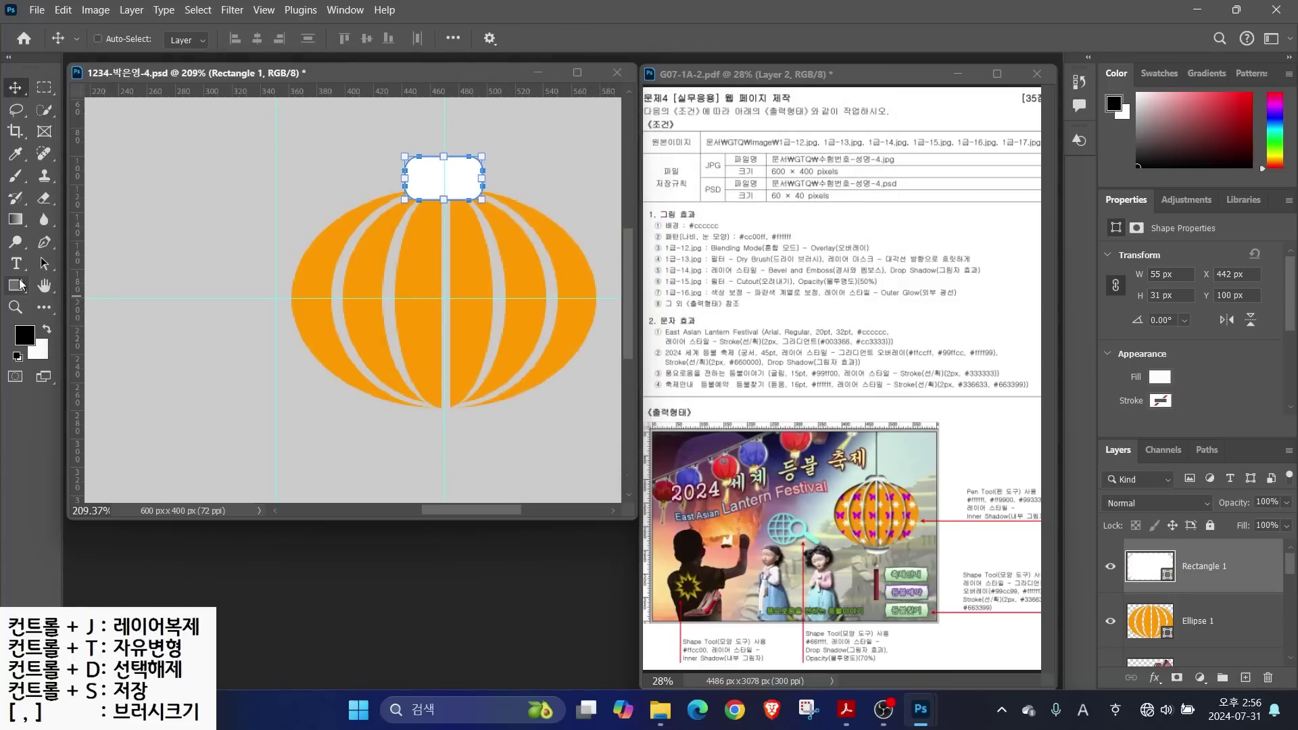
Try the Rectangle tool's shape-combining modes on the cap, then cancel the attempt
{"action": "left_click", "coordinate": [16, 284]}
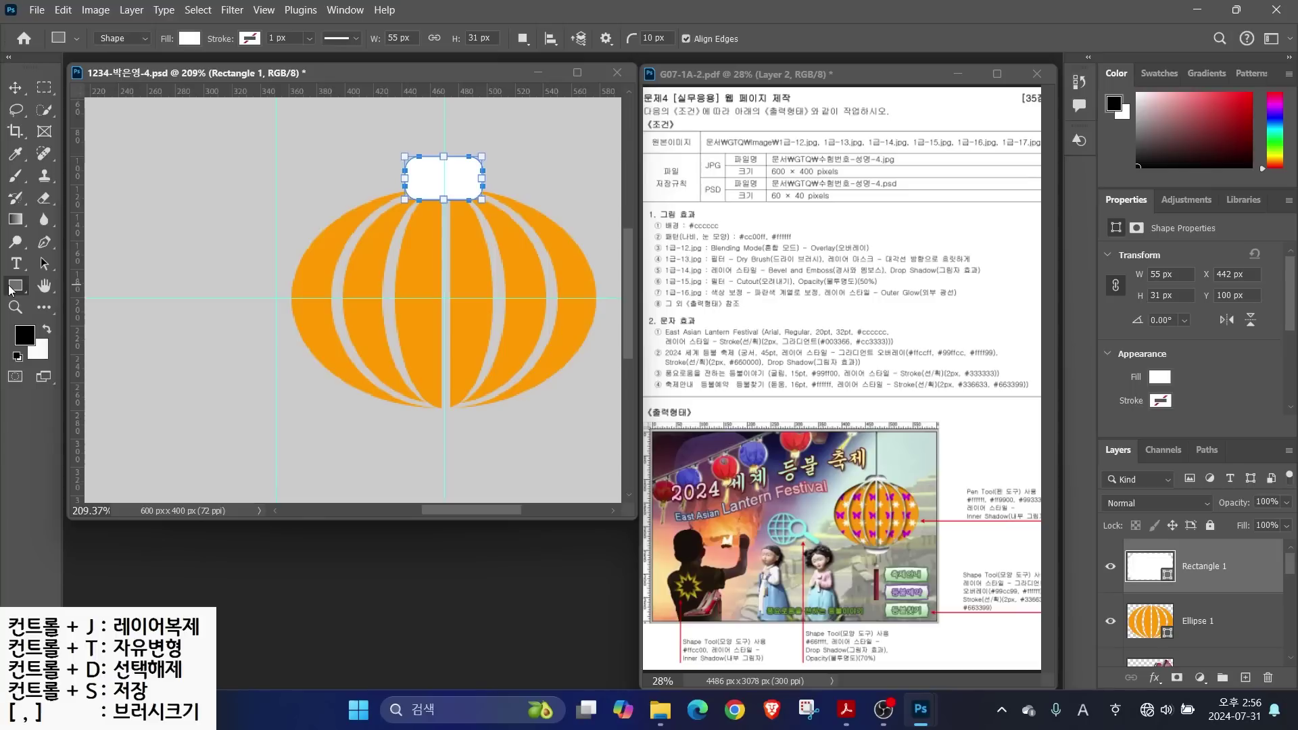
{"action": "left_click", "coordinate": [525, 38]}
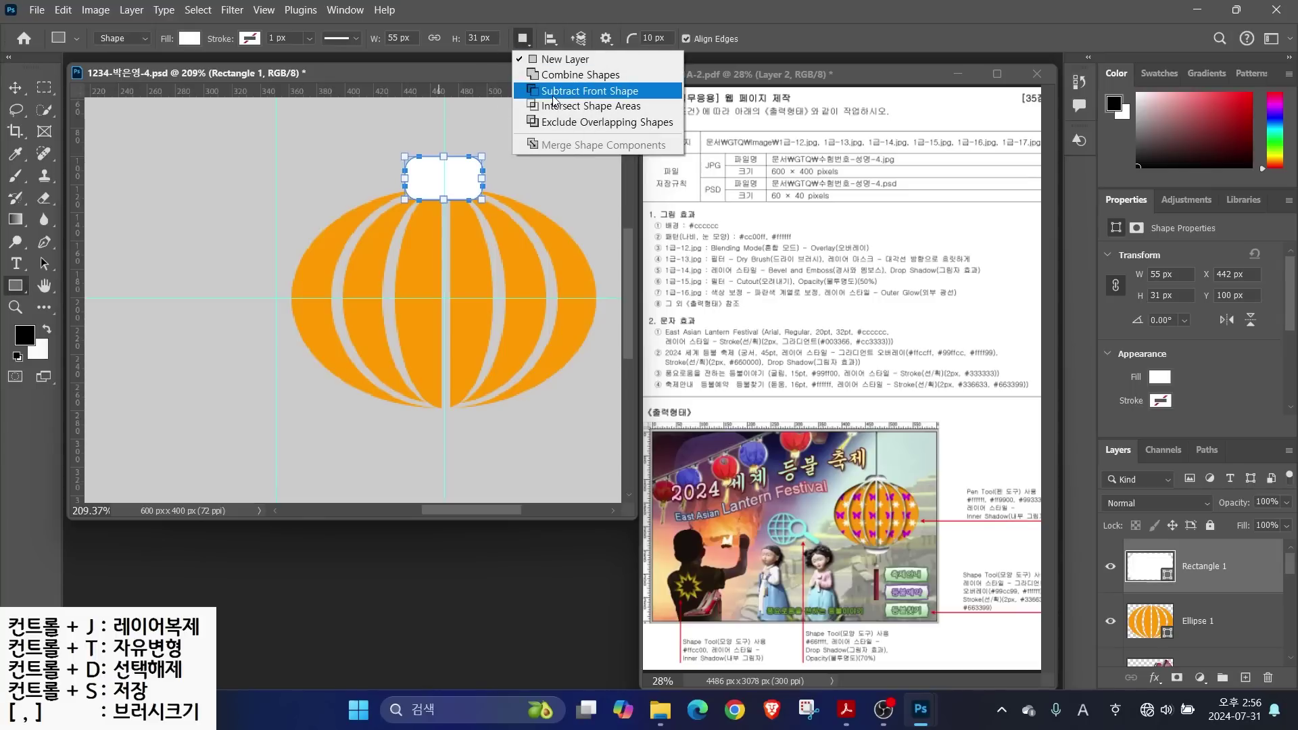
{"action": "left_click", "coordinate": [553, 94]}
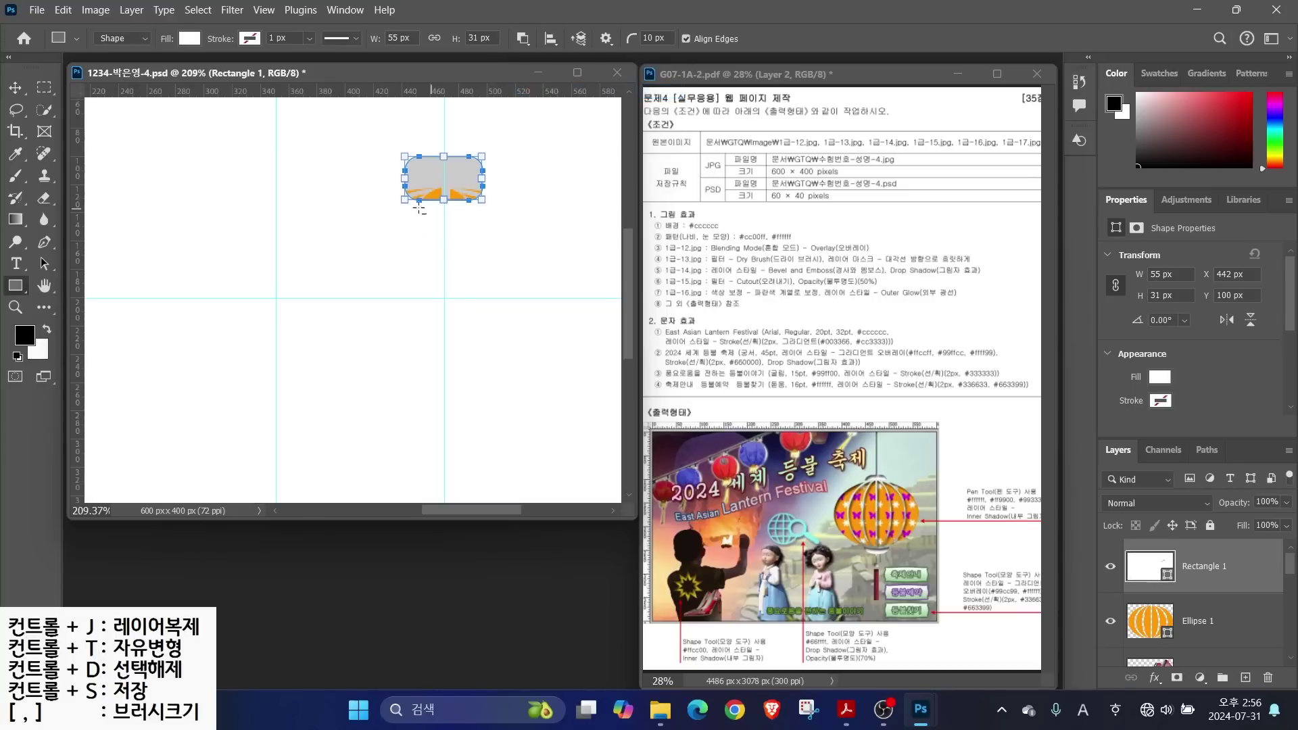
{"action": "left_click", "coordinate": [525, 39]}
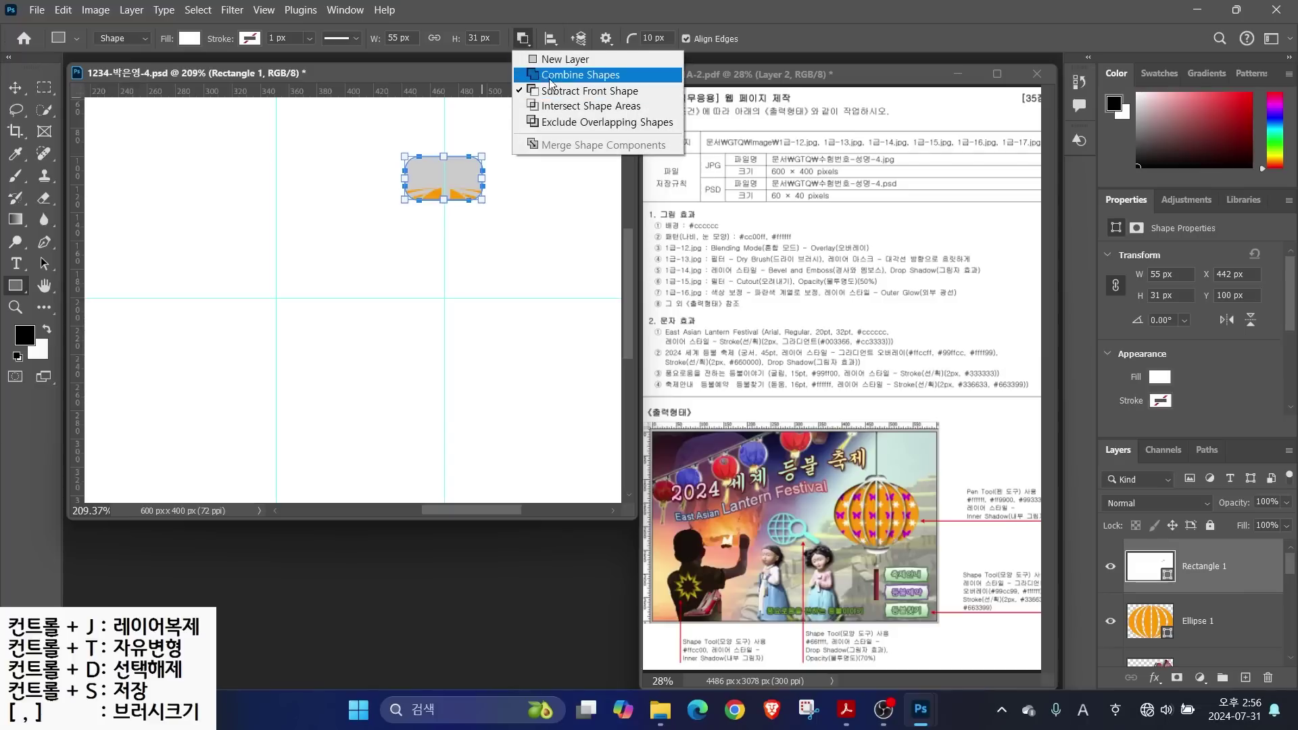
{"action": "left_click", "coordinate": [553, 74]}
{"action": "left_click_drag", "start_coordinate": [458, 155], "coordinate": [500, 105]}
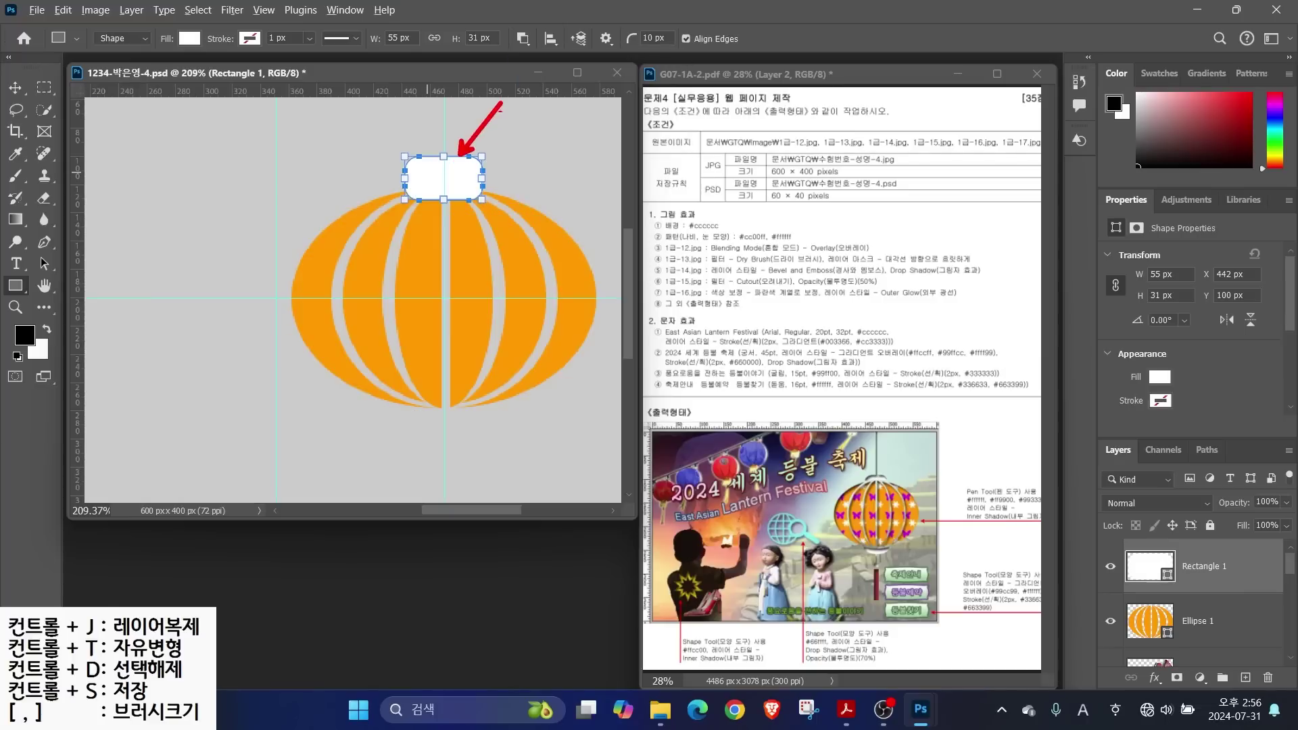
{"action": "key", "text": "Escape"}
{"action": "key", "text": "Return"}
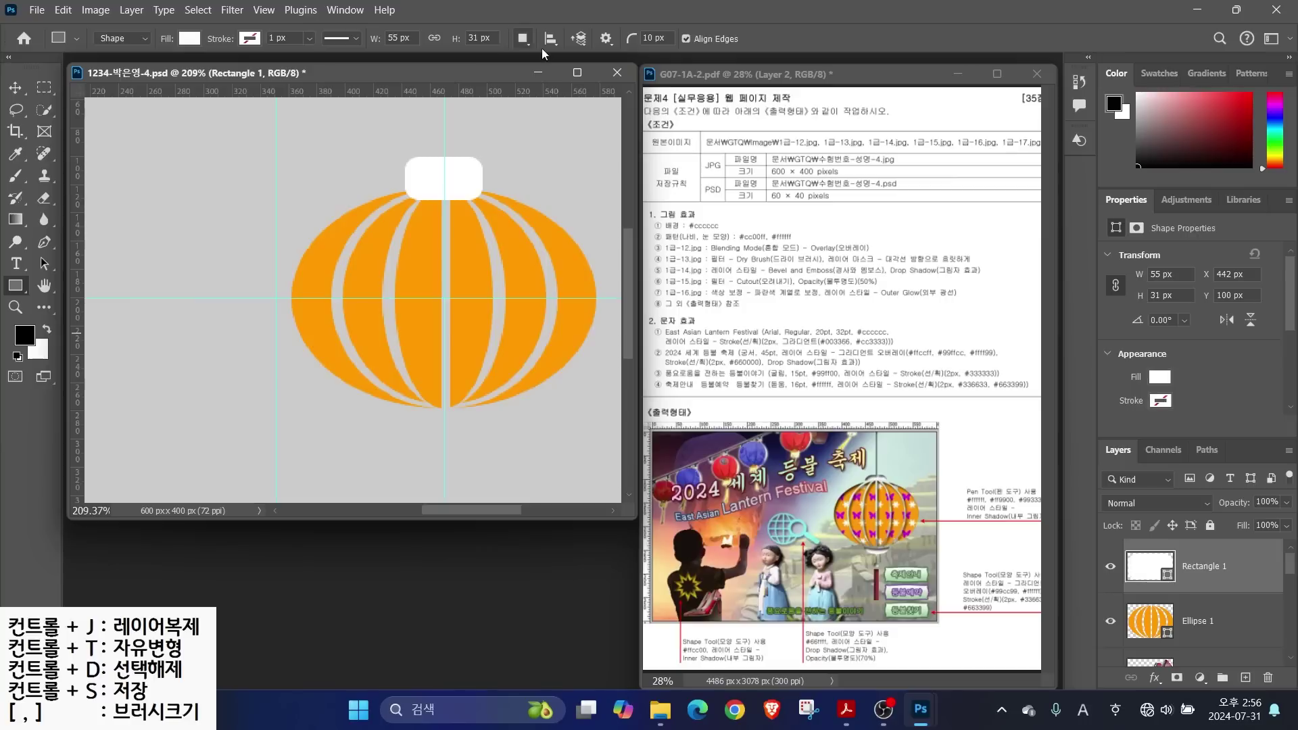
Set Combine Shapes mode and reselect the Rectangle 1 cap layer
{"action": "left_click", "coordinate": [523, 39]}
{"action": "left_click", "coordinate": [553, 75]}
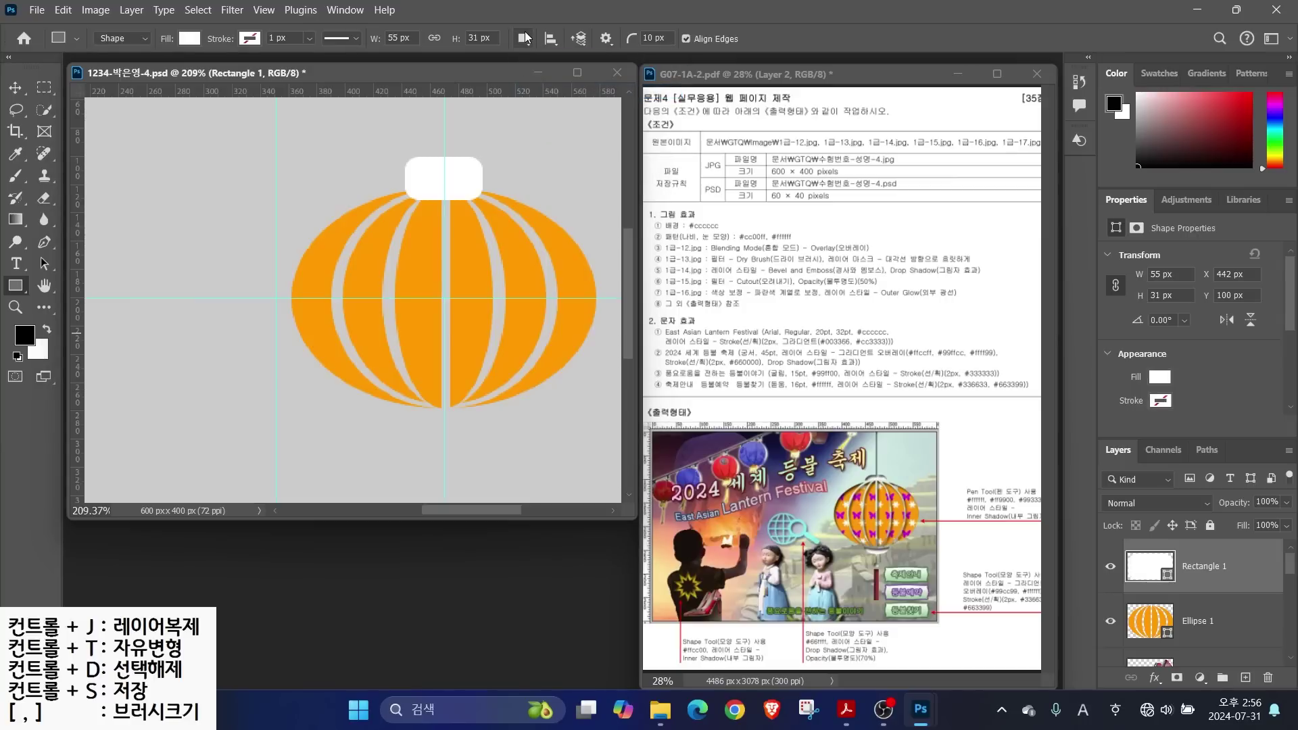
{"action": "left_click", "coordinate": [522, 38]}
{"action": "left_click", "coordinate": [557, 90]}
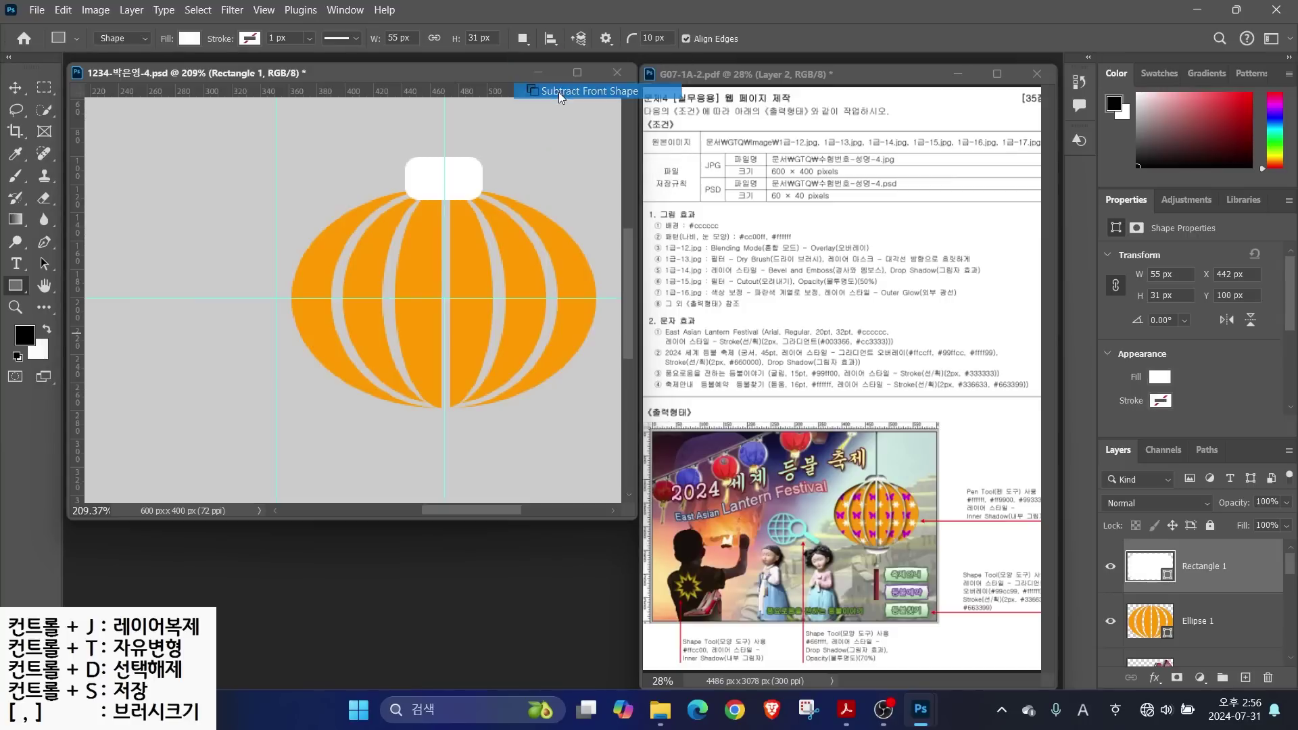
{"action": "left_click", "coordinate": [1209, 625]}
{"action": "left_click", "coordinate": [1204, 569]}
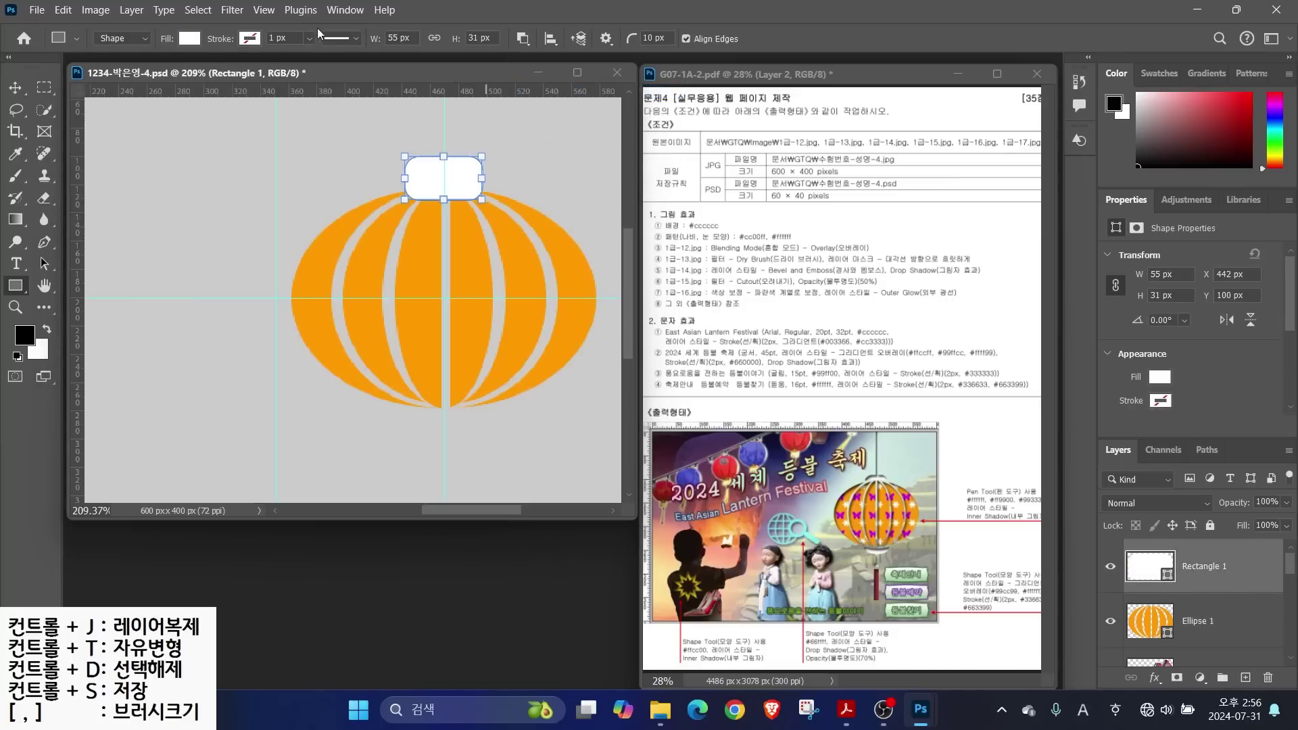
Intersect a rectangle with the cap, leaving a 55 × 17 px flat-based cap
{"action": "mouse_move", "coordinate": [383, 180]}
{"action": "left_mouse_down"}
{"action": "mouse_move", "coordinate": [517, 210]}
{"action": "mouse_move", "coordinate": [509, 220]}
{"action": "left_mouse_up"}
{"action": "left_click", "coordinate": [532, 38]}
{"action": "left_click", "coordinate": [595, 107]}
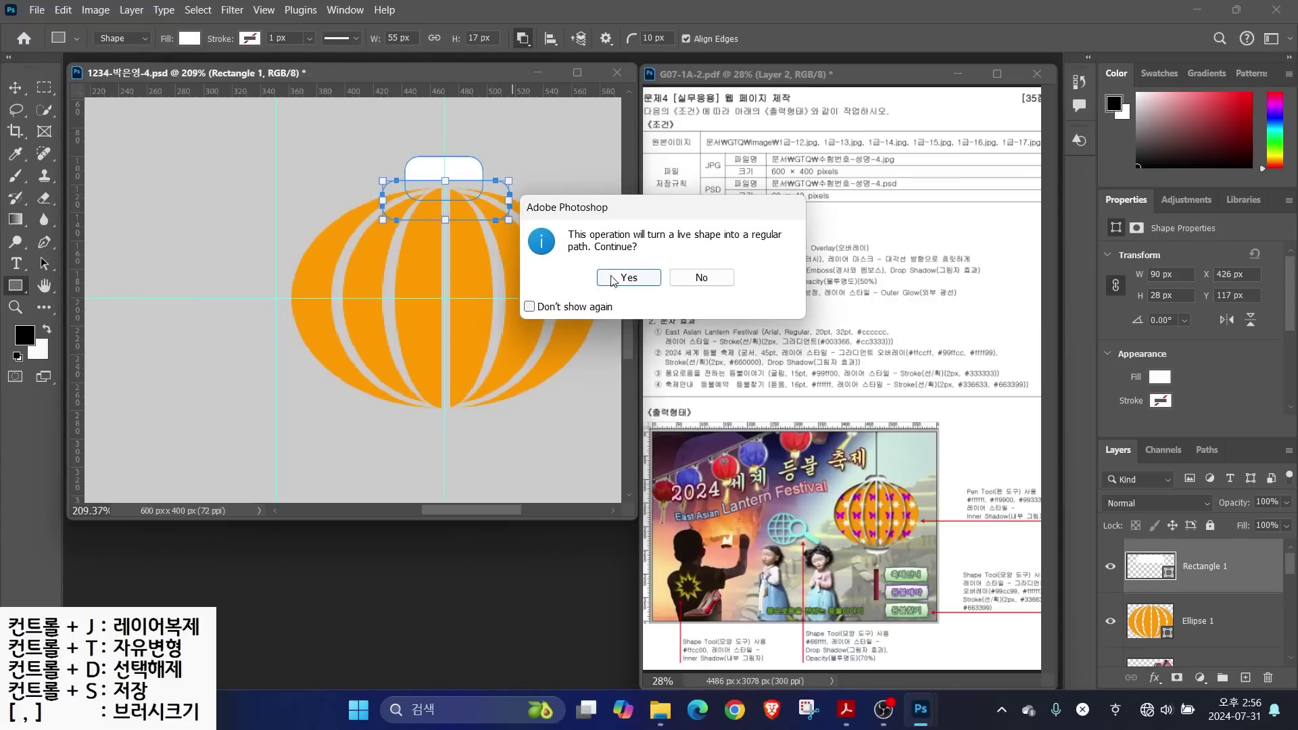
{"action": "left_click", "coordinate": [628, 280]}
{"action": "scroll", "coordinate": [510, 165], "scroll_direction": "up", "scroll_amount": 3}
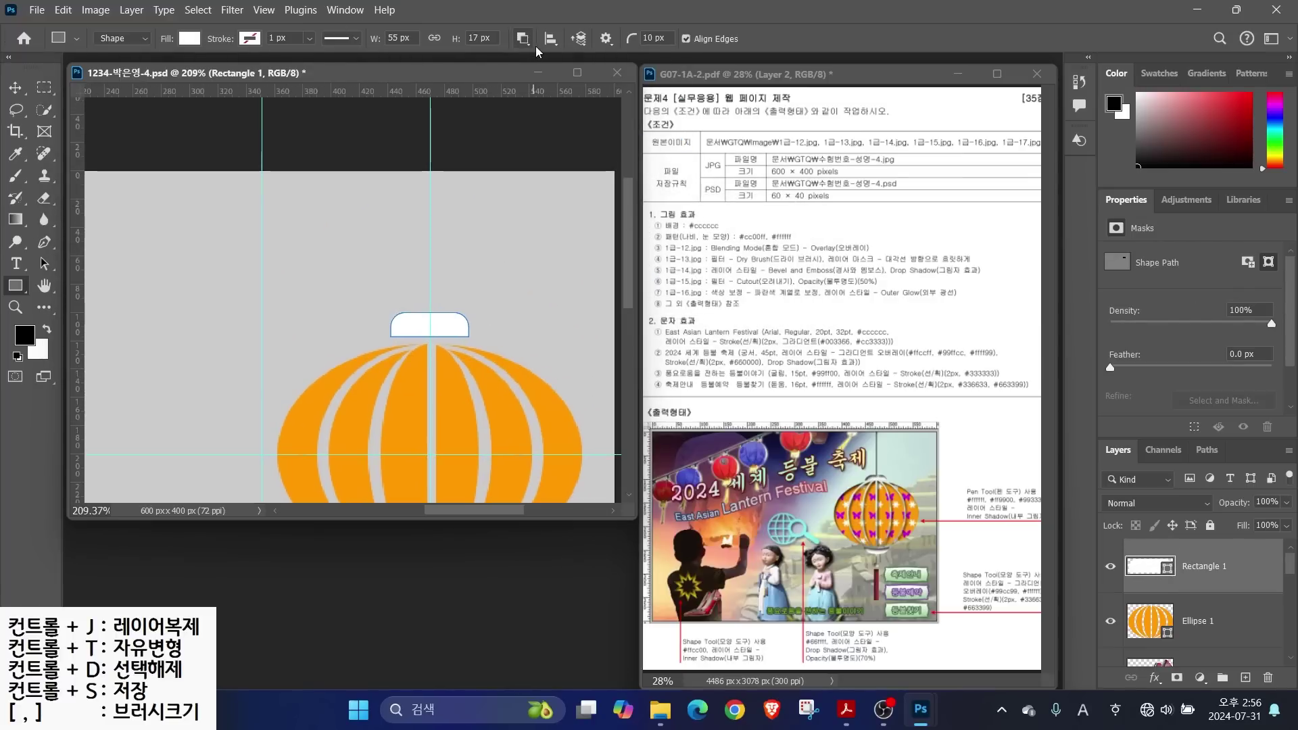
{"action": "left_click", "coordinate": [524, 39]}
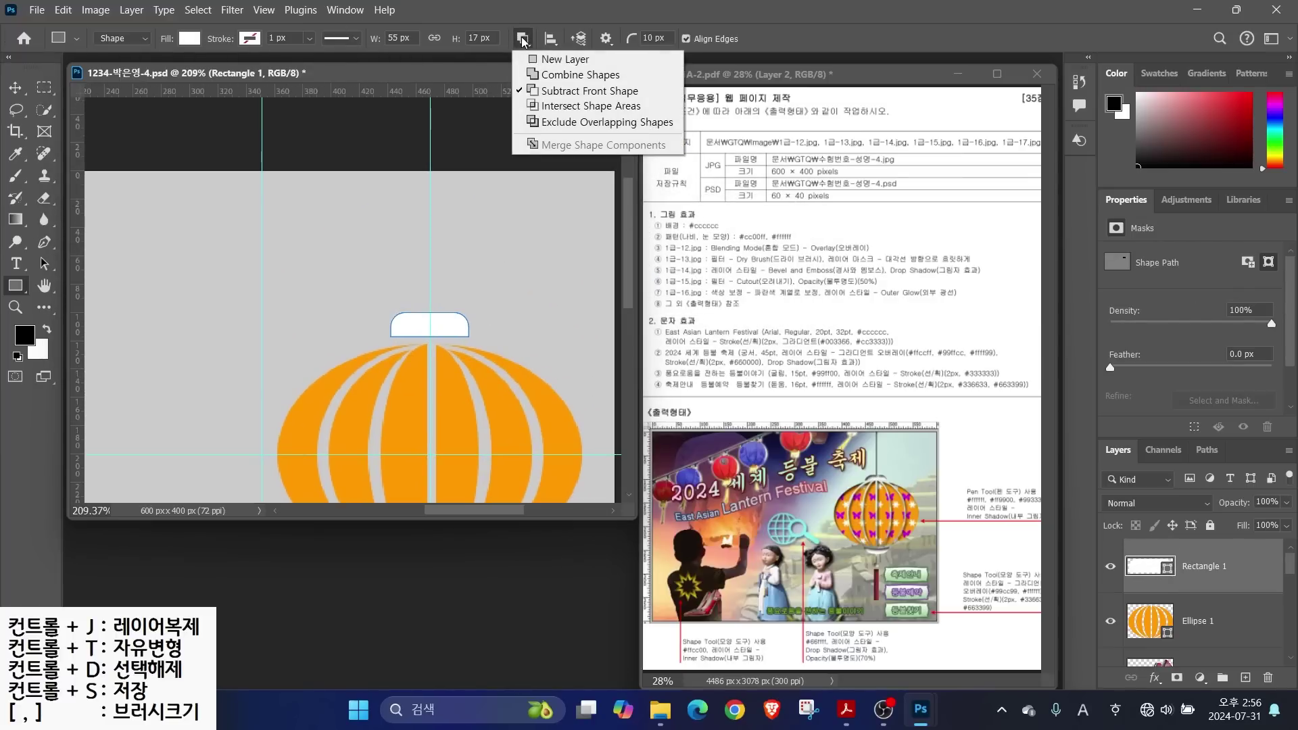
{"action": "left_click", "coordinate": [561, 73]}
Draw a thin hanger bar down to the cap and, with snapping off, narrow it to 5 px
{"action": "left_click_drag", "start_coordinate": [426, 163], "coordinate": [441, 336]}
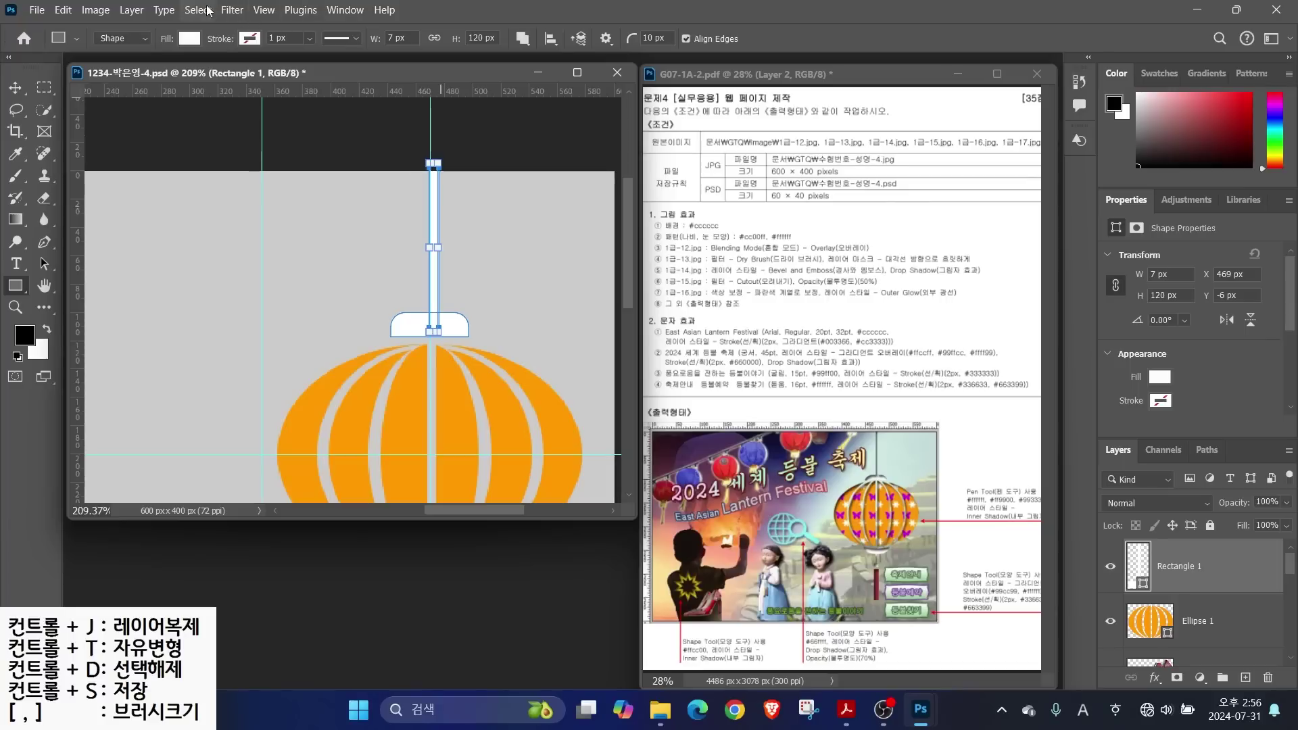
{"action": "left_click", "coordinate": [264, 10]}
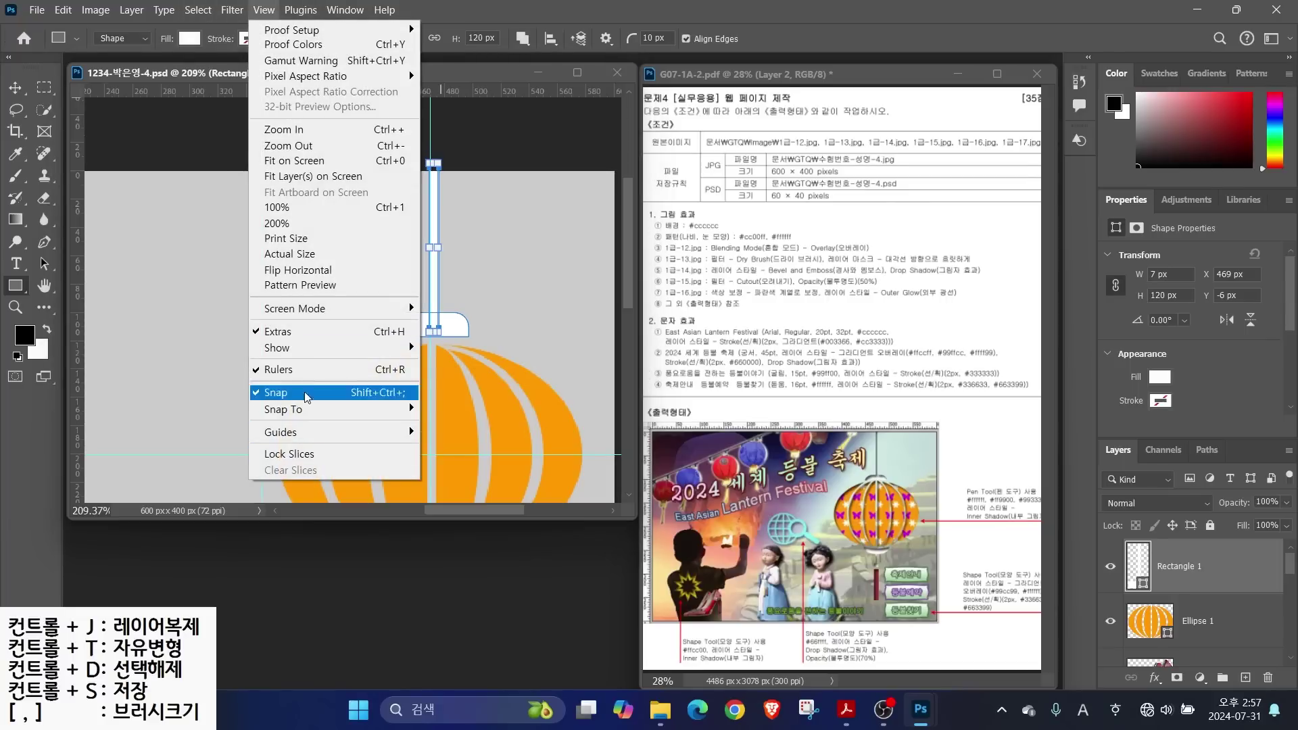
{"action": "left_click", "coordinate": [277, 392]}
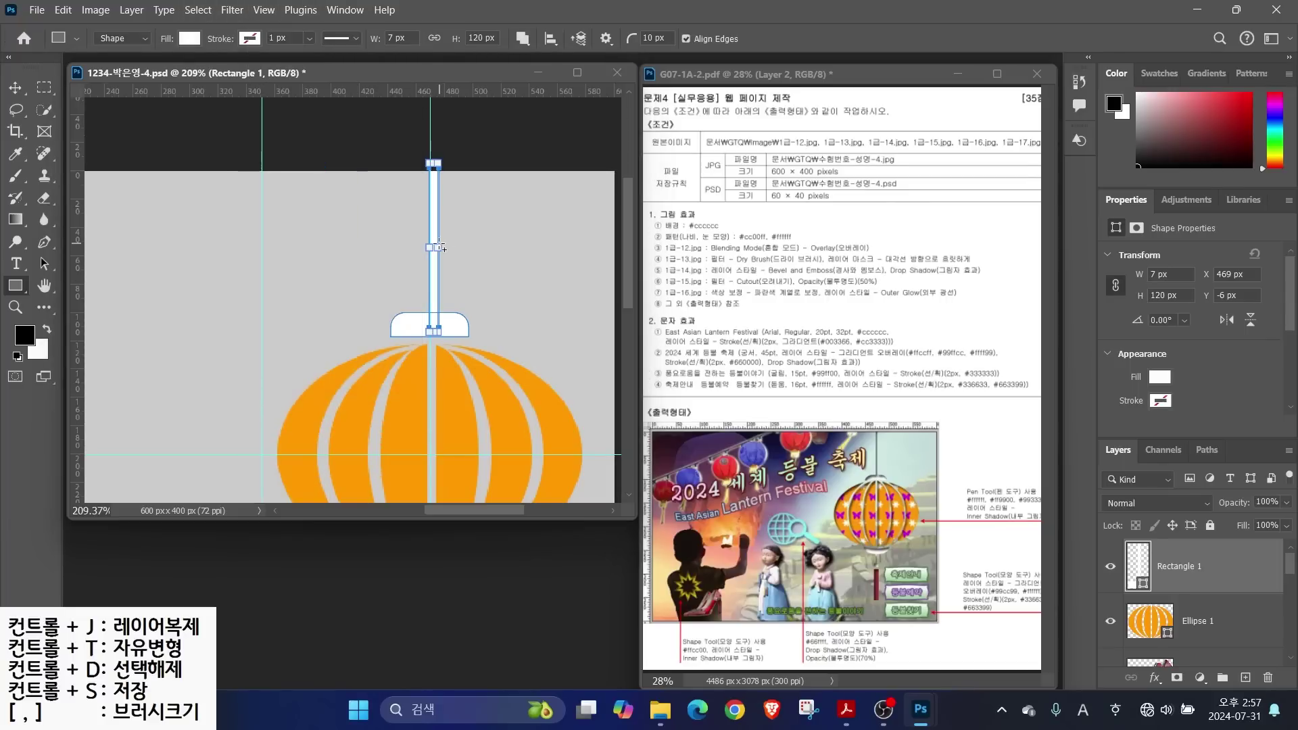
{"action": "left_click_drag", "start_coordinate": [440, 246], "coordinate": [436, 247]}
{"action": "key", "text": "Escape"}
Switch to whole-path selection and select the cap and hanger path
{"action": "scroll", "coordinate": [425, 257], "scroll_direction": "down", "scroll_amount": 2}
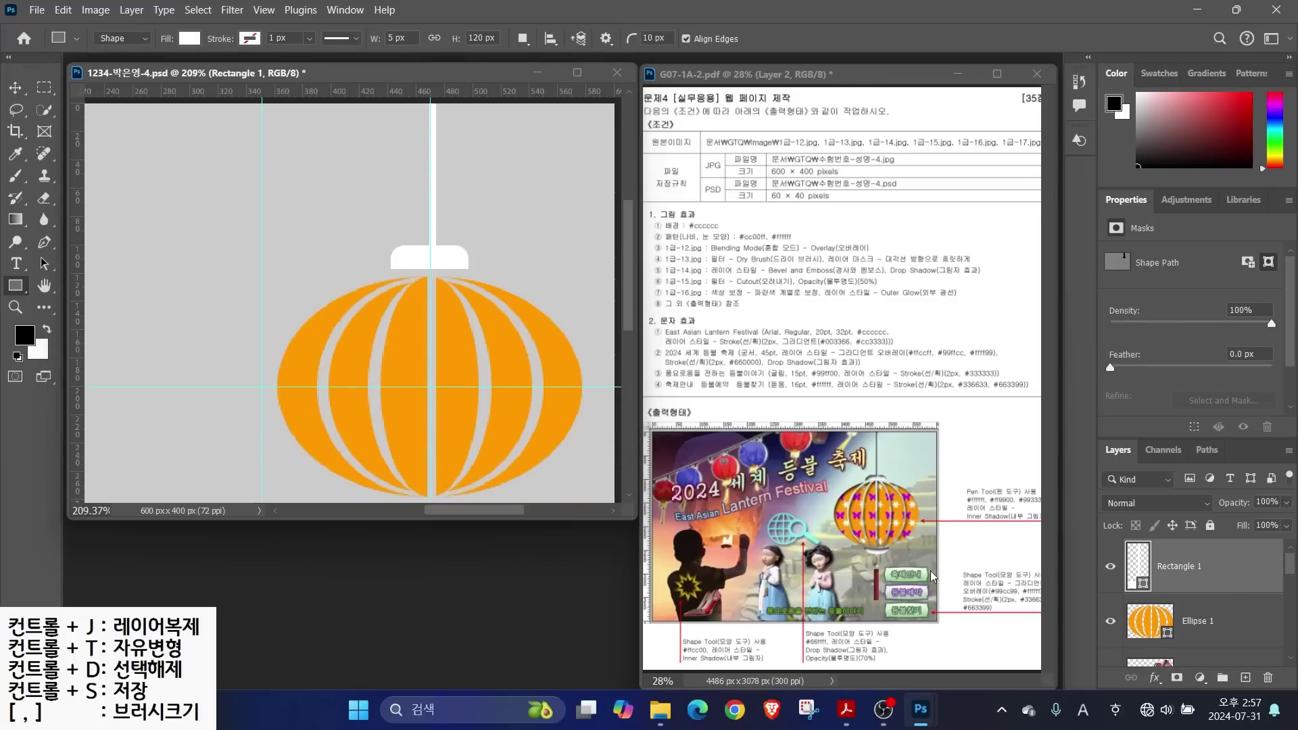
{"action": "key", "text": "v"}
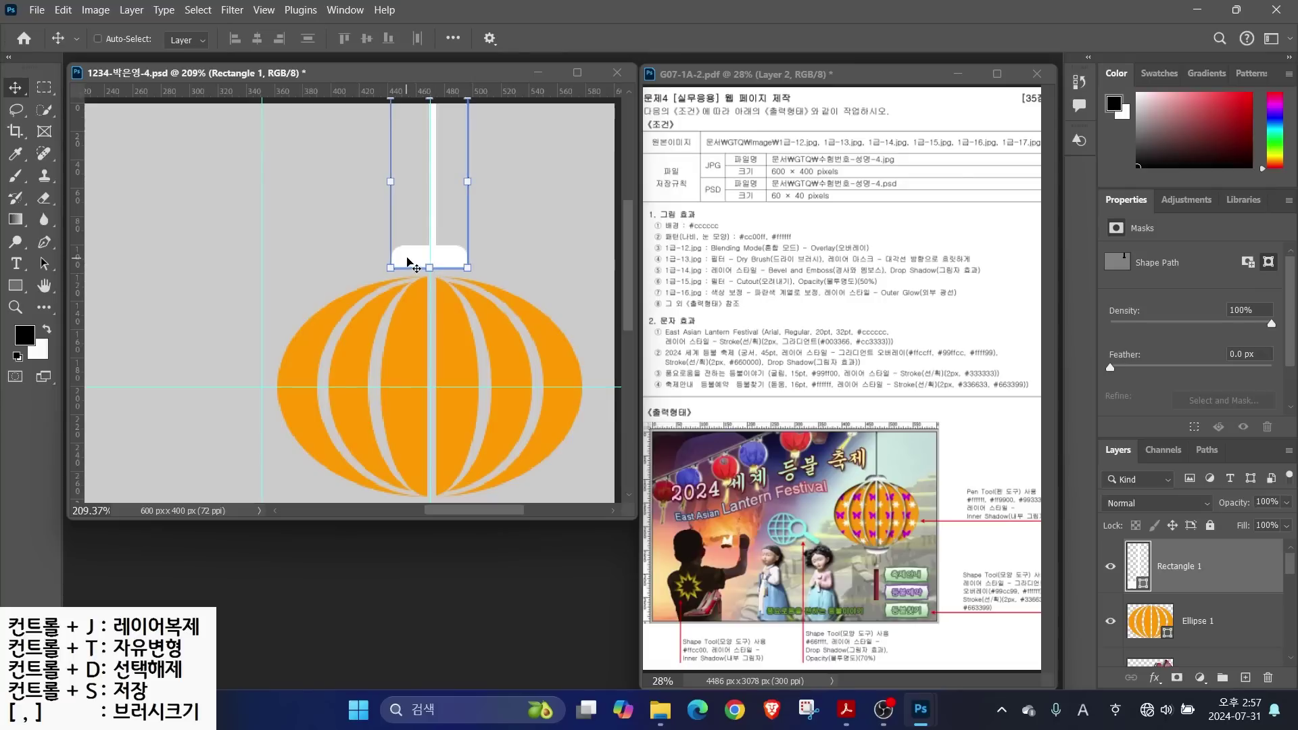
{"action": "left_click", "coordinate": [44, 263]}
{"action": "right_click", "coordinate": [44, 264]}
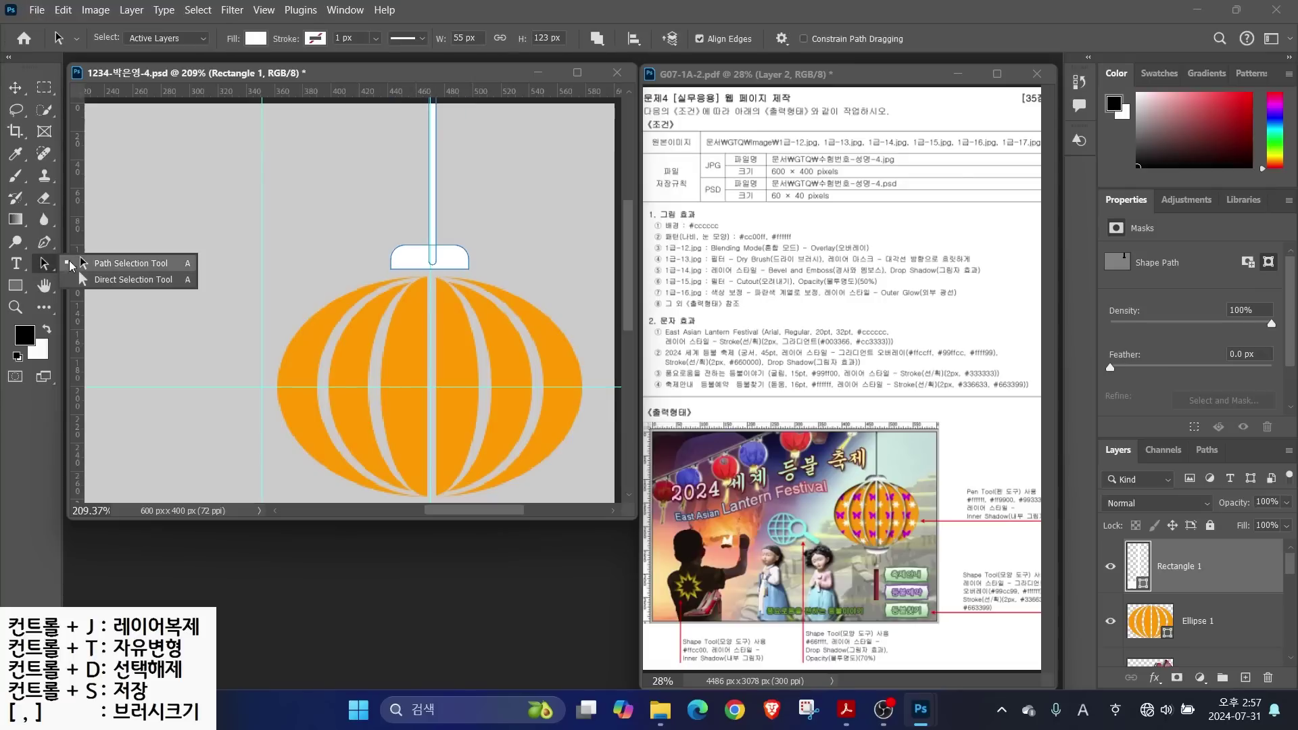
{"action": "left_click", "coordinate": [114, 267]}
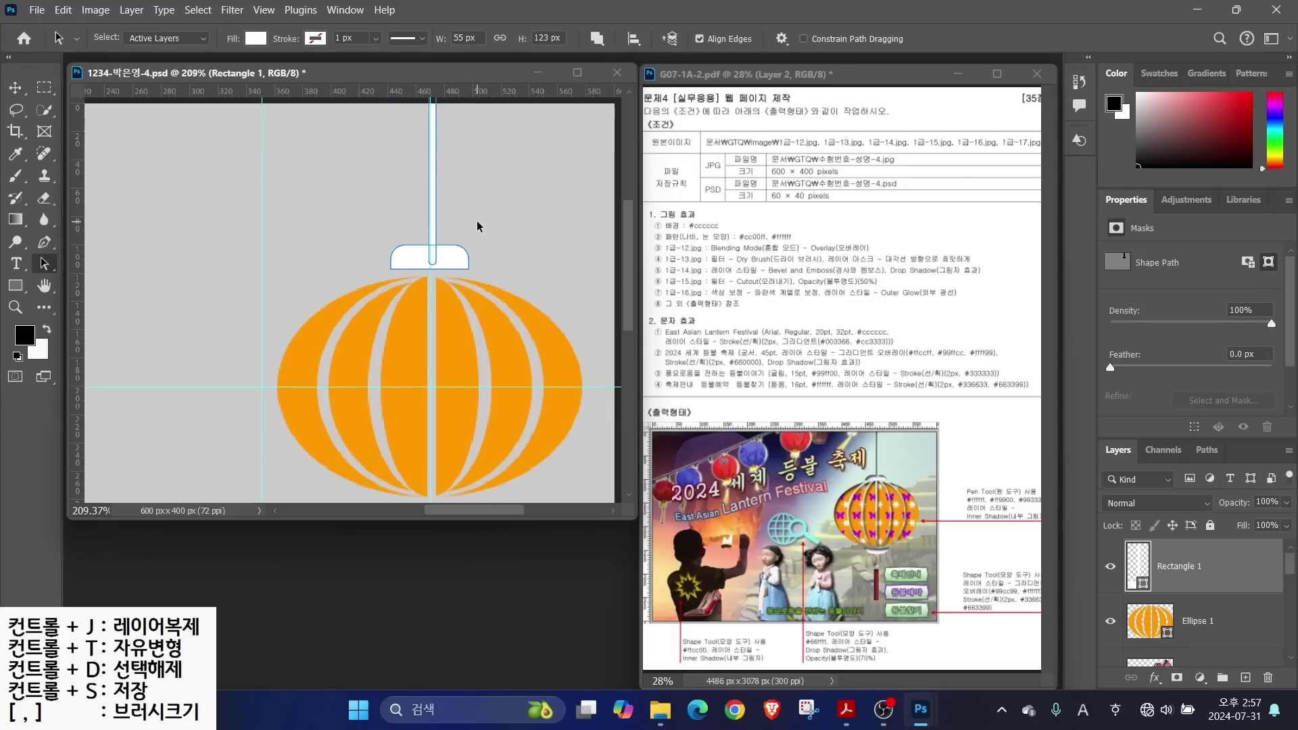
{"action": "left_click", "coordinate": [428, 256]}
Duplicate the cap and hanger, flip it upside down, scale it to about 93% and place it under the lantern
{"action": "left_click", "coordinate": [500, 228]}
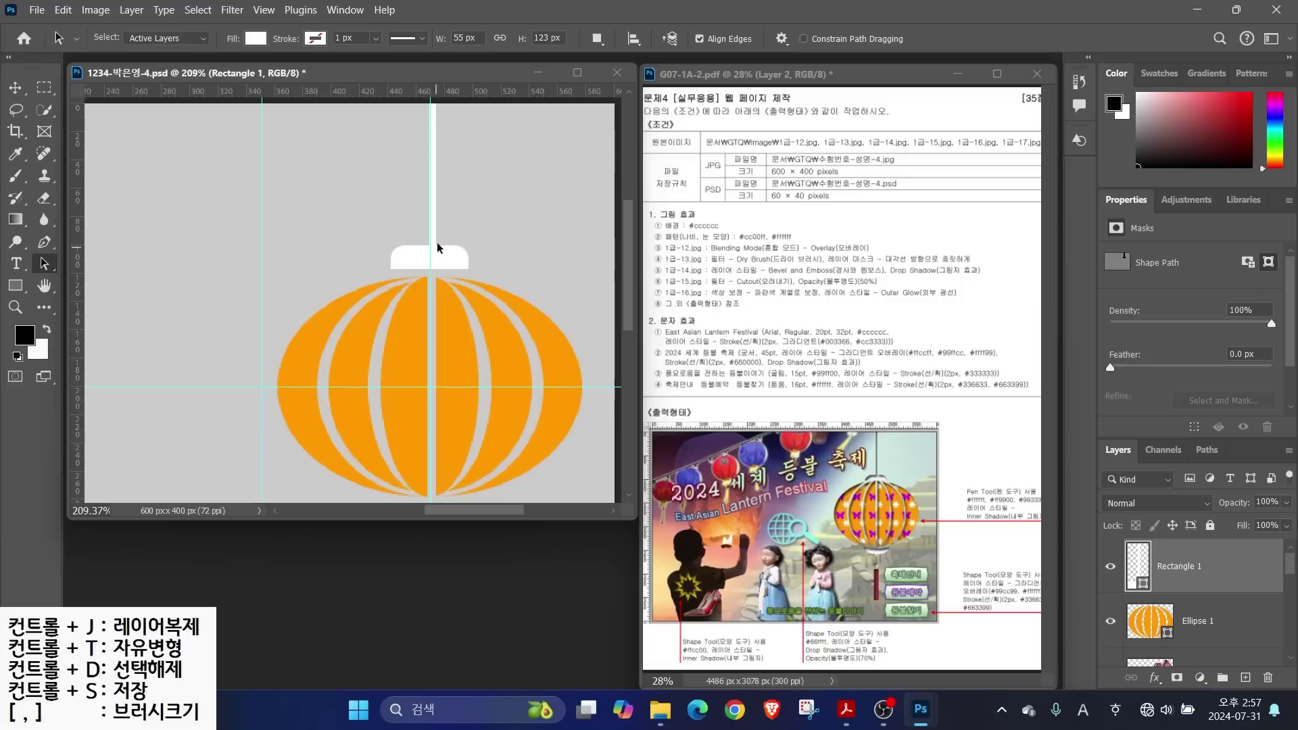
{"action": "left_click", "coordinate": [414, 261]}
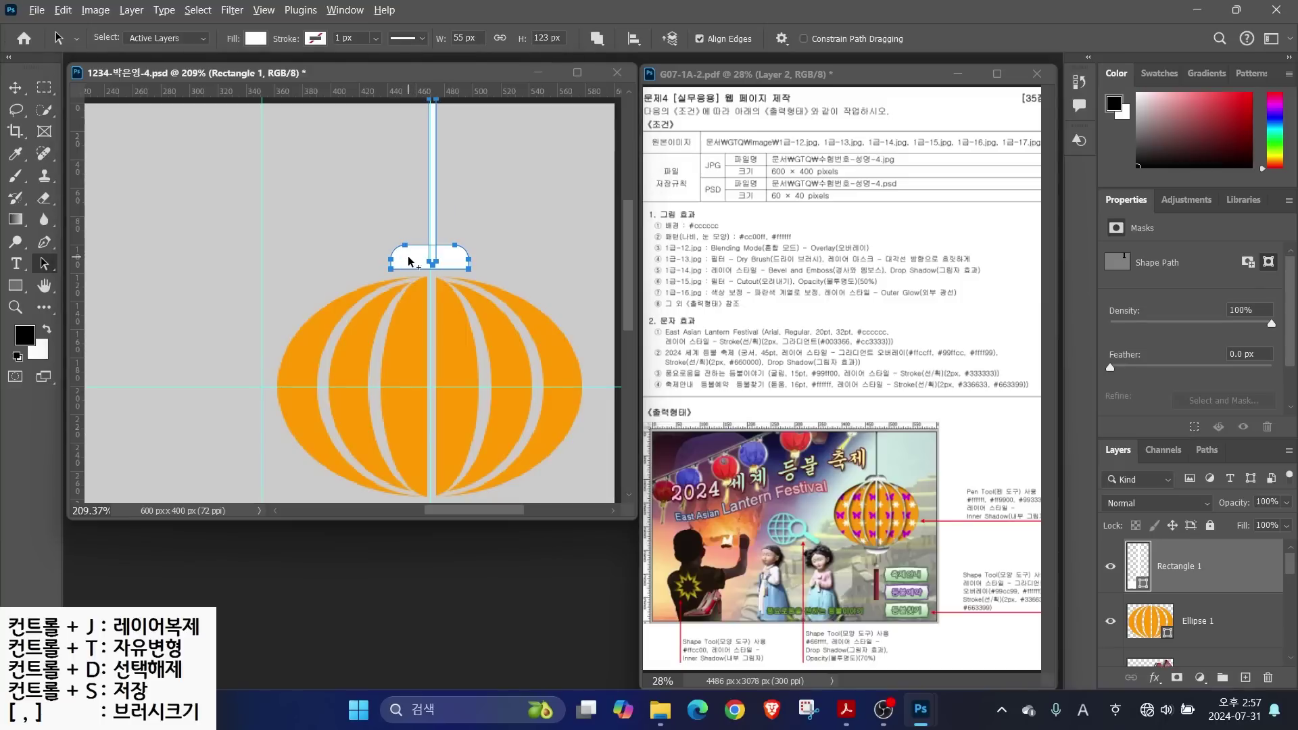
{"action": "left_click_drag", "start_coordinate": [423, 256], "coordinate": [270, 401]}
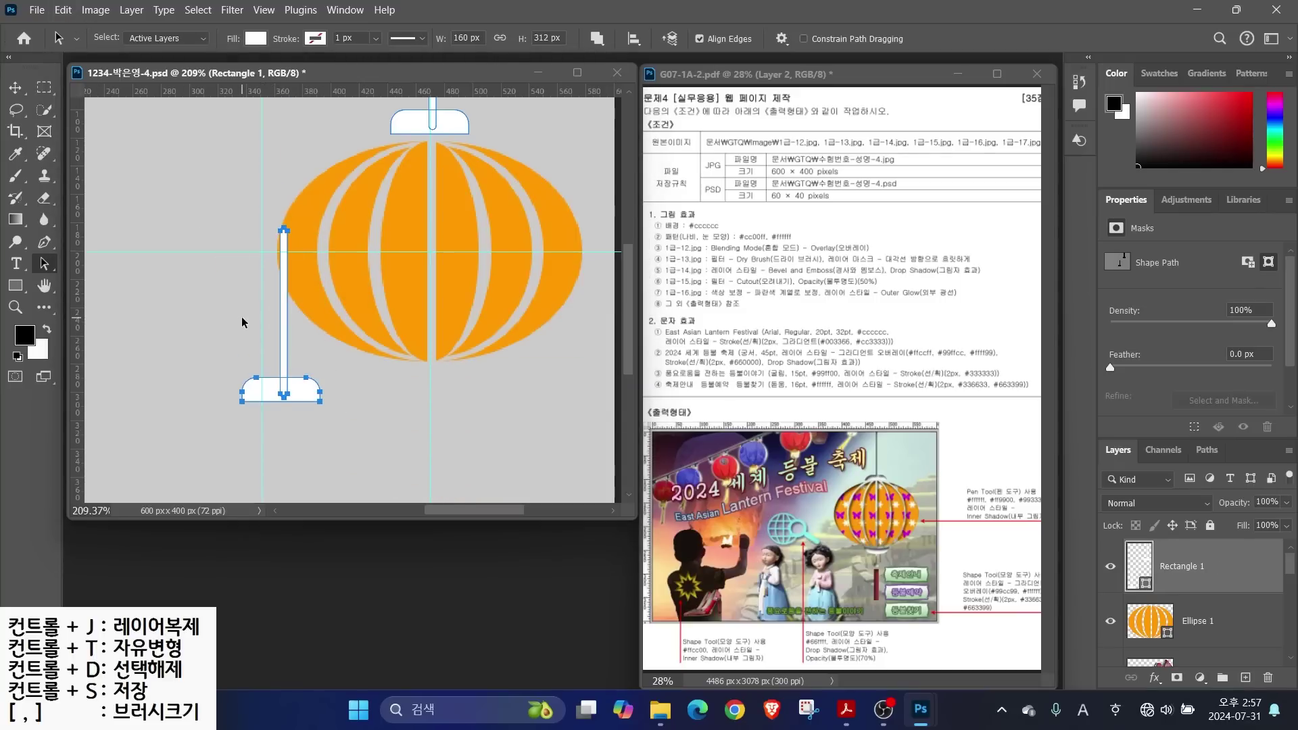
{"action": "key", "text": "ctrl+t"}
{"action": "left_click_drag", "start_coordinate": [318, 227], "coordinate": [249, 356]}
{"action": "left_click_drag", "start_coordinate": [272, 252], "coordinate": [423, 390]}
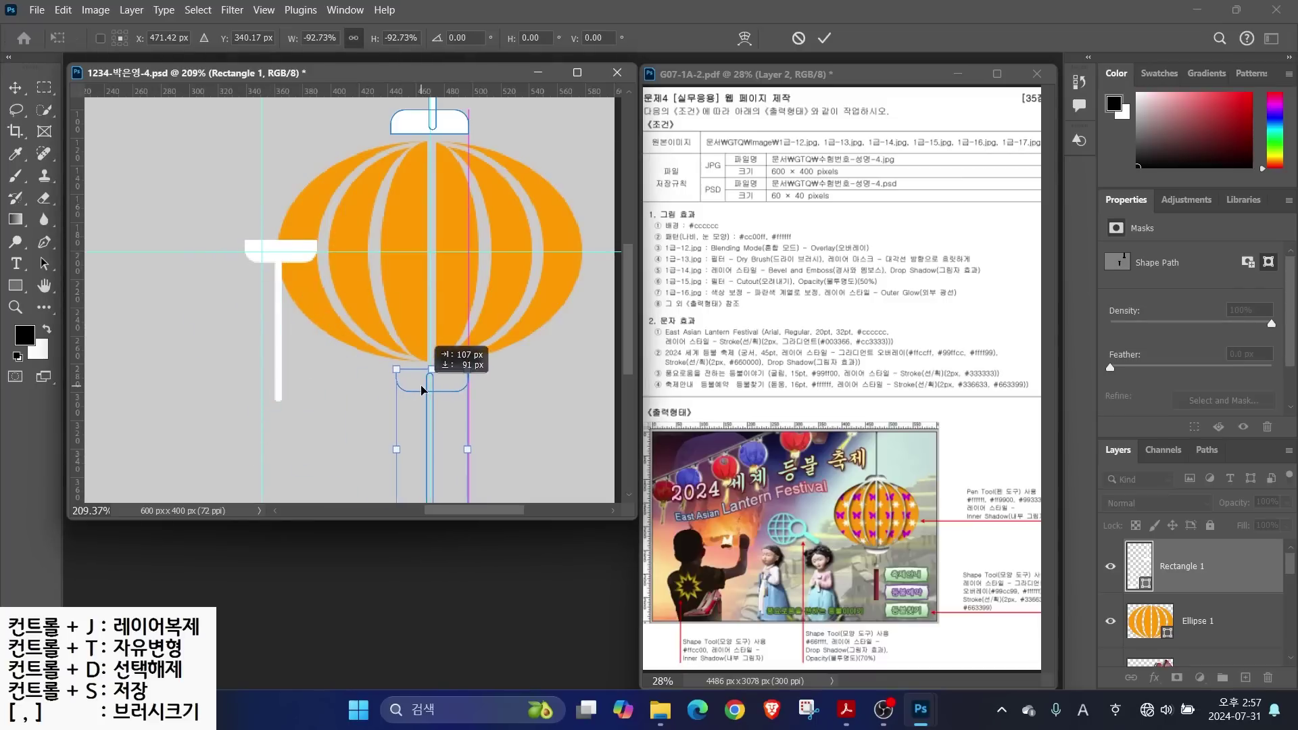
{"action": "scroll", "coordinate": [424, 390], "scroll_direction": "down", "scroll_amount": 3}
{"action": "key", "text": "Return"}
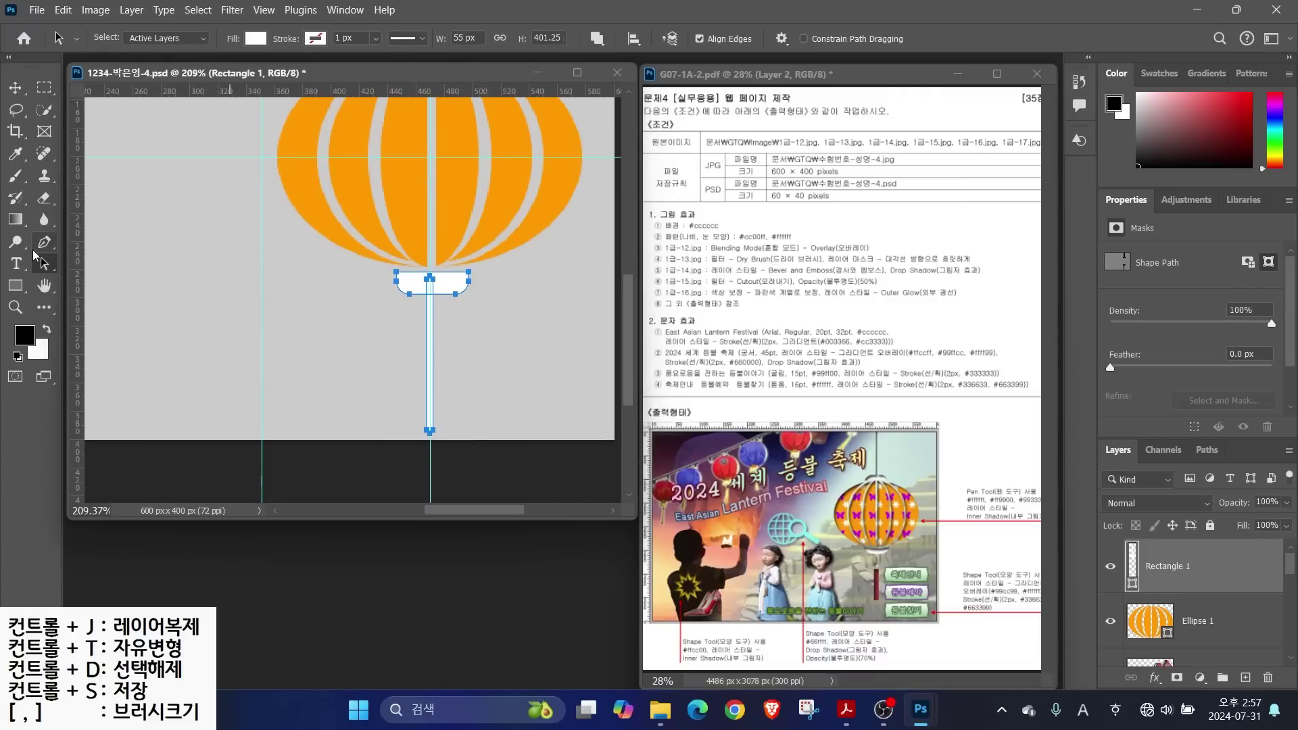
Subtract a rectangle over the lower stem to leave a short stub, then merge shape components
{"action": "left_click", "coordinate": [15, 286]}
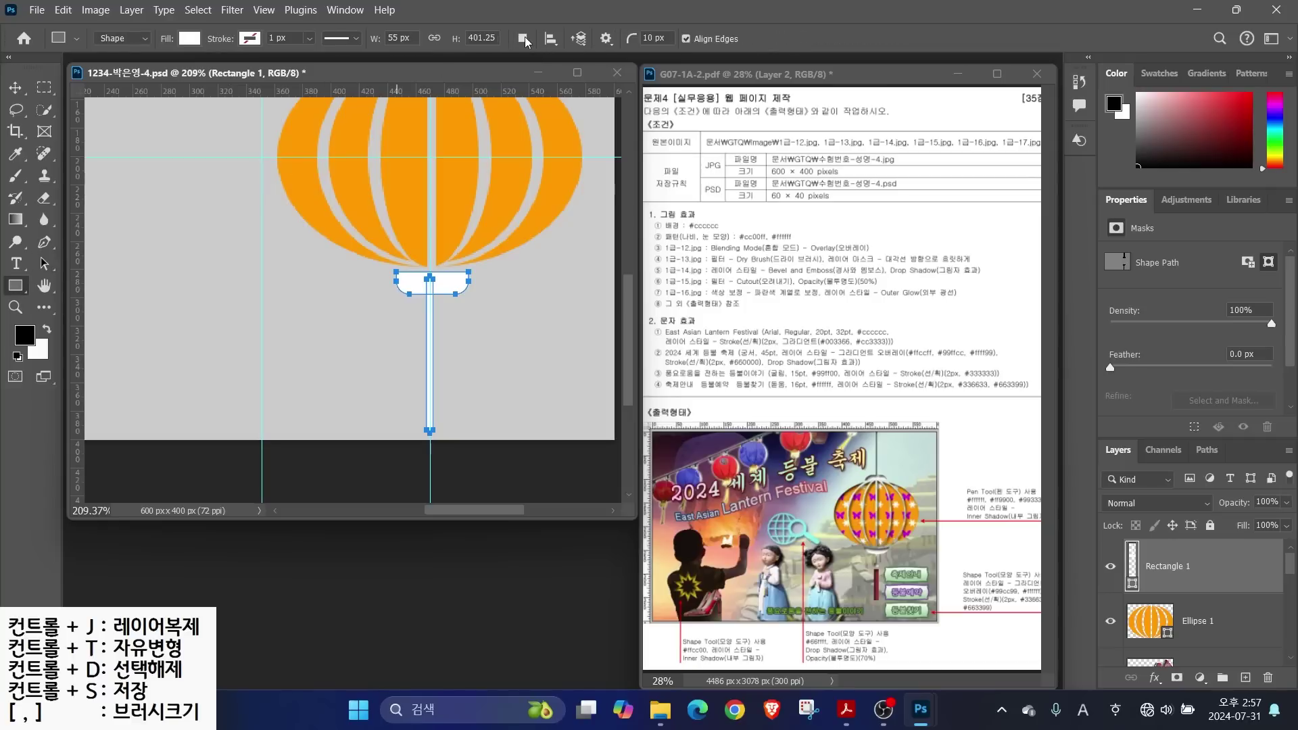
{"action": "left_click", "coordinate": [524, 39]}
{"action": "left_click", "coordinate": [568, 142]}
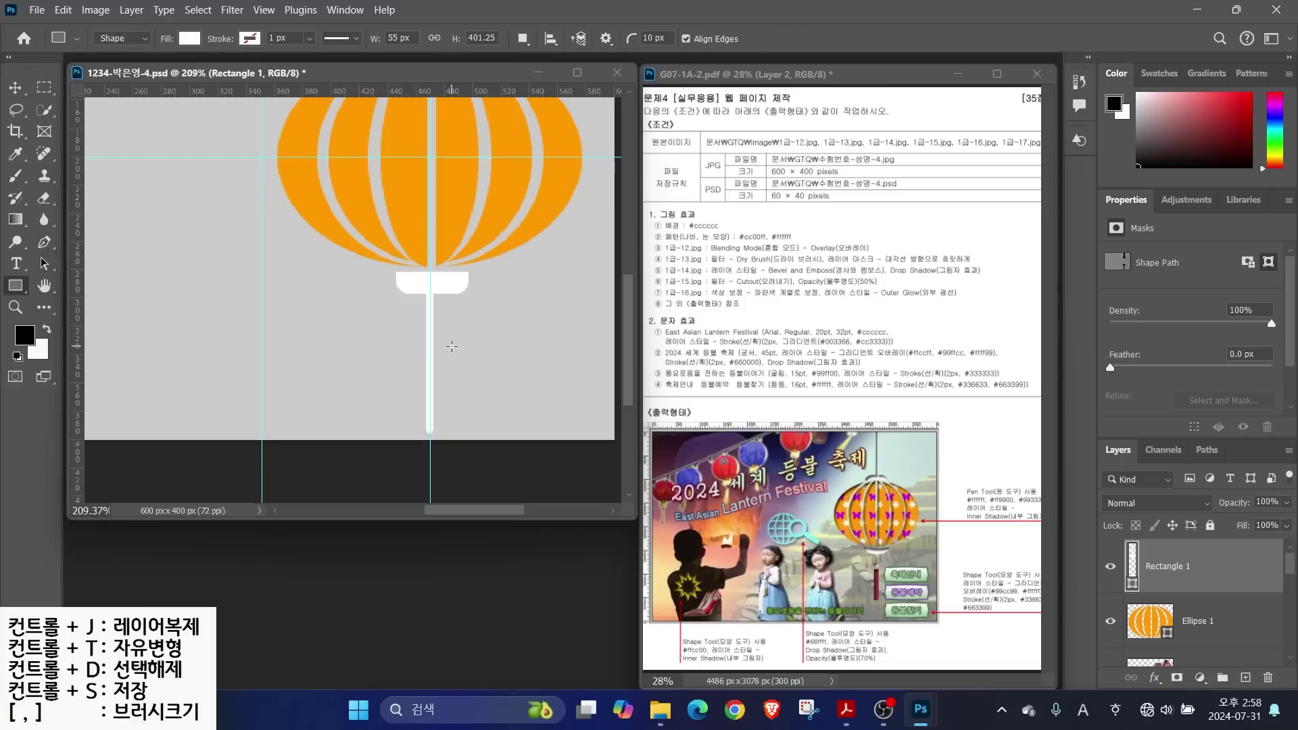
{"action": "left_click", "coordinate": [522, 38]}
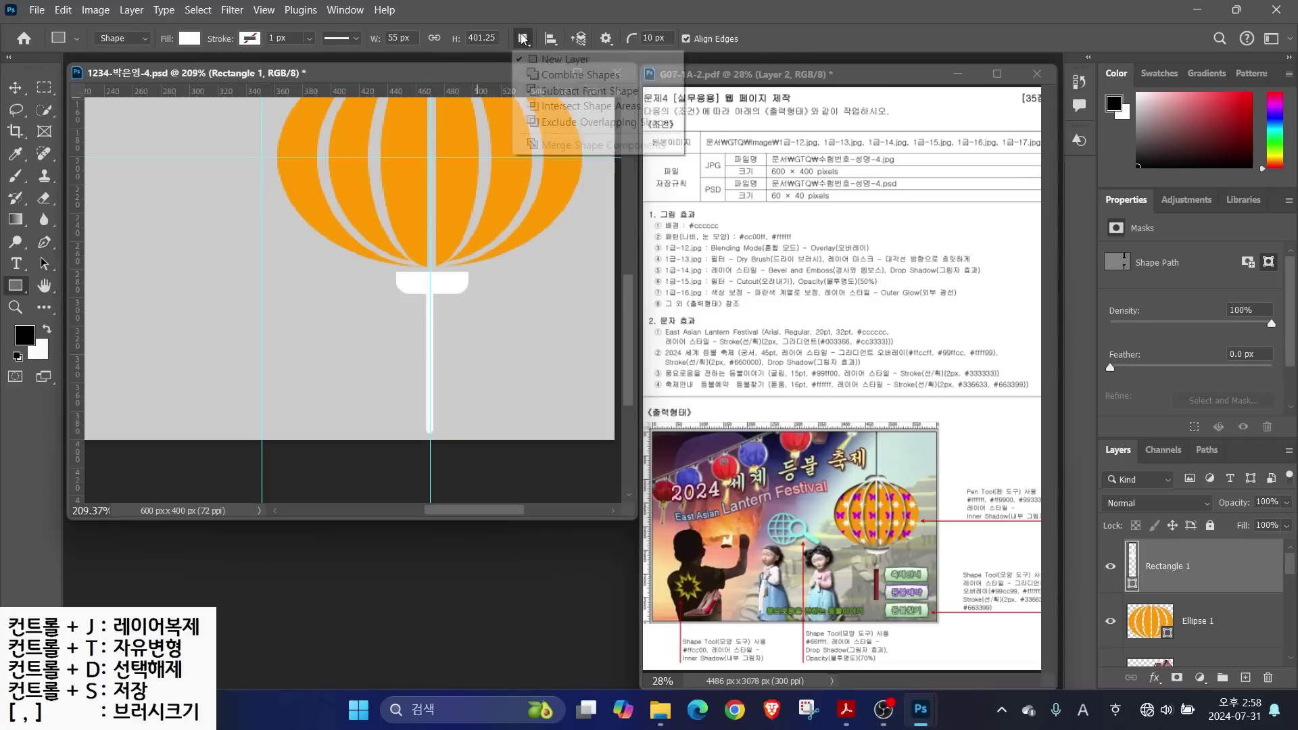
{"action": "left_click", "coordinate": [558, 91]}
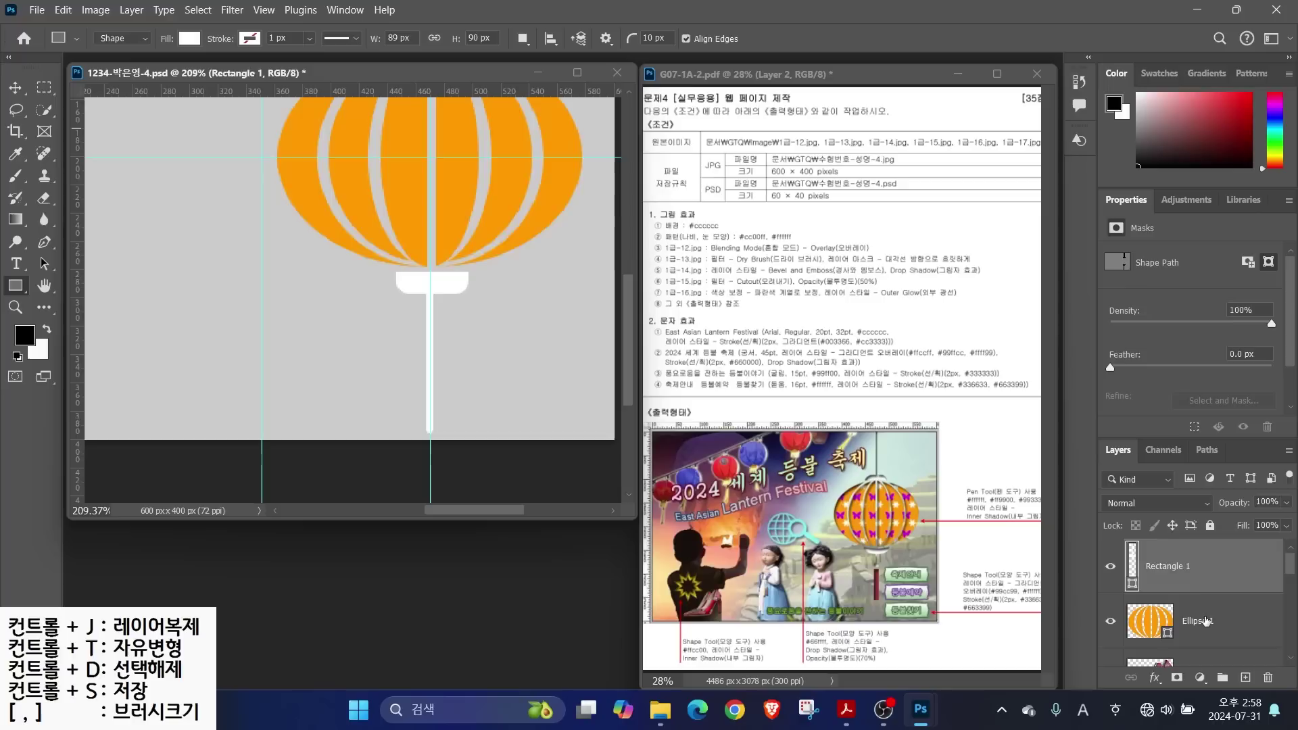
{"action": "left_click_drag", "start_coordinate": [386, 328], "coordinate": [509, 484]}
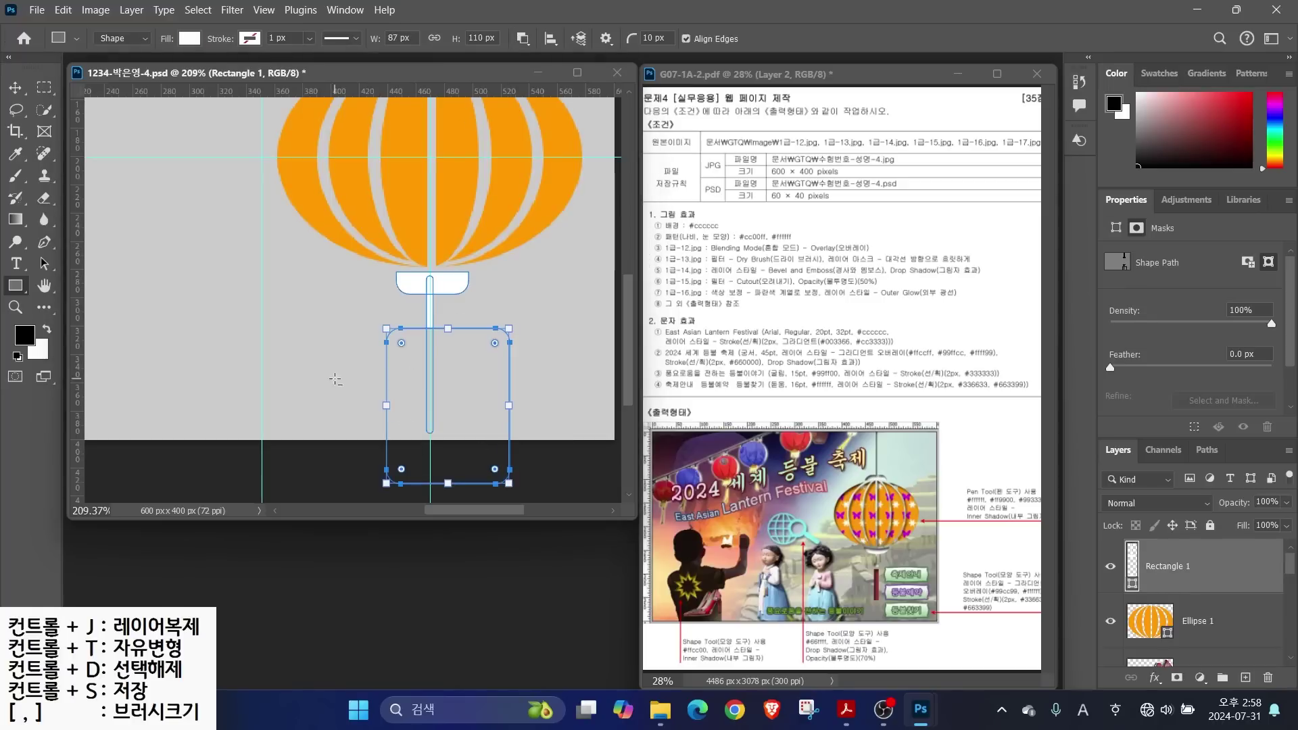
{"action": "left_click", "coordinate": [523, 39]}
{"action": "left_click", "coordinate": [561, 124]}
{"action": "left_click", "coordinate": [529, 306]}
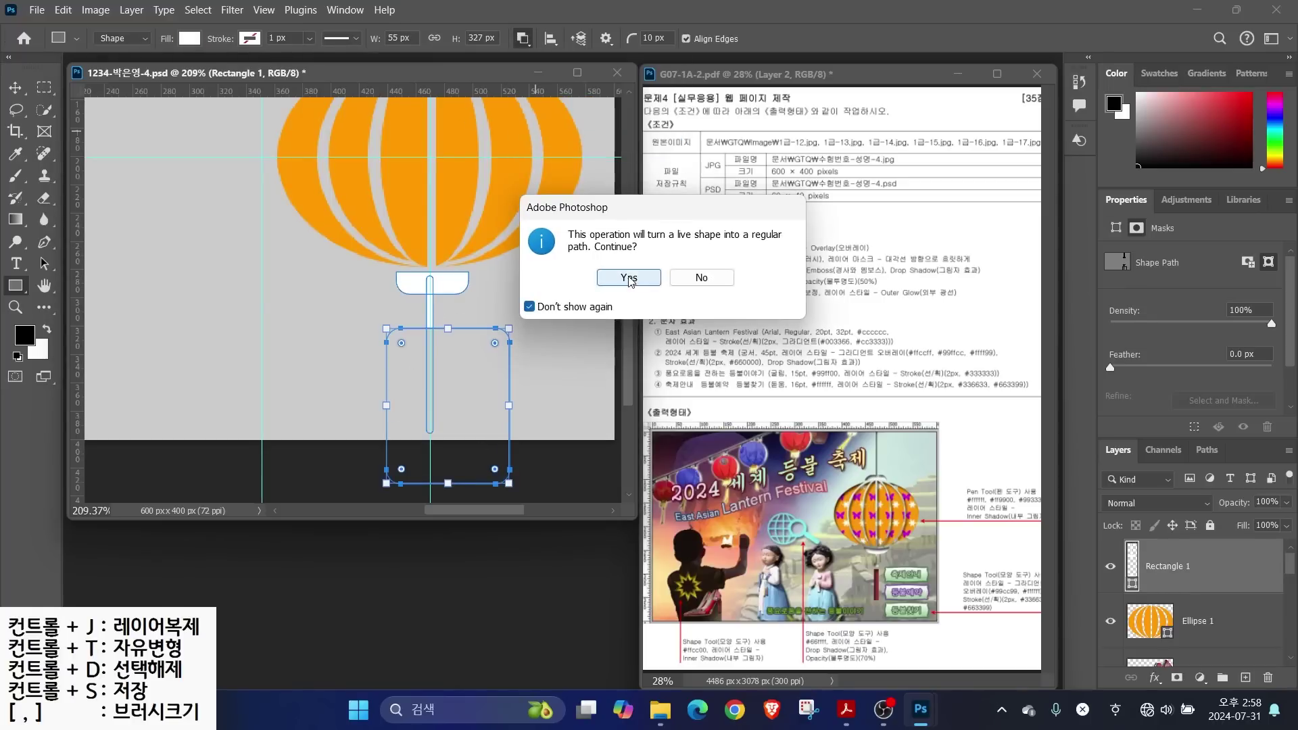
{"action": "left_click", "coordinate": [628, 279]}
Set the Ellipse tool to Combine Shapes mode
{"action": "key", "text": "shift+u"}
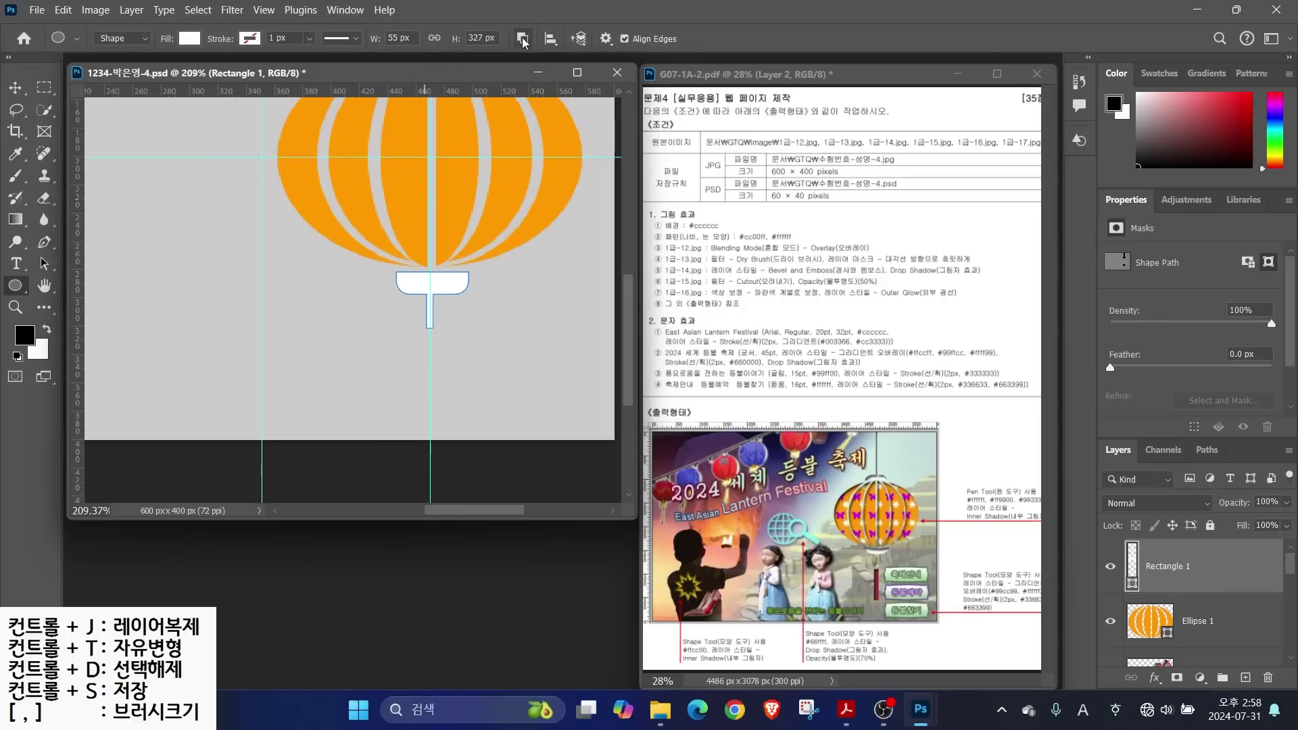
{"action": "left_click", "coordinate": [528, 38]}
{"action": "left_click", "coordinate": [541, 67]}
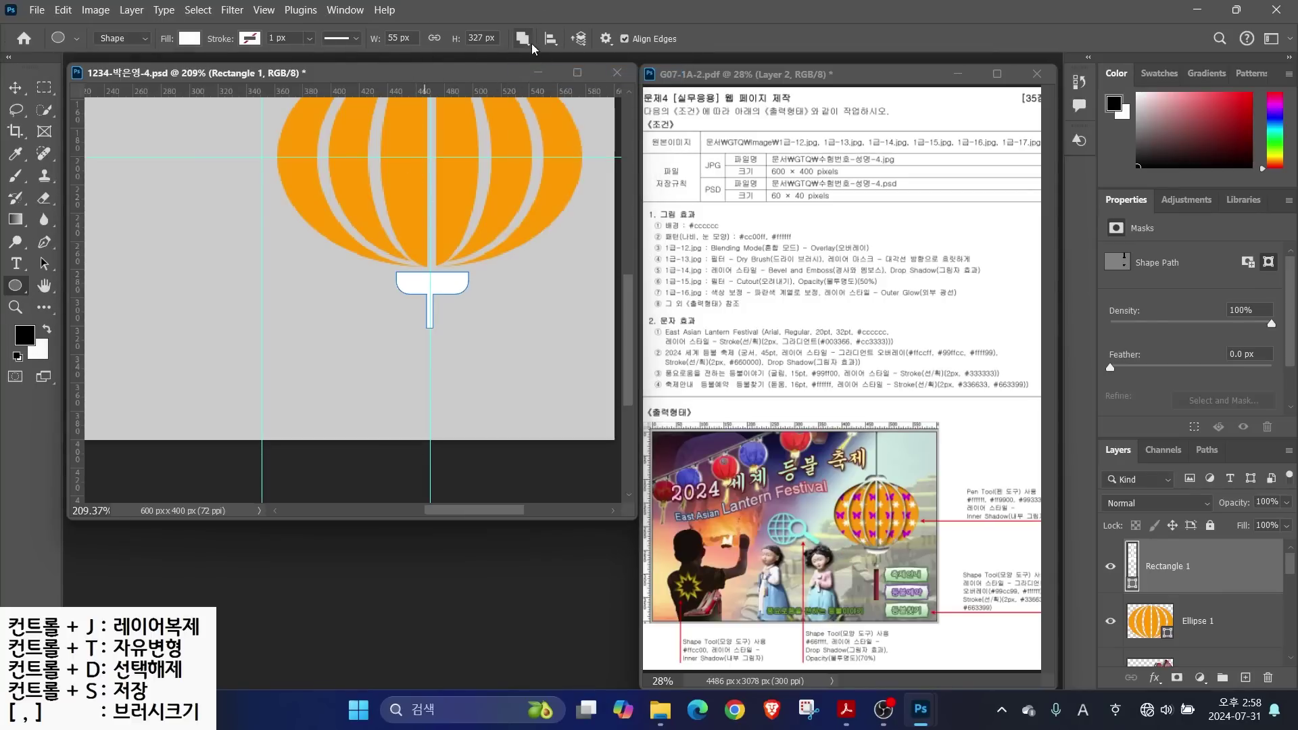
Draw an 18 px white bead and centre it under the bottom stem
{"action": "mouse_move", "coordinate": [417, 323]}
{"action": "left_mouse_down"}
{"action": "mouse_move", "coordinate": [451, 299]}
{"action": "mouse_move", "coordinate": [431, 309]}
{"action": "left_mouse_up"}
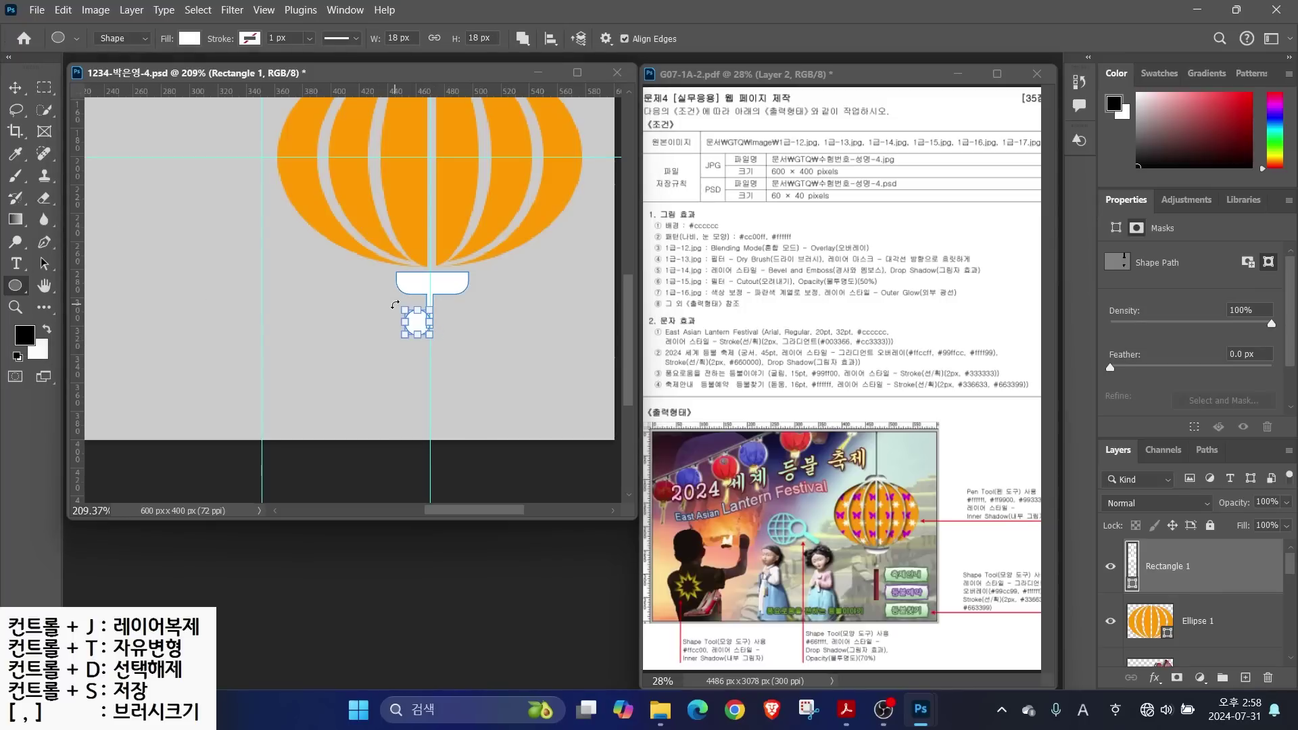
{"action": "left_click", "coordinate": [37, 270]}
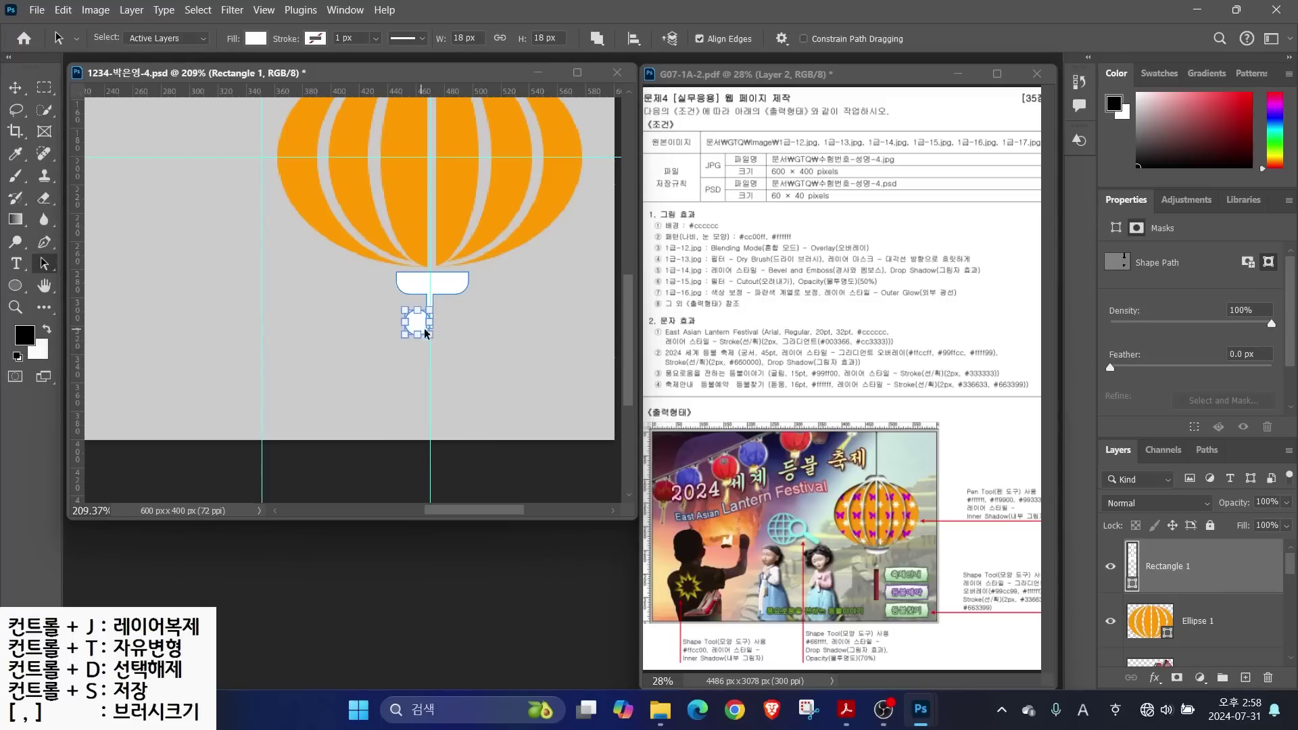
{"action": "left_click_drag", "start_coordinate": [417, 328], "coordinate": [429, 338]}
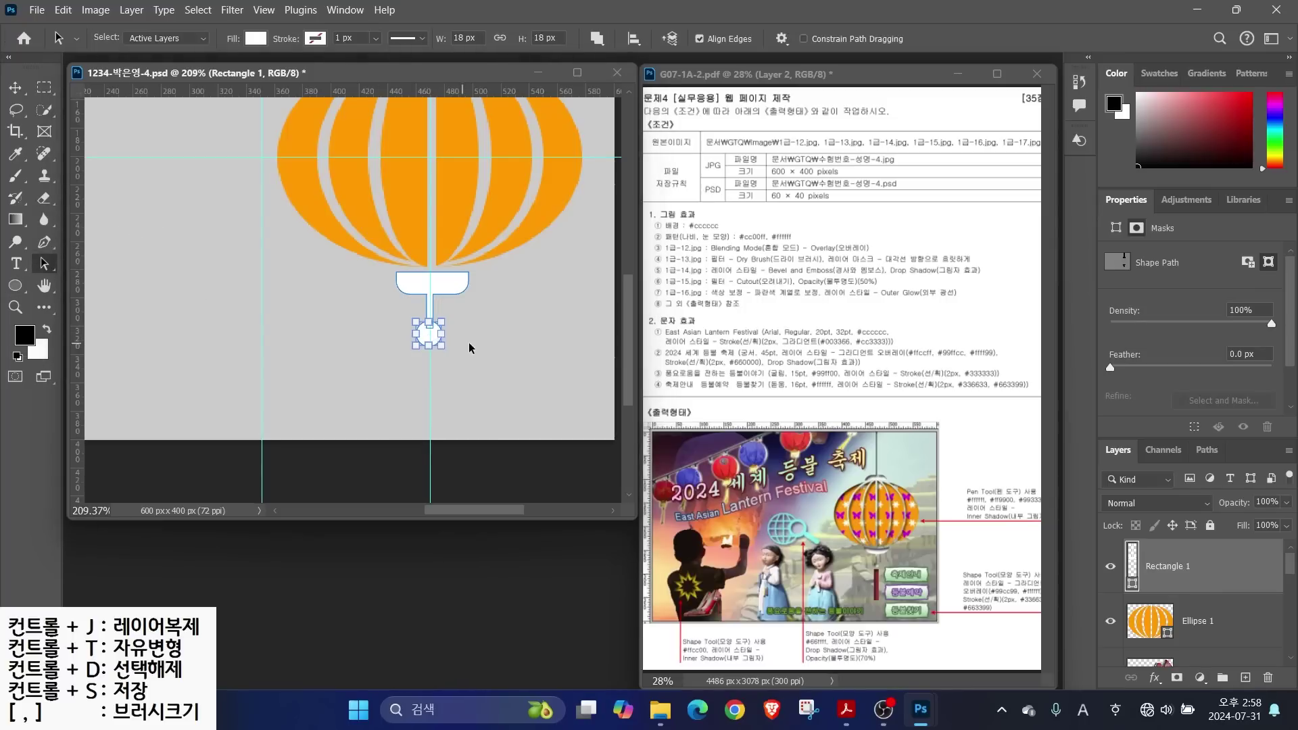
{"action": "left_click", "coordinate": [477, 342]}
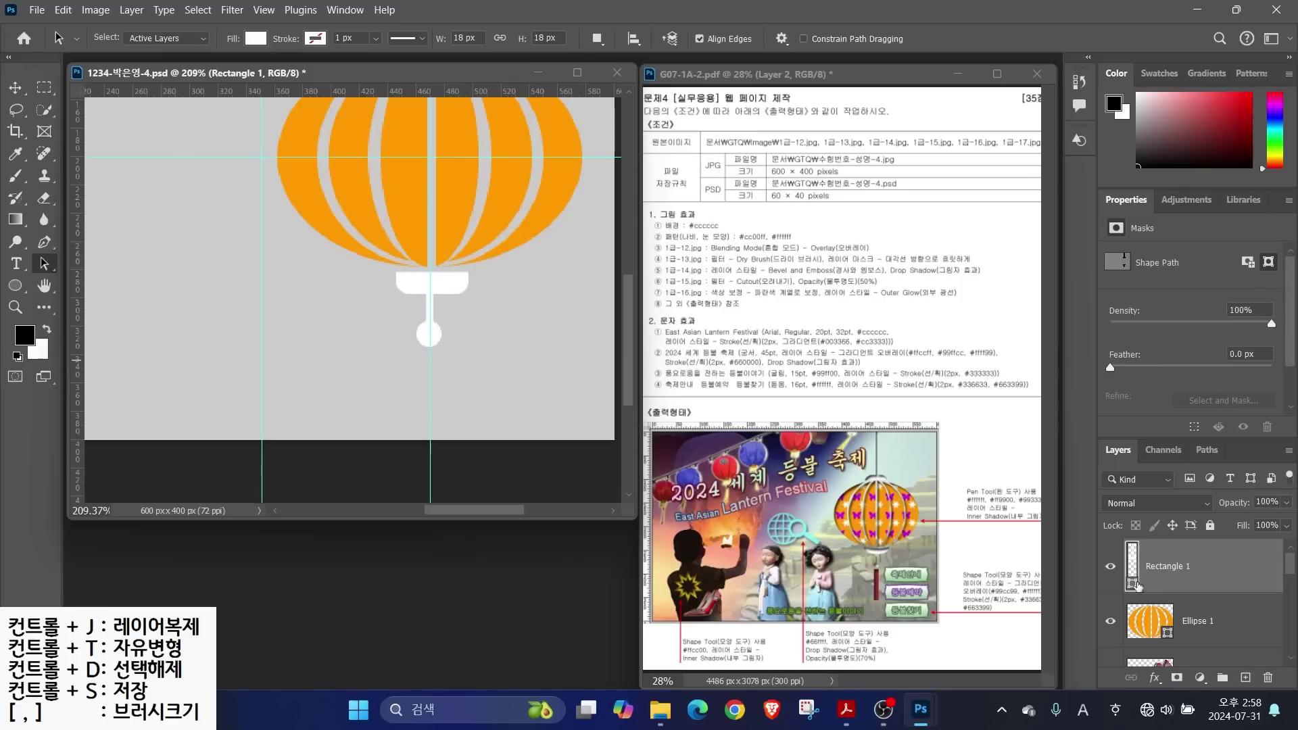
Zoom in and scale the bead down to about 10.9 × 10.9 px
{"action": "scroll", "coordinate": [349, 234], "scroll_direction": "down", "scroll_amount": 3}
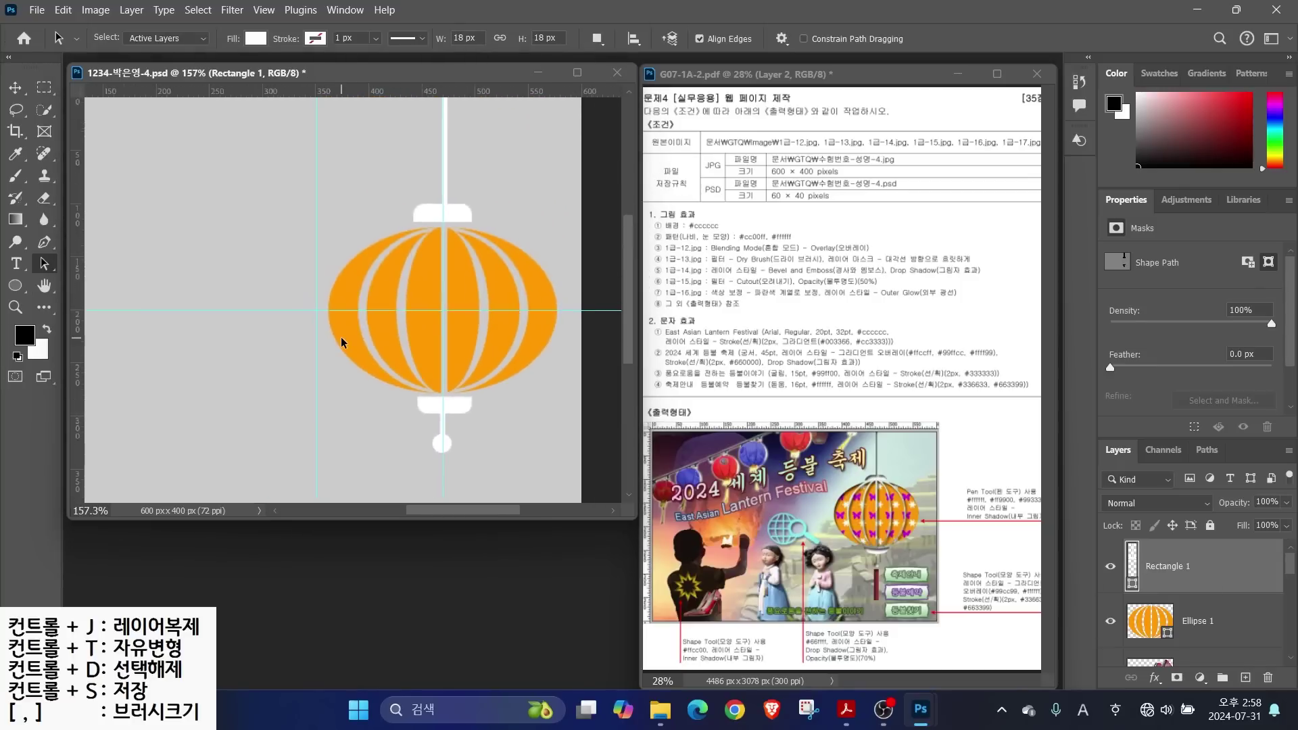
{"action": "scroll", "coordinate": [397, 404], "scroll_direction": "down", "scroll_amount": 1}
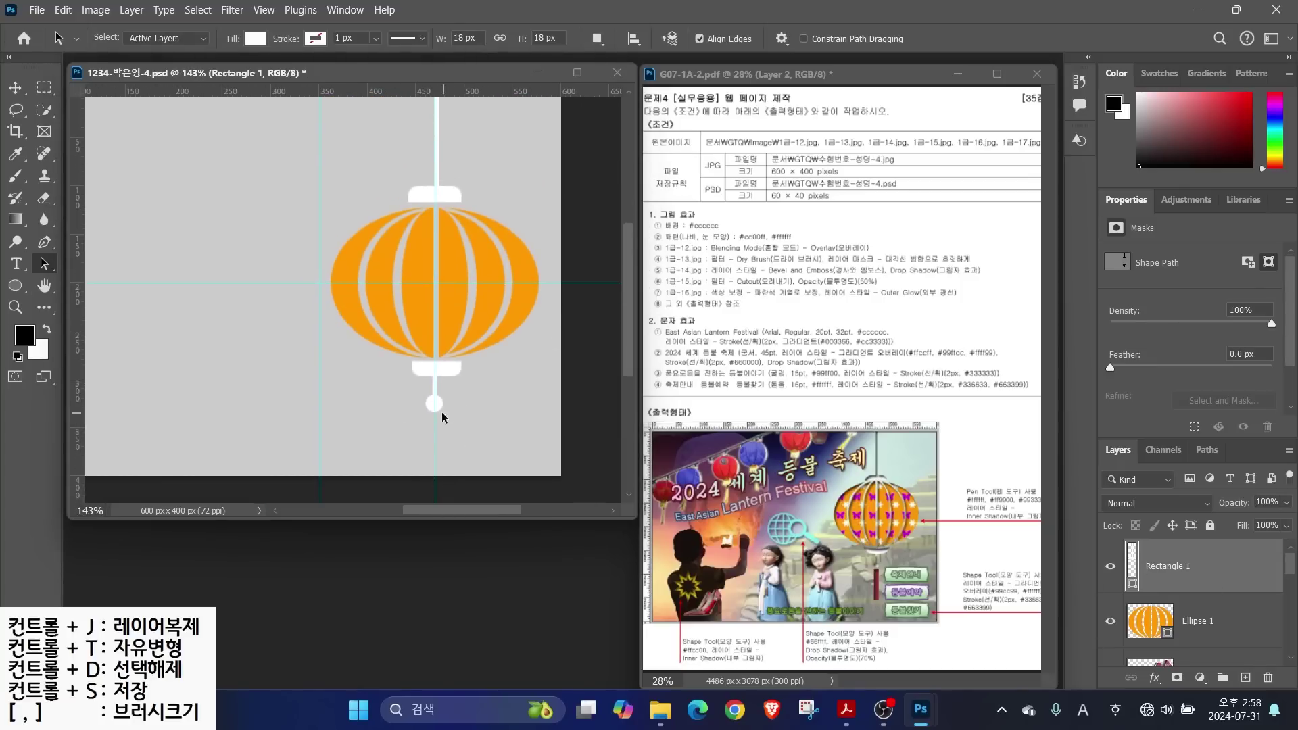
{"action": "scroll", "coordinate": [442, 417], "scroll_direction": "up", "scroll_amount": 3}
{"action": "key", "text": "u"}
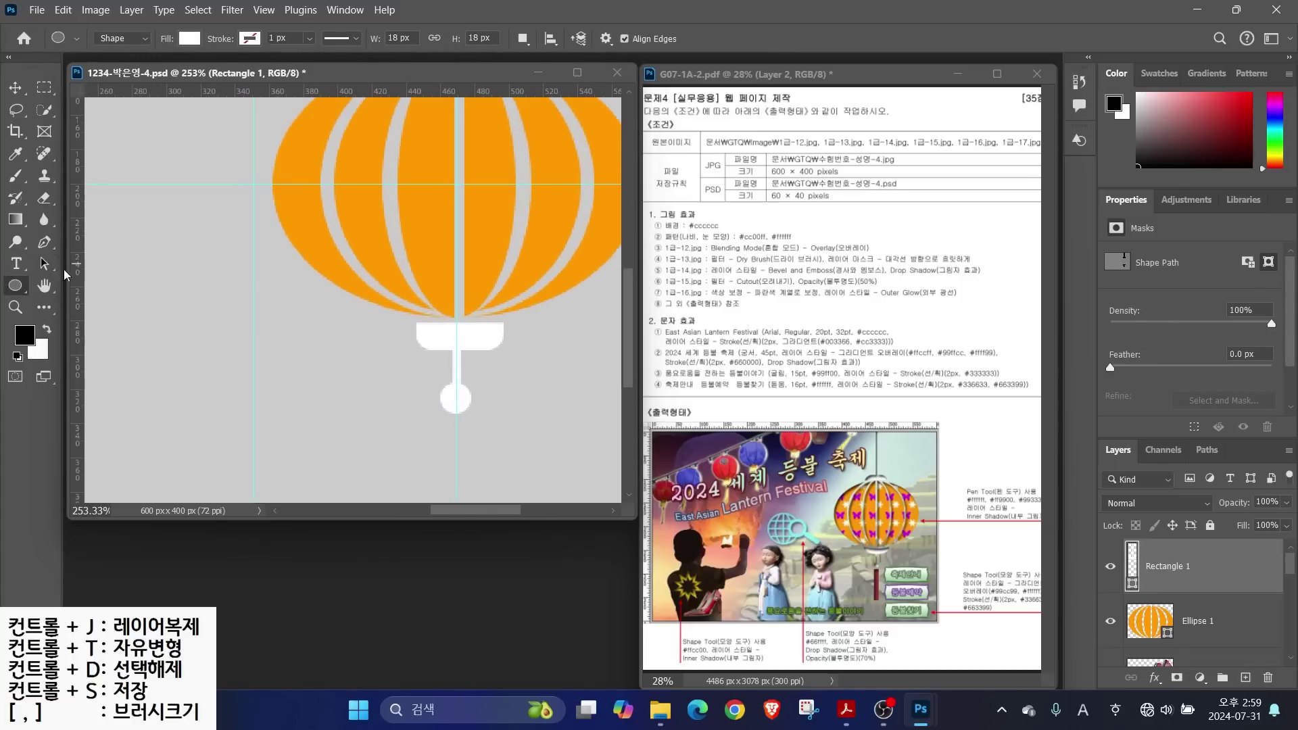
{"action": "key", "text": "a"}
{"action": "left_click", "coordinate": [456, 398]}
{"action": "left_click_drag", "start_coordinate": [471, 383], "coordinate": [466, 387]}
{"action": "left_click", "coordinate": [498, 417]}
{"action": "scroll", "coordinate": [608, 419], "scroll_direction": "down", "scroll_amount": 1}
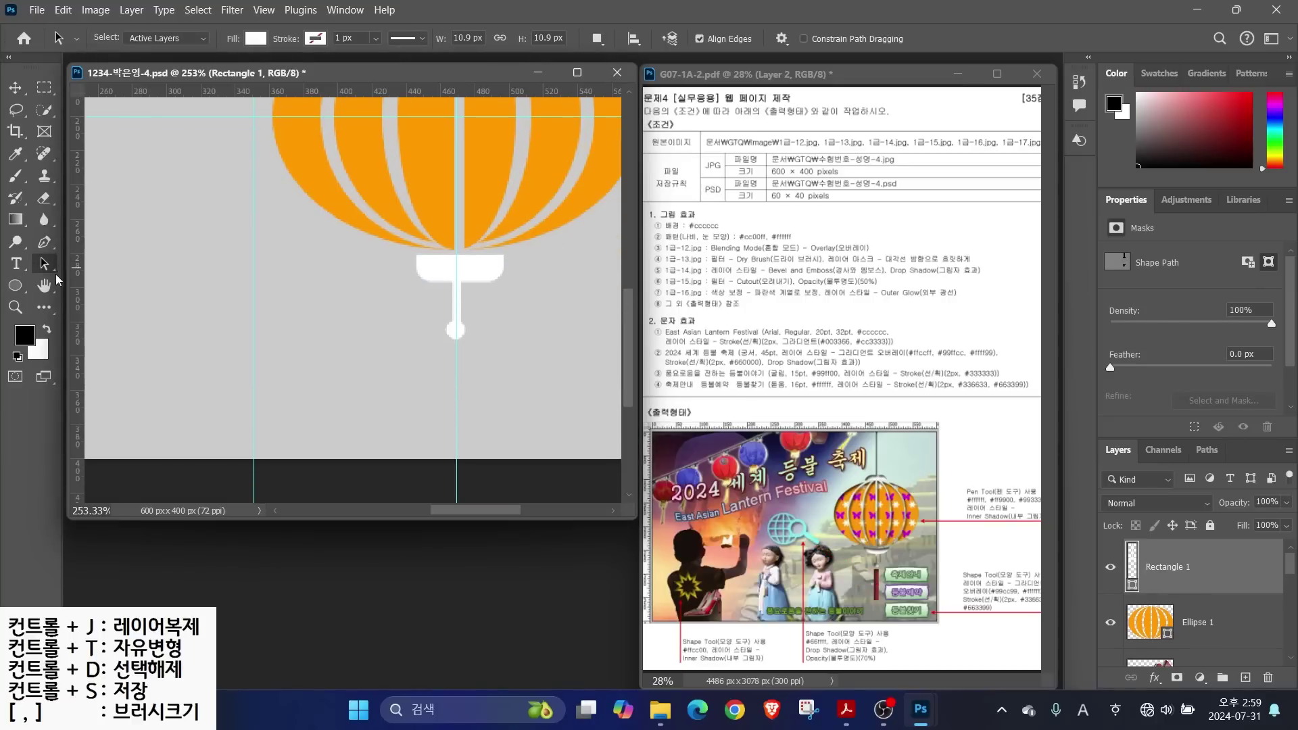
Draw a tall square-cornered rectangle on a new layer below the bead
{"action": "left_click", "coordinate": [15, 286]}
{"action": "left_click", "coordinate": [55, 294]}
{"action": "key", "text": "shift+u"}
{"action": "left_click", "coordinate": [522, 39]}
{"action": "left_click", "coordinate": [540, 59]}
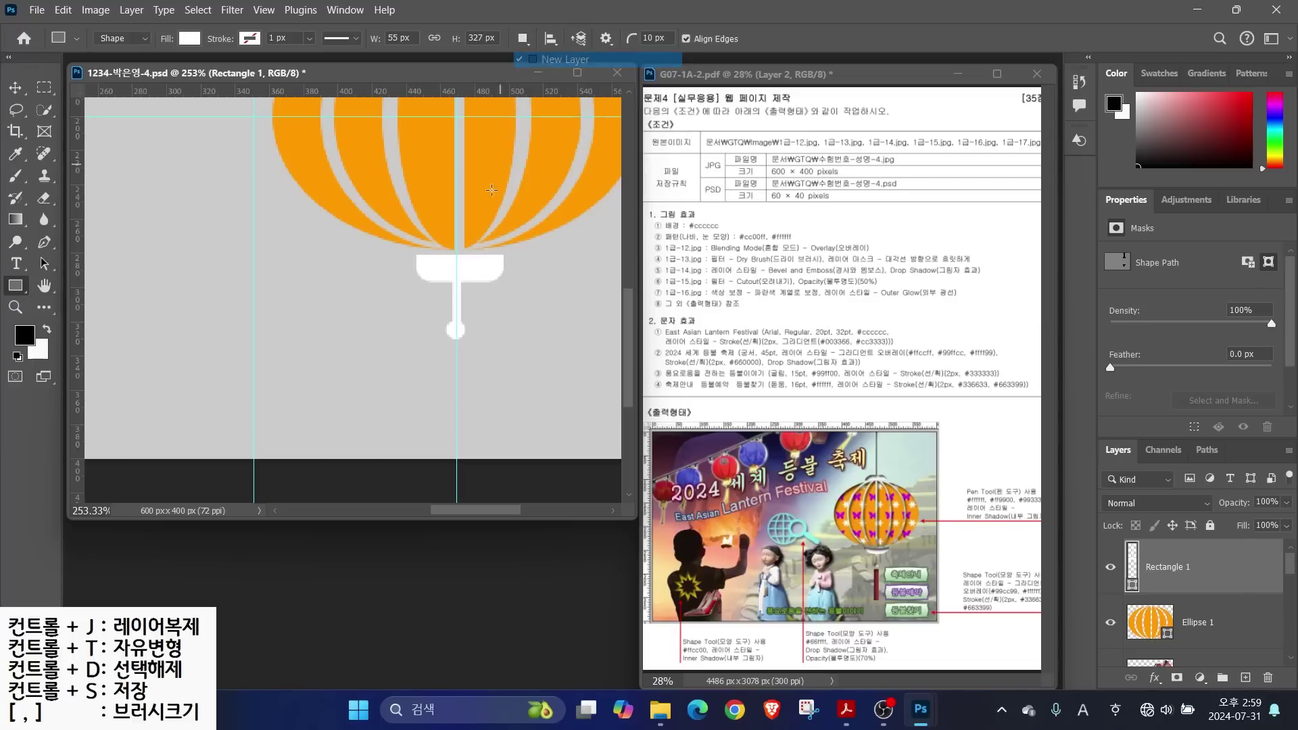
{"action": "left_click_drag", "start_coordinate": [439, 349], "coordinate": [473, 434]}
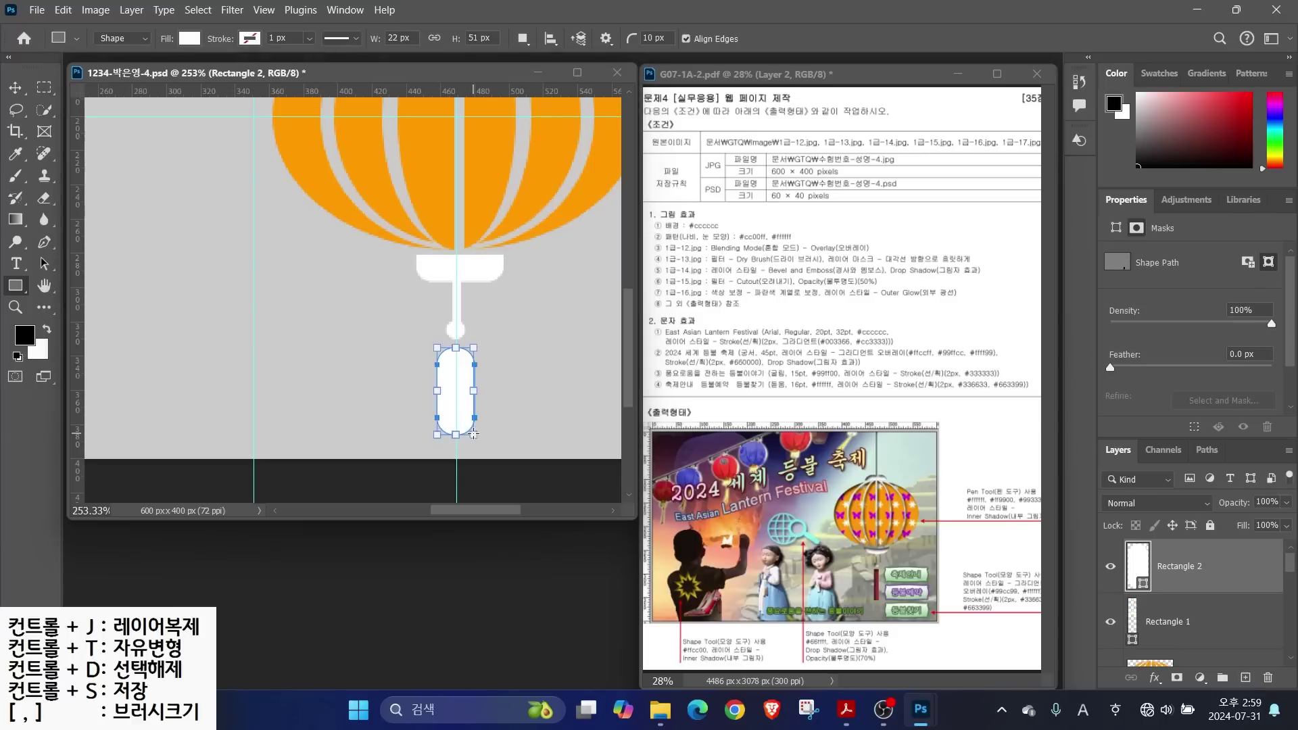
{"action": "double_click", "coordinate": [649, 37]}
{"action": "key", "text": "v"}
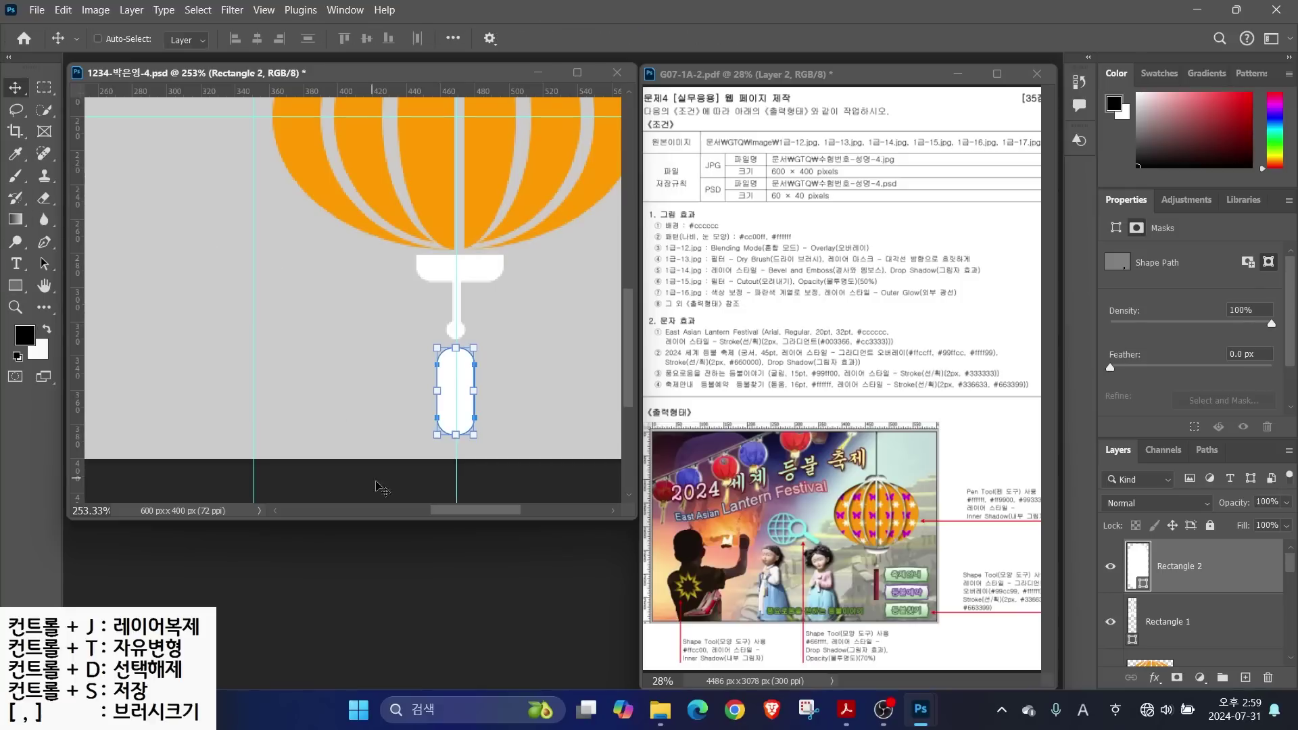
{"action": "scroll", "coordinate": [351, 419], "scroll_direction": "up", "scroll_amount": 5}
{"action": "left_click_drag", "start_coordinate": [417, 287], "coordinate": [348, 244]}
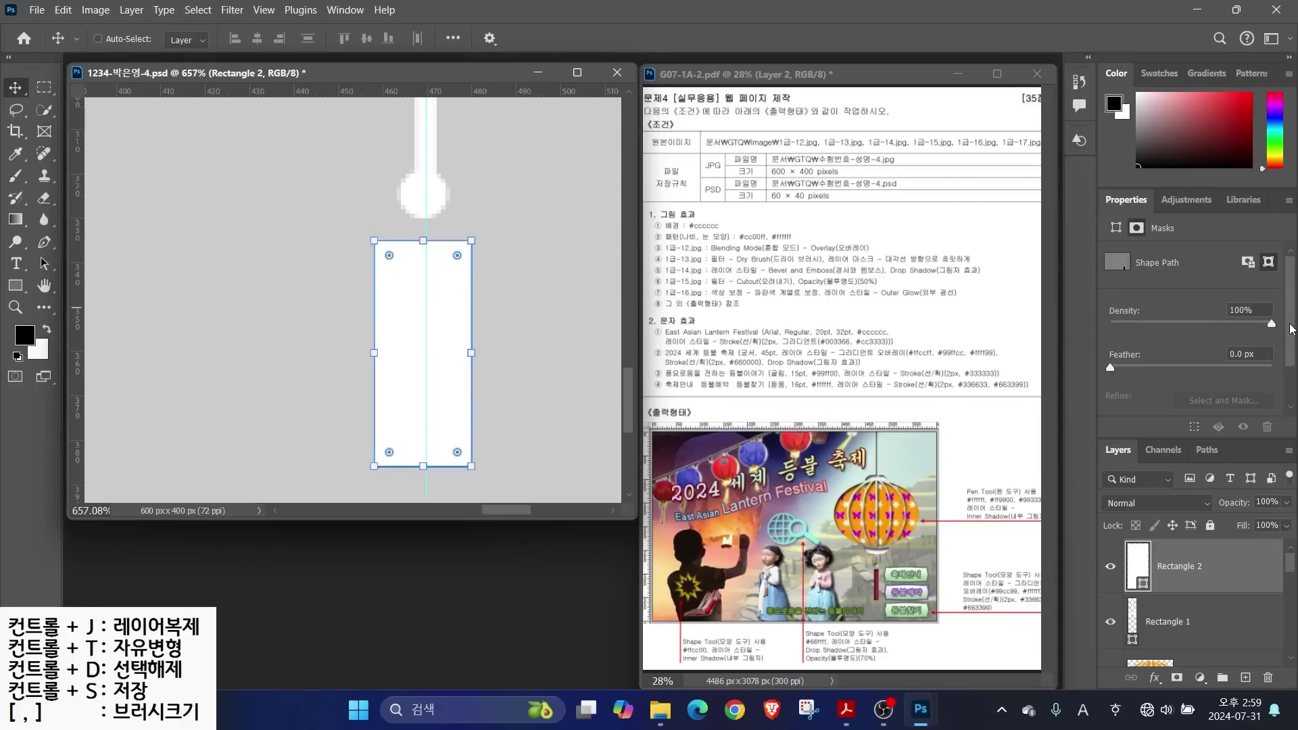
Fill the tassel rectangle with dark red #993344
{"action": "key", "text": "u"}
{"action": "scroll", "coordinate": [1161, 377], "scroll_direction": "down", "scroll_amount": 3}
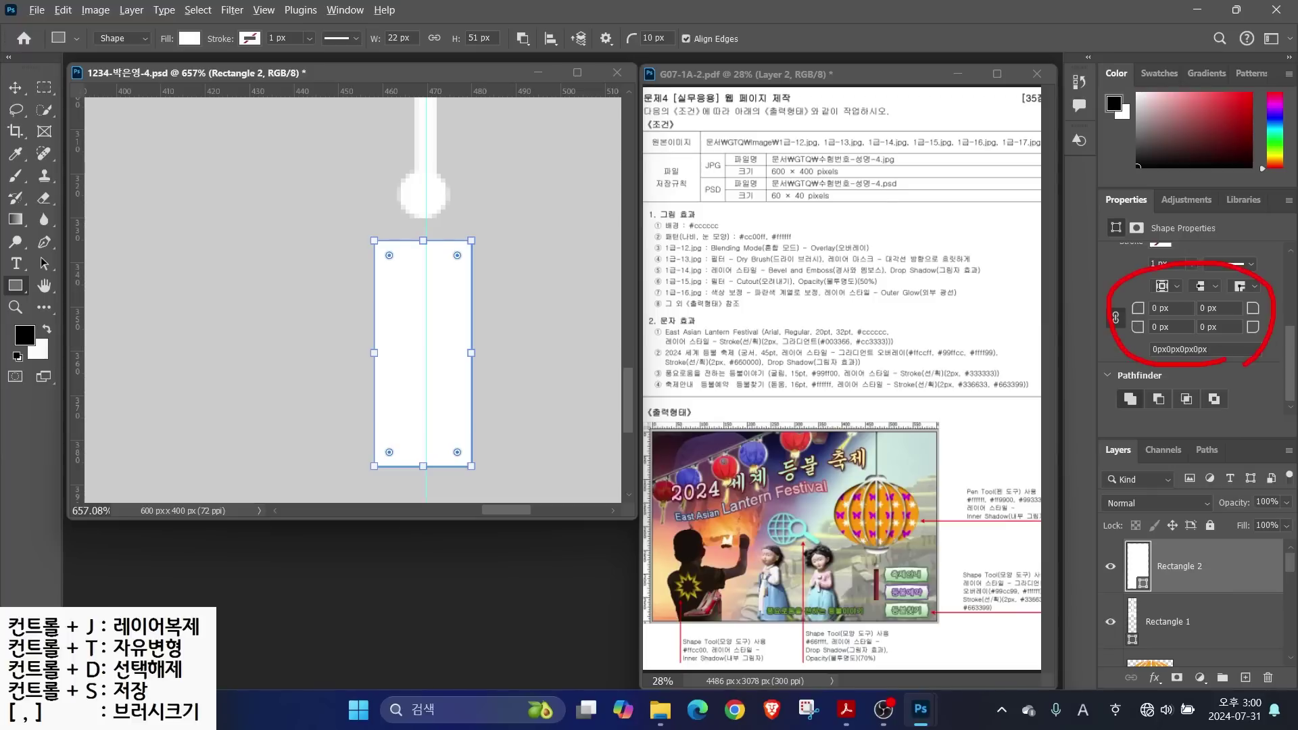
{"action": "double_click", "coordinate": [1138, 564]}
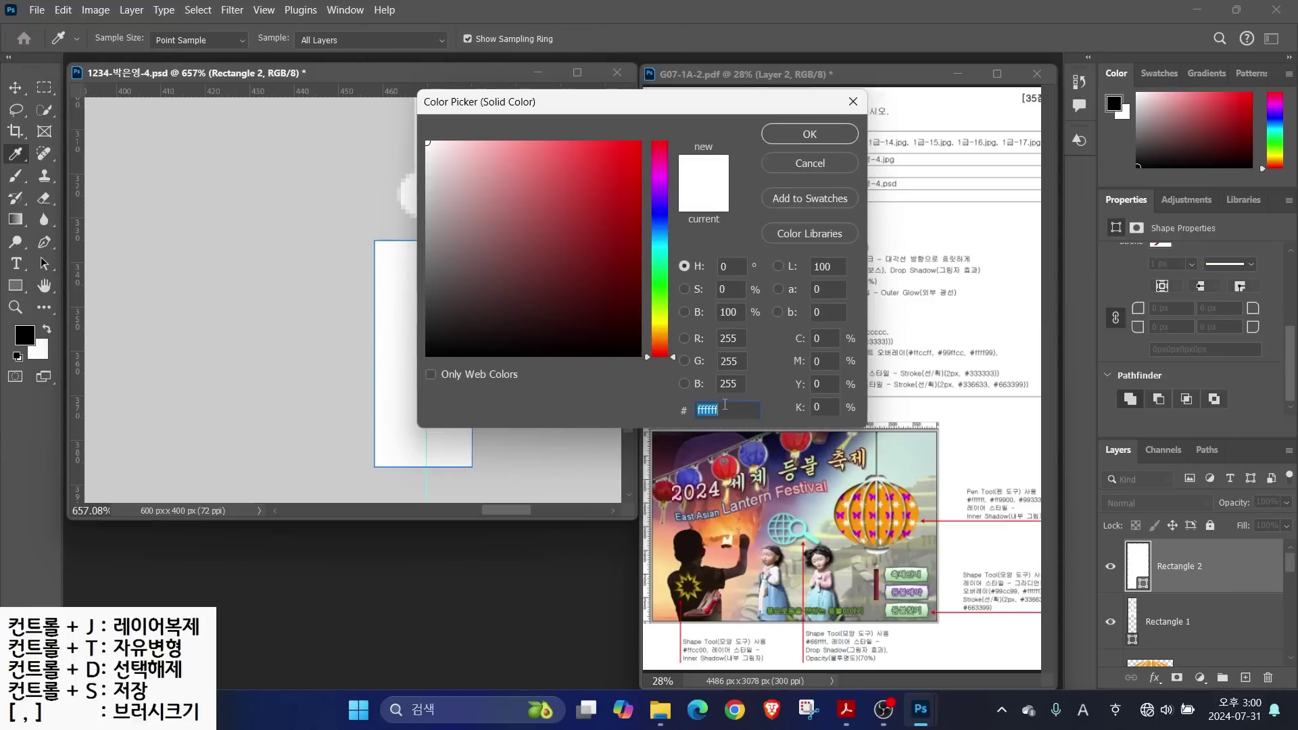
{"action": "type", "text": "993344"}
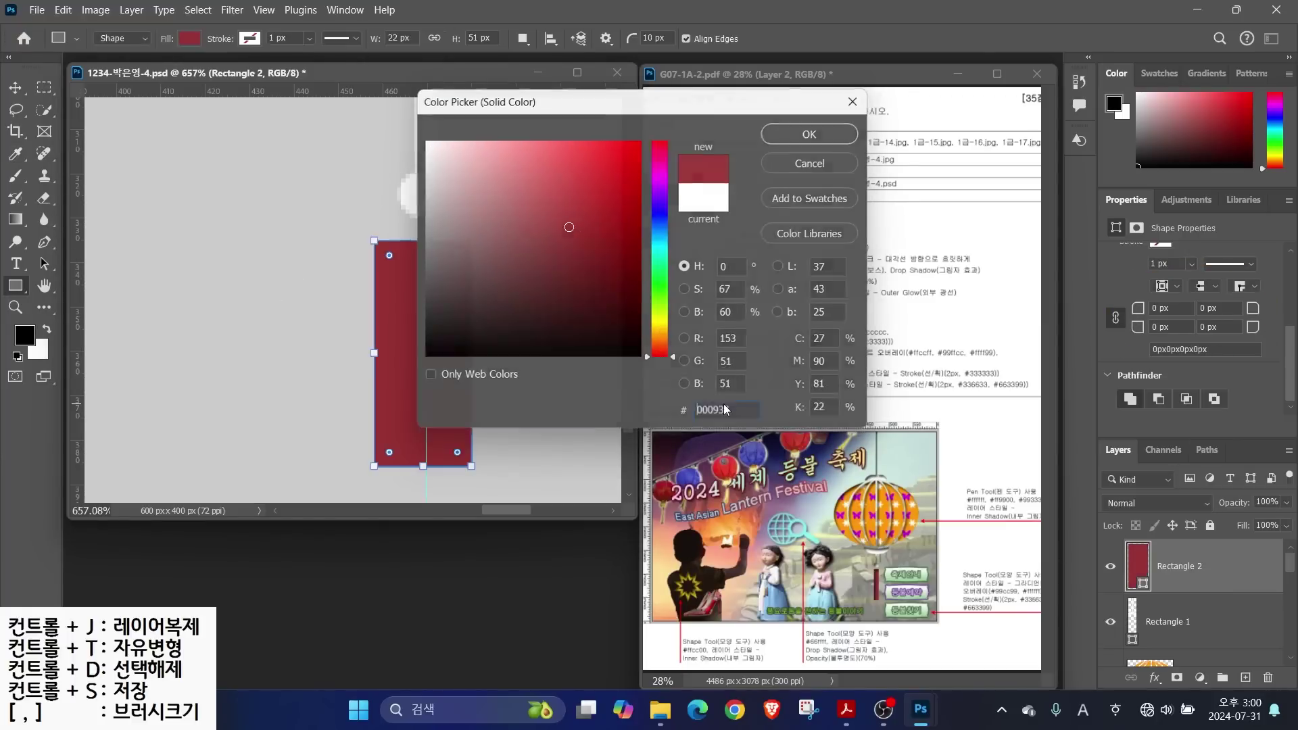
{"action": "key", "text": "Return"}
{"action": "key", "text": "h"}
{"action": "key", "text": "ctrl+0"}
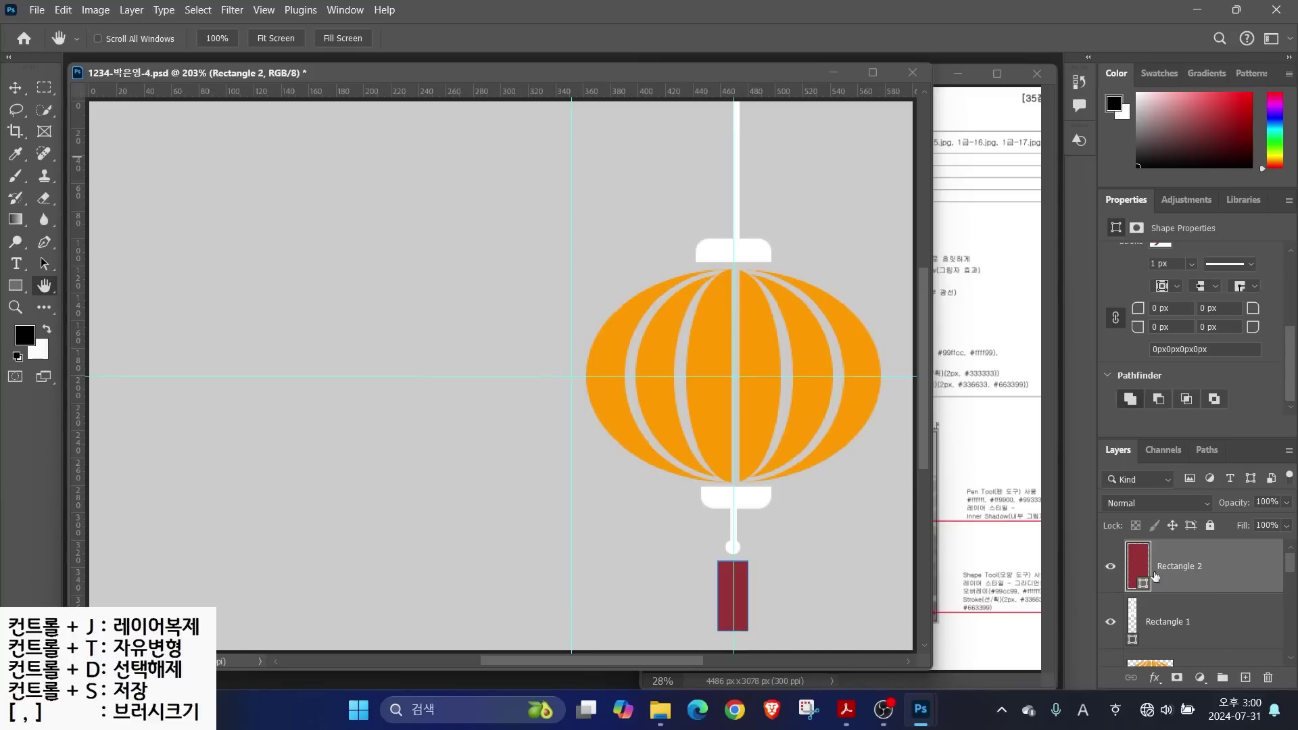
Scale Rectangle 2, Rectangle 1 and Ellipse 1 together to about 81% and reposition them
{"action": "left_click", "coordinate": [1180, 634]}
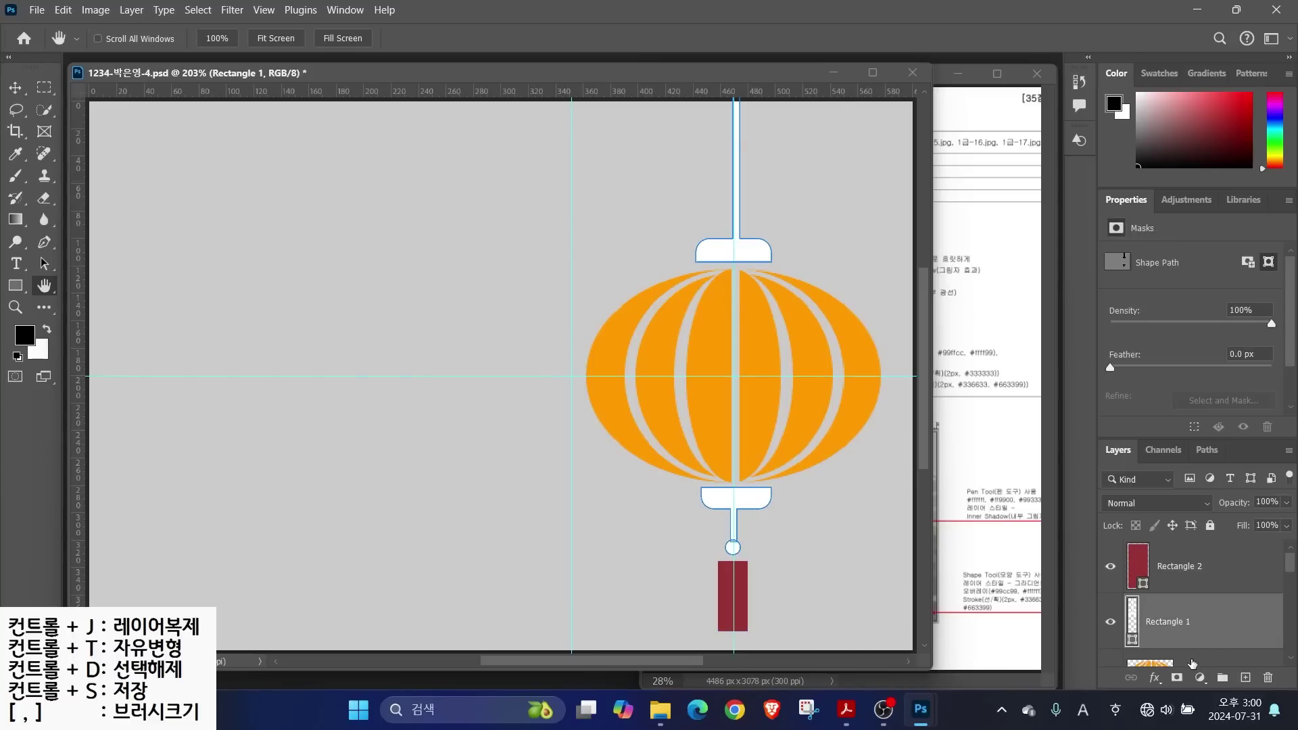
{"action": "left_click", "coordinate": [1204, 573]}
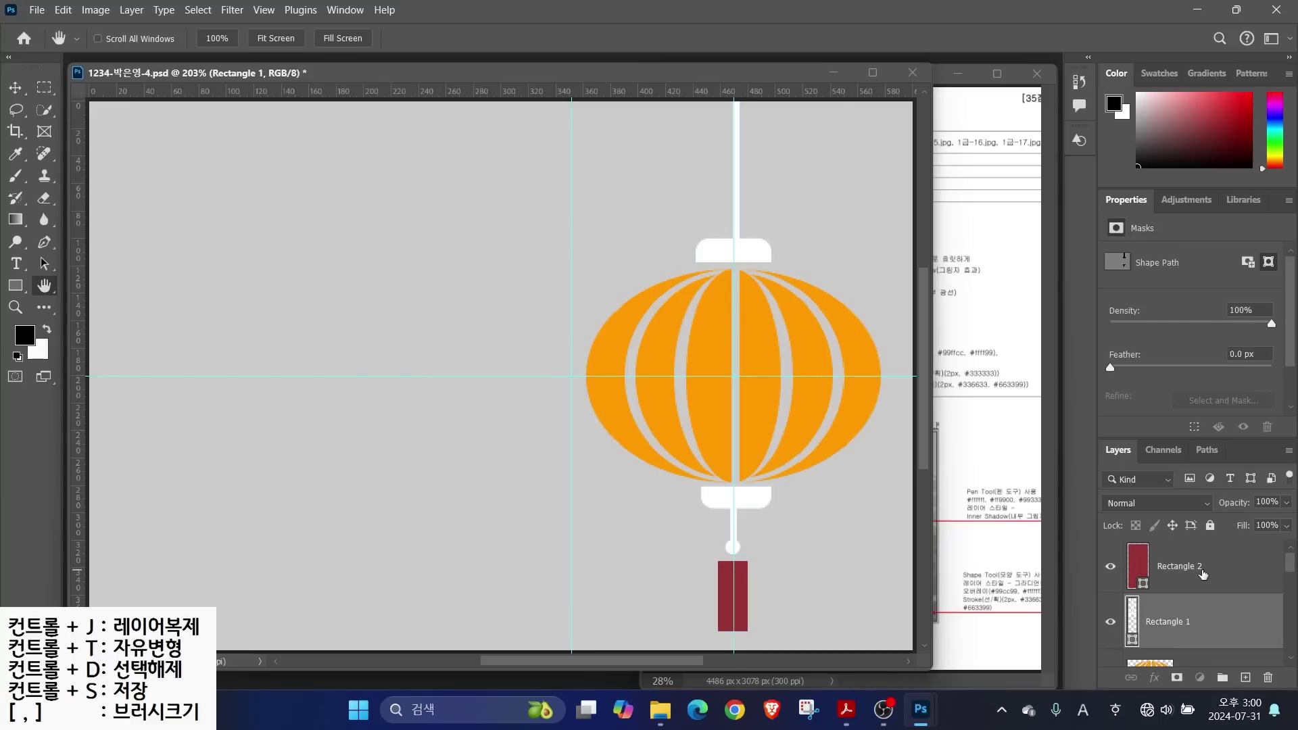
{"action": "left_click", "coordinate": [1203, 630], "text": "shift"}
{"action": "left_click", "coordinate": [1204, 661], "text": "shift"}
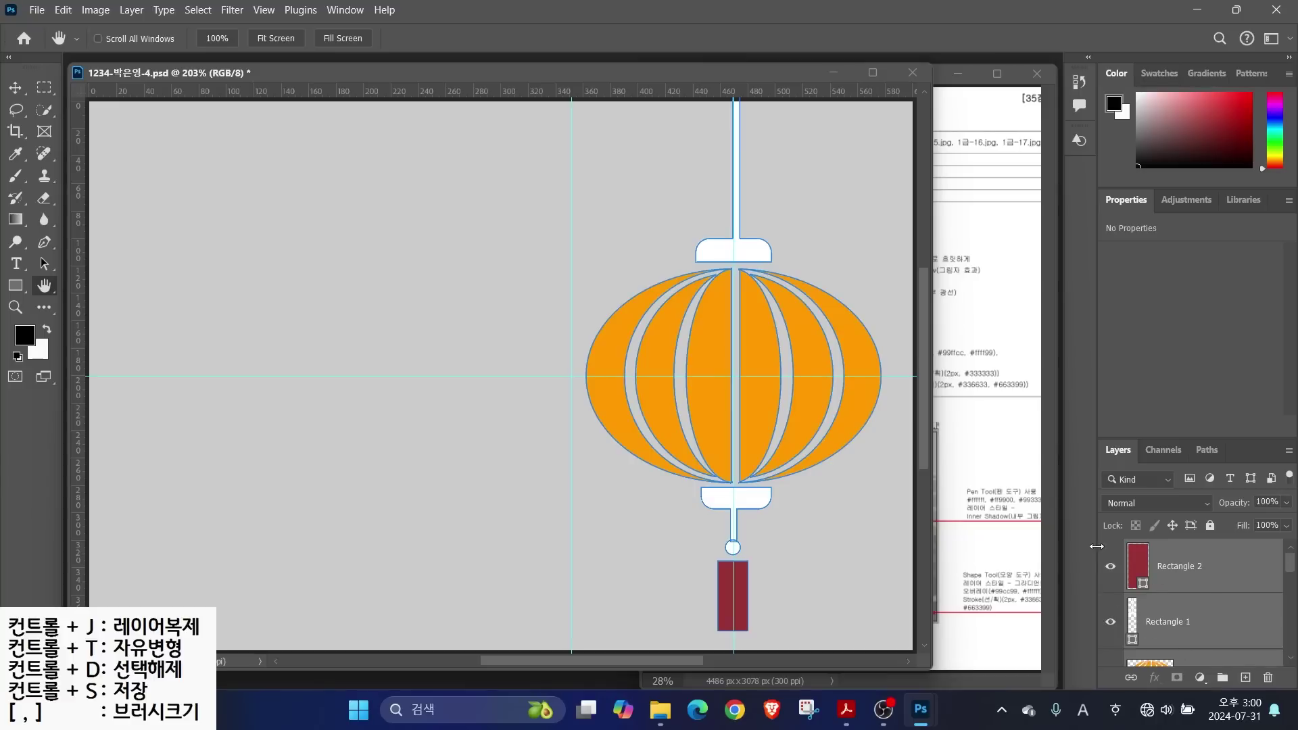
{"action": "key", "text": "ctrl+t"}
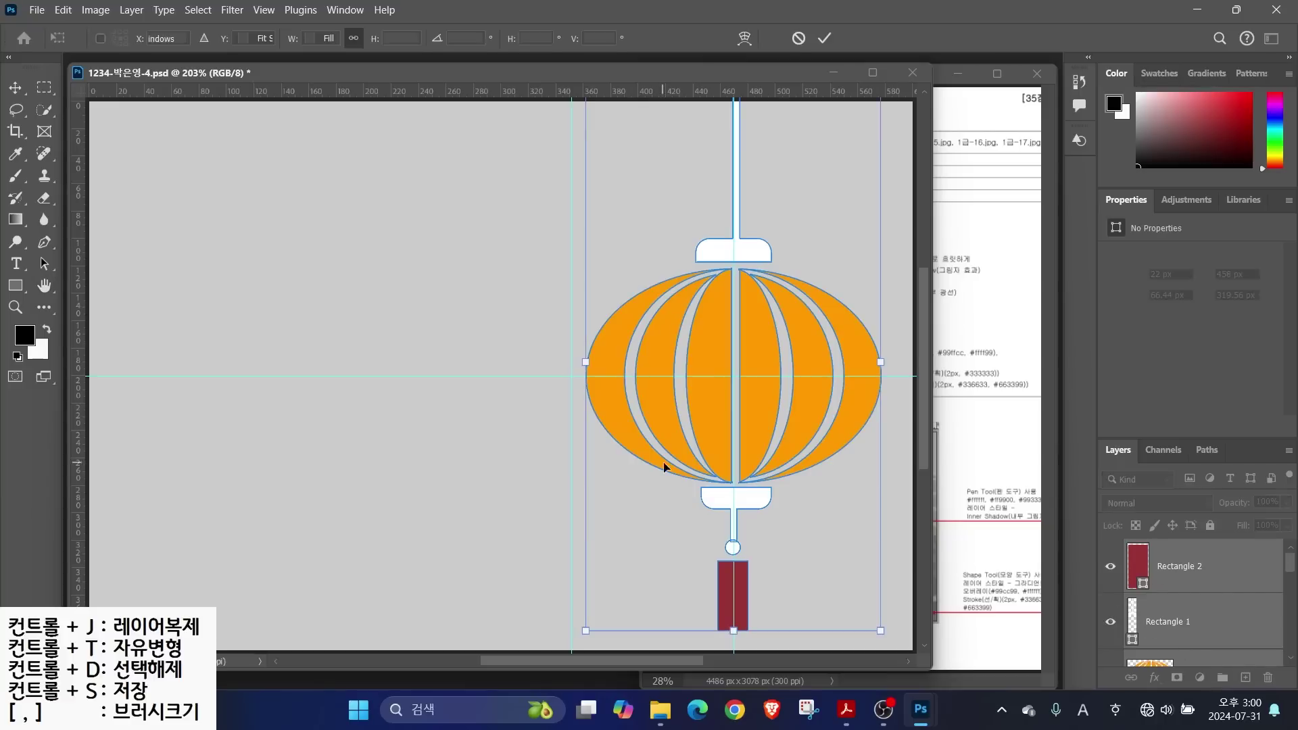
{"action": "left_click_drag", "start_coordinate": [881, 630], "coordinate": [821, 527]}
{"action": "mouse_move", "coordinate": [635, 331]}
{"action": "left_mouse_down"}
{"action": "mouse_move", "coordinate": [635, 354]}
{"action": "mouse_move", "coordinate": [636, 338]}
{"action": "left_mouse_up"}
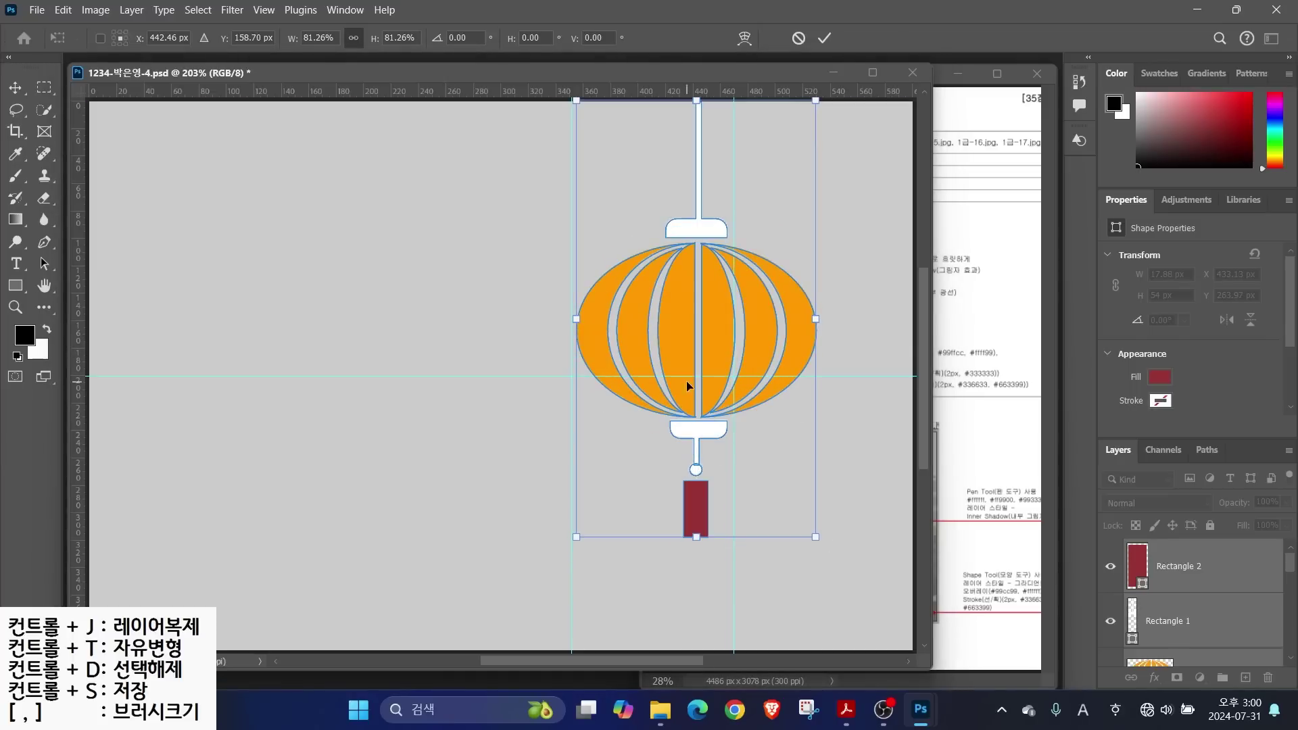
{"action": "left_click", "coordinate": [46, 262]}
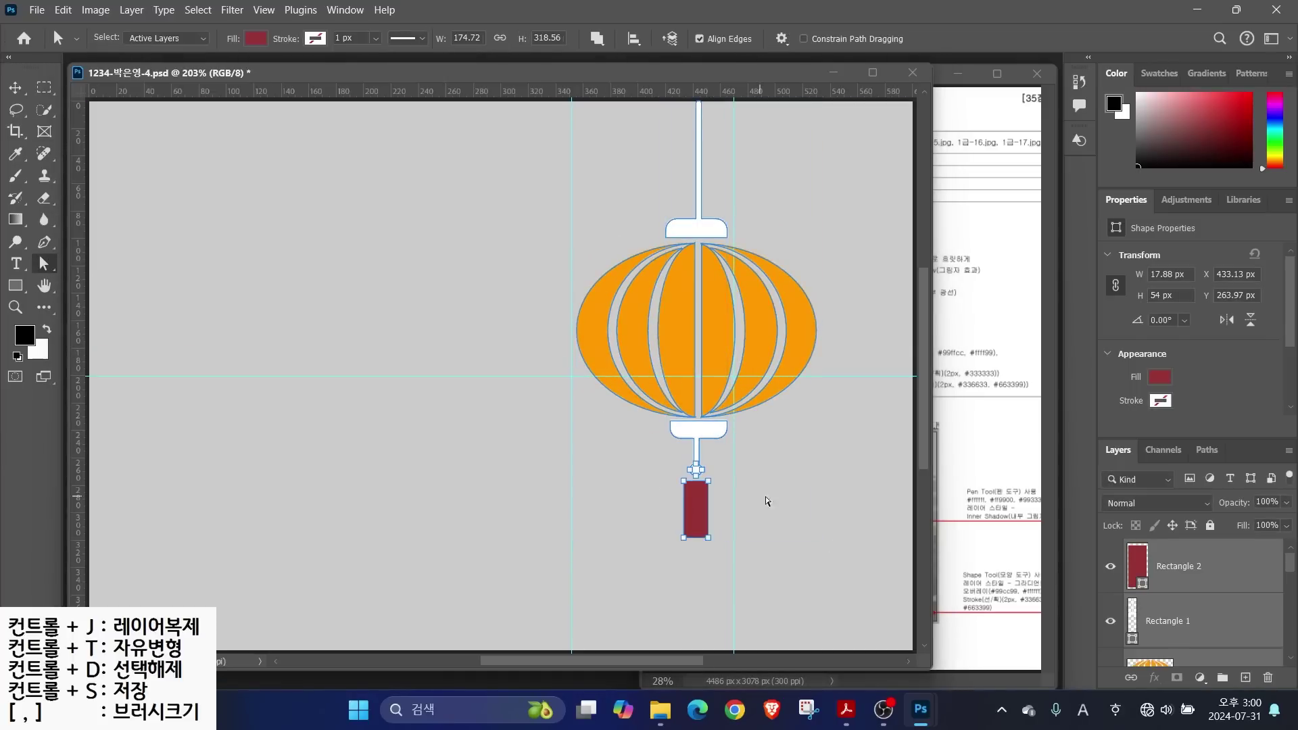
Drag the tassel's bottom edge down to lengthen it to 68.44 px
{"action": "left_click_drag", "start_coordinate": [708, 542], "coordinate": [708, 575]}
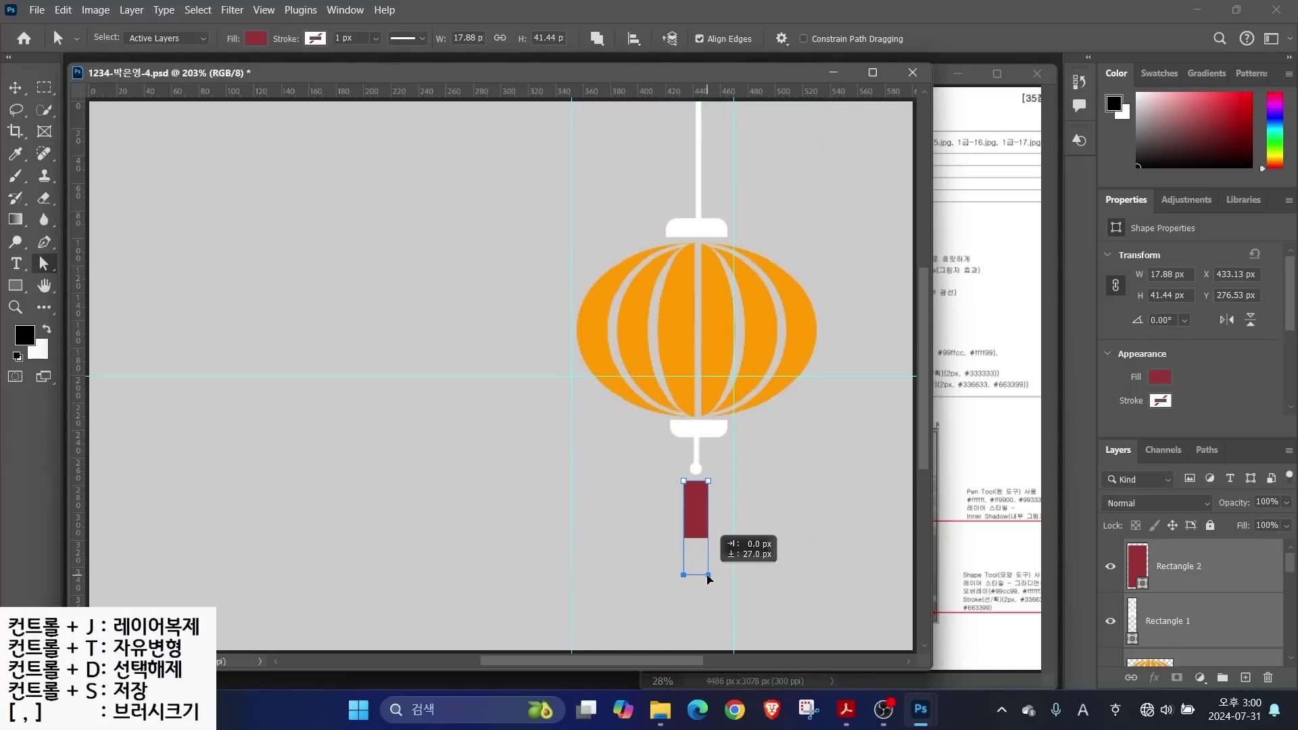
{"action": "left_click", "coordinate": [629, 541]}
{"action": "scroll", "coordinate": [1158, 646], "scroll_direction": "down", "scroll_amount": 5}
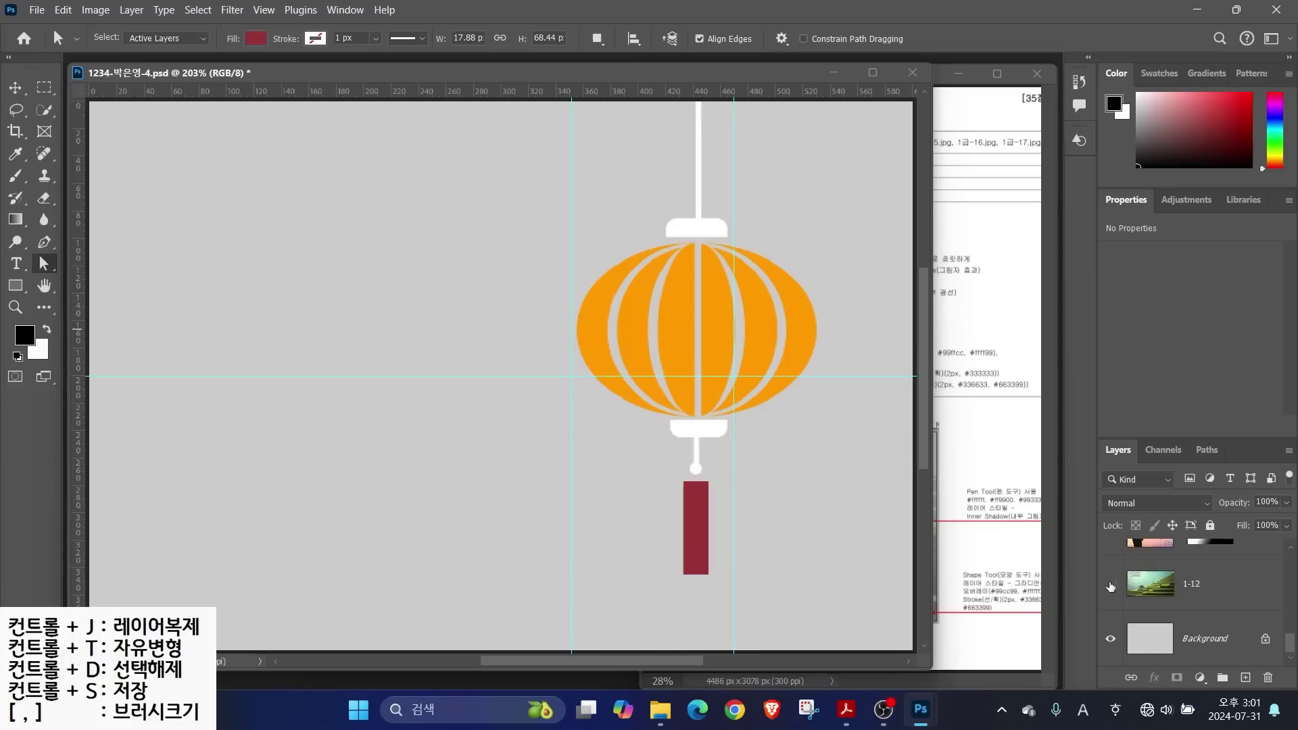
Show the hidden photo collage layer behind the lantern
{"action": "left_click", "coordinate": [1111, 545]}
{"action": "scroll", "coordinate": [1142, 609], "scroll_direction": "up", "scroll_amount": 5}
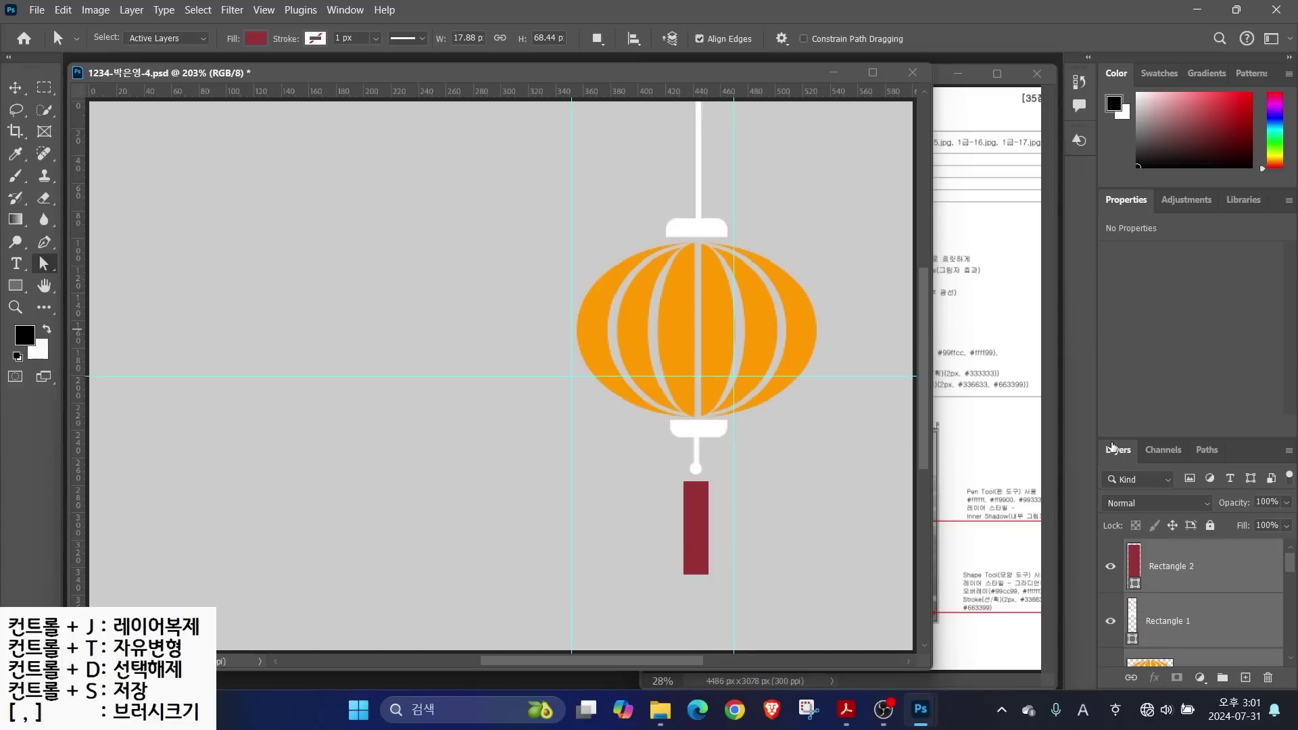
{"action": "scroll", "coordinate": [1149, 629], "scroll_direction": "down", "scroll_amount": 3}
{"action": "scroll", "coordinate": [1167, 588], "scroll_direction": "up", "scroll_amount": 3}
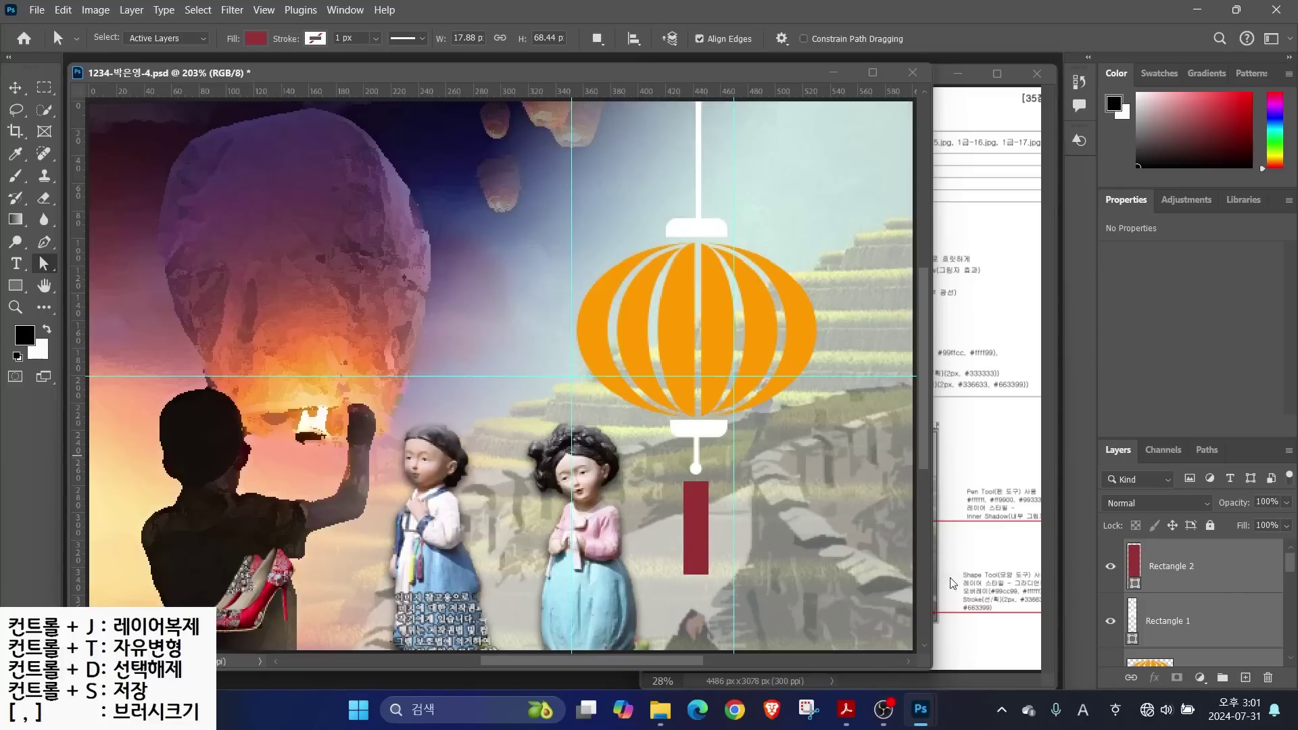
Check the reference PDF, then duplicate the Ellipse 1 lantern body layer
{"action": "left_click", "coordinate": [960, 350]}
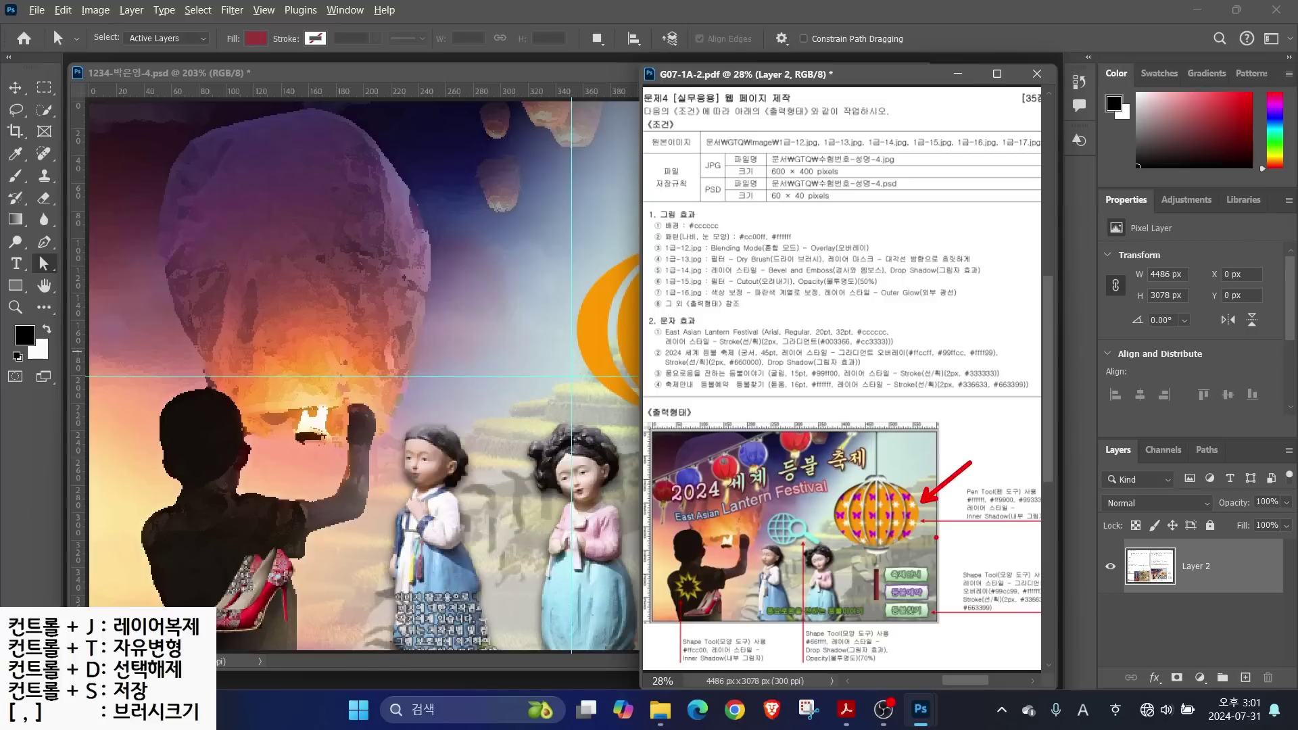
{"action": "left_click", "coordinate": [584, 328]}
{"action": "scroll", "coordinate": [1228, 612], "scroll_direction": "up", "scroll_amount": 5}
{"action": "left_click", "coordinate": [1228, 611]}
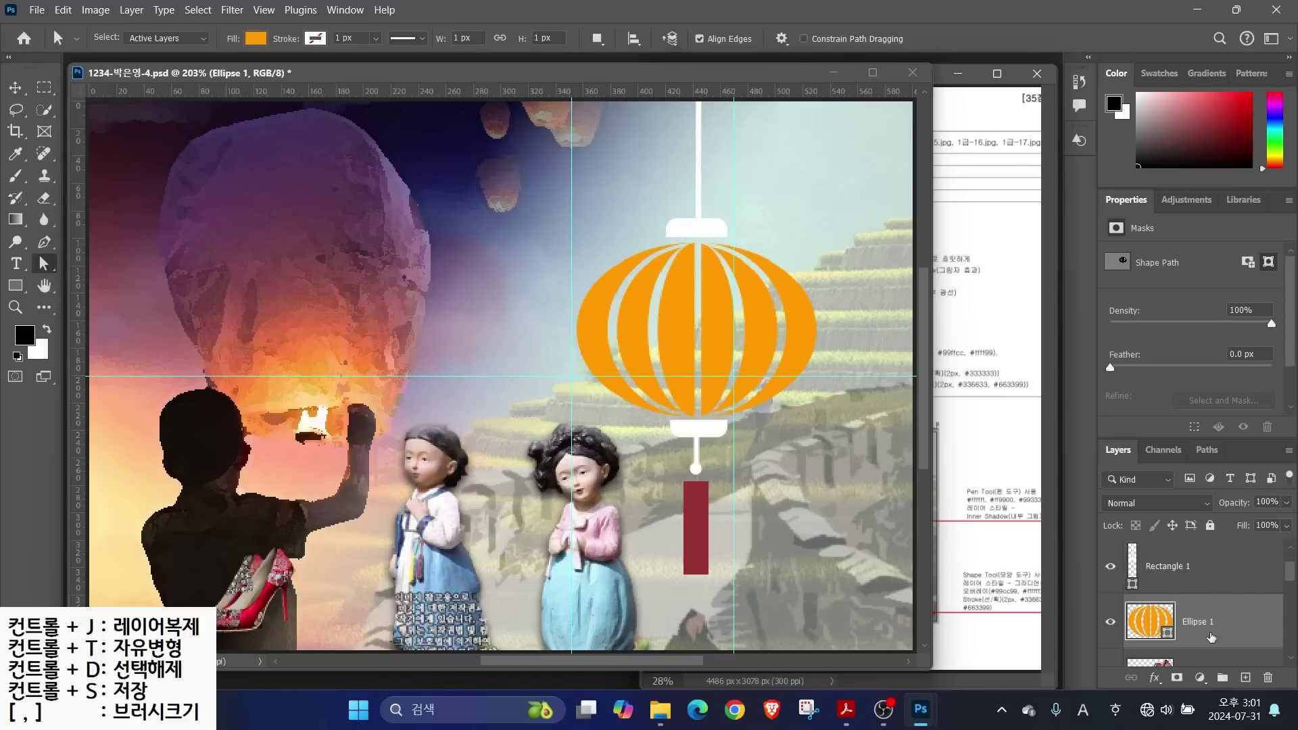
{"action": "key", "text": "ctrl+j"}
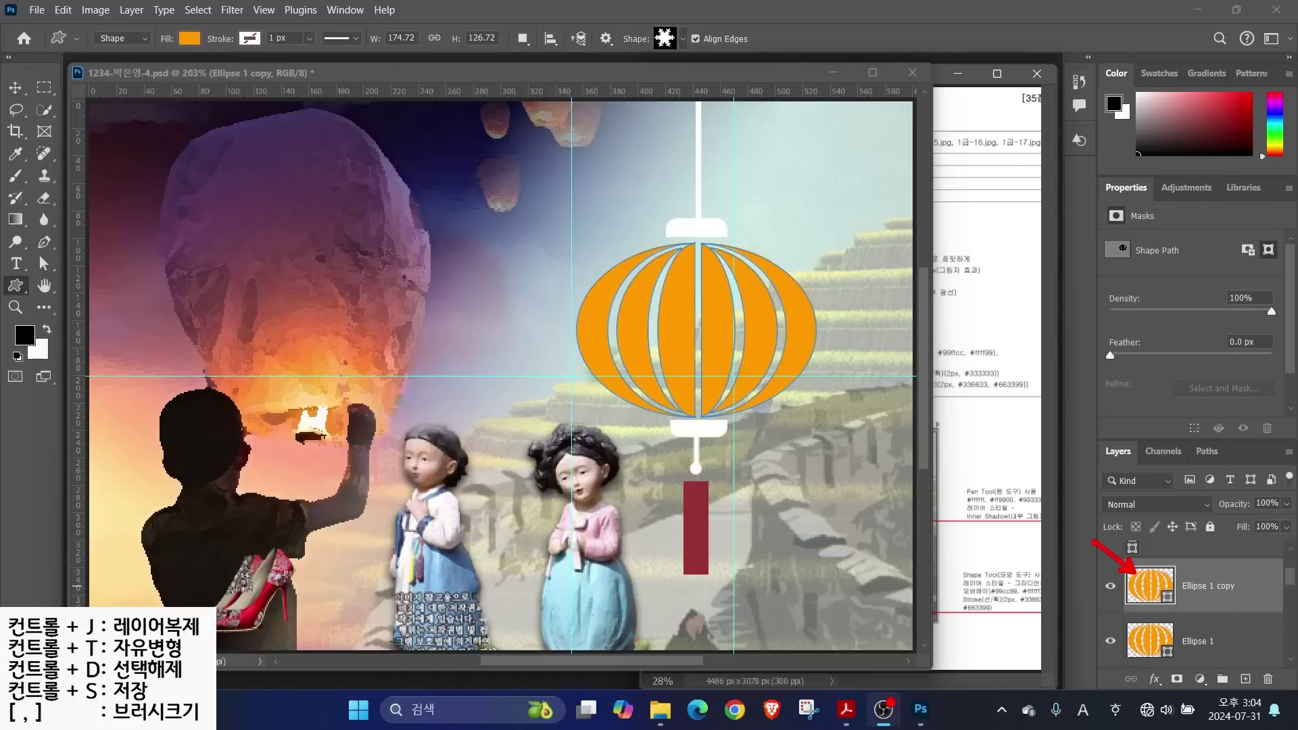
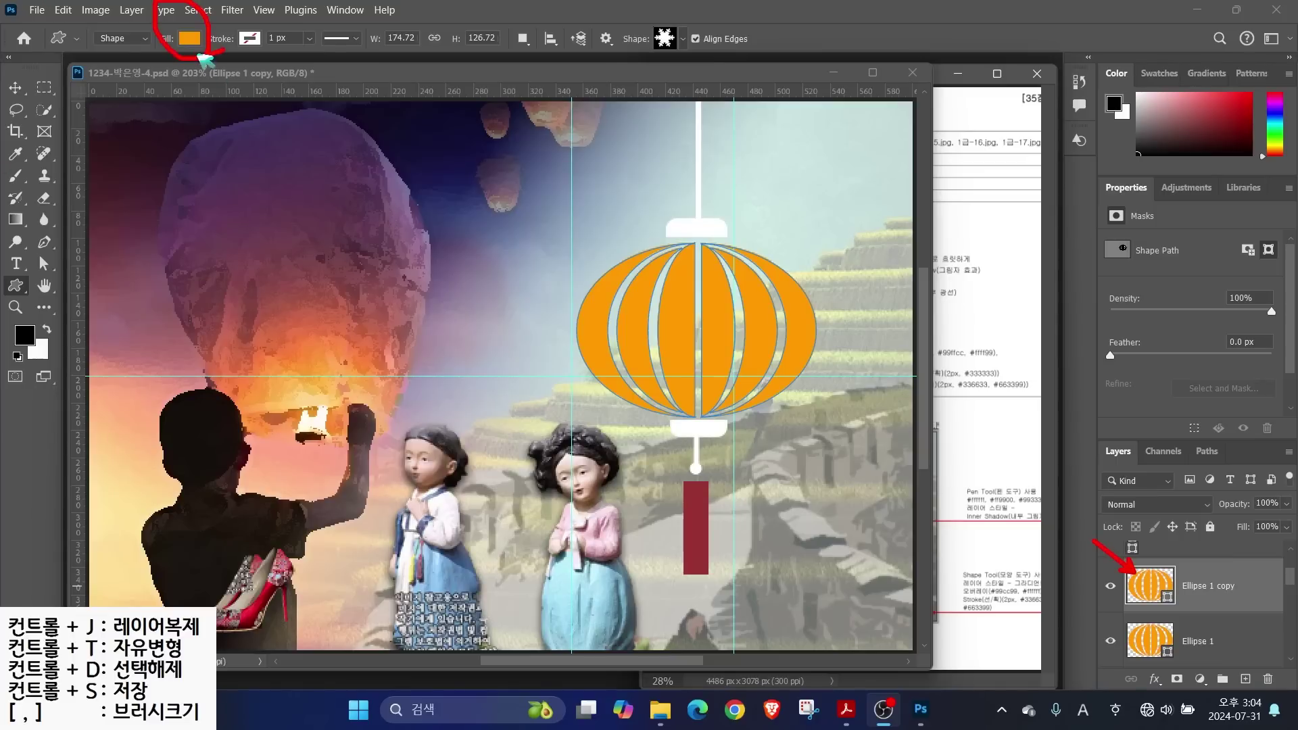
Fill the upper lantern ellipse with the purple butterfly pattern
{"action": "left_click", "coordinate": [19, 291]}
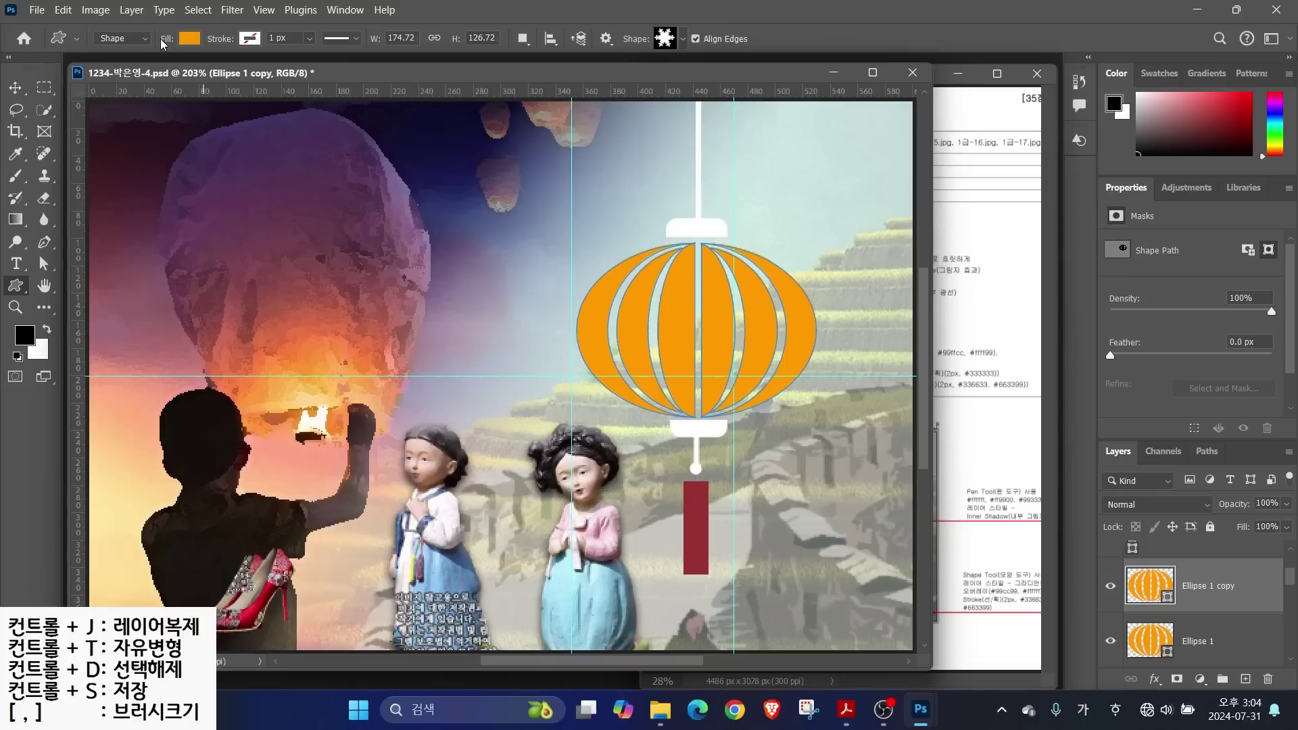
{"action": "left_click", "coordinate": [189, 41]}
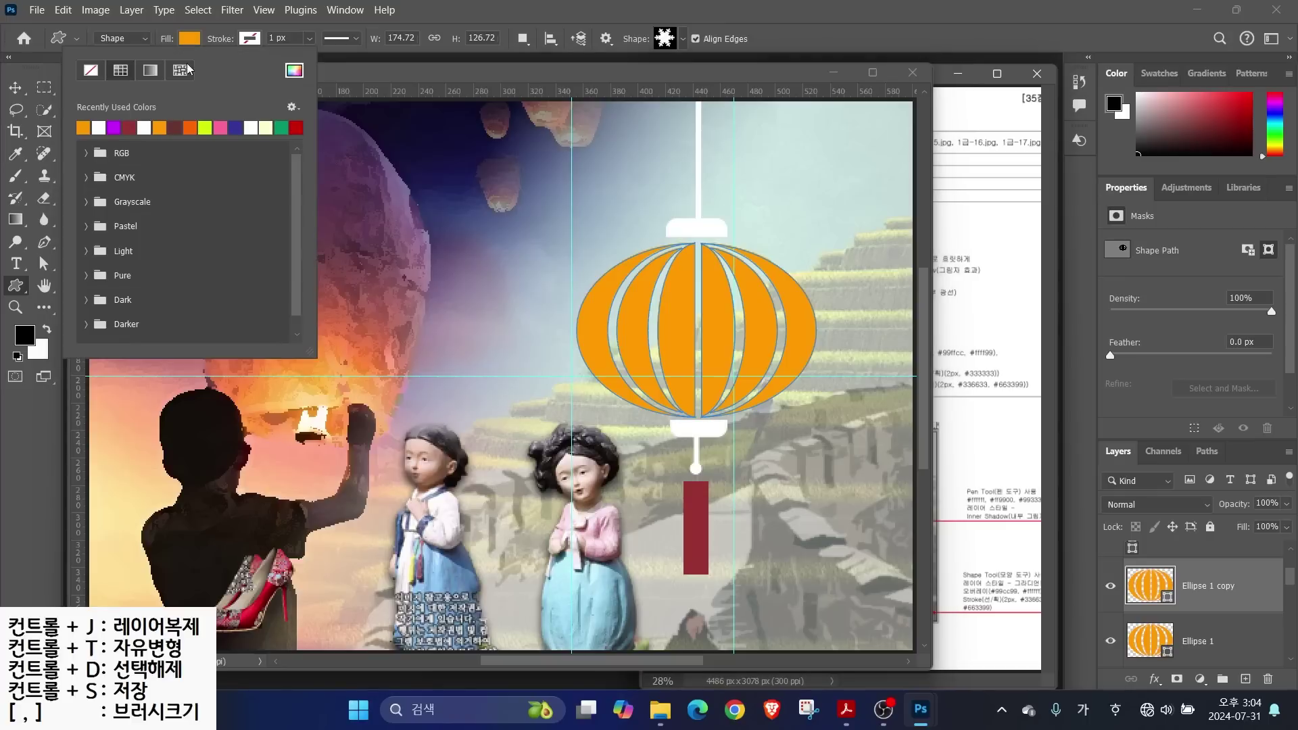
{"action": "left_click", "coordinate": [181, 70]}
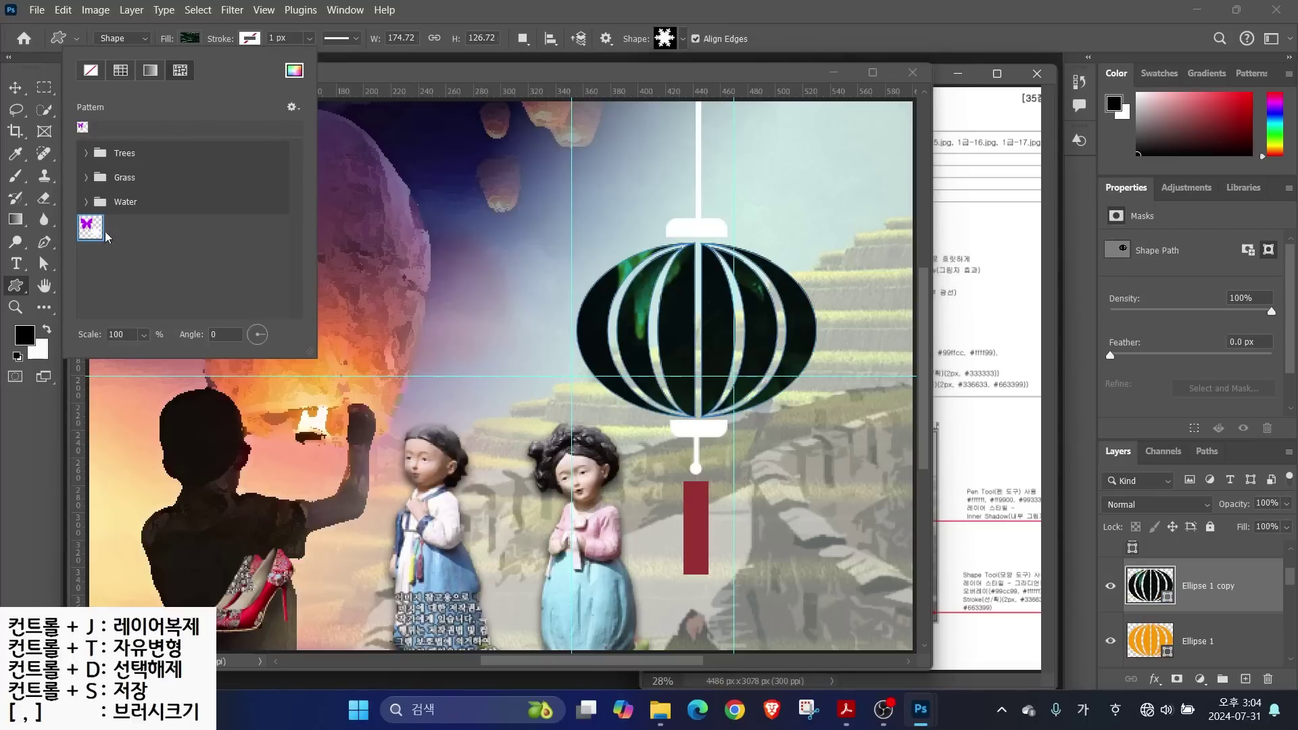
{"action": "left_click", "coordinate": [86, 233]}
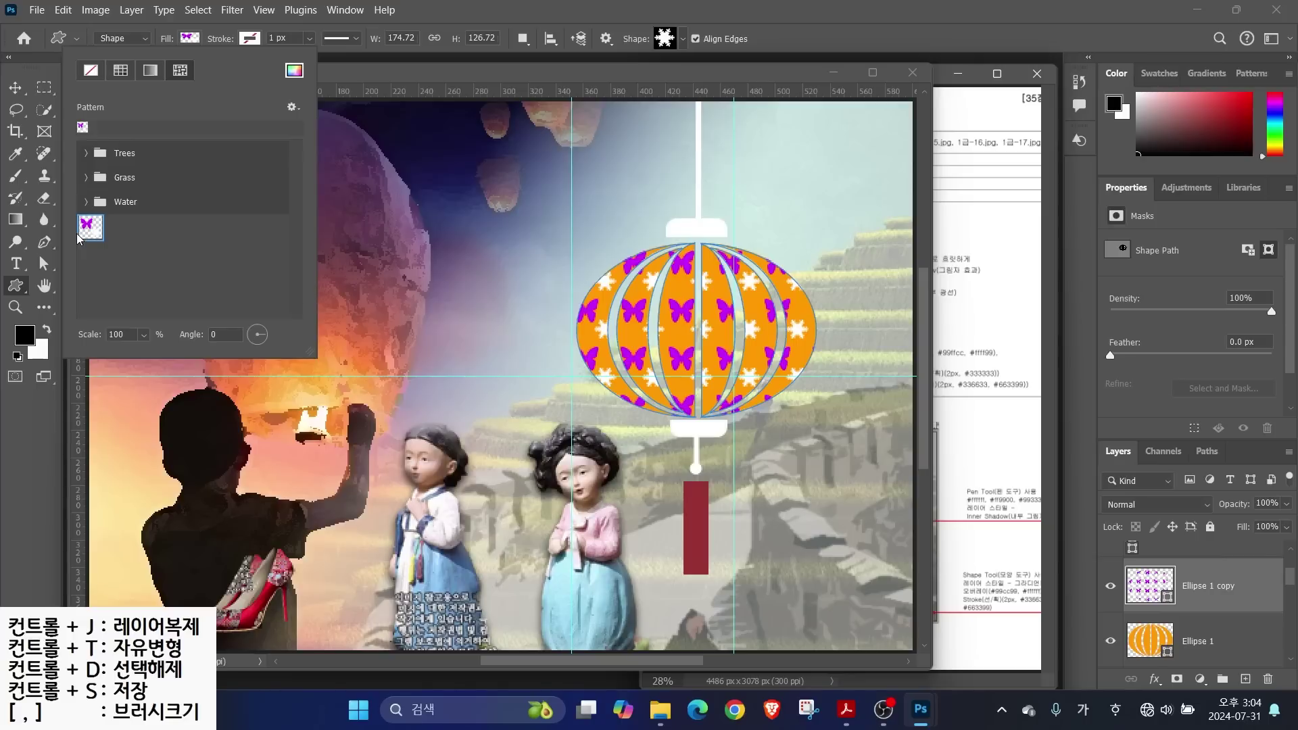
{"action": "left_click", "coordinate": [457, 20]}
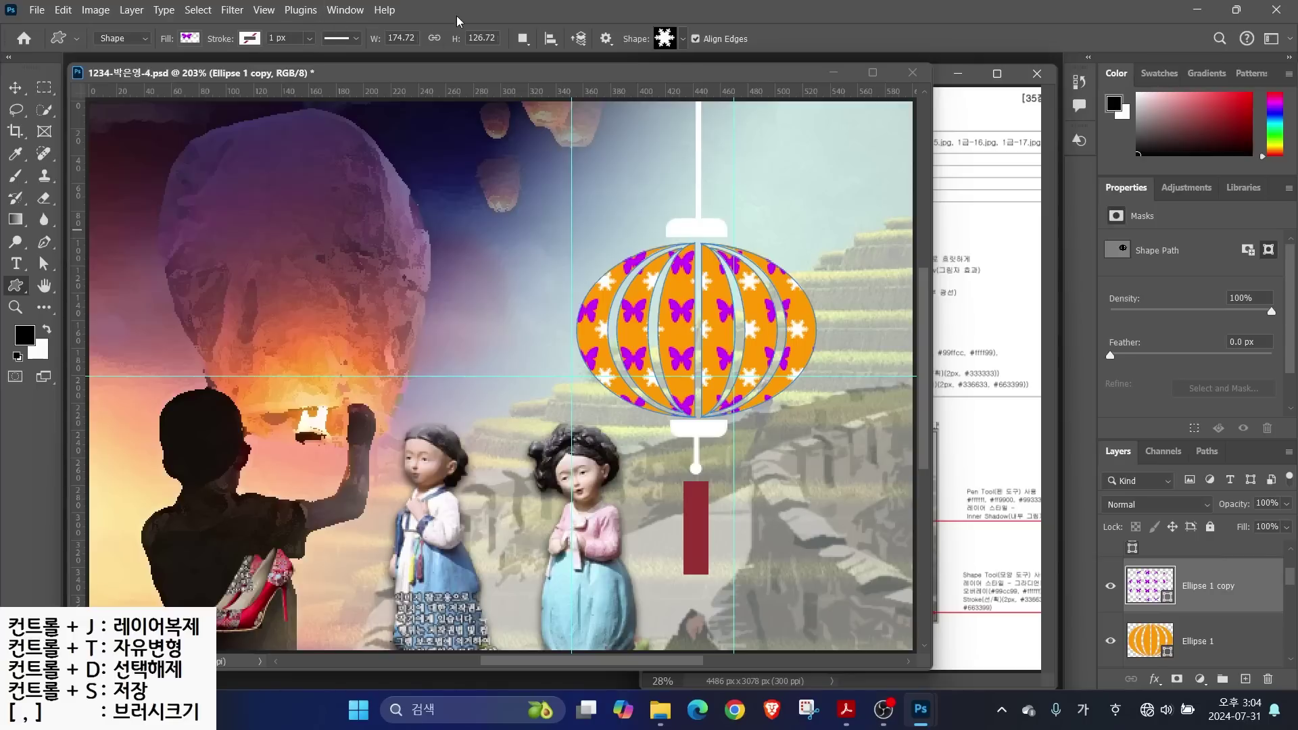
Toggle the patterned layer's visibility and check the lantern note in the reference sheet
{"action": "left_click", "coordinate": [1111, 587]}
{"action": "left_click", "coordinate": [1111, 586]}
{"action": "left_click", "coordinate": [1110, 587]}
{"action": "left_click", "coordinate": [1111, 587]}
{"action": "left_click", "coordinate": [975, 419]}
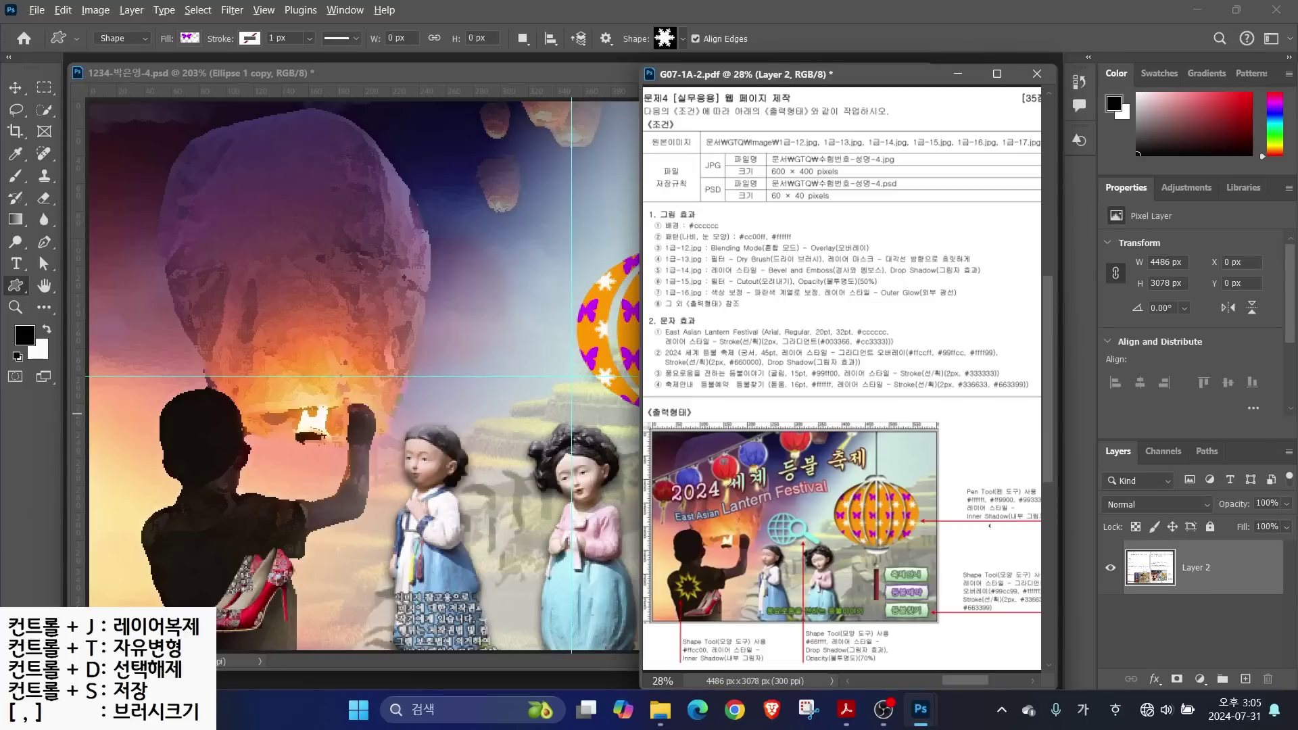
{"action": "left_click_drag", "start_coordinate": [989, 523], "coordinate": [938, 557]}
{"action": "key", "text": "Escape"}
{"action": "left_click", "coordinate": [479, 73]}
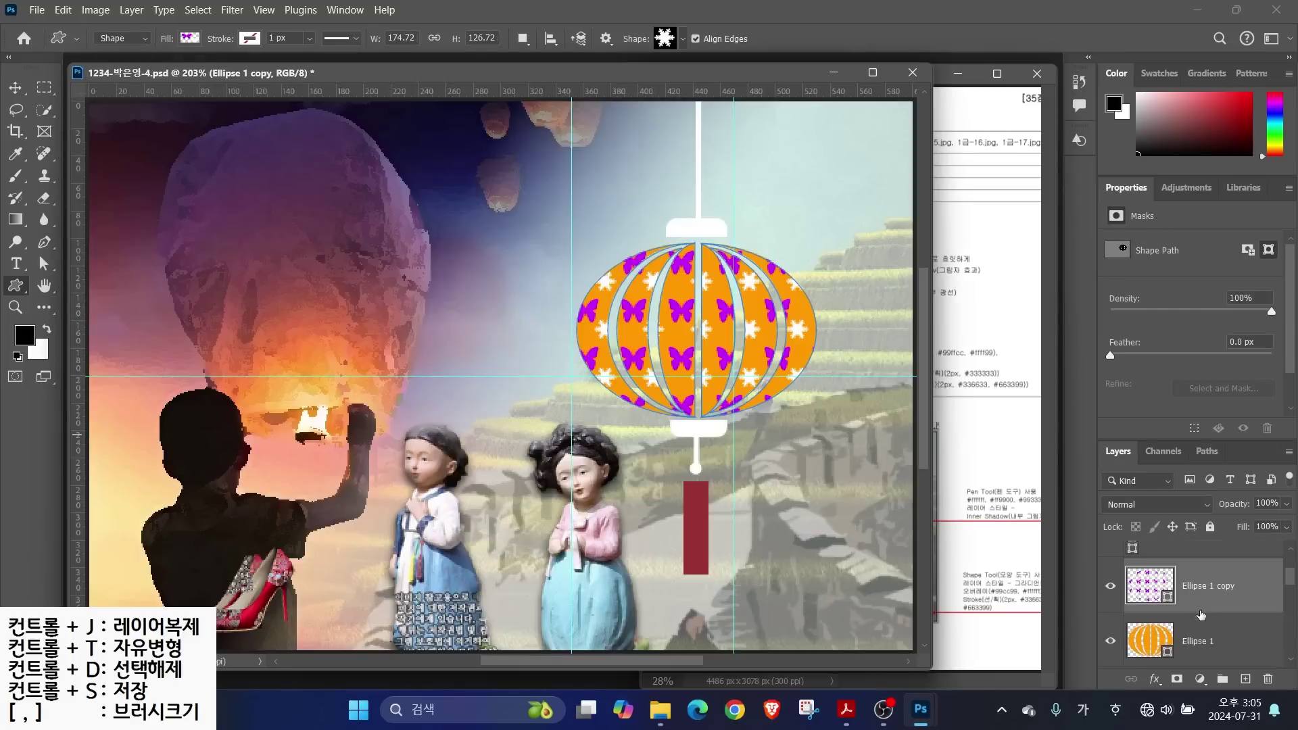
Add an Inner Shadow to the orange Ellipse 1, Rectangle 1 and Rectangle 2 layers
{"action": "left_click", "coordinate": [1189, 641]}
{"action": "left_click", "coordinate": [1154, 679]}
{"action": "left_click", "coordinate": [1177, 572]}
{"action": "key", "text": "Return"}
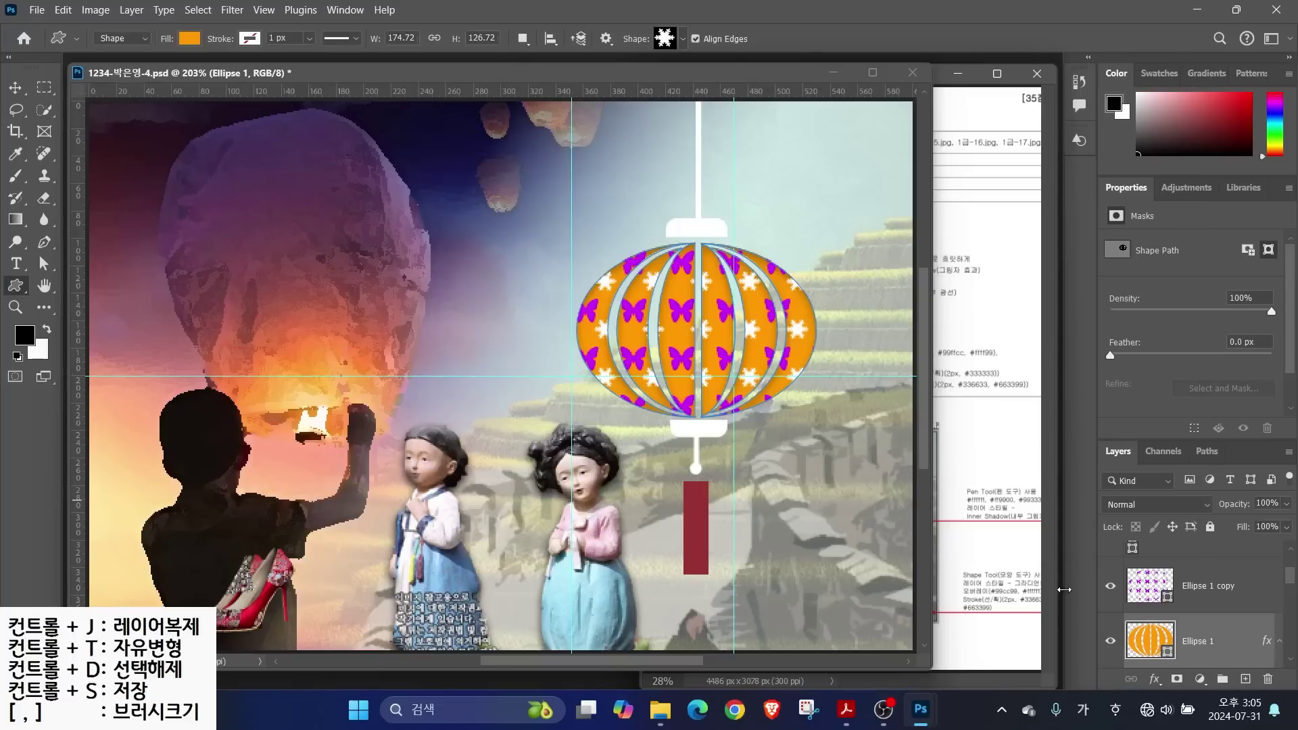
{"action": "key", "text": "alt+bracketright"}
{"action": "key", "text": "alt+bracketright"}
{"action": "left_click", "coordinate": [1154, 679]}
{"action": "left_click", "coordinate": [1177, 574]}
{"action": "key", "text": "Return"}
{"action": "key", "text": "alt+bracketright"}
{"action": "left_click", "coordinate": [1153, 679]}
{"action": "left_click", "coordinate": [1180, 574]}
{"action": "key", "text": "Return"}
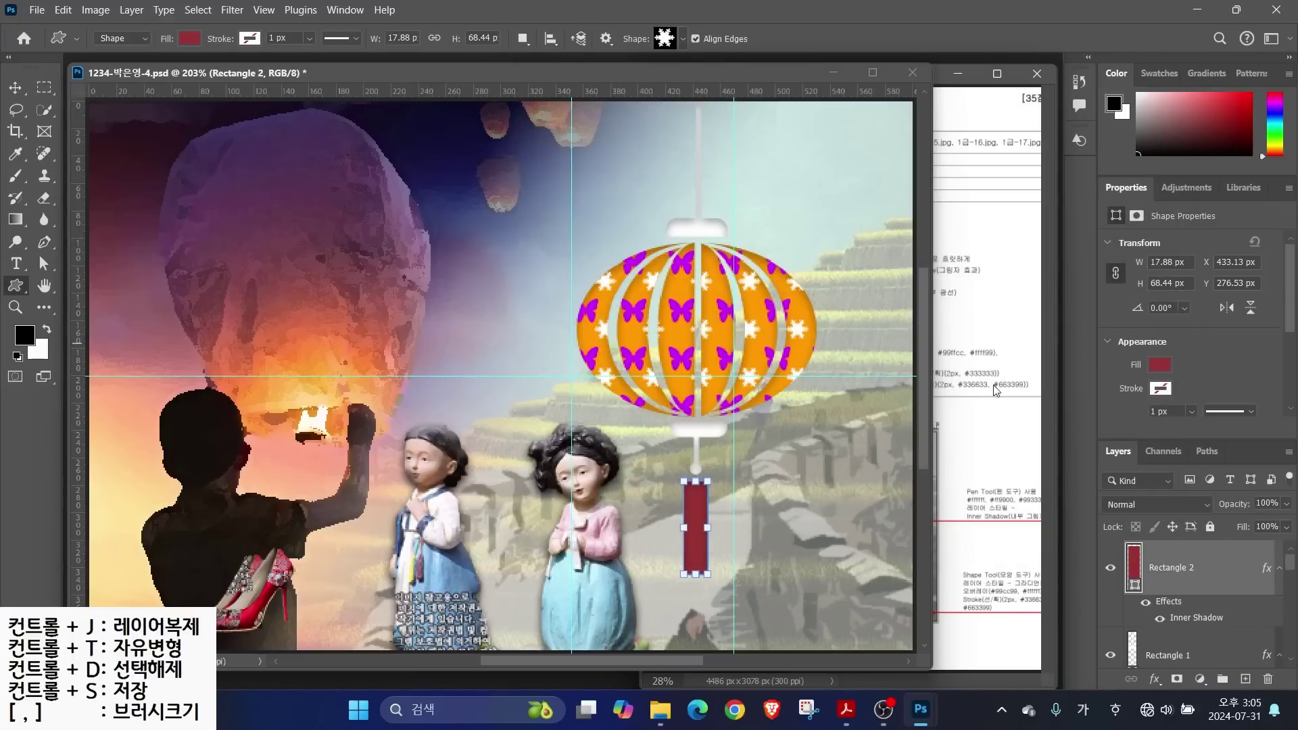
Set the document zoom to 130% and resize the document window to fit
{"action": "left_click_drag", "start_coordinate": [931, 671], "coordinate": [656, 497]}
{"action": "left_click_drag", "start_coordinate": [105, 487], "coordinate": [54, 488]}
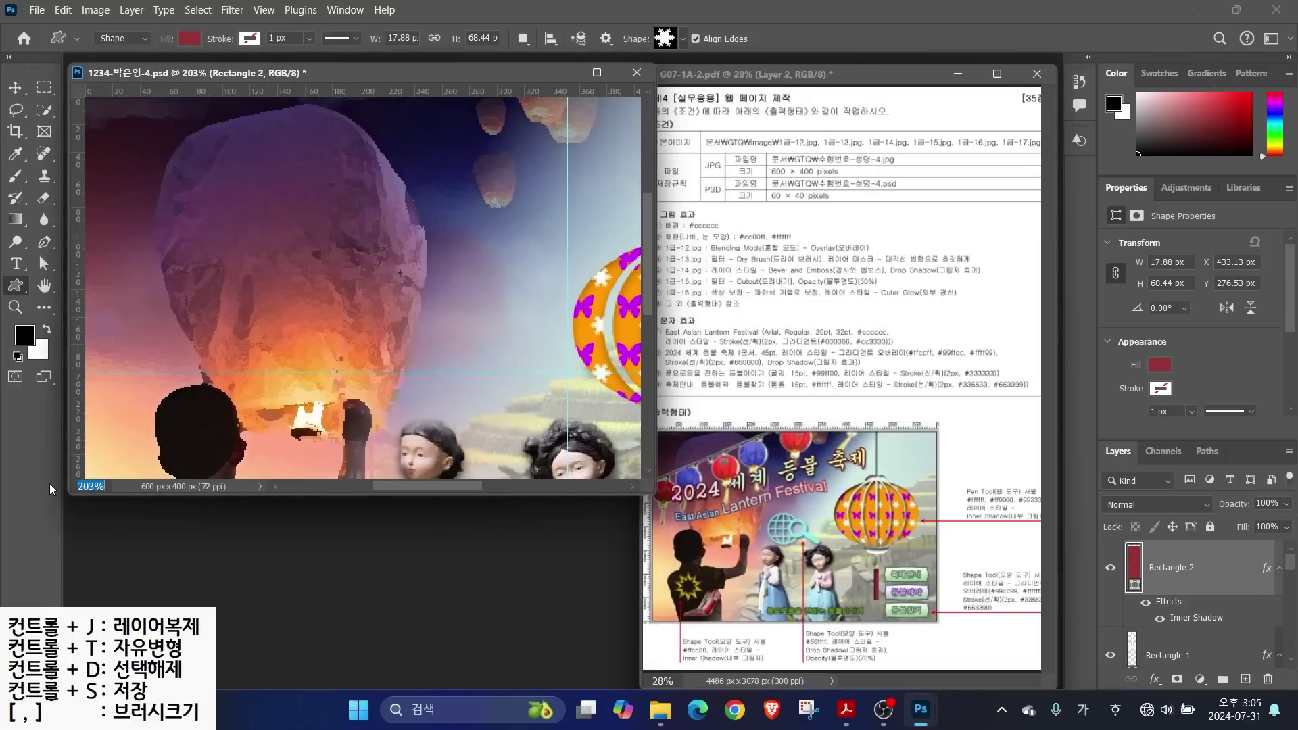
{"action": "type", "text": "130"}
{"action": "key", "text": "Return"}
{"action": "left_click_drag", "start_coordinate": [432, 493], "coordinate": [431, 539]}
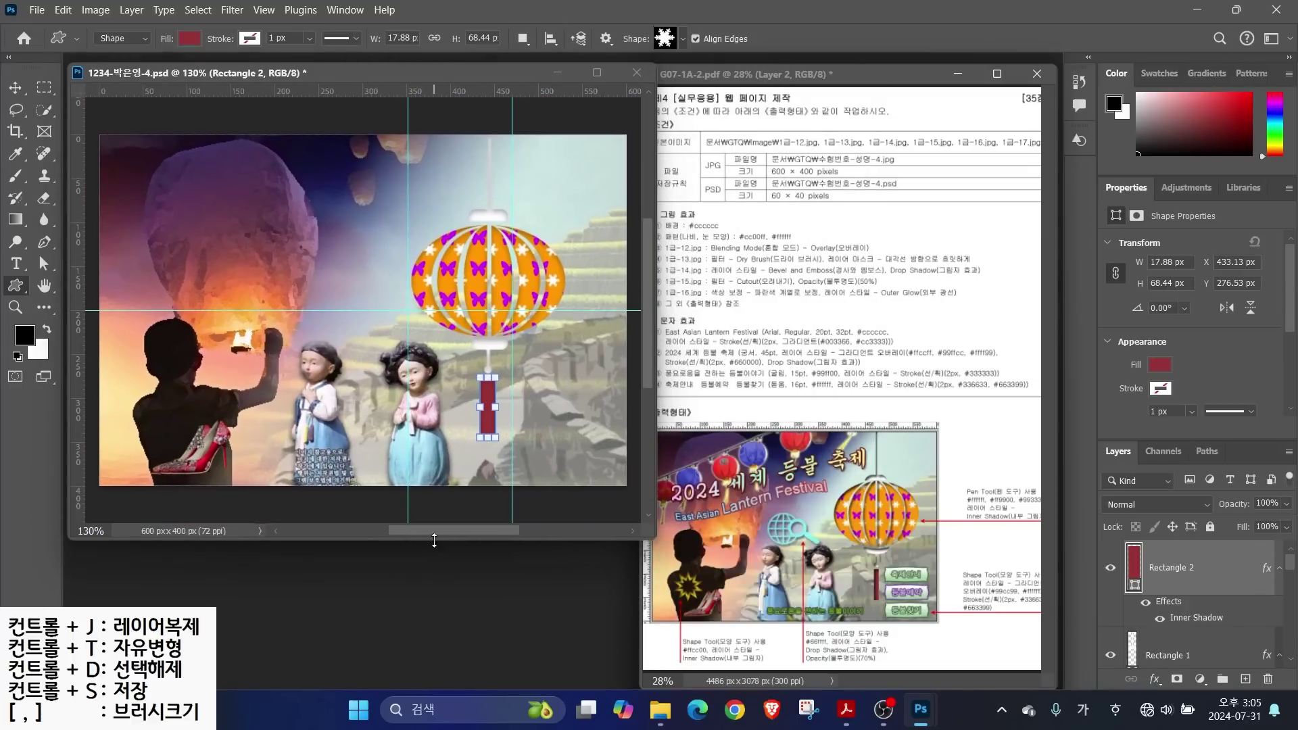
{"action": "left_click_drag", "start_coordinate": [653, 387], "coordinate": [638, 388]}
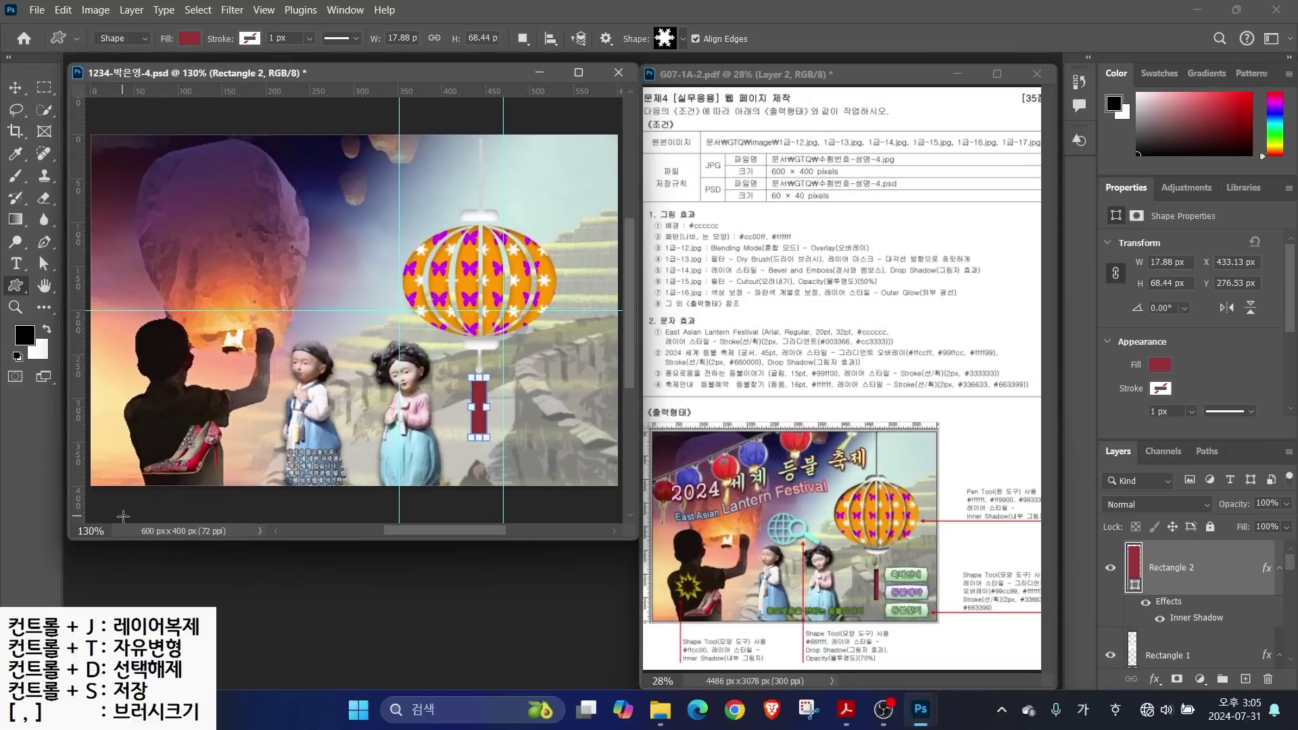
Draw the globe-with-magnifier web search custom shape left of the lantern
{"action": "left_click", "coordinate": [387, 279]}
{"action": "left_click", "coordinate": [693, 286]}
{"action": "left_click", "coordinate": [665, 38]}
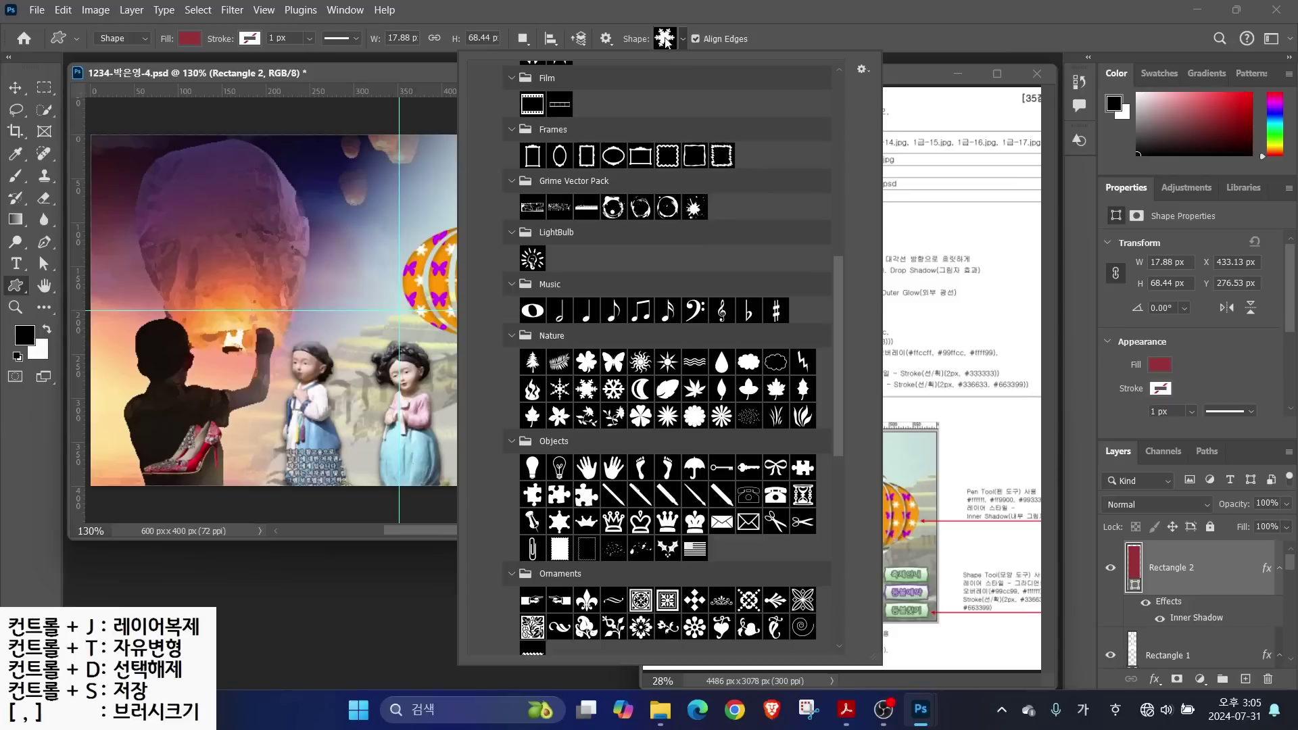
{"action": "scroll", "coordinate": [796, 404], "scroll_direction": "down", "scroll_amount": 10}
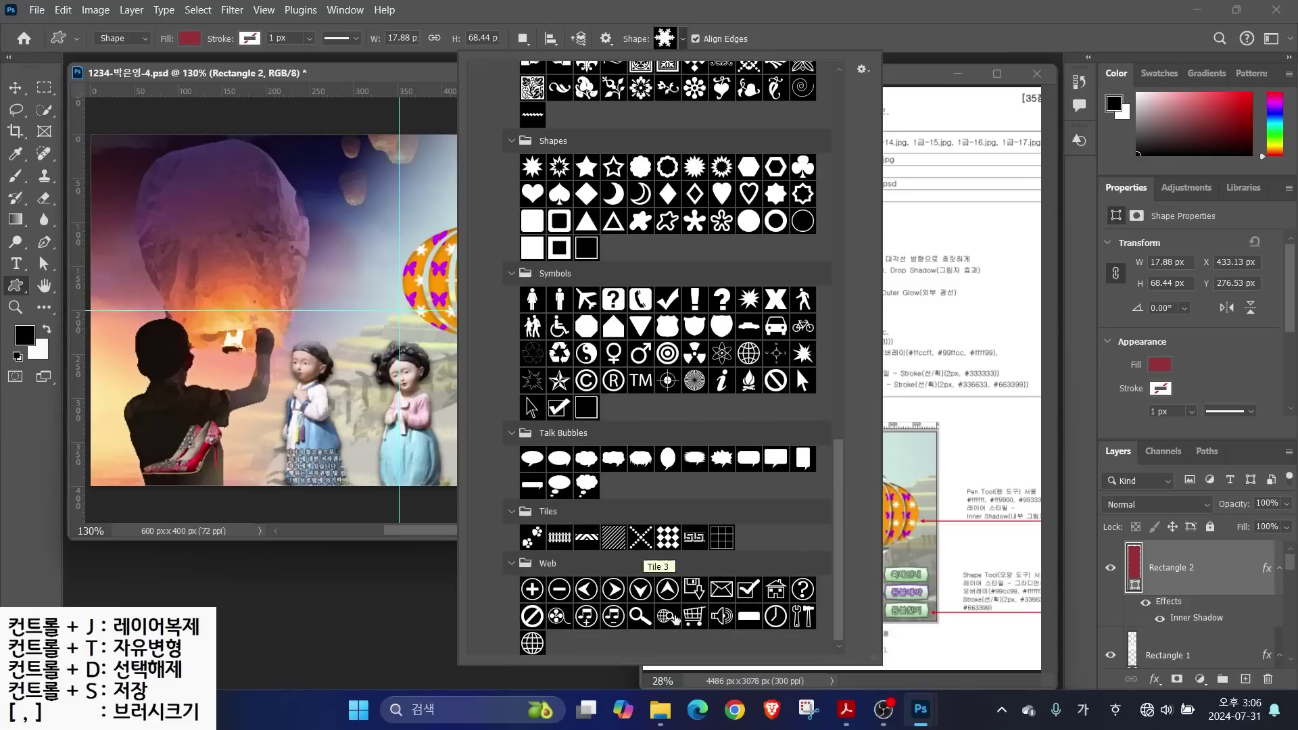
{"action": "double_click", "coordinate": [667, 616]}
{"action": "left_click_drag", "start_coordinate": [313, 279], "coordinate": [398, 333]}
Fill the globe icon cyan #66ffff and give it a Drop Shadow at 70% opacity
{"action": "double_click", "coordinate": [1147, 568]}
{"action": "type", "text": "66ffff"}
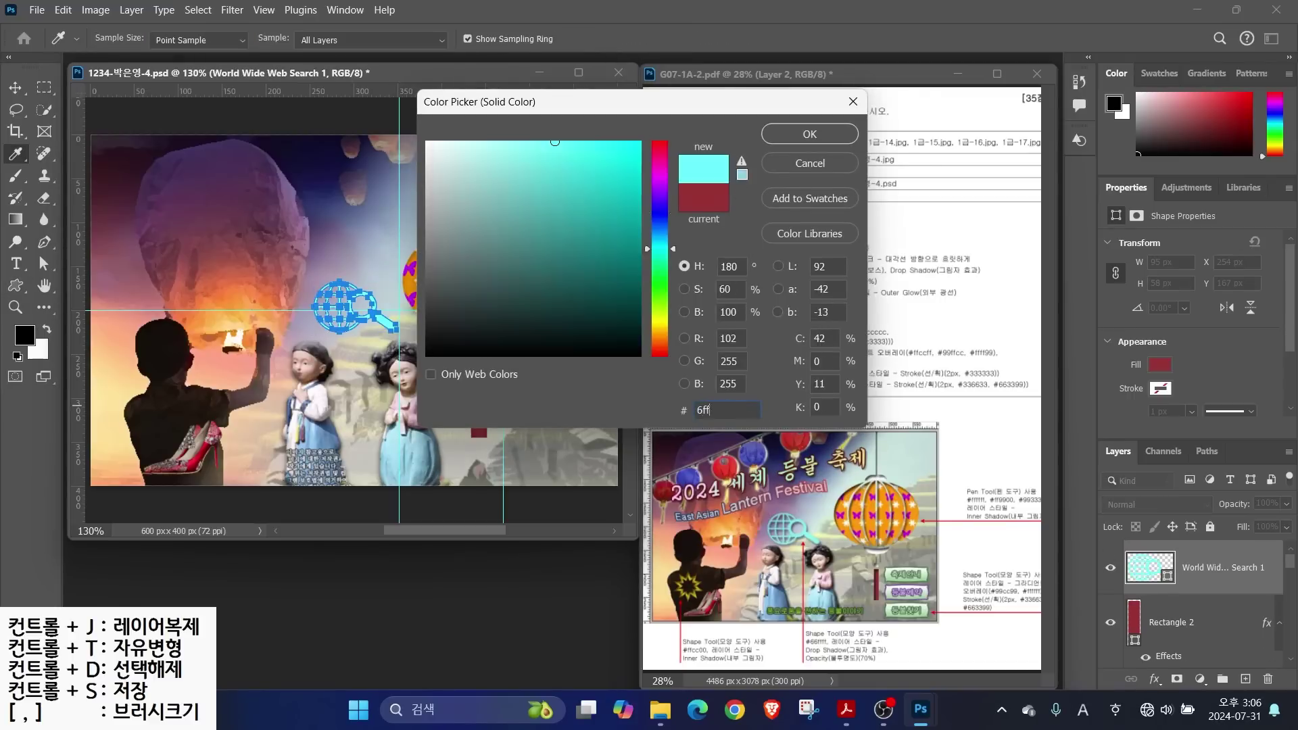
{"action": "key", "text": "Return"}
{"action": "left_click", "coordinate": [1171, 668]}
{"action": "left_click", "coordinate": [1112, 111]}
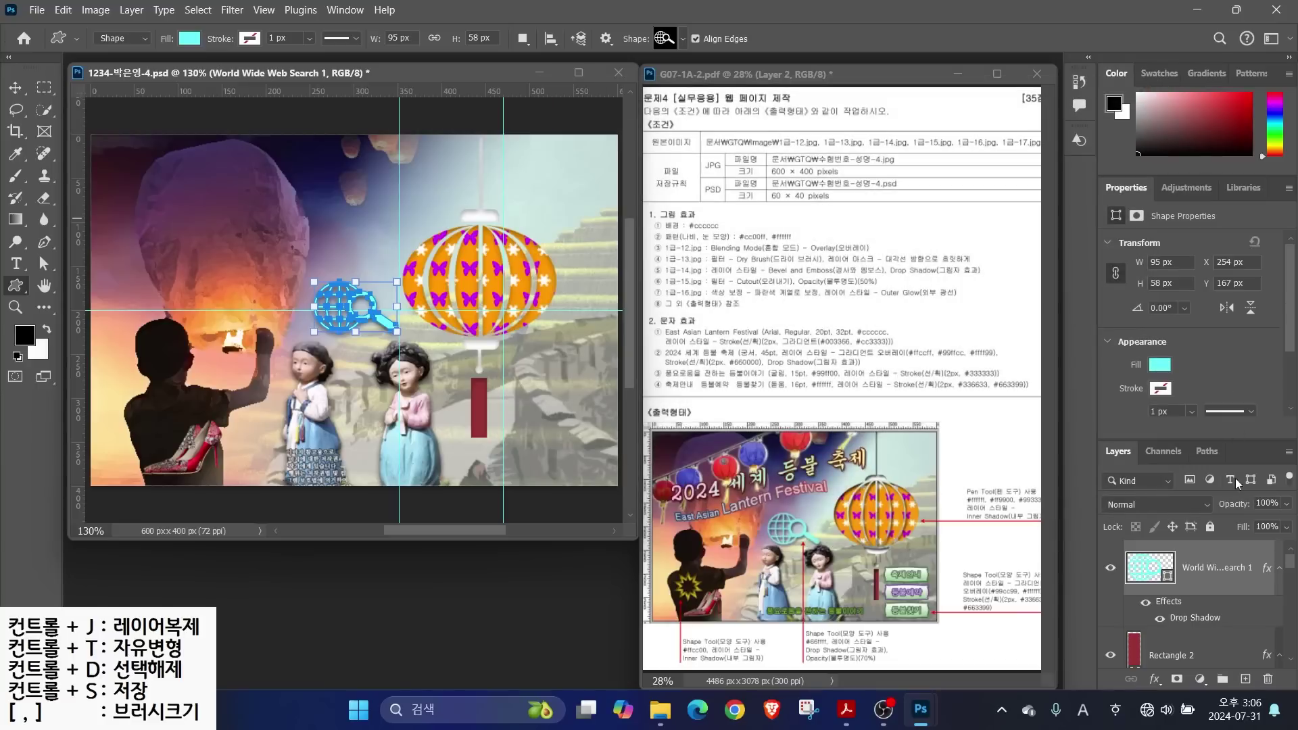
{"action": "type", "text": "70"}
Draw a 10 Point Star Frame shape on the silhouette's back
{"action": "left_click", "coordinate": [666, 38]}
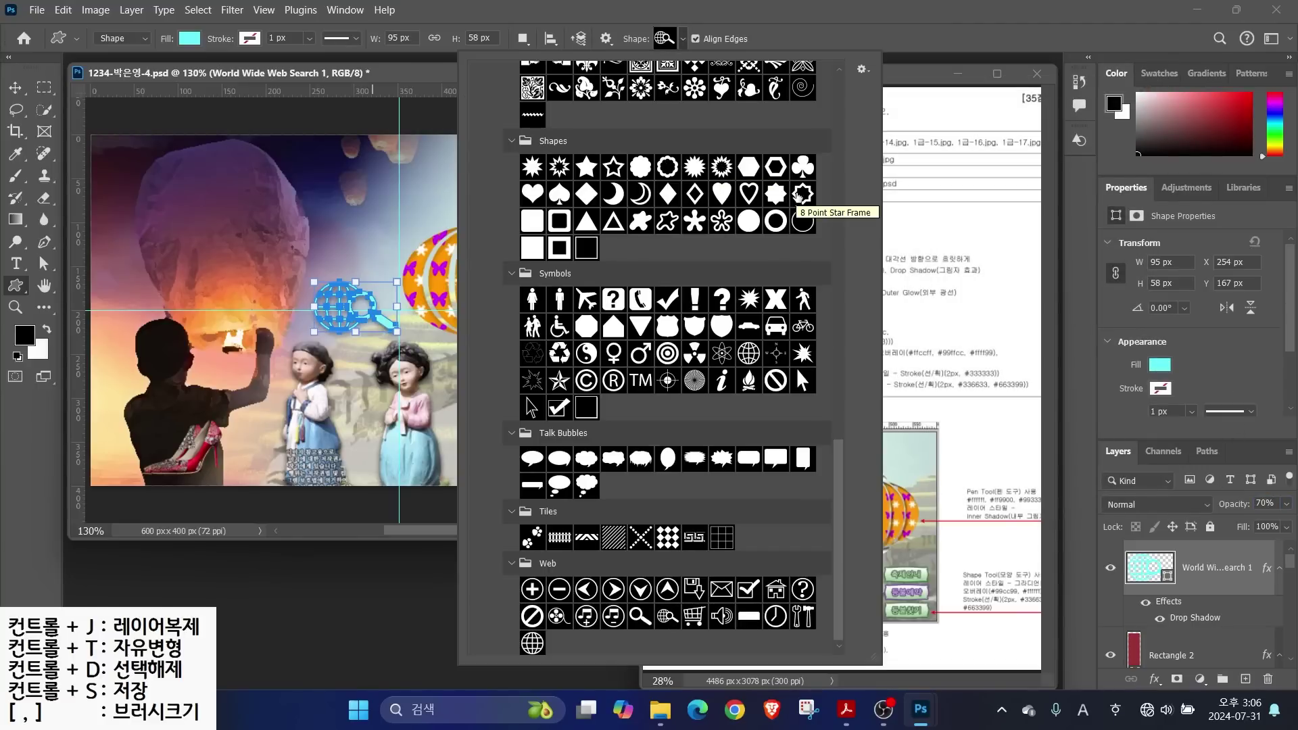
{"action": "scroll", "coordinate": [796, 368], "scroll_direction": "up", "scroll_amount": 2}
{"action": "double_click", "coordinate": [796, 422]}
{"action": "left_click_drag", "start_coordinate": [136, 399], "coordinate": [187, 452]}
Fill the star yellow and add an Inner Shadow effect
{"action": "double_click", "coordinate": [1164, 579]}
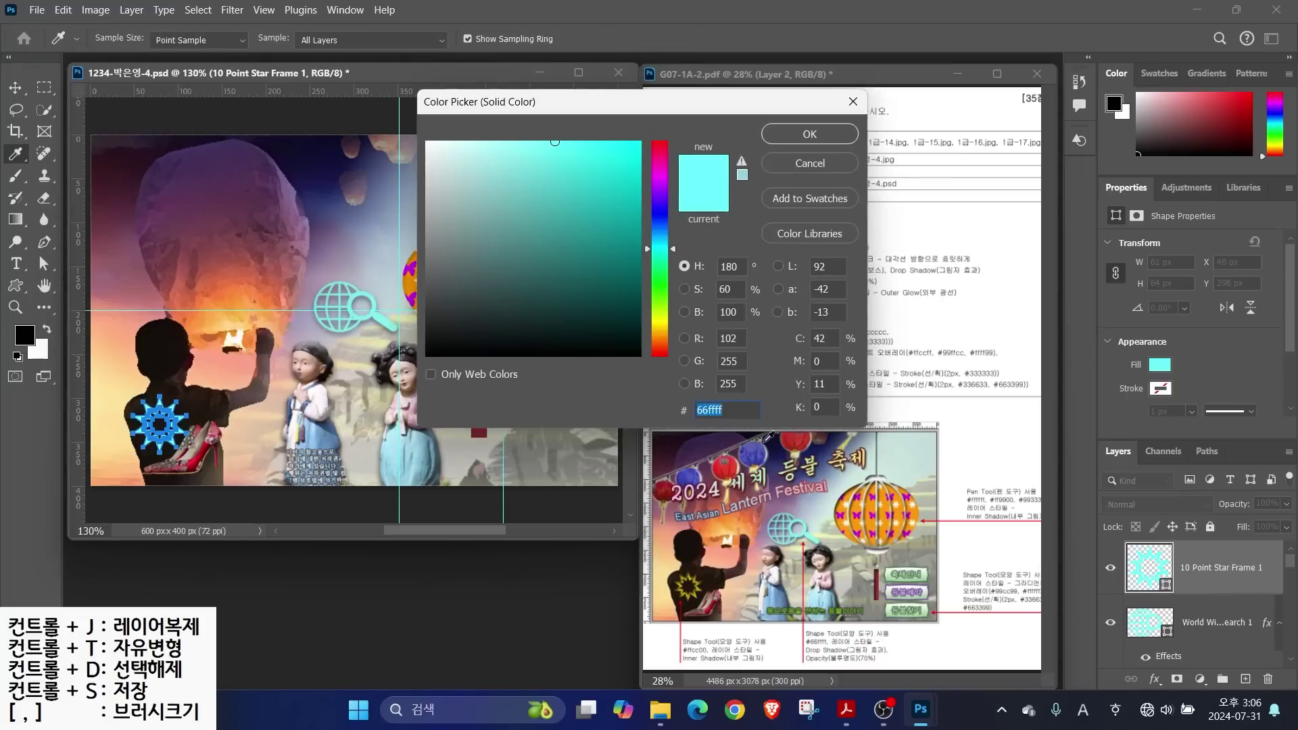
{"action": "left_click", "coordinate": [687, 585]}
{"action": "left_click", "coordinate": [810, 134]}
{"action": "left_click", "coordinate": [1154, 679]}
{"action": "left_click", "coordinate": [1196, 565]}
{"action": "left_click", "coordinate": [1109, 110]}
Draw a banner shape to the right of the lantern tassel
{"action": "left_click", "coordinate": [668, 45]}
{"action": "left_click_drag", "start_coordinate": [847, 457], "coordinate": [855, 236]}
{"action": "double_click", "coordinate": [532, 373]}
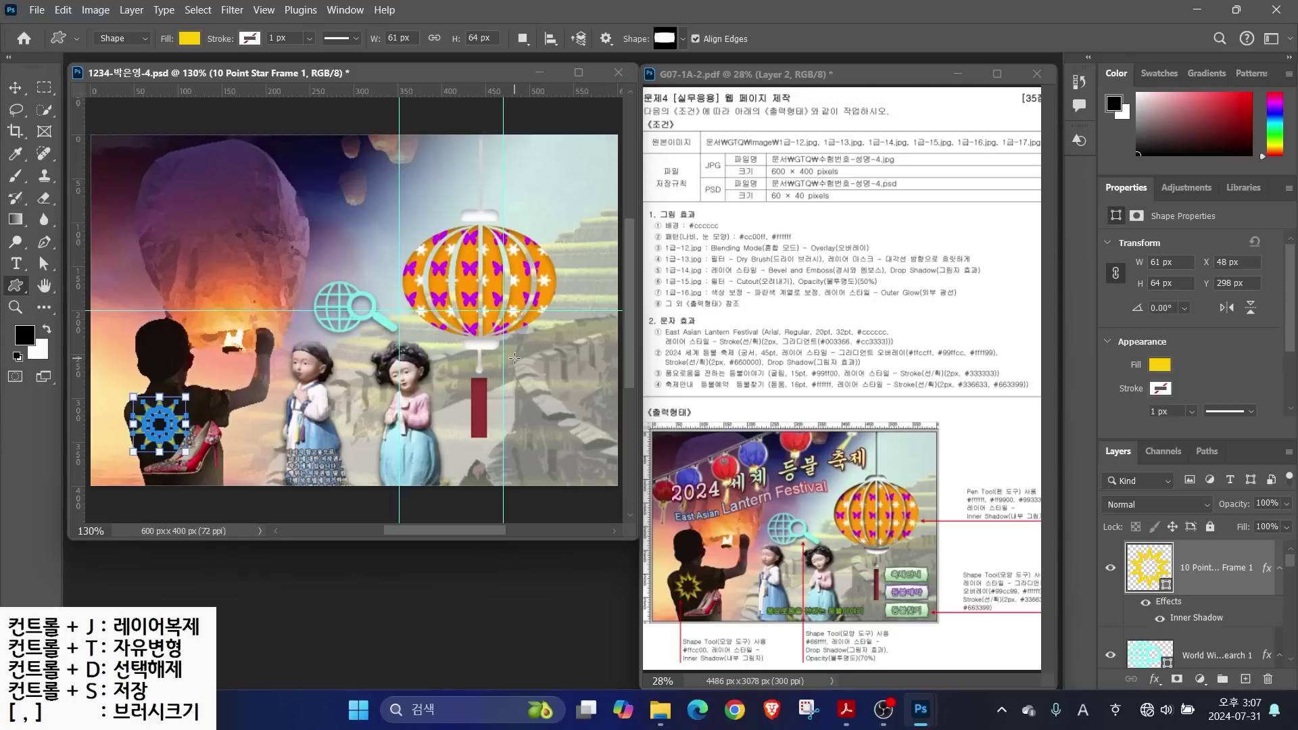
{"action": "left_click_drag", "start_coordinate": [515, 365], "coordinate": [611, 390]}
Add a Stroke effect to the banner
{"action": "left_click", "coordinate": [1156, 679]}
{"action": "left_click", "coordinate": [1180, 555]}
{"action": "left_click", "coordinate": [860, 302]}
{"action": "type", "text": "3"}
{"action": "key", "text": "Return"}
Give the banner a Gradient Overlay from pale green #99cc99 to white
{"action": "left_click", "coordinate": [575, 358]}
{"action": "left_click", "coordinate": [879, 204]}
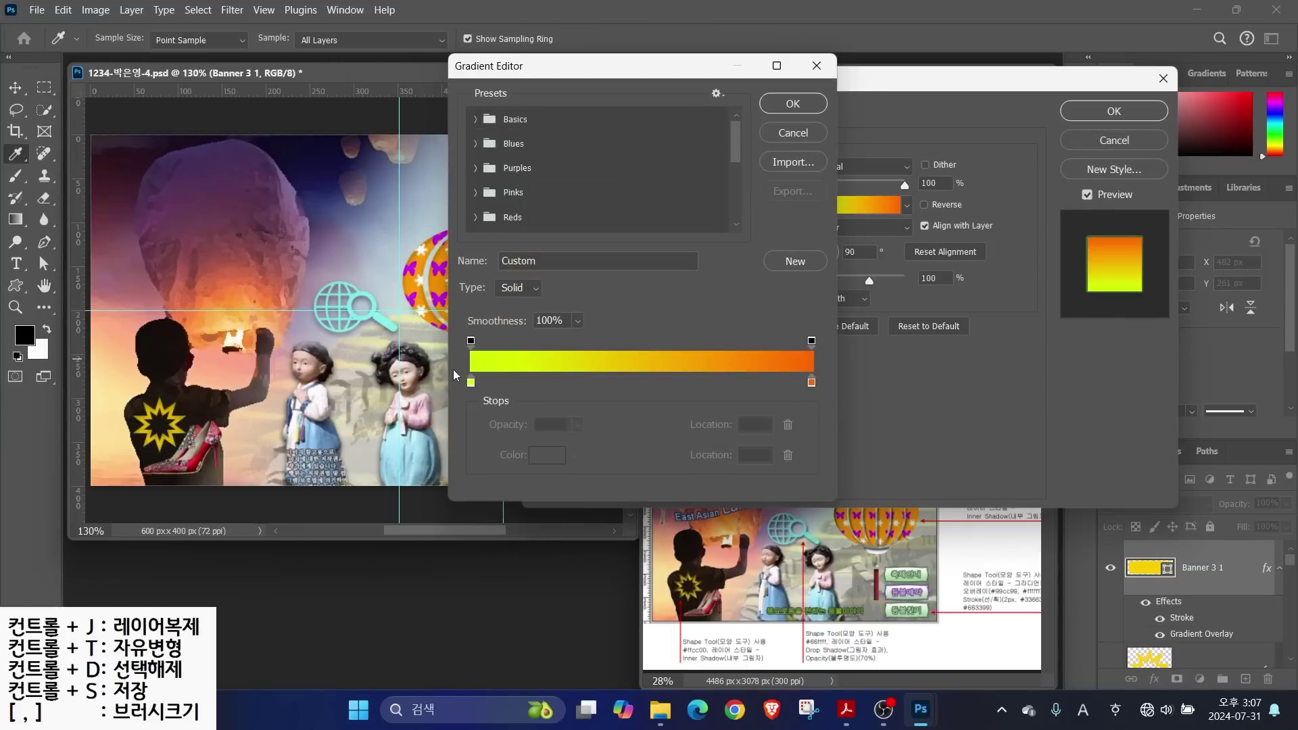
{"action": "double_click", "coordinate": [469, 378]}
{"action": "type", "text": "99cc99"}
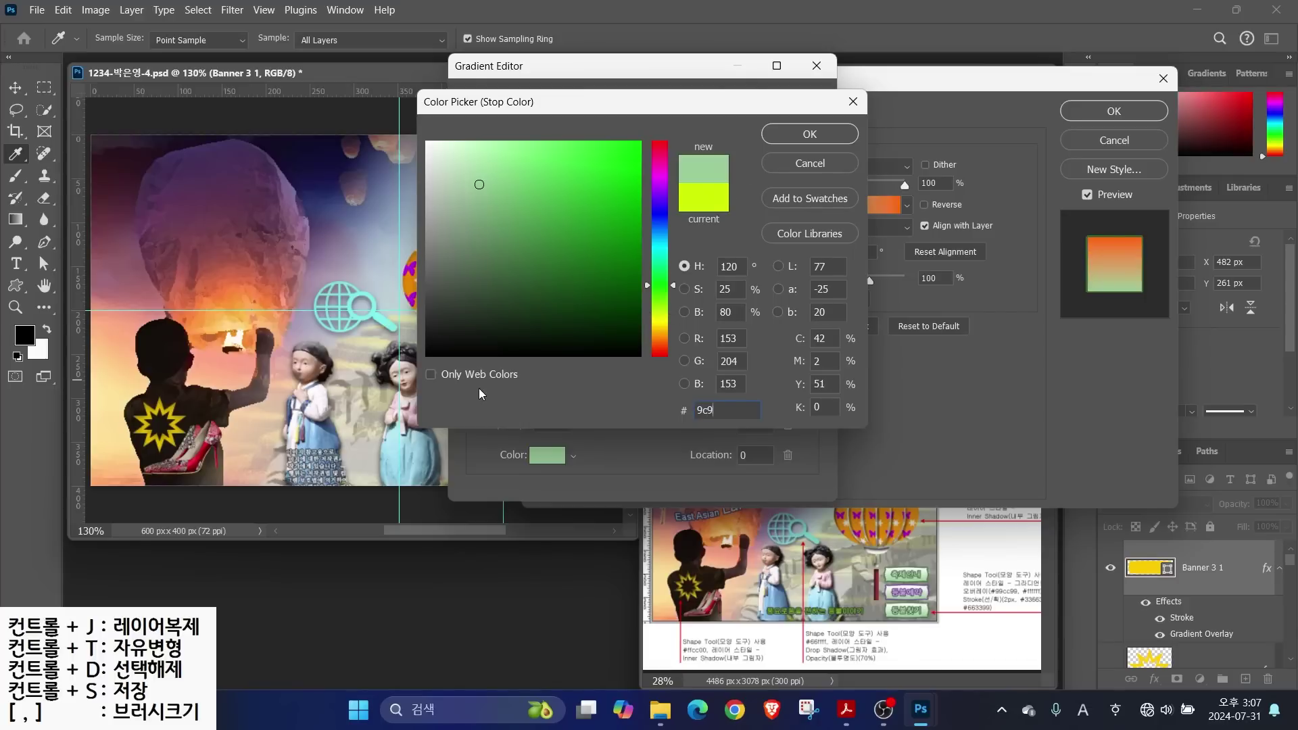
{"action": "key", "text": "Return"}
{"action": "double_click", "coordinate": [812, 382]}
{"action": "left_click", "coordinate": [797, 144]}
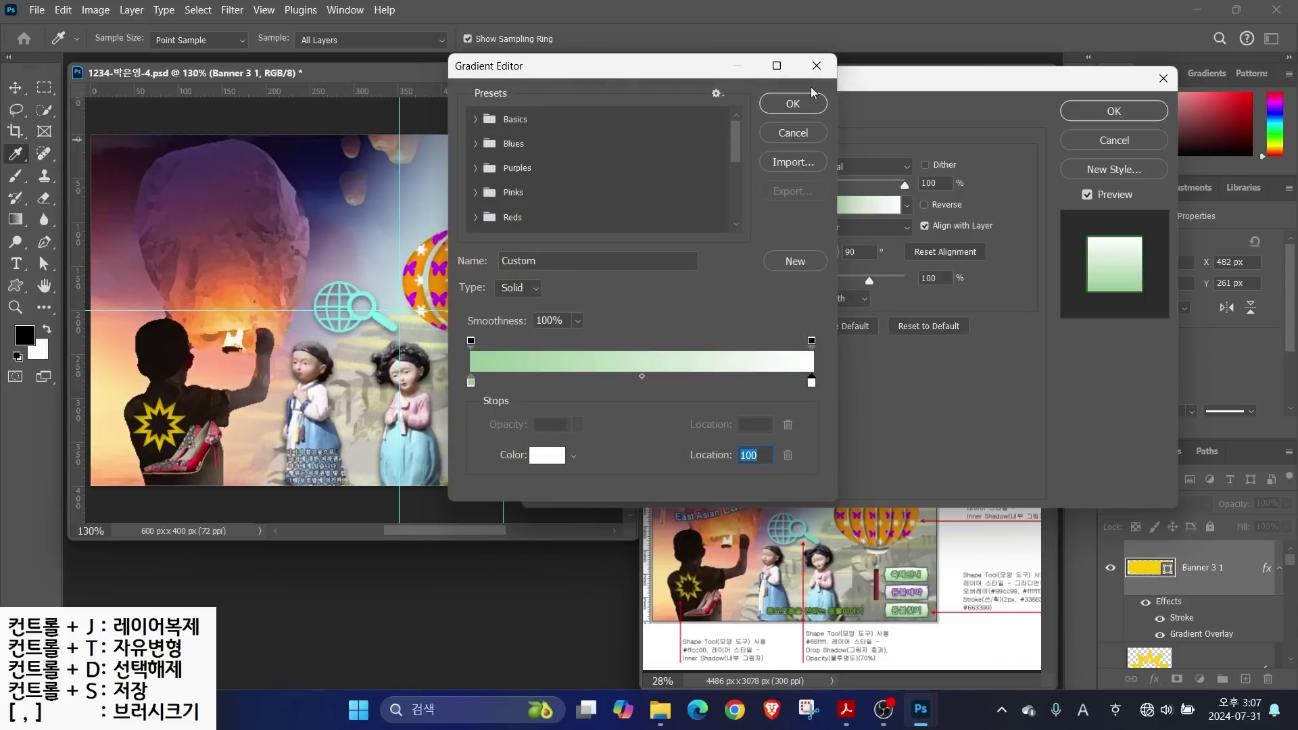
{"action": "left_click", "coordinate": [808, 101]}
{"action": "left_click", "coordinate": [1094, 110]}
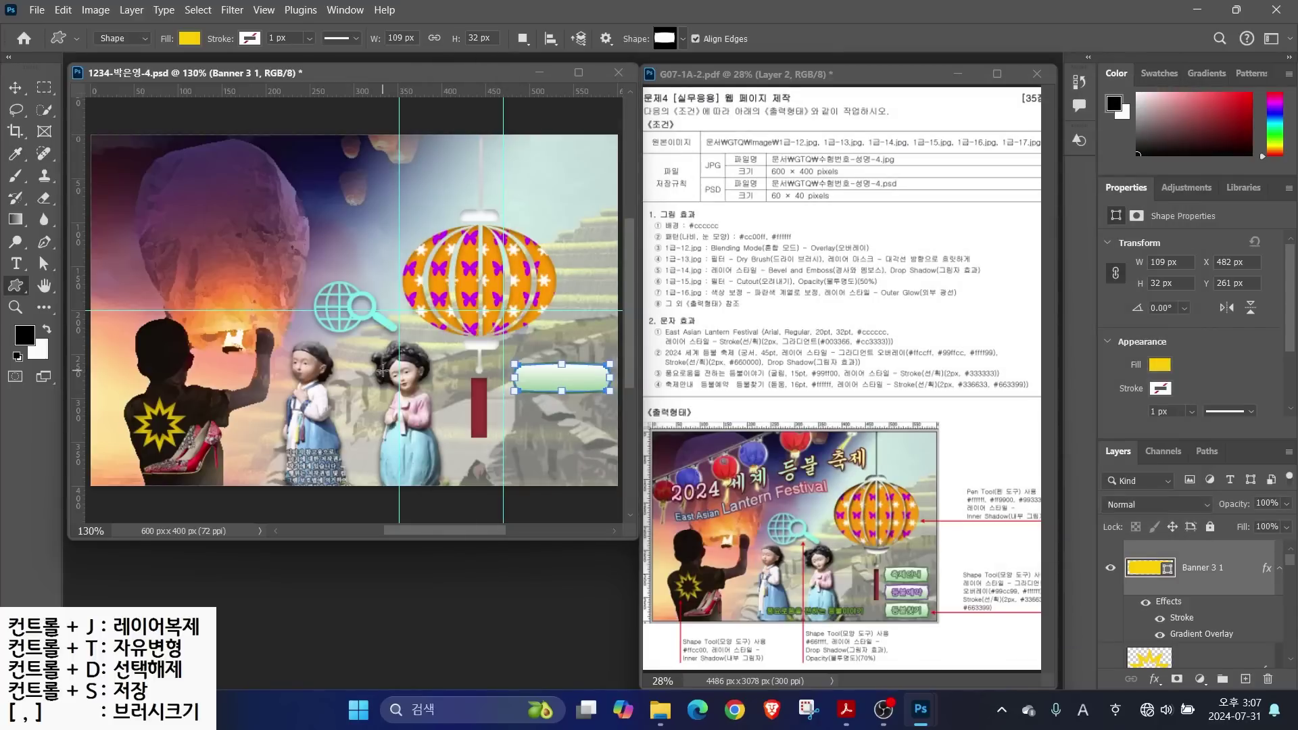
Narrow the banner to 101 px wide, comparing with the green buttons in the reference
{"action": "left_click_drag", "start_coordinate": [610, 376], "coordinate": [601, 375]}
{"action": "key", "text": "shift"}
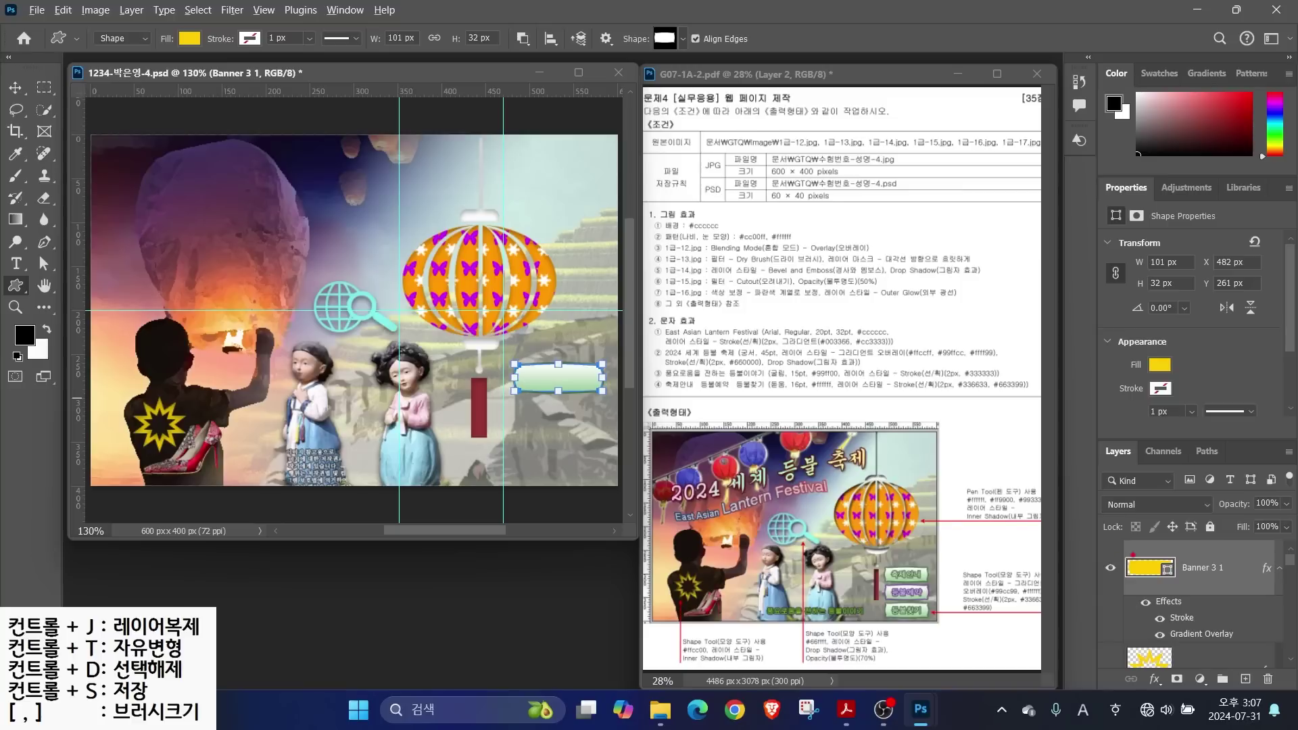
{"action": "mouse_move", "coordinate": [978, 515]}
{"action": "left_mouse_down"}
{"action": "mouse_move", "coordinate": [914, 561]}
{"action": "mouse_move", "coordinate": [947, 575]}
{"action": "mouse_move", "coordinate": [925, 588]}
{"action": "left_mouse_up"}
Duplicate the banner twice and stack the copies beneath the original
{"action": "key", "text": "ctrl+j"}
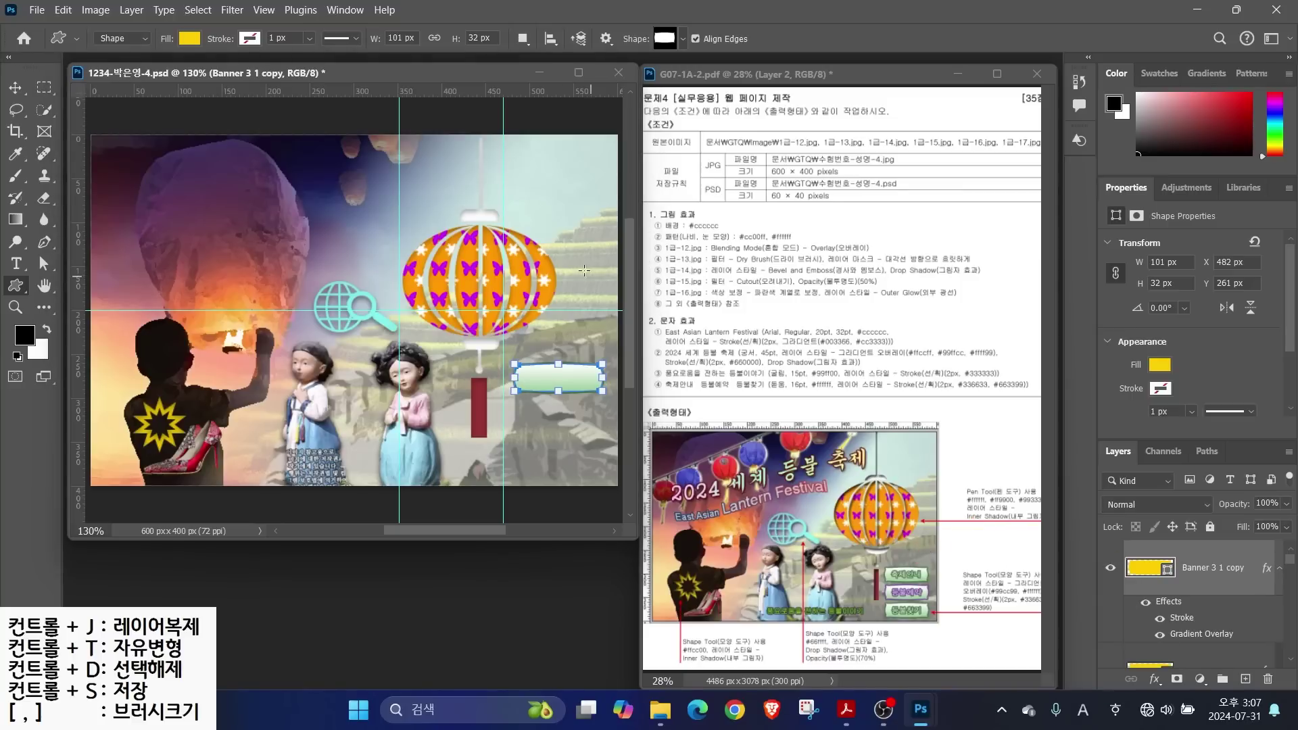
{"action": "left_click", "coordinate": [15, 88]}
{"action": "left_click_drag", "start_coordinate": [548, 381], "coordinate": [549, 420]}
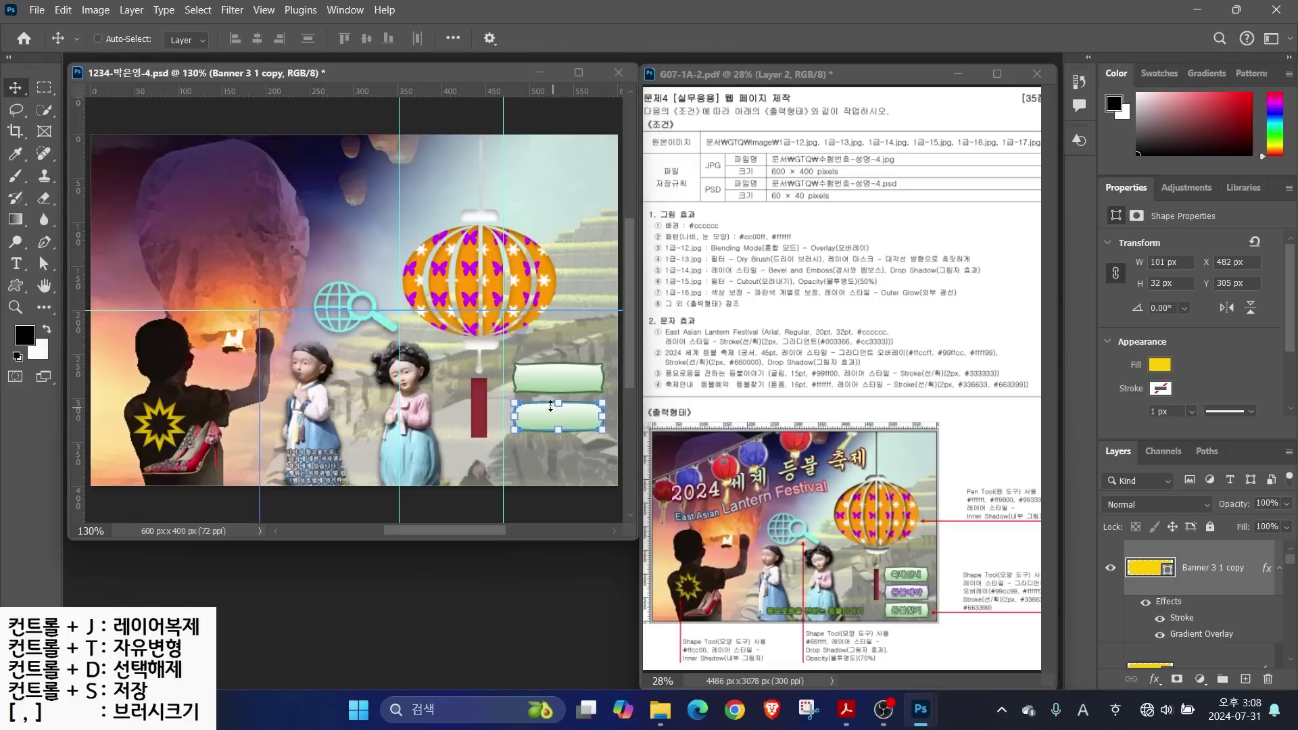
{"action": "left_click_drag", "start_coordinate": [539, 425], "coordinate": [539, 463]}
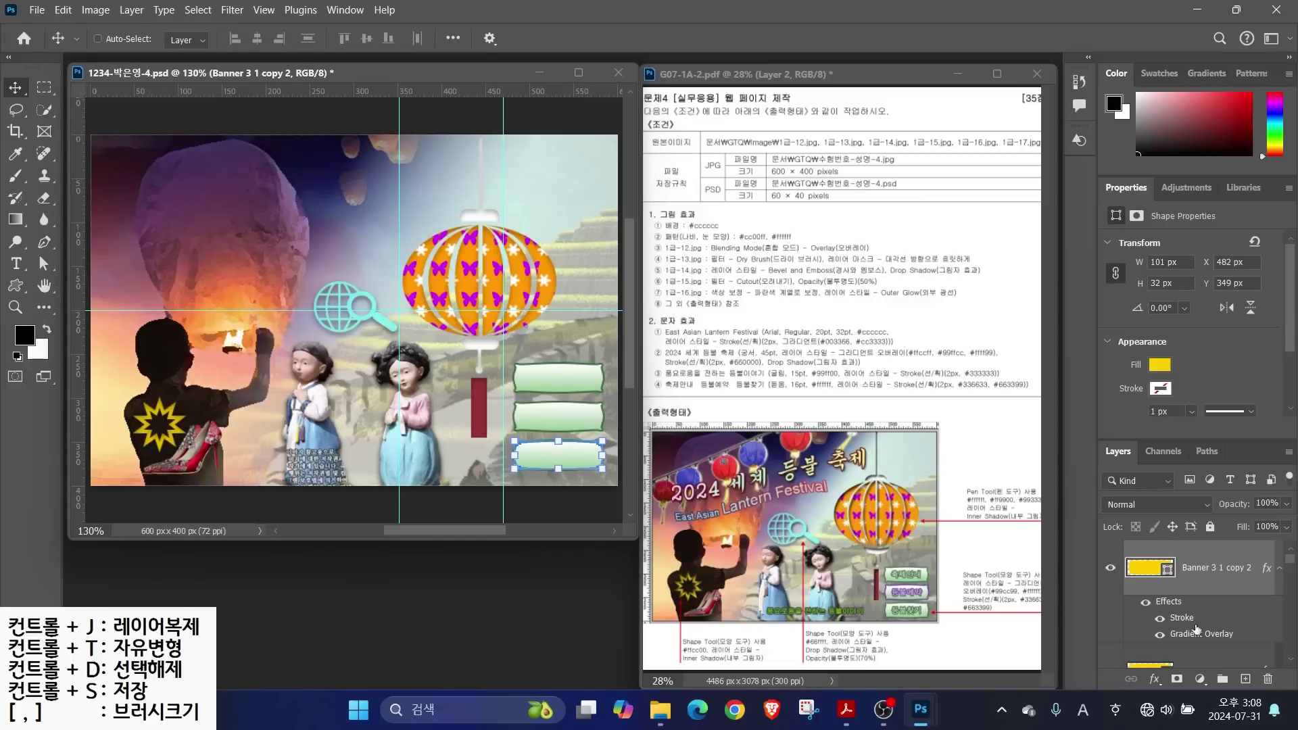
Recolour the middle banner's stroke to purple #663399
{"action": "scroll", "coordinate": [1170, 646], "scroll_direction": "down", "scroll_amount": 2}
{"action": "double_click", "coordinate": [1176, 642]}
{"action": "left_click", "coordinate": [792, 286]}
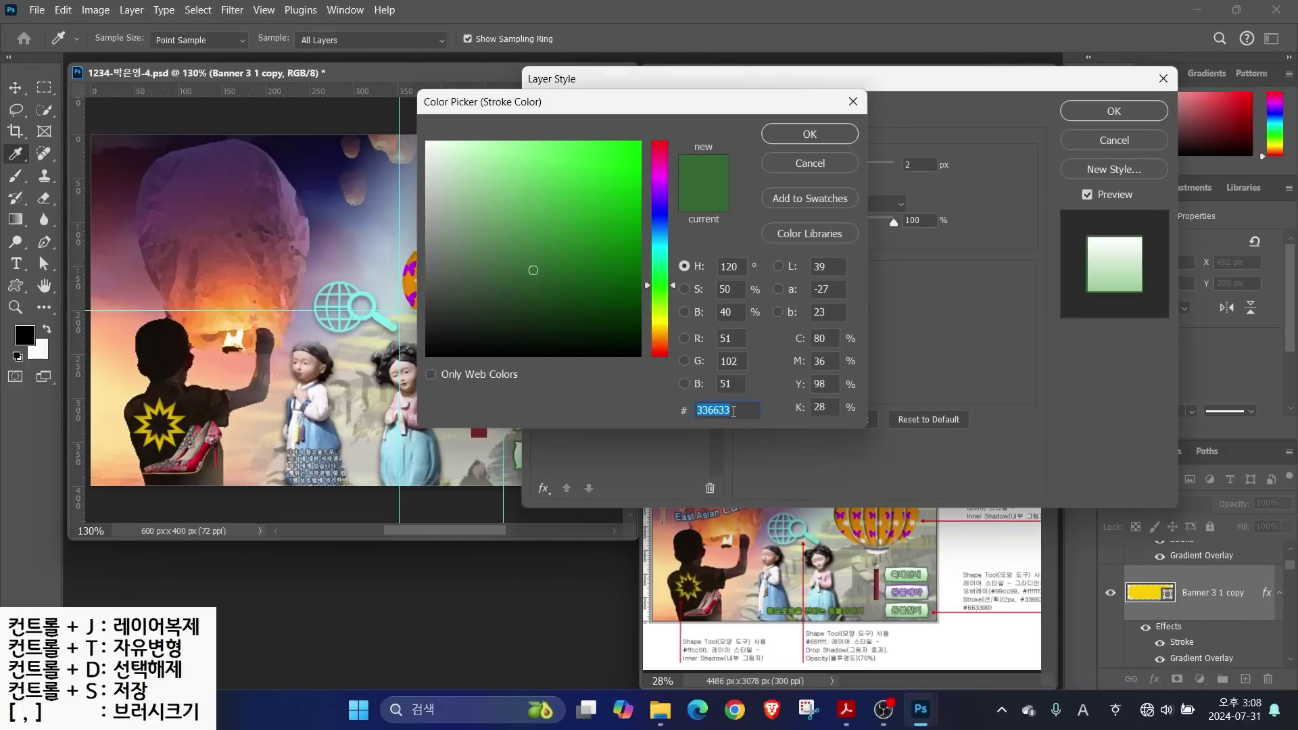
{"action": "type", "text": "663399"}
{"action": "key", "text": "Return"}
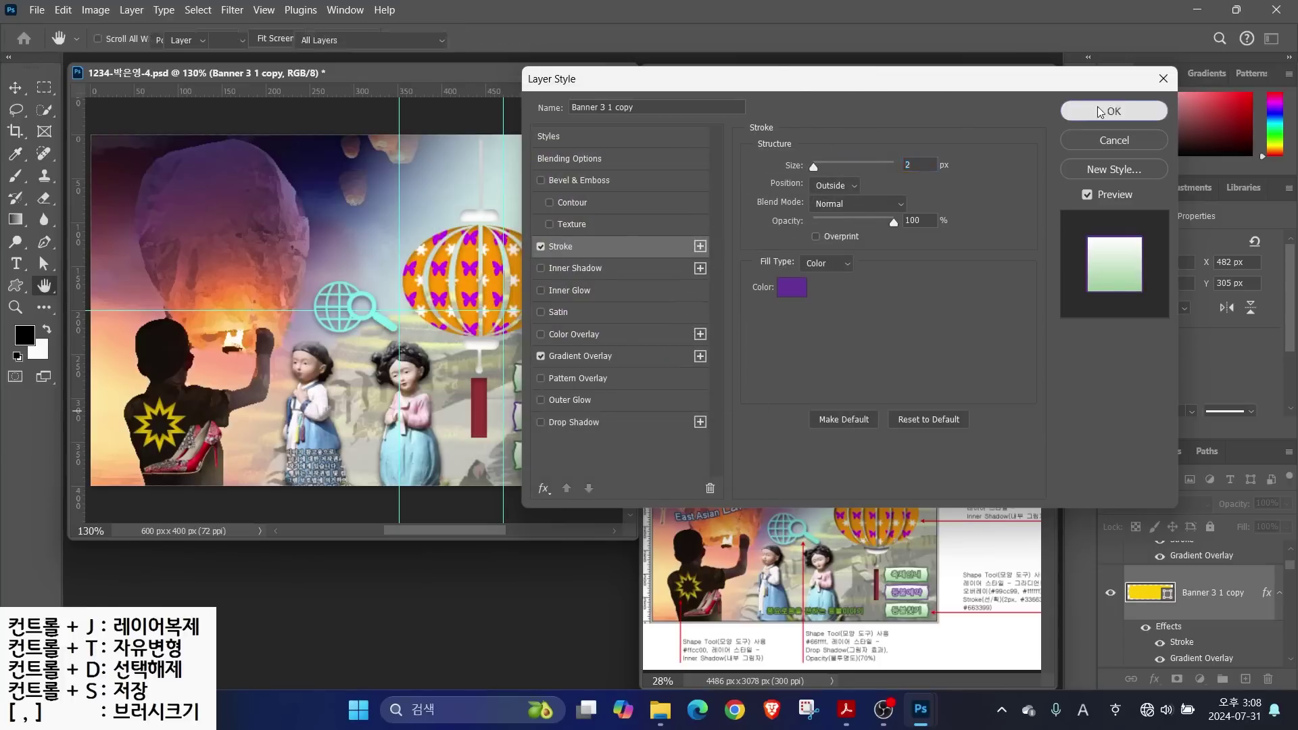
{"action": "left_click", "coordinate": [1114, 111]}
{"action": "key", "text": "t"}
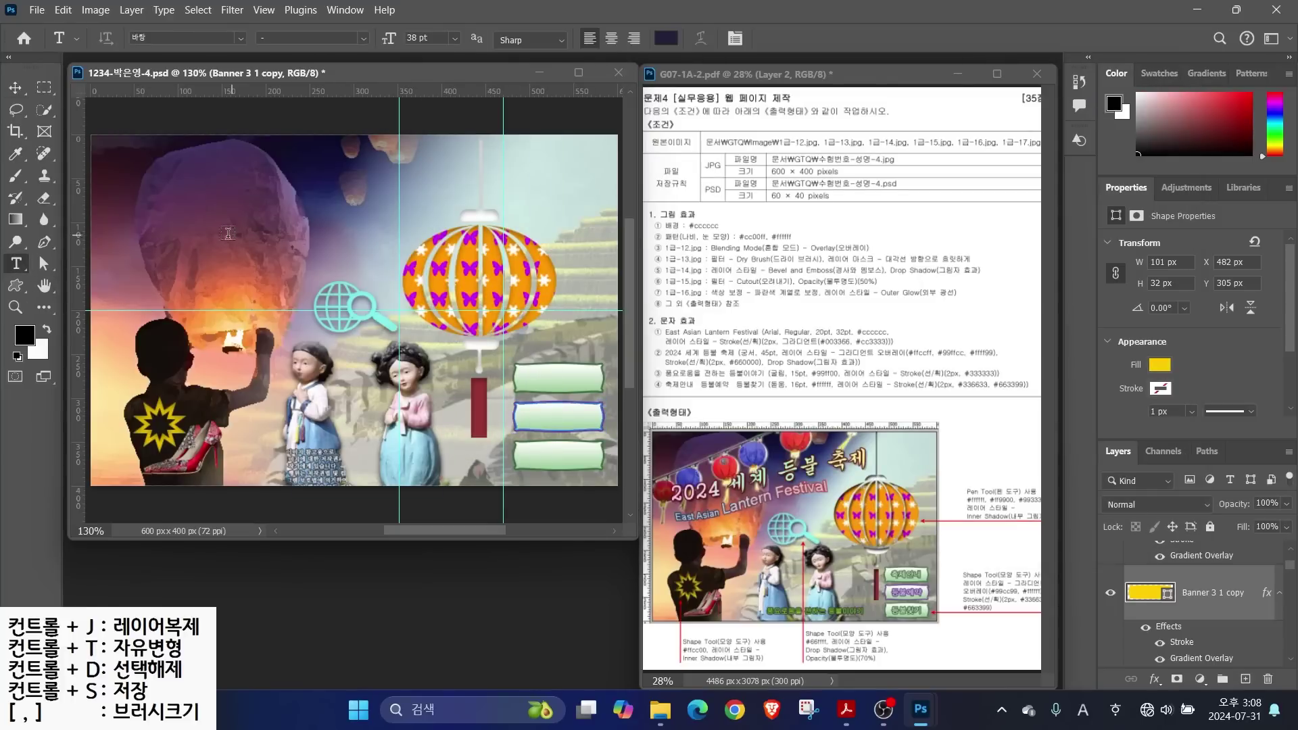
Type the title 'East Asian Lantern Festival' in Arial at 20 pt
{"action": "left_click", "coordinate": [211, 238]}
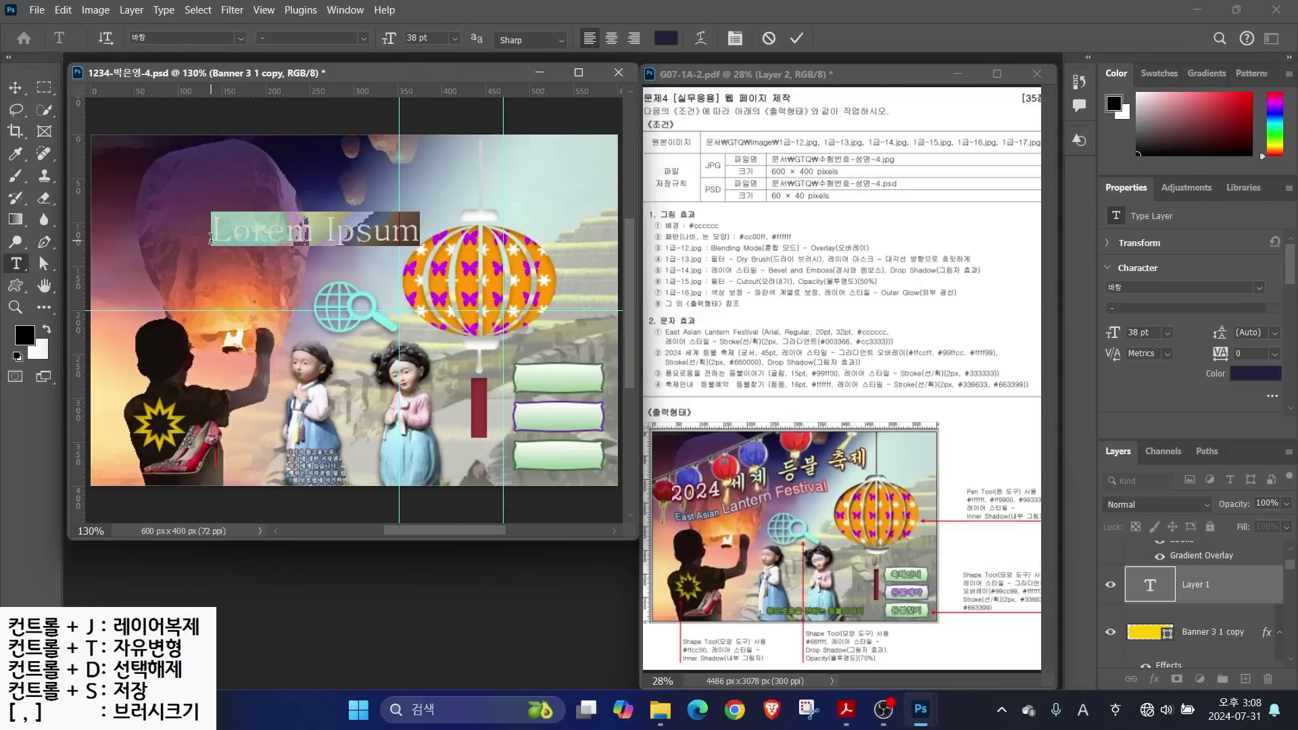
{"action": "type", "text": "East Asian Lantern "}
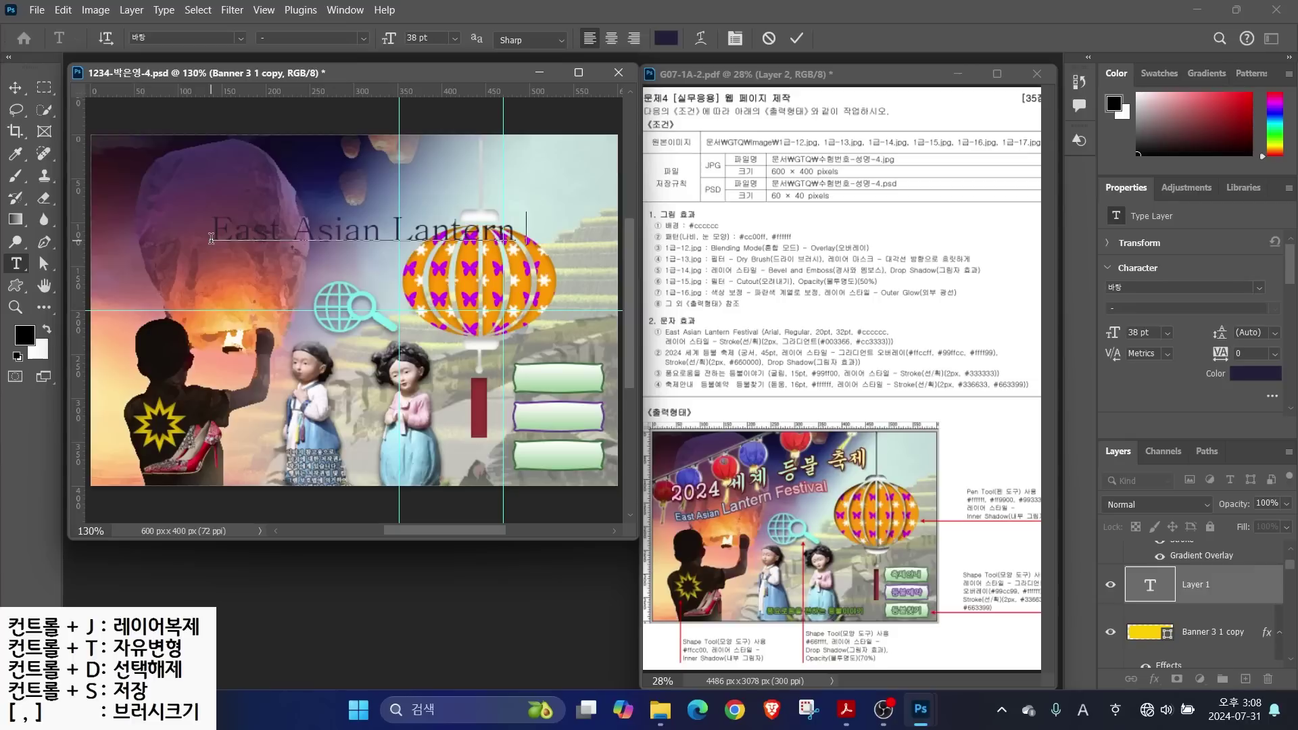
{"action": "type", "text": "Festival"}
{"action": "left_click", "coordinate": [241, 38]}
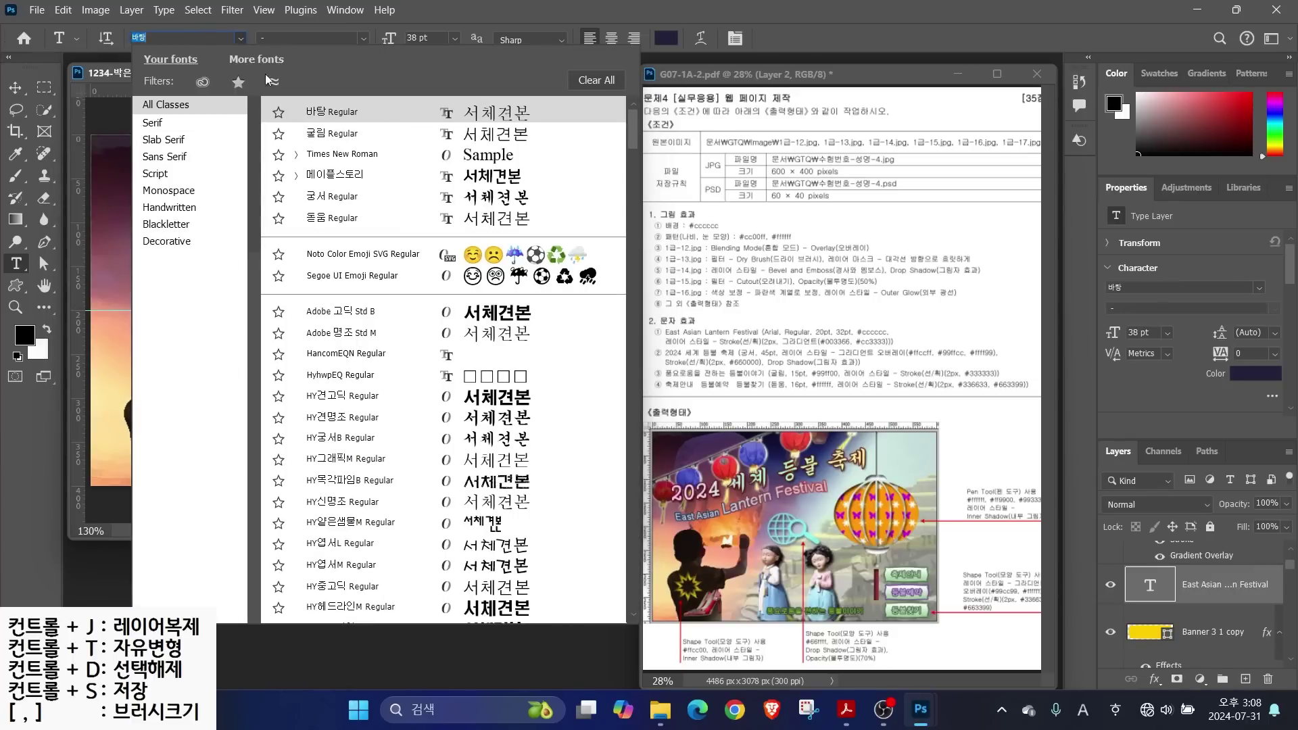
{"action": "left_click_drag", "start_coordinate": [633, 129], "coordinate": [632, 231]}
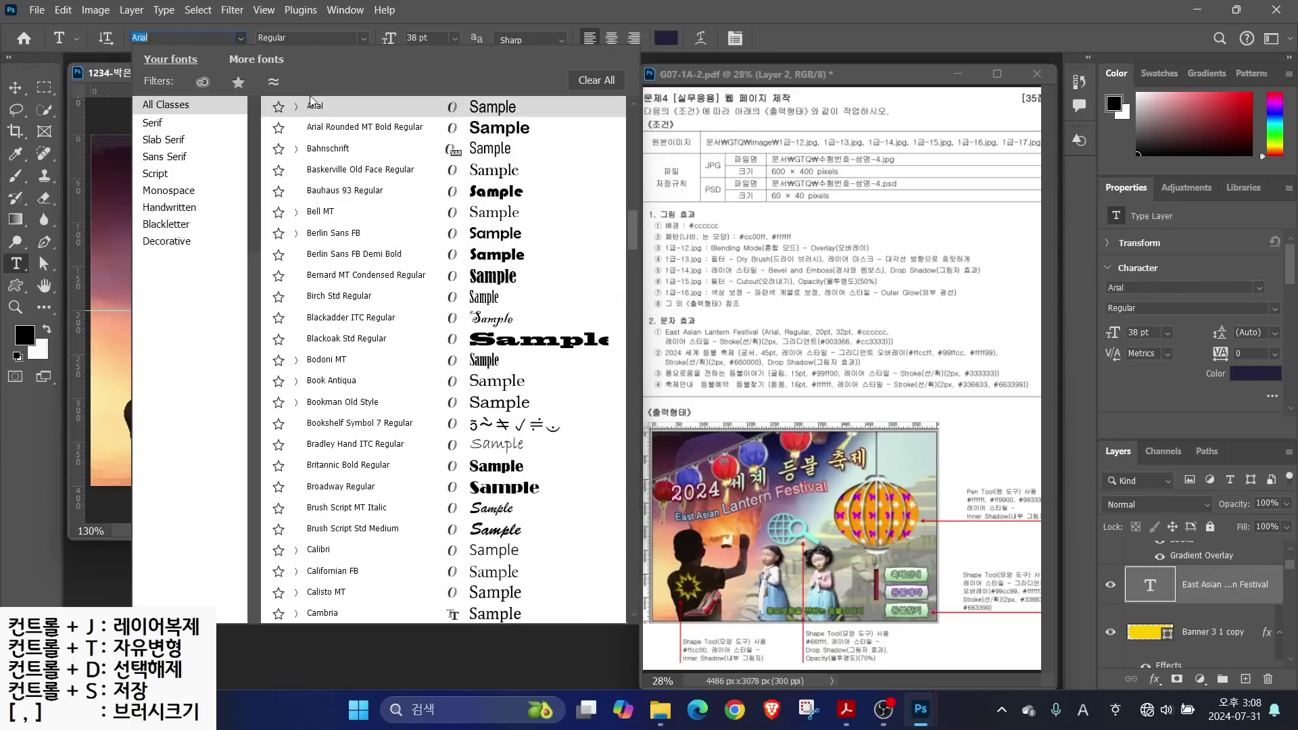
{"action": "left_click", "coordinate": [312, 104]}
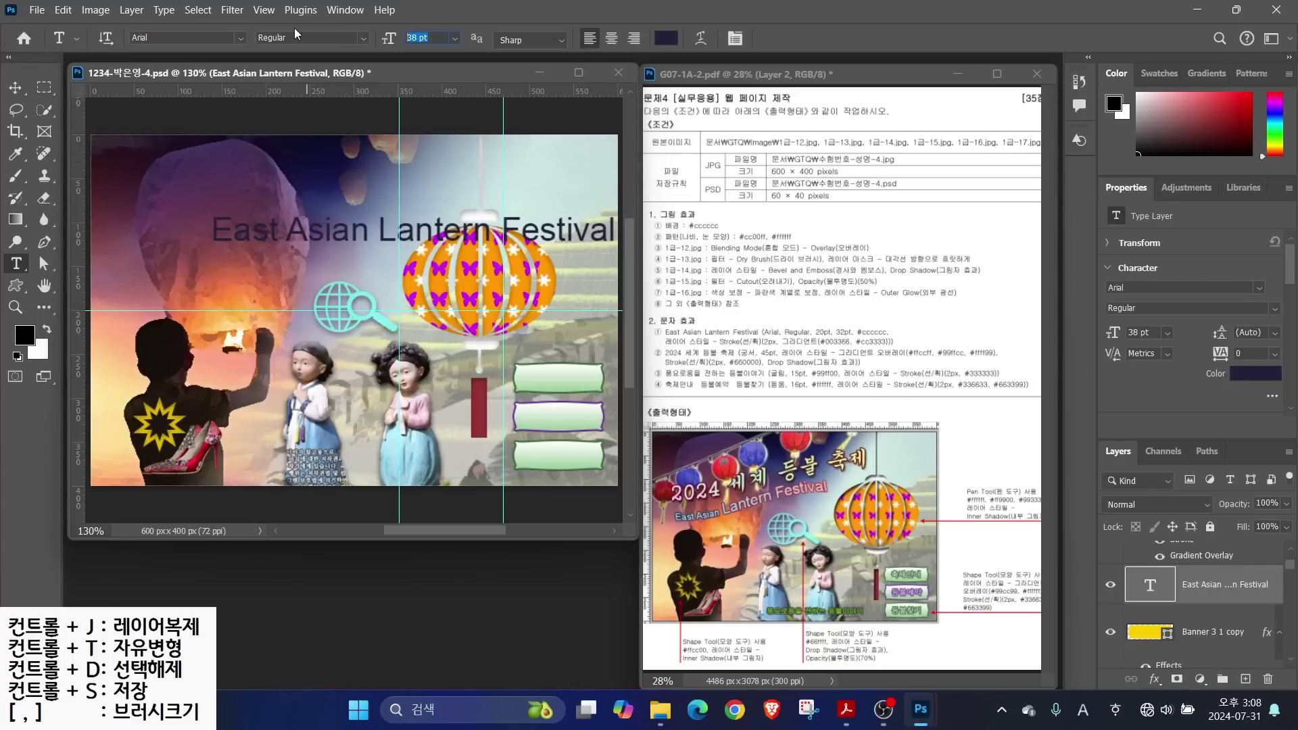
{"action": "type", "text": "20"}
{"action": "key", "text": "Return"}
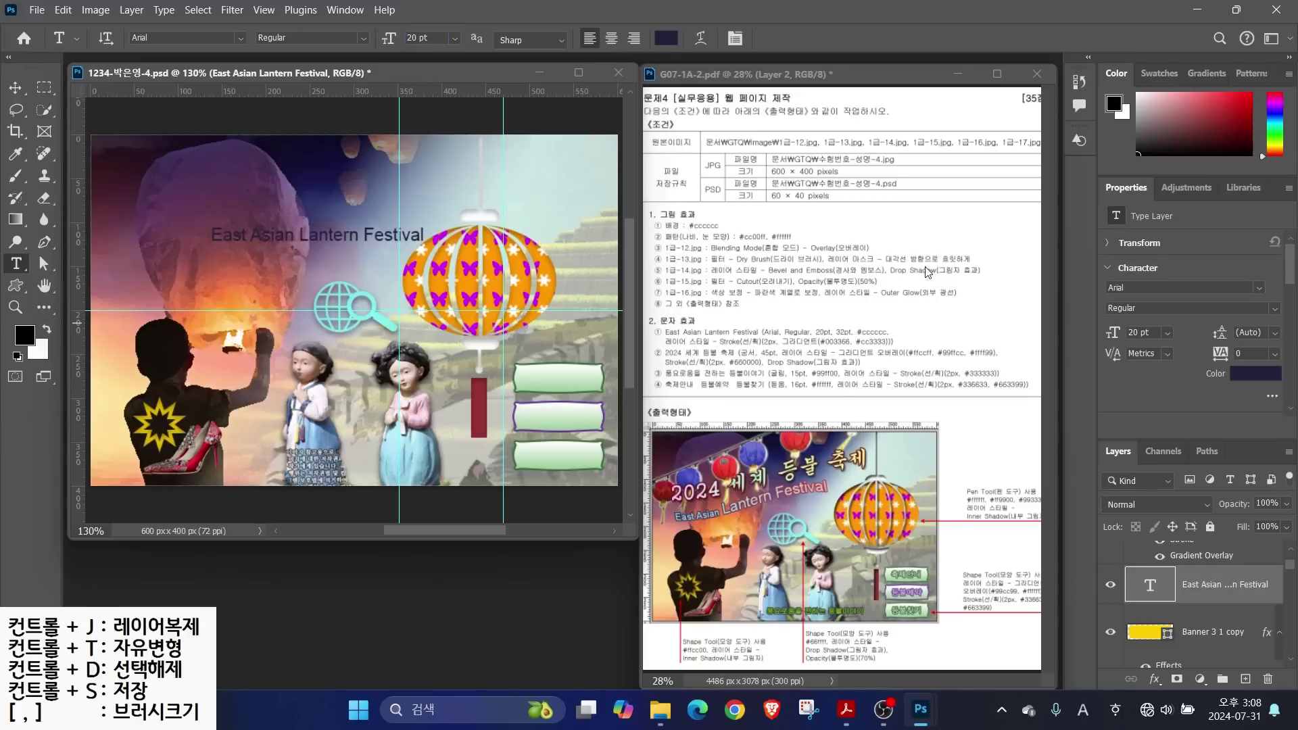
Make the title light grey #cccccc and enlarge 'Lantern Festival' to 32 pt
{"action": "left_click", "coordinate": [665, 39]}
{"action": "left_click", "coordinate": [757, 413]}
{"action": "type", "text": "ccc"}
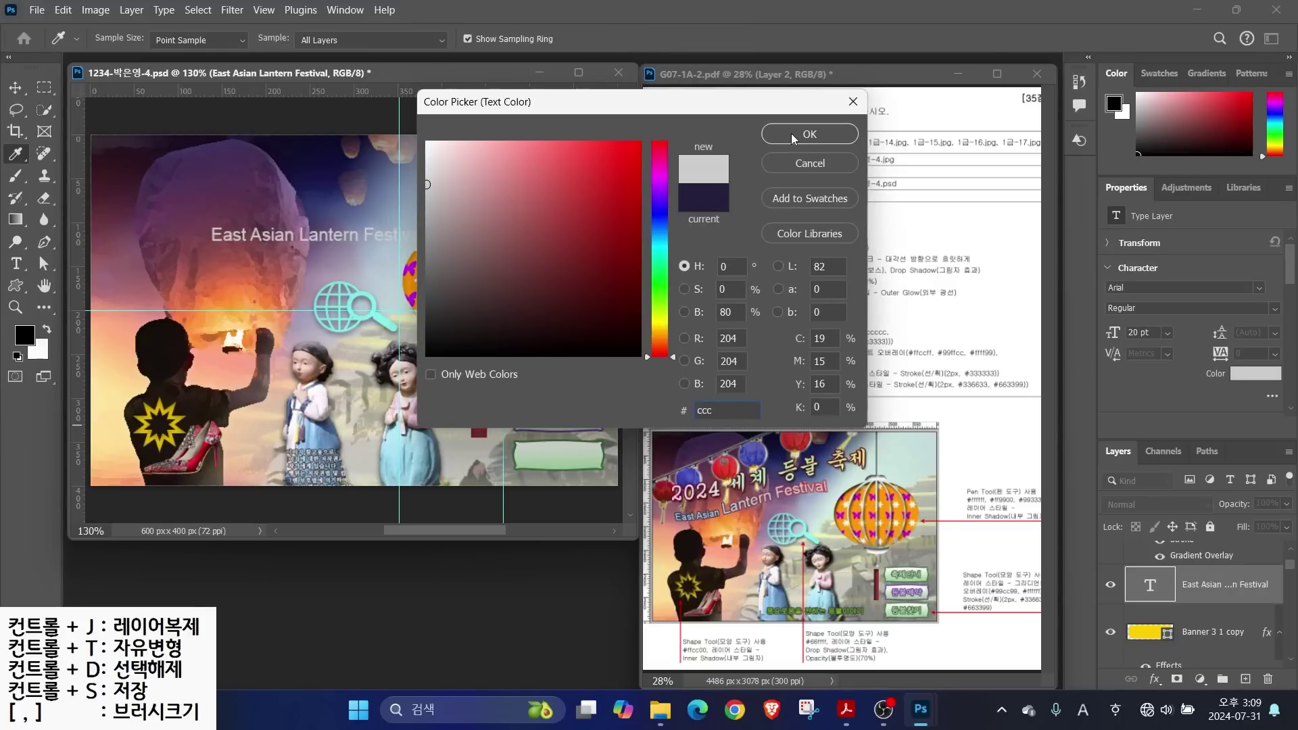
{"action": "left_click", "coordinate": [794, 138]}
{"action": "left_click_drag", "start_coordinate": [300, 233], "coordinate": [426, 235]}
{"action": "left_click", "coordinate": [417, 38]}
{"action": "type", "text": "32"}
{"action": "key", "text": "Return"}
Add a Stroke effect to the title with a Gradient fill type
{"action": "left_click", "coordinate": [1154, 679]}
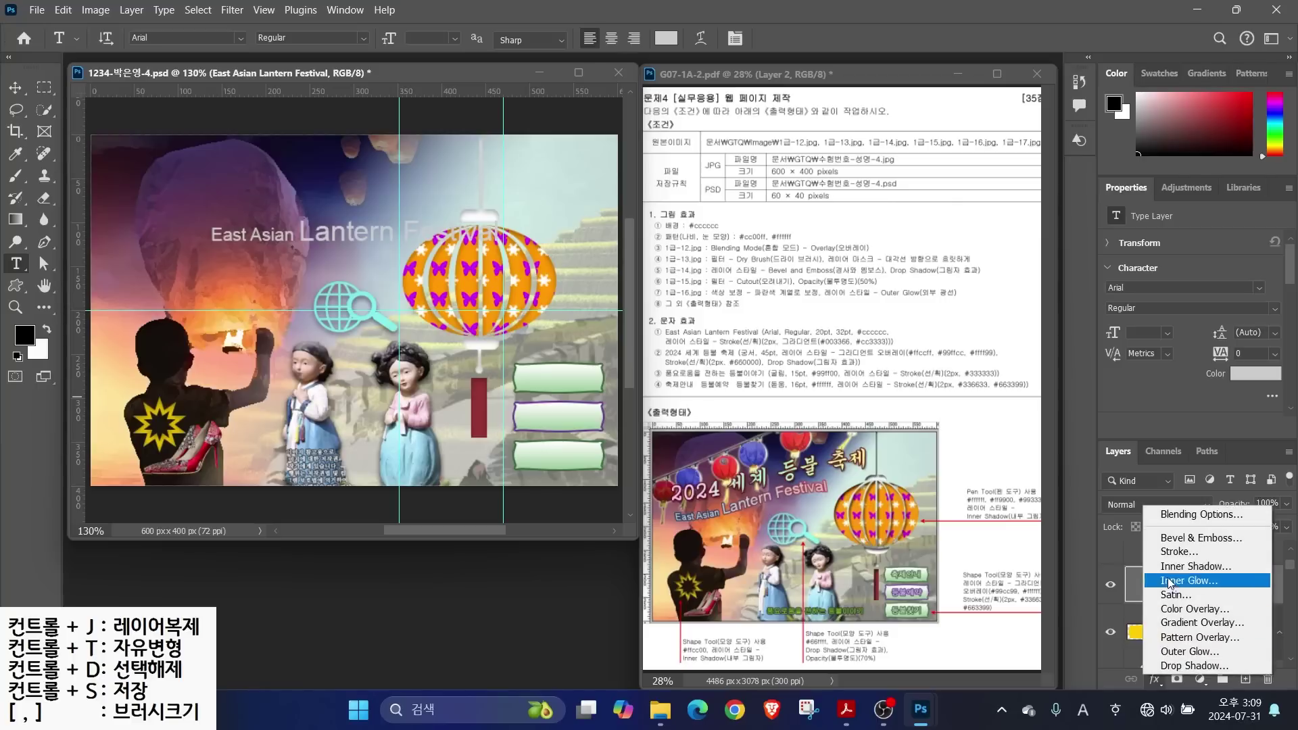
{"action": "left_click", "coordinate": [1176, 553]}
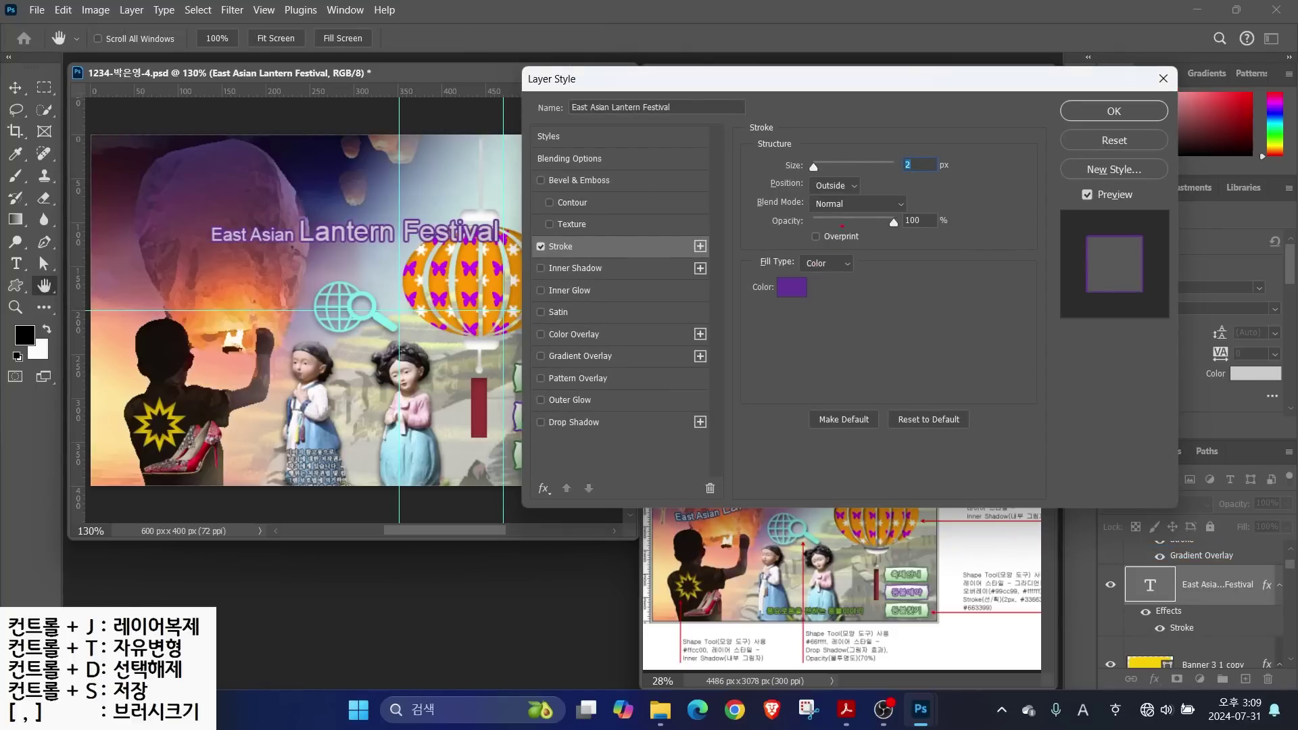
{"action": "left_click_drag", "start_coordinate": [576, 244], "coordinate": [629, 199]}
{"action": "left_click_drag", "start_coordinate": [768, 277], "coordinate": [889, 275]}
{"action": "left_click_drag", "start_coordinate": [892, 218], "coordinate": [836, 256]}
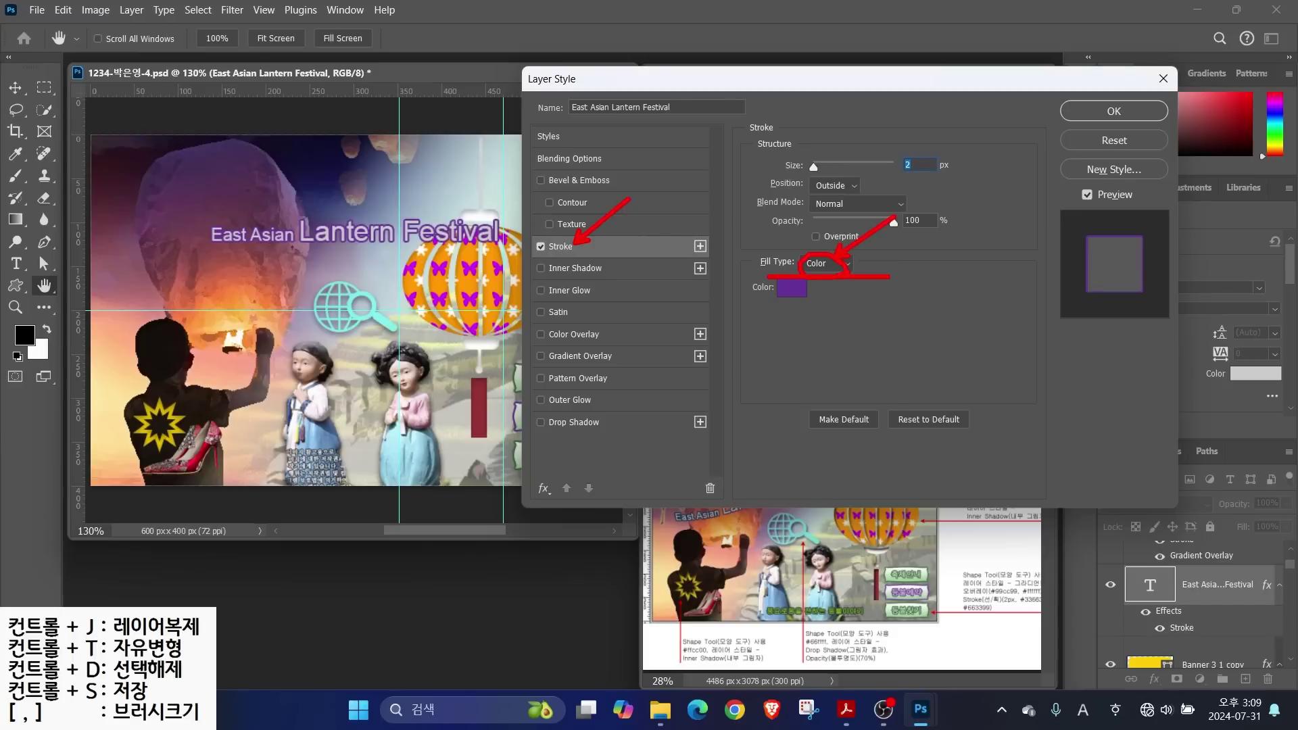
{"action": "key", "text": "Escape"}
{"action": "left_click", "coordinate": [826, 263]}
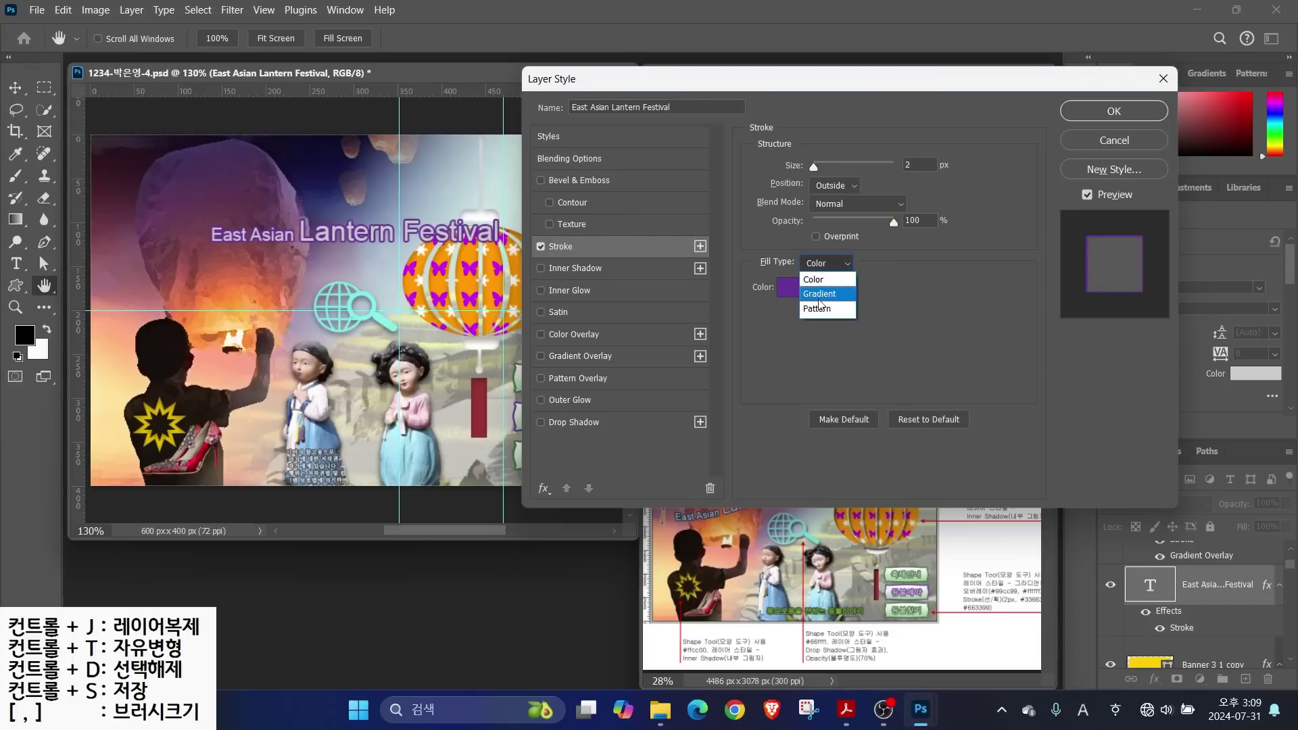
{"action": "left_click", "coordinate": [820, 290]}
{"action": "left_click", "coordinate": [820, 292]}
Set the outline gradient from dark navy to red at a 5° angle
{"action": "left_click", "coordinate": [471, 383]}
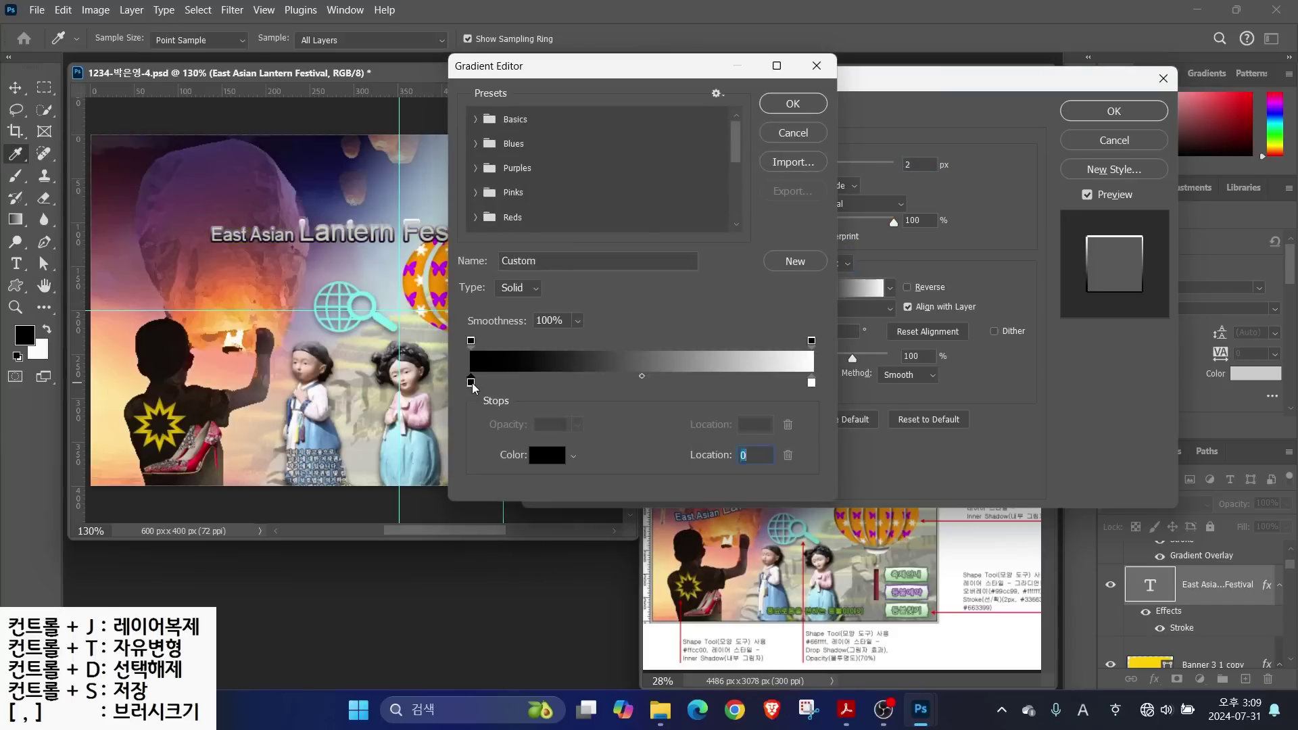
{"action": "left_click", "coordinate": [547, 455]}
{"action": "left_click", "coordinate": [817, 133]}
{"action": "left_click", "coordinate": [811, 383]}
{"action": "left_click", "coordinate": [548, 455]}
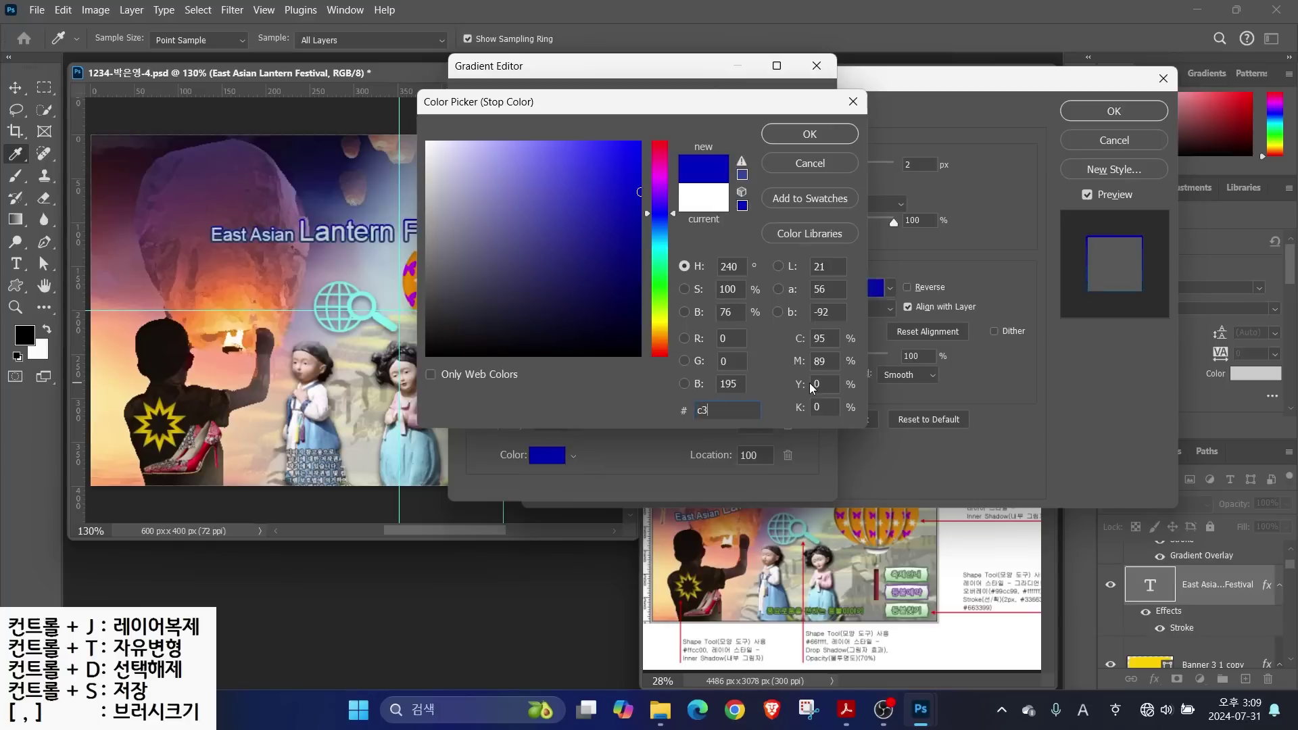
{"action": "left_click", "coordinate": [817, 133]}
{"action": "left_click", "coordinate": [777, 107]}
{"action": "mouse_move", "coordinate": [814, 340]}
{"action": "left_mouse_down"}
{"action": "mouse_move", "coordinate": [811, 323]}
{"action": "mouse_move", "coordinate": [821, 331]}
{"action": "left_mouse_up"}
{"action": "left_click", "coordinate": [1114, 110]}
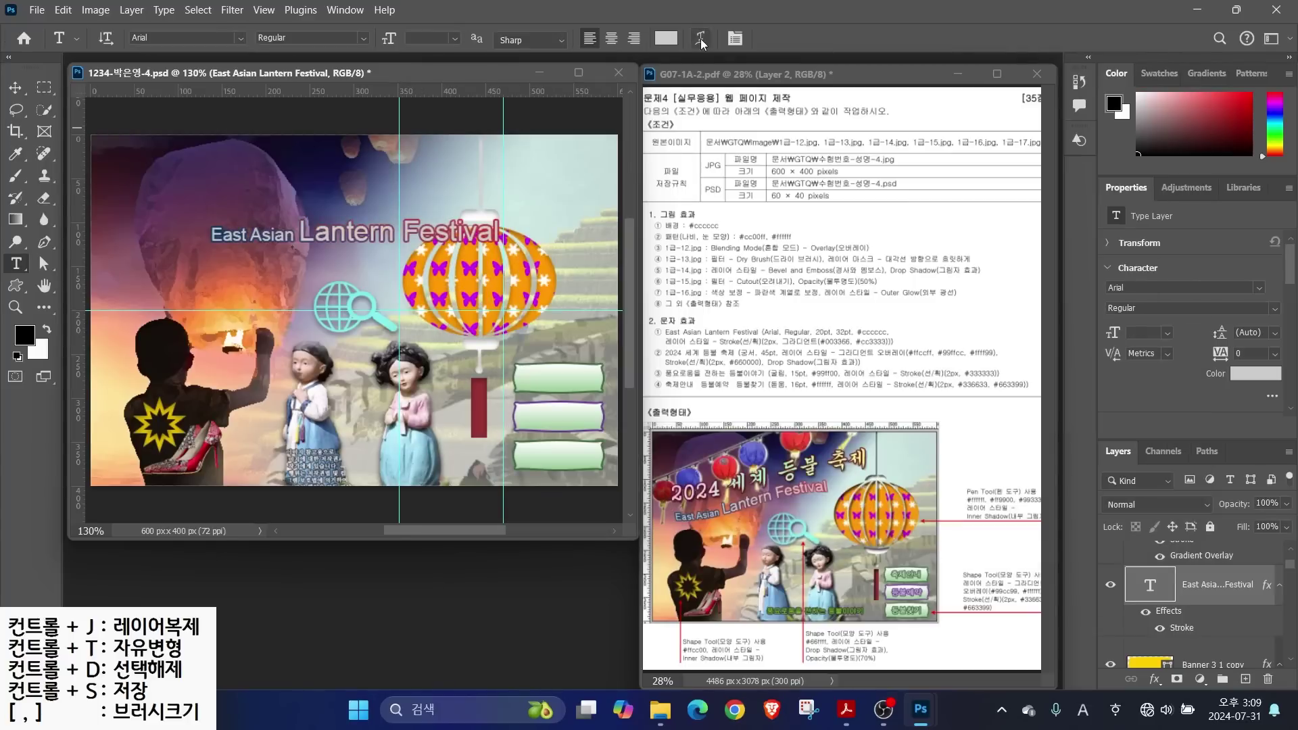
Warp the title with the Flag style at -32 bend
{"action": "left_click", "coordinate": [701, 39]}
{"action": "left_click", "coordinate": [603, 166]}
{"action": "left_click", "coordinate": [595, 354]}
{"action": "left_click", "coordinate": [576, 251]}
{"action": "left_click", "coordinate": [734, 181]}
Move the title left and down and rotate it about -8°
{"action": "key", "text": "v"}
{"action": "left_click_drag", "start_coordinate": [364, 232], "coordinate": [281, 273]}
{"action": "key", "text": "ctrl+t"}
{"action": "left_click_drag", "start_coordinate": [430, 252], "coordinate": [424, 229]}
{"action": "left_click_drag", "start_coordinate": [296, 274], "coordinate": [282, 277]}
Add '2024 세계 등불 축제' above the English title in 궁서, 45 pt
{"action": "key", "text": "Return"}
{"action": "key", "text": "t"}
{"action": "left_click", "coordinate": [171, 225]}
{"action": "type", "text": "2024"}
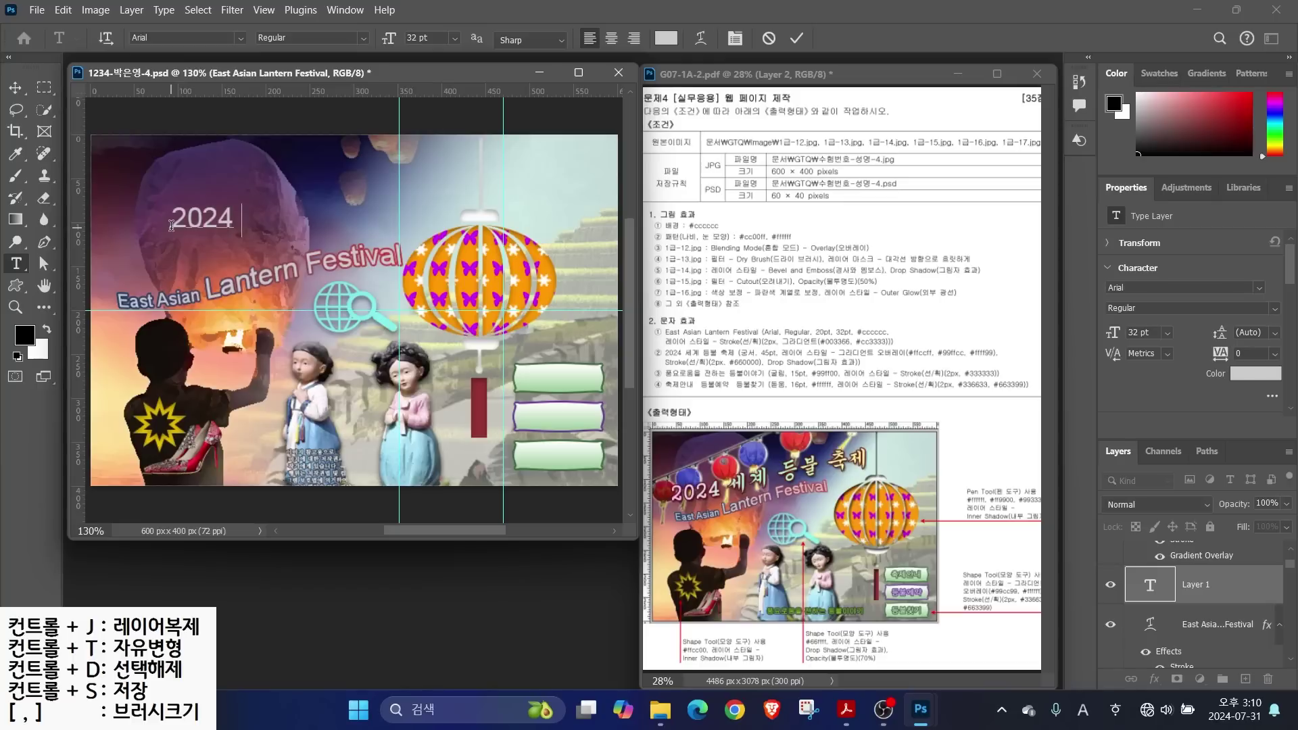
{"action": "type", "text": " 세계 등불 축제"}
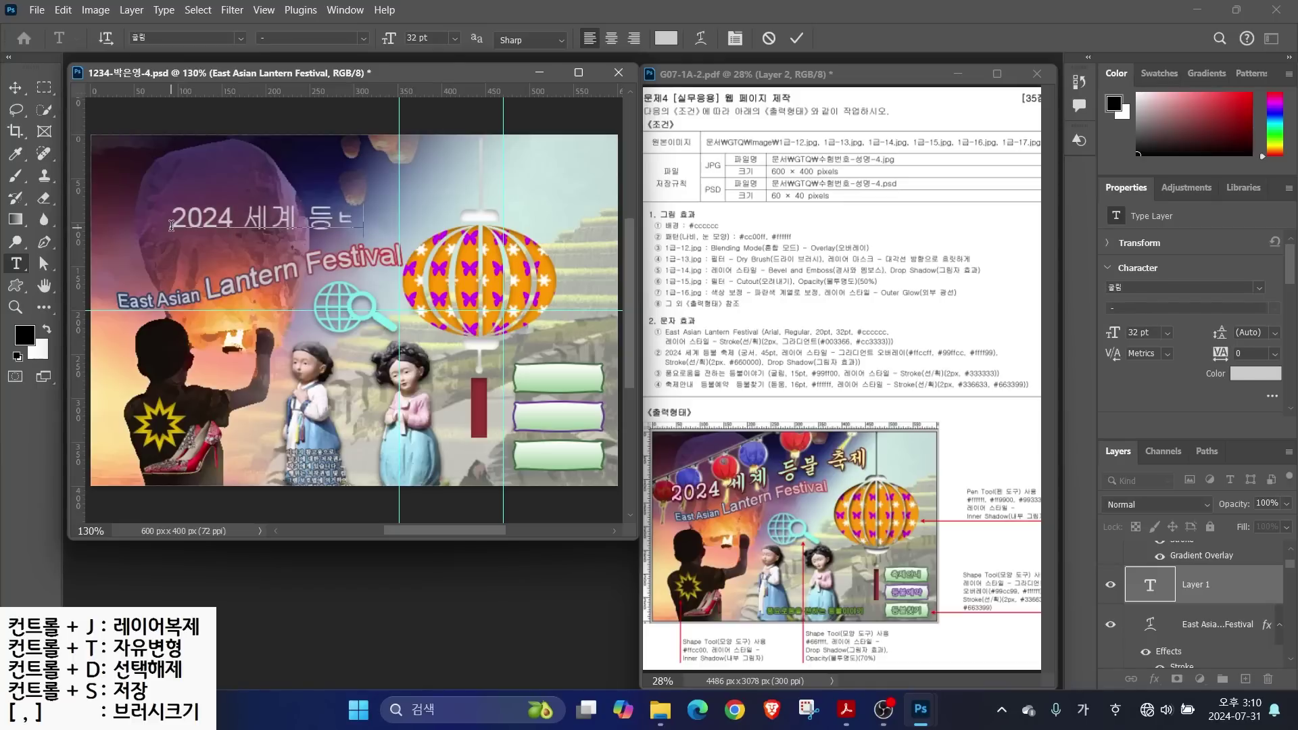
{"action": "left_click", "coordinate": [238, 35]}
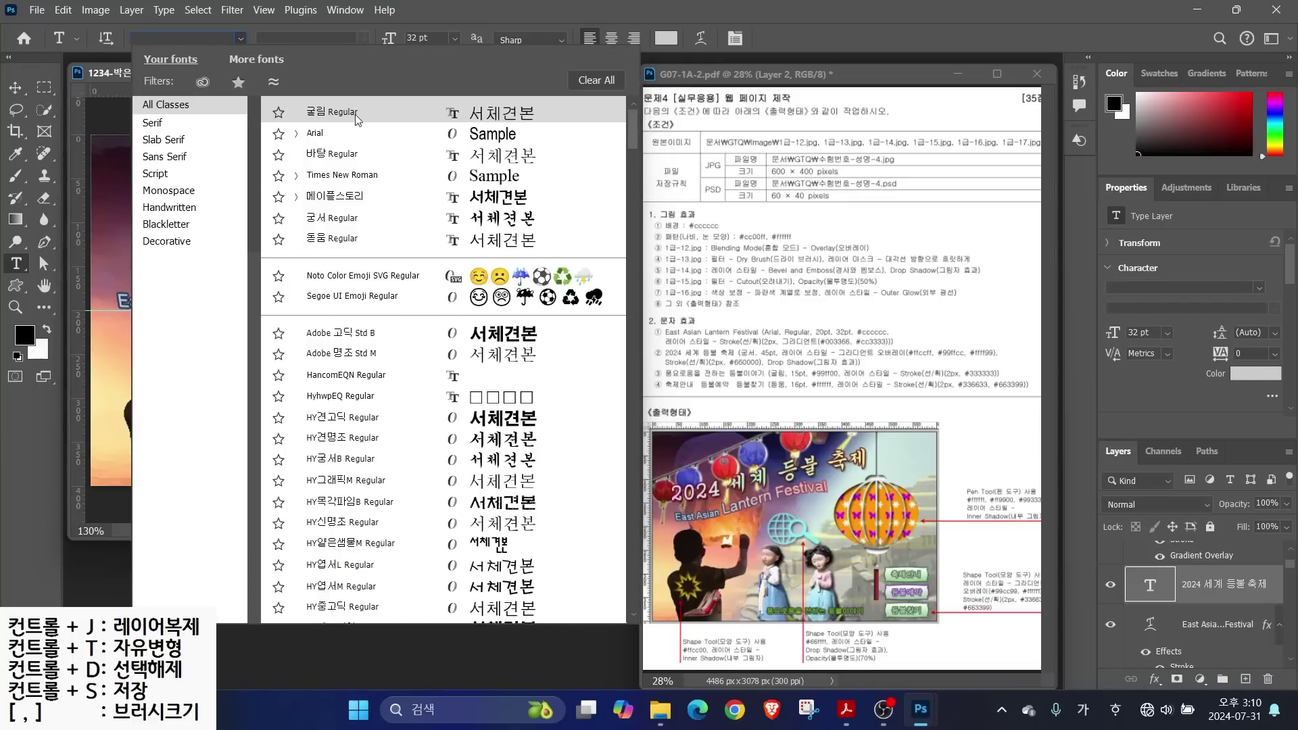
{"action": "left_click", "coordinate": [317, 221]}
{"action": "type", "text": "45"}
{"action": "key", "text": "Return"}
Give the heading a pastel pink-mint (#99ffcc)-yellow (#ffff99) Gradient Overlay at 13°
{"action": "left_click", "coordinate": [1155, 678]}
{"action": "left_click", "coordinate": [1165, 626]}
{"action": "left_click", "coordinate": [886, 204]}
{"action": "left_click", "coordinate": [628, 384]}
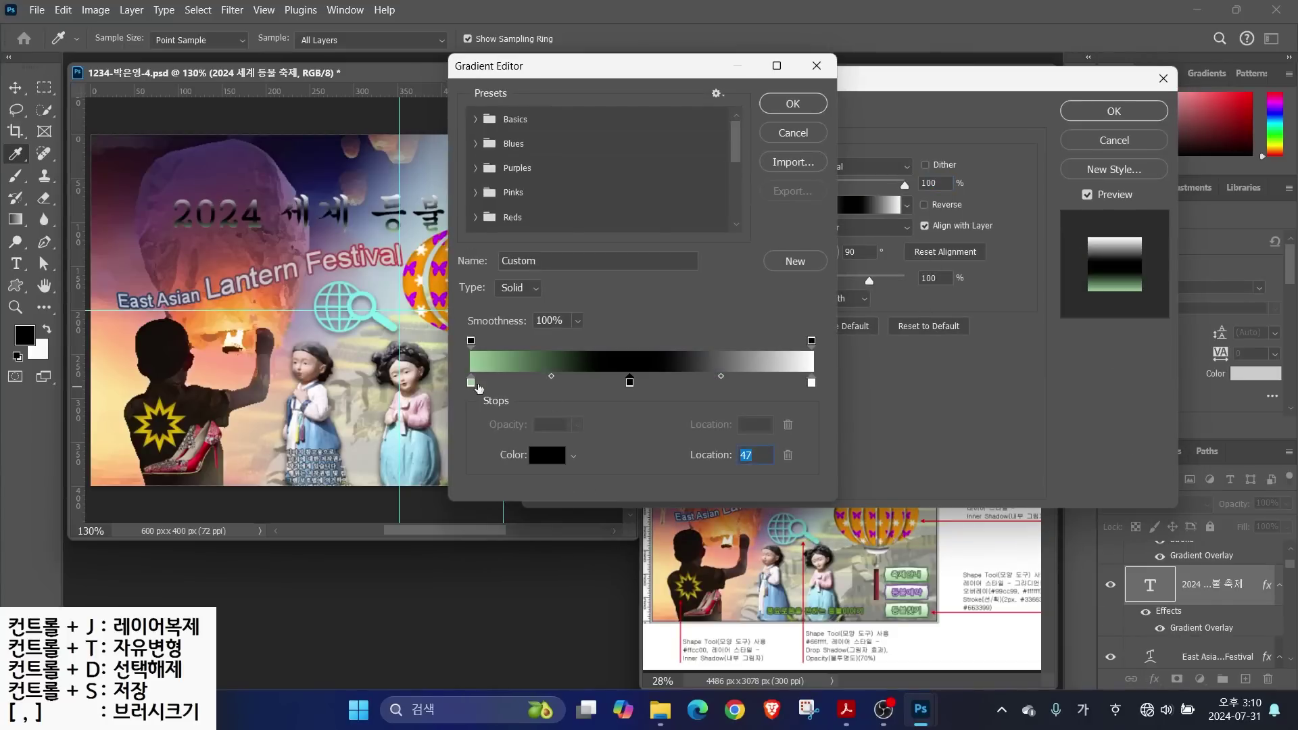
{"action": "left_click", "coordinate": [473, 382]}
{"action": "left_click", "coordinate": [547, 454]}
{"action": "type", "text": "0009fc"}
{"action": "key", "text": "Return"}
{"action": "double_click", "coordinate": [626, 383]}
{"action": "type", "text": "99ffcc"}
{"action": "key", "text": "Return"}
{"action": "double_click", "coordinate": [811, 383]}
{"action": "type", "text": "ffff99"}
{"action": "key", "text": "Return"}
{"action": "left_click", "coordinate": [793, 103]}
{"action": "left_click", "coordinate": [836, 251]}
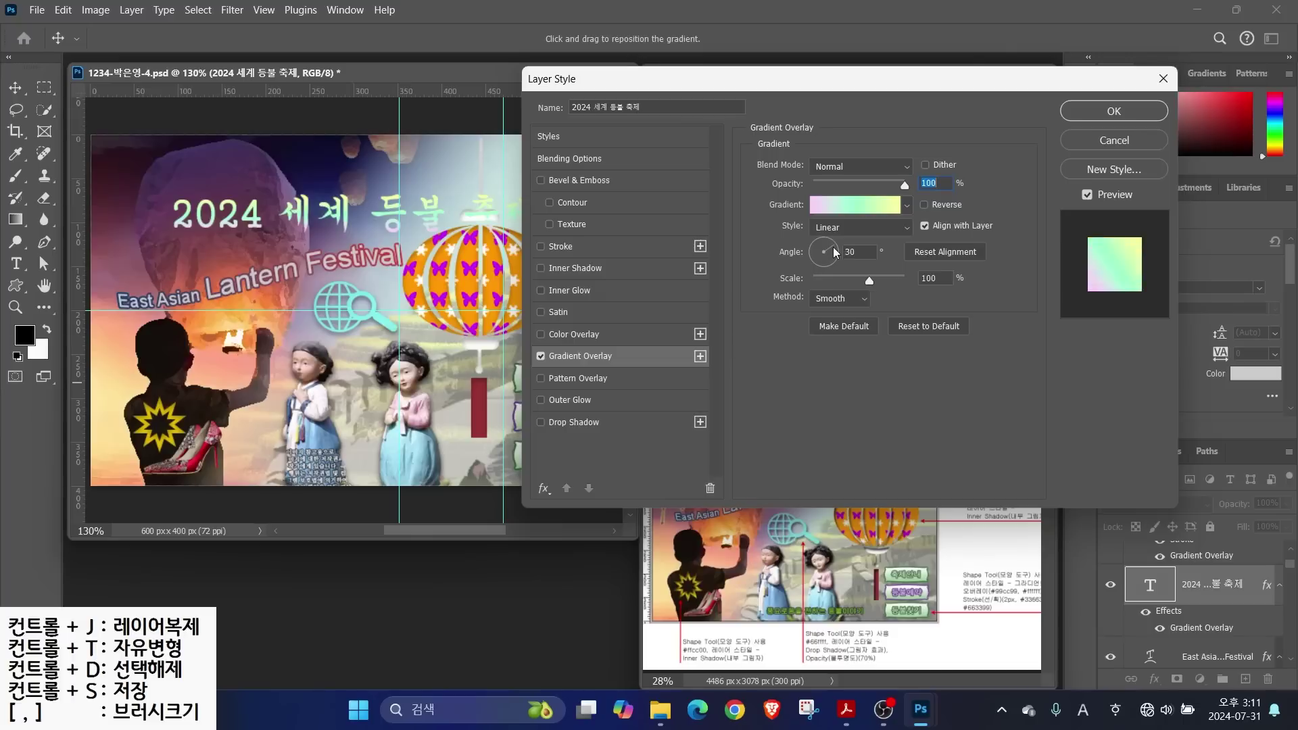
Add a dark solid-colour Stroke and a Drop Shadow to the heading, then apply the styles
{"action": "left_click", "coordinate": [560, 246]}
{"action": "left_click", "coordinate": [826, 263]}
{"action": "left_click", "coordinate": [821, 276]}
{"action": "left_click", "coordinate": [792, 287]}
{"action": "left_click", "coordinate": [1002, 321]}
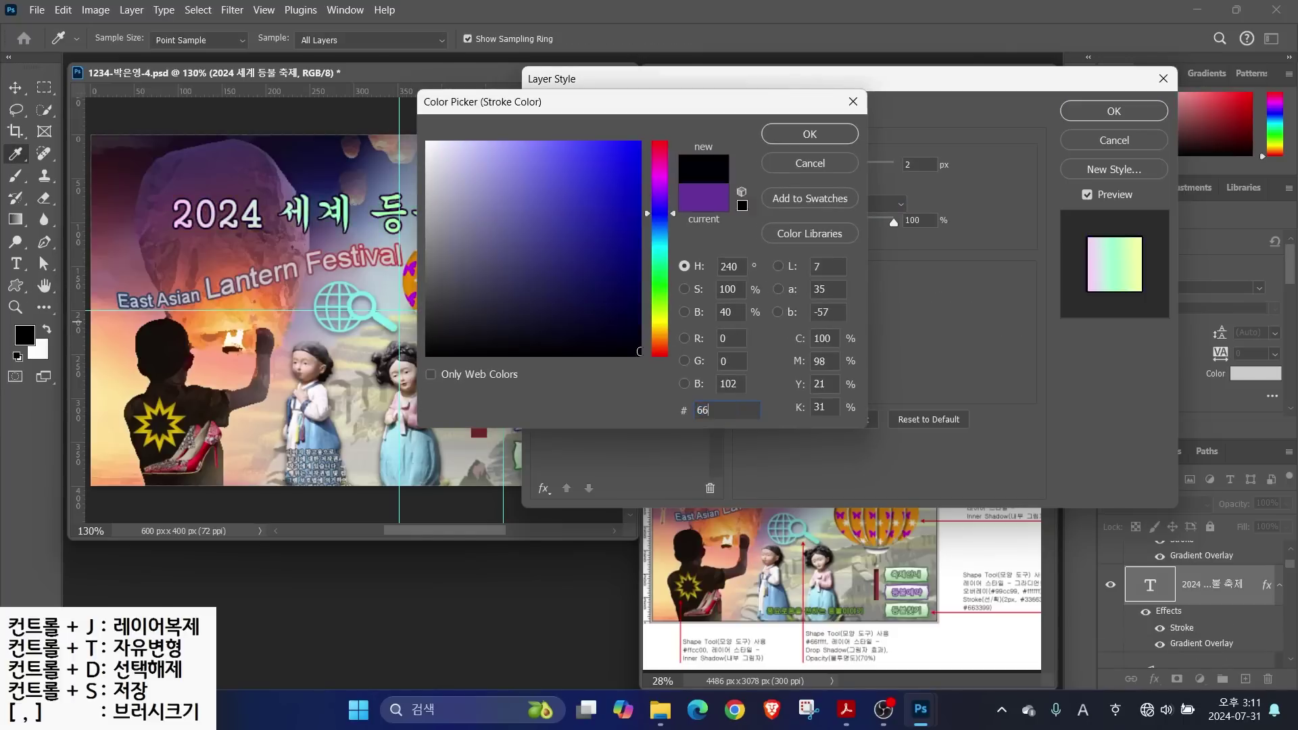
{"action": "key", "text": "Return"}
{"action": "left_click", "coordinate": [613, 421]}
{"action": "key", "text": "Return"}
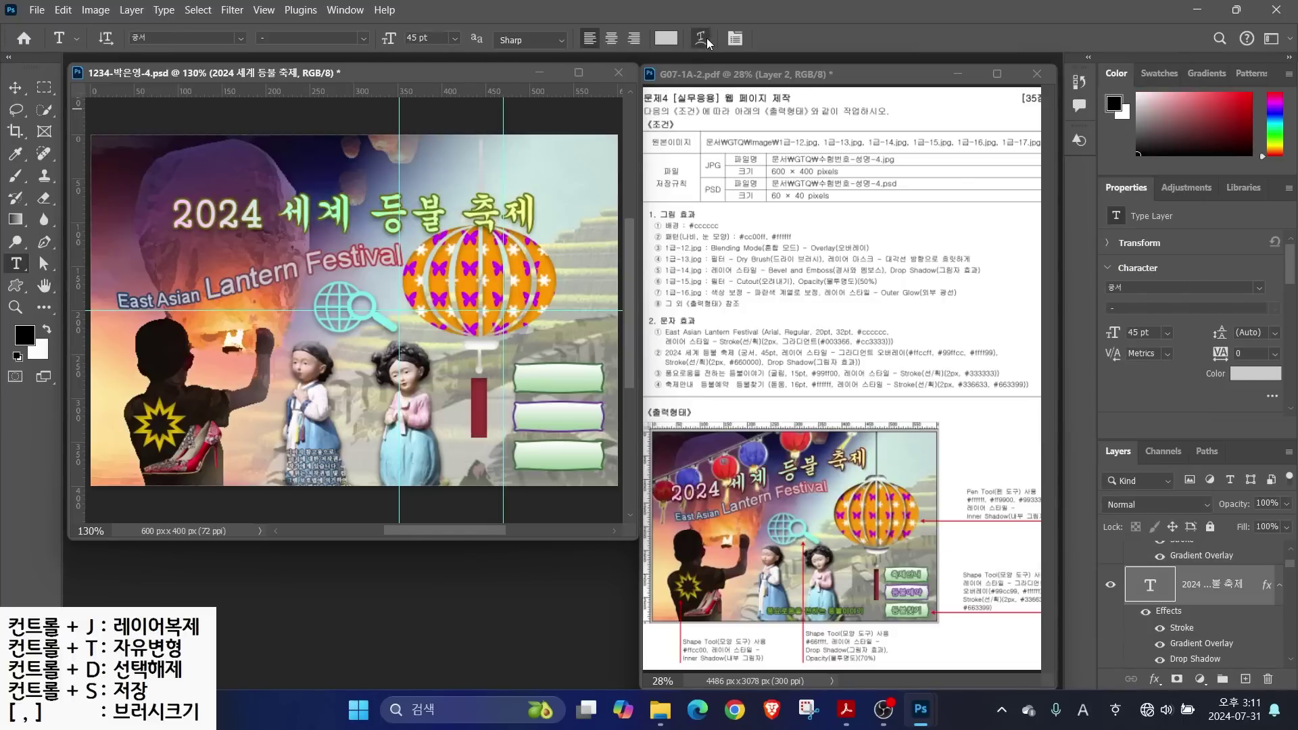
Warp the heading with the Rise style and move it up and to the left
{"action": "left_click", "coordinate": [595, 169]}
{"action": "left_click", "coordinate": [629, 399]}
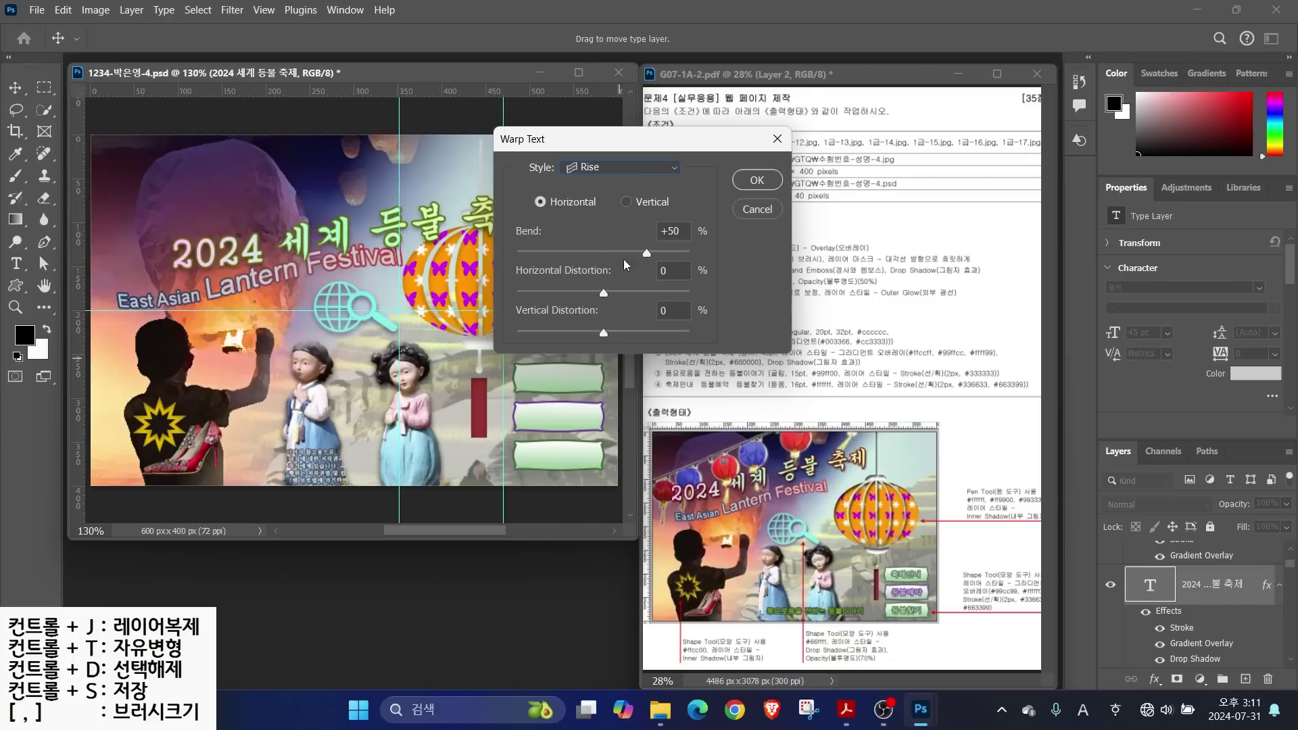
{"action": "key", "text": "Return"}
{"action": "left_click_drag", "start_coordinate": [386, 240], "coordinate": [325, 229]}
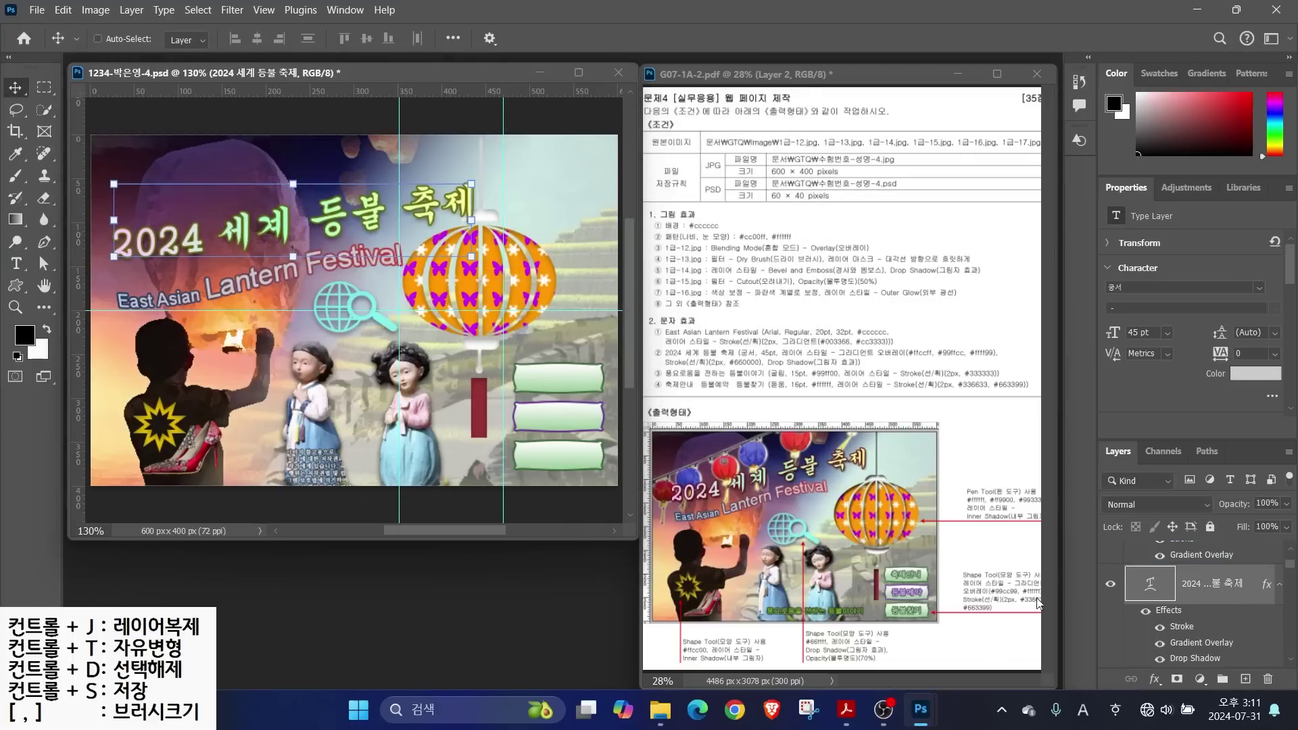
Start a new text line on the canvas and type 풍요로움을 전하는 in Korean
{"action": "left_click", "coordinate": [14, 264]}
{"action": "left_click", "coordinate": [275, 406]}
{"action": "key", "text": "BackSpace"}
{"action": "key", "text": "Hangul"}
{"action": "type", "text": "풍요로움을 전하는"}
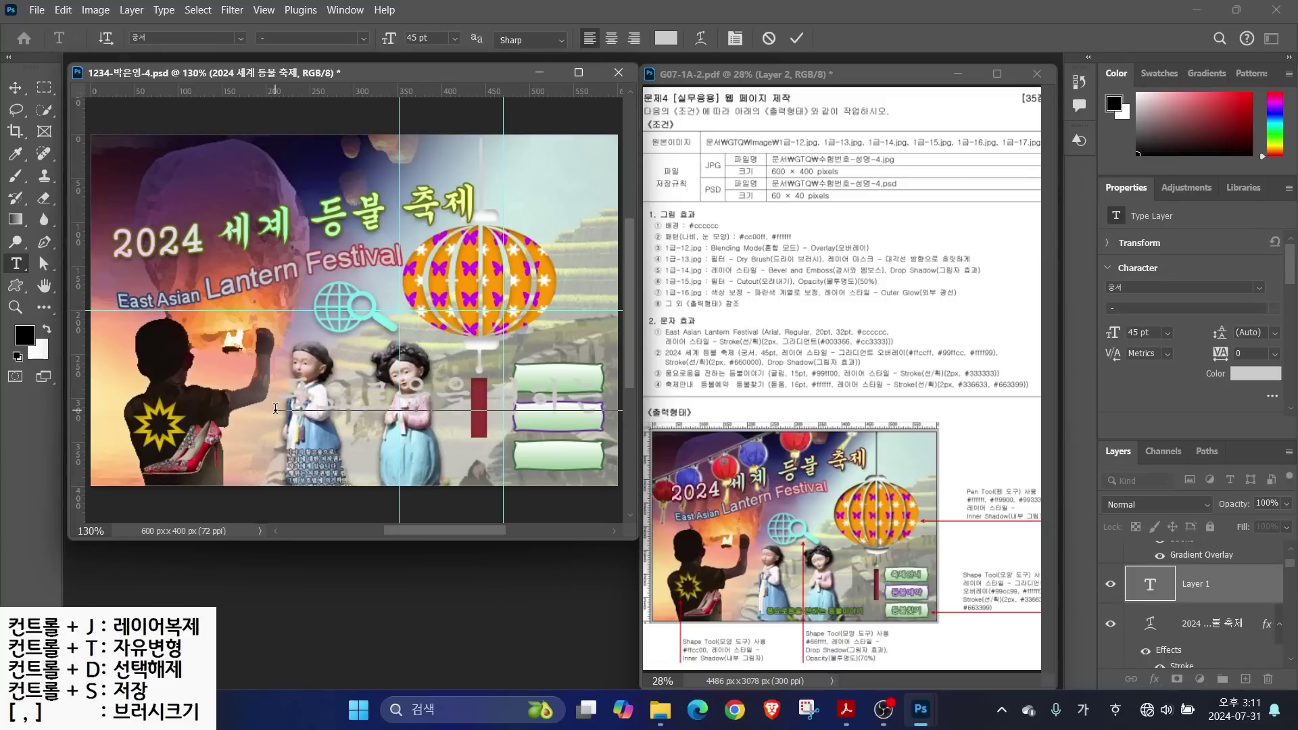
Commit the subtitle and set it to 굴림, 15 pt, lime green #99ff00
{"action": "key", "text": "ctrl+Return"}
{"action": "left_click", "coordinate": [241, 38]}
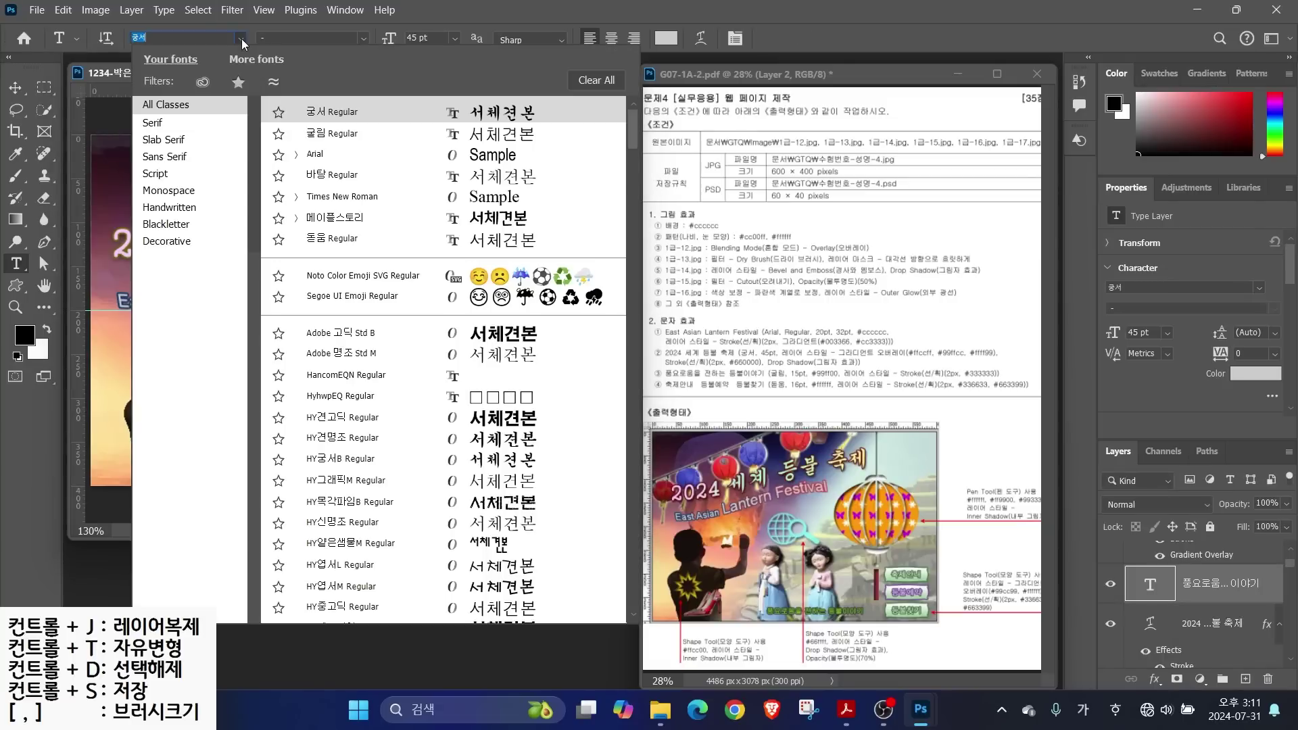
{"action": "left_click", "coordinate": [320, 135]}
{"action": "left_click", "coordinate": [418, 38]}
{"action": "type", "text": "15"}
{"action": "key", "text": "Return"}
{"action": "left_click", "coordinate": [666, 38]}
{"action": "type", "text": "99ff00"}
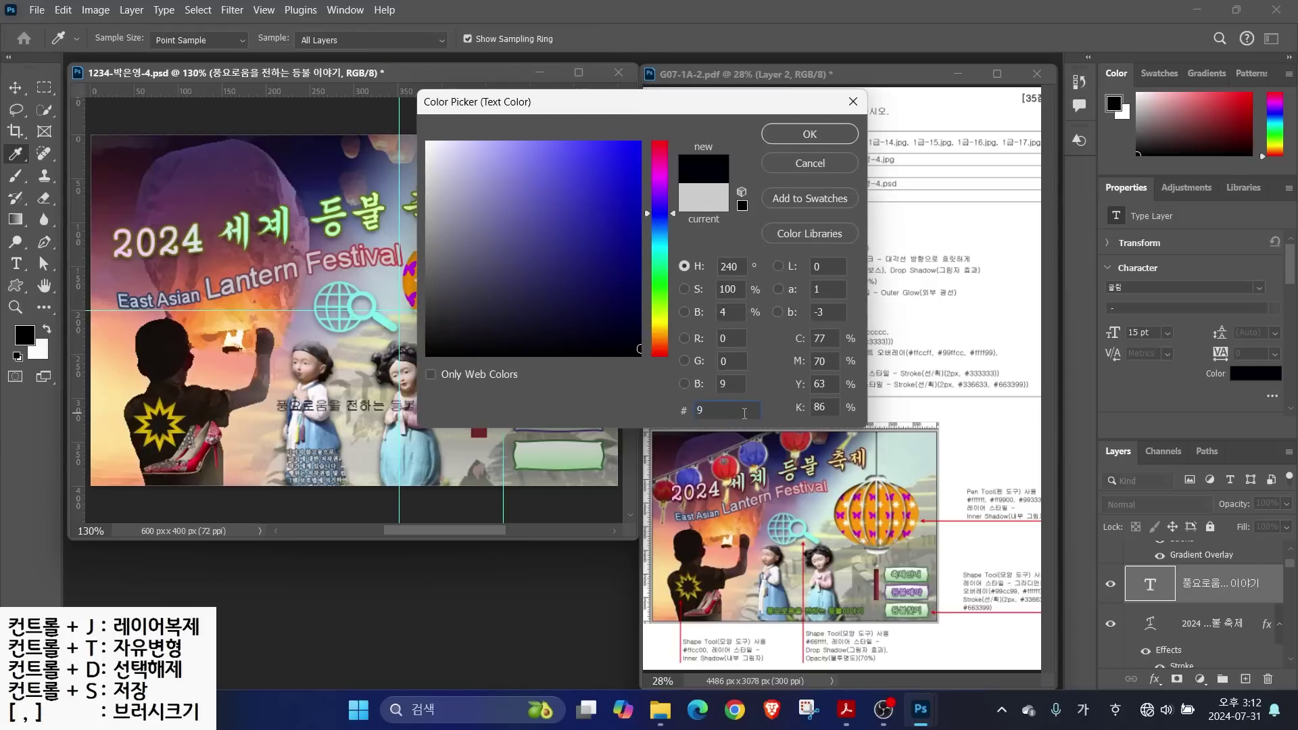
{"action": "key", "text": "Return"}
Give the subtitle a #333333 Stroke and move it down near the bottom
{"action": "left_click", "coordinate": [1155, 679]}
{"action": "left_click", "coordinate": [1179, 557]}
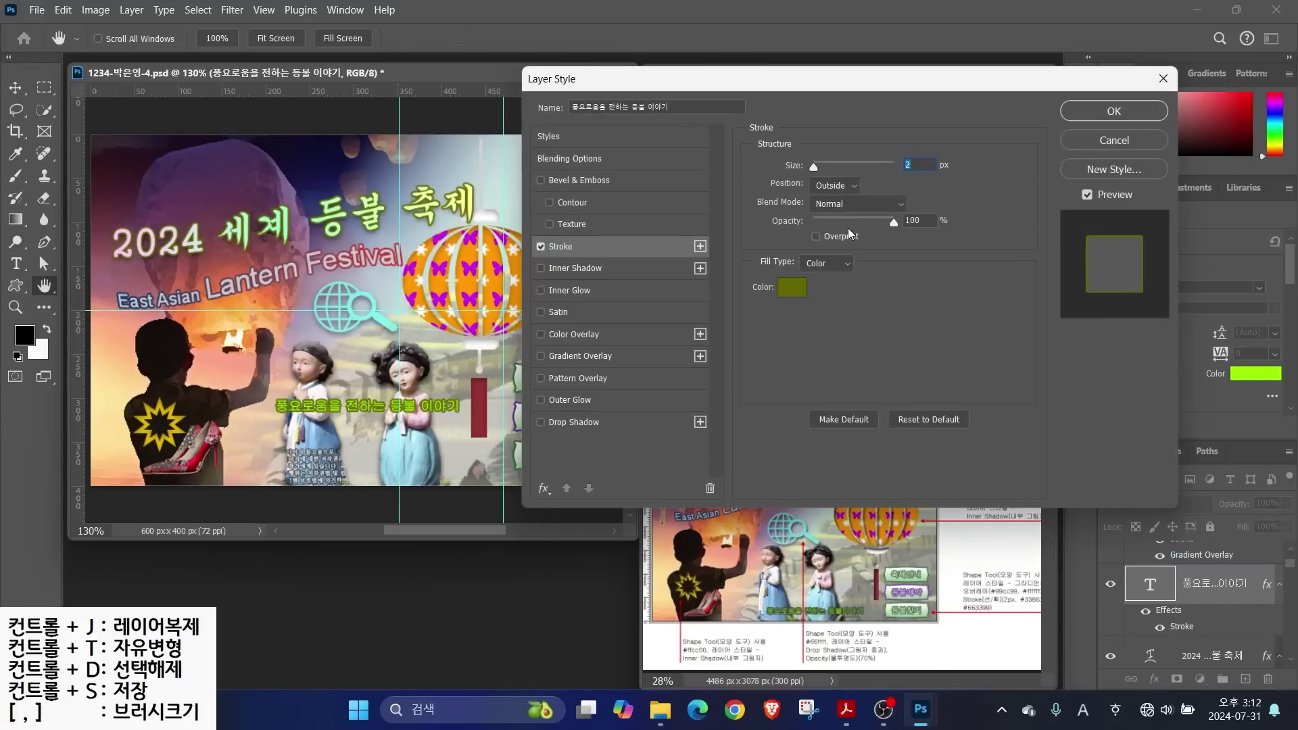
{"action": "left_click", "coordinate": [812, 290]}
{"action": "type", "text": "333333"}
{"action": "key", "text": "Return"}
{"action": "key", "text": "Return"}
{"action": "key", "text": "v"}
{"action": "left_click_drag", "start_coordinate": [383, 407], "coordinate": [398, 464]}
Type the label 축제안내 inside the first green button
{"action": "key", "text": "t"}
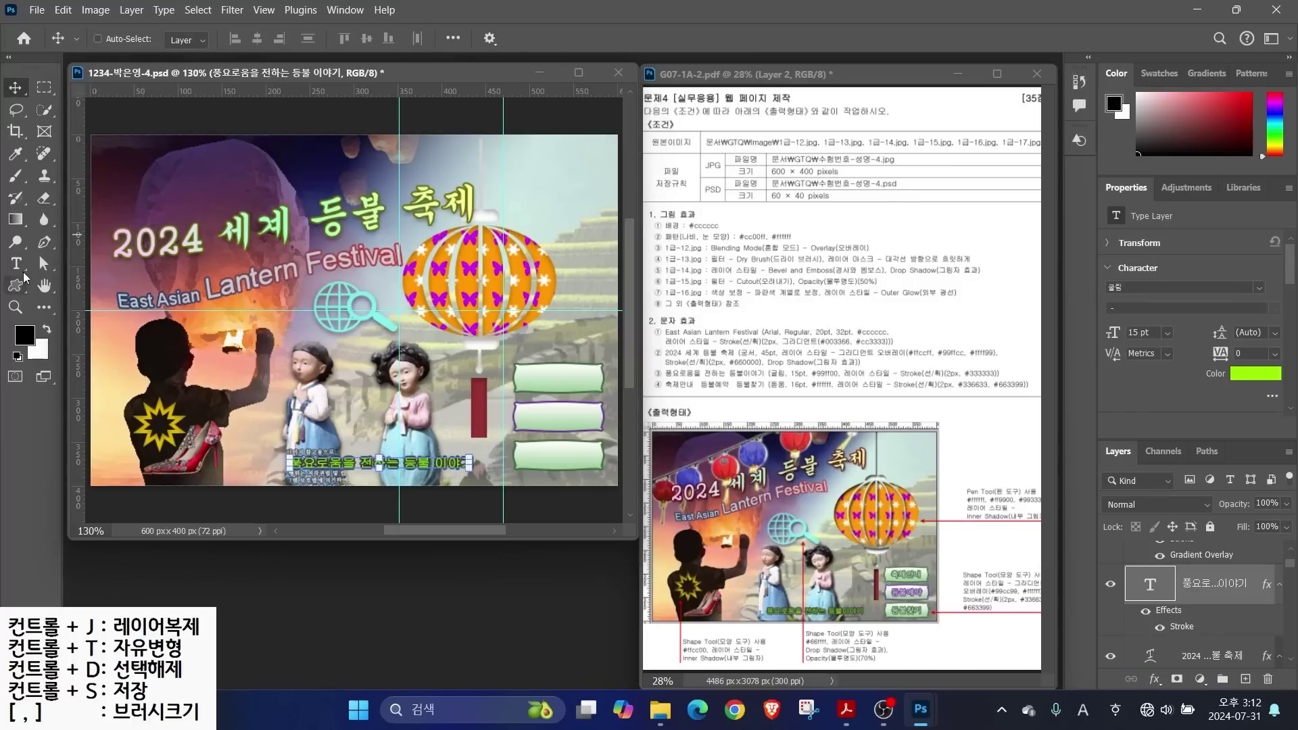
{"action": "left_click", "coordinate": [531, 378]}
{"action": "type", "text": "축제안내"}
{"action": "key", "text": "ctrl+Return"}
Format the 축제안내 label as 돋움, 16 pt, white #ffffff
{"action": "left_click", "coordinate": [240, 41]}
{"action": "left_click", "coordinate": [338, 223]}
{"action": "double_click", "coordinate": [430, 37]}
{"action": "type", "text": "16"}
{"action": "left_click", "coordinate": [666, 38]}
{"action": "type", "text": "ffffff"}
{"action": "left_click", "coordinate": [809, 135]}
Add a #336633 Stroke to the 축제안내 label
{"action": "left_click", "coordinate": [1155, 679]}
{"action": "left_click", "coordinate": [1142, 559]}
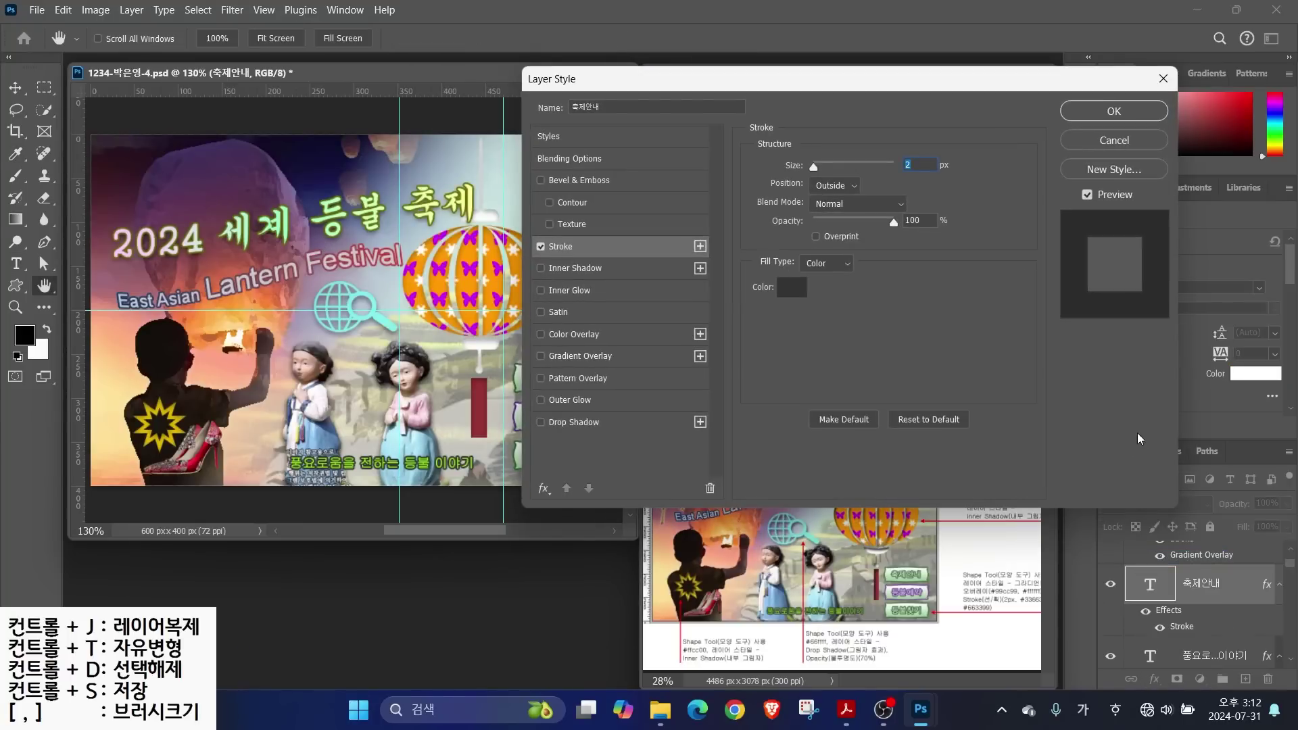
{"action": "left_click", "coordinate": [811, 296]}
{"action": "type", "text": "336633"}
{"action": "key", "text": "Return"}
{"action": "key", "text": "Return"}
Duplicate the 축제안내 label into the second and third buttons
{"action": "key", "text": "v"}
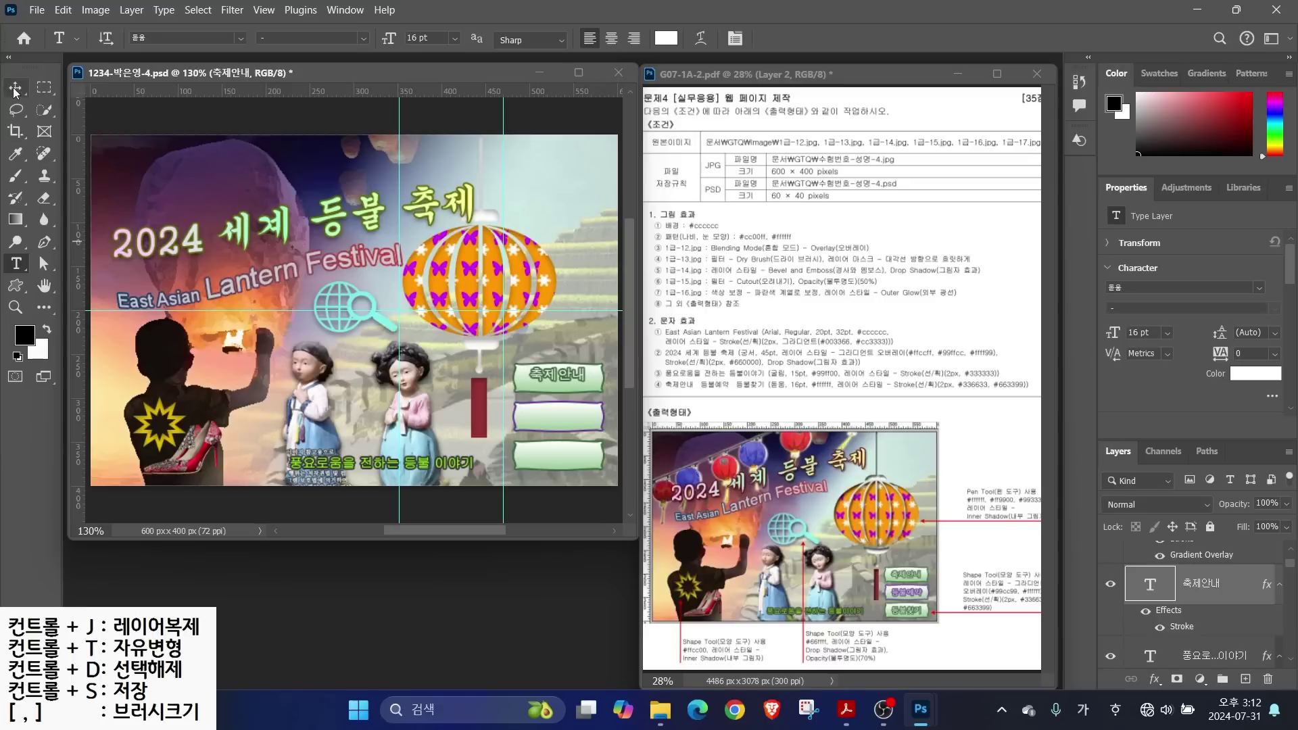
{"action": "scroll", "coordinate": [566, 365], "scroll_direction": "up", "scroll_amount": 3}
{"action": "key", "text": "ctrl+j"}
{"action": "left_click_drag", "start_coordinate": [565, 365], "coordinate": [575, 494]}
{"action": "key", "text": "ctrl+j"}
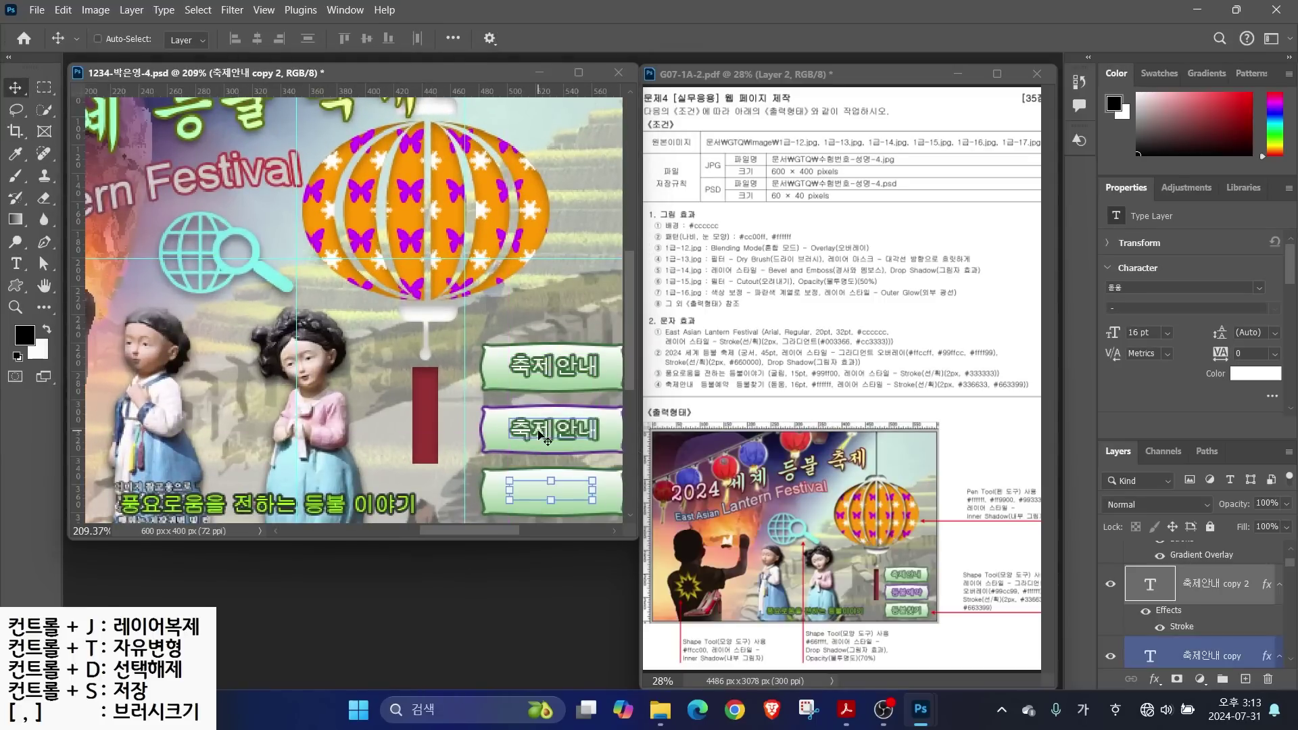
{"action": "scroll", "coordinate": [1190, 593], "scroll_direction": "down", "scroll_amount": 3}
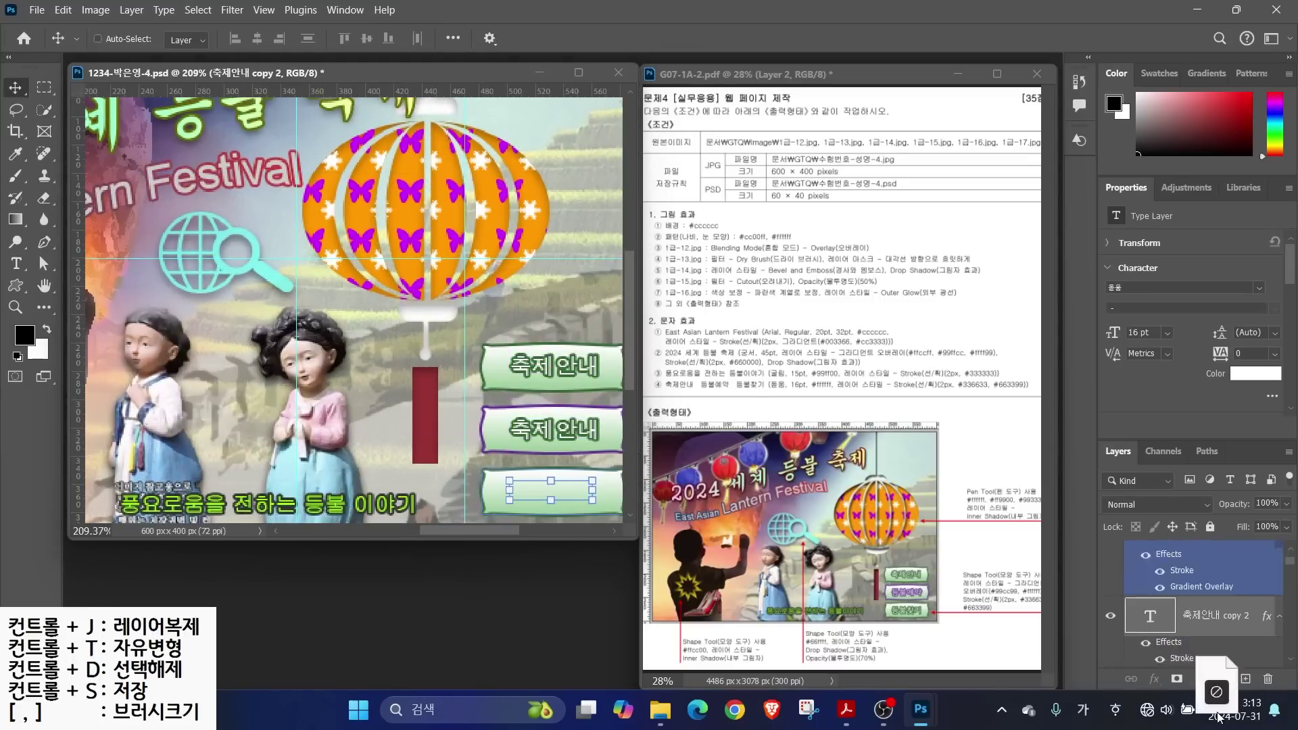
{"action": "left_click_drag", "start_coordinate": [1190, 594], "coordinate": [1207, 599]}
{"action": "scroll", "coordinate": [1207, 599], "scroll_direction": "up", "scroll_amount": 3}
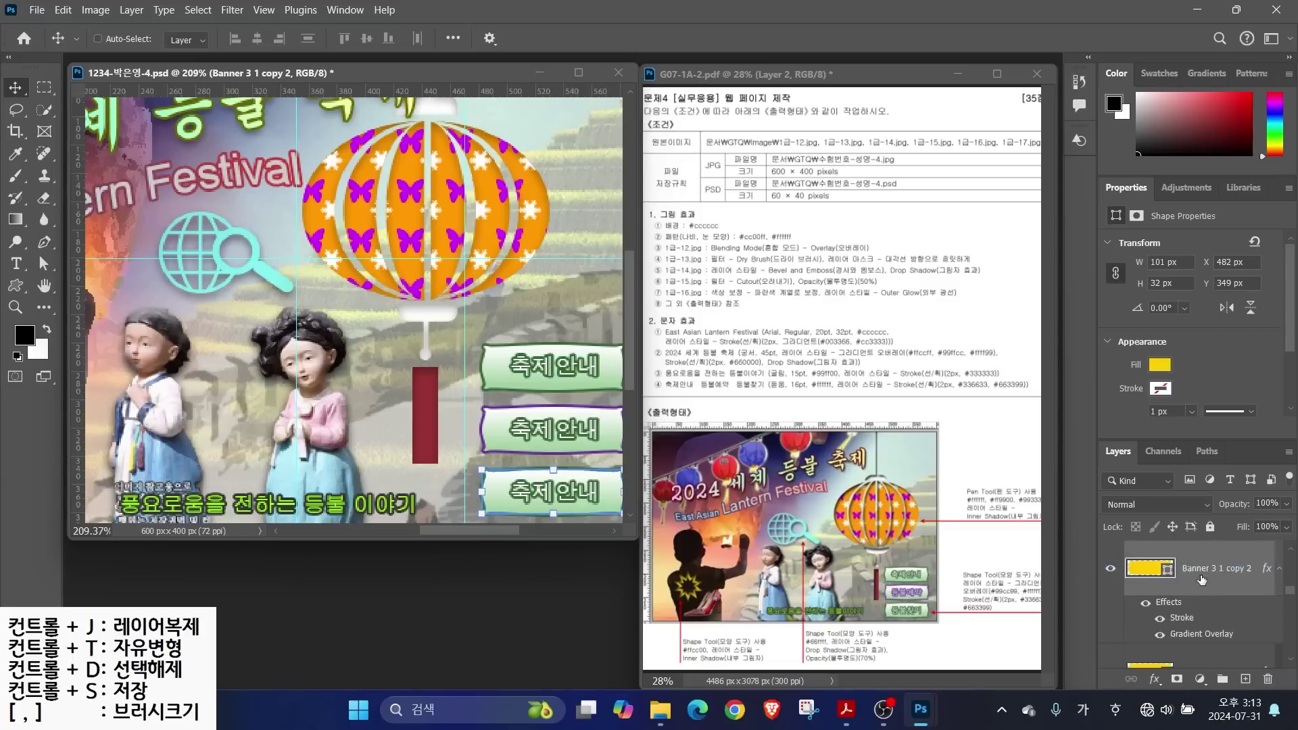
Retype the second button's label as 등불예약 and change its stroke to purple #663399
{"action": "key", "text": "t"}
{"action": "double_click", "coordinate": [616, 430]}
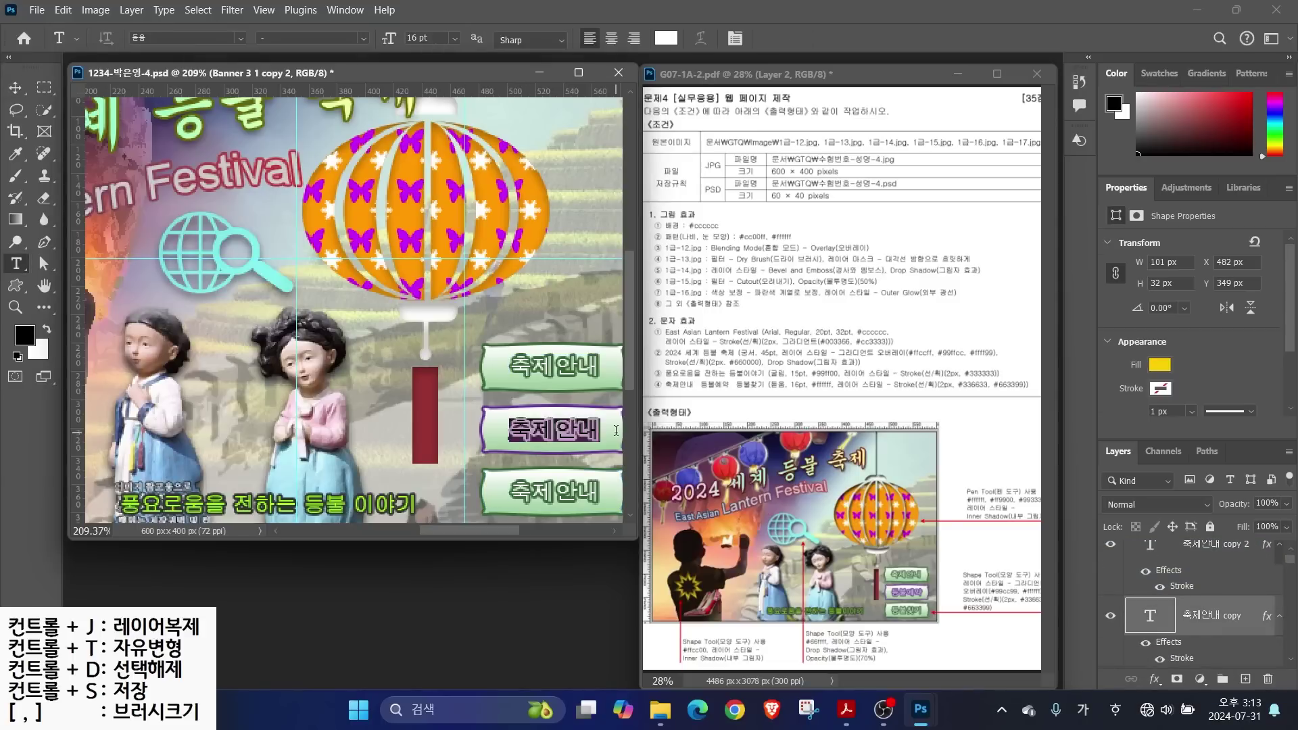
{"action": "type", "text": "등불예약"}
{"action": "double_click", "coordinate": [1182, 658]}
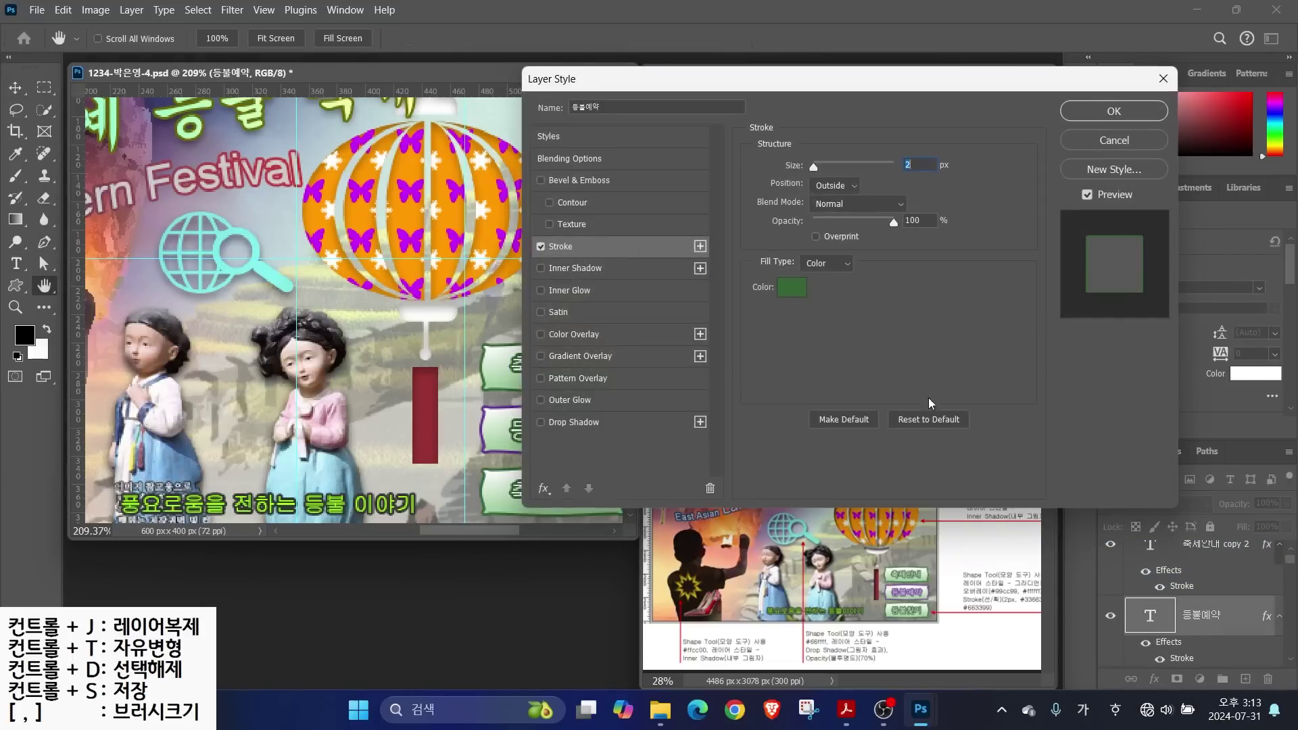
{"action": "left_click", "coordinate": [885, 301]}
{"action": "type", "text": "663399"}
{"action": "key", "text": "Return"}
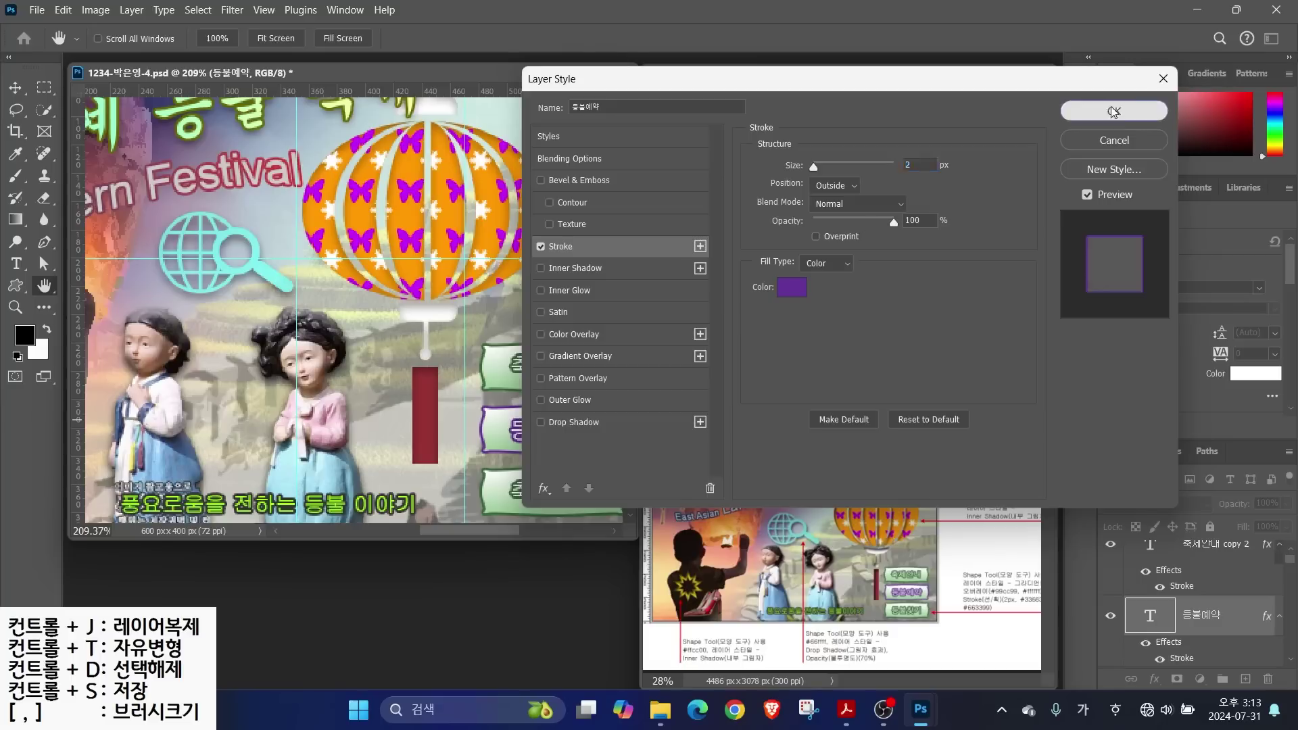
{"action": "left_click", "coordinate": [1114, 110]}
Retype the third button's label as 등불찾기 and fit the poster on screen
{"action": "double_click", "coordinate": [517, 490]}
{"action": "type", "text": "등불찾기"}
{"action": "key", "text": "ctrl+Return"}
{"action": "key", "text": "ctrl+0"}
{"action": "key", "text": "h"}
{"action": "left_click_drag", "start_coordinate": [327, 386], "coordinate": [318, 382]}
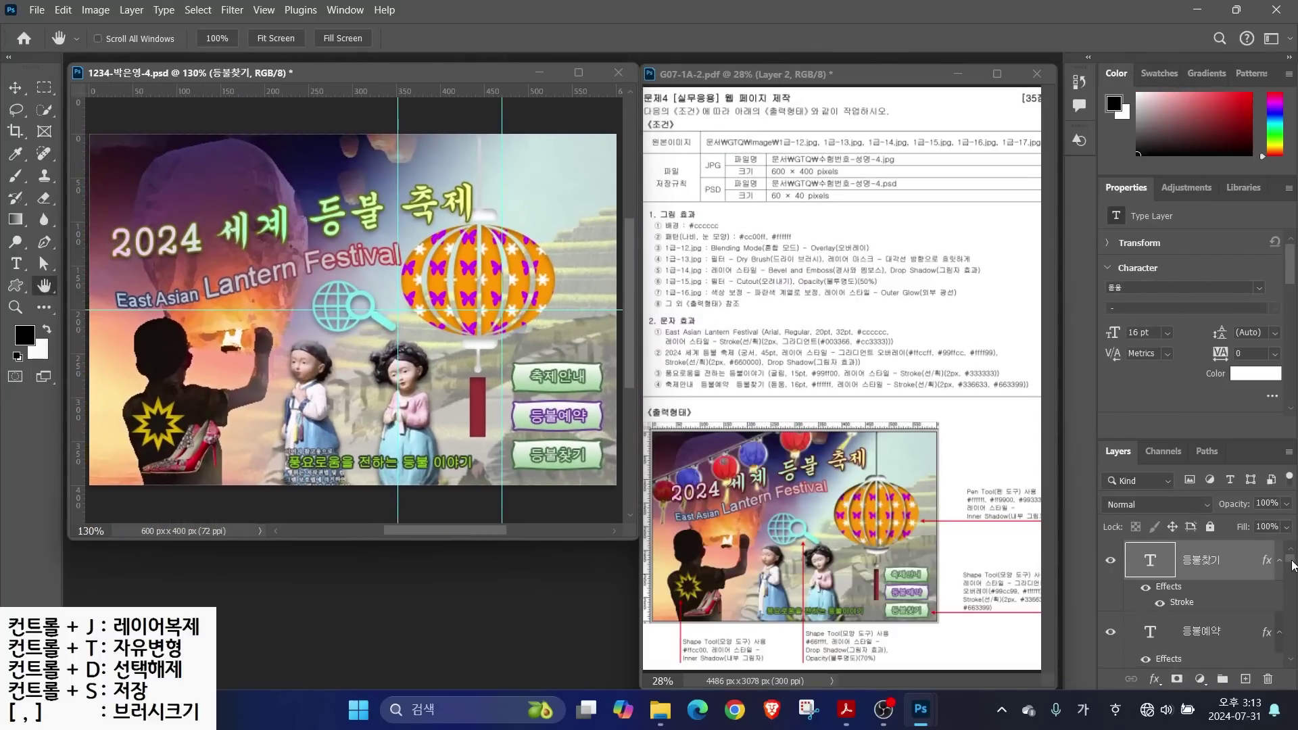
{"action": "left_click_drag", "start_coordinate": [1289, 558], "coordinate": [1291, 636]}
Show the hanging lanterns layer 1-16 and clear all guides
{"action": "left_click", "coordinate": [1111, 638]}
{"action": "scroll", "coordinate": [1190, 595], "scroll_direction": "up", "scroll_amount": 5}
{"action": "left_click", "coordinate": [269, 12]}
{"action": "left_click", "coordinate": [467, 449]}
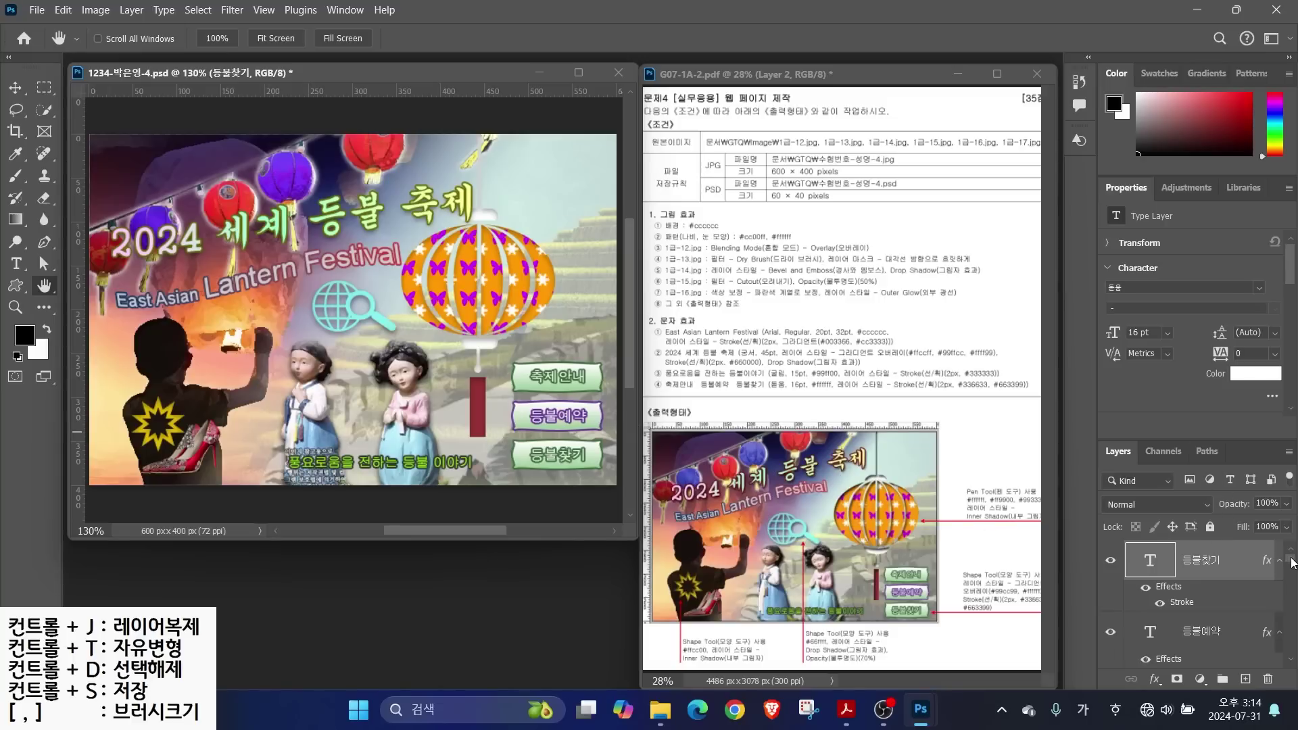
Free-transform the big lantern about 20 px to the right
{"action": "scroll", "coordinate": [1291, 565], "scroll_direction": "down", "scroll_amount": 5}
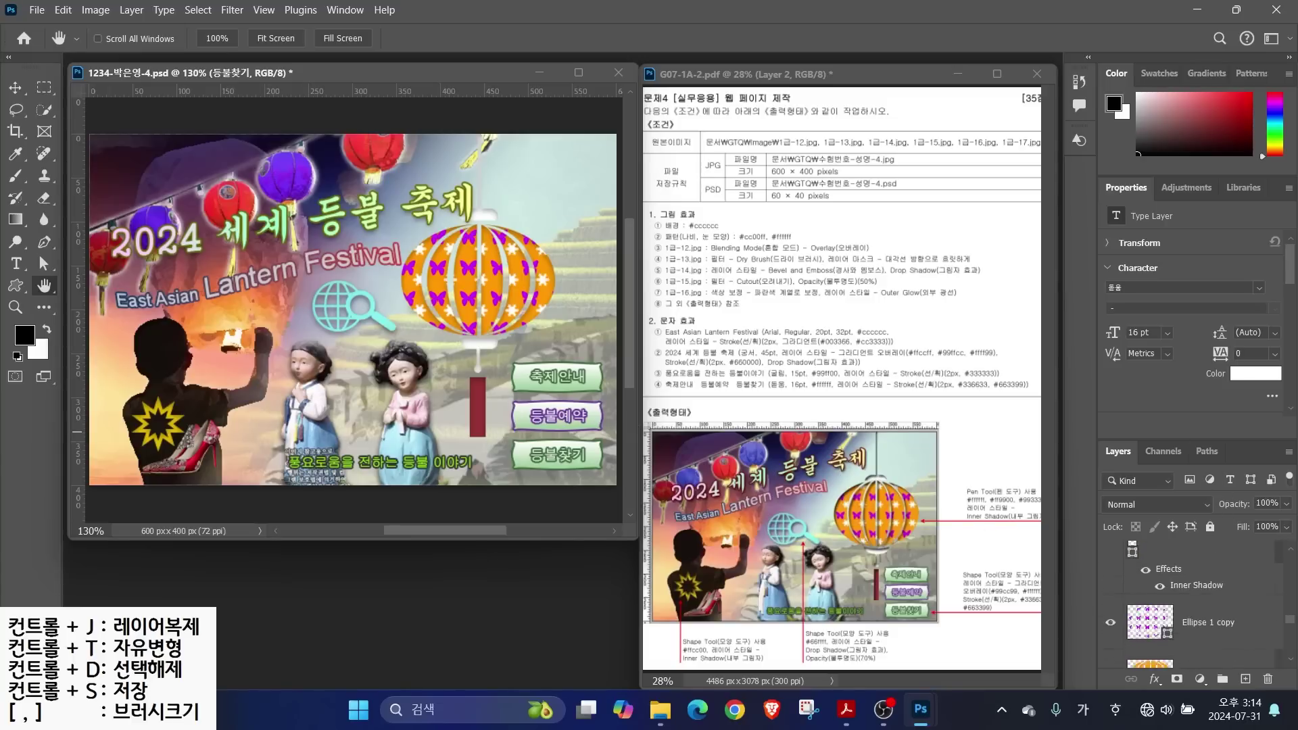
{"action": "scroll", "coordinate": [1197, 602], "scroll_direction": "up", "scroll_amount": 5}
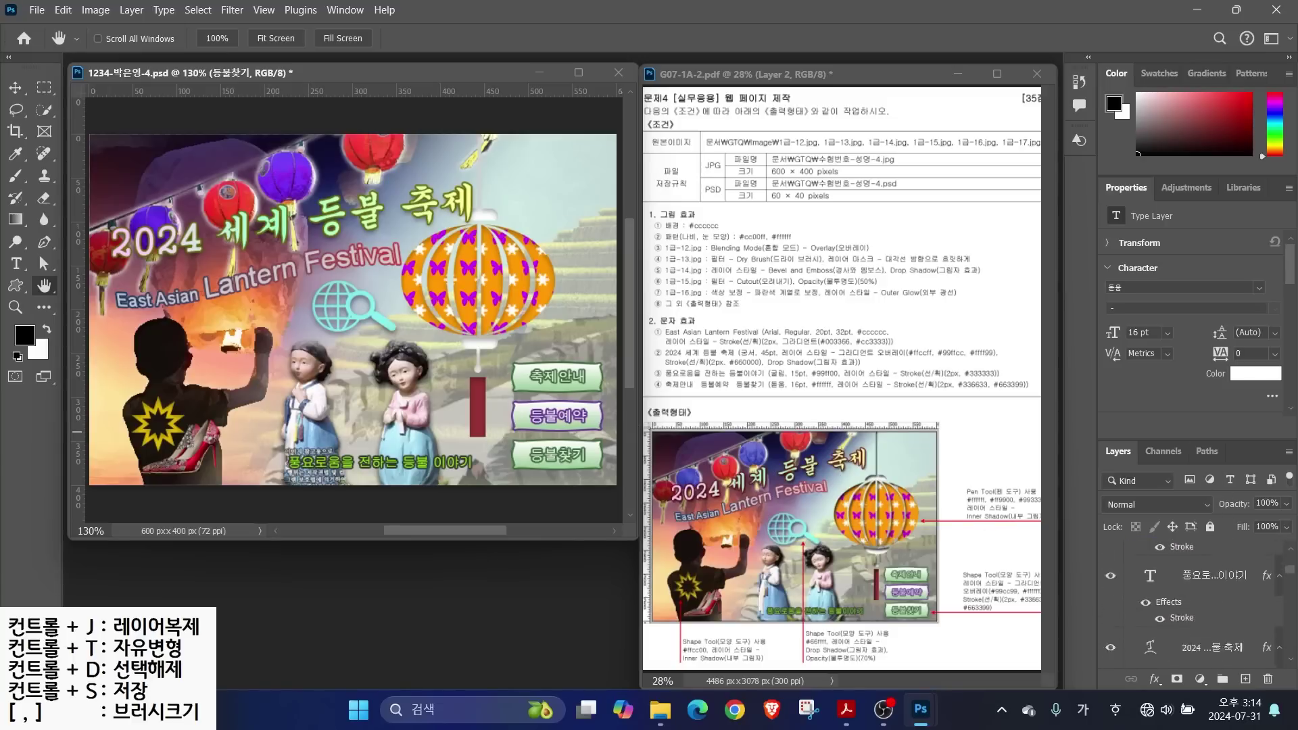
{"action": "scroll", "coordinate": [1196, 601], "scroll_direction": "up", "scroll_amount": 1}
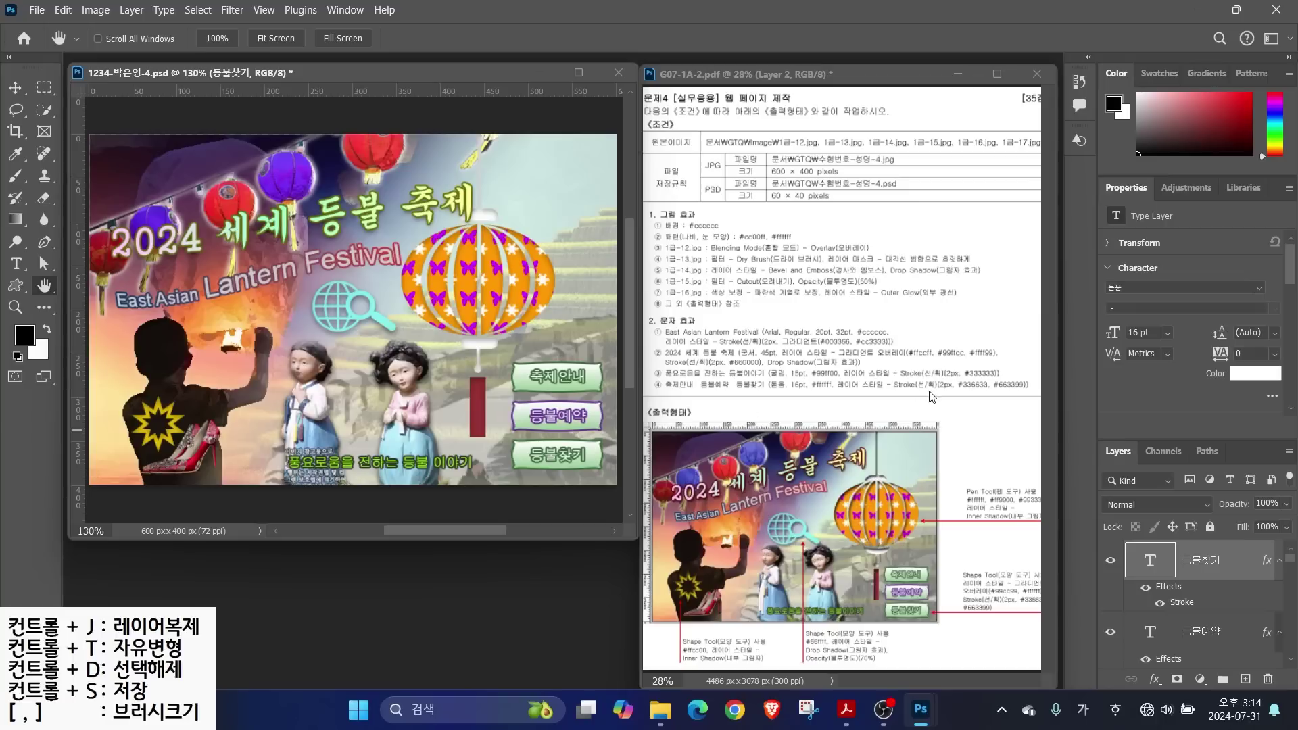
{"action": "scroll", "coordinate": [1125, 586], "scroll_direction": "down", "scroll_amount": 10}
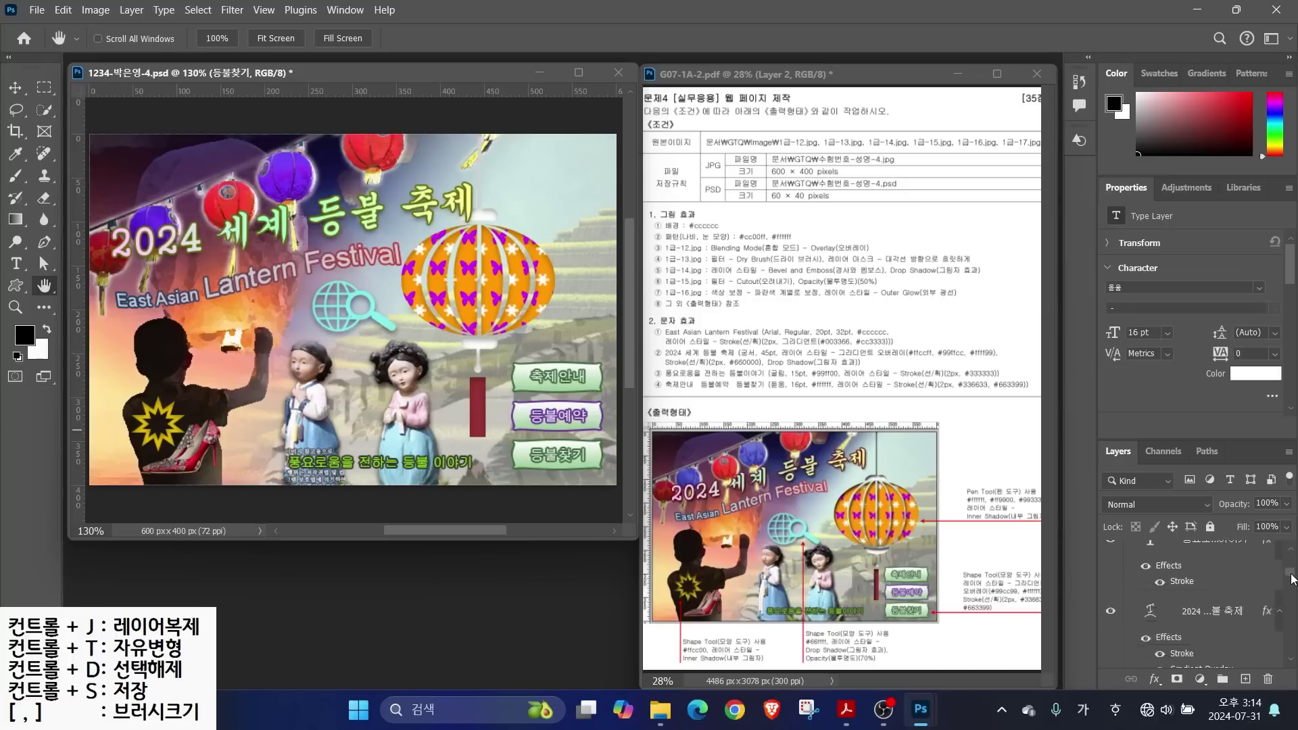
{"action": "scroll", "coordinate": [1125, 586], "scroll_direction": "down", "scroll_amount": 5}
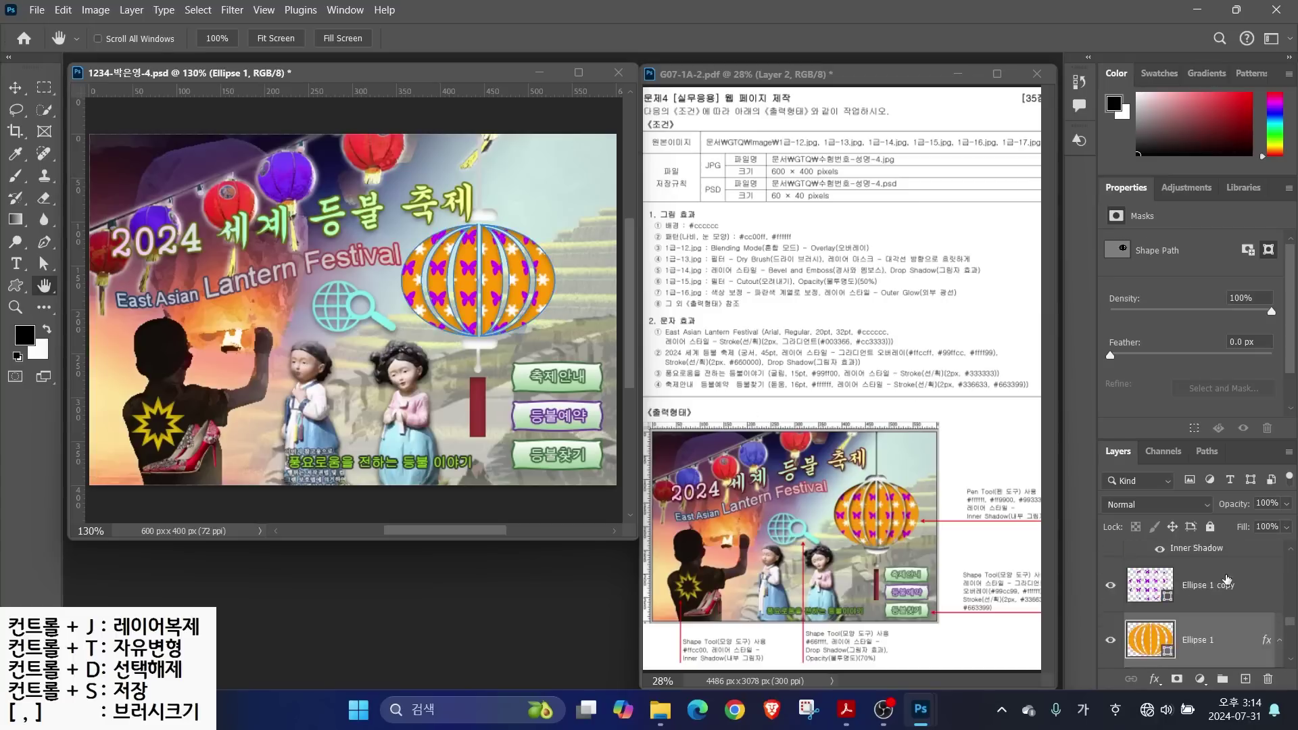
{"action": "scroll", "coordinate": [1189, 602], "scroll_direction": "down", "scroll_amount": 3}
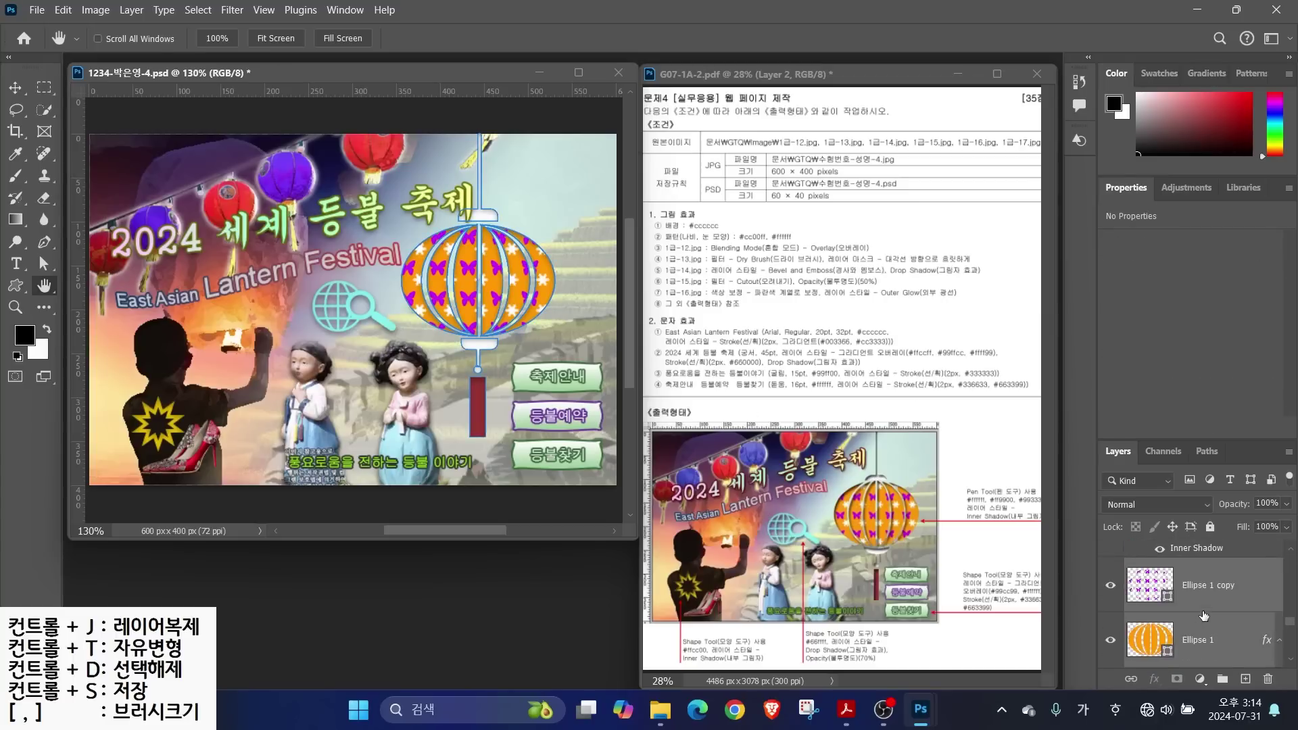
{"action": "key", "text": "ctrl+t"}
{"action": "left_click_drag", "start_coordinate": [494, 295], "coordinate": [513, 295]}
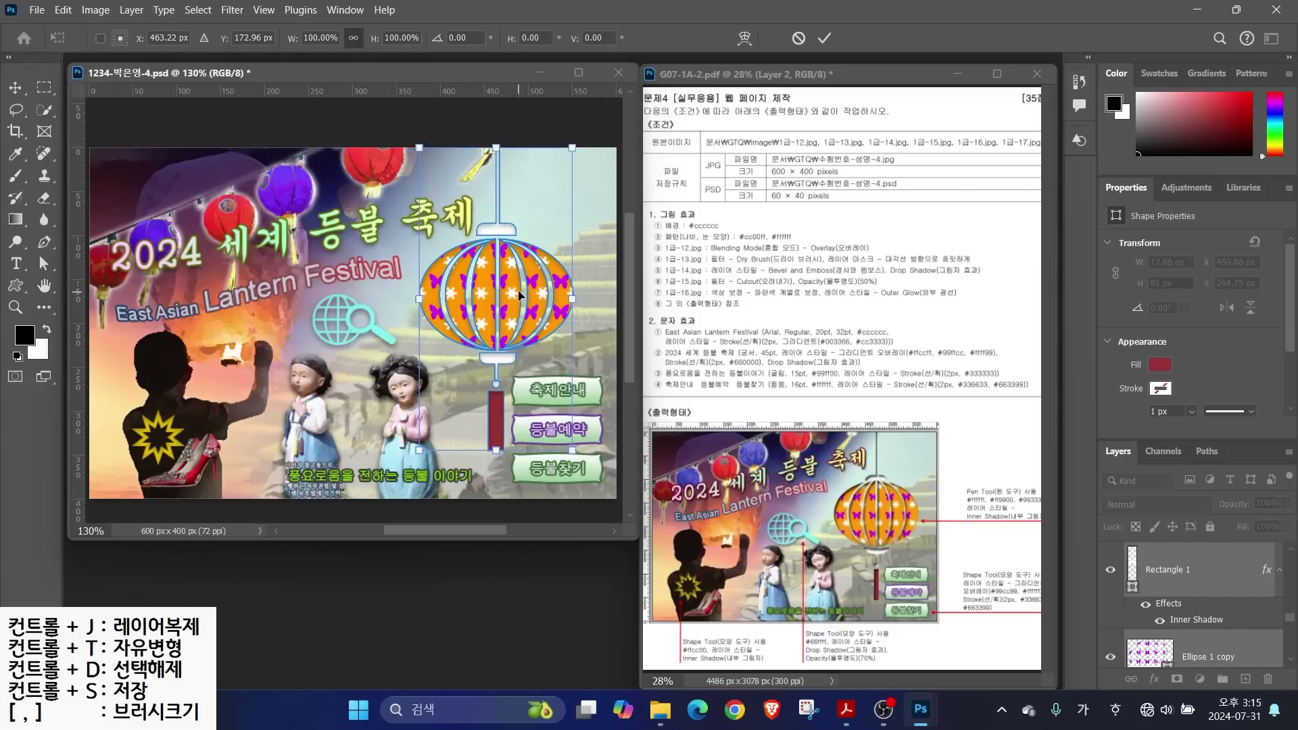
{"action": "key", "text": "Return"}
{"action": "key", "text": "h"}
Save the poster document with Ctrl+S
{"action": "key", "text": "ctrl+s"}
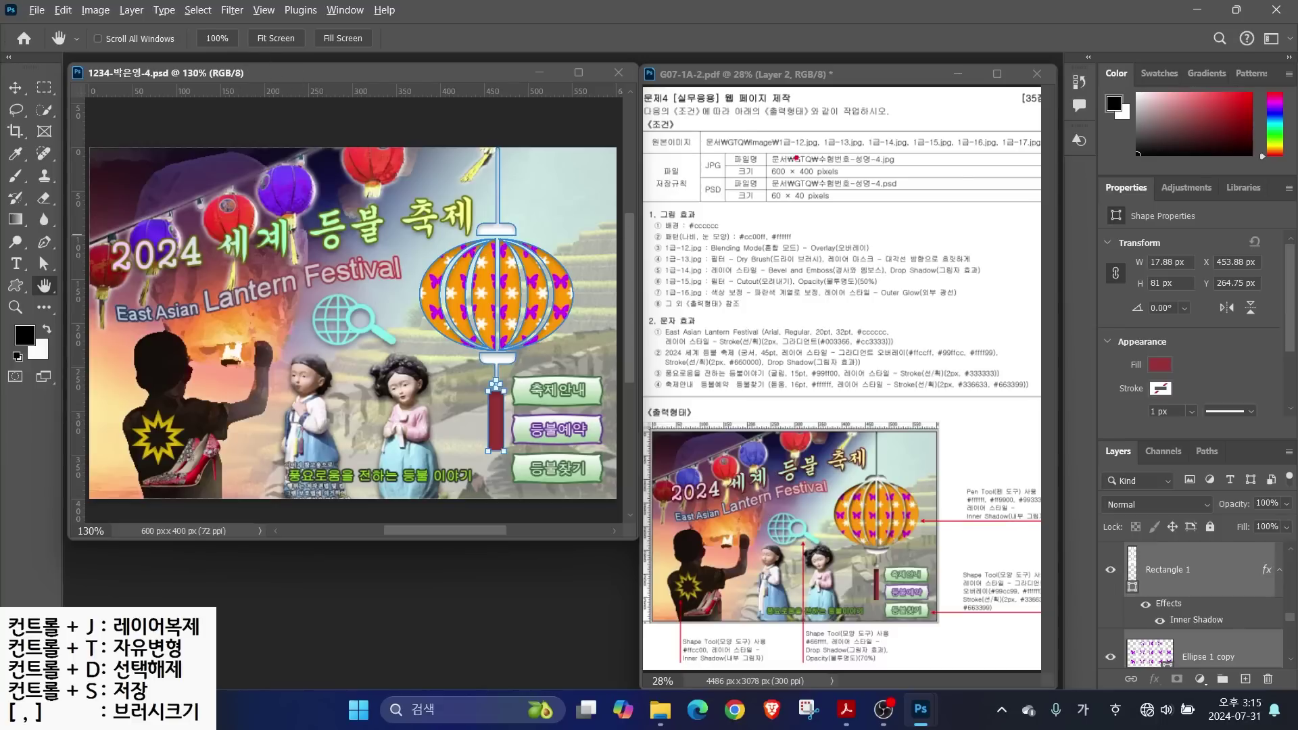
{"action": "left_click_drag", "start_coordinate": [722, 157], "coordinate": [664, 93]}
{"action": "left_click_drag", "start_coordinate": [768, 177], "coordinate": [876, 174]}
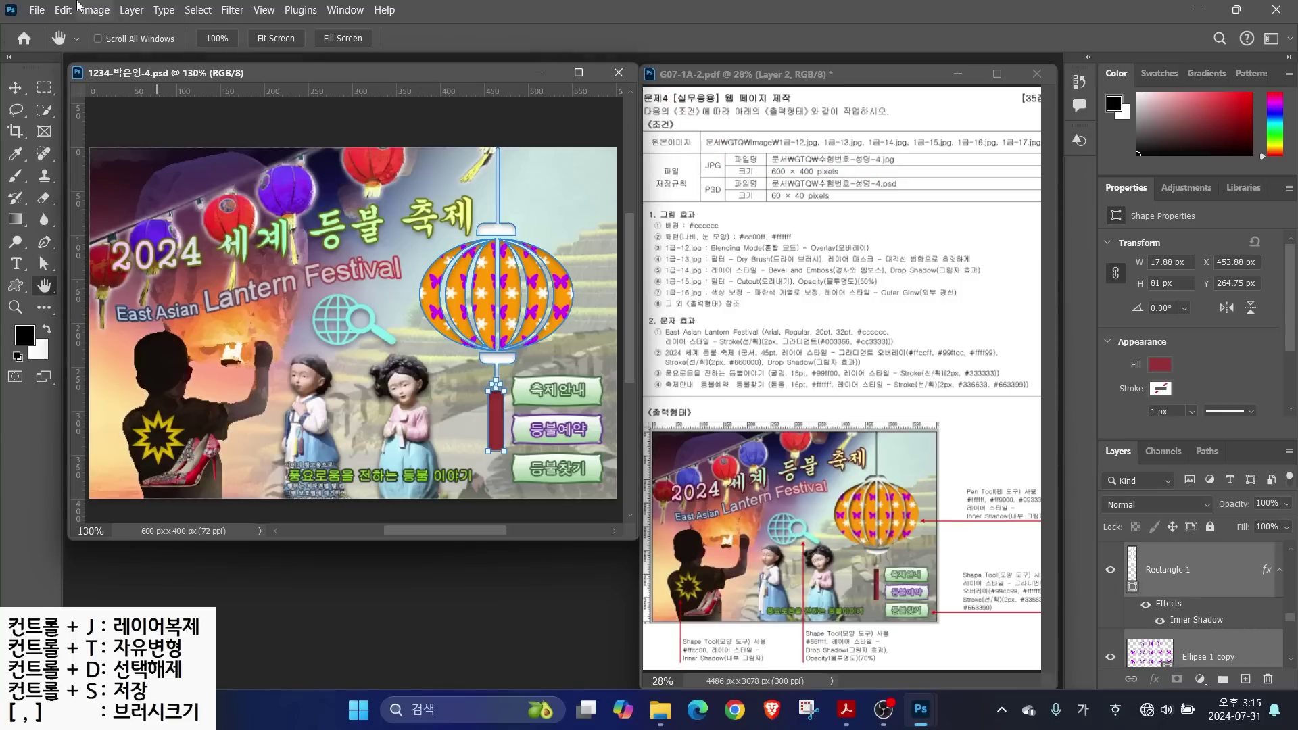
Save a JPEG copy under the PSD's name, without ' copy', at quality 8 Baseline
{"action": "left_click", "coordinate": [37, 10]}
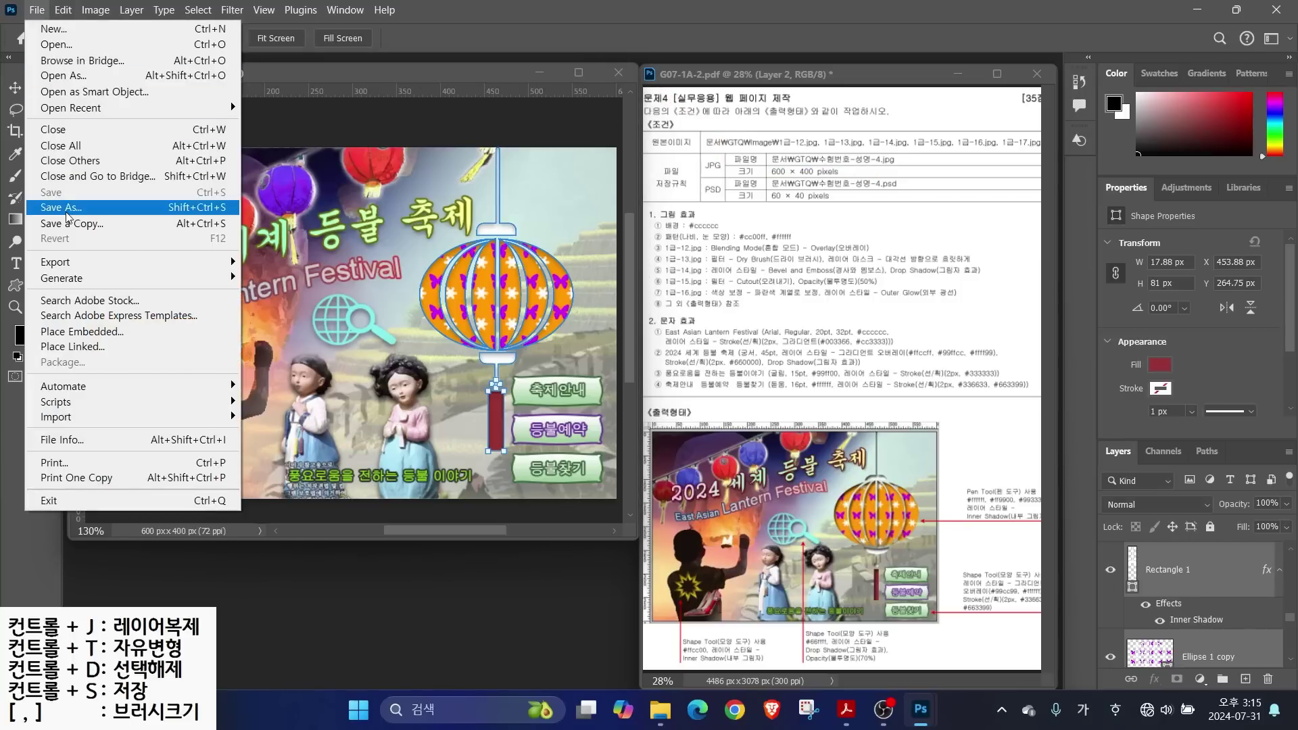
{"action": "left_click", "coordinate": [66, 214]}
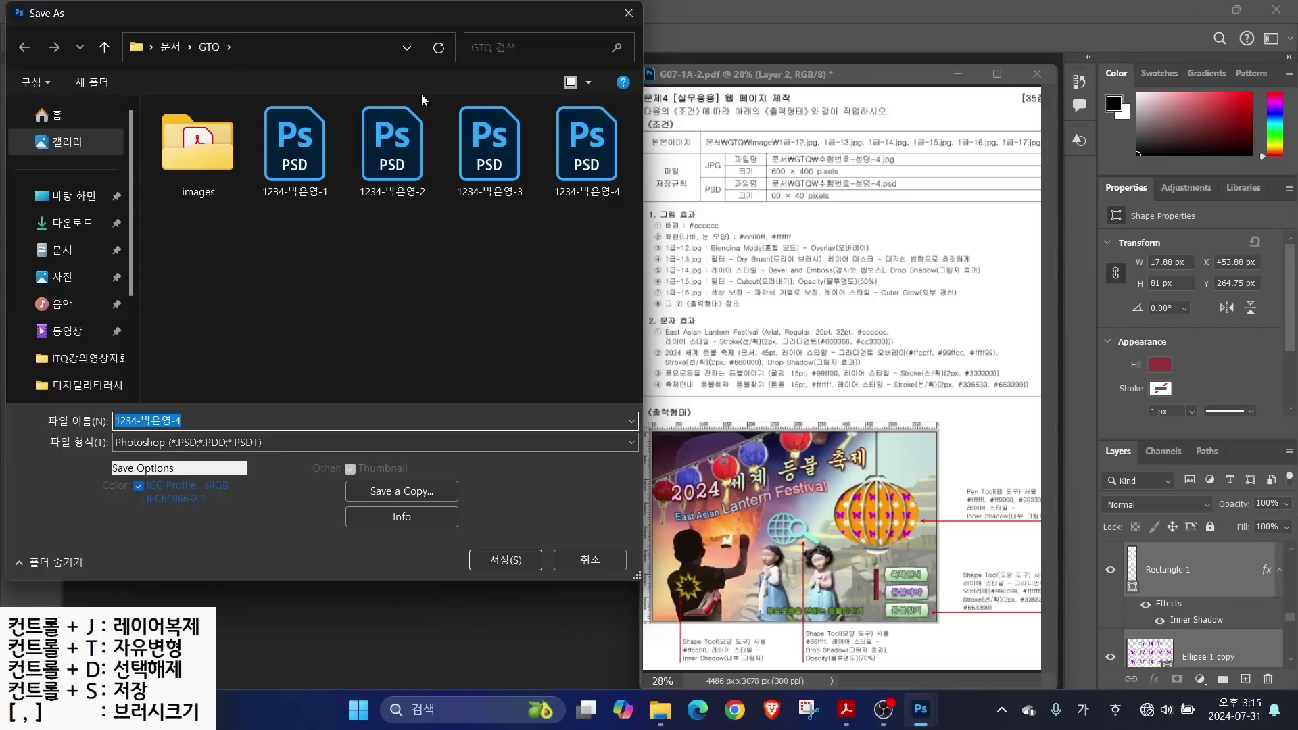
{"action": "left_click", "coordinate": [208, 442]}
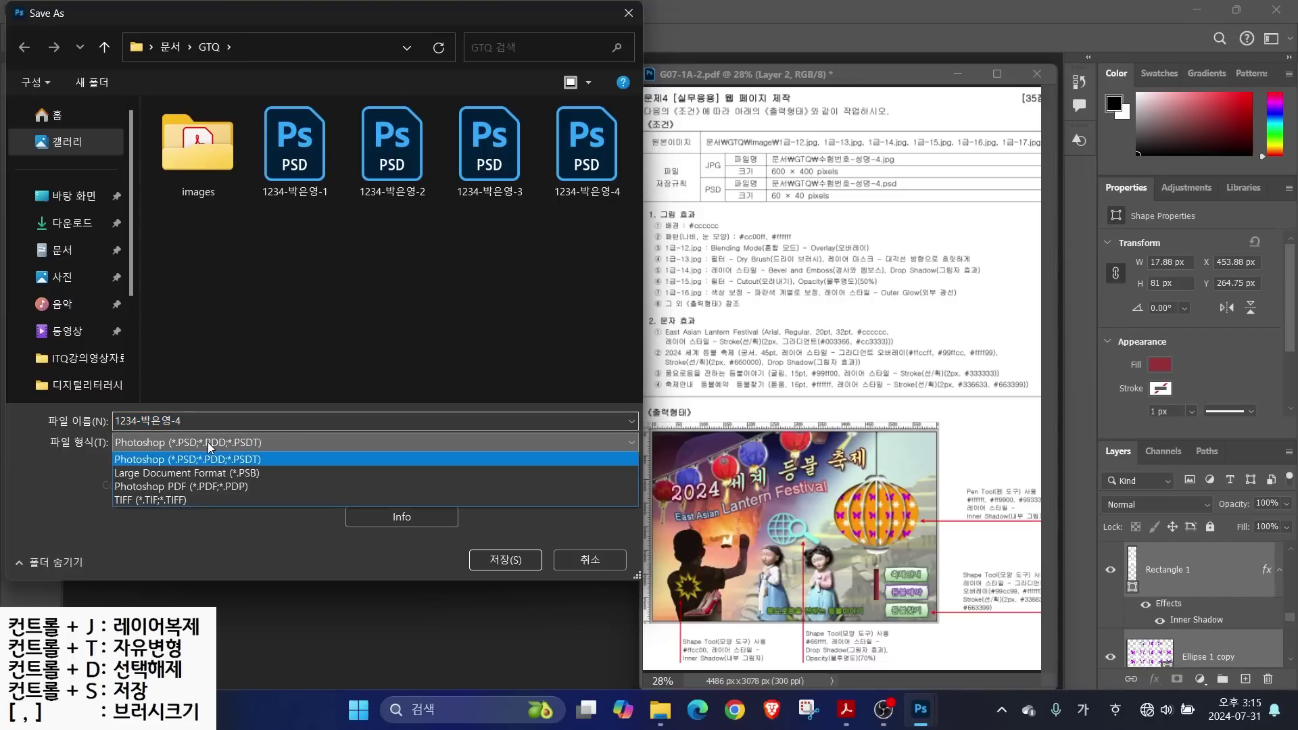
{"action": "left_click", "coordinate": [198, 501]}
{"action": "left_click", "coordinate": [400, 492]}
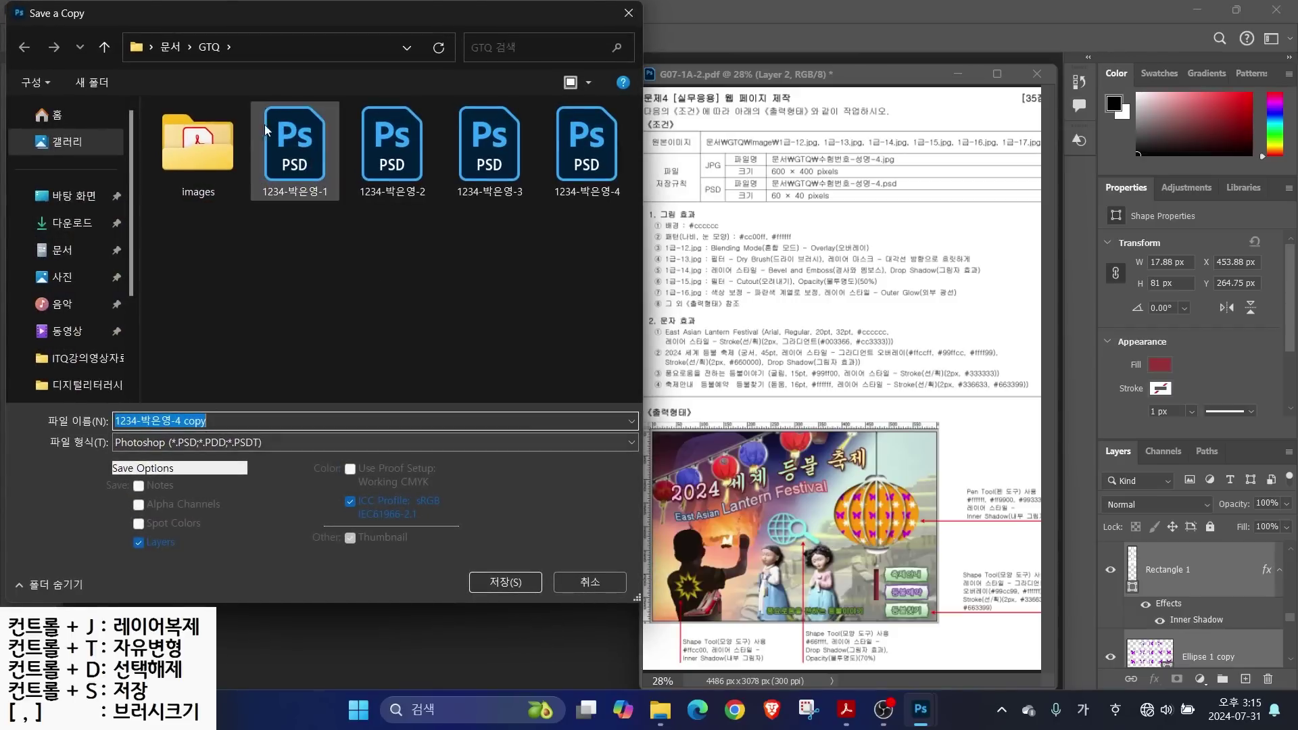
{"action": "left_click_drag", "start_coordinate": [181, 421], "coordinate": [225, 414]}
{"action": "key", "text": "BackSpace"}
{"action": "left_click", "coordinate": [149, 441]}
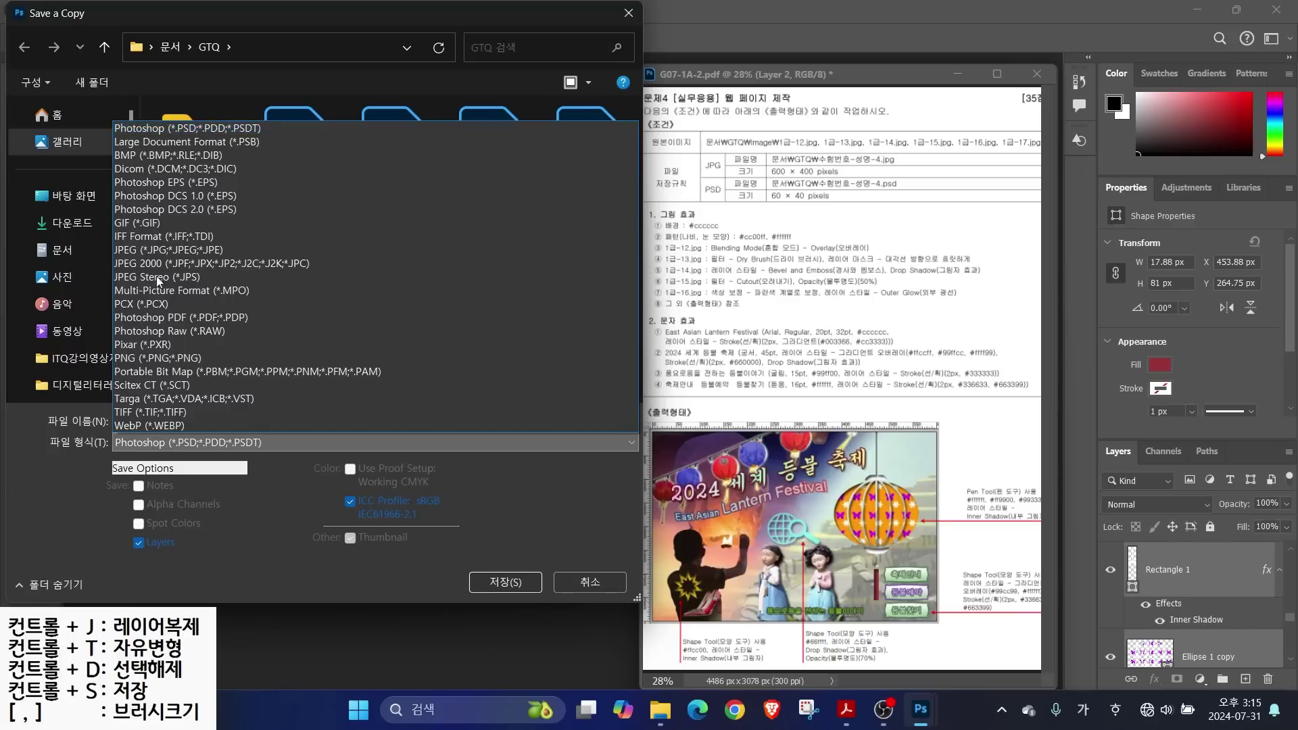
{"action": "left_click", "coordinate": [141, 250]}
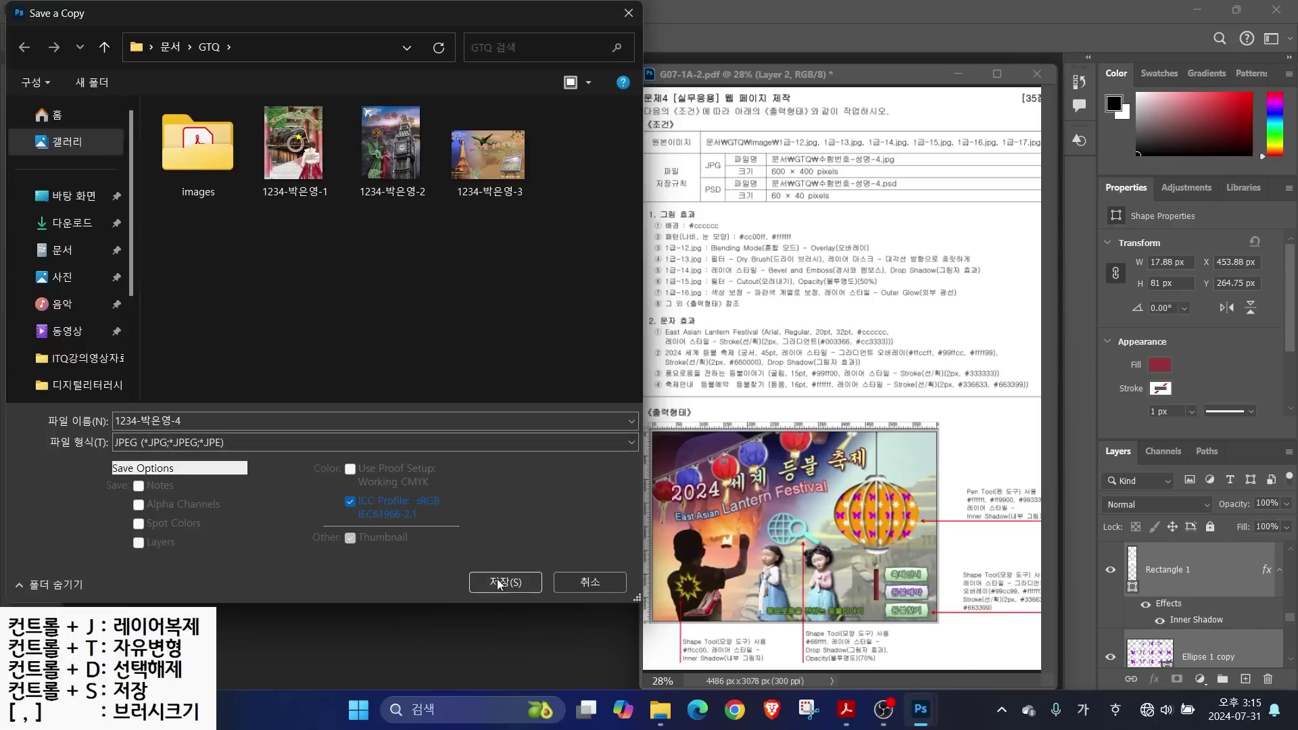
{"action": "left_click", "coordinate": [504, 583]}
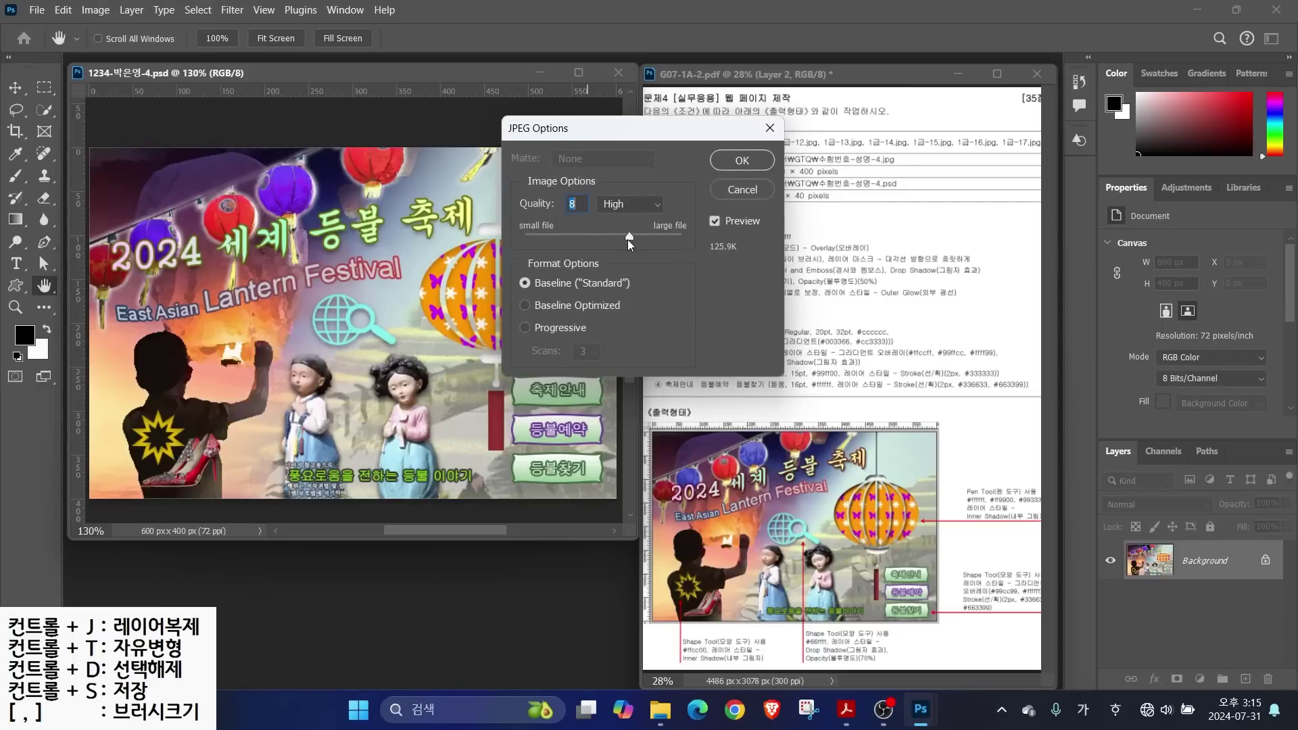
{"action": "left_click", "coordinate": [737, 162]}
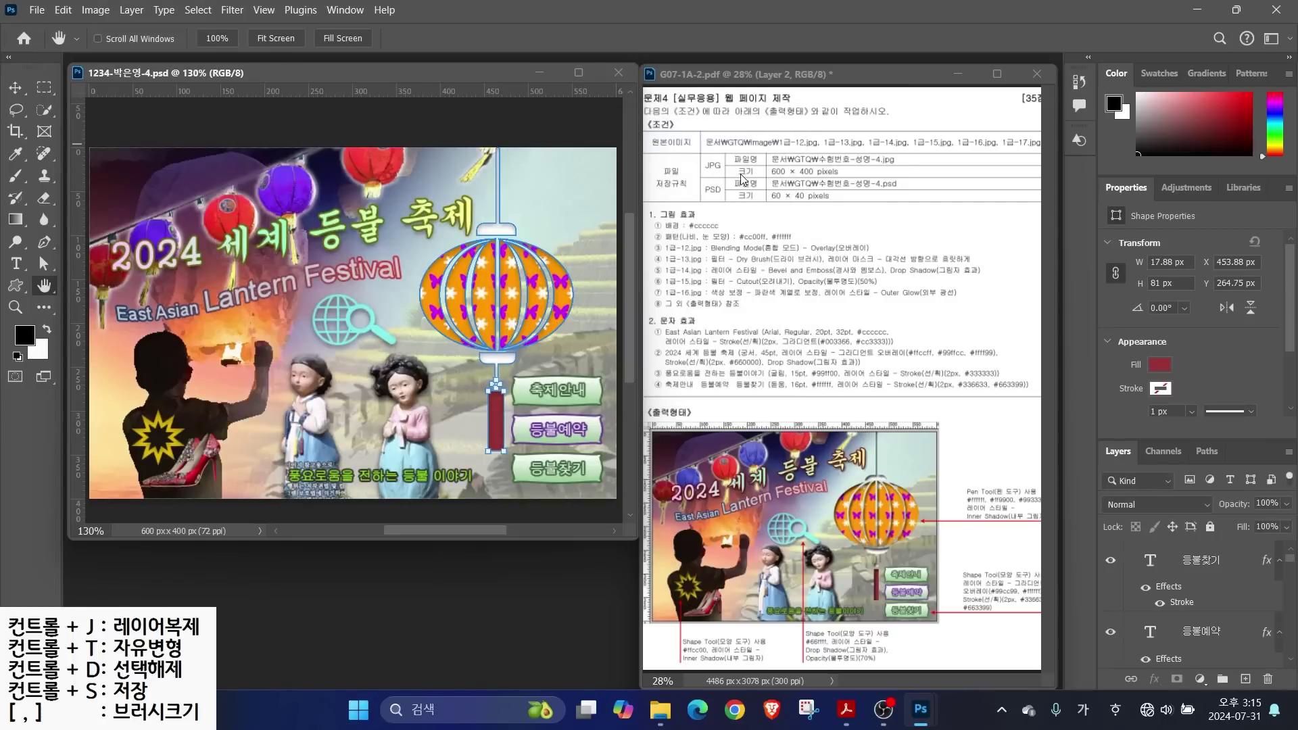
{"action": "left_click_drag", "start_coordinate": [765, 201], "coordinate": [879, 201]}
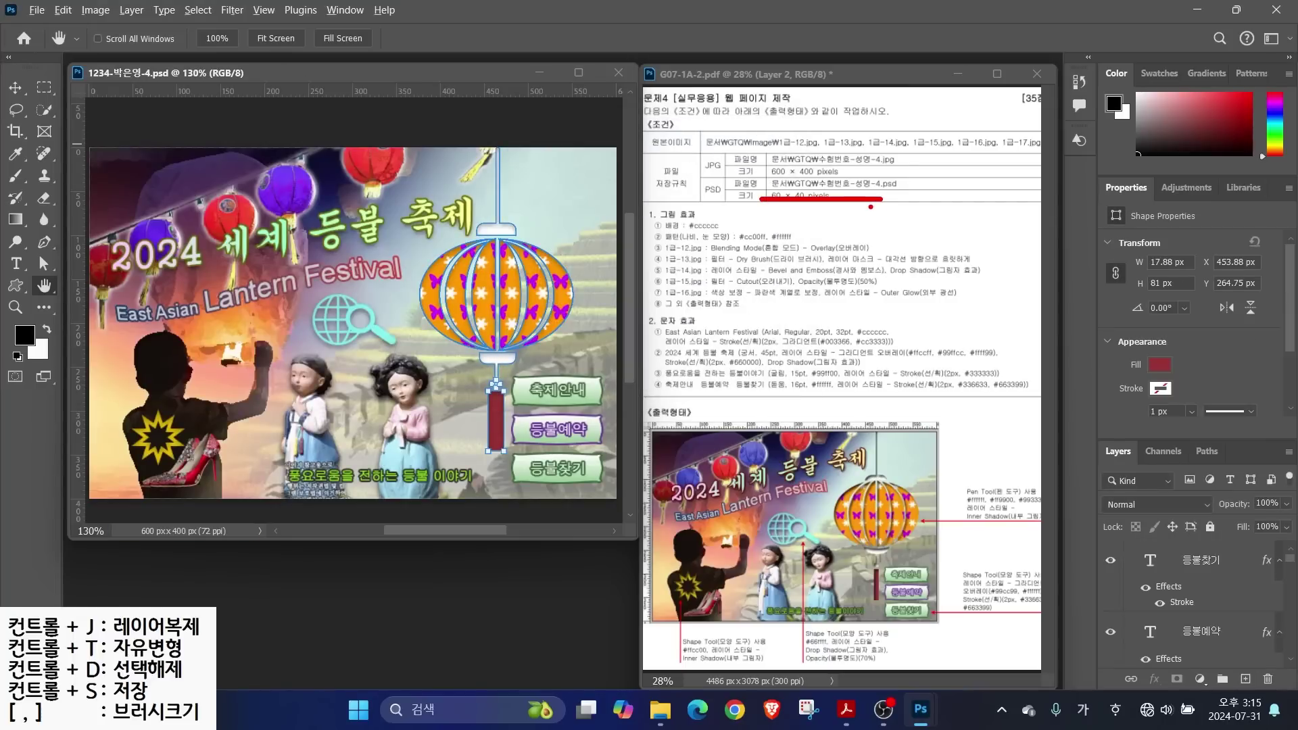
Resize the image to 60 × 40 pixels with Image Size
{"action": "key", "text": "Escape"}
{"action": "left_click", "coordinate": [94, 10]}
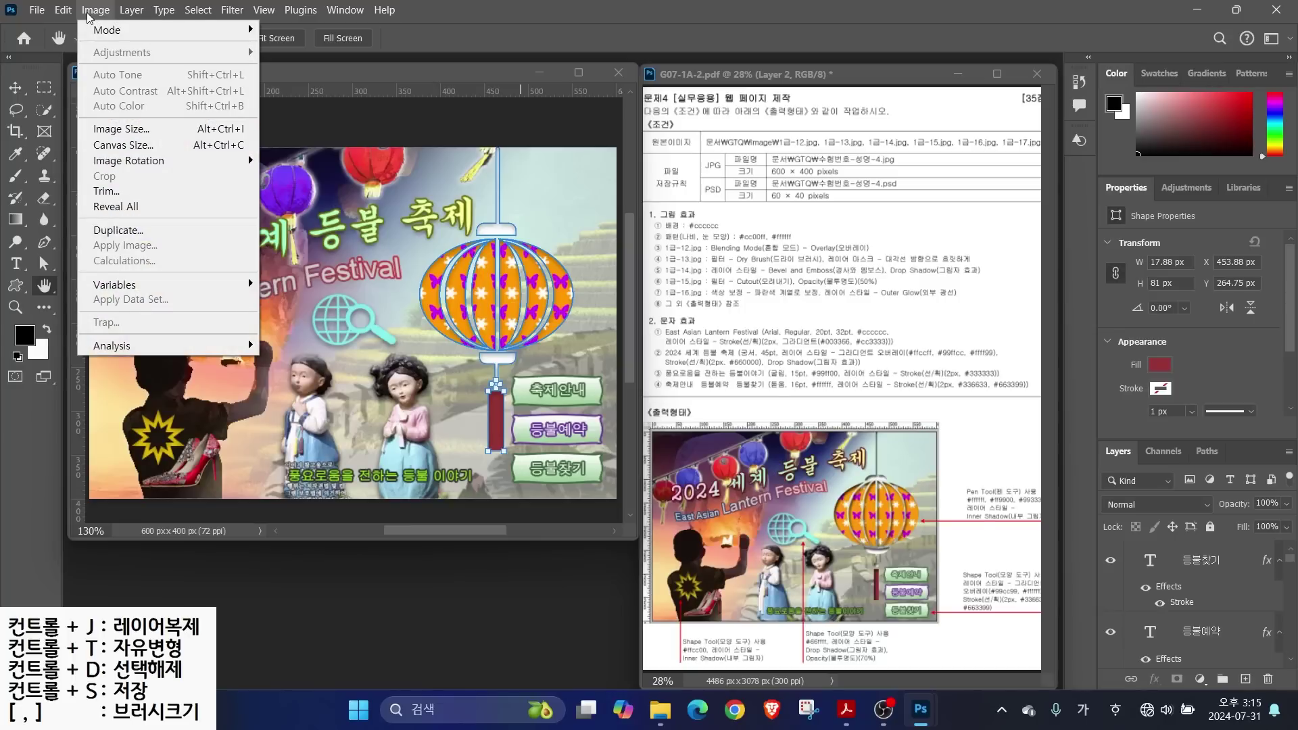
{"action": "left_click", "coordinate": [118, 128]}
{"action": "type", "text": "6"}
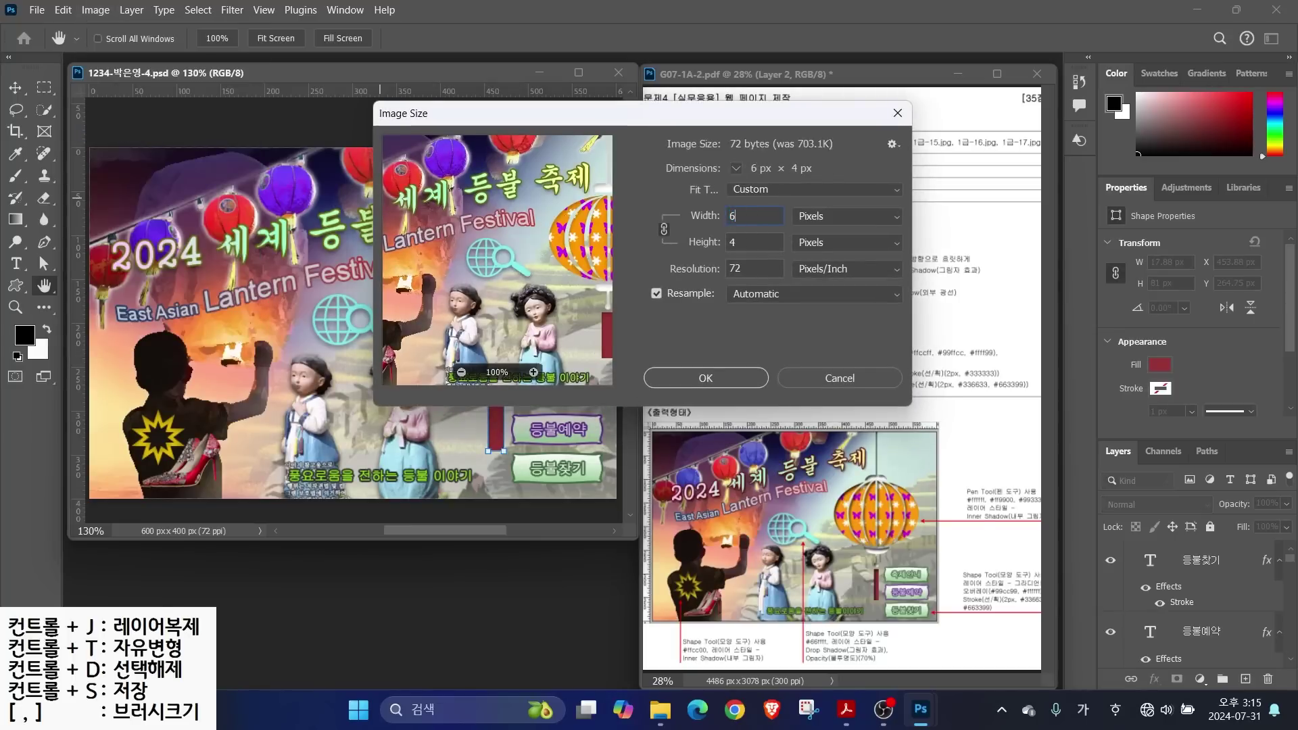
{"action": "type", "text": "0"}
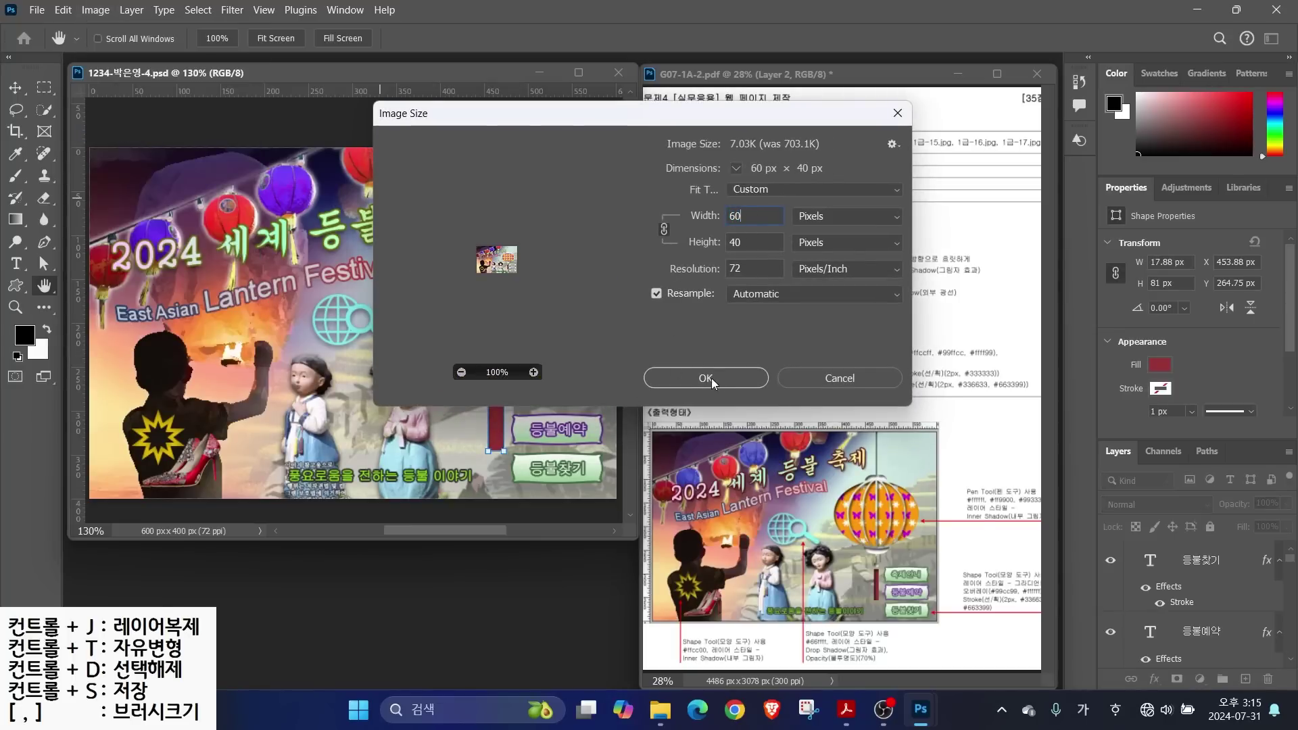
{"action": "key", "text": "Return"}
Try saving over the existing poster PSD, confirm replacing, and dismiss the resulting error
{"action": "key", "text": "ctrl+Tab"}
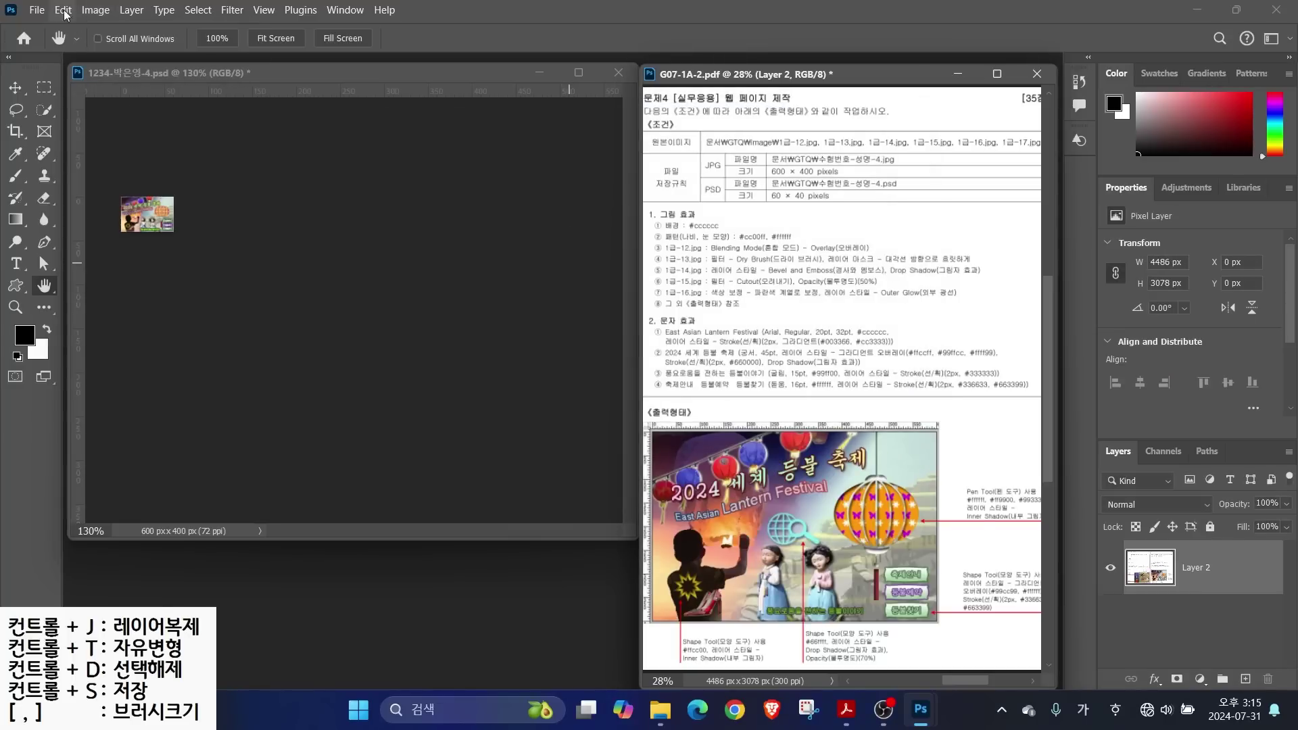
{"action": "left_click", "coordinate": [36, 10]}
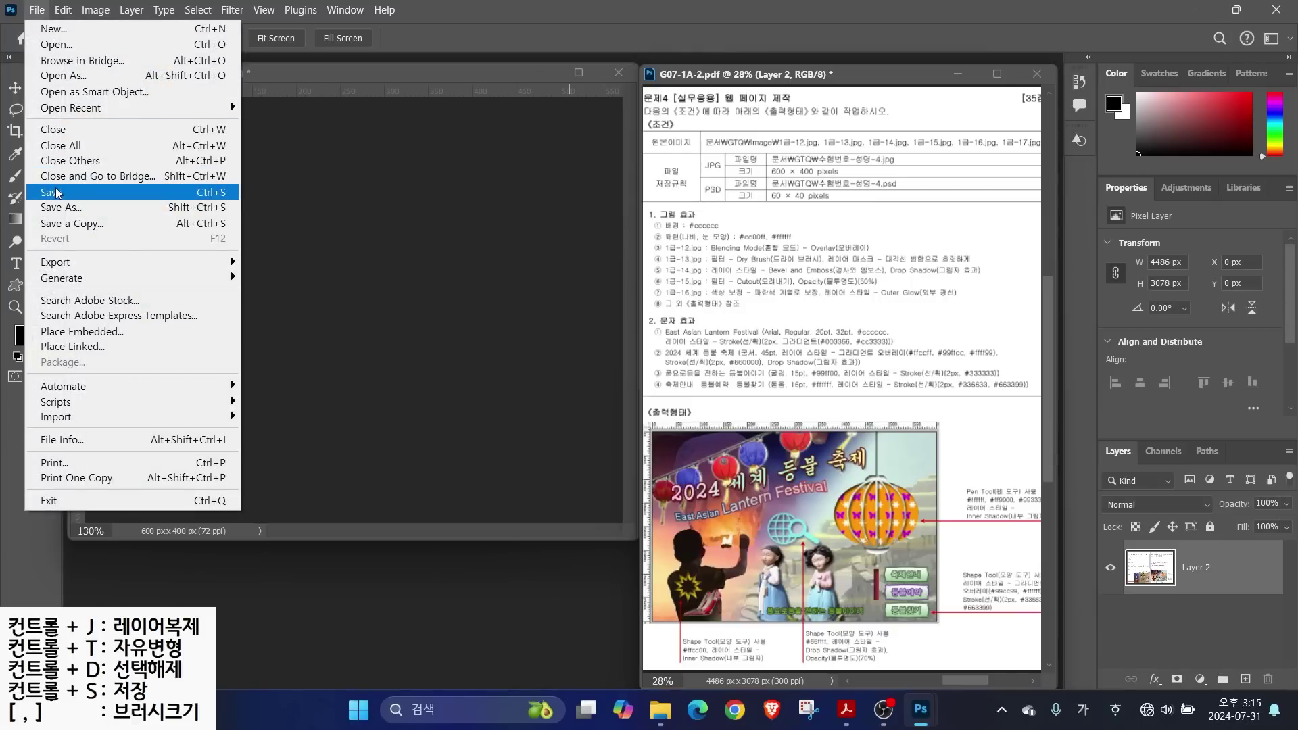
{"action": "left_click", "coordinate": [46, 192]}
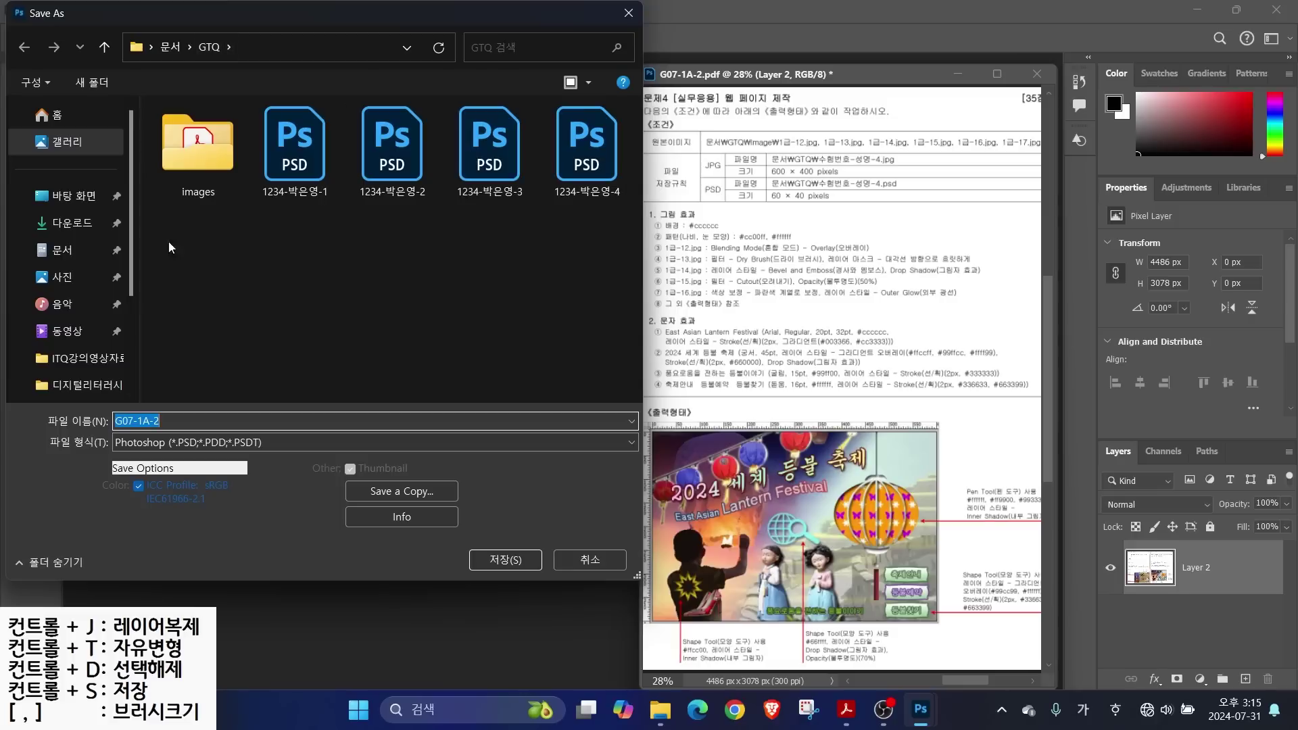
{"action": "left_click", "coordinate": [579, 163]}
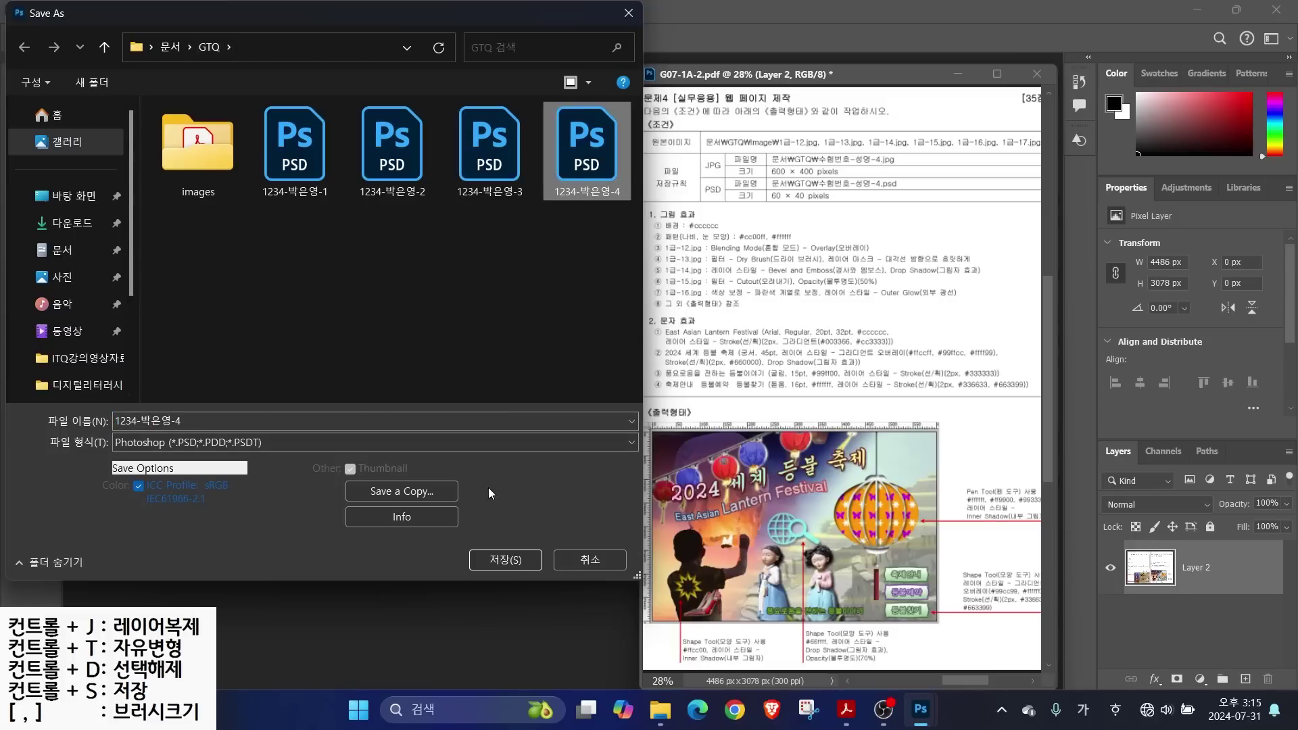
{"action": "left_click", "coordinate": [492, 562]}
{"action": "left_click", "coordinate": [684, 356]}
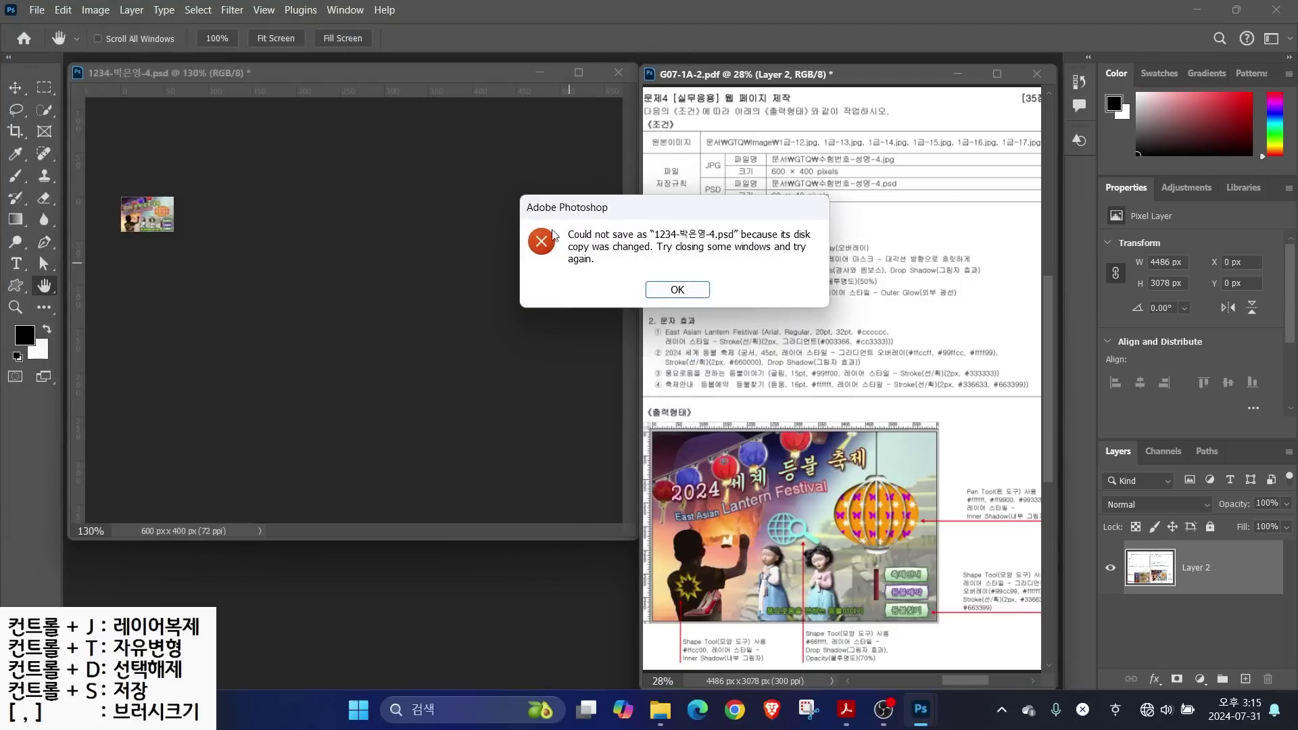
{"action": "left_click", "coordinate": [671, 289]}
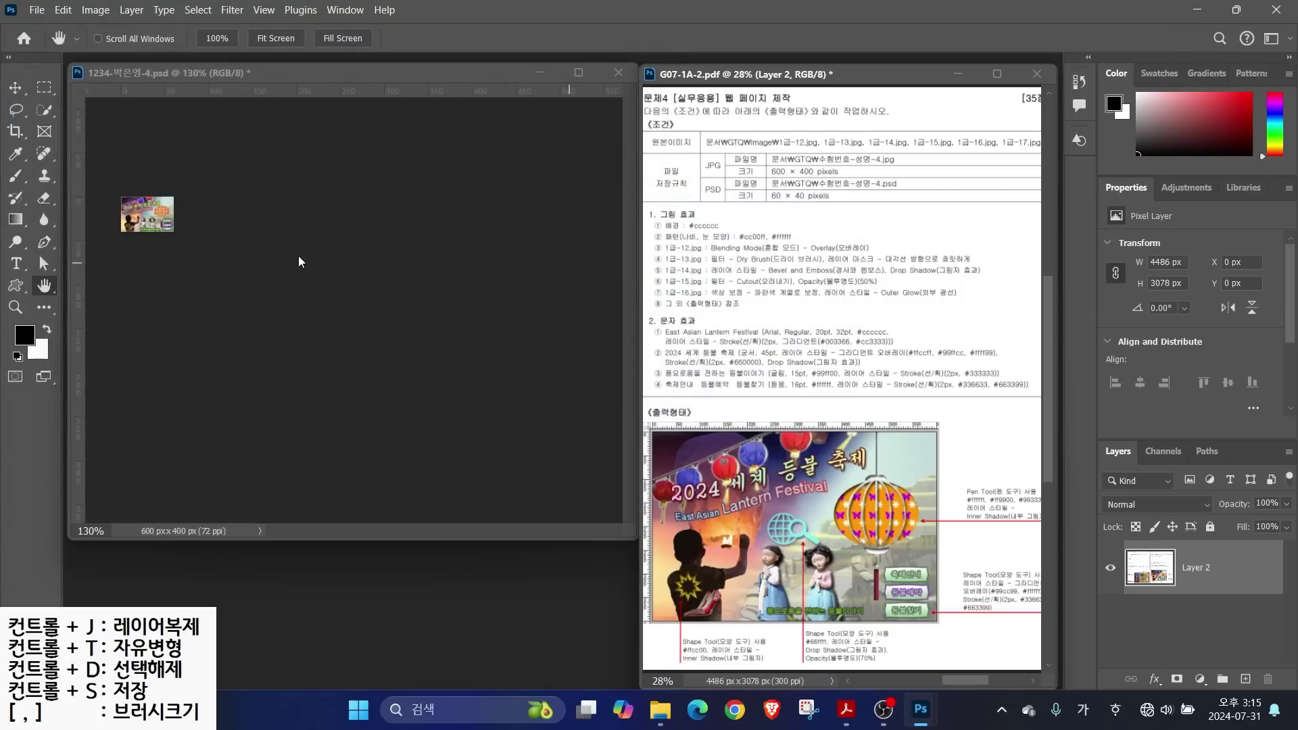